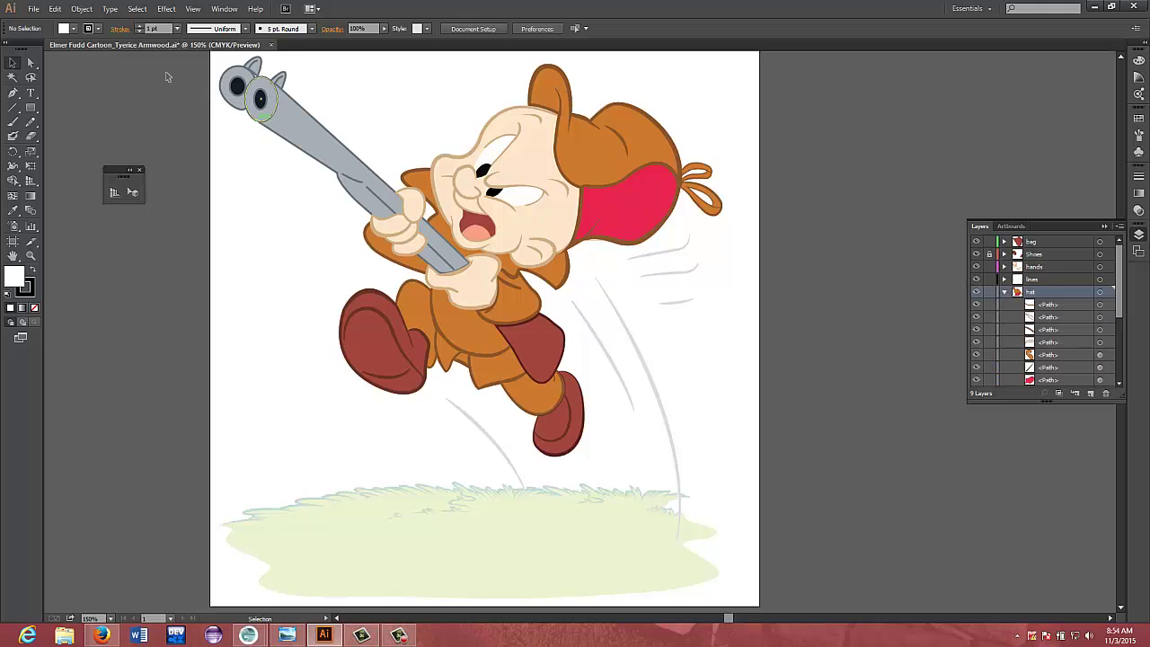
Select the pink lining shape of the hat and remove its stroke
left_click(29, 62)
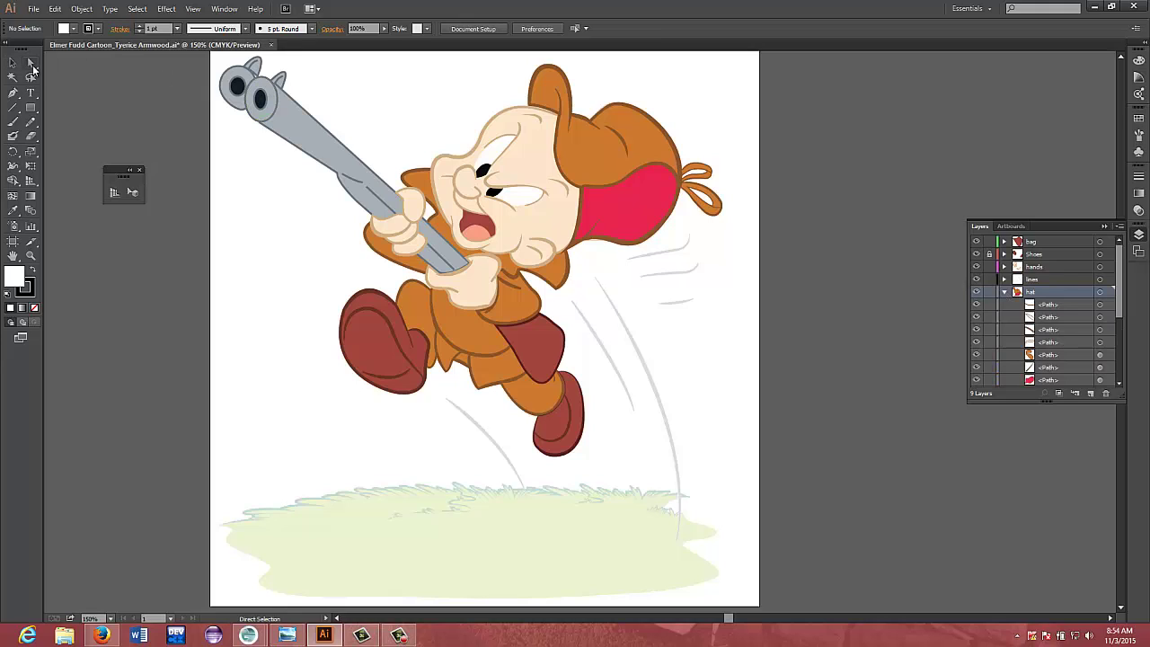
left_click(632, 176)
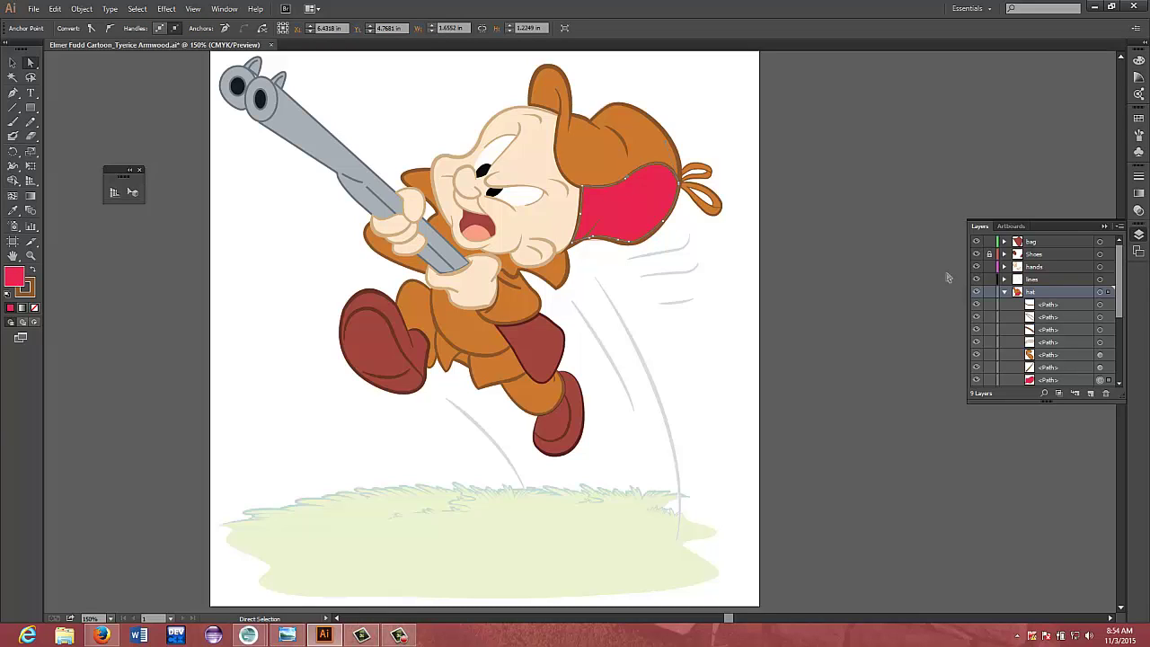
left_click(671, 136)
left_click(636, 173)
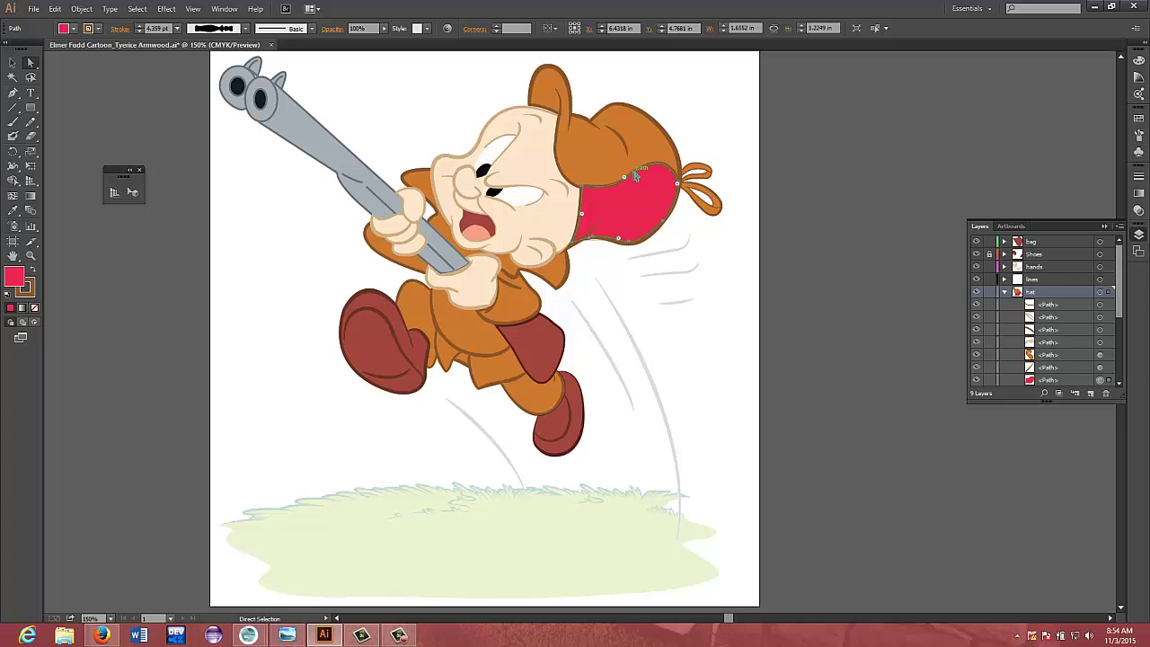
left_click(12, 62)
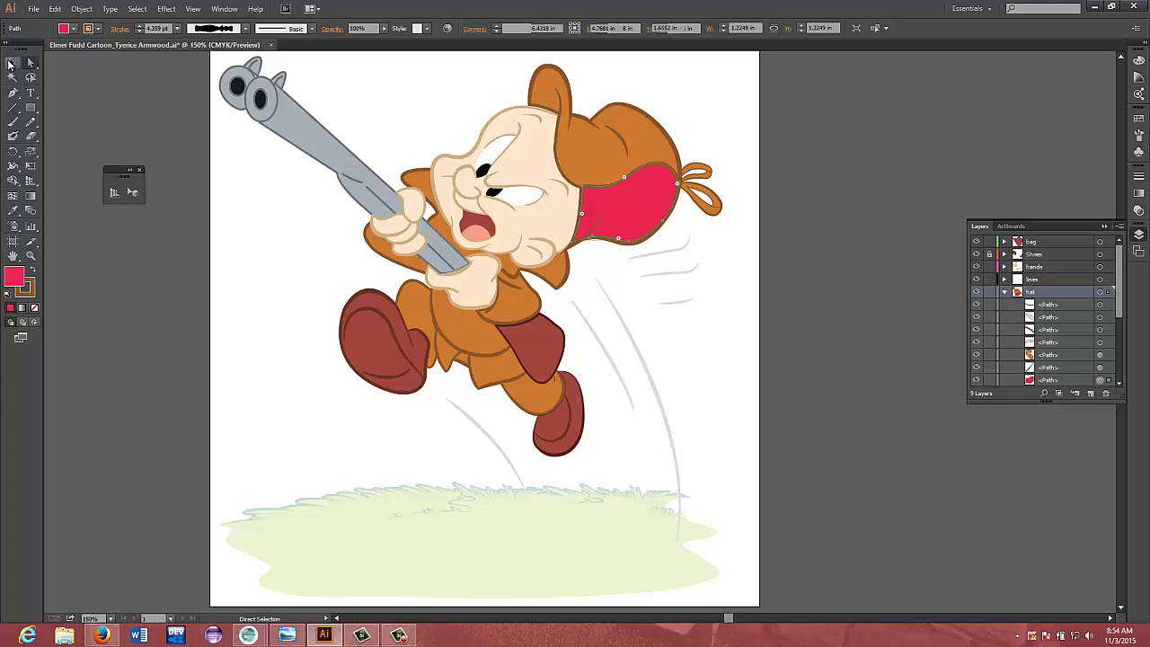
left_click(602, 186)
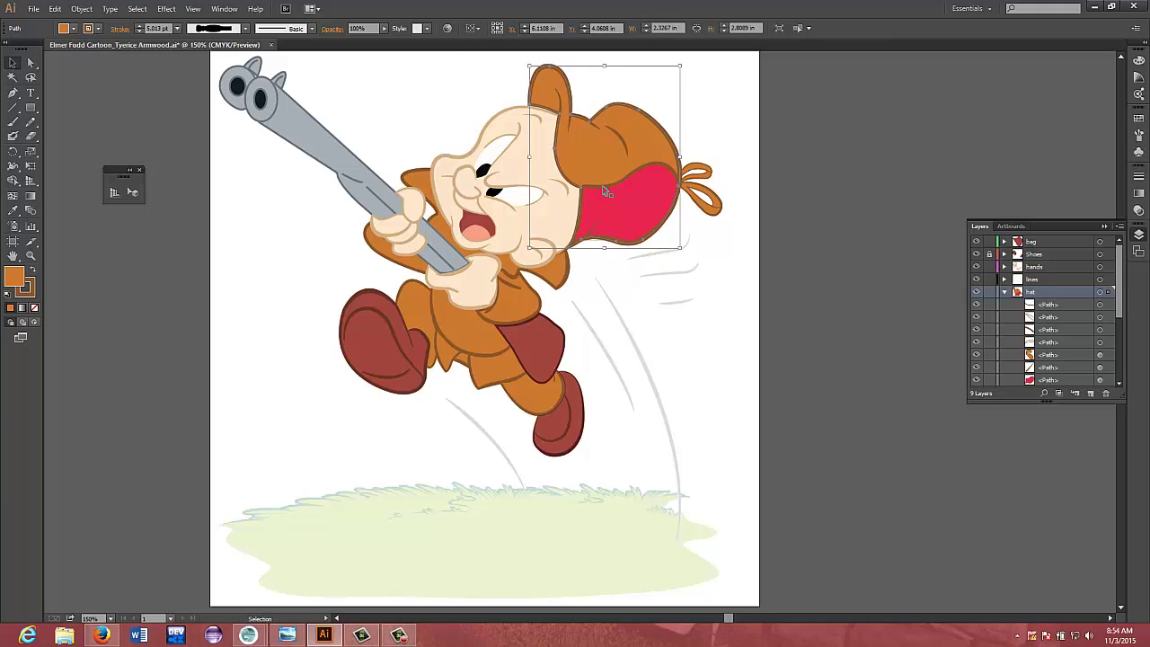
left_click(647, 202)
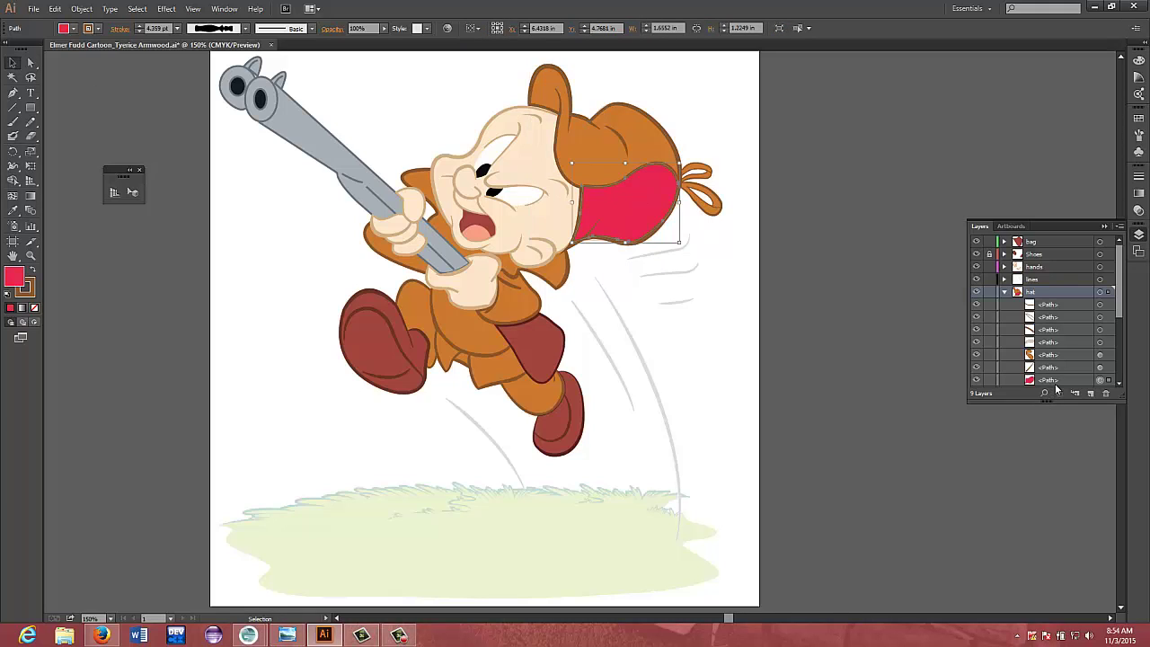
left_click(1118, 383)
left_click(1118, 384)
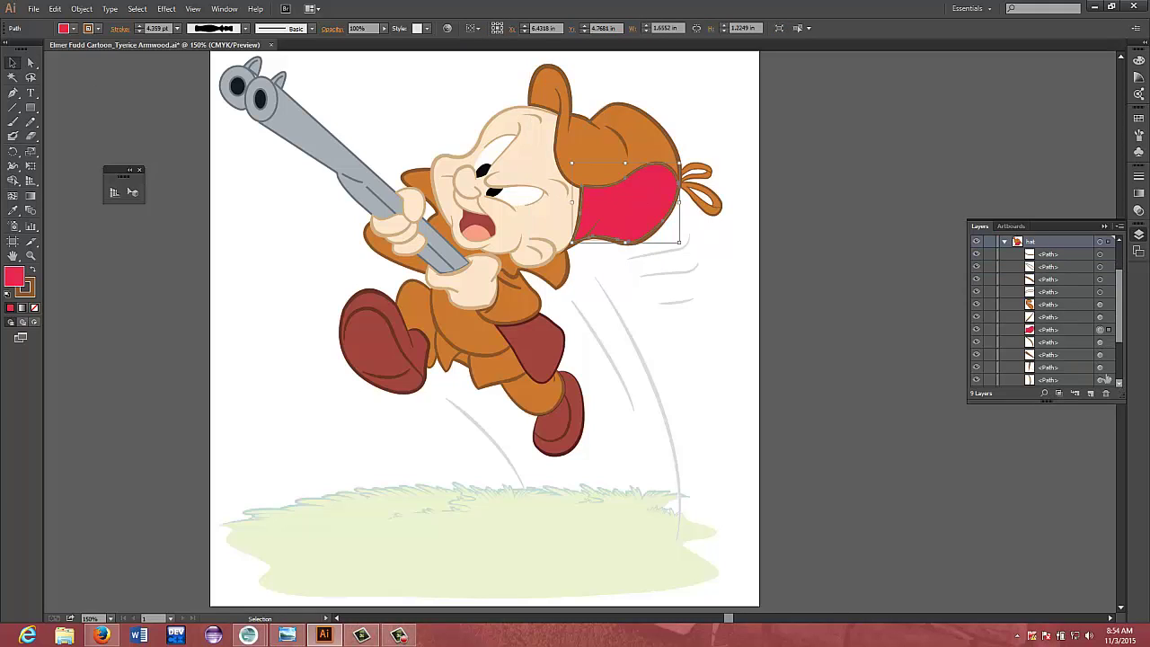
left_click(31, 293)
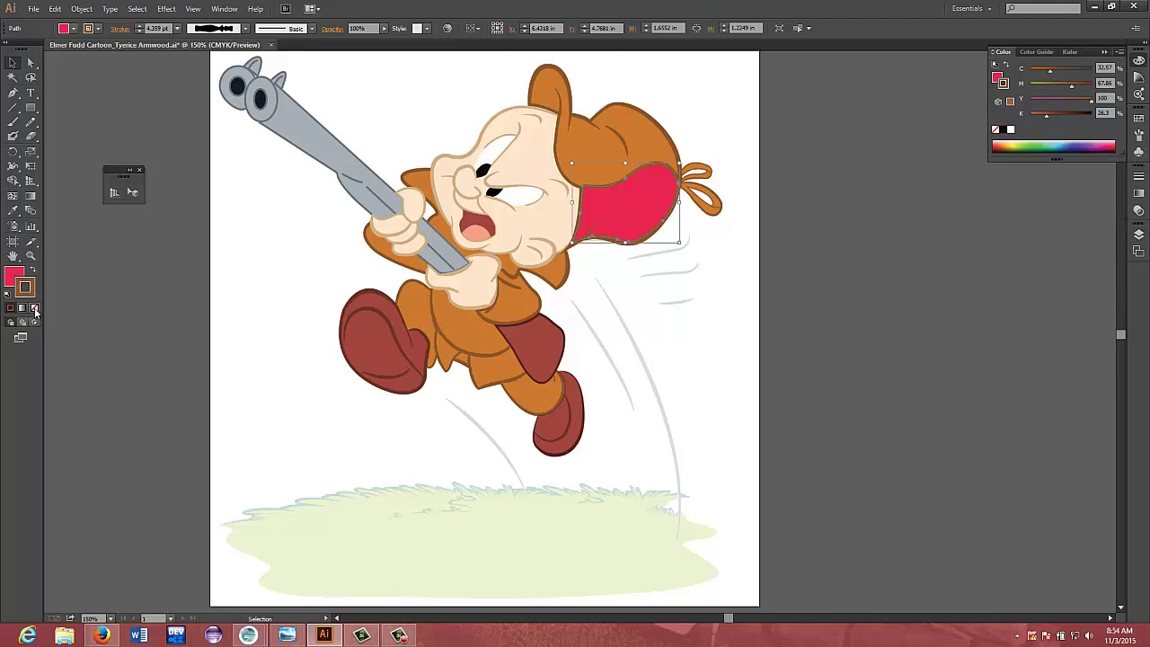
left_click(34, 308)
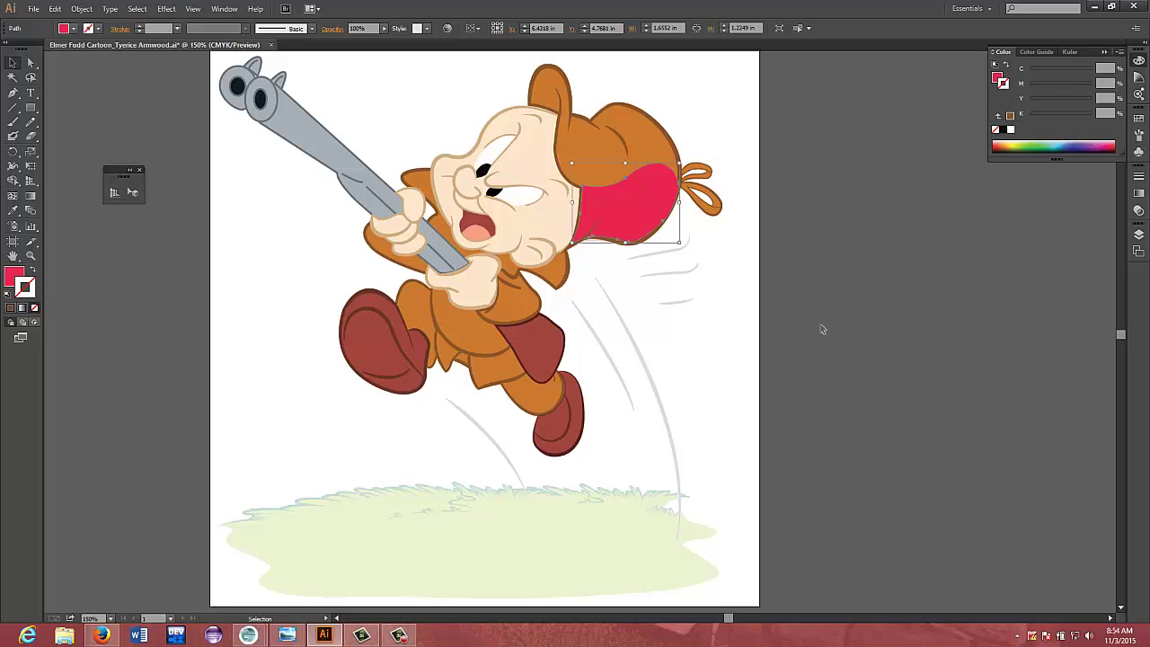
Try to move the orange hat shape slightly down and toward the tassel
key("ctrl+equal")
key("ctrl+equal")
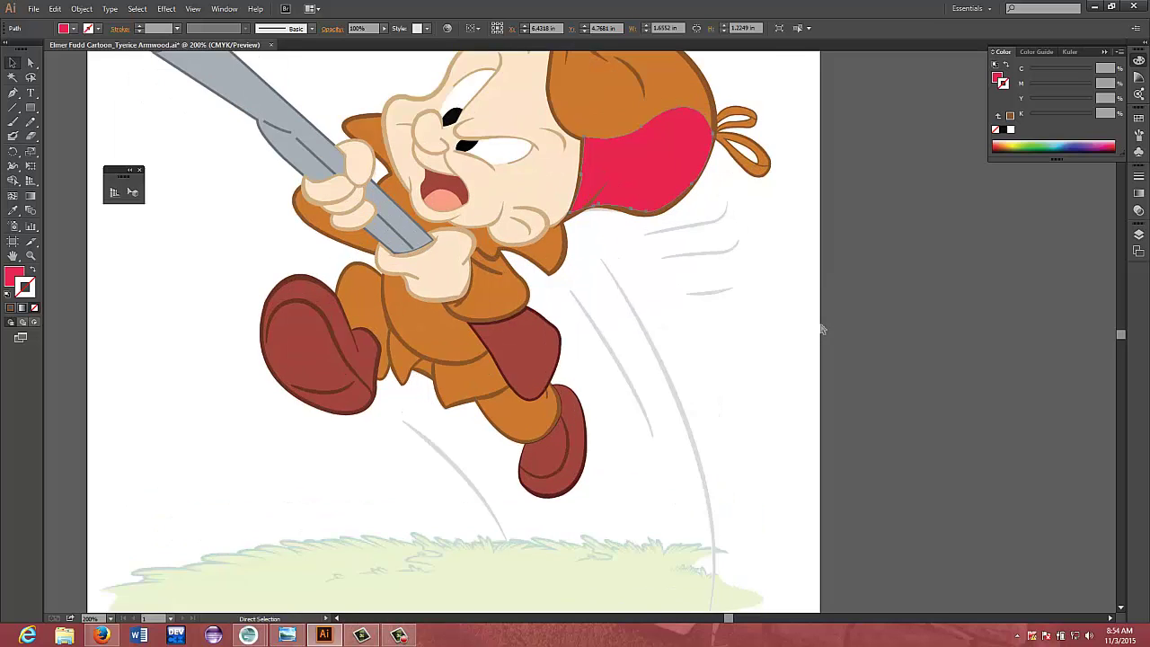
scroll(709, 314, "up", 5)
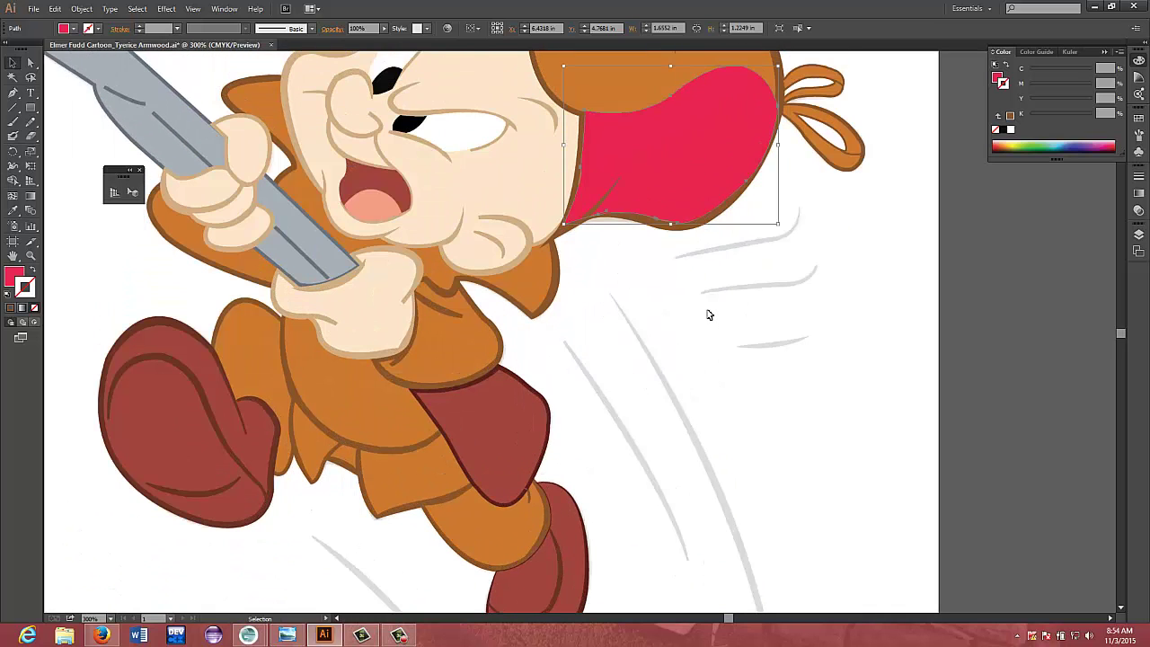
scroll(709, 315, "up", 1)
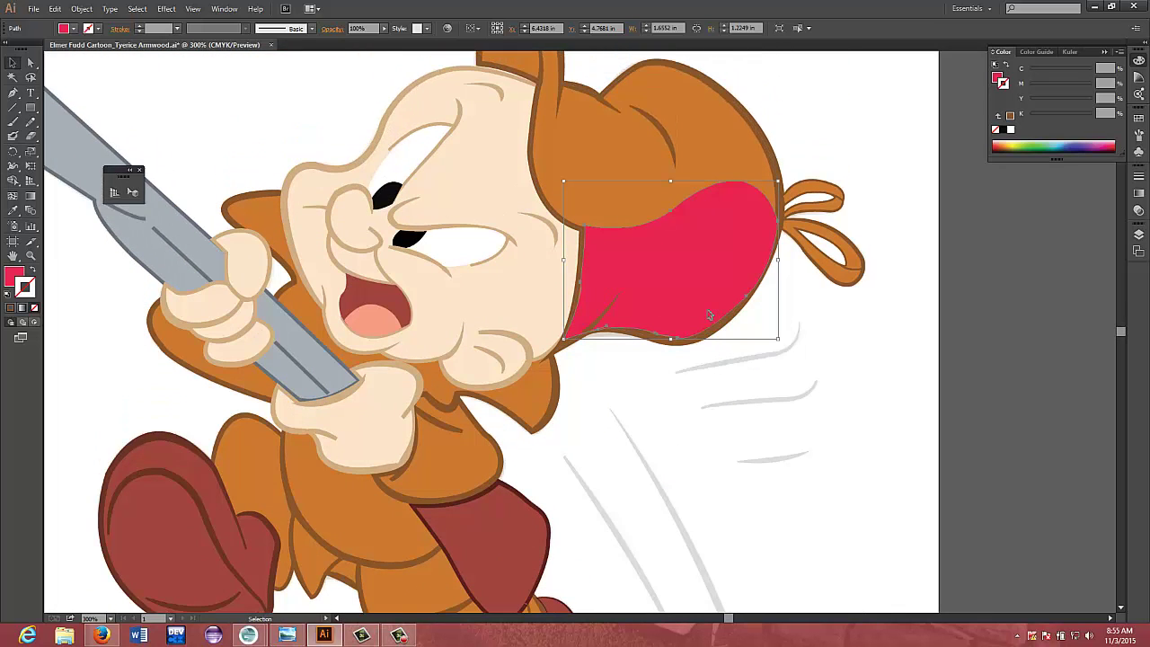
scroll(708, 315, "up", 1)
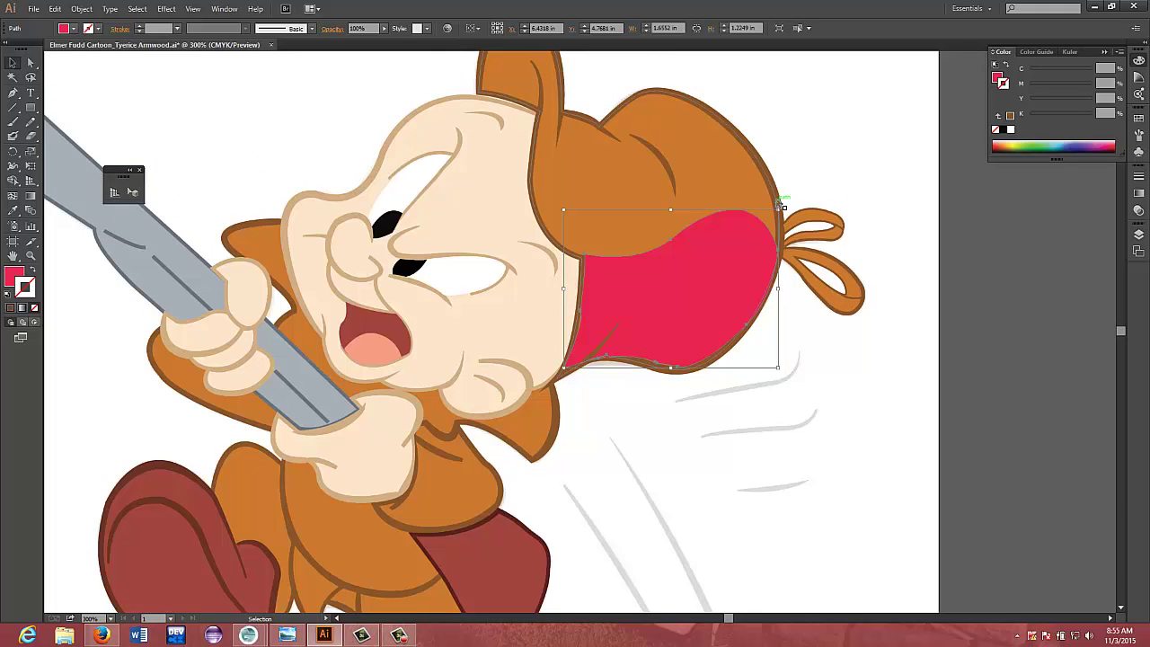
left_click(782, 202)
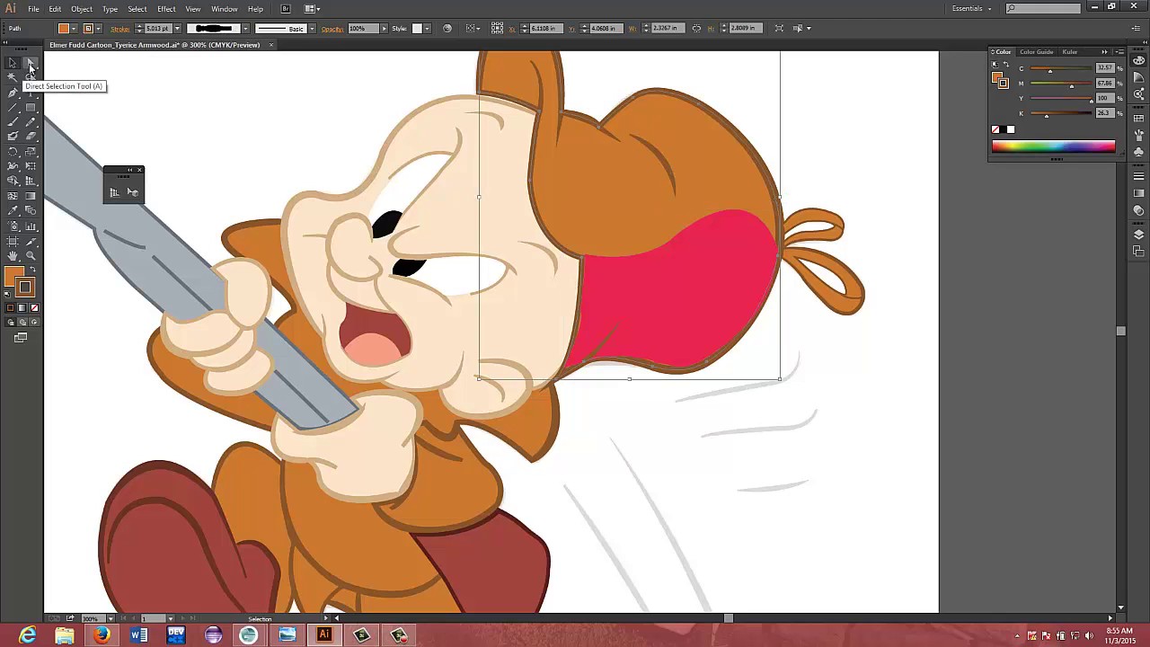
left_click(30, 66)
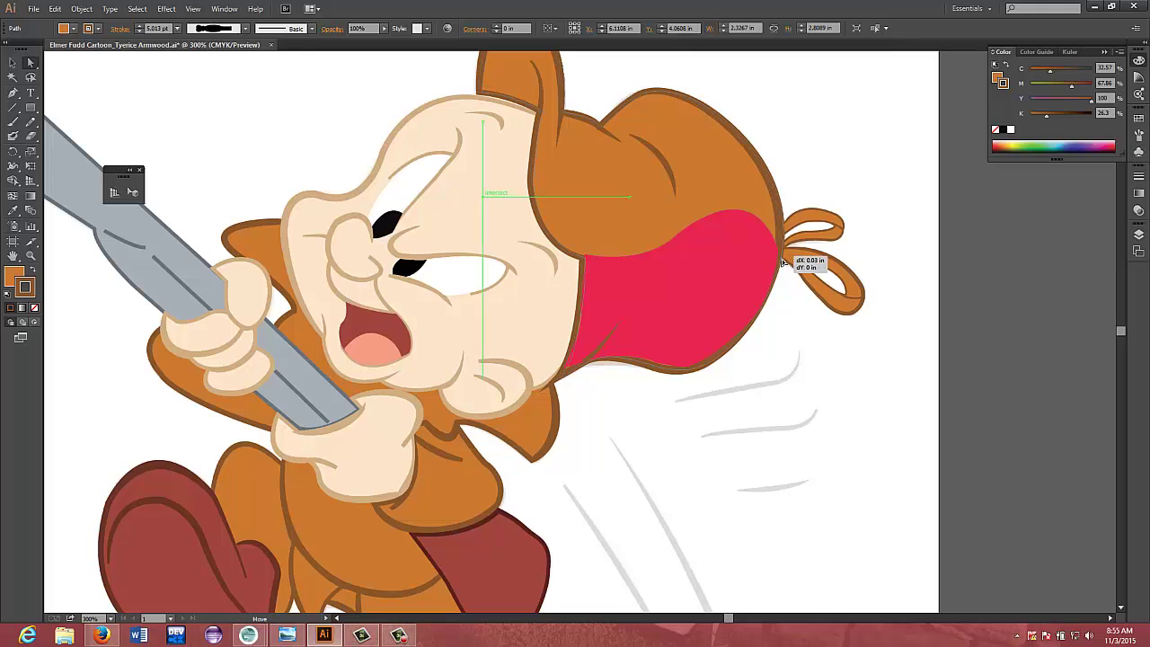
left_click_drag(782, 261, 787, 266)
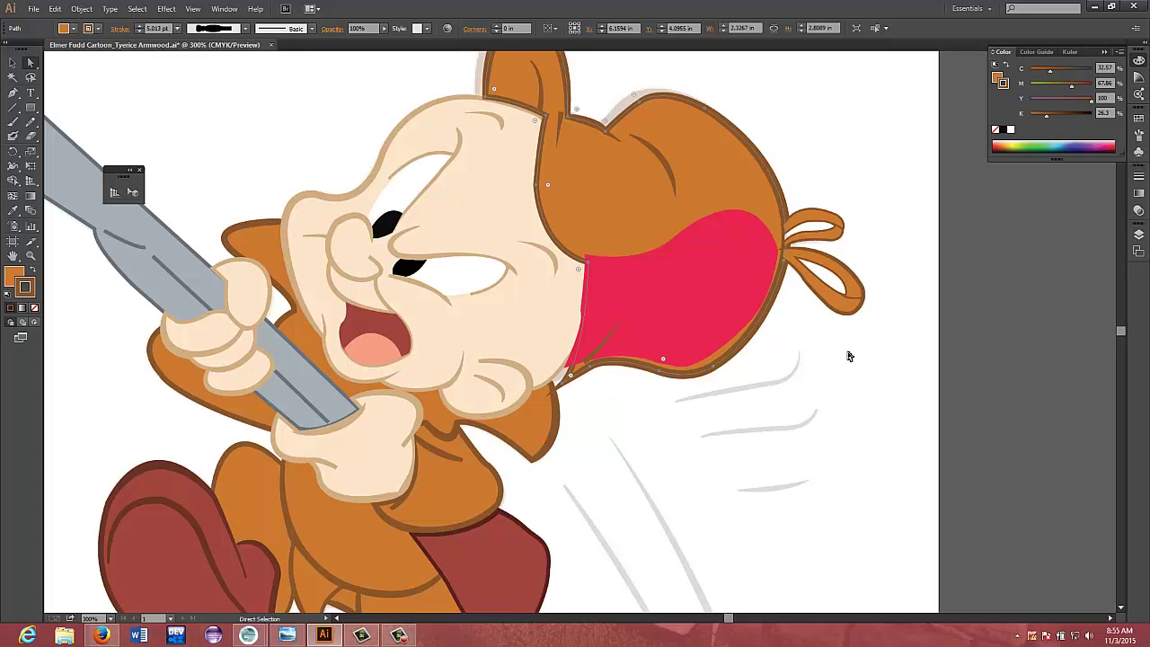
scroll(849, 356, "up", 2)
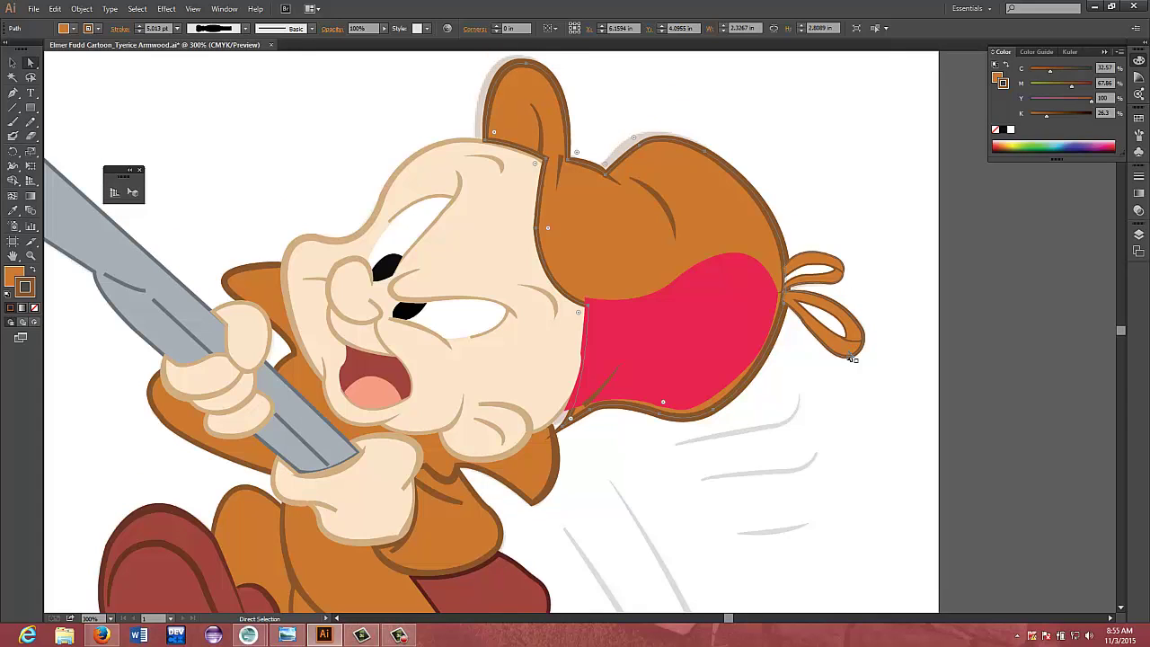
key("ctrl+z")
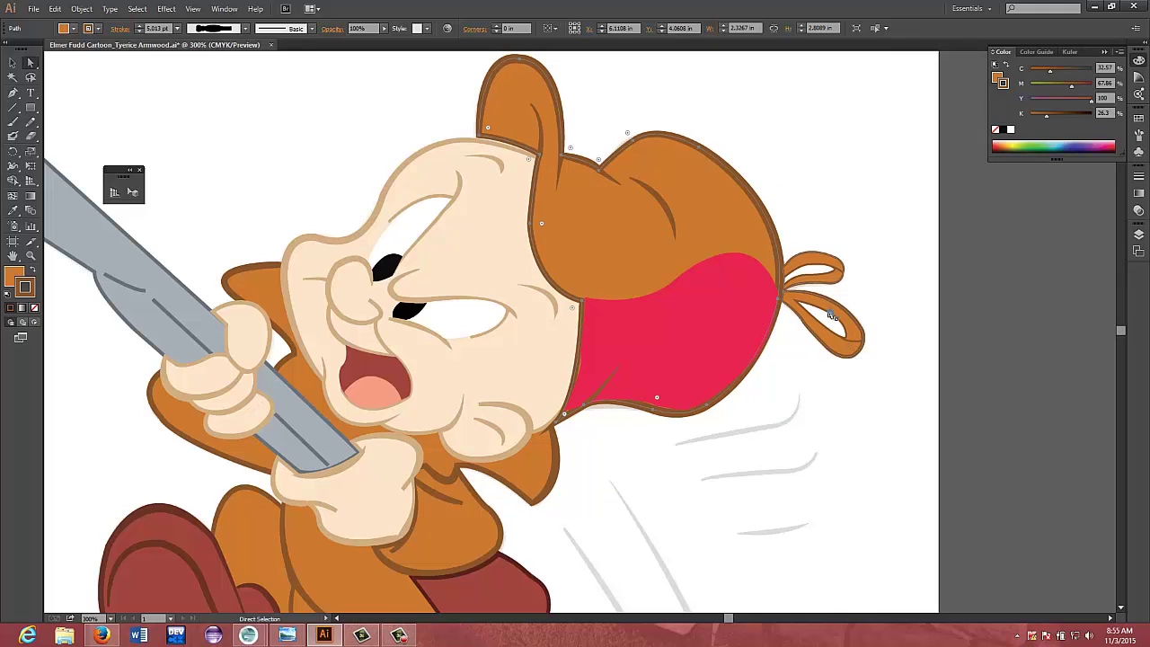
Try to pull the pink lining's anchor point beside the tassel outward onto the hat outline
left_click(782, 303)
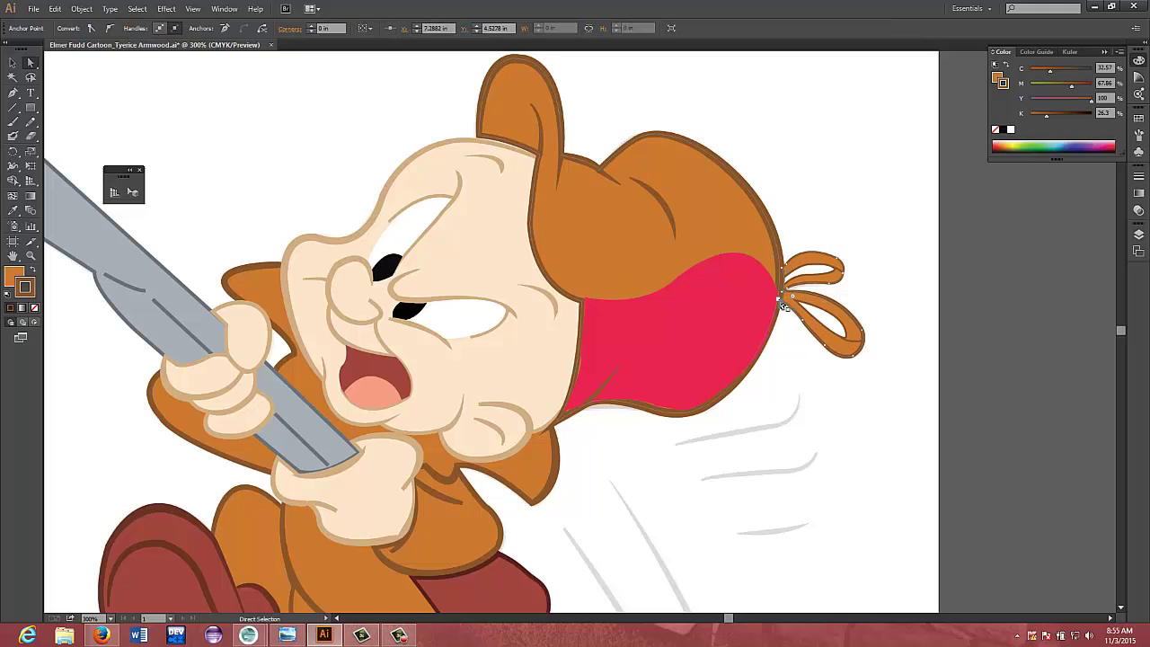
left_click(783, 305)
left_click(784, 308)
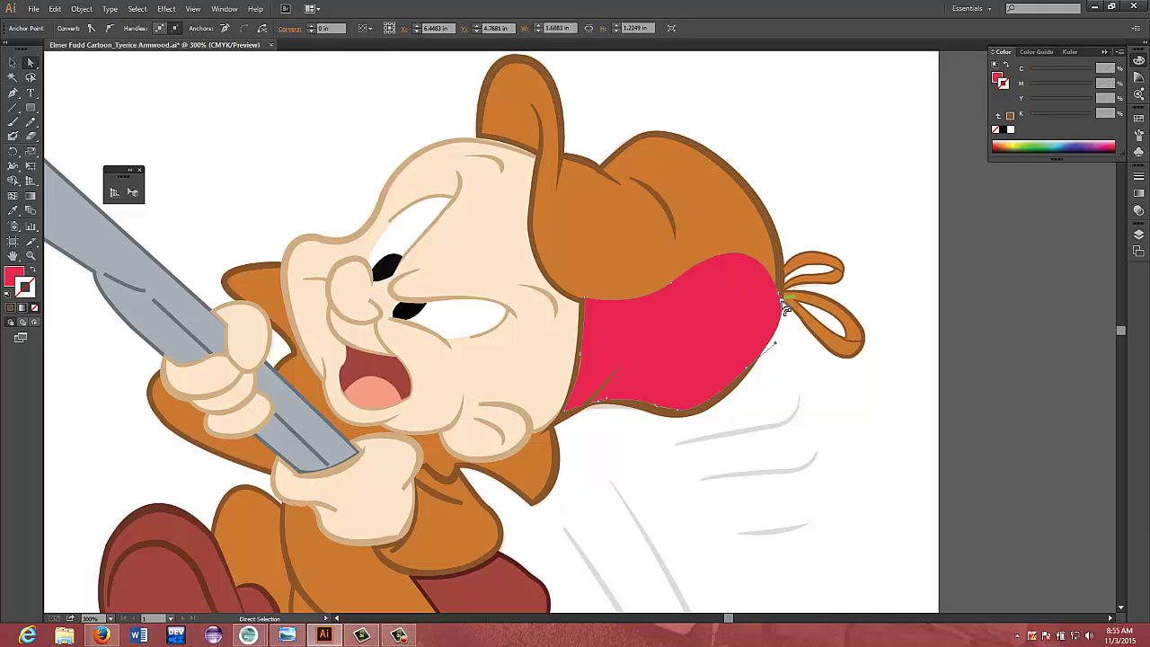
left_click_drag(786, 307, 782, 303)
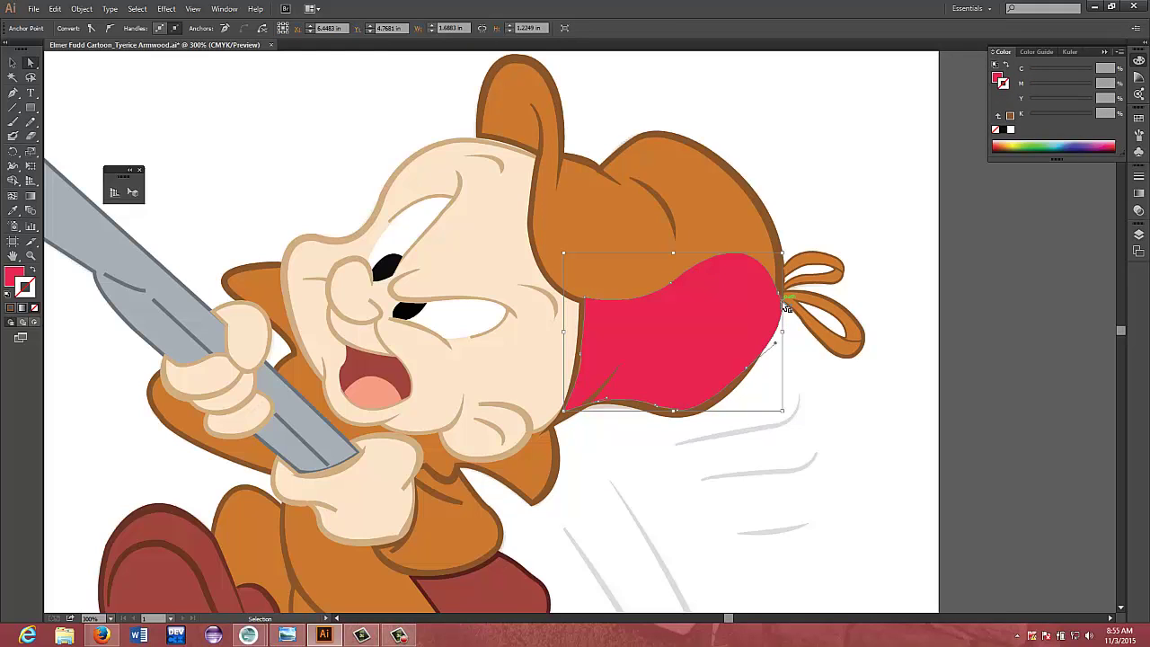
Try to nudge the orange hat shape downward from its lower edge below the pink lining
left_click(738, 393)
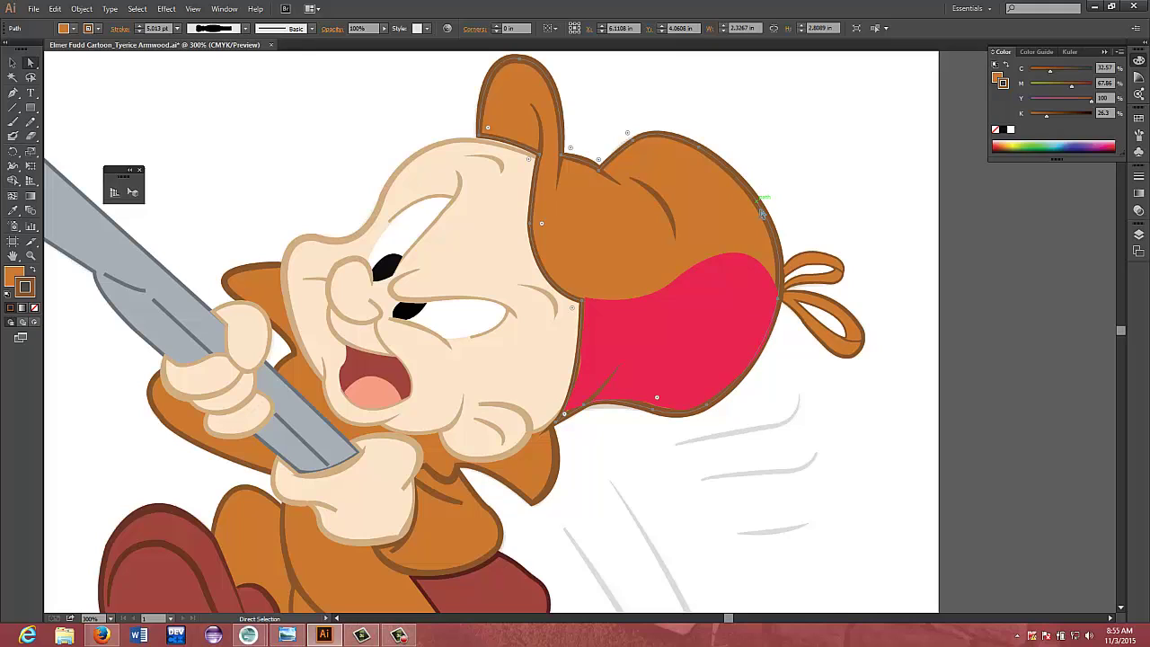
left_click(1138, 234)
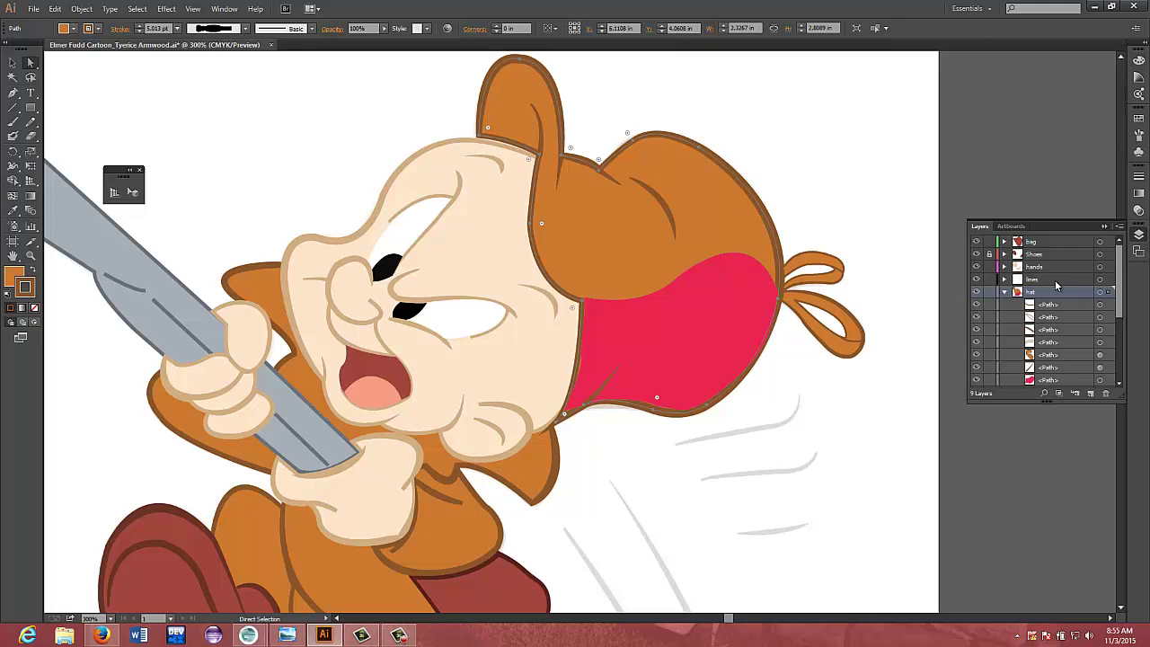
scroll(1071, 313, "down", 3)
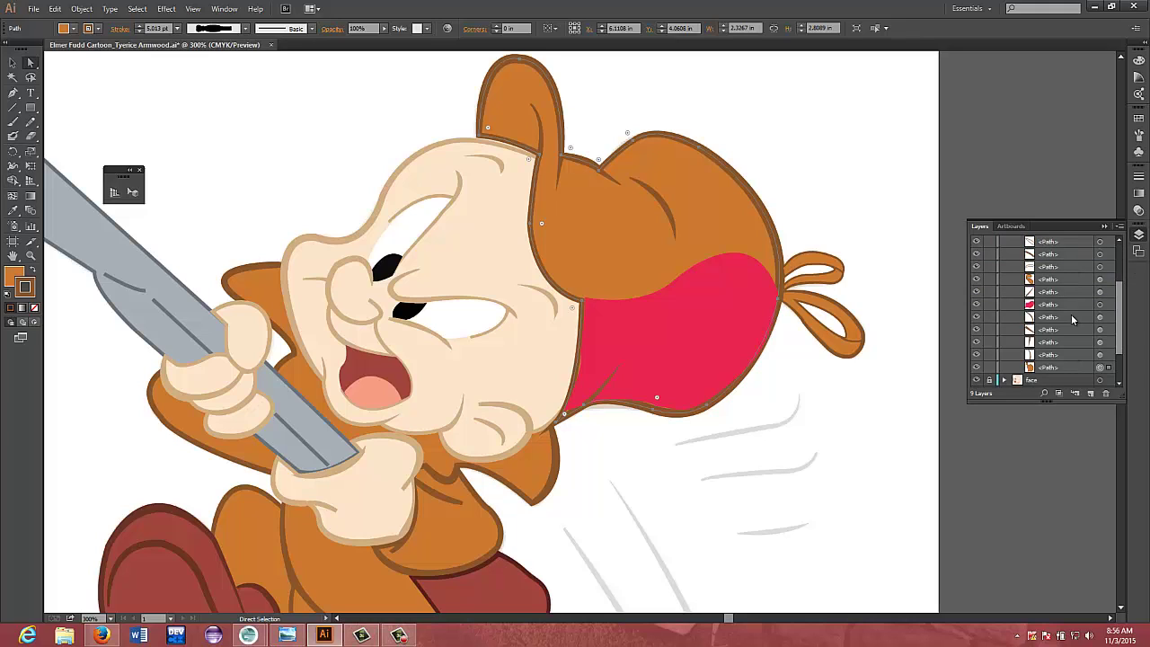
scroll(1071, 314, "up", 3)
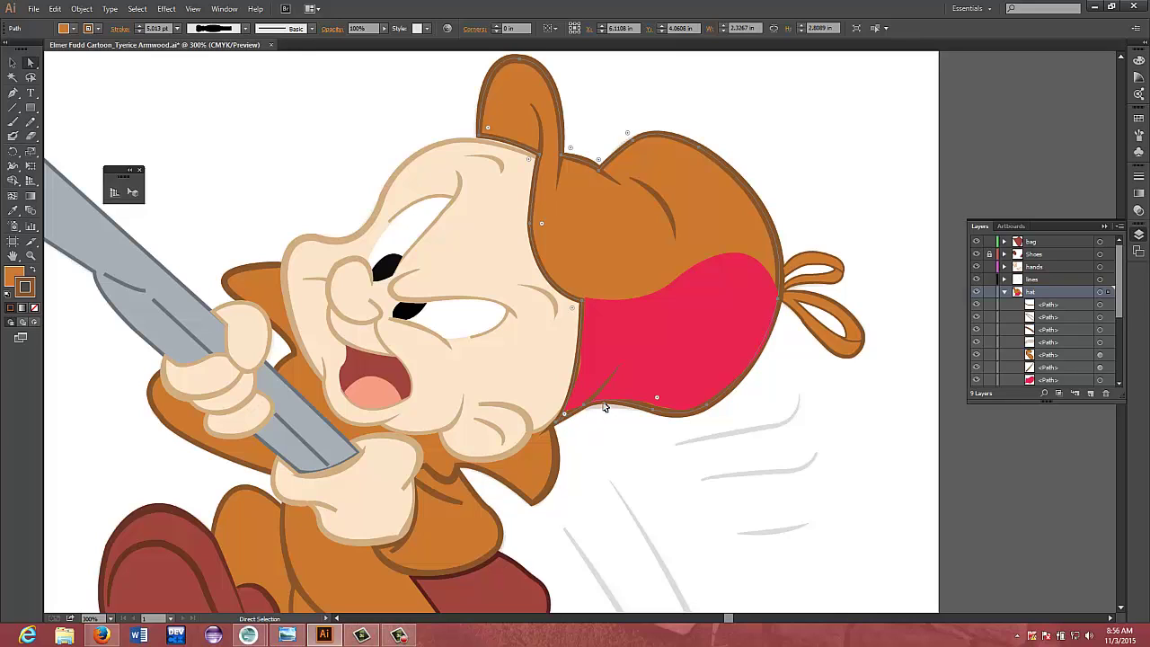
left_click_drag(605, 407, 603, 409)
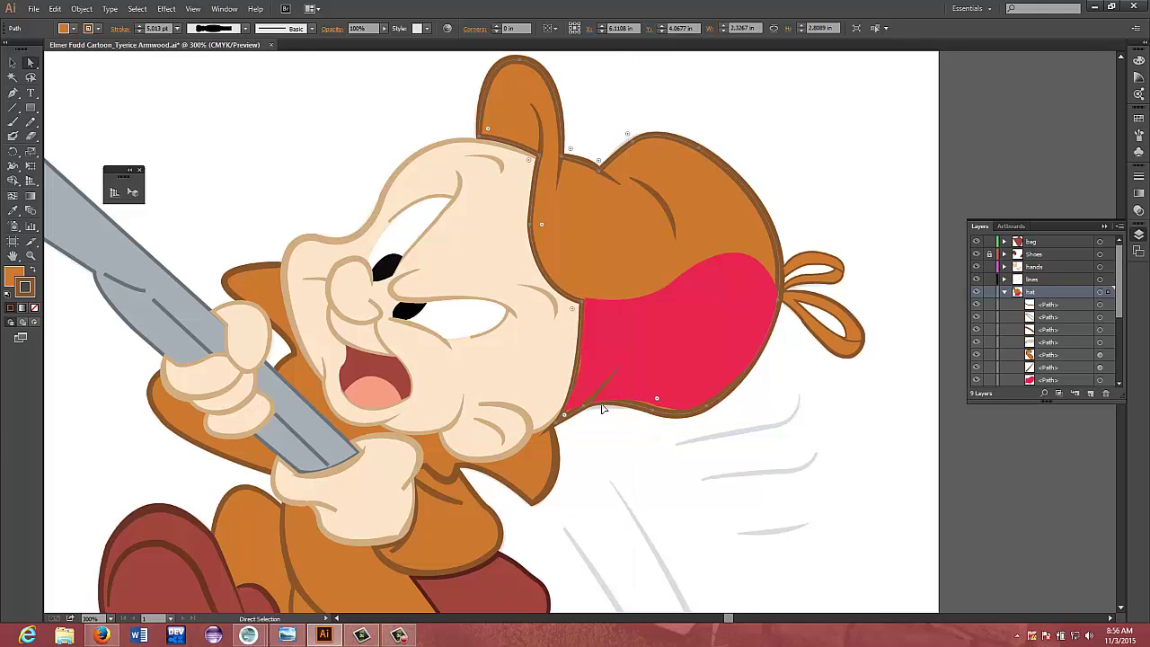
key("Up")
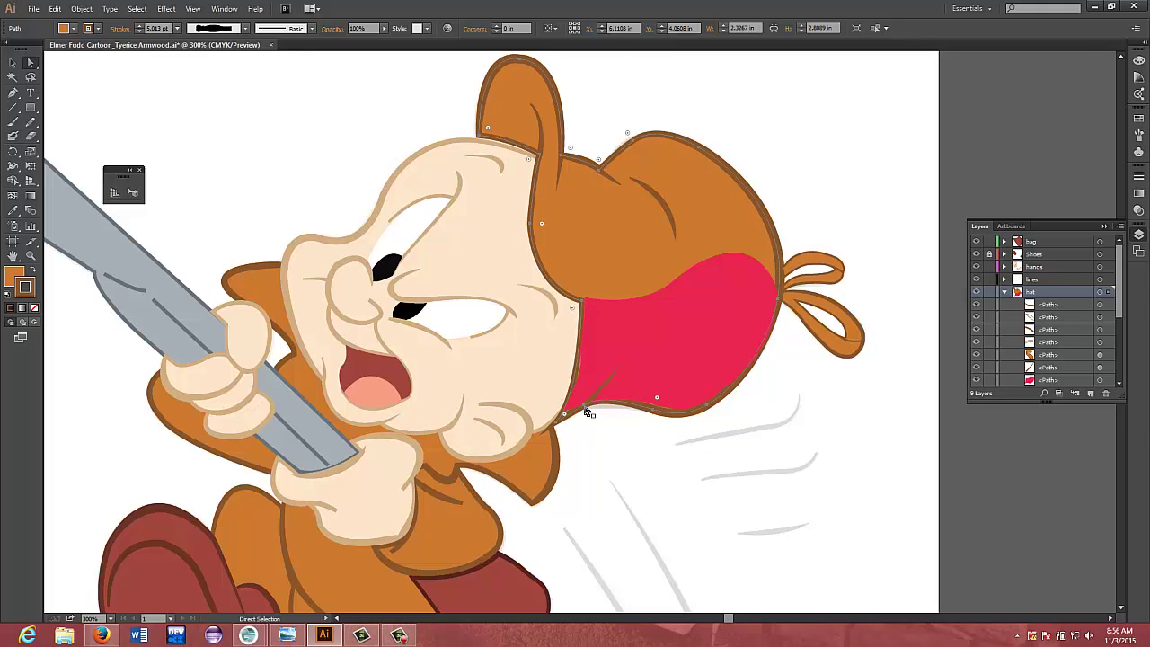
Move the orange hat shape's anchor near the lining's lower front corner slightly downward, to Y about 5.39 in
left_click(588, 411)
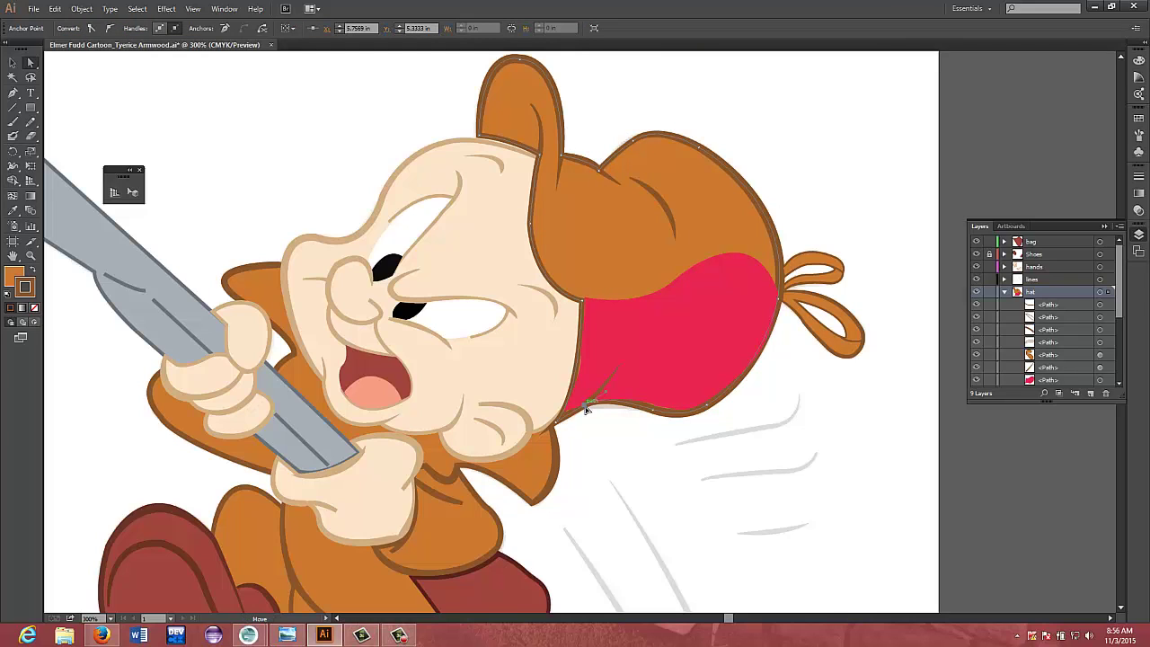
left_click_drag(588, 411, 589, 417)
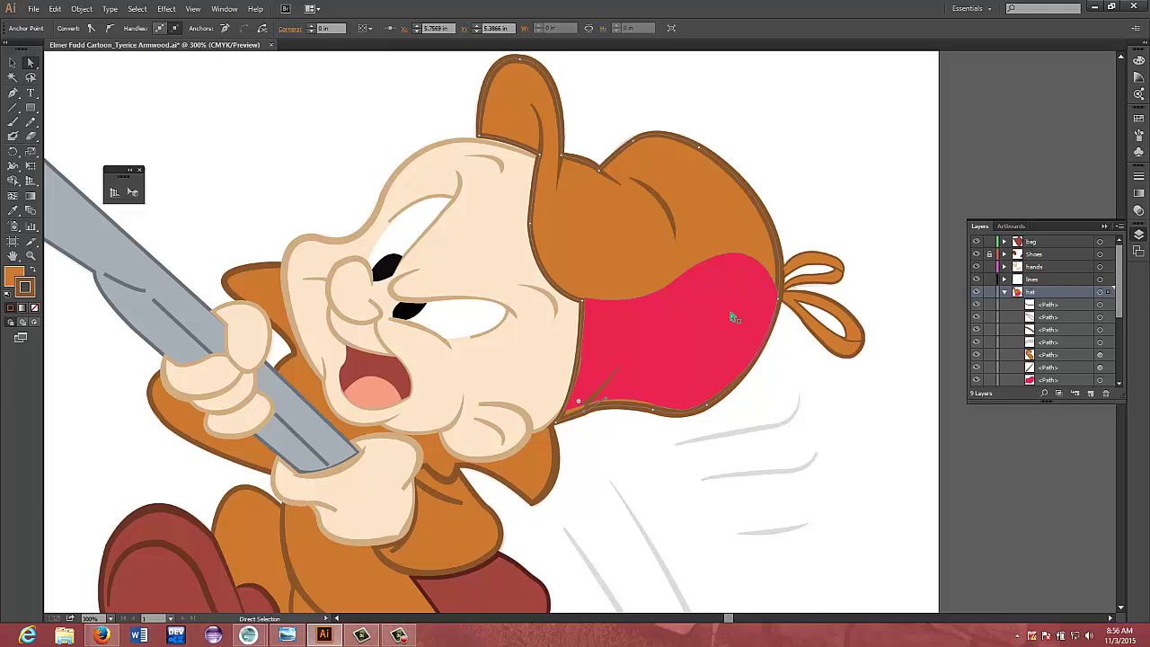
Reshape the pink lining's rear edge beside the tassel by moving its anchors and curve handle slightly inward from the hat outline
left_click(709, 259)
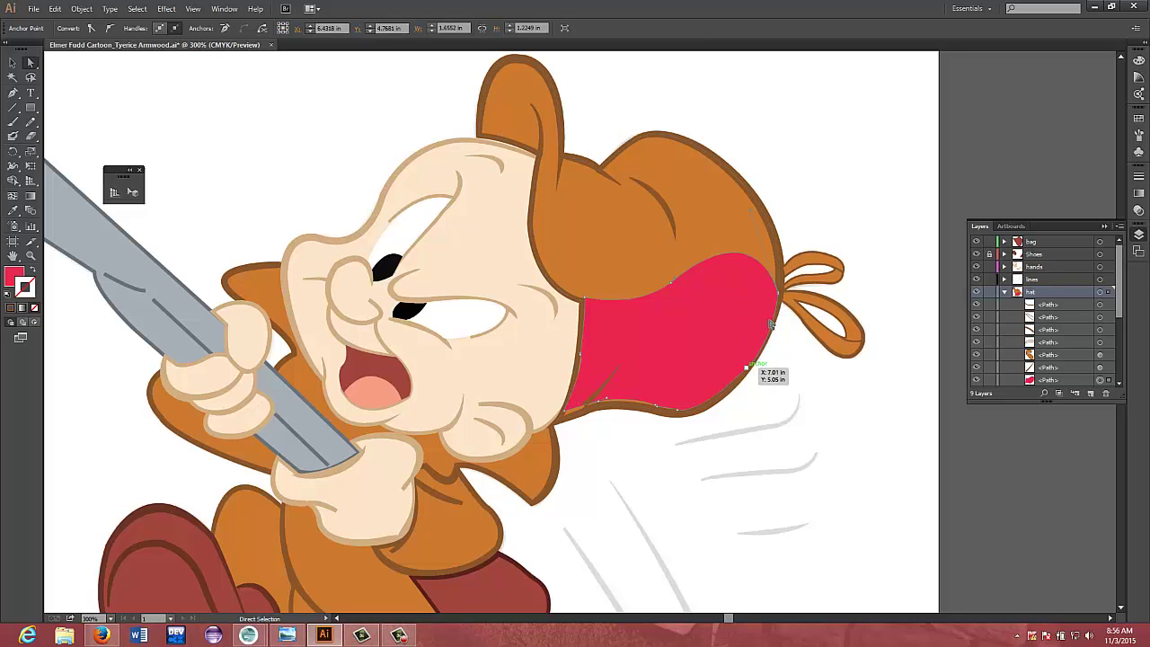
left_click_drag(778, 295, 773, 293)
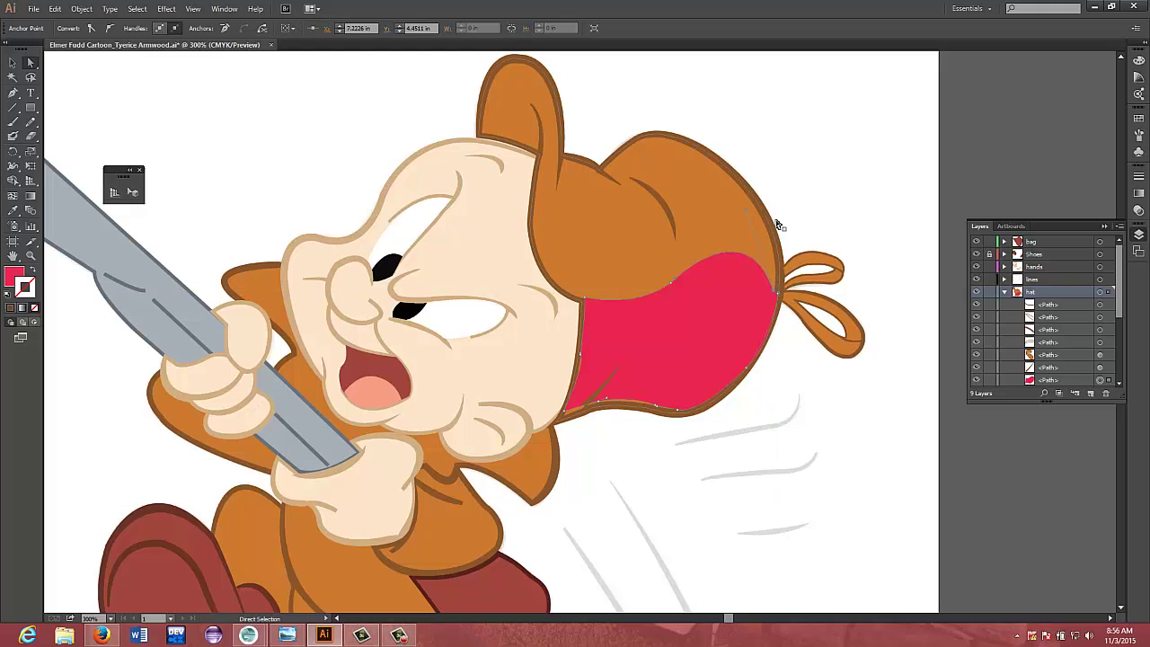
mouse_move(748, 209)
left_mouse_down()
mouse_move(766, 210)
mouse_move(743, 207)
left_mouse_up()
left_click(752, 371)
left_click_drag(773, 347, 746, 369)
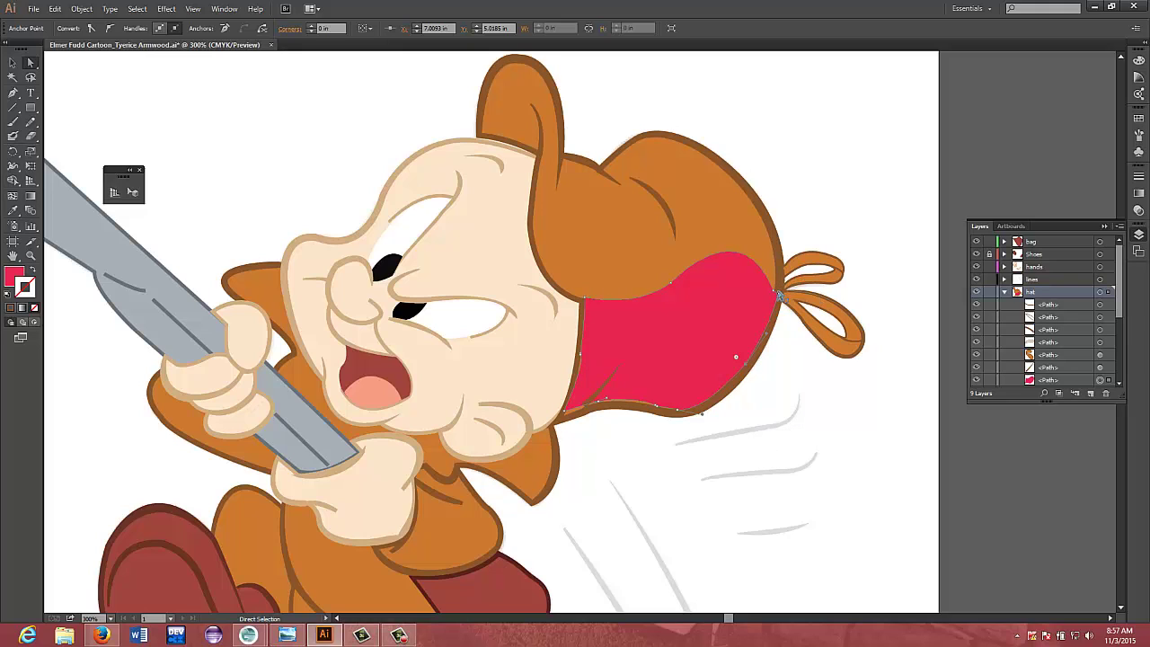
left_click(779, 294)
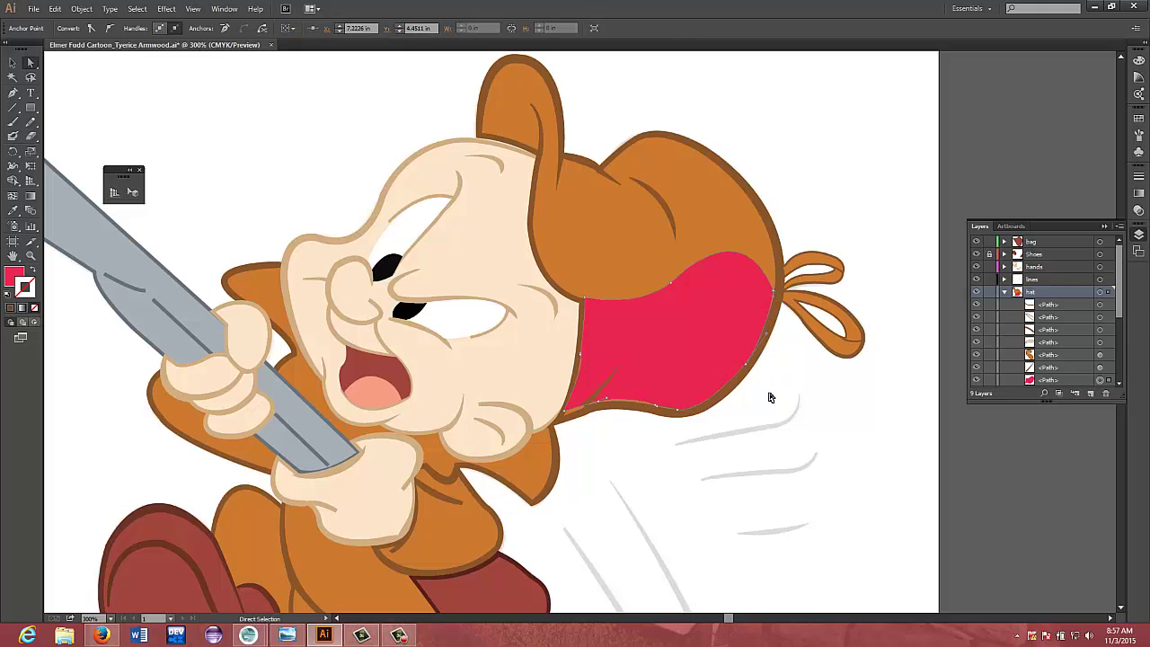
left_click(791, 367)
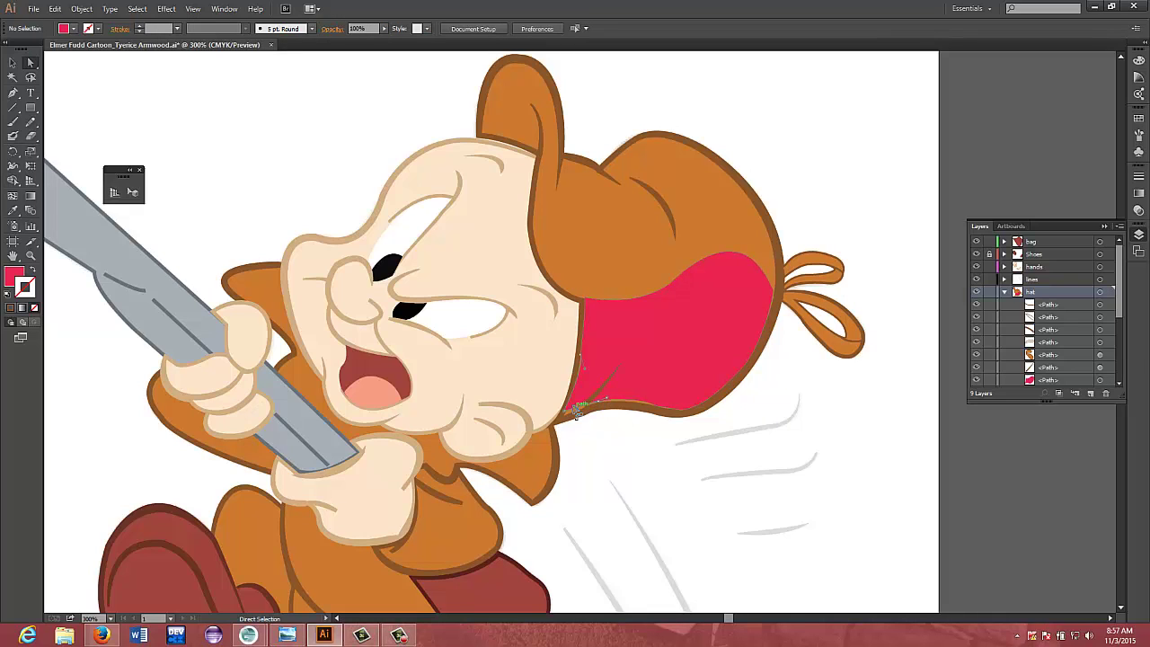
Move the pink lining's lower front corner anchor slightly down toward the outline and nudge the adjacent lower-edge anchor to about X 5.87 in
left_click(580, 409)
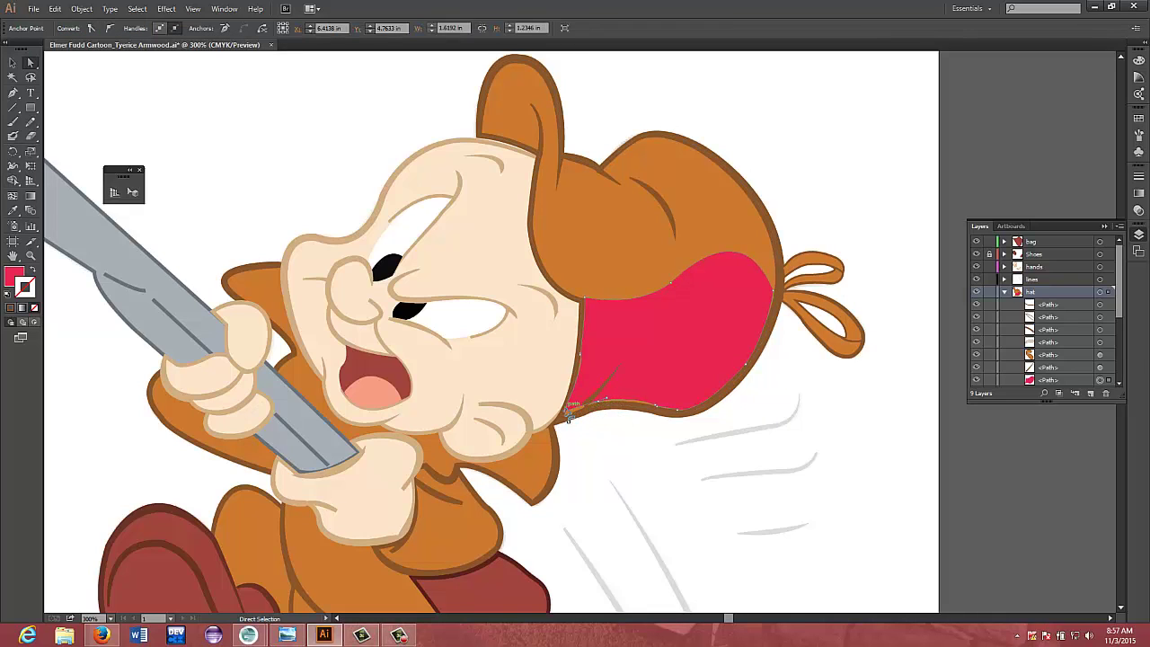
left_click_drag(565, 412, 567, 416)
left_click_drag(603, 409, 601, 409)
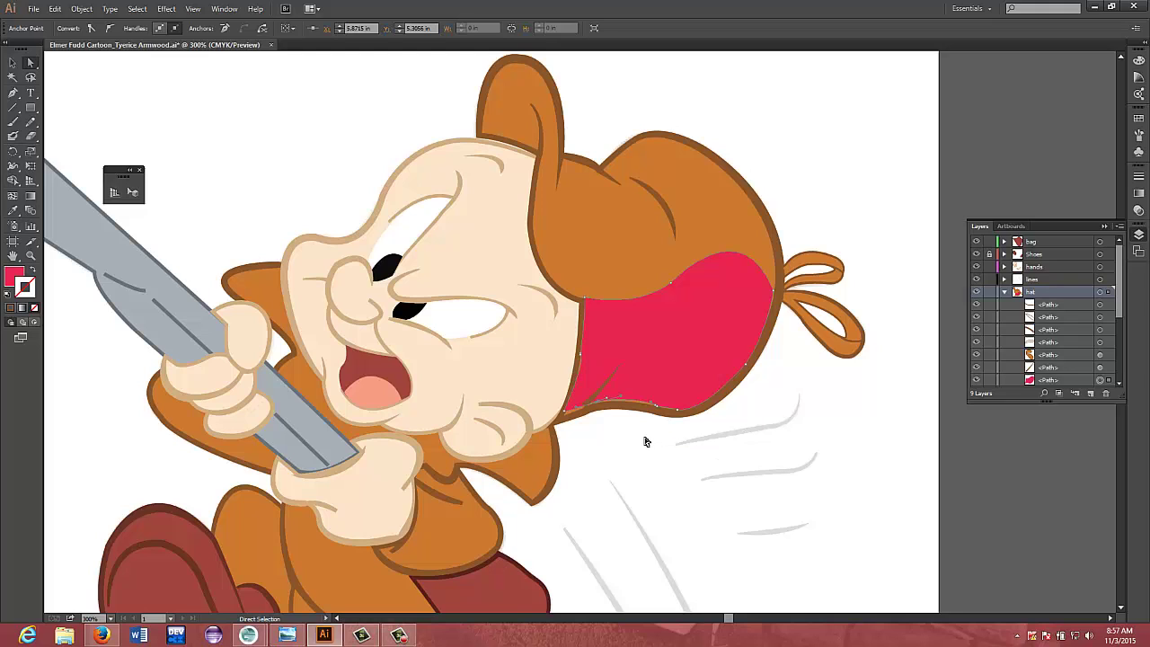
left_click_drag(579, 405, 574, 418)
left_click(570, 418)
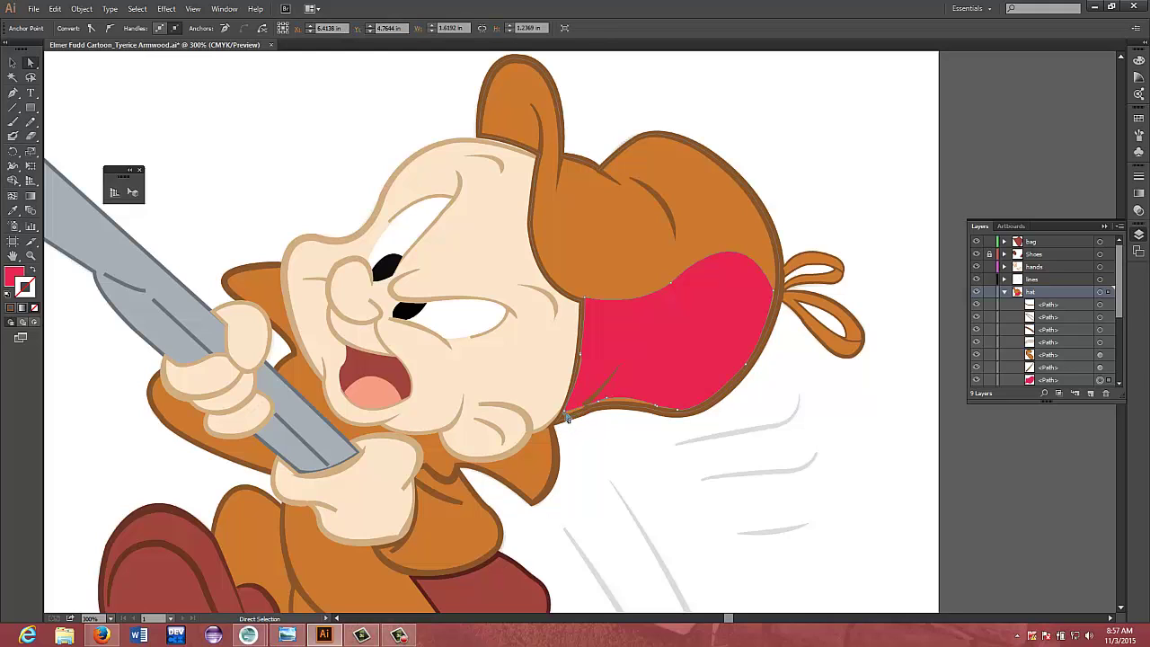
Reshape the pink lining's lower edge behind the crease line by adjusting its anchors and the curve handle at about X 6.31 in
left_click_drag(575, 417, 615, 406)
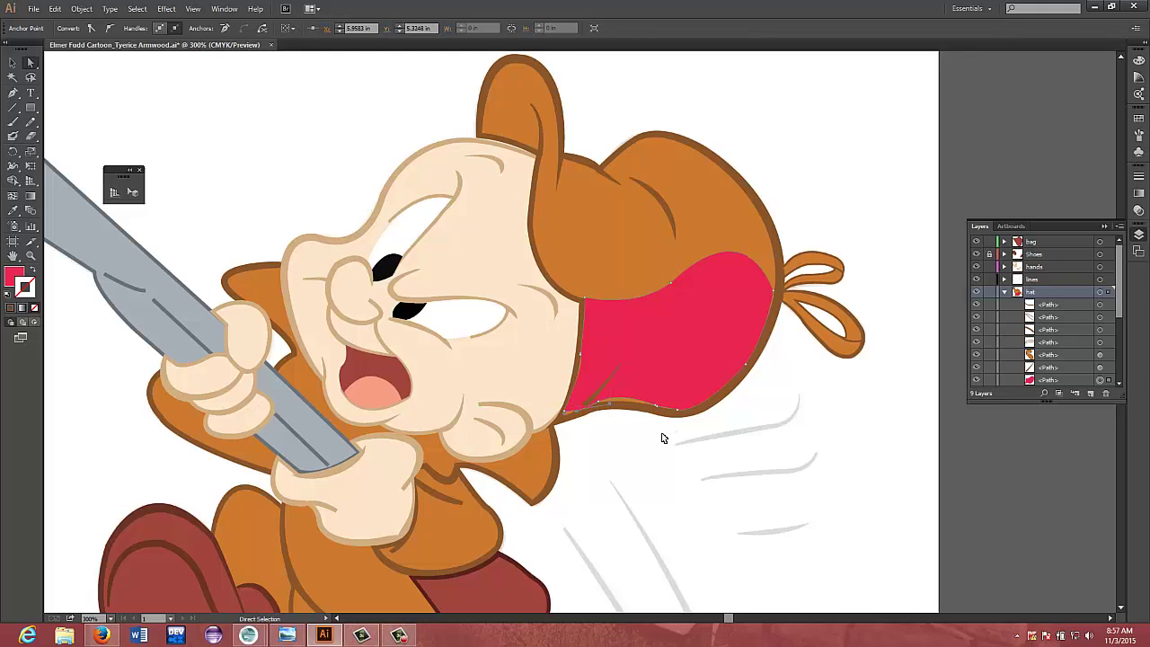
key("v")
key("a")
left_click(677, 410)
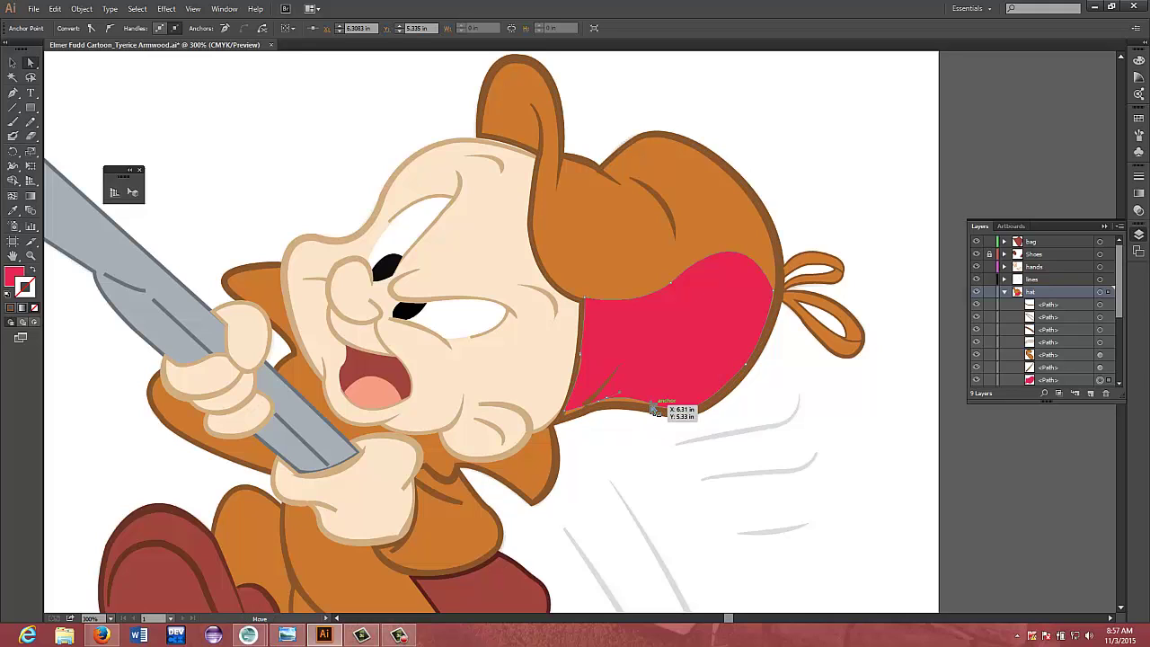
mouse_move(619, 403)
left_mouse_down()
mouse_move(617, 387)
mouse_move(629, 405)
left_mouse_up()
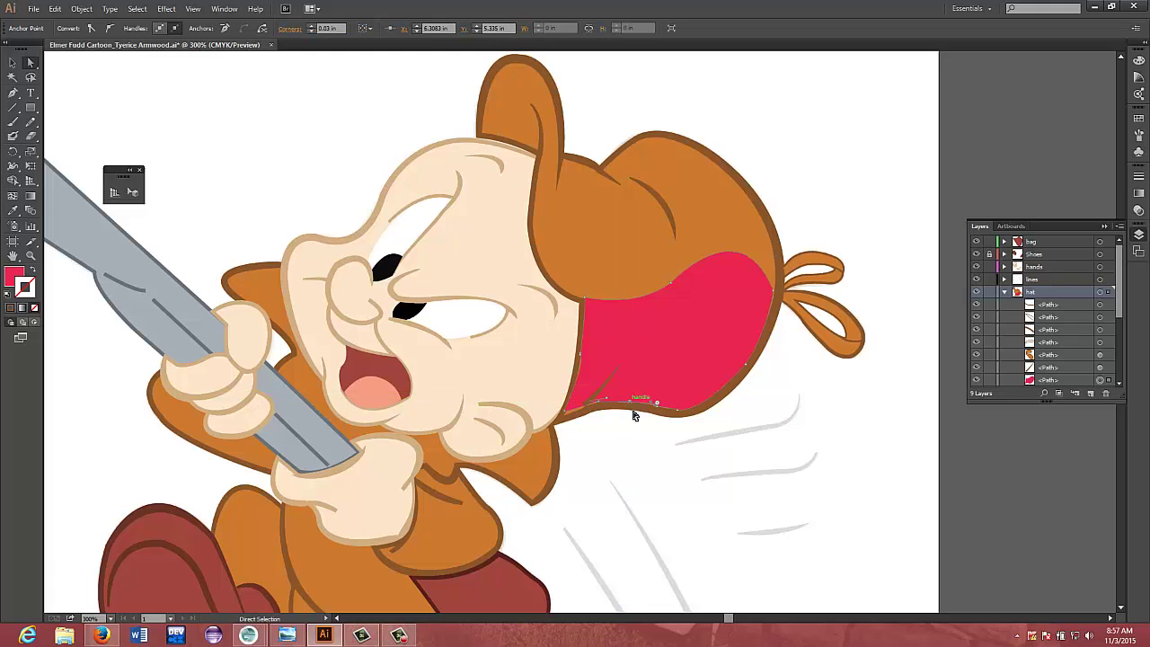
Move the pink lining's lower front corner anchor down into the brown outline, to Y about 5.40 in
left_click(573, 419)
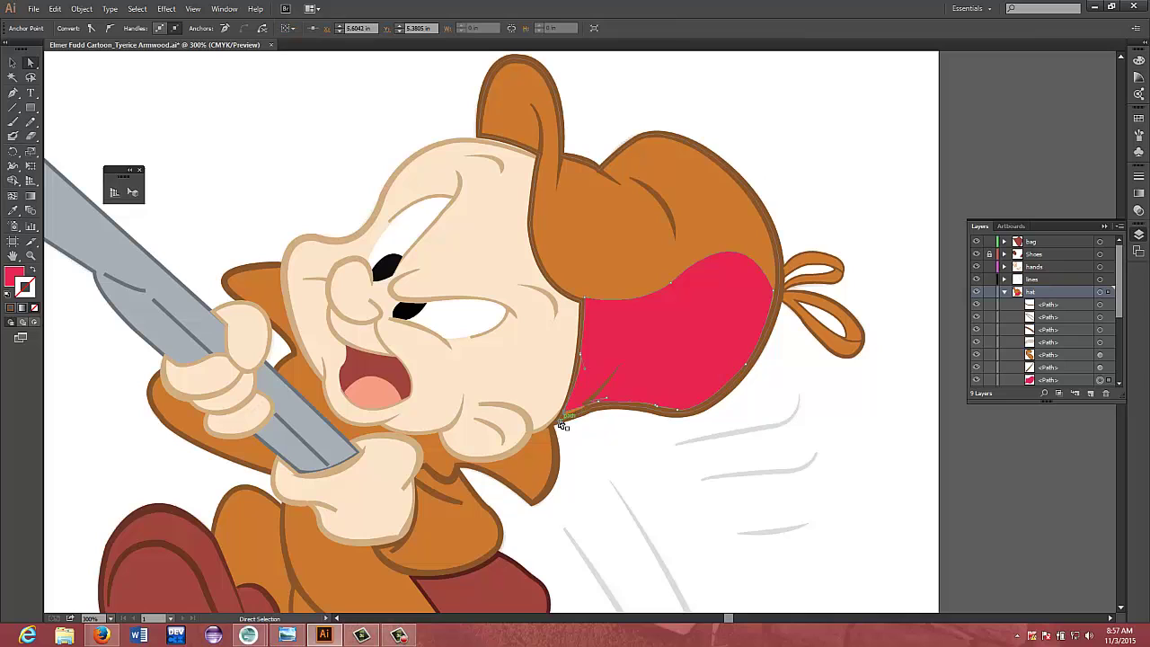
left_click(559, 429)
left_click(559, 429)
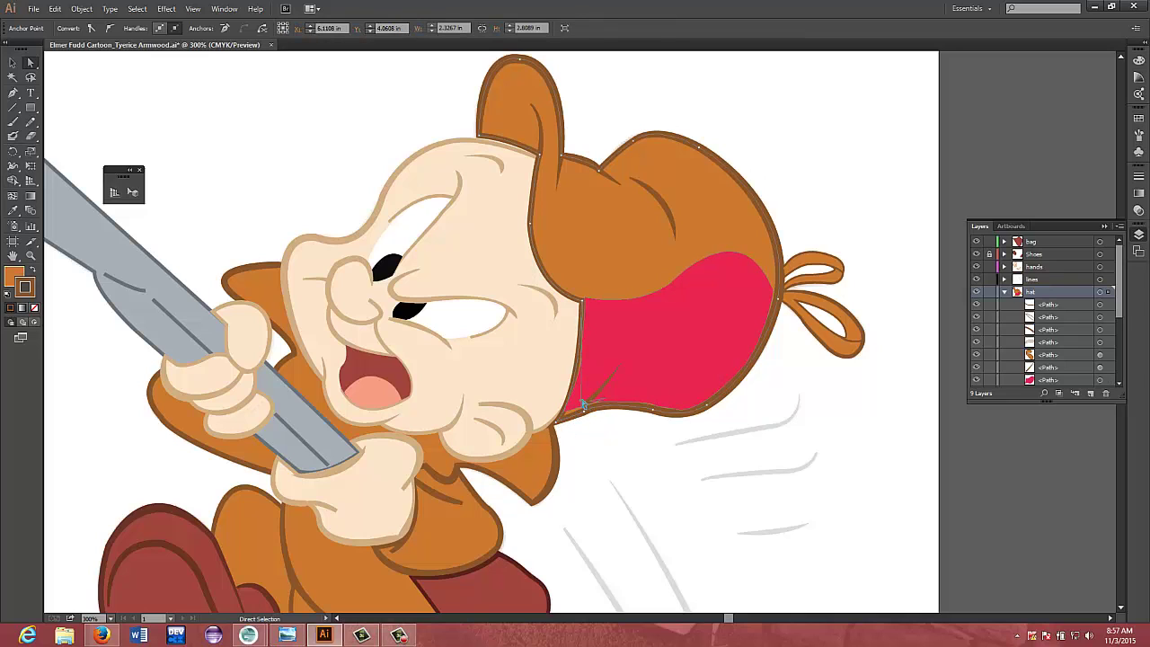
left_click_drag(580, 400, 587, 400)
left_click(606, 402)
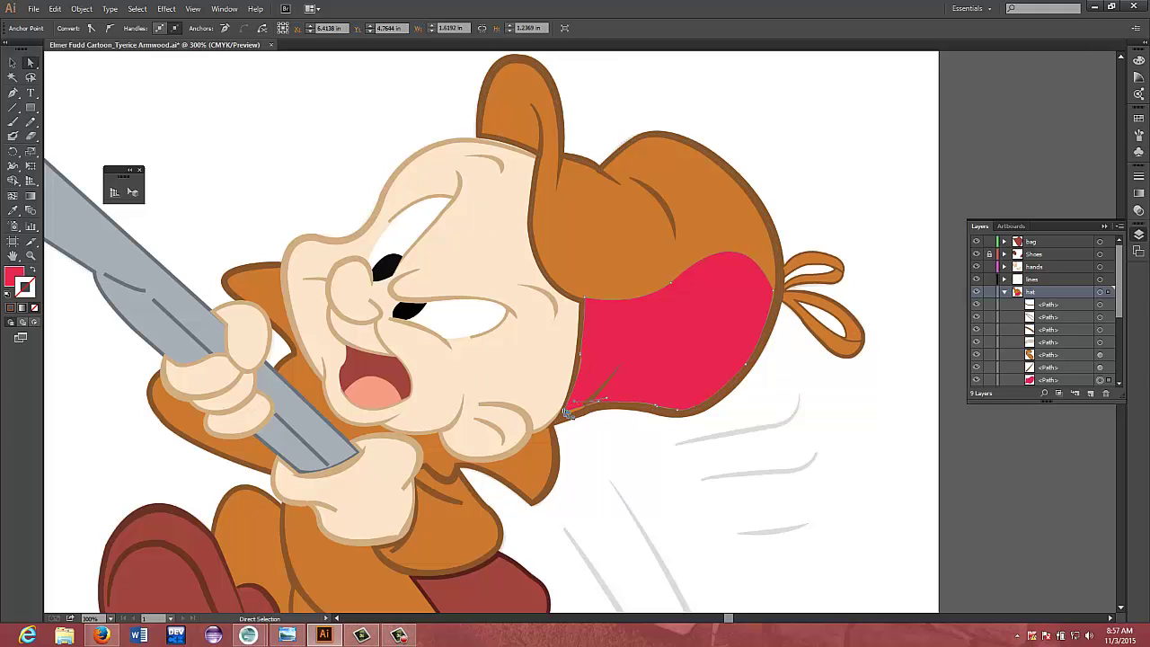
left_click_drag(567, 412, 566, 418)
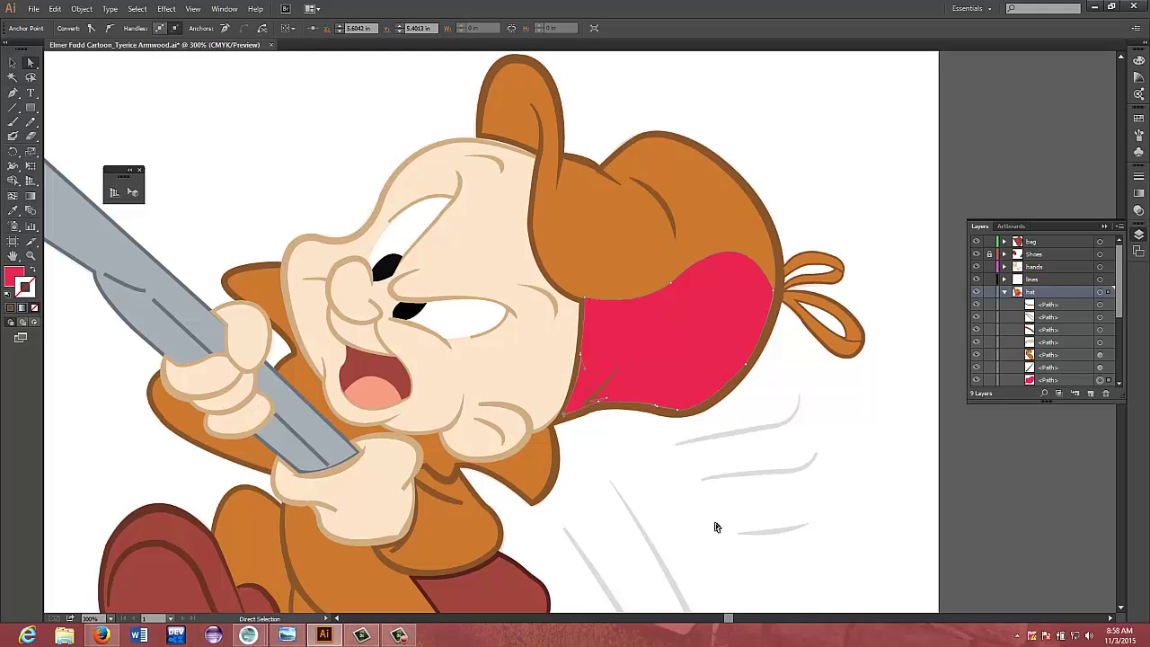
left_click(674, 463)
Shift the whole pink lining slightly down to Y 4.787 in and deselect it
left_click(577, 416)
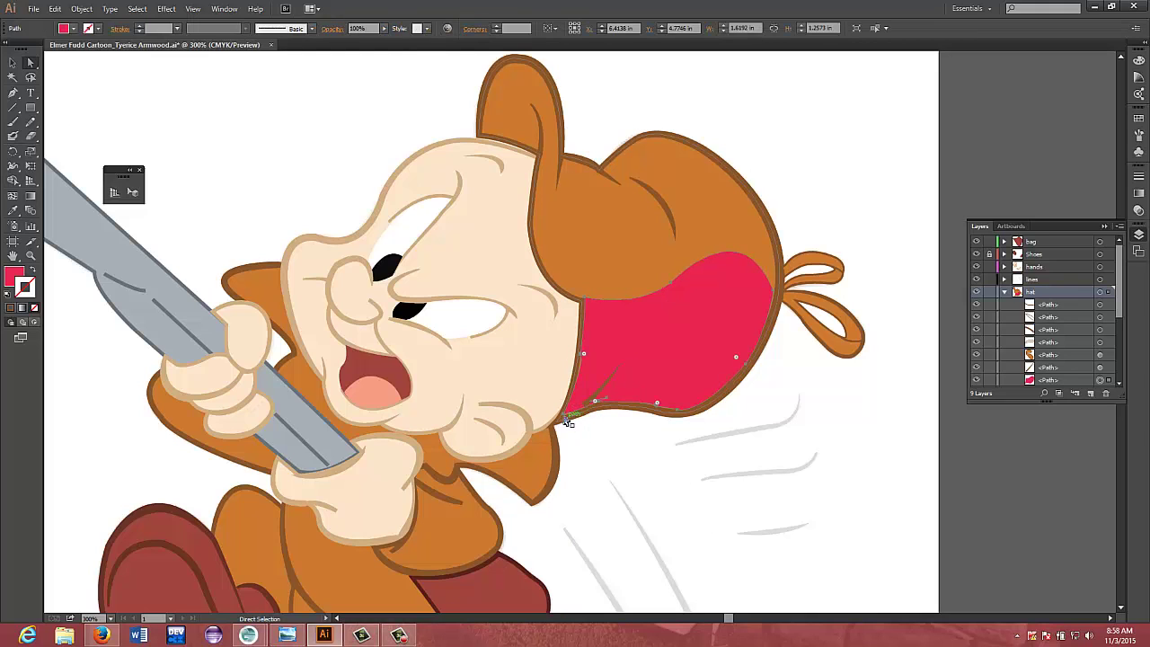
left_click_drag(566, 418, 565, 421)
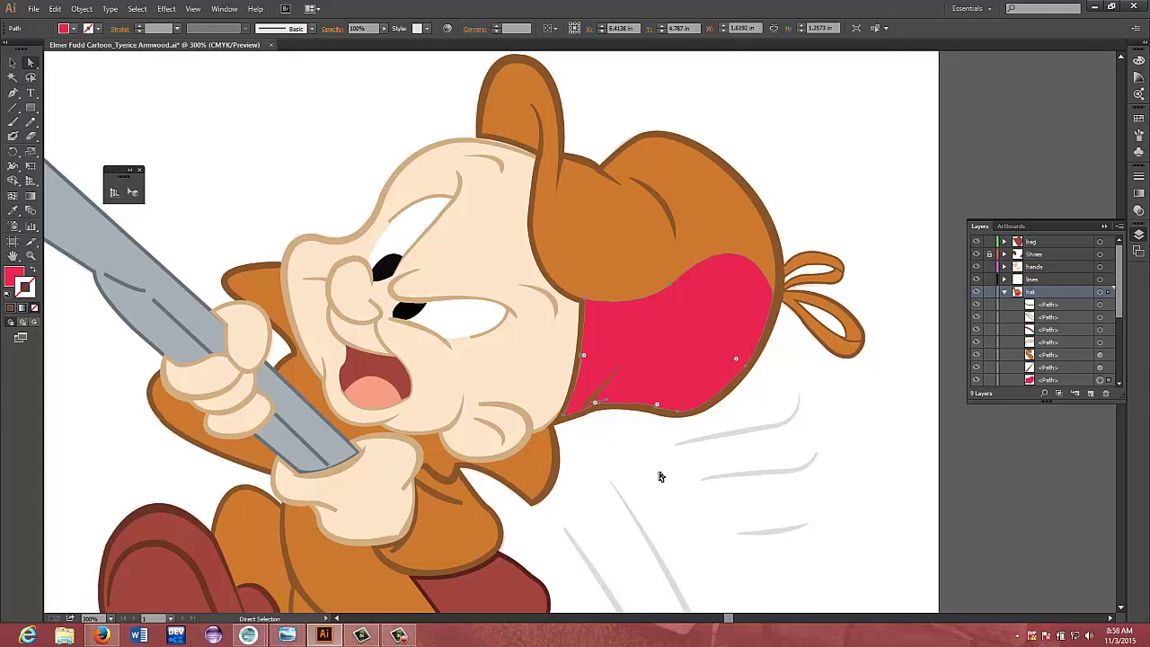
left_click(659, 475)
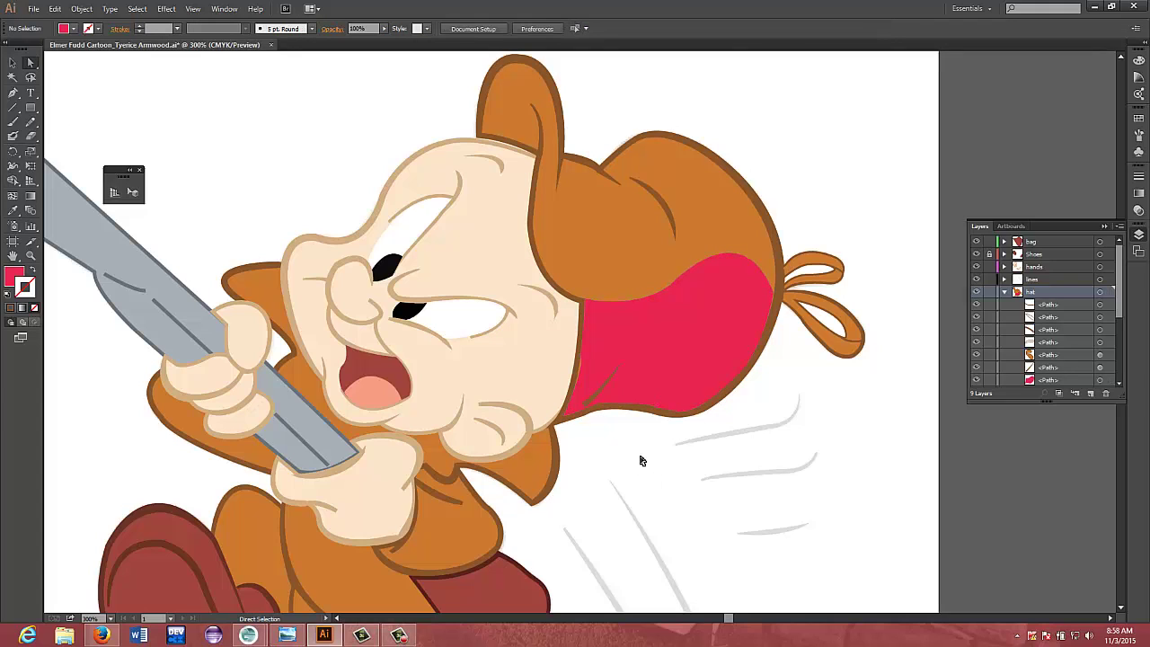
Try moving the lower-edge anchor near the crease line to about X 5.83, Y 5.33 in, then undo the move
left_click(599, 406)
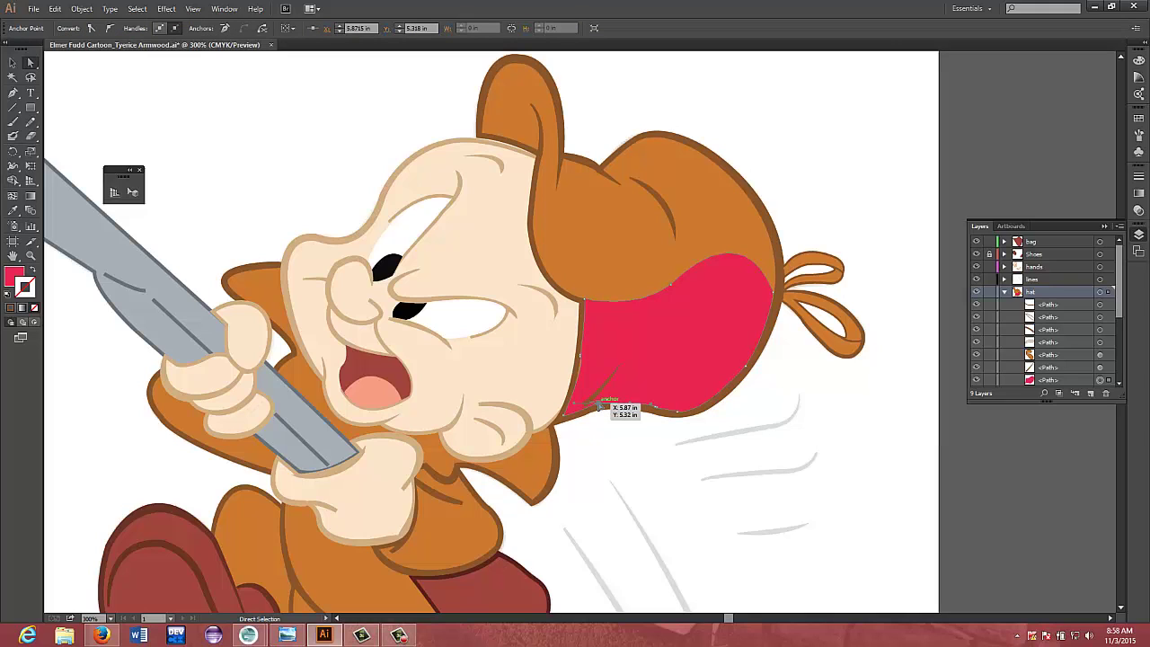
left_click_drag(599, 406, 592, 409)
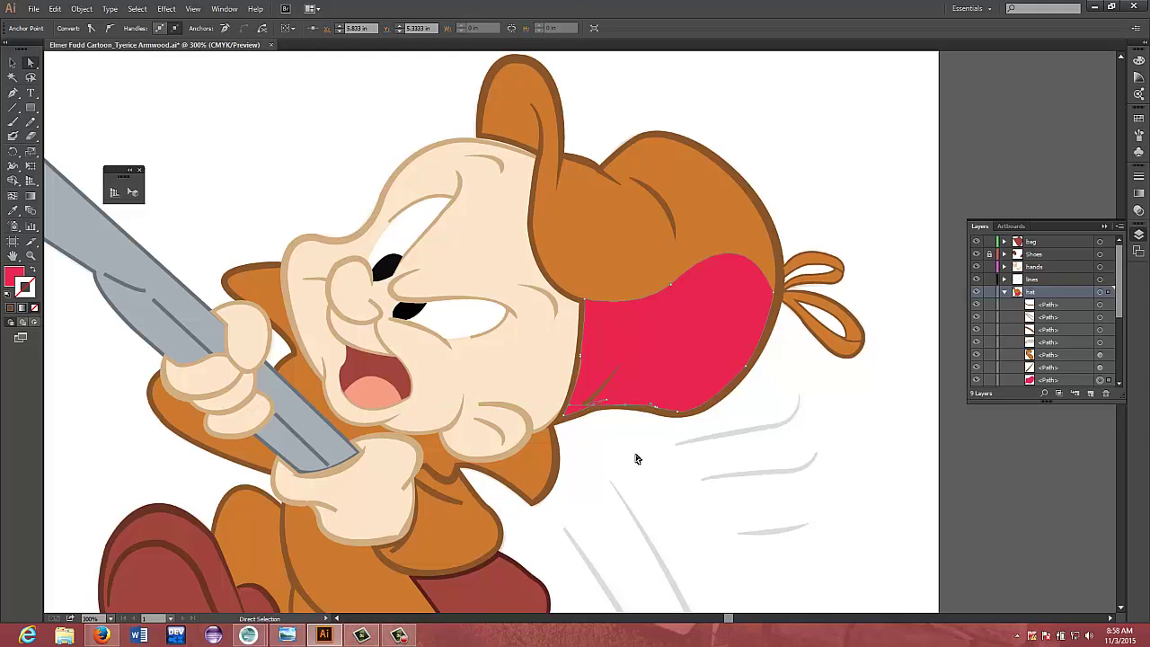
key("ctrl+z")
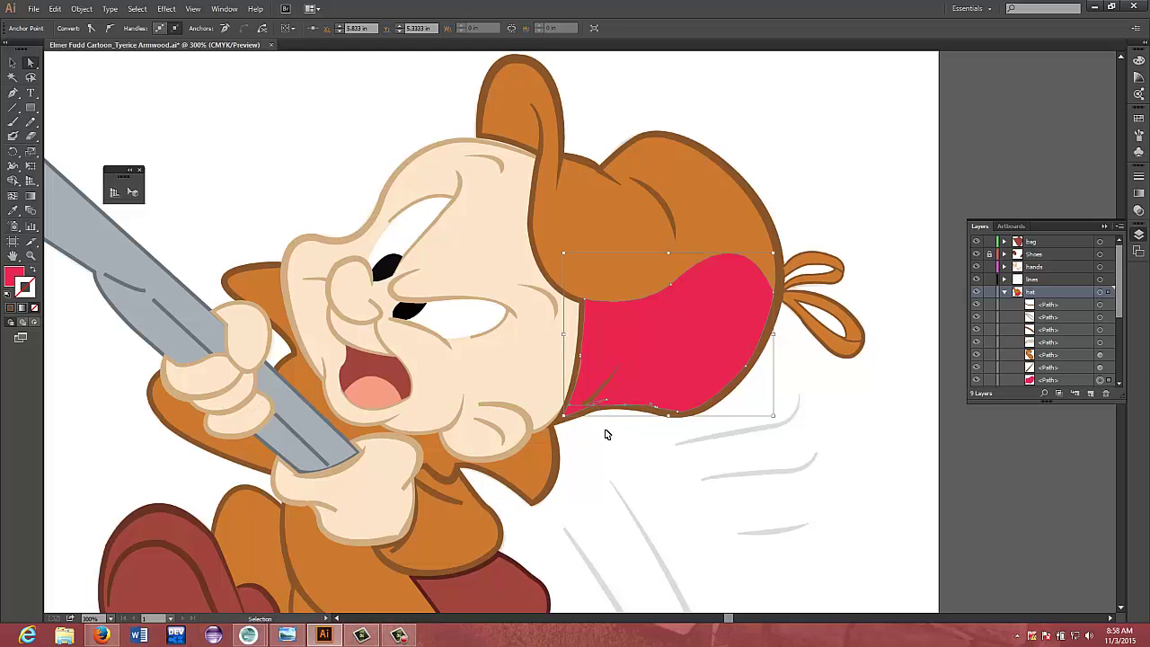
Try to smooth the pink lining's lower edge near the crease line by nudging the anchors there at 600% magnification
key("ctrl")
key("ctrl+plus")
key("ctrl+plus")
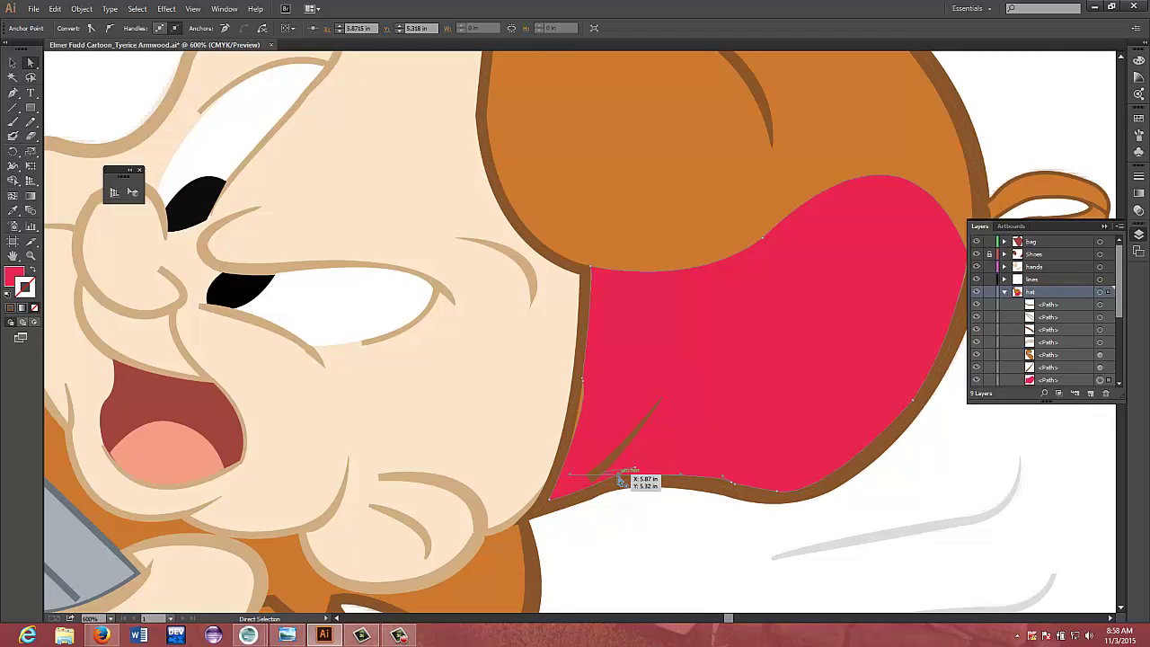
left_click(619, 480)
left_click_drag(617, 479, 616, 474)
left_click(661, 478)
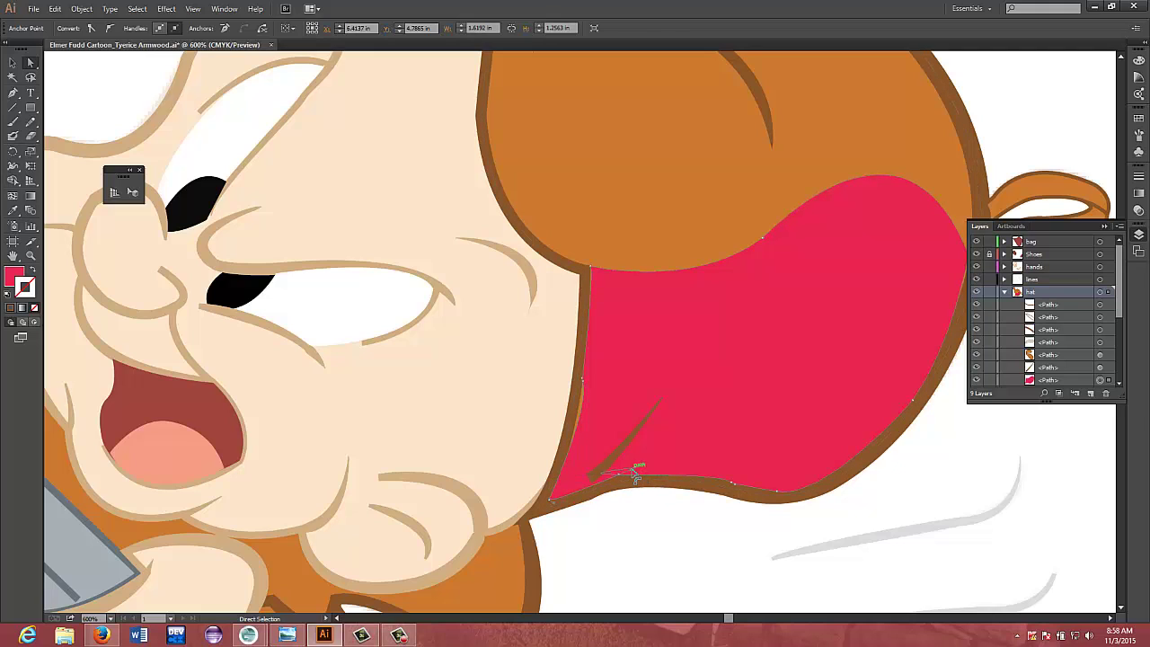
left_click(635, 469)
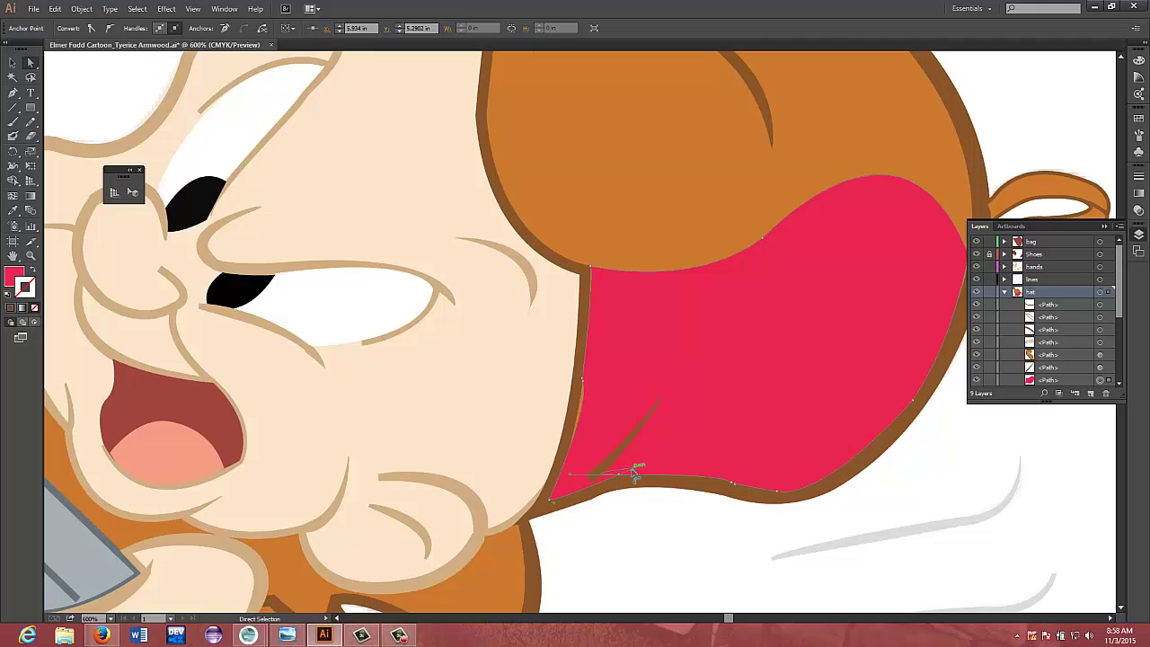
Try deleting the stray anchor beside the crease line on the pink lining's lower edge, and undo the deletion
key("Delete")
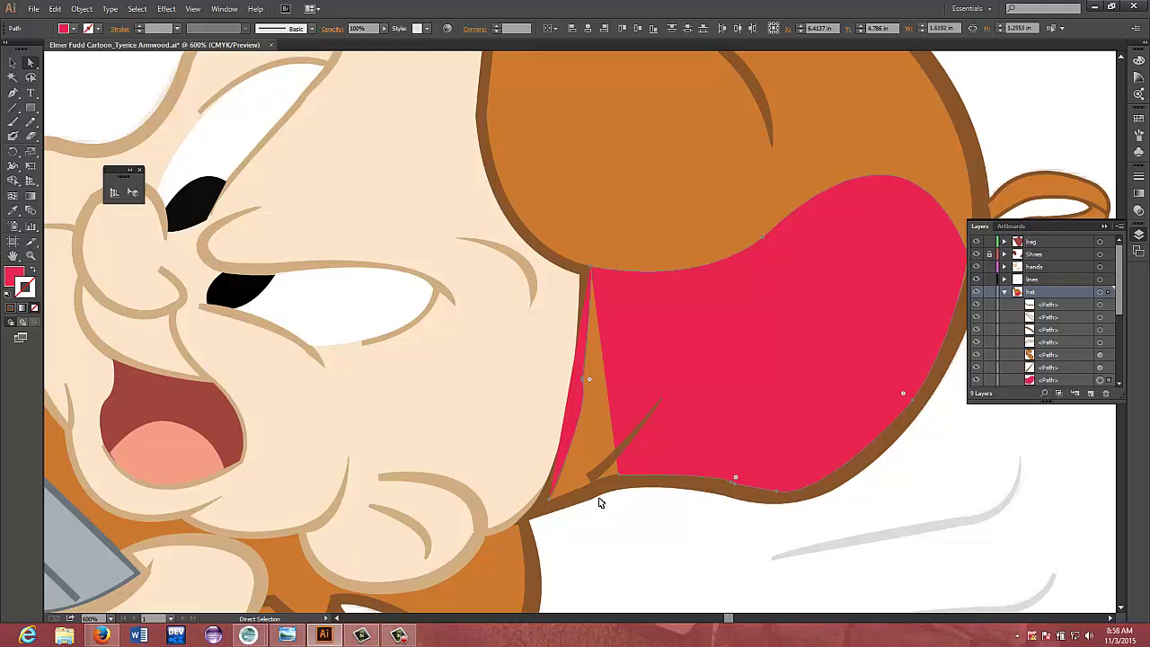
key("v")
key("ctrl+z")
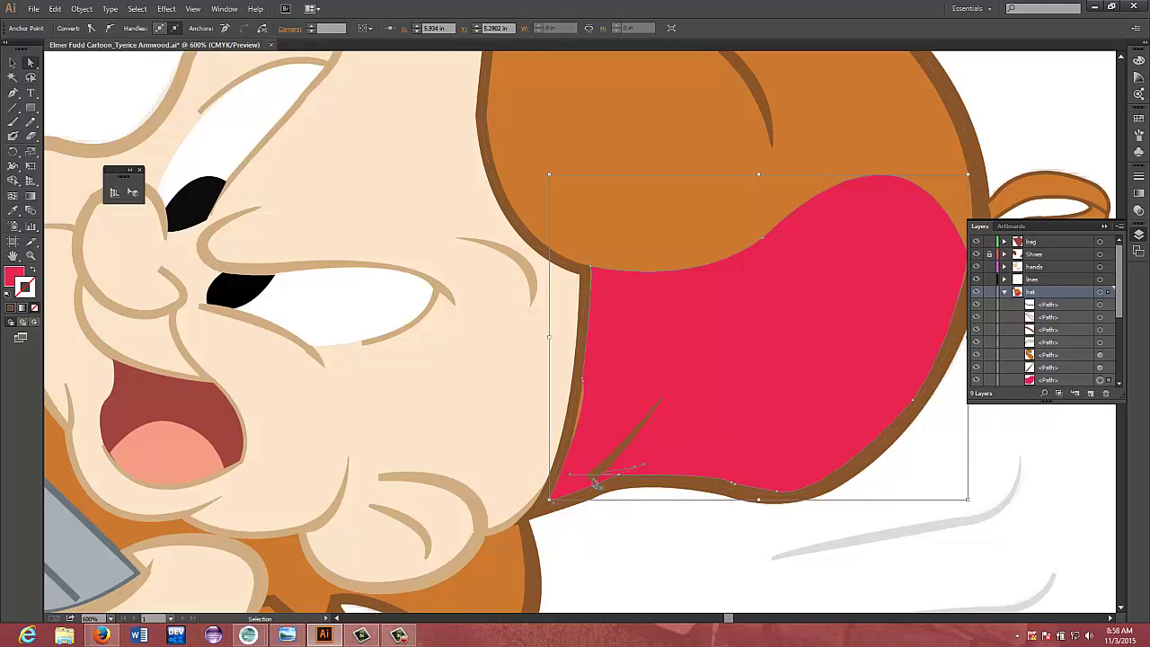
Try moving the pink lining slightly toward the back of the hat, and undo that move
left_click_drag(620, 479, 629, 473)
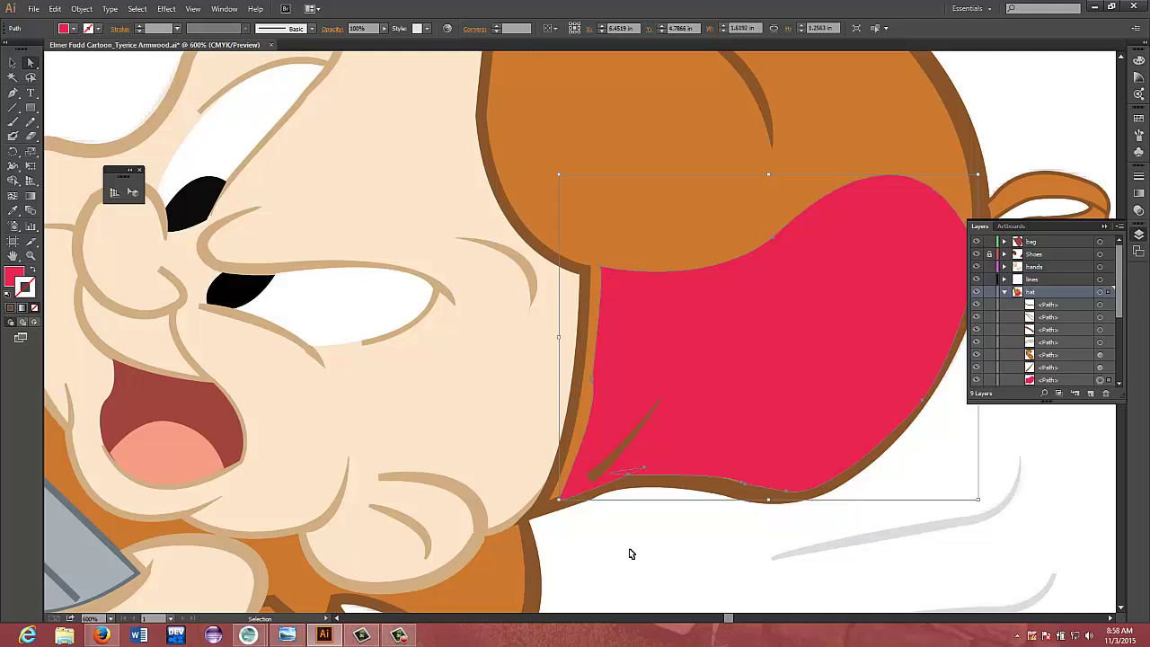
left_click(629, 548)
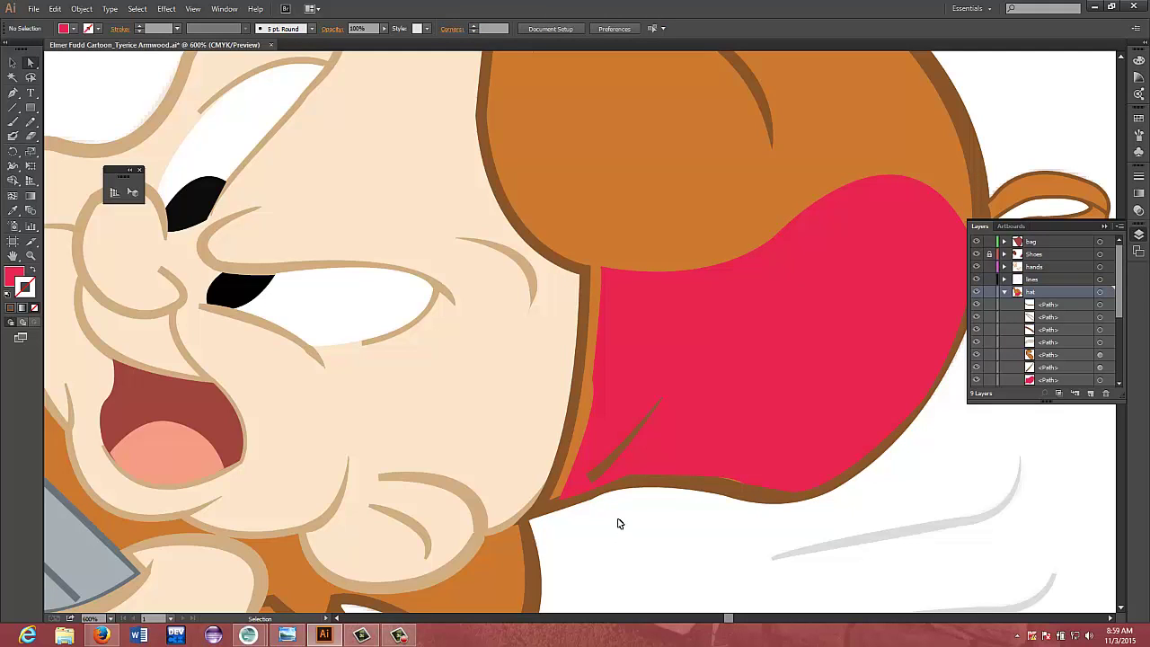
left_click(55, 8)
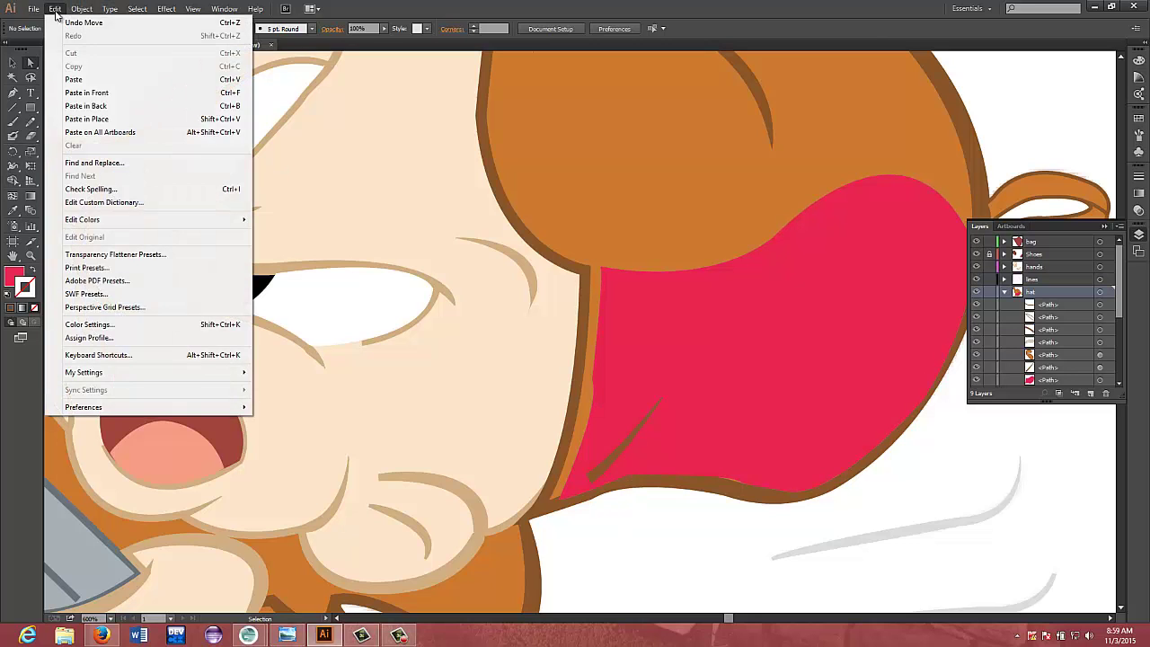
left_click(63, 23)
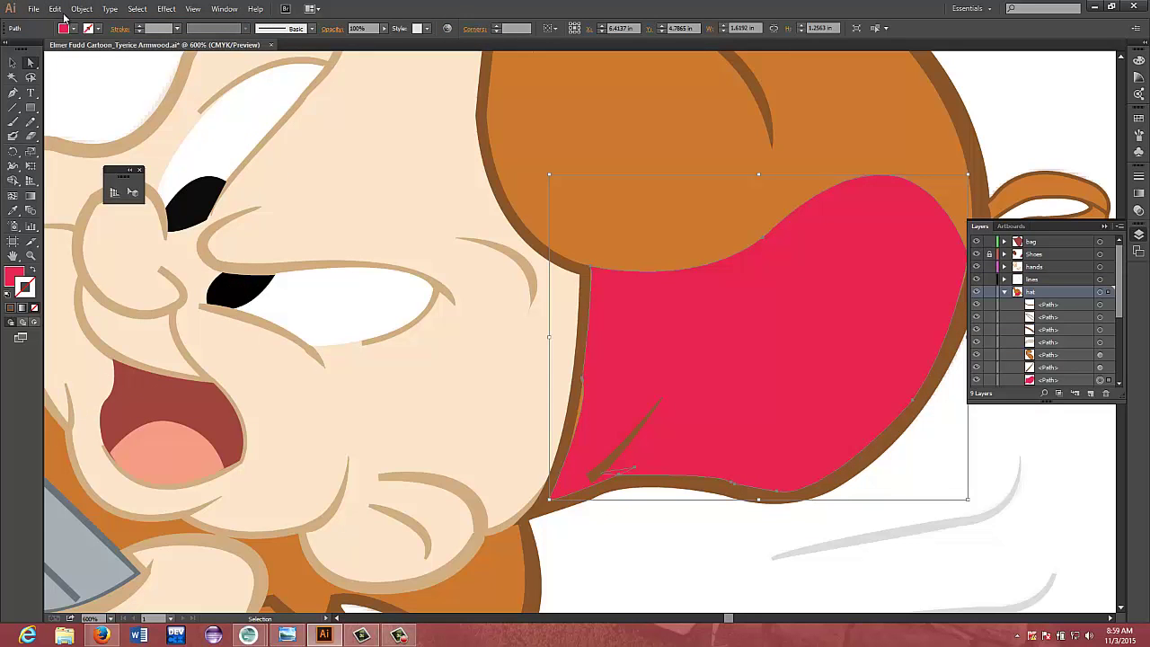
Undo the recent moves of the pink lining and redo one, restoring its position at Y 4.787 in
left_click(55, 8)
left_click(66, 24)
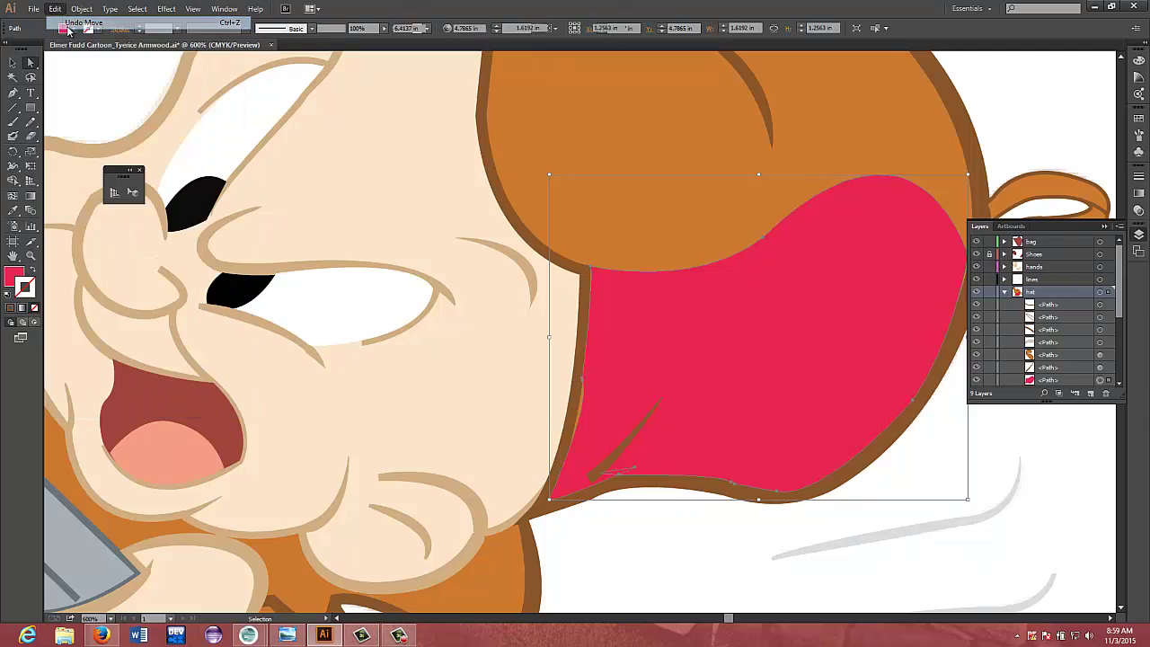
left_click(55, 8)
left_click(63, 25)
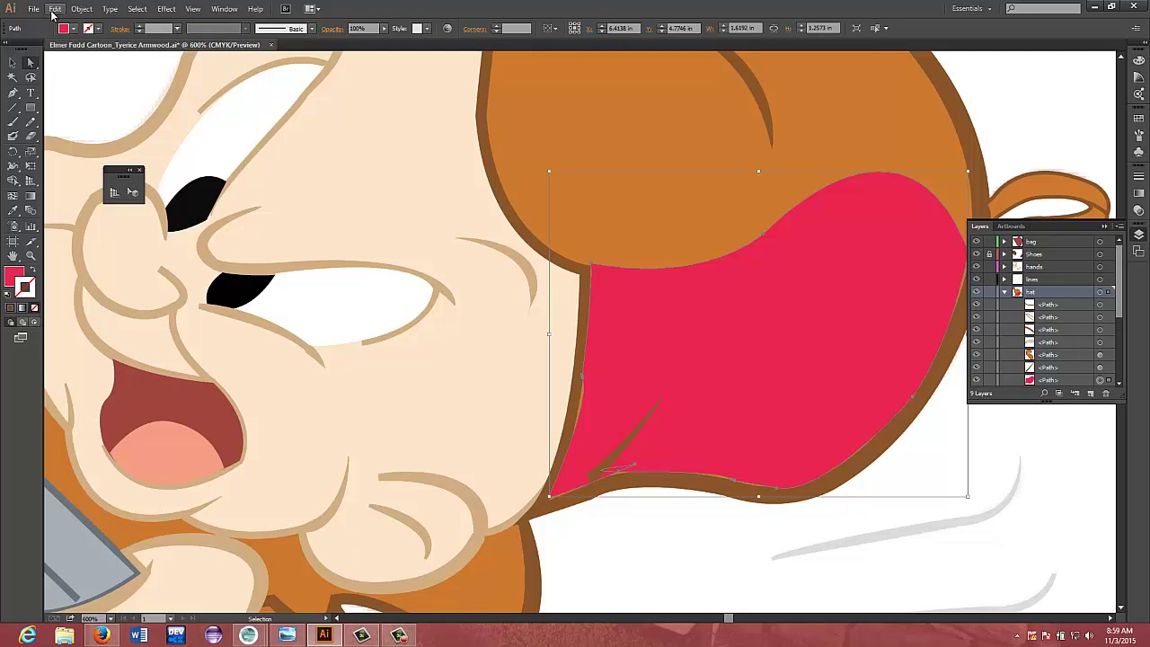
left_click(54, 8)
left_click(79, 36)
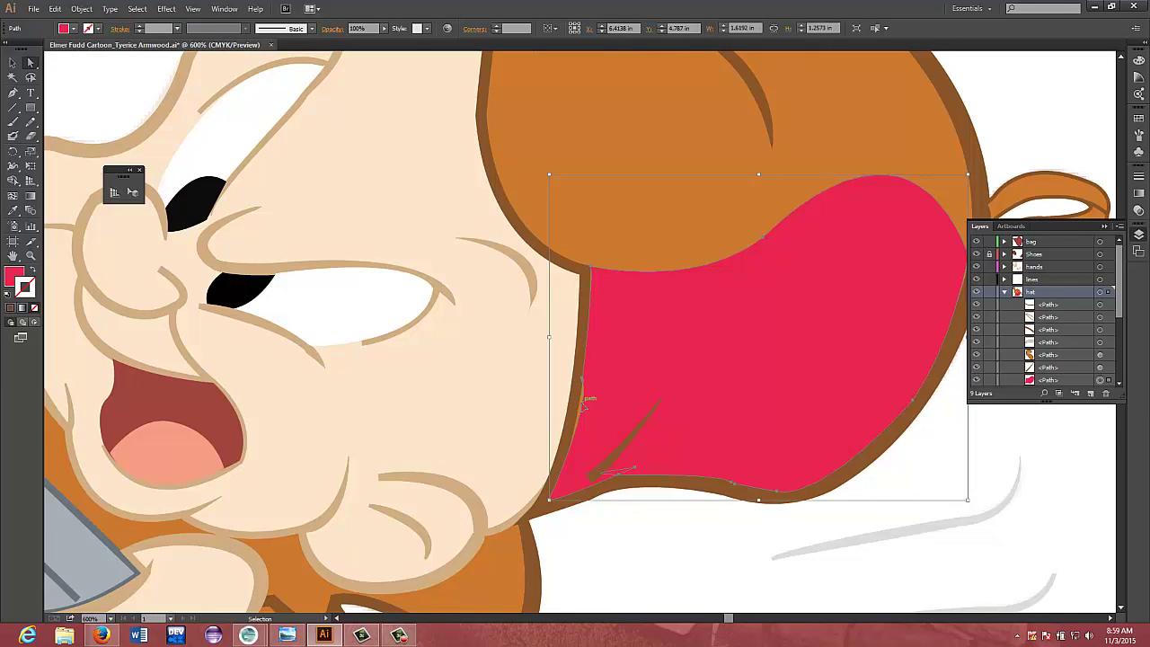
Isolate the pink lining path and step back out to isolation of the hat layer
double_click(585, 399)
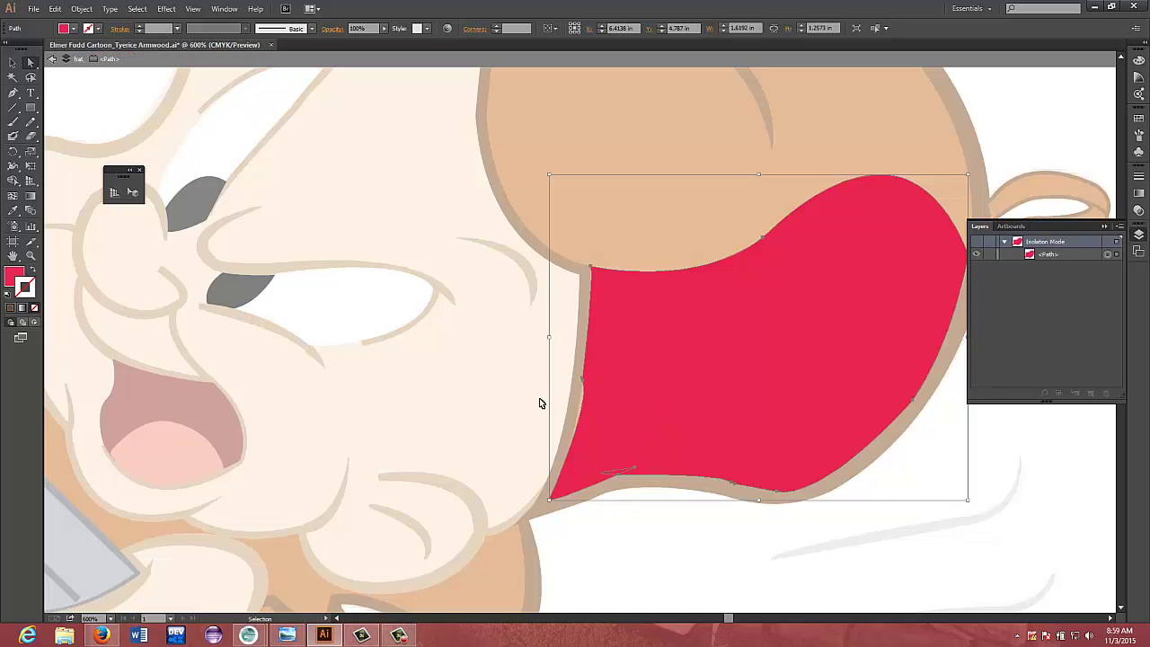
left_click(768, 588)
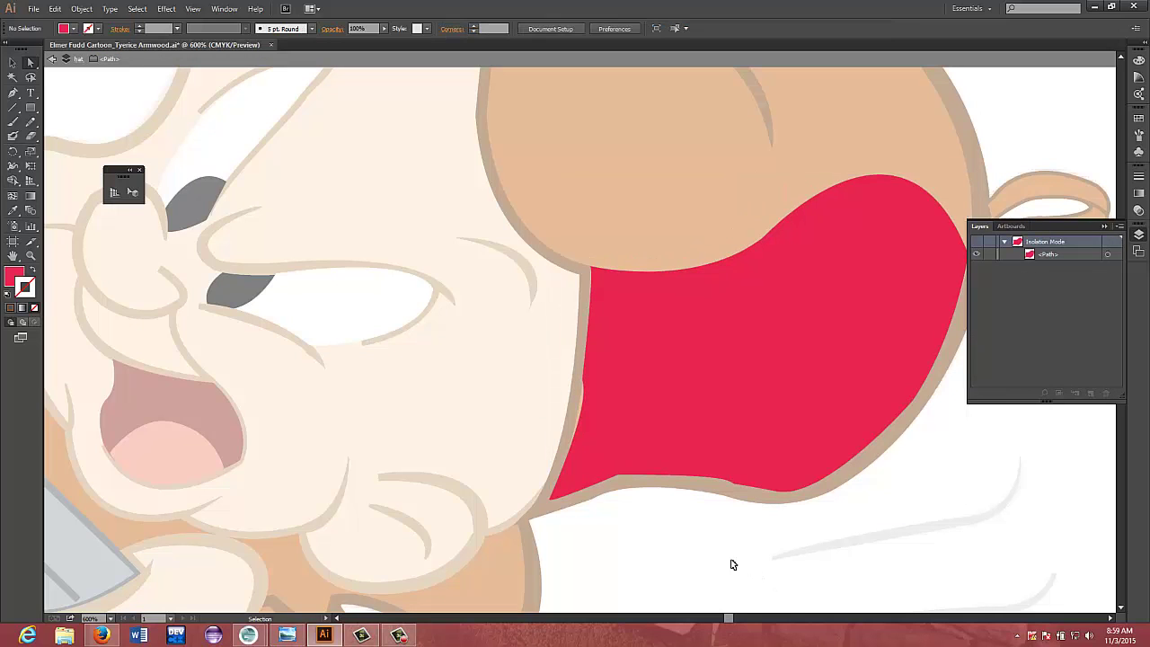
double_click(635, 521)
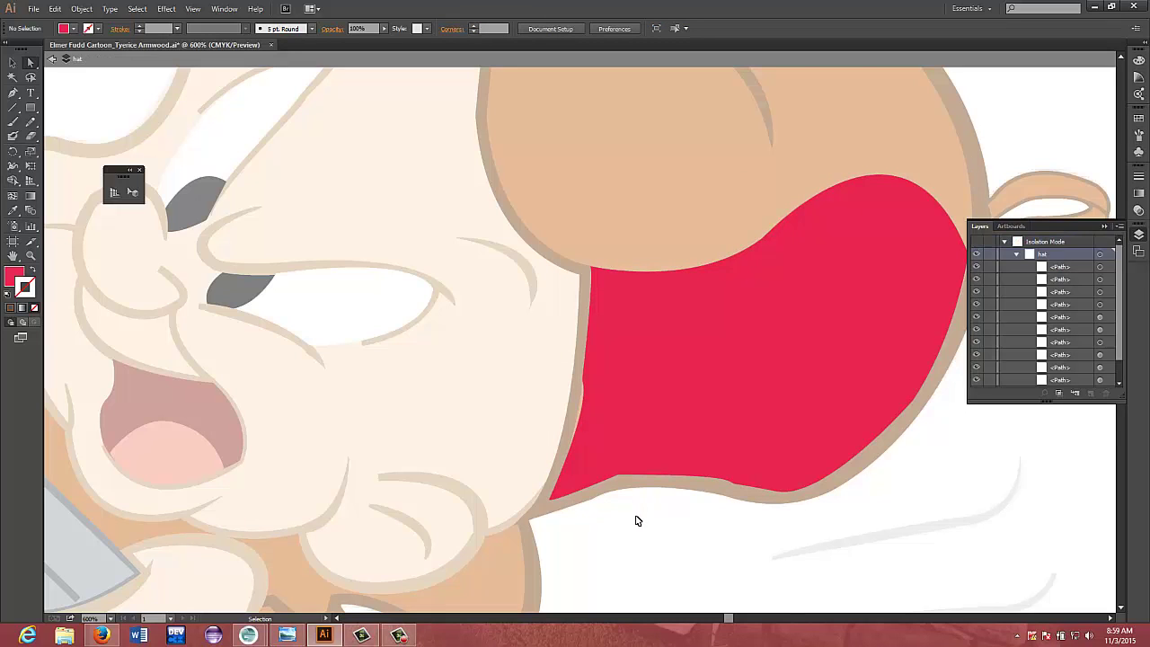
Reselect the pink lining within the isolated hat layer and shift it slightly down from its front edge, to Y about 4.79 in
left_click(582, 416)
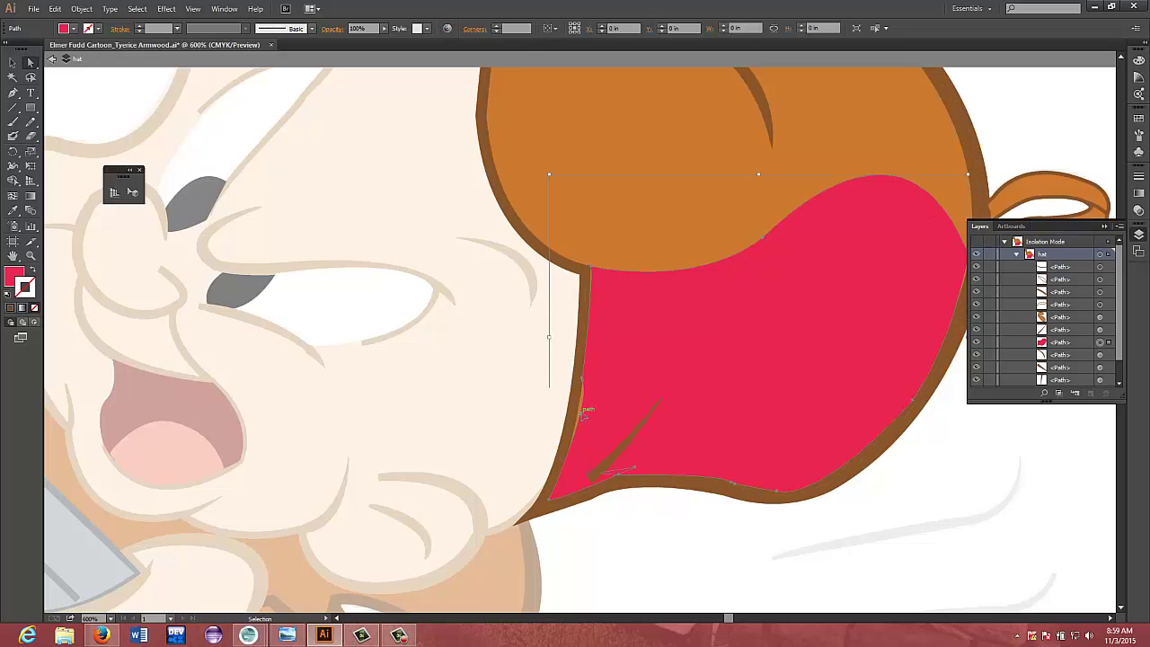
double_click(584, 384)
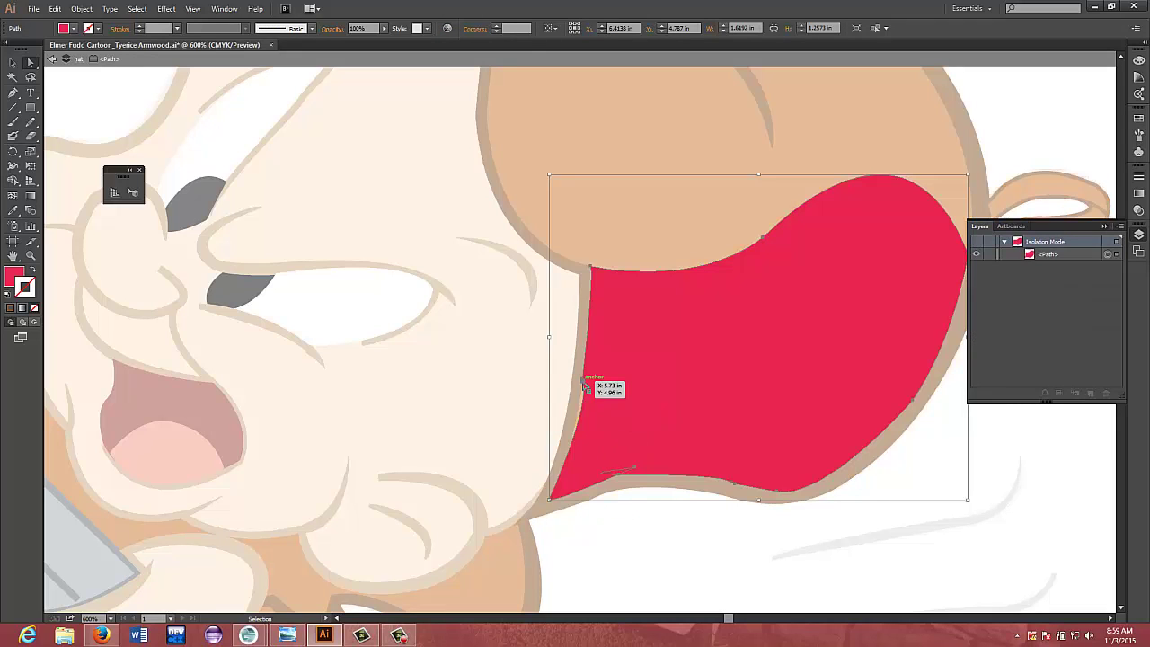
double_click(682, 586)
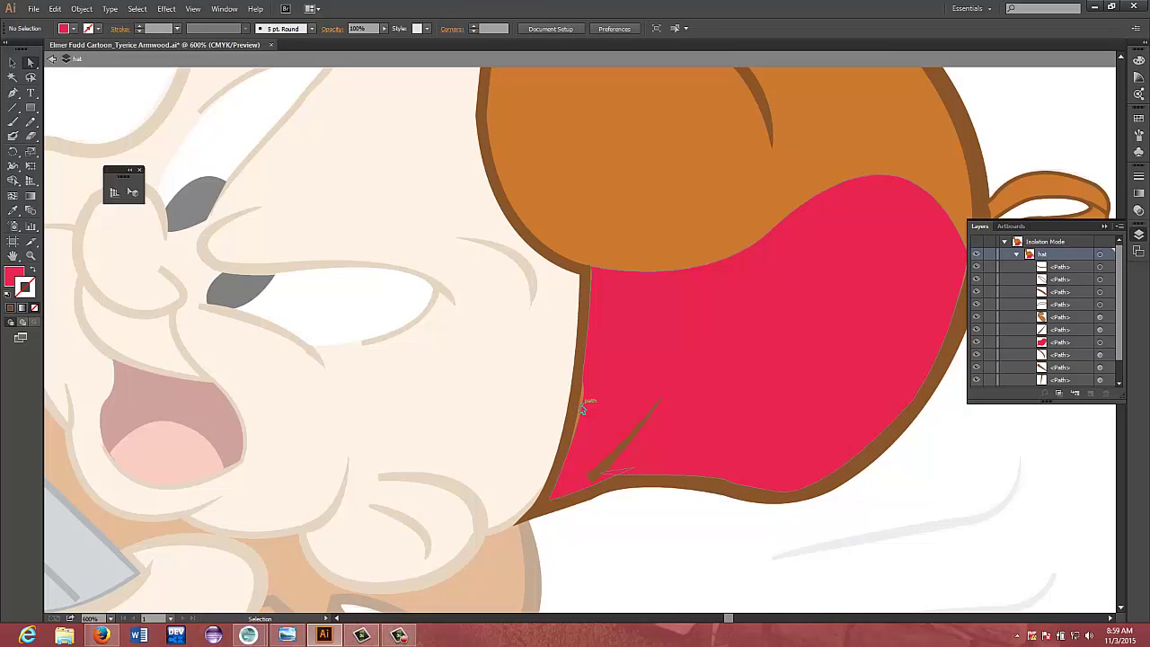
left_click_drag(581, 404, 584, 407)
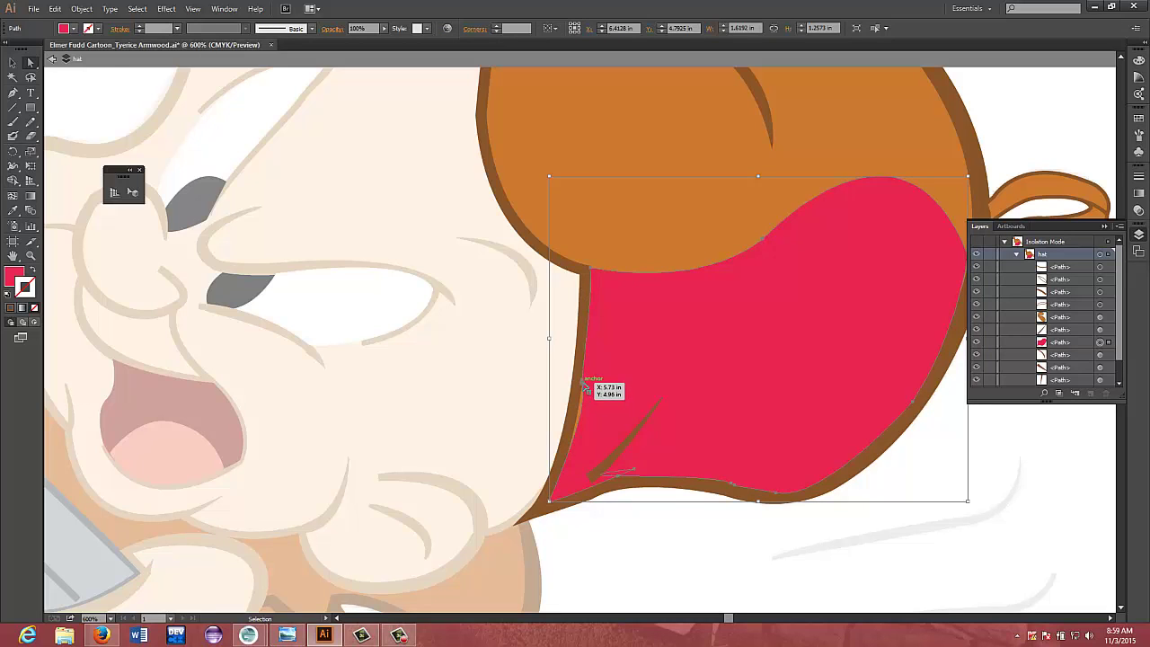
Isolate the pink lining path, nudge it slightly at its front-edge anchor, and step back out to the hat layer isolation
double_click(586, 384)
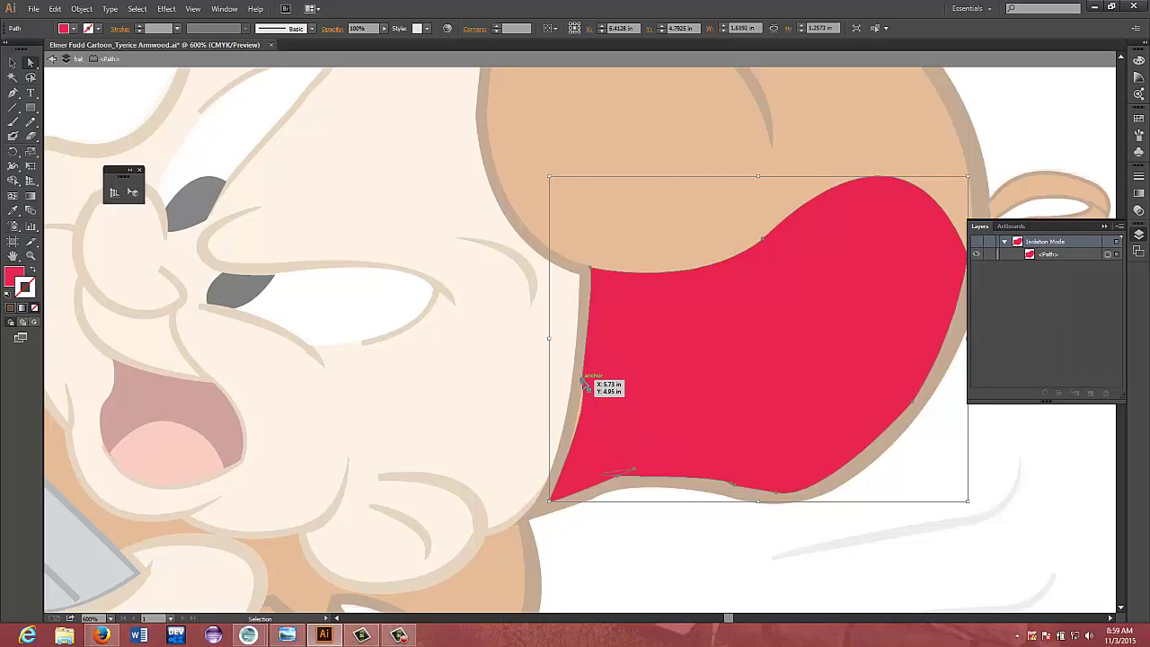
mouse_move(582, 379)
left_mouse_down()
mouse_move(589, 373)
mouse_move(584, 385)
left_mouse_up()
double_click(691, 562)
scroll(691, 556, "right", 3)
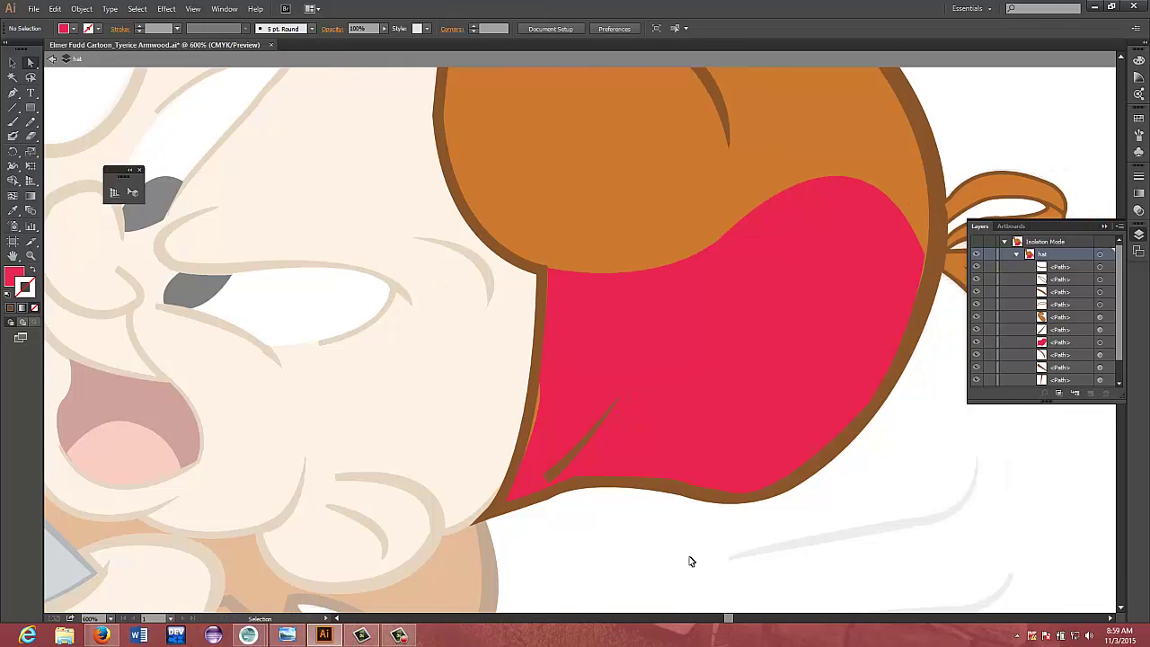
scroll(691, 556, "left", 4)
scroll(690, 557, "right", 2)
scroll(690, 561, "right", 1)
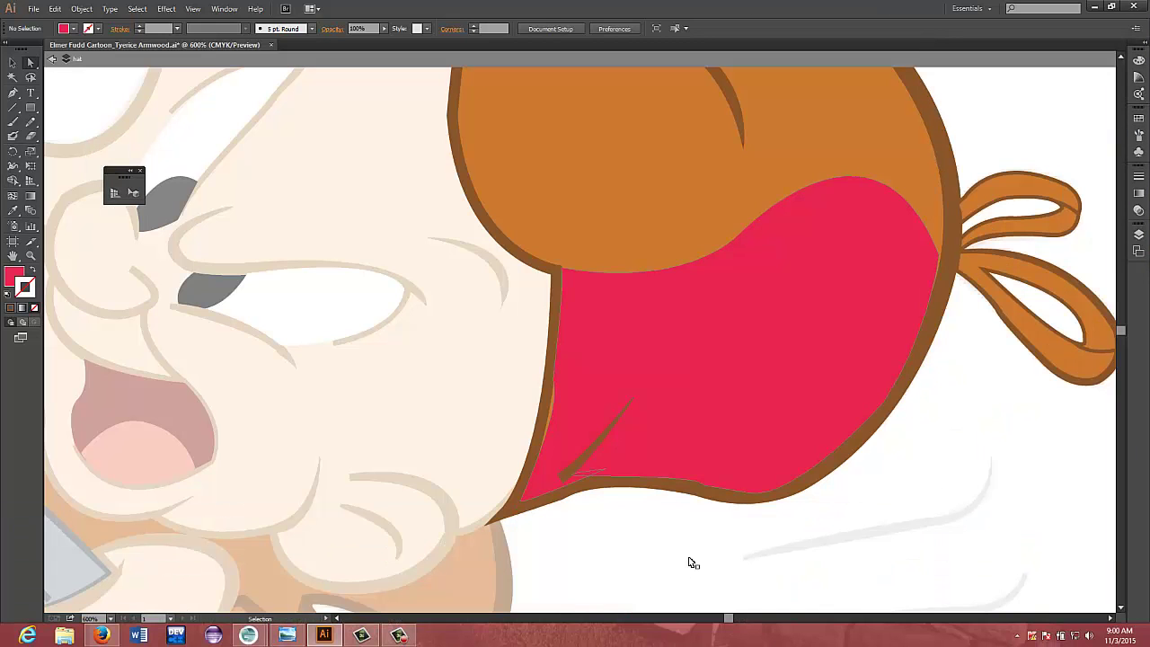
key("super")
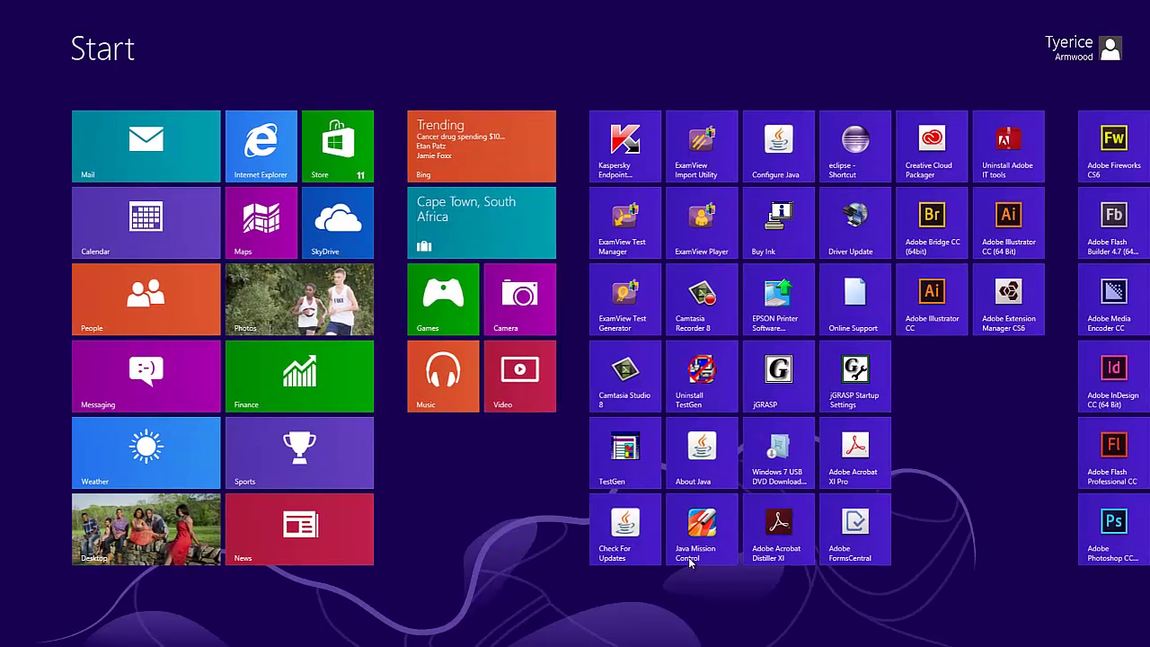
right_click(146, 539)
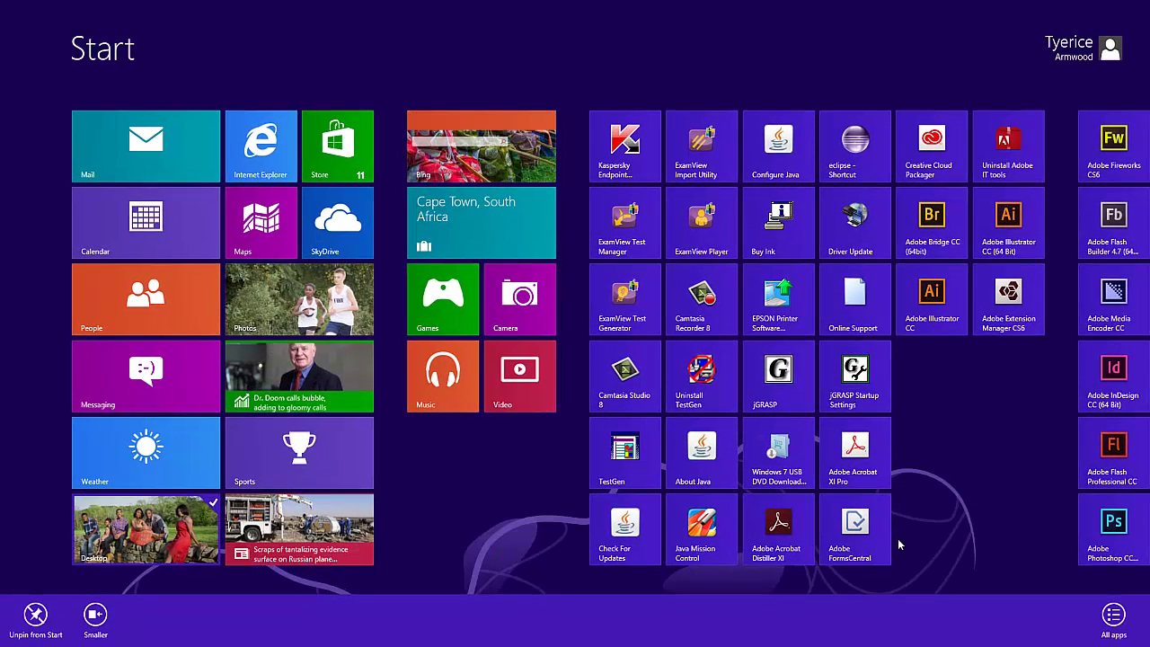
left_click(180, 541)
right_click(182, 541)
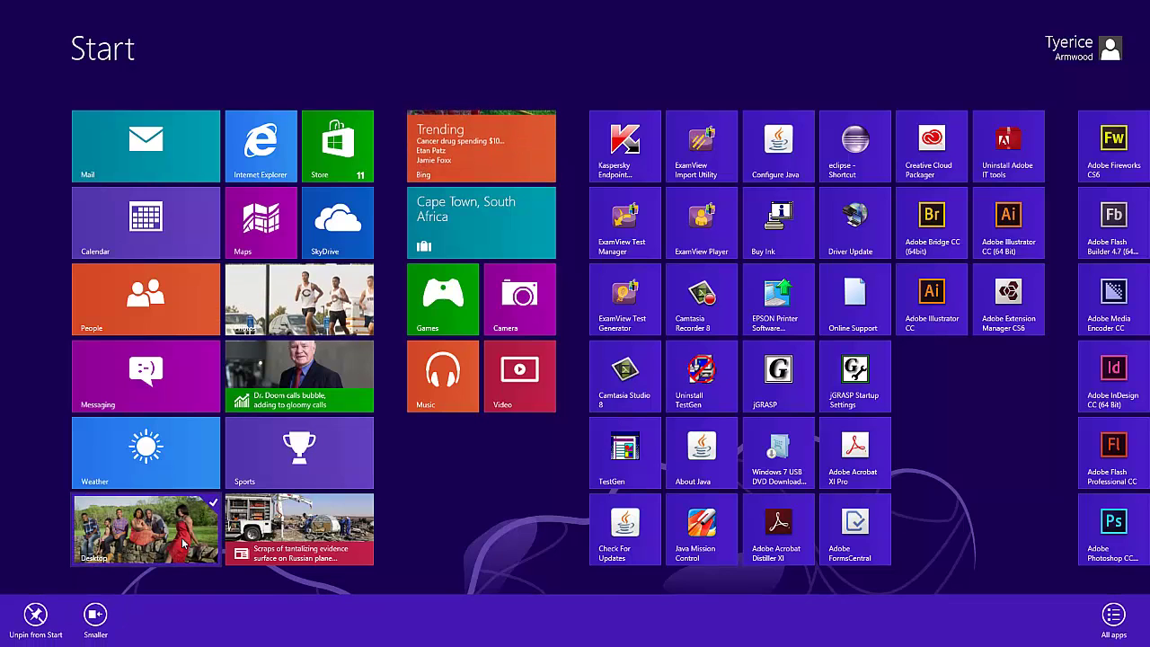
left_click(471, 539)
key("super")
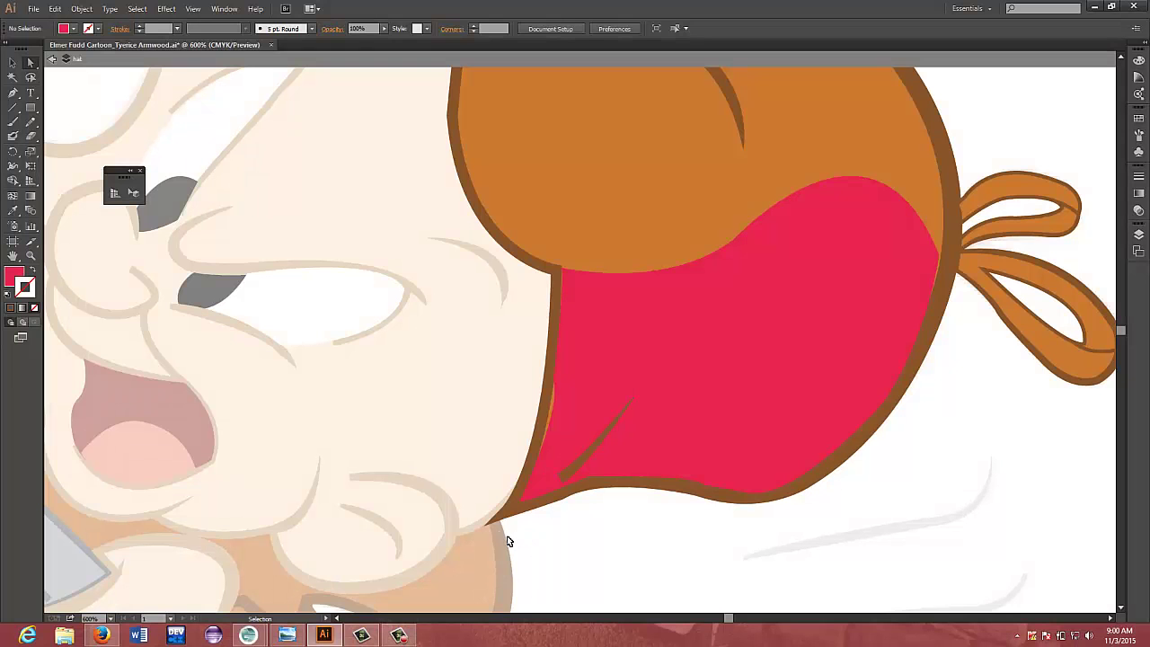
Reisolate the pink lining, shift it slightly up to Y 4.787 in, and exit isolation to the full artwork
double_click(589, 541)
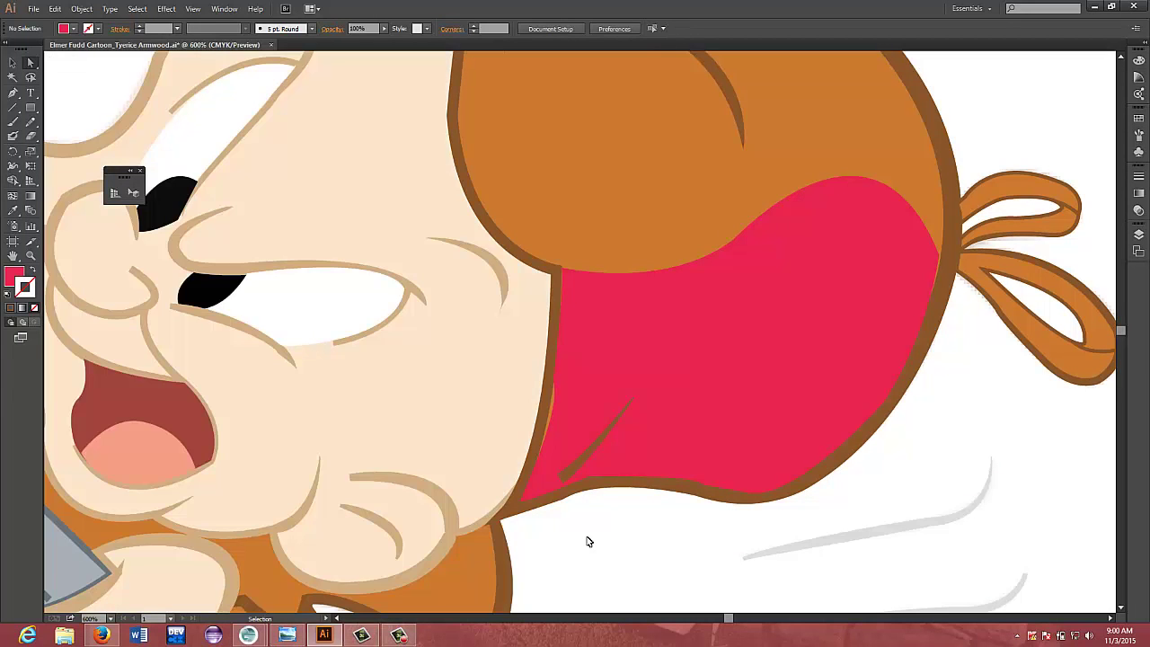
double_click(556, 420)
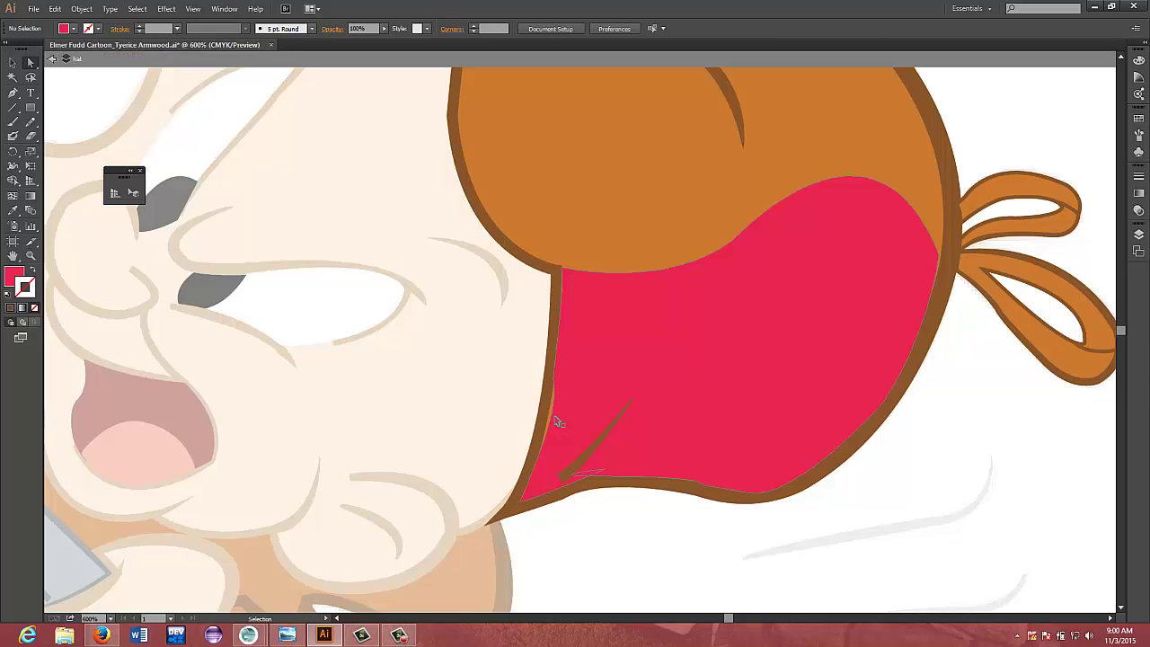
double_click(557, 420)
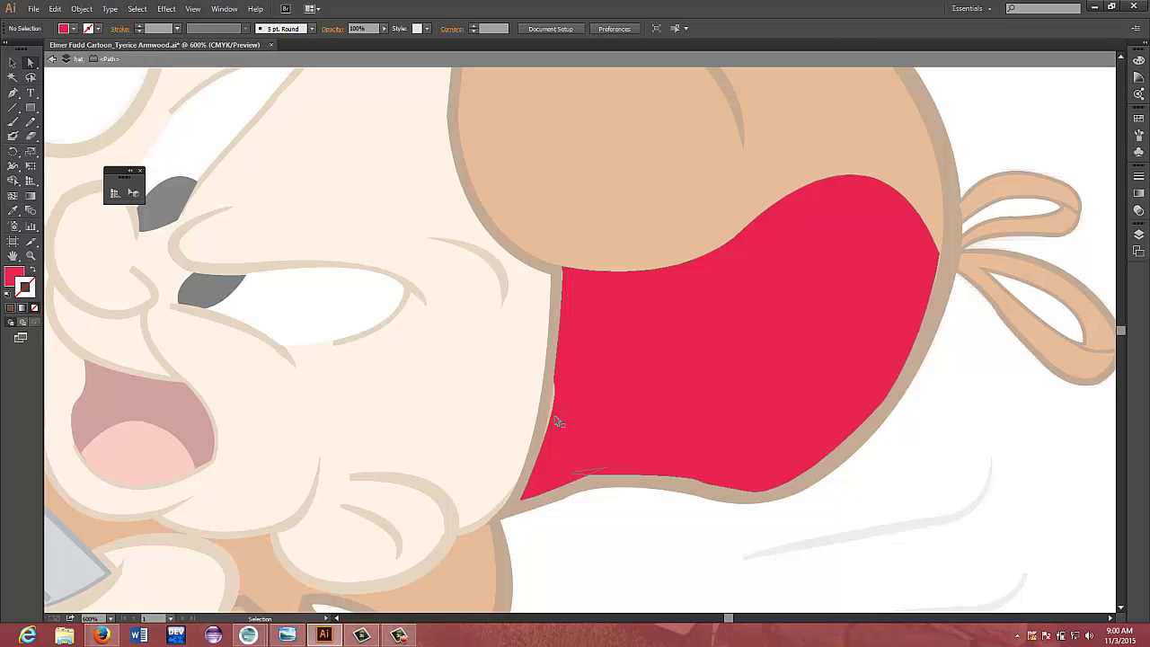
double_click(641, 514)
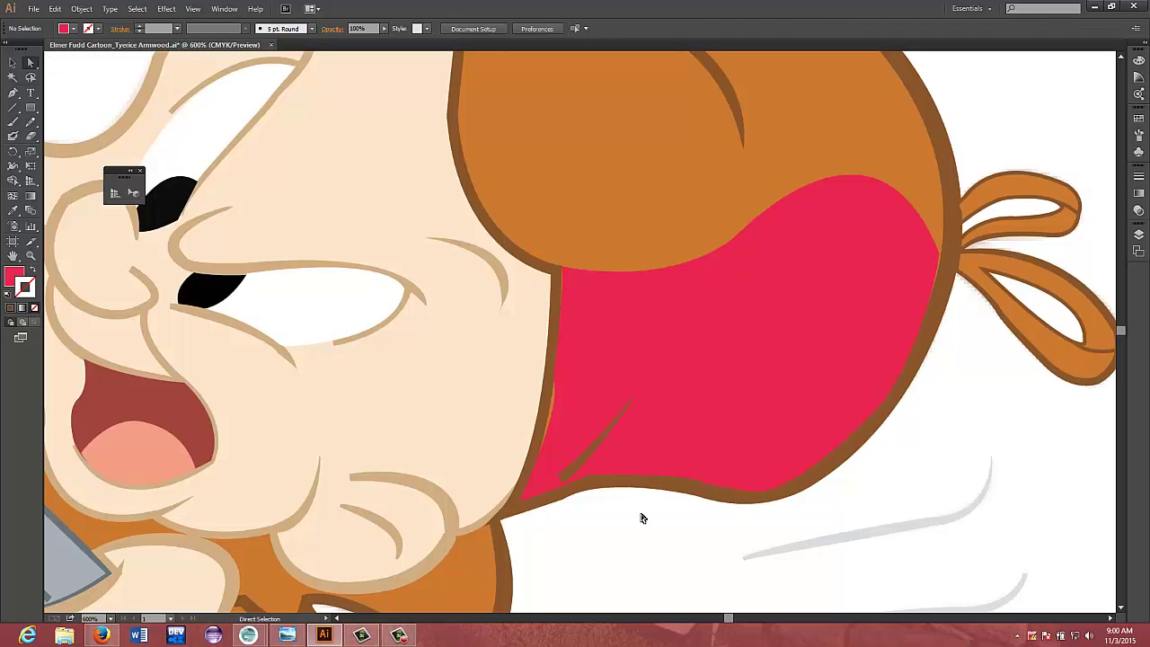
Reshape the lower front edge of the pink lining with its direction handle so the curve follows the brown outline
left_click(556, 407)
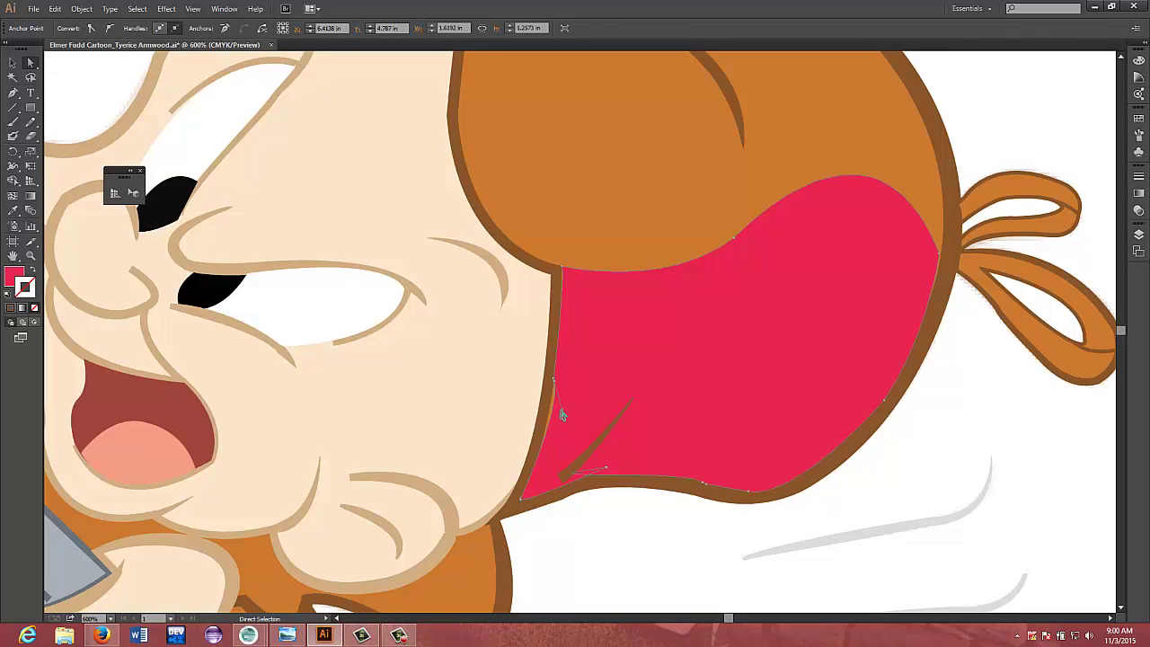
mouse_move(559, 415)
left_mouse_down()
mouse_move(567, 407)
mouse_move(557, 410)
left_mouse_up()
left_click(553, 409)
left_click_drag(554, 411, 549, 409)
left_click(668, 526)
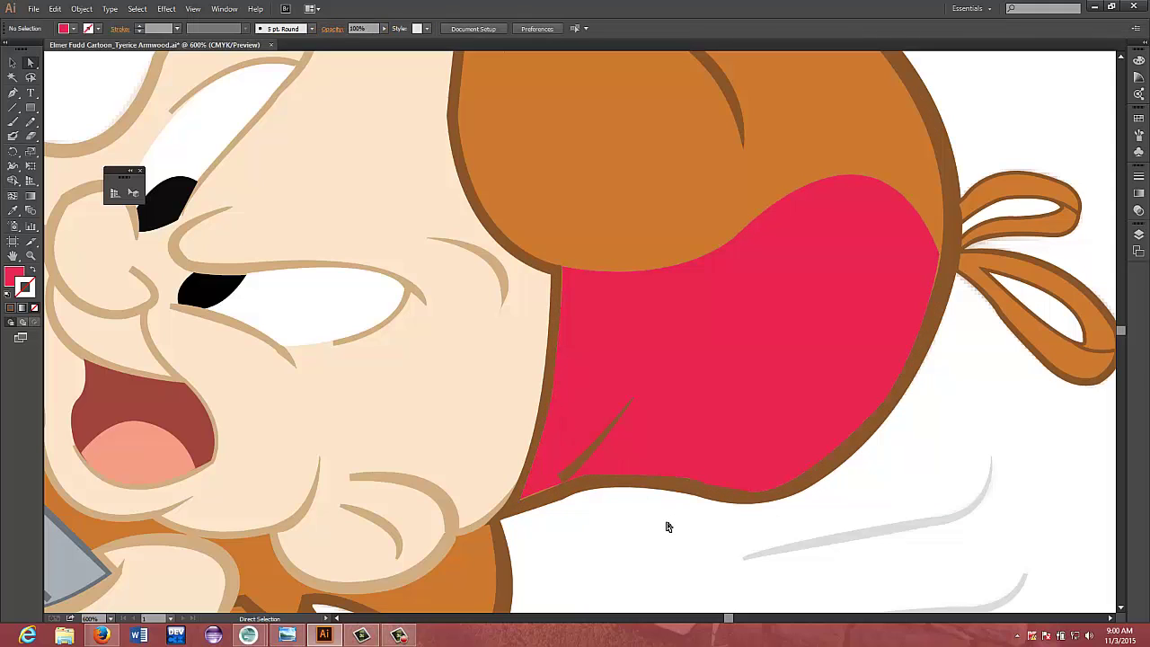
Pull in the direction handle of the lining's lower front anchor so the bottom edge runs closer to the brown outline
left_click(600, 469)
mouse_move(602, 469)
left_mouse_down()
mouse_move(590, 473)
mouse_move(605, 471)
left_mouse_up()
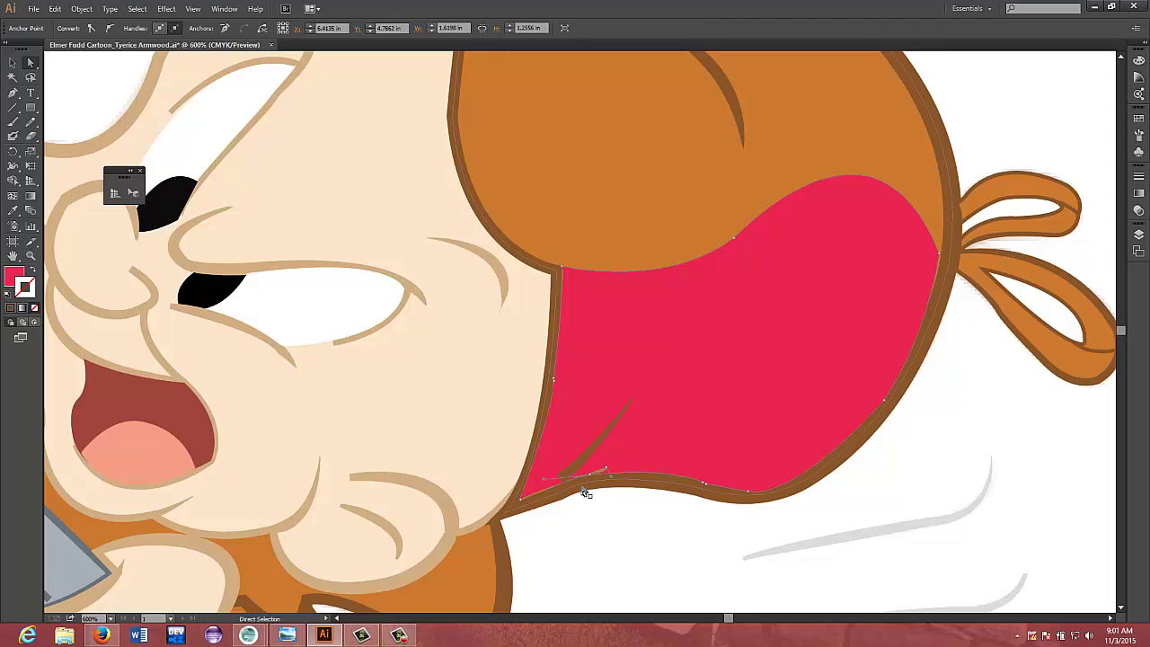
left_click(636, 538)
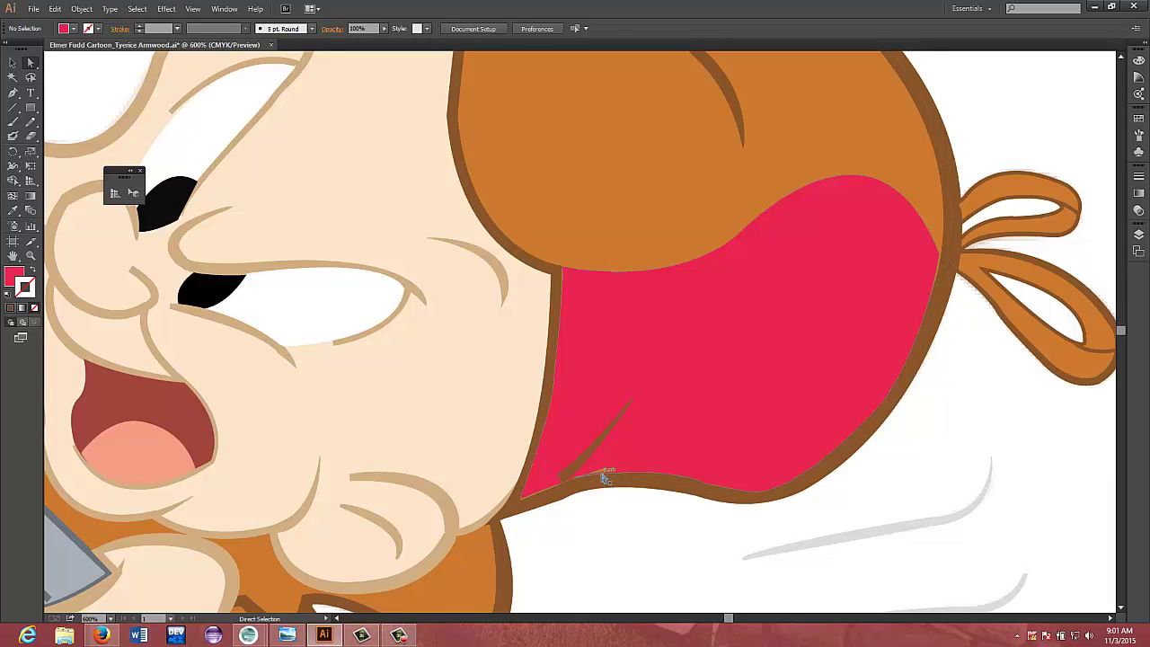
left_click_drag(604, 475, 609, 472)
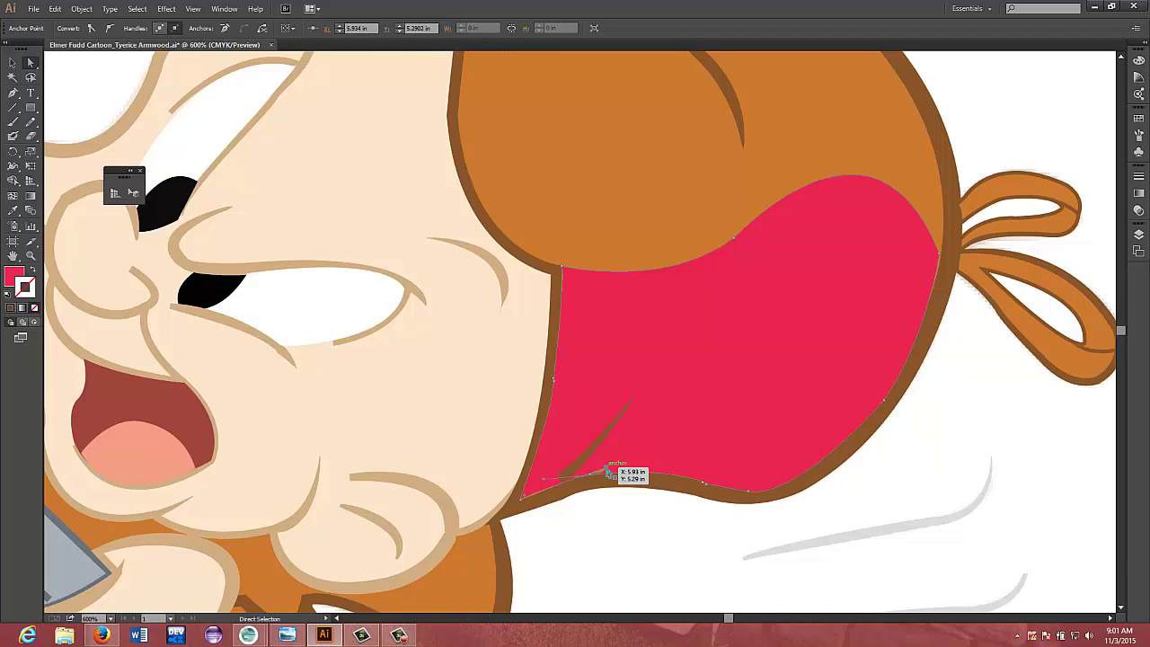
left_click_drag(607, 469, 579, 481)
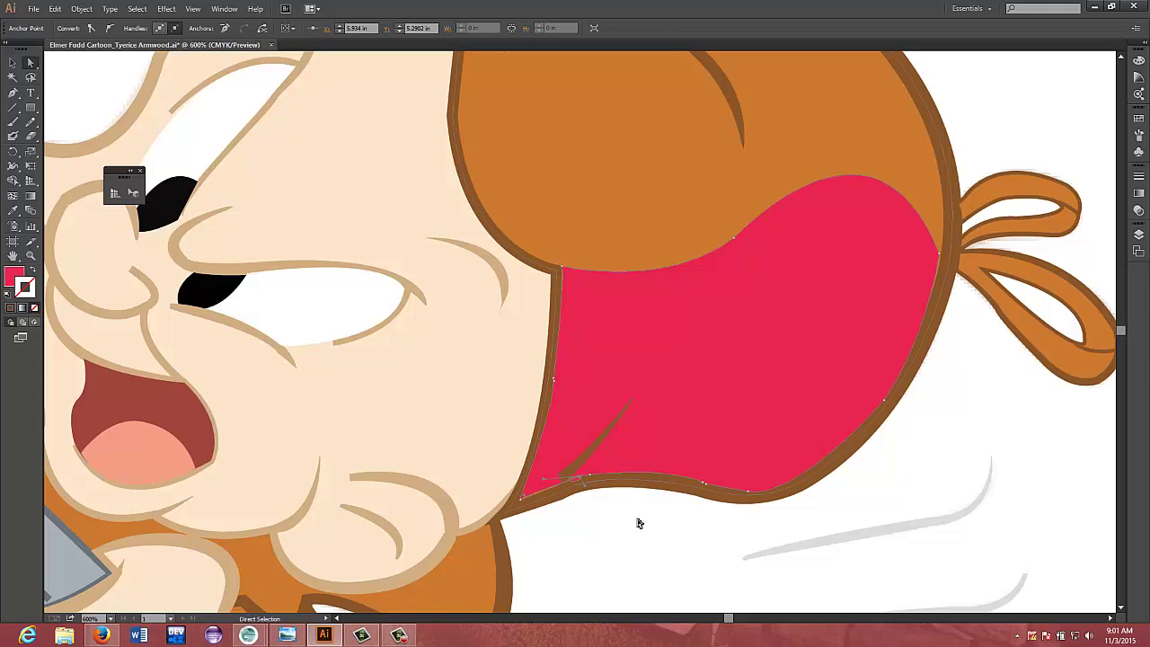
Fine-tune the handle near the foot of the crease line to smooth the lining's lower front edge
left_click(577, 479)
left_click_drag(576, 480, 585, 482)
left_click_drag(580, 481, 591, 479)
left_click(613, 540)
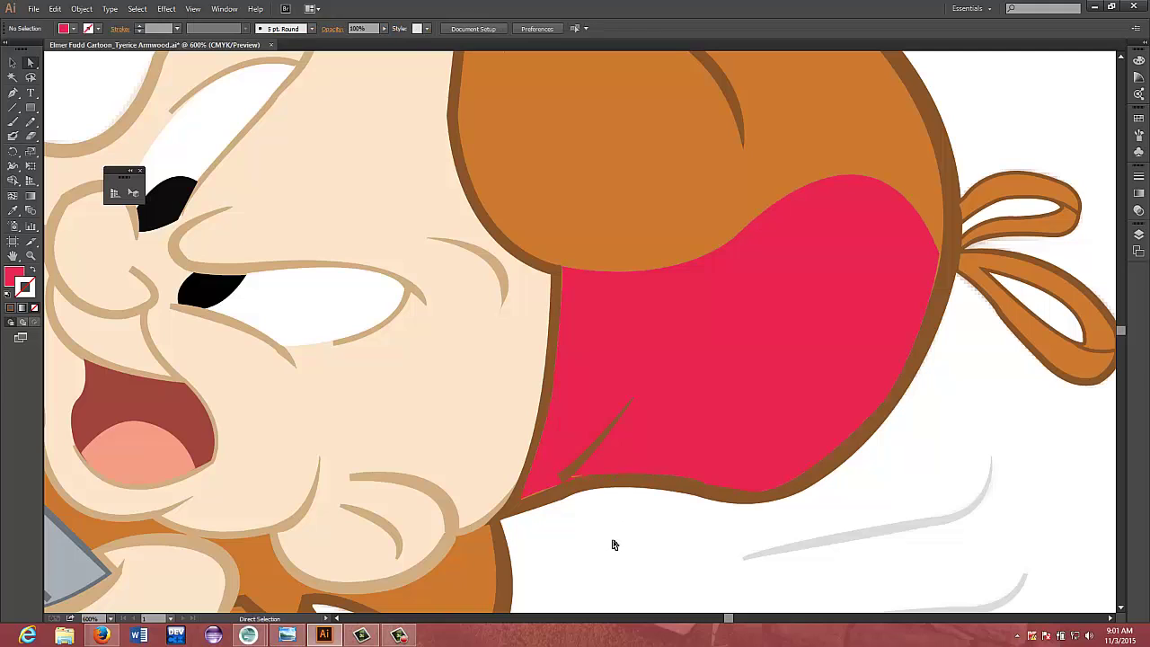
Reposition the lining's lower front anchor to about X 5.859 in, Y 5.319 in, beside the crease line
left_click(582, 478)
left_click(582, 480)
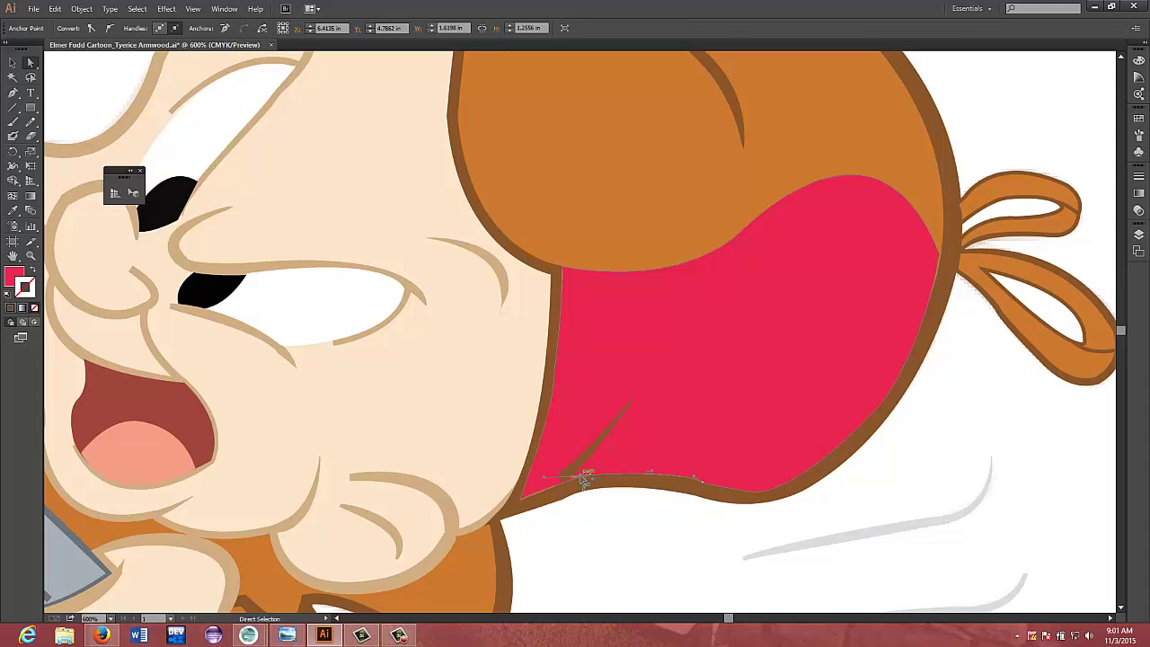
left_click(584, 477)
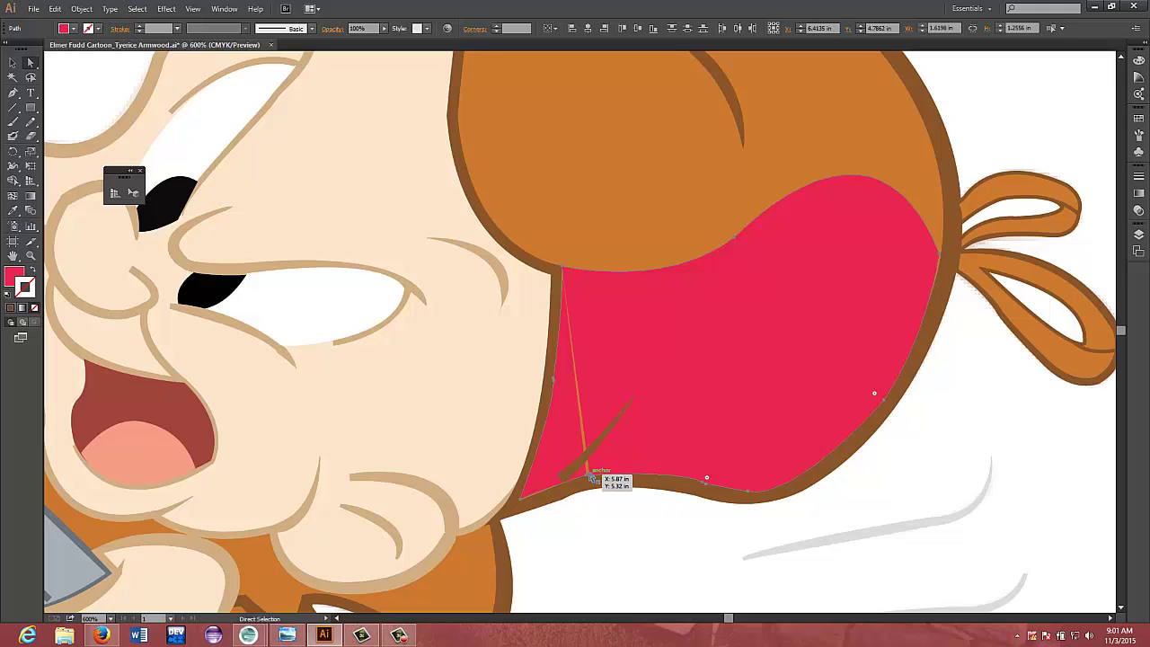
left_click_drag(592, 479, 586, 476)
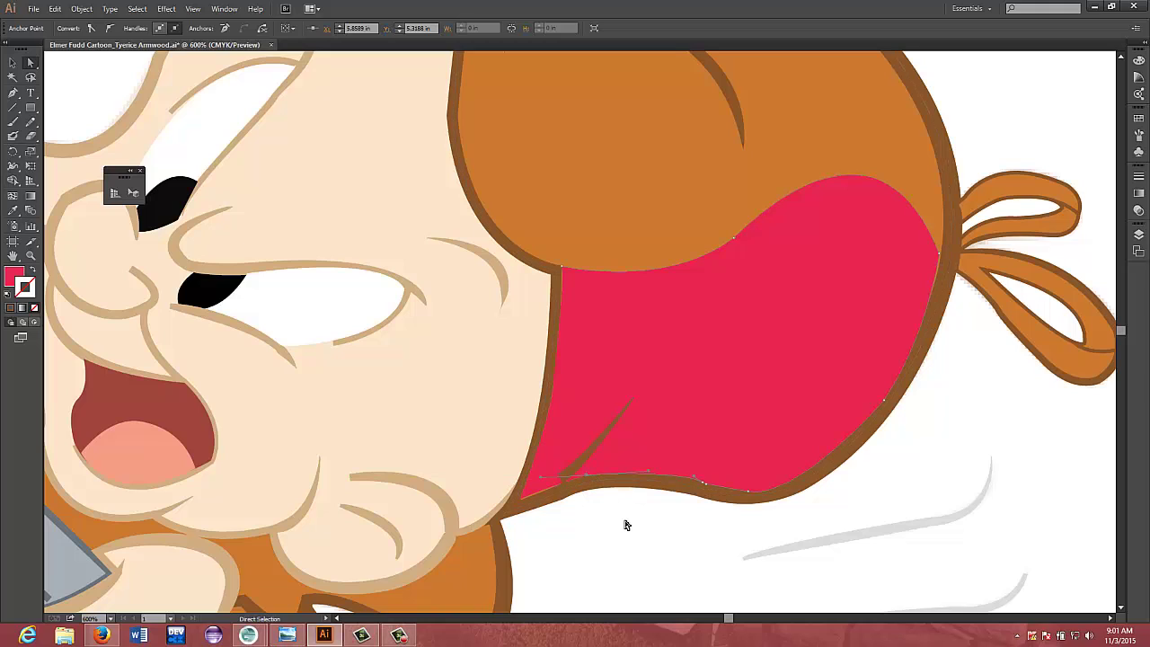
left_click(649, 532)
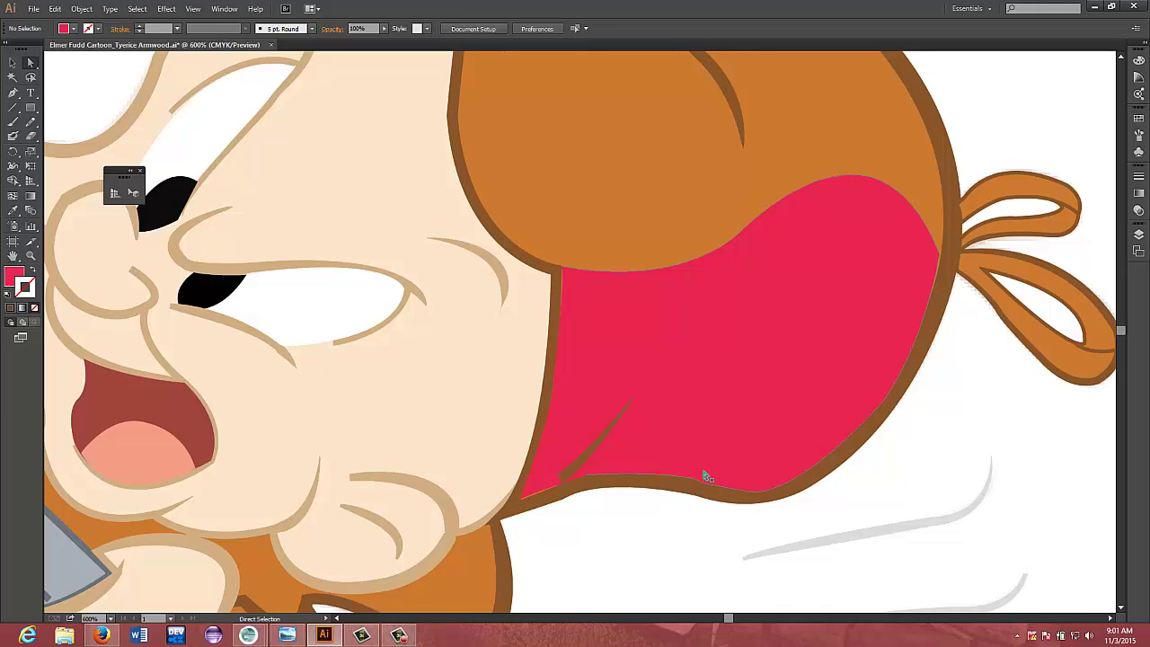
Move the anchor at the dip in the lining's lower edge to about X 6.331 in, Y 5.355 in, and adjust its handle
mouse_move(704, 483)
left_mouse_down()
mouse_move(687, 484)
mouse_move(710, 485)
left_mouse_up()
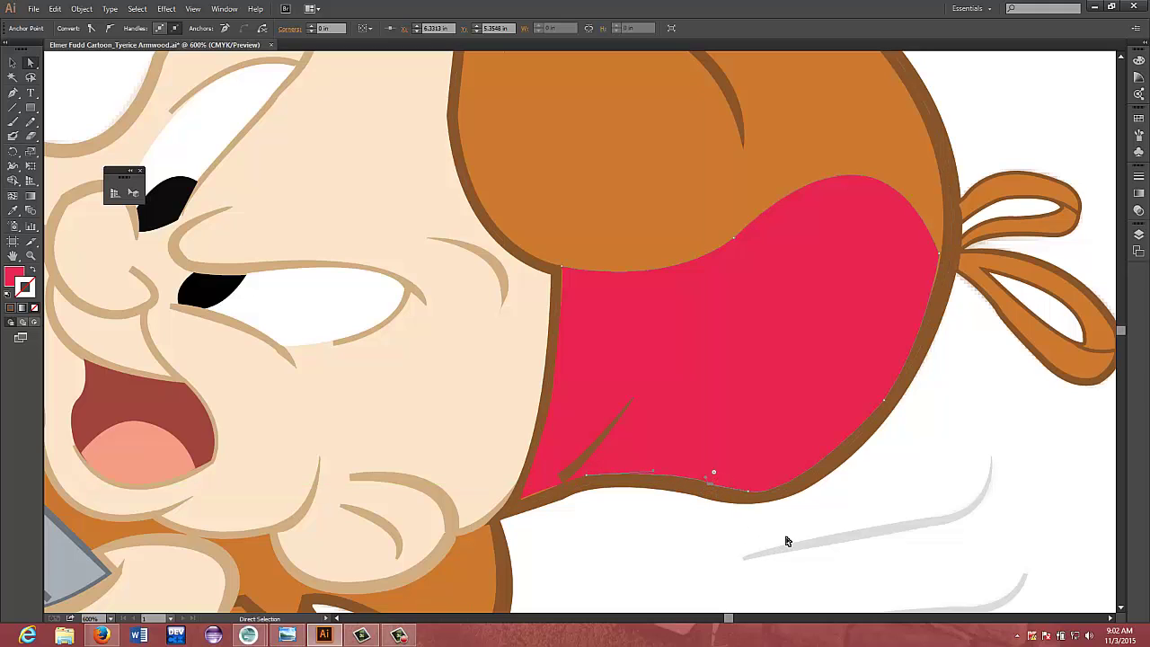
left_click(767, 494)
left_click_drag(766, 491, 711, 486)
left_click(712, 488)
left_click_drag(711, 487, 710, 484)
left_click(770, 546)
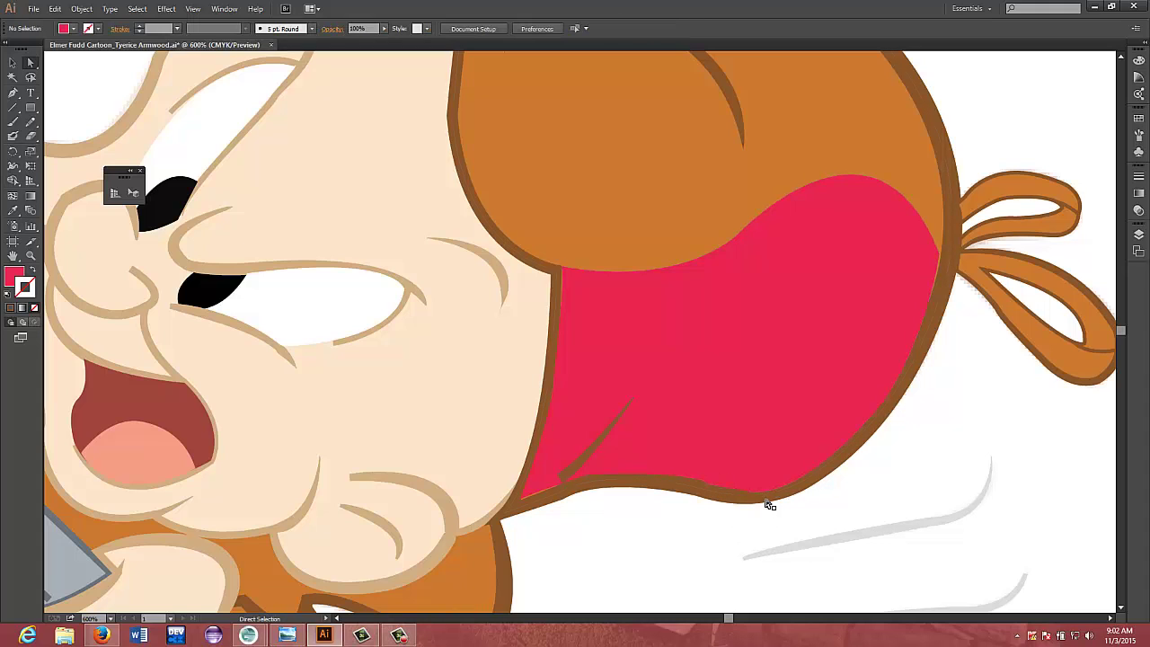
Refine the dip in the lining's lower edge with small anchor and handle adjustments to follow the outline
left_click(709, 485)
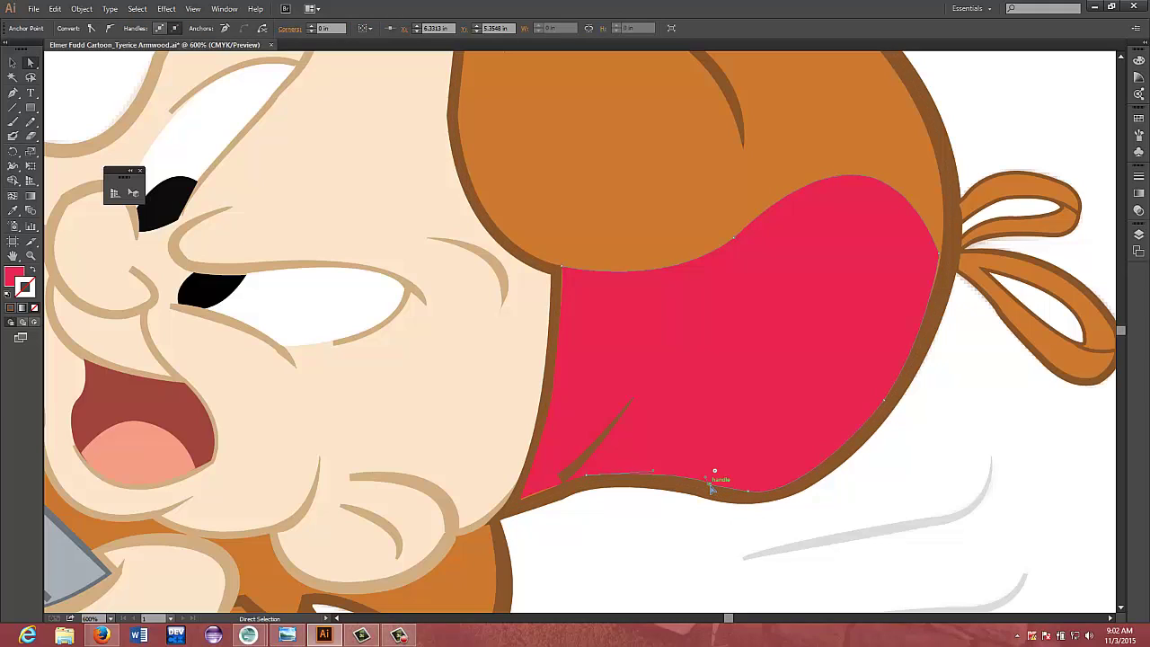
left_click_drag(710, 483, 710, 485)
left_click(720, 534)
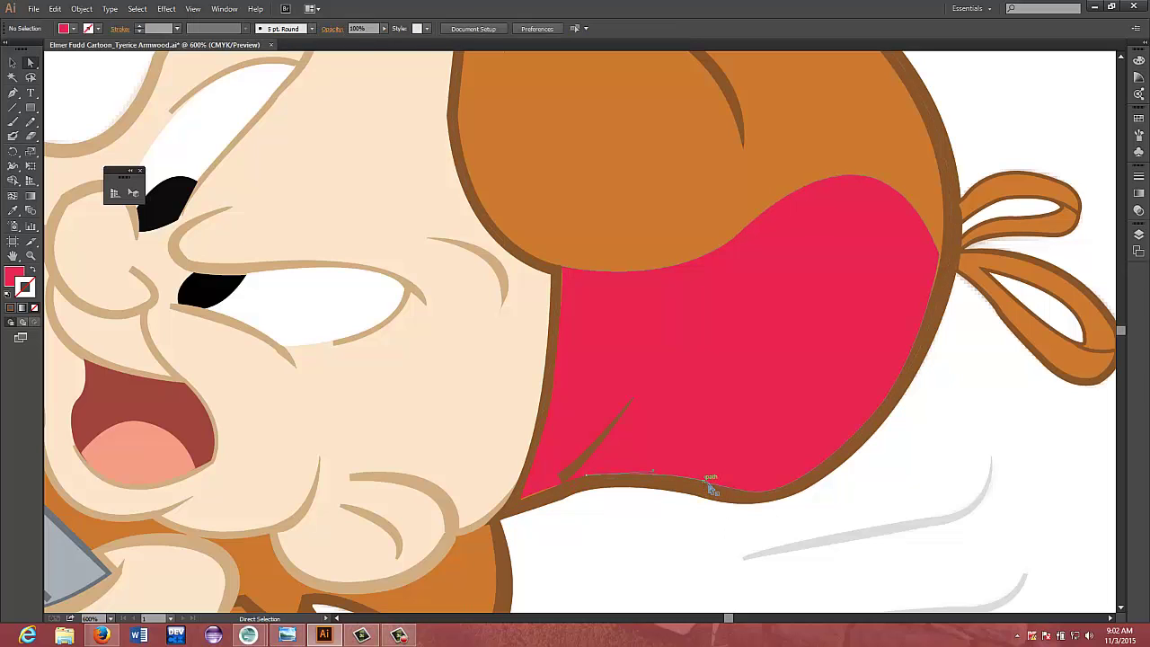
left_click(711, 489)
left_click_drag(712, 489, 713, 486)
left_click(746, 546)
Smooth the lowest rear curve of the pink lining by adjusting its bottom anchor's direction handles
left_click(769, 493)
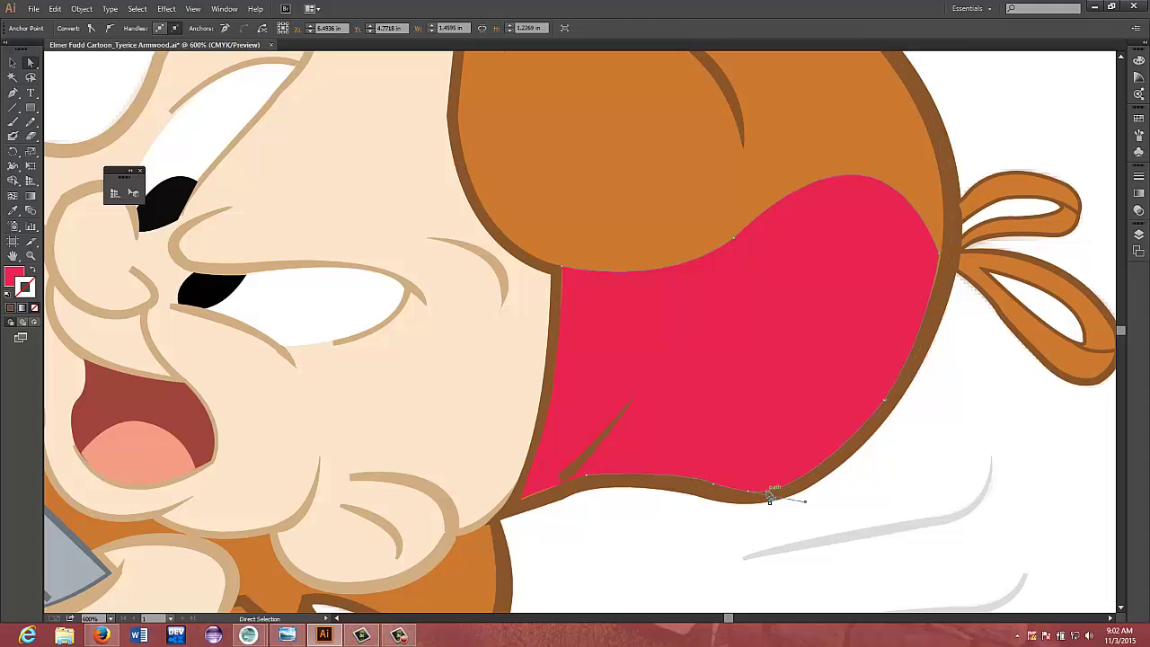
left_click(769, 493)
mouse_move(769, 493)
left_mouse_down()
mouse_move(783, 490)
mouse_move(769, 490)
left_mouse_up()
left_click_drag(731, 495, 733, 494)
left_click_drag(732, 495, 731, 495)
left_click(763, 514)
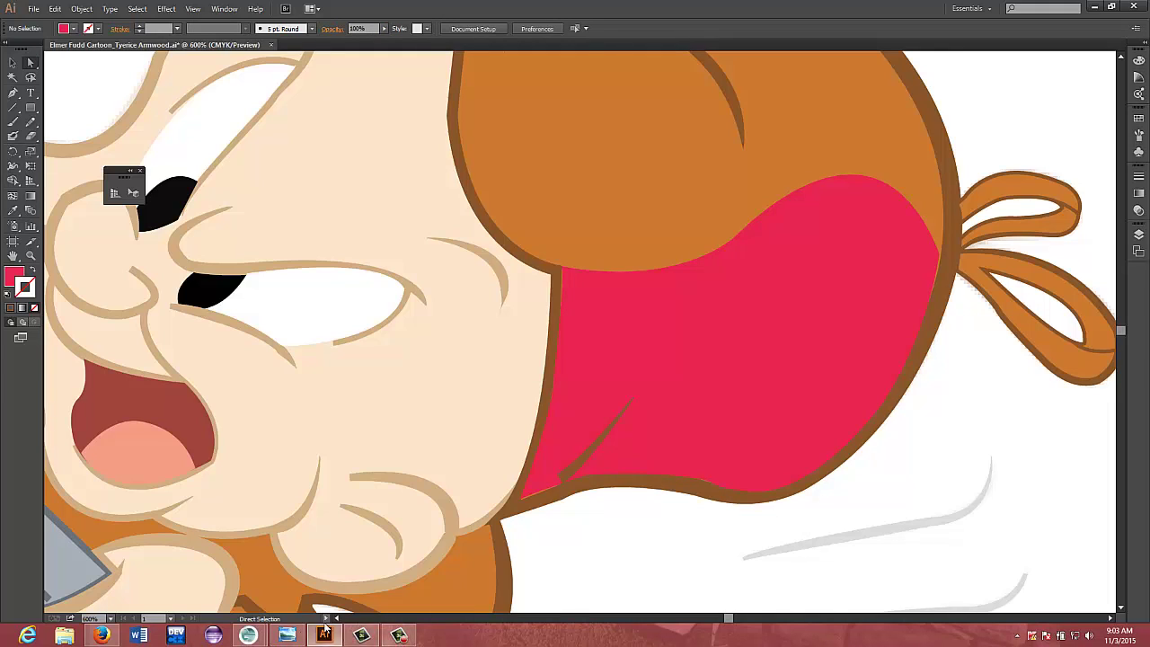
Check the Elmer Fudd.png reference and move the crease line's lower end to the lining's front corner, about X 5.604 in, Y 5.414 in
left_click(290, 635)
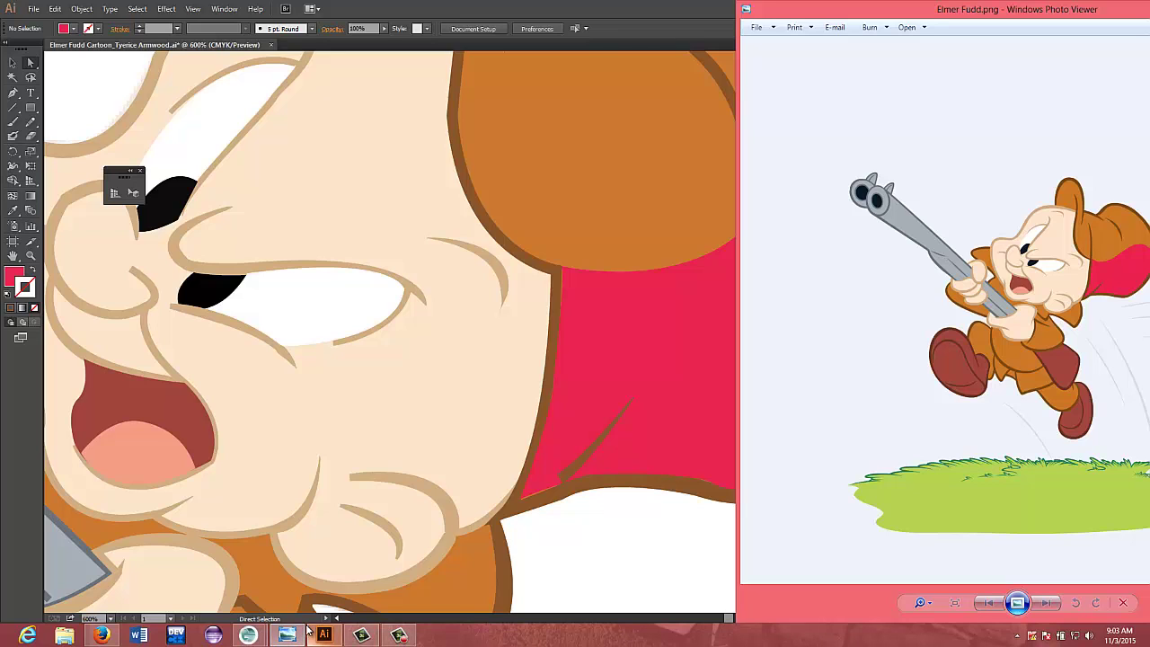
left_click(557, 486)
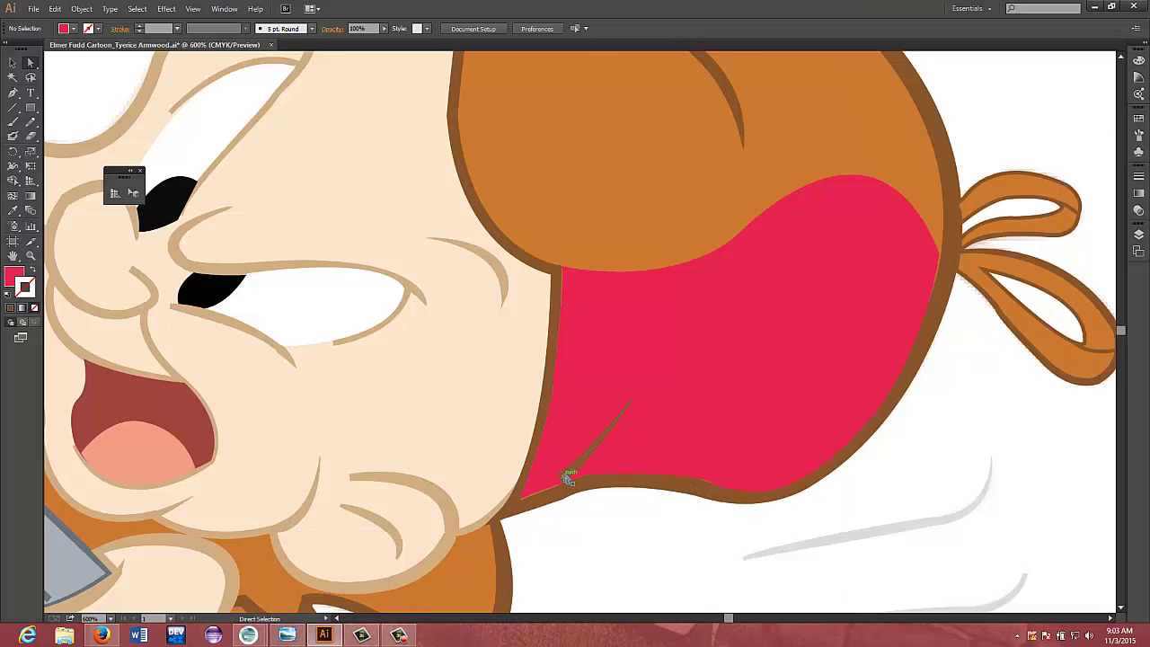
left_click_drag(563, 477, 523, 499)
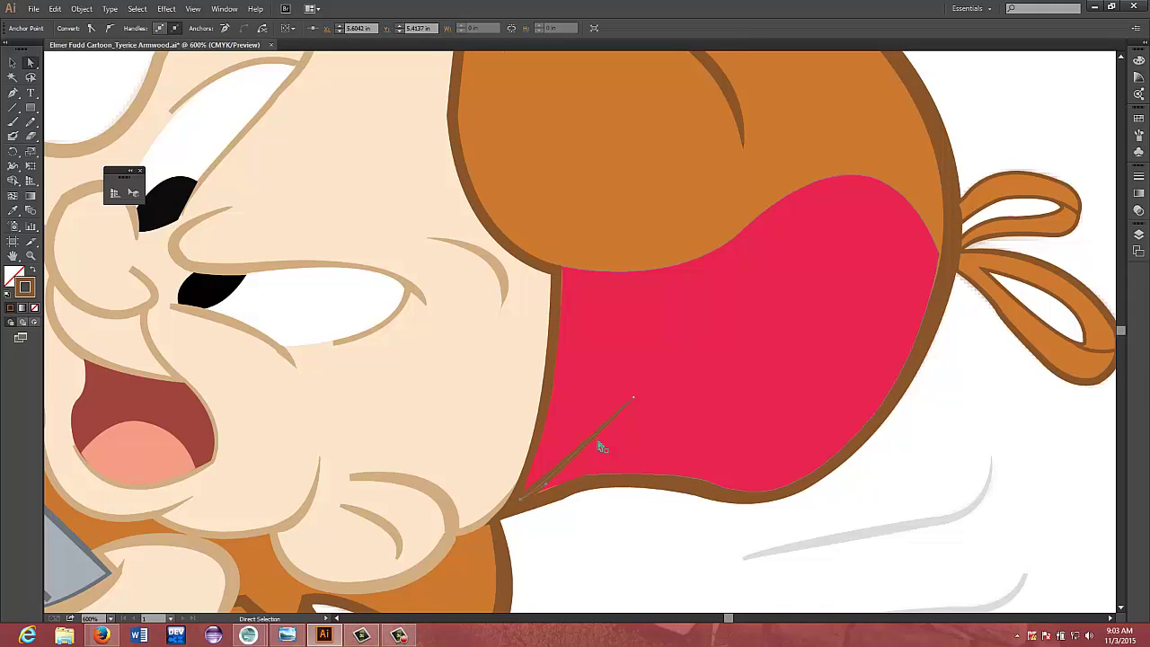
Curve the crease line, move its upper end to about X 6.019 in, Y 4.979 in, and compare it with the reference image
left_click_drag(634, 398, 636, 403)
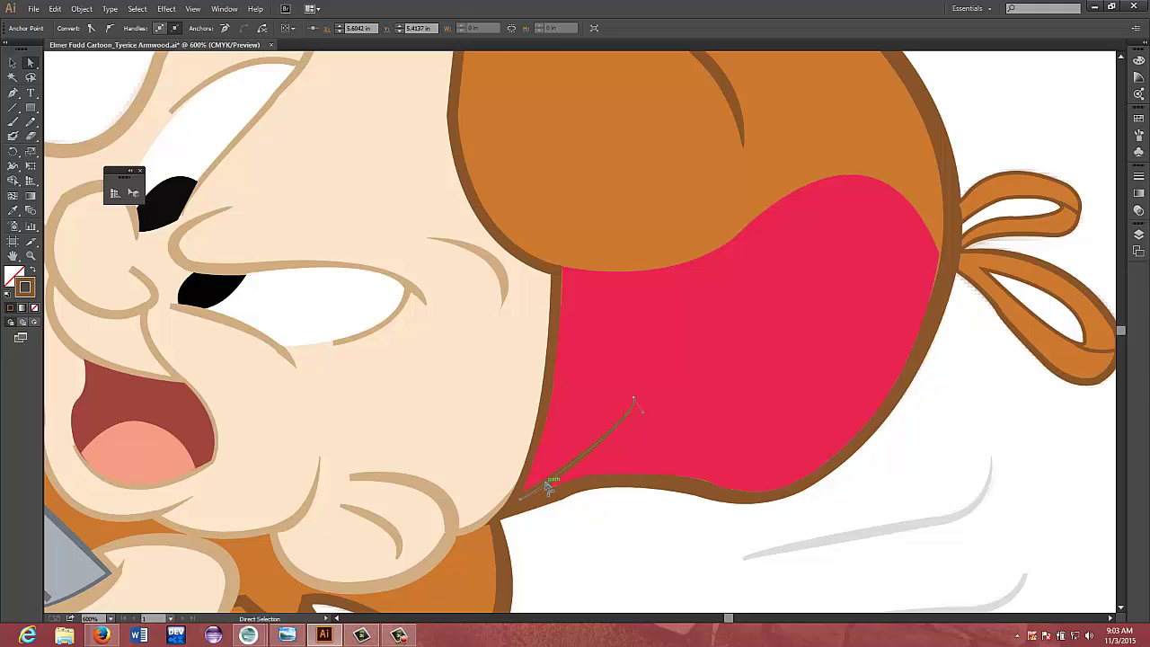
left_click_drag(636, 402, 627, 389)
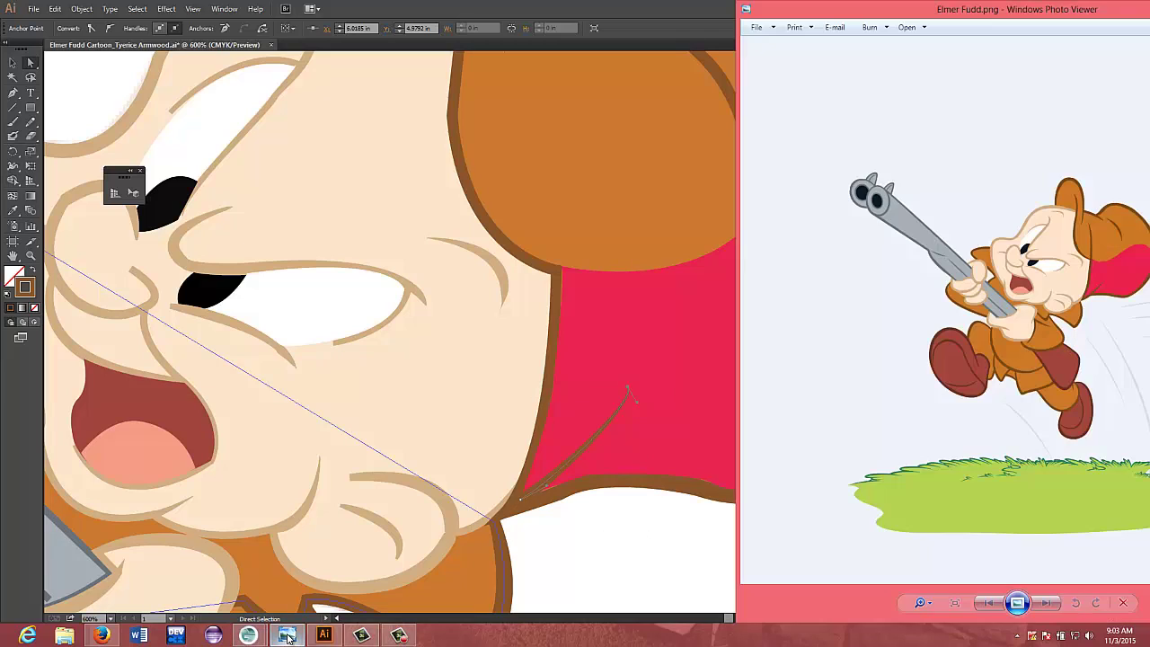
left_click(288, 635)
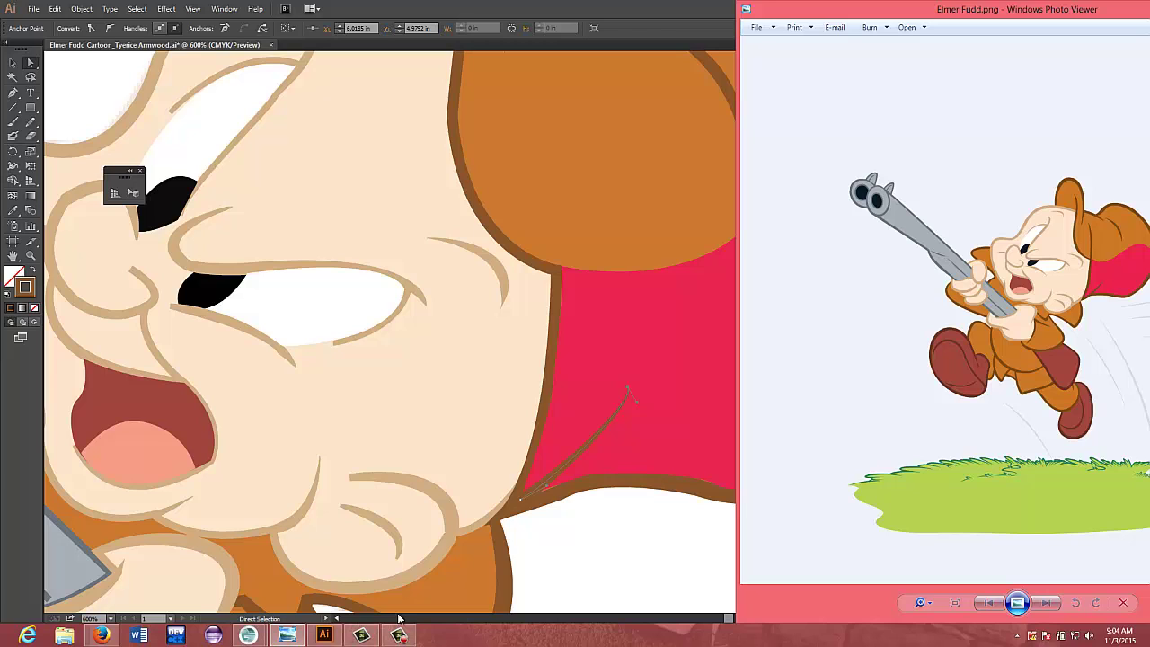
left_click(602, 526)
key("ctrl")
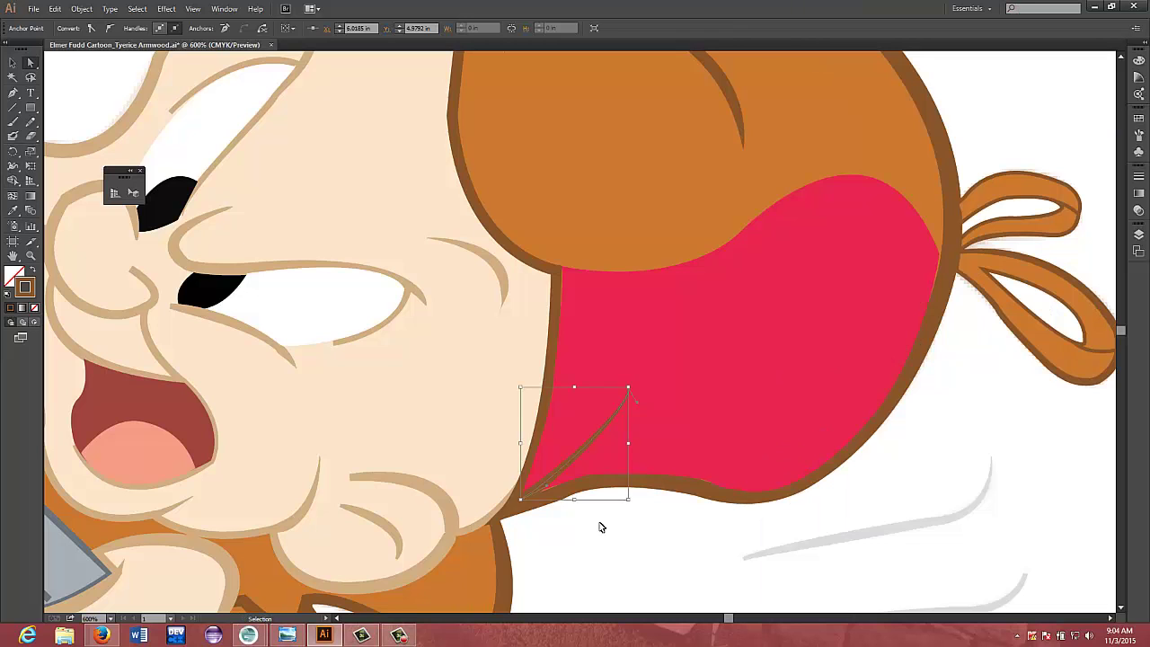
Compare the hat's crease line and overall shape with the Elmer Fudd.png reference image
key("ctrl+minus")
key("ctrl+minus")
key("a")
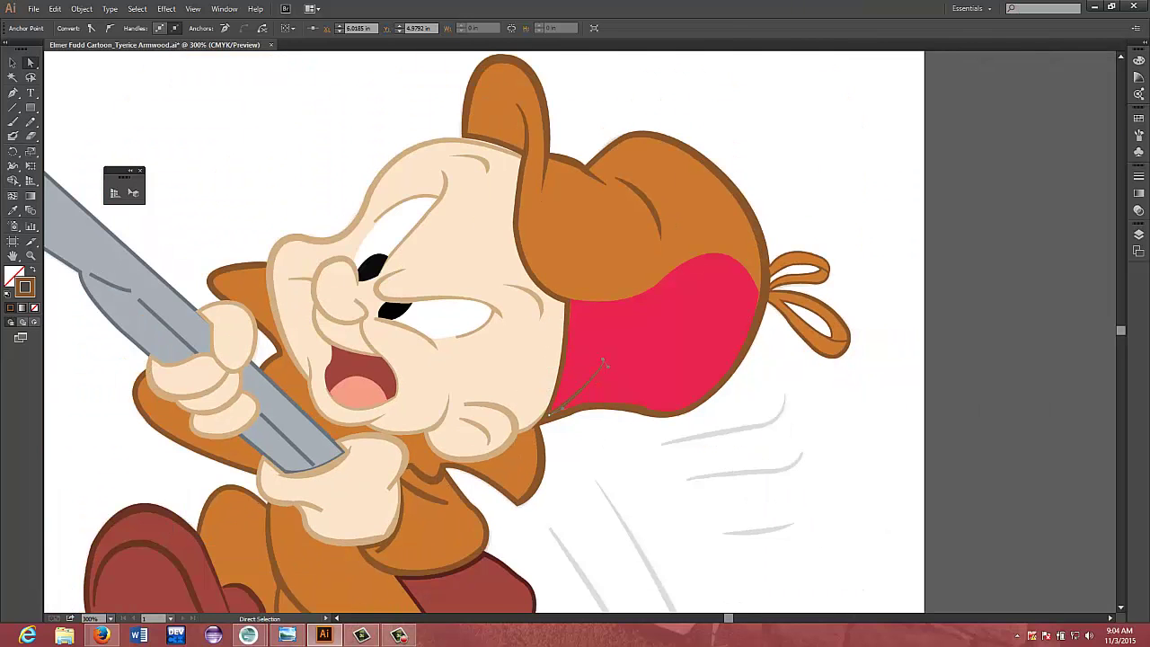
left_click(287, 635)
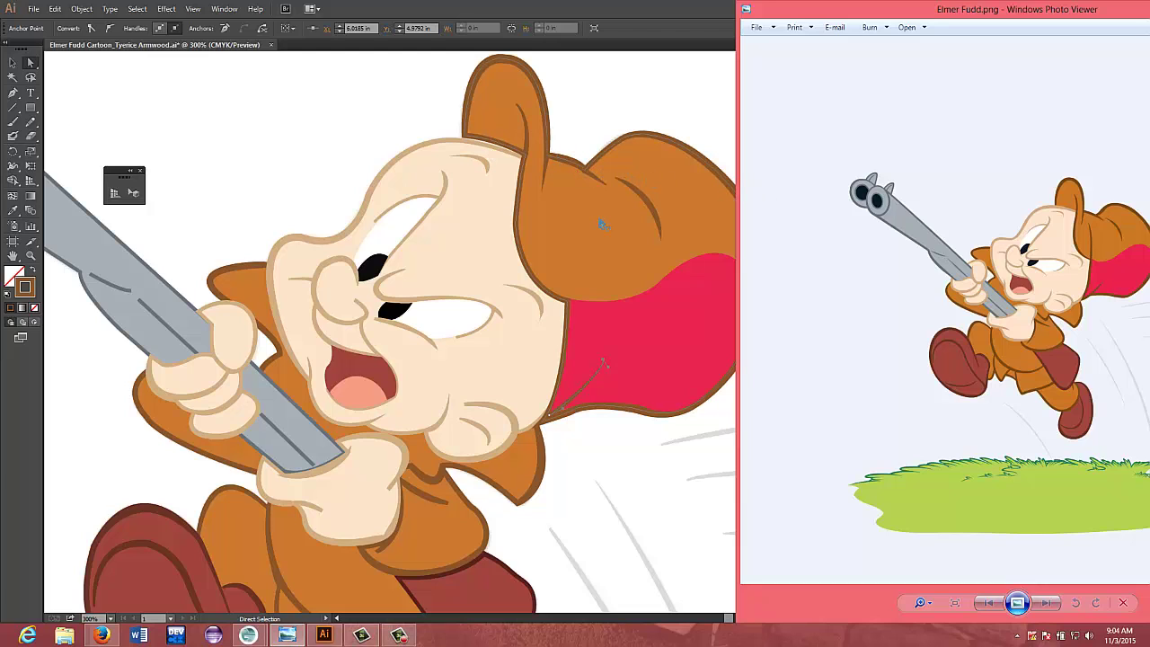
scroll(600, 223, "up", 2)
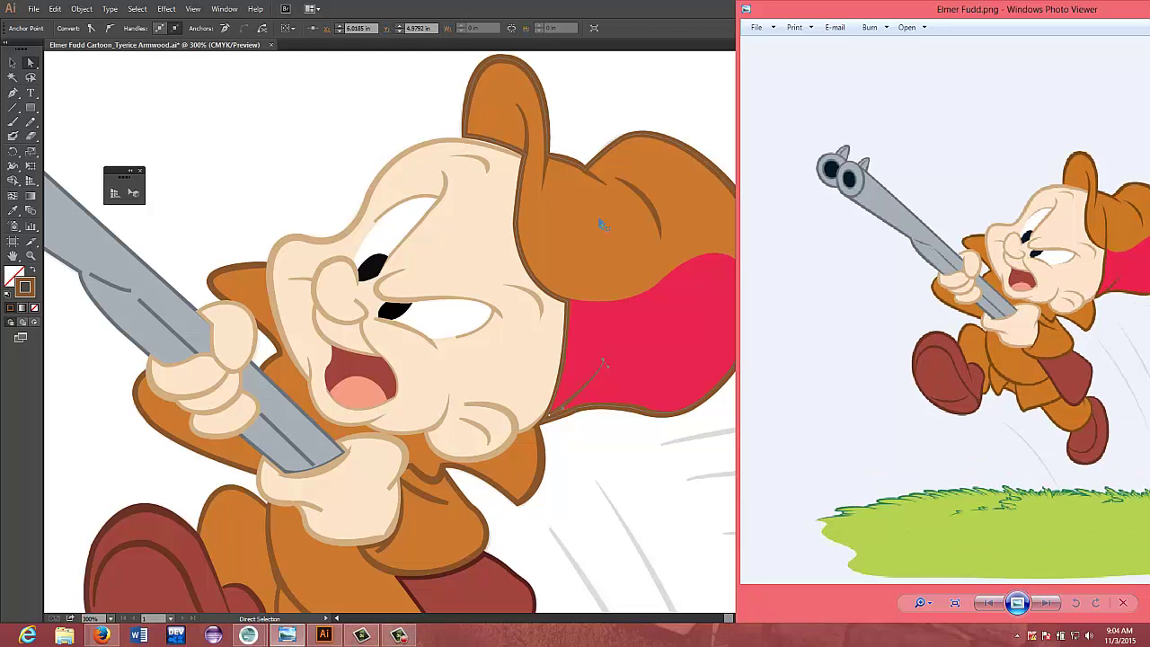
left_click(596, 423)
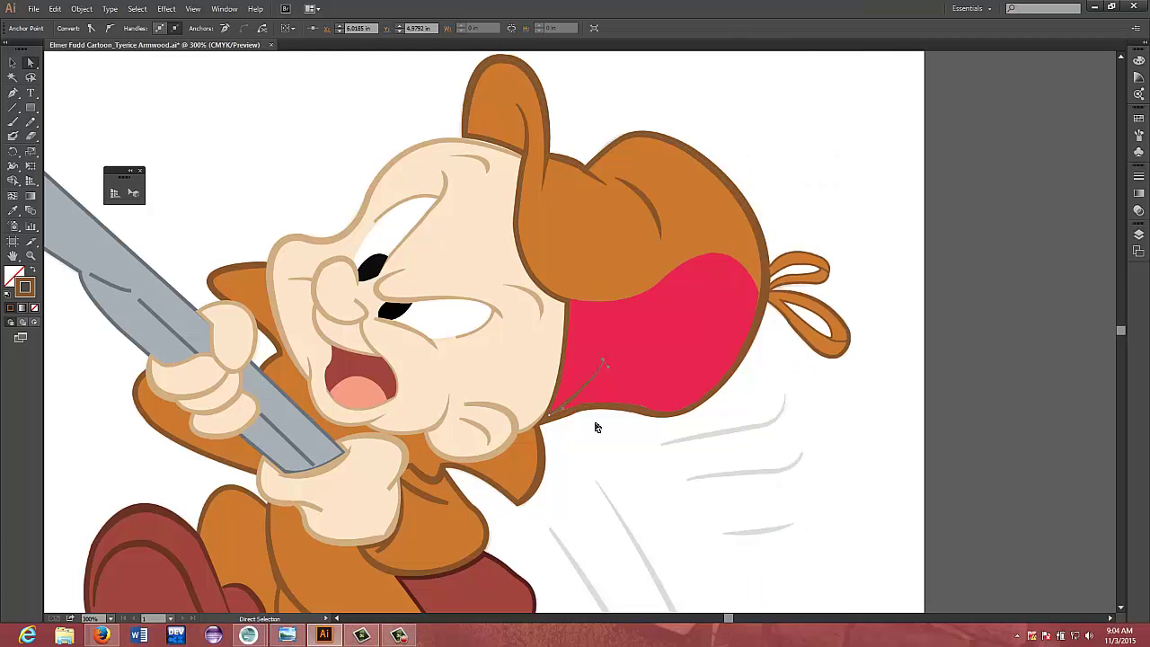
Move the front lower corner of the raised hat flap to about X 4.947 in, Y 3.259 in, against the forehead line
key("v")
key("ctrl+plus")
key("ctrl+plus")
key("a")
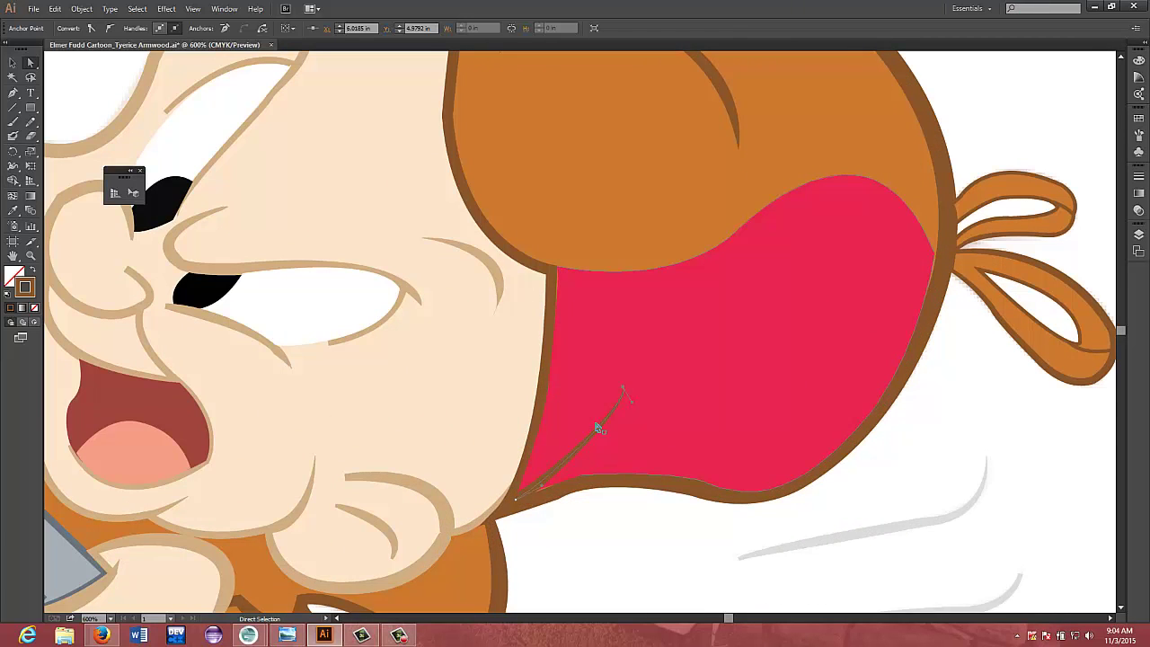
scroll(565, 386, "up", 5)
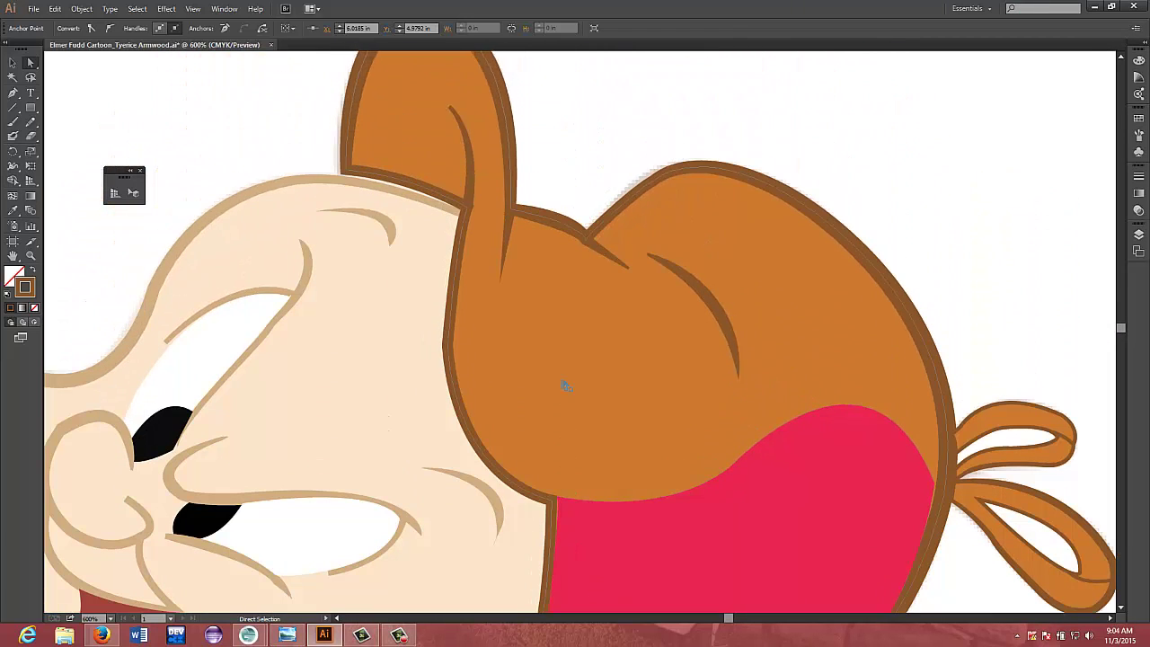
scroll(565, 385, "up", 4)
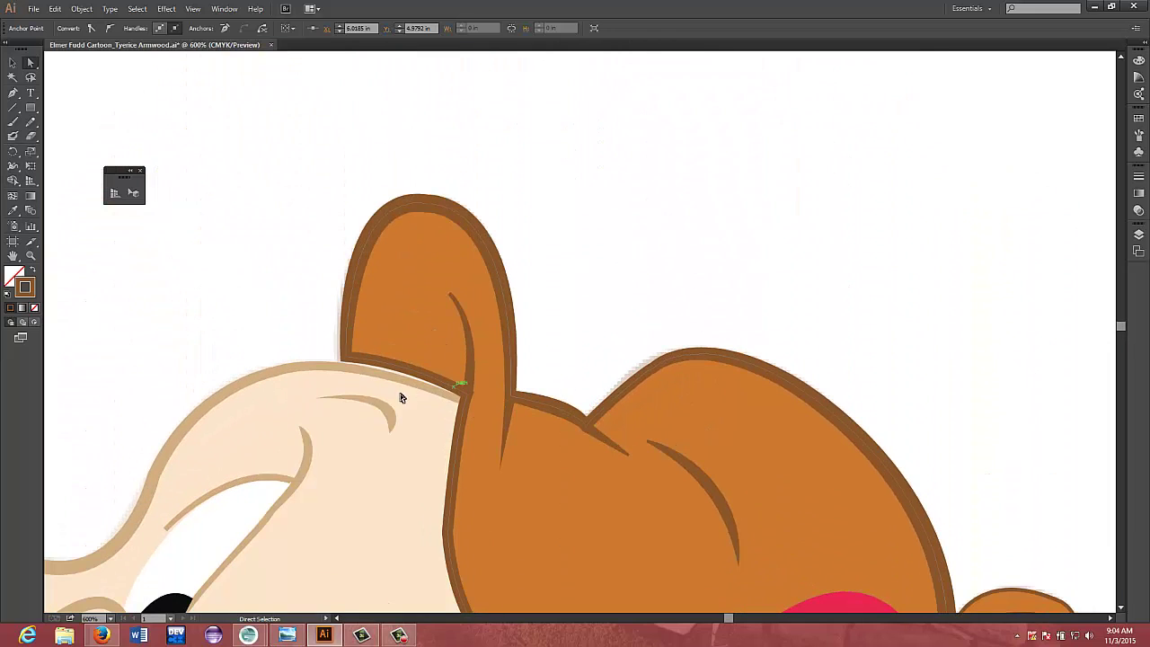
left_click(382, 363)
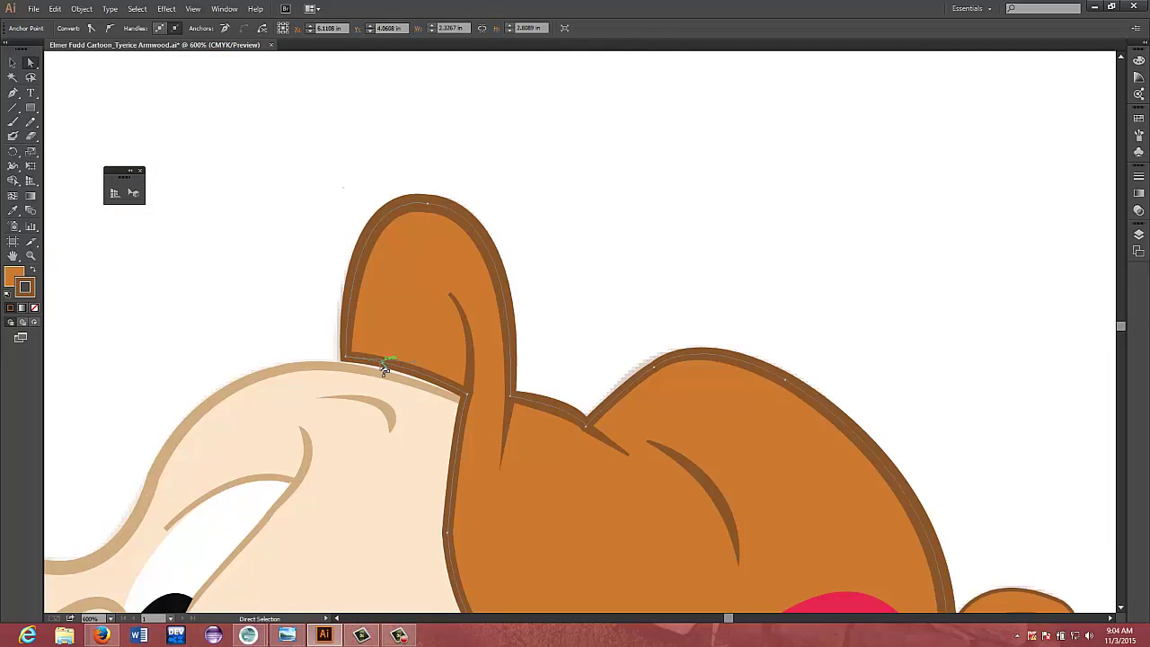
left_click(398, 372)
left_click(368, 378)
left_click_drag(346, 359, 349, 364)
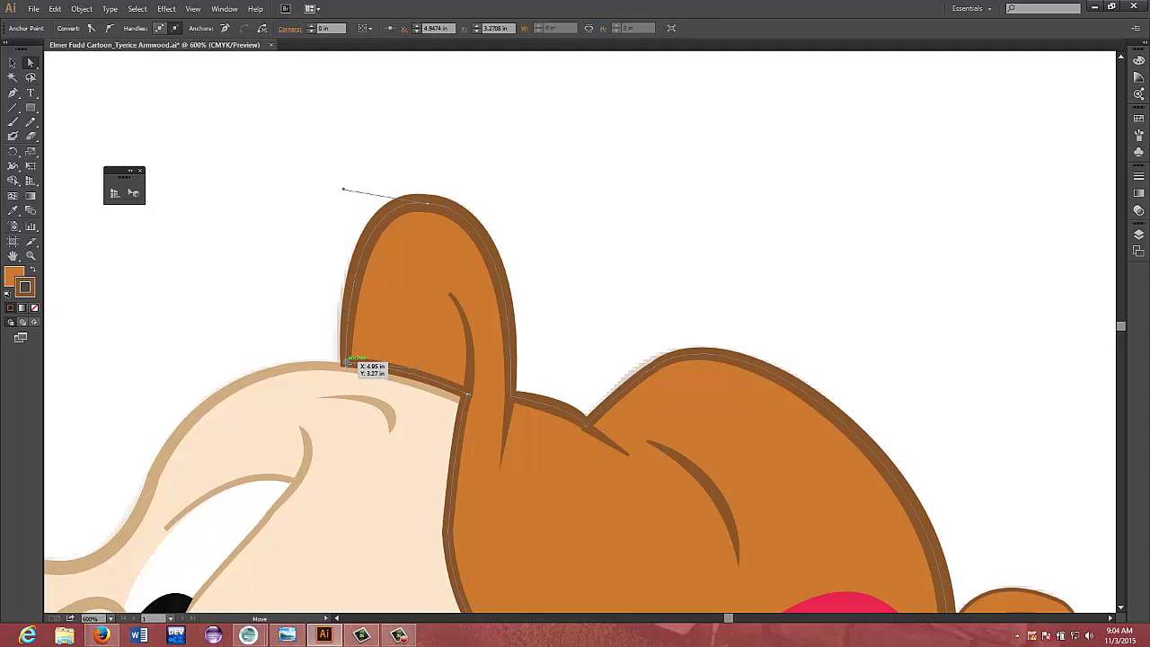
left_click_drag(349, 364, 353, 353)
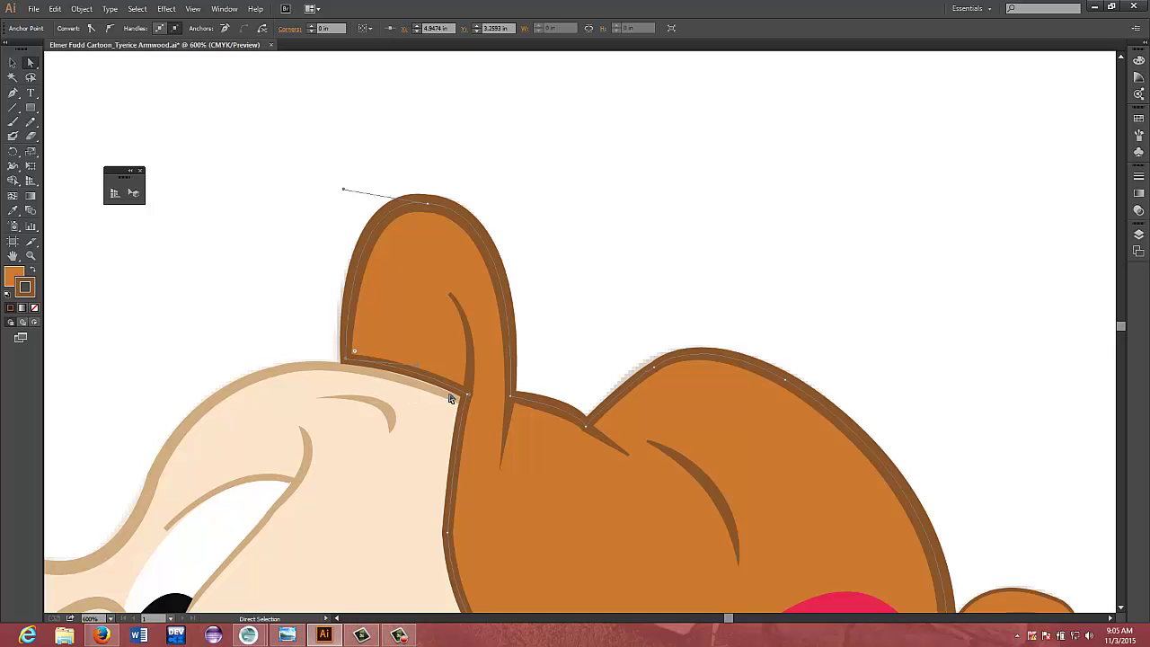
Reshape the hat flap's lower edge above the forehead by adjusting the direction handle of its rear anchor
key("ctrl+shift+a")
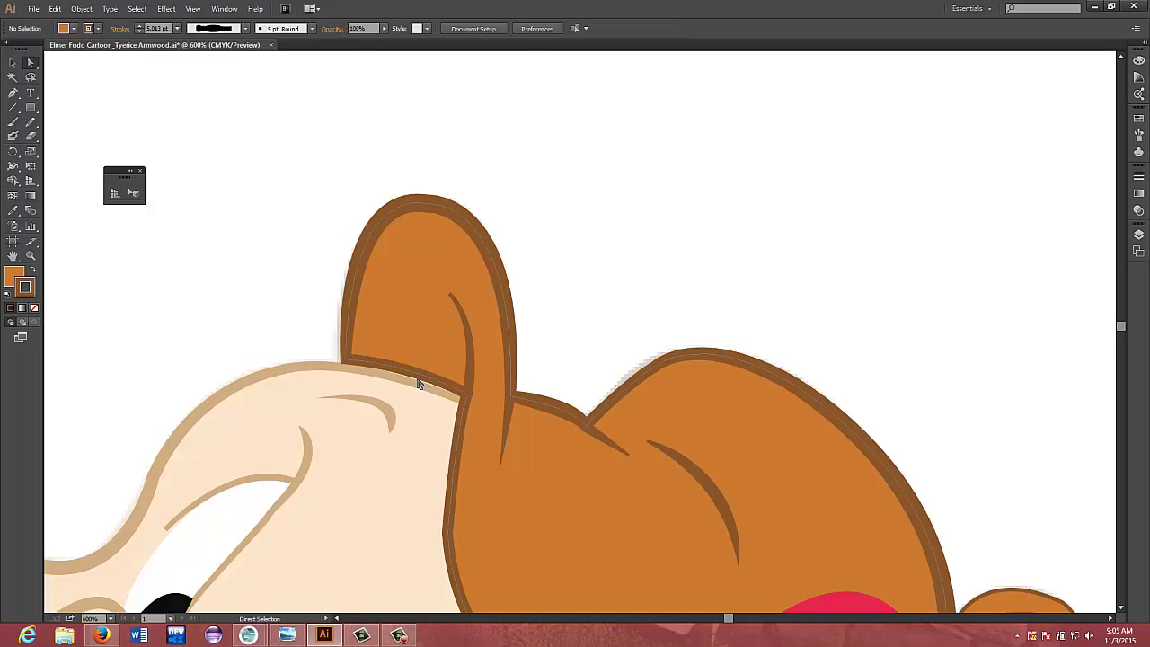
left_click(417, 384)
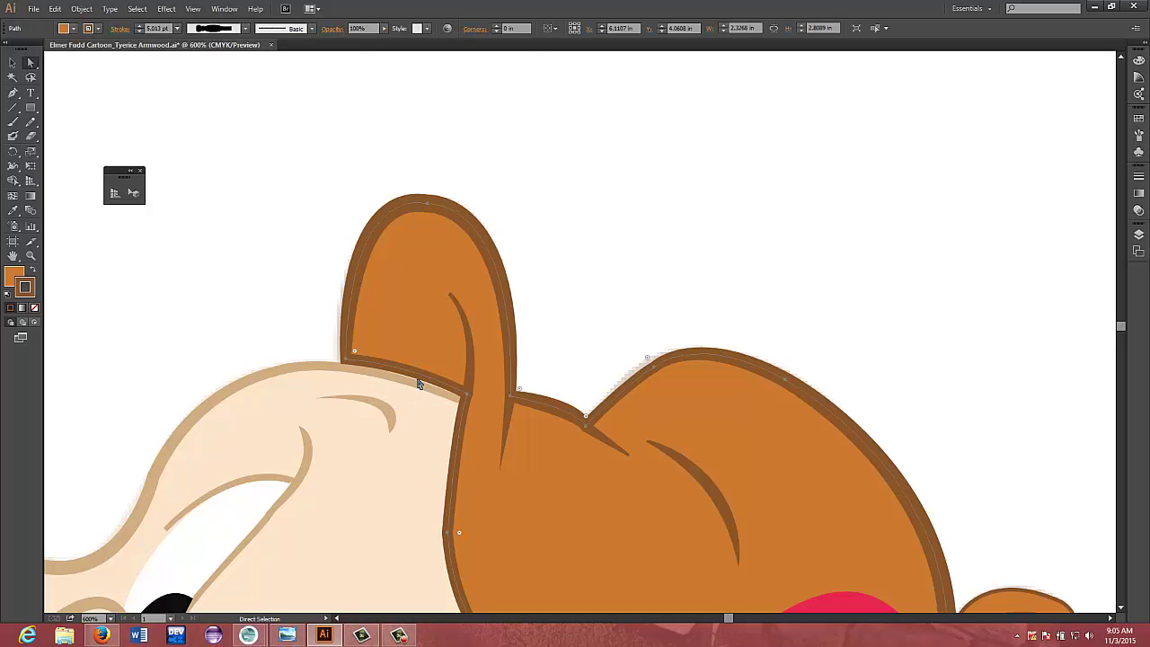
left_click(467, 397)
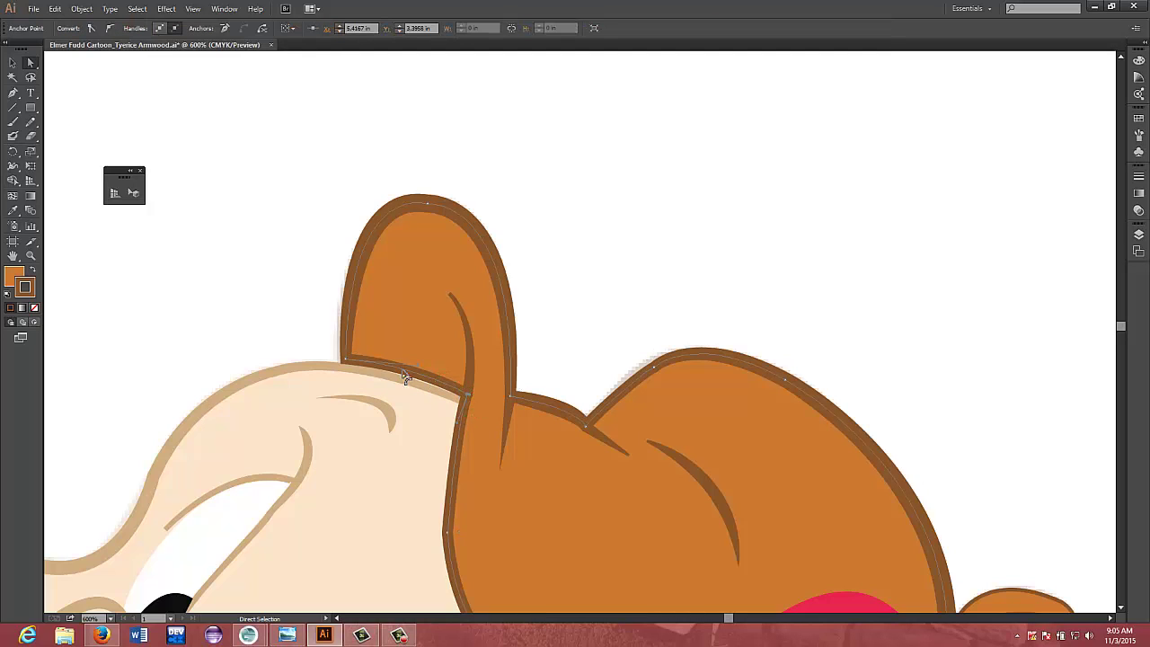
left_click_drag(419, 368, 421, 372)
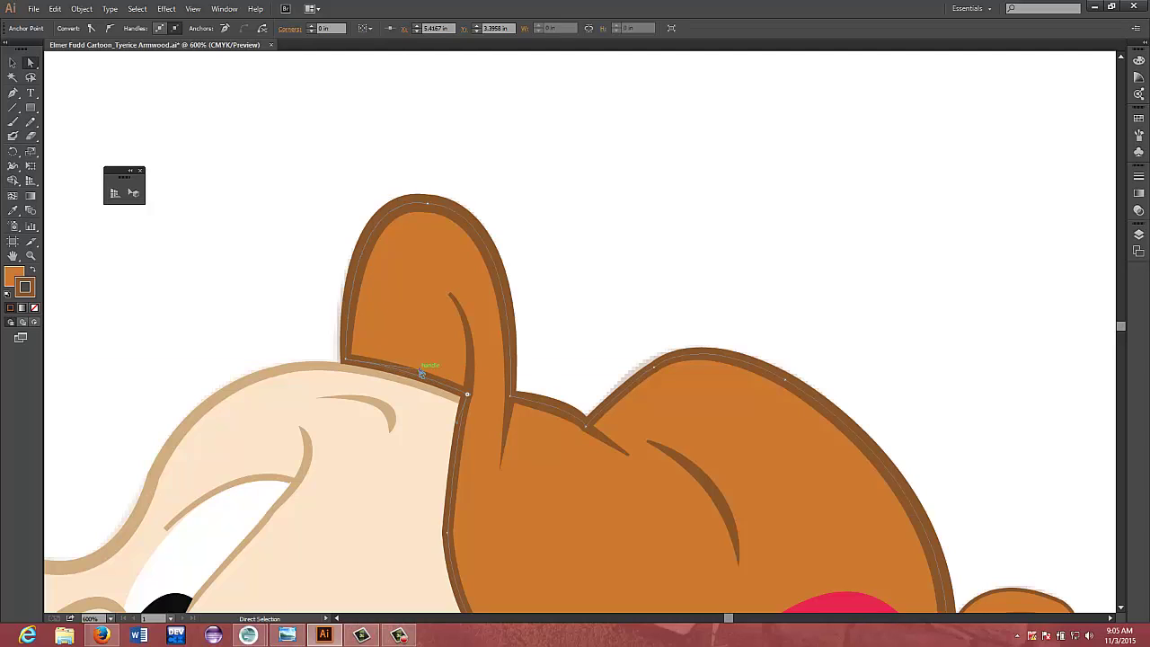
left_click(596, 334)
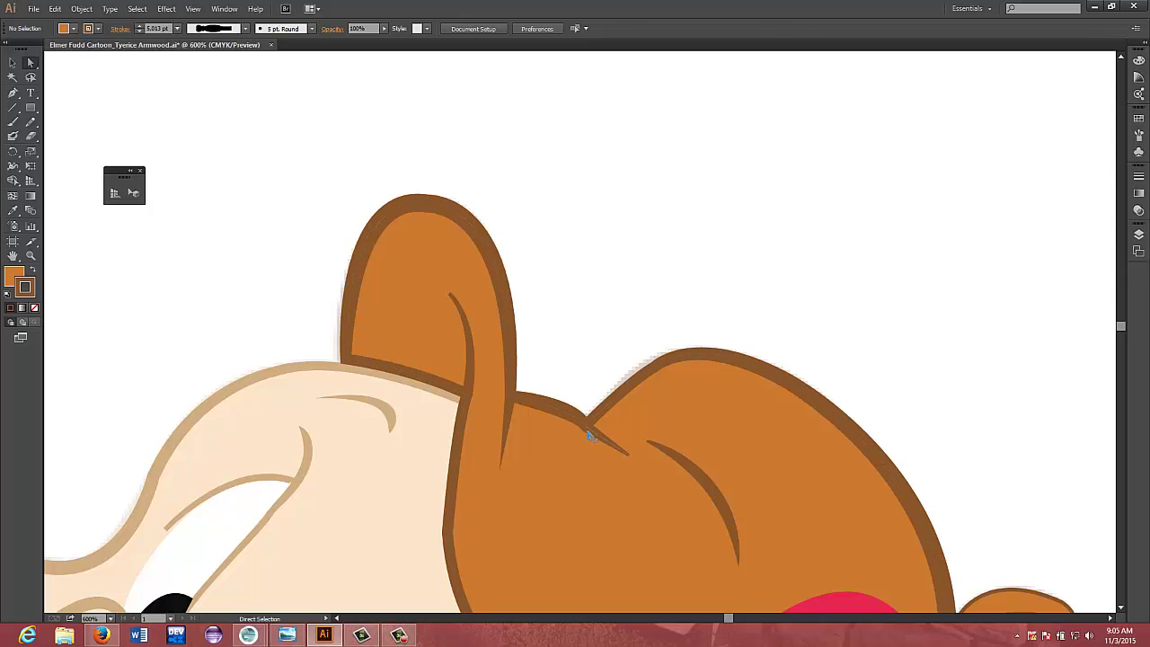
Try to adjust the anchor at the notch in the hat's upper outline, at about X 5.875 in, Y 3.521 in
left_click_drag(589, 435, 586, 423)
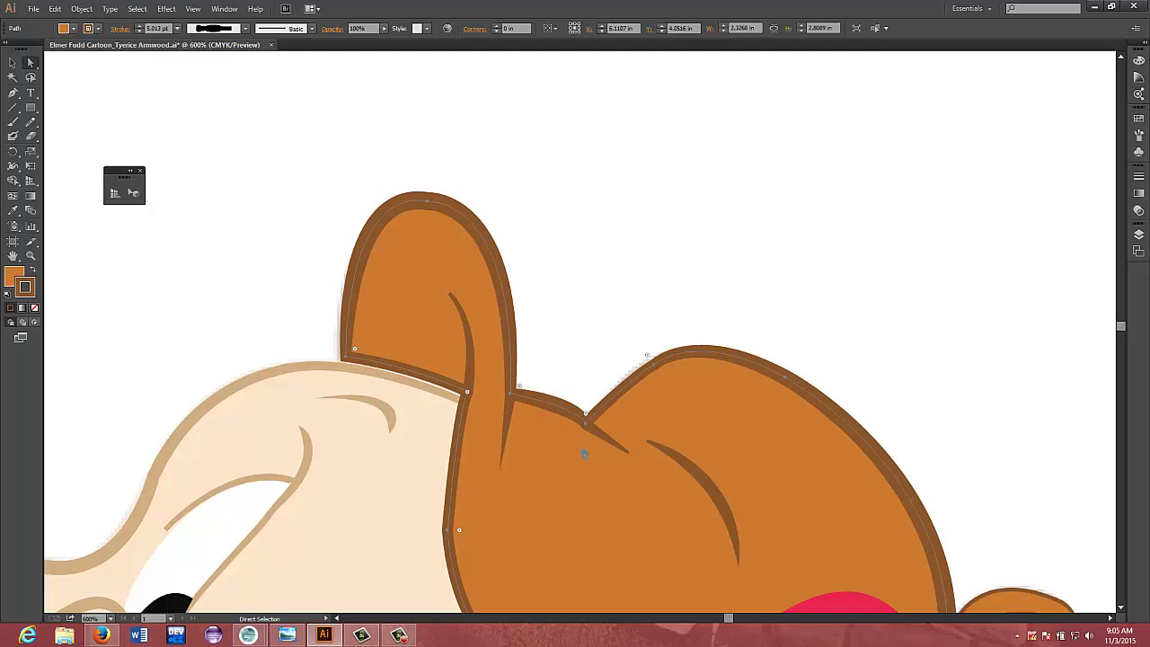
key("v")
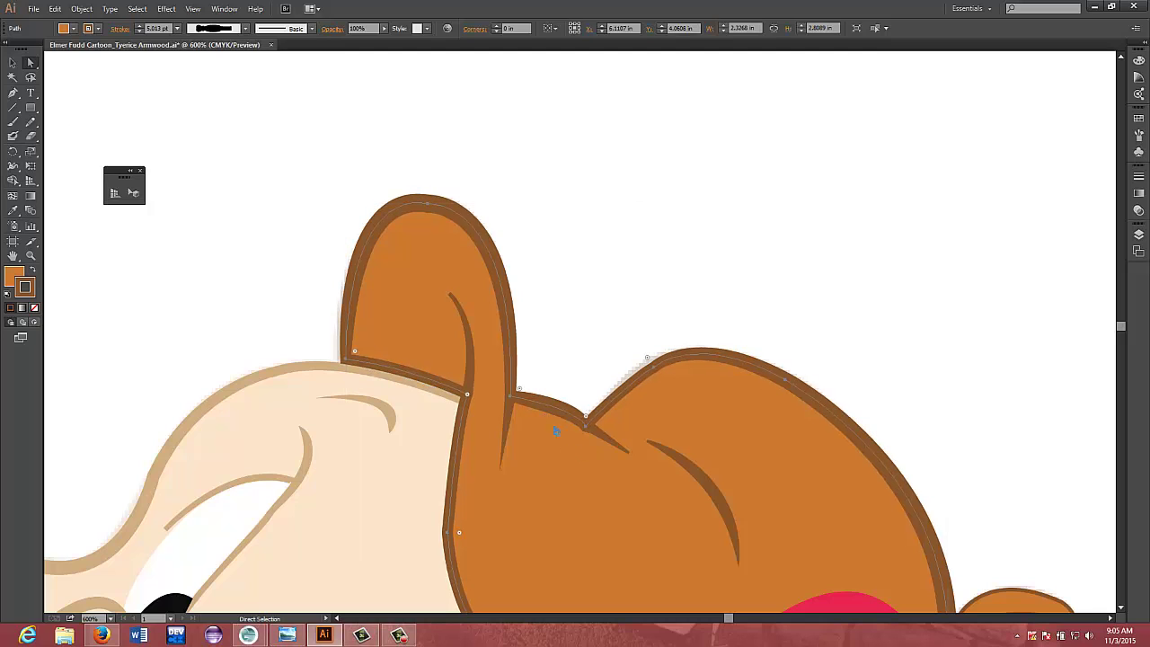
left_click(586, 427)
left_click_drag(589, 431, 585, 423)
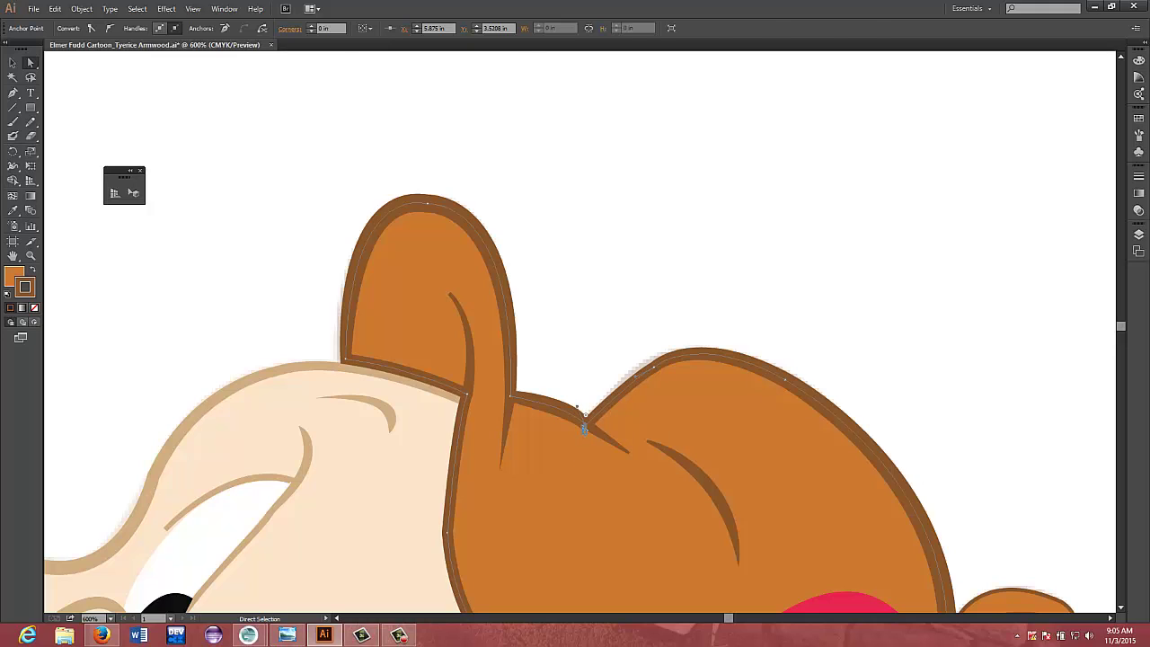
left_click(583, 433)
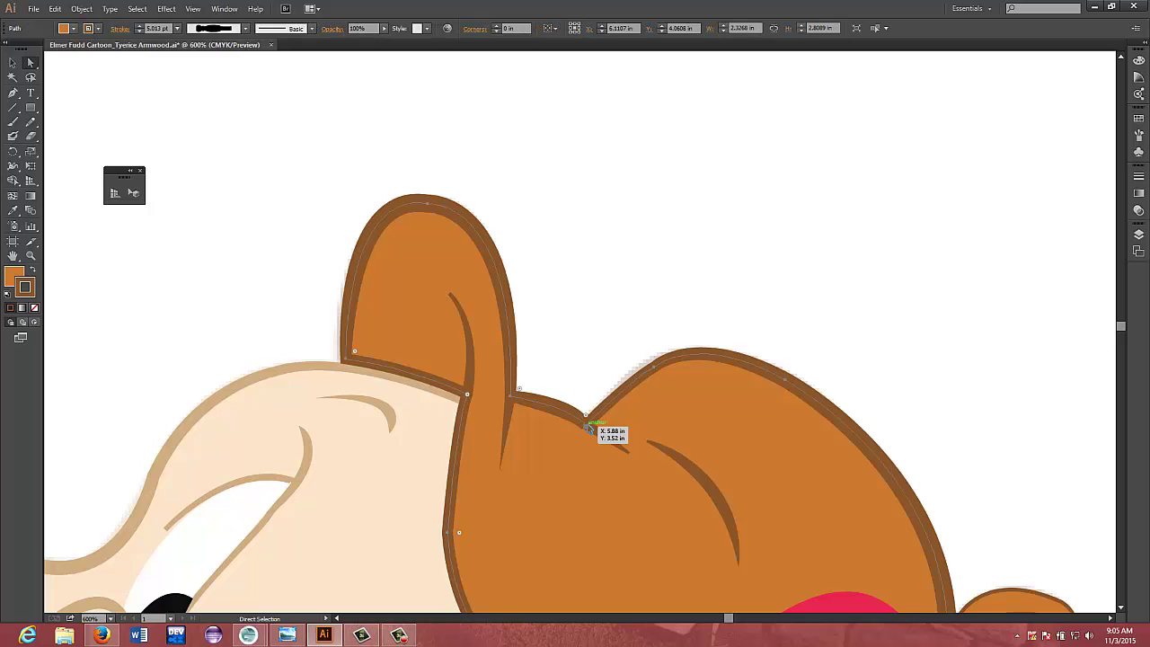
left_click_drag(588, 428, 585, 433)
left_click(584, 428)
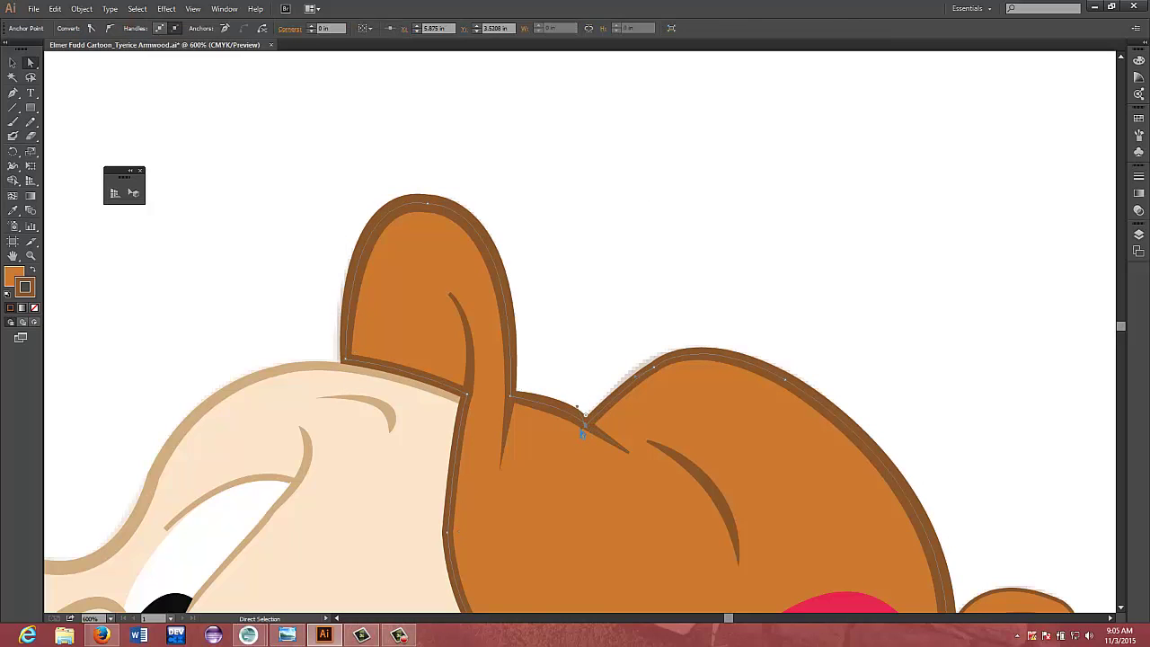
left_click_drag(584, 423, 586, 420)
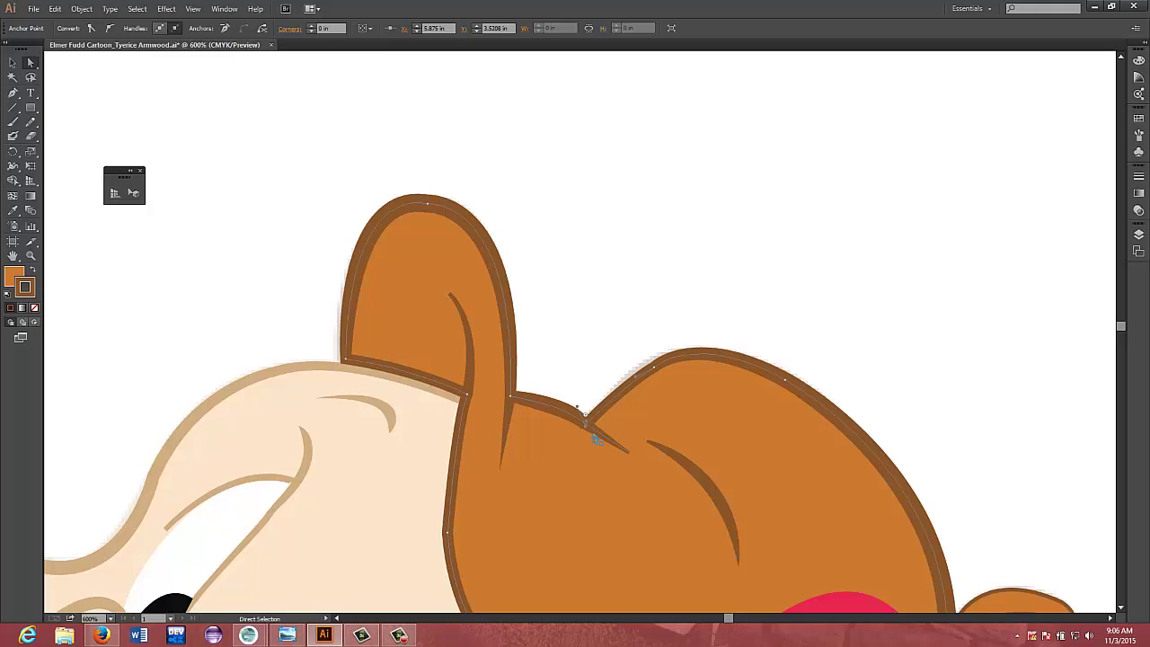
Refine the outline's stroke thickness around the notch on top of the hat using the Width tool
left_click(13, 167)
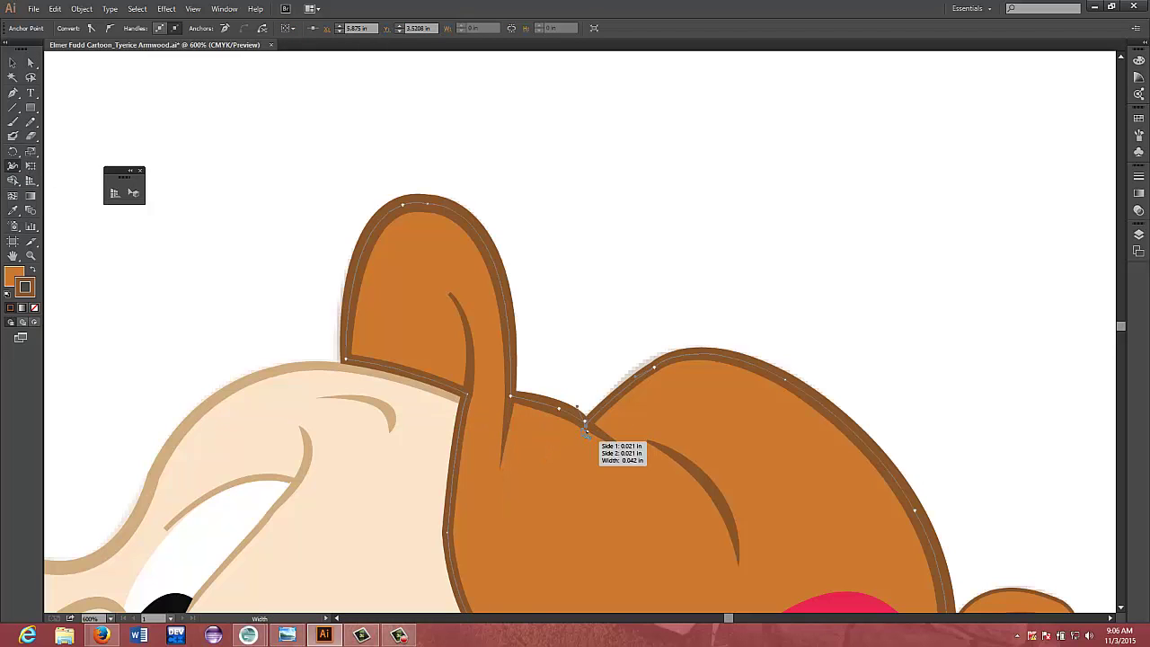
left_click_drag(584, 431, 582, 437)
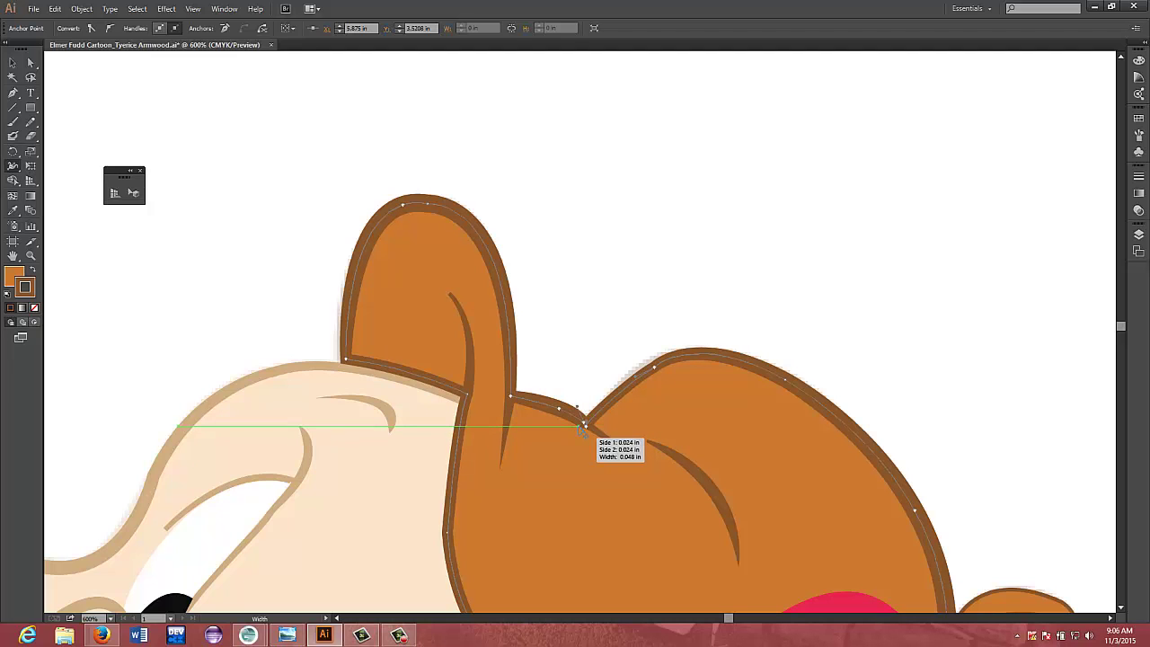
left_click_drag(582, 431, 581, 428)
double_click(581, 429)
left_click(634, 367)
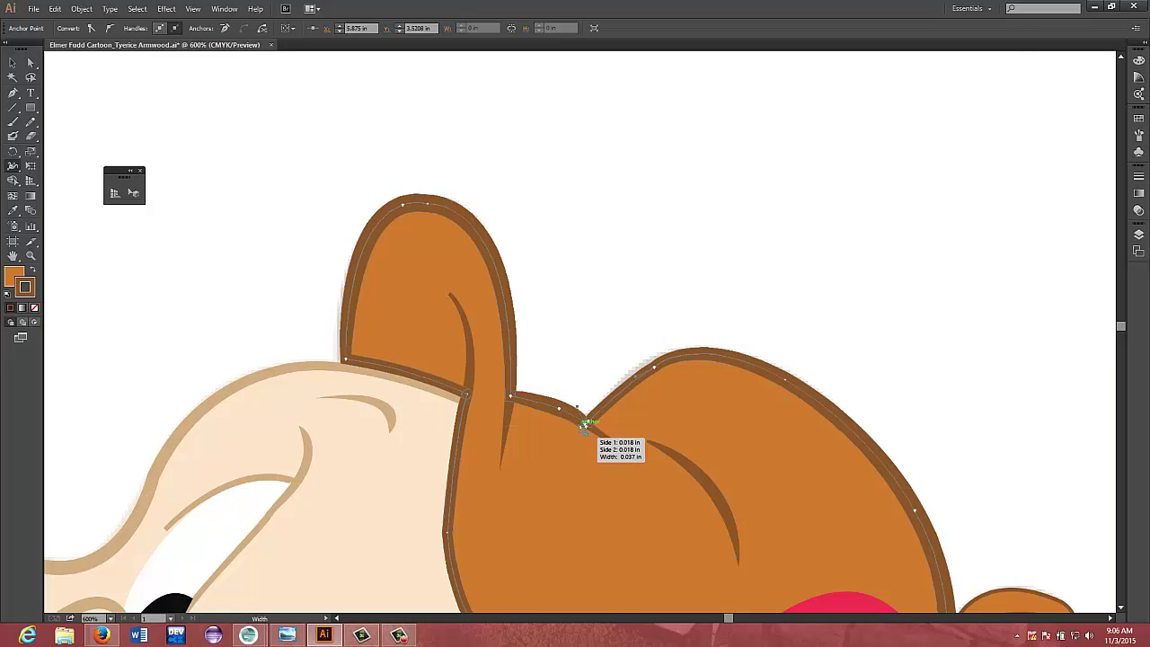
mouse_move(582, 422)
left_mouse_down()
mouse_move(578, 456)
mouse_move(590, 353)
mouse_move(580, 436)
mouse_move(585, 425)
left_mouse_up()
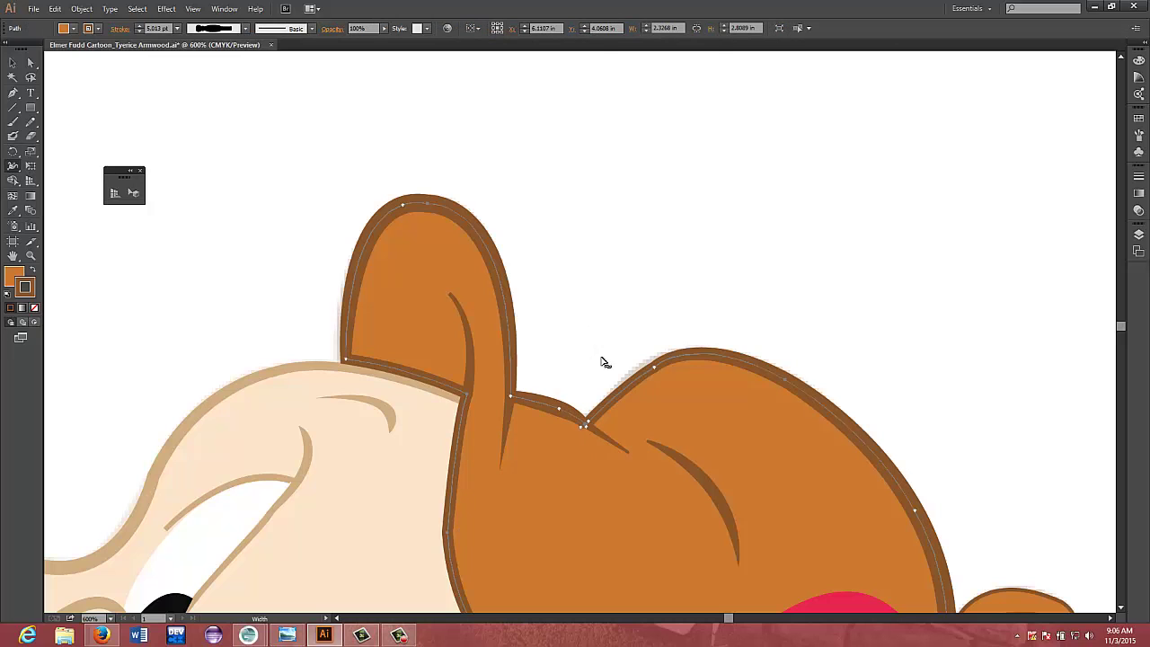
Deselect the hat outline, collapse the hat layer and unlock the face layer for editing
scroll(564, 366, "down", 1)
scroll(566, 367, "down", 8)
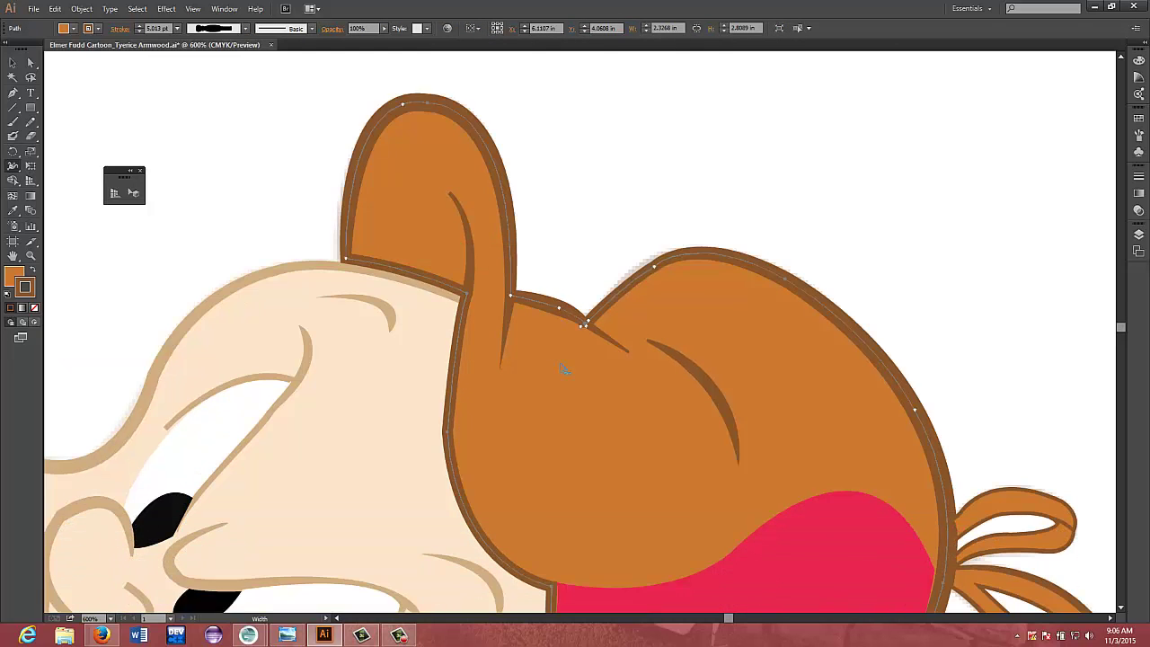
scroll(373, 376, "down", 2)
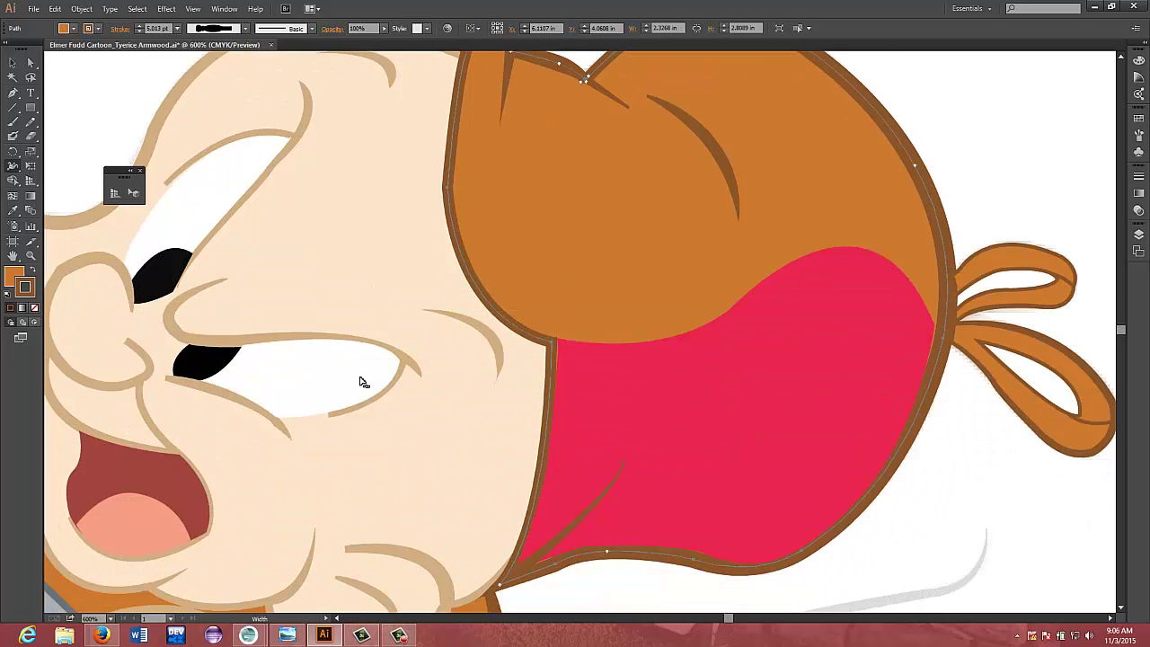
left_click(30, 63)
left_click(275, 428)
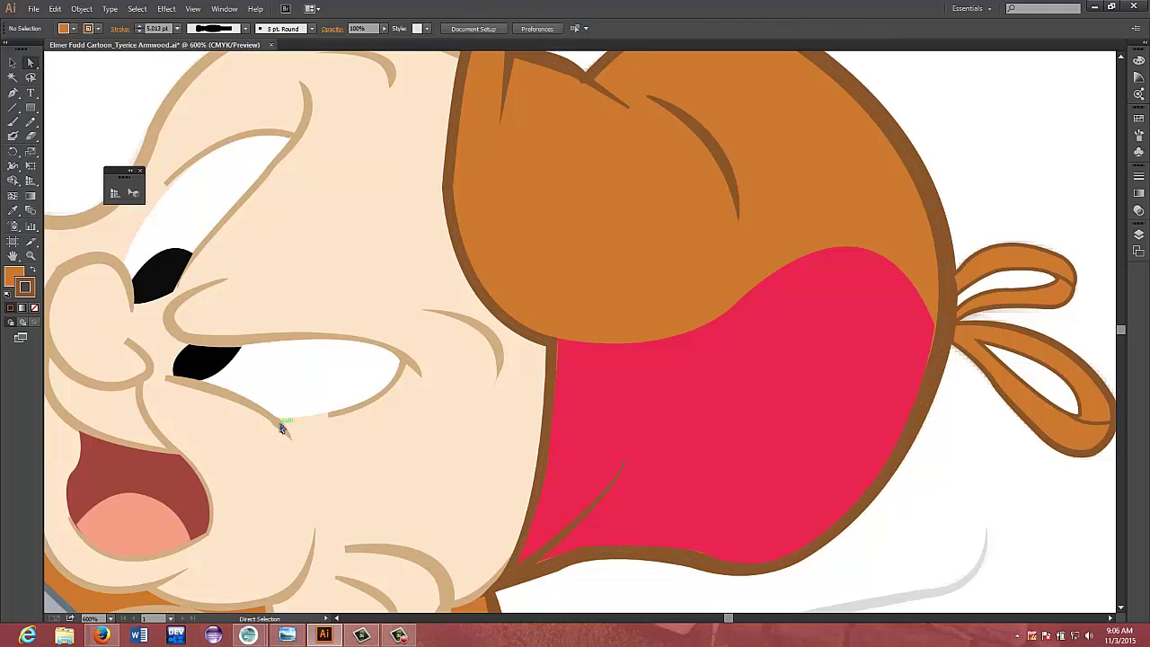
left_click(1138, 233)
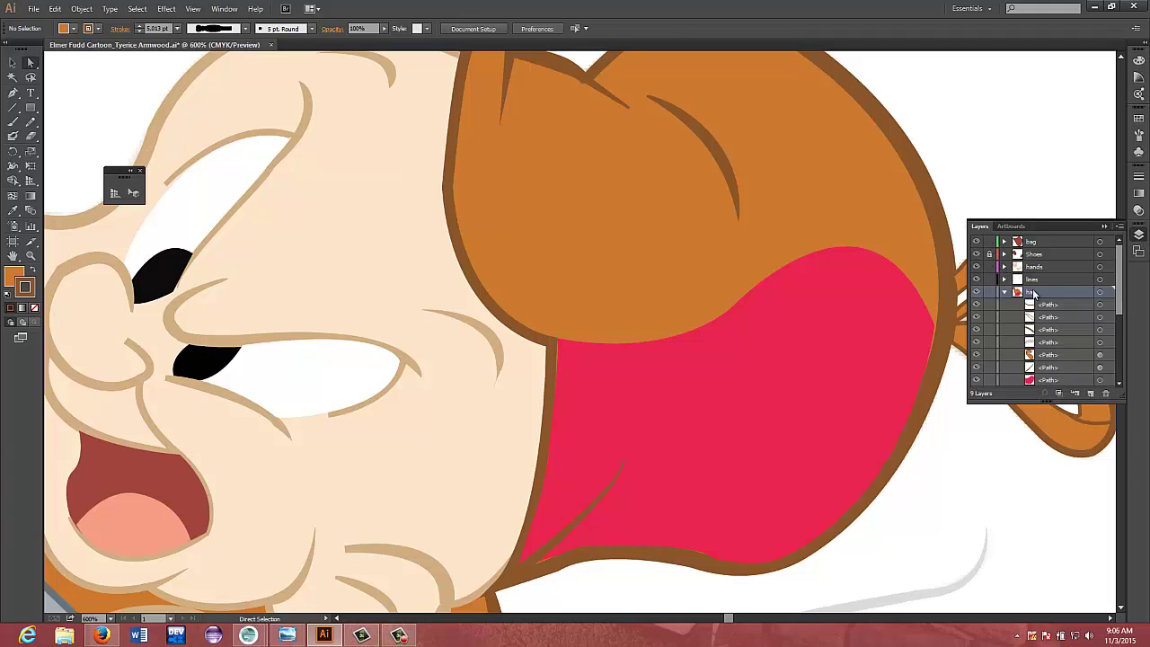
left_click(1005, 292)
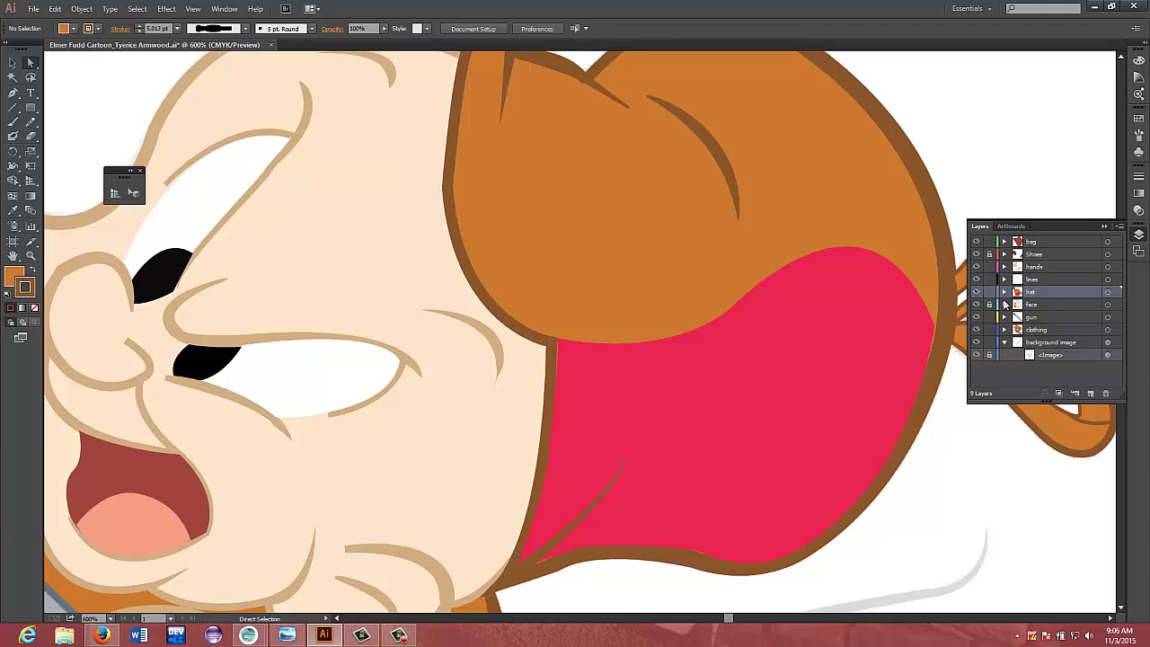
Try to smooth the stroke width near the outer end of the line beneath the lower eye, and undo the changes
left_click(279, 427)
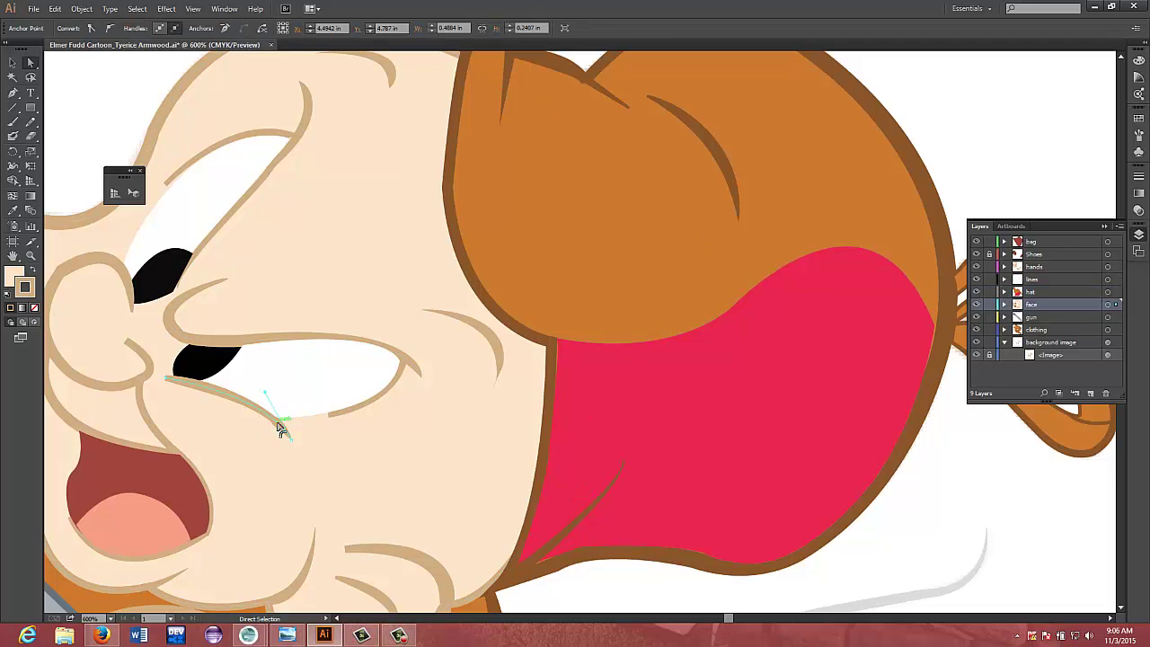
left_click(13, 165)
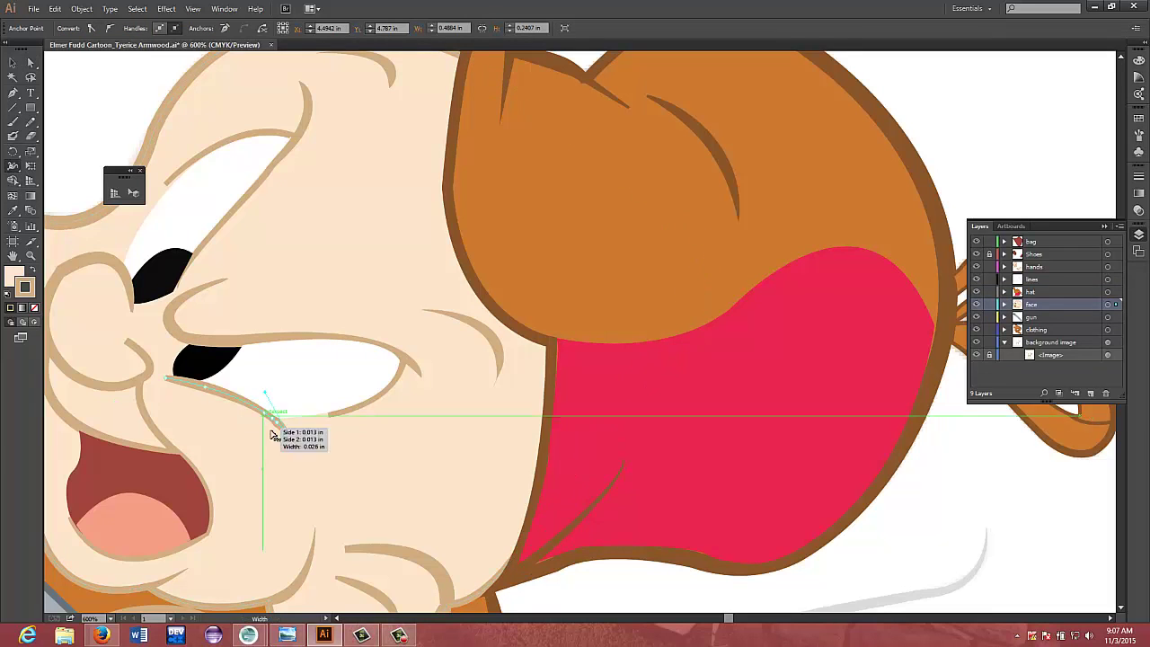
left_click_drag(274, 434, 284, 431)
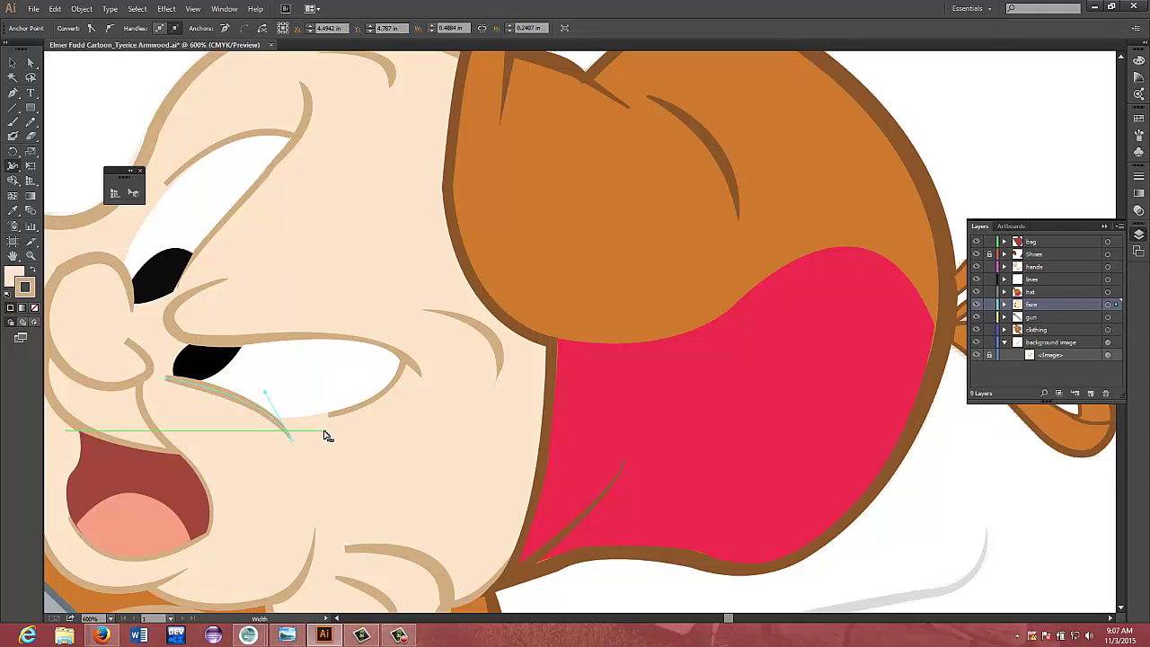
key("ctrl+z")
key("ctrl+z")
key("ctrl+z")
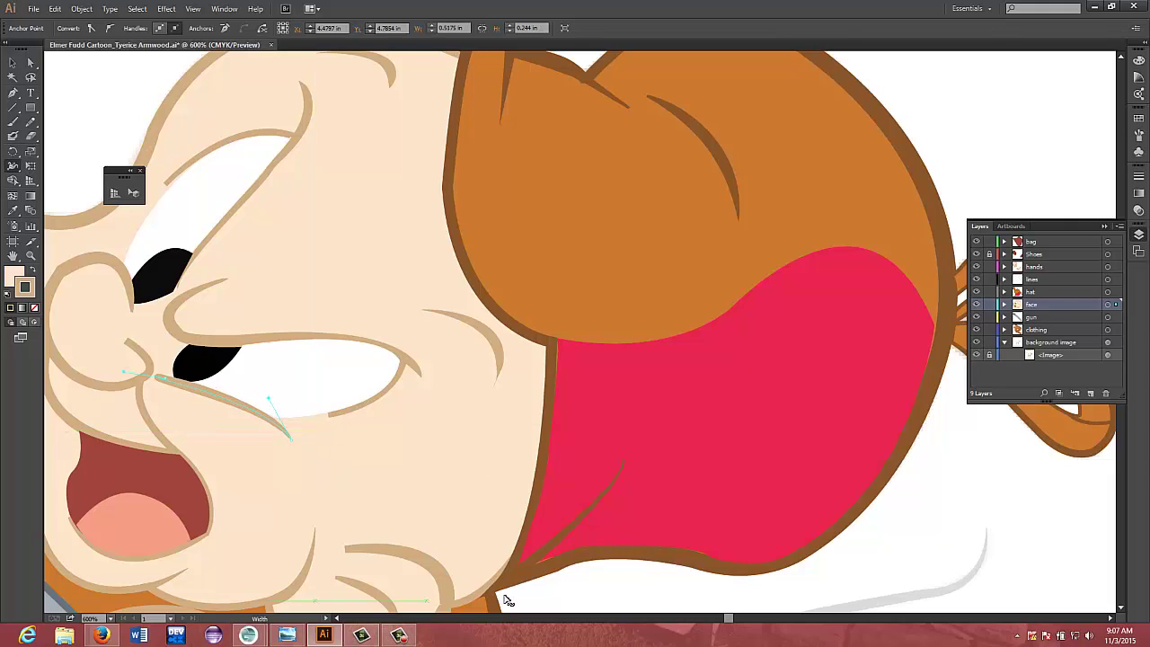
left_click(338, 618)
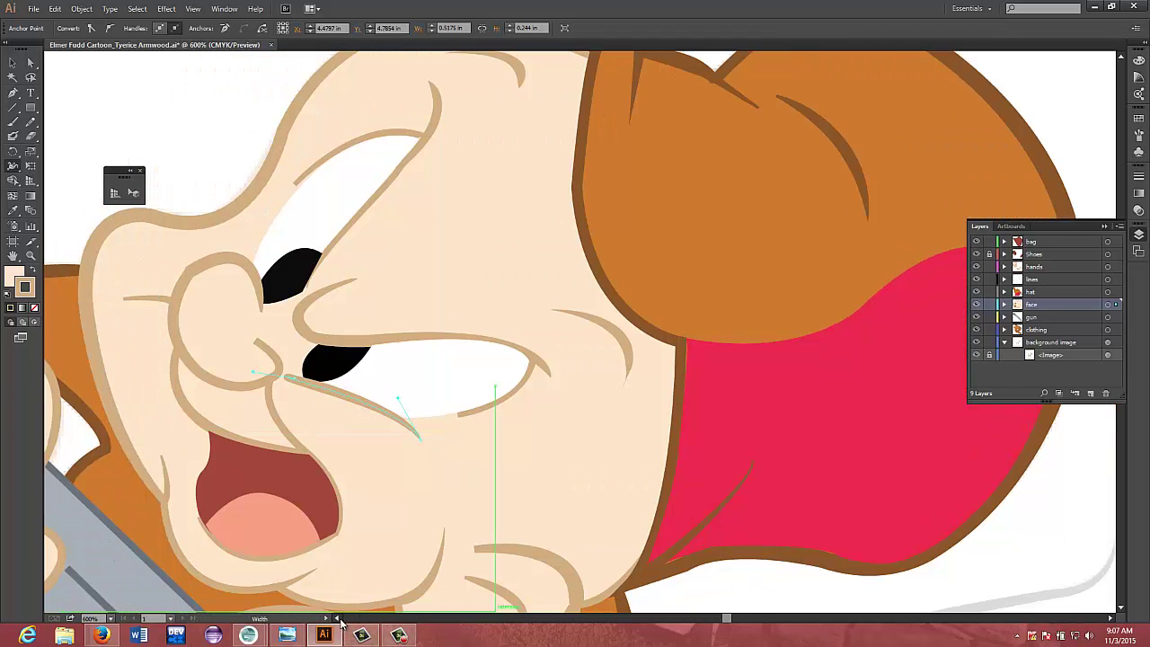
Refine the stroke thickness along the upper-left curve of the nose outline using the Width tool
left_click(338, 618)
left_click(338, 618)
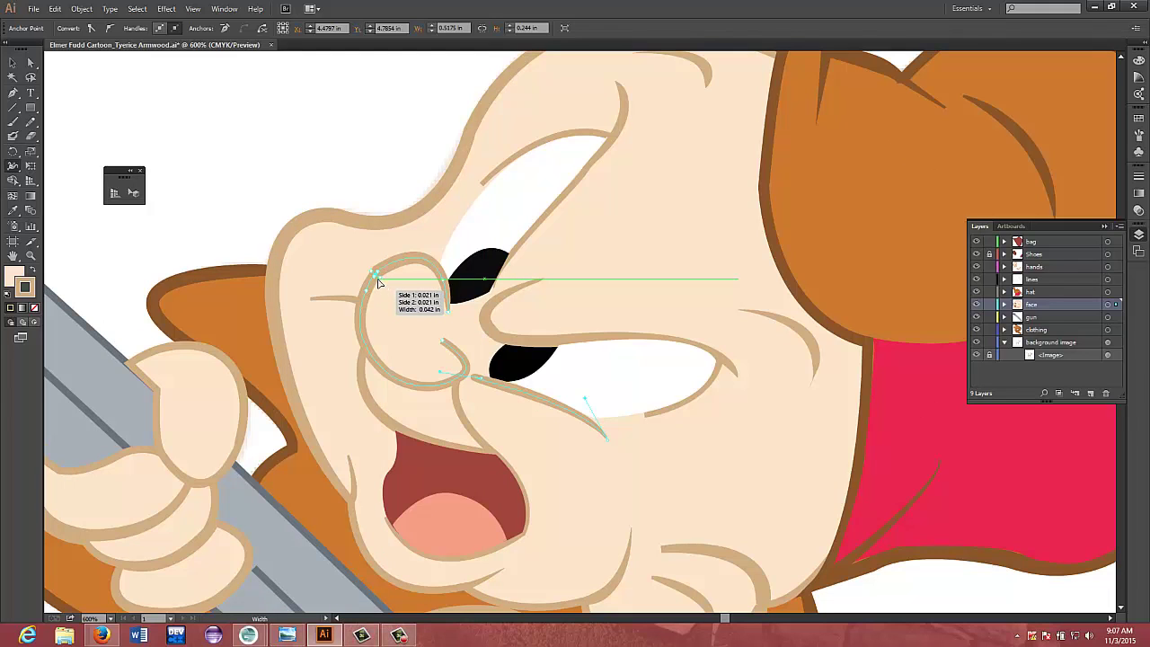
left_click_drag(378, 282, 382, 284)
left_click_drag(382, 283, 382, 283)
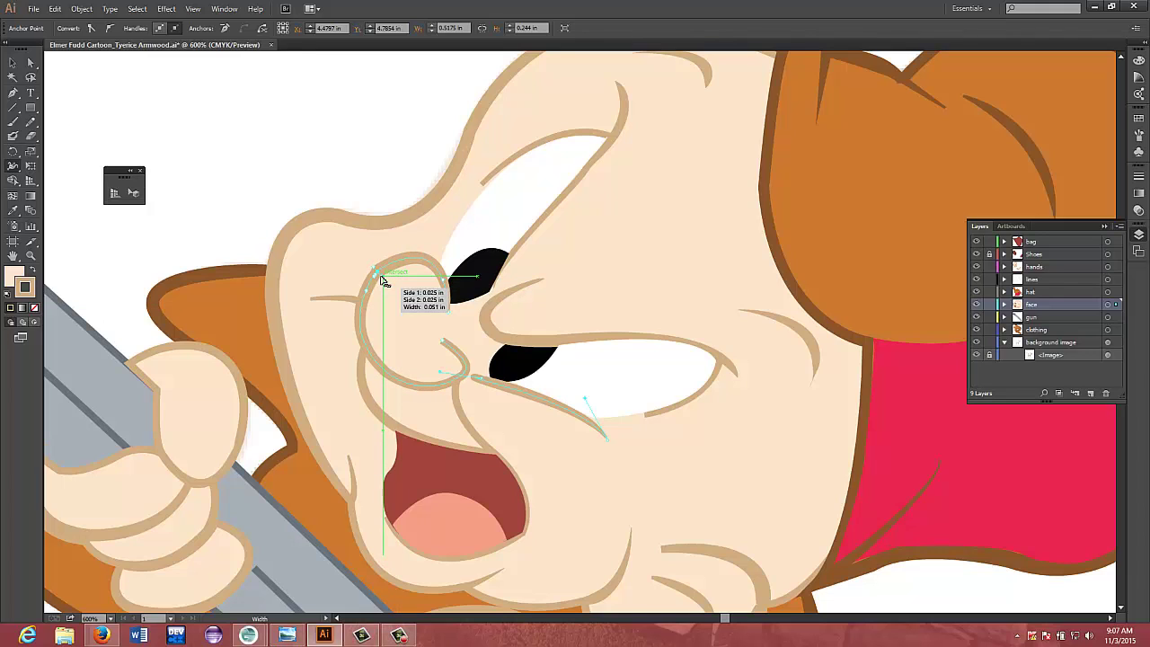
left_click_drag(376, 272, 378, 270)
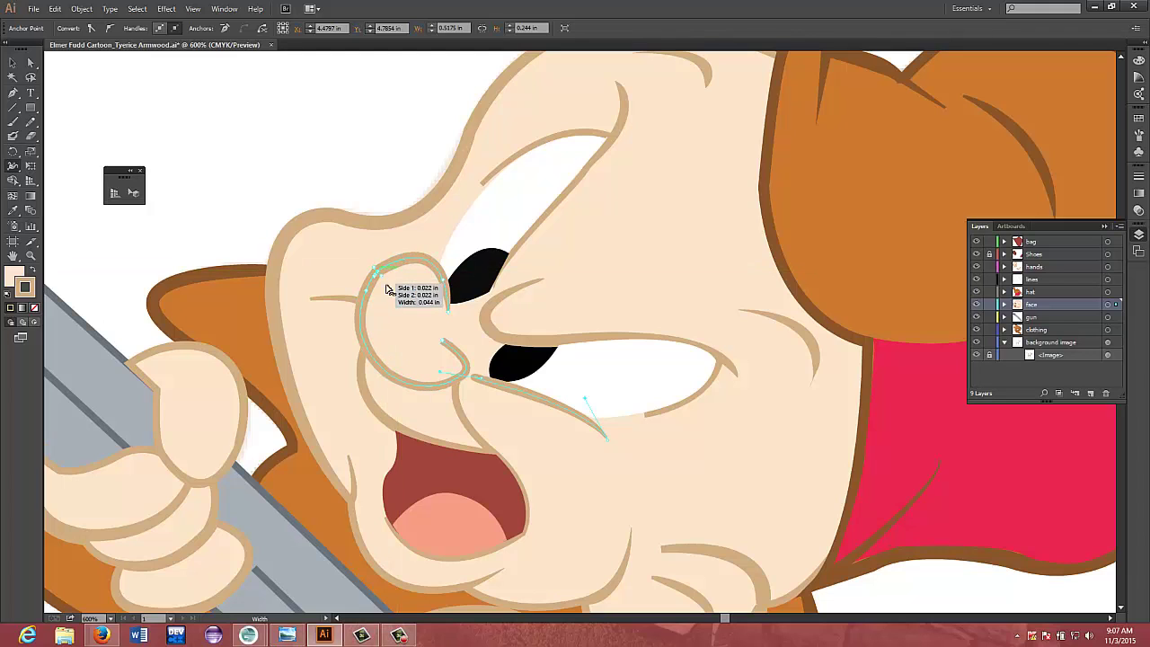
mouse_move(380, 274)
left_mouse_down()
mouse_move(379, 295)
mouse_move(379, 272)
mouse_move(393, 299)
mouse_move(377, 276)
left_mouse_up()
key("ctrl+z")
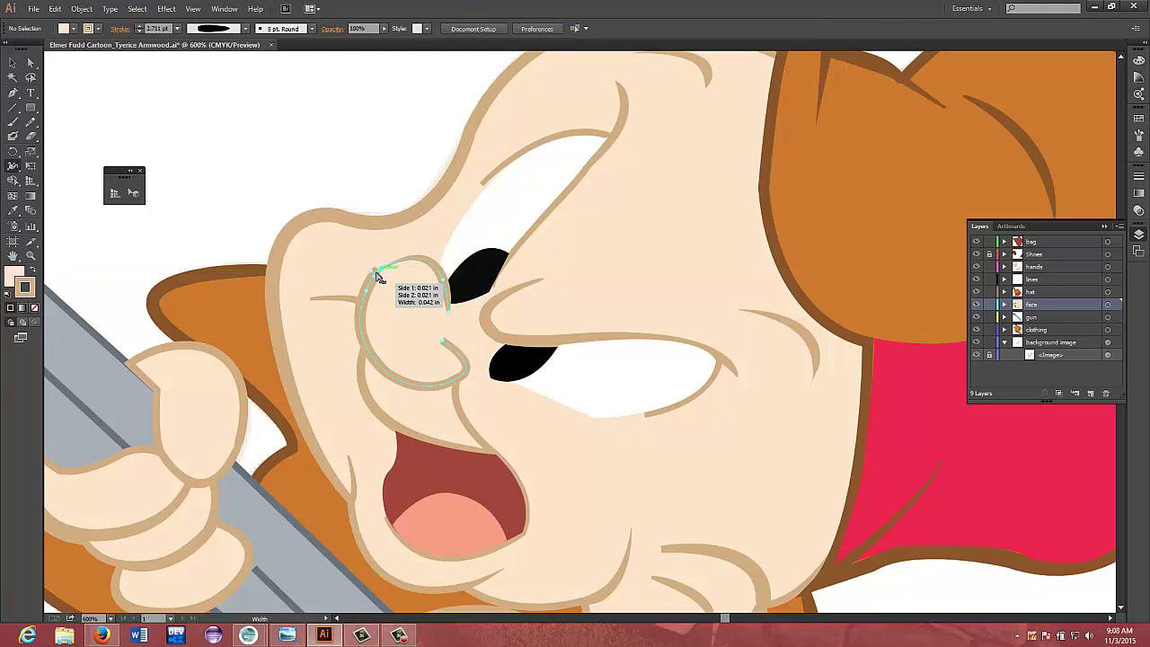
key("ctrl+shift+z")
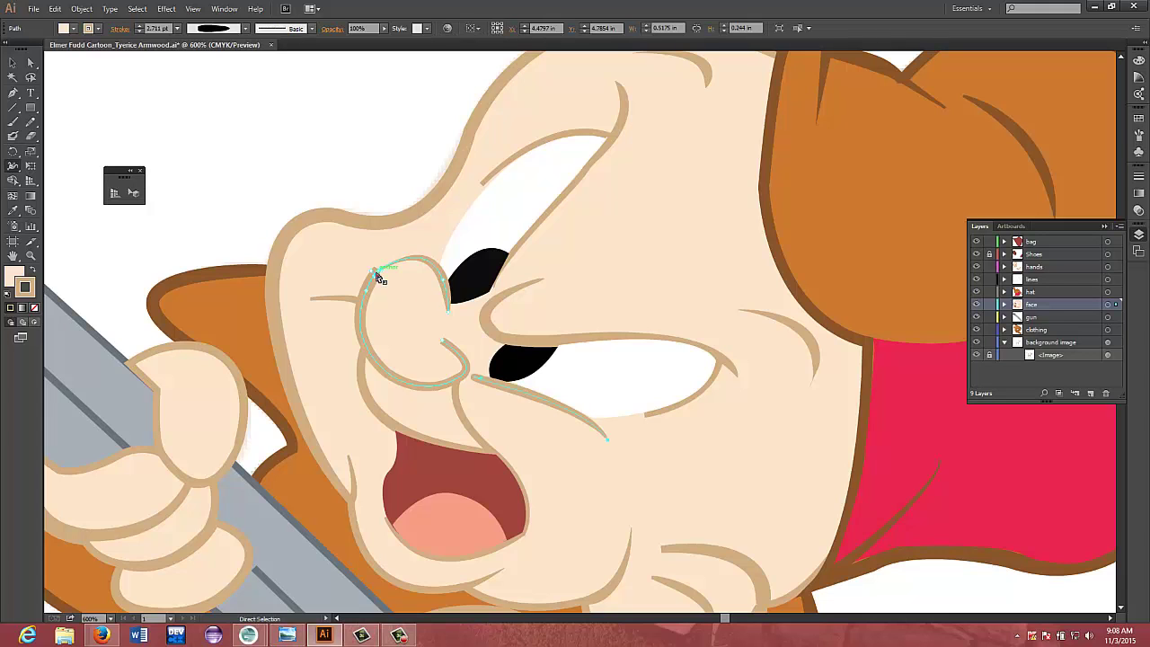
mouse_move(378, 274)
left_mouse_down()
mouse_move(386, 283)
mouse_move(378, 274)
mouse_move(393, 271)
left_mouse_up()
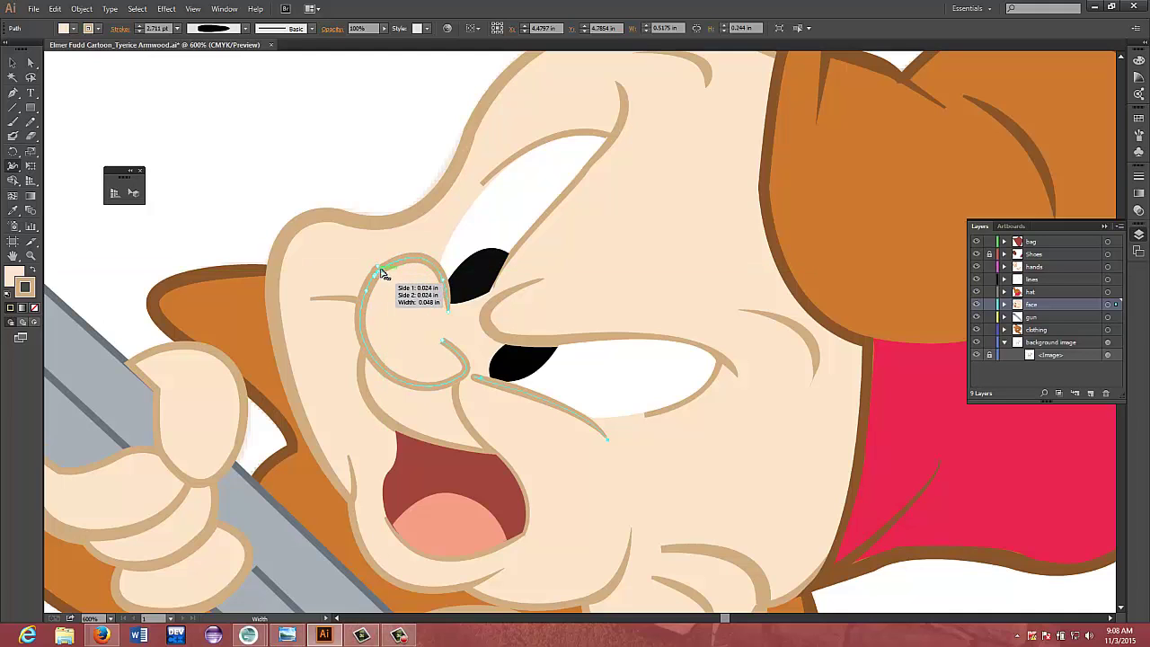
mouse_move(375, 281)
left_mouse_down()
mouse_move(387, 281)
mouse_move(380, 267)
mouse_move(385, 287)
left_mouse_up()
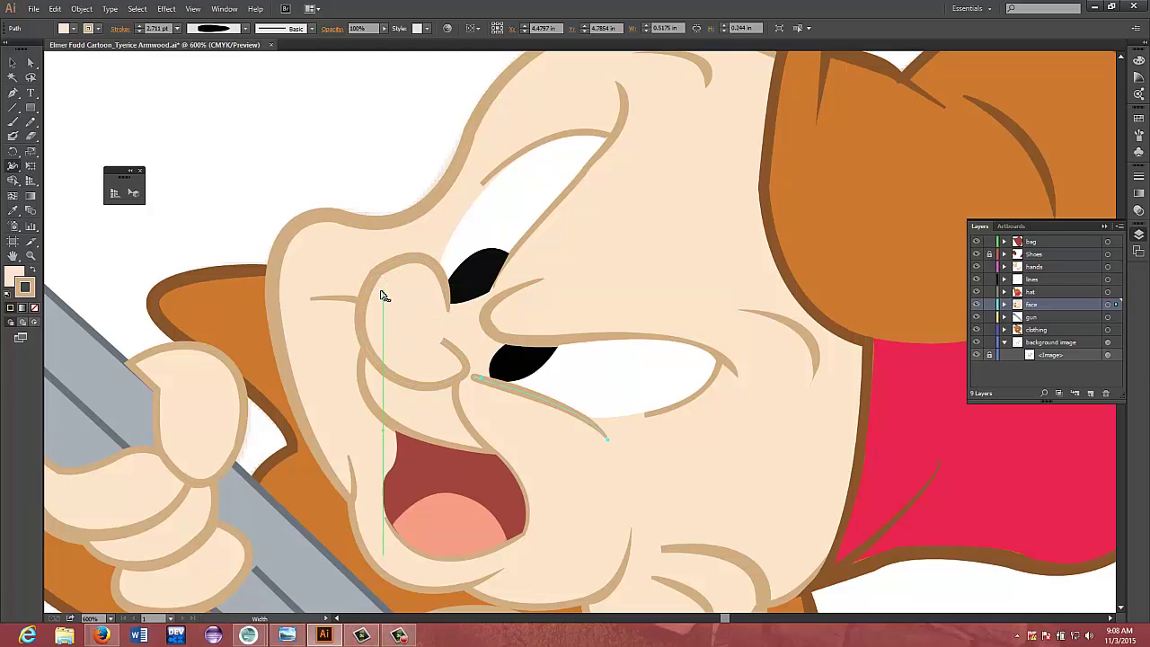
left_click(379, 290)
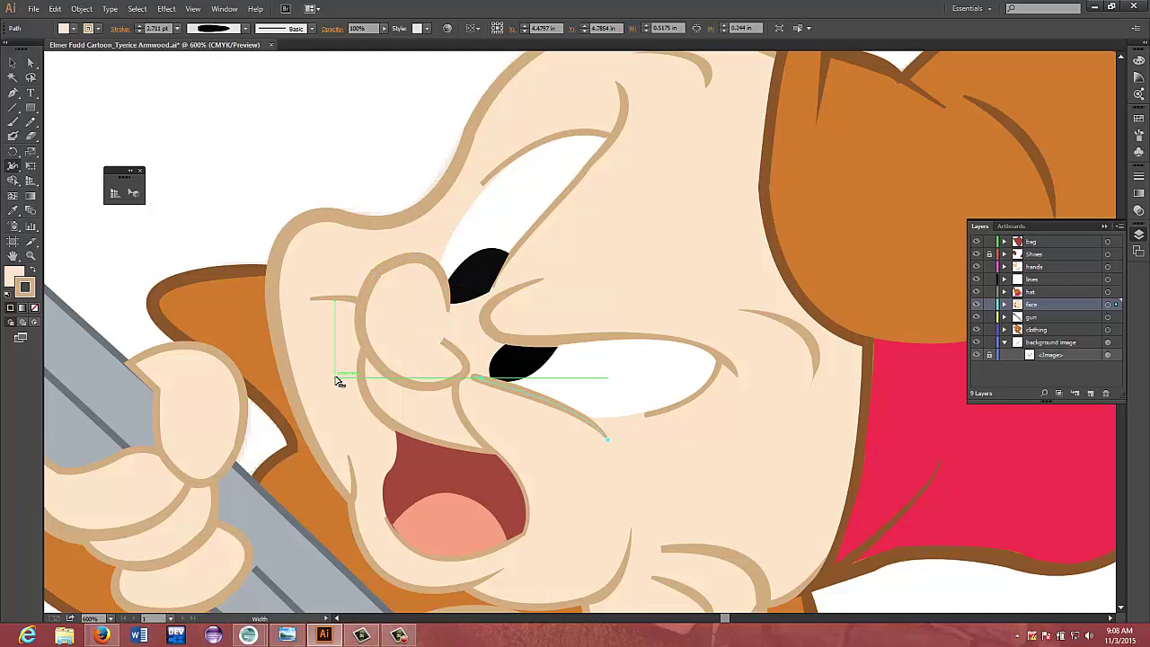
Adjust the anchor at the tongue's left corner to fit the tongue against the mouth outline with Direct Selection
scroll(339, 381, "down", 3)
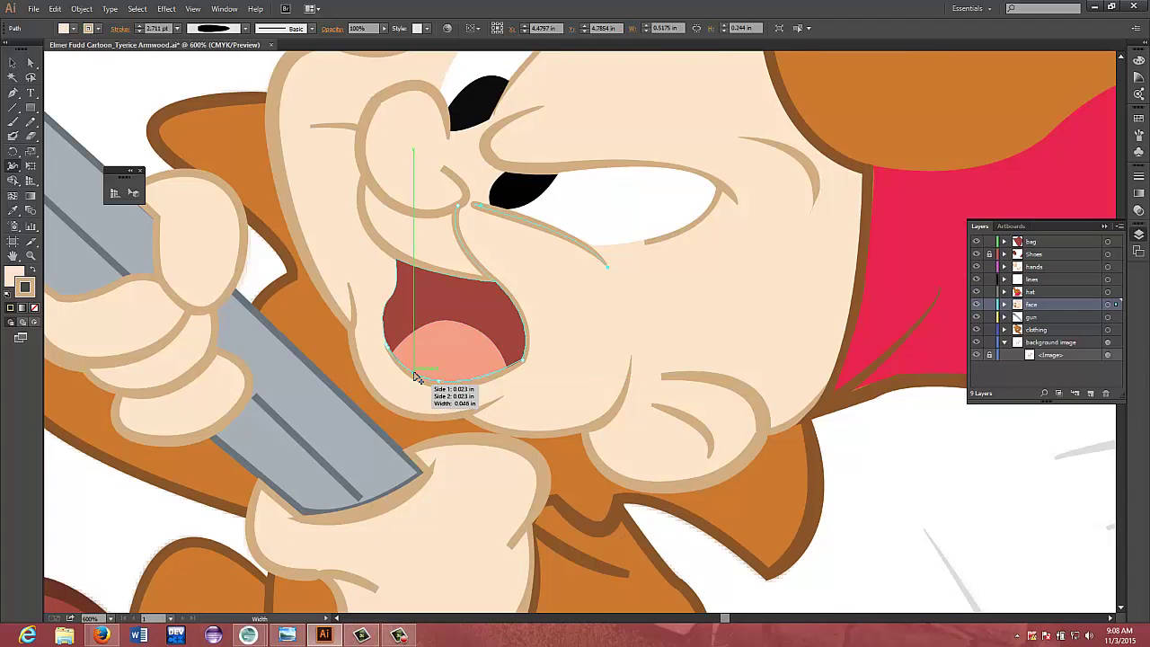
double_click(31, 63)
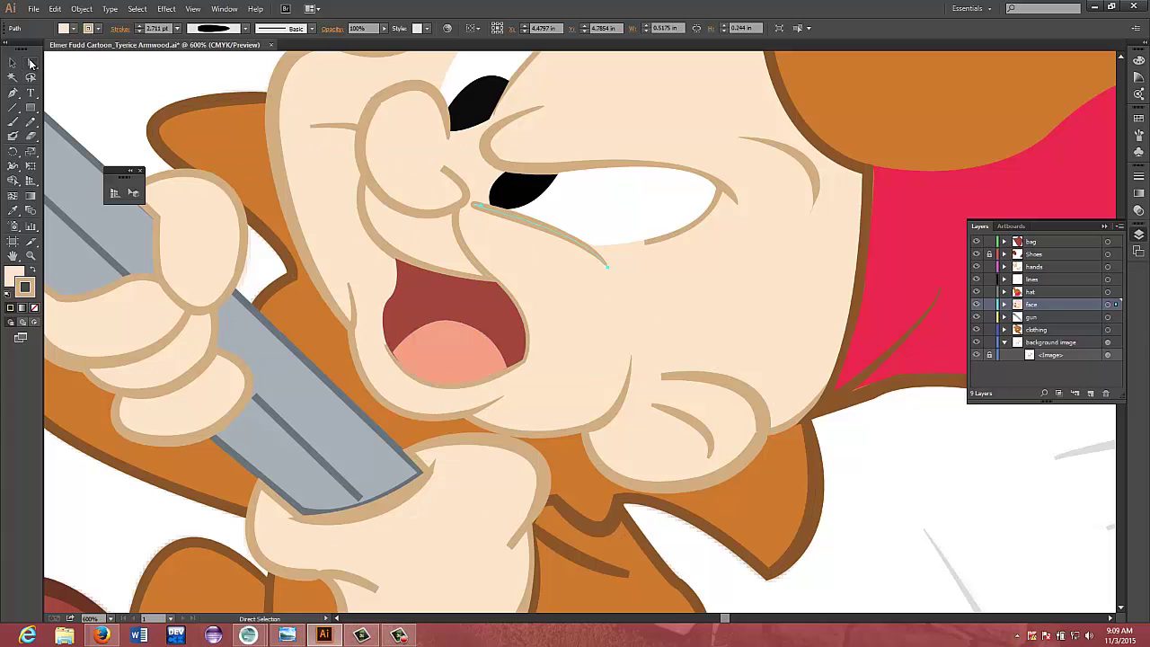
left_click(633, 407)
left_click_drag(400, 352, 395, 357)
left_click(392, 357)
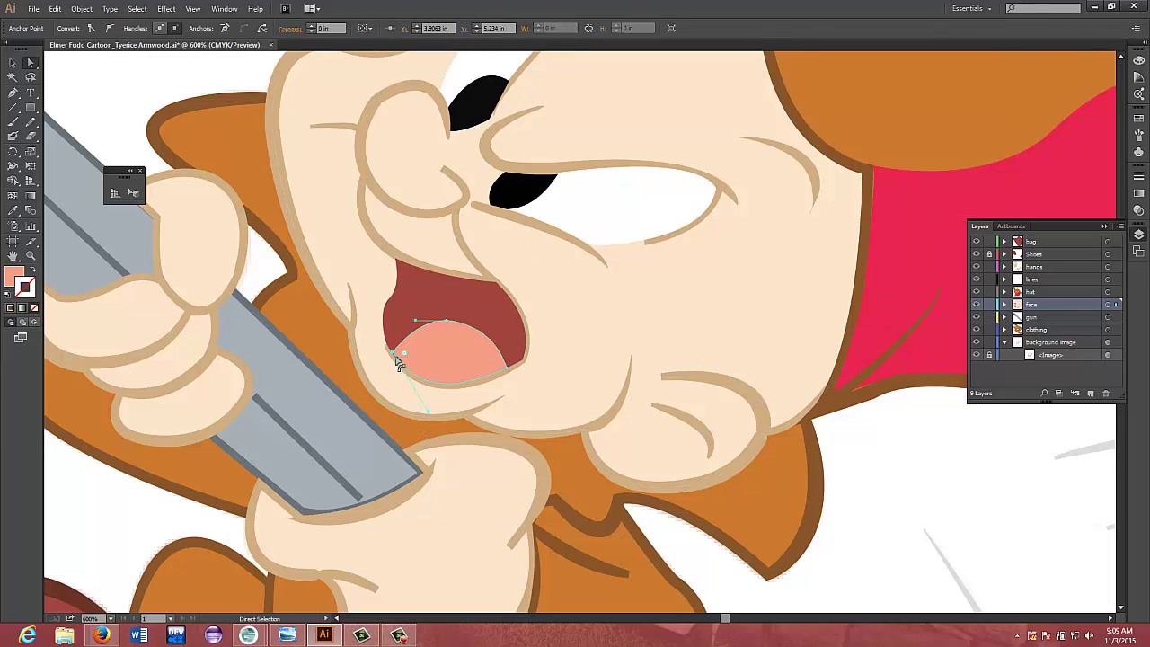
left_click_drag(394, 356, 392, 356)
left_click(391, 352)
left_click_drag(392, 357, 394, 356)
Give the tongue shape a stroke in its own fill colour, f79c85
left_click(409, 415)
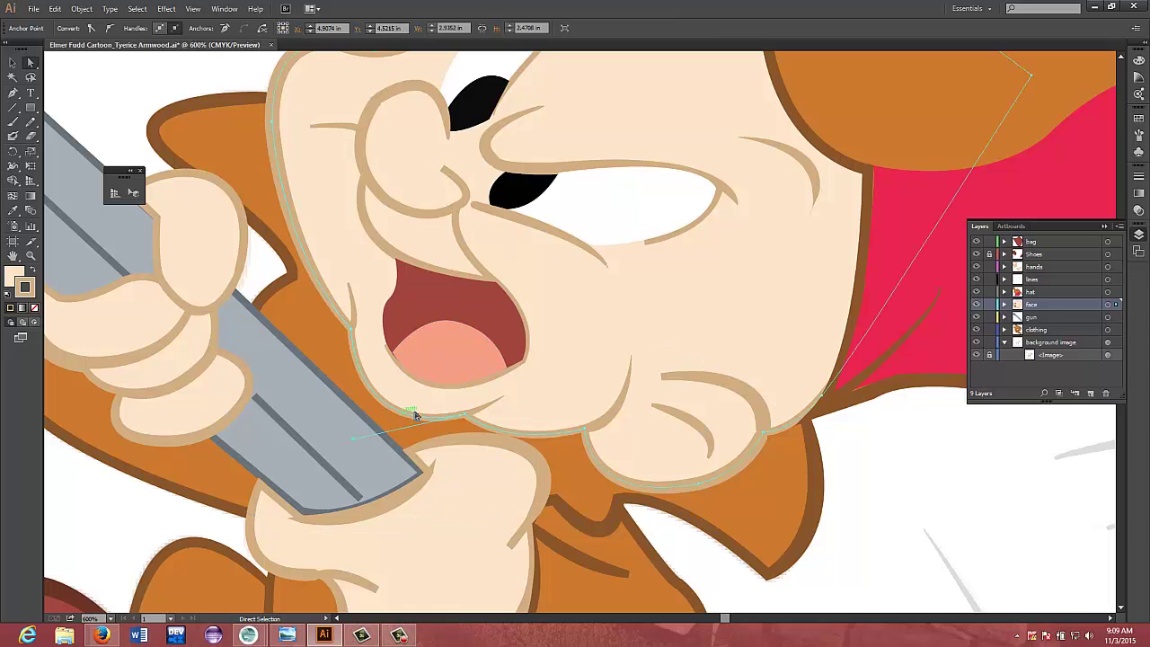
left_click(455, 379)
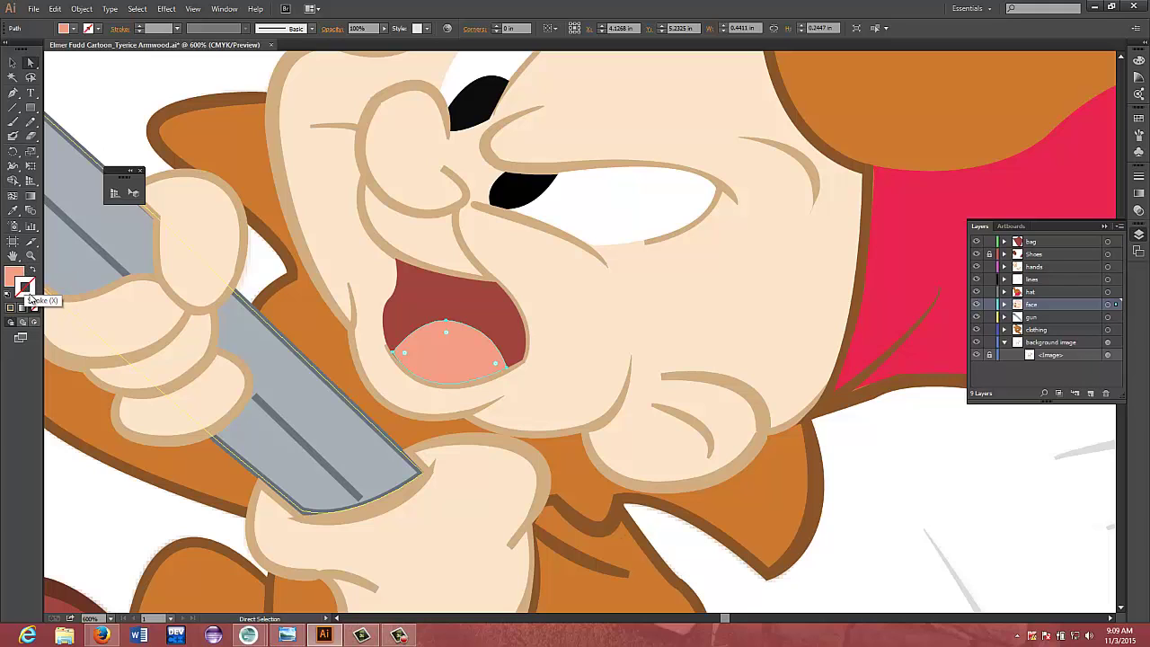
left_click(13, 211)
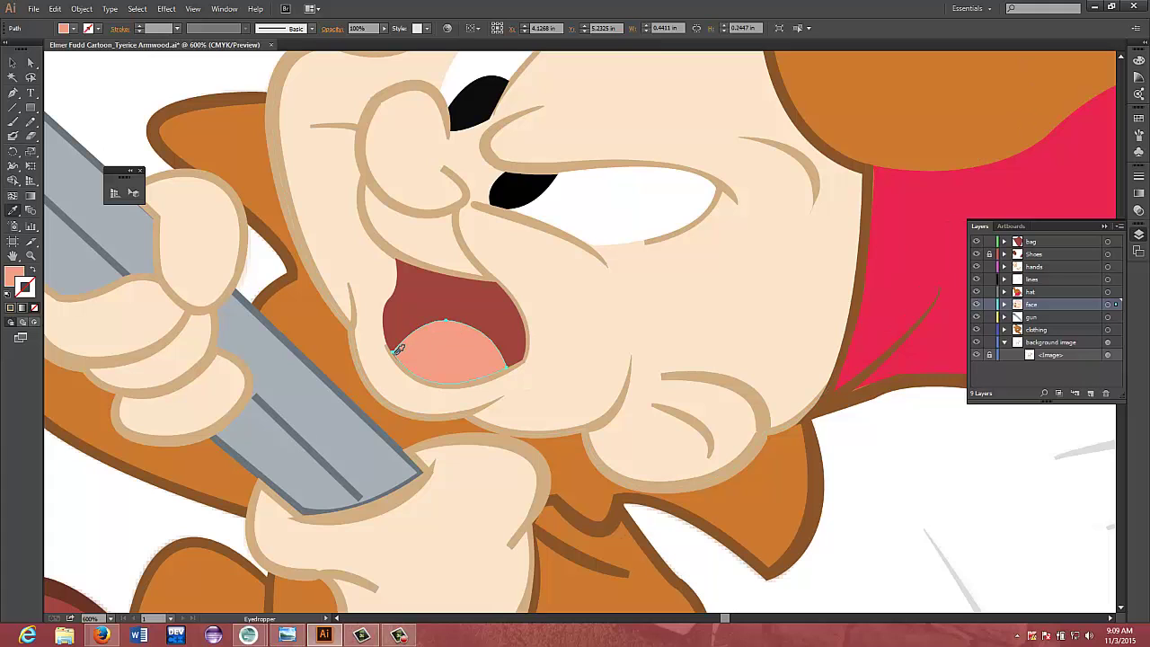
double_click(14, 276)
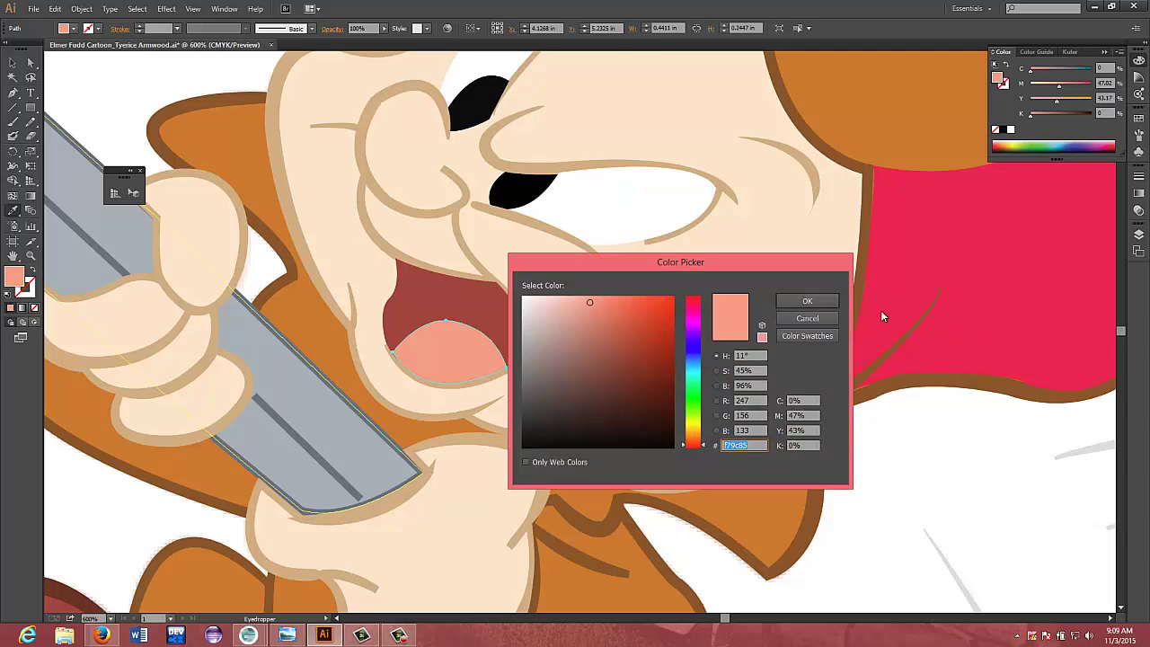
left_click(807, 318)
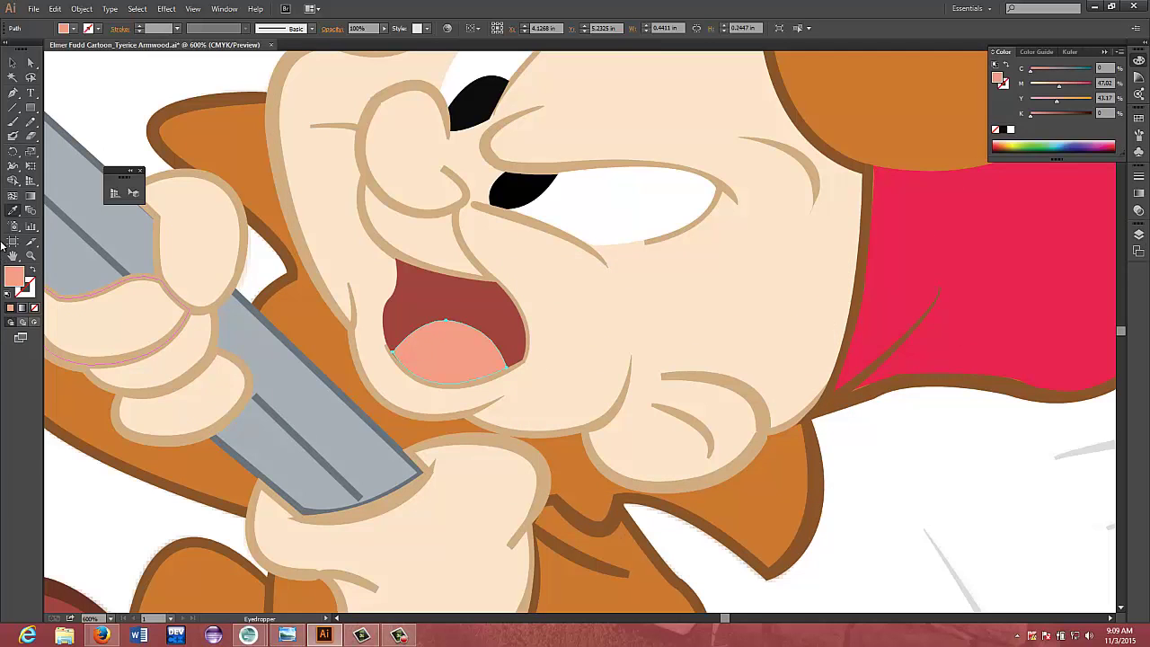
left_click(31, 63)
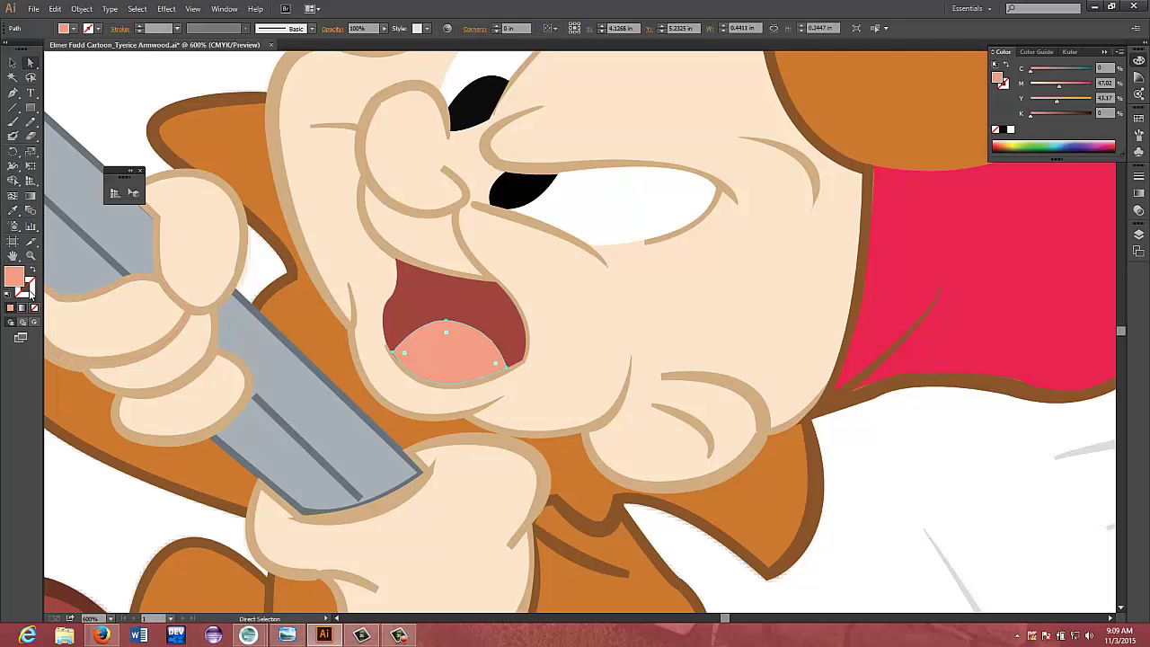
double_click(29, 290)
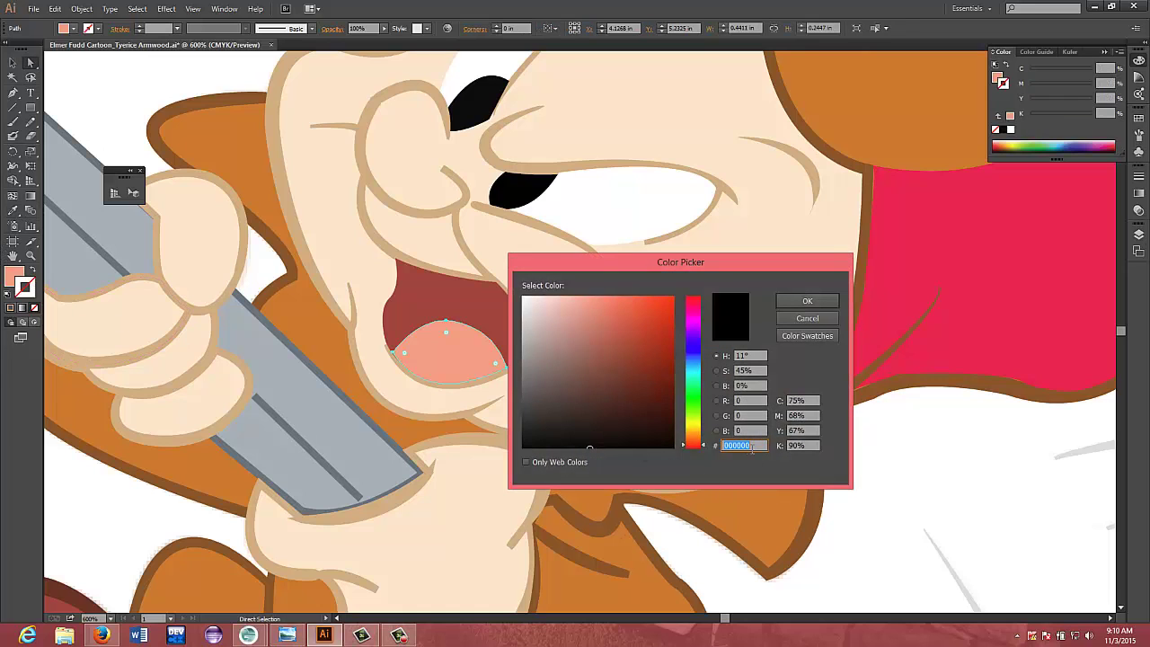
left_click(807, 302)
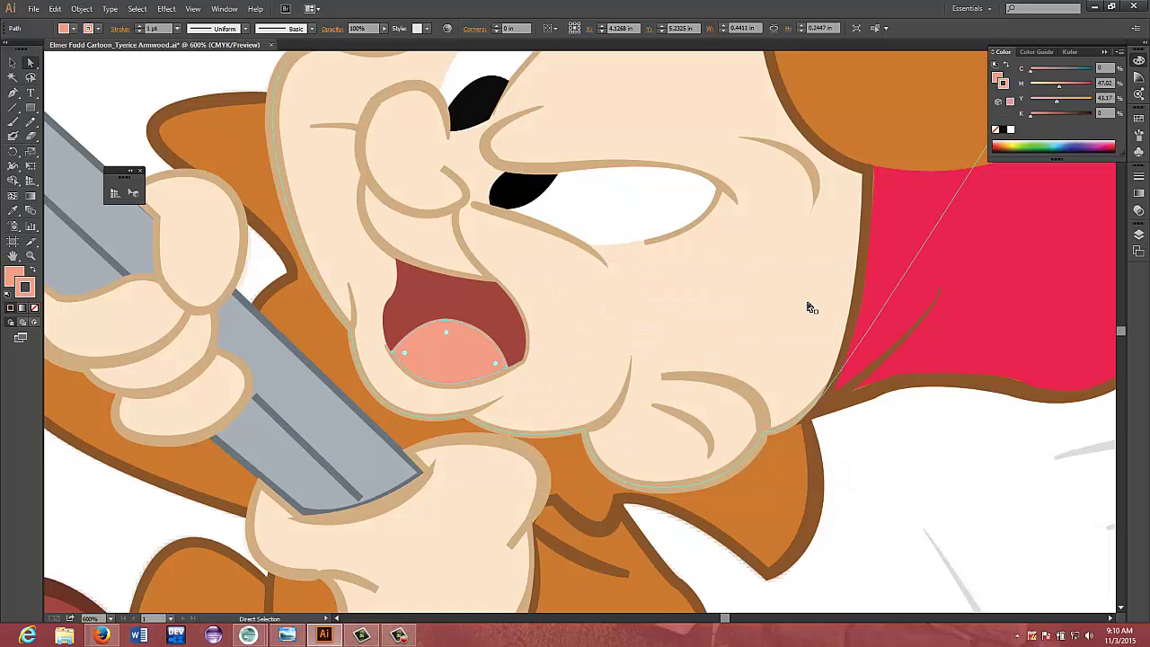
left_click(406, 399)
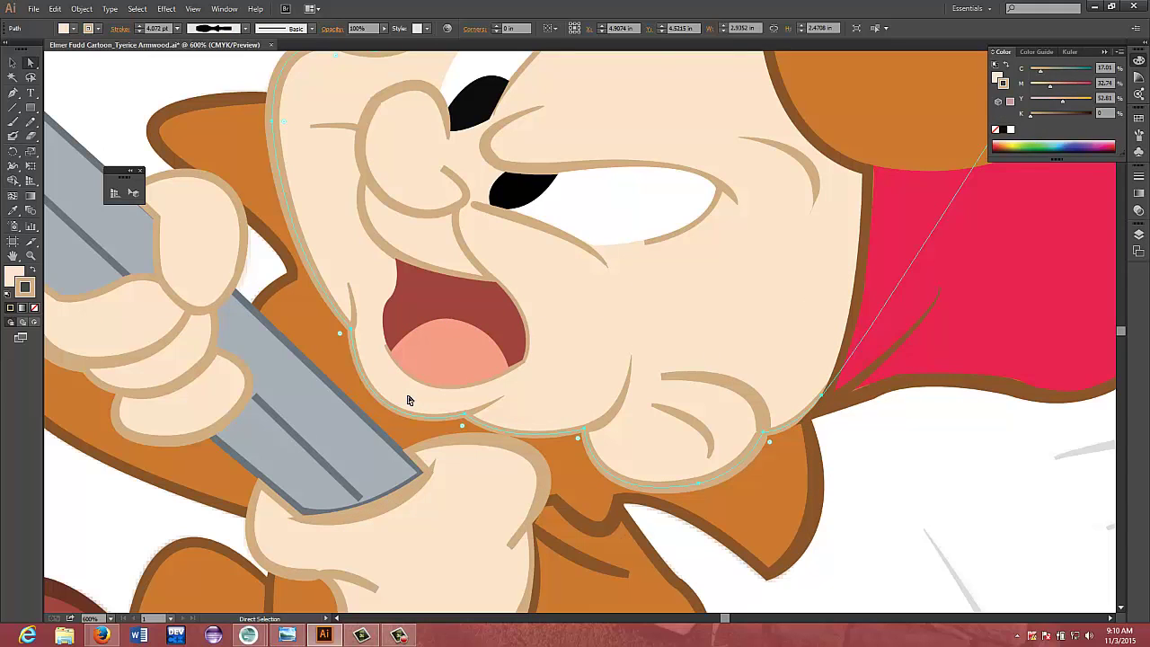
left_click_drag(193, 275, 363, 282)
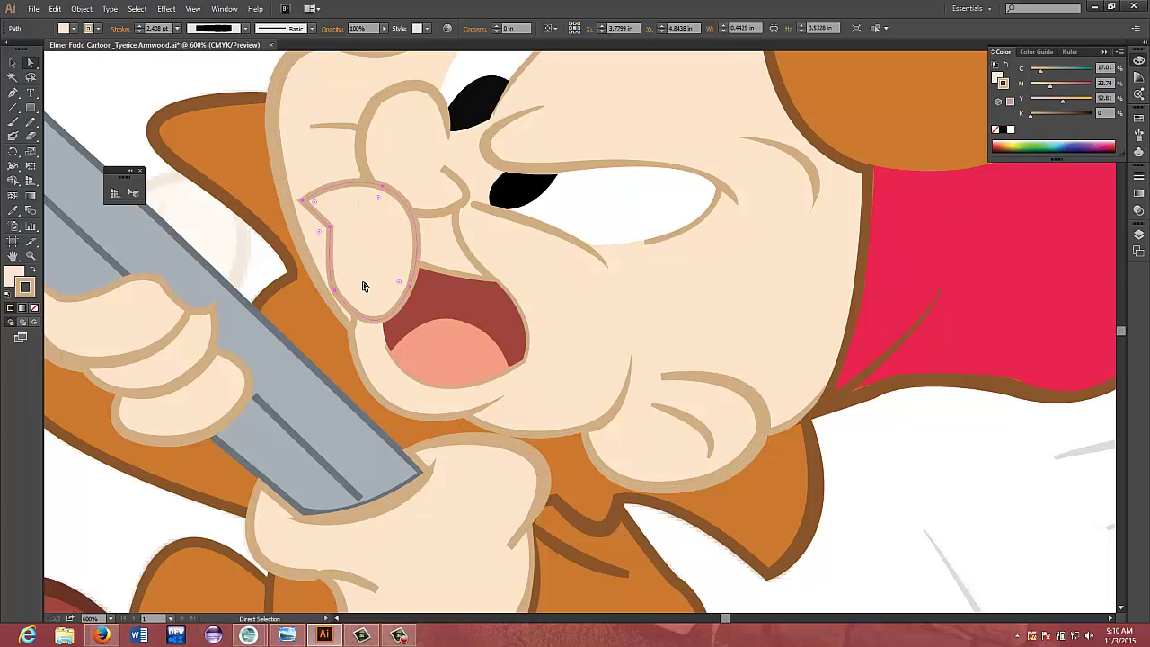
key("v")
key("ctrl+z")
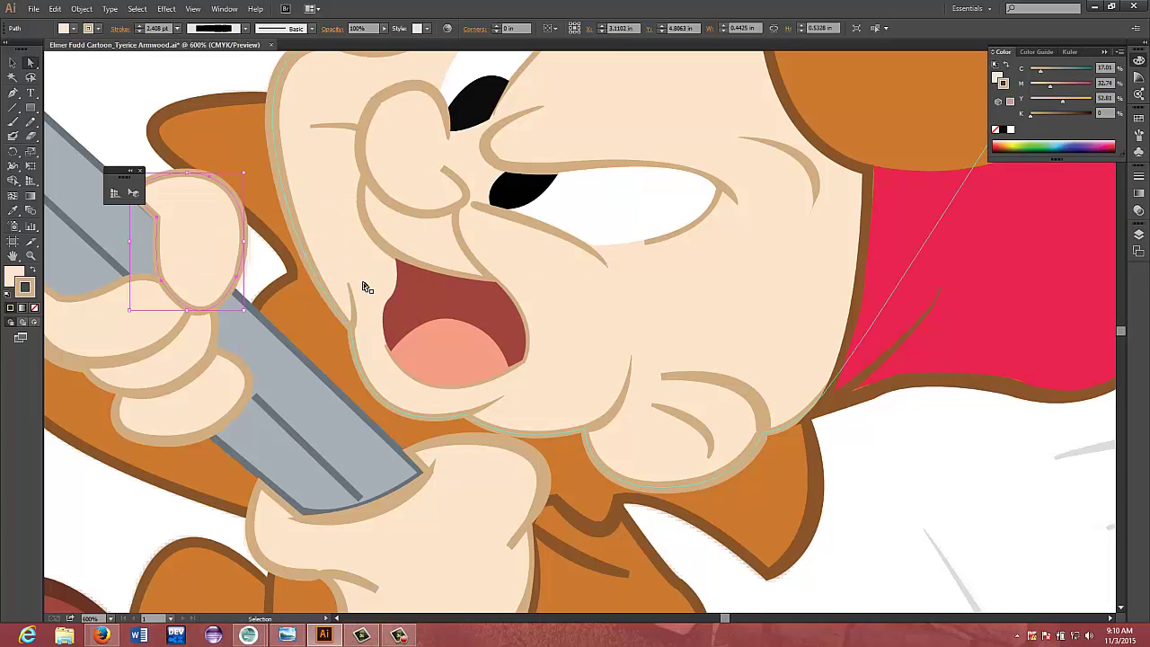
key("a")
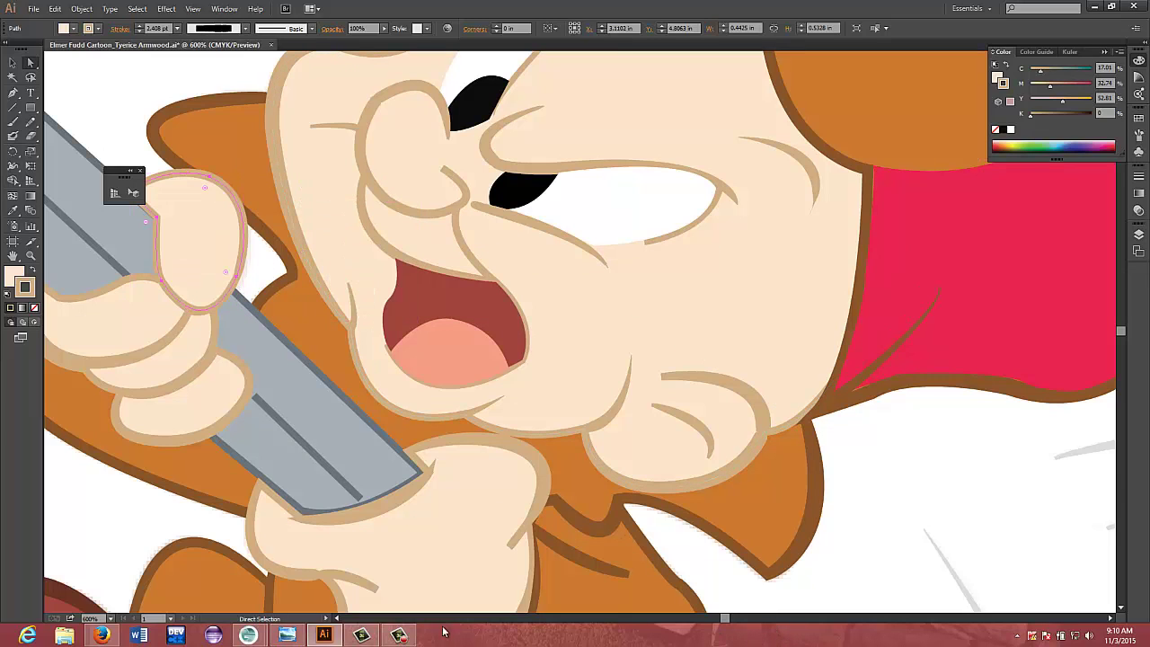
Examine the whole character and the untraced grass area beneath it at 200% zoom
left_click(338, 619)
left_click_drag(338, 619, 338, 619)
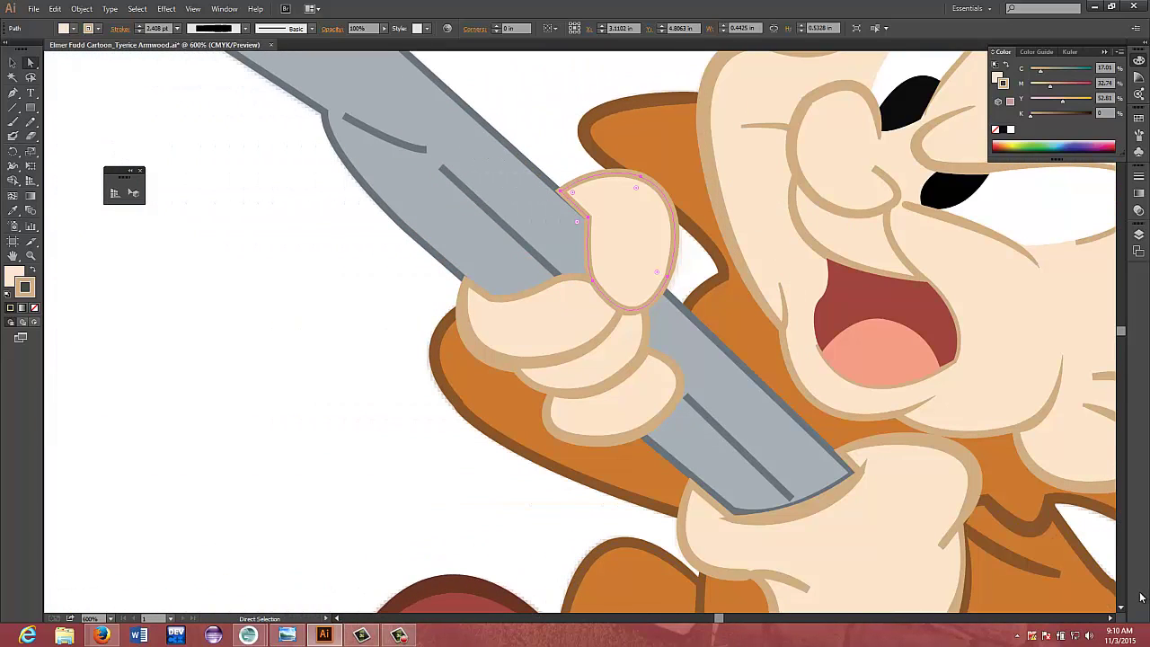
key("ctrl+minus")
key("ctrl+minus")
key("ctrl+minus")
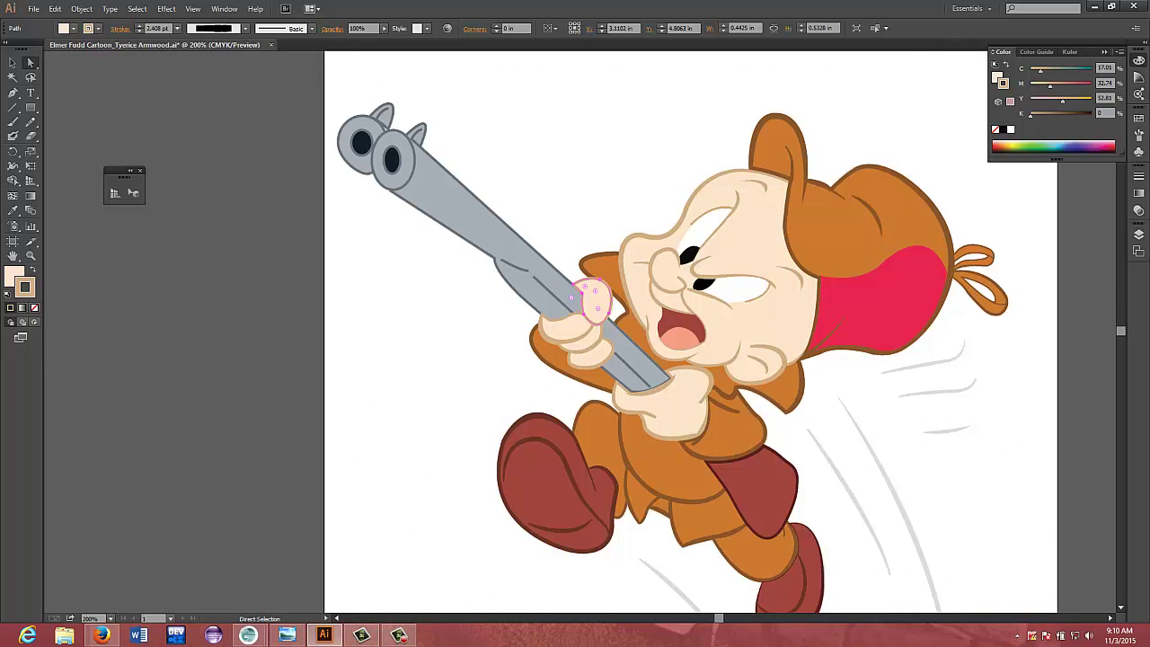
scroll(660, 392, "down", 5)
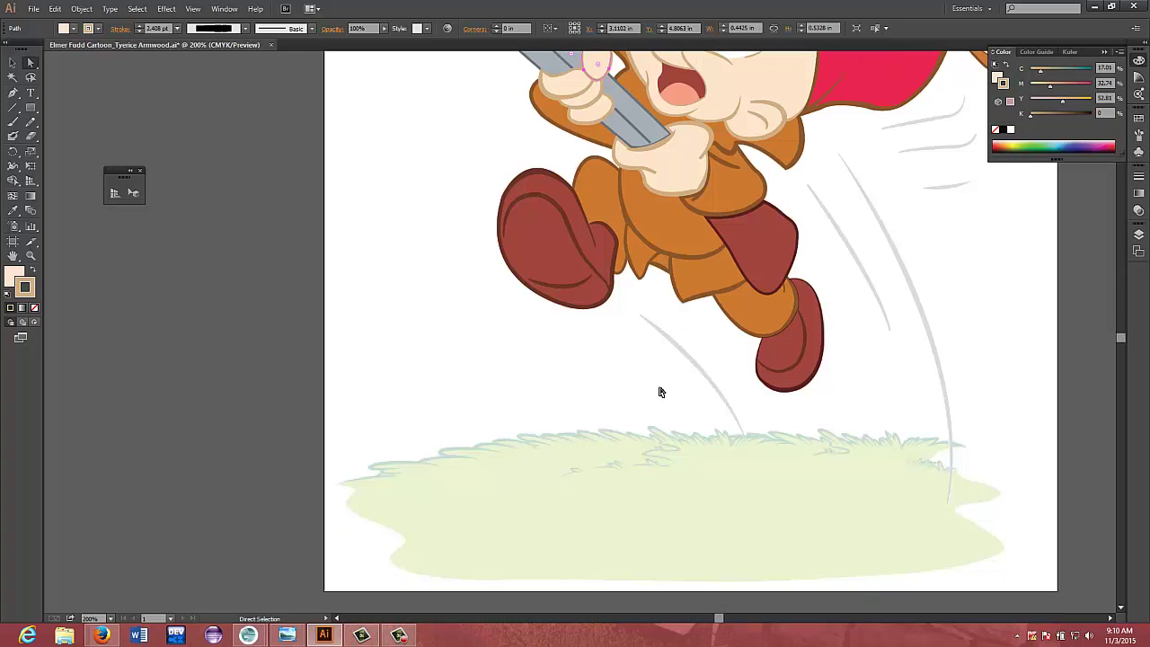
left_click(1109, 618)
left_click(1109, 618)
scroll(698, 473, "down", 1)
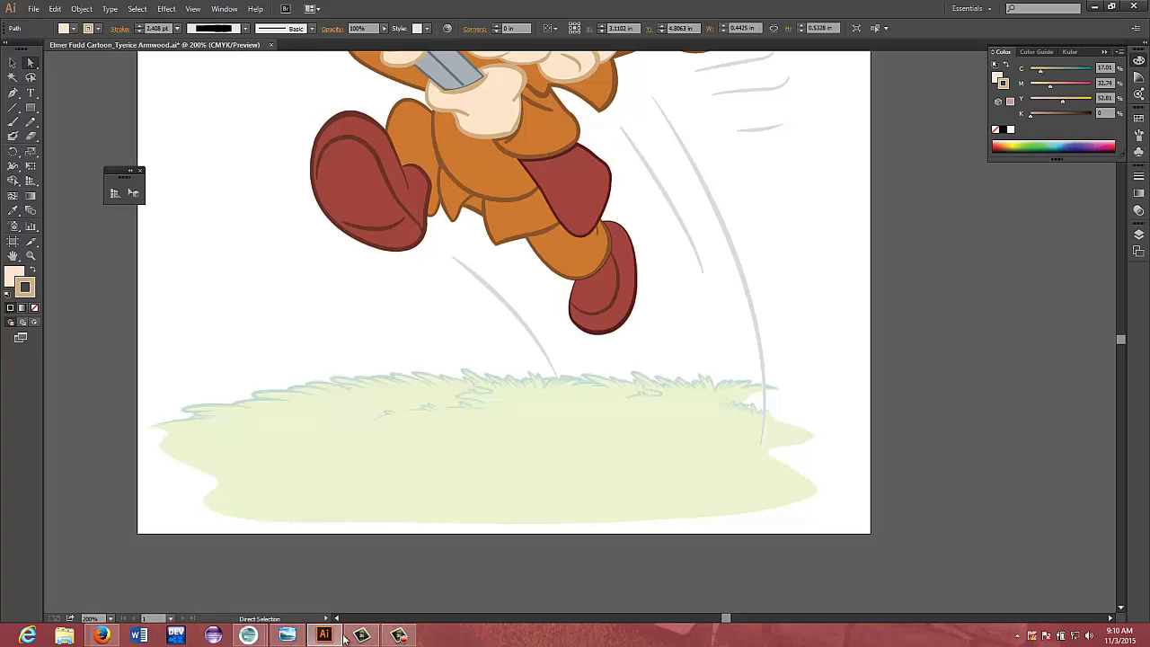
Switch to the Elmer Fudd.png reference in Windows Photo Viewer, look over its file commands, and close the viewer
left_click(287, 635)
left_click(290, 635)
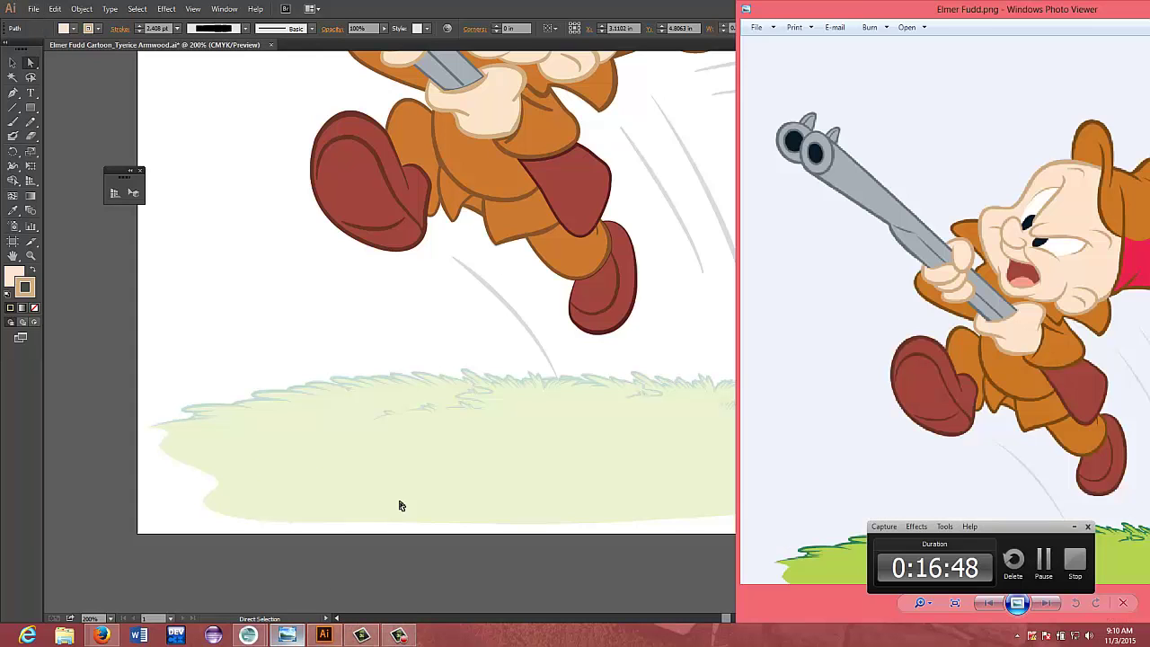
left_click(760, 29)
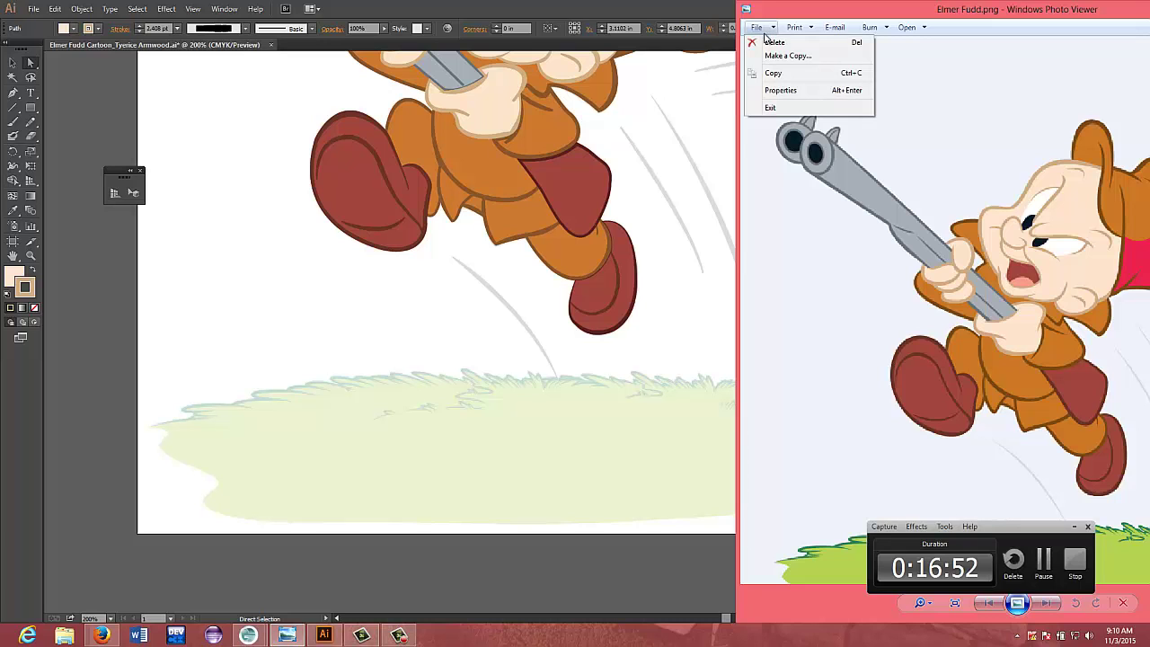
left_click_drag(877, 15, 735, 18)
left_click(1123, 14)
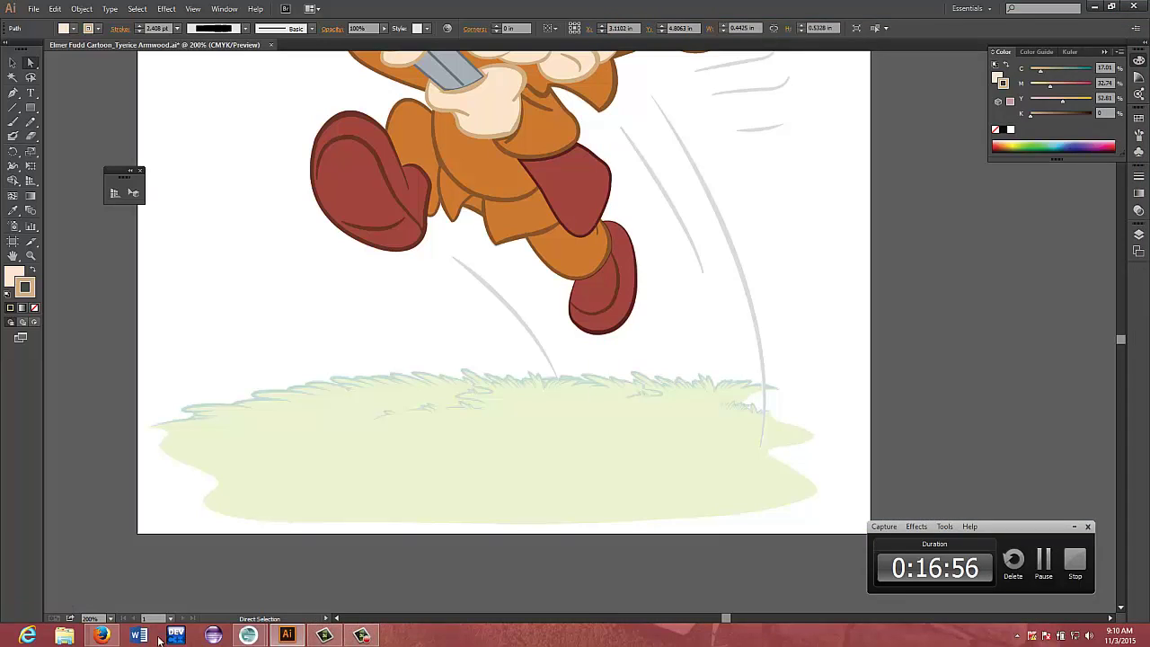
key("alt+Tab")
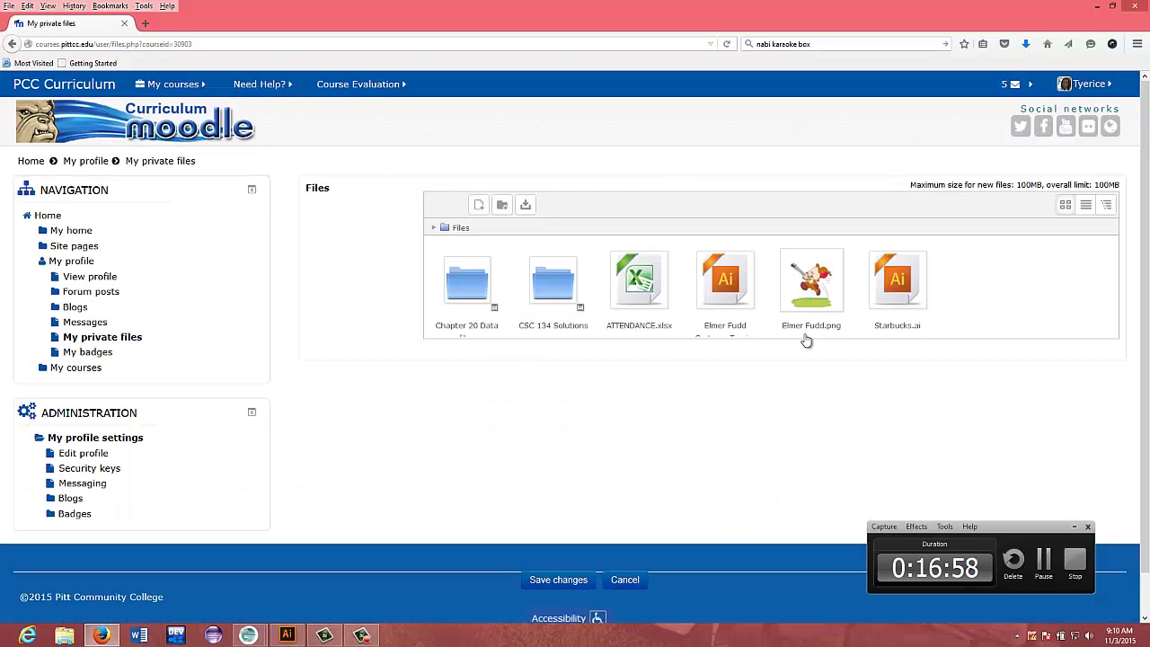
left_click(810, 286)
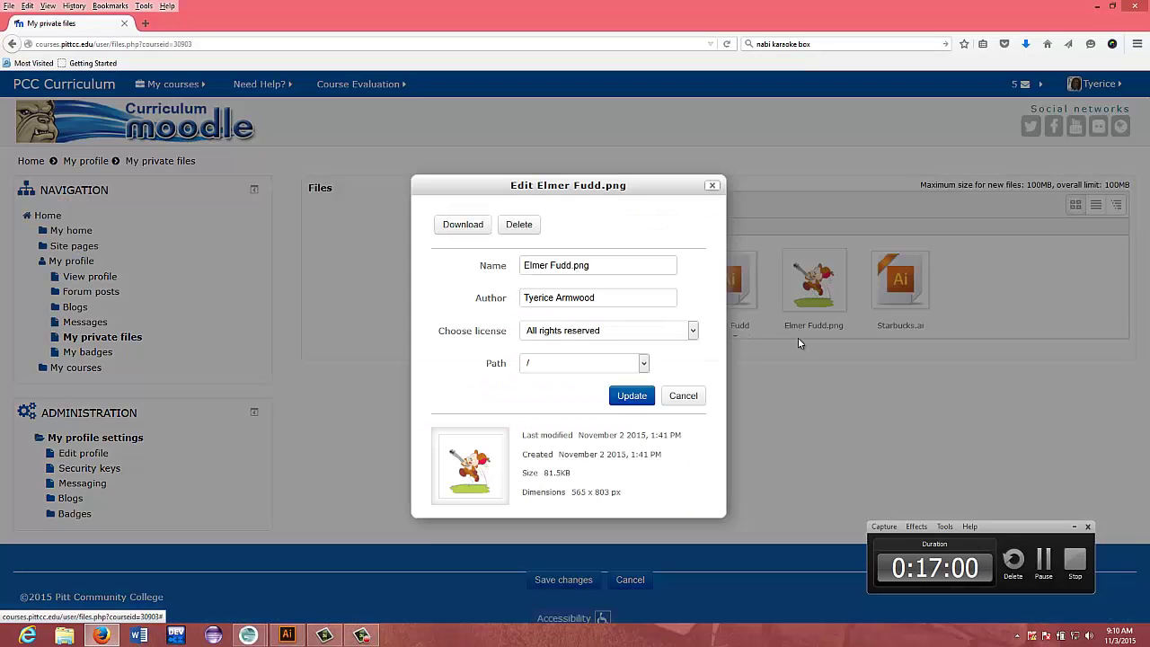
left_click(463, 225)
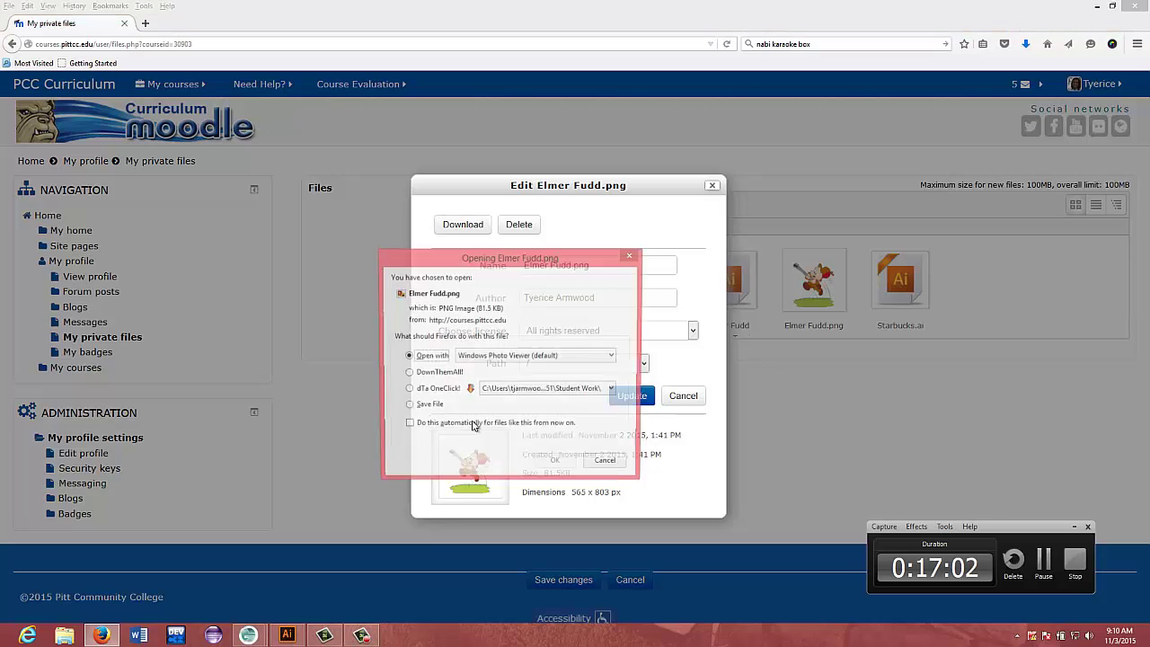
left_click(407, 406)
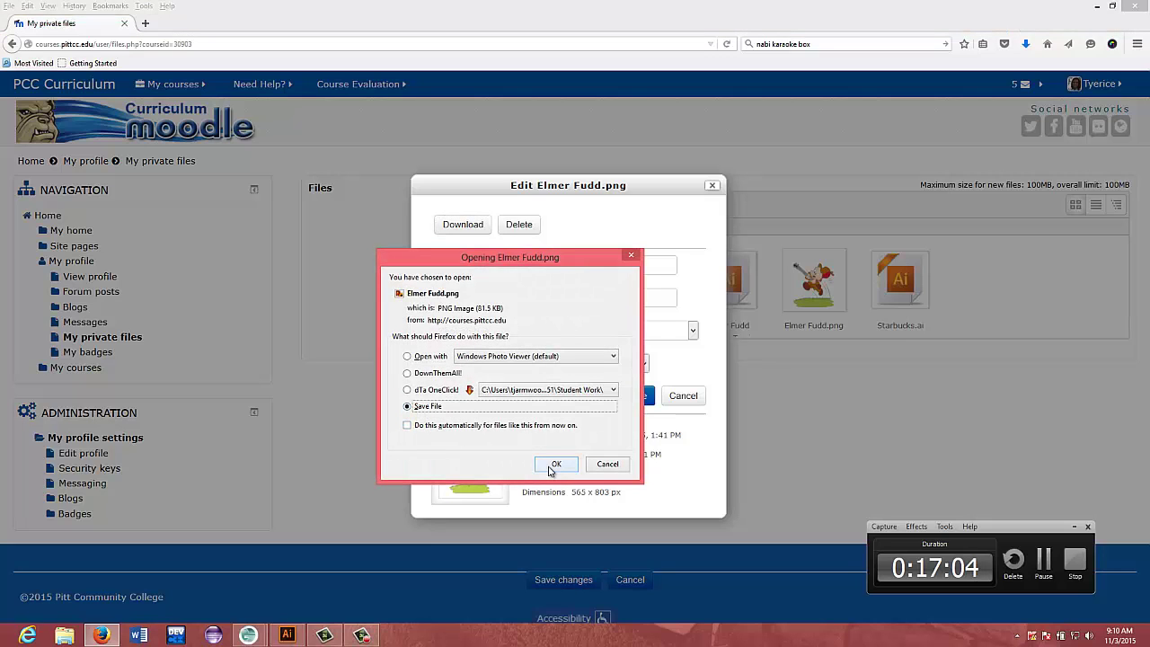
left_click(555, 463)
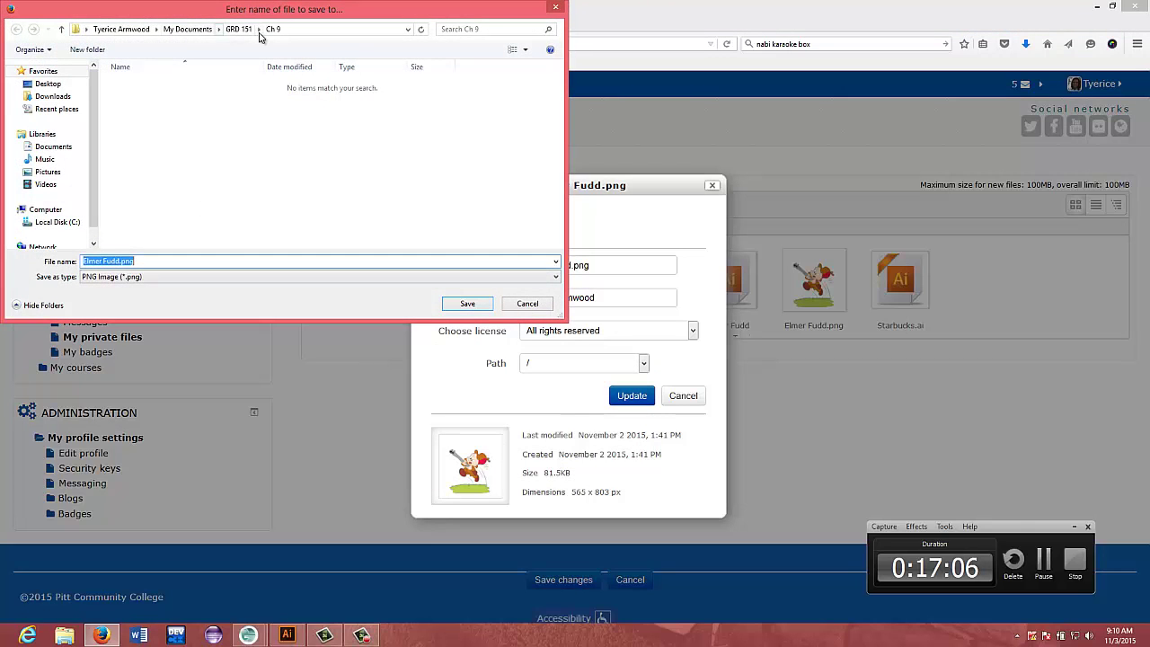
left_click(240, 30)
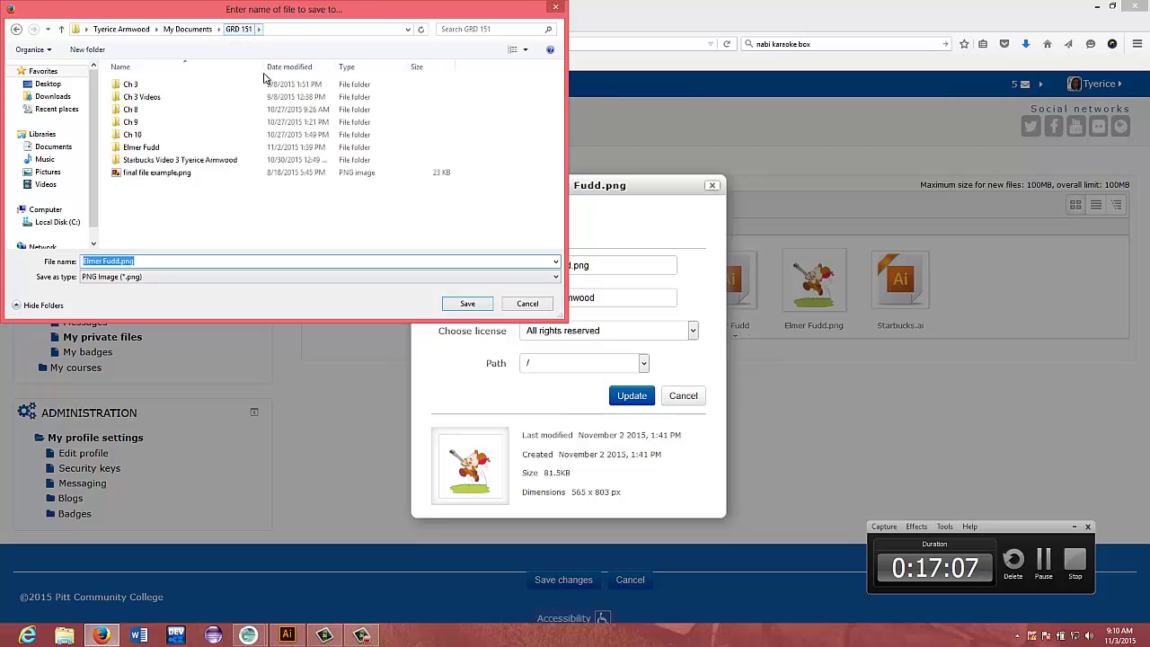
double_click(139, 148)
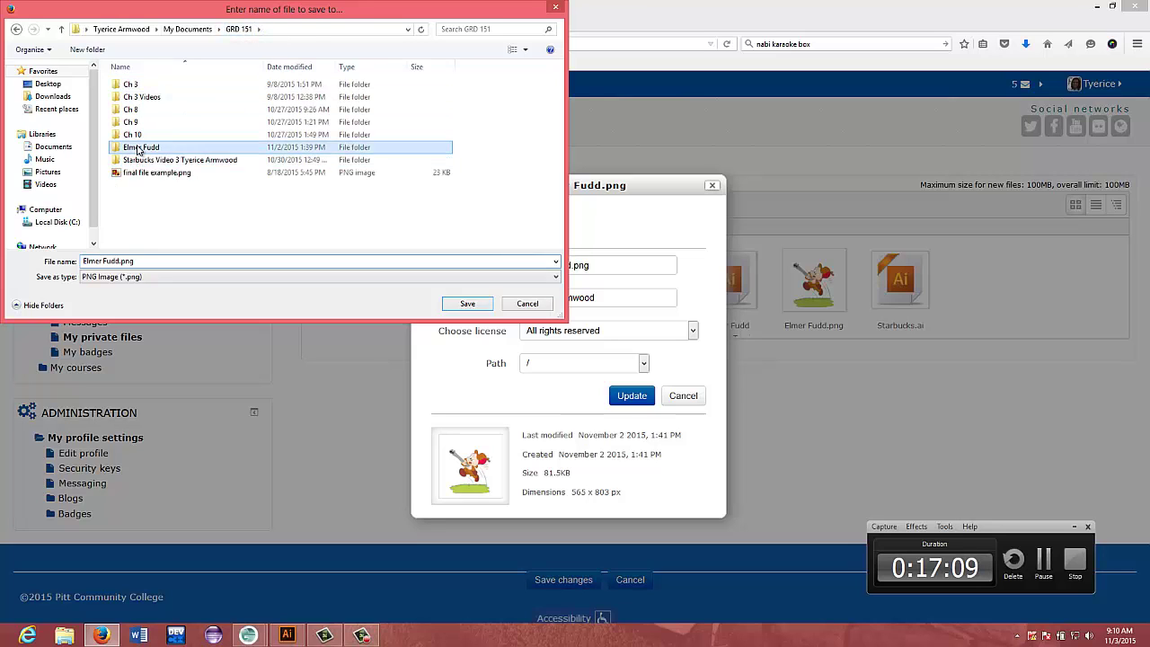
left_click(469, 304)
left_click(651, 320)
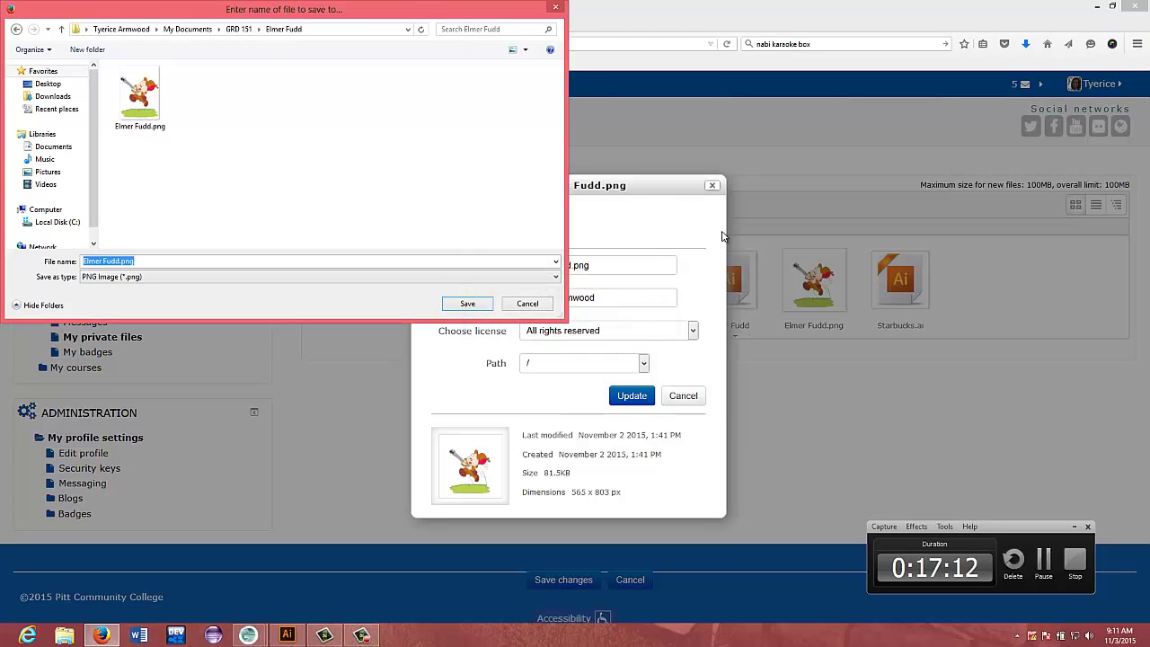
left_click(554, 8)
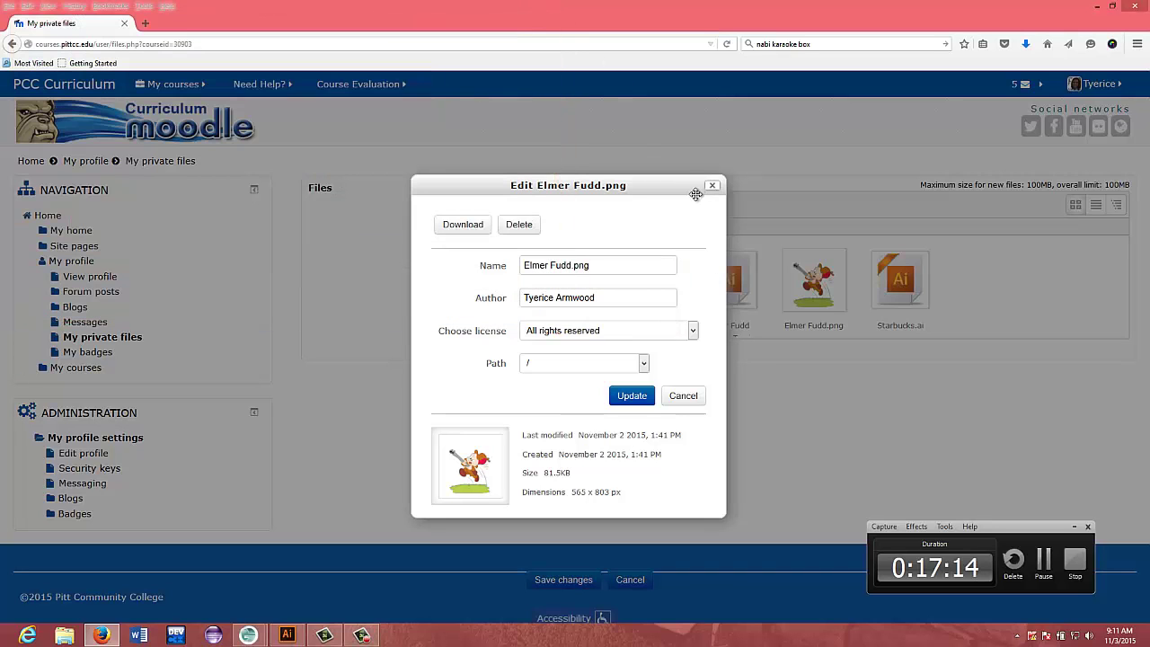
left_click(711, 185)
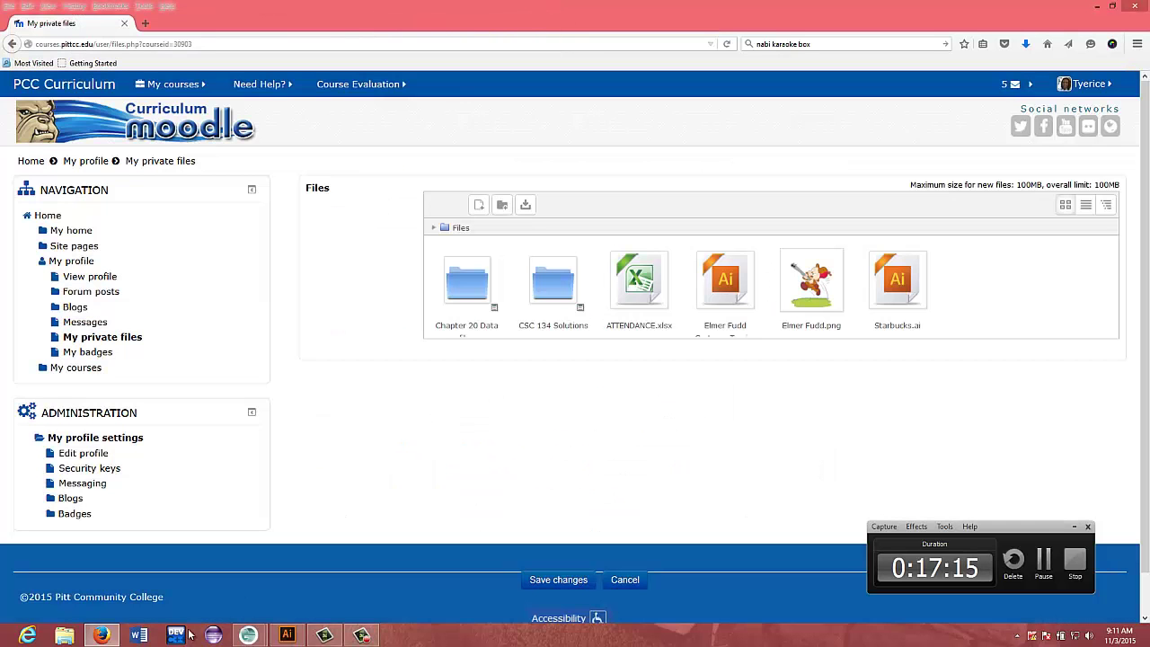
Switch to Illustrator and create a new Letter-size document, 8.5 x 11 in, with one artboard
left_click(287, 635)
left_click(34, 10)
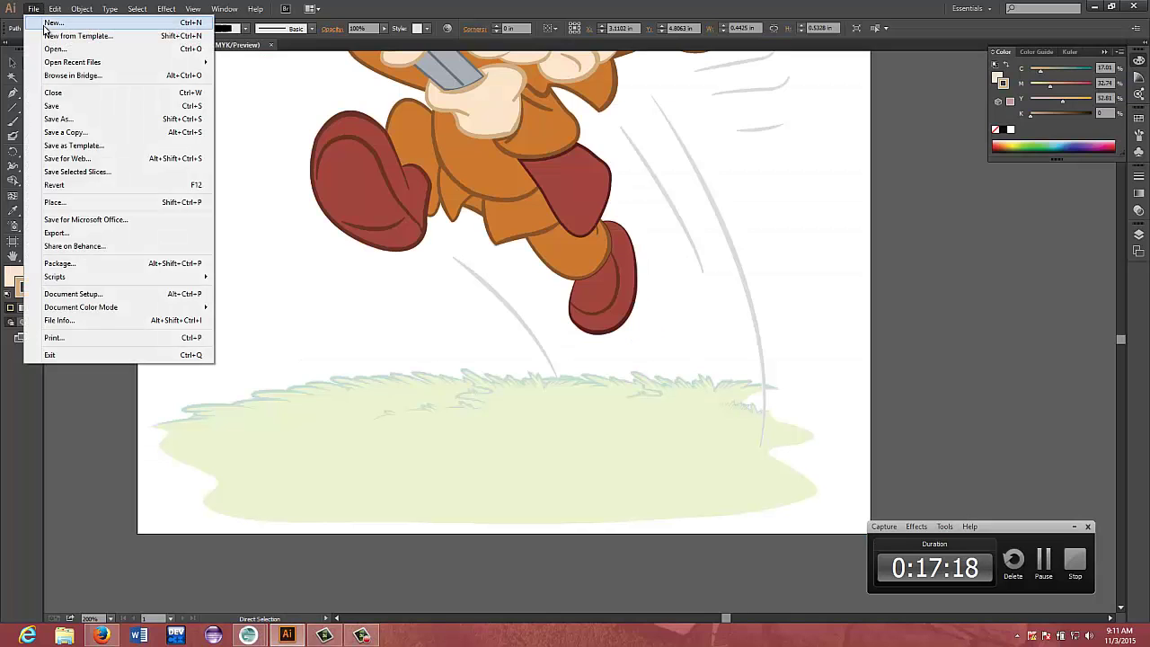
left_click(40, 19)
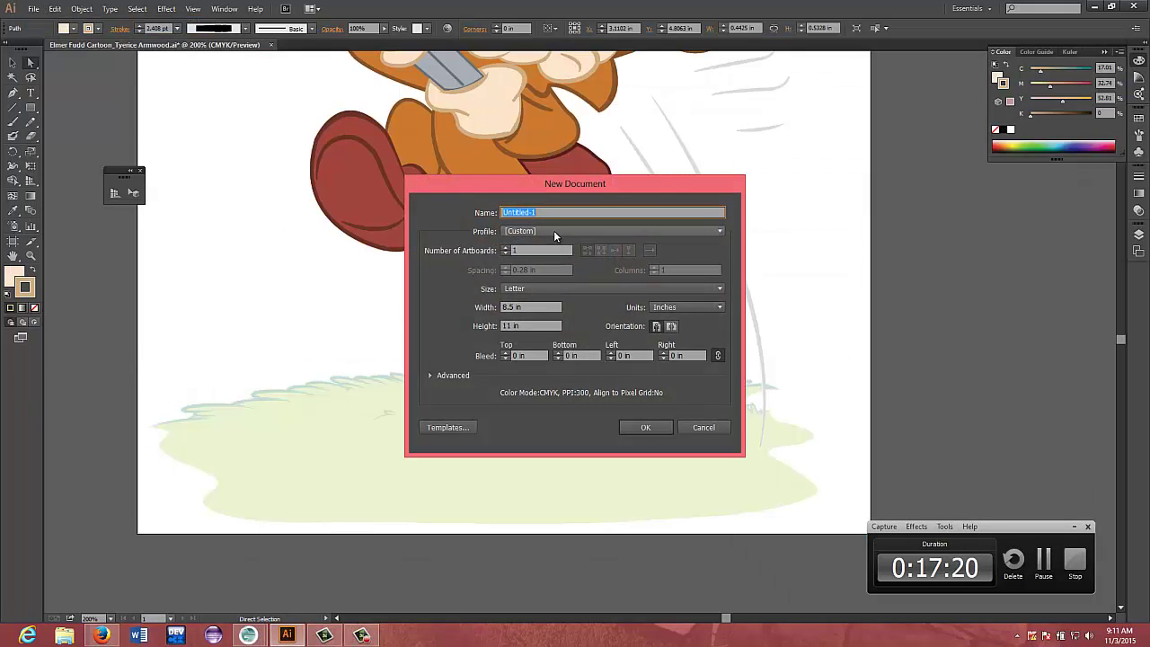
left_click(644, 428)
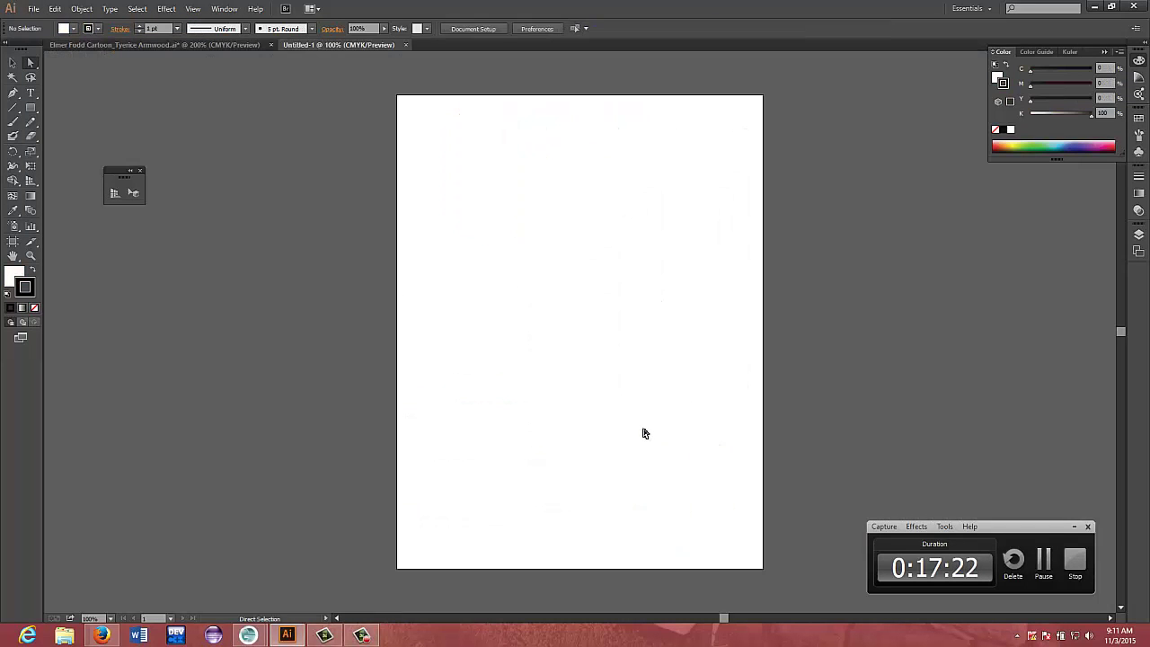
Place Elmer Fudd.png from the GRD 151 Elmer Fudd folder and move it so the character and grass fit on the artboard
left_click(33, 9)
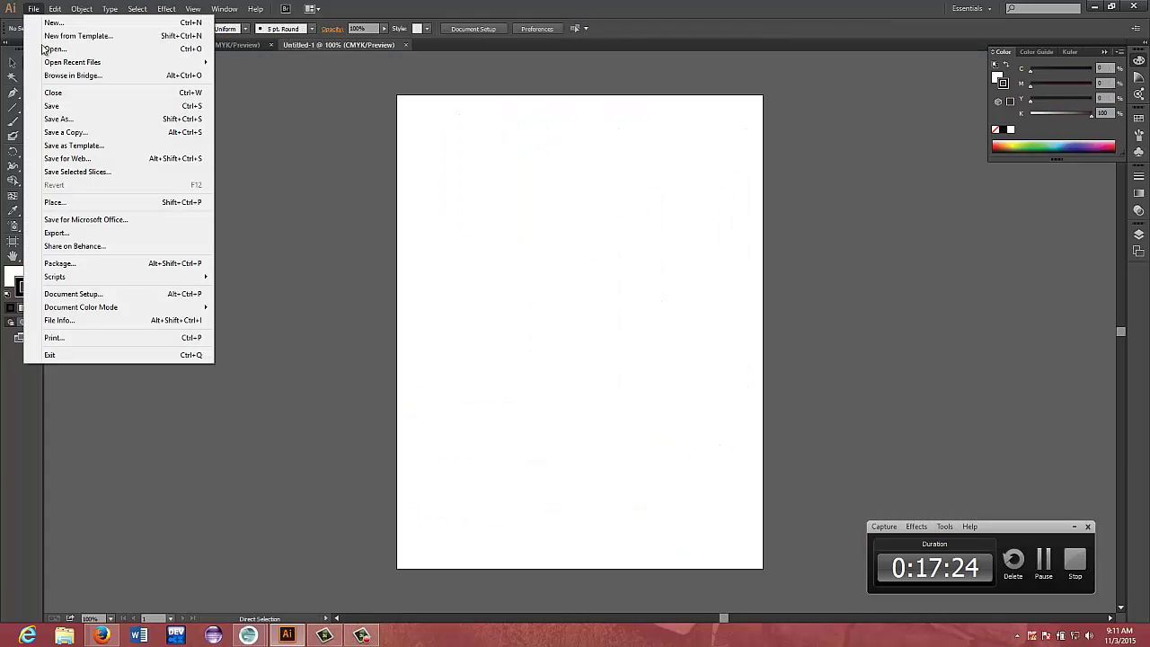
left_click(54, 202)
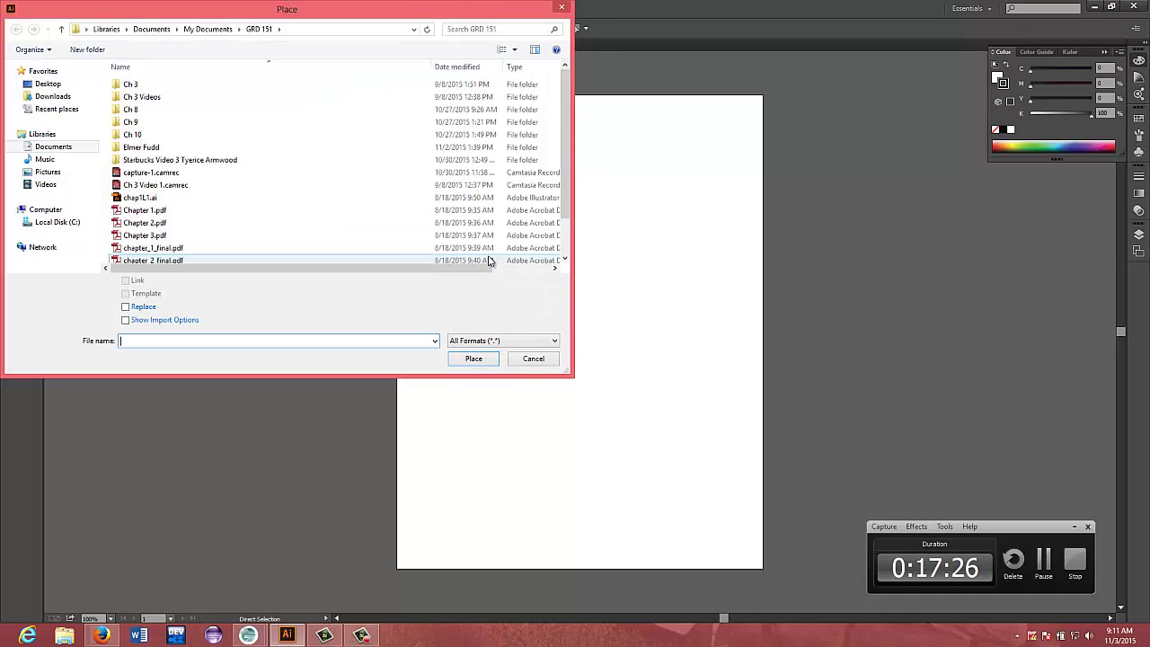
double_click(162, 146)
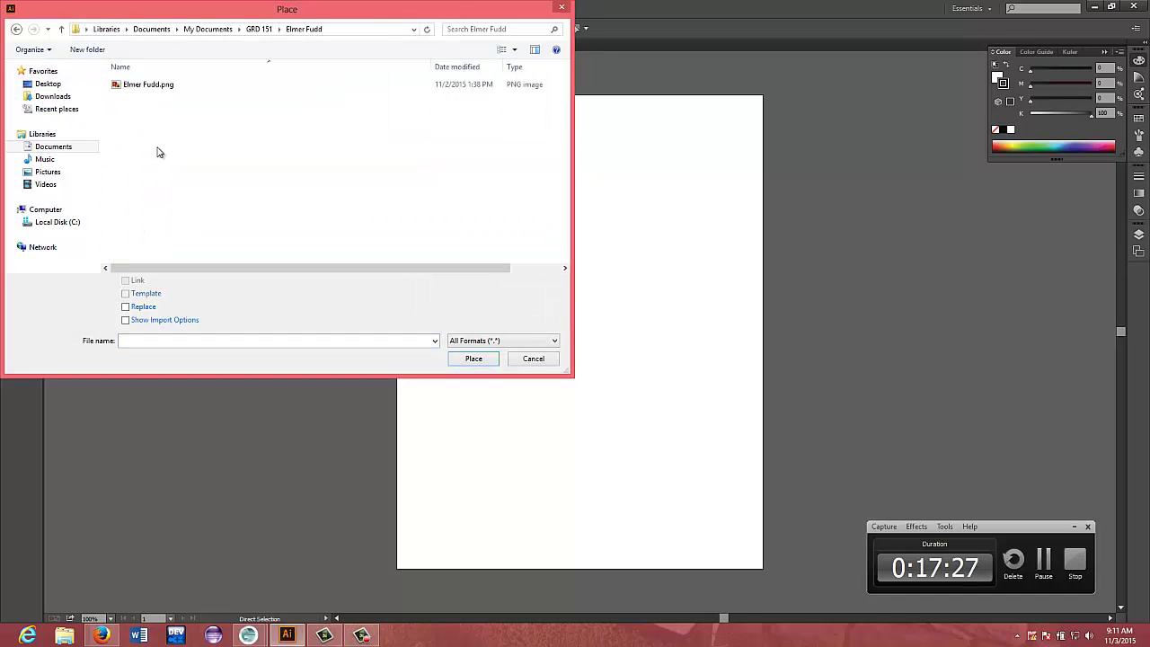
left_click(156, 85)
double_click(157, 84)
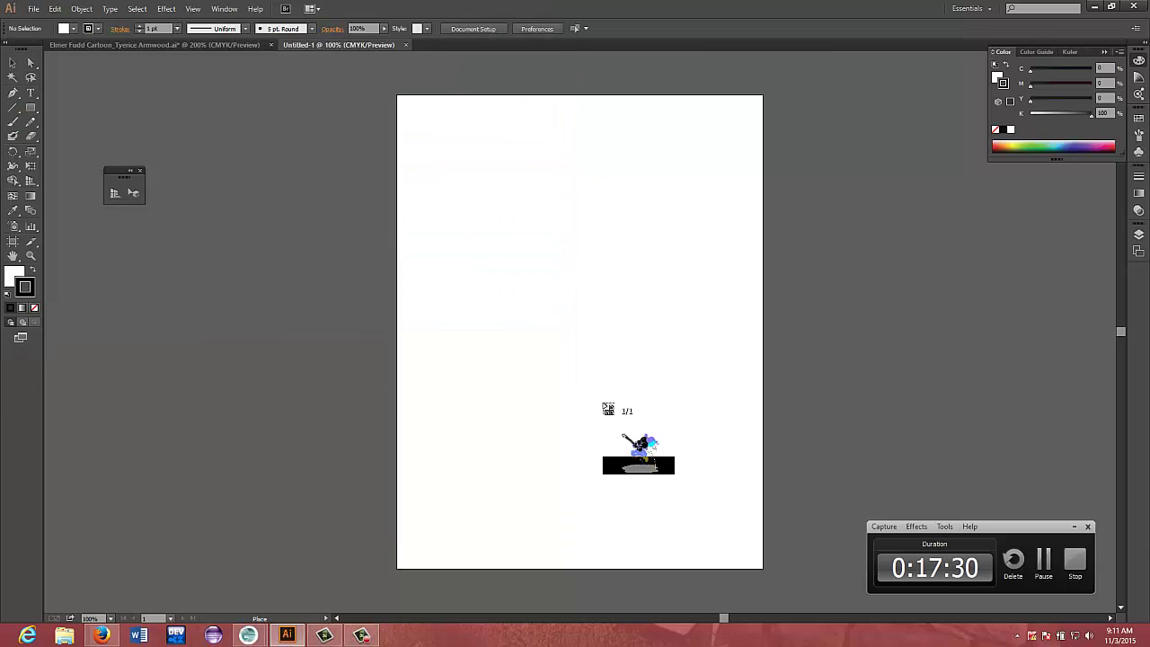
left_click(445, 194)
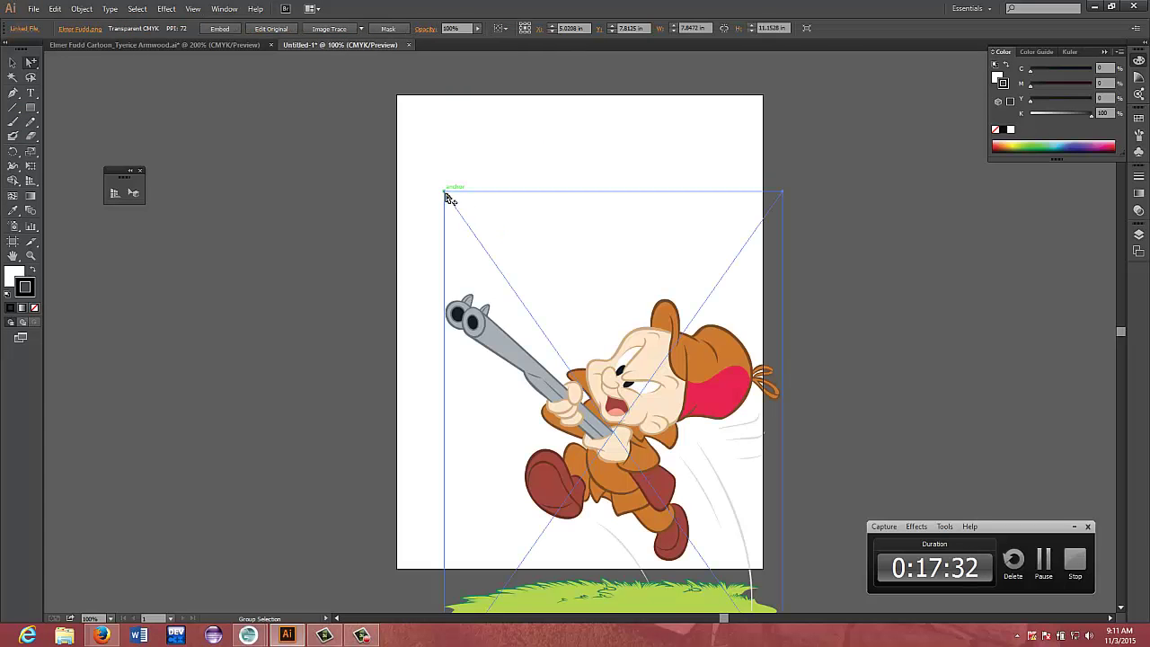
left_click_drag(643, 383, 611, 294)
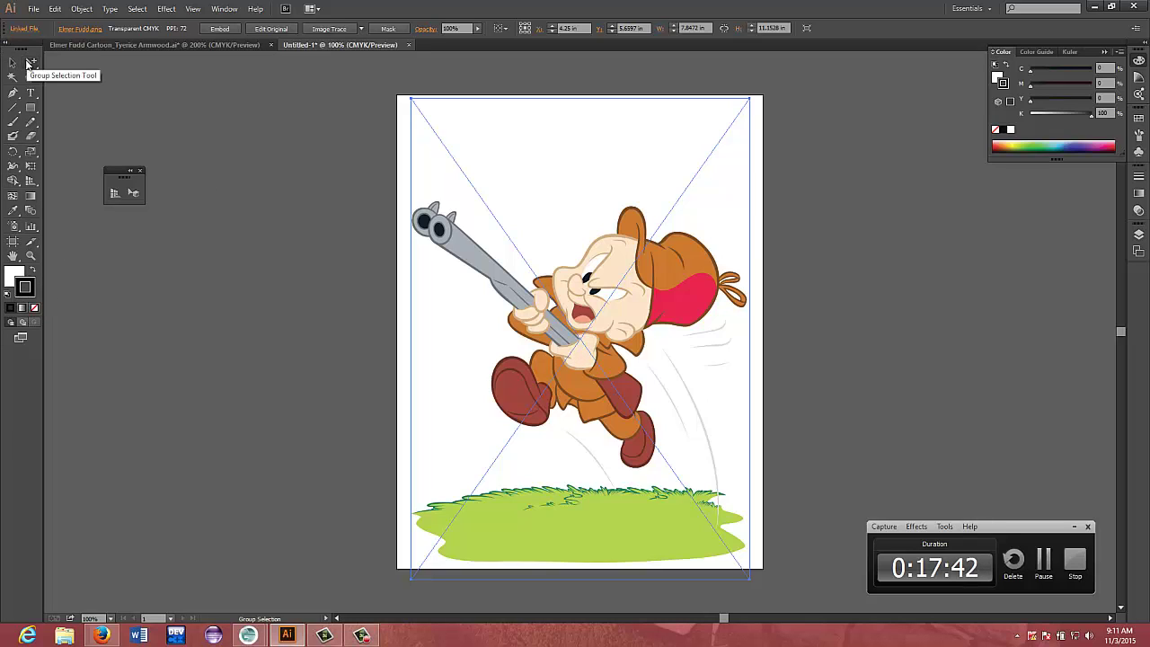
left_click(13, 63)
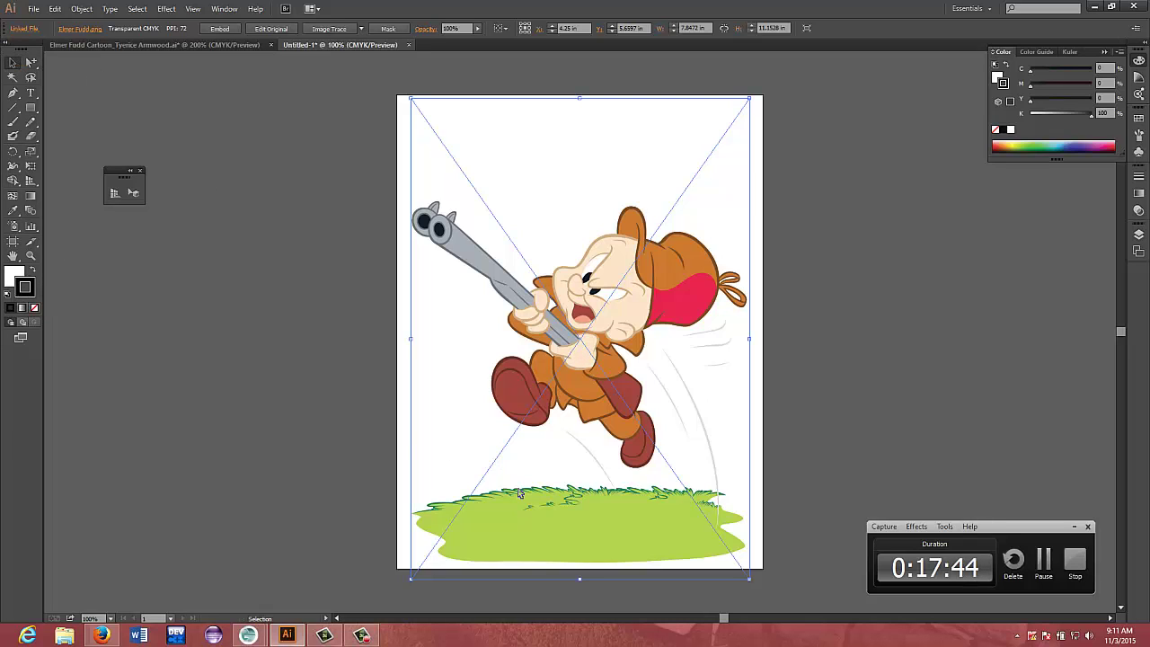
left_click(30, 63)
left_click(368, 316)
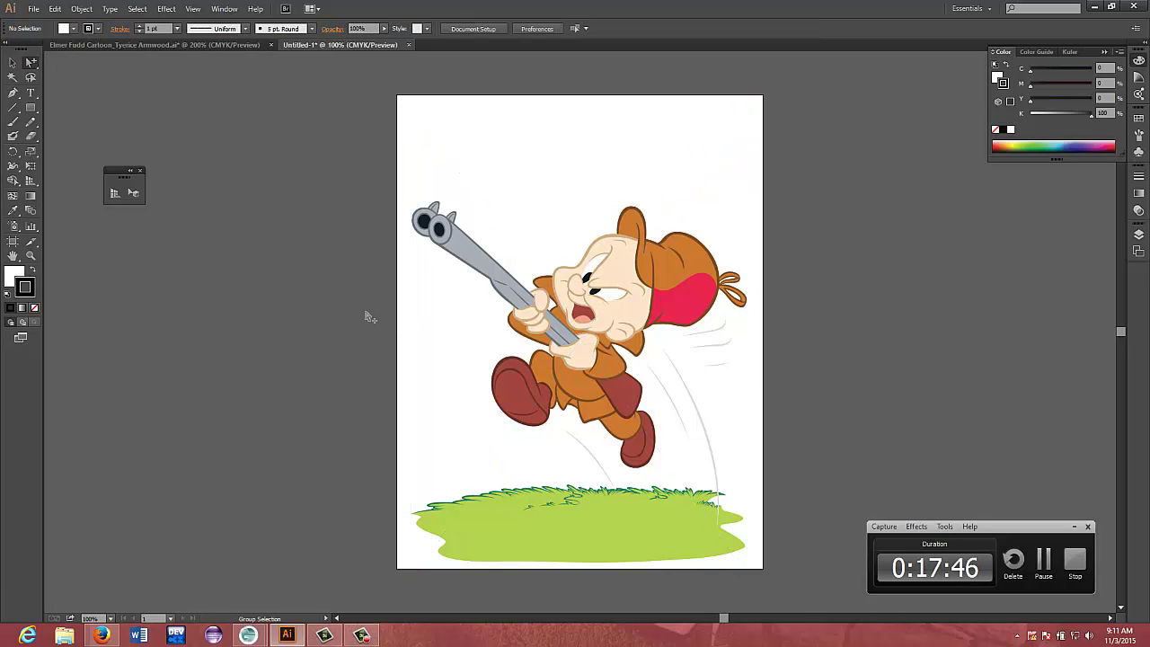
left_click(463, 491)
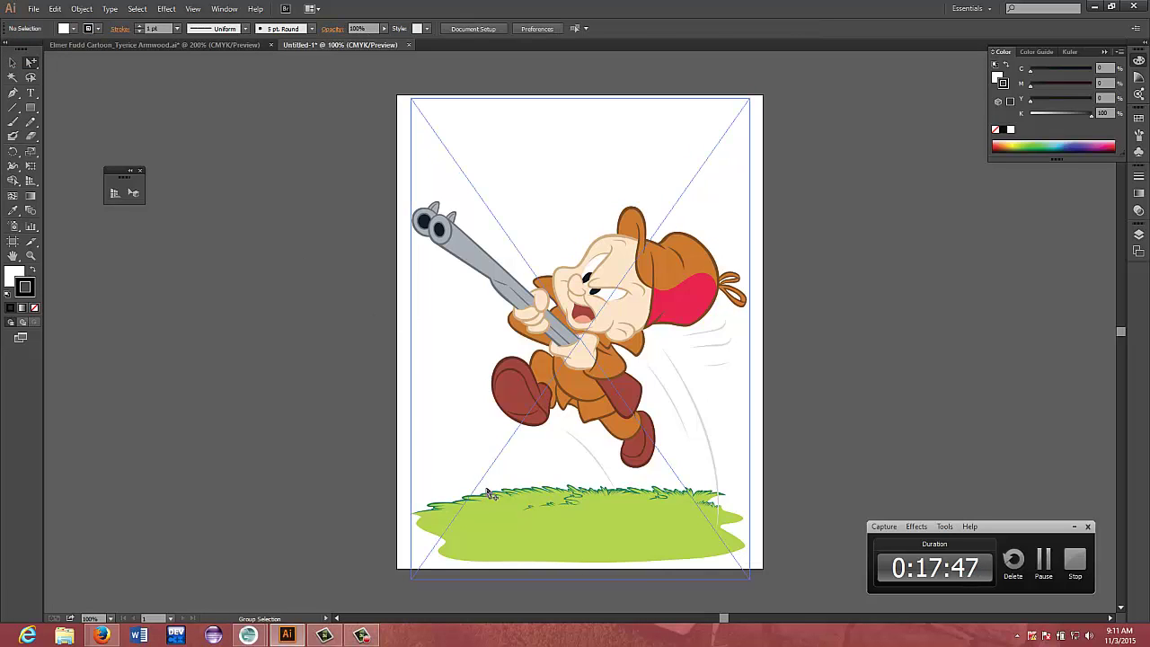
left_click(328, 485)
left_click(439, 510)
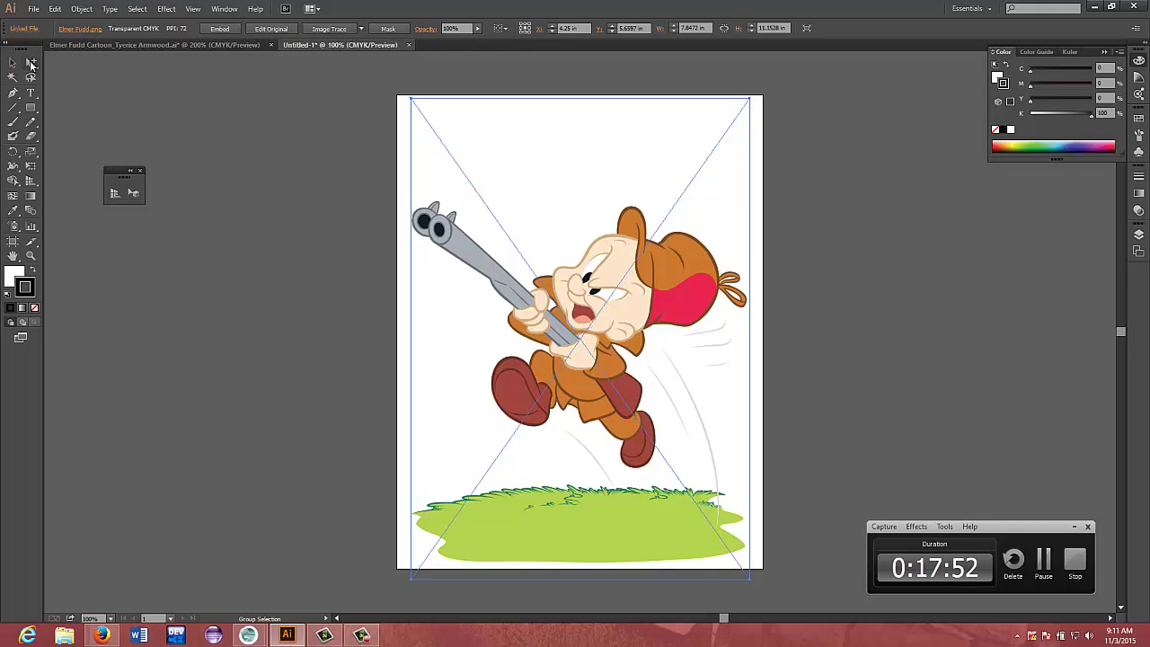
Sample the dark green grass outline of the placed image with the Eyedropper and check its hex code in the Color Picker
left_click_drag(31, 63, 70, 59)
key("v")
key("ctrl+plus")
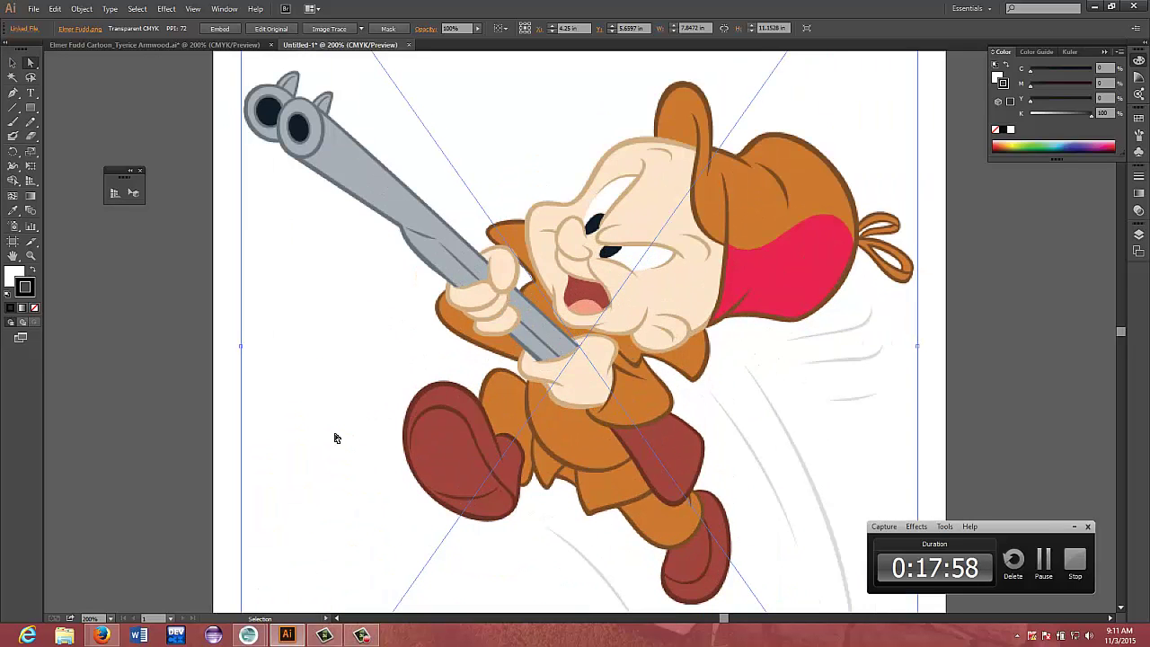
scroll(266, 311, "down", 2)
left_click(171, 323)
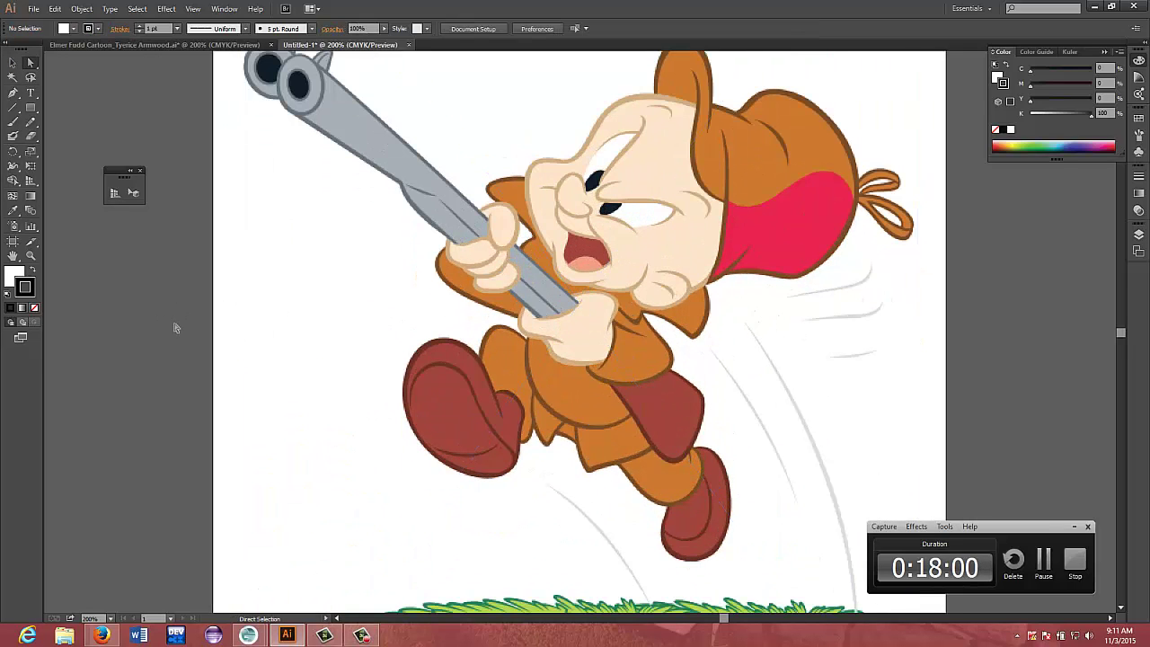
scroll(175, 325, "down", 2)
scroll(171, 327, "down", 3)
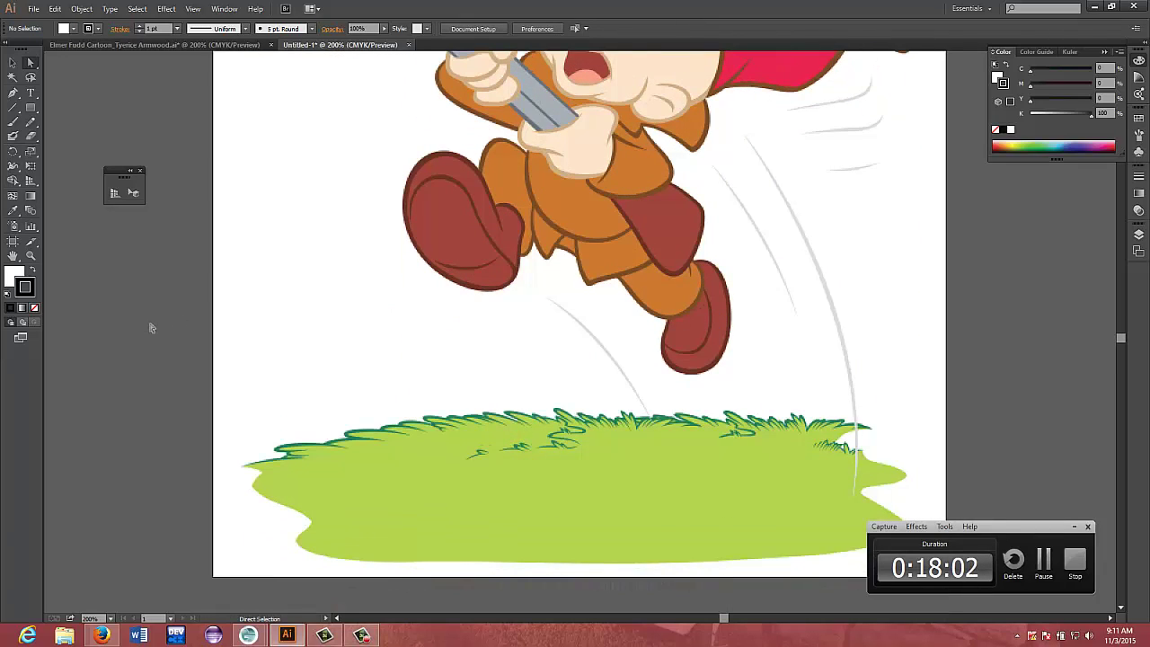
left_click(12, 210)
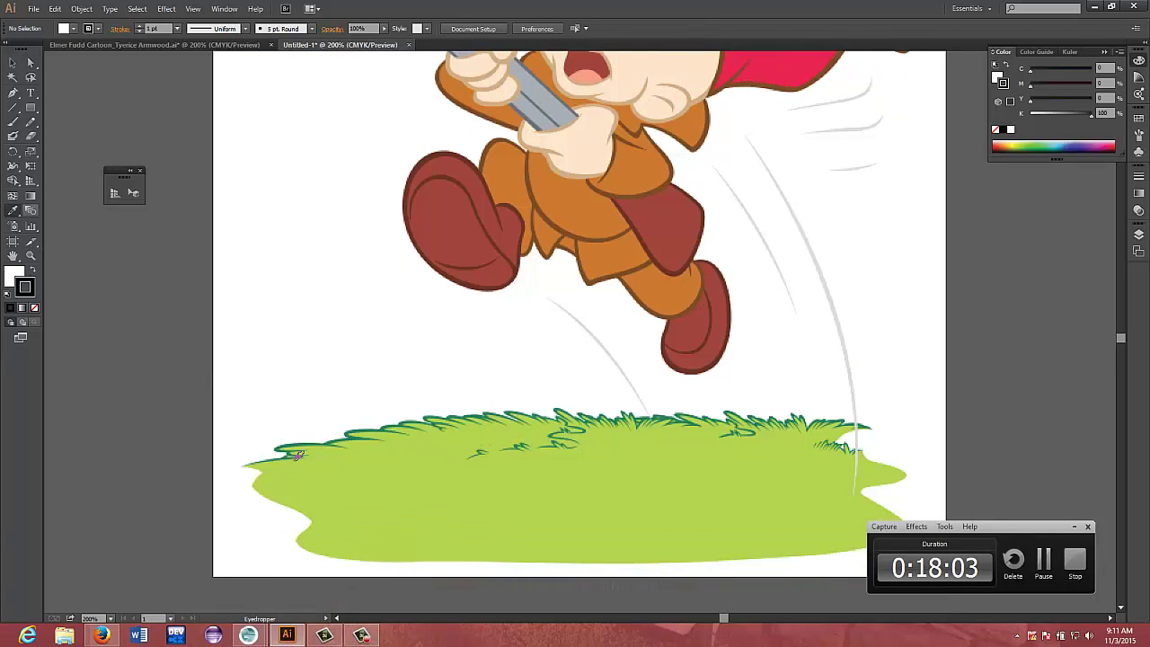
left_click(356, 426)
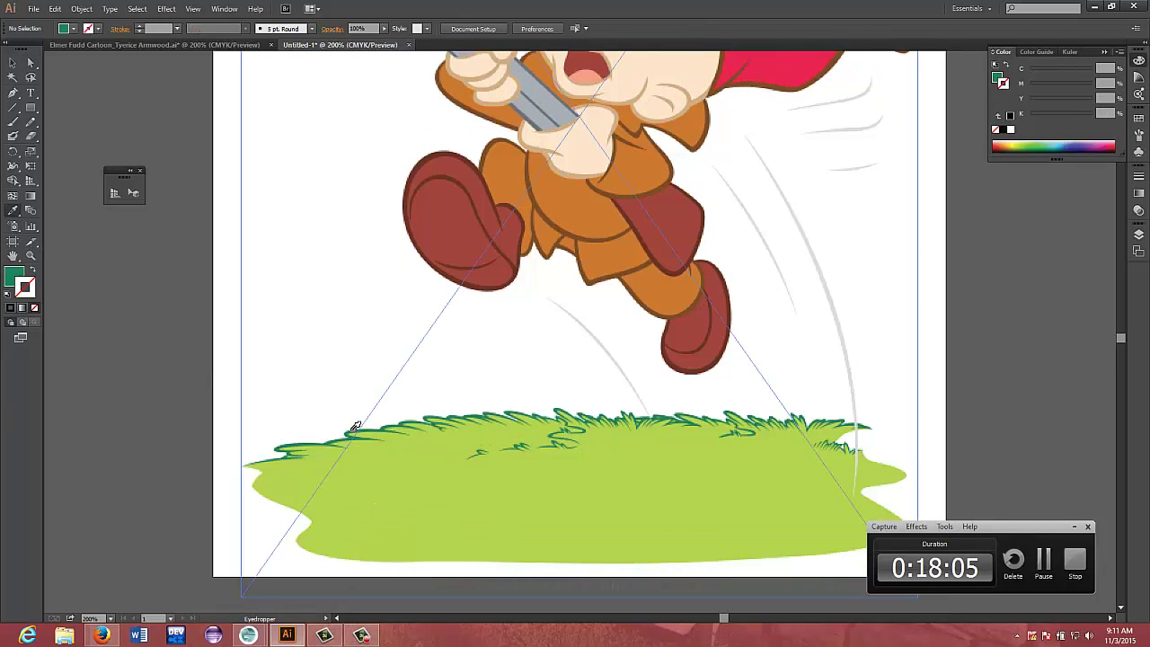
double_click(13, 277)
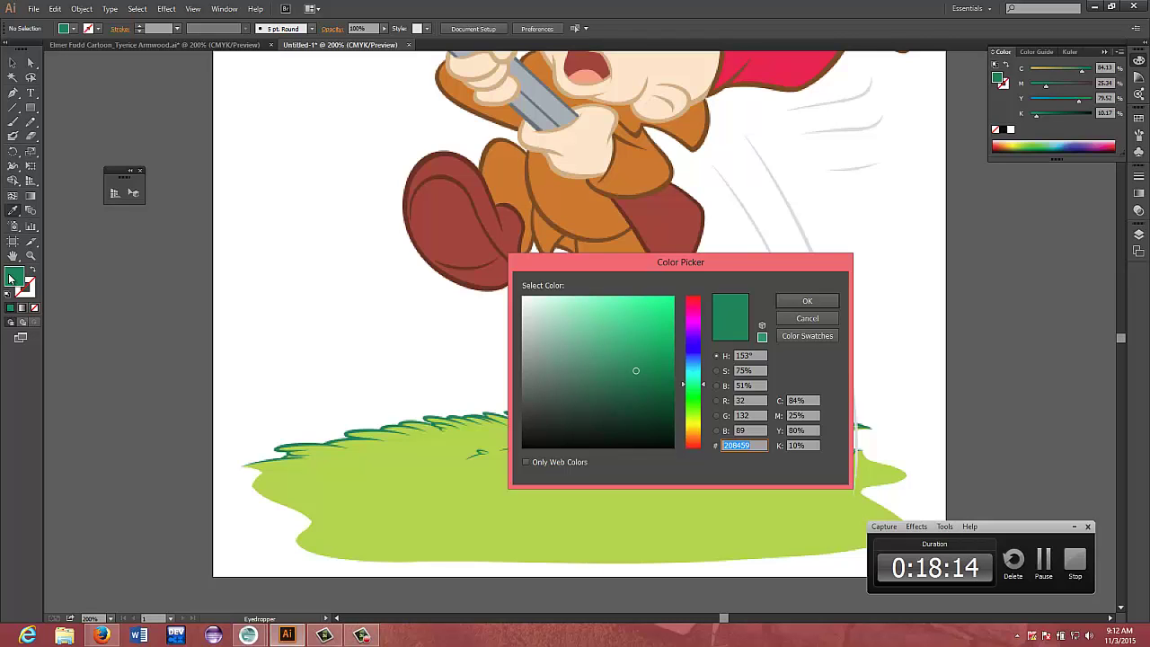
left_click(813, 320)
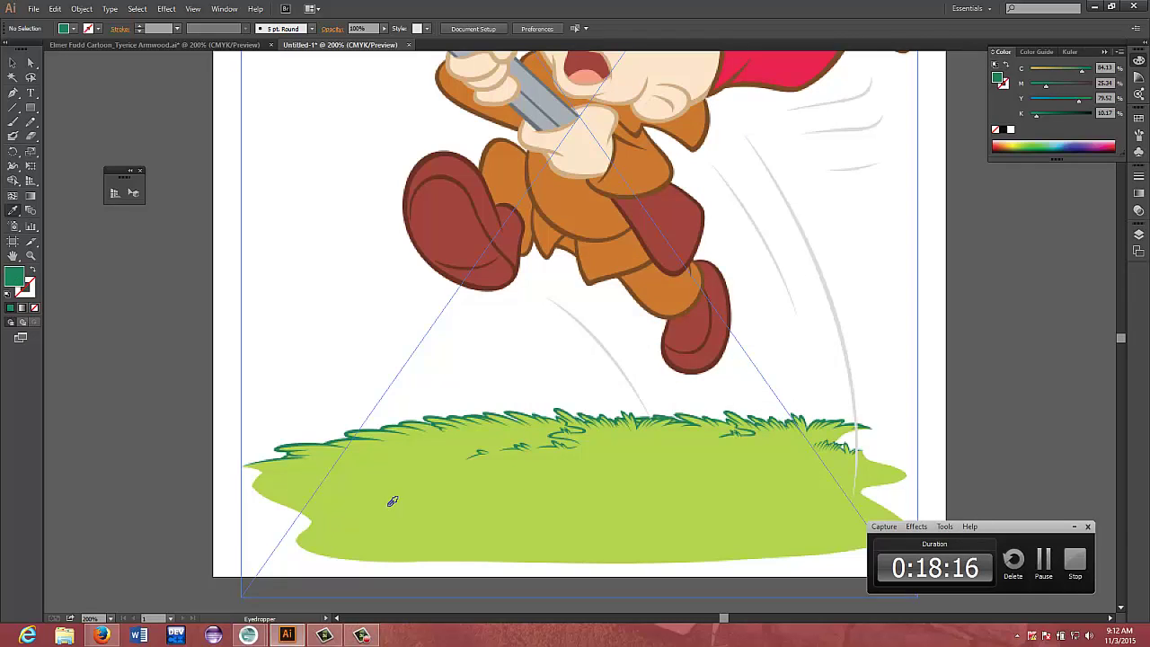
Sample the light green grass fill with the Eyedropper and check its hex code in the Color Picker
left_click(393, 502)
double_click(19, 281)
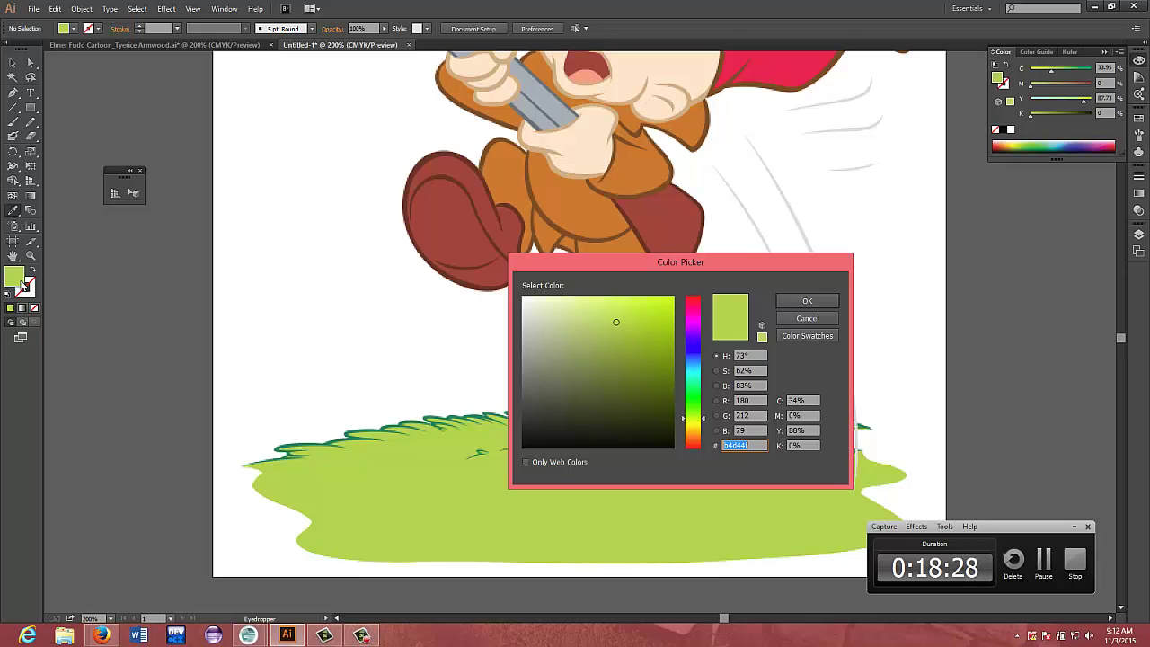
left_click(795, 320)
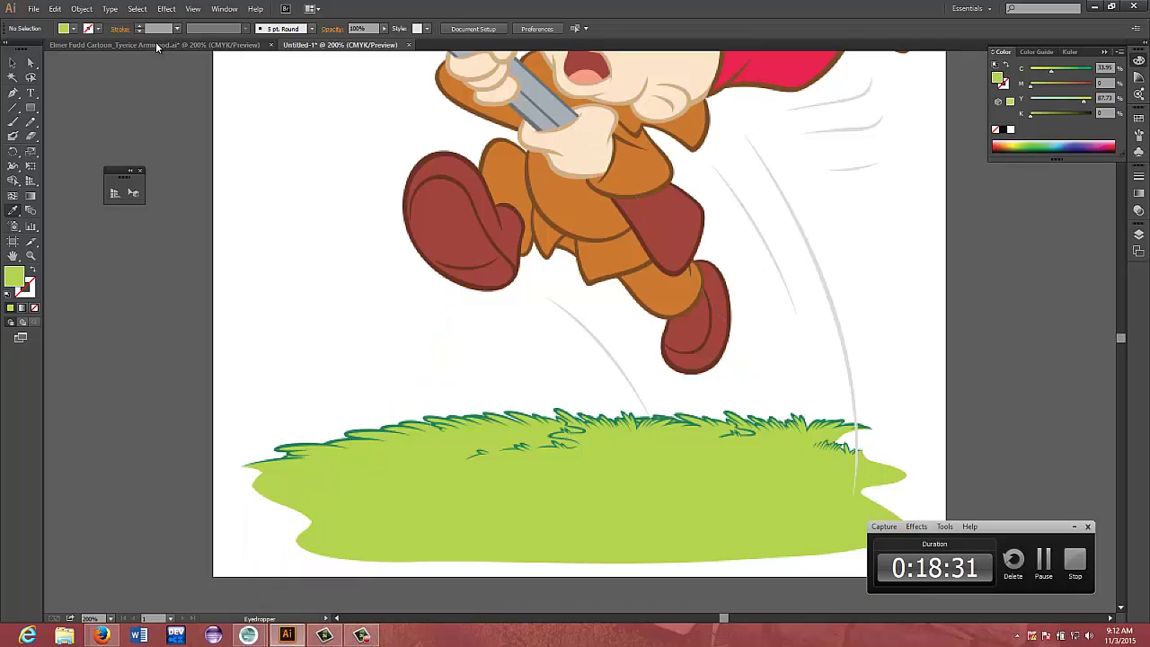
Return to the Elmer Fudd cartoon document, then unlock and select the reference image in the background image layer
left_click(31, 63)
left_click(79, 46)
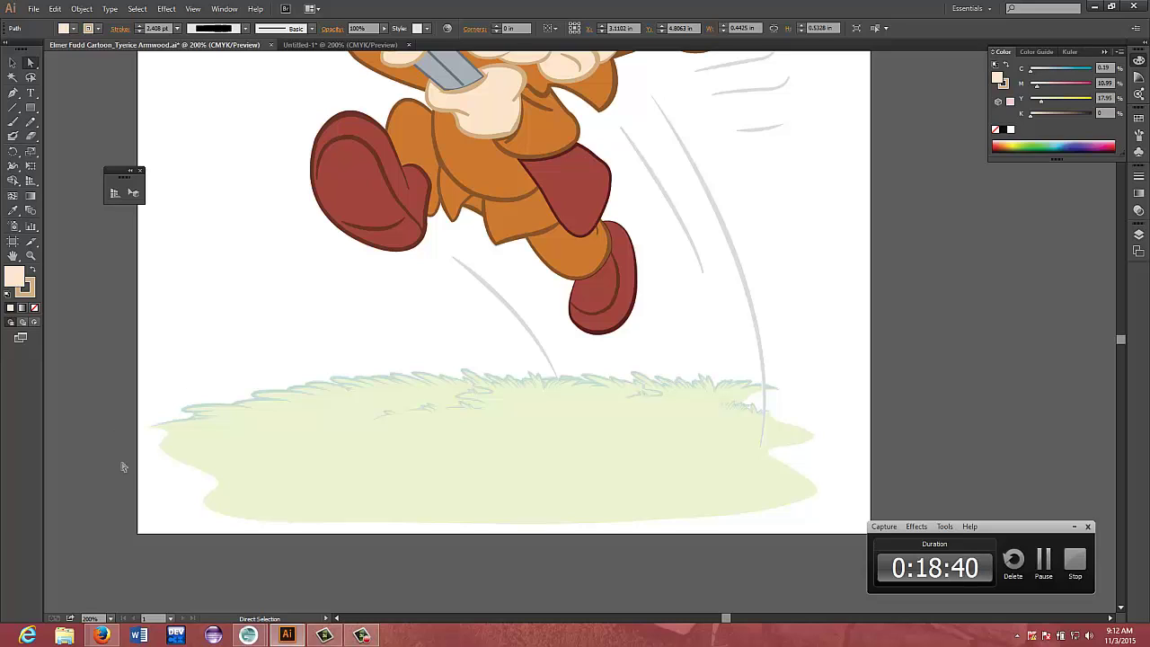
left_click(1138, 234)
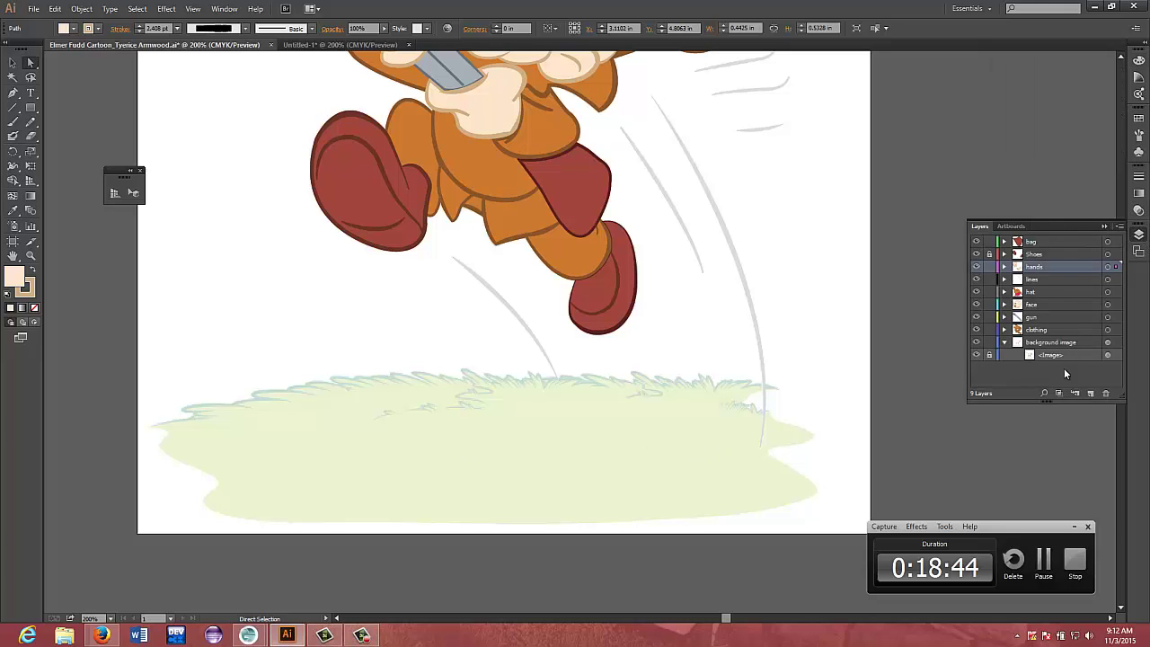
left_click(989, 356)
left_click(1051, 356)
left_click(1108, 356)
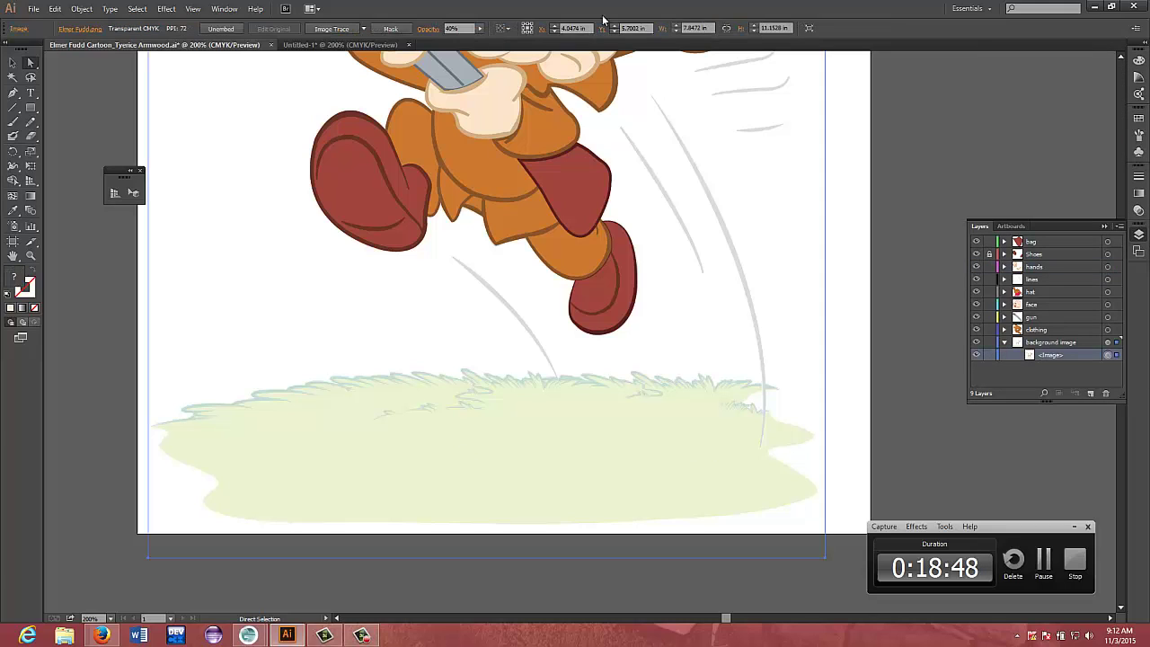
Raise the opacity of the selected reference image to 87% so the grass shows more strongly for tracing
left_click(224, 8)
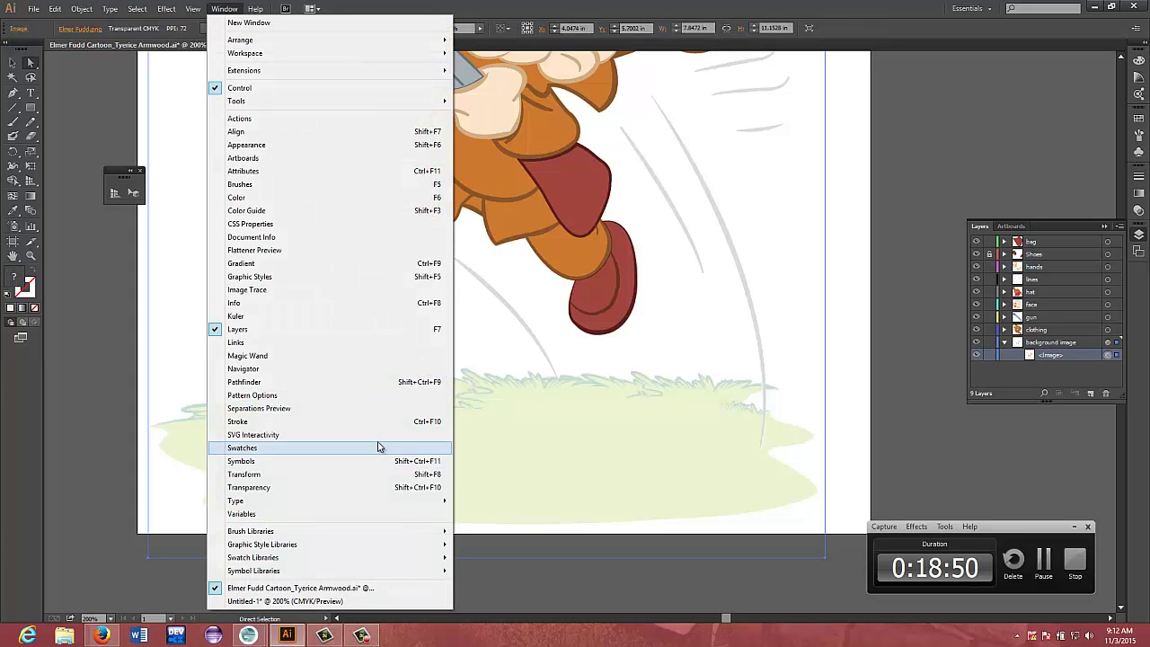
left_click(331, 486)
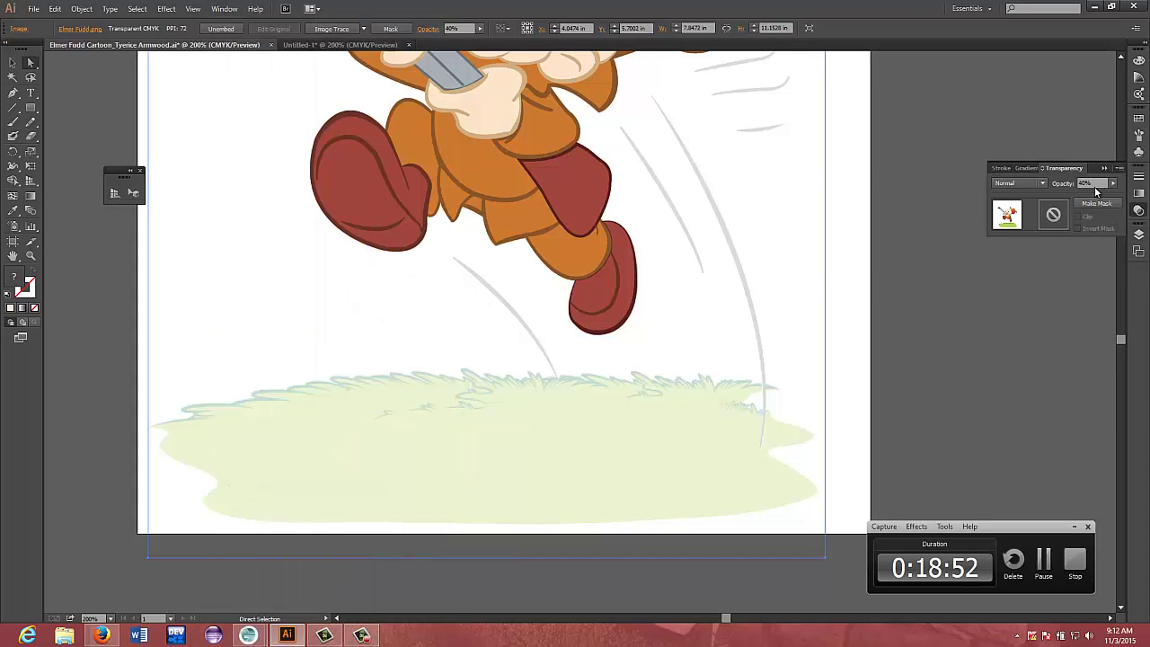
left_click(1114, 184)
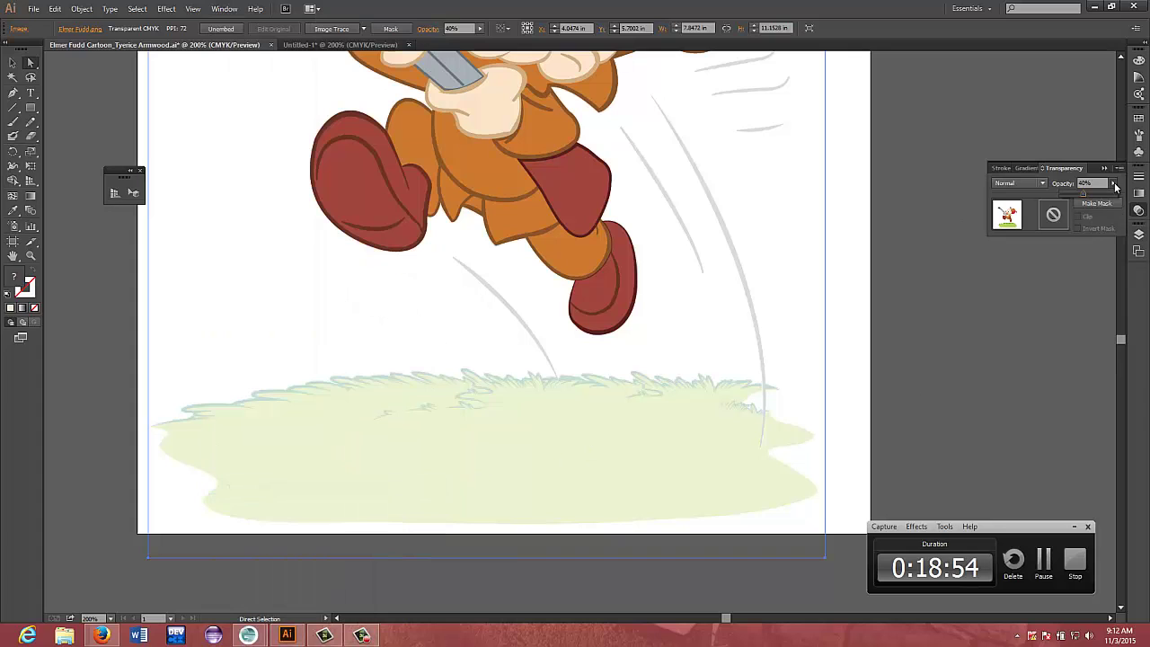
left_click_drag(1085, 199, 1110, 201)
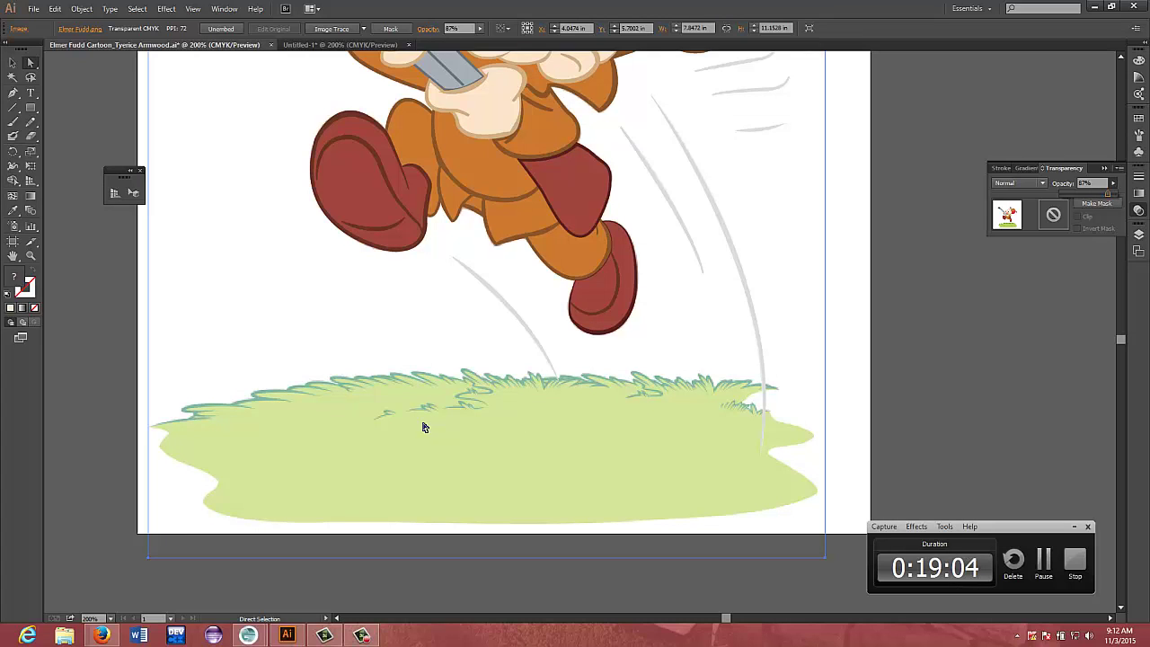
left_click(100, 375)
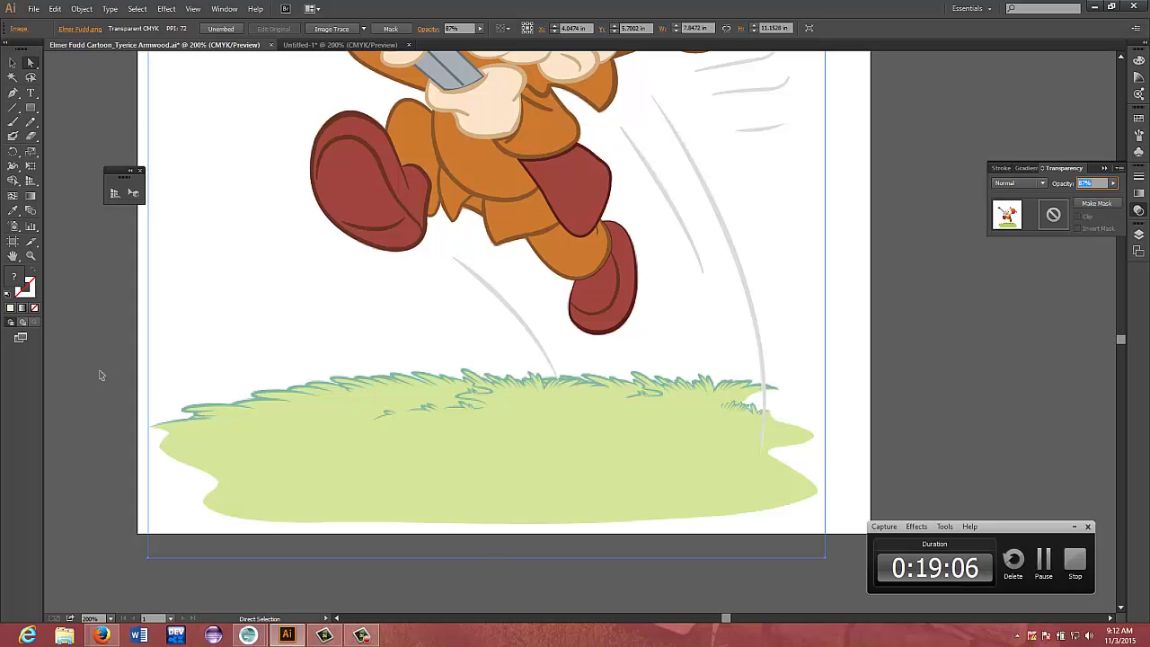
Set up the Pen tool with no fill and a dark green stroke using hex code 208455
key("ctrl+equal")
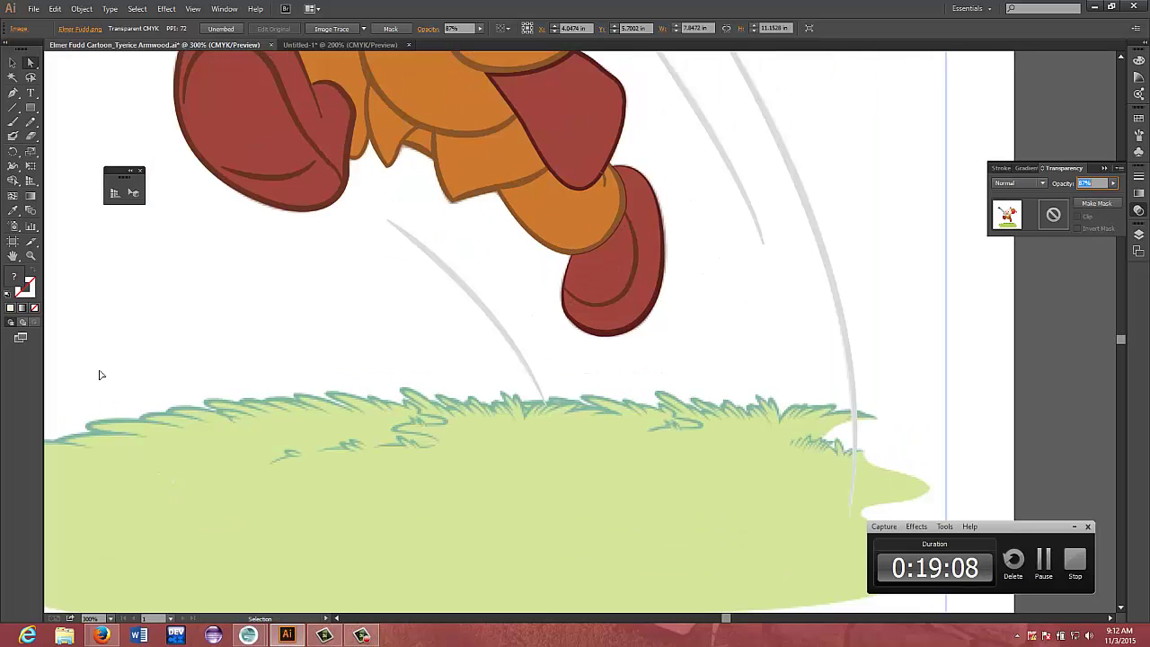
left_click(336, 619)
left_click_drag(337, 619, 337, 619)
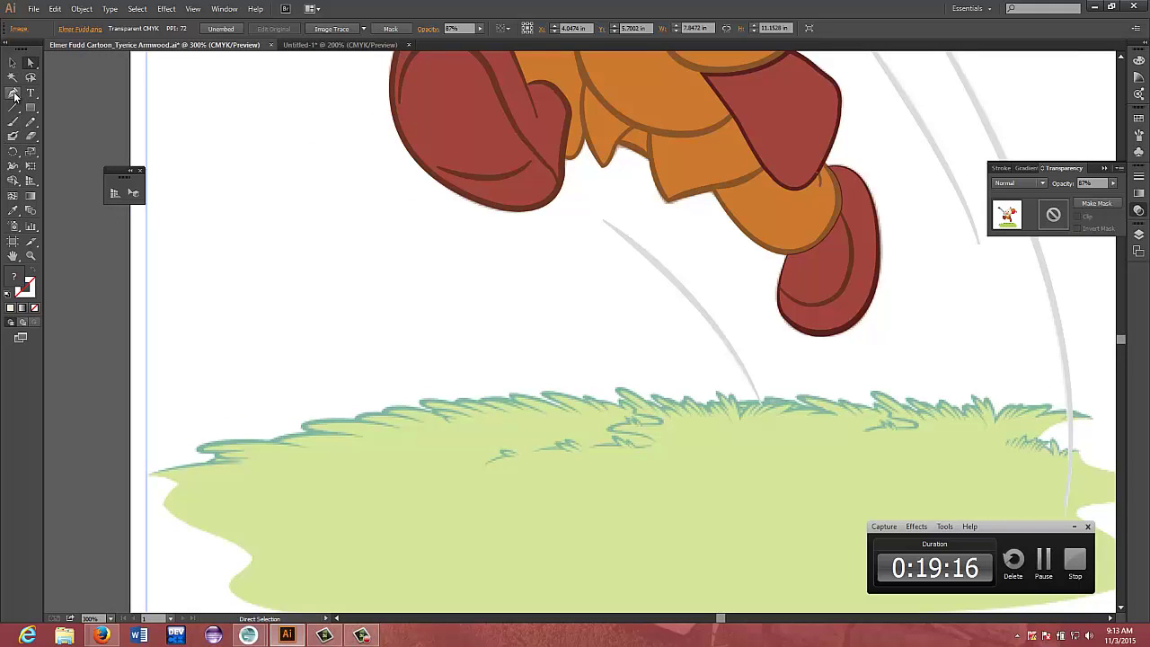
left_click(28, 292)
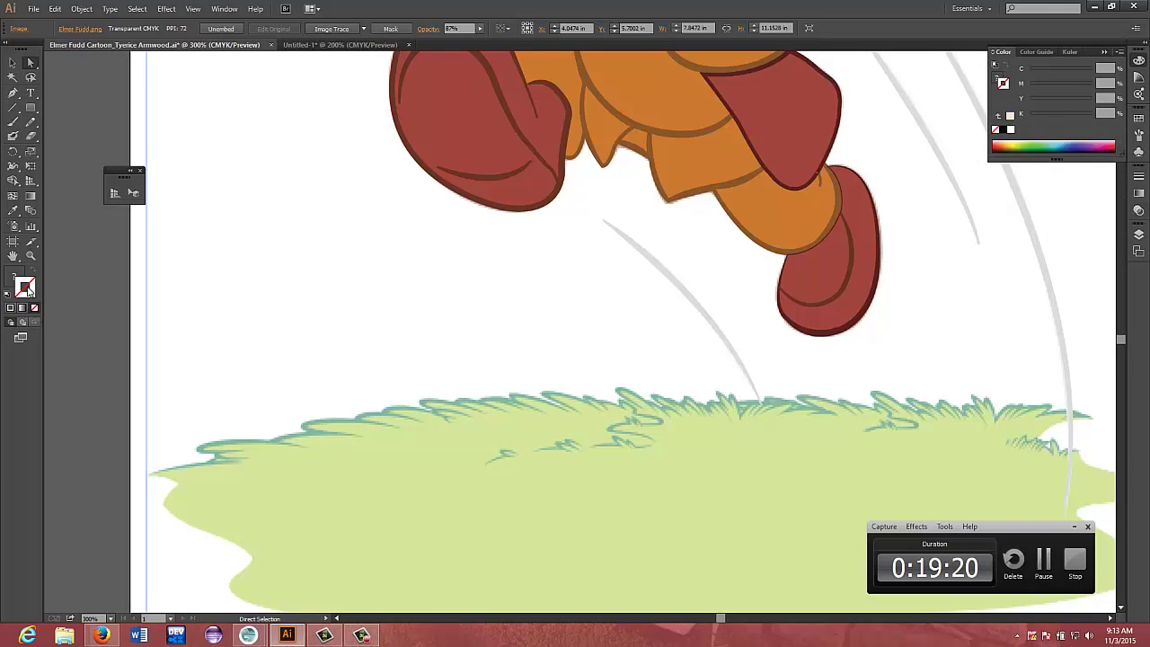
double_click(27, 289)
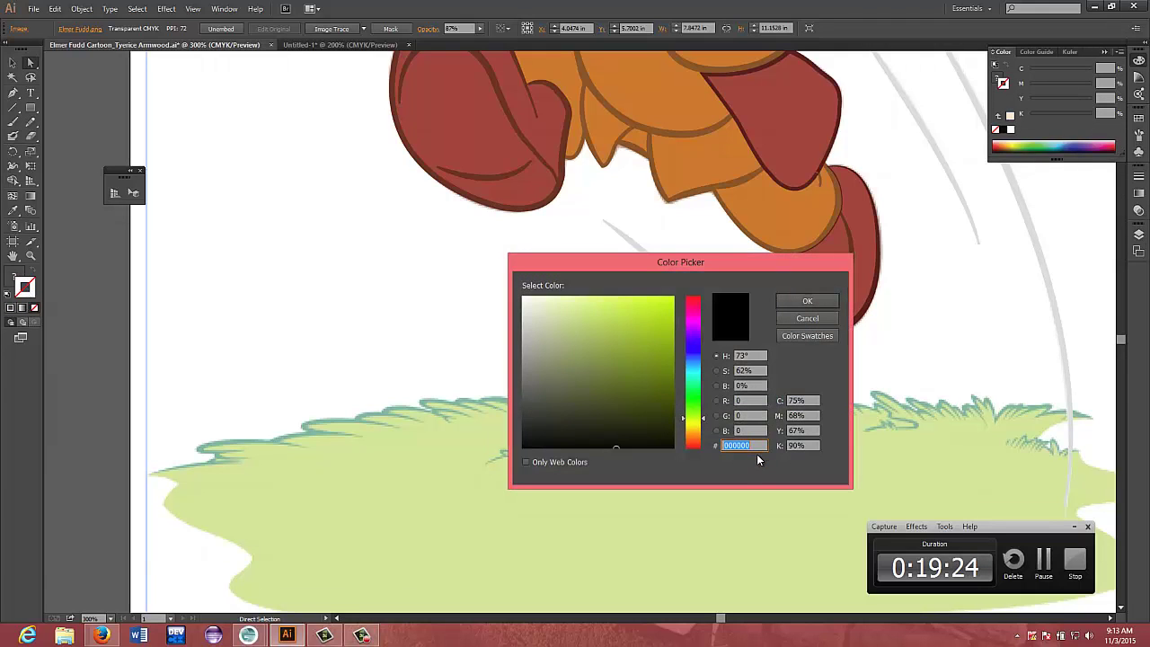
type("208455")
key("Return")
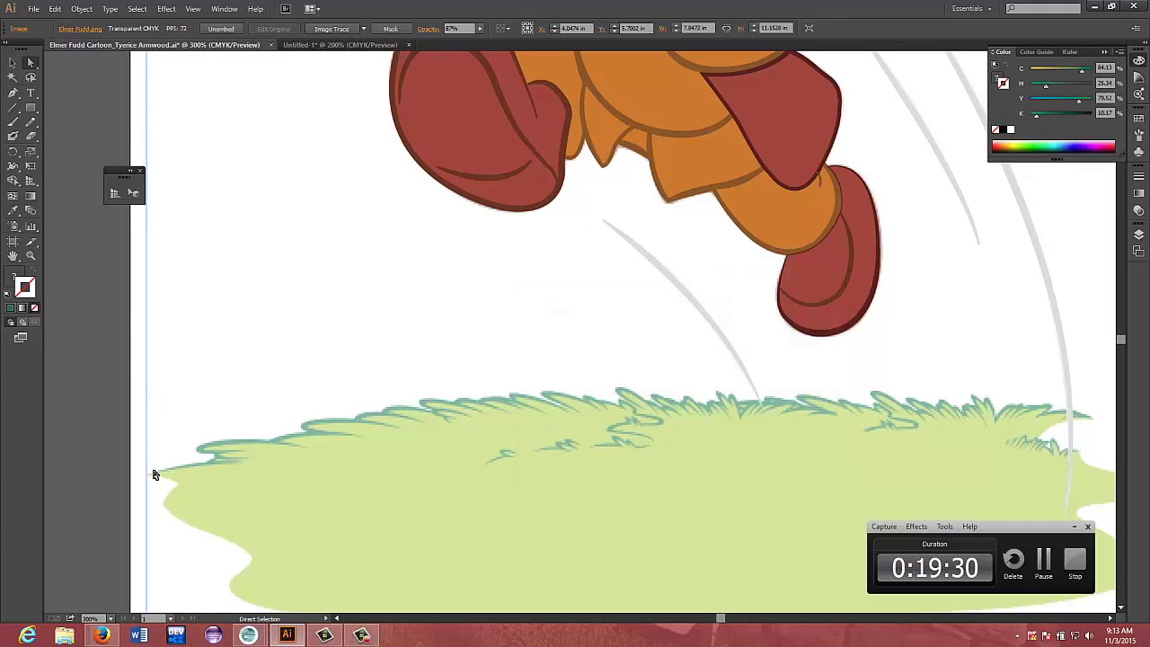
left_click(13, 93)
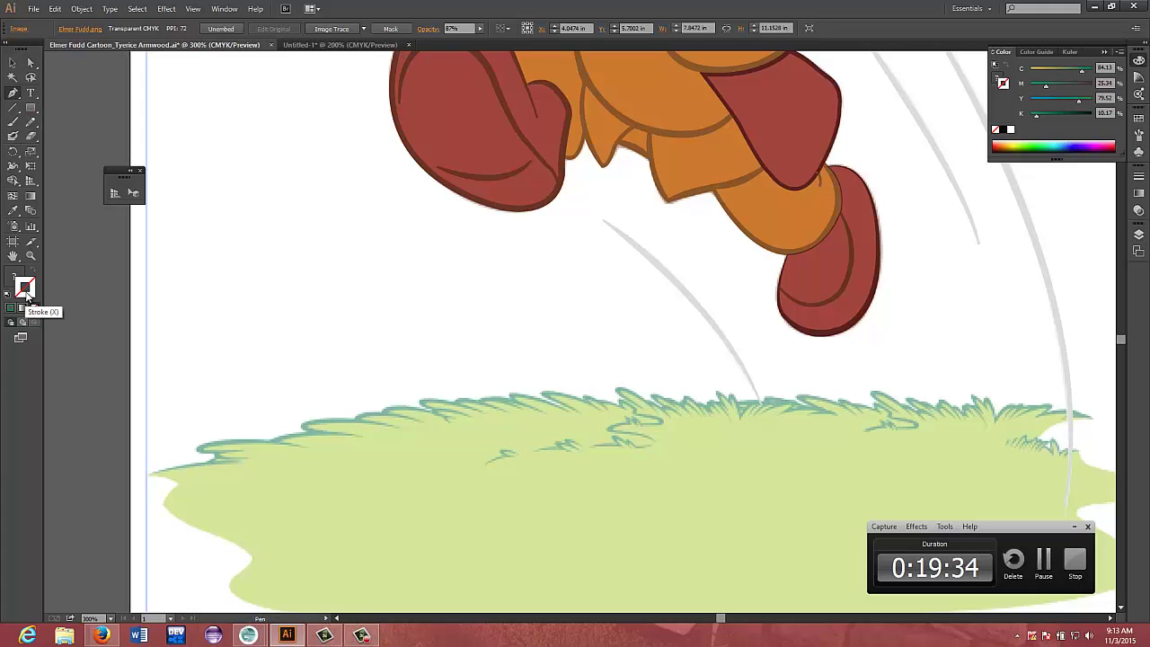
left_click(11, 308)
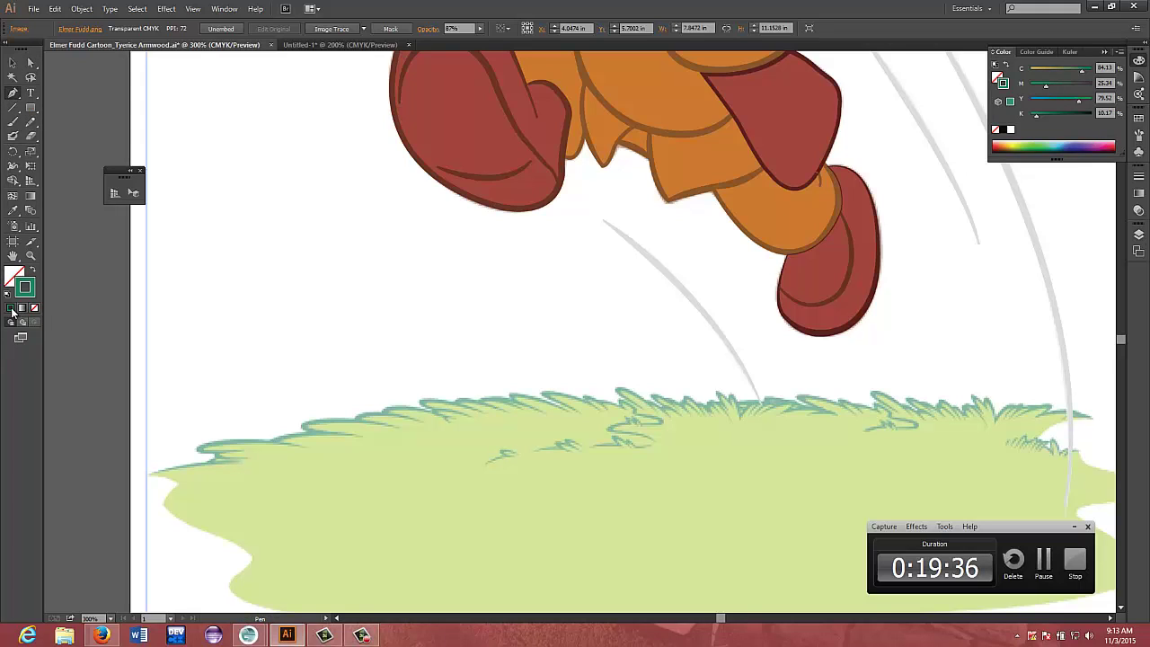
Trace the lowest grass blade at the far left tip of the grass with short Pen strokes
left_click(148, 472)
left_click_drag(177, 478, 257, 470)
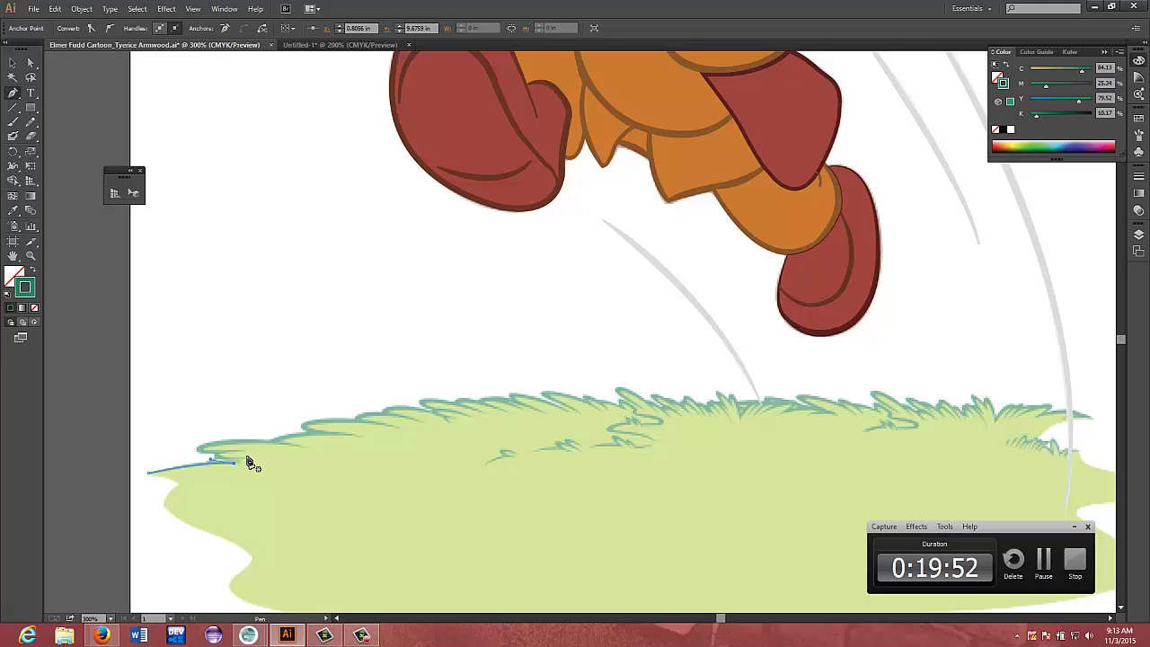
left_click(246, 456)
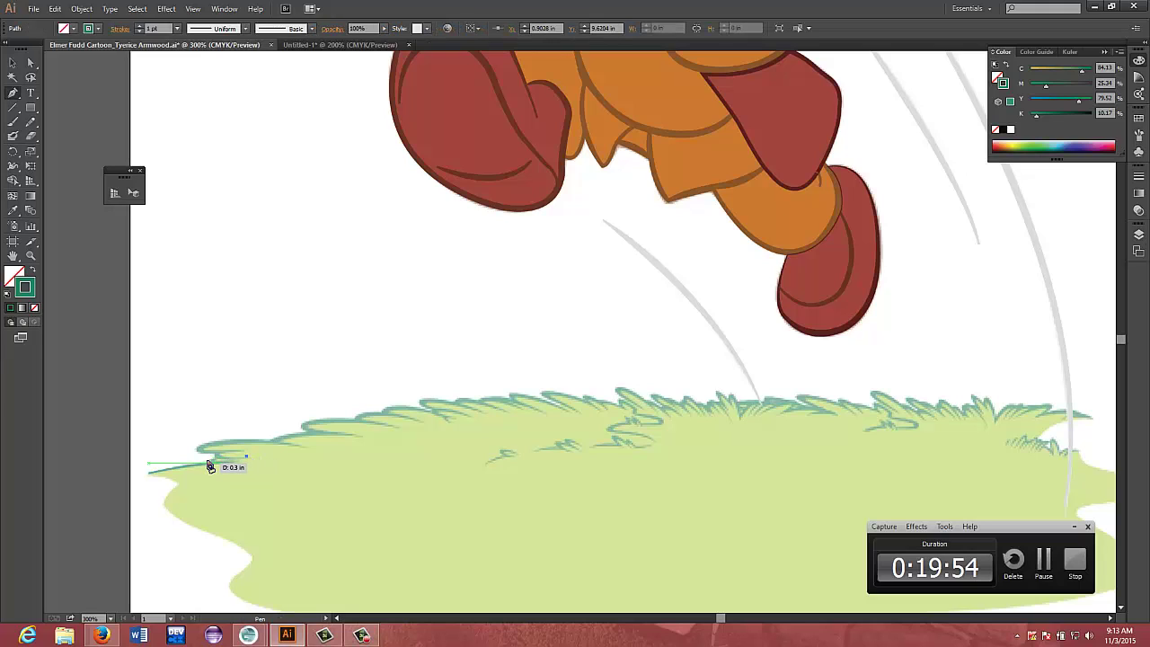
left_click_drag(209, 467, 212, 469)
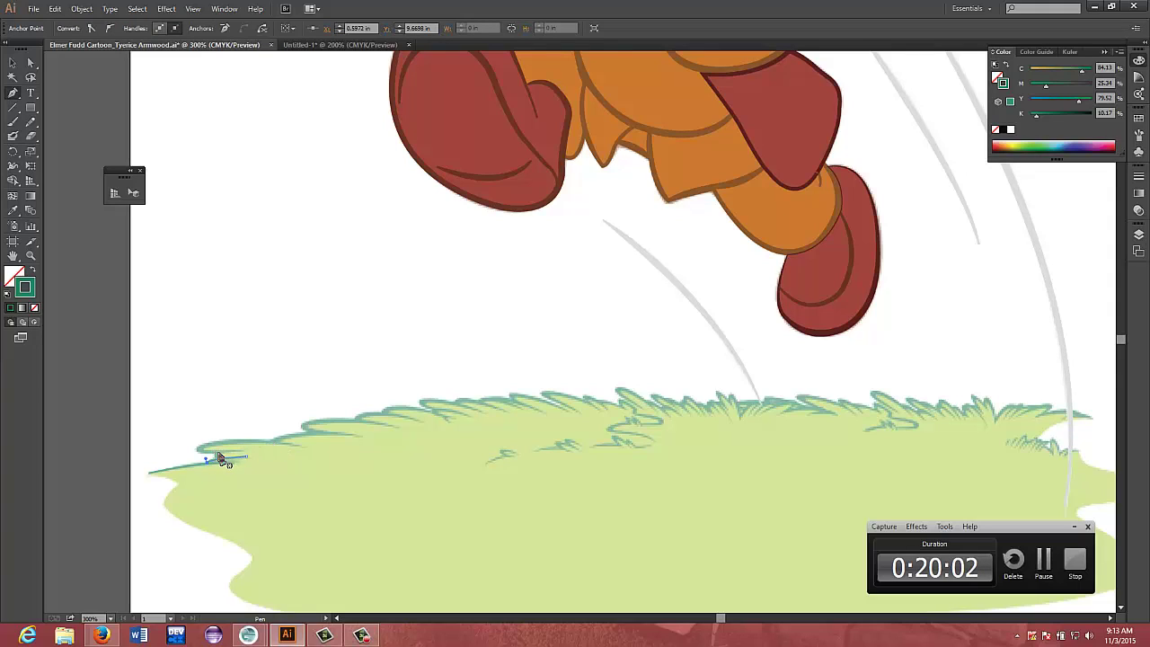
left_click_drag(220, 456, 223, 464)
left_click_drag(239, 457, 287, 435)
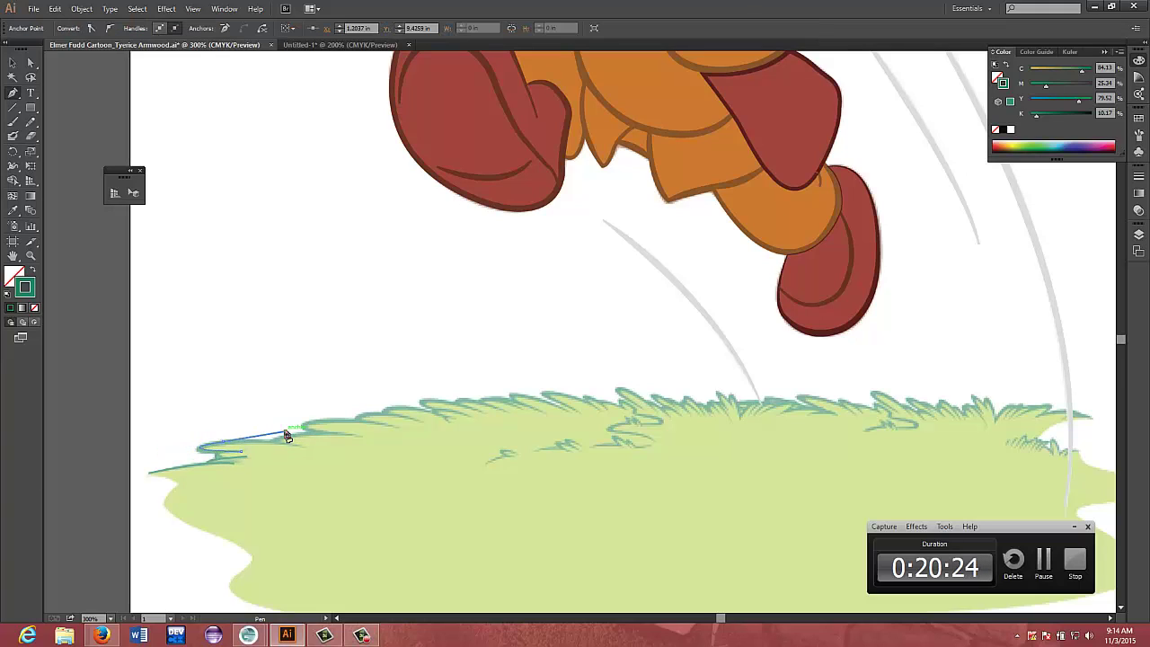
key("ctrl")
left_click_drag(278, 468, 221, 456)
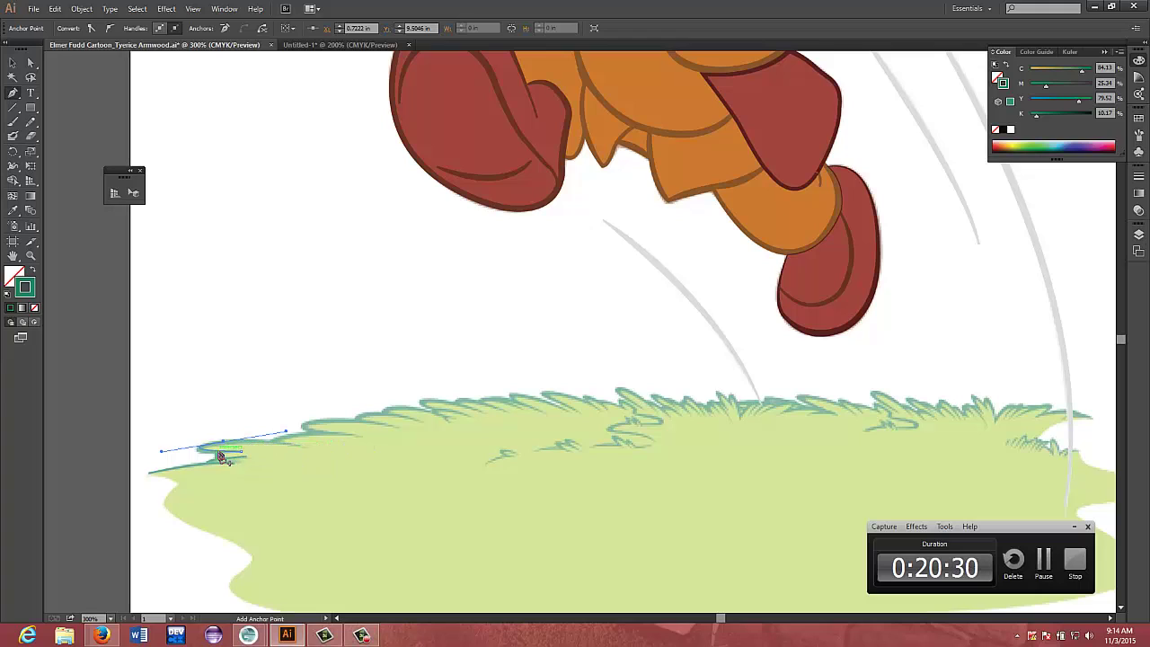
key("ctrl+z")
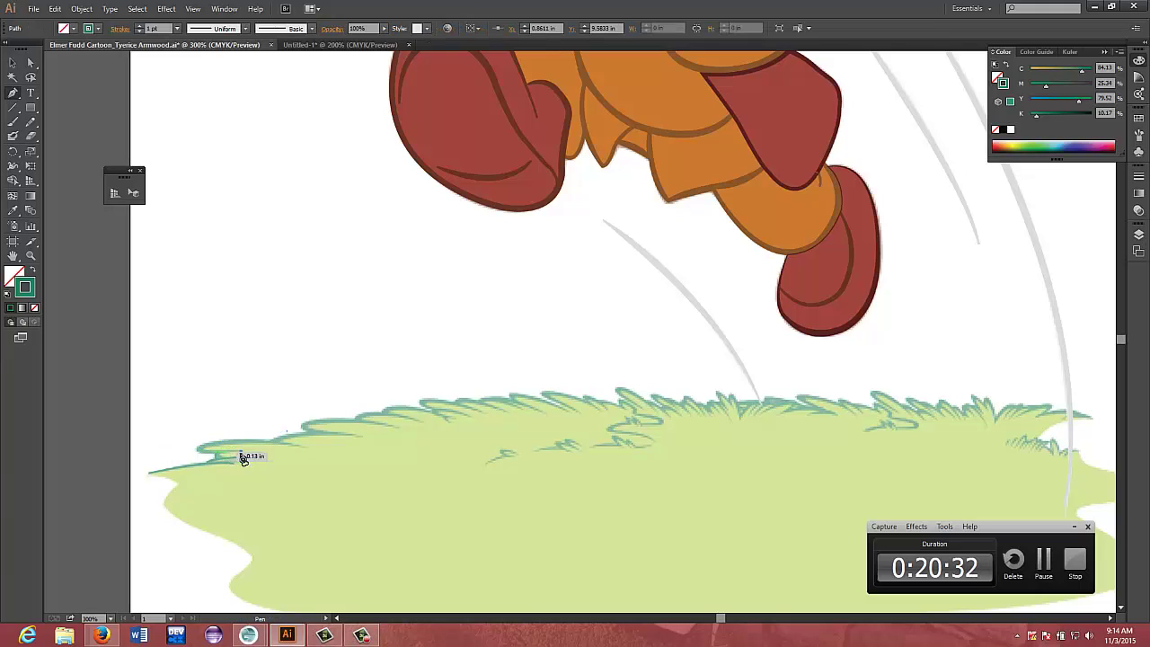
left_click_drag(296, 475, 243, 460)
Trace the second grass blade from the left, curving around its rounded tip and back along its upper edge
key("a")
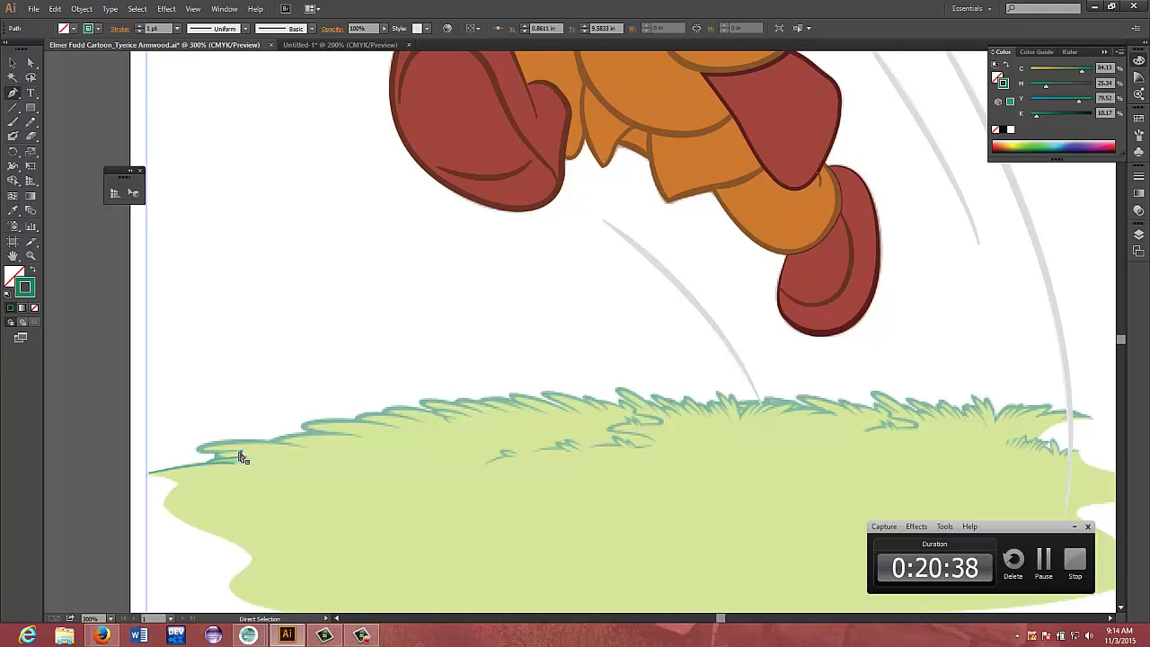
key("p")
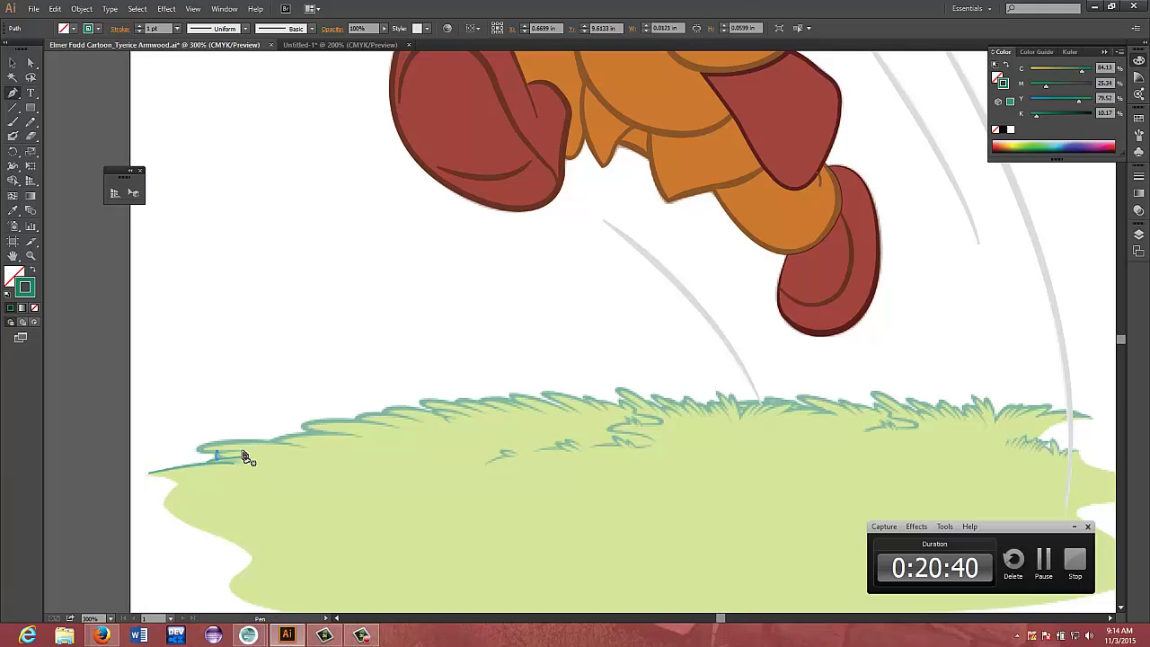
left_click_drag(237, 457, 318, 423)
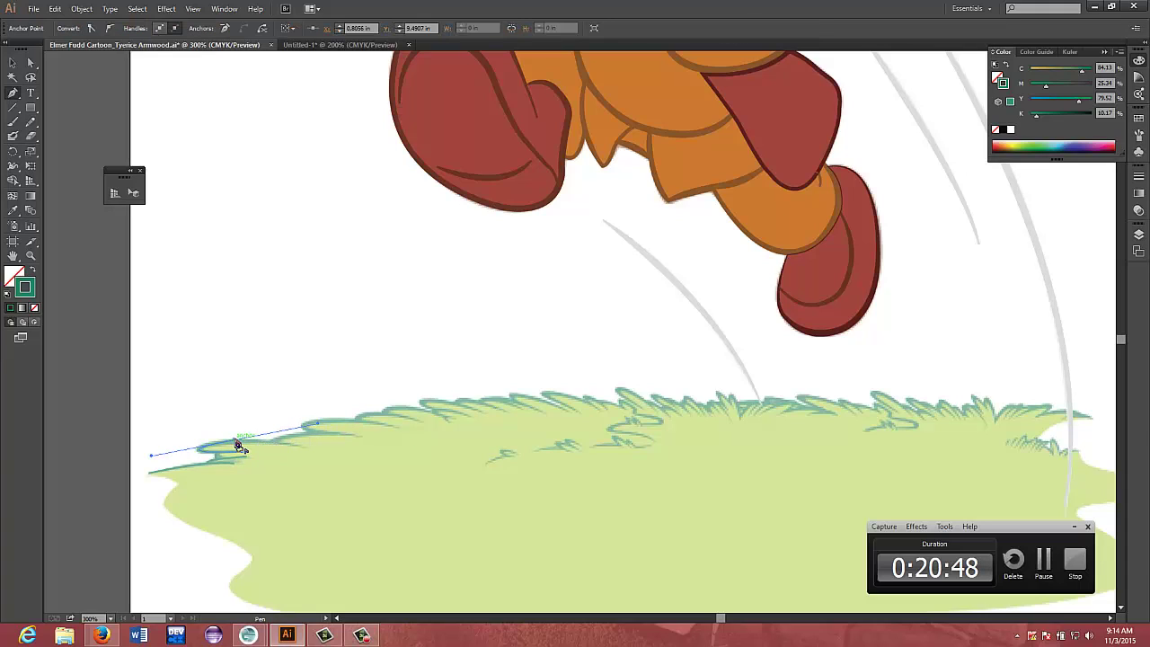
left_click(238, 444)
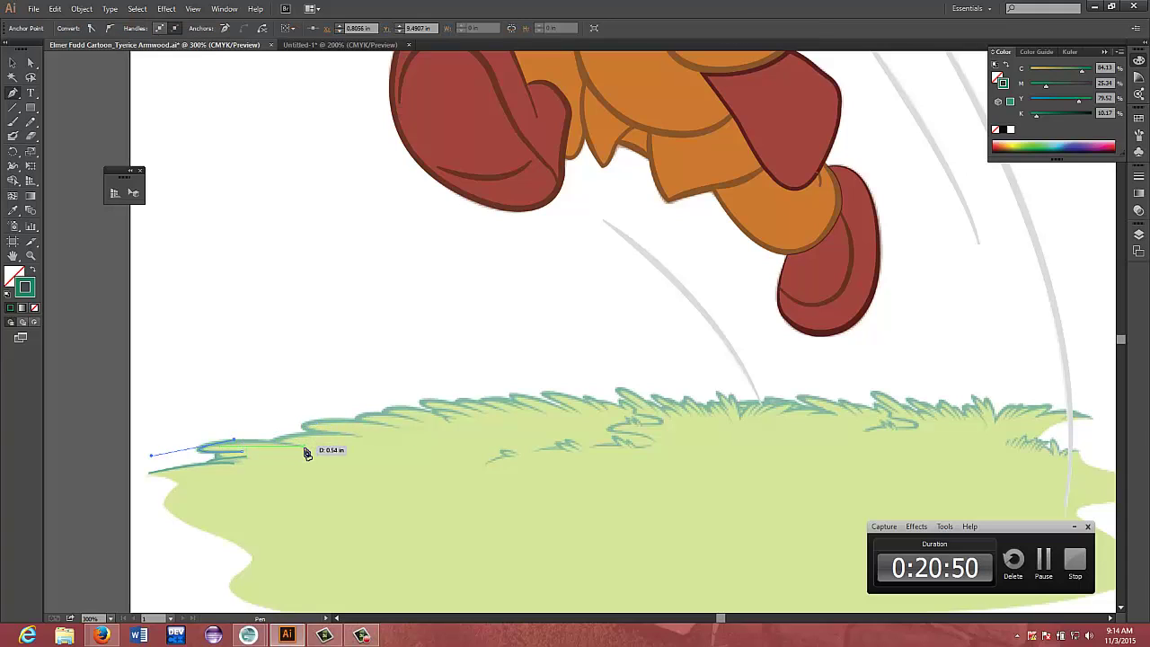
left_click_drag(299, 439, 328, 457)
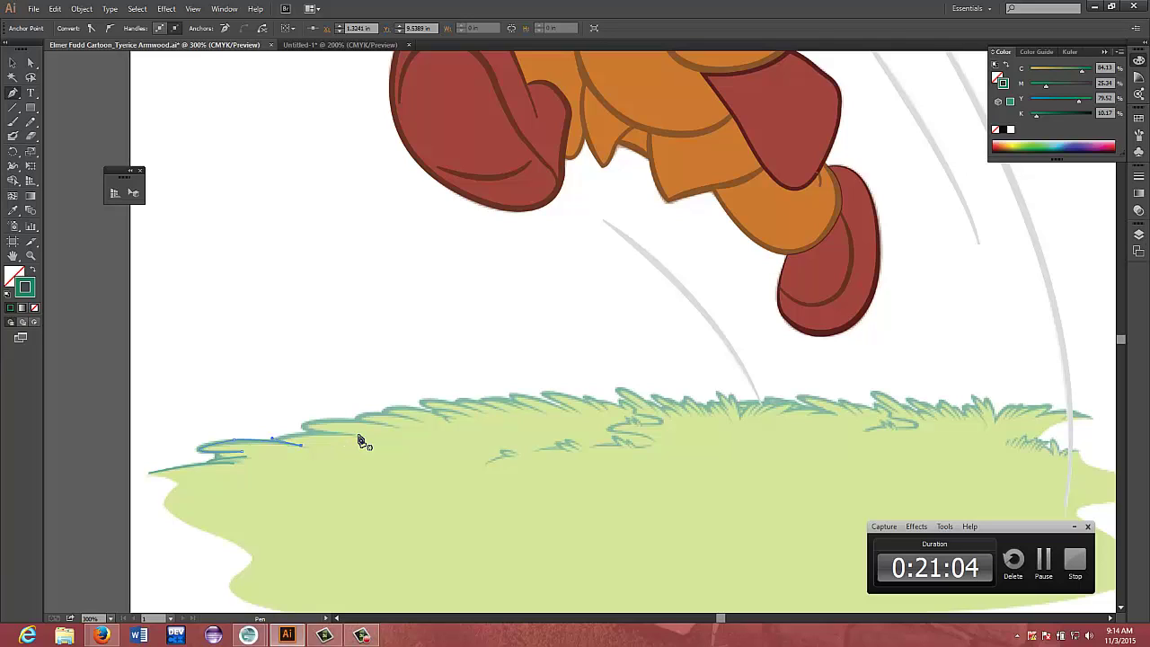
left_click(271, 441)
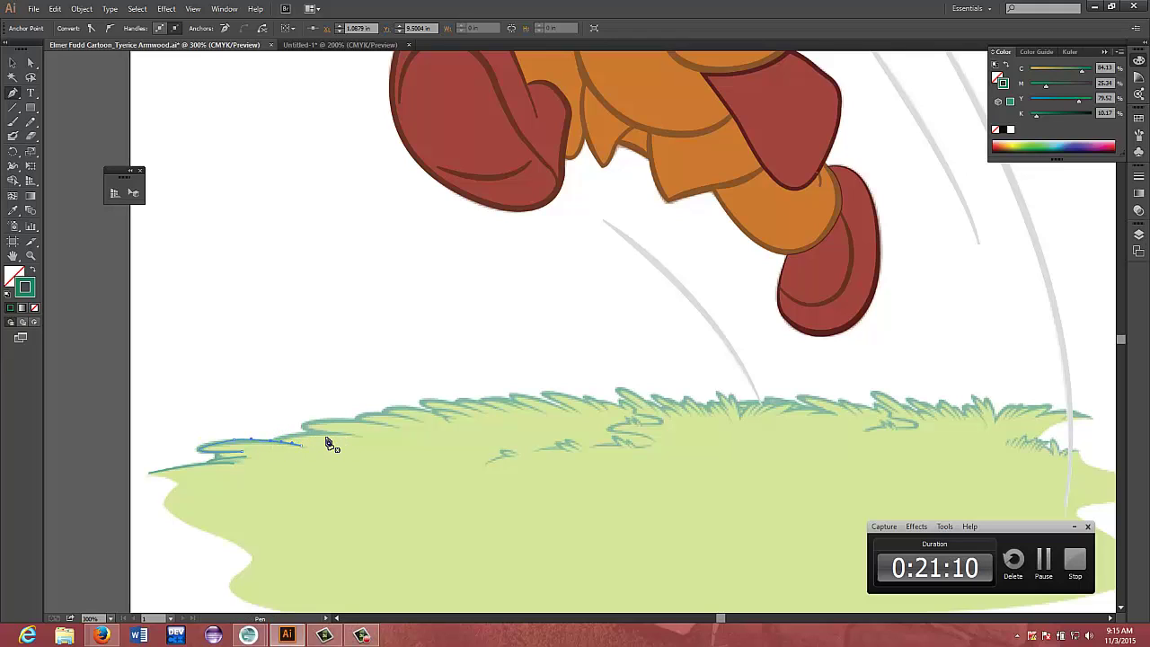
left_click_drag(320, 439, 320, 443)
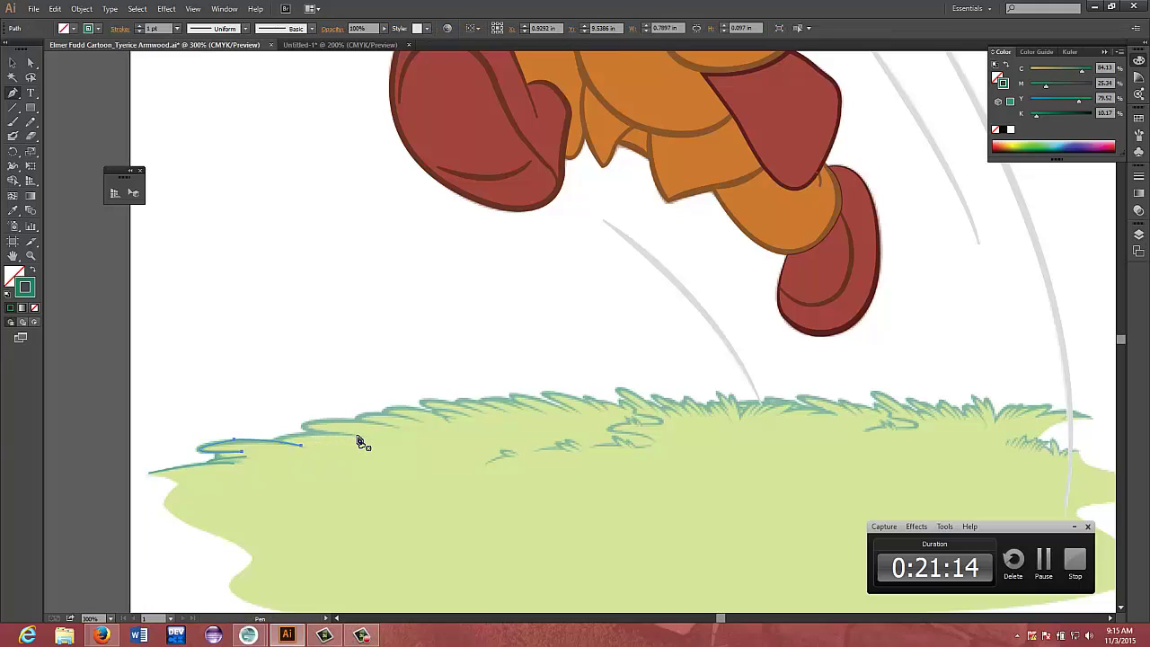
Trace the long curved lower edge of the third grass blade from the left with the Pen tool
left_click_drag(355, 437, 268, 452)
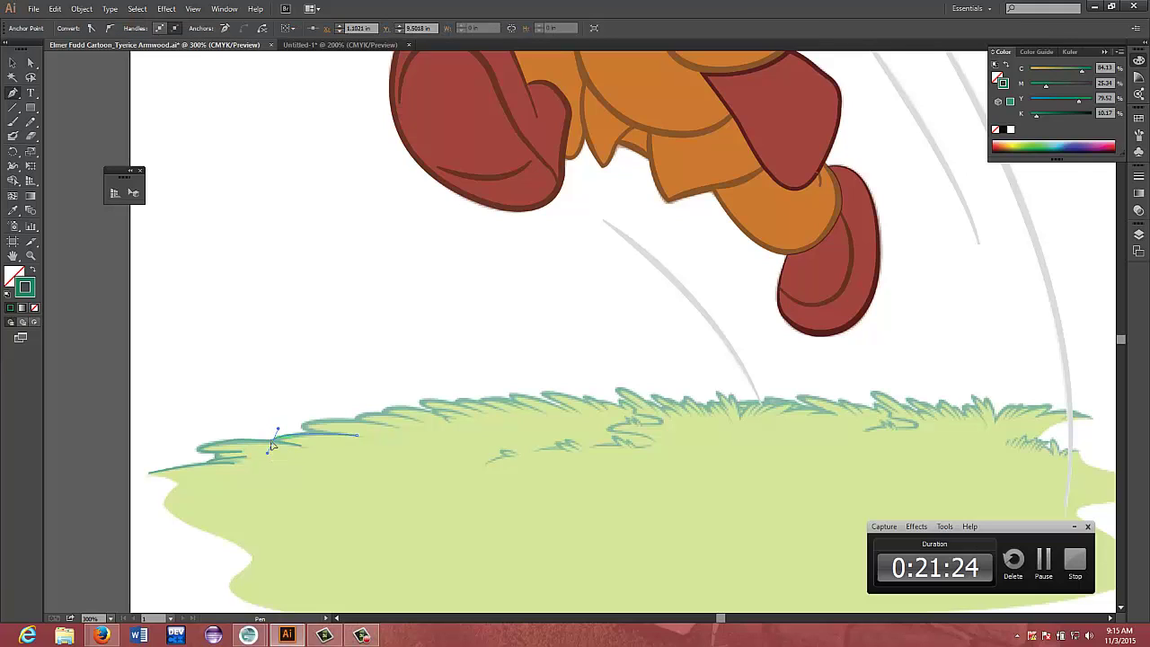
left_click(275, 446)
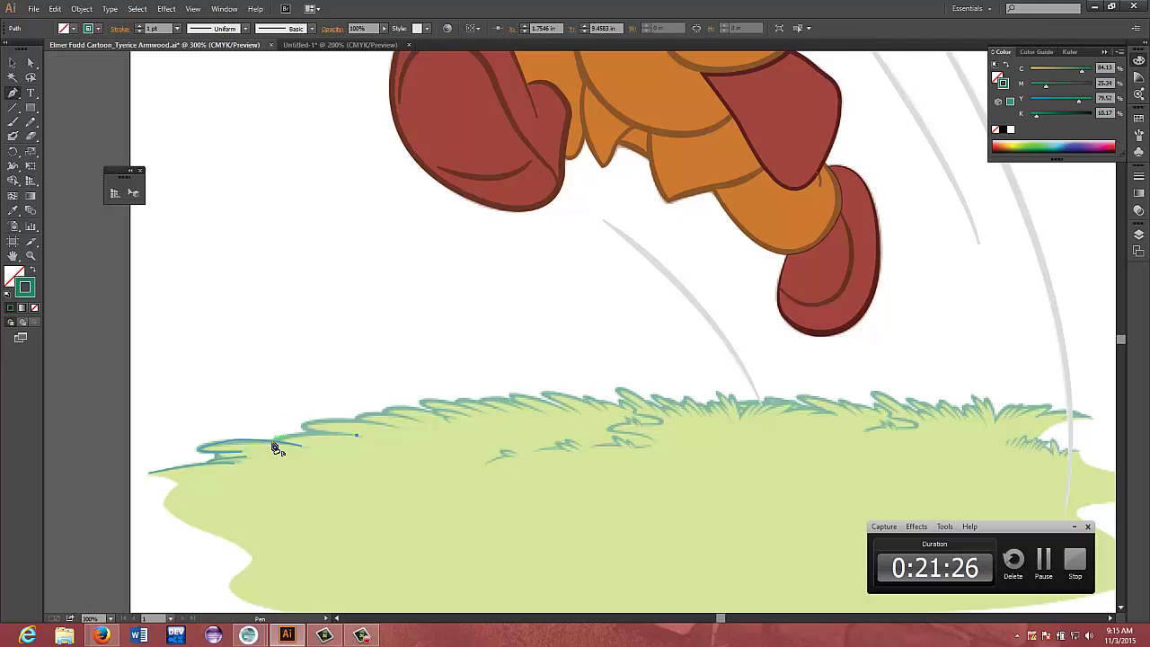
left_click(275, 447)
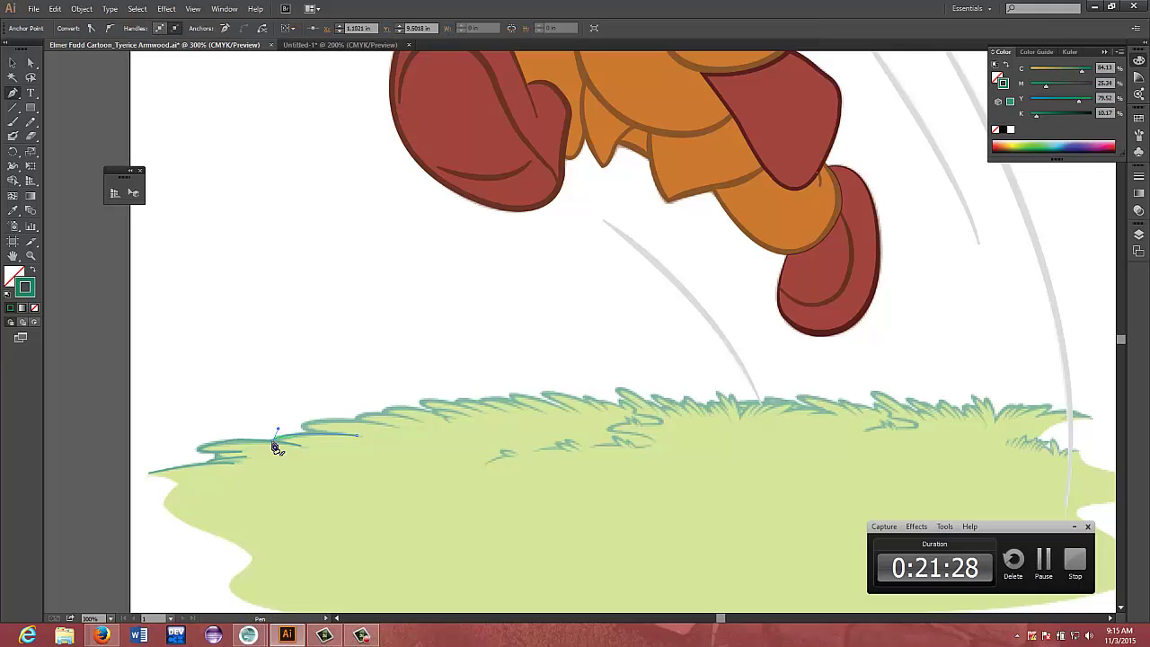
left_click(333, 439)
left_click(344, 428)
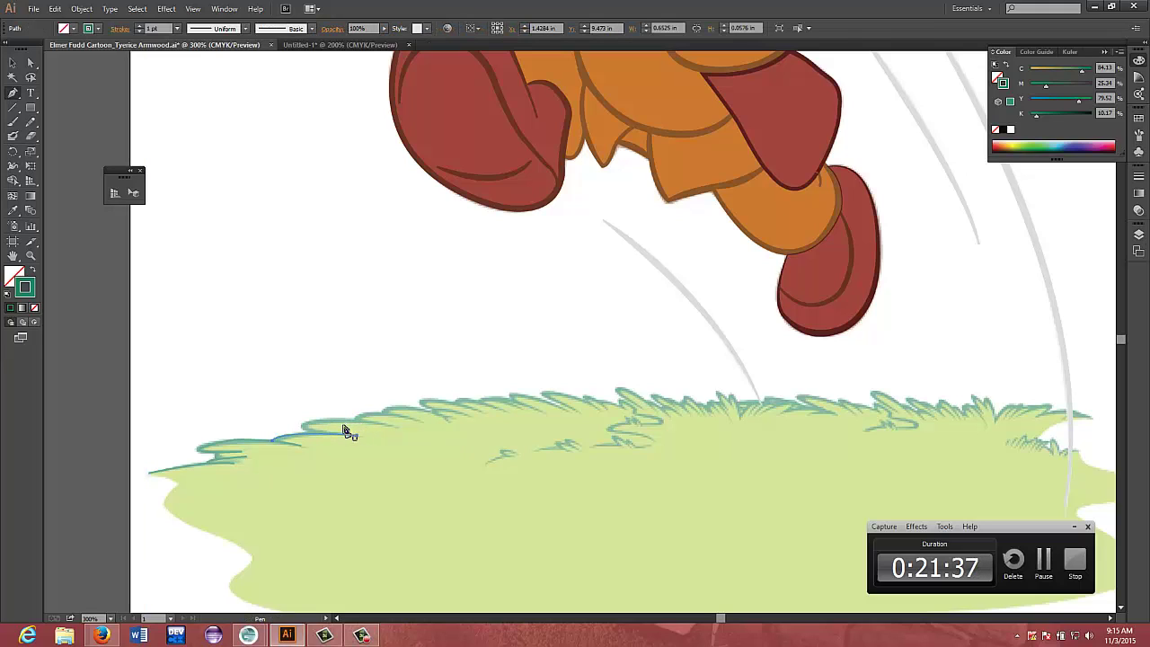
Trace the rounded blade above the third strand as a curve looping from its upper edge back to that strand
left_click(394, 426)
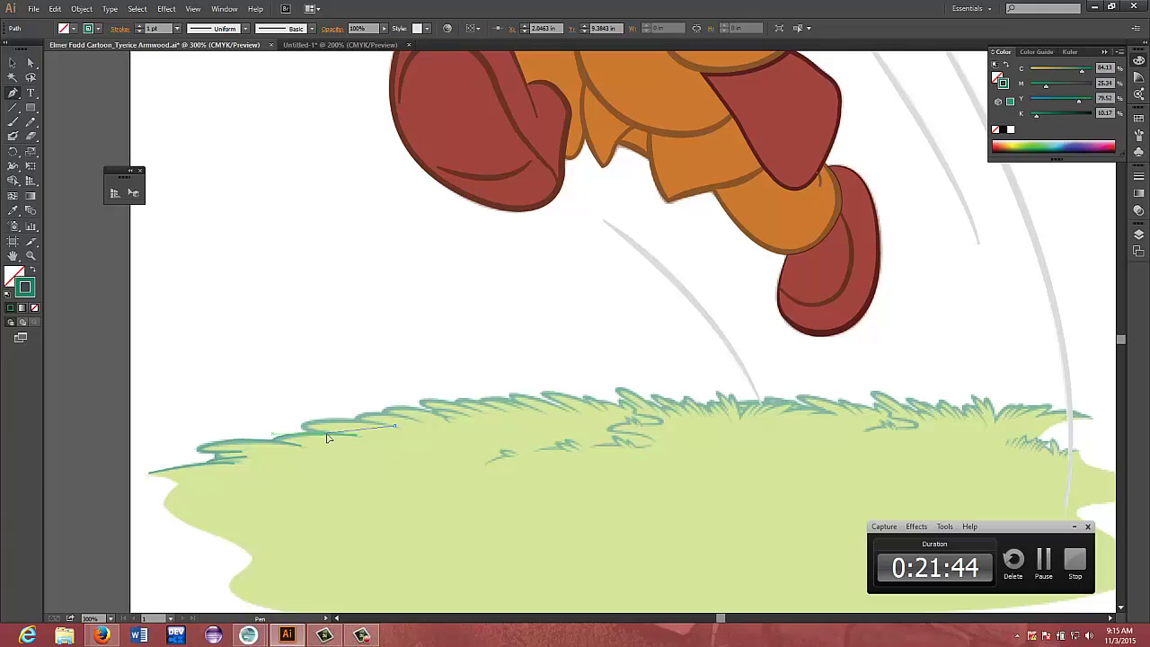
left_click_drag(321, 435, 379, 457)
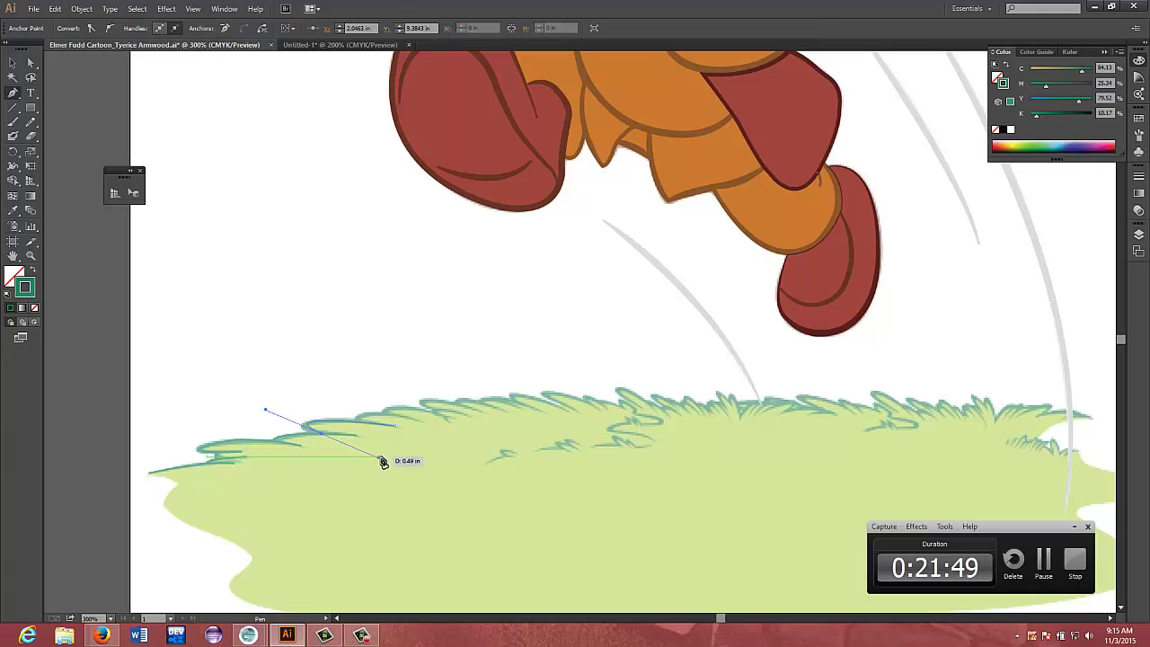
left_click(323, 436)
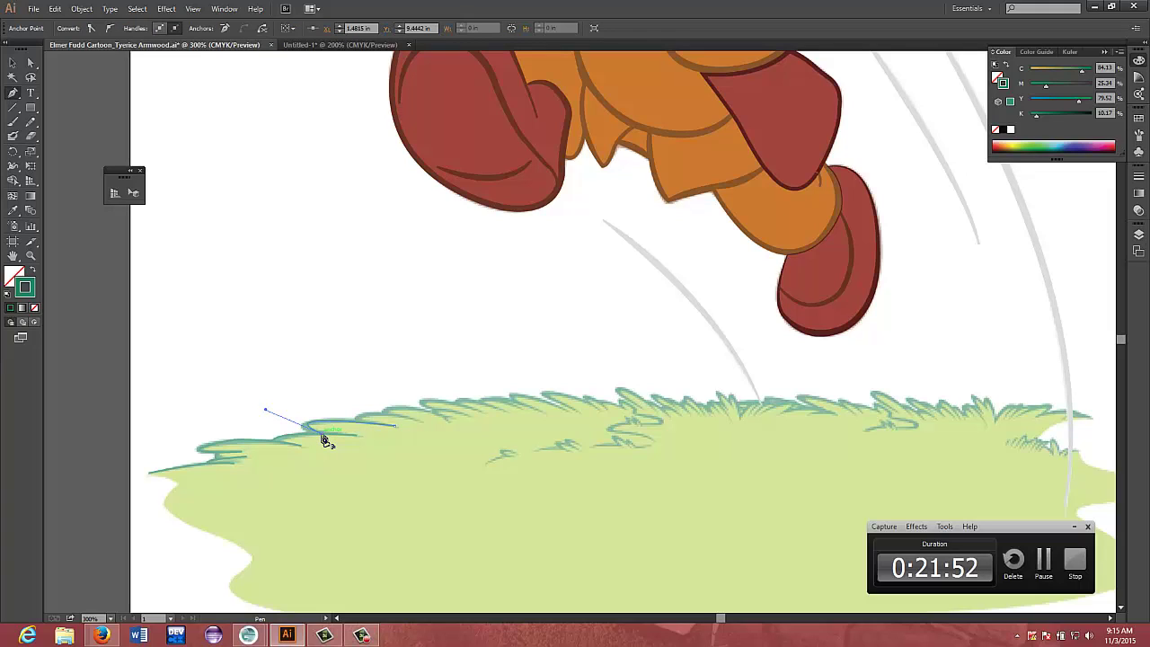
Trace the next two overlapping grass blades up the left slope with separate curved Pen strokes
left_click(424, 422)
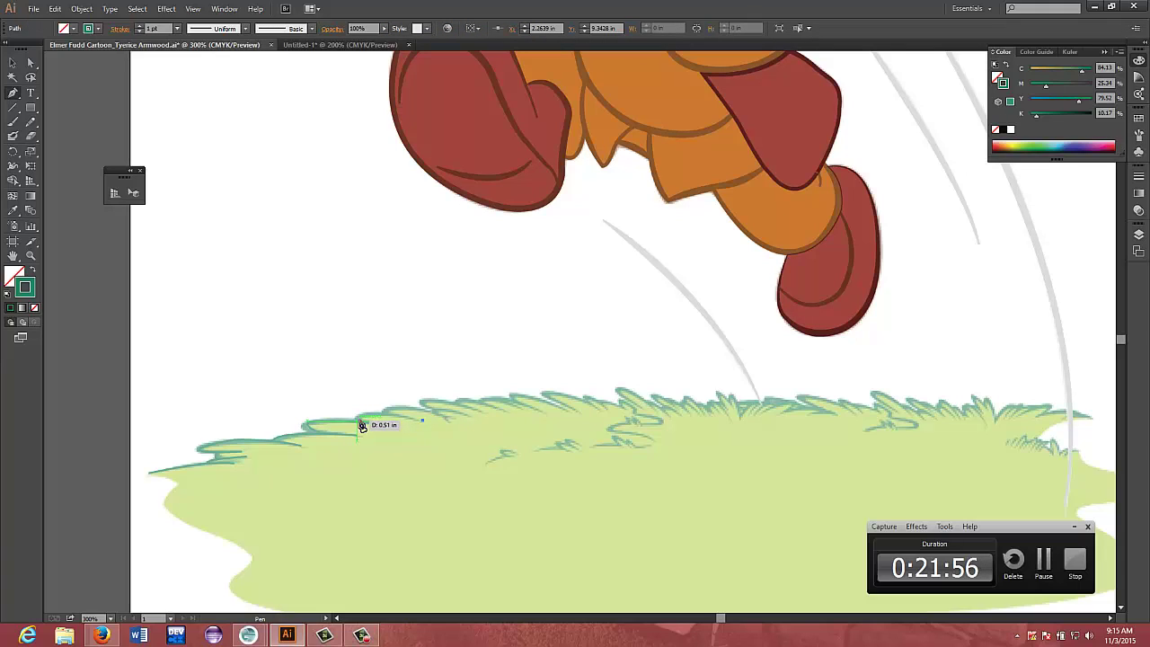
left_click_drag(363, 420, 382, 439)
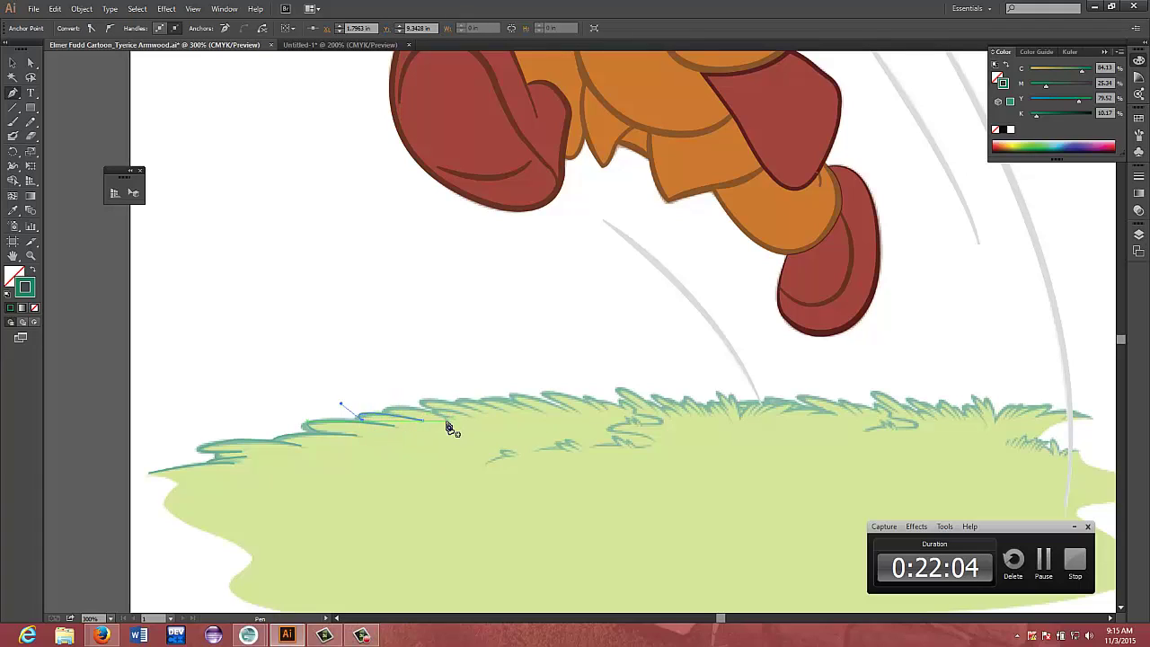
mouse_move(451, 427)
left_mouse_down()
mouse_move(385, 416)
mouse_move(382, 429)
left_mouse_up()
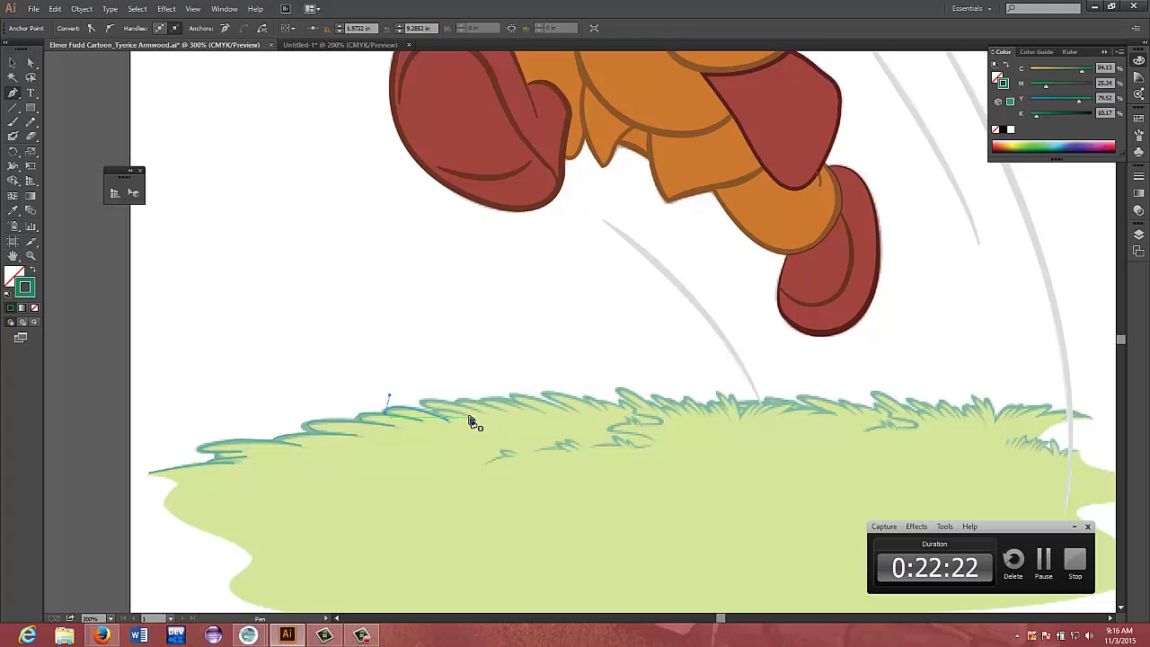
left_click_drag(468, 419, 457, 450)
key("ctrl+z")
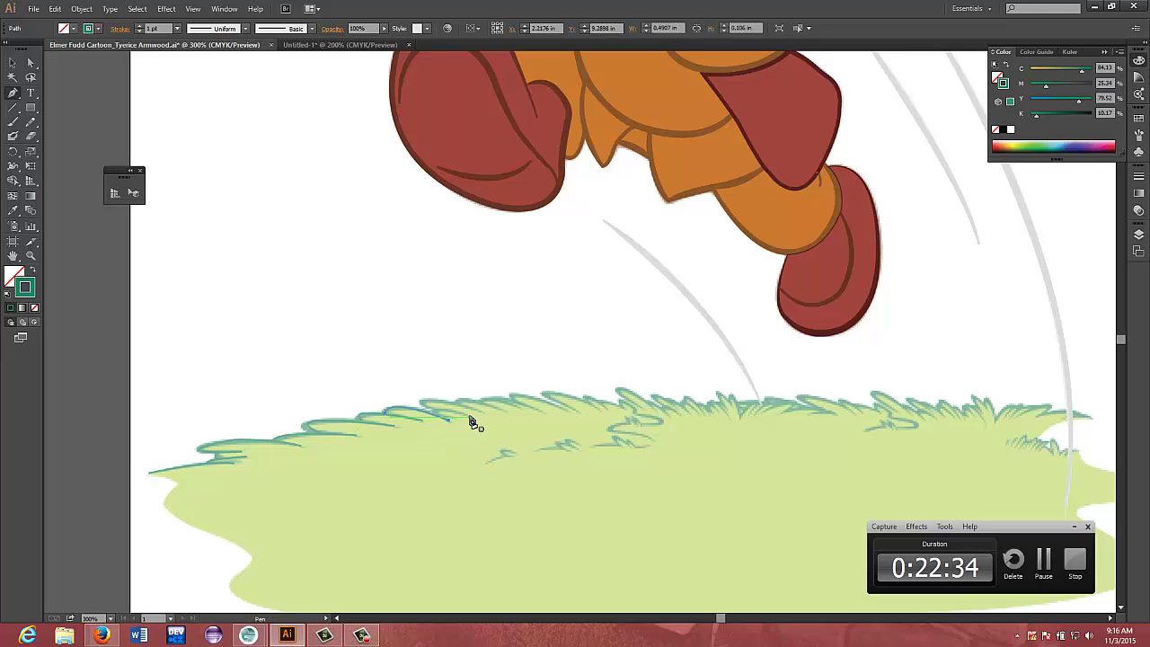
left_click_drag(469, 421, 501, 438)
key("ctrl")
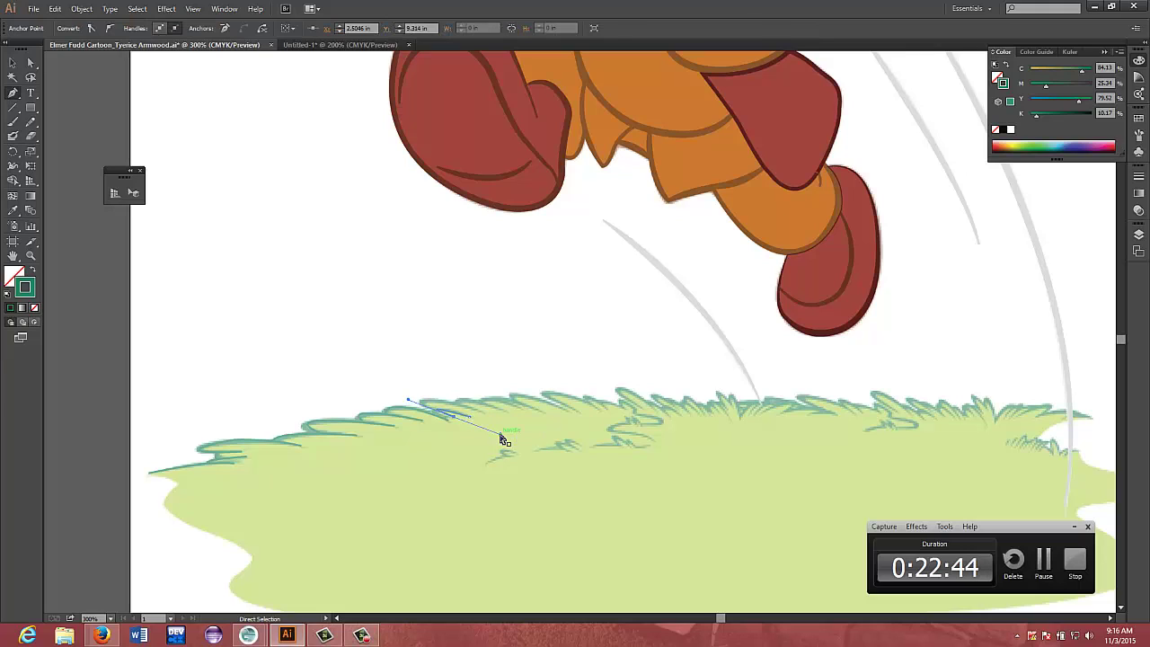
left_click(505, 440, "ctrl")
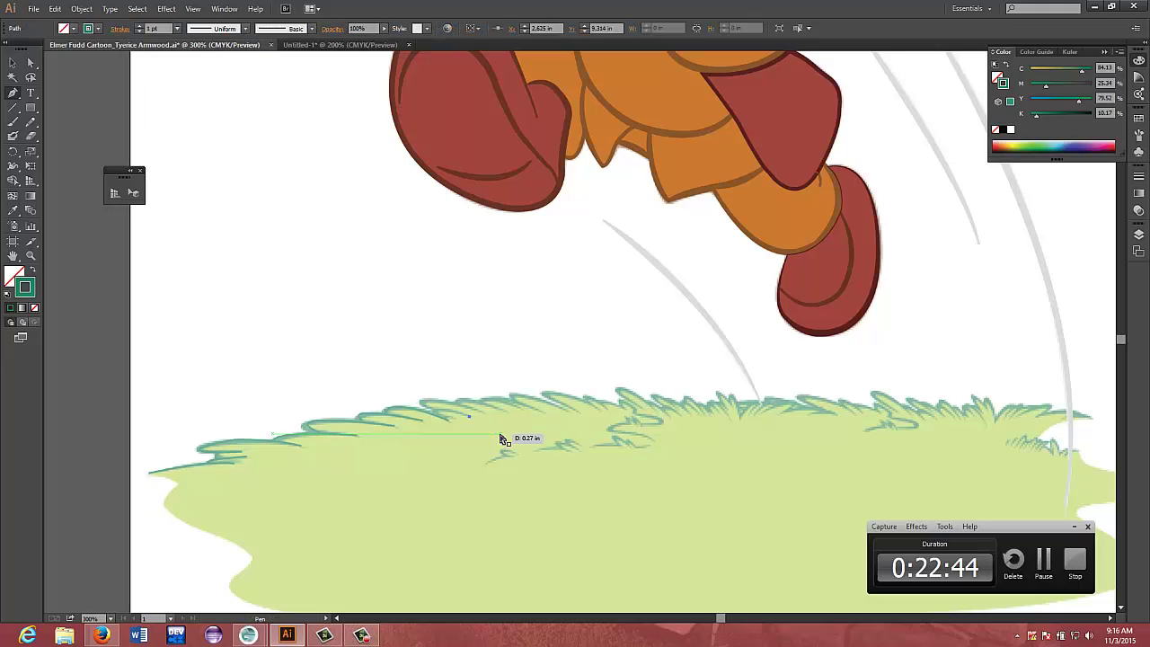
left_click_drag(469, 422, 488, 436)
left_click(450, 417)
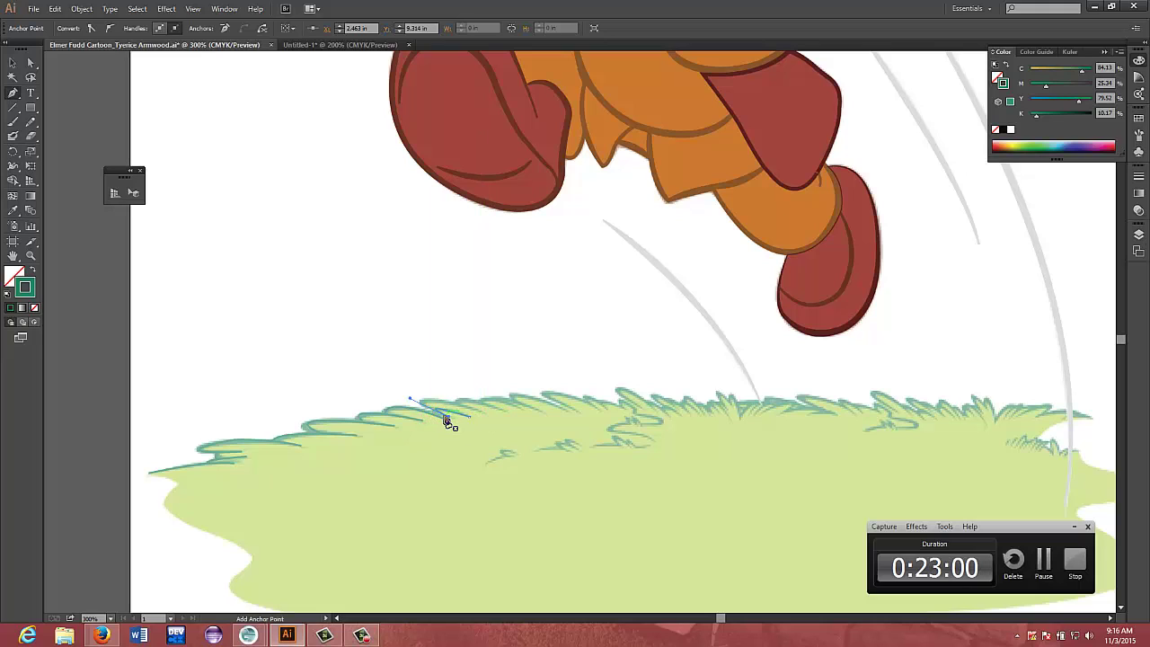
left_click(445, 419)
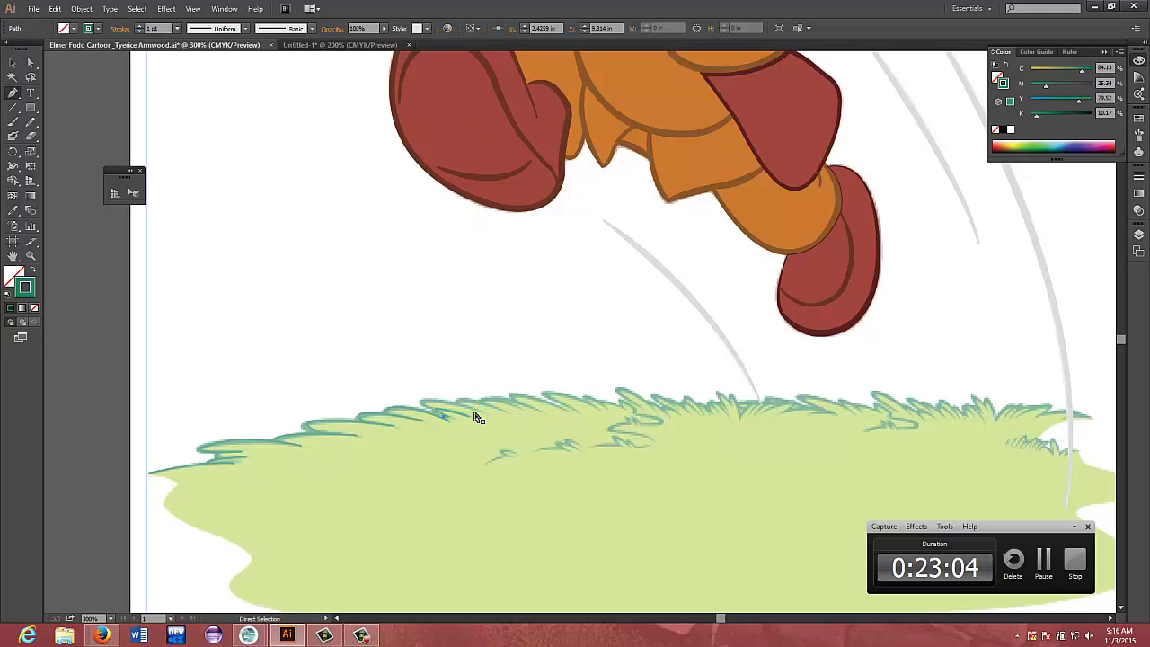
key("ctrl+z")
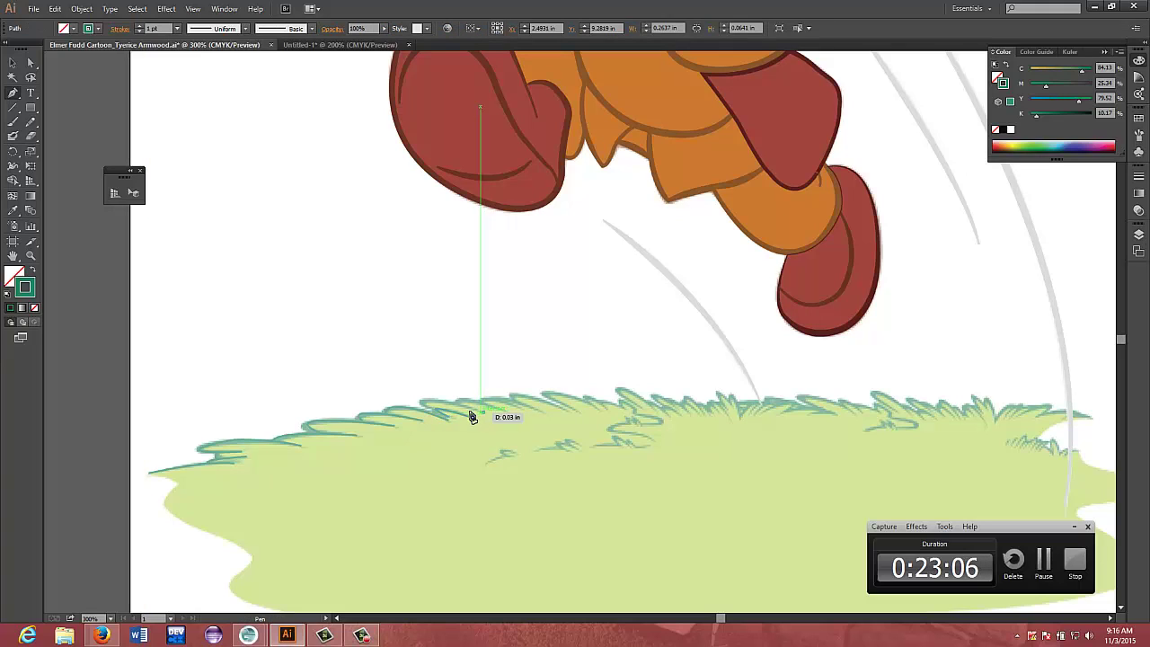
Trace the next rounded grass blade up the left slope, curving its upper edge around the tip and back beneath
left_click_drag(470, 413, 513, 454)
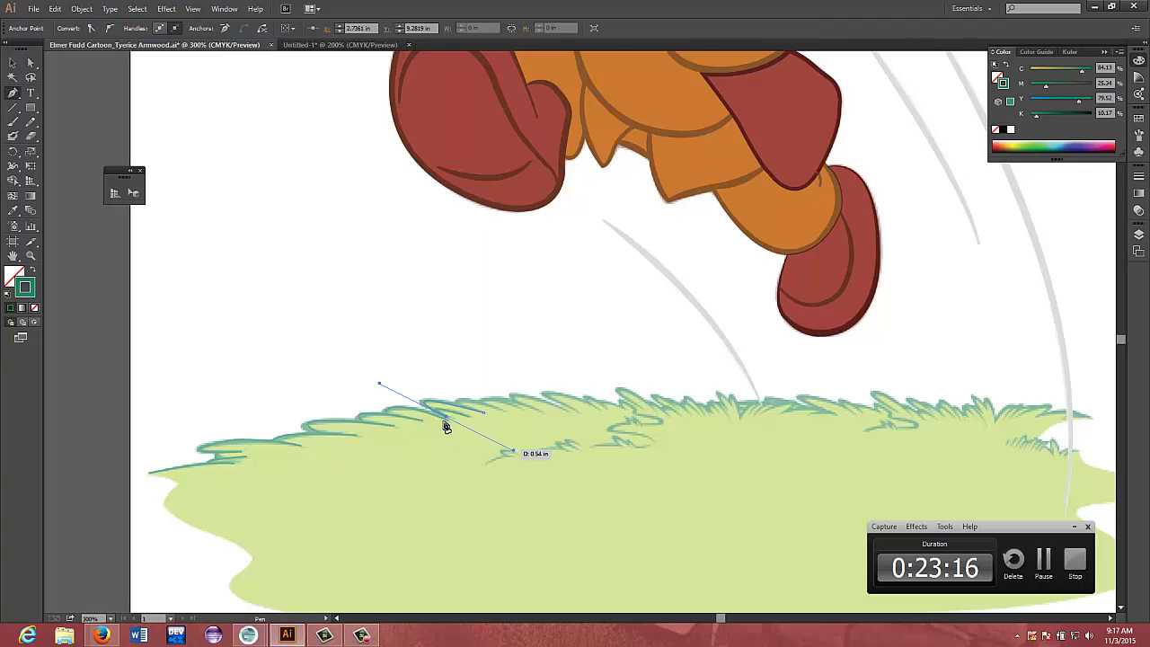
left_click(447, 420)
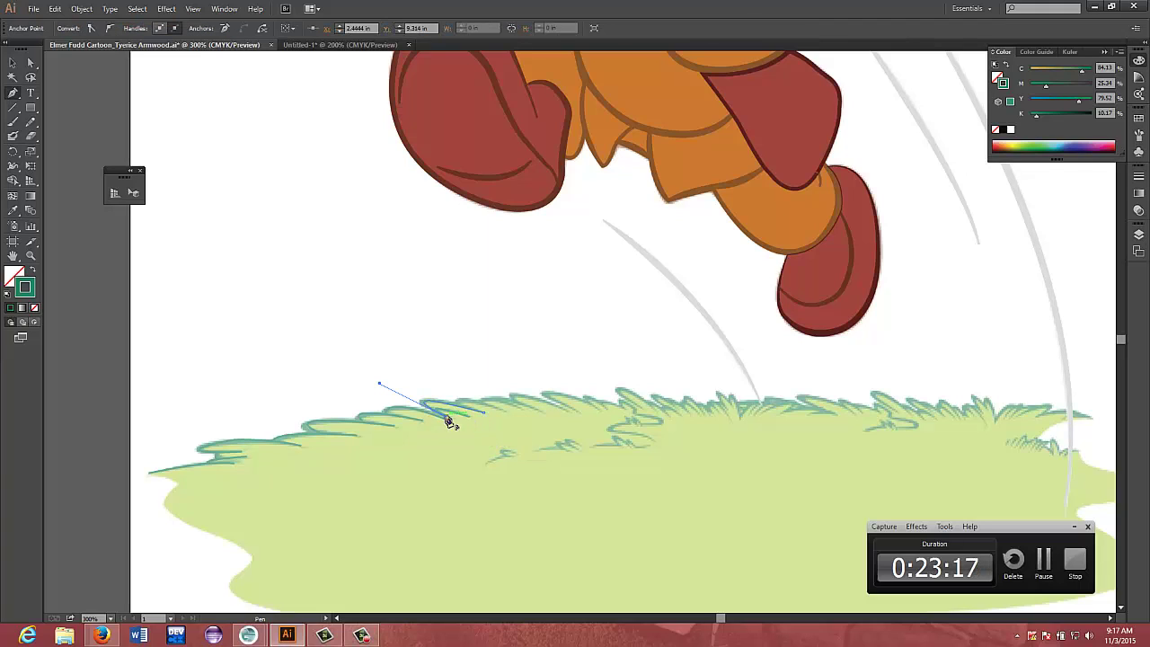
left_click(498, 415, "ctrl")
left_click(500, 418, "ctrl")
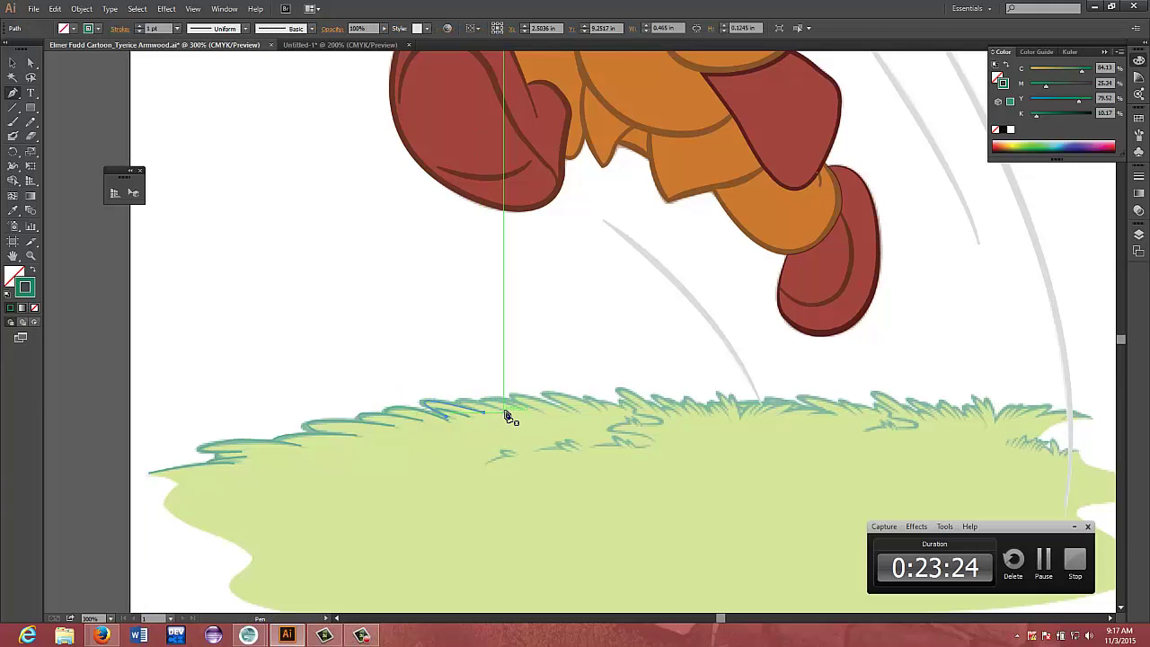
mouse_move(503, 414)
left_mouse_down()
mouse_move(475, 415)
mouse_move(493, 428)
left_mouse_up()
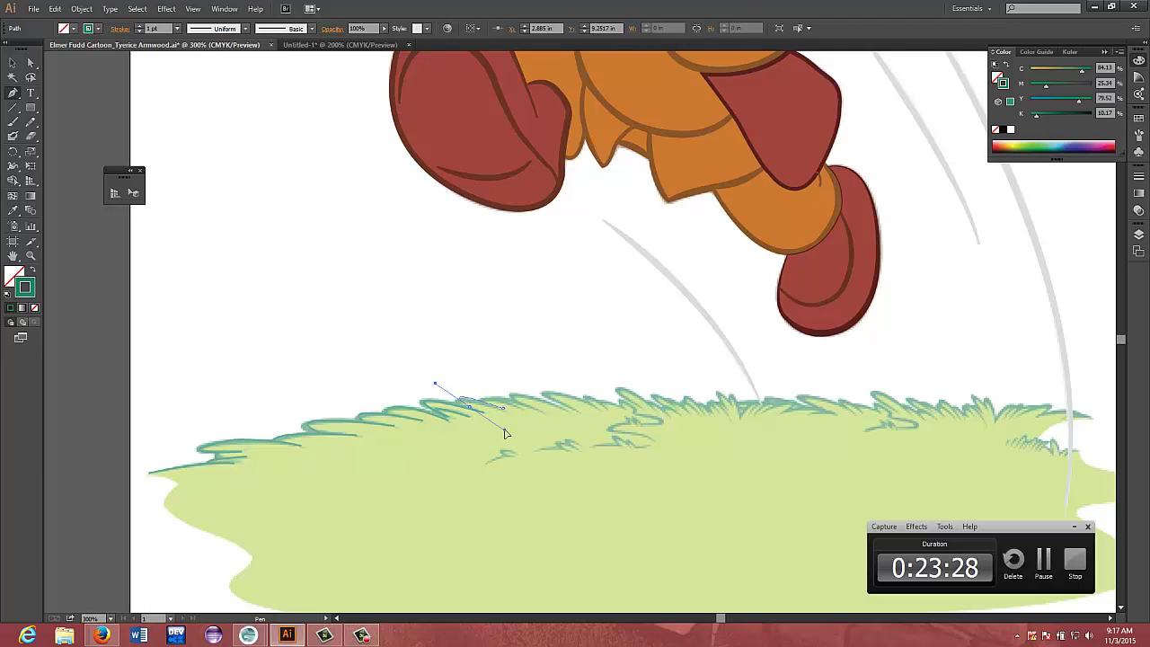
left_click(512, 429)
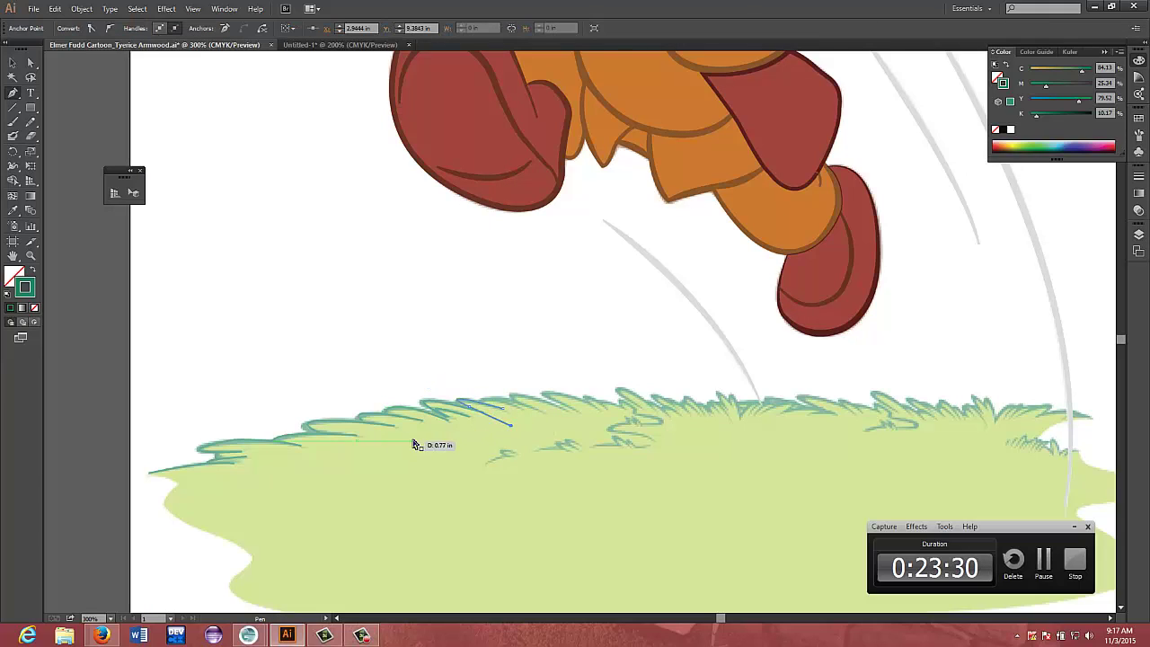
key("ctrl+z")
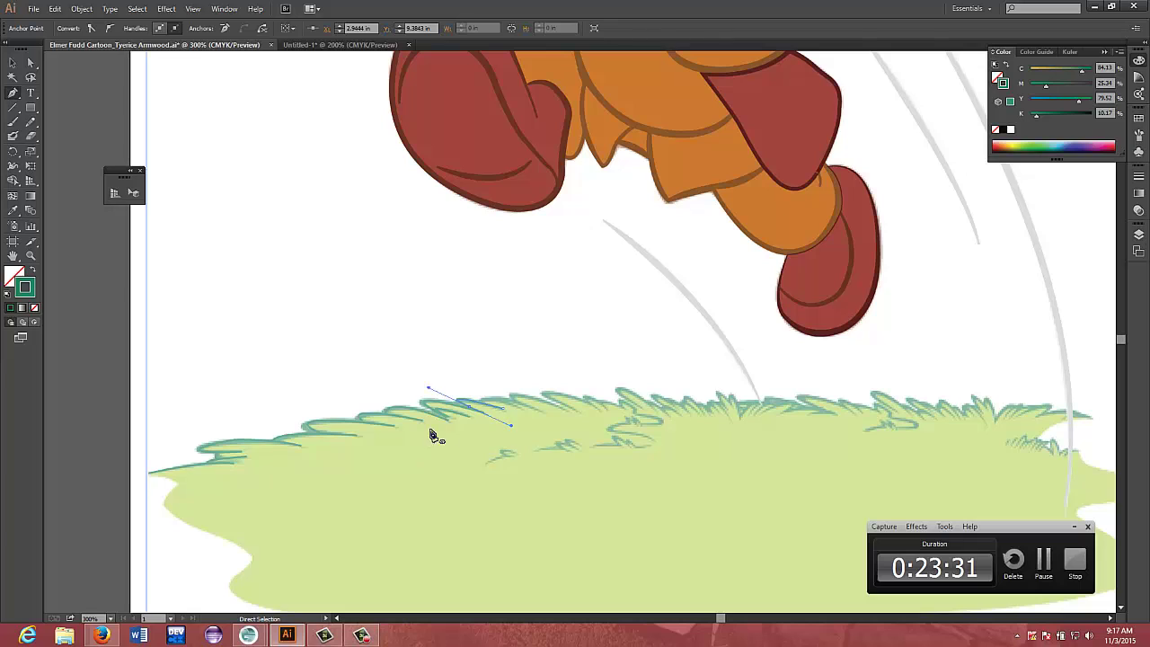
left_click(488, 422, "ctrl")
Trace the adjacent overlapping grass blade as a Pen curve rounding its tip and returning along its short lower edge
left_click(504, 410)
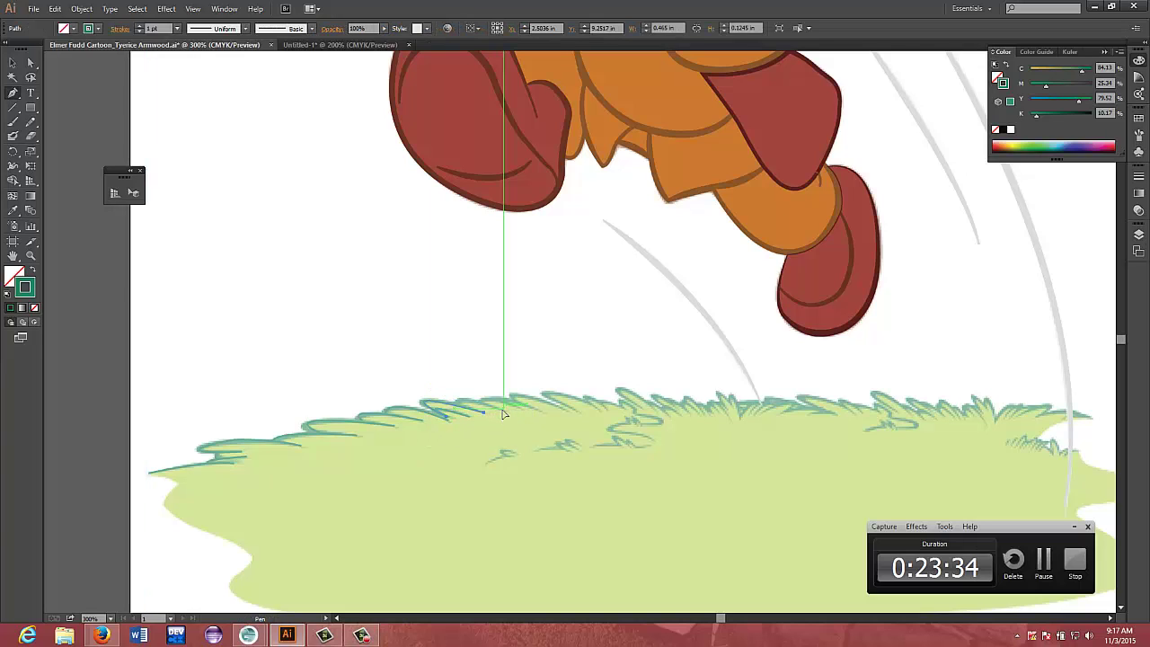
left_click(504, 411)
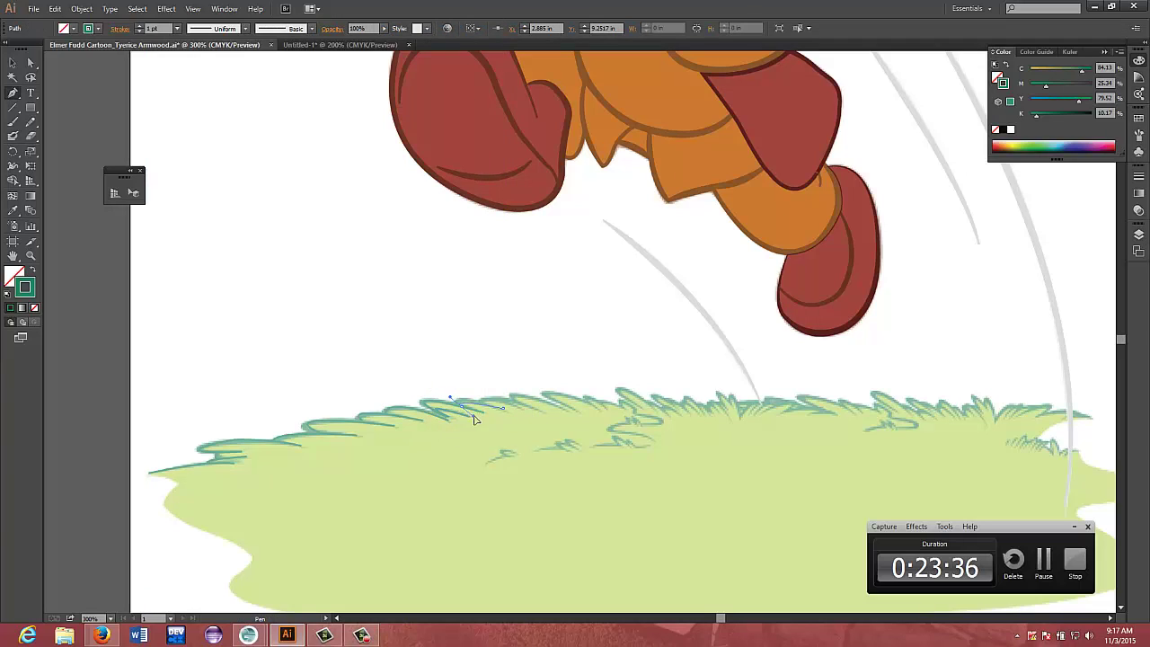
left_click_drag(461, 408, 480, 432)
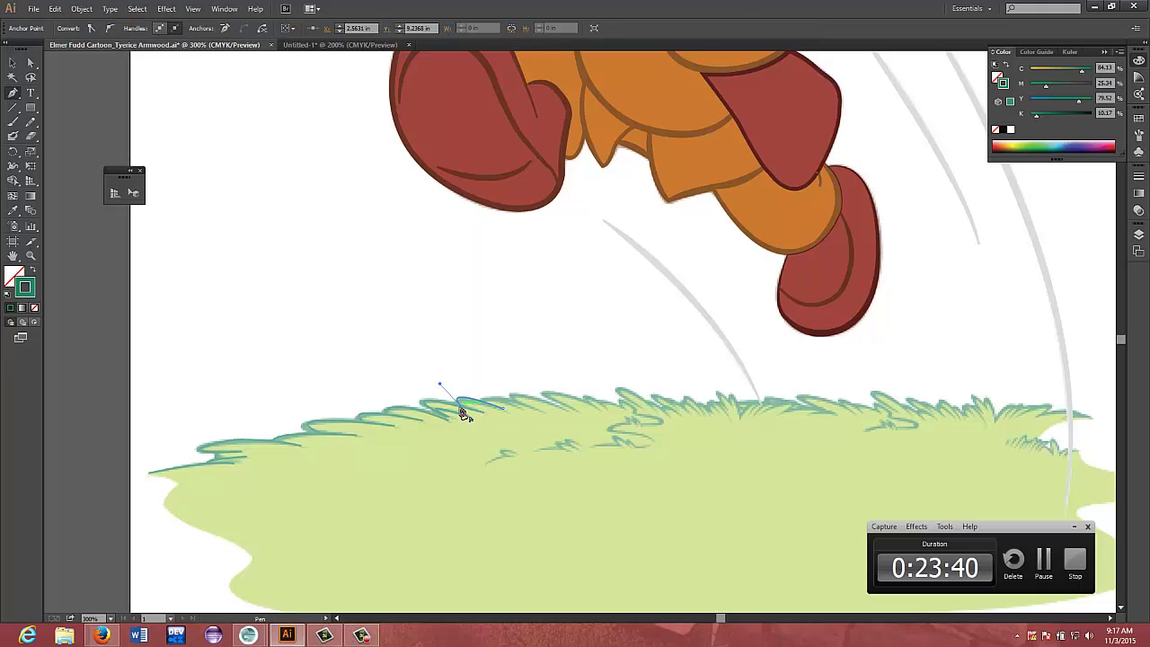
left_click(523, 408, "ctrl")
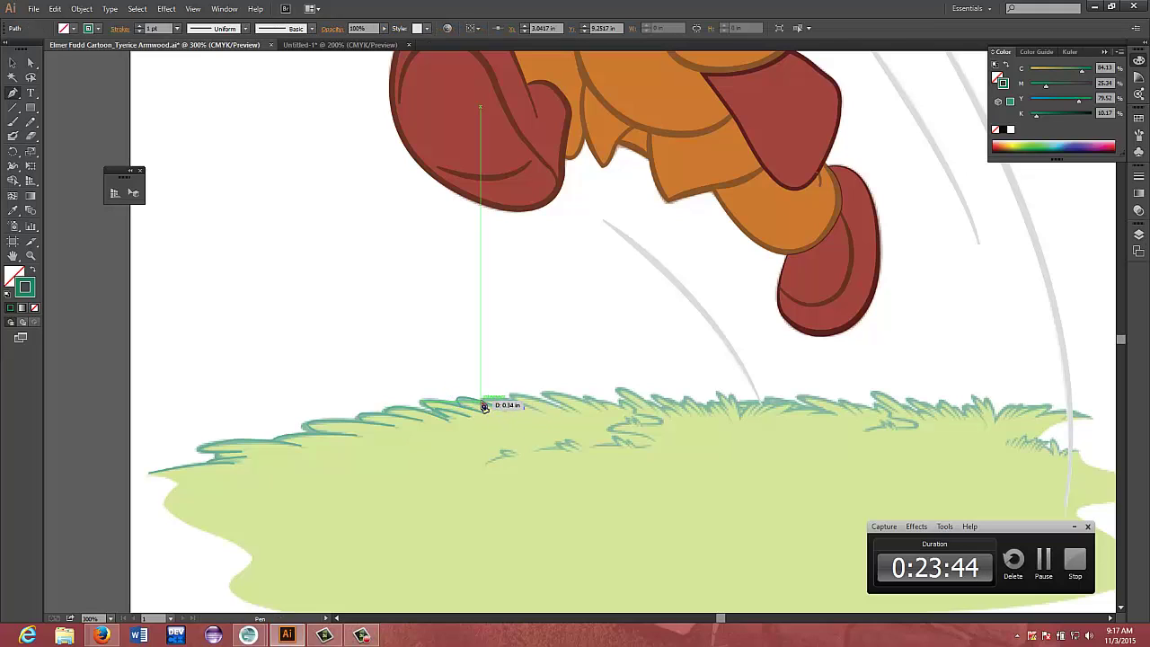
Trace the next three overlapping blades along the crest of the grass with separate curved Pen strokes
left_click_drag(484, 406, 472, 412)
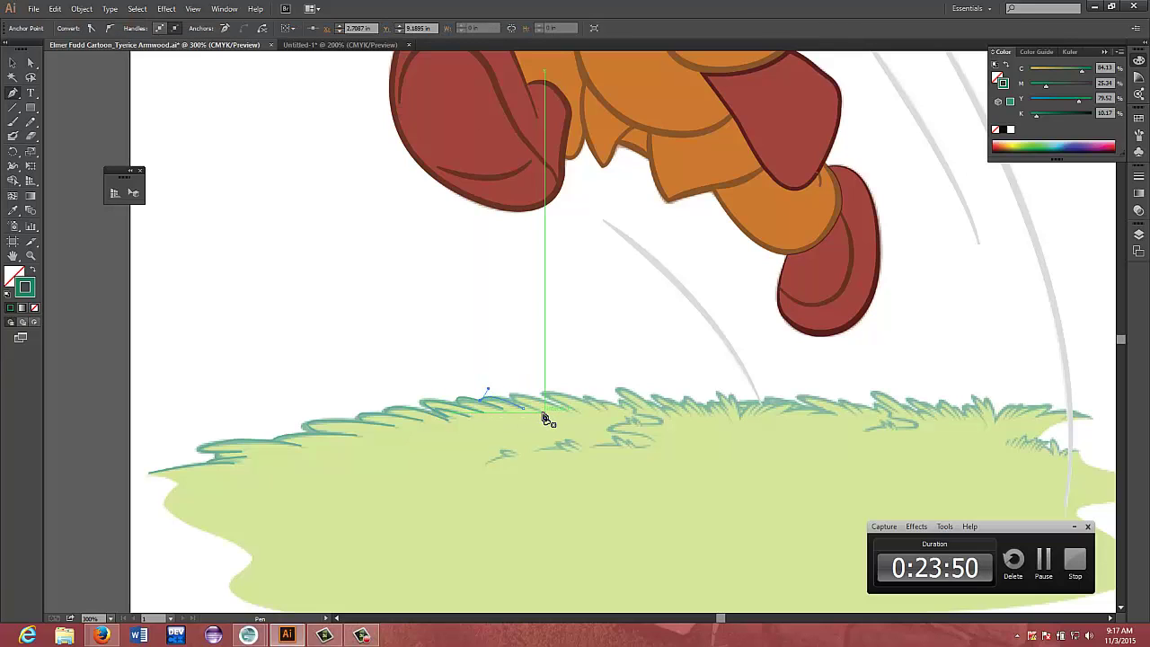
mouse_move(515, 404)
left_mouse_down()
mouse_move(535, 409)
mouse_move(492, 405)
mouse_move(503, 401)
left_mouse_up()
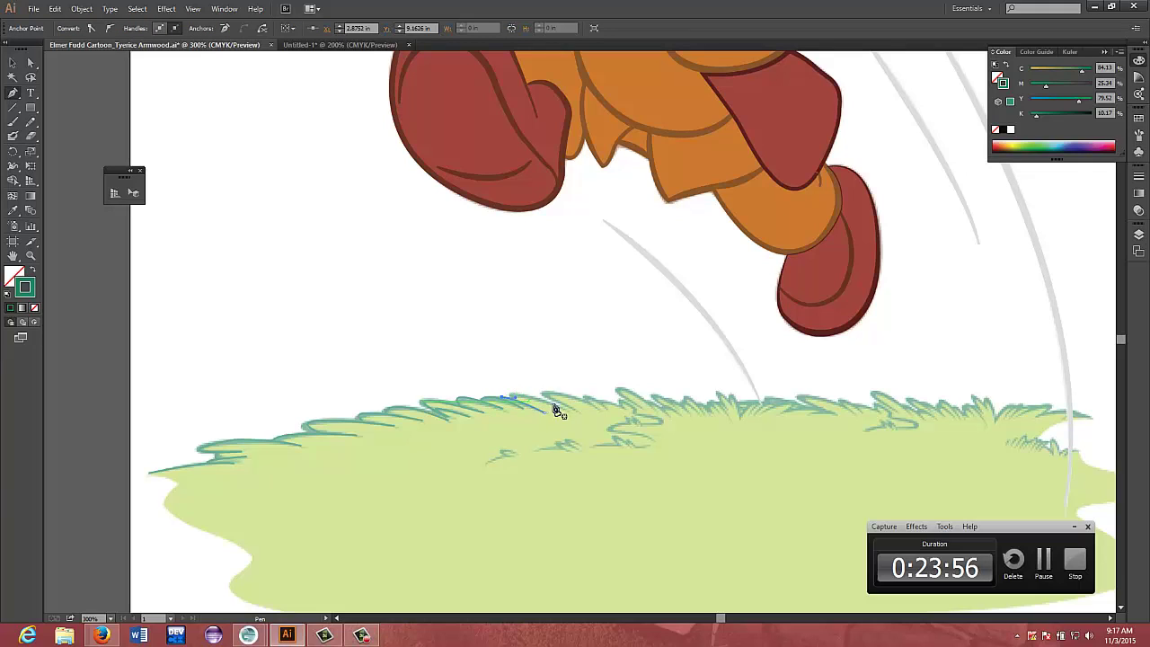
left_click_drag(572, 415, 508, 410)
left_click_drag(579, 415, 616, 421)
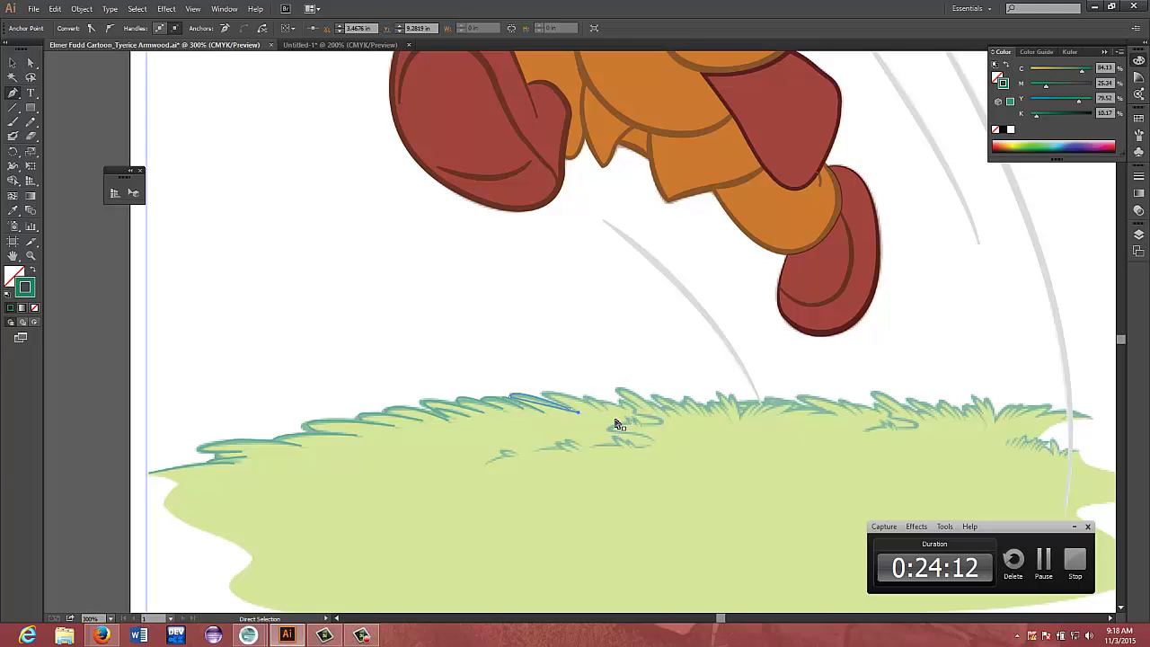
key("ctrl+z")
left_click_drag(589, 417, 580, 416)
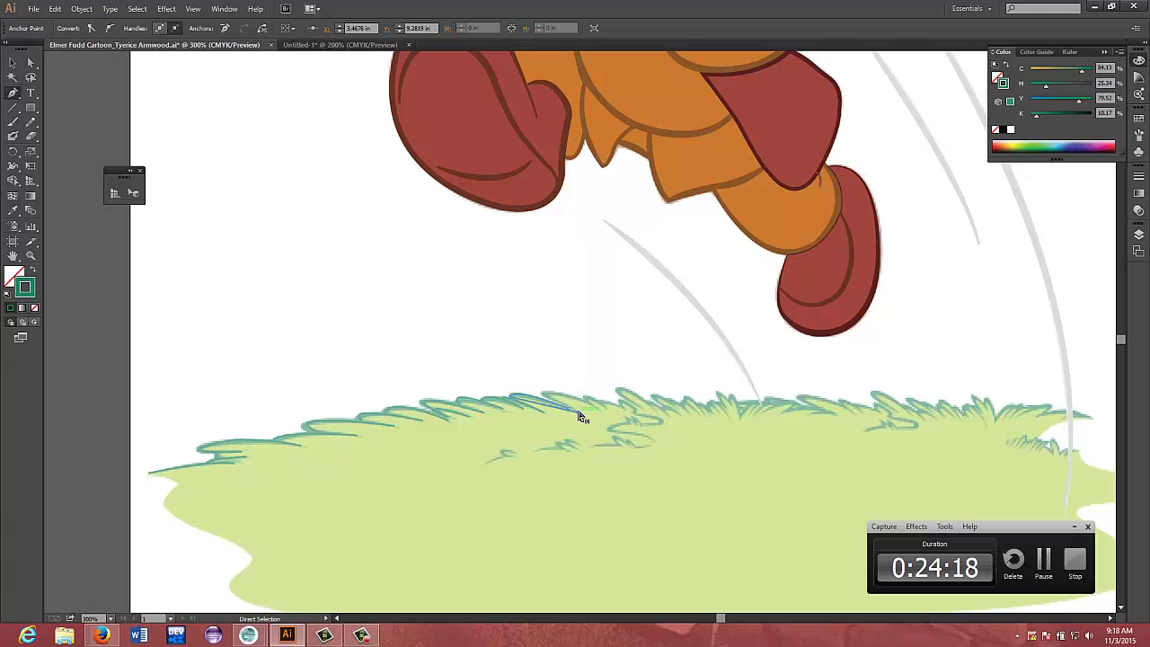
key("ctrl+z")
left_click_drag(601, 414, 599, 411)
key("ctrl+z")
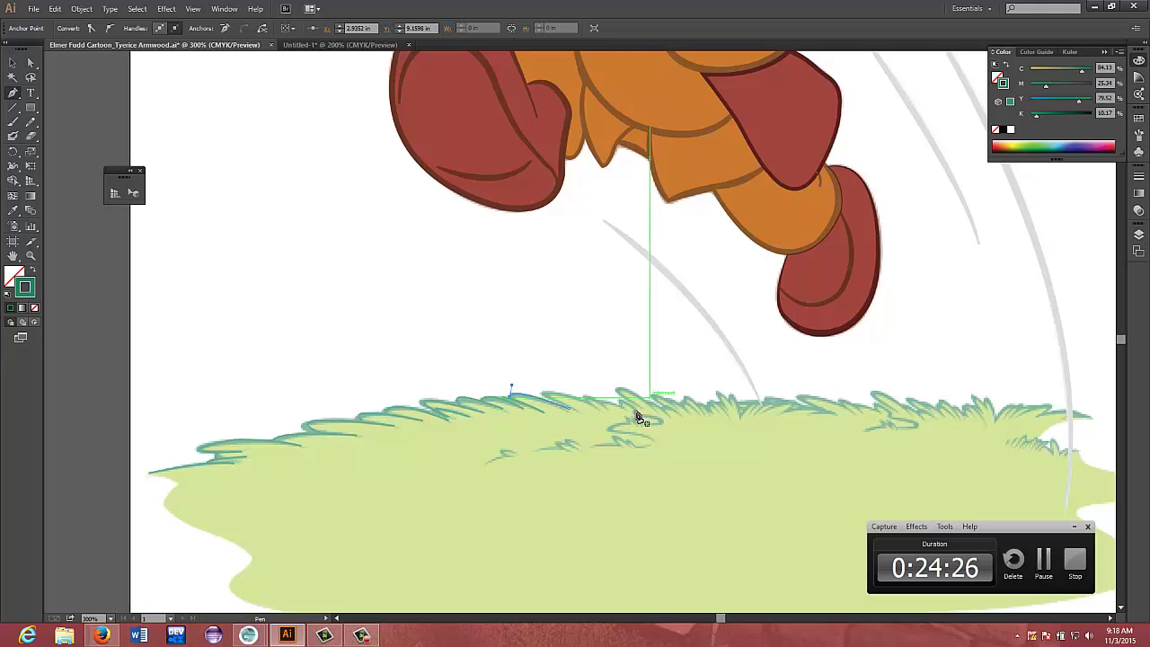
Trace both edges of the long pointed grass blade on the crest below the hunter's raised shoe with one Pen curve
left_click(579, 413)
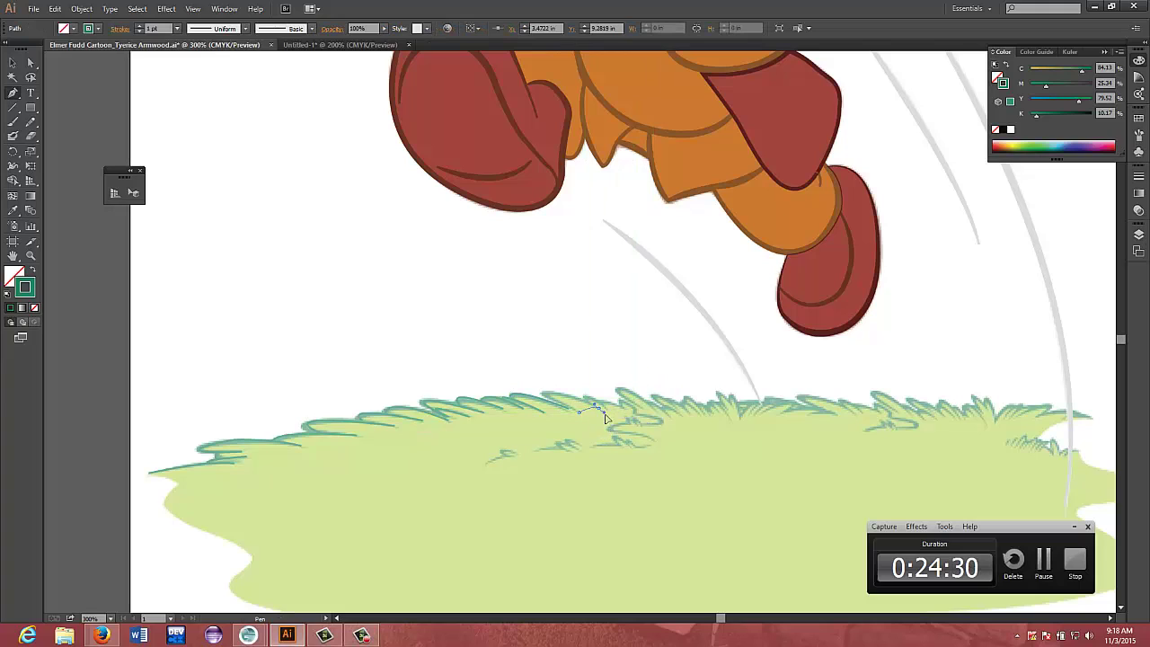
left_click_drag(600, 409, 708, 450)
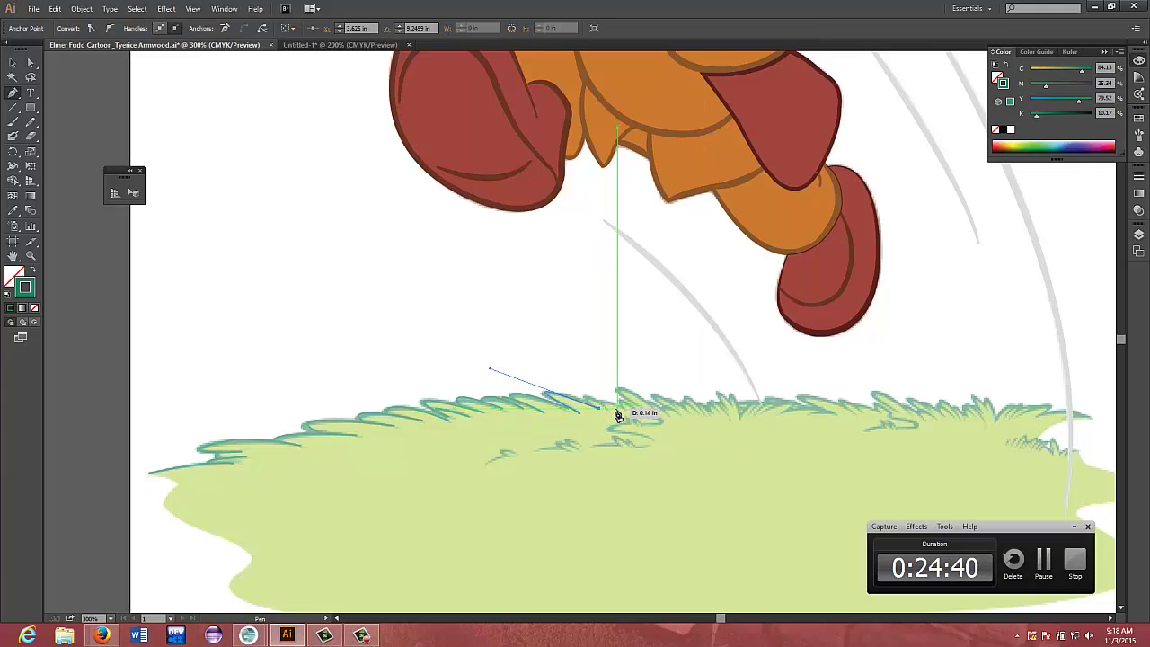
left_click(599, 408)
mouse_move(599, 409)
left_mouse_down()
mouse_move(623, 425)
mouse_move(602, 415)
left_mouse_up()
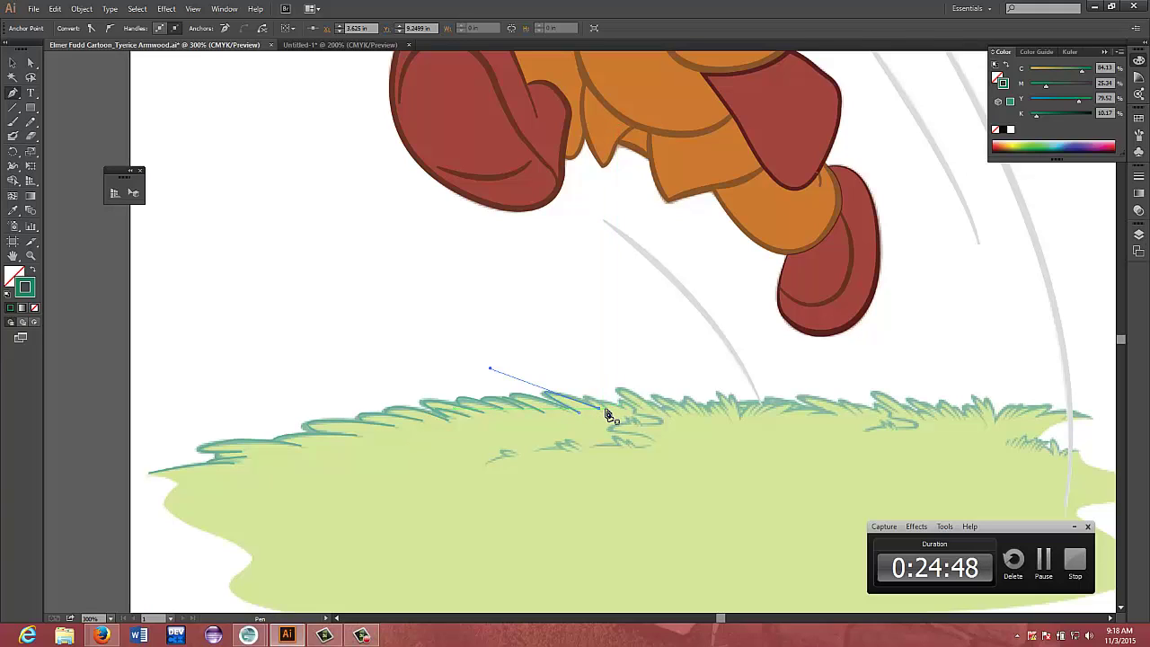
Trace the two short grass blades just before the taller tuft with separate small Pen curves
left_click_drag(606, 410, 595, 410)
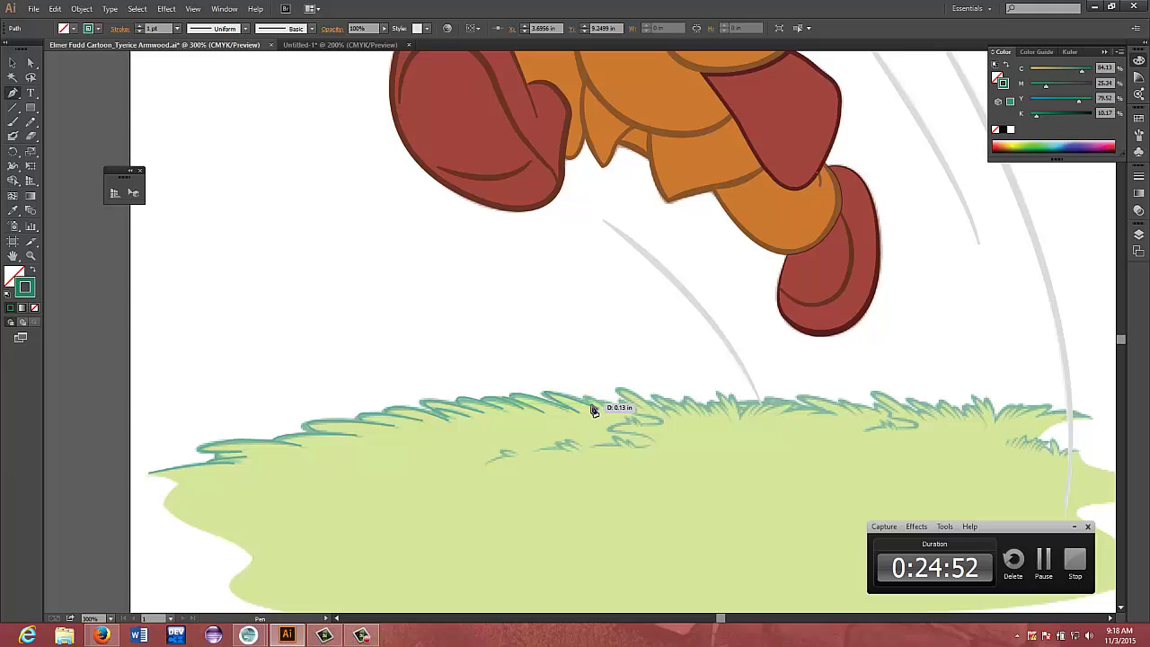
left_click_drag(592, 409, 611, 423)
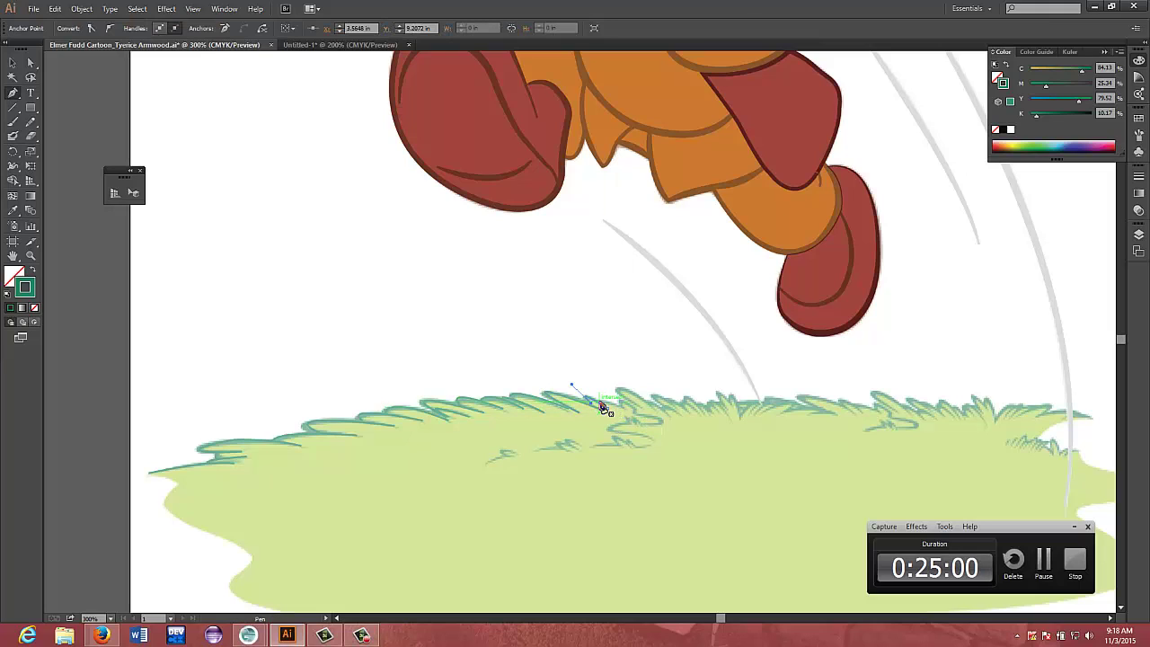
left_click(602, 404)
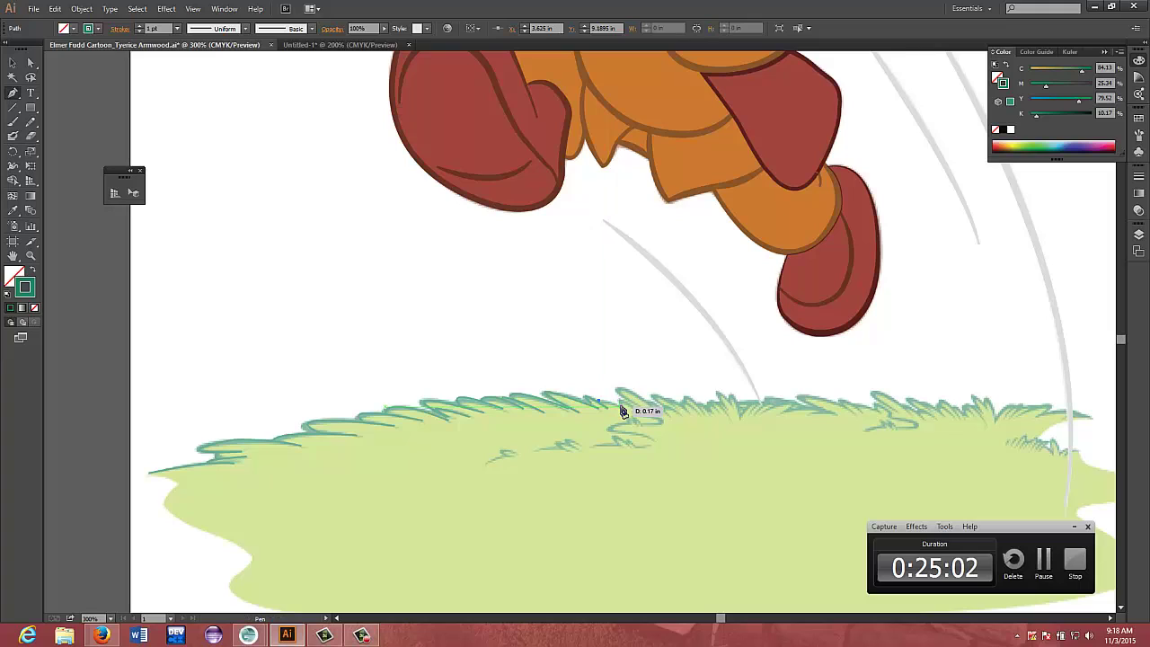
left_click(620, 410)
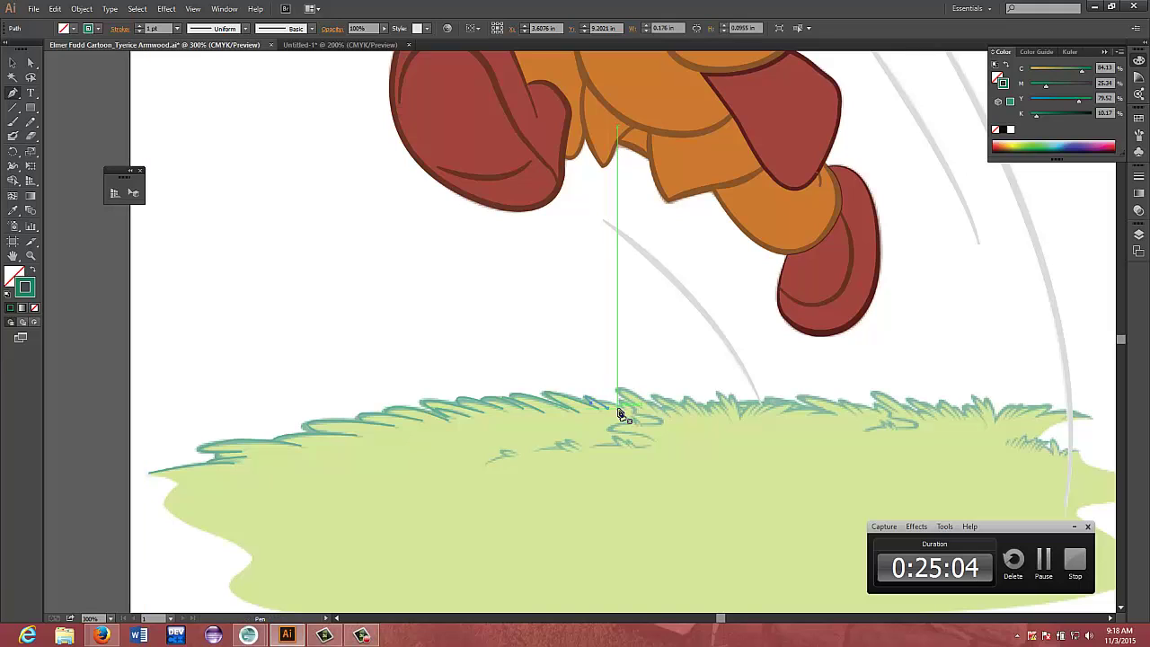
left_click(620, 407)
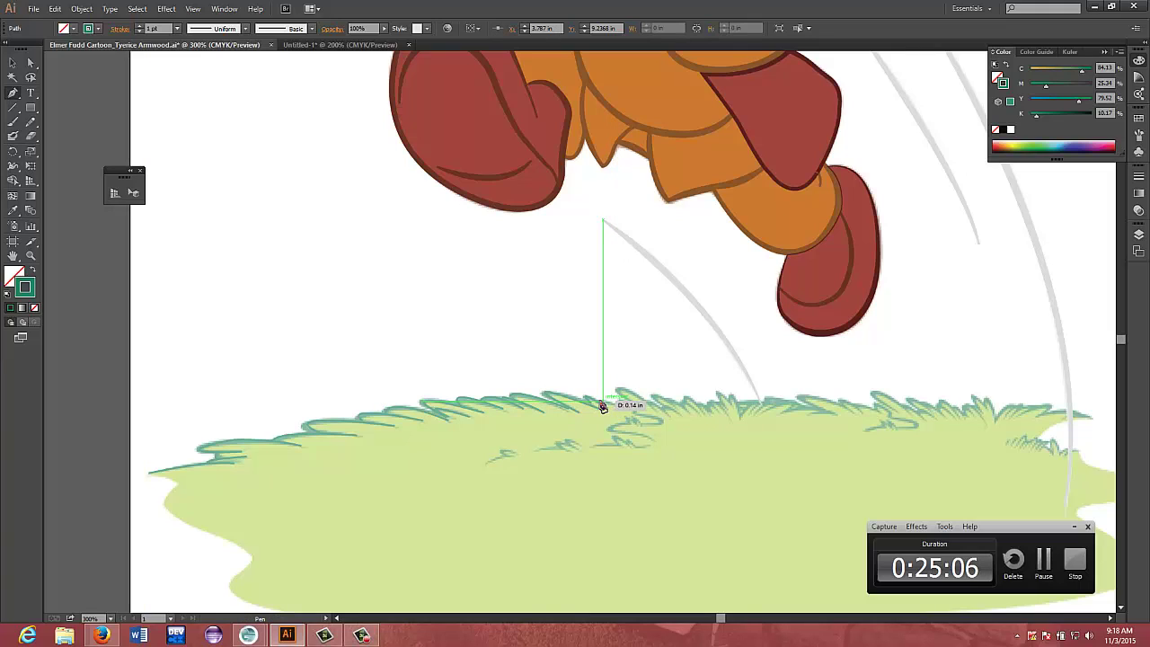
left_click(591, 404)
left_click_drag(592, 409, 688, 412)
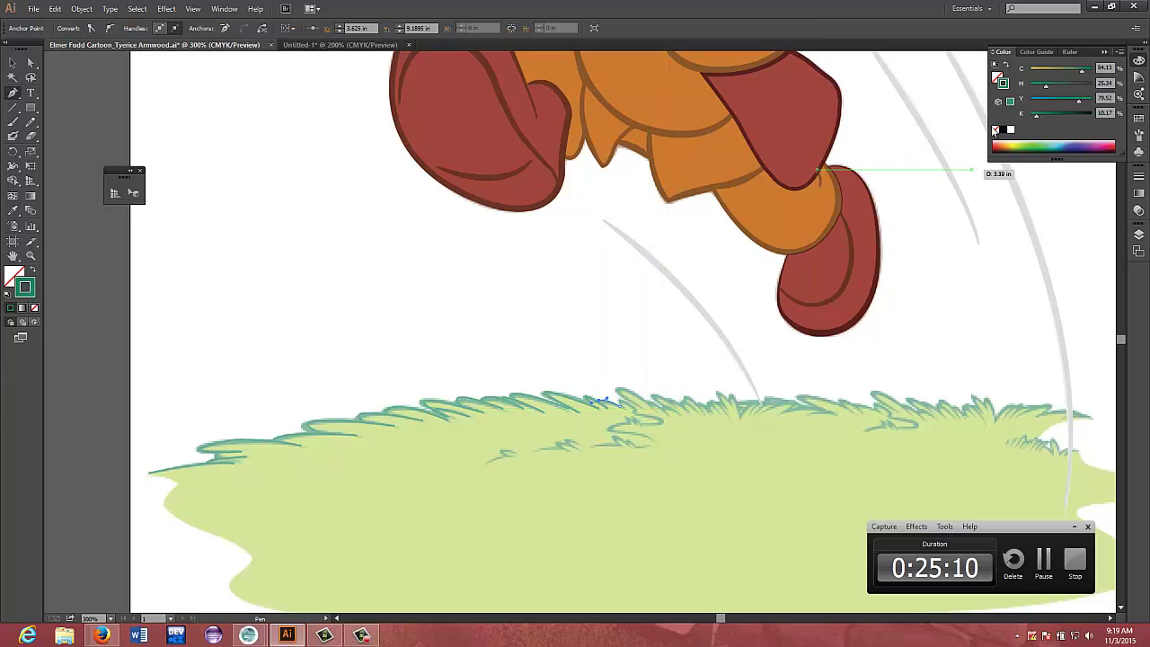
Change the stroke color to a bright magenta of about 23% cyan and 85% magenta, without yellow or black
double_click(26, 290)
left_click(693, 318)
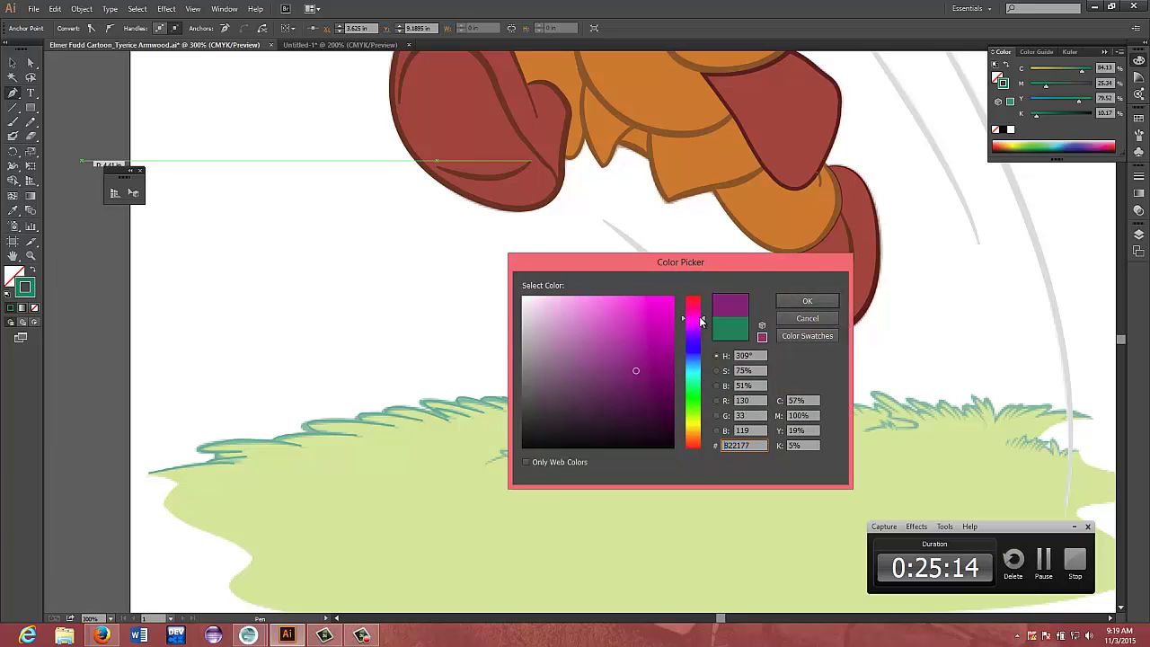
left_click(656, 307)
left_click(806, 302)
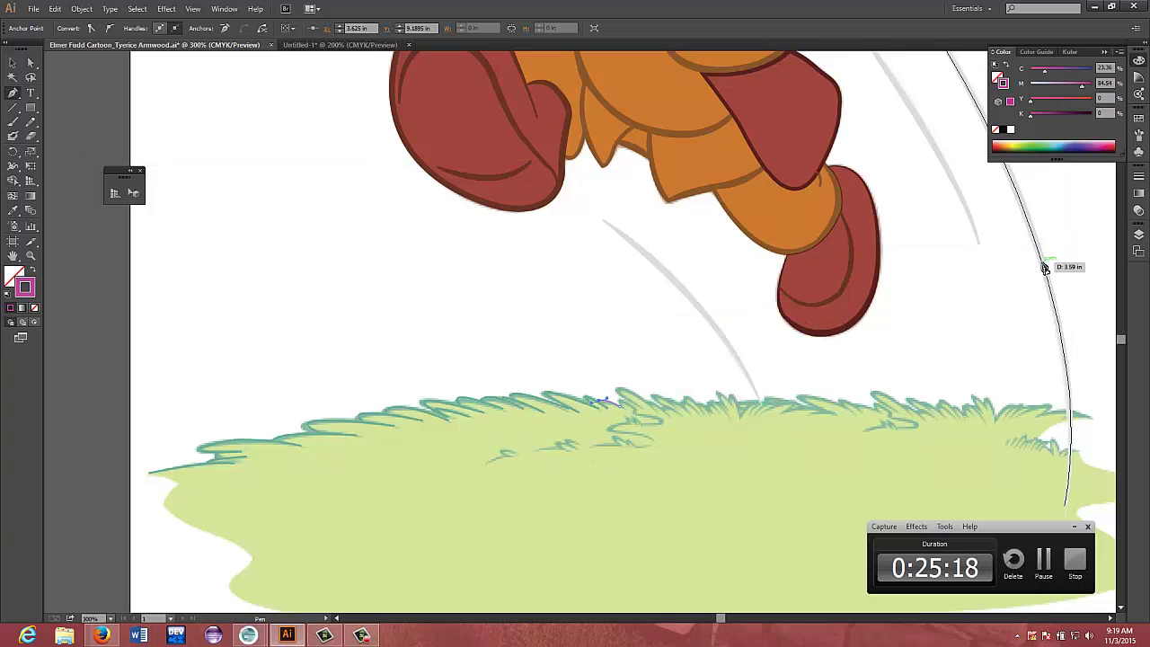
Add a new layer directly above the background image layer
left_click(1139, 235)
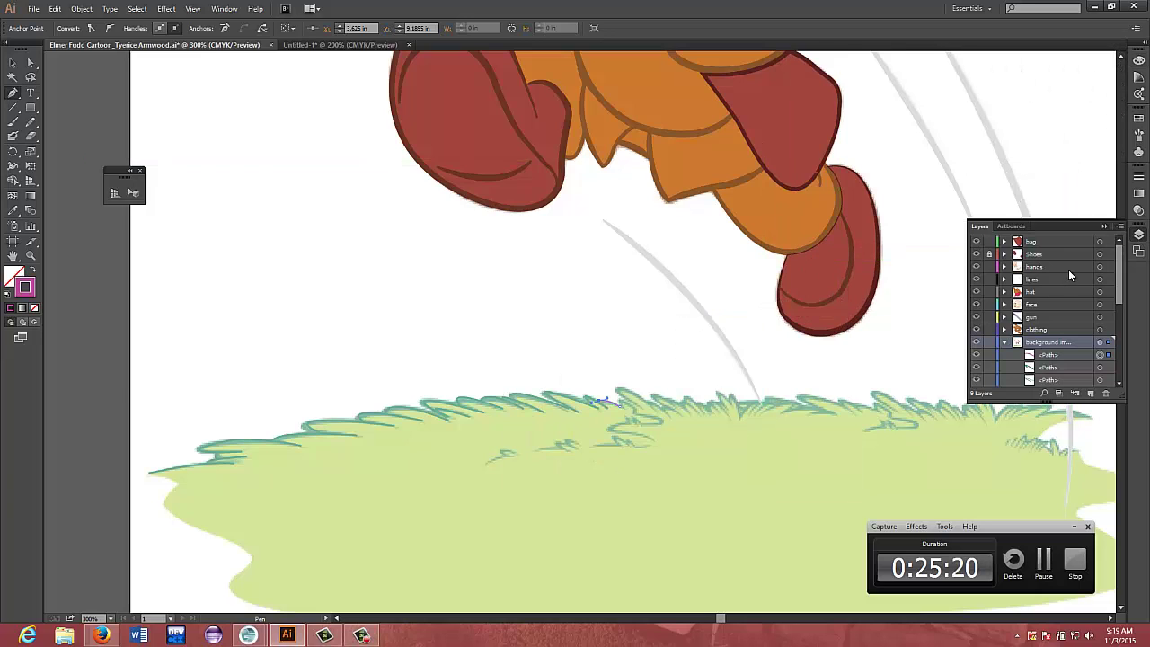
scroll(1087, 349, "down", 5)
scroll(1085, 348, "up", 4)
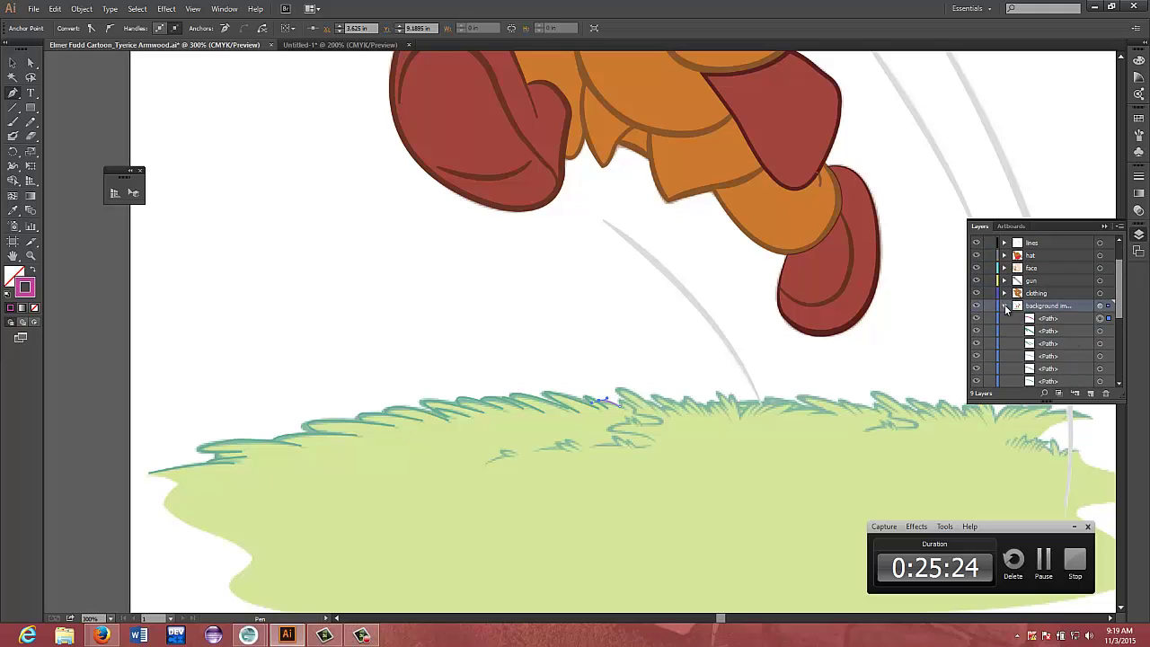
left_click(1090, 395)
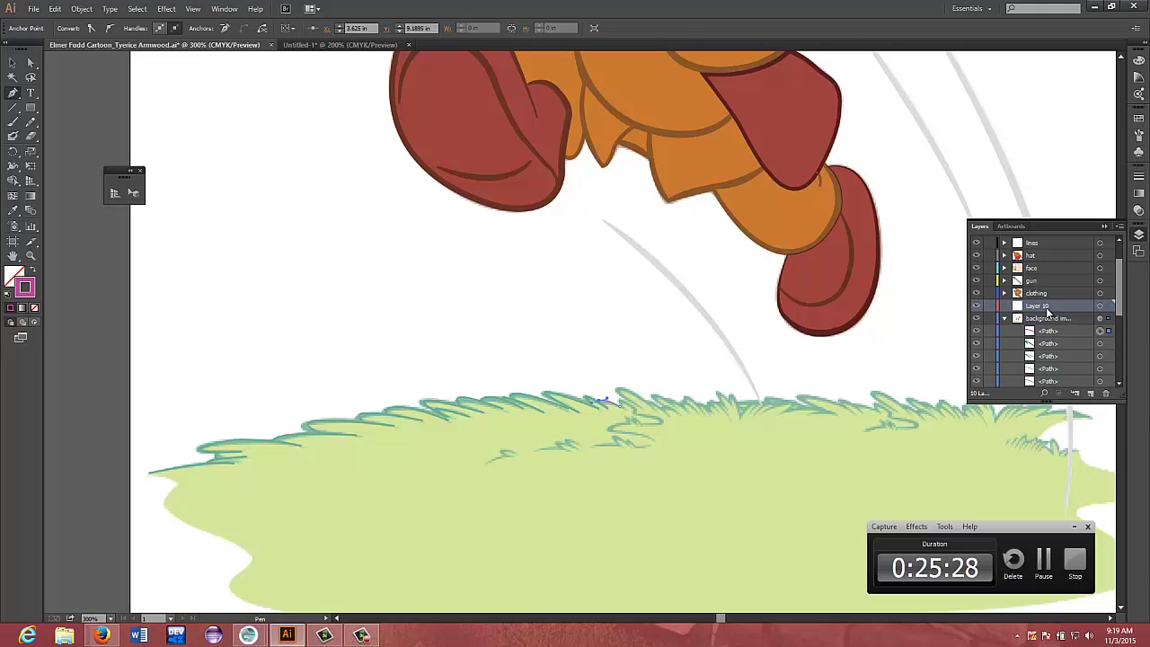
Rename the new layer above the background image as grass
double_click(1038, 306)
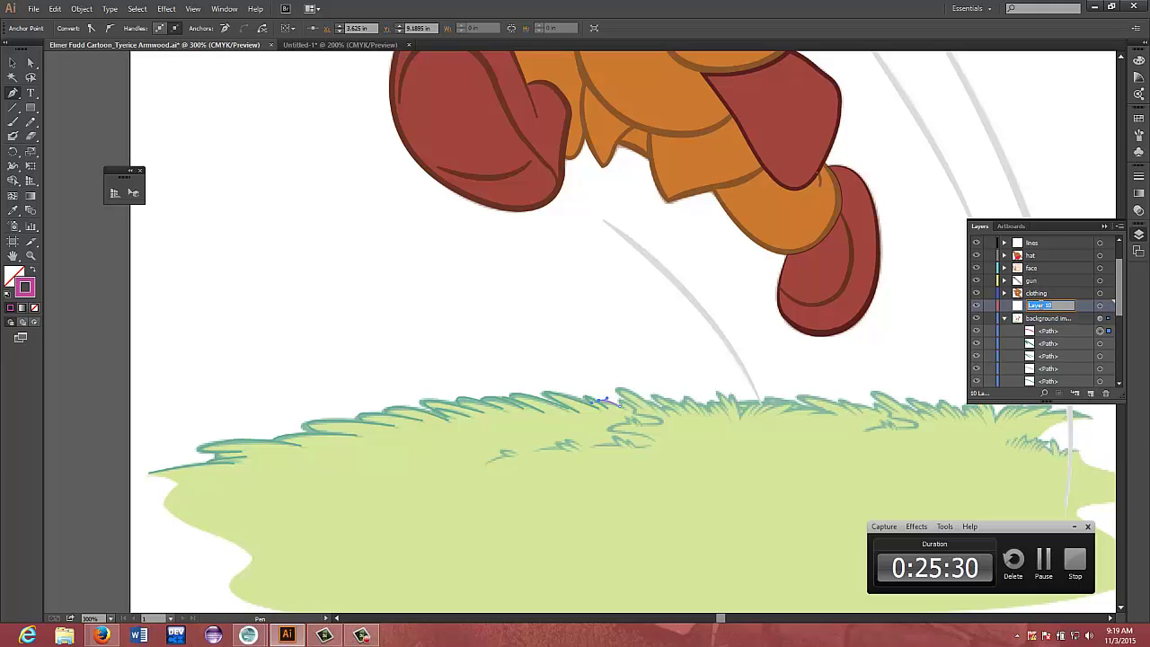
type("grass")
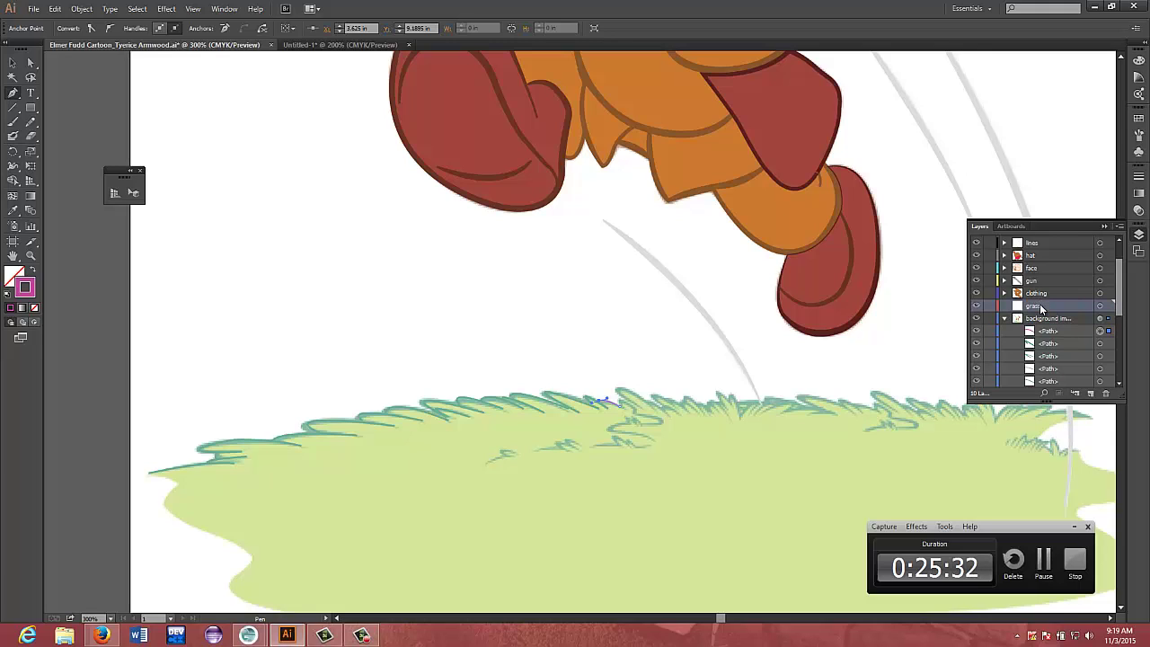
left_click(1074, 527)
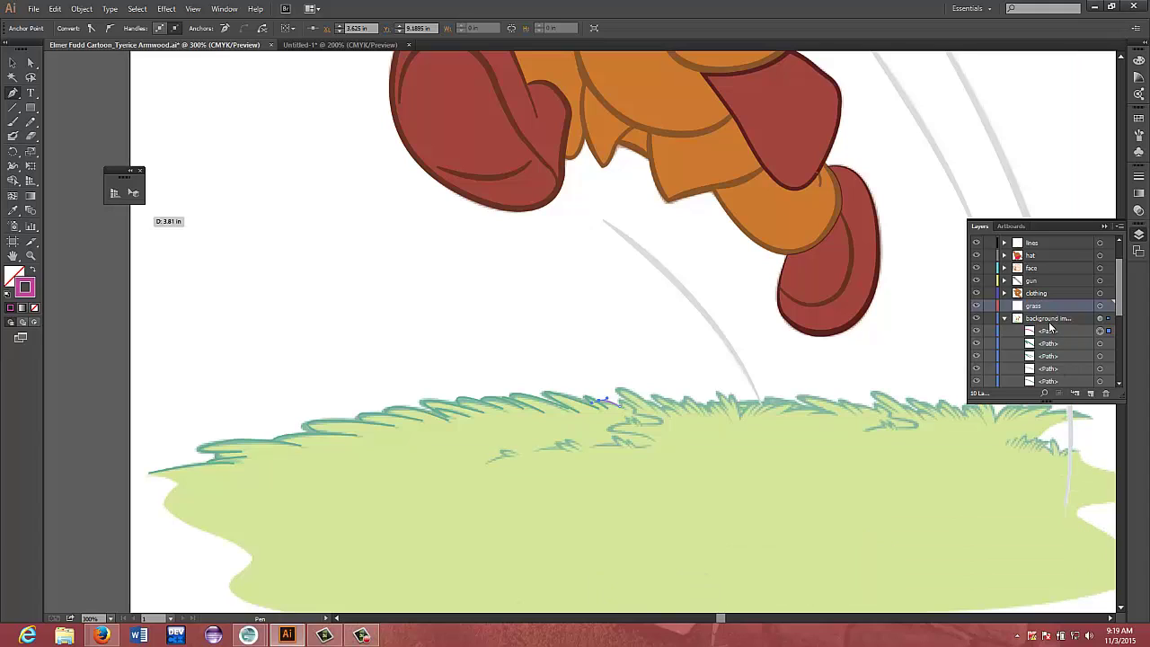
Move all the traced grass paths from the background image layer into the grass layer and collapse the background image layer
scroll(1071, 338, "down", 5)
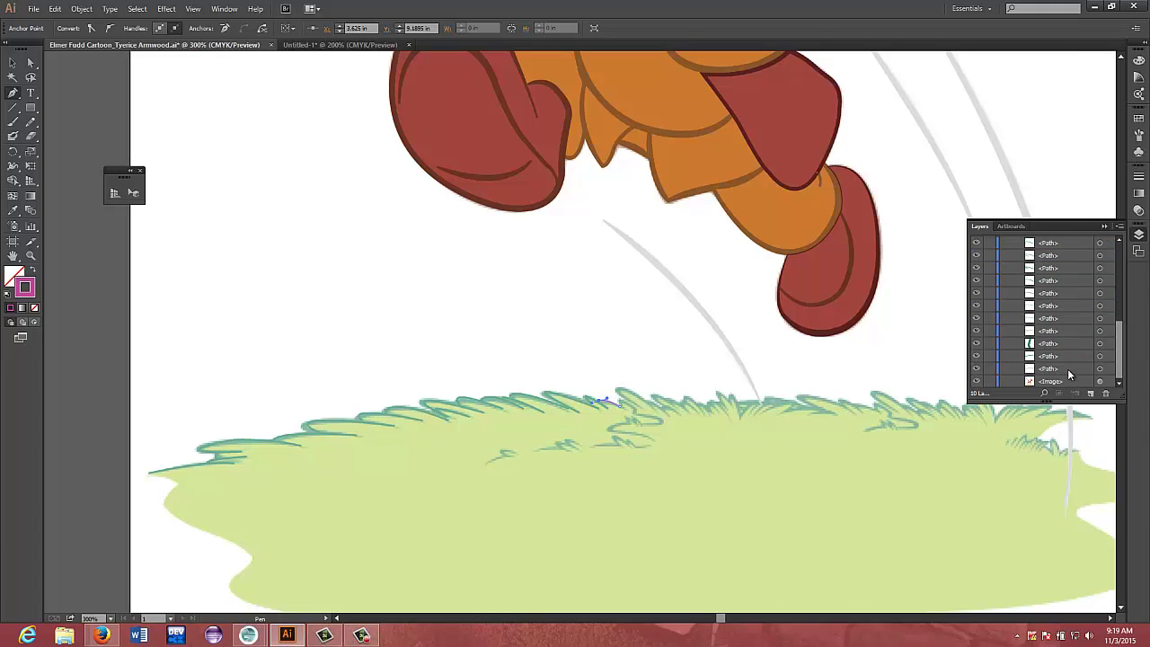
left_click(1068, 369, "shift")
scroll(1068, 368, "up", 6)
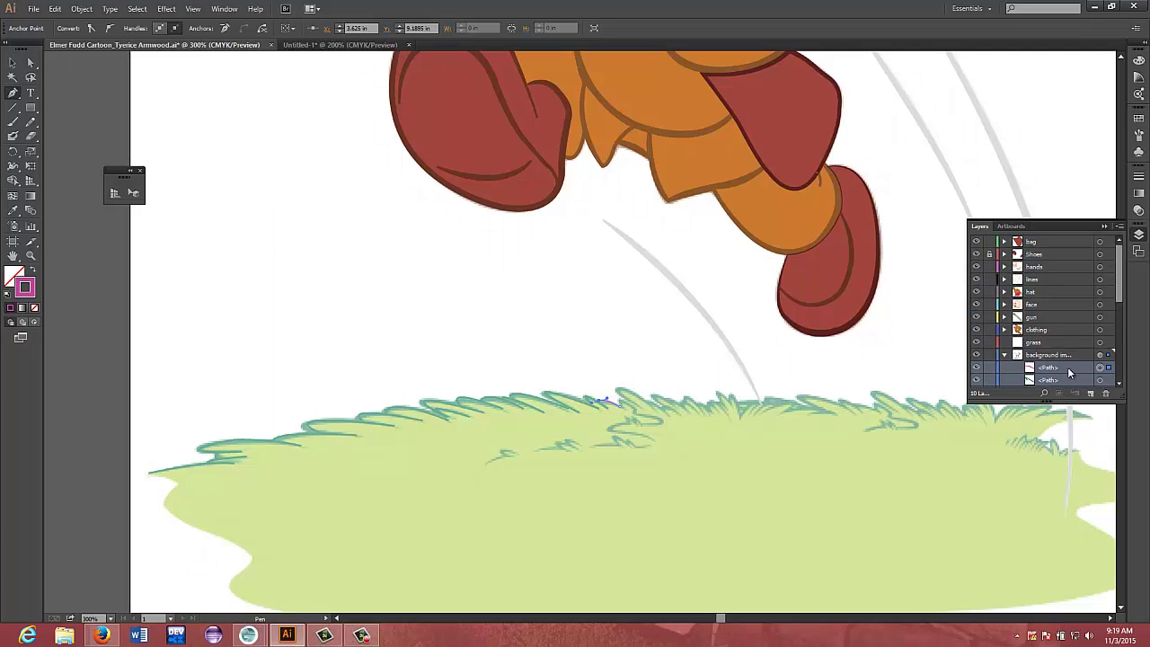
left_click_drag(1068, 369, 1030, 347)
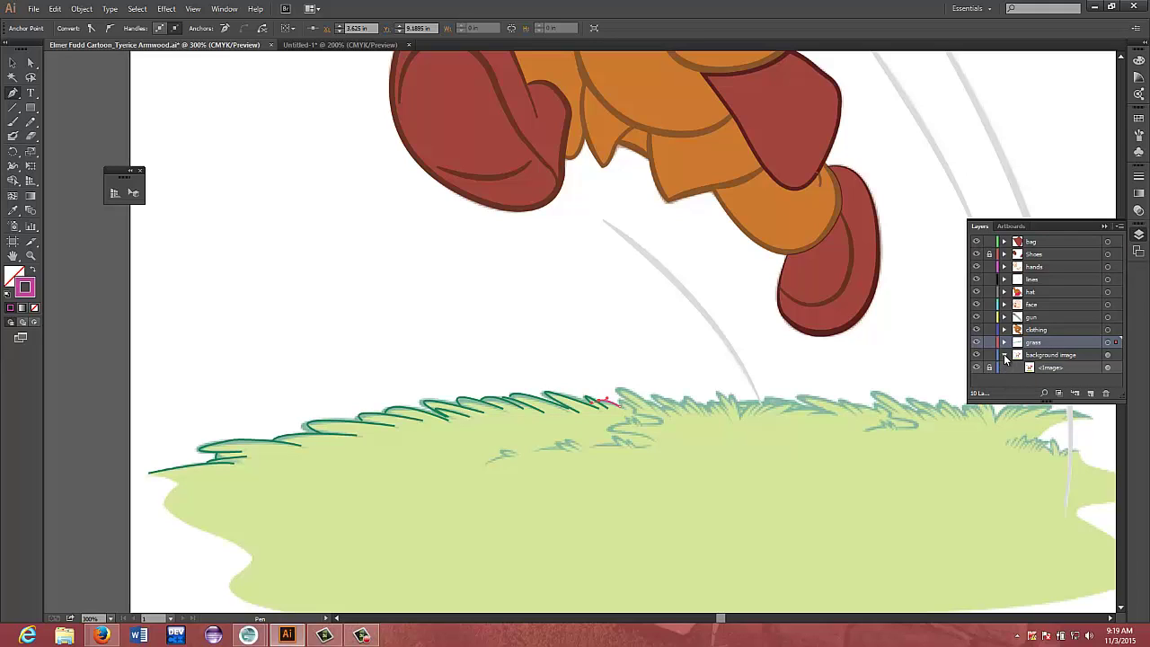
left_click(1005, 355)
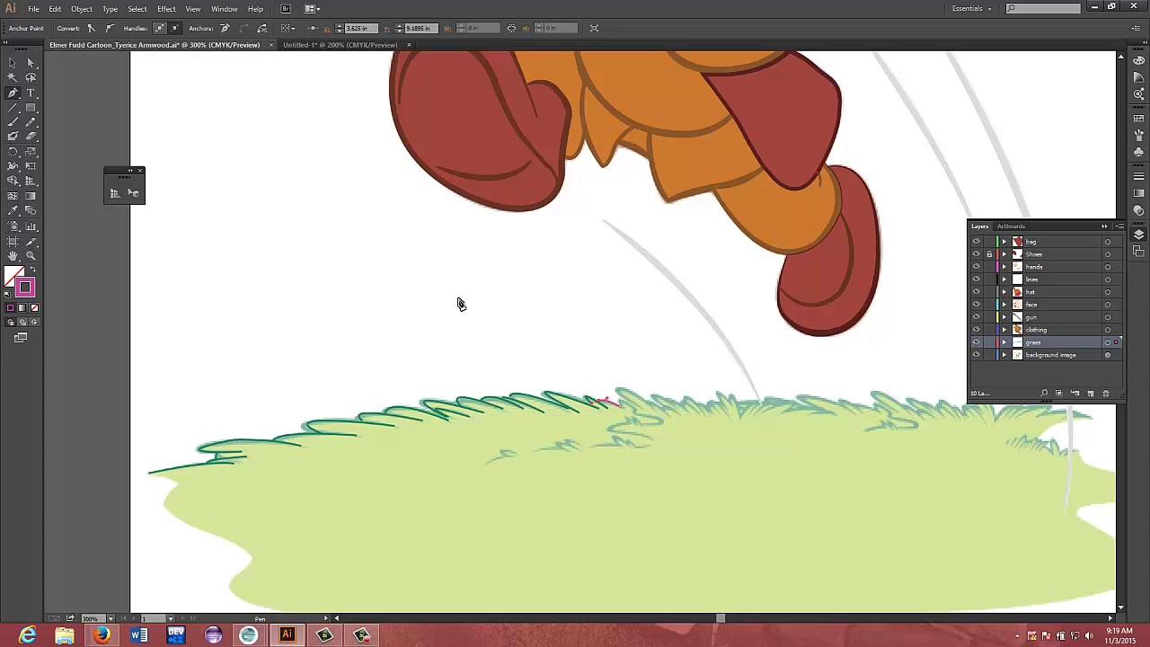
Set the stroke color to the green with hex value 208459
double_click(25, 289)
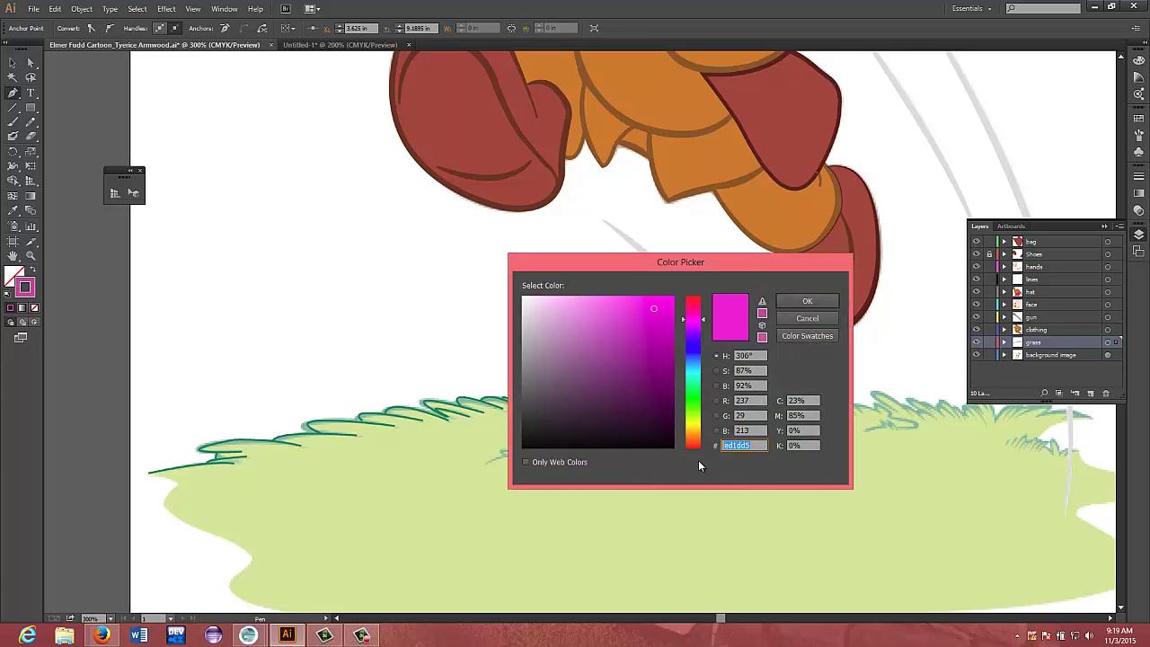
type("208459")
key("Return")
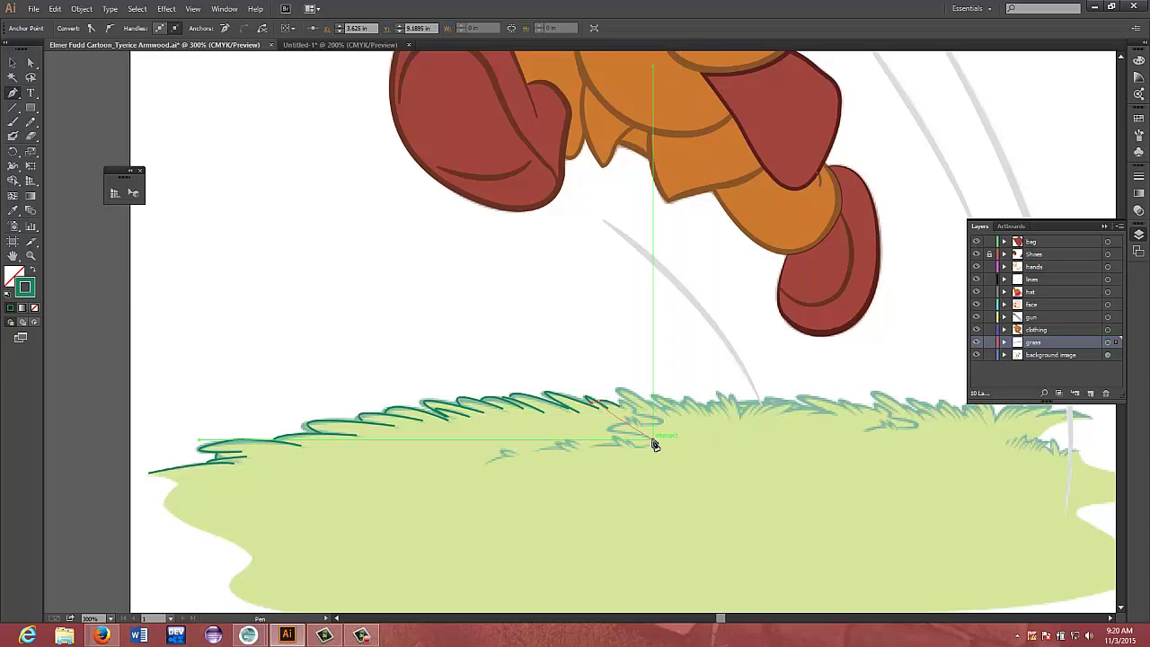
key("ctrl")
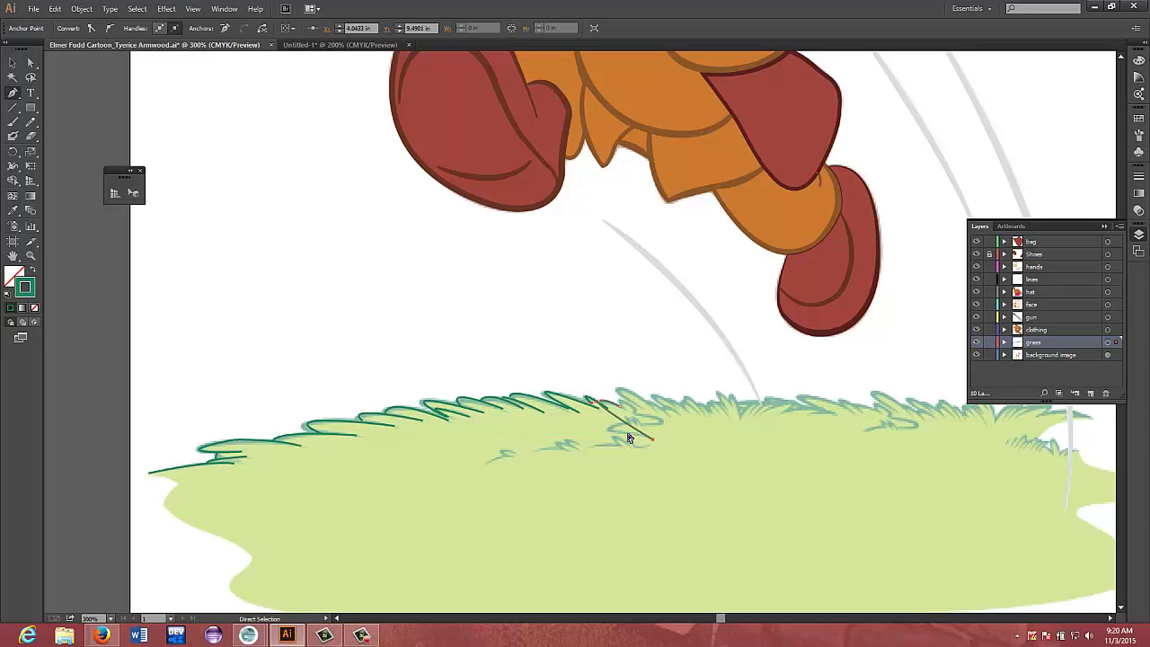
key("ctrl+z")
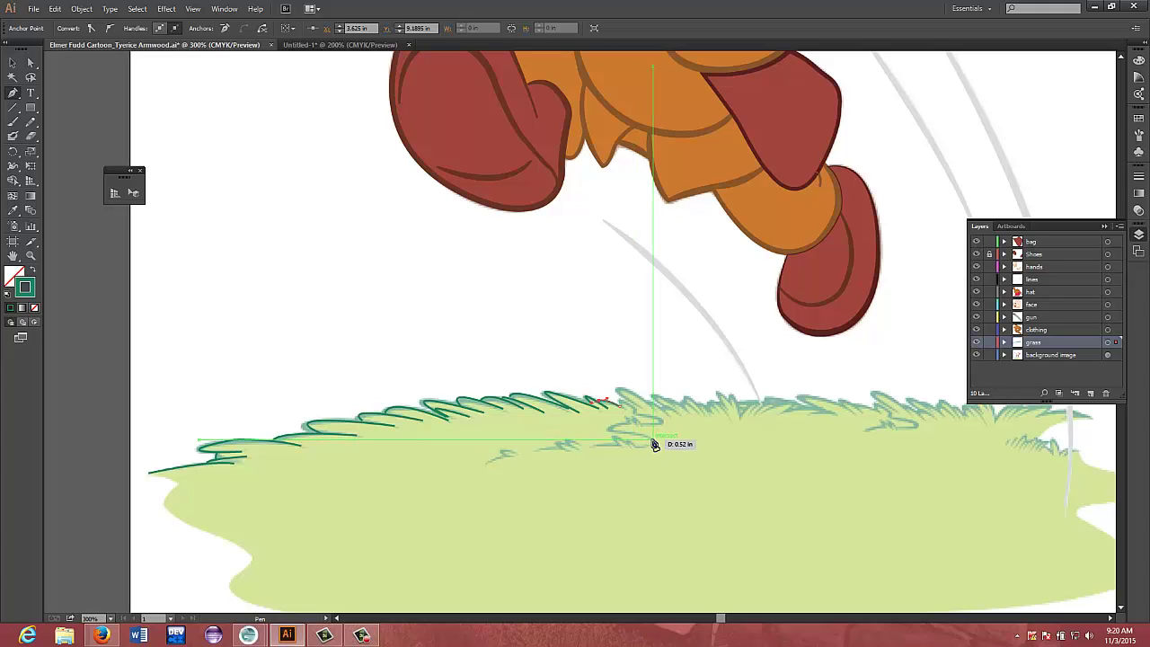
left_click(654, 442)
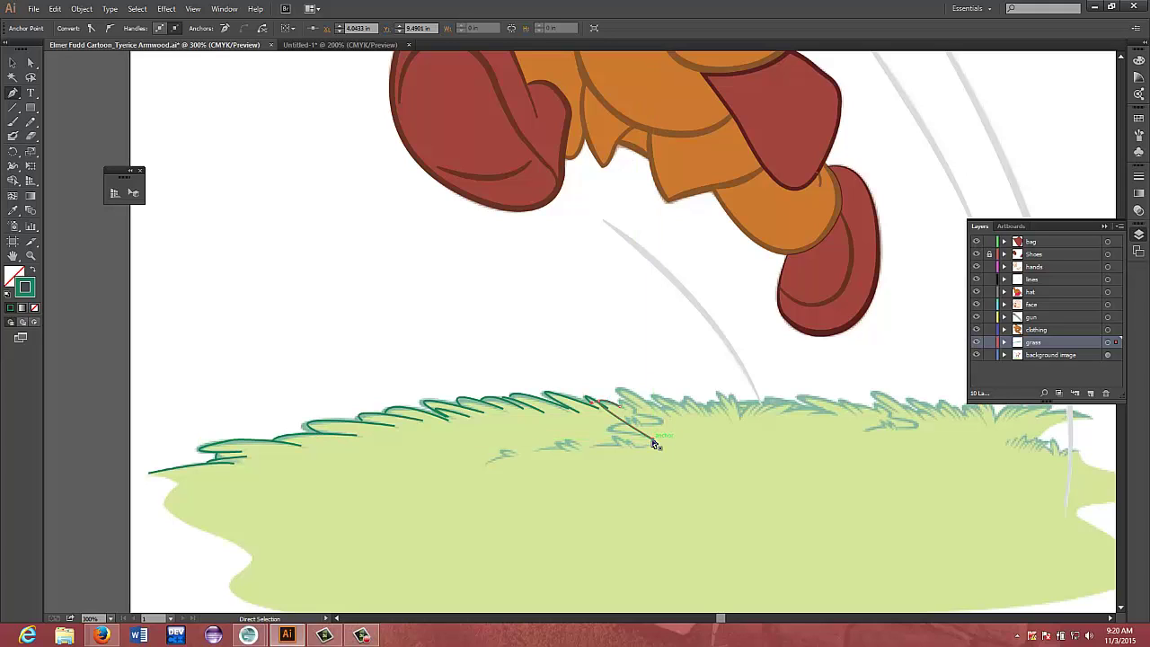
key("ctrl+z")
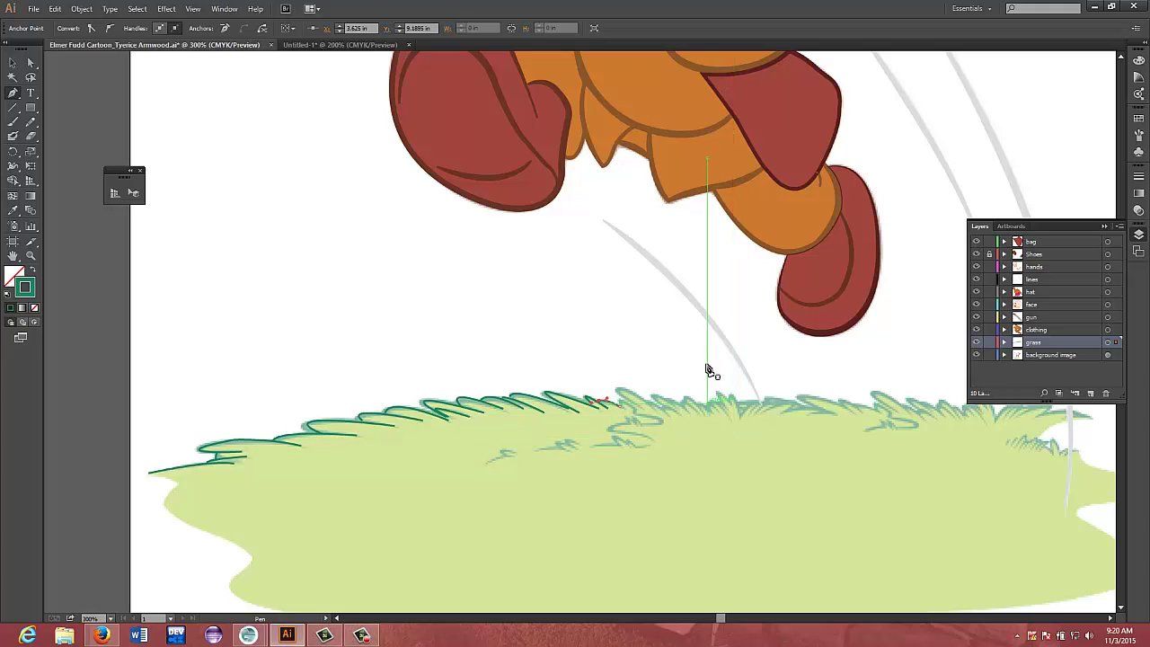
Deselect the crest path and trace the lower loop of the curl beneath the grass crest with a new Pen path
left_click(29, 64)
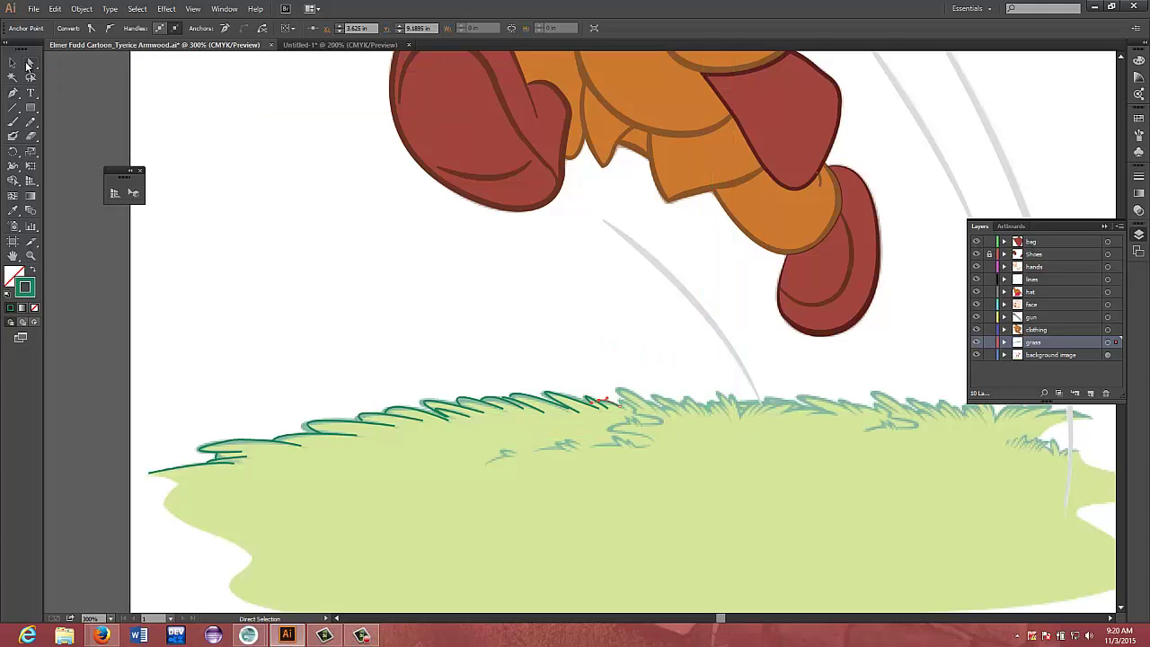
left_click(97, 133)
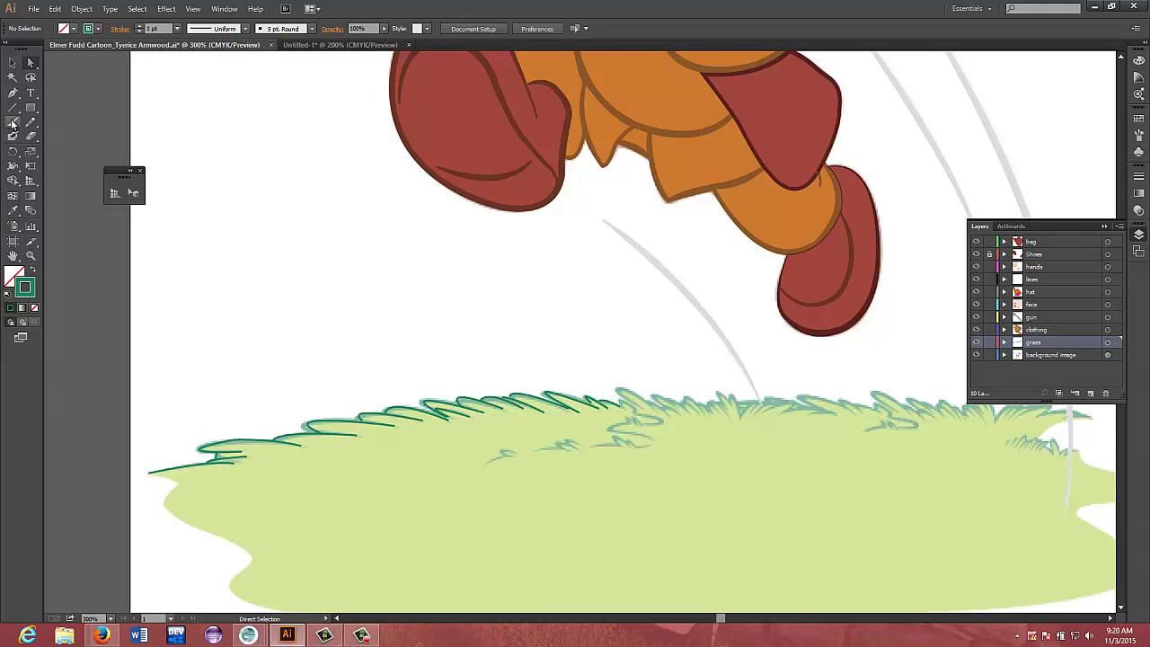
left_click(13, 92)
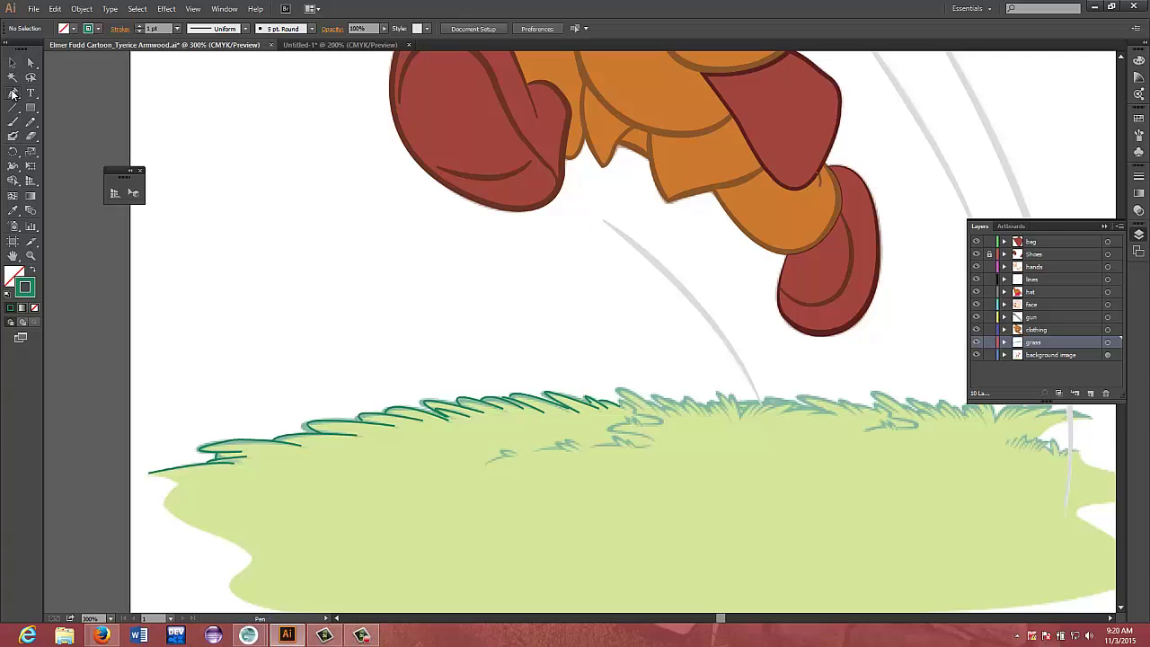
left_click(652, 444)
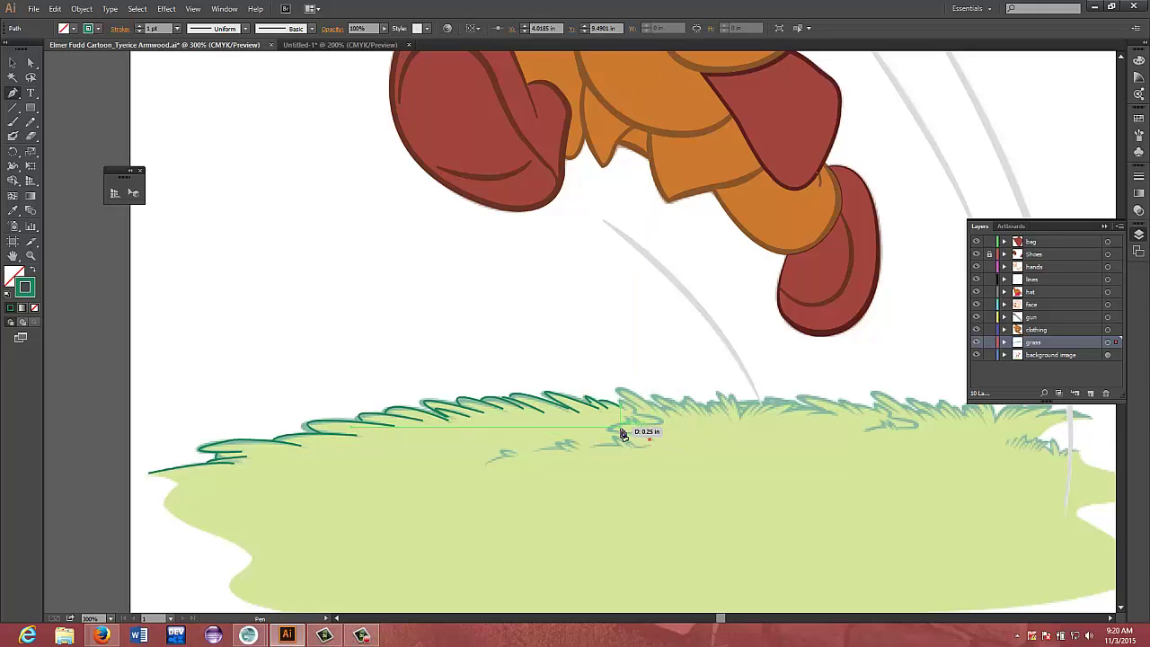
left_click_drag(623, 433, 605, 433)
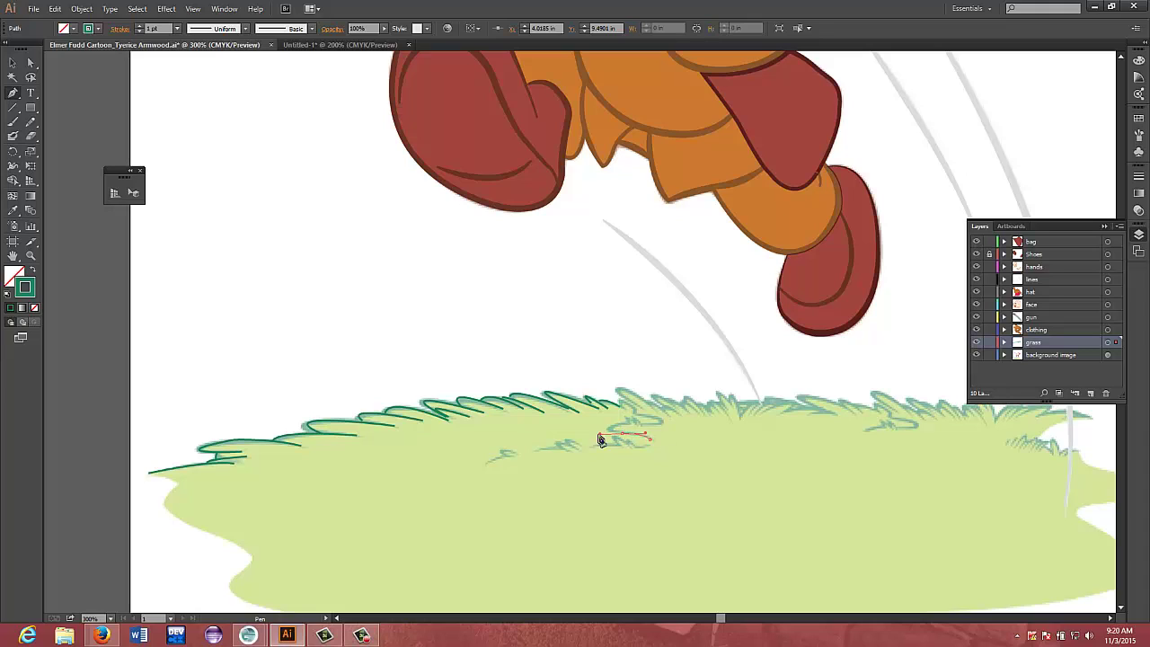
left_click(622, 433)
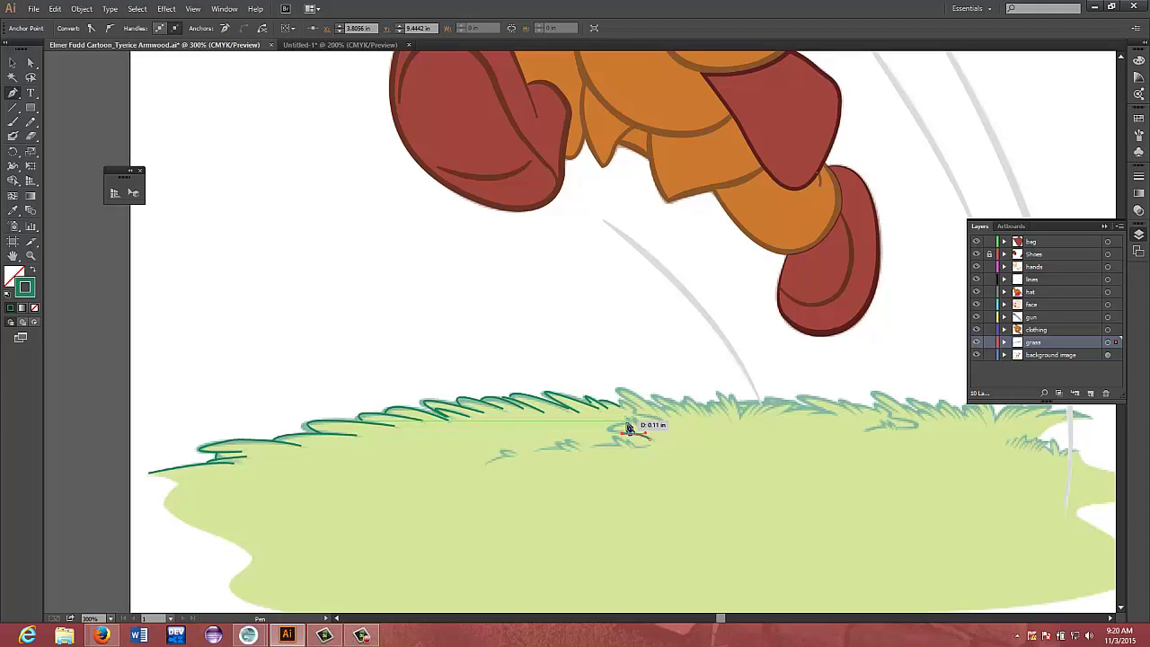
left_click_drag(627, 421, 671, 411)
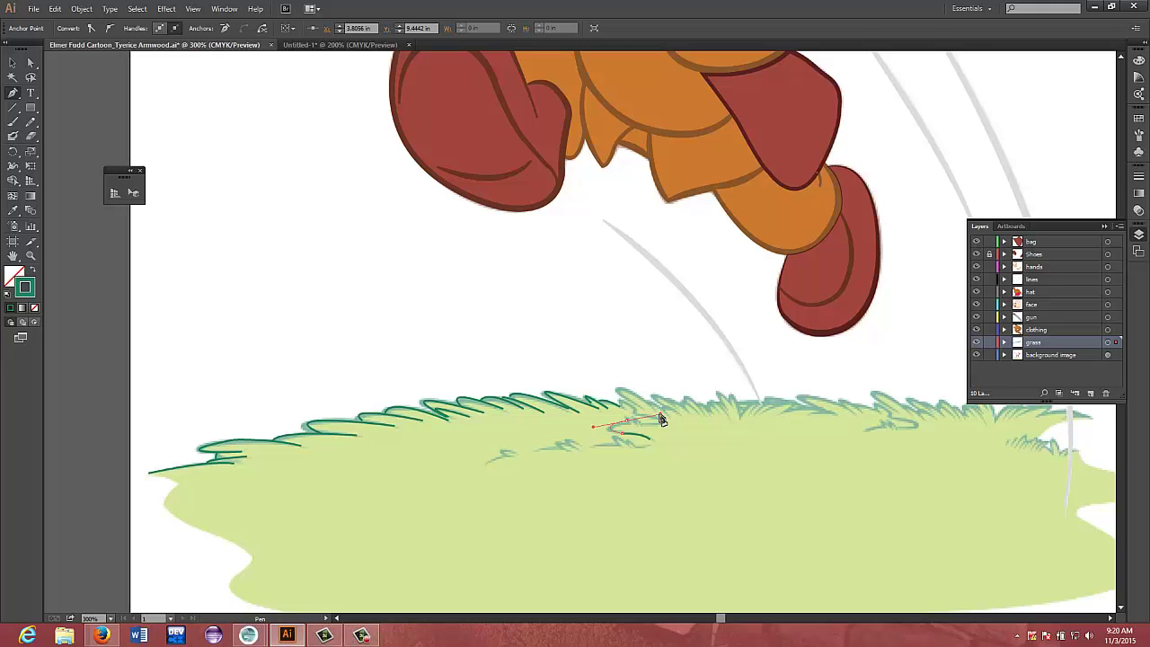
Trace the tiny blades and upper loop of the curl with the Pen tool, joining them to the end of the crest outline
left_click_drag(661, 415, 661, 414)
left_click_drag(637, 427, 675, 421)
left_click(646, 426)
left_click(628, 423)
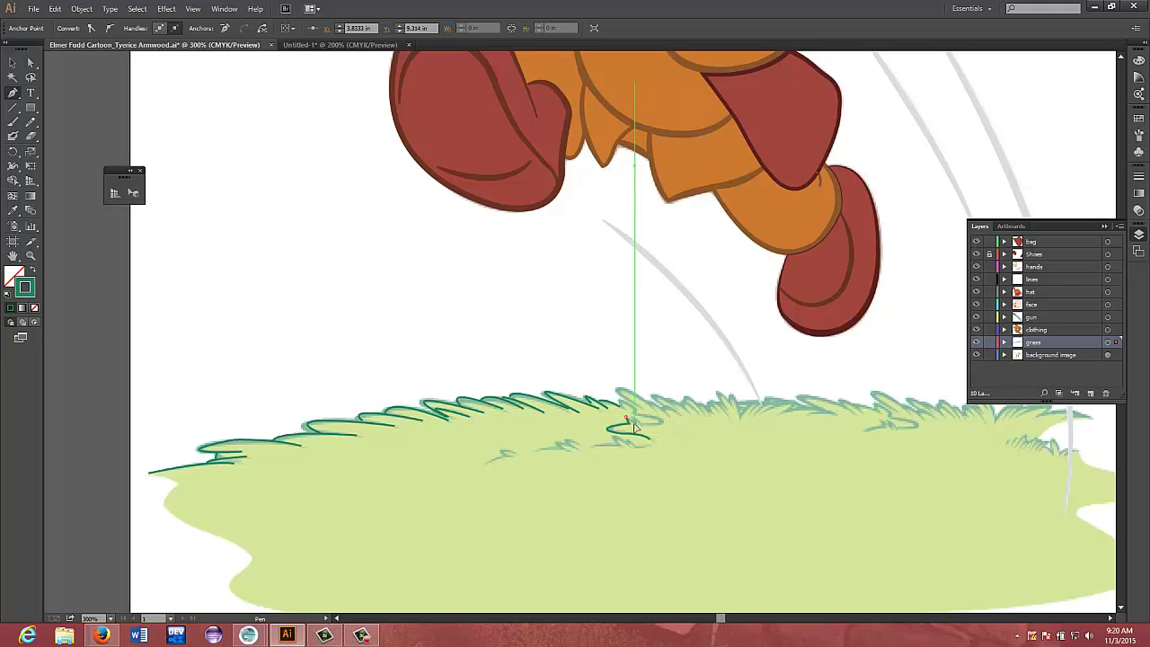
mouse_move(634, 425)
left_mouse_down()
mouse_move(662, 425)
mouse_move(581, 403)
mouse_move(635, 422)
left_mouse_up()
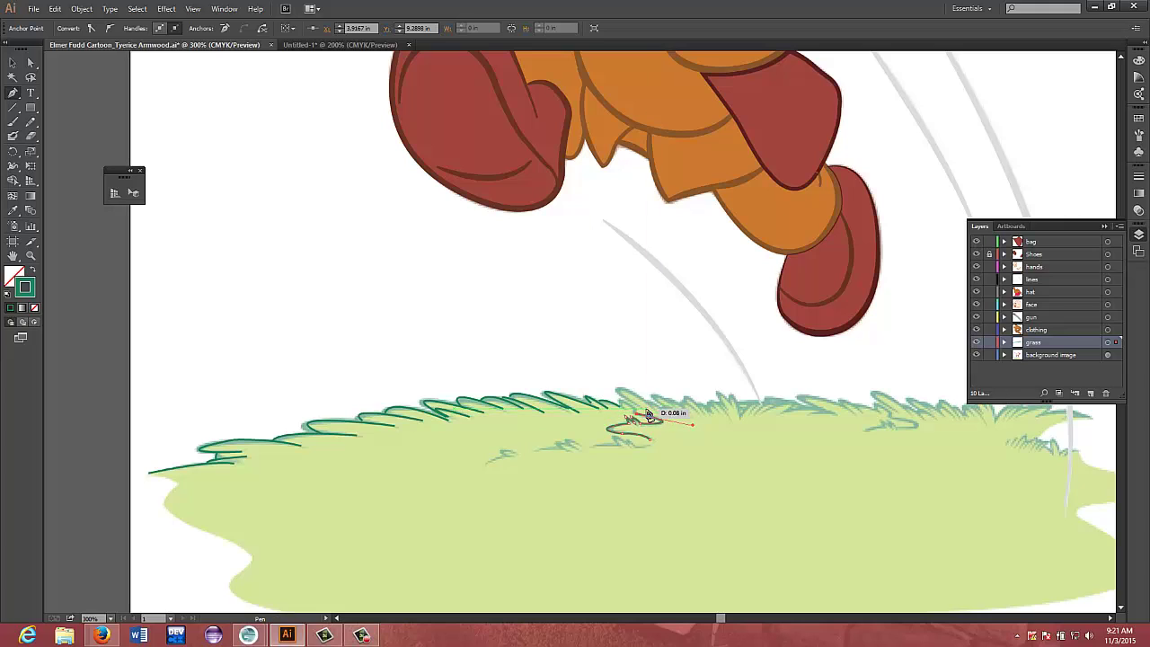
mouse_move(637, 411)
left_mouse_down()
mouse_move(624, 411)
mouse_move(631, 424)
left_mouse_up()
left_click(620, 405)
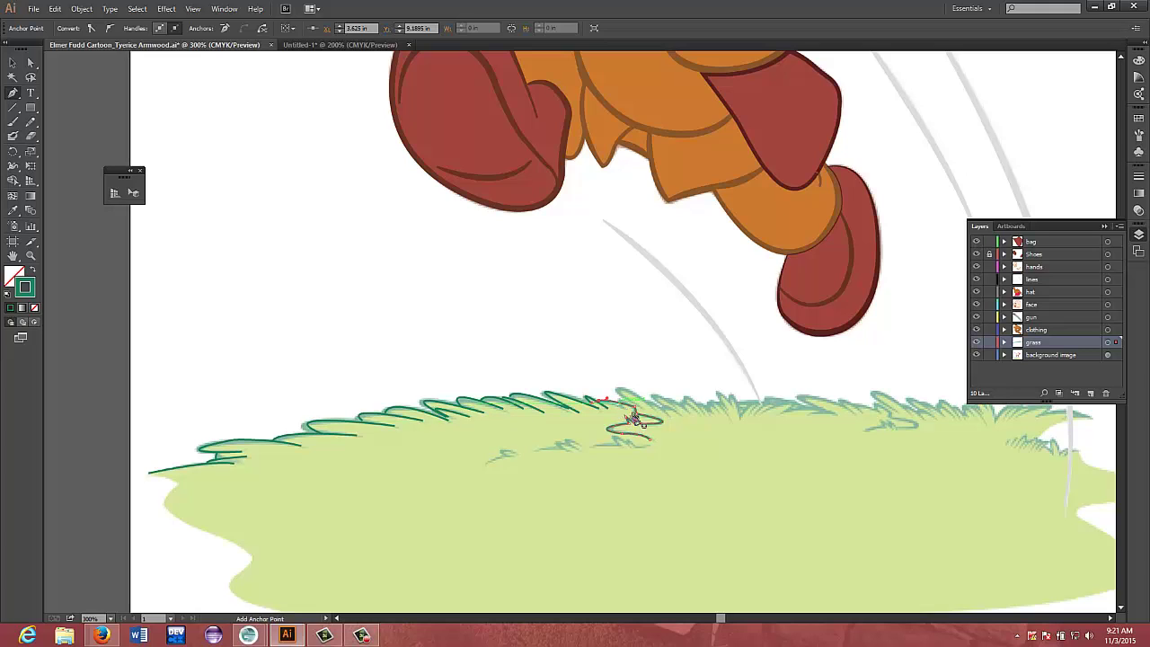
key("ctrl+z")
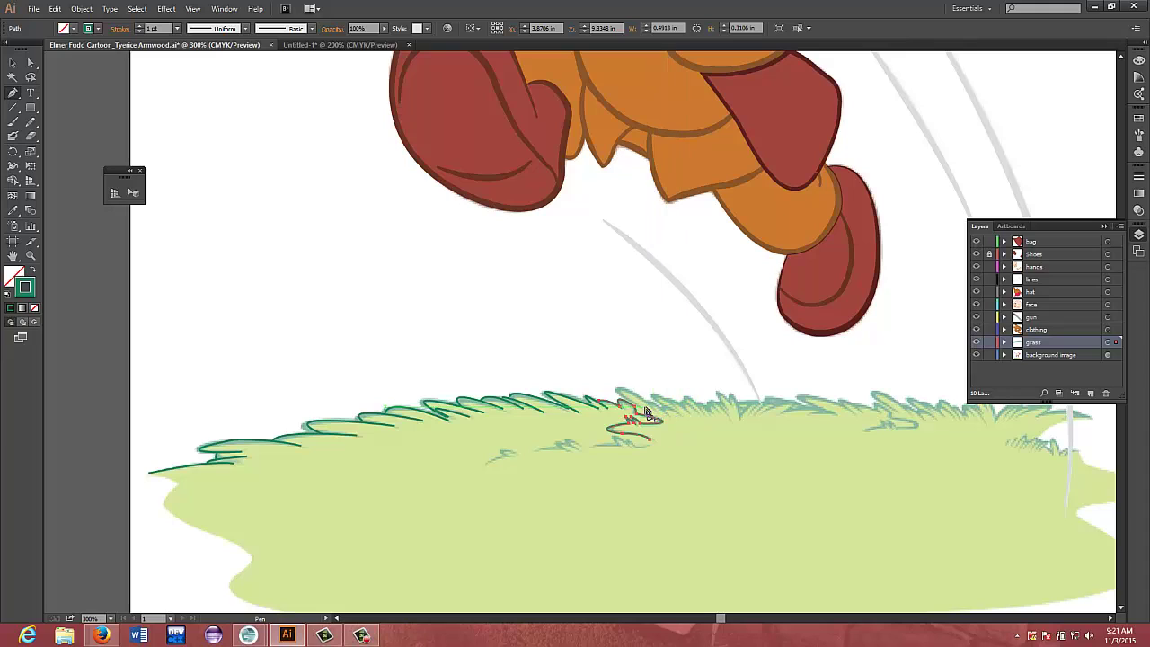
left_click(643, 407)
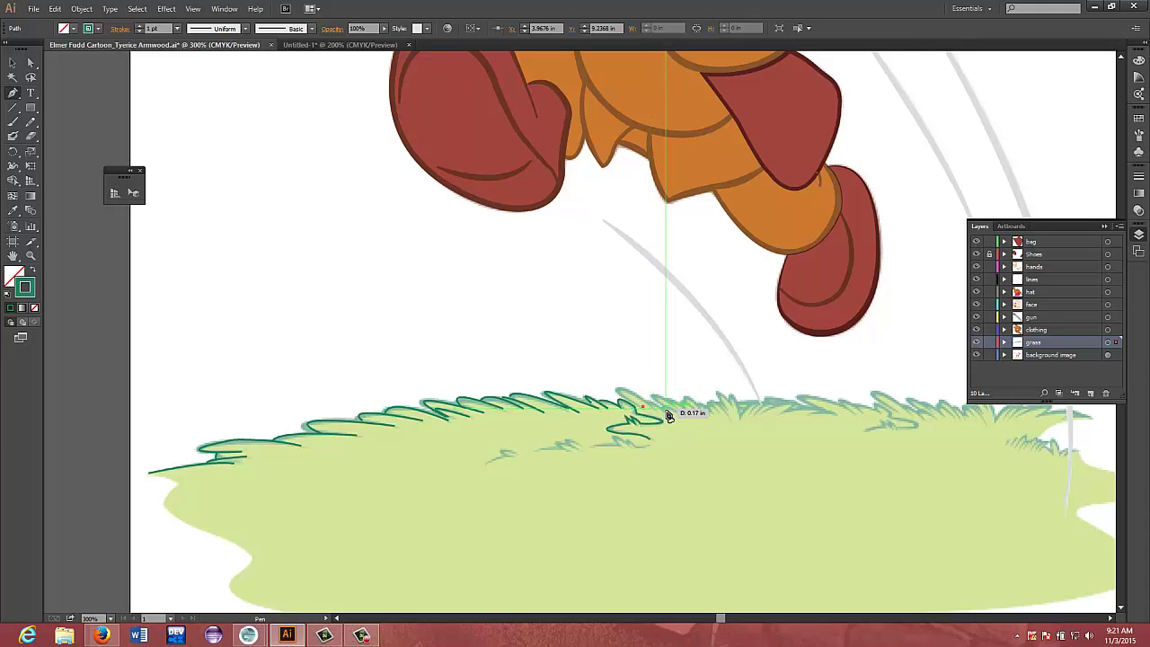
left_click_drag(653, 408, 695, 442)
key("ctrl+z")
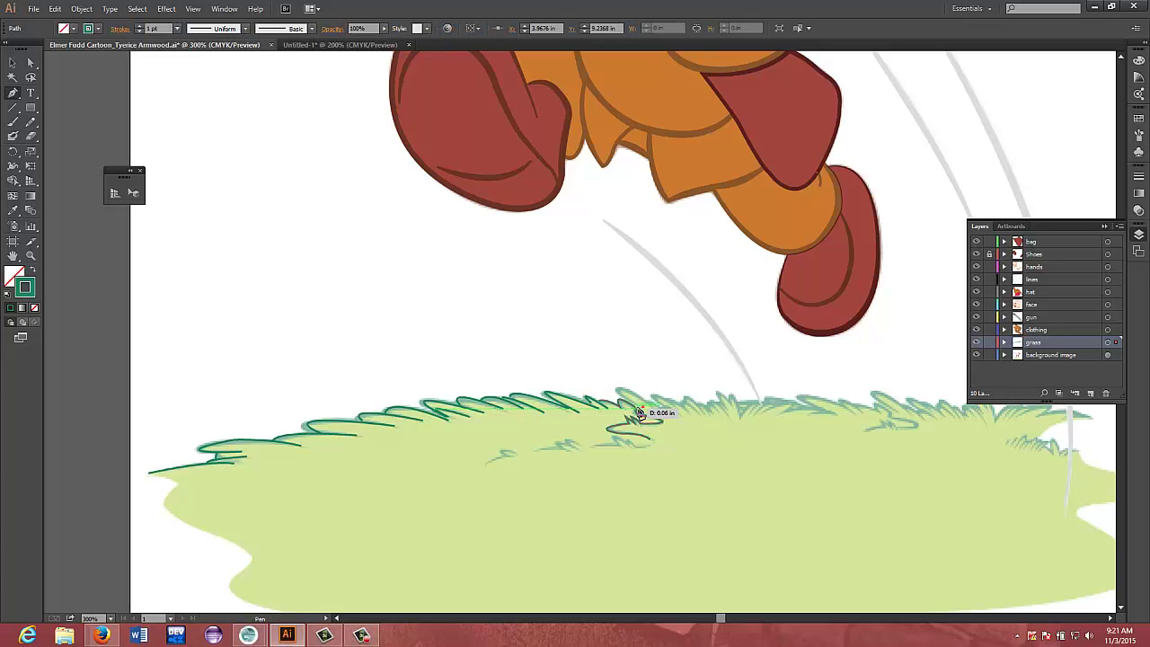
left_click_drag(642, 411, 642, 411)
left_click(696, 435, "ctrl")
key("ctrl+z")
key("ctrl+z")
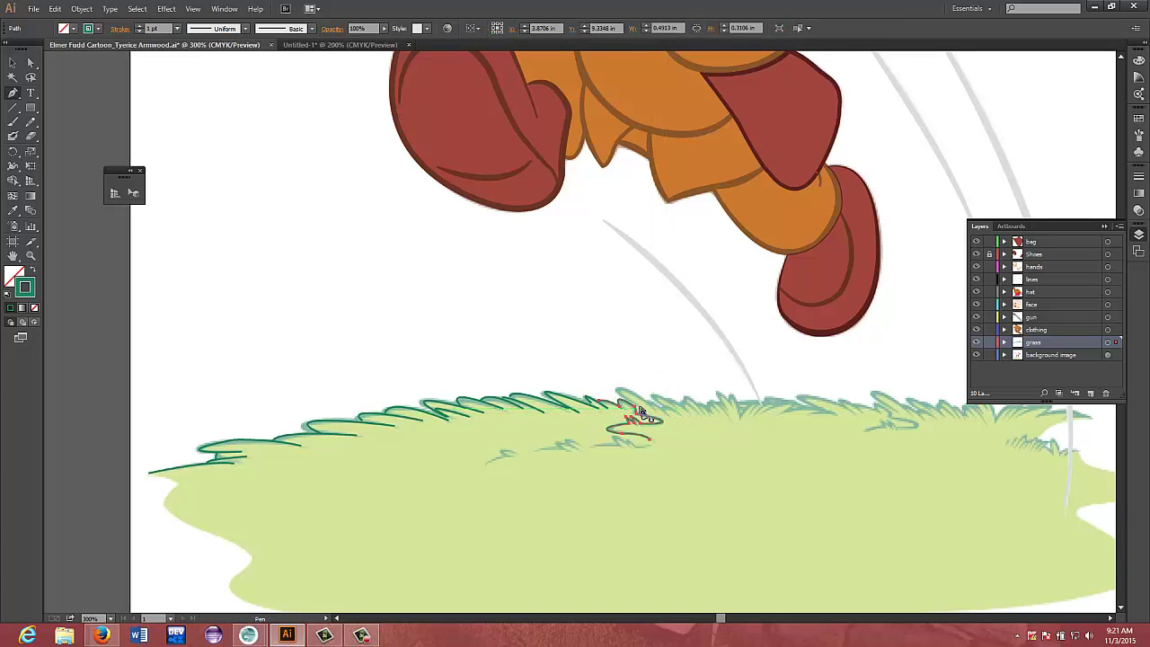
Trace the tall pointed blade above the curl and the short blade edge beside it with Pen curves
left_click_drag(642, 412, 699, 427)
left_click(644, 401)
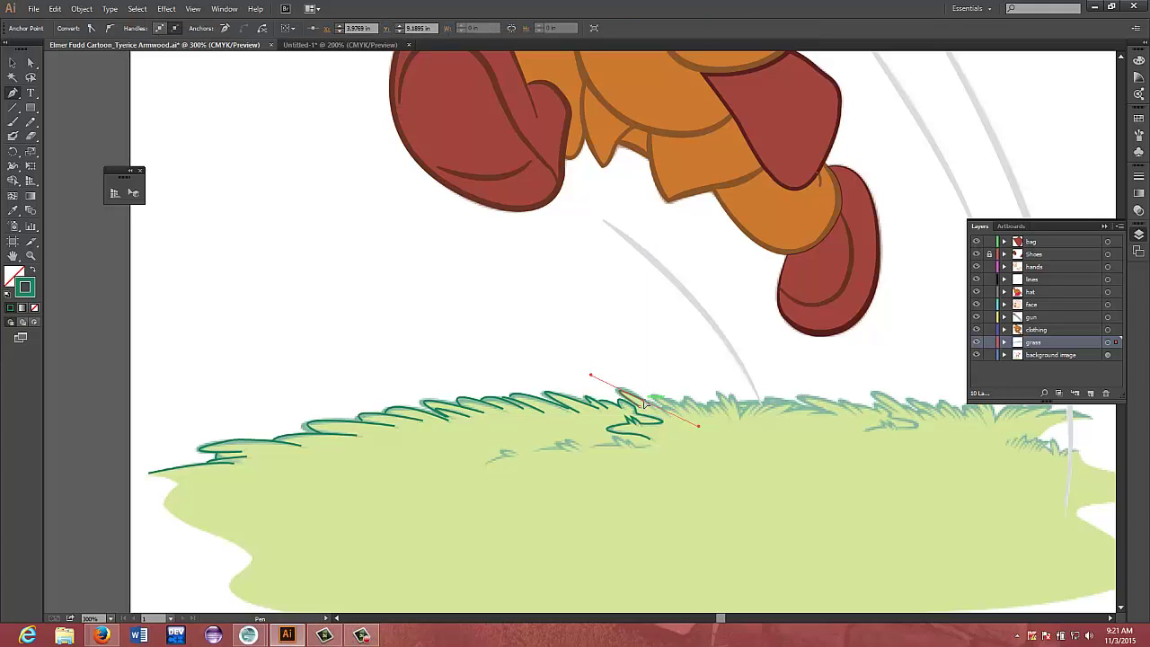
left_click(660, 417)
left_click_drag(658, 416, 657, 414)
left_click_drag(668, 414, 643, 401)
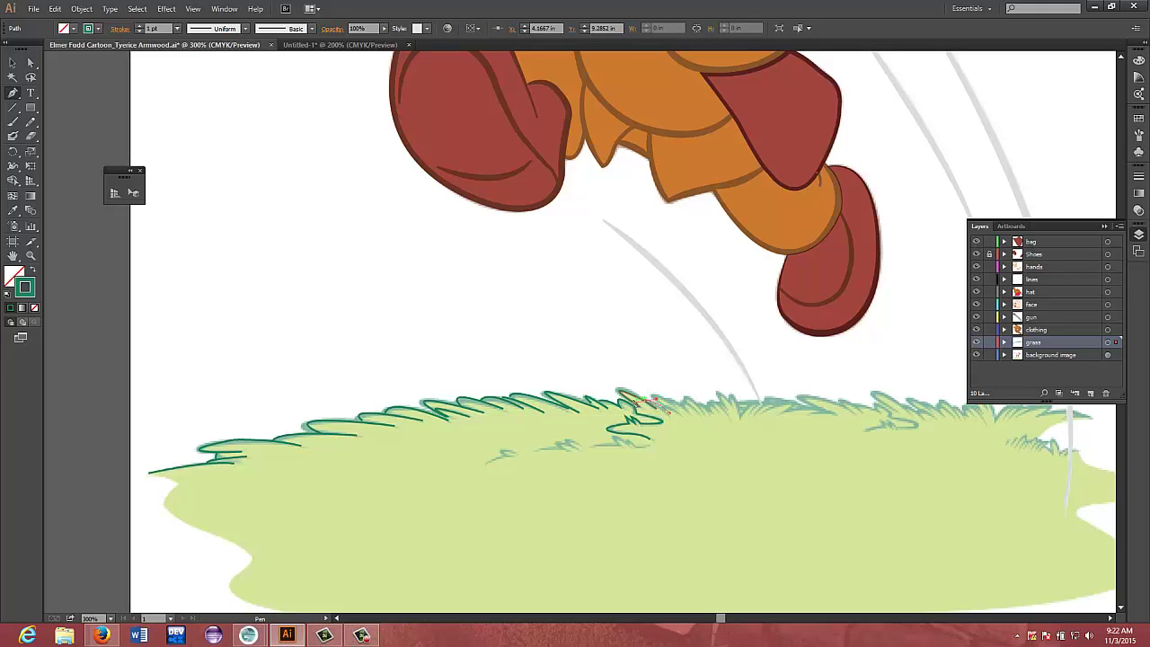
left_click(633, 396)
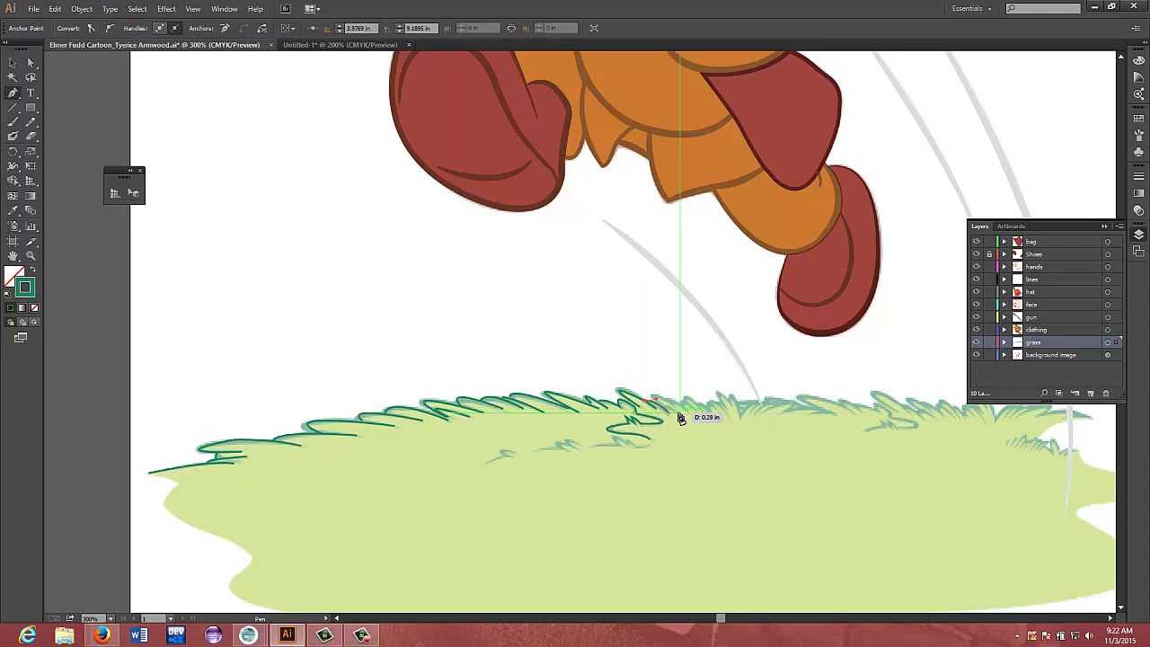
Continue the crest outline by tracing the next small grass blades beyond the tall pointed blade with short Pen curves
left_click_drag(681, 417, 662, 408)
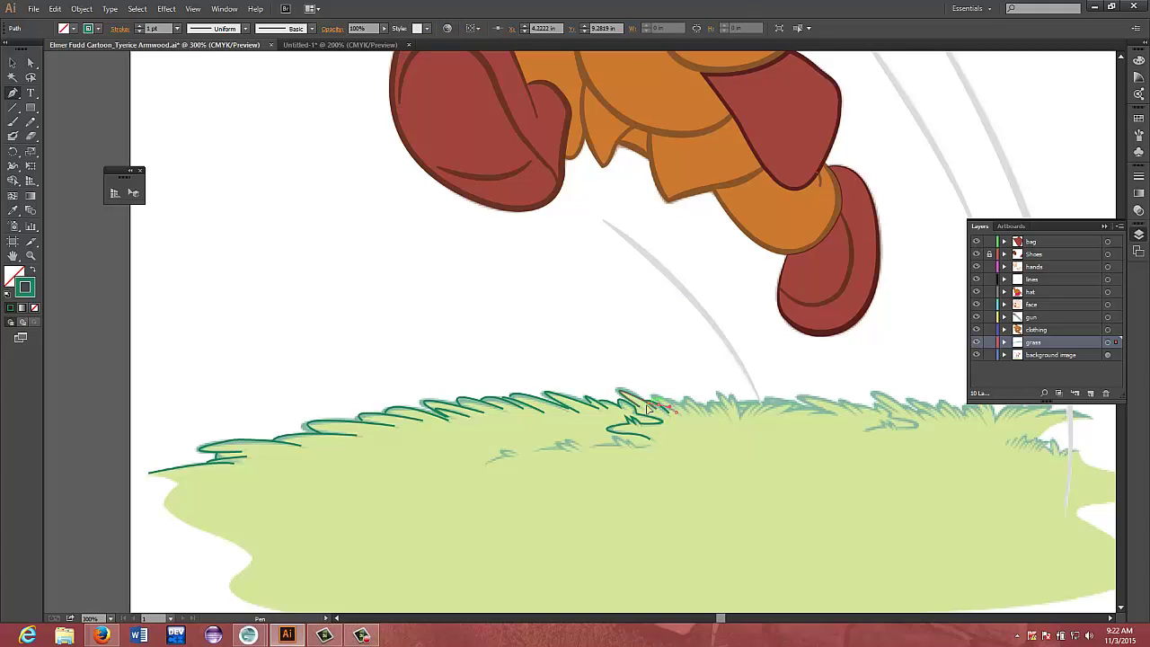
left_click(645, 409)
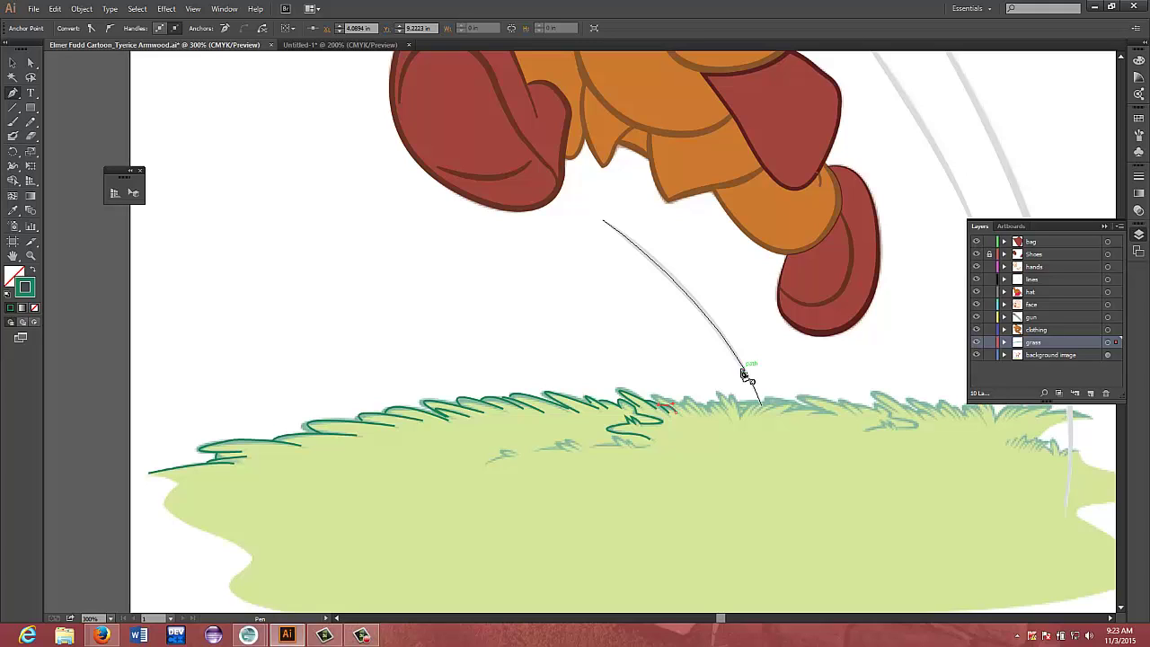
left_click(743, 373)
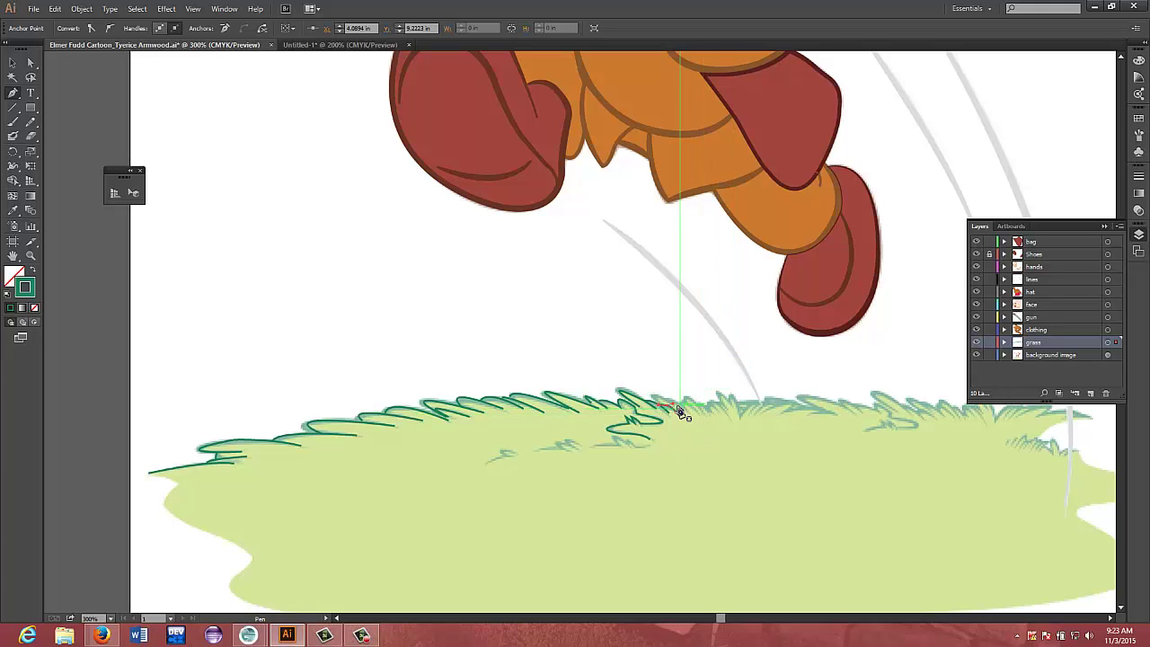
left_click_drag(677, 407, 697, 420)
left_click(679, 413, "ctrl")
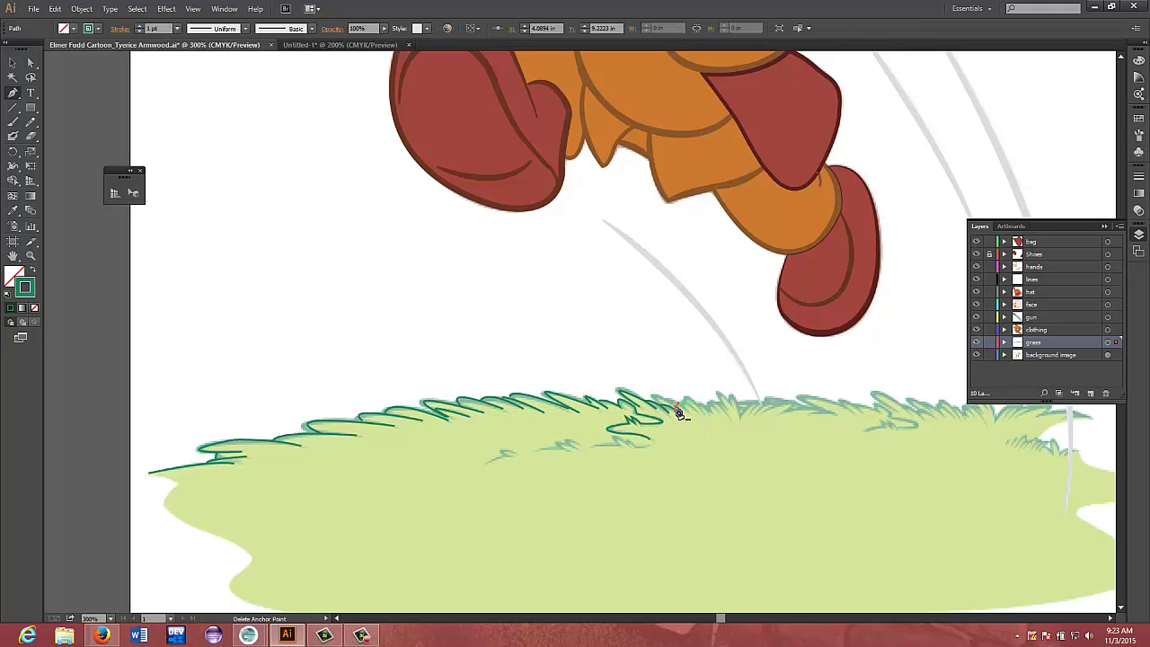
left_click(730, 413, "ctrl")
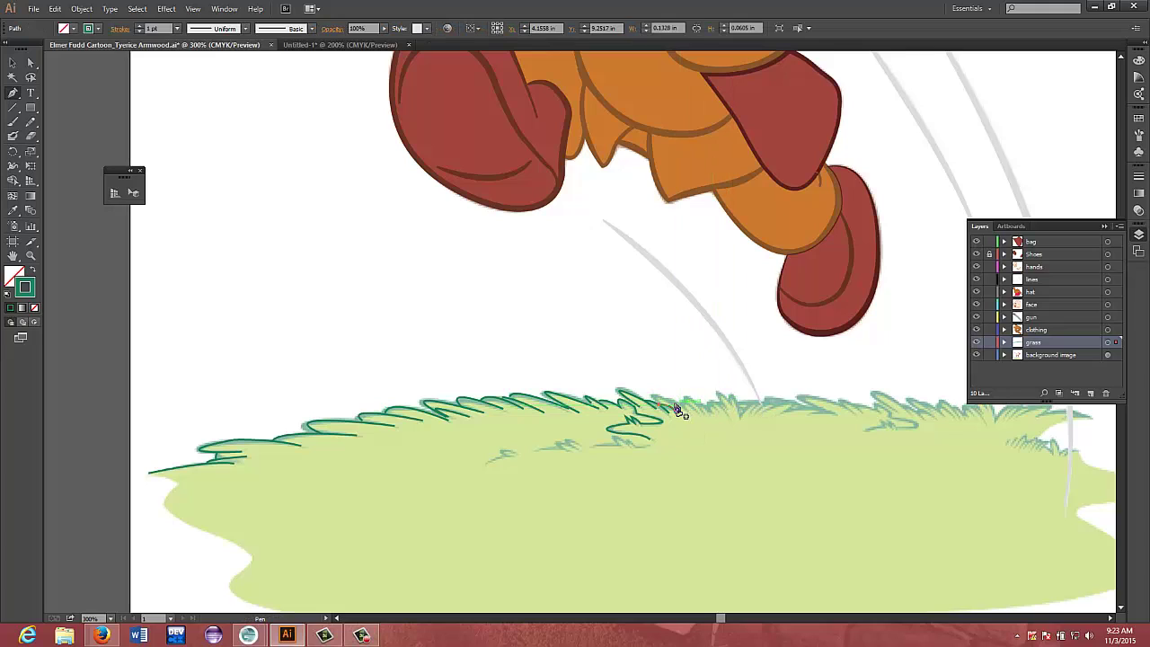
Trace the short overlapping blades on the crest just past the curl with Pen curves, extending the grass outline
left_click(677, 409)
left_click(675, 406, "ctrl")
left_click(677, 409)
left_click_drag(659, 402, 676, 422)
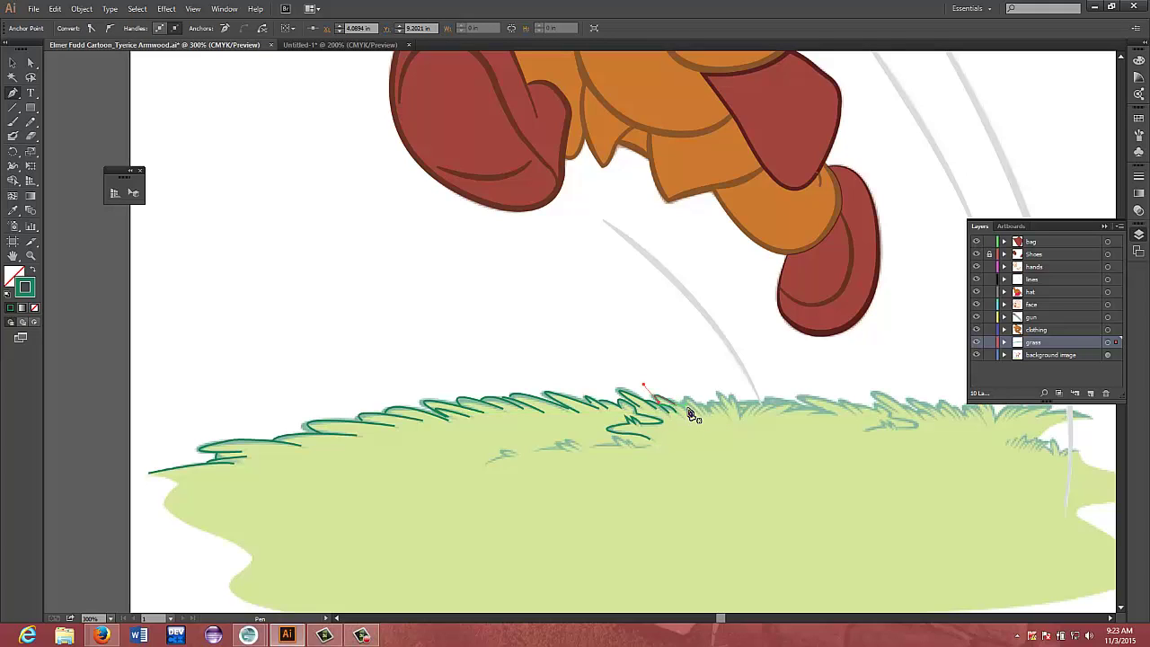
left_click_drag(691, 419, 680, 406)
left_click_drag(700, 415, 687, 407)
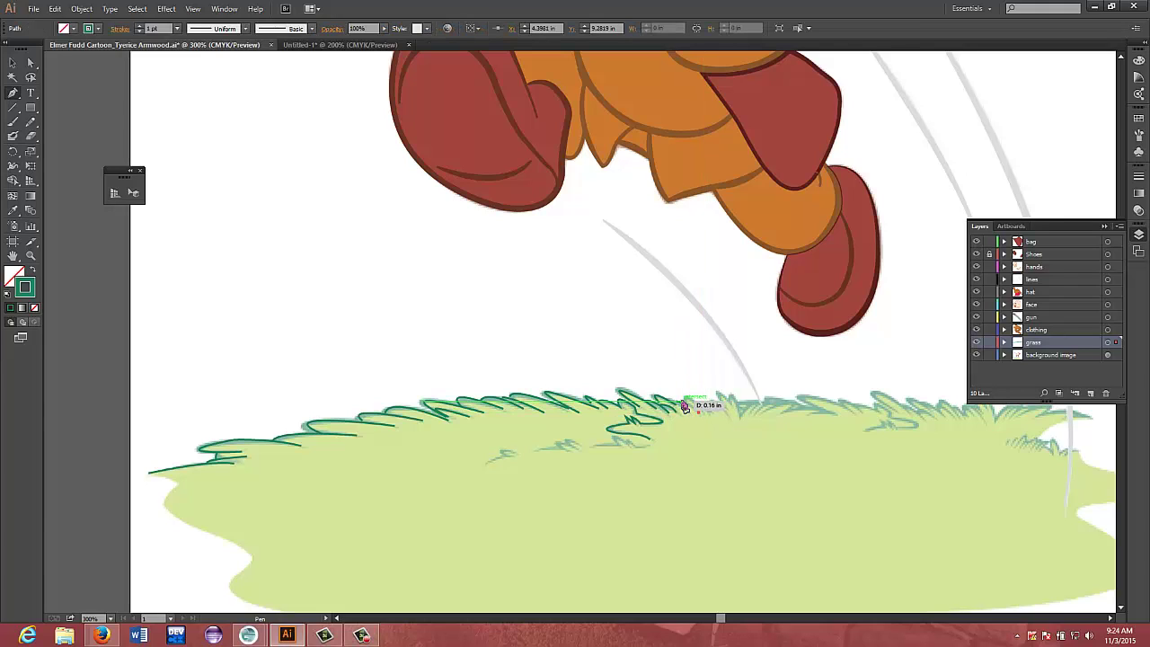
left_click_drag(683, 403, 668, 401)
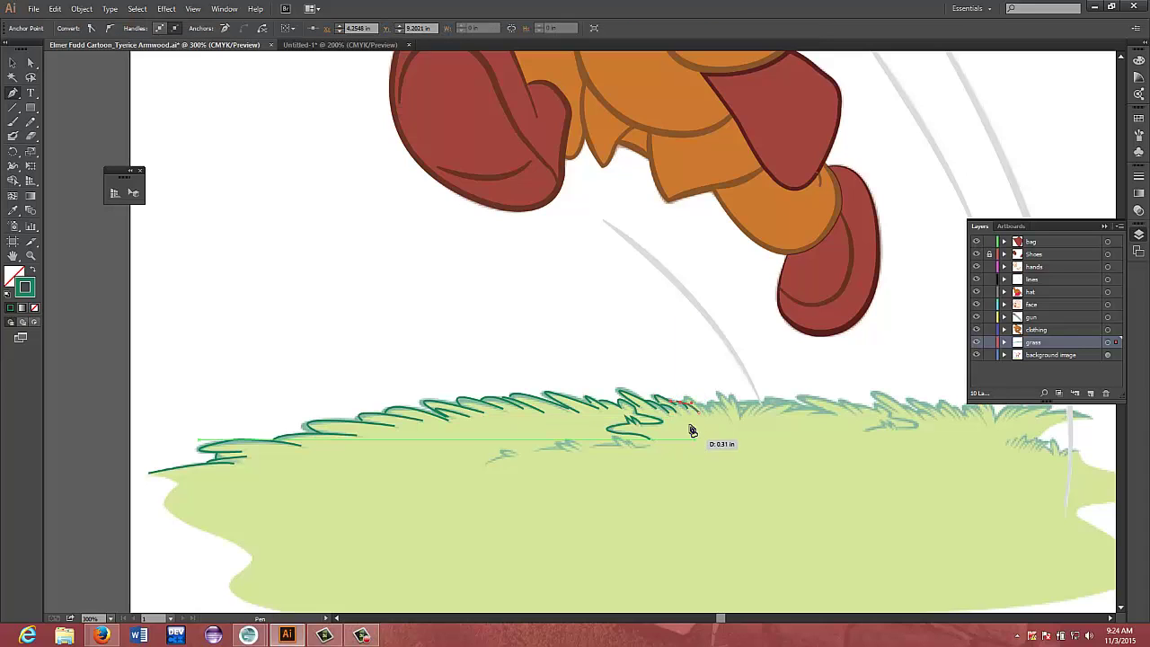
left_click(683, 403)
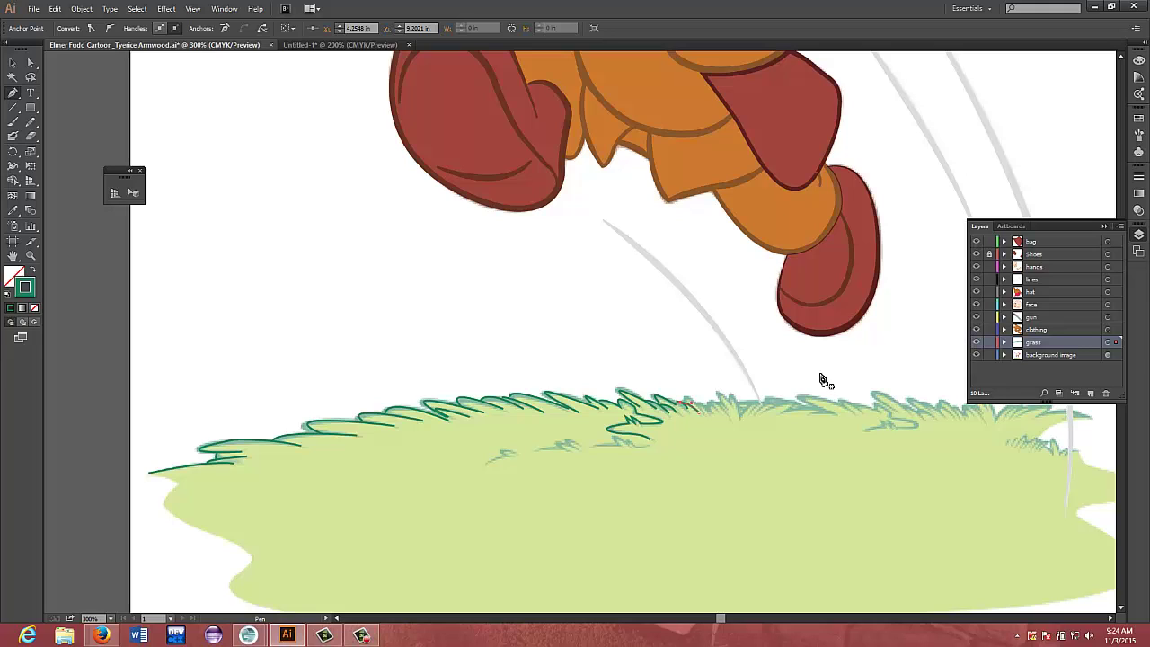
Trace the small isolated grass tuft farthest from the curl, on the lawn below the crest, with short Pen strokes
left_click(484, 463)
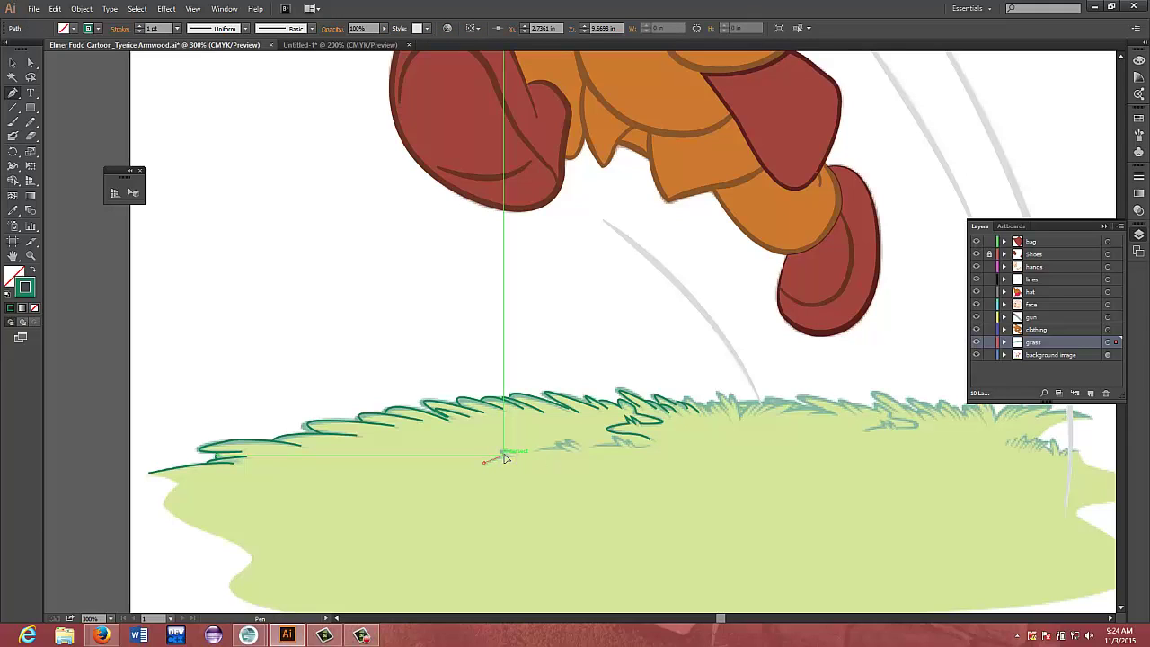
left_click(504, 454)
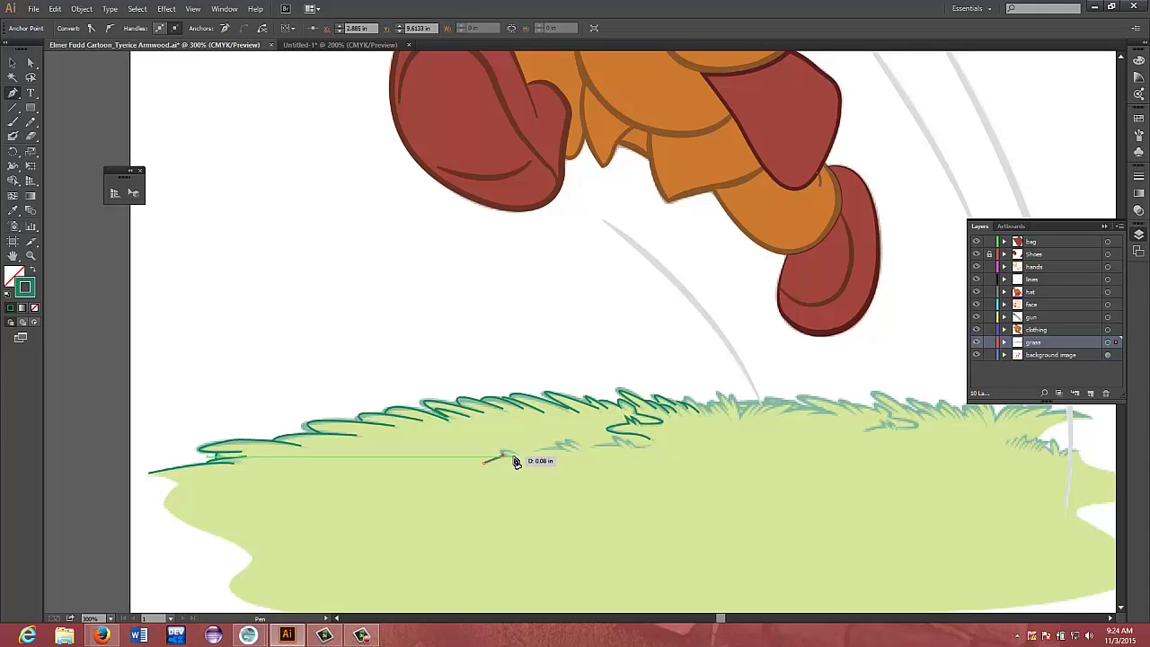
left_click(513, 456)
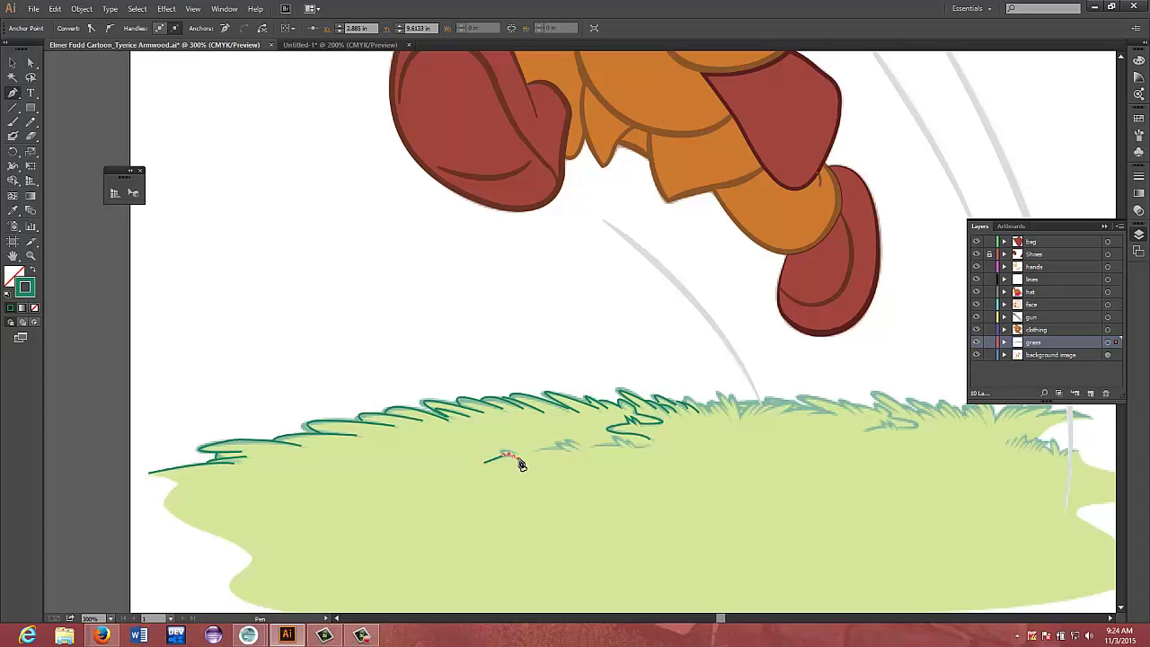
left_click(518, 458)
left_click(518, 454, "ctrl")
left_click_drag(517, 452, 508, 459)
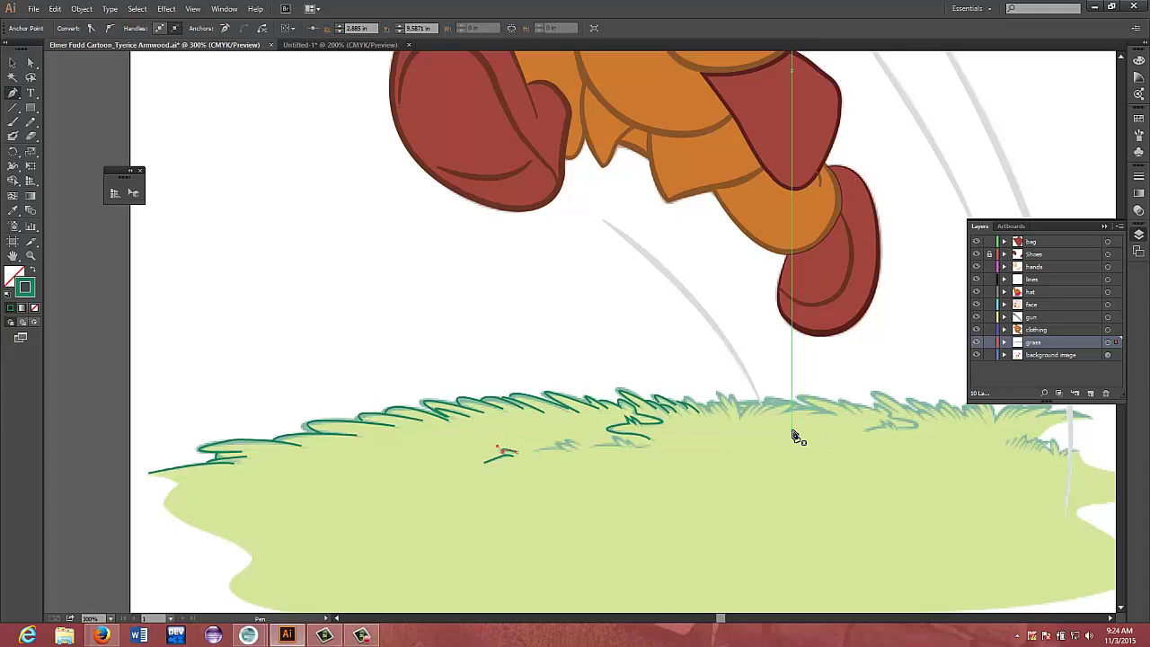
Trace the middle grass tuft on the lawn with a new Pen path, following its base line and small pointed blades
left_click_drag(538, 449, 566, 447)
left_click(566, 448)
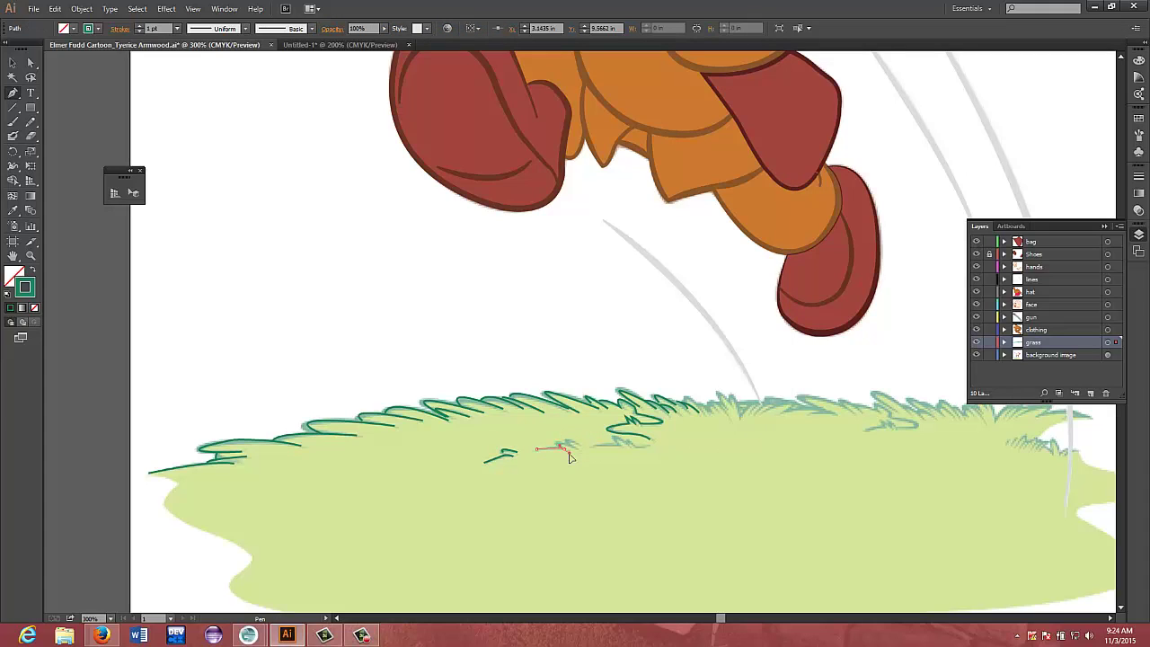
left_click(570, 456)
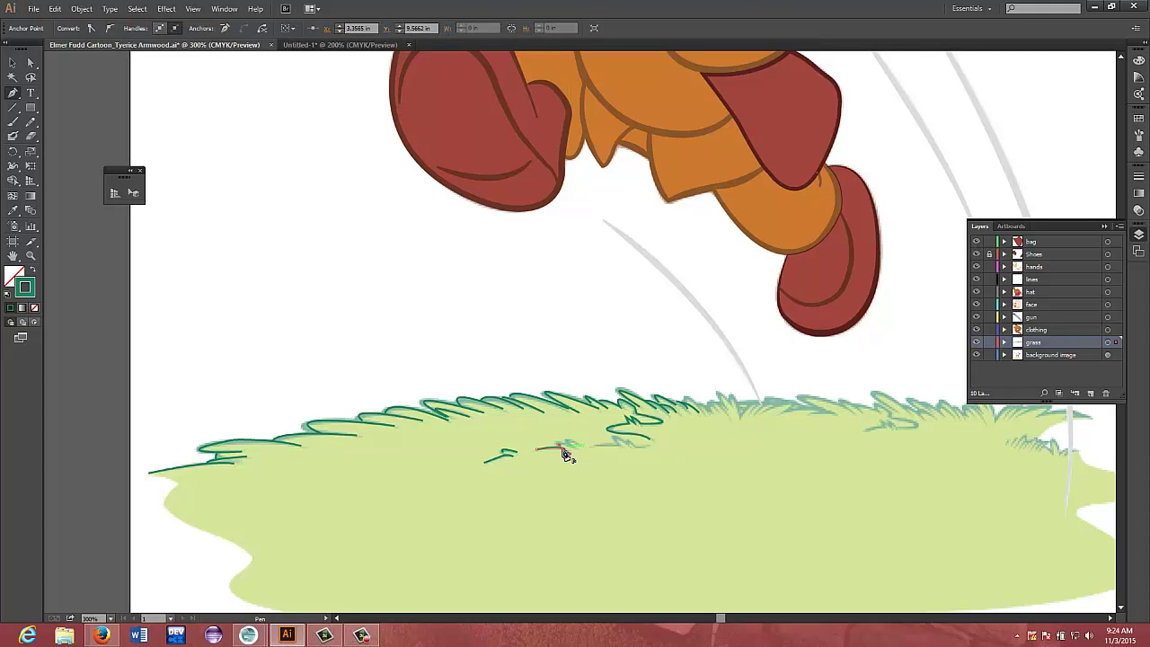
left_click_drag(578, 447, 602, 460)
left_click(578, 446)
Trace the third grass tuft, directly beneath the curl, with a Pen path along its base line, pointed blades and trailing curve
left_click(589, 445)
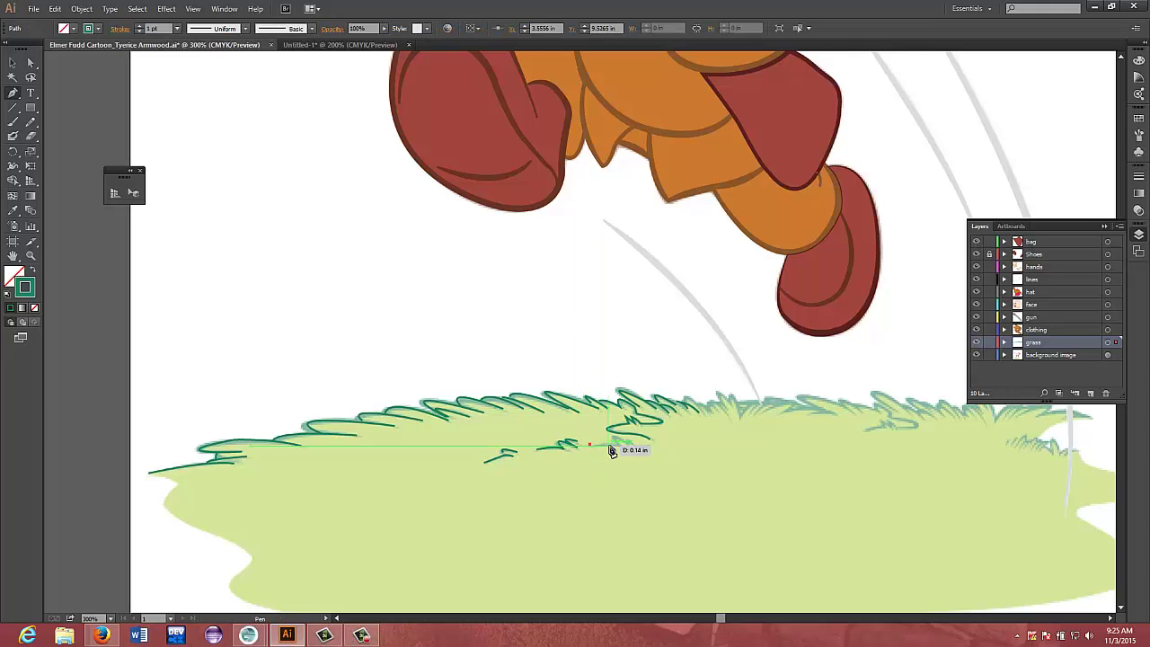
left_click(620, 446)
left_click(624, 451)
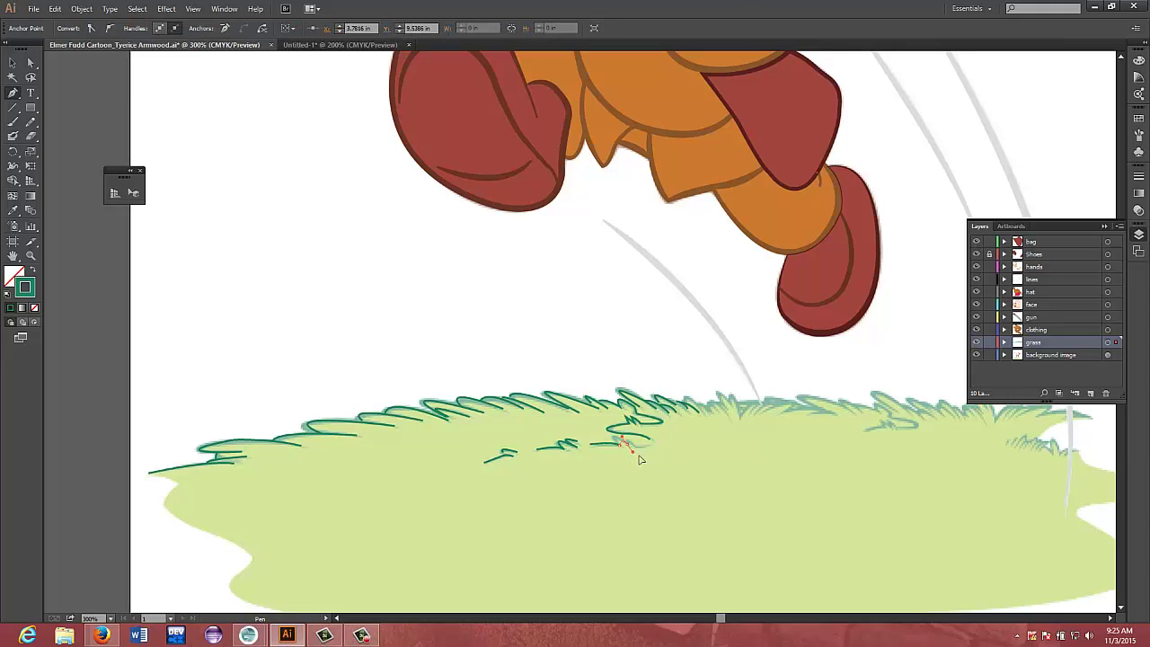
left_click_drag(654, 461, 641, 462)
mouse_move(654, 469)
left_mouse_down()
mouse_move(626, 441)
mouse_move(624, 451)
mouse_move(644, 449)
left_mouse_up()
left_click_drag(652, 447, 652, 450)
Start a new Pen path at the end of the traced crest at 600% zoom to outline the next grass blade
left_click(1111, 618)
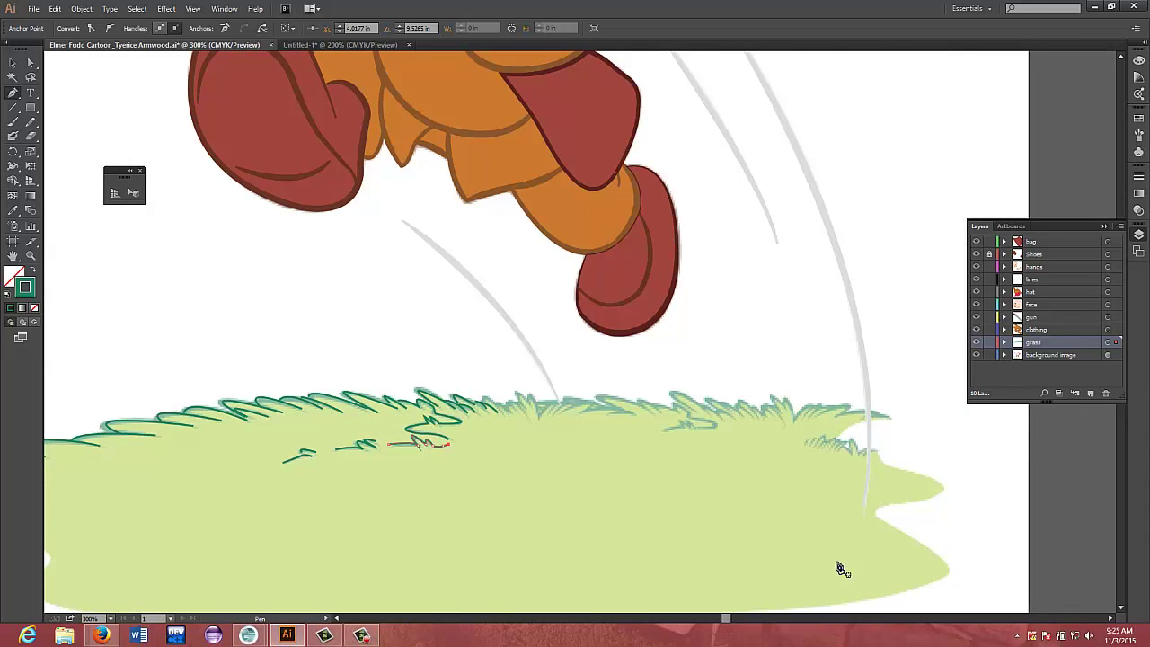
scroll(837, 564, "down", 1)
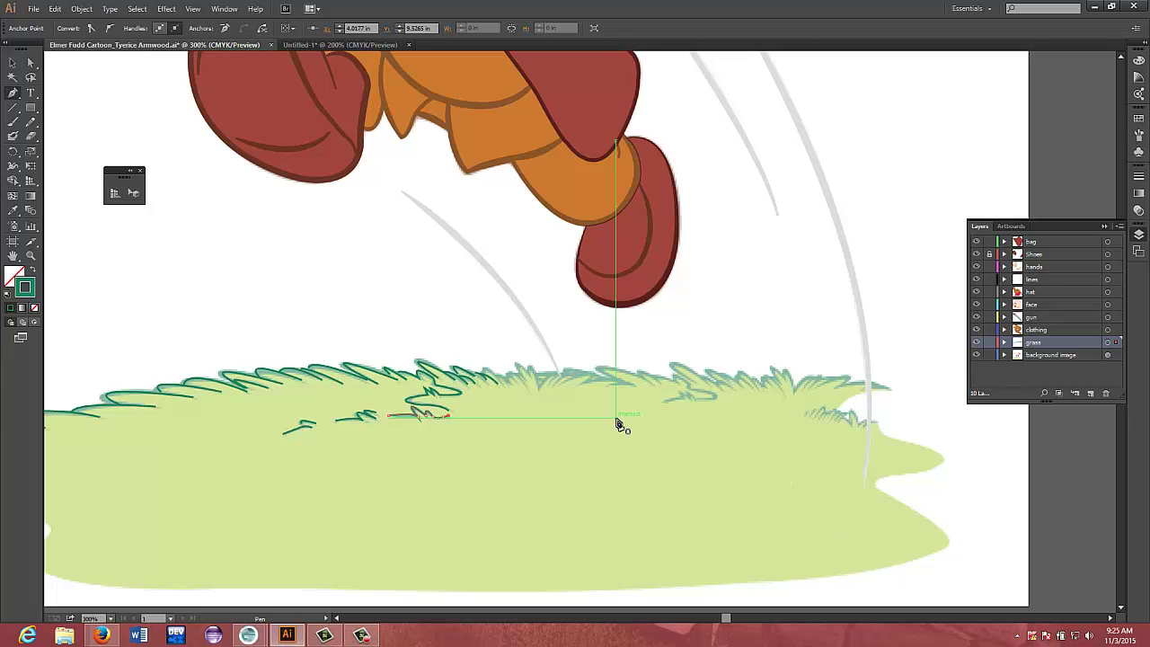
key("ctrl")
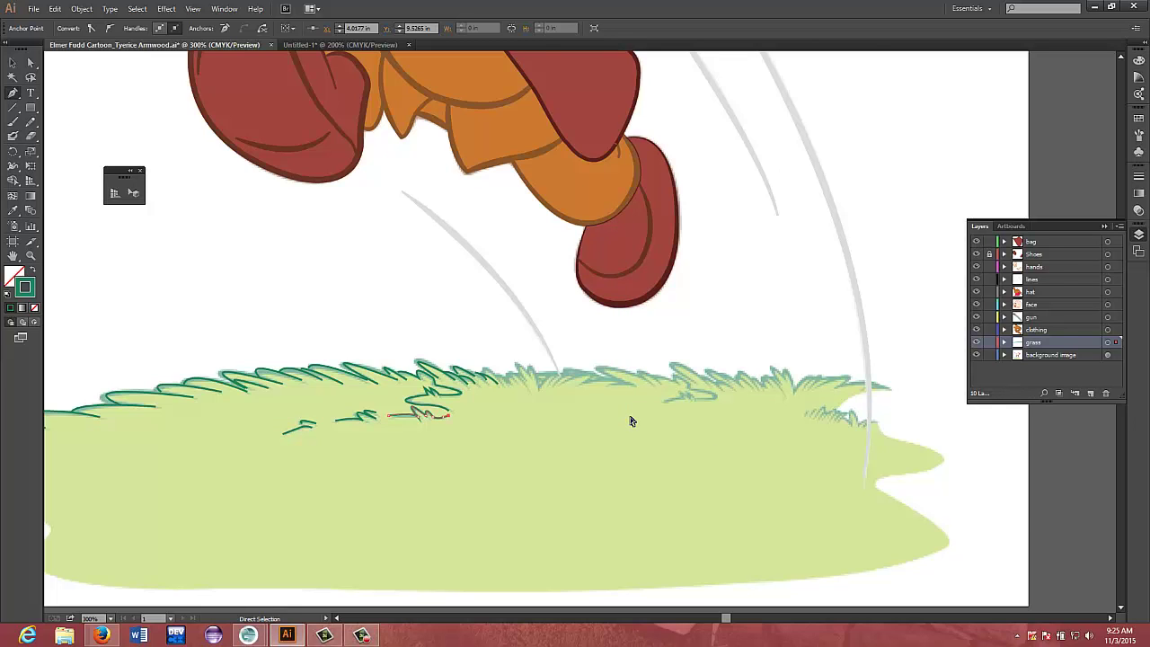
key("ctrl+plus")
key("ctrl+plus")
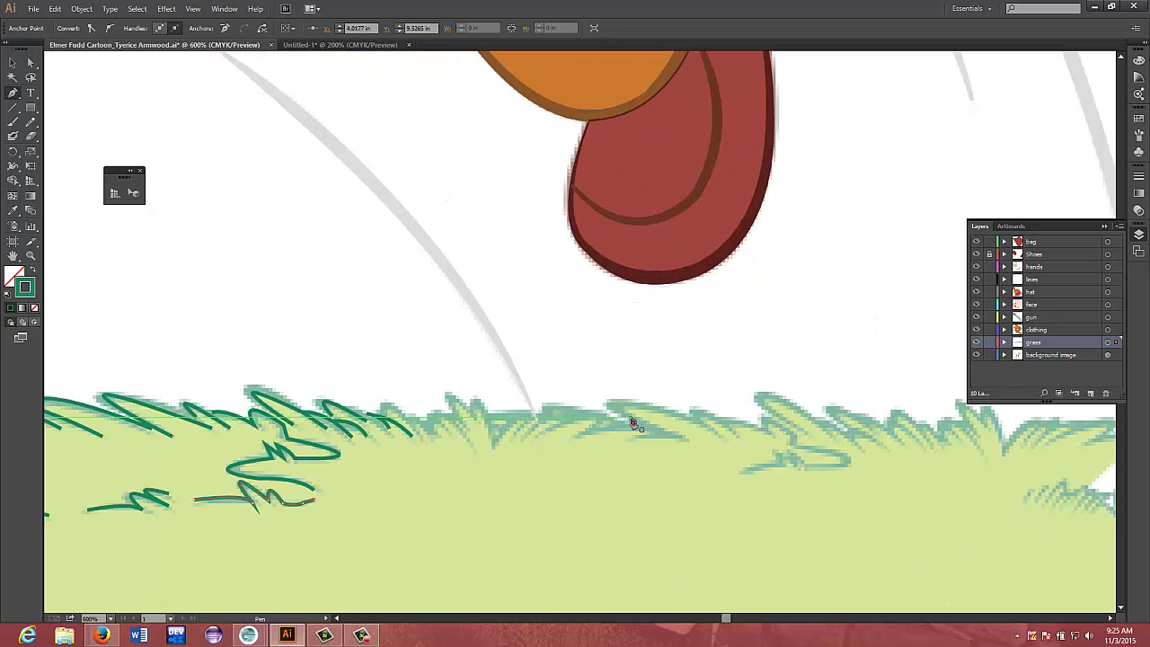
left_click(394, 424)
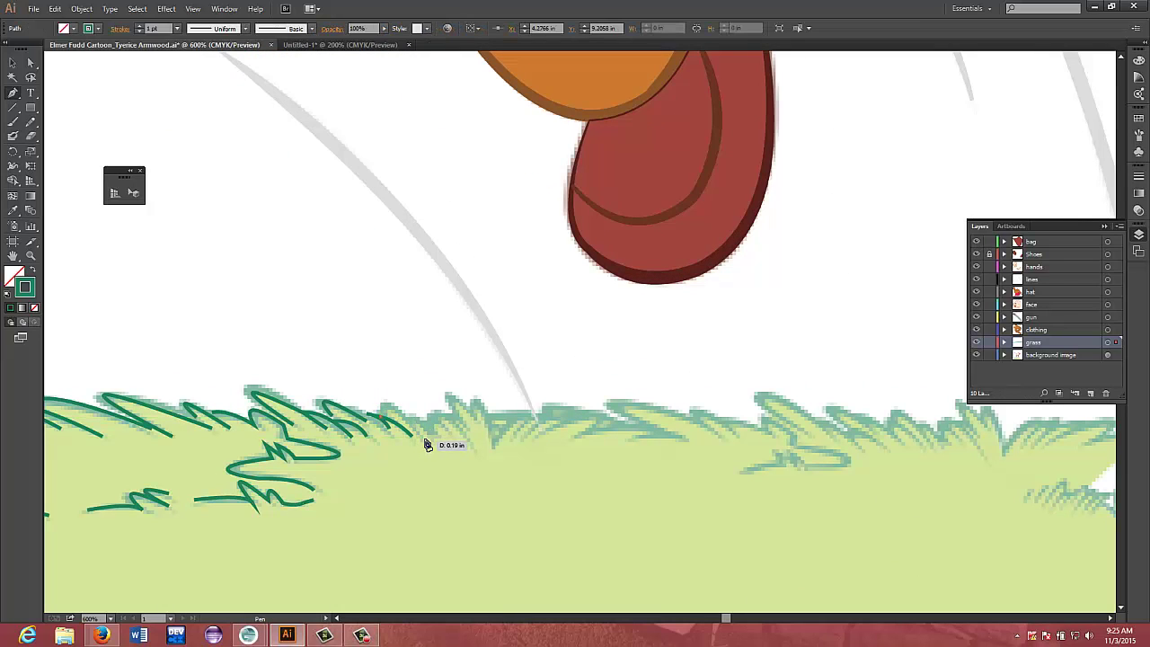
Trace the short overlapping grass blades leading up to the tall tuft along the grass edge with the Pen tool
left_click_drag(427, 444, 473, 501)
left_click(427, 441)
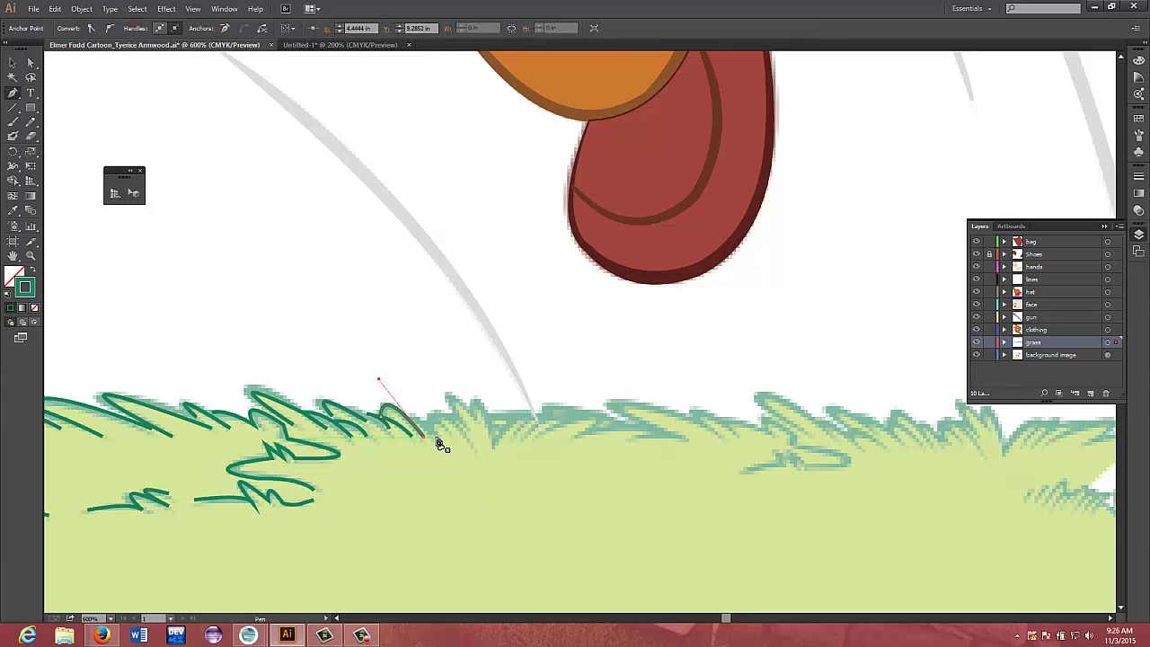
left_click(439, 436)
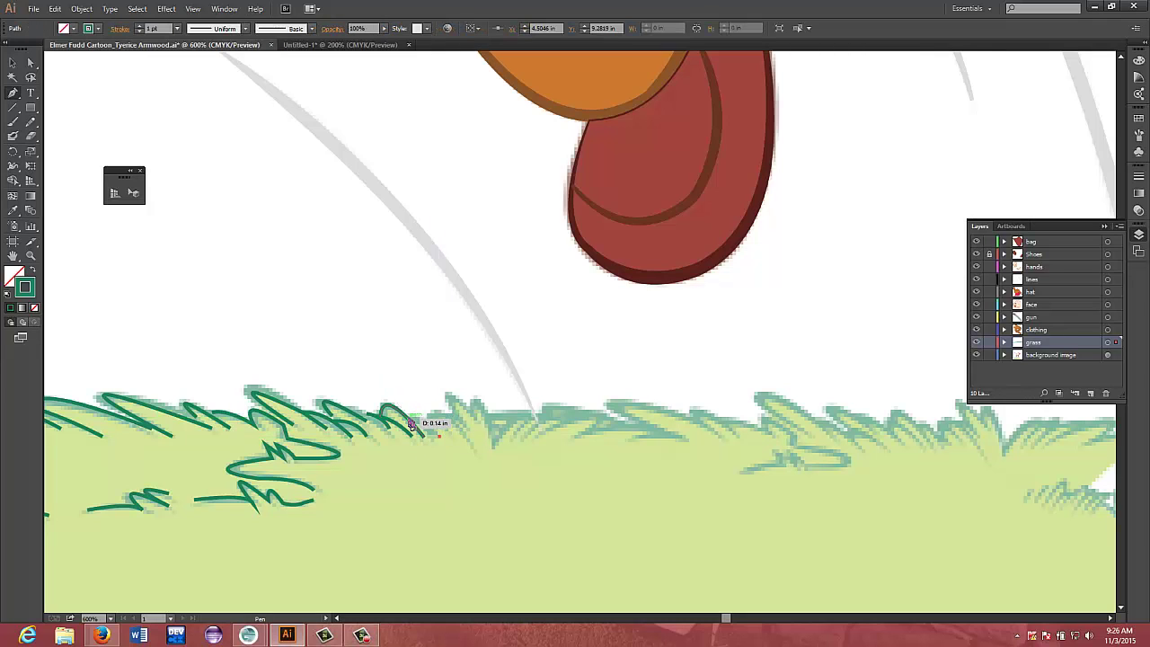
left_click_drag(411, 424, 390, 421)
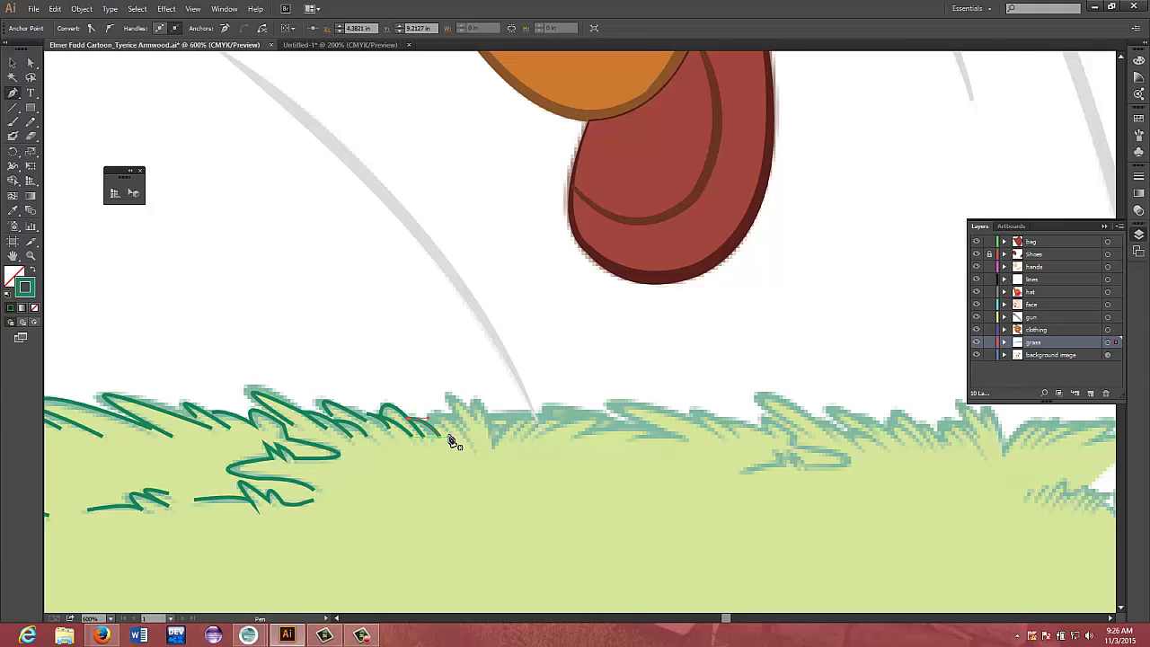
mouse_move(451, 436)
left_mouse_down()
mouse_move(420, 440)
mouse_move(448, 452)
left_mouse_up()
left_click(429, 424)
Trace the curved blade beside the tall tuft and the tuft's two pointed peaks, finishing with its long downward stroke
left_click(477, 452)
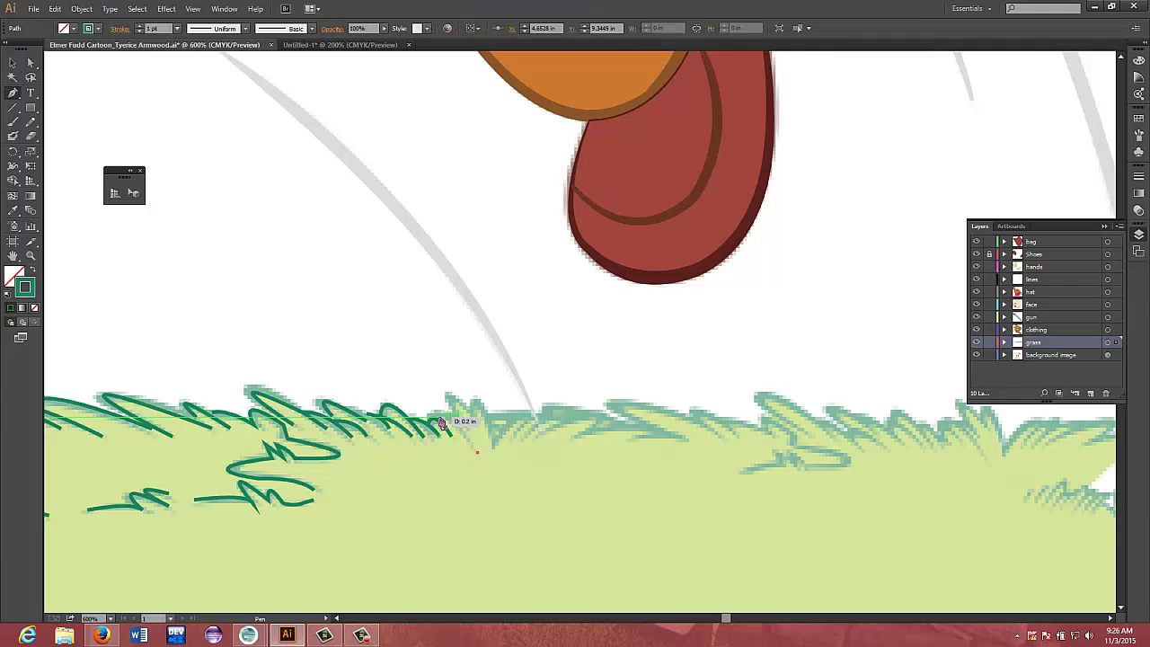
left_click(438, 420)
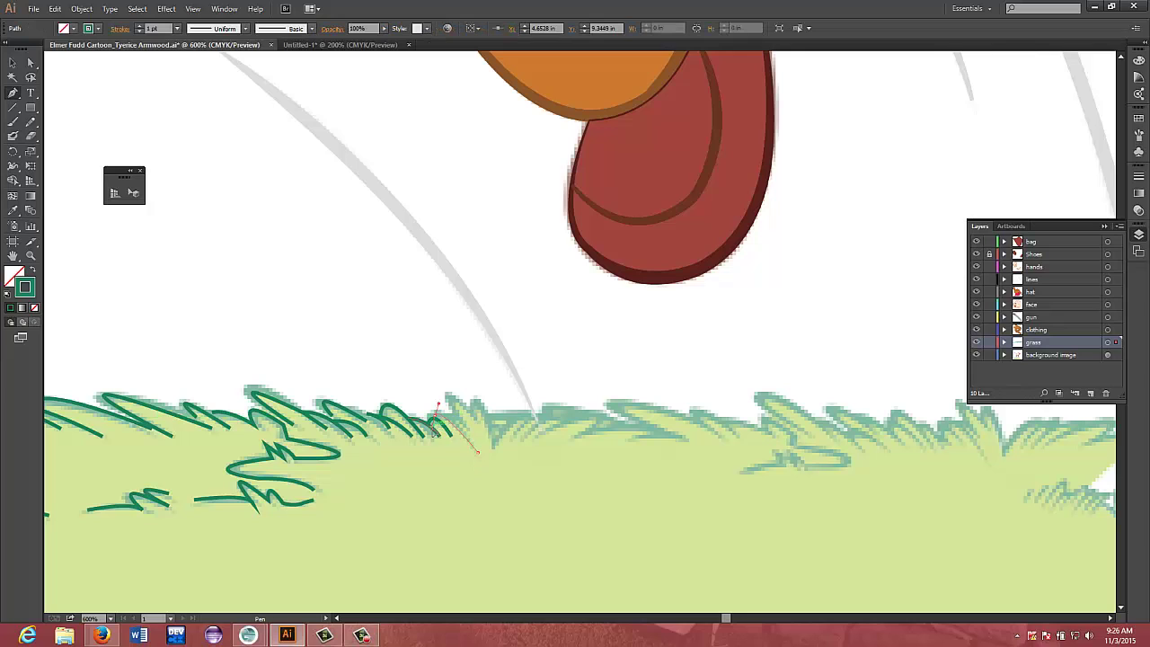
left_click_drag(432, 435, 451, 431)
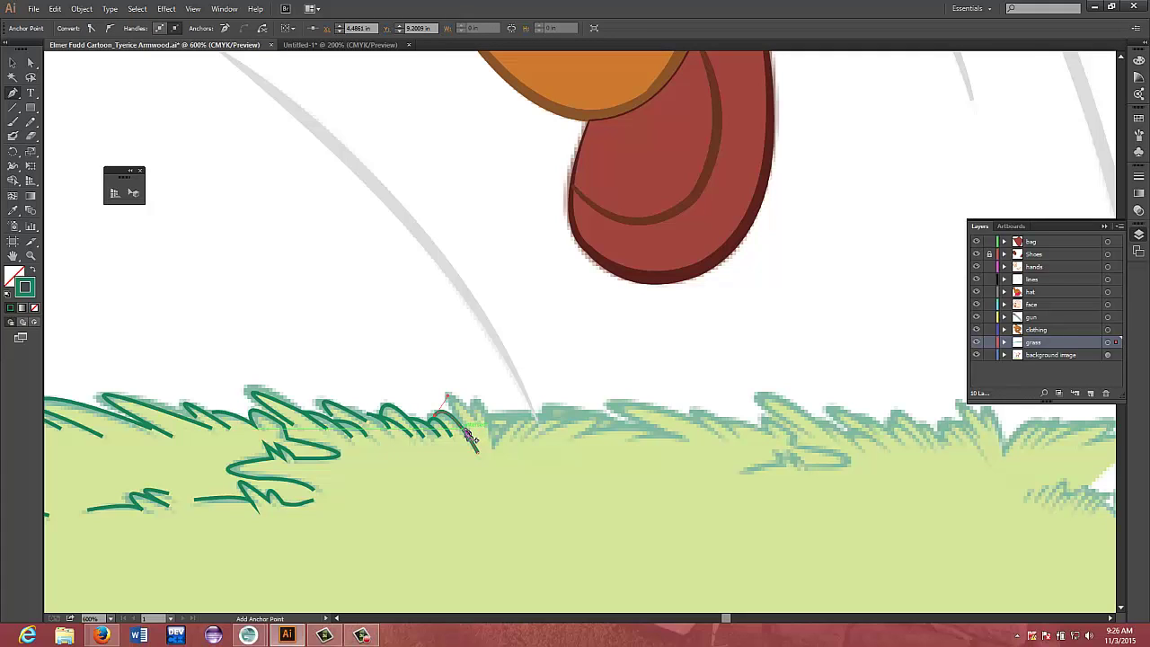
mouse_move(467, 438)
left_mouse_down()
mouse_move(484, 437)
mouse_move(475, 419)
mouse_move(527, 467)
left_mouse_up()
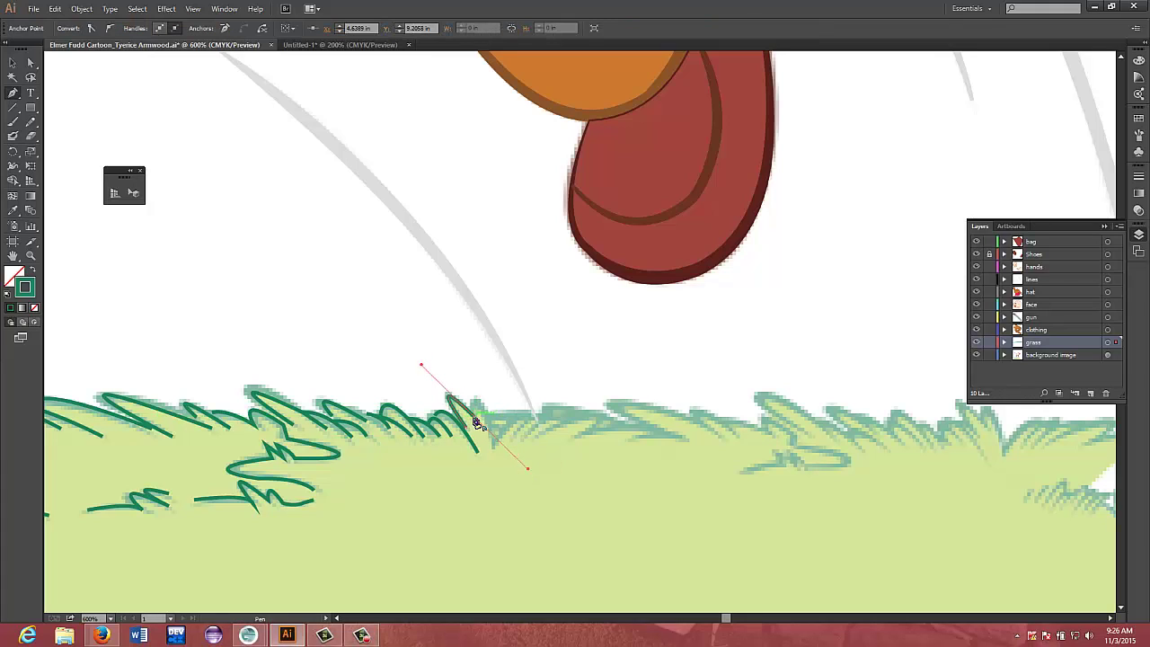
left_click_drag(493, 441, 508, 525)
left_click(498, 447)
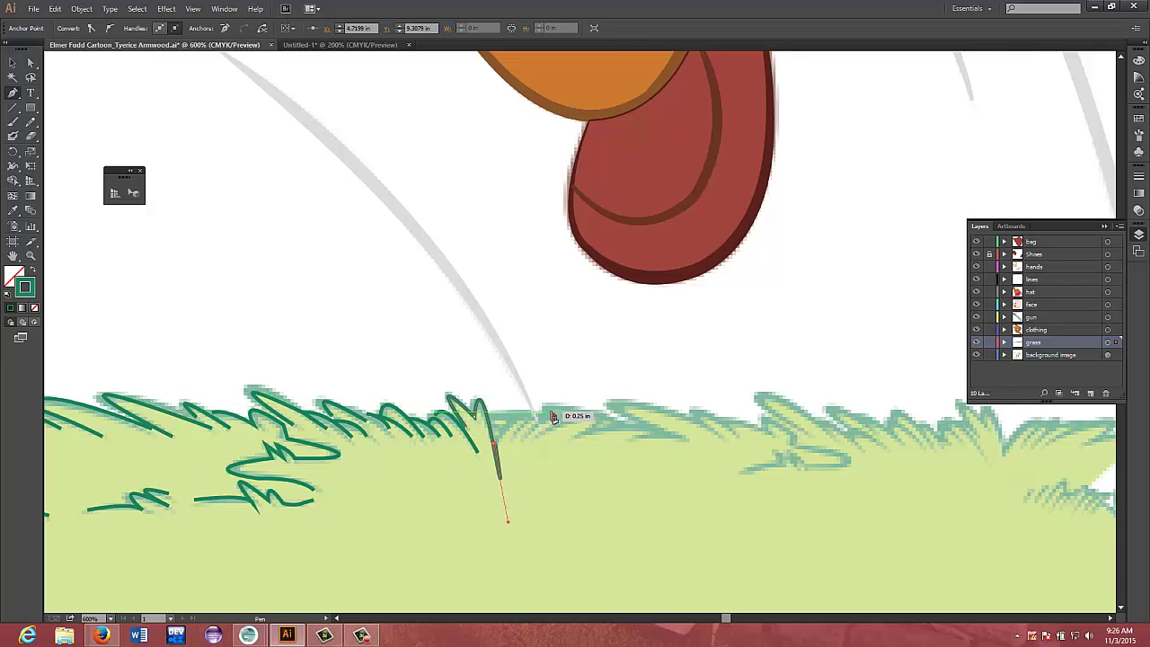
key("ctrl+minus")
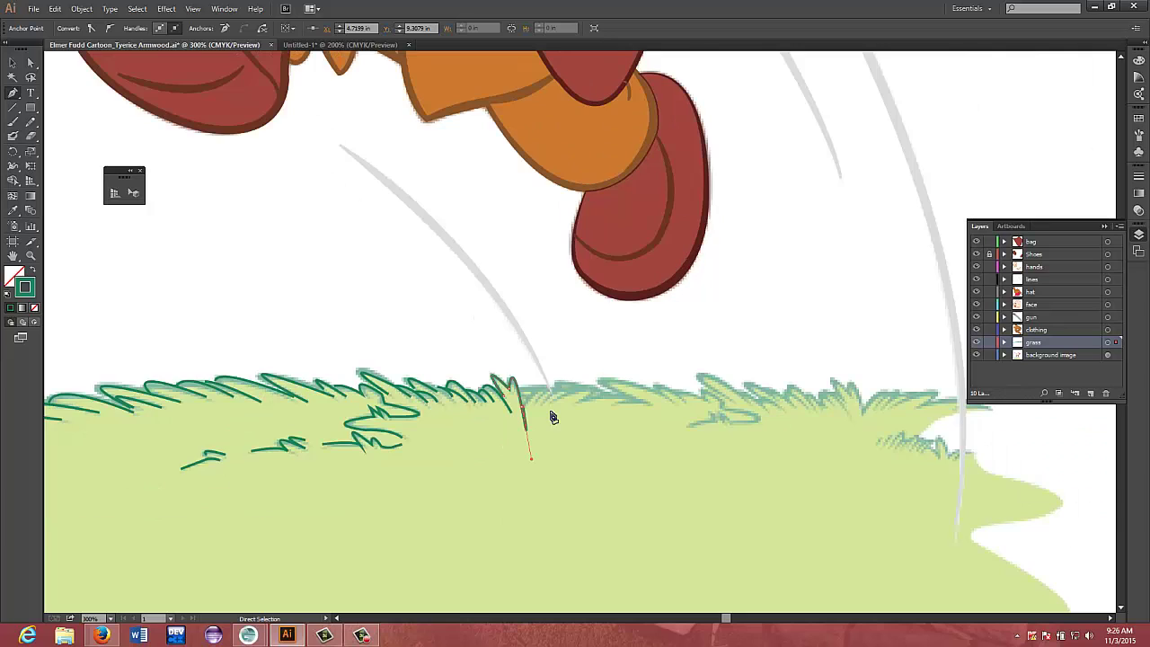
key("ctrl+minus")
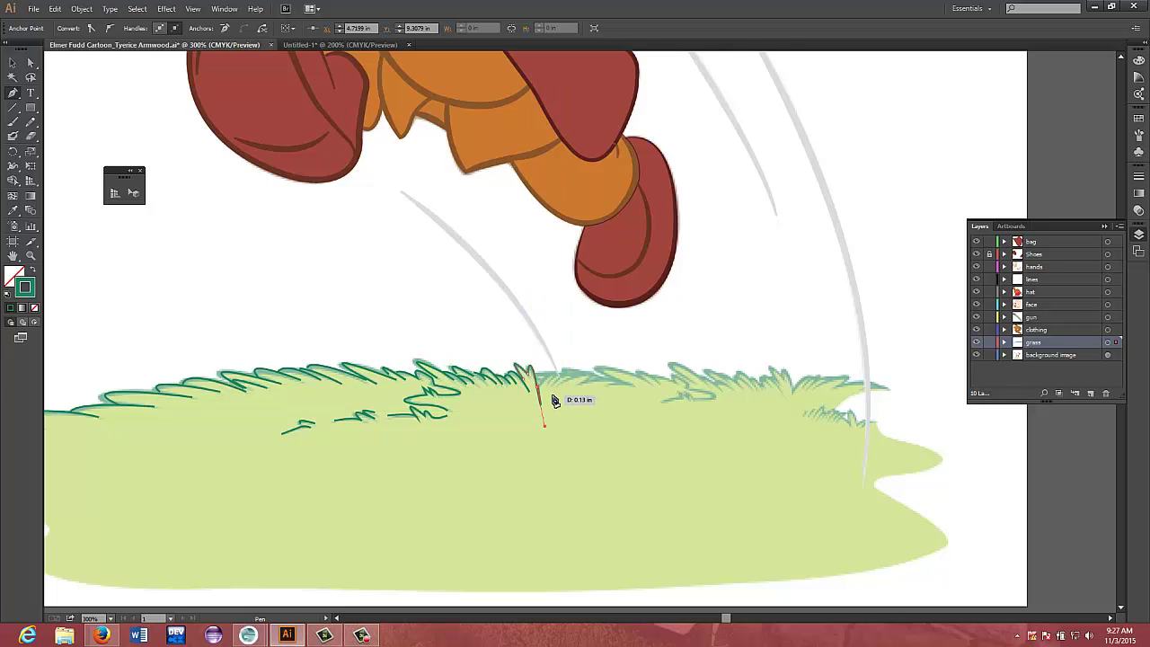
key("ctrl")
scroll(552, 400, "up", 1)
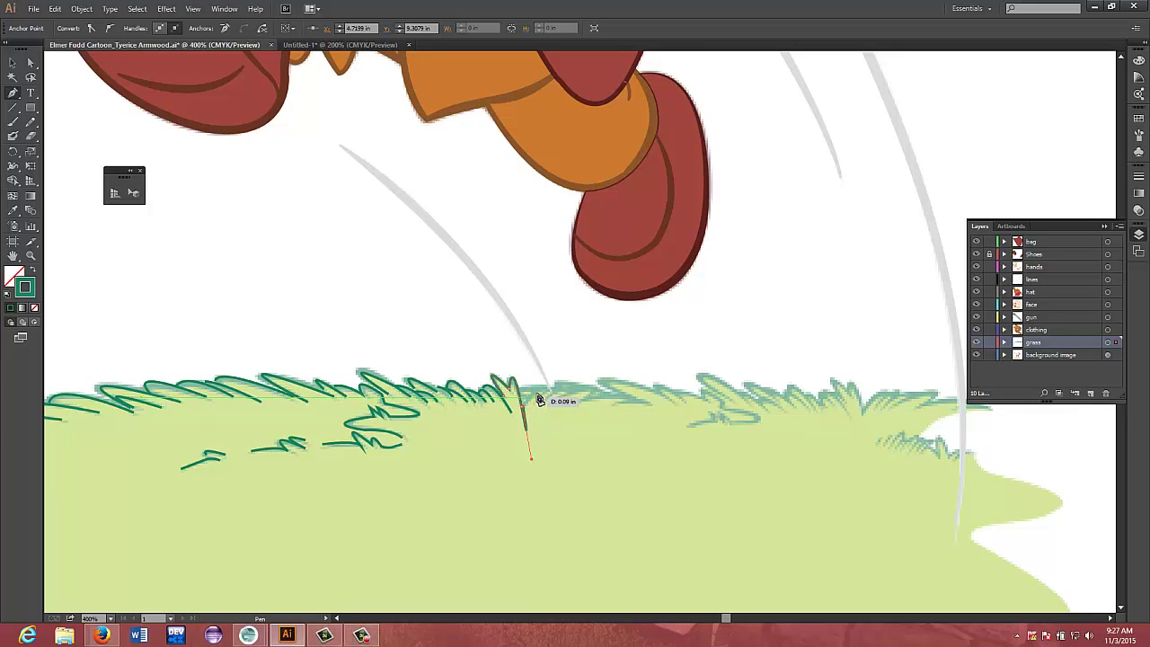
left_click(539, 395)
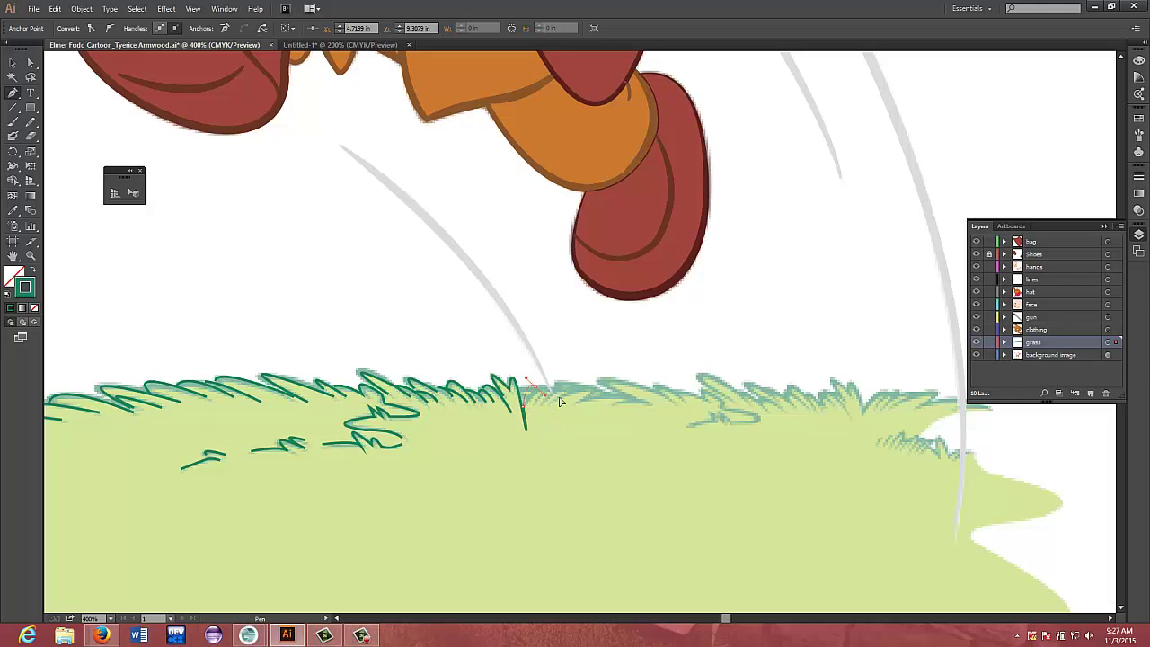
left_click_drag(559, 398, 564, 400)
left_click(559, 397)
key("ctrl+z")
key("ctrl+z")
Trace the first short curved blade just right of the tall tuft as a separate open path
left_click_drag(535, 389, 540, 393)
left_click_drag(536, 396, 528, 407)
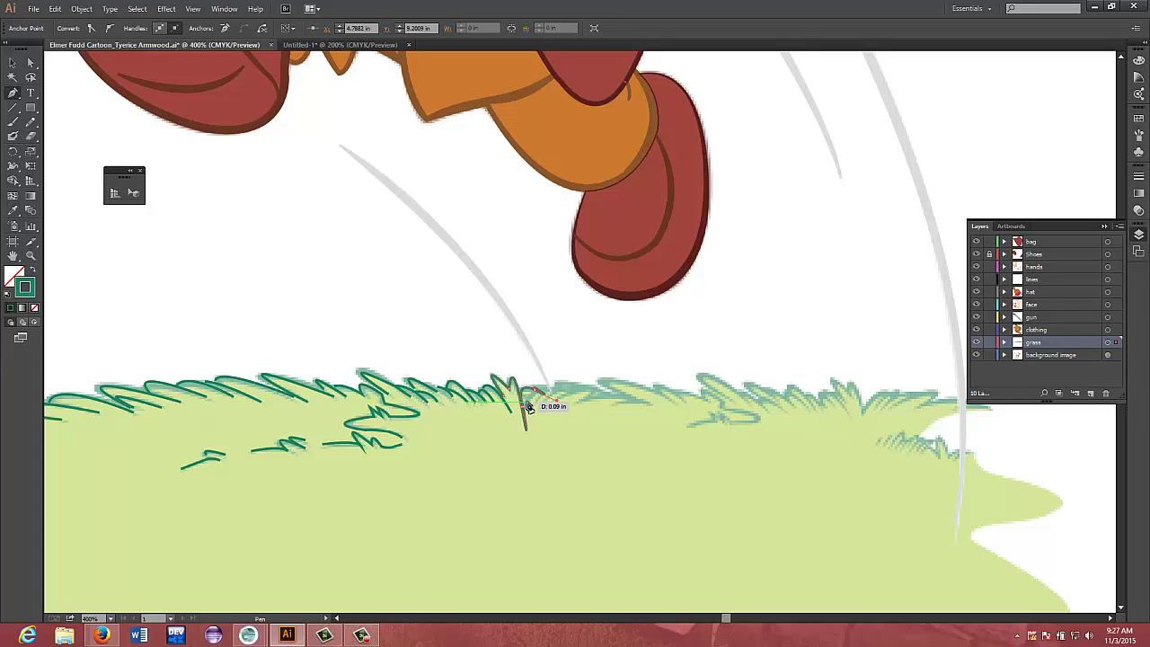
left_click_drag(528, 407, 529, 405)
left_click_drag(529, 404, 560, 390)
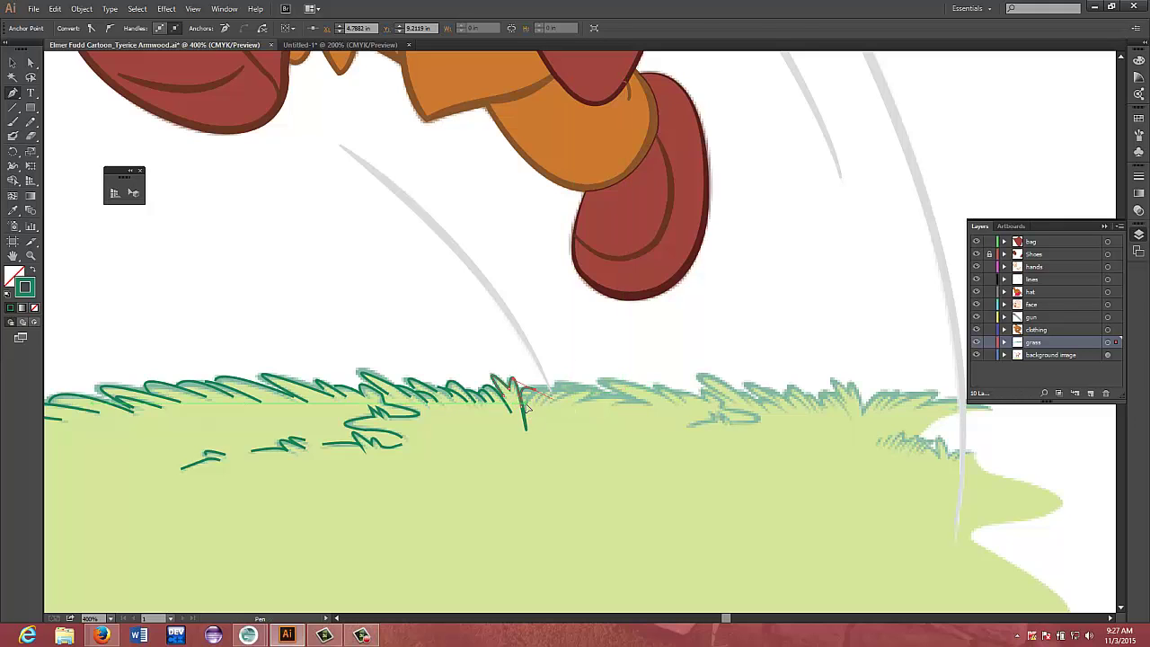
left_click(530, 404, "ctrl")
Trace the second curved blade from the tall tuft's base up to the foot of the grey motion line, undoing the stray connection to that line
left_click_drag(546, 397, 560, 399)
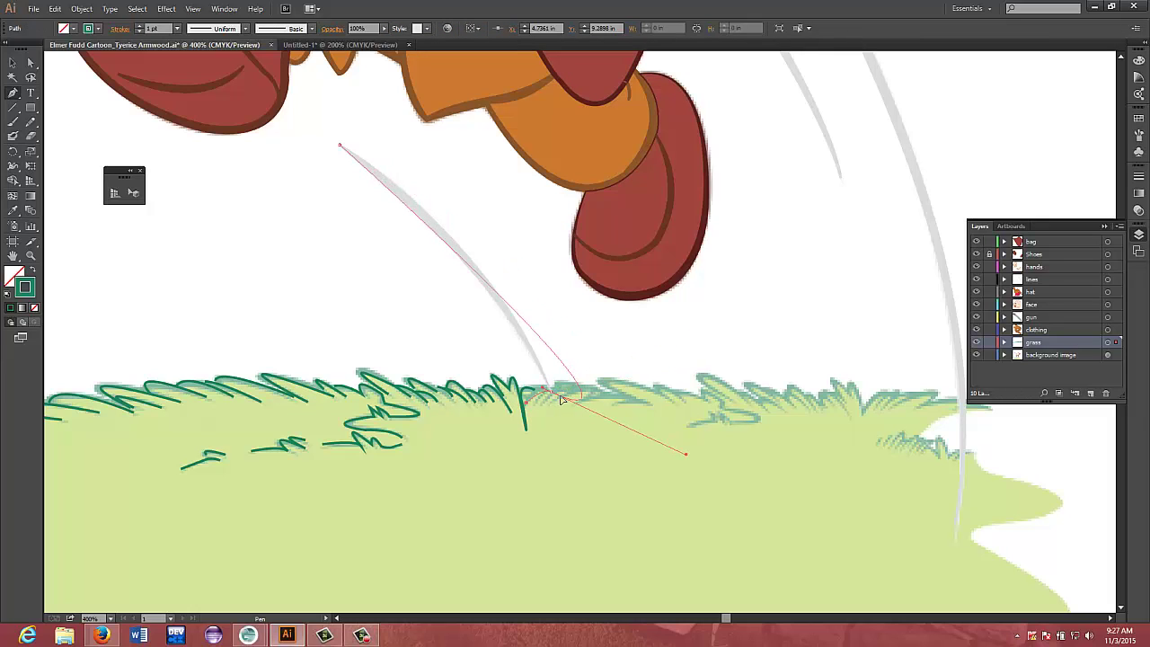
key("ctrl+z")
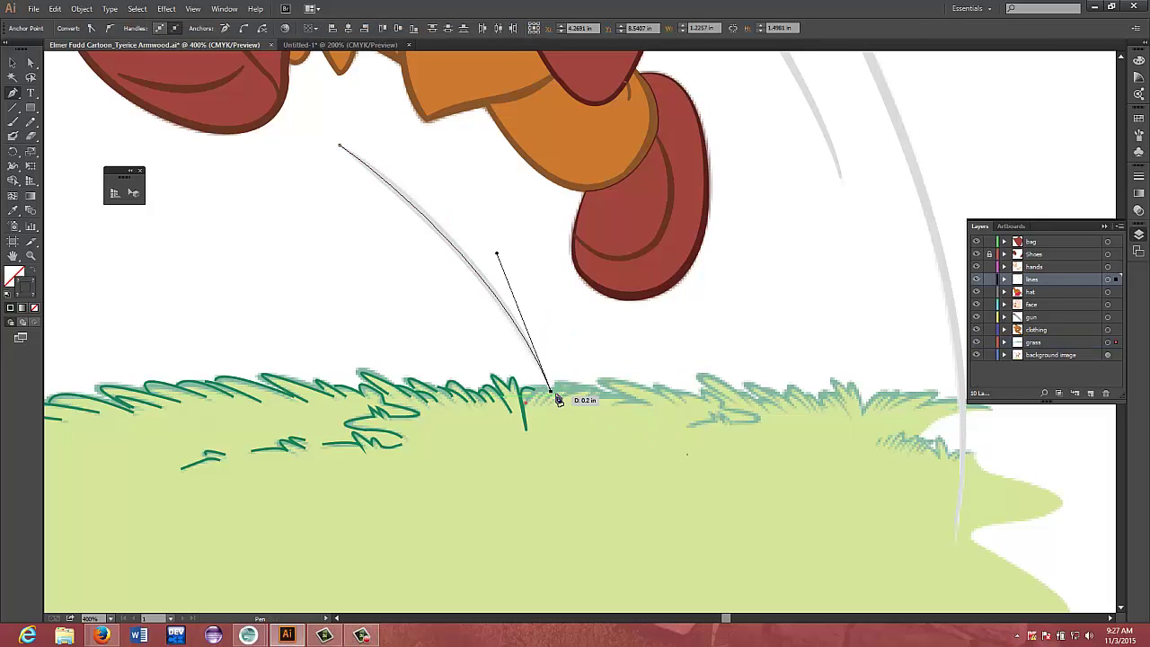
left_click_drag(563, 398, 558, 398)
left_click(555, 390)
left_click_drag(559, 393, 559, 397)
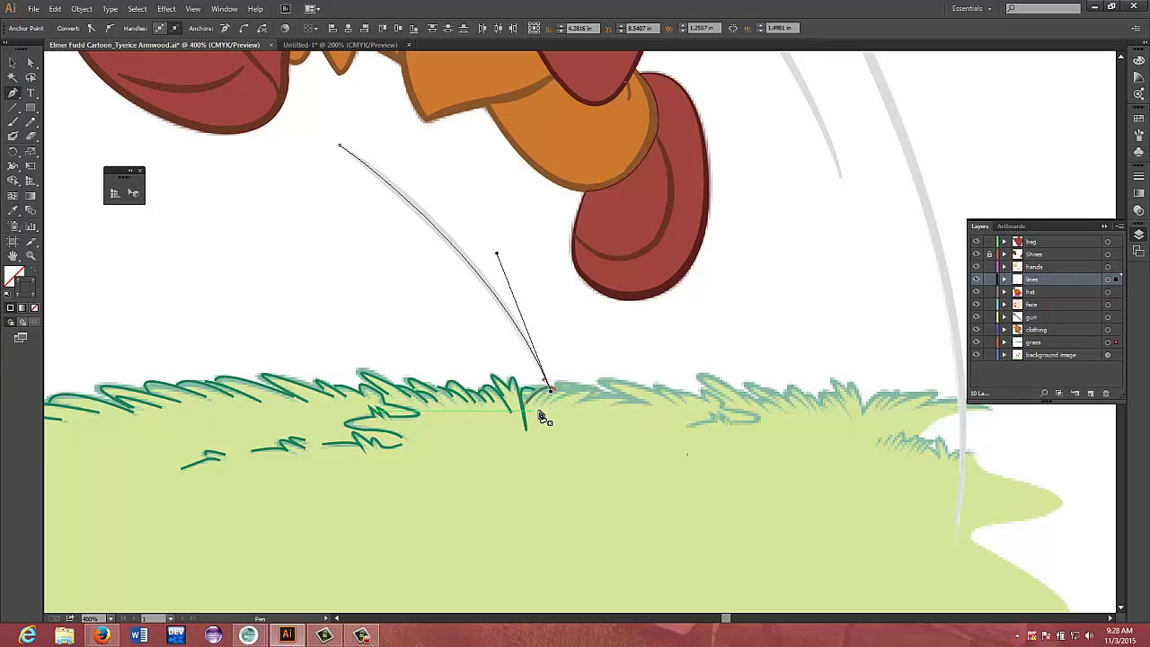
left_click_drag(535, 402, 554, 392)
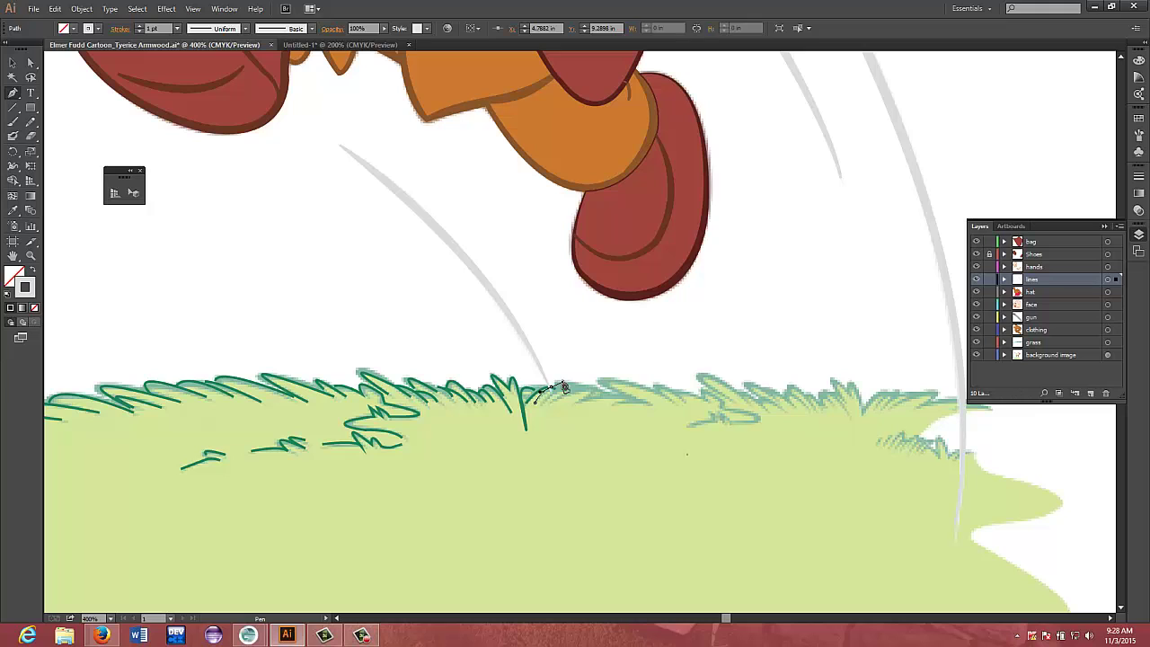
left_click(550, 391)
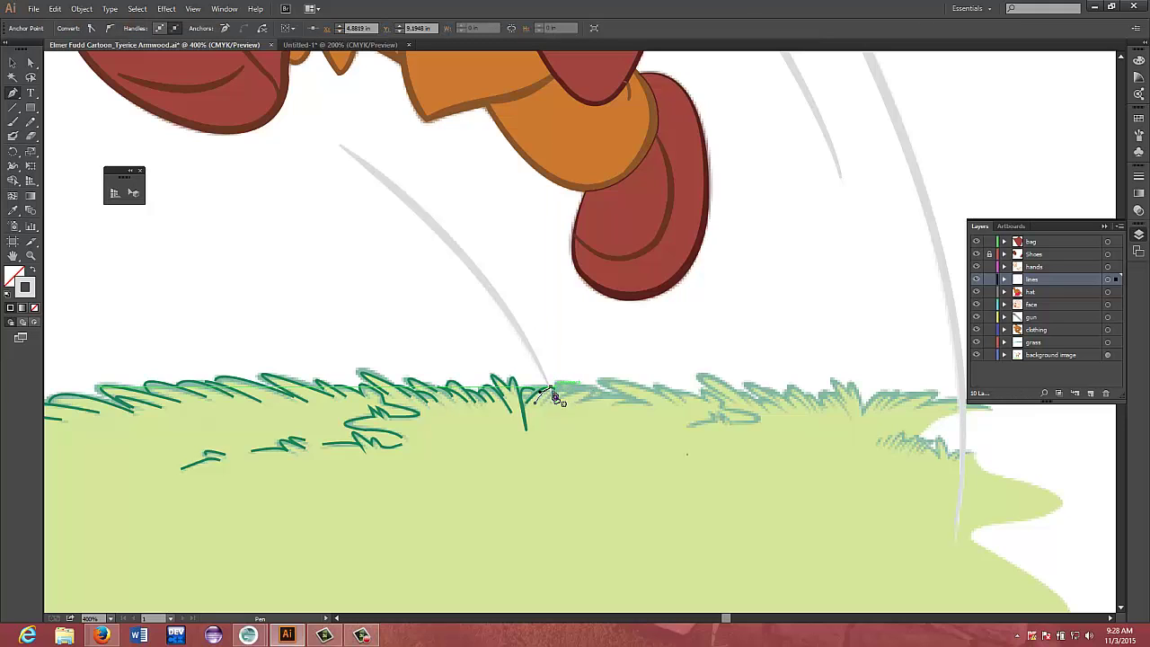
left_click_drag(543, 407, 555, 406)
key("ctrl")
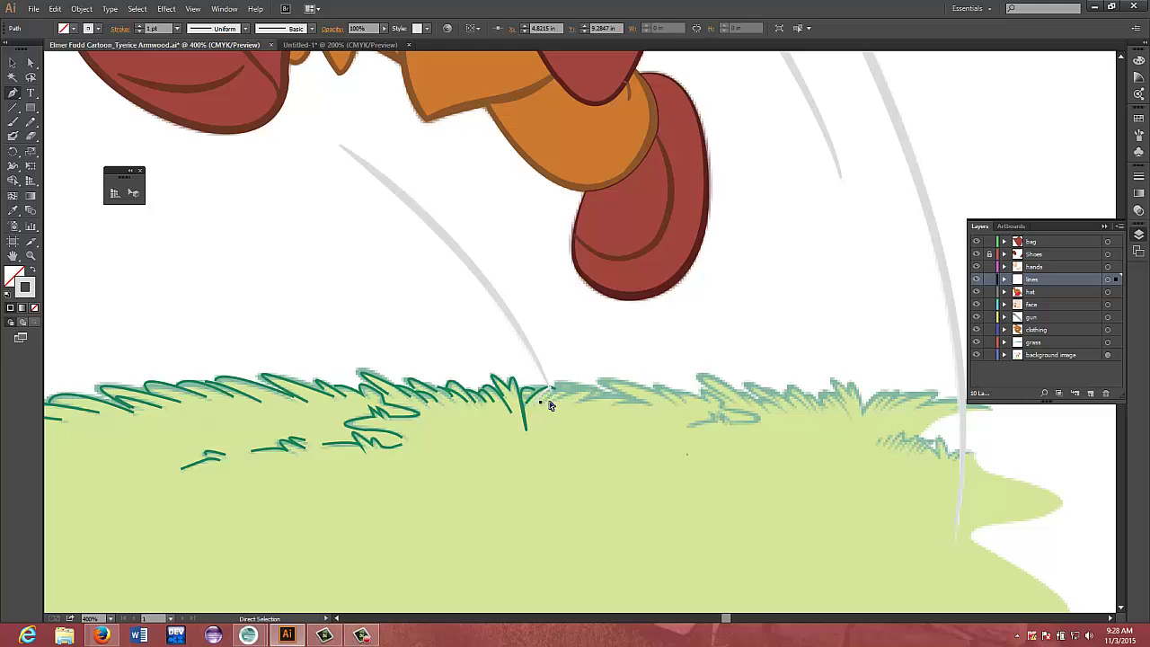
key("ctrl+z")
key("ctrl+z")
left_click(534, 403)
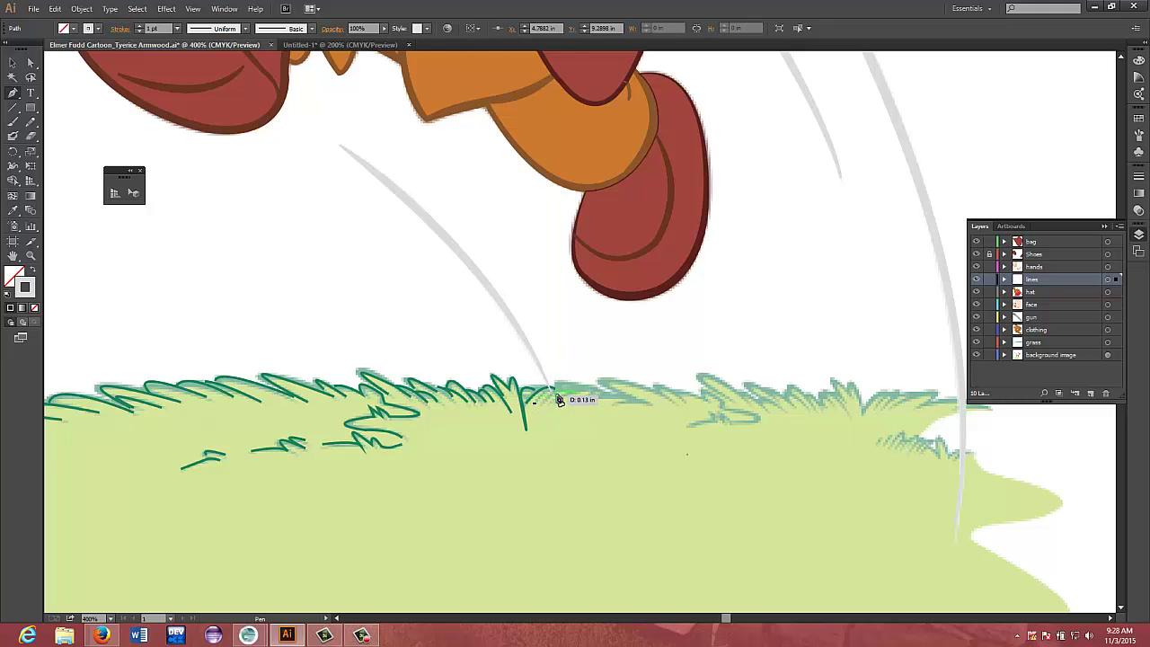
left_click_drag(559, 395, 556, 391)
left_click(559, 394)
key("ctrl+z")
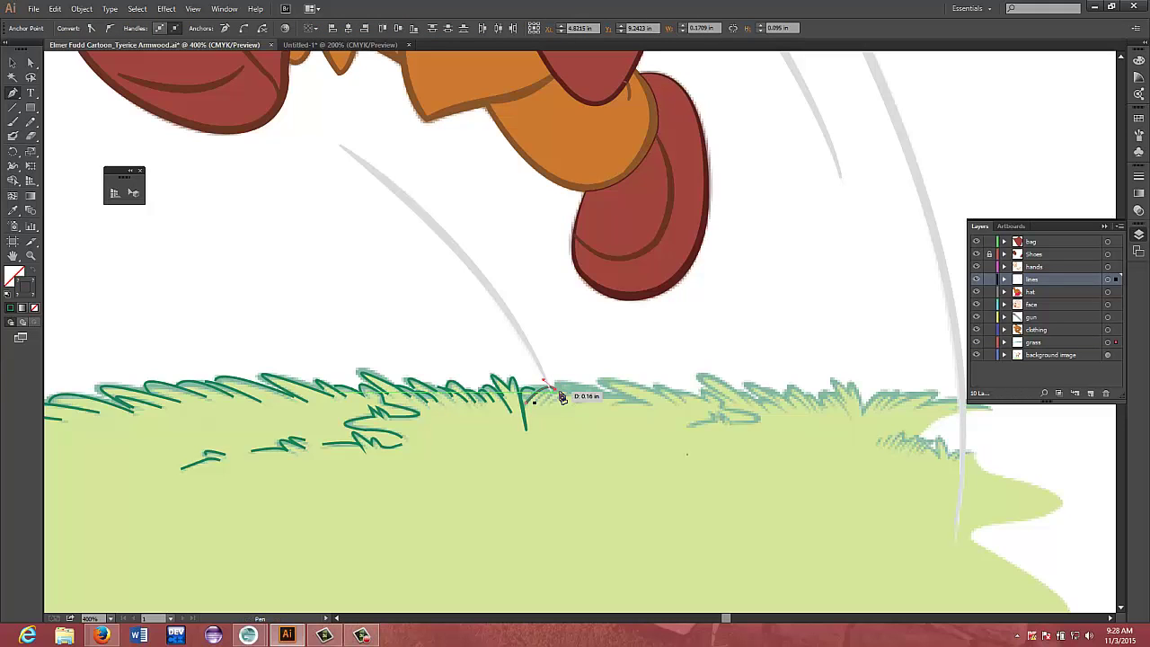
left_click_drag(561, 397, 558, 395)
key("ctrl+z")
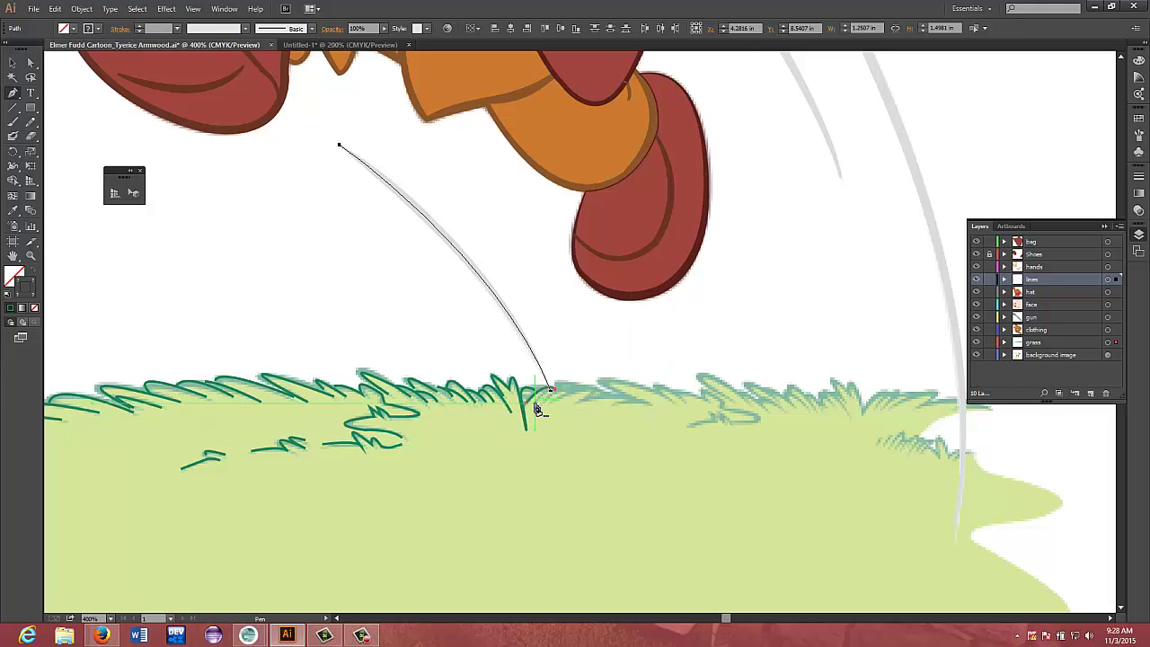
left_click_drag(534, 402, 557, 398)
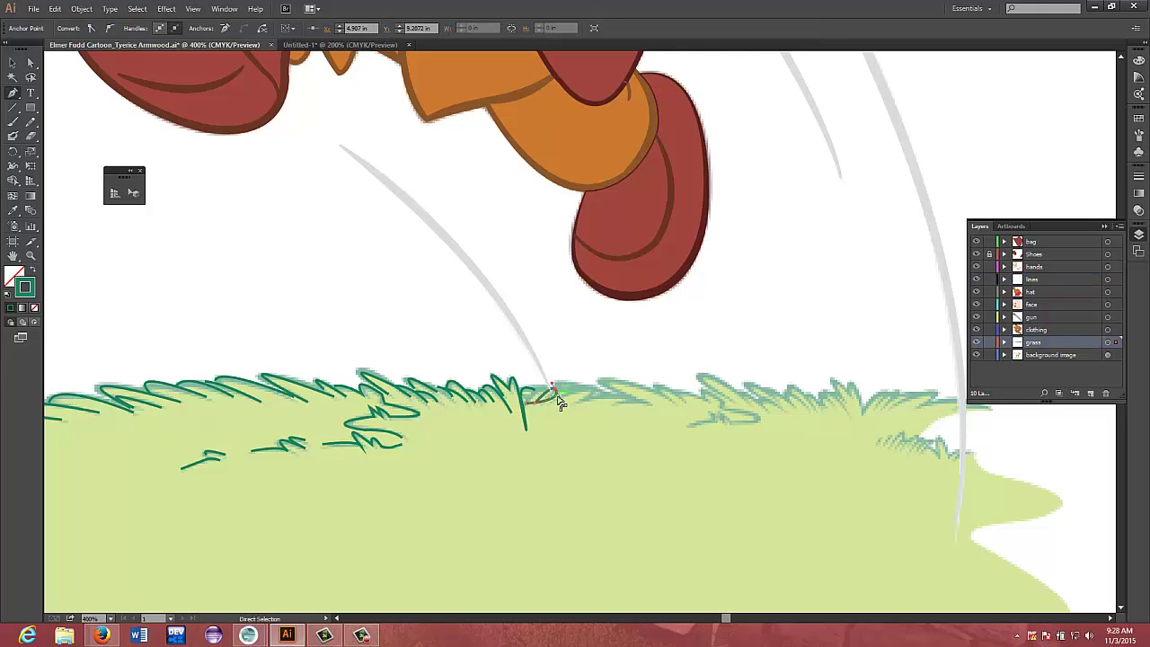
left_click(556, 396, "ctrl+shift")
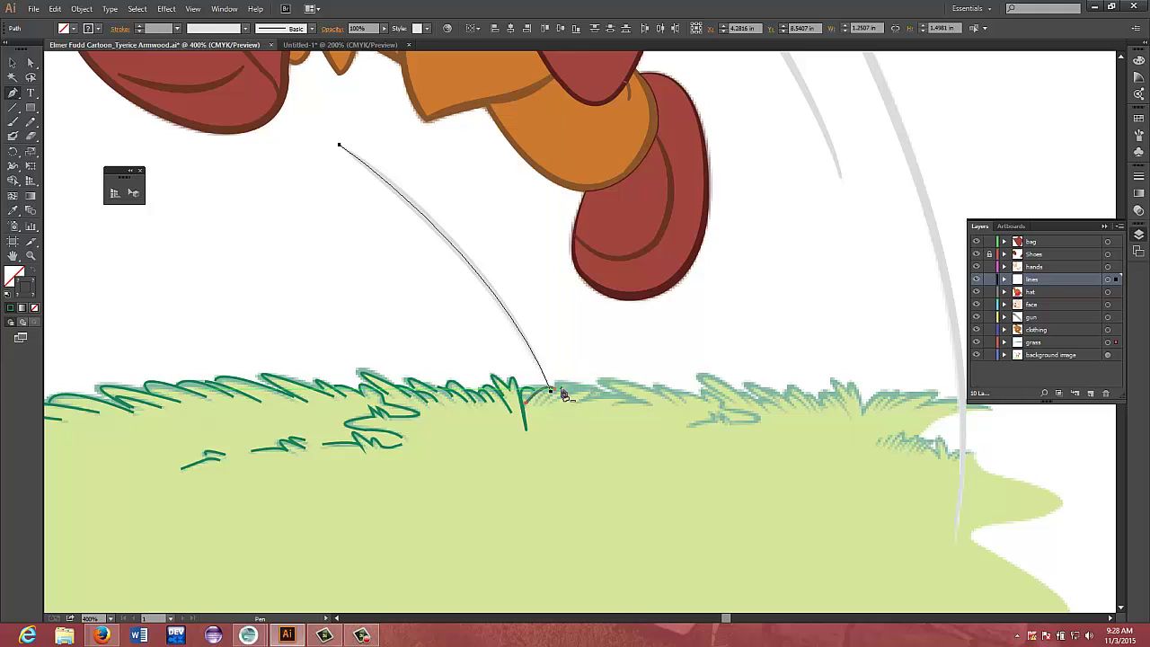
Trace two short curved blades just beneath and past the foot of the grey motion line as separate open paths
left_click(560, 389)
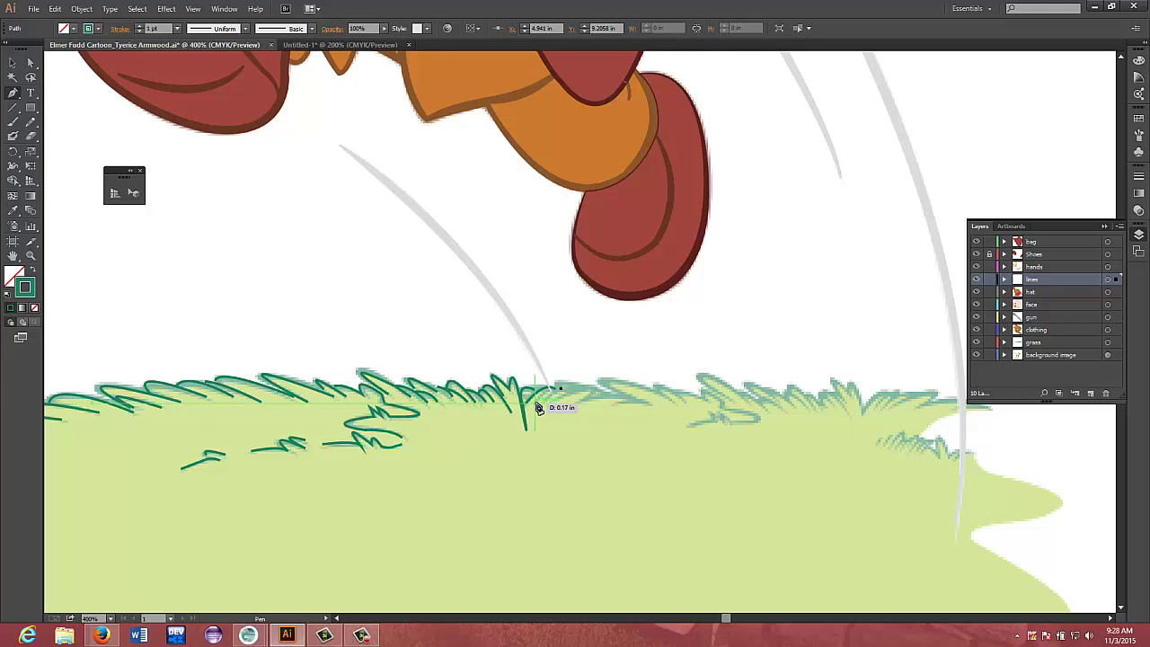
left_click_drag(535, 401, 530, 418)
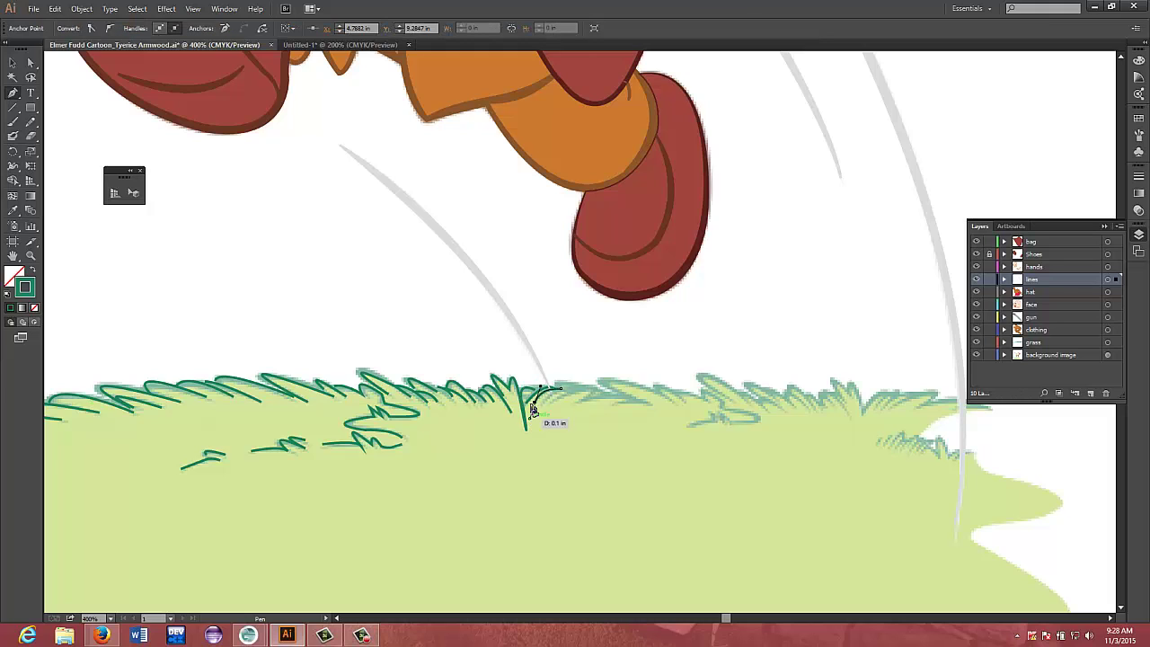
left_click(534, 402)
left_click(570, 393)
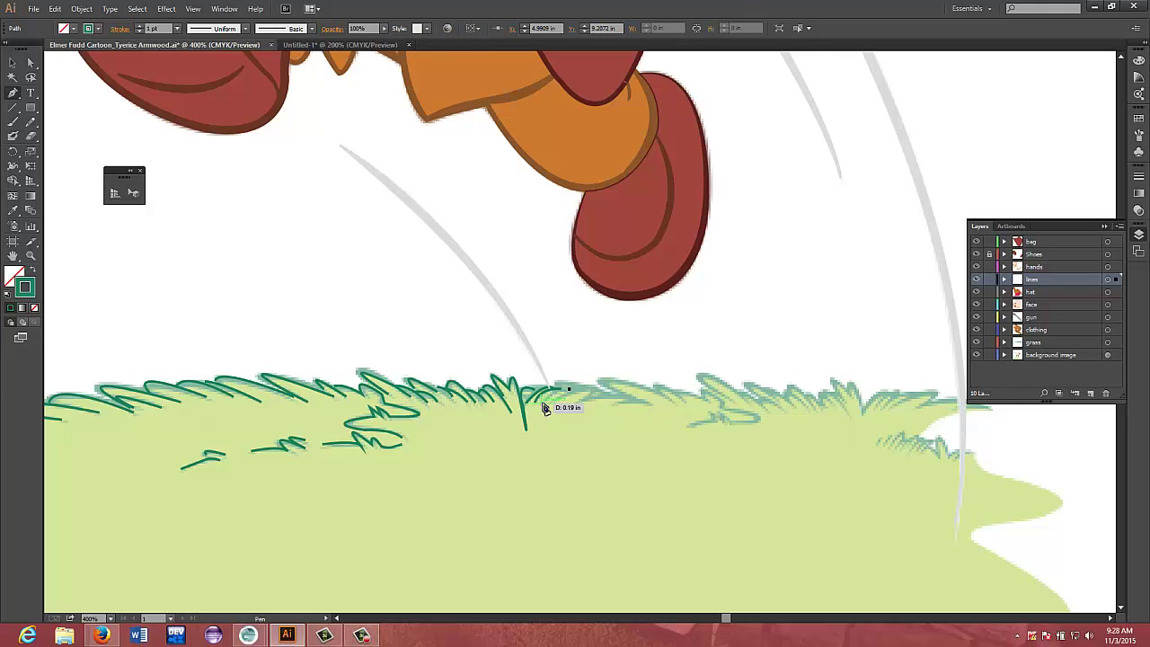
mouse_move(540, 415)
left_mouse_down()
mouse_move(527, 424)
mouse_move(537, 416)
left_mouse_up()
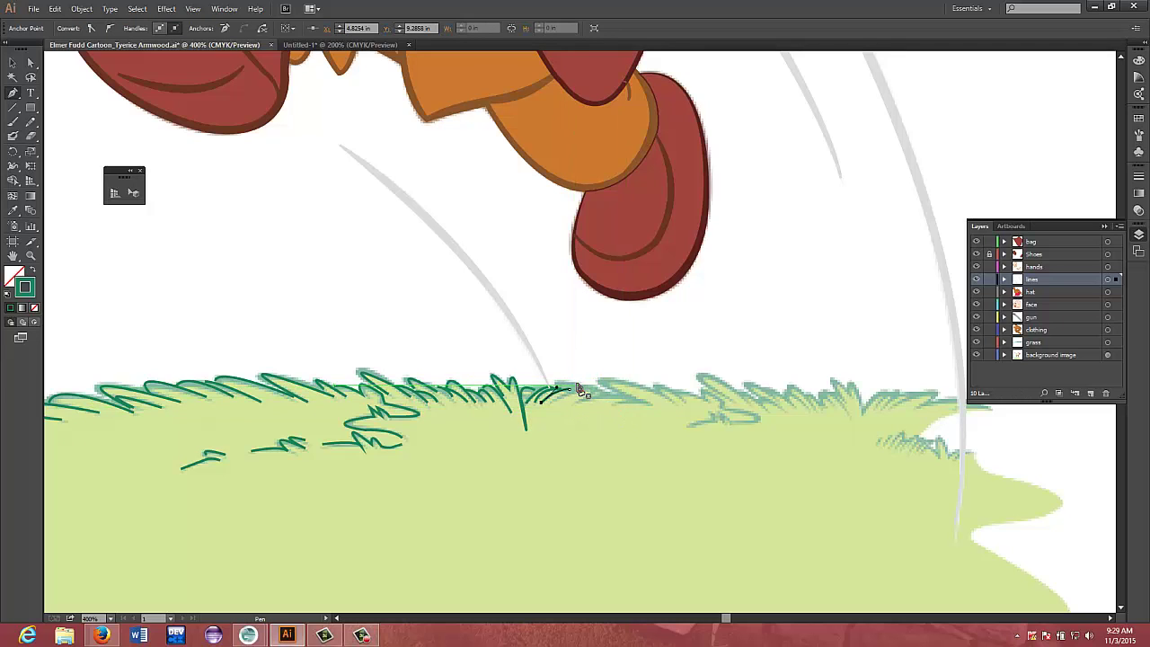
Trace the remaining short curved blades just past the foot of the grey motion line, ending with the wider rounded blade
left_click_drag(582, 392, 556, 390)
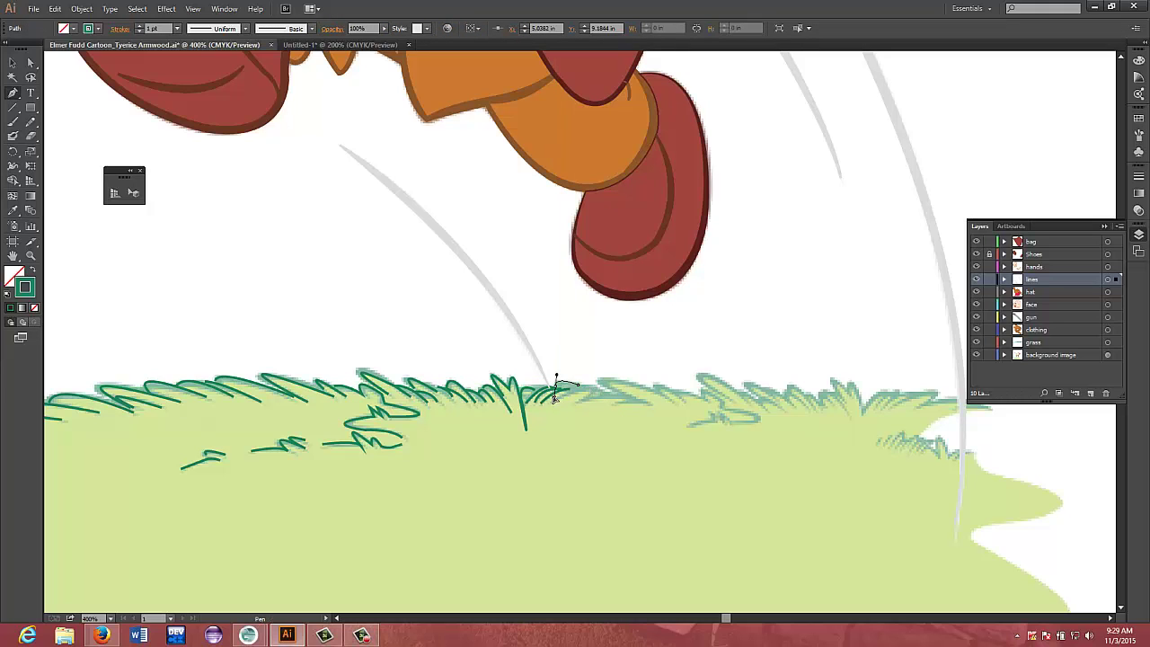
left_click_drag(551, 396, 552, 394)
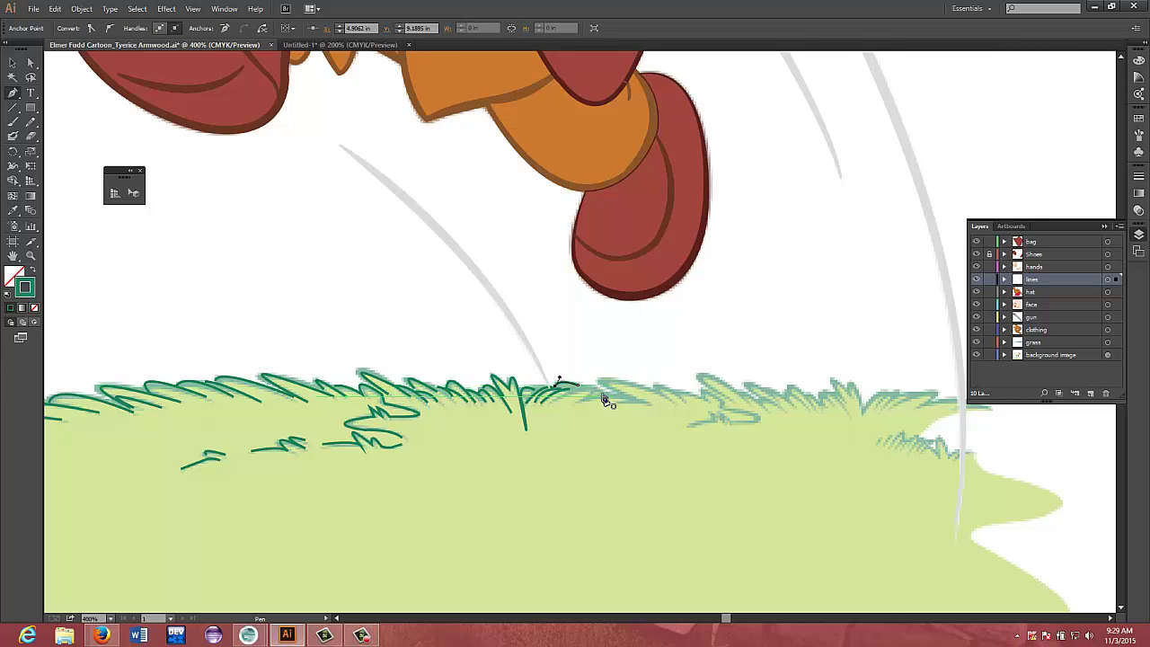
left_click(548, 402)
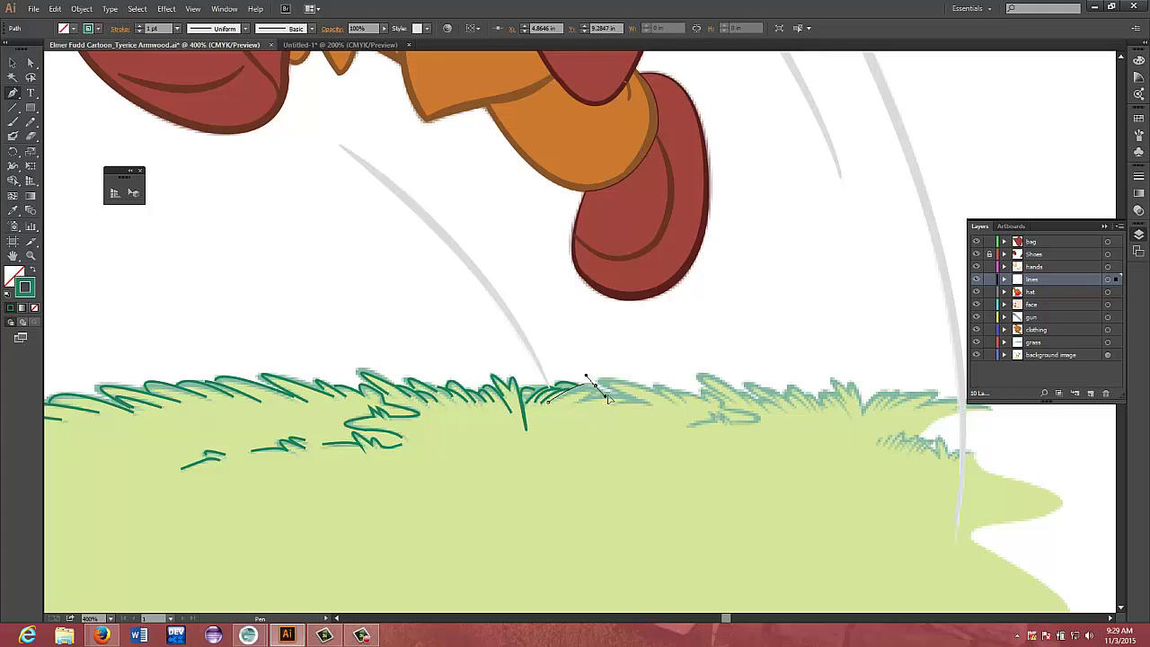
left_click_drag(608, 398, 599, 391)
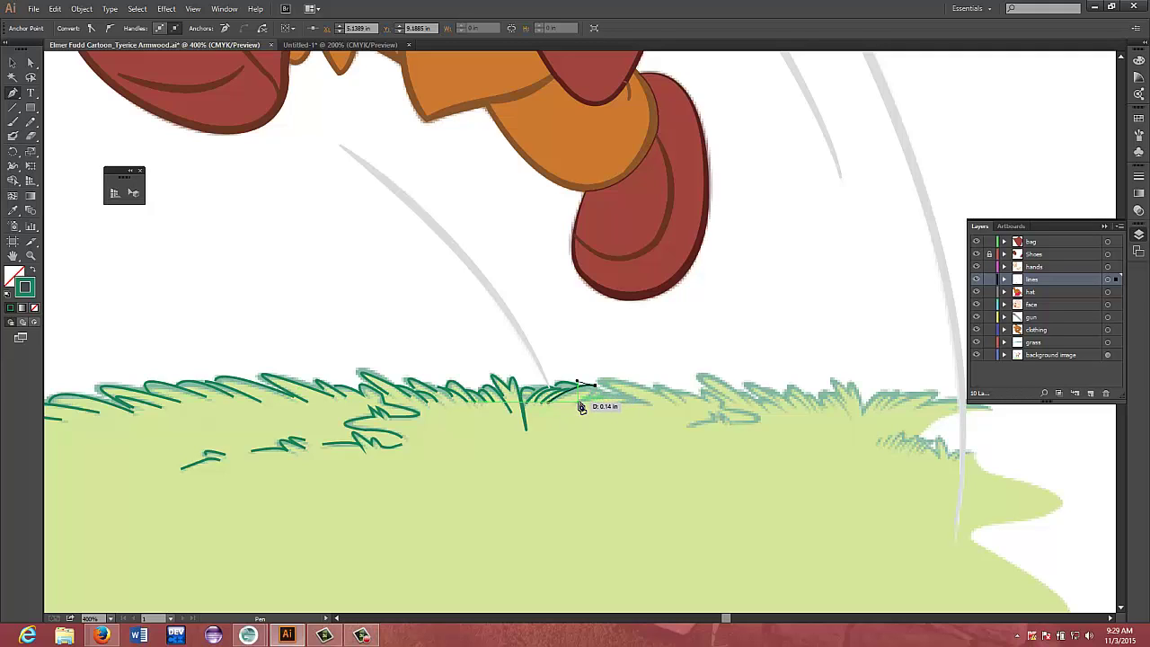
left_click_drag(579, 406, 571, 409)
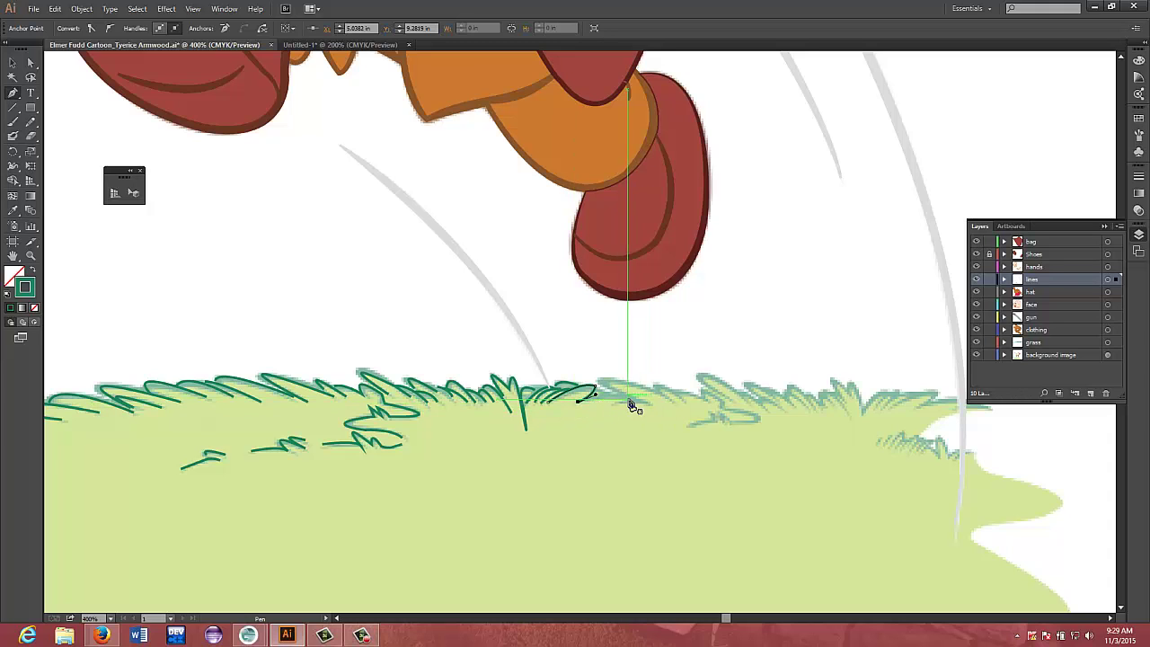
Trace the flat stroke beneath that rounded blade and the long pointed blade beside it, with a sharp corner at its tip
left_click_drag(628, 398, 579, 406)
left_click(642, 399)
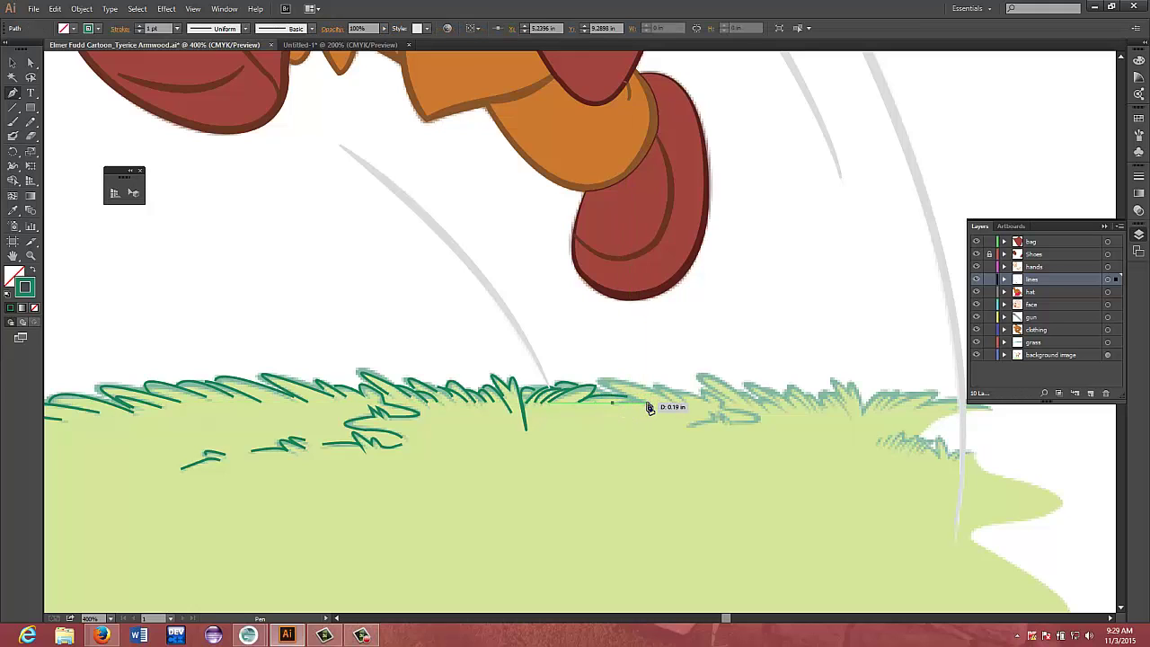
left_click_drag(658, 412, 696, 391)
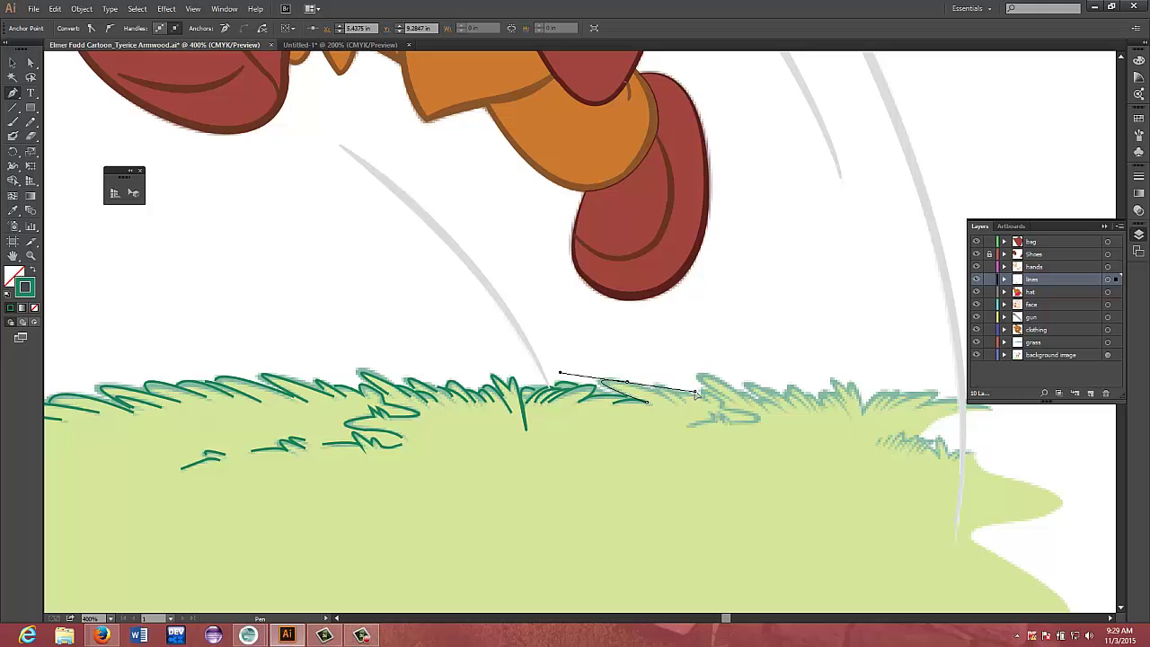
left_click(627, 382)
Extend the path through the next overlapping leaning blades below the shoe, making their base anchors sharp corners
left_click_drag(678, 407, 679, 407)
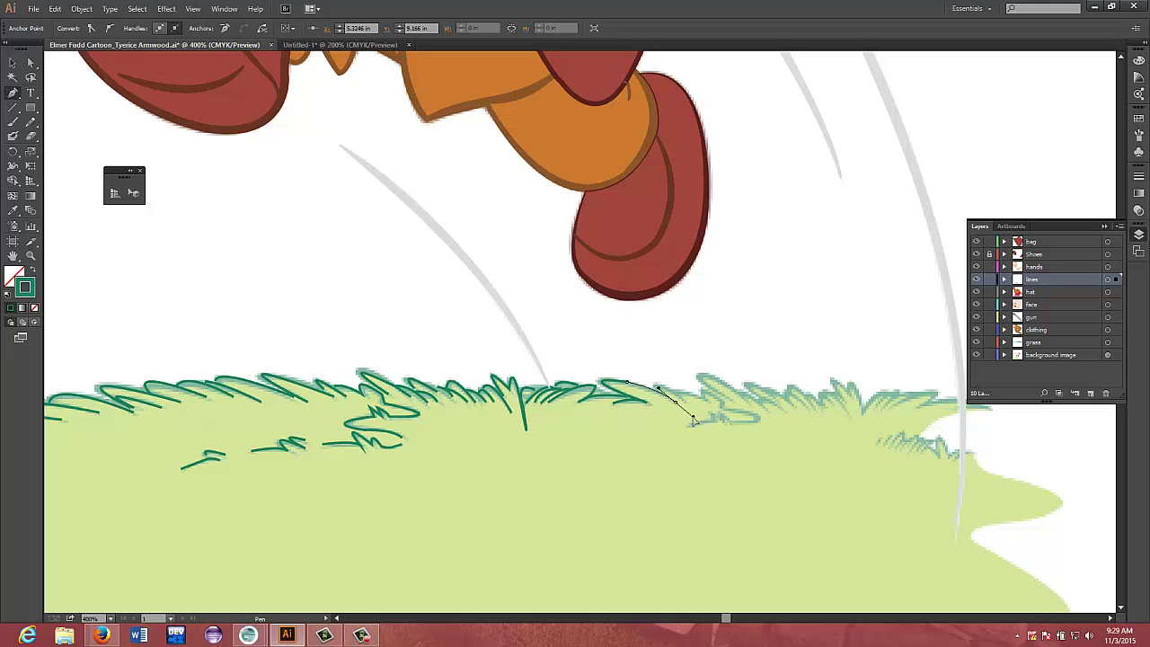
left_click_drag(680, 400, 751, 439)
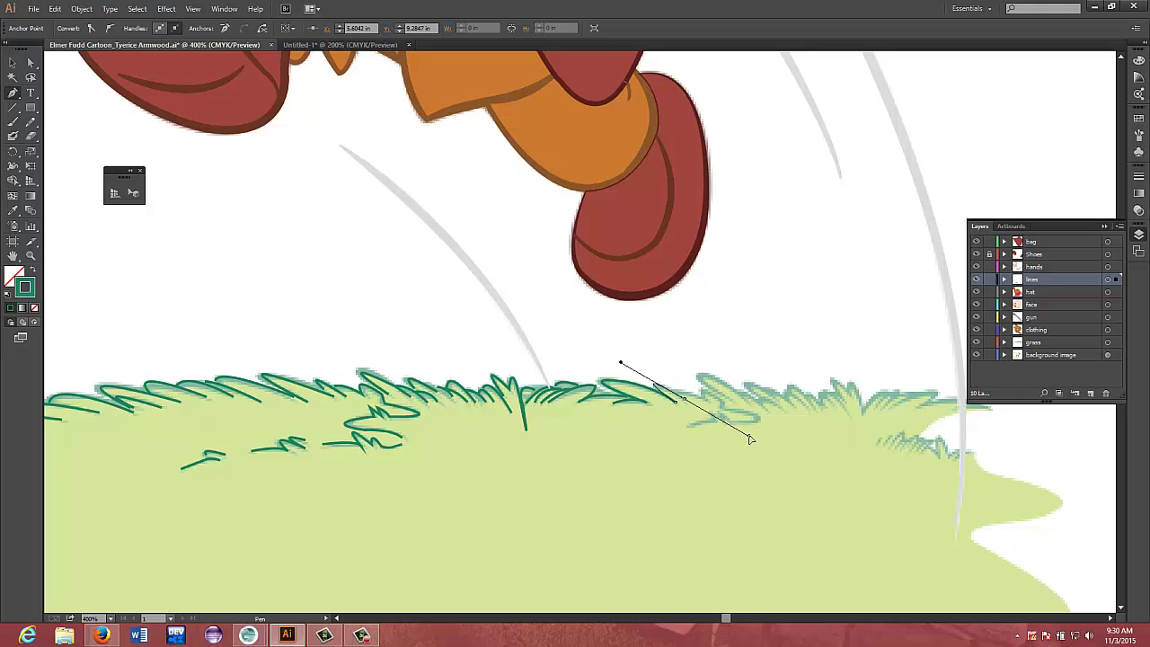
left_click(684, 400)
left_click(716, 402)
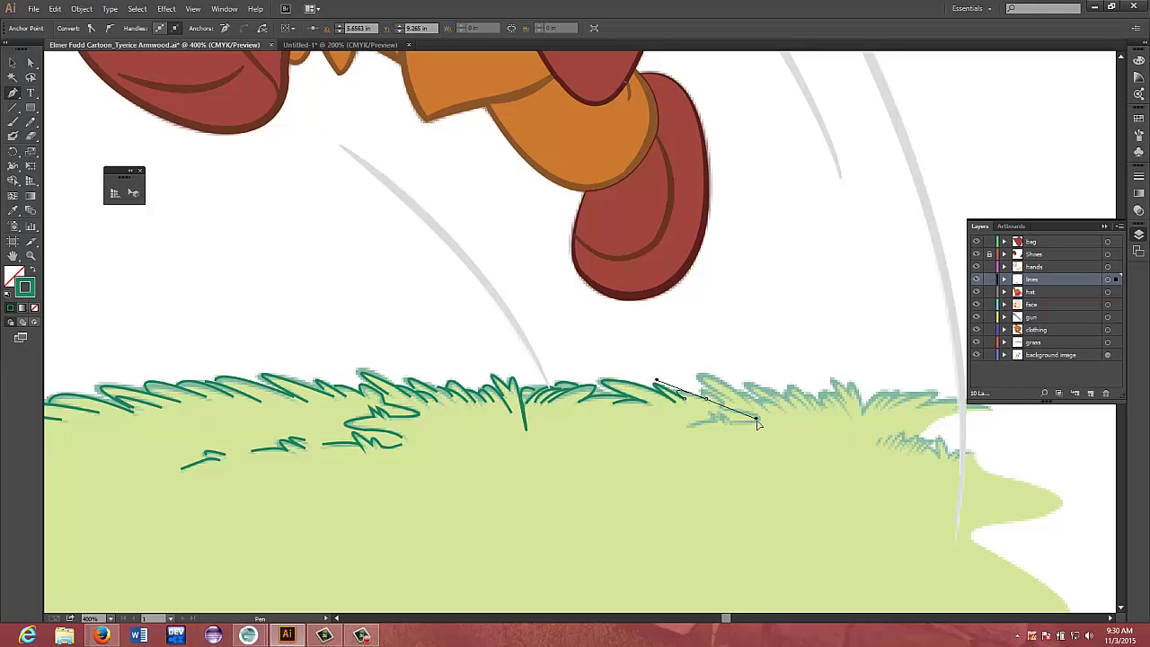
left_click_drag(757, 421, 757, 421)
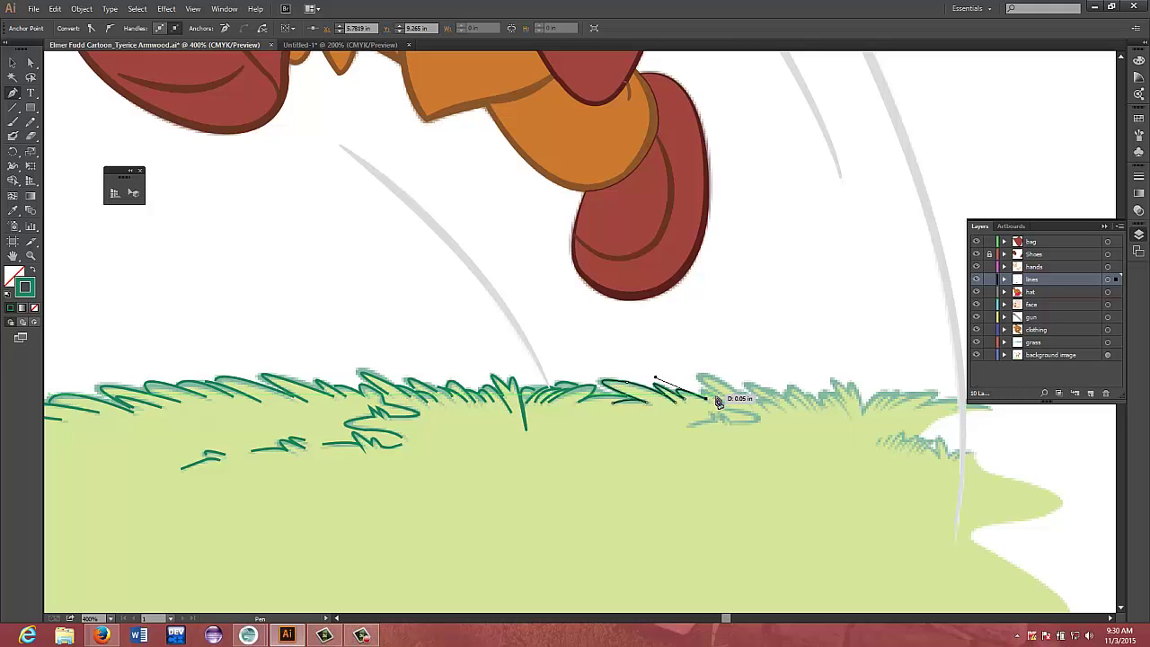
Continue the path down into the lower grass clump and redo the upper curve towards its rounded tip
mouse_move(717, 401)
left_mouse_down()
mouse_move(737, 411)
mouse_move(716, 417)
mouse_move(757, 418)
mouse_move(722, 429)
mouse_move(724, 418)
left_mouse_up()
left_click(715, 396)
left_click(723, 407)
left_click(752, 409)
key("ctrl+z")
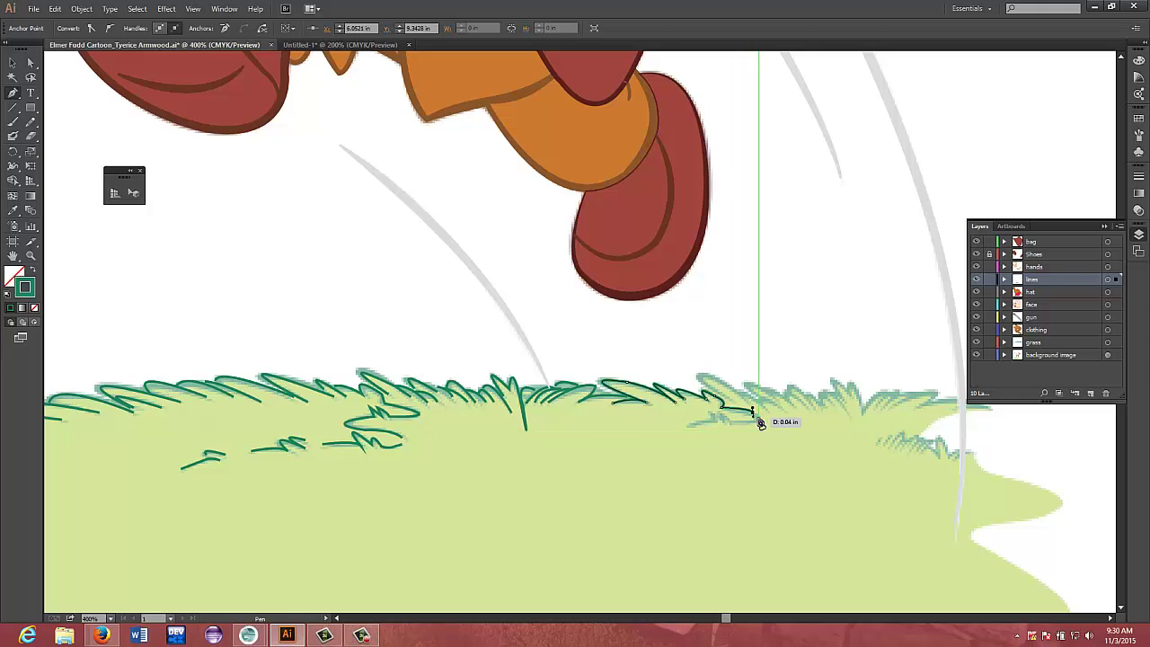
key("ctrl+z")
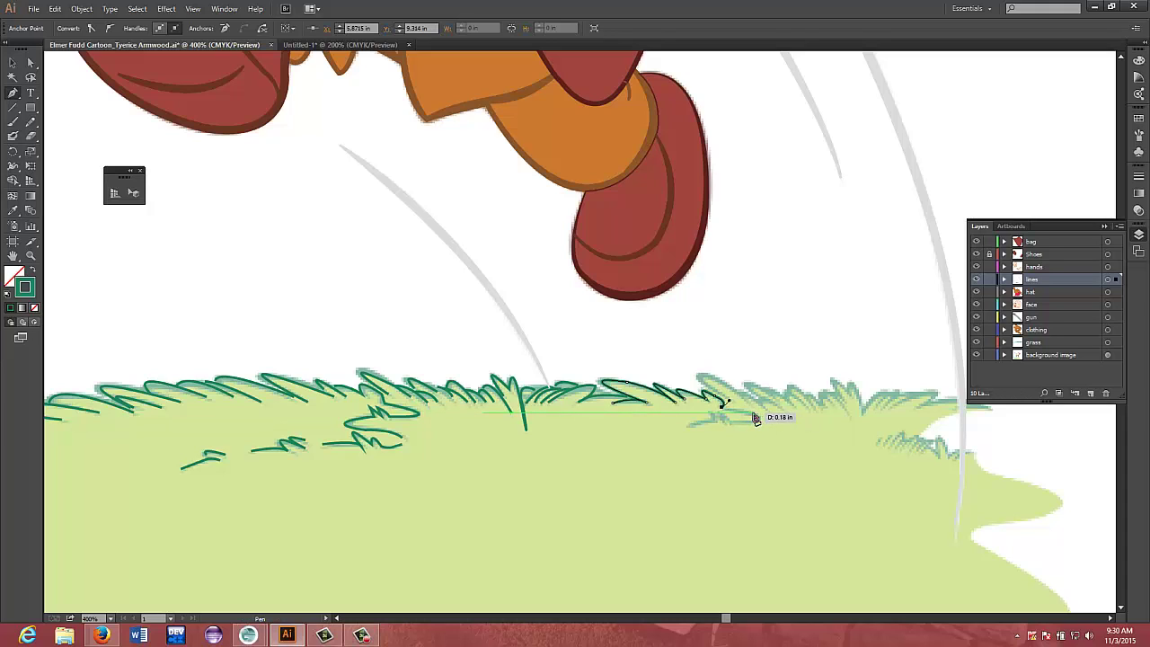
left_click_drag(755, 418, 755, 416)
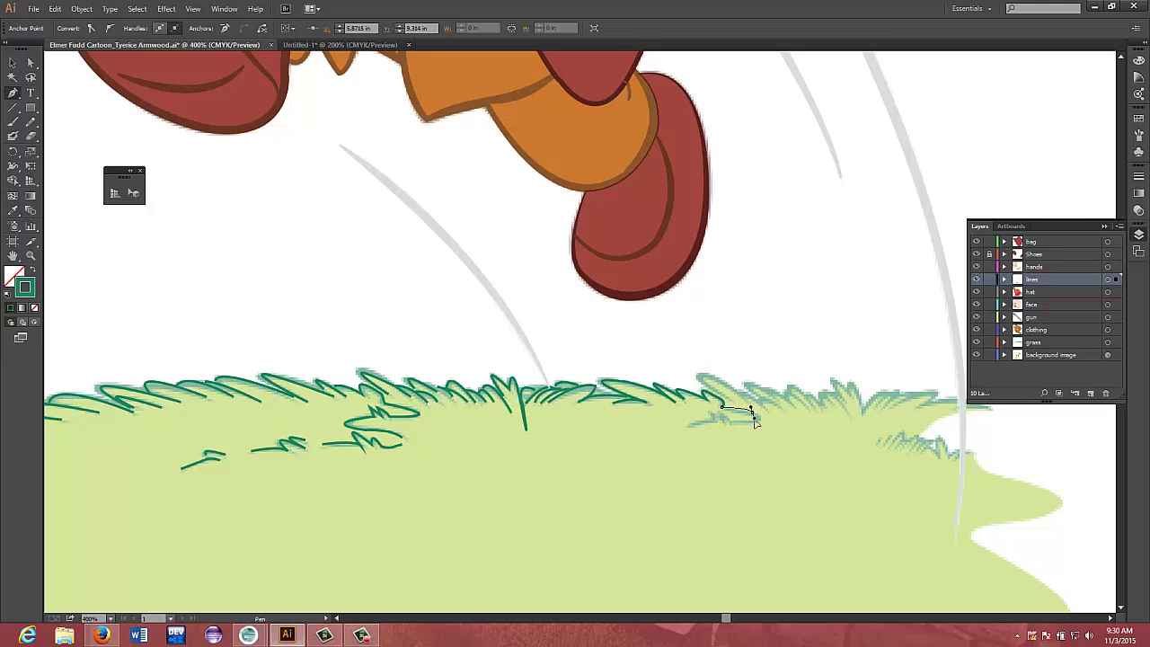
Trace around the lower clump's rounded tip, back along its underside, and through its small jagged peaks and tail
left_click_drag(754, 420, 736, 422)
mouse_move(753, 420)
left_mouse_down()
mouse_move(728, 428)
mouse_move(718, 415)
left_mouse_up()
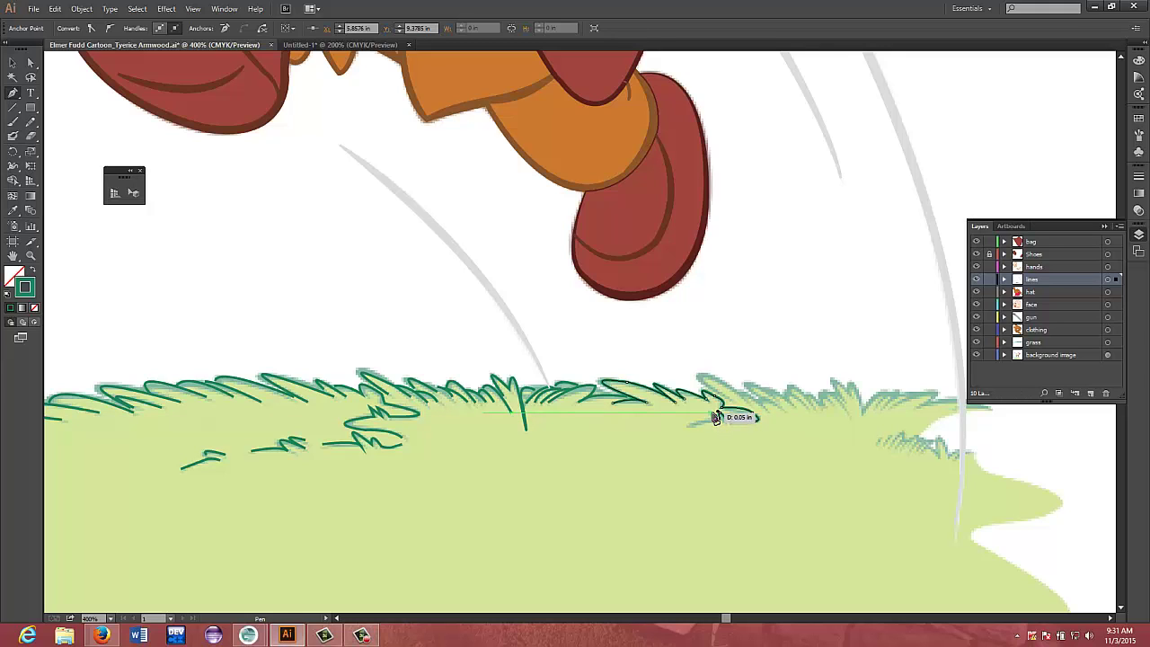
mouse_move(713, 416)
left_mouse_down()
mouse_move(718, 428)
mouse_move(712, 419)
left_mouse_up()
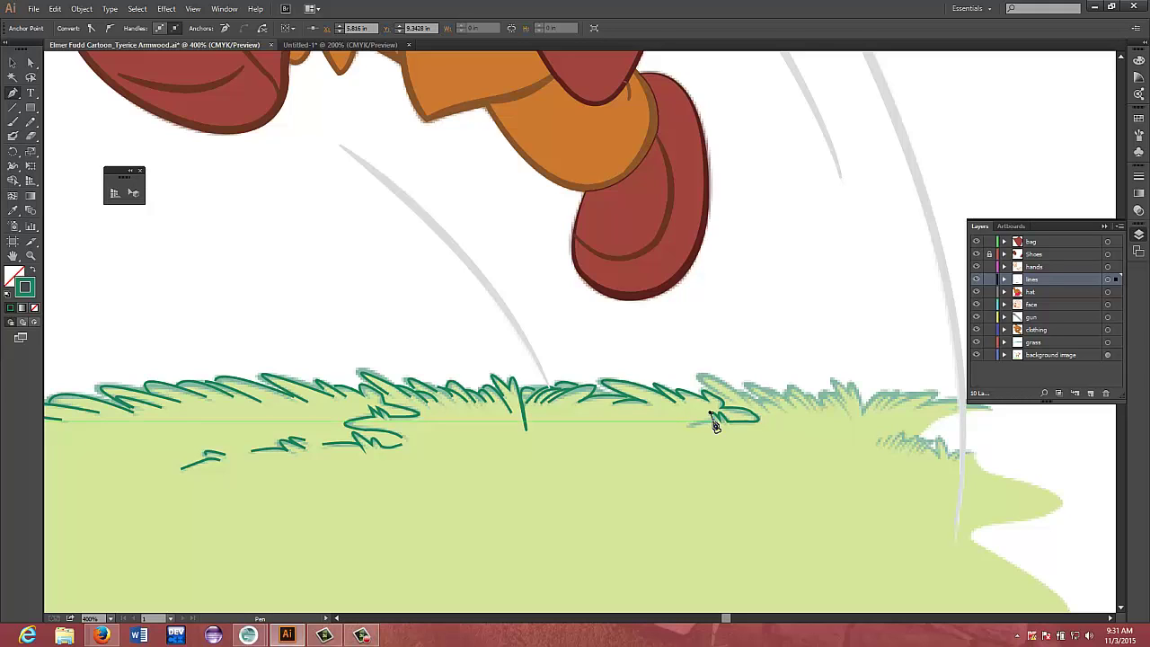
left_click(713, 421)
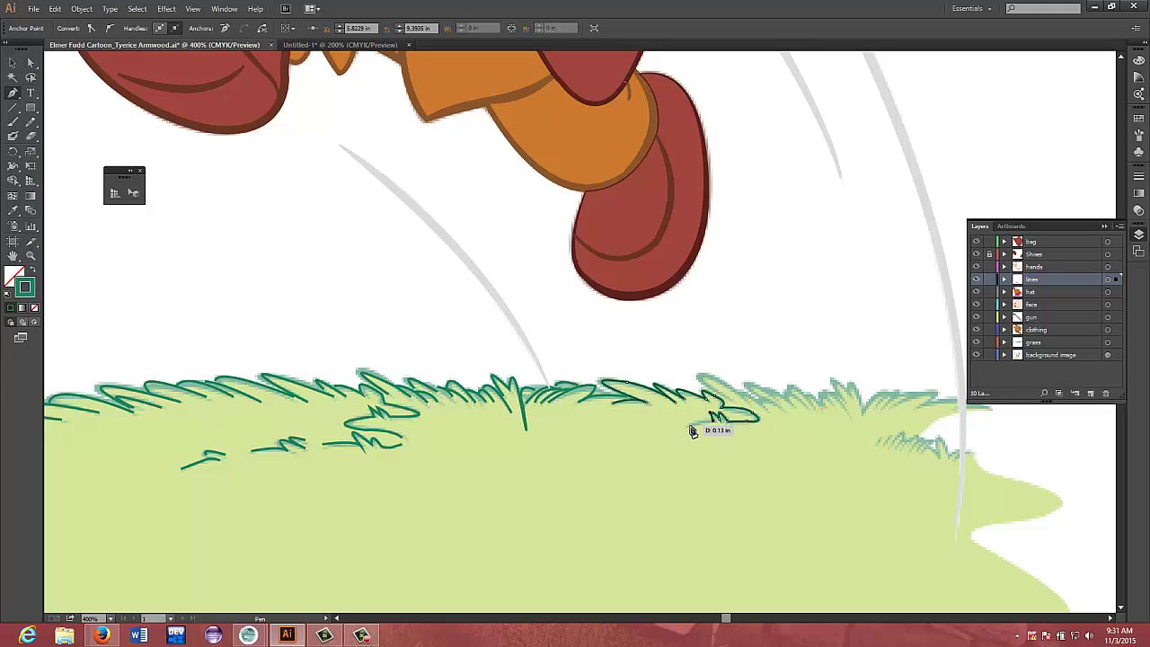
left_click_drag(693, 431, 690, 427)
Start a new path above the lower clump and trace the tall leaning blade and the downstrokes beside it
left_click(1110, 618)
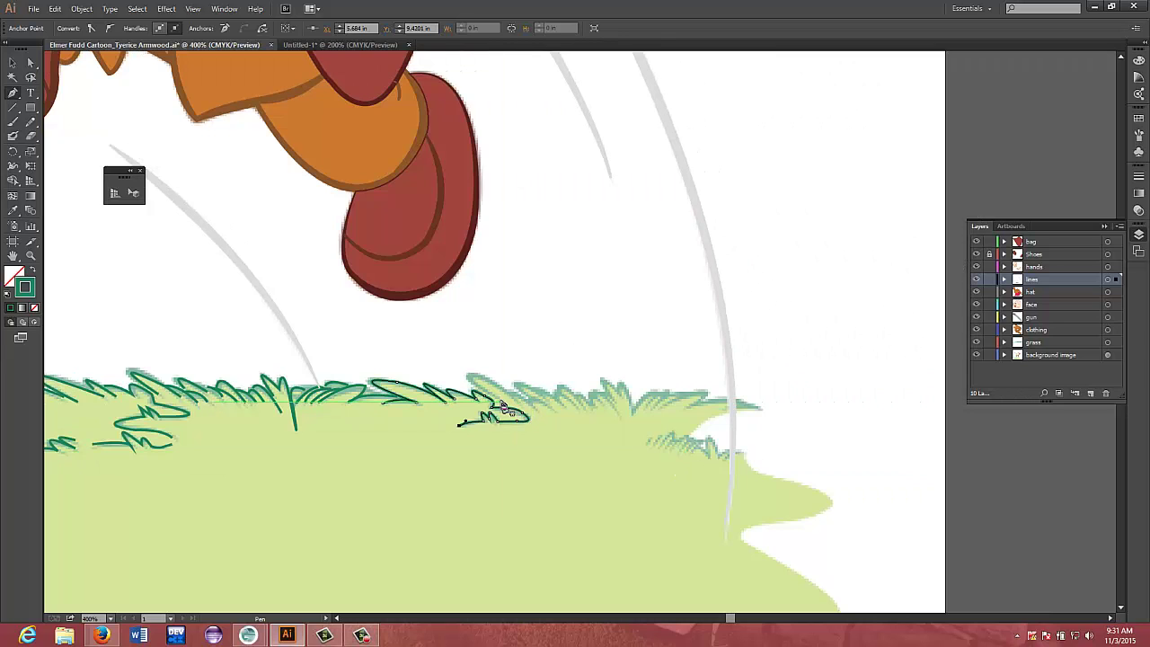
left_click(501, 398)
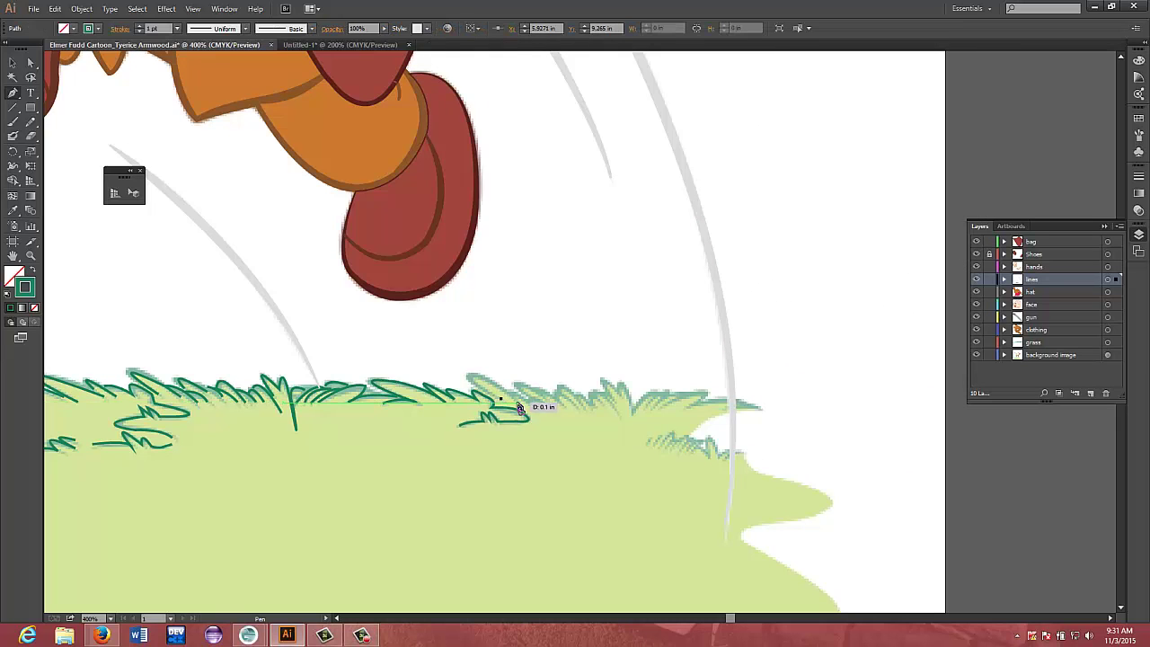
left_click_drag(517, 402, 585, 452)
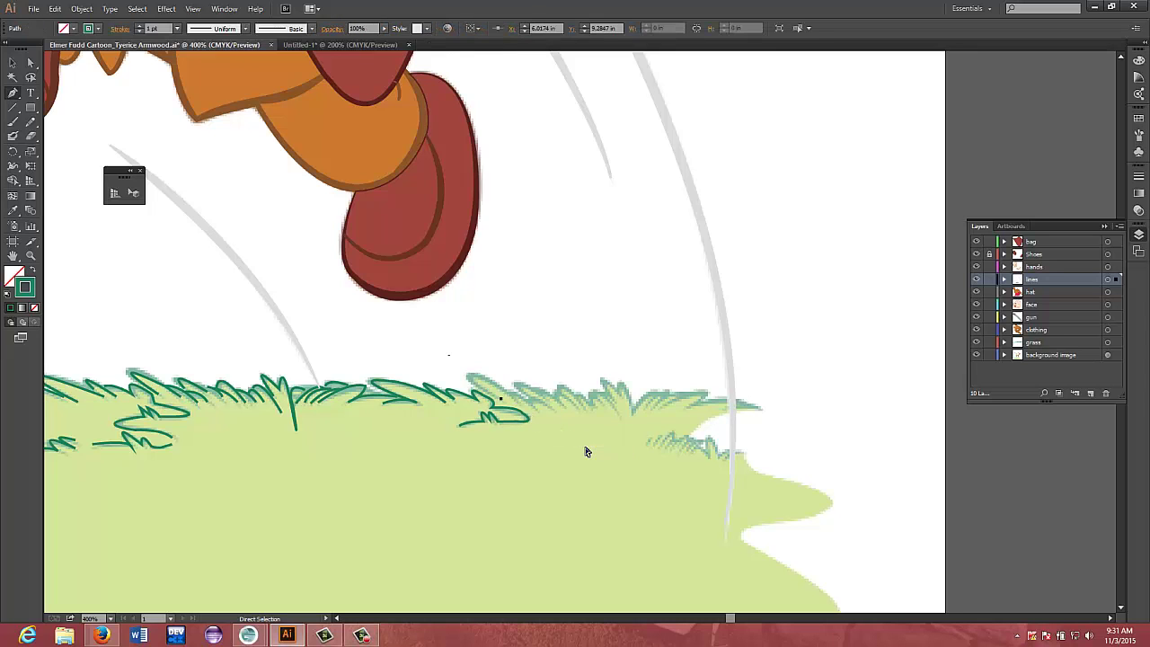
left_click_drag(514, 398, 602, 457)
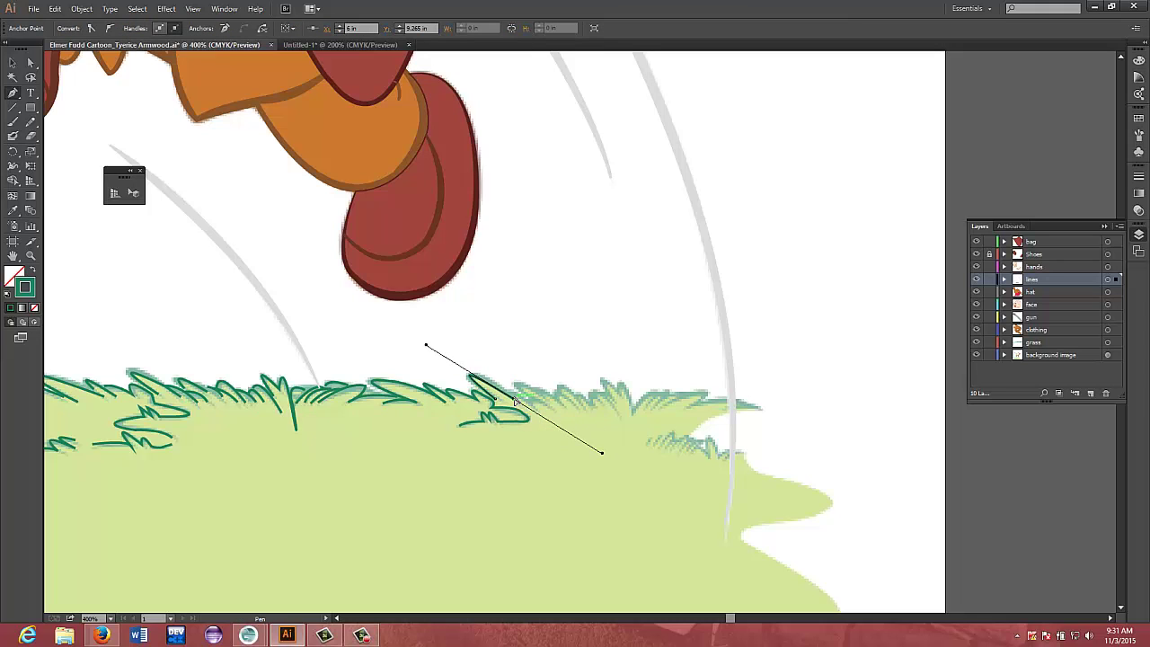
left_click_drag(515, 402, 589, 449)
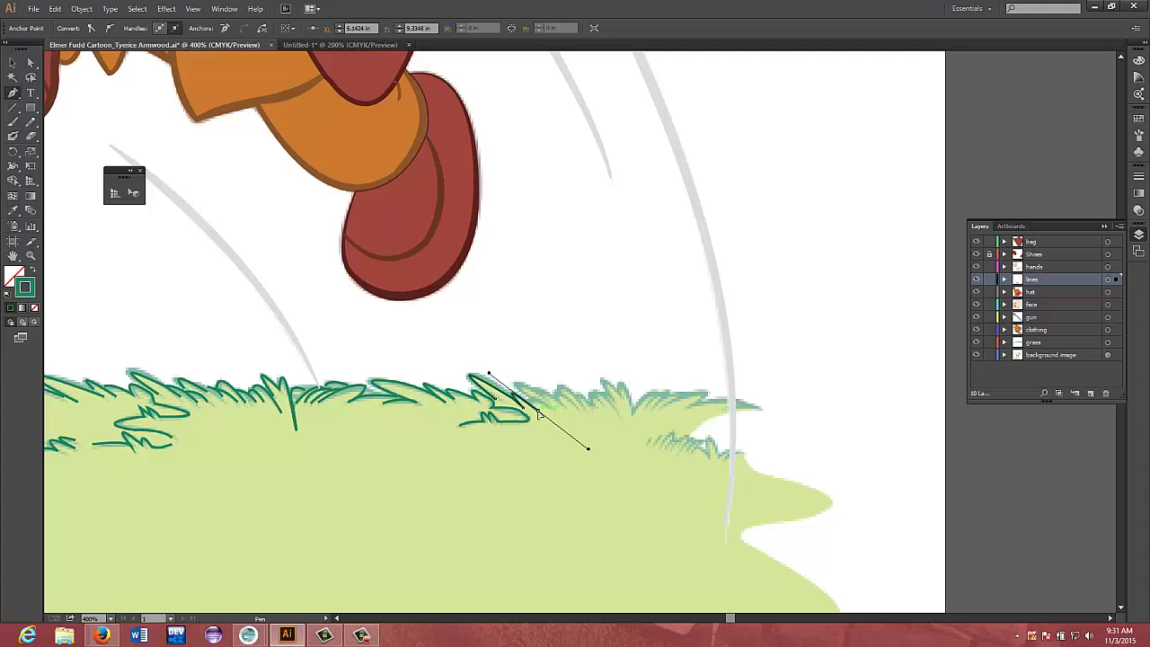
Trace the next short leaning blades beyond the tall one, making the base anchors sharp corners
left_click_drag(553, 410, 588, 438)
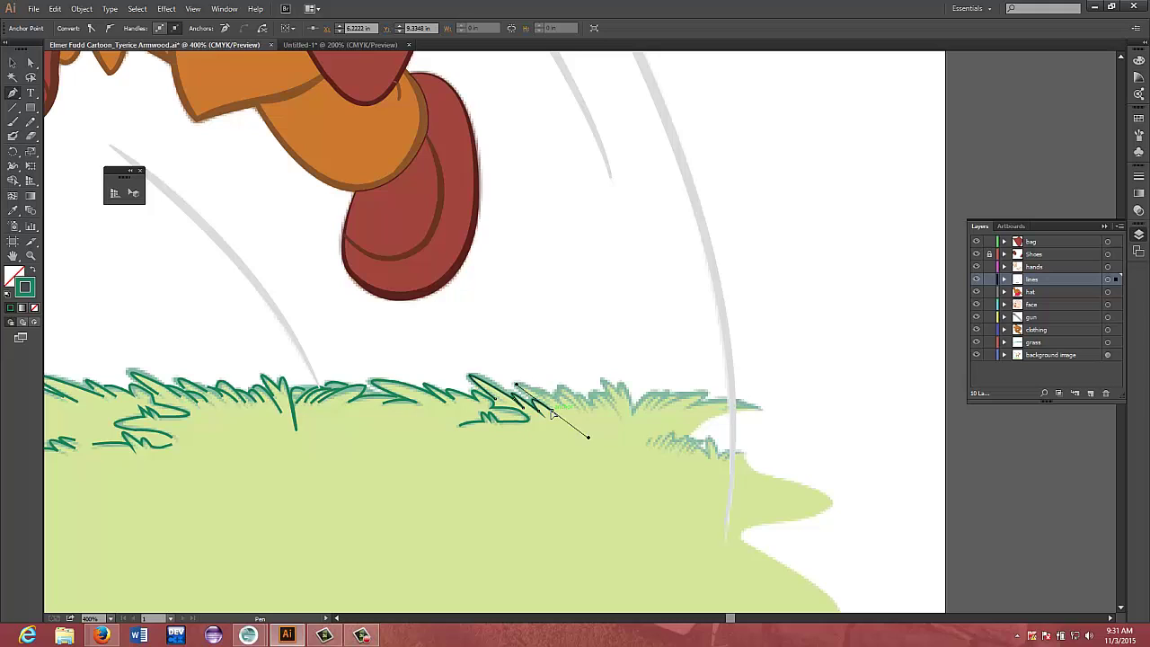
left_click(552, 411)
mouse_move(539, 392)
left_mouse_down()
mouse_move(596, 420)
mouse_move(553, 409)
left_mouse_up()
left_click(553, 404, "ctrl")
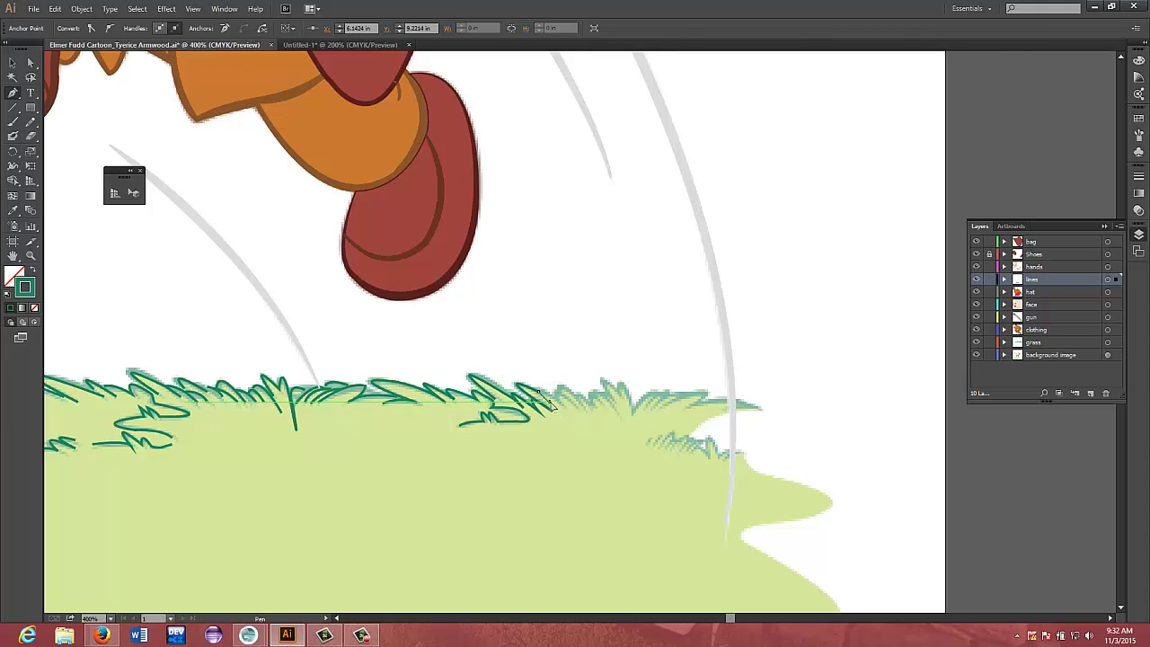
left_click(554, 410)
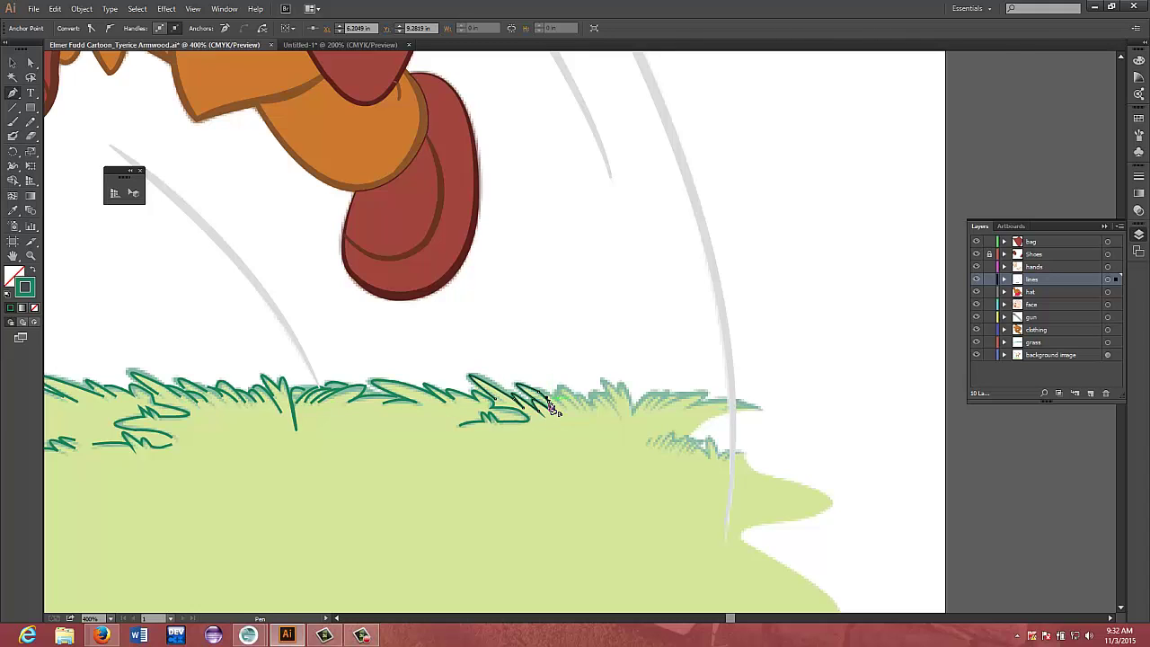
Continue through the following short leaning blades and undo the misplaced final segments
left_click_drag(557, 404, 565, 412)
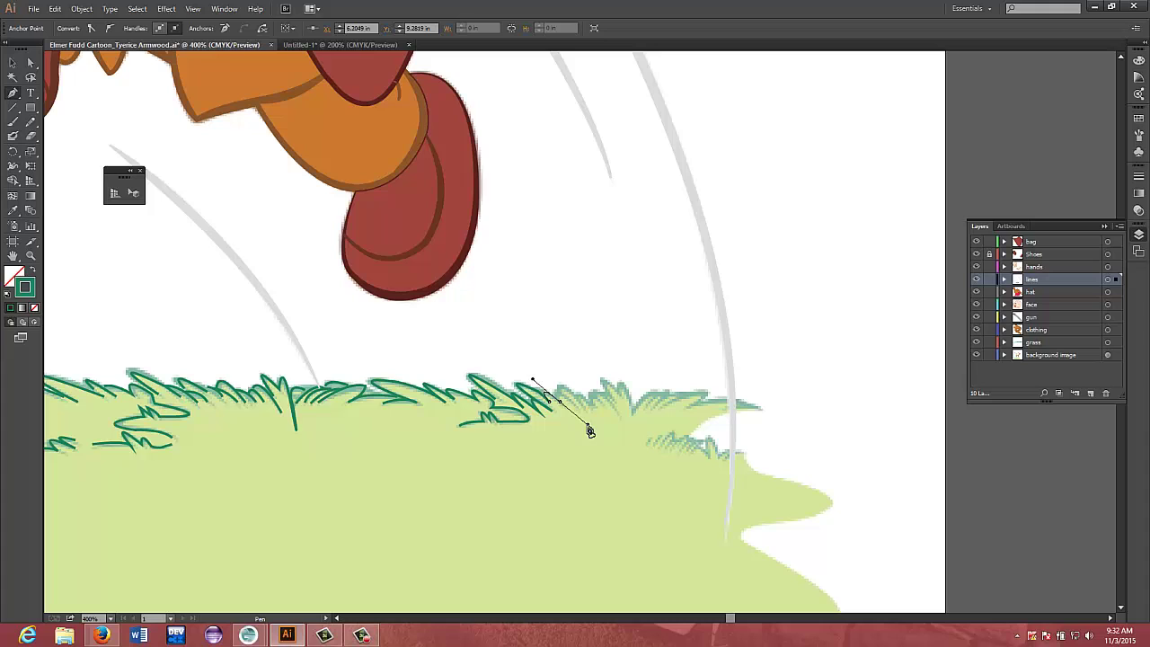
left_click_drag(559, 404, 622, 450)
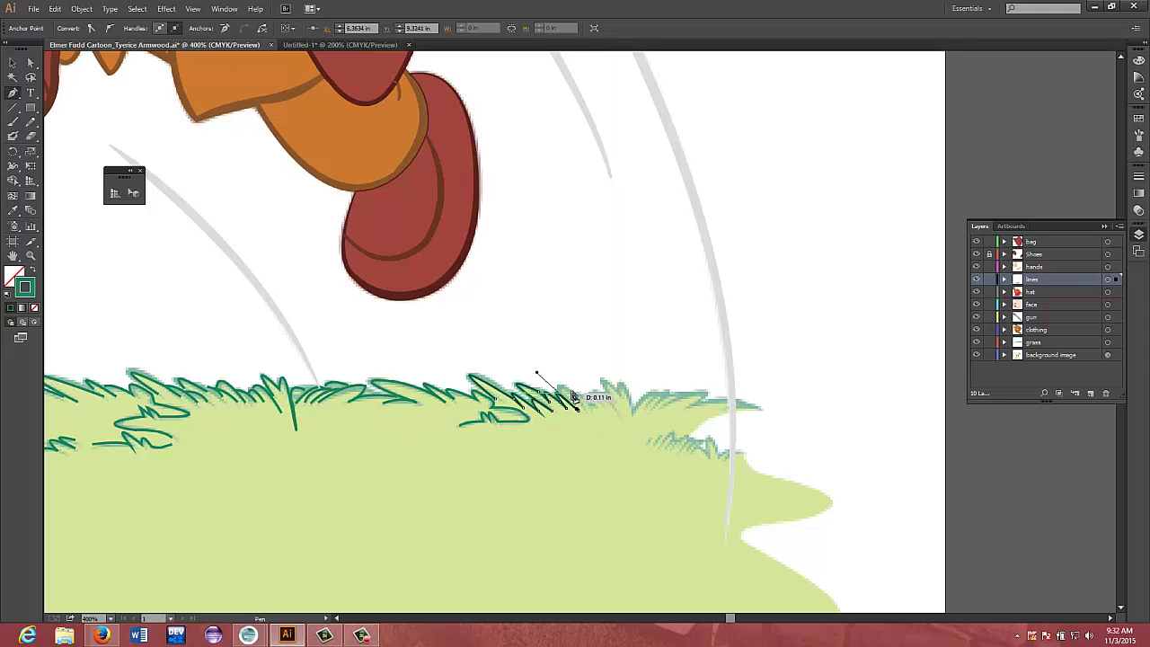
left_click_drag(571, 389, 584, 406)
key("ctrl+z")
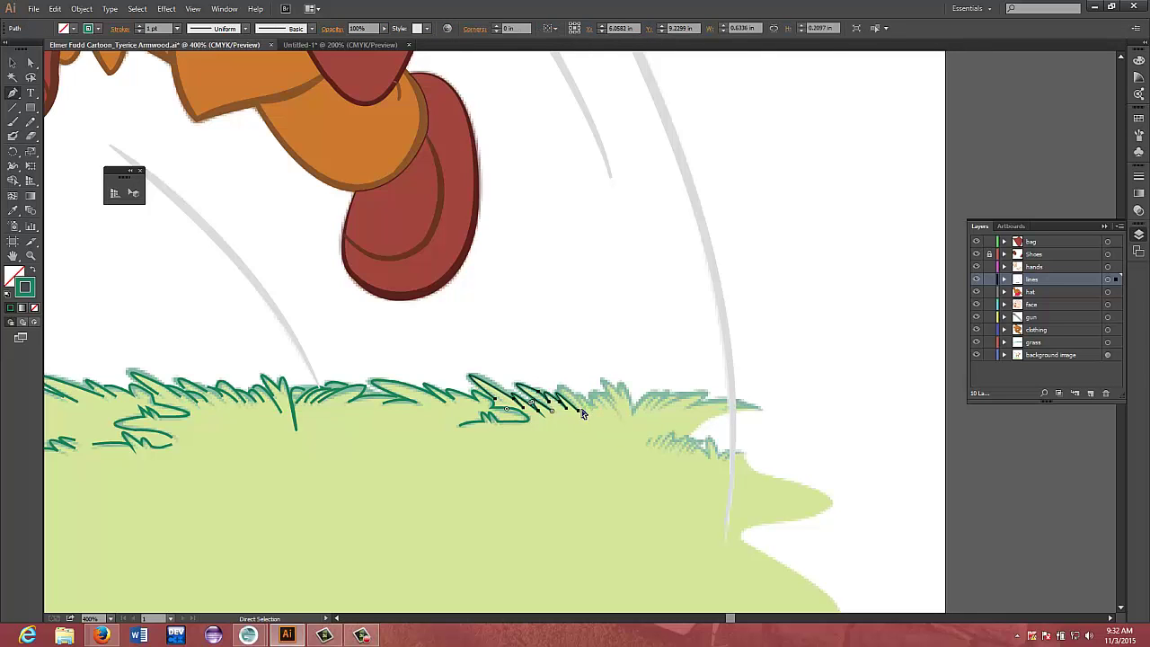
key("ctrl+z")
Redraw the last blade's downstroke with a sharp corner at its base, undoing the stray segment drawn from it
left_click_drag(581, 414, 579, 407)
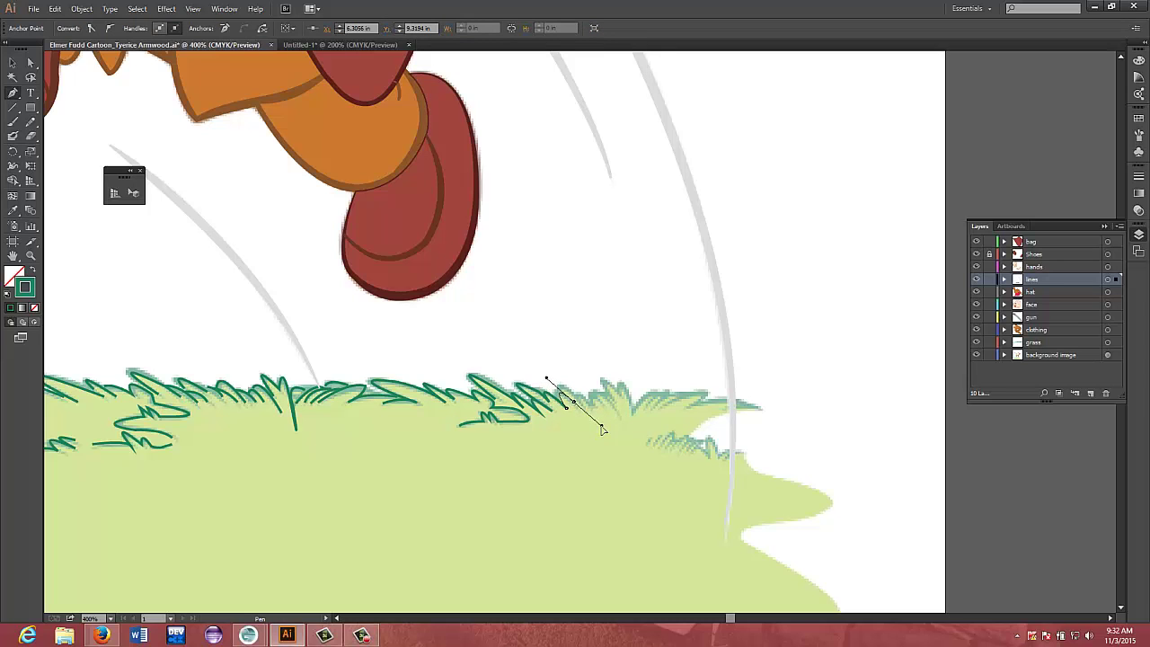
left_click_drag(607, 424, 606, 422)
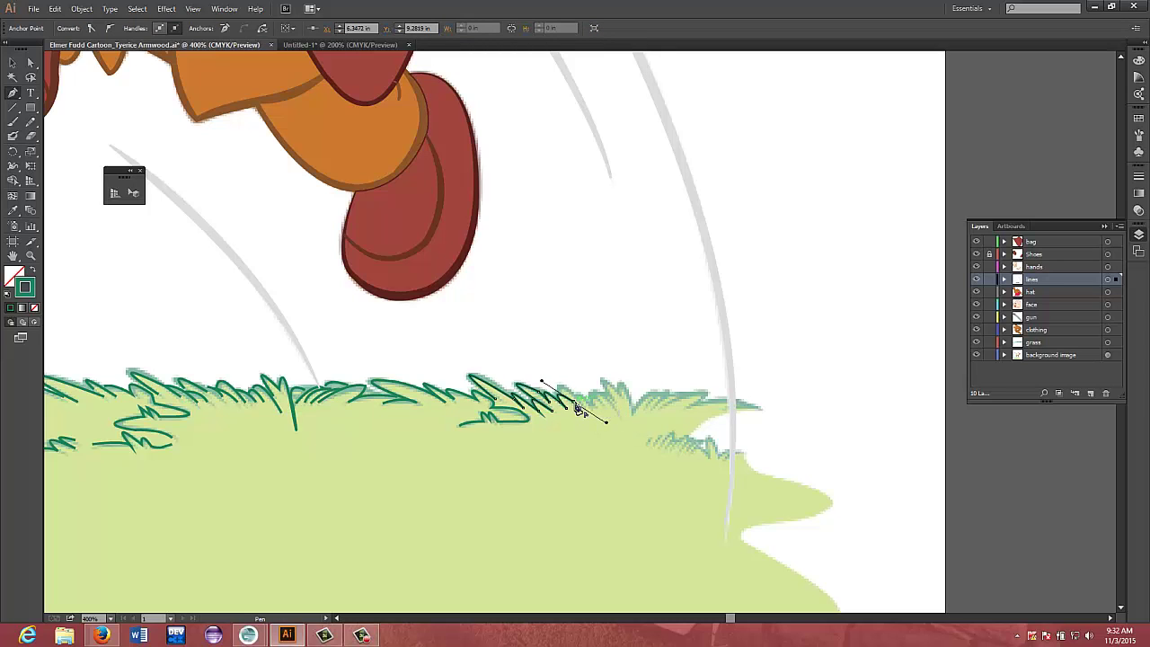
left_click(574, 402)
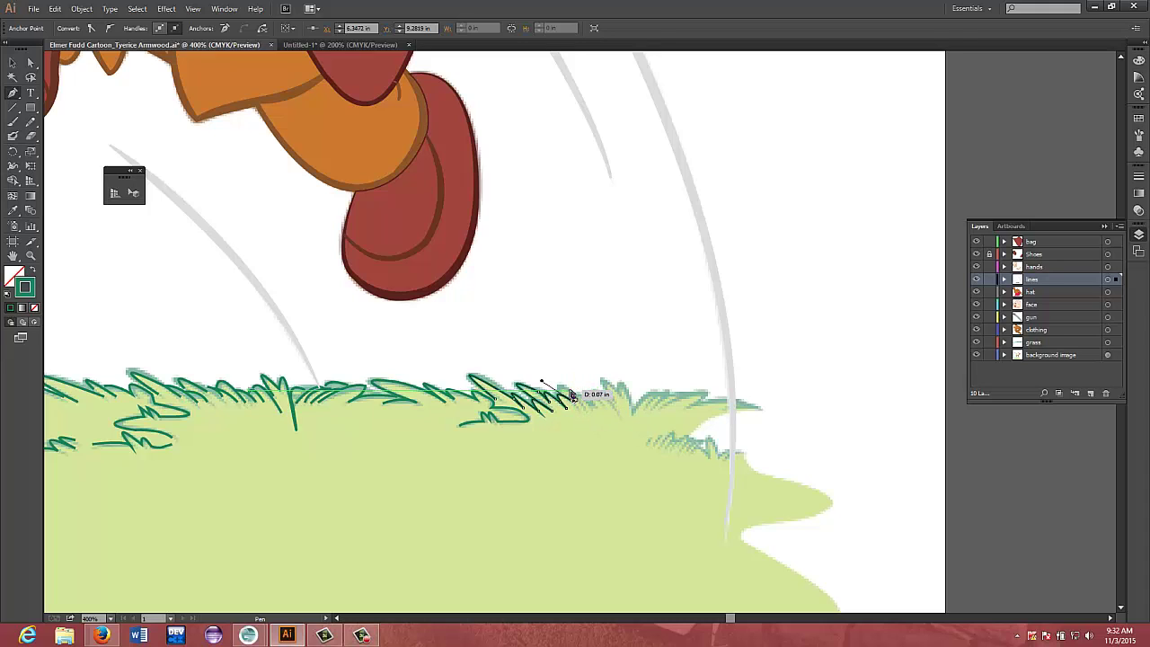
mouse_move(570, 390)
left_mouse_down()
mouse_move(609, 405)
mouse_move(566, 387)
left_mouse_up()
key("ctrl+z")
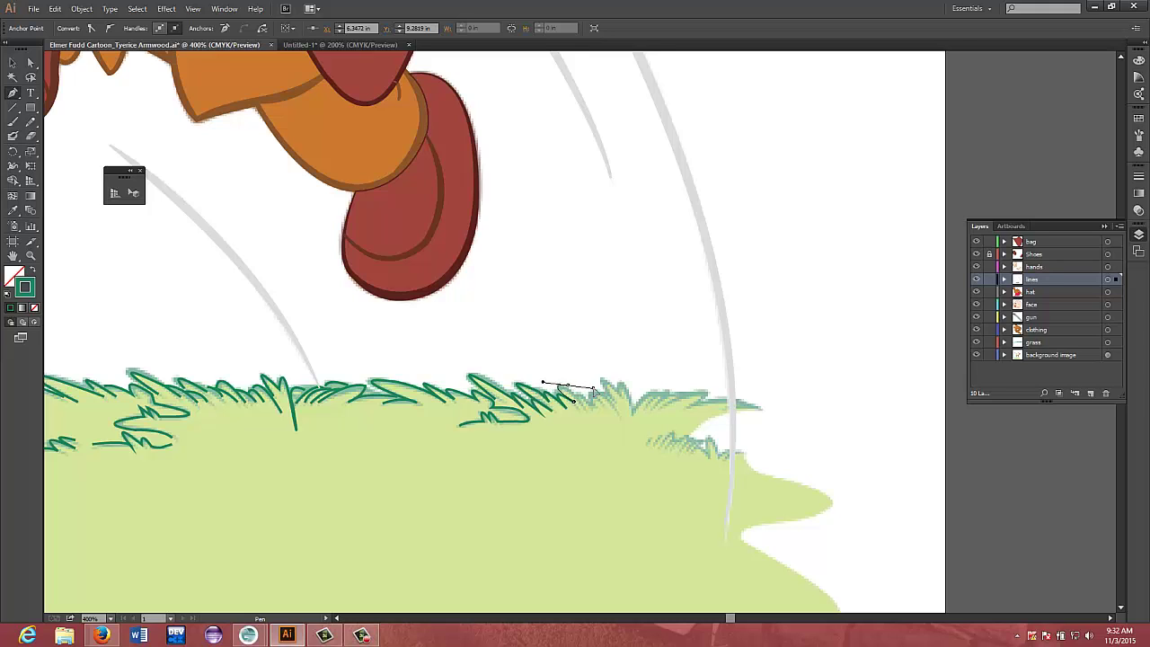
Trace the next two short blades towards the second tall tuft, with sharp corners at their peaks and bases
left_click_drag(593, 388, 582, 409)
left_click(566, 385)
left_click(582, 409, "ctrl")
left_click_drag(585, 414, 598, 405)
left_click(582, 404)
left_click_drag(612, 424, 608, 412)
left_click(591, 403)
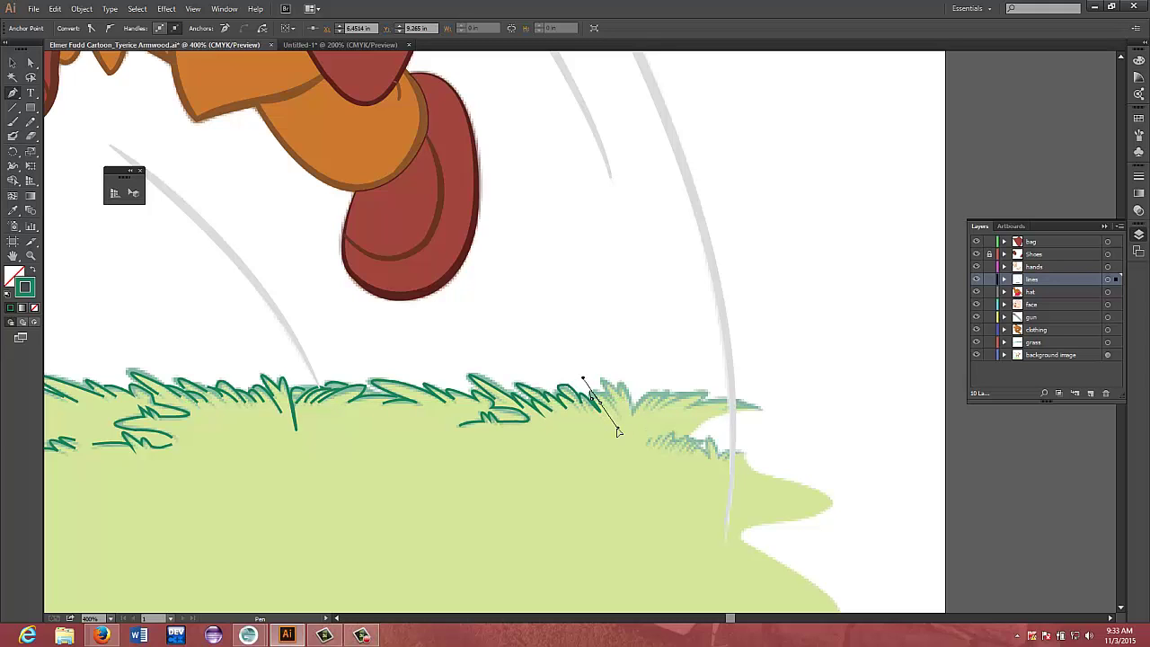
Trace the last short leaning blades up to the second tall tuft, ending with a downstroke at its base
left_click_drag(601, 404, 604, 405)
left_click_drag(623, 403, 618, 415)
left_click(607, 393)
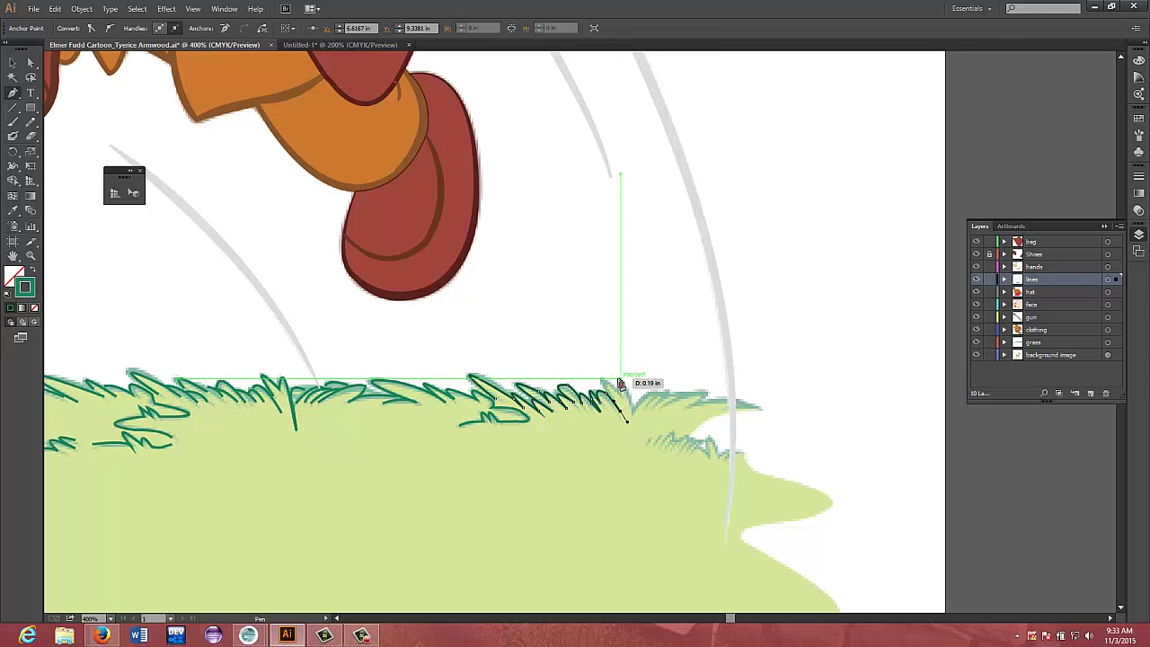
left_click_drag(631, 432, 634, 433)
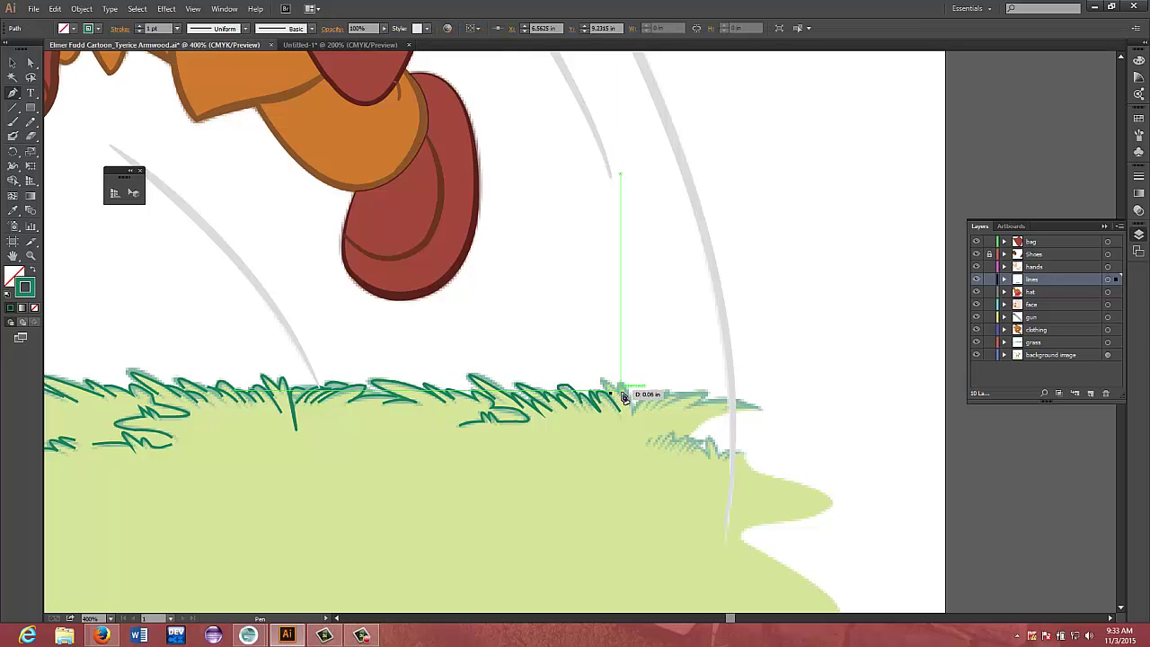
left_click_drag(620, 393, 635, 420)
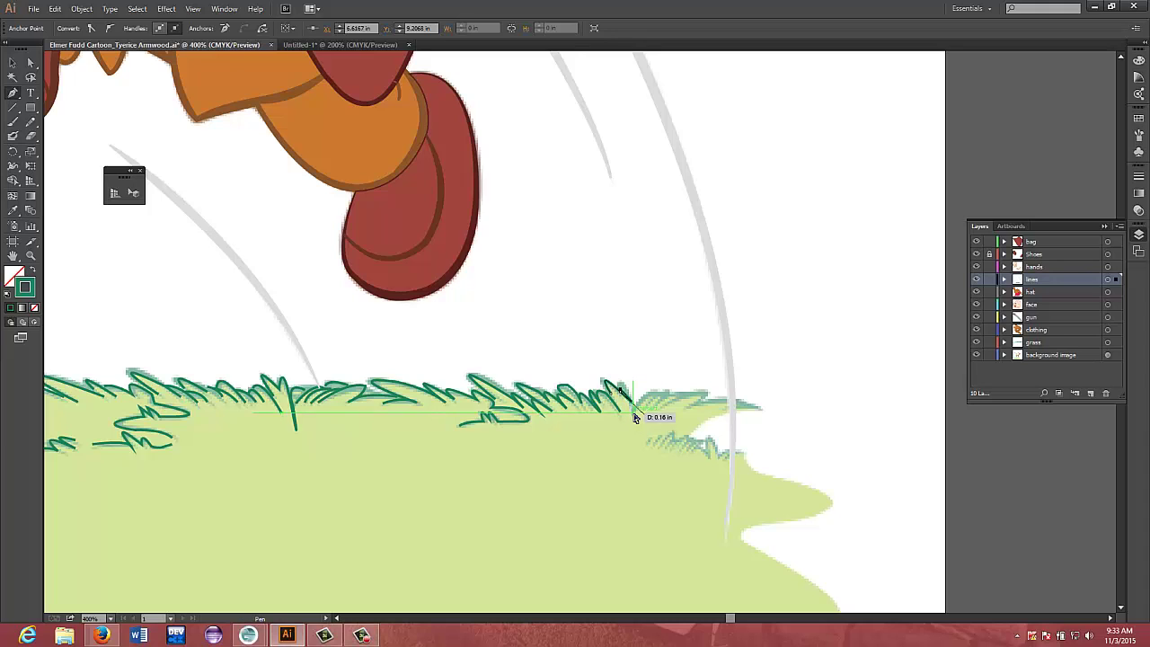
key("ctrl+z")
left_click_drag(635, 410, 633, 448)
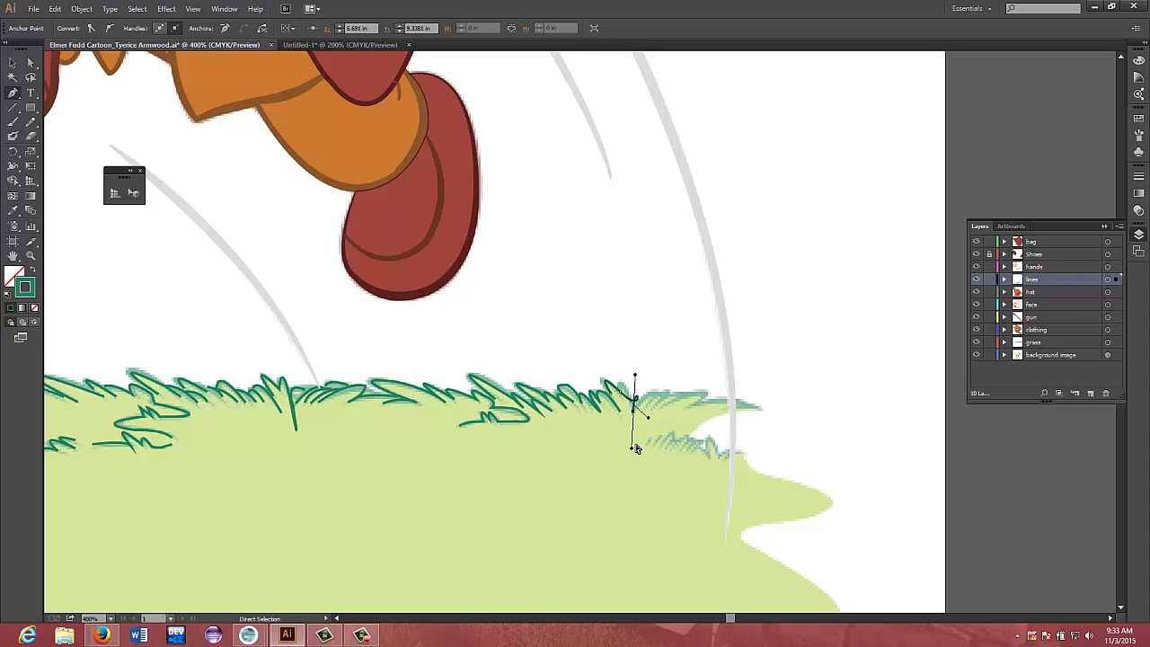
key("ctrl+z")
key("ctrl+z")
left_click_drag(616, 404, 617, 406)
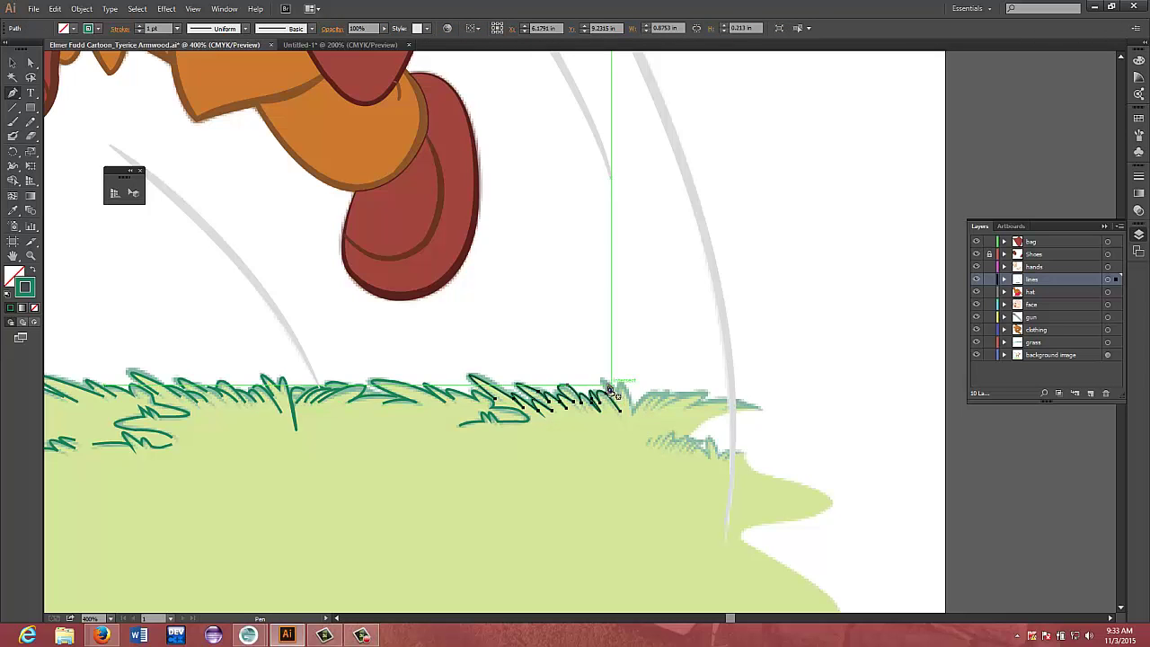
Trace the second tall tuft with a new path, curving over its two peaks and ending in a sharp corner at its base
left_click(605, 389)
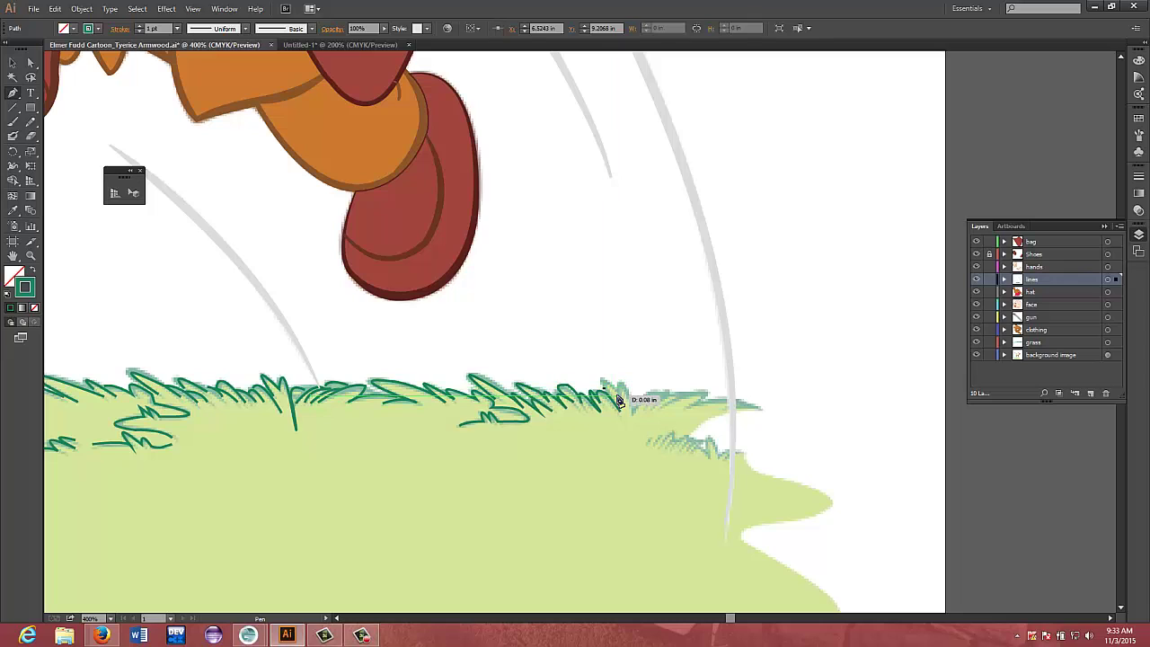
left_click_drag(621, 392, 636, 459)
left_click(619, 392)
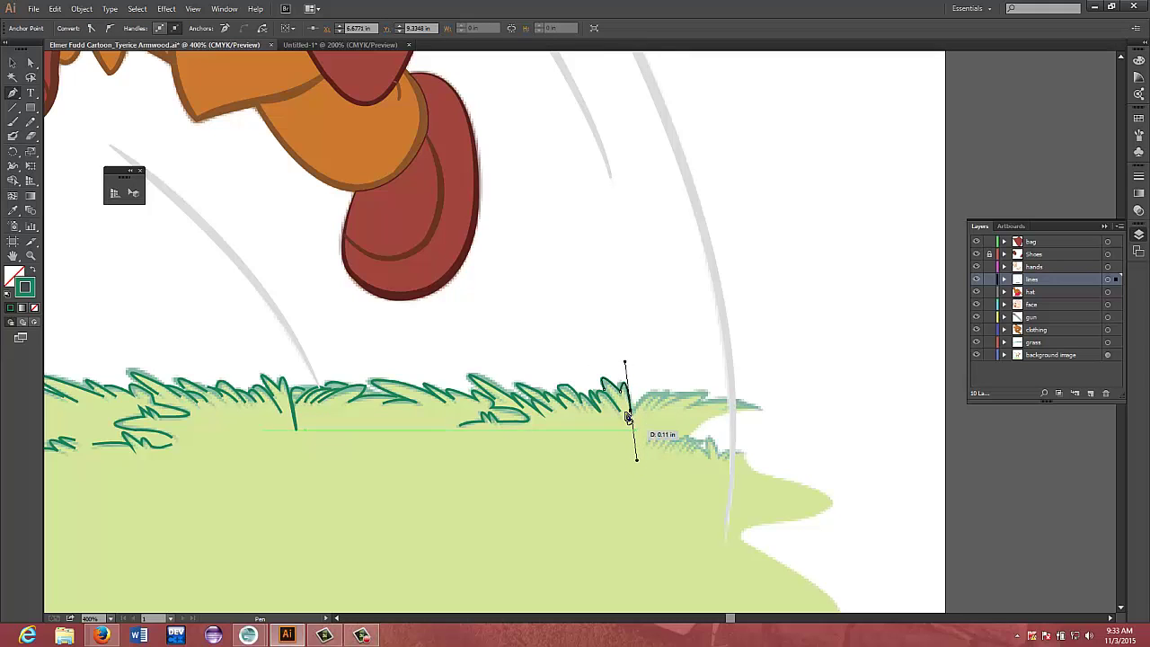
left_click(635, 416)
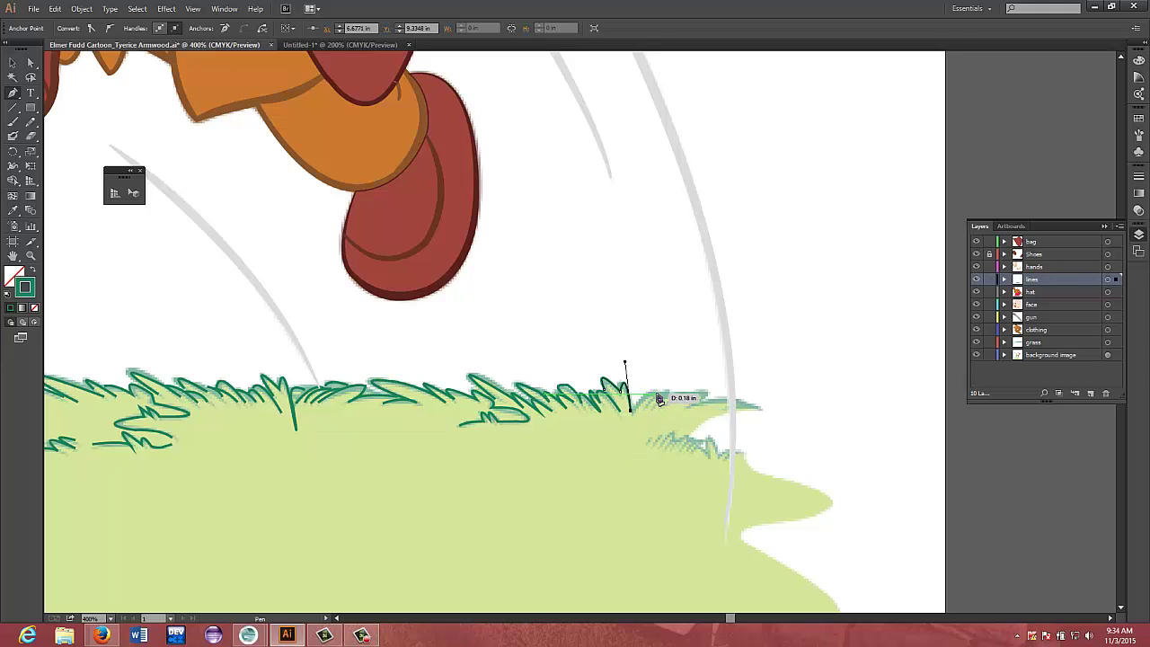
Trace the short right-leaning blades just past the second tall tuft, with sharp corners at their peaks and bases
left_click_drag(659, 397, 665, 406)
left_click_drag(660, 401, 645, 409)
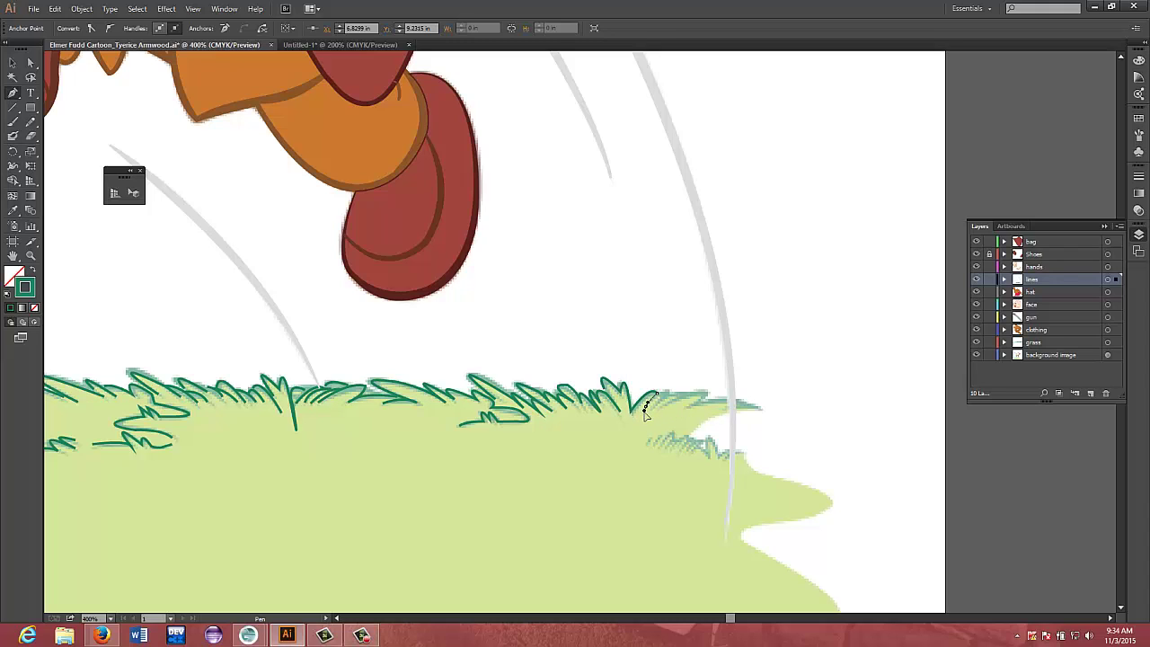
left_click_drag(647, 411, 668, 395)
left_click_drag(671, 397, 649, 406)
left_click_drag(644, 404, 685, 400)
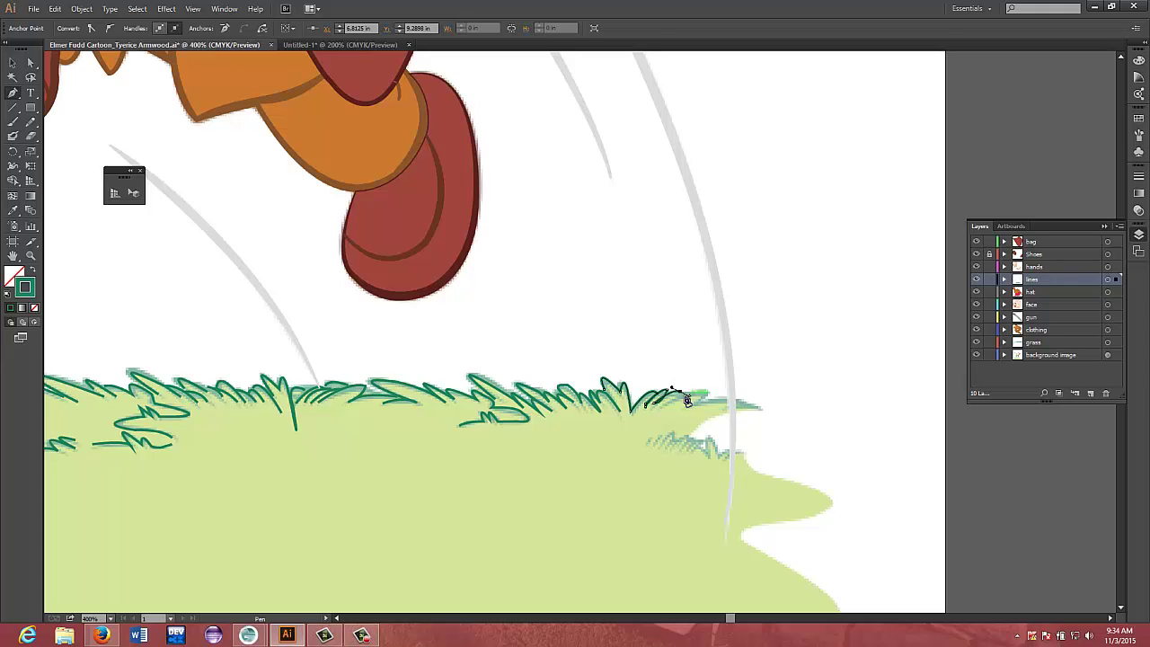
left_click_drag(690, 401, 658, 413)
left_click(661, 407)
Trace the flat blades out to the pointed tip of the upper grass edge, undoing the stray segment drawn past it
left_click_drag(720, 408, 723, 402)
left_click(706, 394)
left_click_drag(690, 402, 679, 405)
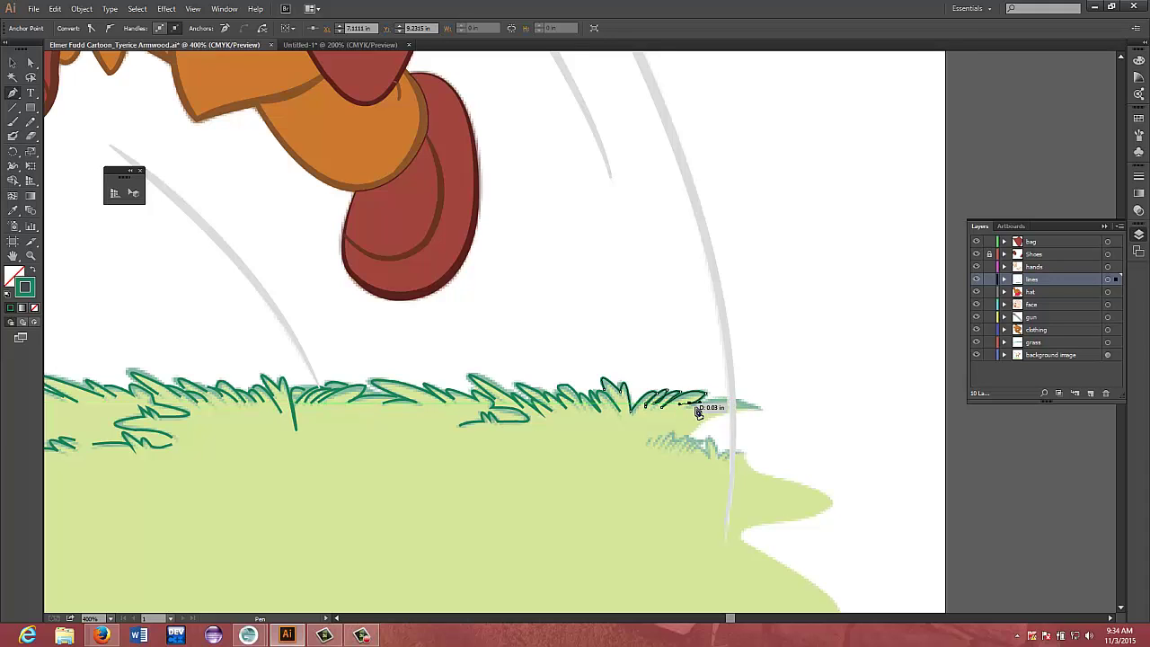
left_click(690, 403)
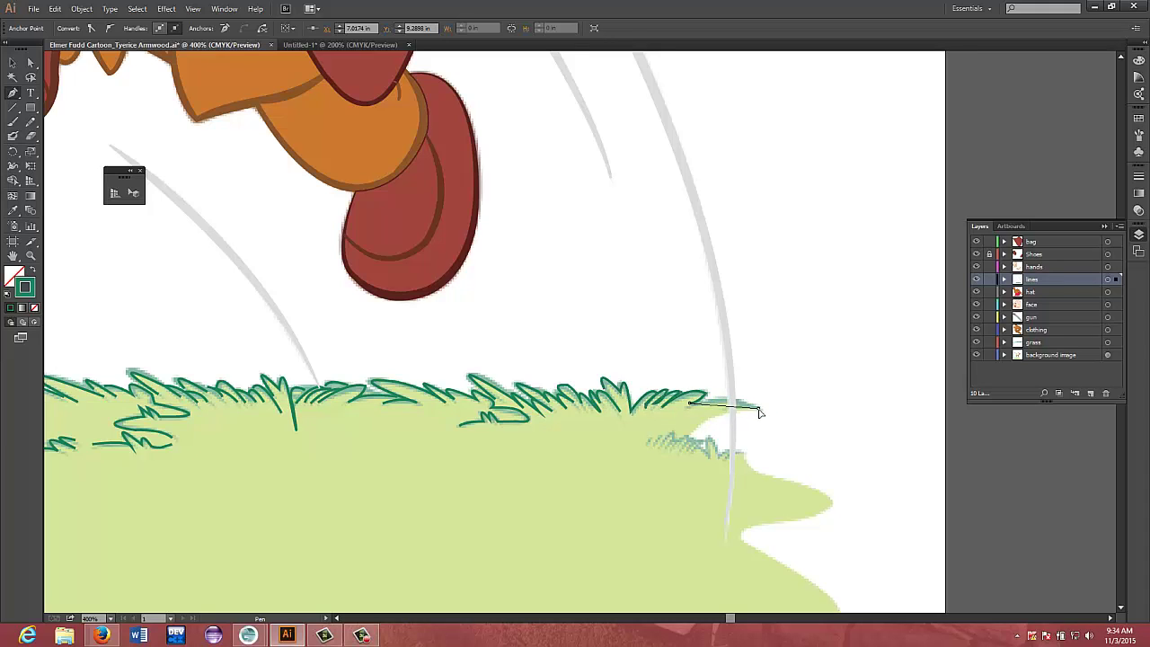
mouse_move(757, 407)
left_mouse_down()
mouse_move(760, 425)
mouse_move(762, 415)
left_mouse_up()
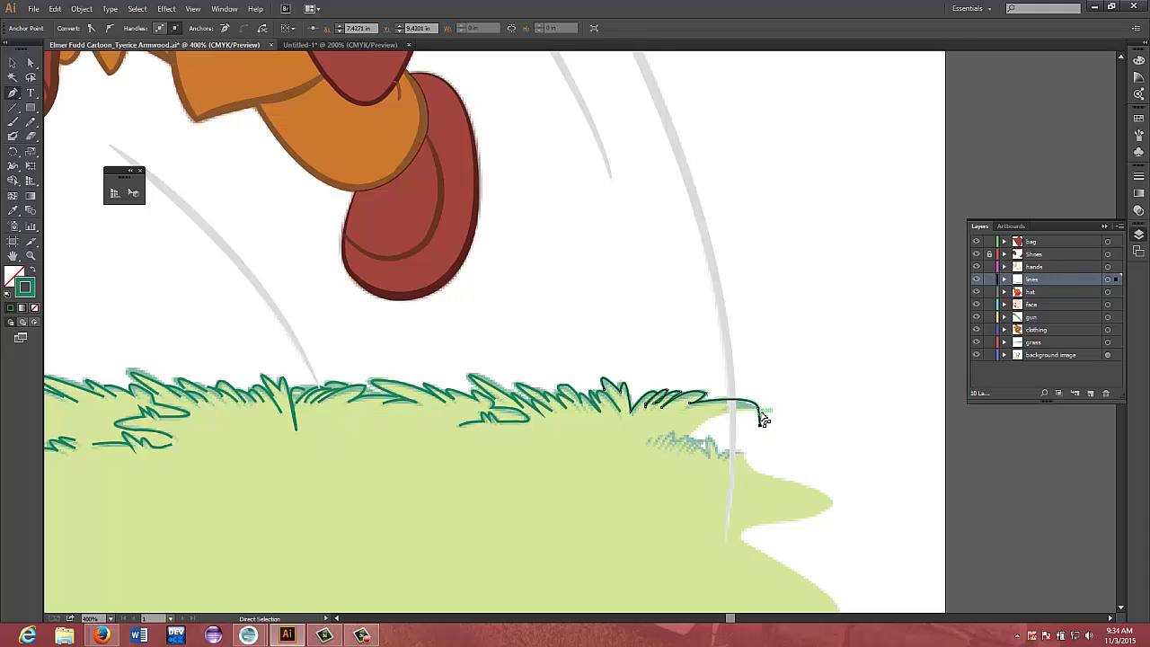
key("ctrl+z")
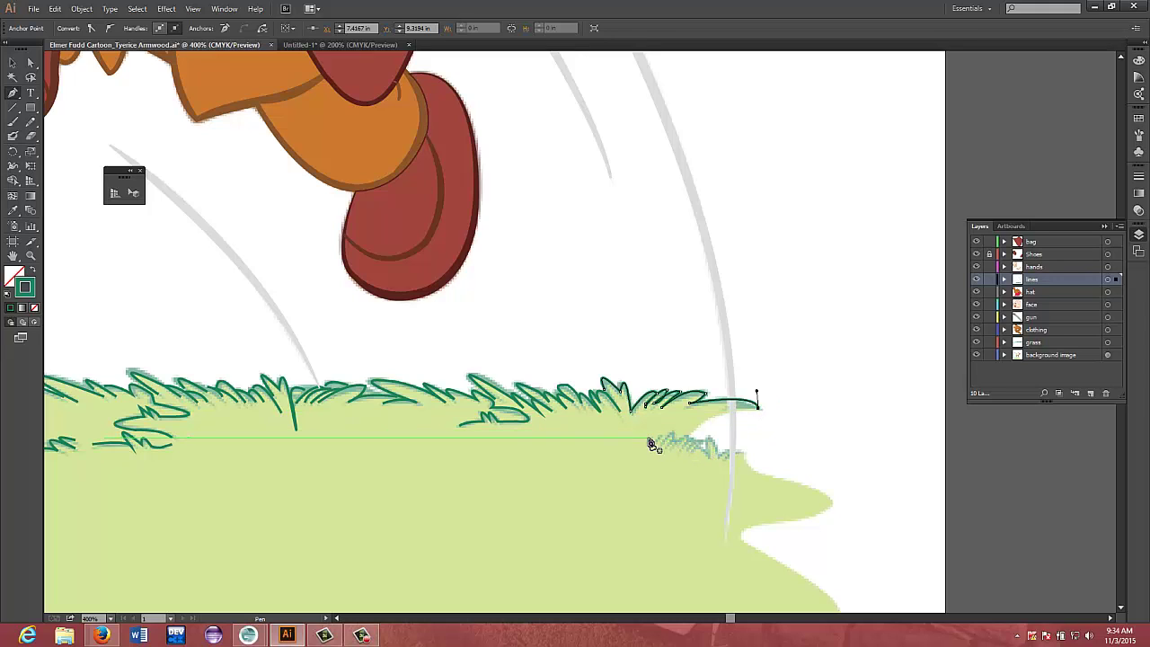
Draw the first two short blades of the small lower grass patch as separate strokes
left_click_drag(650, 439, 647, 446)
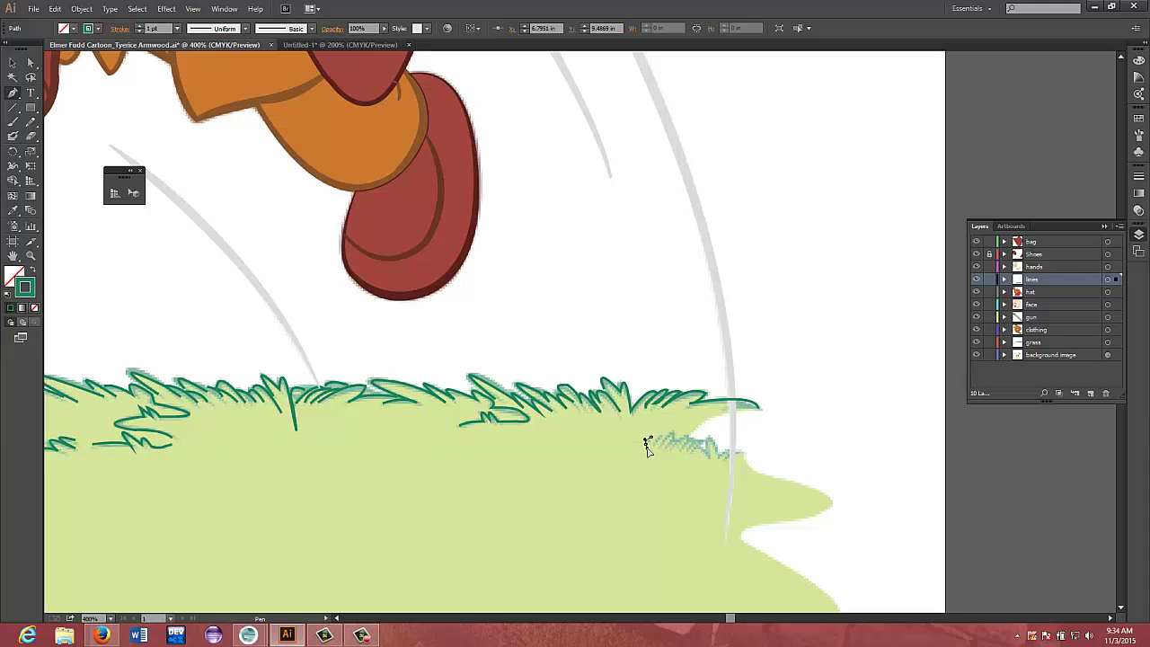
left_click(647, 446)
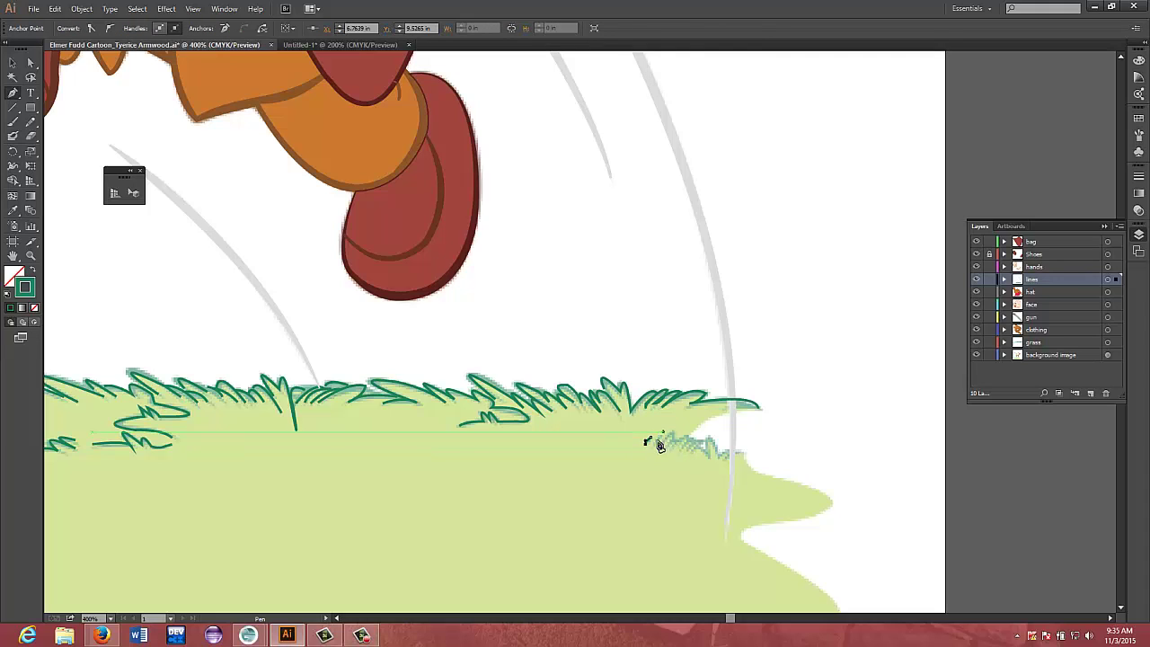
left_click_drag(661, 433, 654, 448)
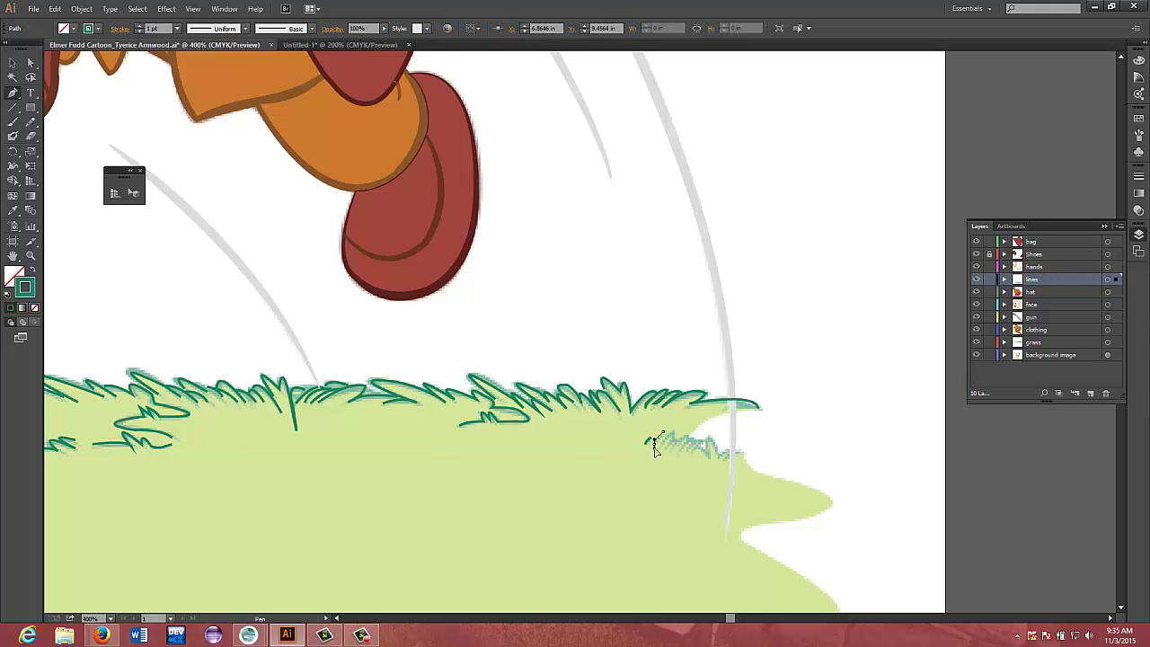
left_click(656, 446)
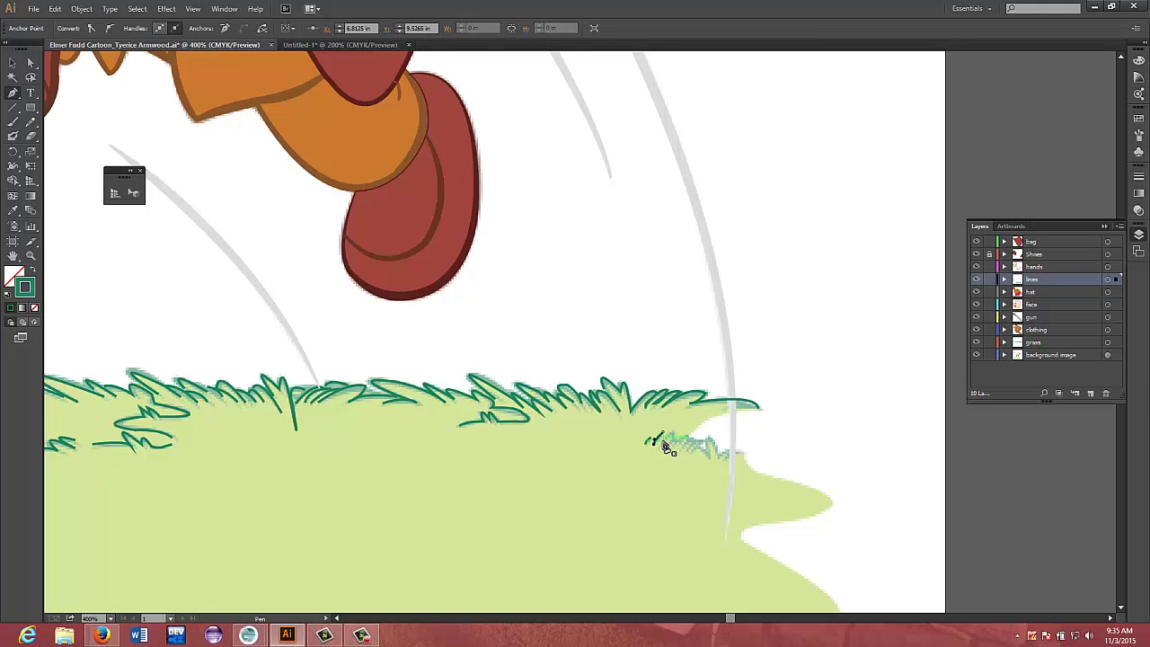
Start a new path at the lower patch's third blade and trace the adjoining leaning blades with sharp corners
left_click(659, 447)
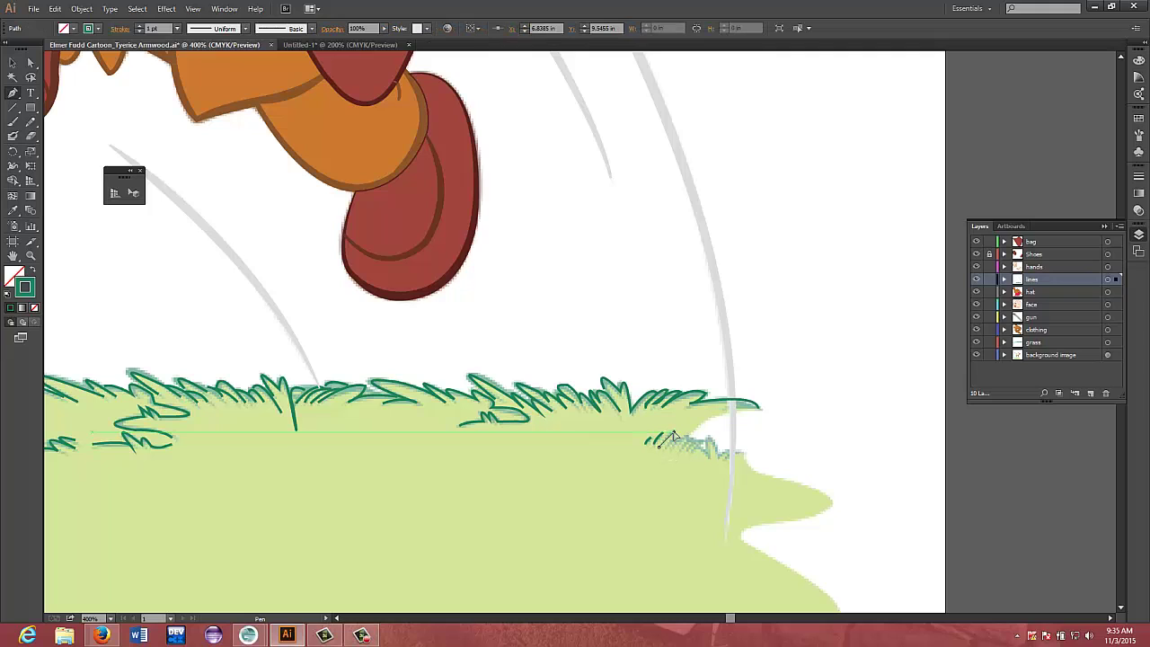
left_click(678, 440)
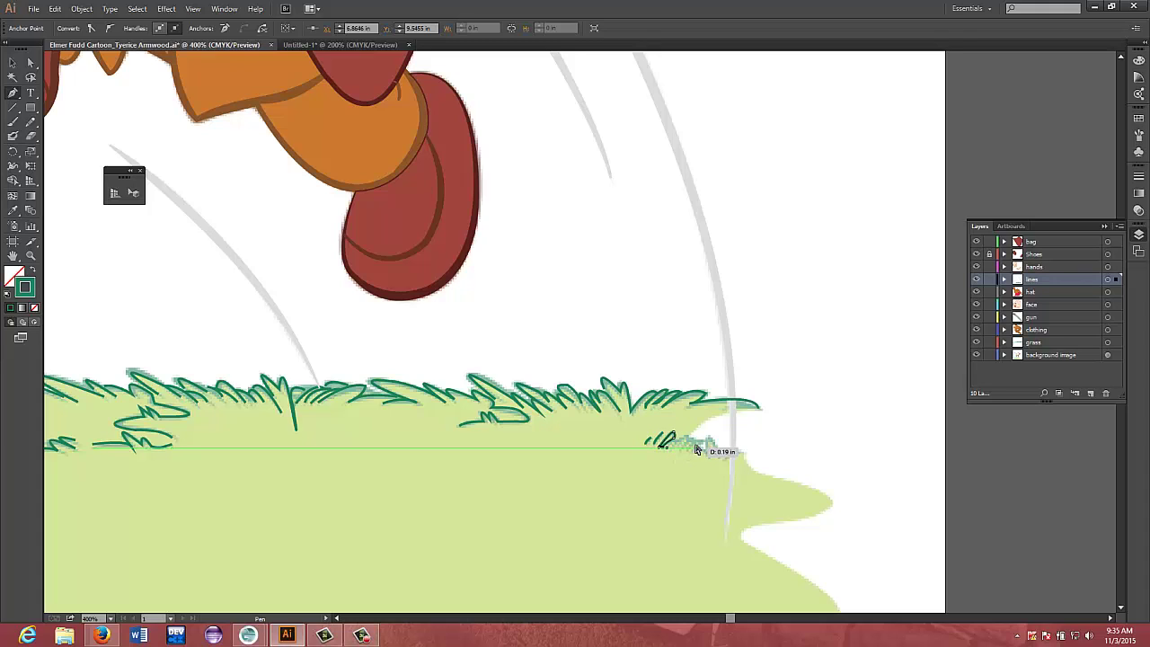
key("ctrl")
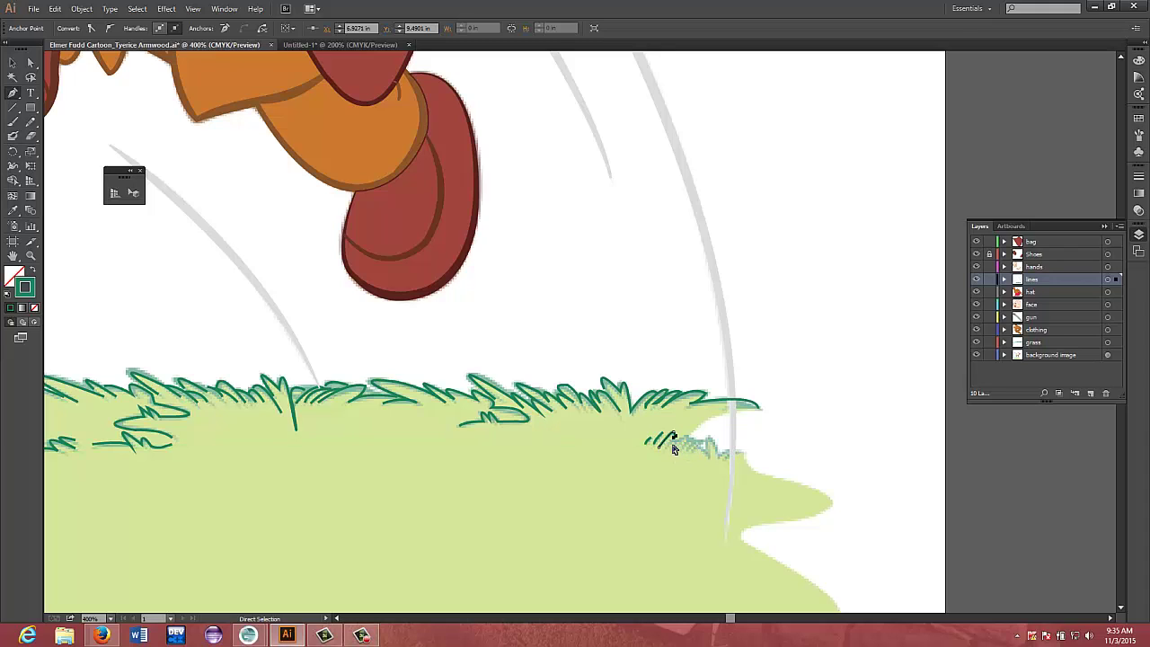
key("ctrl")
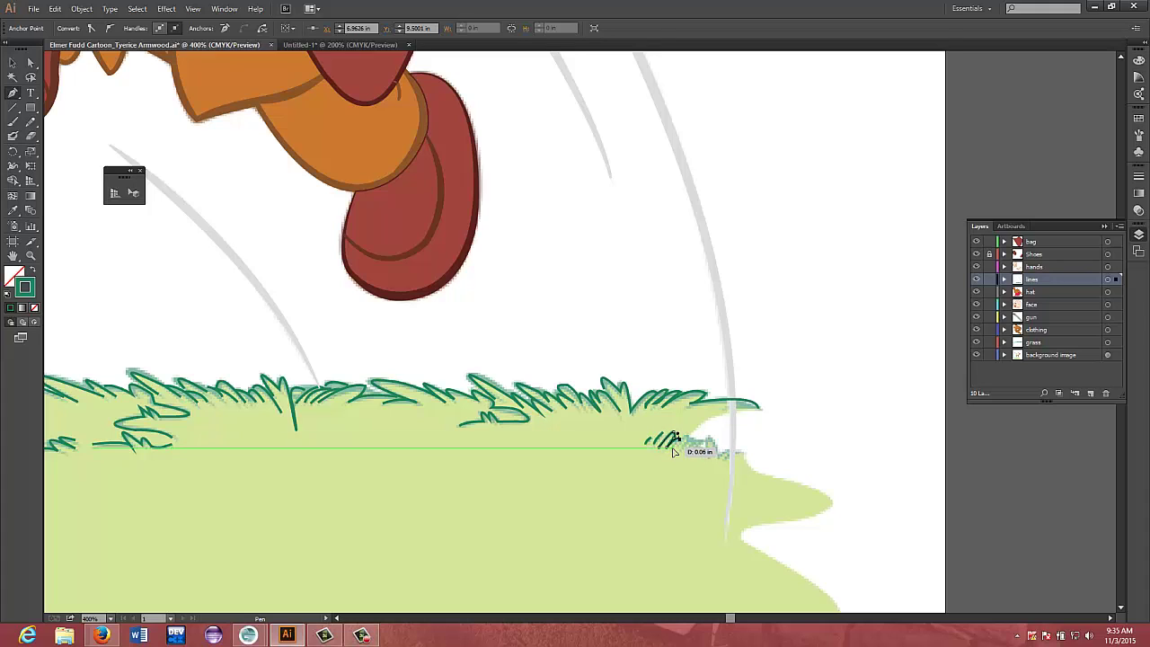
left_click(673, 448)
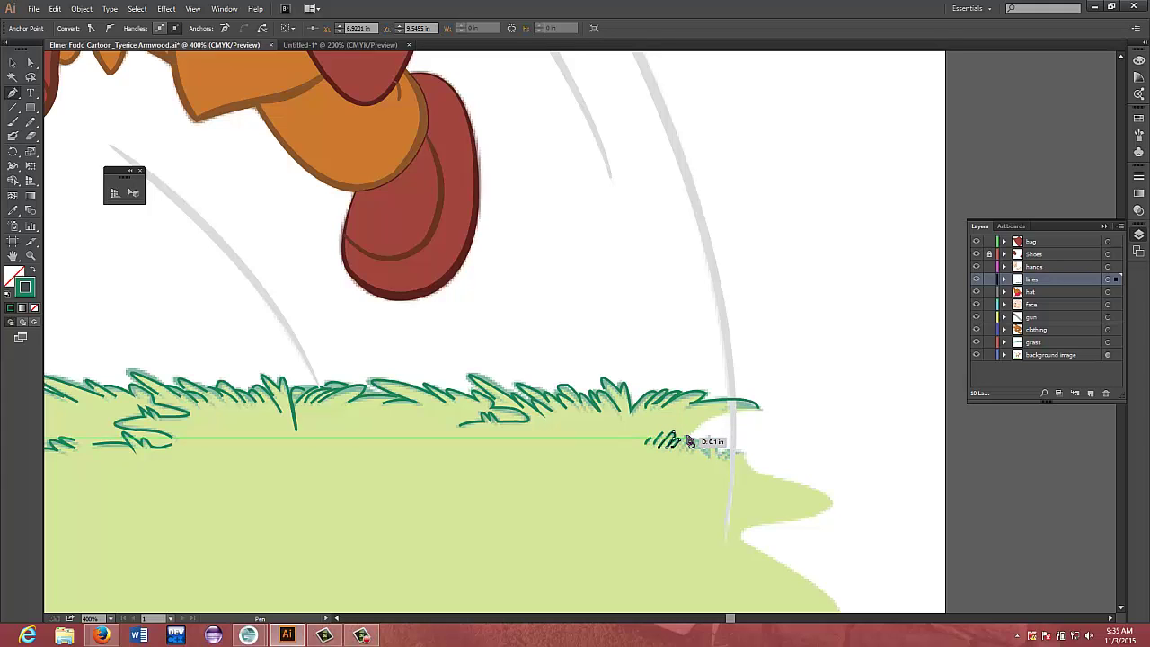
left_click(690, 442)
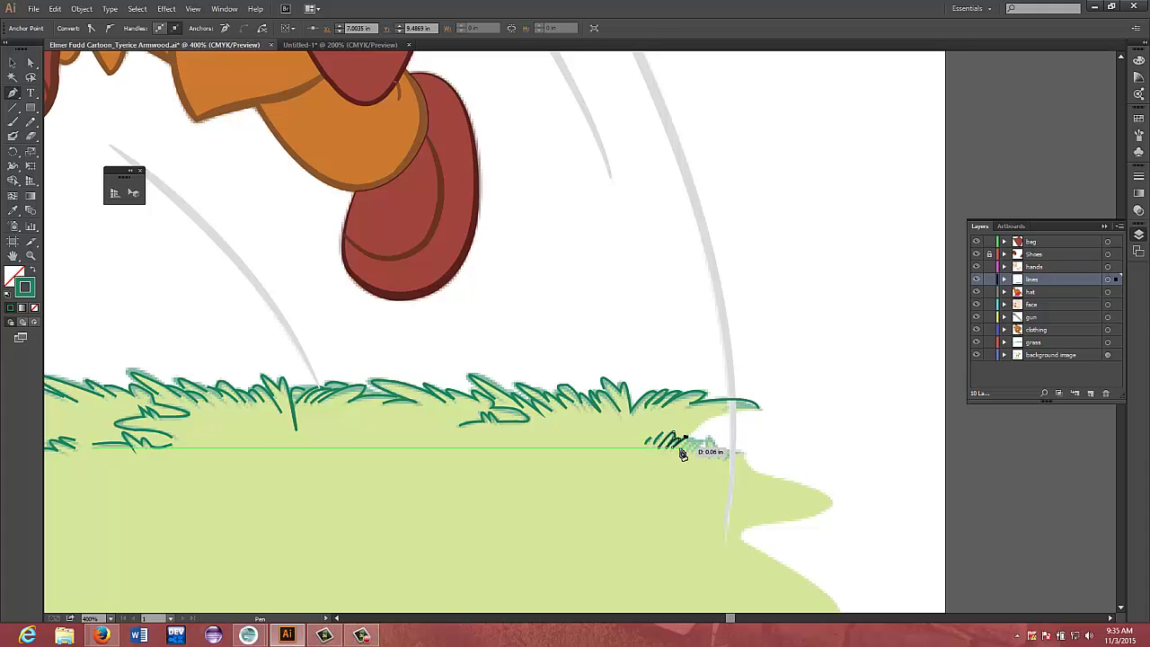
Continue the lower patch's path through the next short leaning blades up to the base of its taller blade
left_click_drag(686, 454, 681, 457)
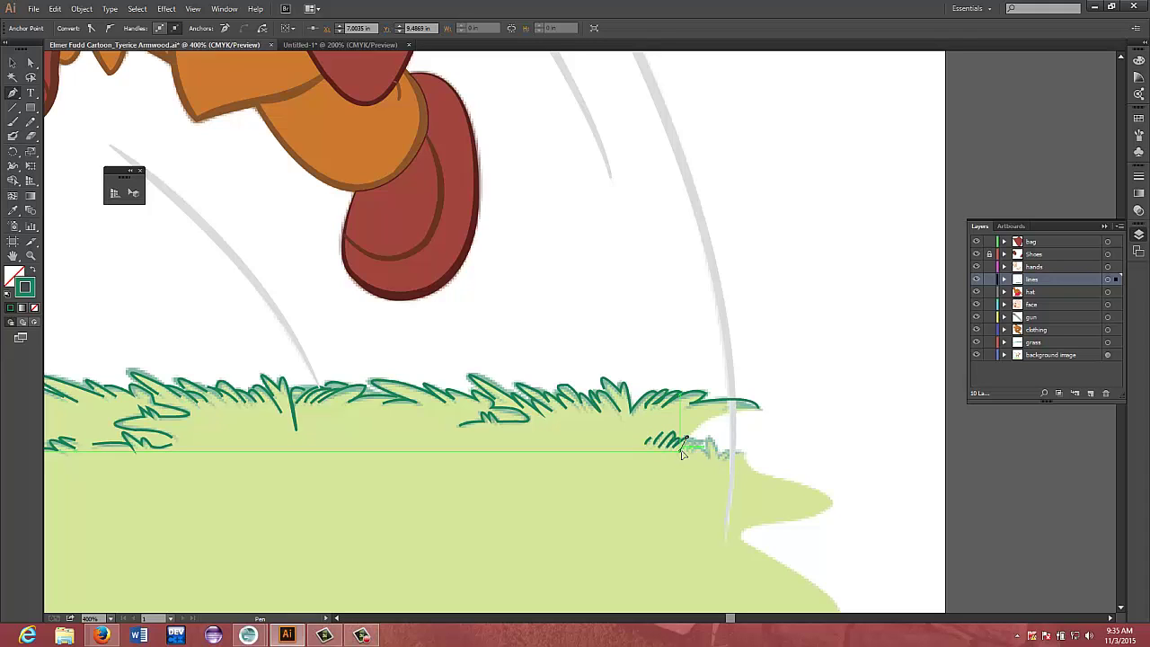
left_click(681, 451)
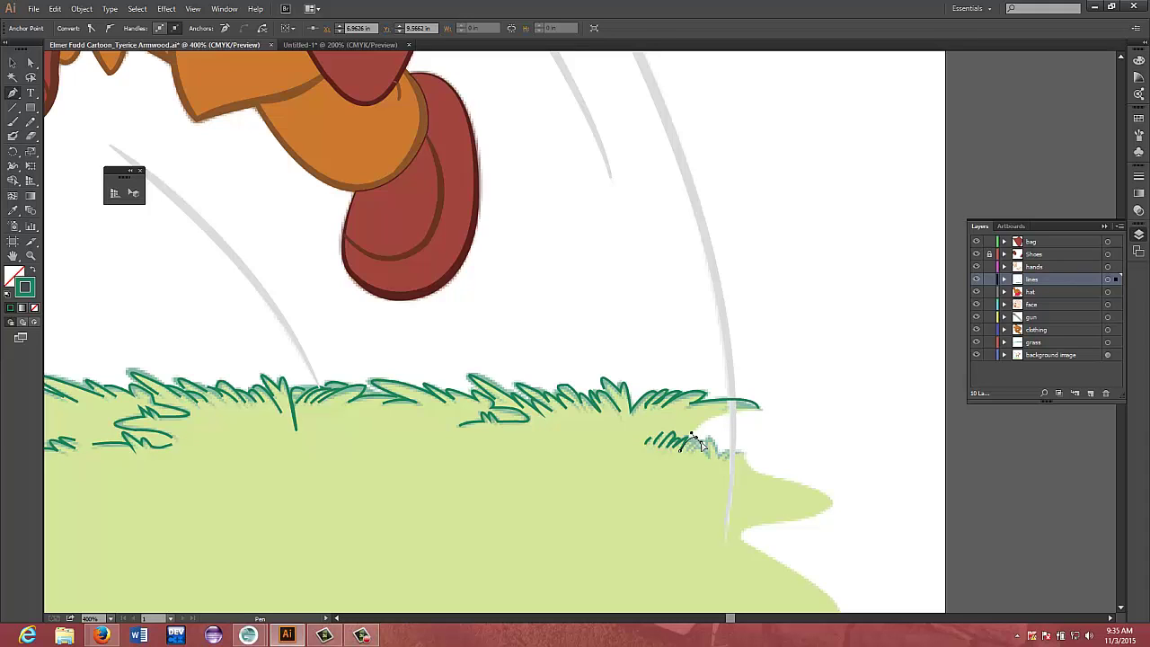
left_click_drag(700, 442, 690, 448)
left_click(689, 447)
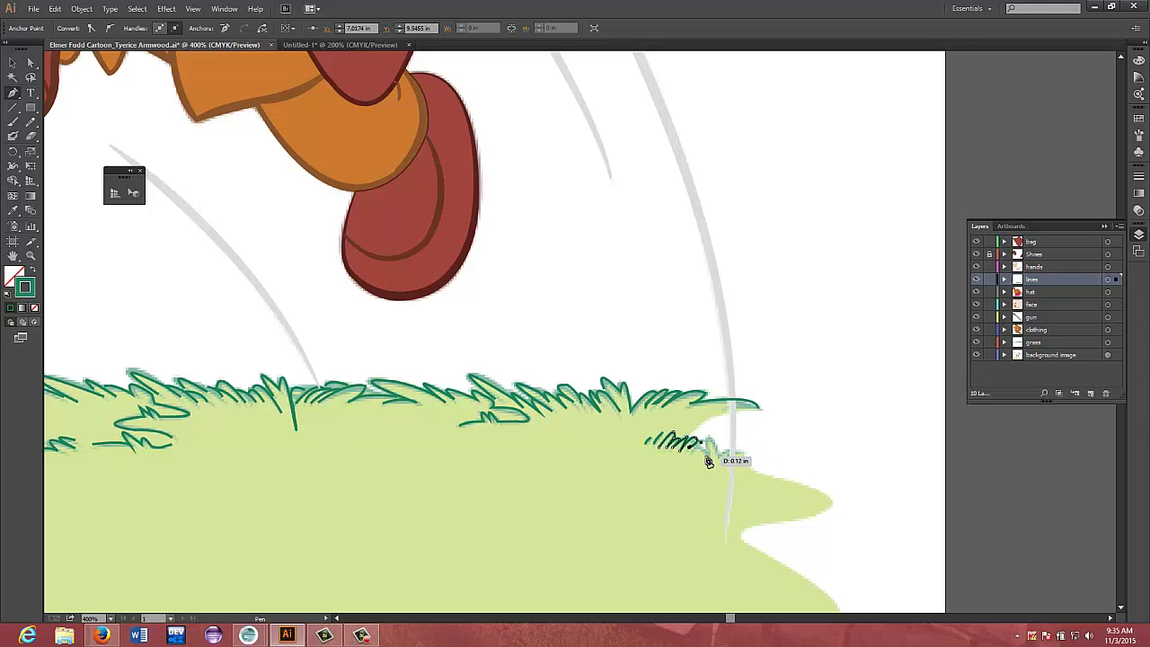
left_click_drag(699, 458, 701, 448)
left_click(692, 451)
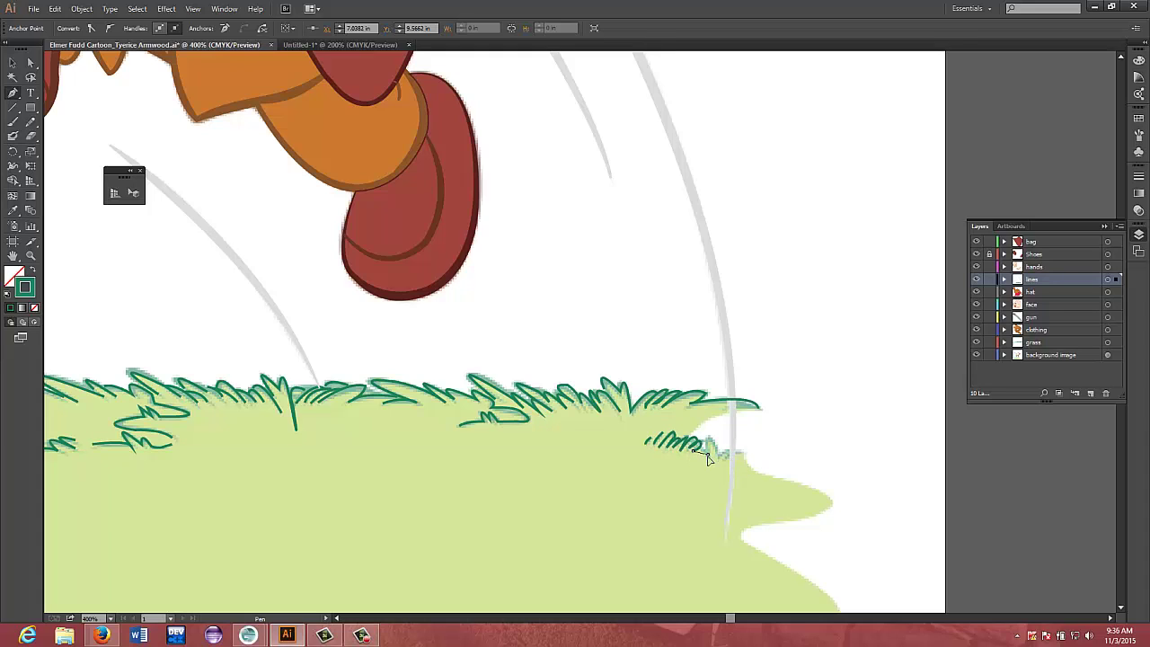
Trace the lower patch's taller blade and the flat blade beside it, ending the path at the patch's outer tip
mouse_move(717, 469)
left_mouse_down()
mouse_move(712, 440)
mouse_move(718, 458)
left_mouse_up()
left_click(717, 461)
left_click(721, 458)
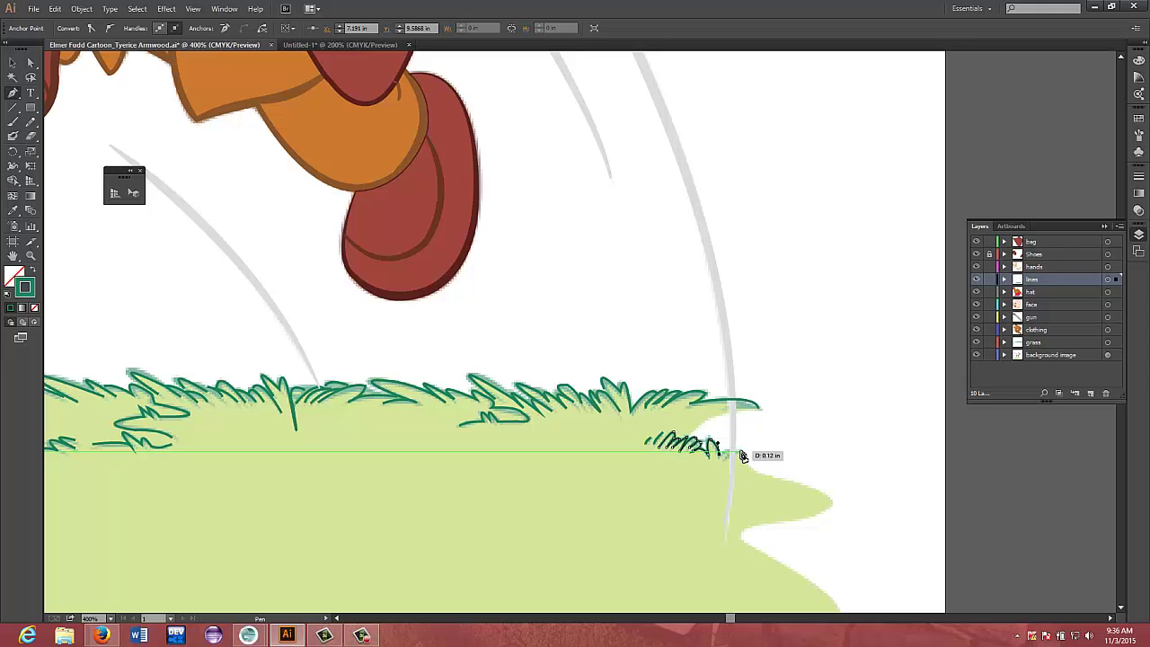
left_click(741, 453)
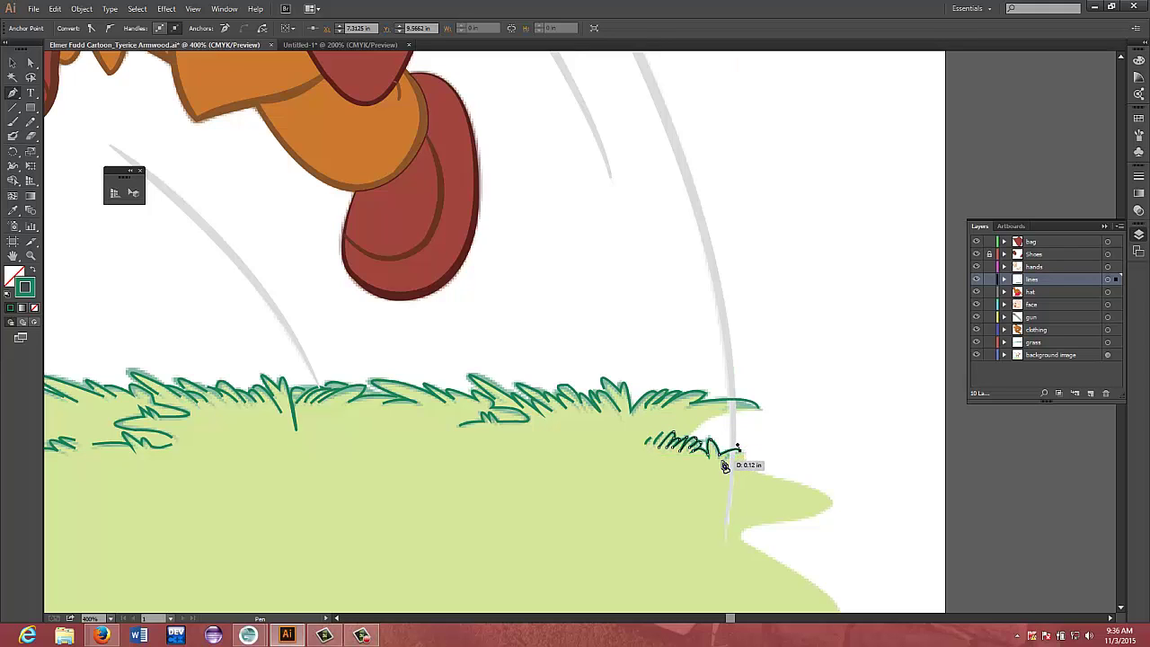
left_click(722, 462, "ctrl")
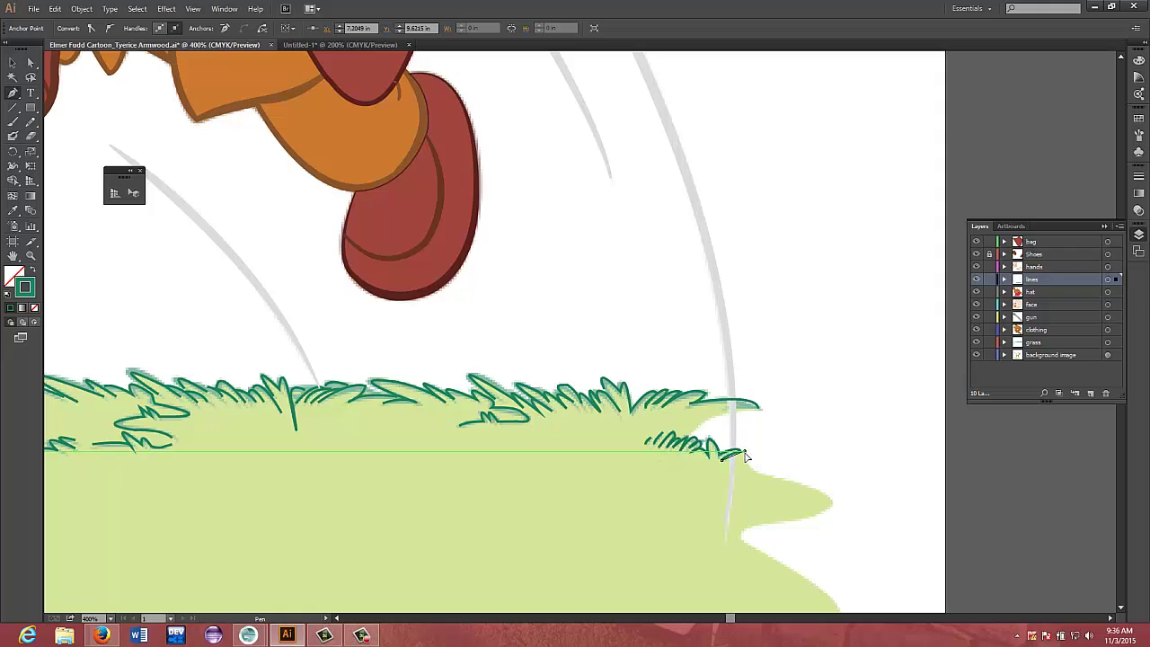
left_click_drag(745, 452, 747, 455)
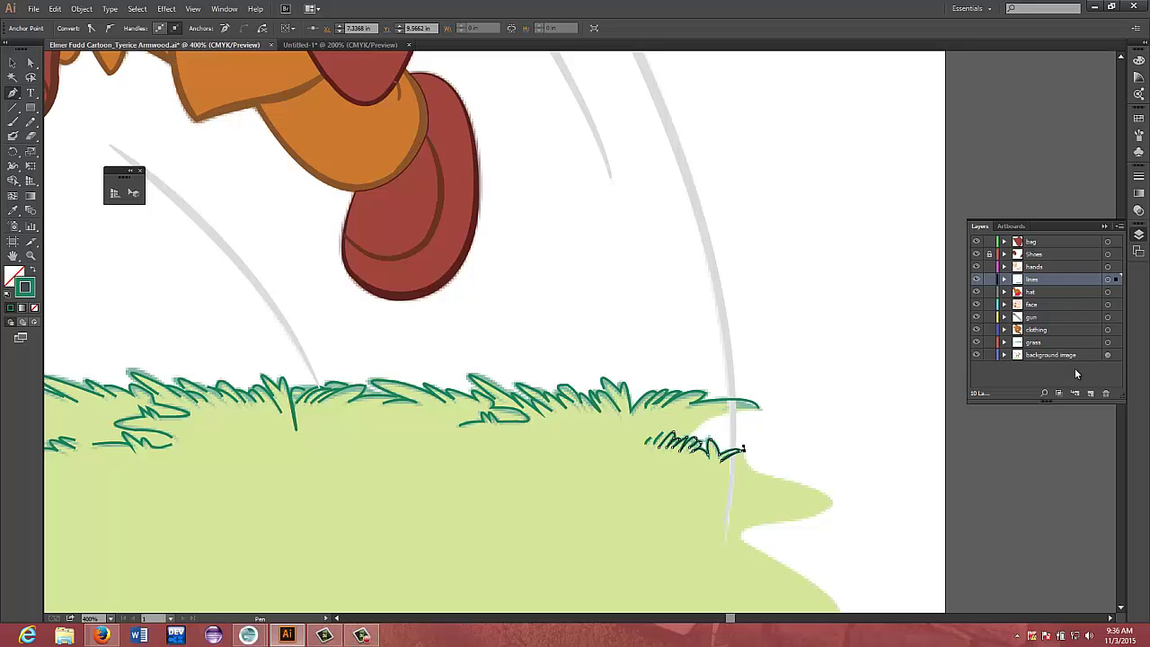
Make the grass layer active and set the selected lower-patch path's stroke weight to 2 pt
left_click(1051, 345)
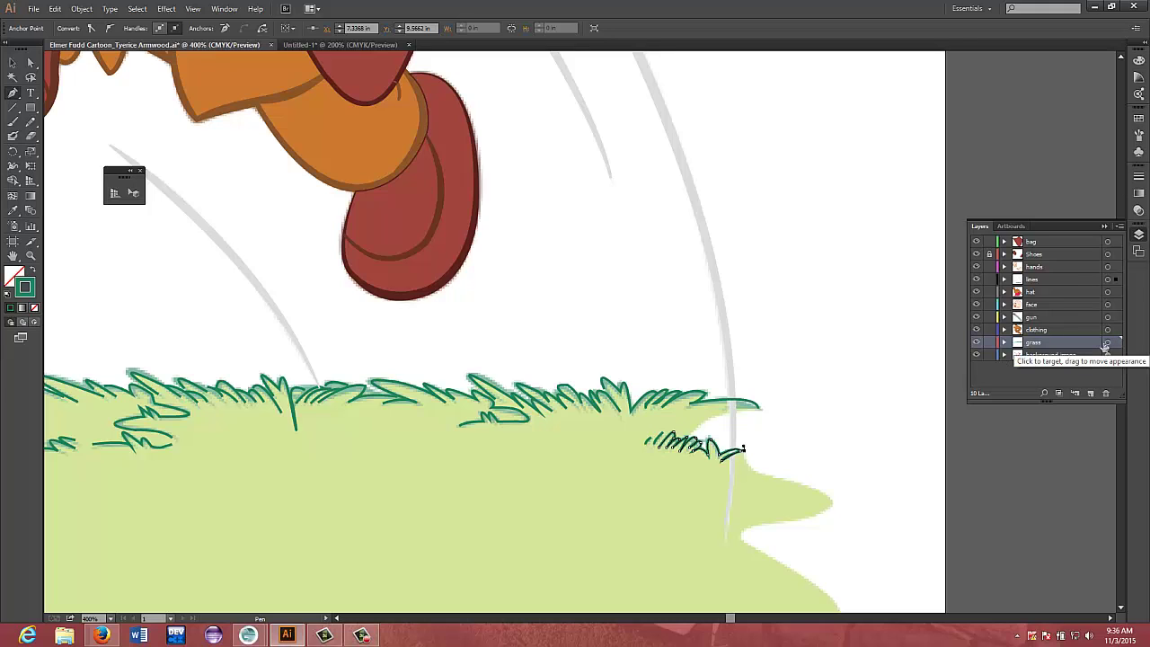
left_click(1138, 176)
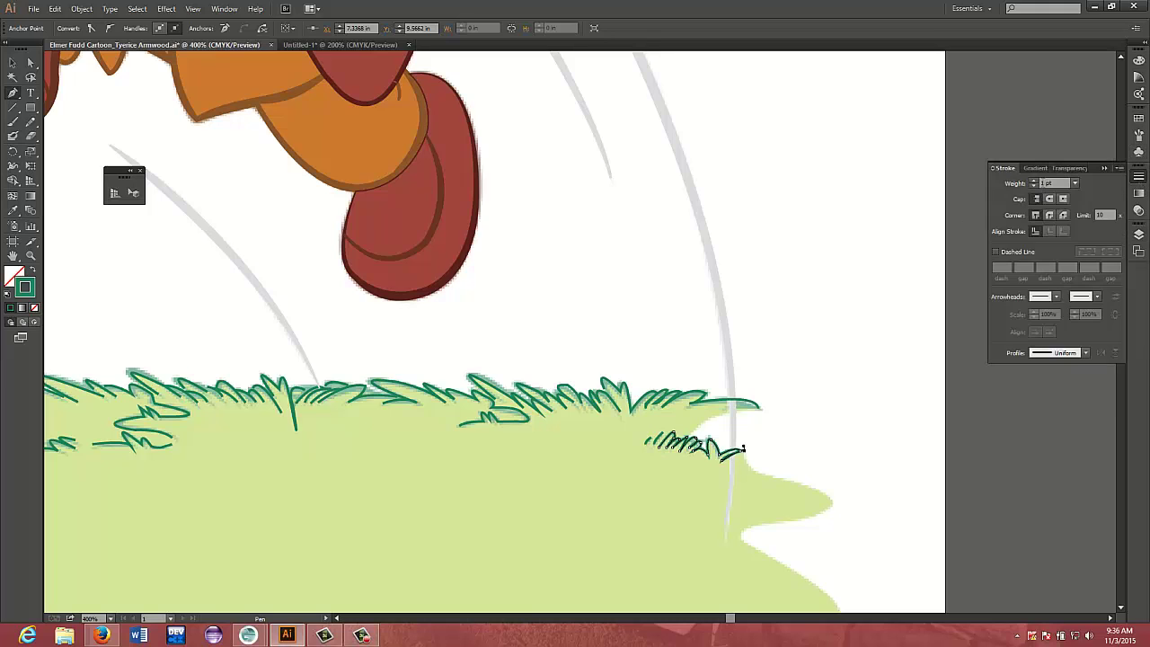
left_click(1035, 179)
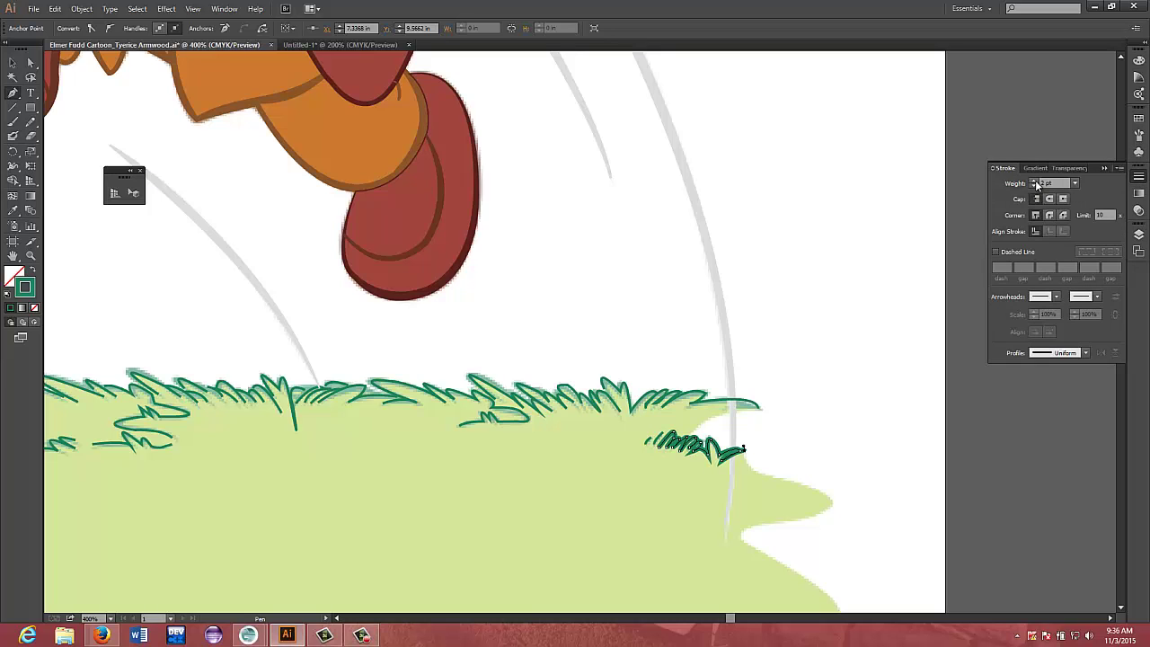
Select all artwork on the grass layer and set its stroke weight to 2 pt
left_click(1140, 233)
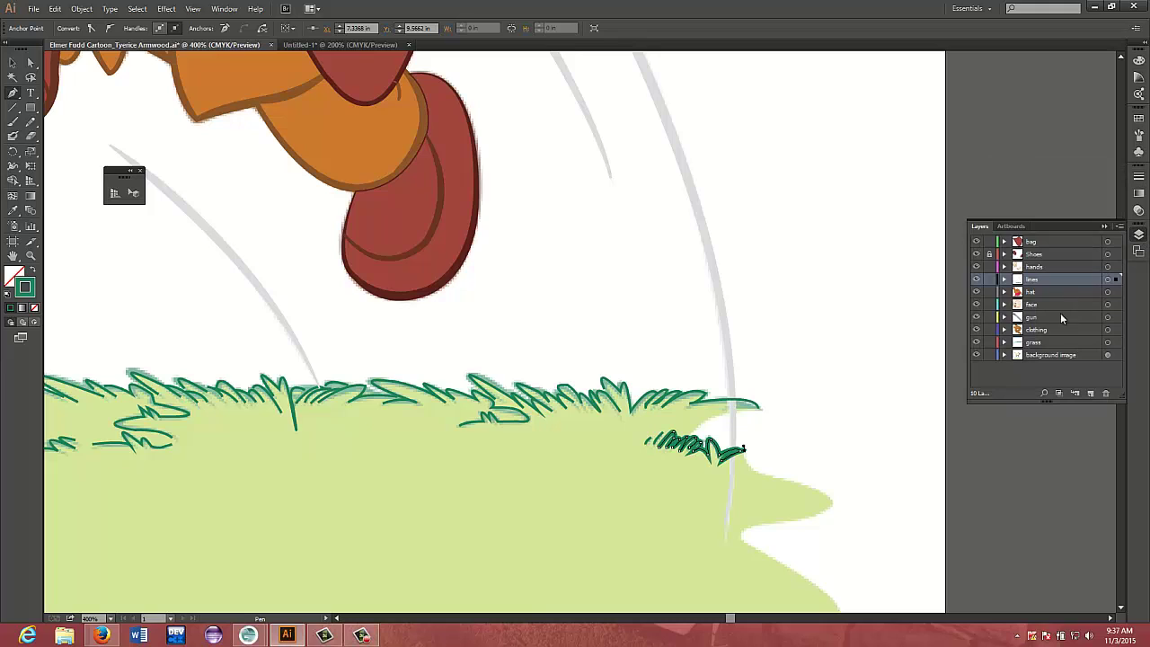
left_click(1004, 343)
scroll(1029, 328, "down", 5)
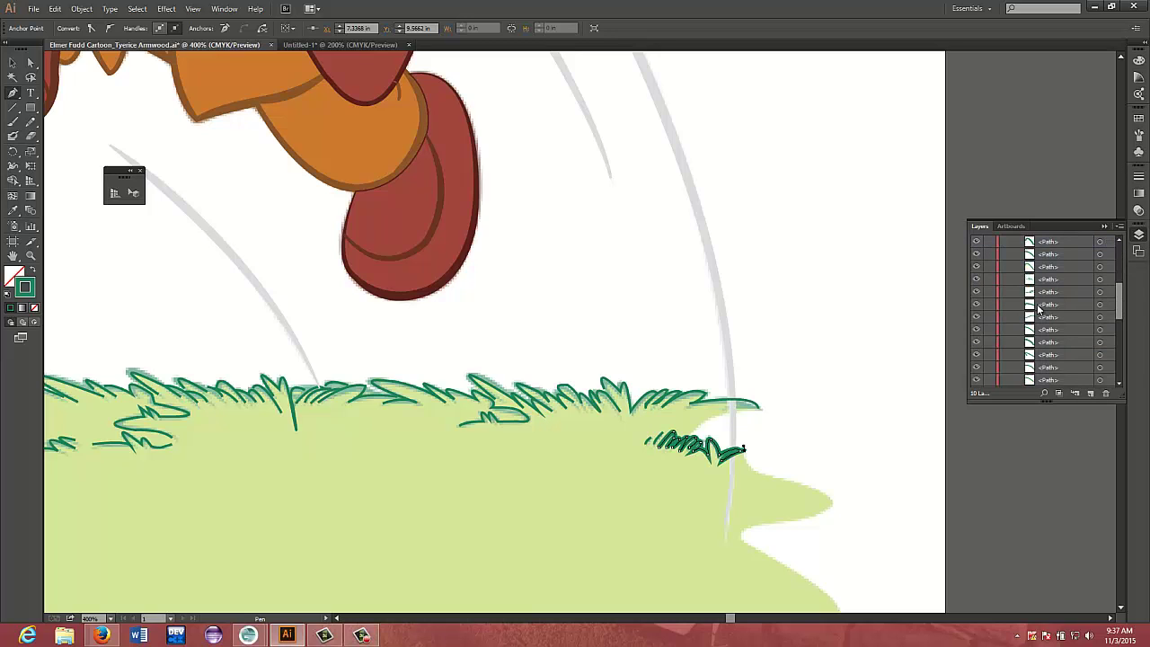
scroll(1040, 312, "up", 5)
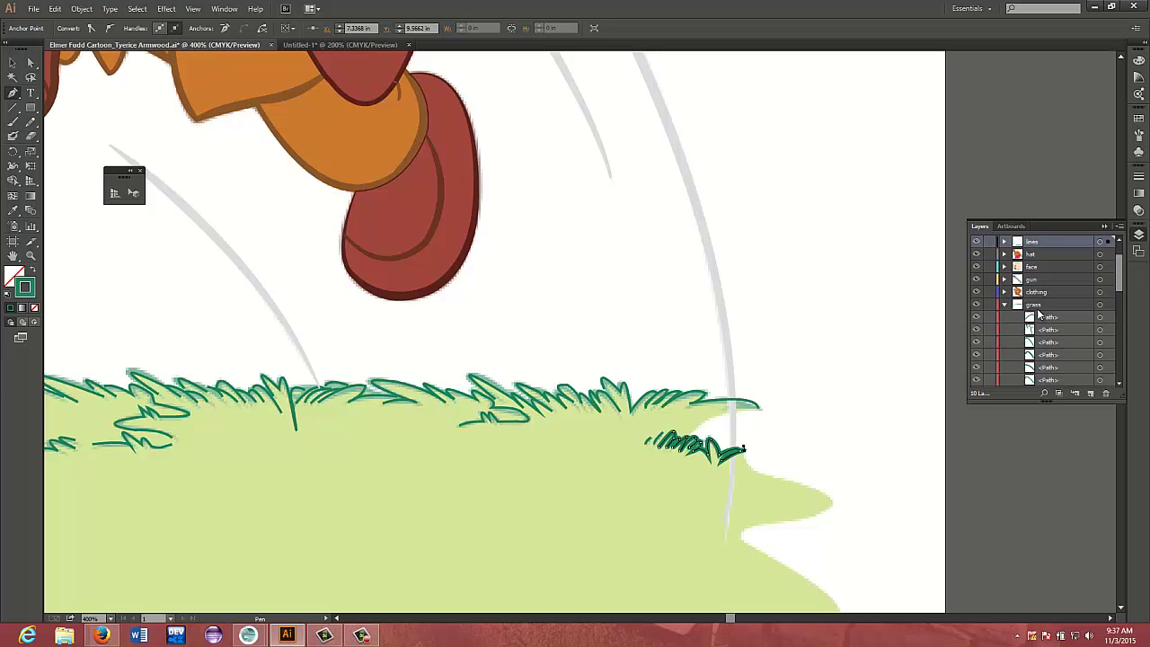
left_click(1100, 305)
left_click(1138, 176)
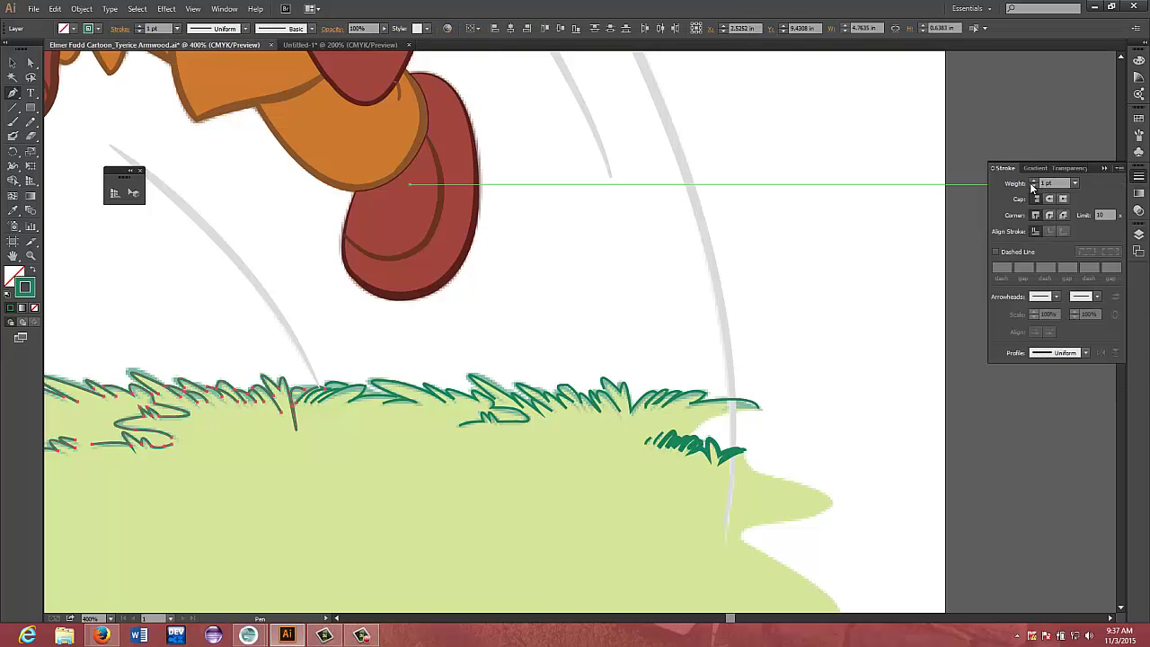
left_click(1034, 181)
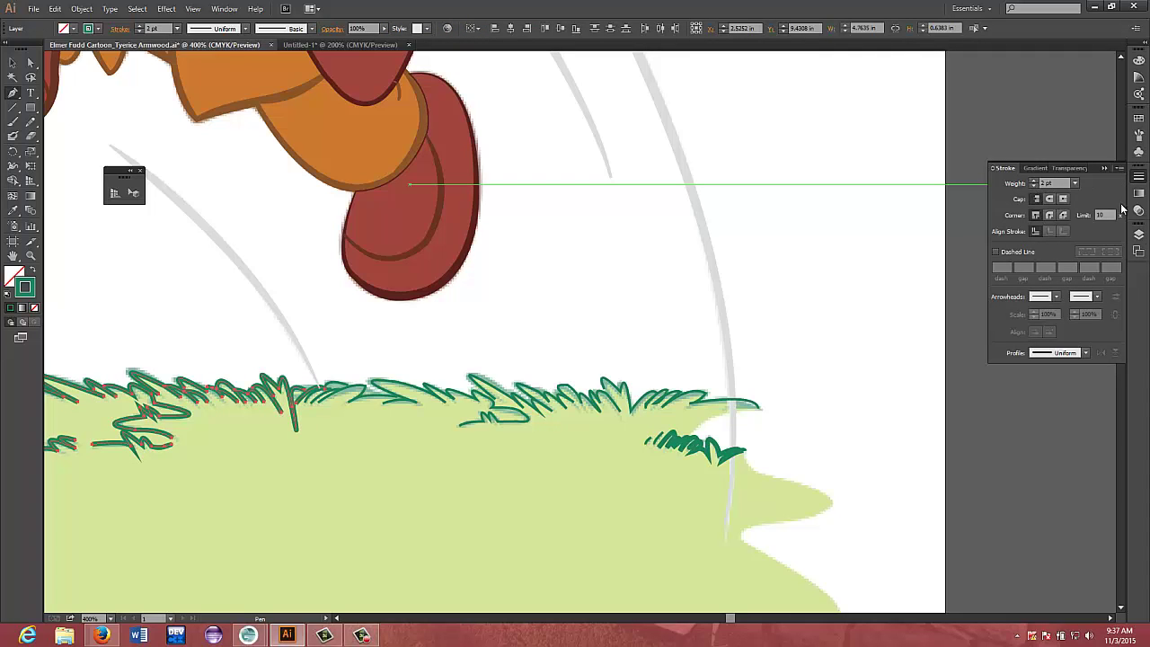
Select the thinner grass path along the right-hand edge and expand the lines layer that contains it
left_click(1138, 233)
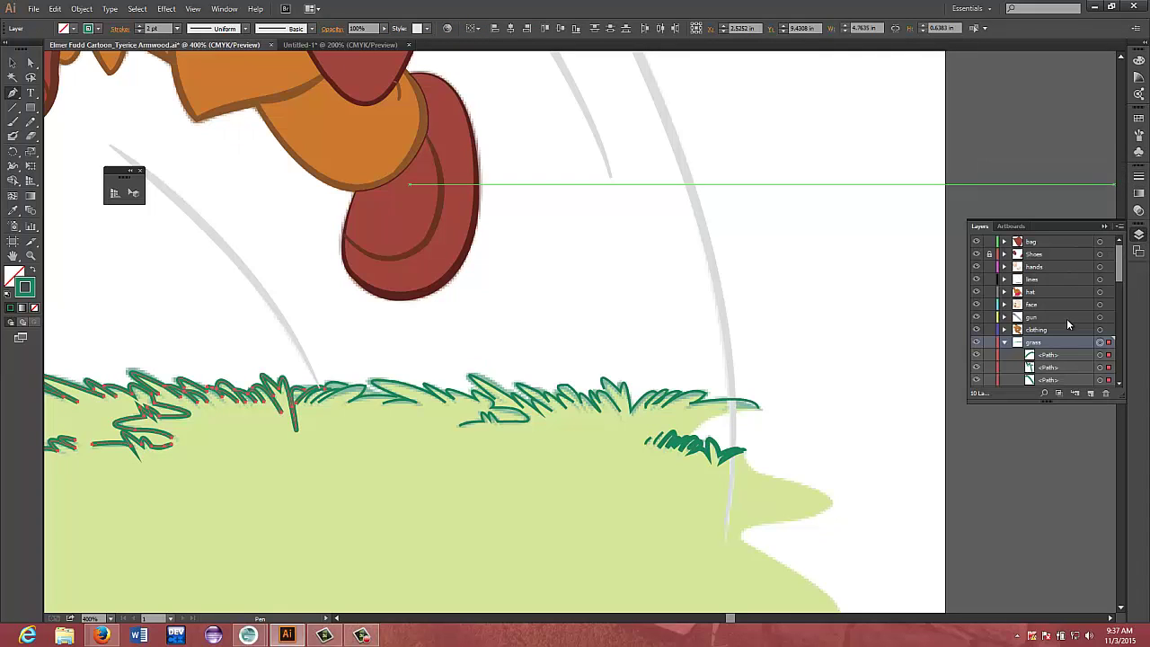
scroll(1067, 318, "down", 5)
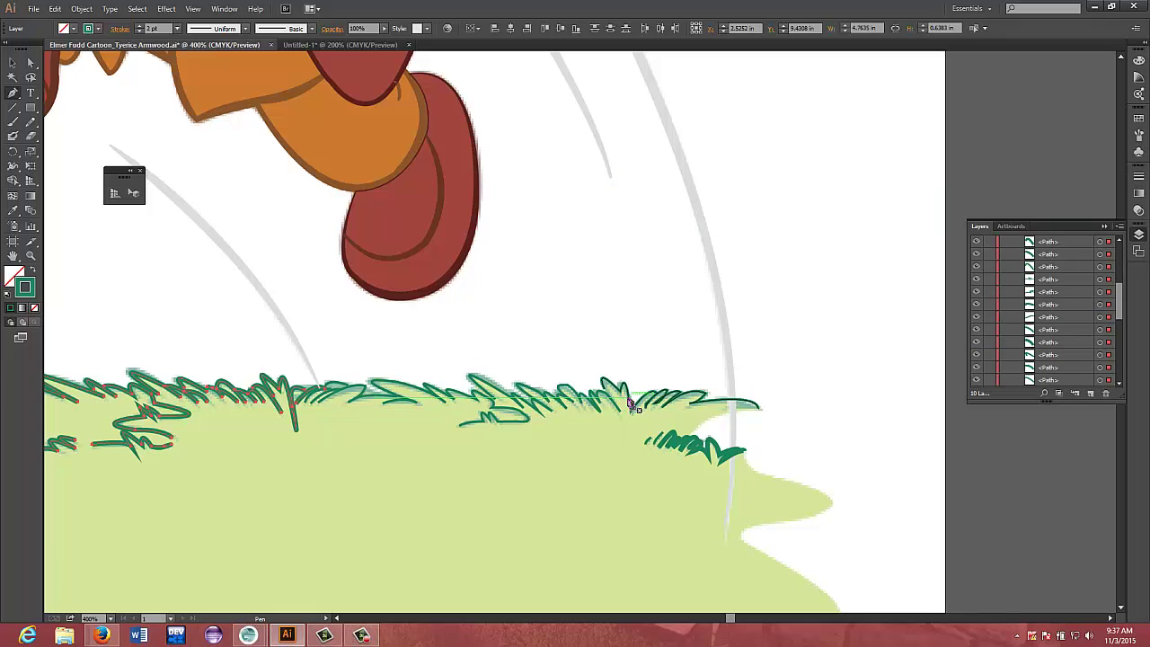
key("a")
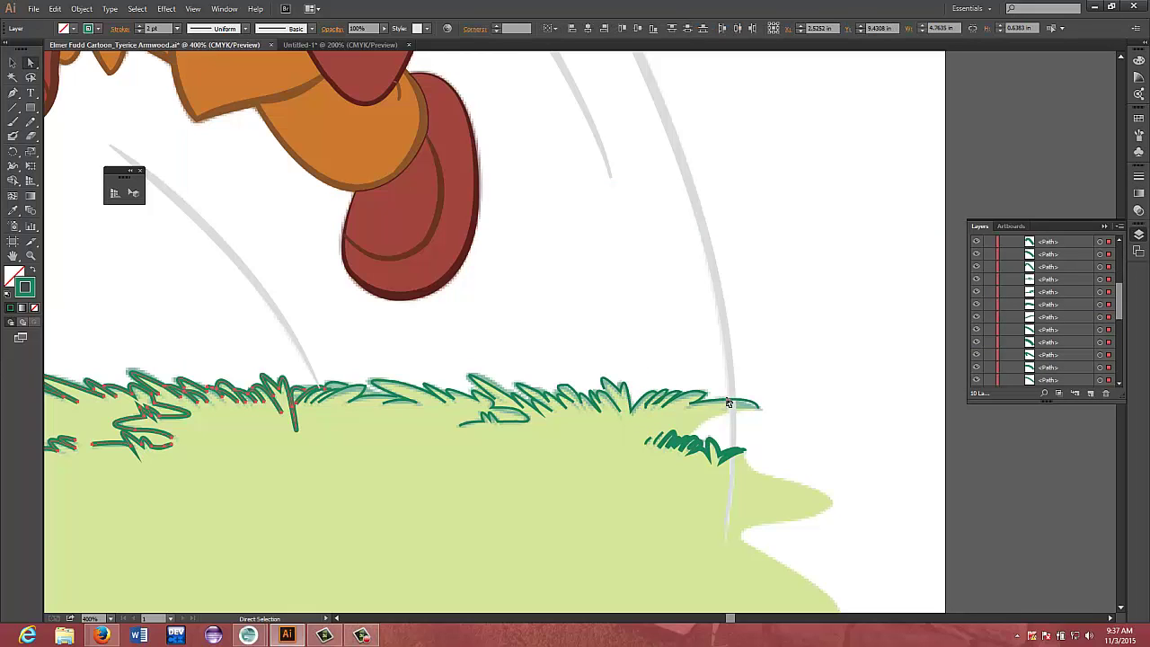
left_click(611, 392)
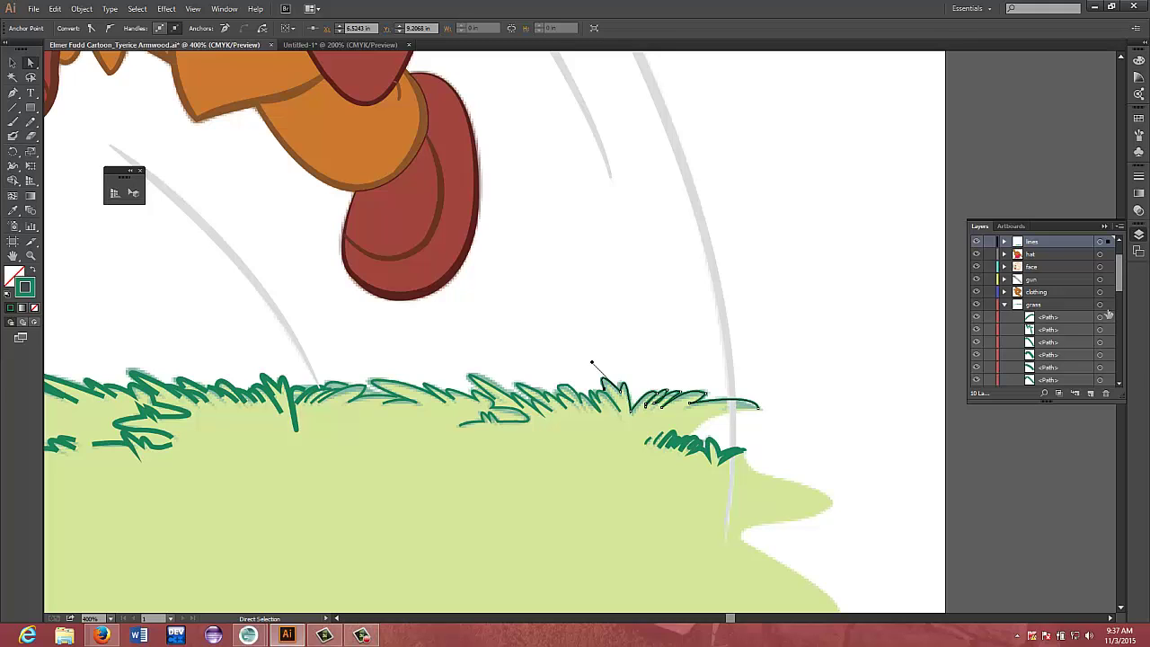
scroll(1108, 314, "up", 1)
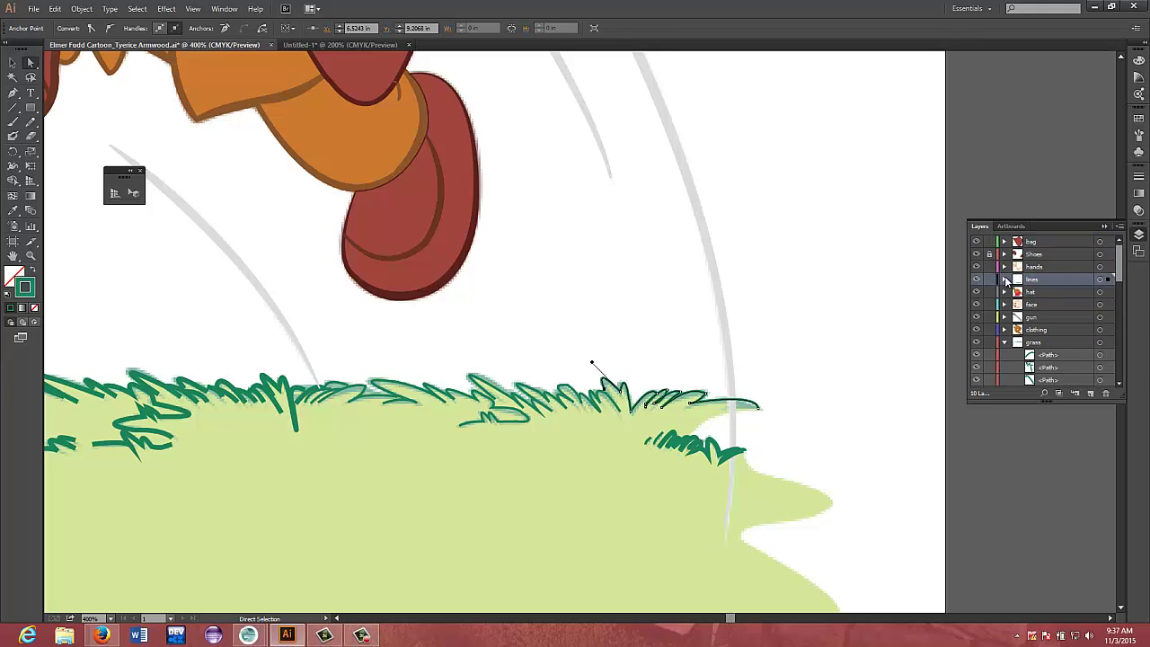
left_click(1004, 279)
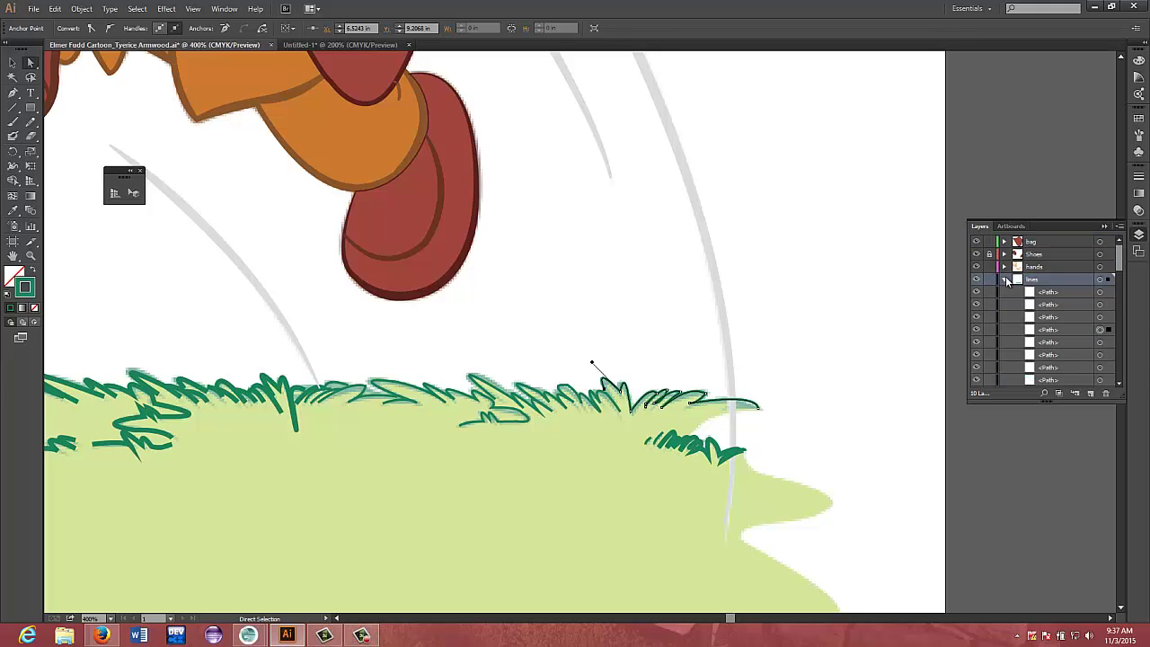
Select the run of green grass paths at the top of the lines layer and move them into the grass layer
left_click(1068, 292)
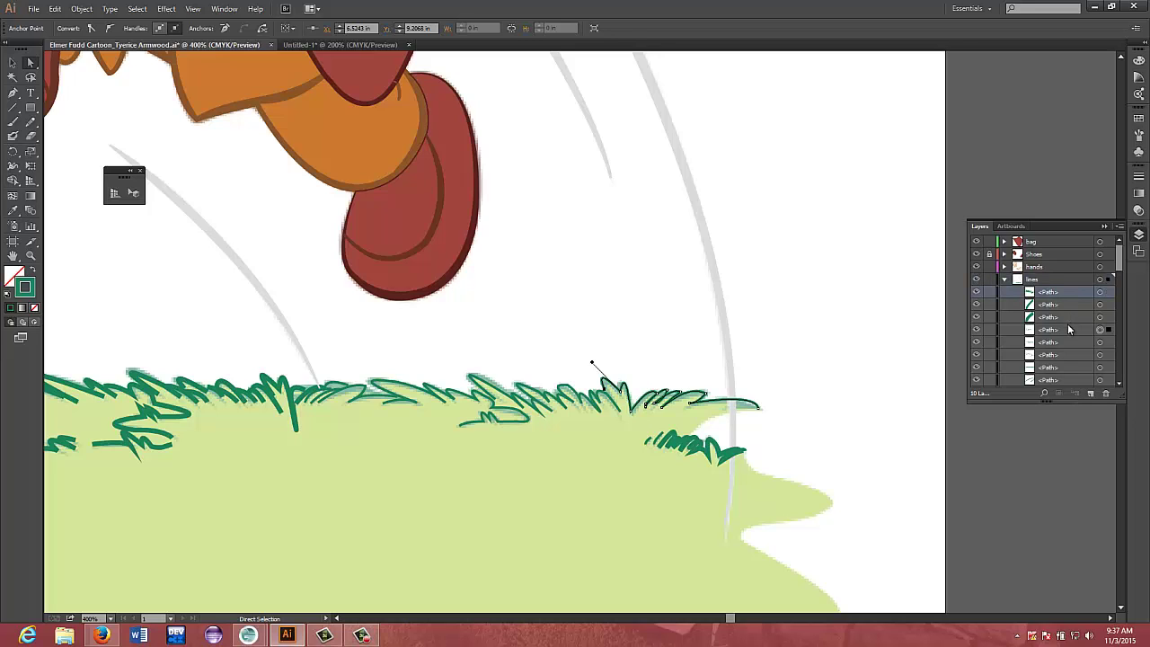
scroll(1069, 333, "down", 3)
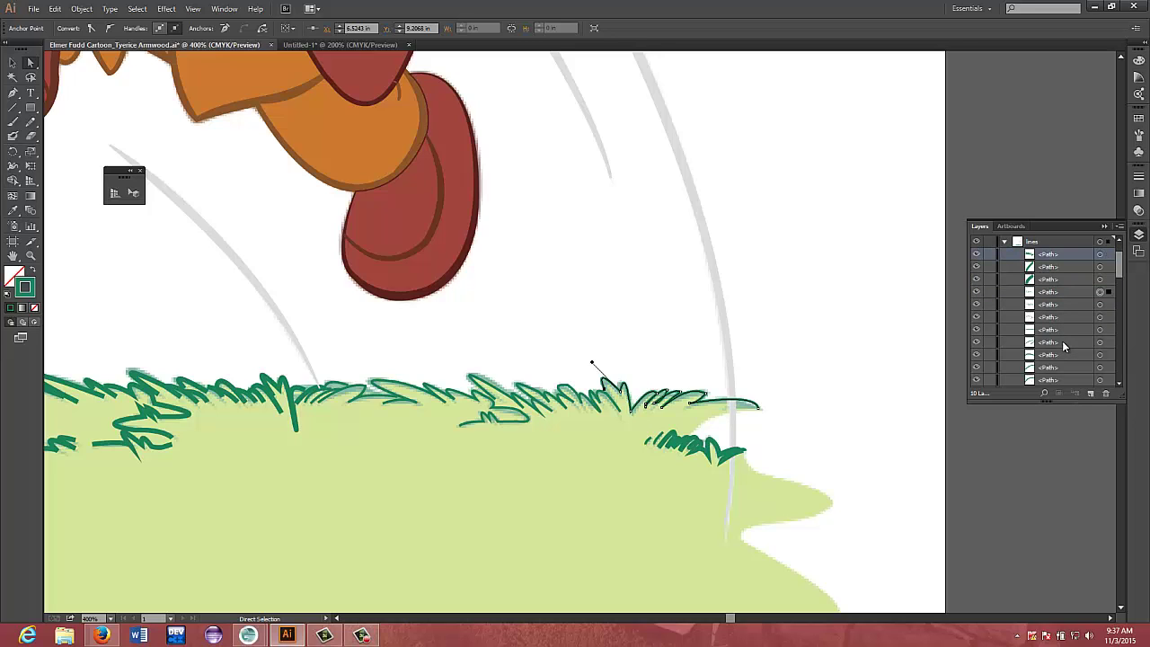
scroll(1063, 339, "down", 3)
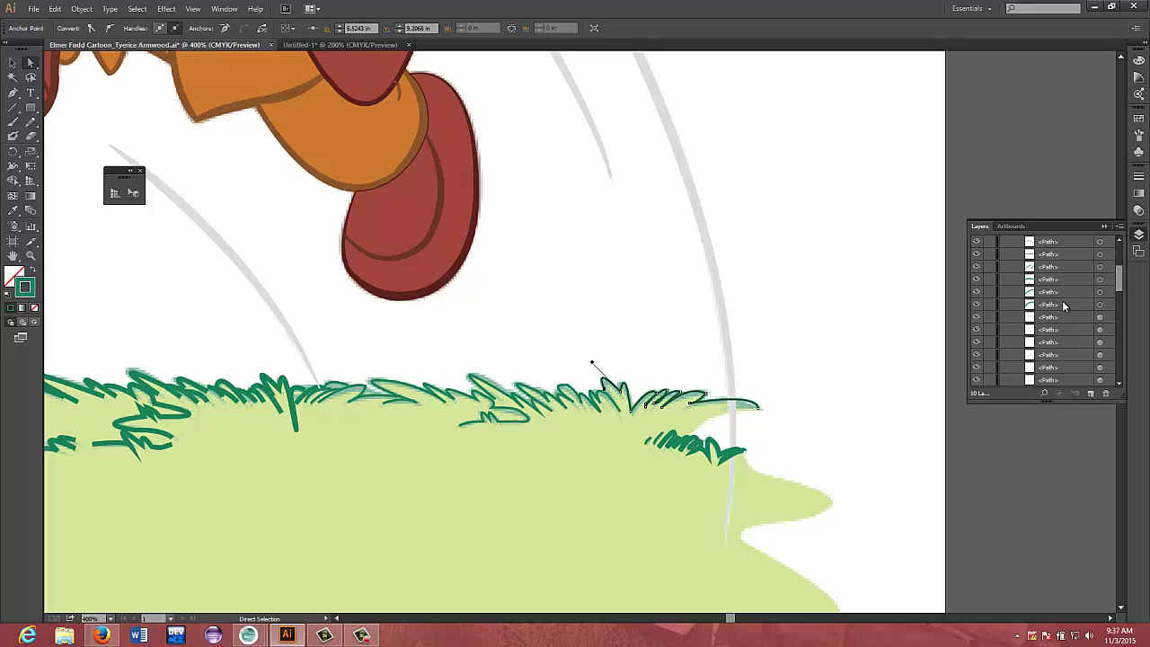
left_click(1063, 306, "shift")
scroll(1063, 307, "down", 1)
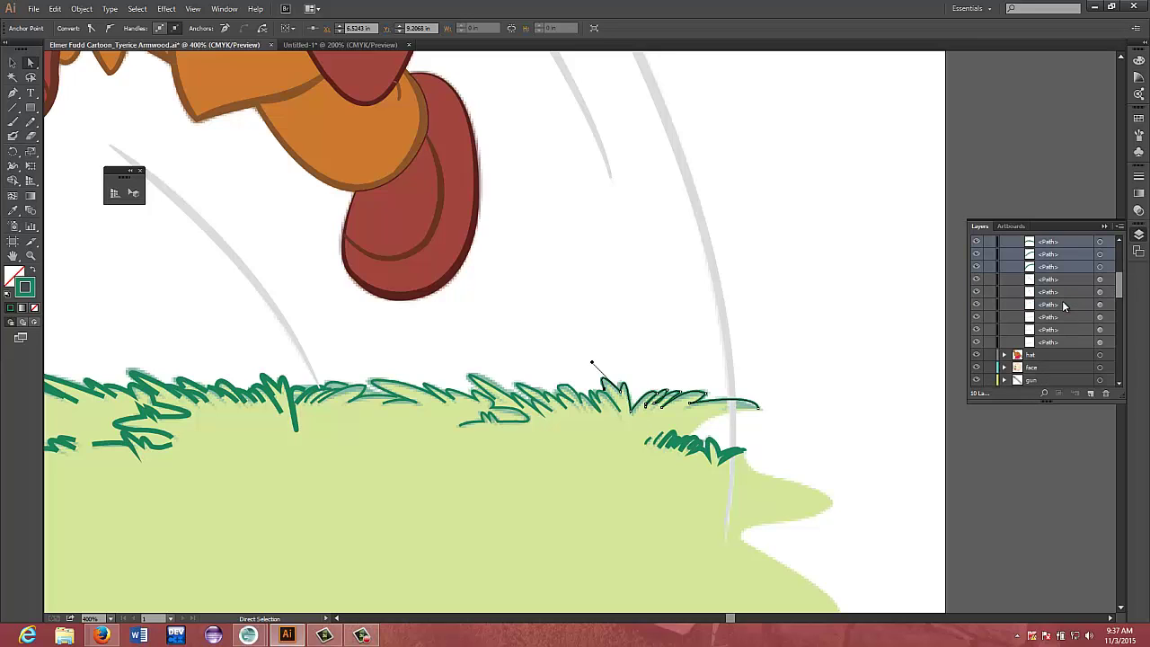
scroll(1062, 306, "down", 3)
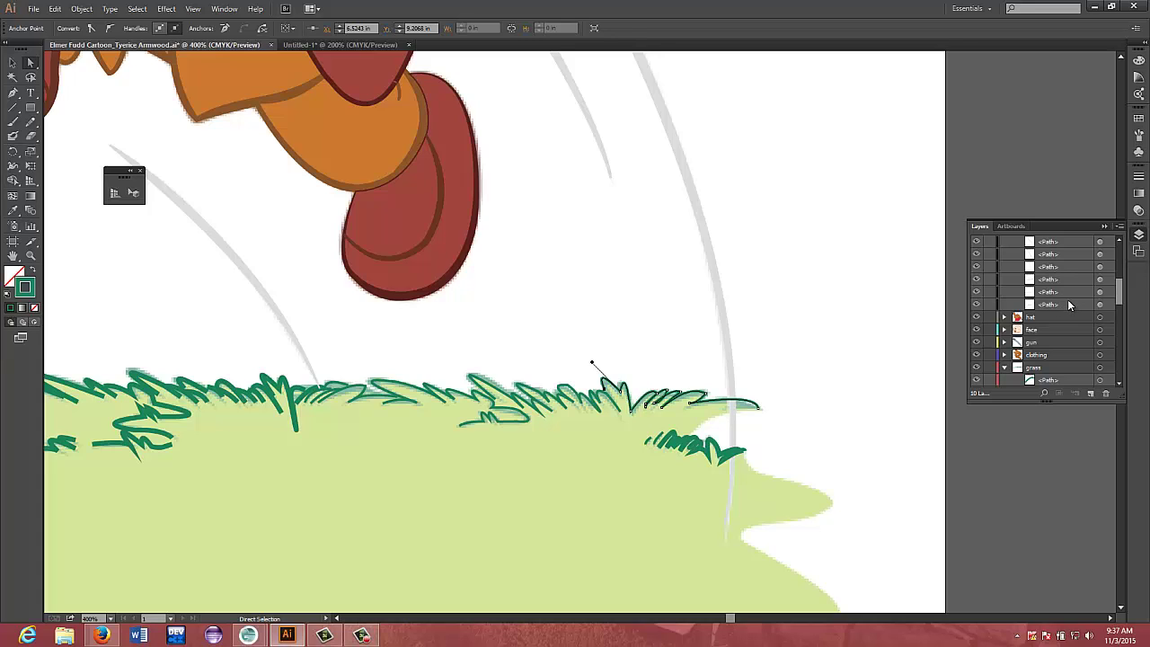
scroll(1068, 306, "up", 2)
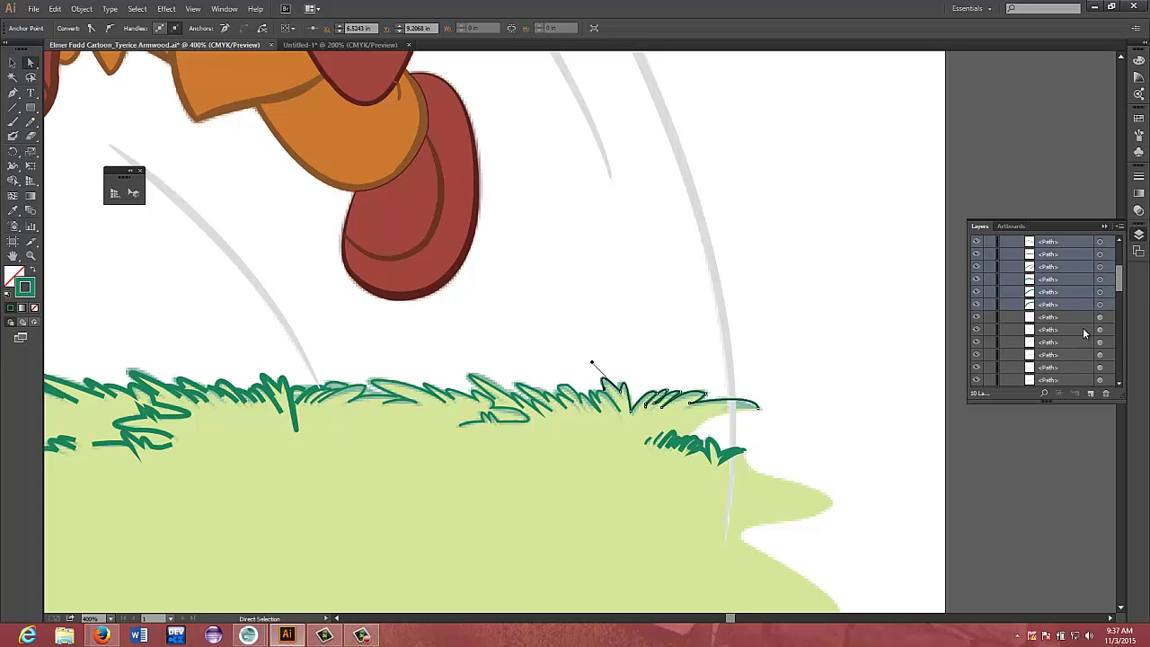
scroll(1069, 306, "down", 3)
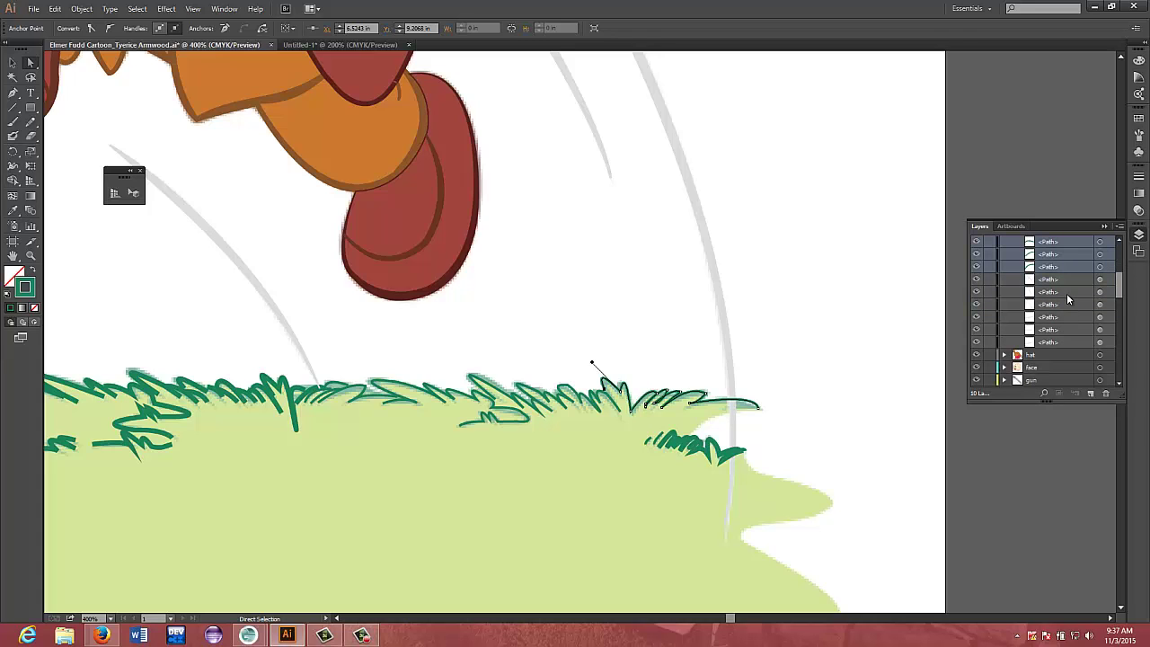
left_click_drag(1064, 265, 1063, 368)
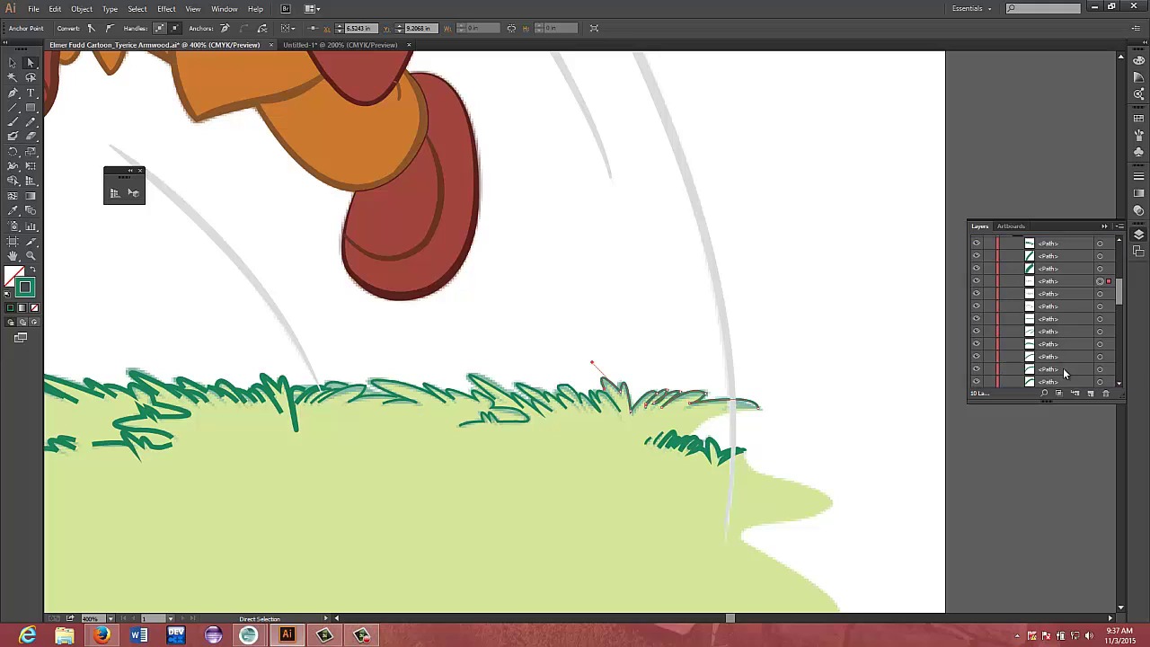
scroll(1061, 339, "up", 1)
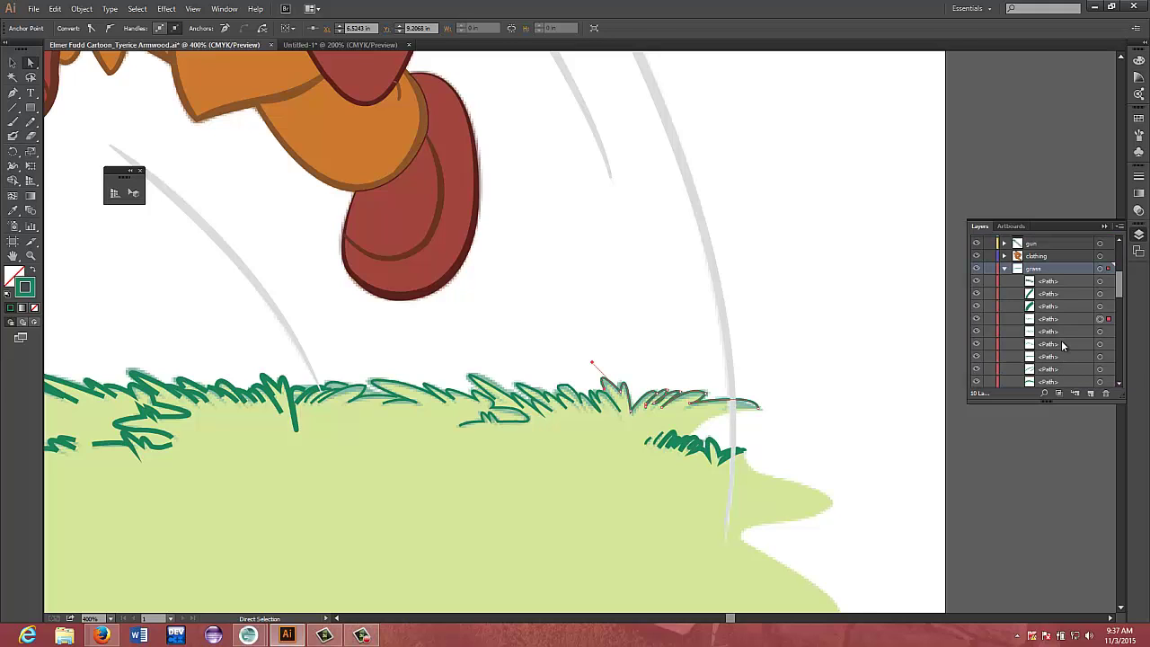
Select everything on the grass layer, set a uniform 2 pt stroke weight, and deselect the artwork
left_click(1101, 272)
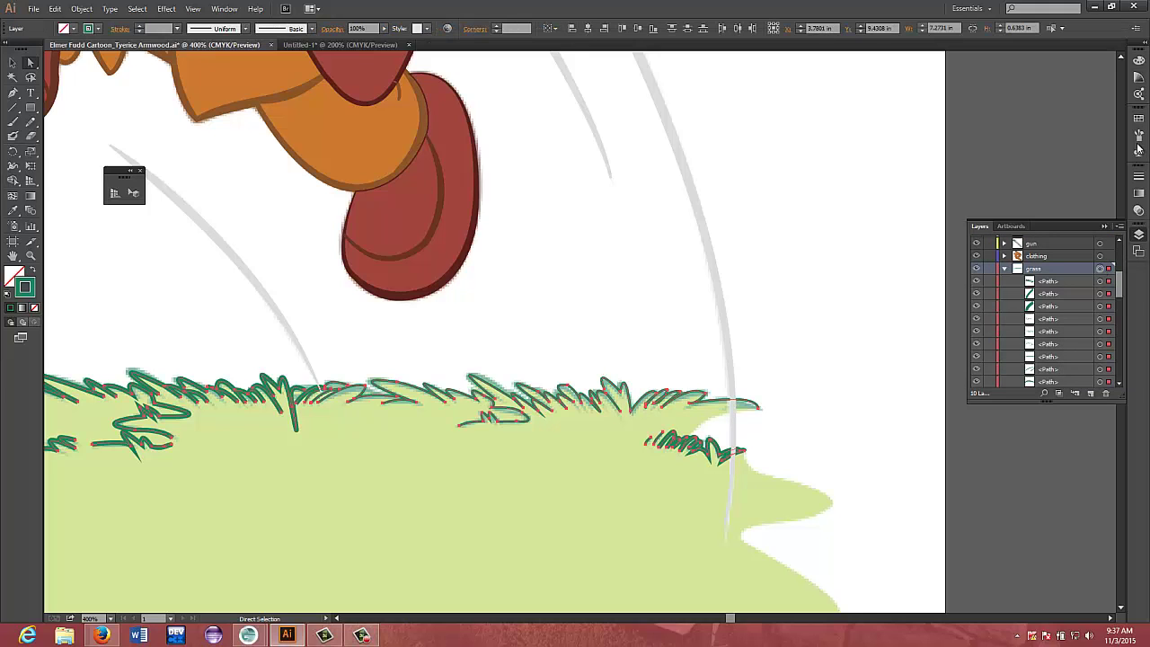
left_click(1138, 176)
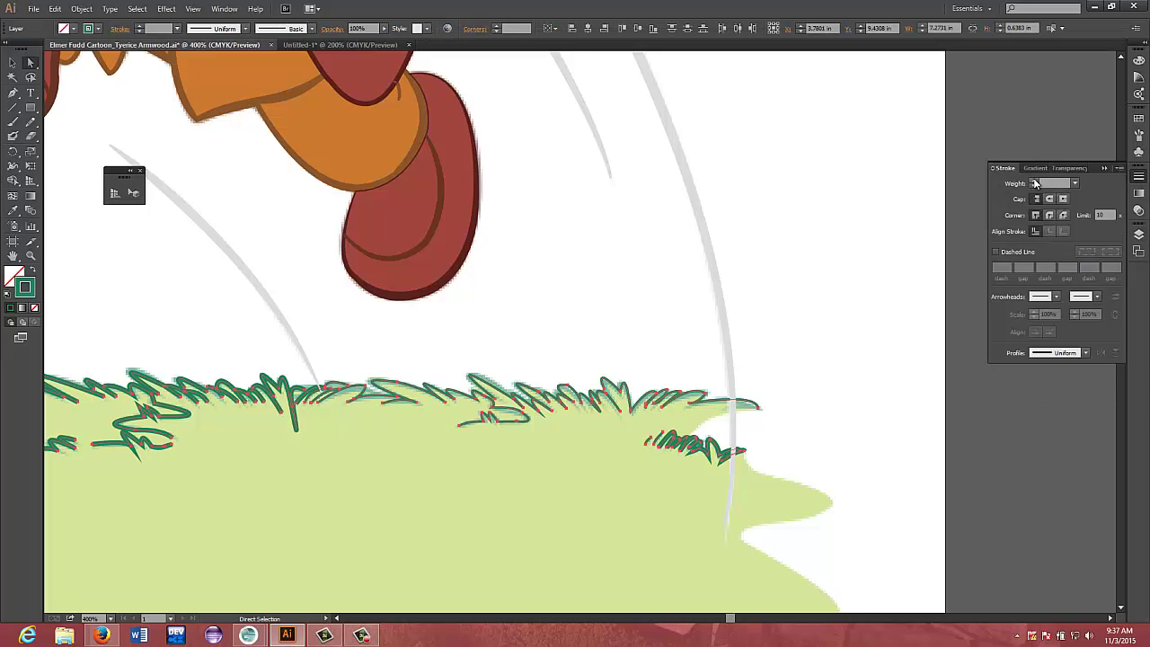
left_click(1035, 183)
left_click(1035, 181)
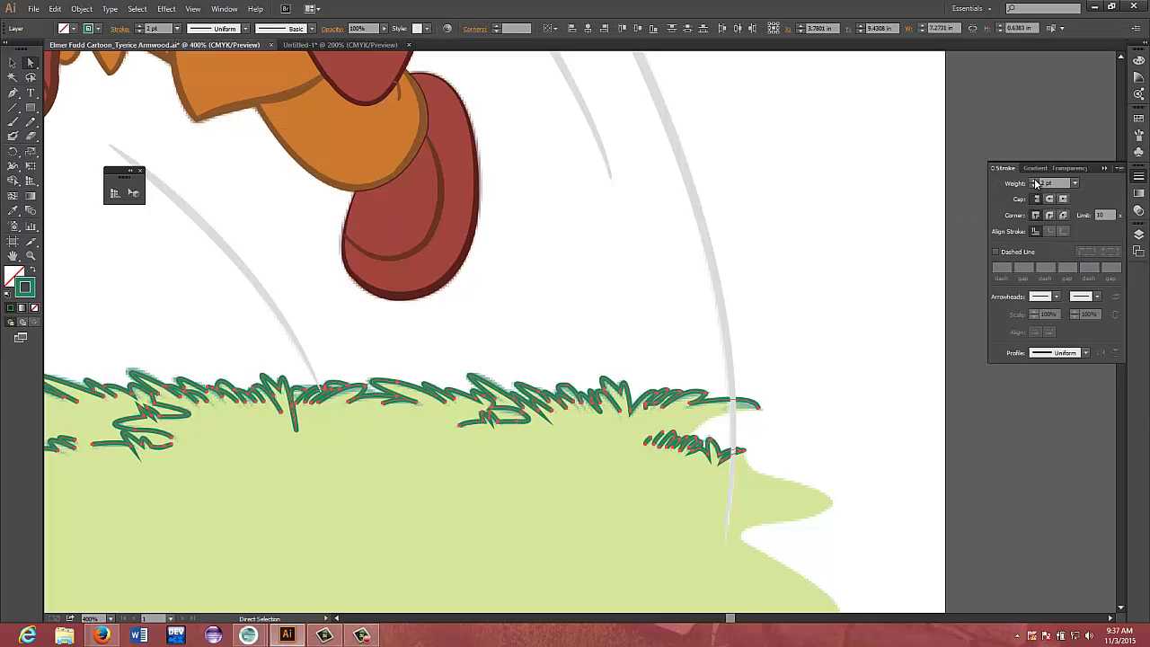
left_click(950, 361)
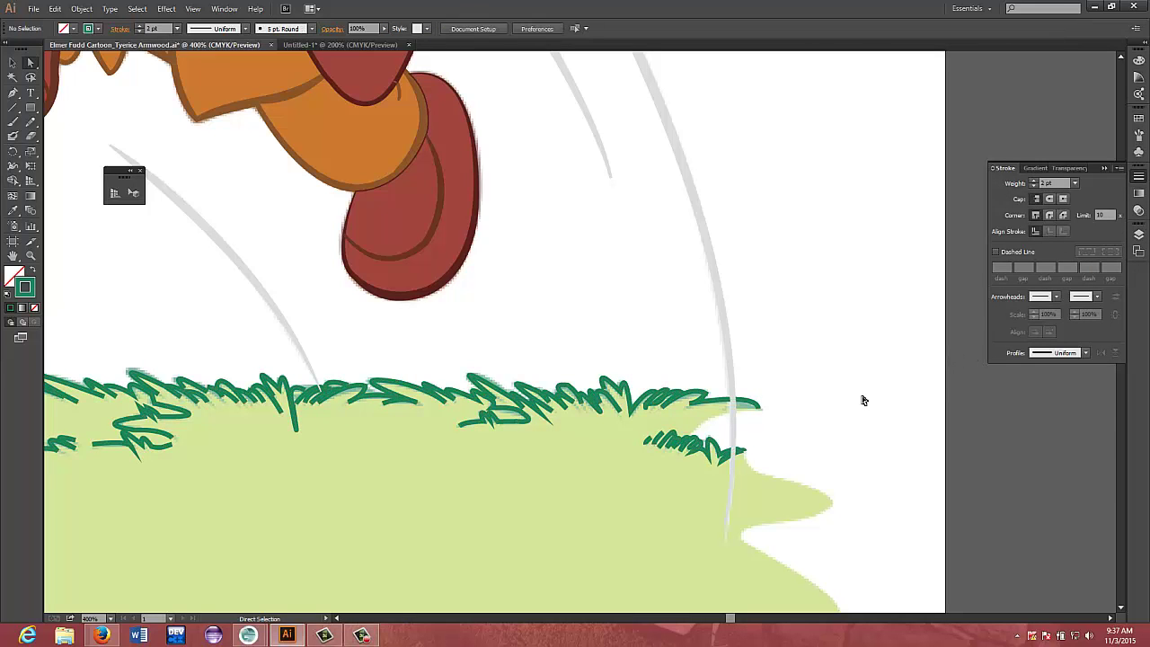
Examine the thickened grass outline toward its left end, and view the whole ground area at 200% zoom
left_click(337, 619)
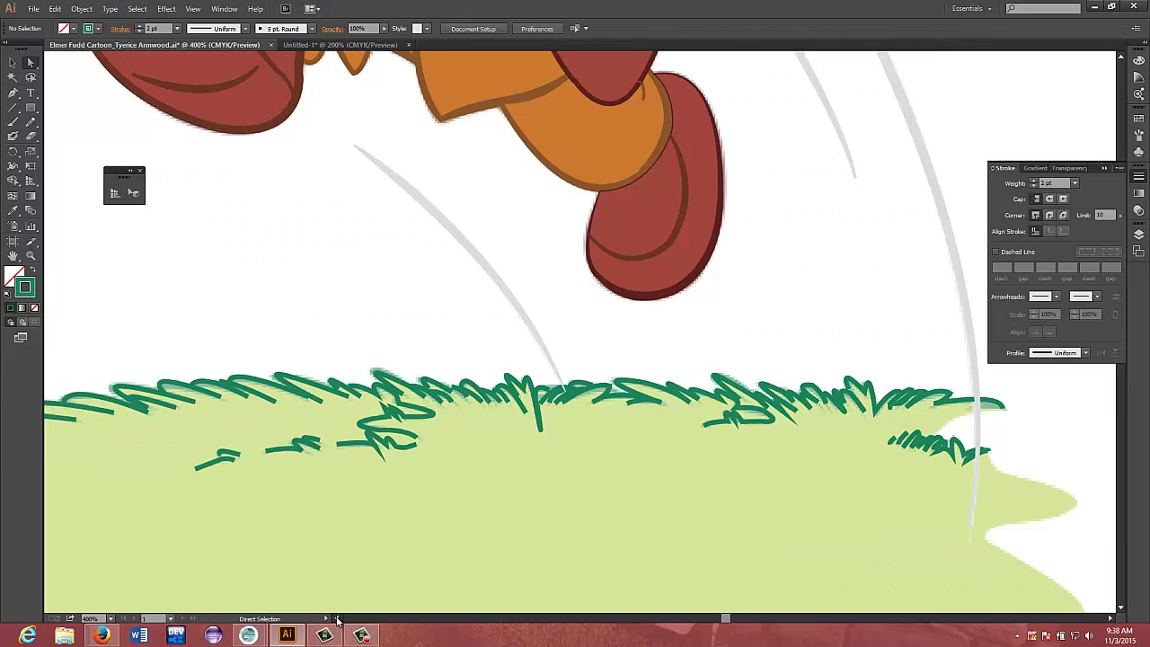
left_click(337, 619)
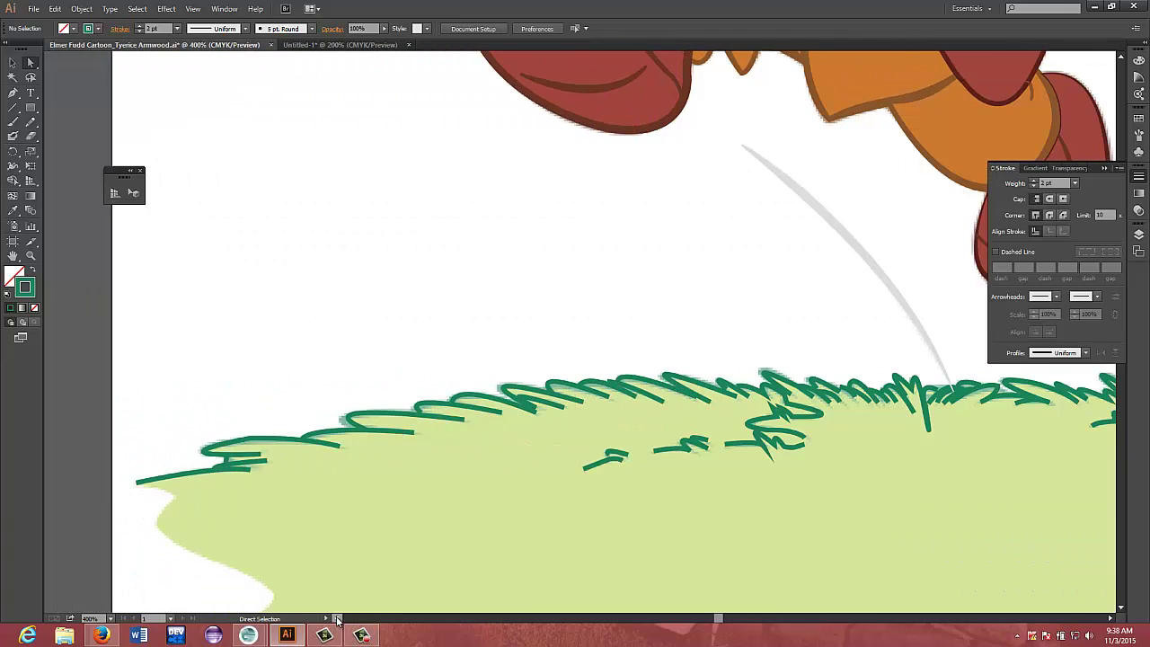
key("v")
key("ctrl+minus")
key("ctrl+minus")
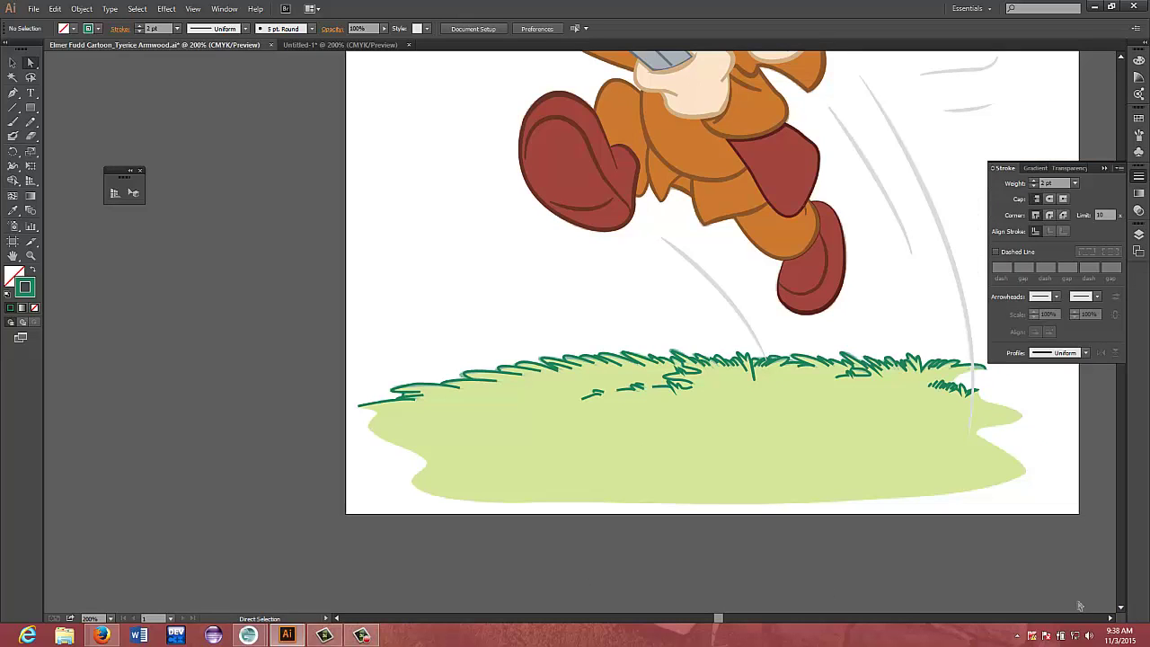
left_click(1109, 618)
left_click(1109, 618)
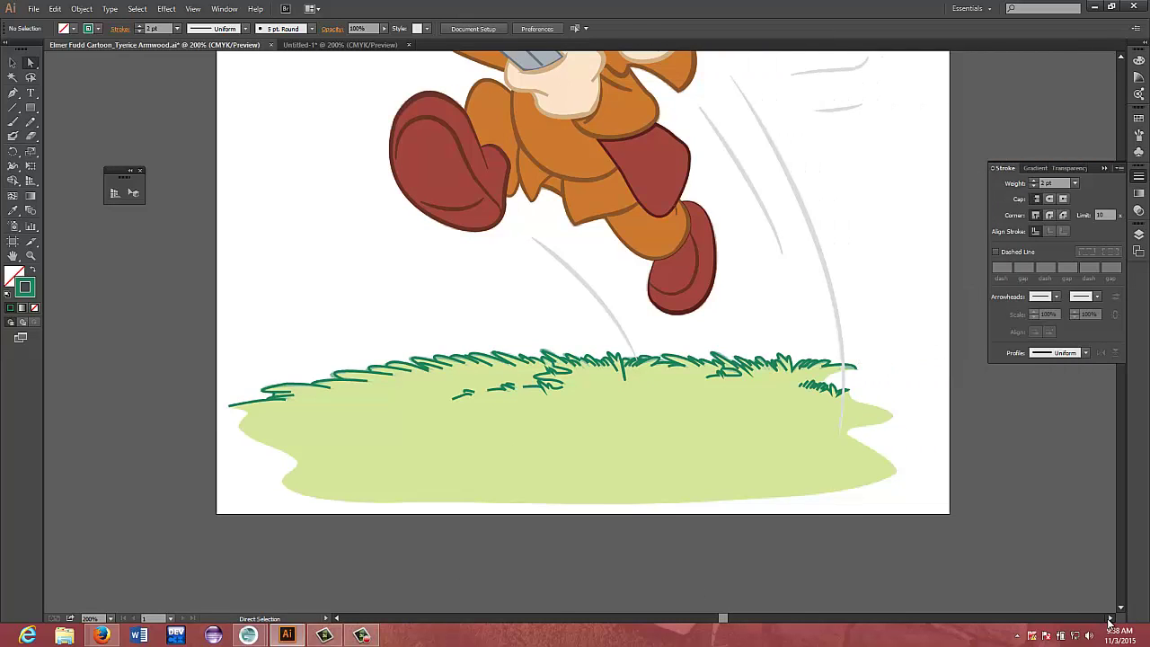
left_click(1110, 618)
left_click(1110, 618)
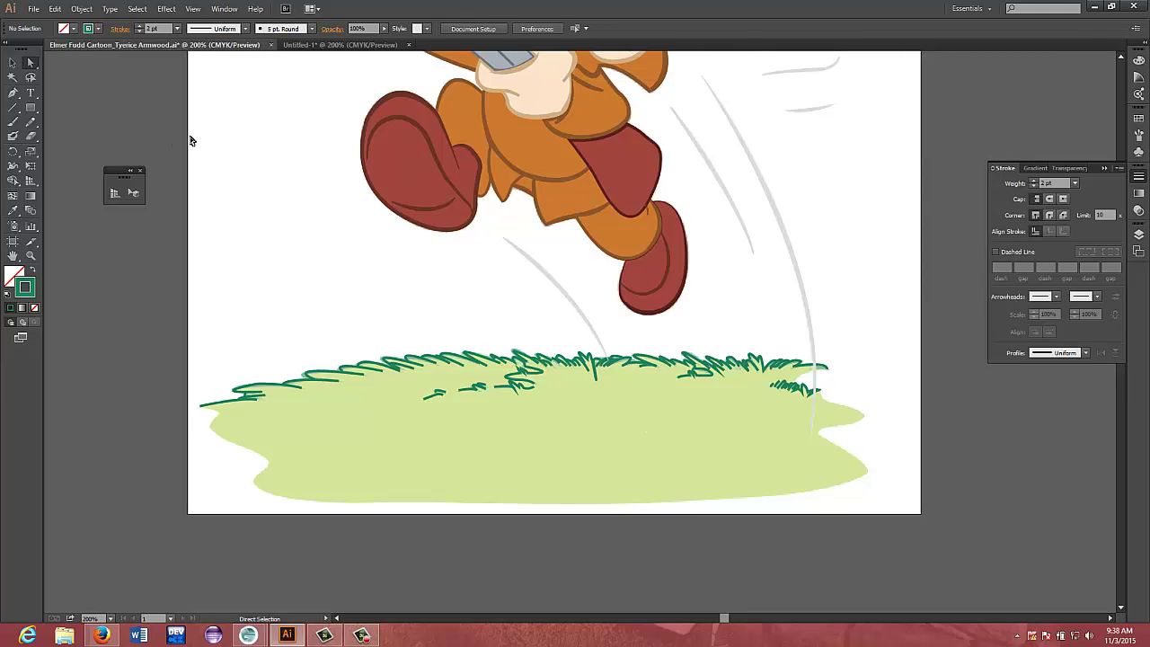
Collapse the lines layer's contents and make the grass layer active
left_click(1139, 234)
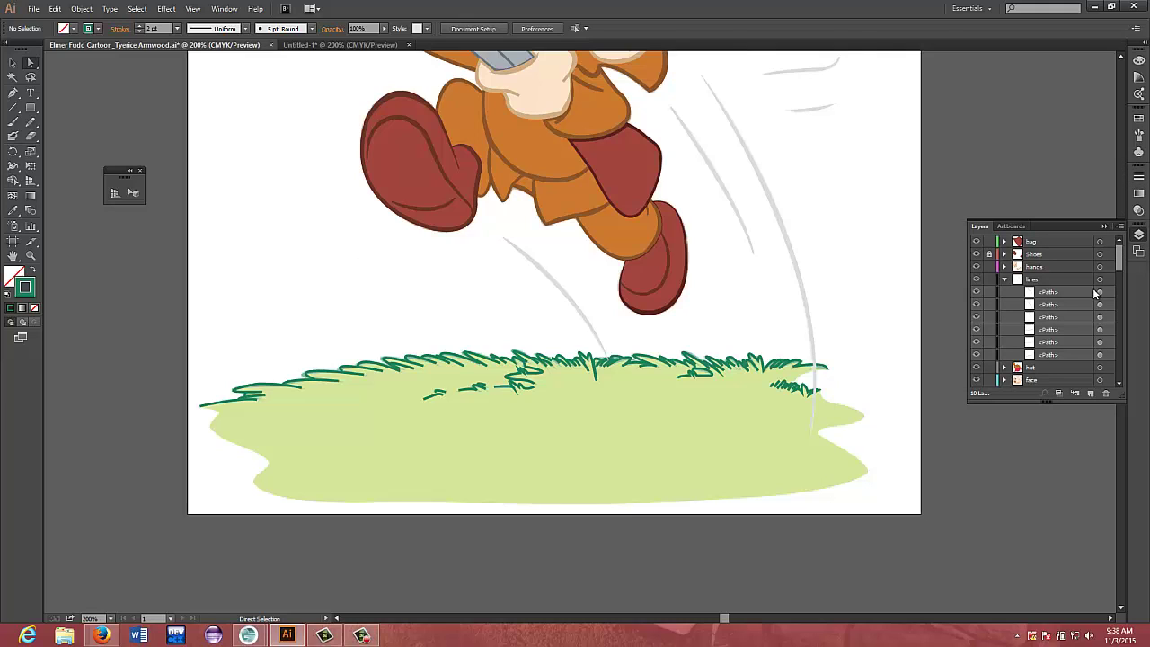
left_click(1004, 279)
left_click(1004, 342)
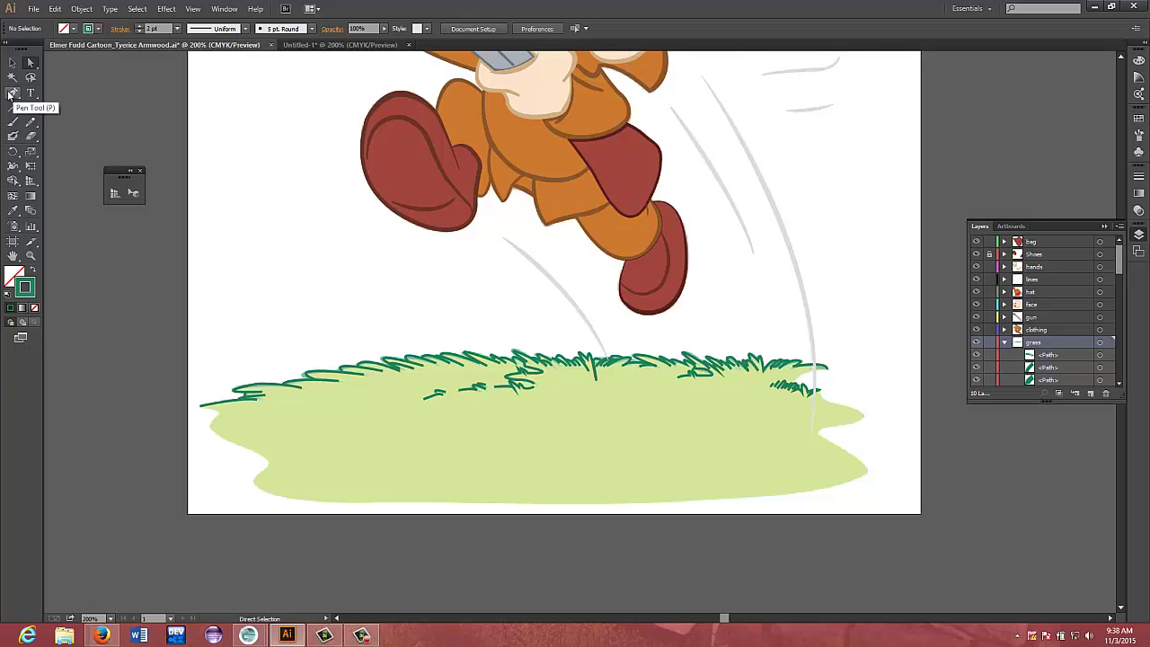
Extend the grass outline from its left tip onto the ground's edge with the Pen tool and set the stroke to purple #712082
double_click(25, 291)
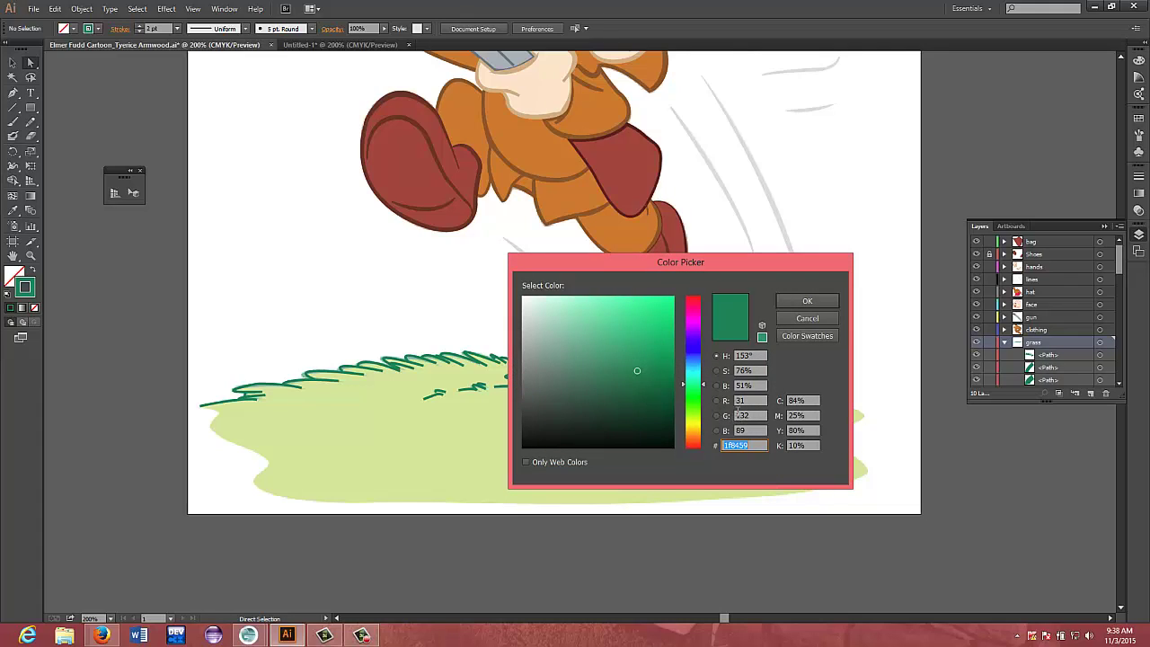
left_click(820, 318)
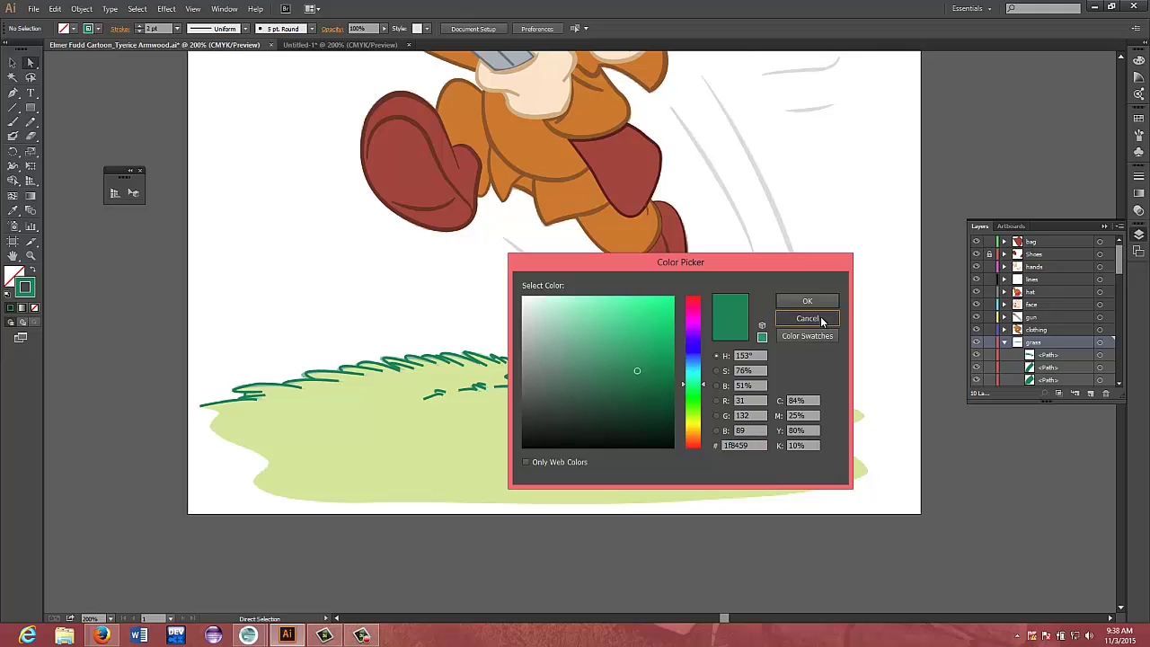
left_click(13, 93)
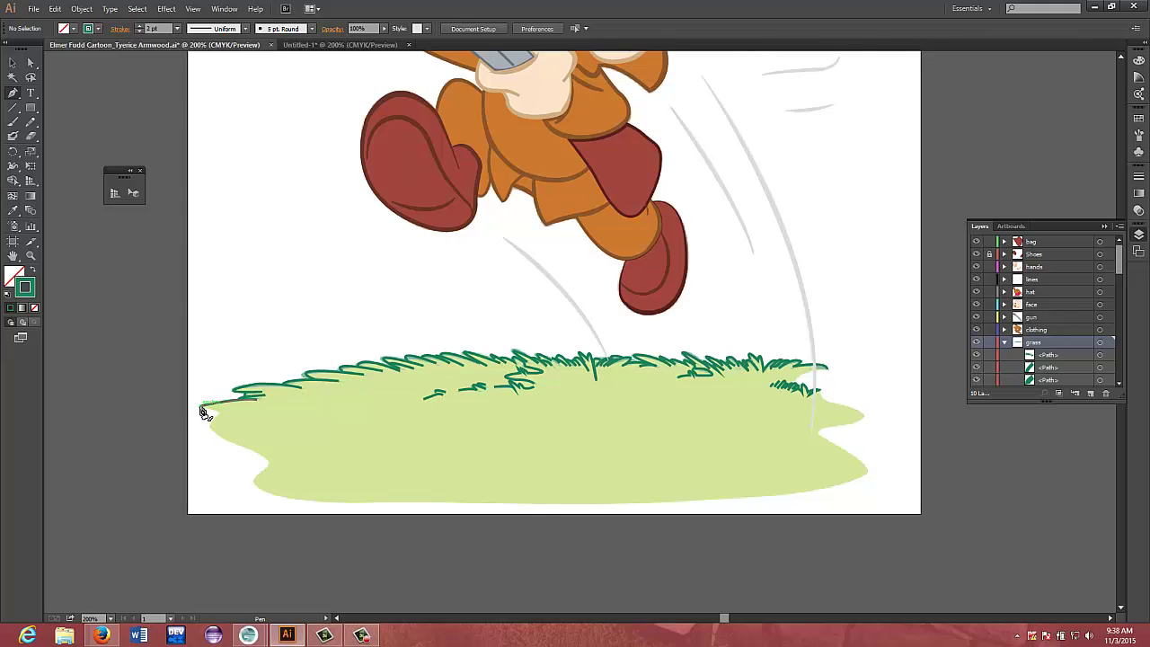
mouse_move(201, 405)
left_mouse_down()
mouse_move(216, 426)
mouse_move(218, 415)
left_mouse_up()
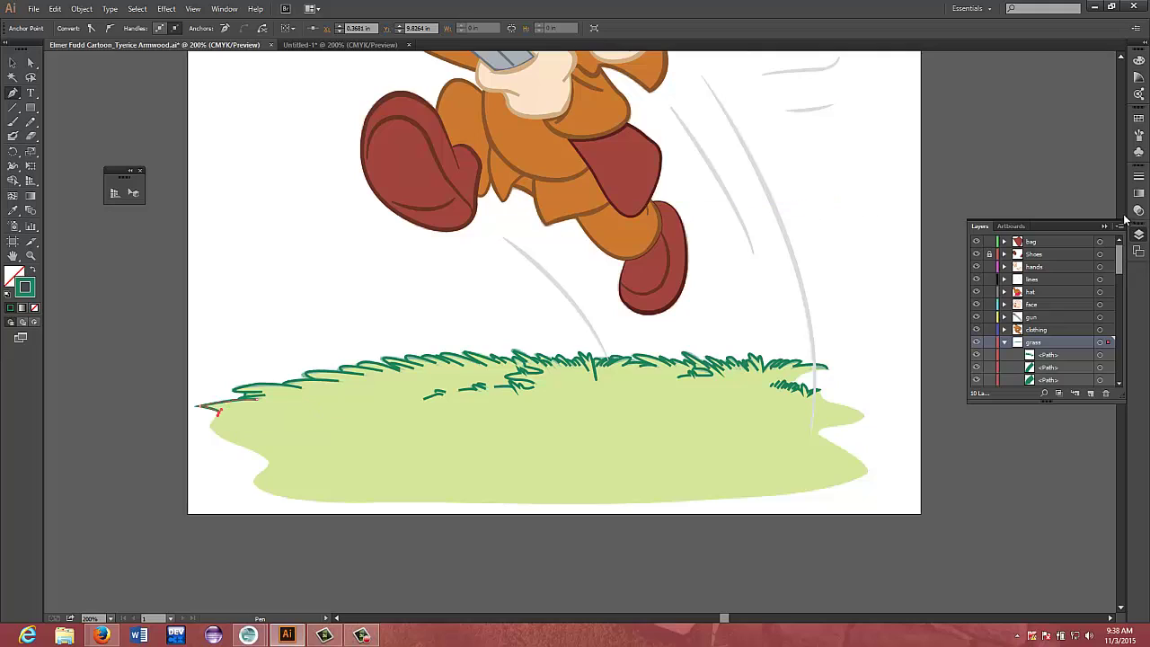
left_click(1138, 178)
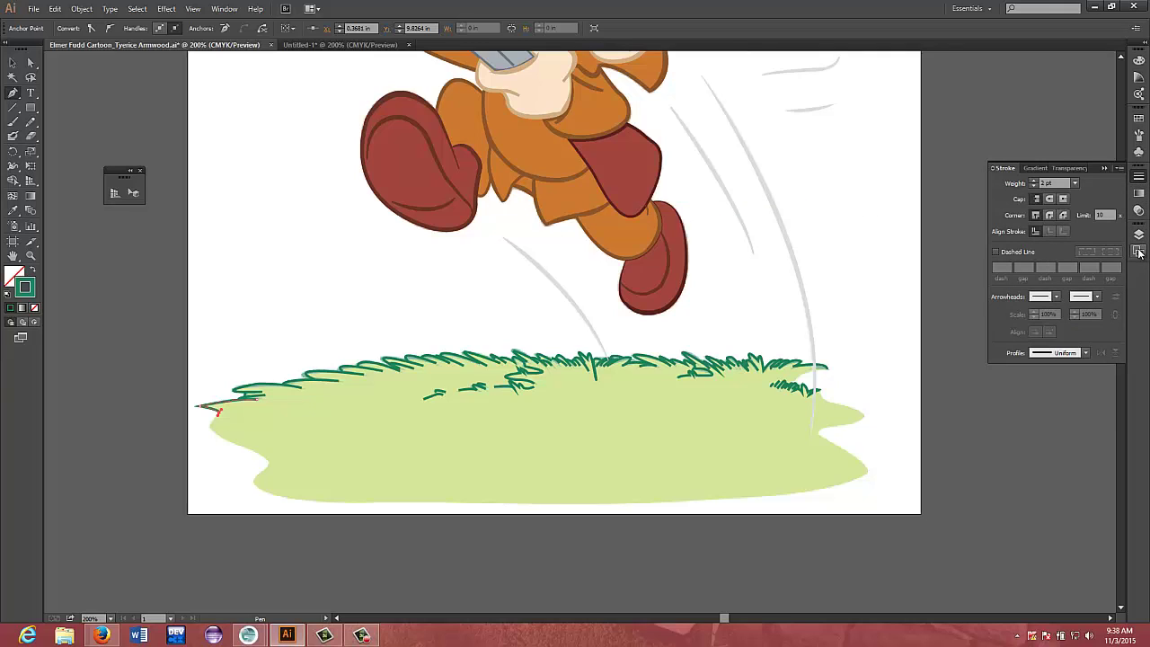
double_click(31, 289)
left_click(693, 325)
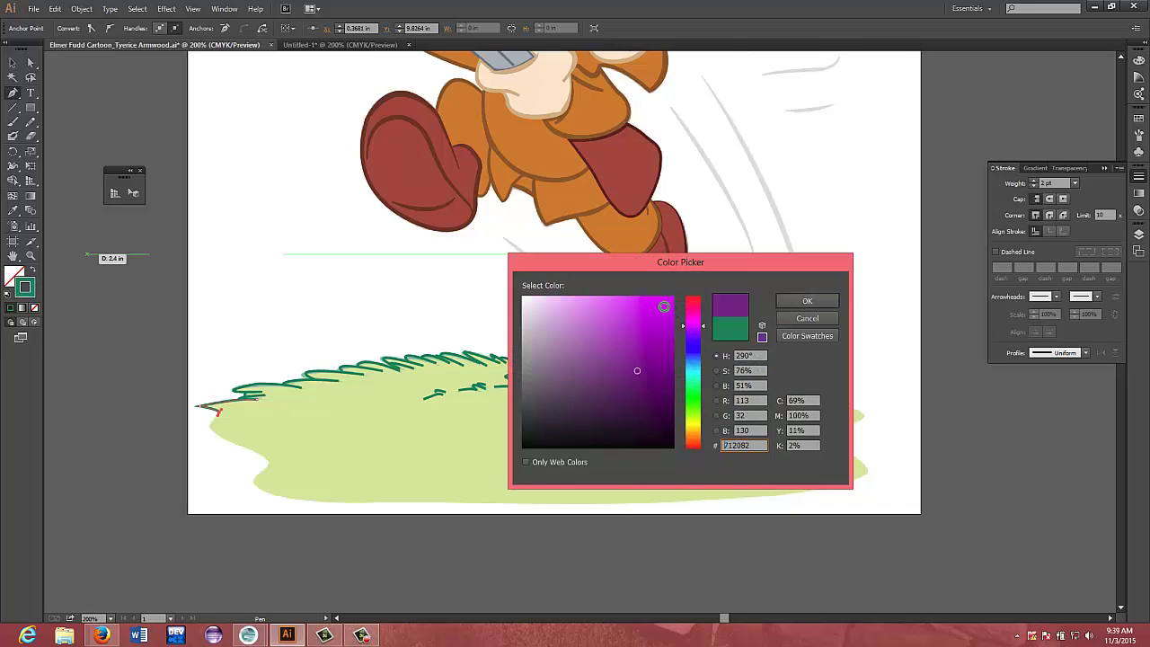
left_click(807, 301)
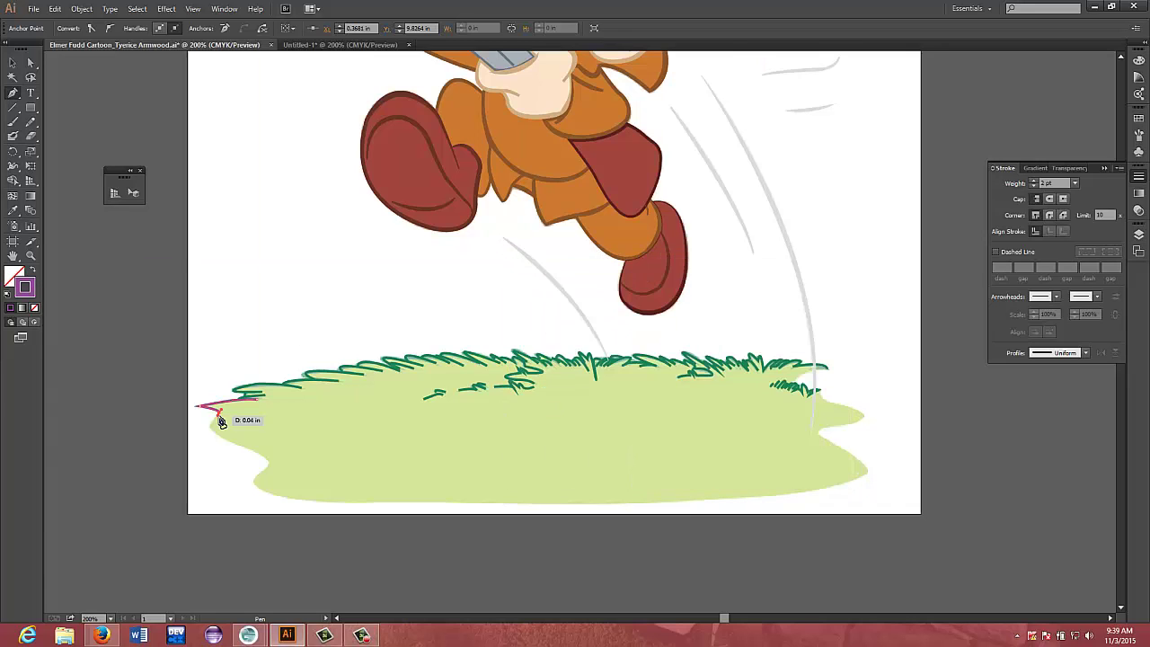
Trace the purple path down the ground's wavy left edge and around the lower left bulge onto the bottom edge
left_click(221, 412, "alt")
left_click_drag(213, 433, 212, 432)
left_click(210, 428)
mouse_move(259, 456)
left_mouse_down()
mouse_move(271, 449)
mouse_move(279, 461)
mouse_move(257, 474)
mouse_move(268, 463)
left_mouse_up()
left_click(254, 450)
left_click(267, 462)
left_click_drag(267, 465, 291, 500)
left_click(268, 491)
left_click_drag(355, 507, 412, 506)
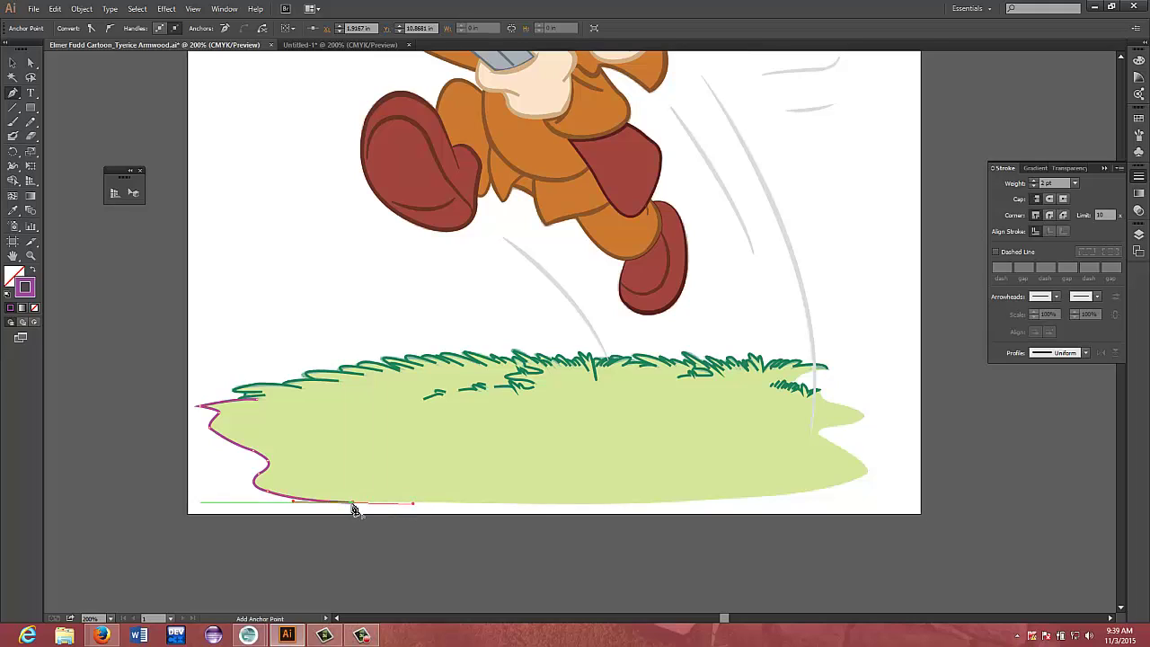
left_click(446, 504)
left_click_drag(450, 505, 448, 505)
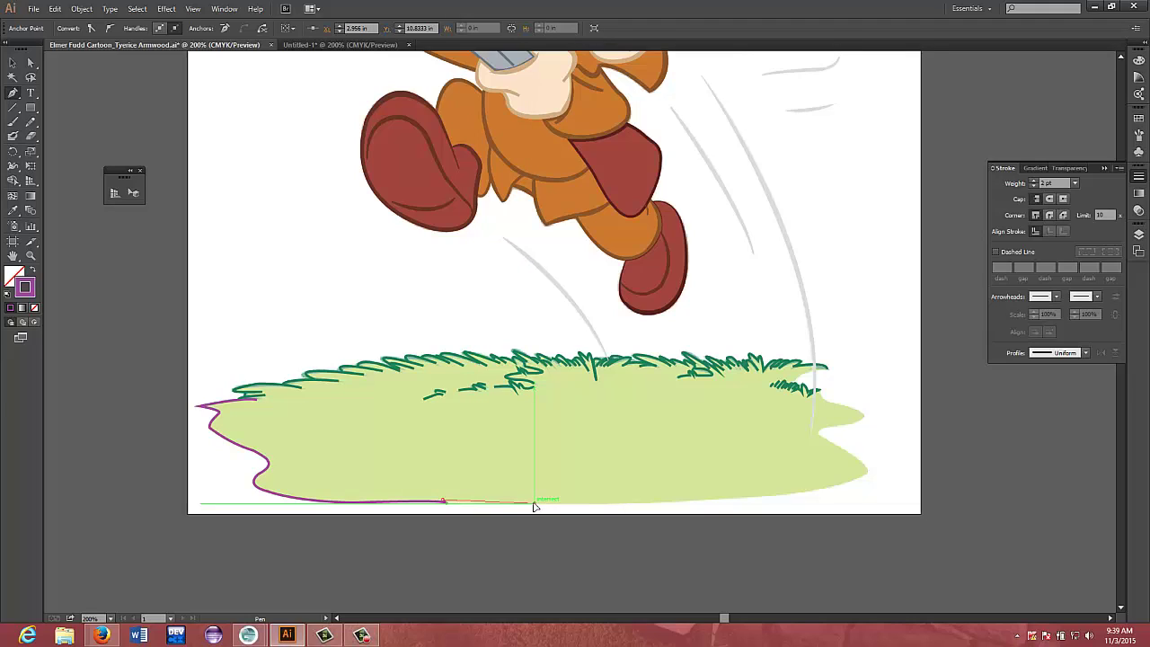
key("ctrl")
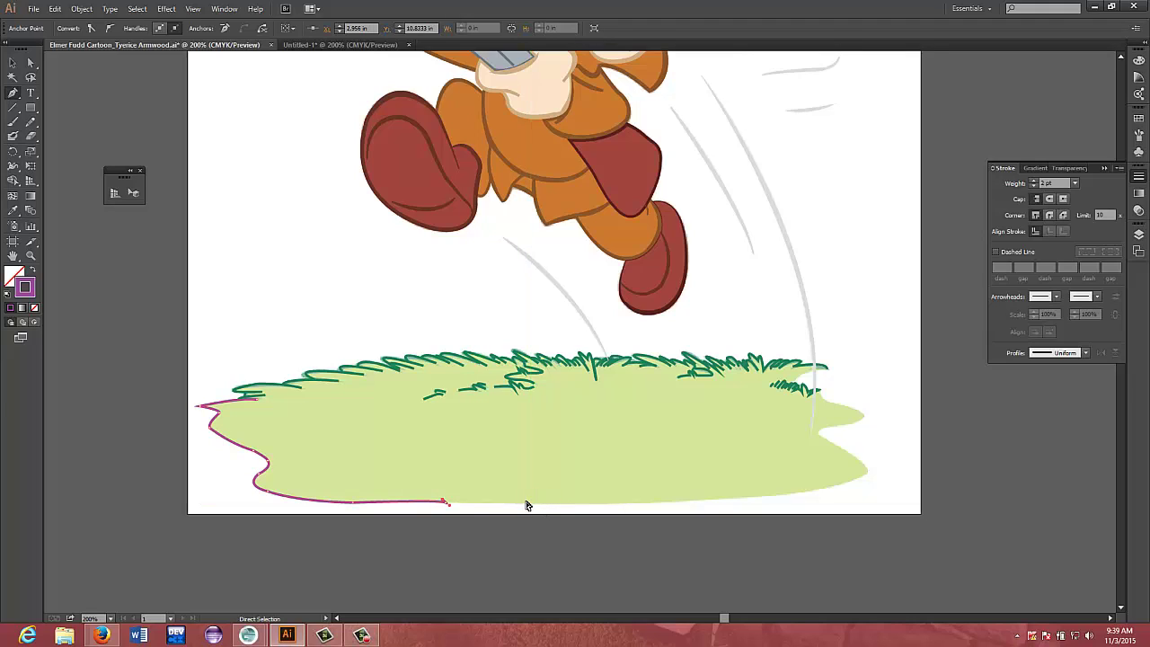
key("ctrl")
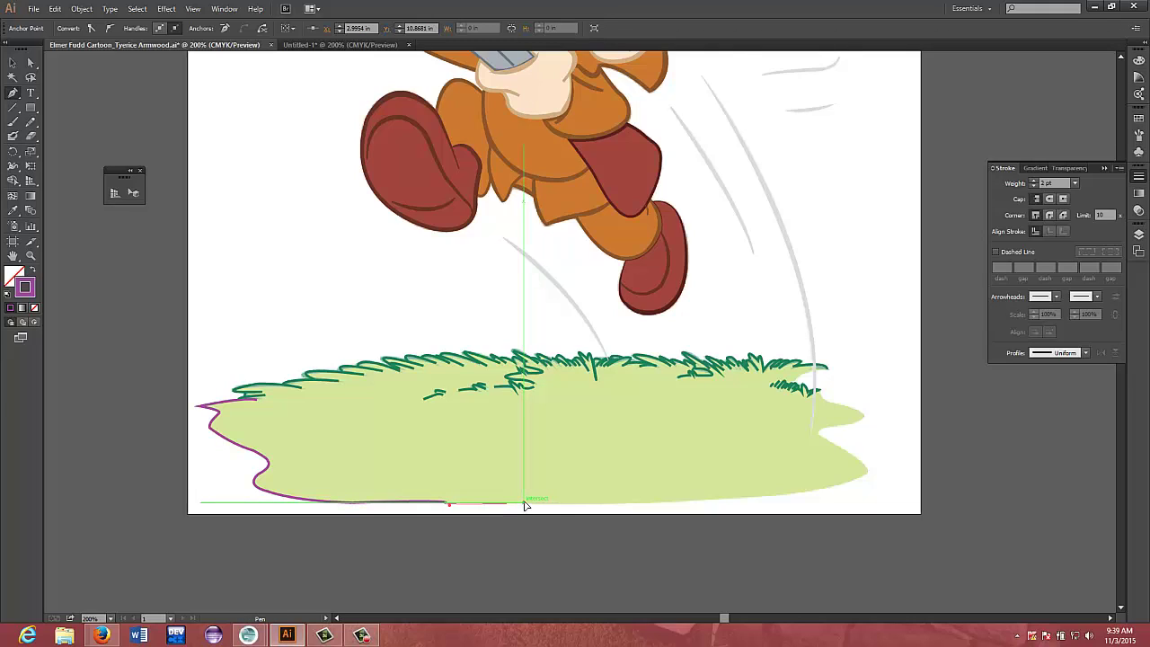
left_click(527, 504)
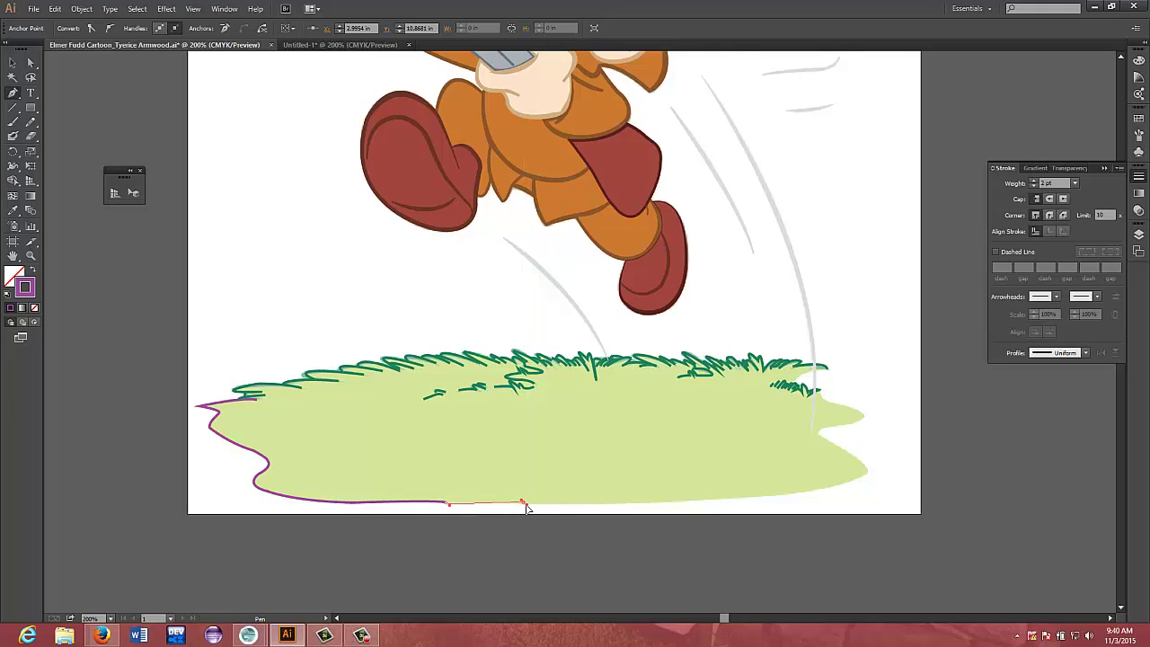
key("ctrl+z")
key("ctrl+z")
Extend the purple path along the ground's bottom edge to an anchor below the small left grass tufts
left_click(464, 503)
left_click_drag(476, 505, 485, 504)
left_click(464, 502)
left_click(557, 504)
left_click(636, 505)
left_click_drag(649, 508, 685, 505)
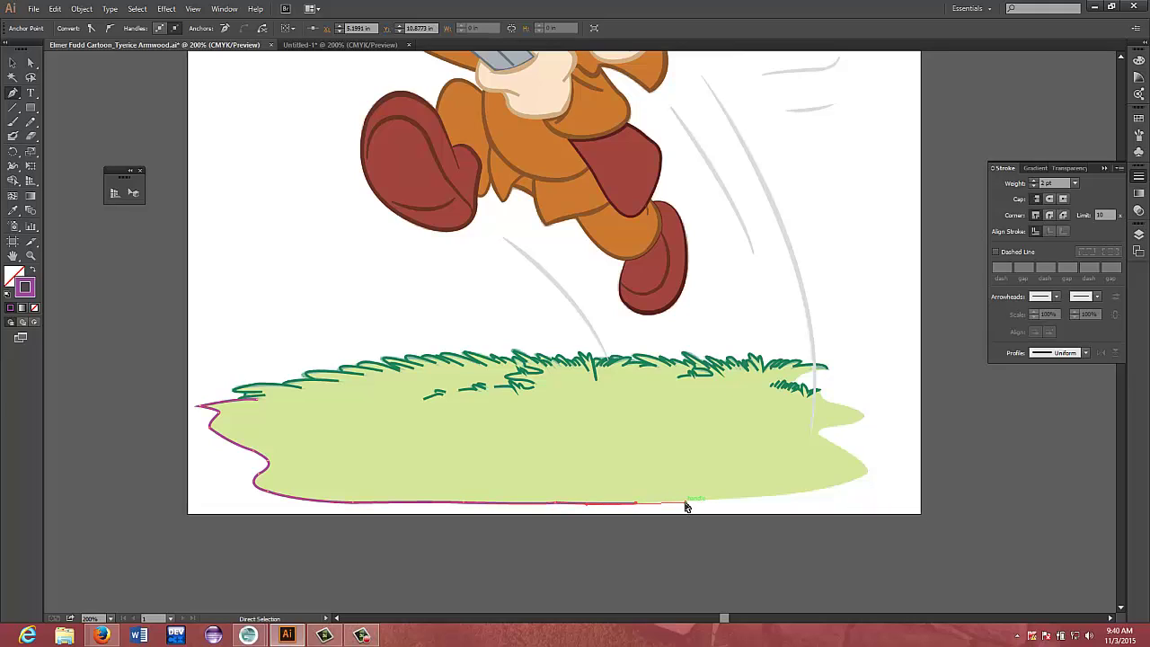
key("ctrl+z")
key("ctrl+z")
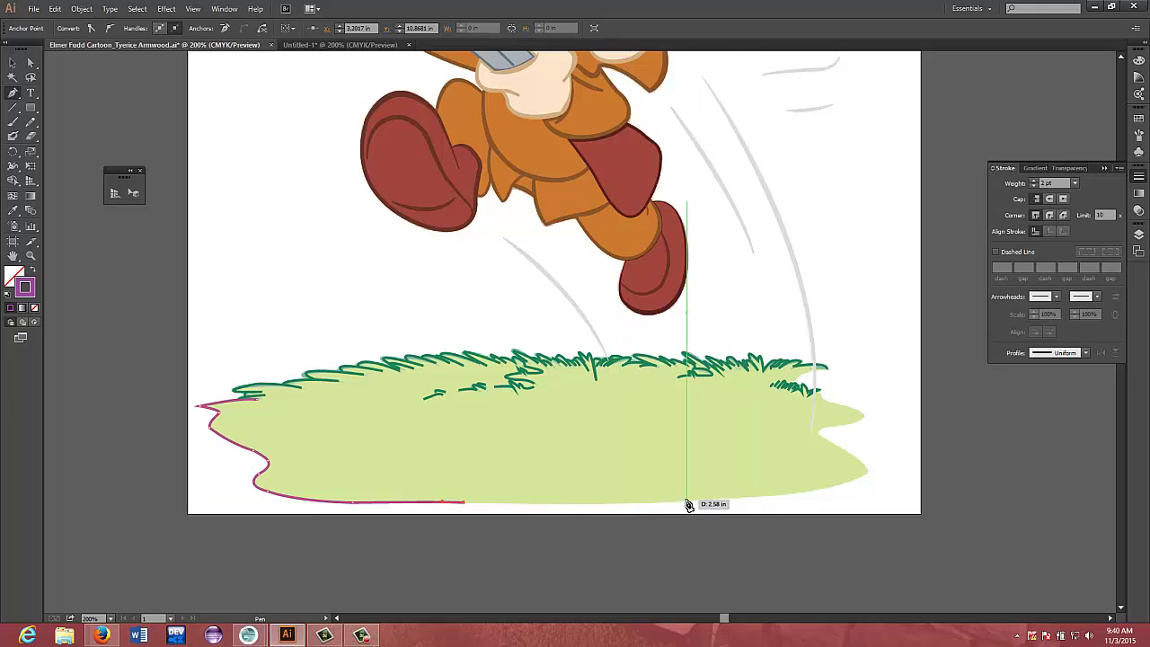
Trace the rest of the ground's bottom edge with gently curved anchors up to the bend before the lower right tip
left_click_drag(686, 503, 709, 495)
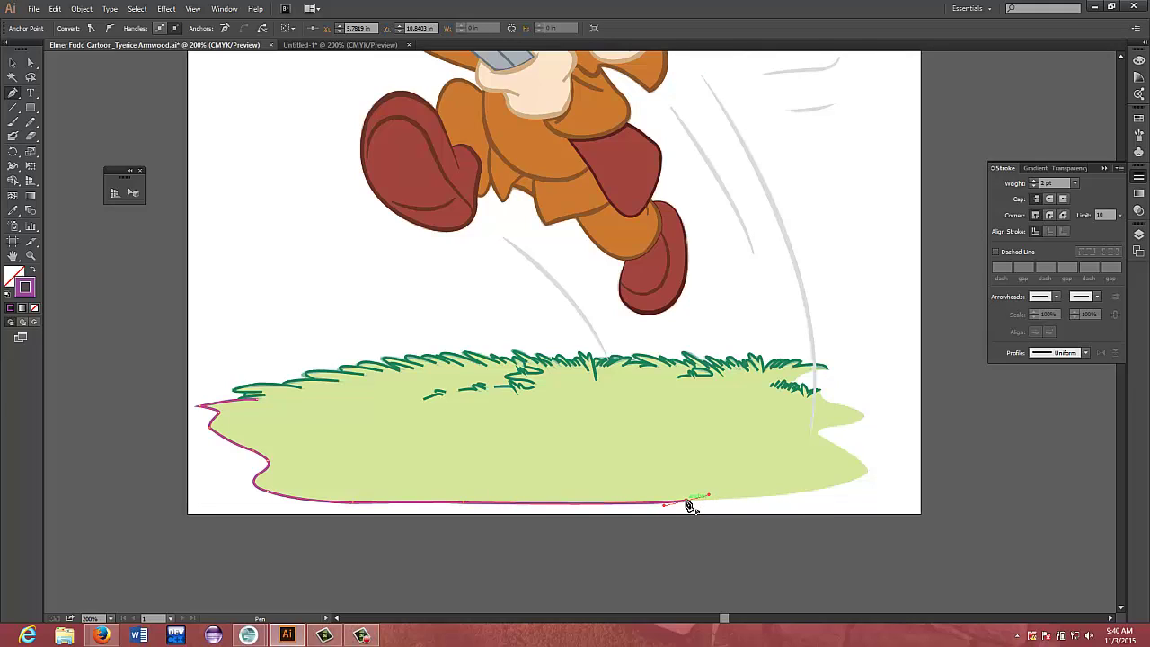
left_click(688, 500)
left_click_drag(731, 496, 736, 498)
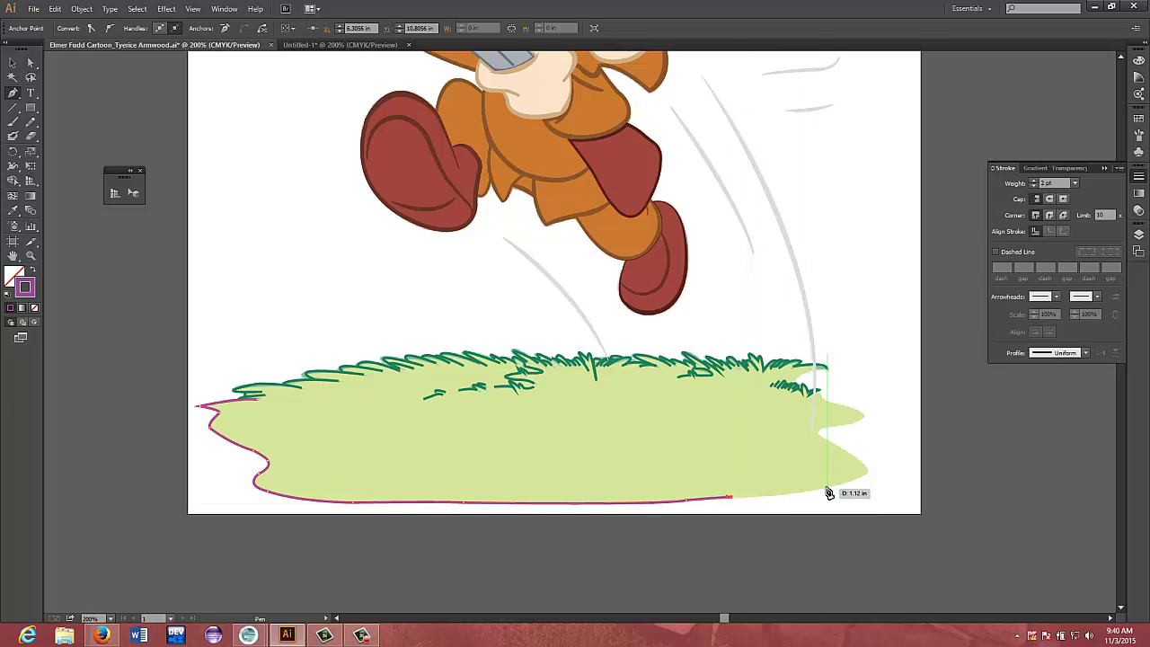
left_click_drag(823, 491, 835, 485)
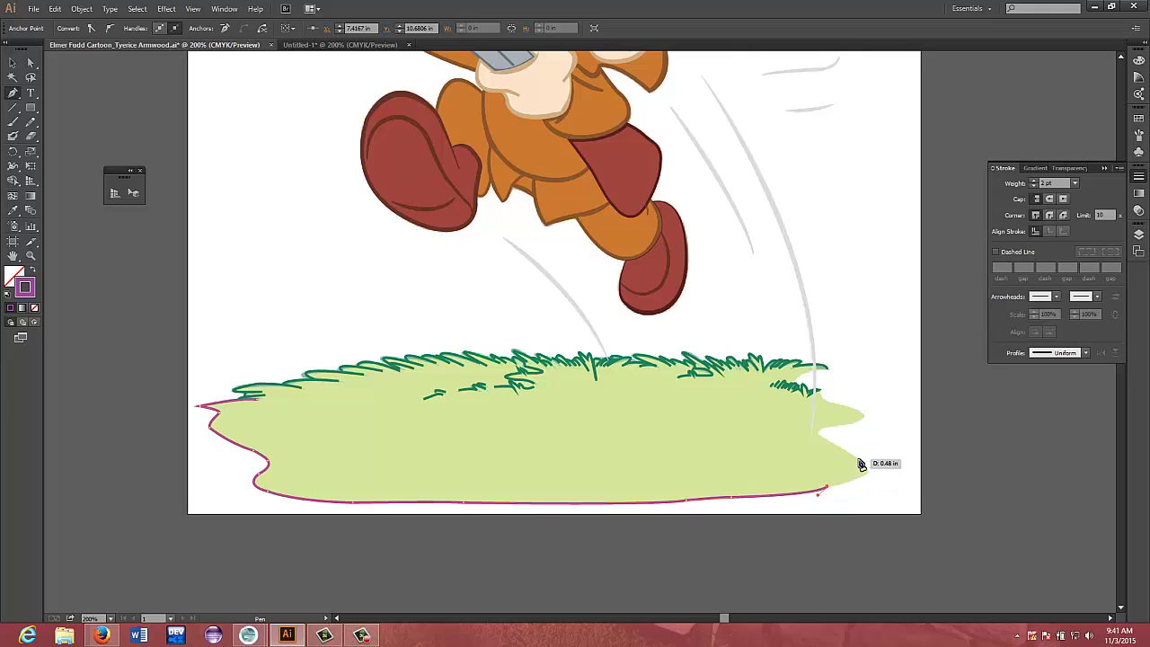
Trace the purple path around the ground's lower right tip and through the notch above it
left_click_drag(859, 461, 830, 445)
key("ctrl+z")
left_click_drag(862, 482, 858, 481)
left_click_drag(867, 475, 865, 475)
left_click(852, 462)
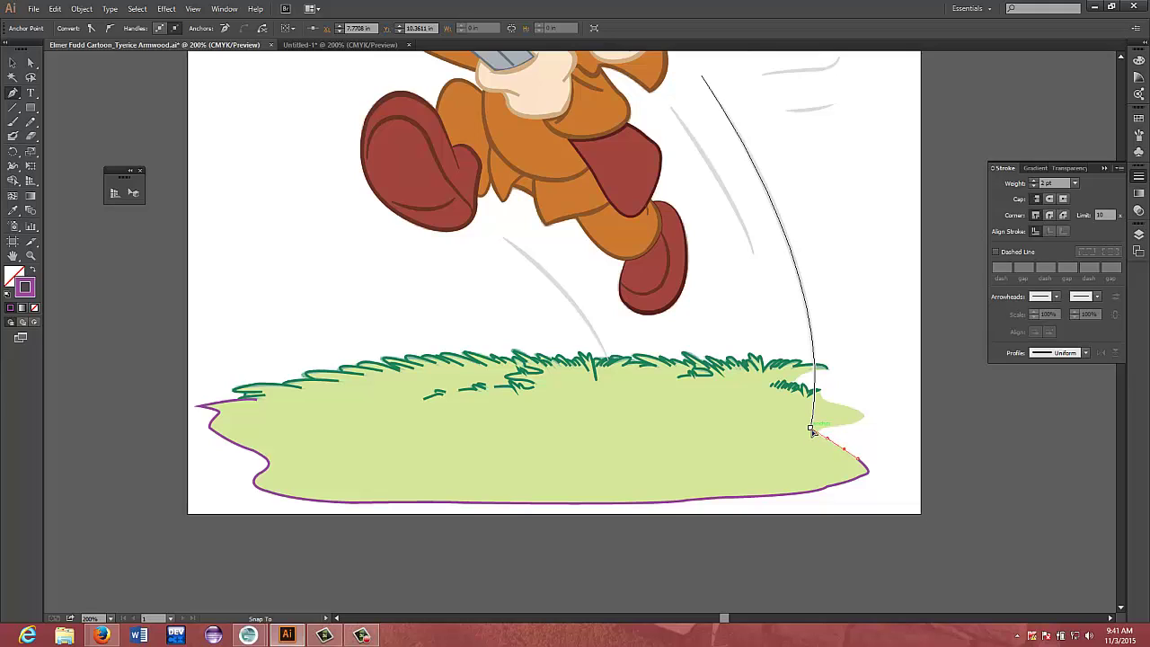
left_click(812, 429)
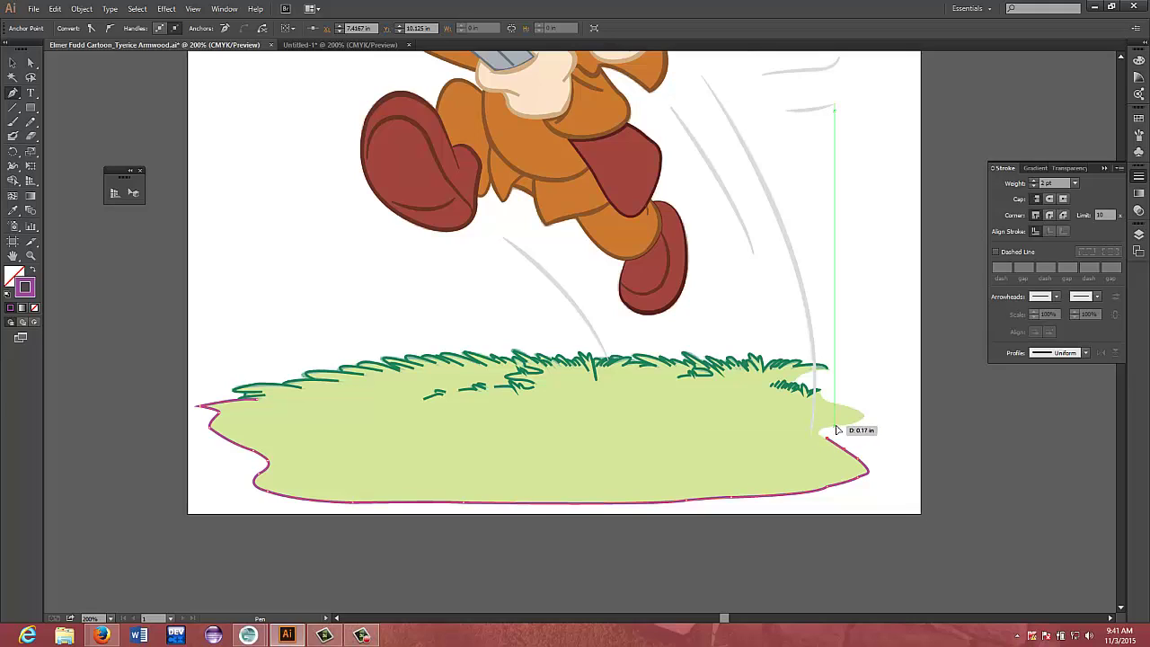
left_click_drag(834, 428, 867, 420)
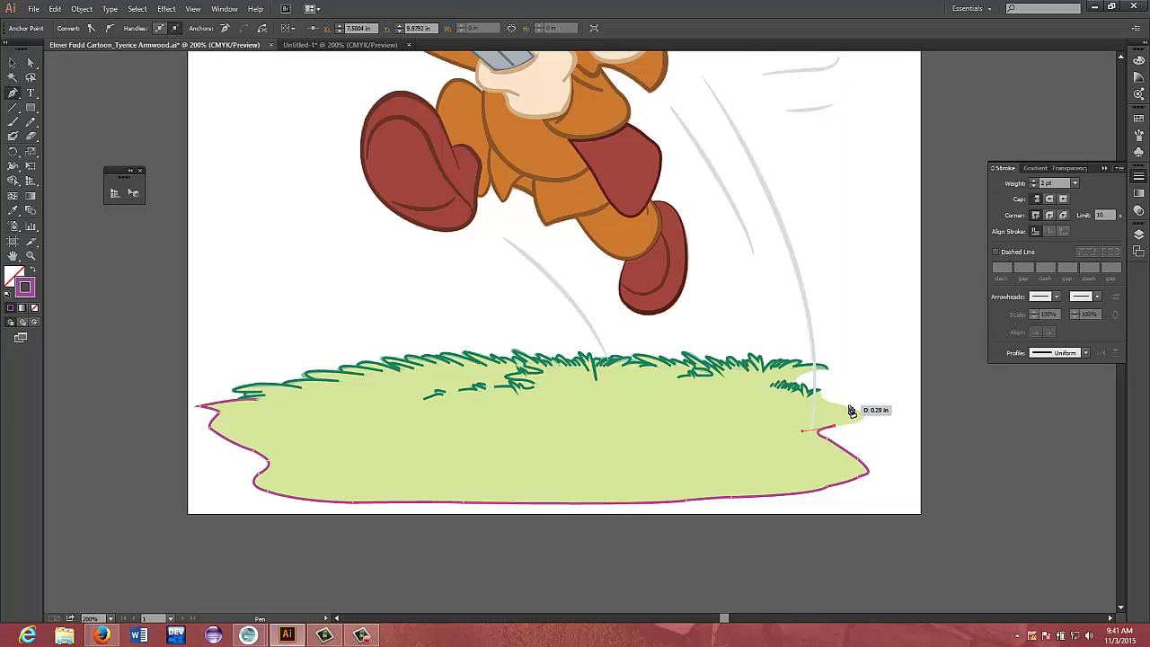
left_click_drag(847, 409, 809, 393)
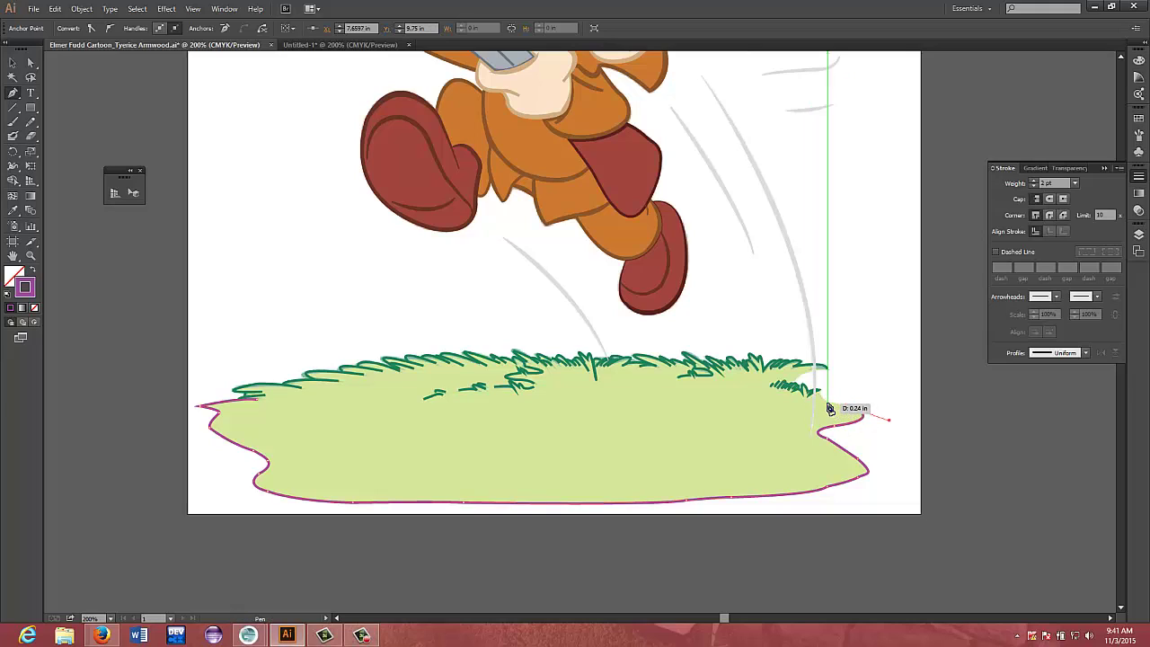
left_click(828, 398)
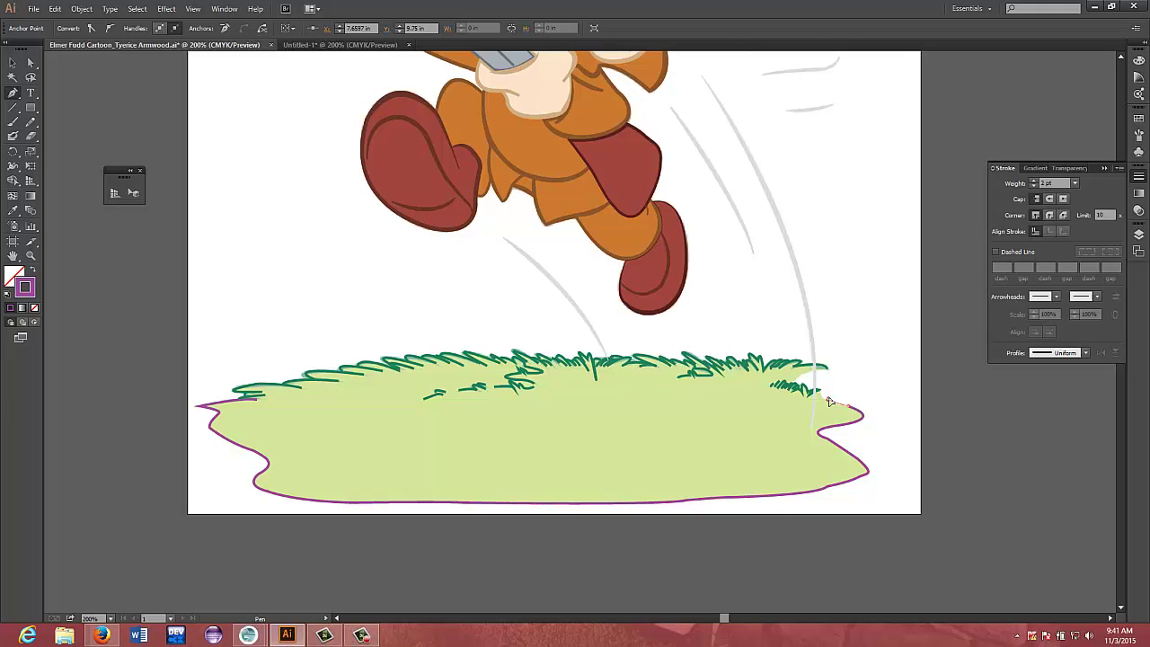
left_click_drag(825, 396, 819, 392)
left_click(831, 403)
left_click(822, 393)
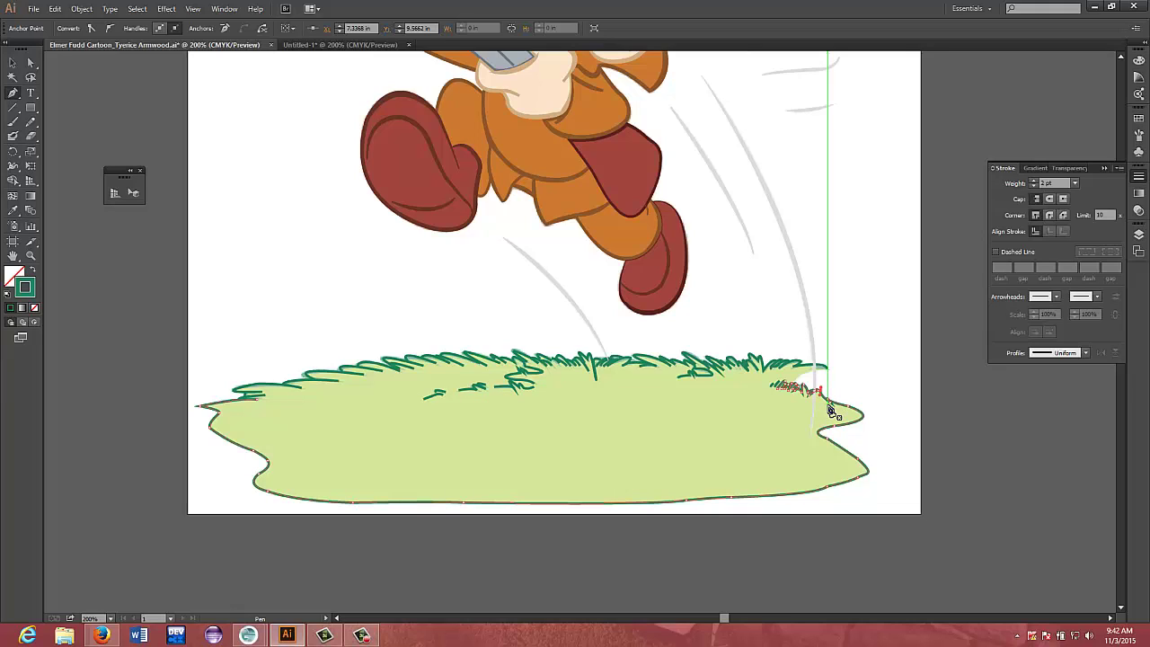
left_click(827, 406, "ctrl")
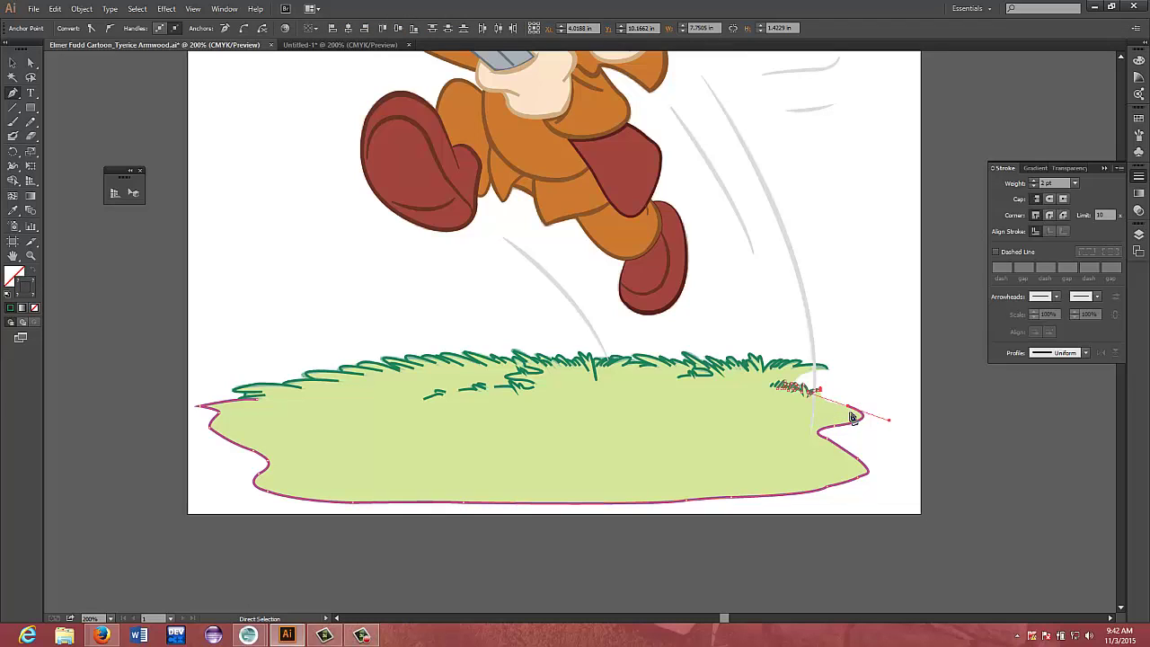
key("ctrl+z")
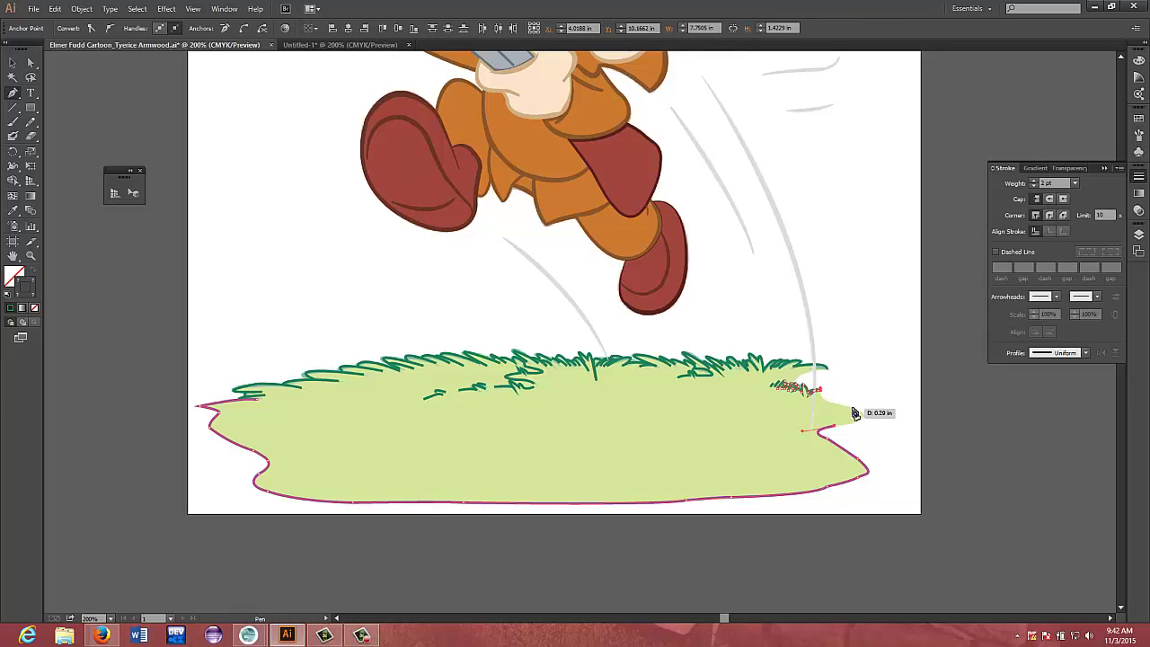
Curve the purple path around the ground's upper right lobe onto its upper edge
left_click_drag(852, 410, 821, 396)
key("ctrl")
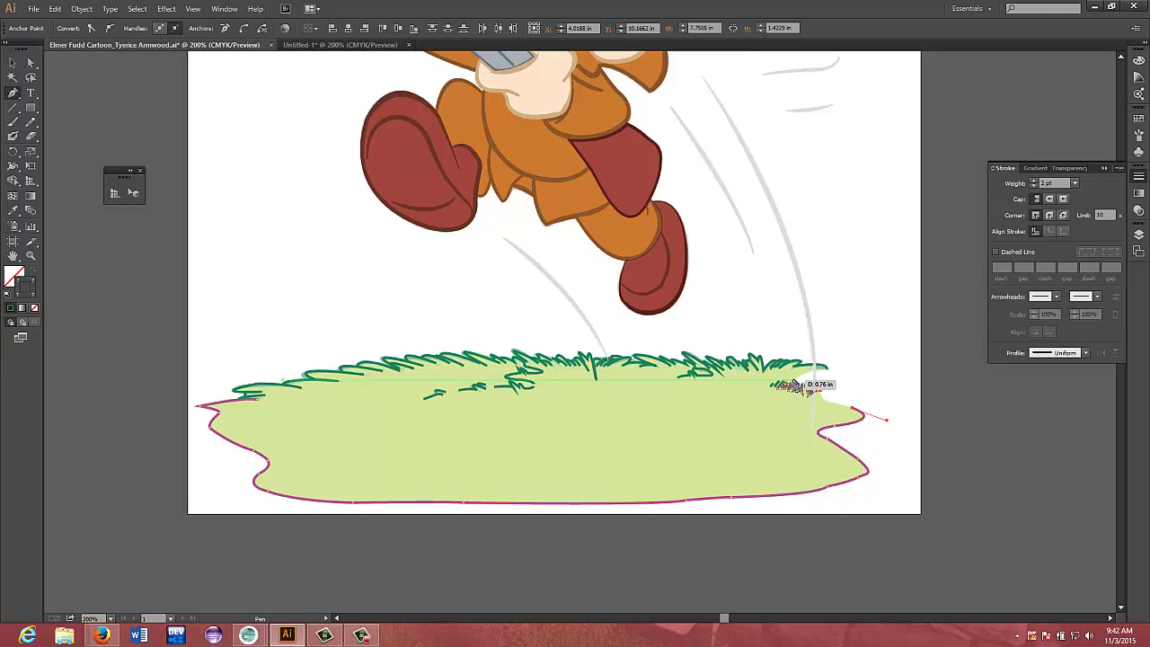
left_click_drag(796, 387, 820, 381)
key("ctrl+z")
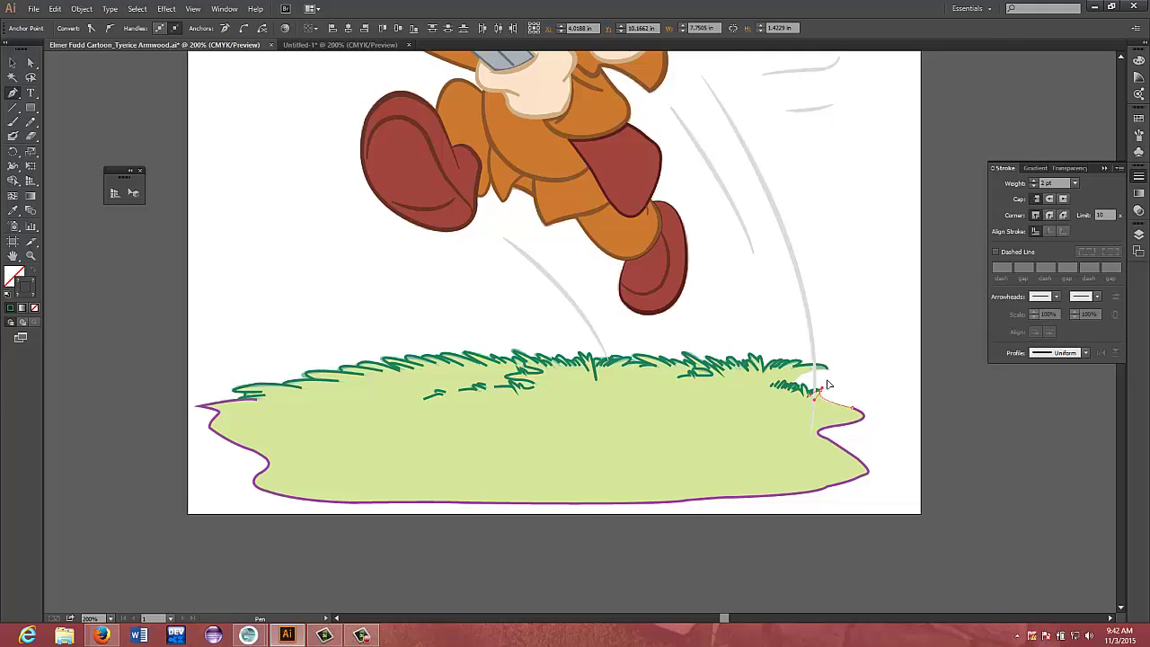
left_click_drag(829, 383, 829, 383)
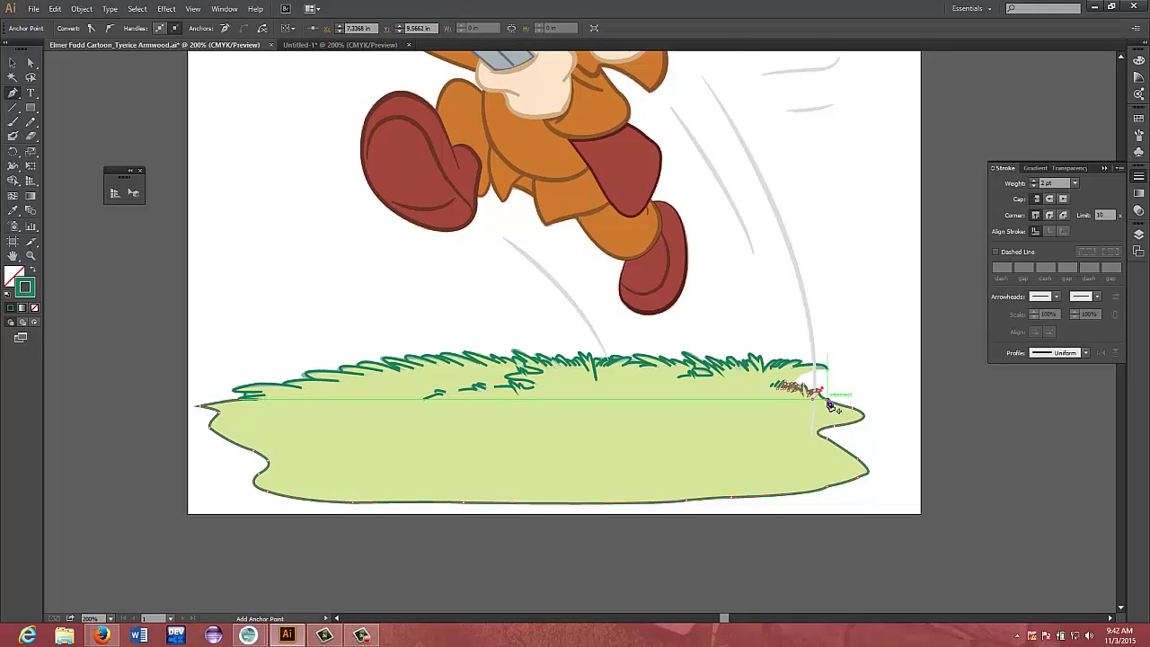
mouse_move(825, 398)
left_mouse_down()
mouse_move(821, 385)
mouse_move(829, 401)
left_mouse_up()
key("ctrl+z")
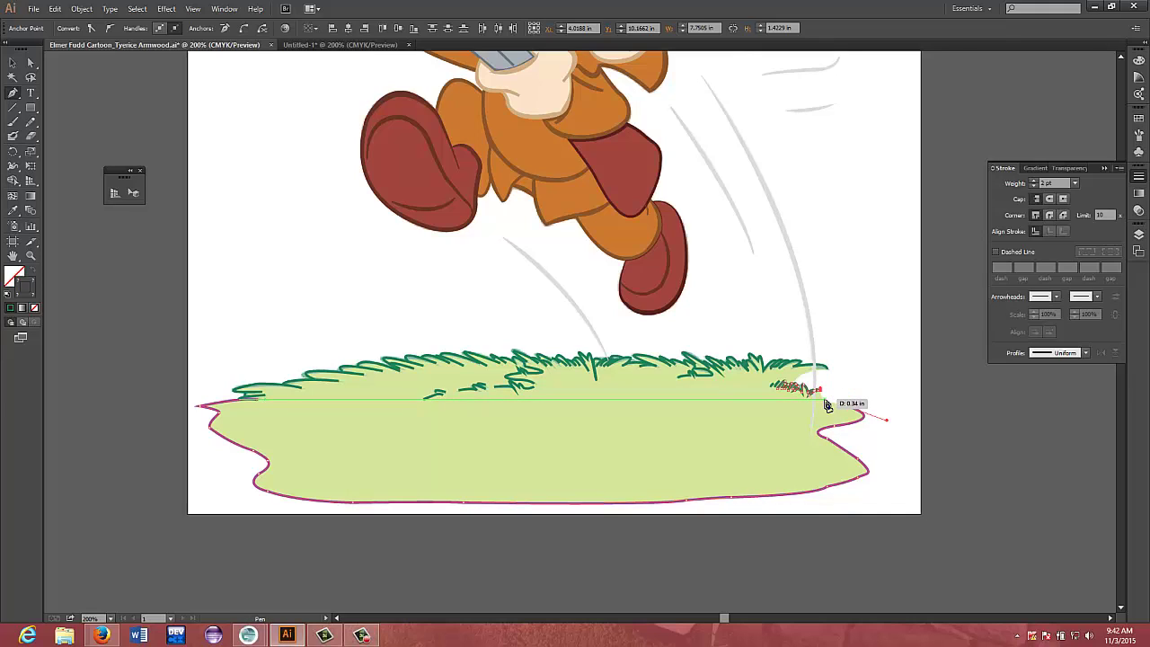
Lock and hide the topmost path on the grass layer, the small grass tuft at the ground's right end
left_click(1138, 233)
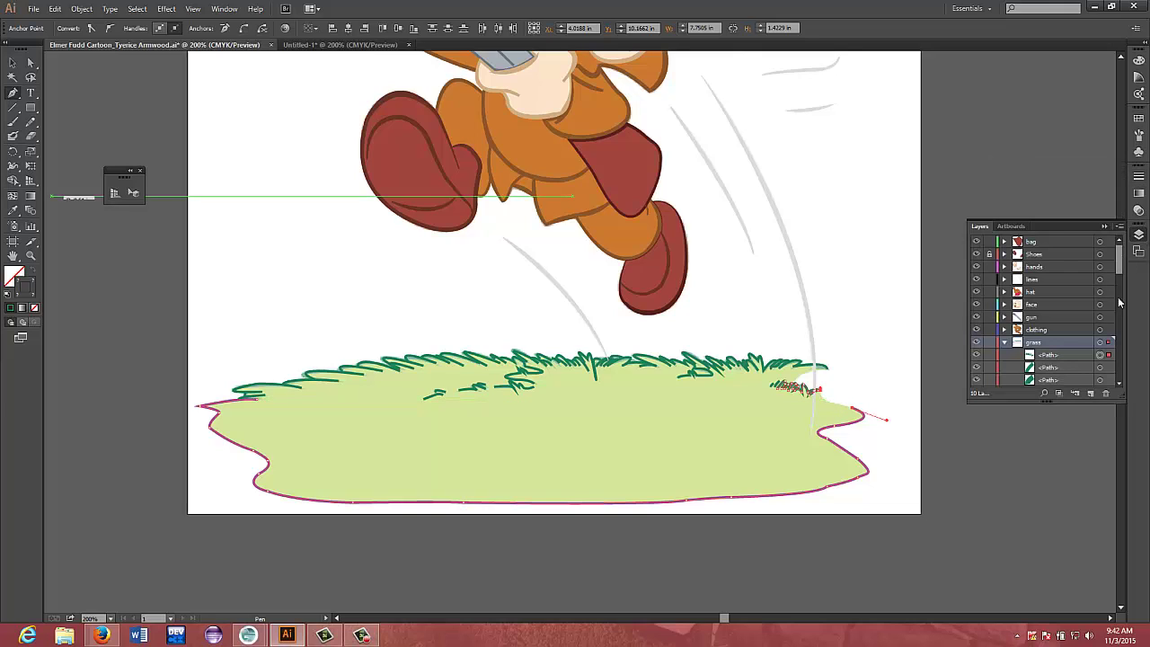
scroll(1100, 337, "down", 1)
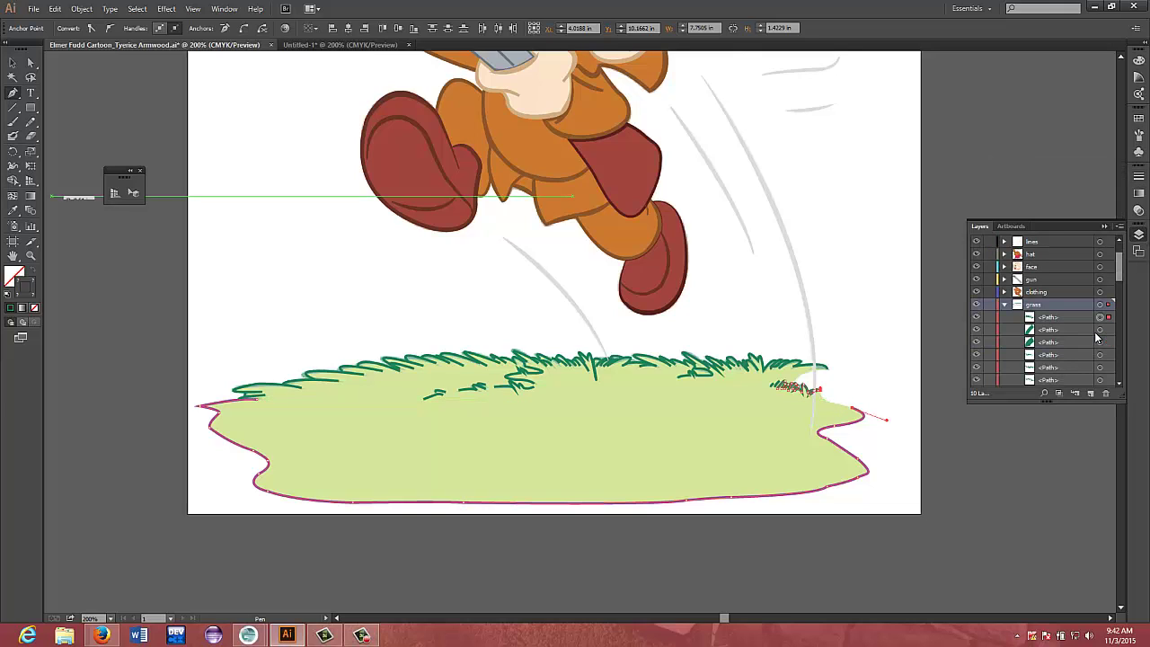
left_click(989, 318)
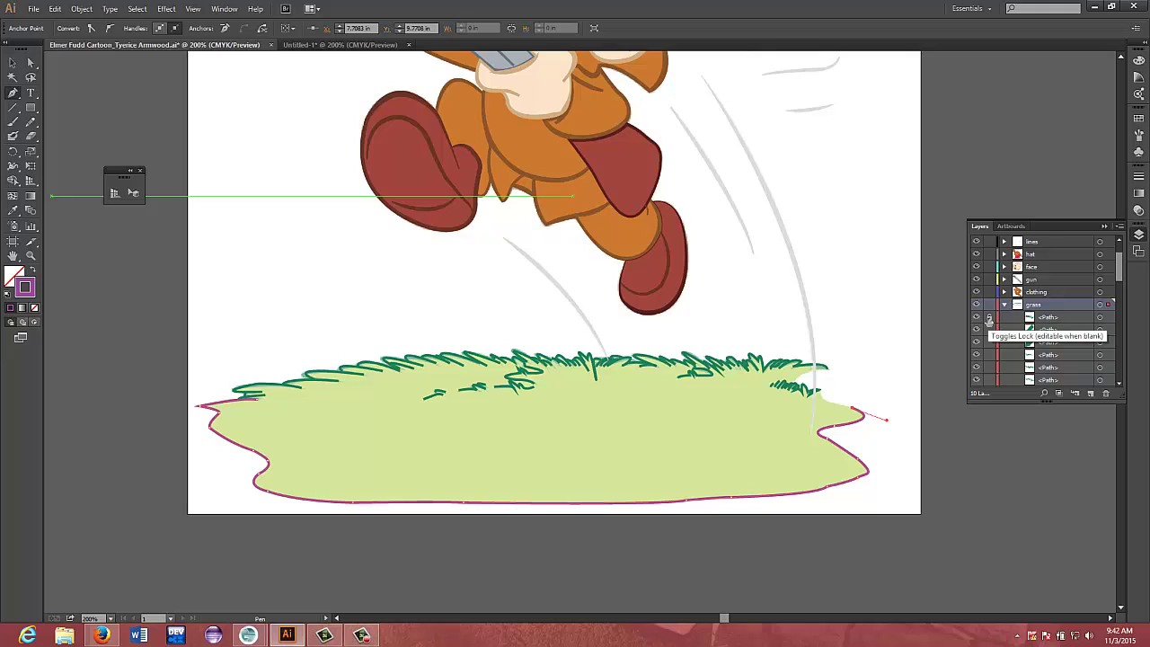
left_click(977, 317)
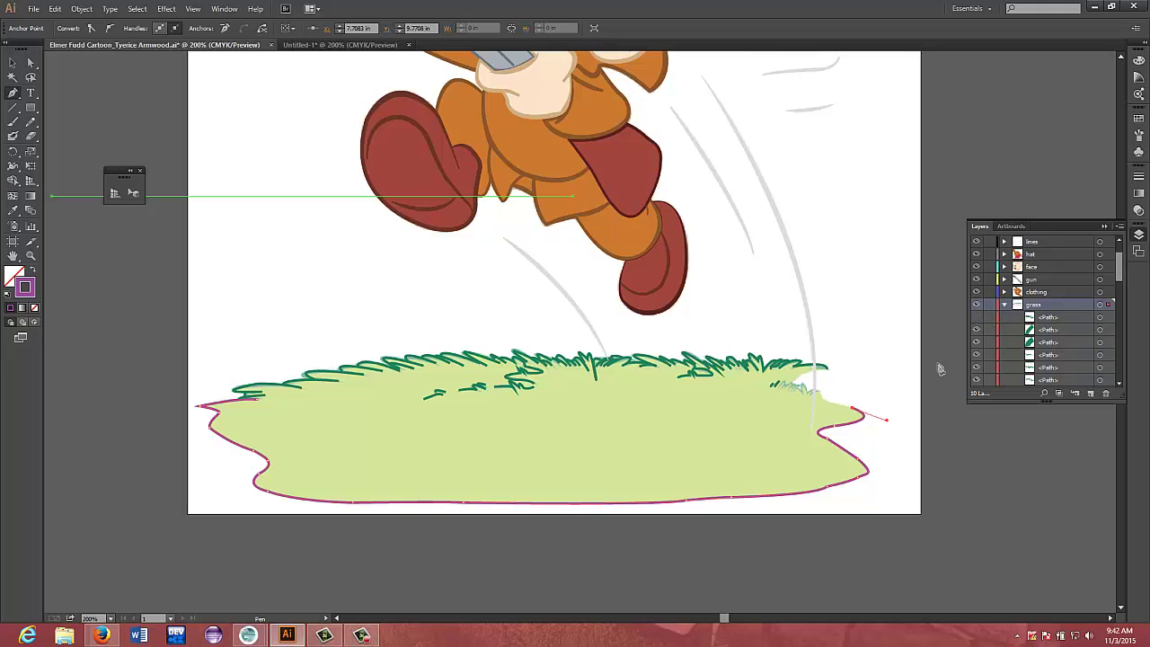
Extend the purple path from the upper right lobe with a curve to the tip beside the hidden grass tuft
left_click_drag(817, 406, 820, 388)
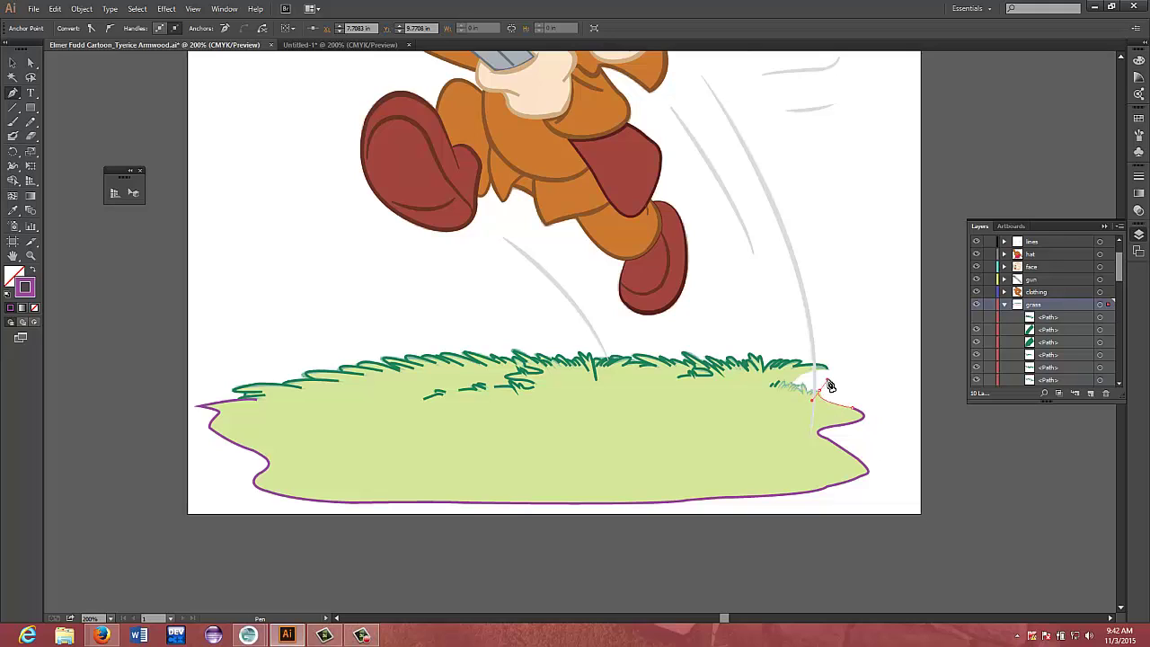
left_click(827, 380)
left_click_drag(820, 396, 787, 398)
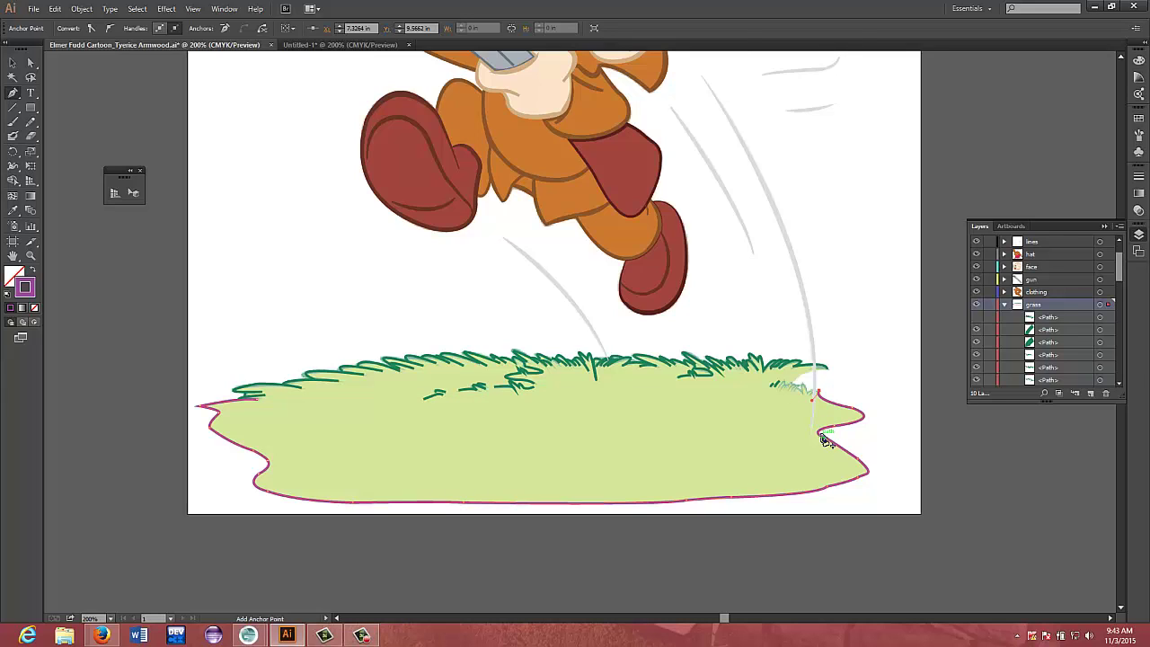
Trace the purple path in short zigzag curves over the blades of the hidden grass tuft at the ground's right end
left_click_drag(816, 393, 808, 396)
key("ctrl+=")
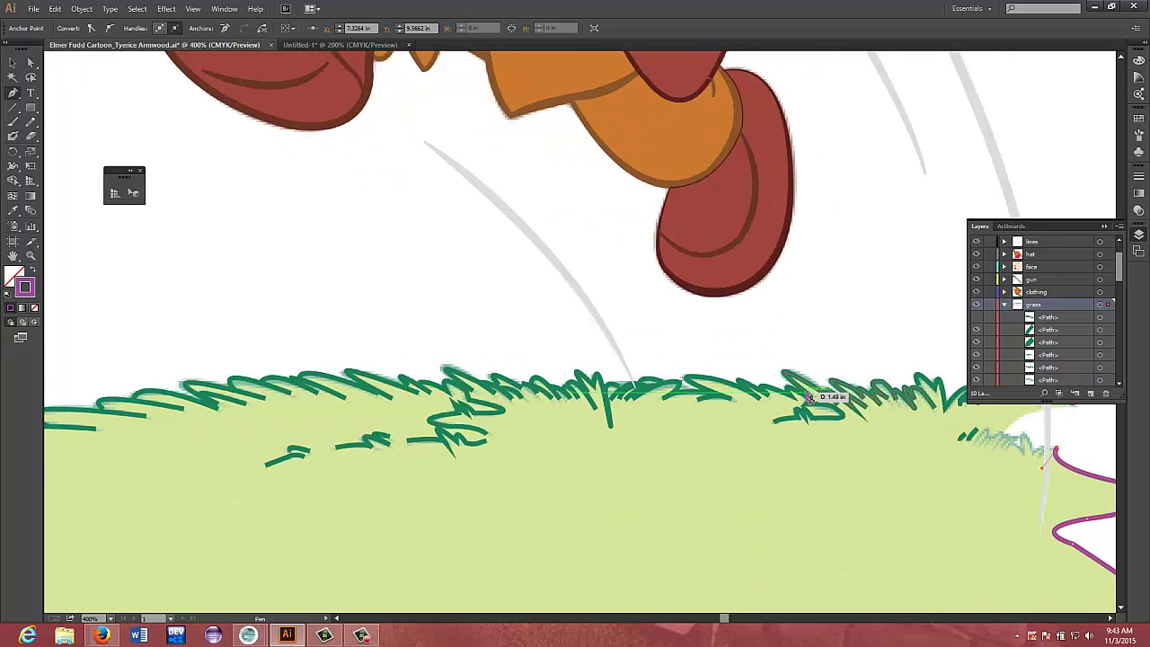
left_click_drag(1109, 634, 1110, 620)
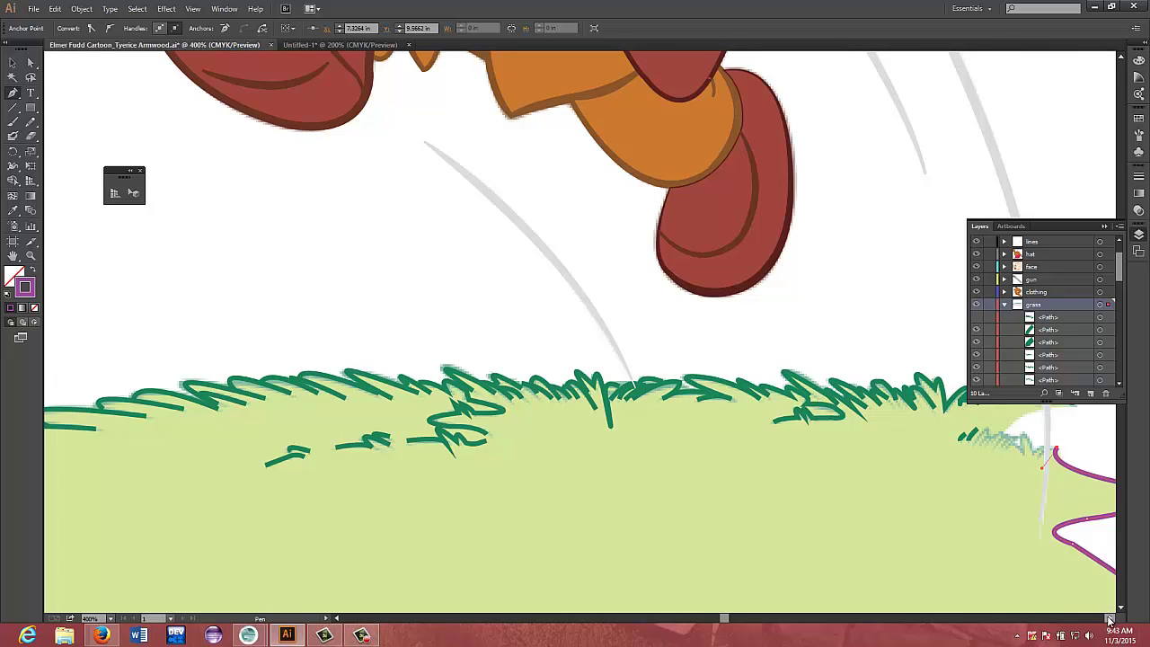
left_click(1108, 618)
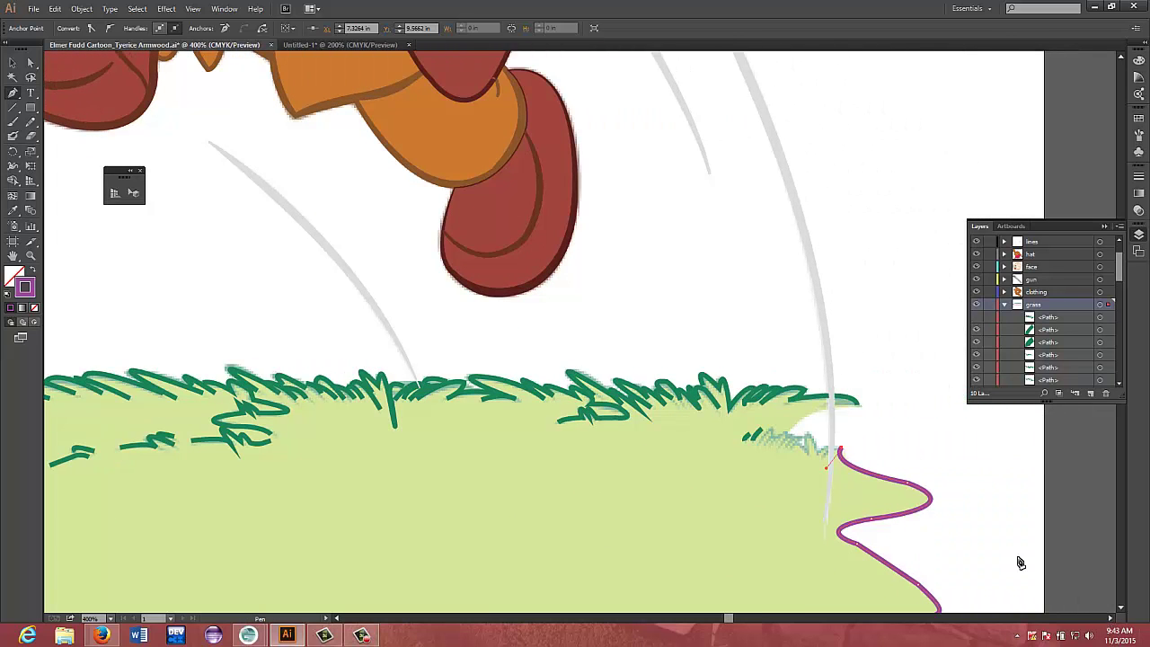
left_click_drag(815, 458, 816, 457)
left_click_drag(815, 455, 810, 437)
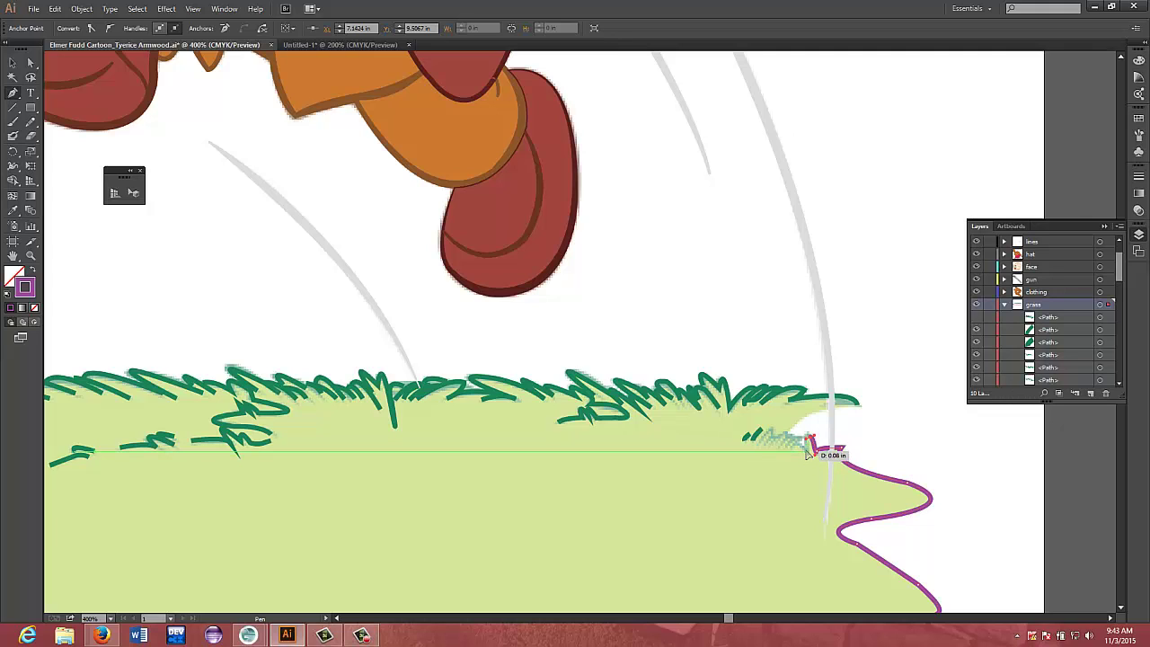
mouse_move(804, 455)
left_mouse_down()
mouse_move(797, 439)
mouse_move(785, 445)
left_mouse_up()
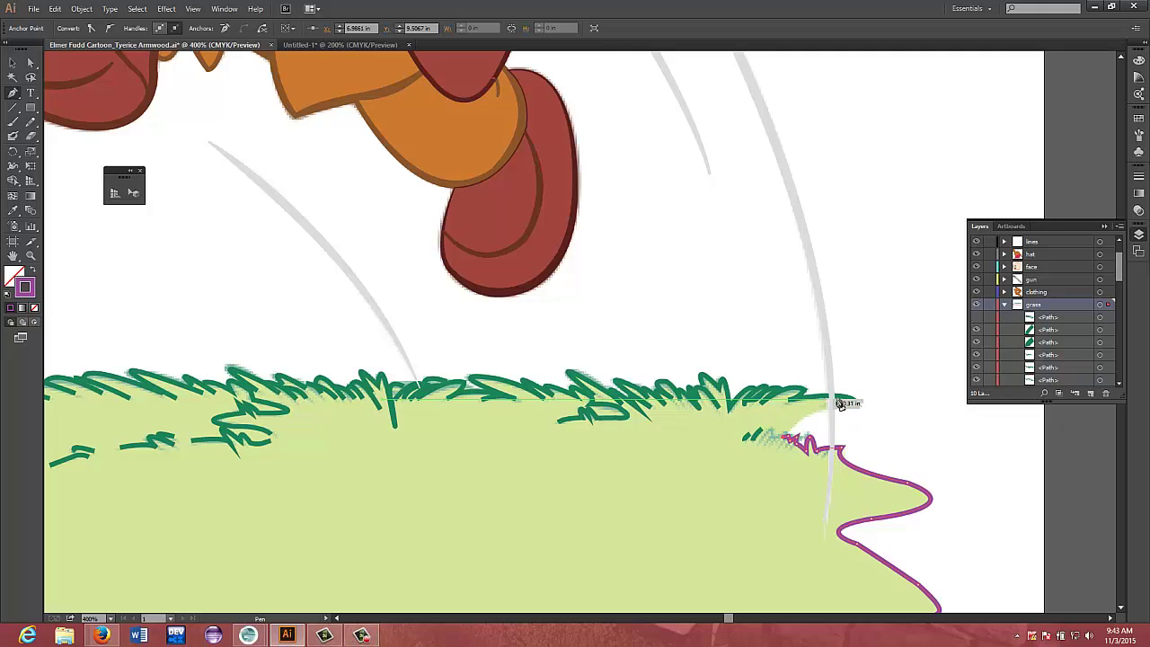
left_click_drag(861, 407, 872, 411)
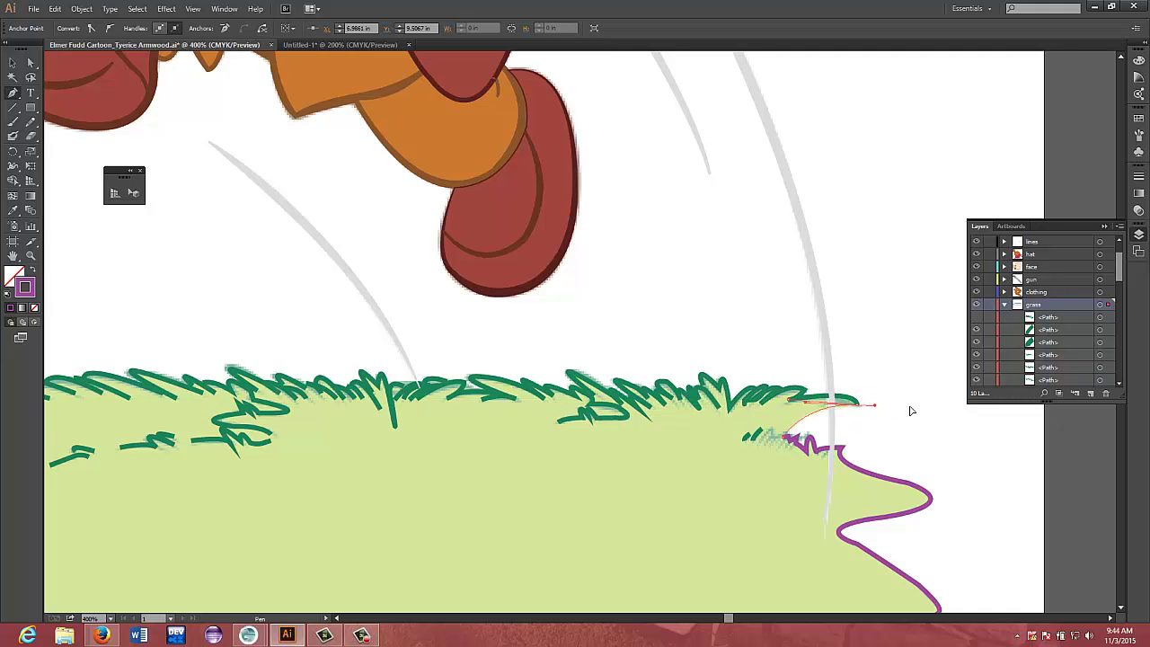
left_click(864, 410)
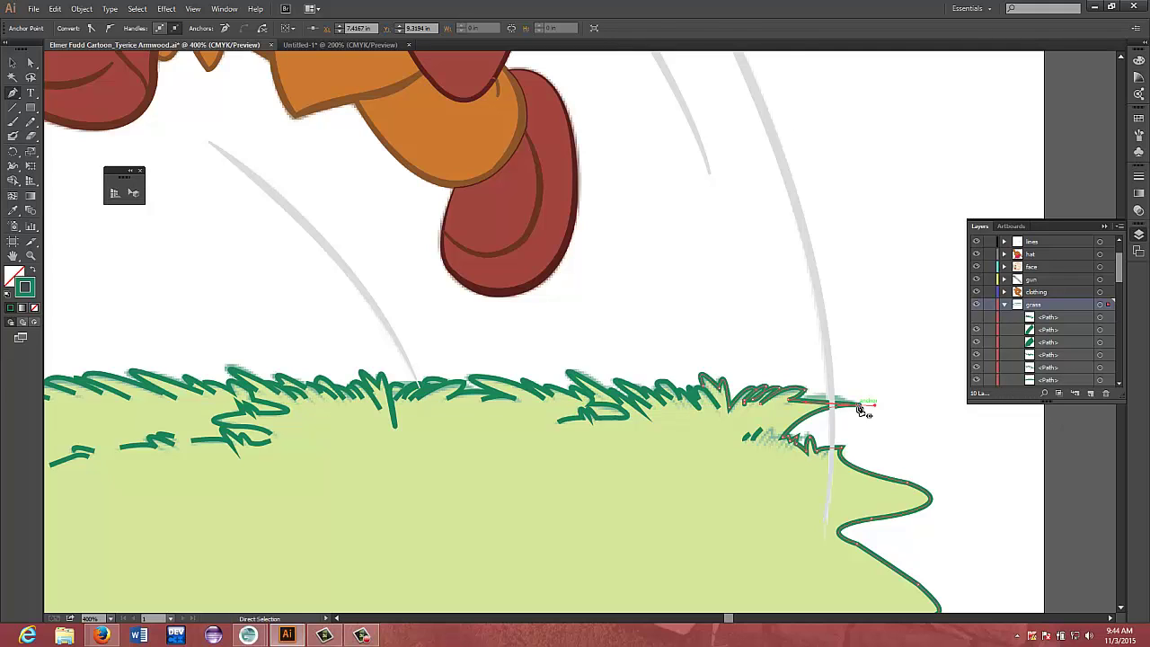
left_click(860, 409)
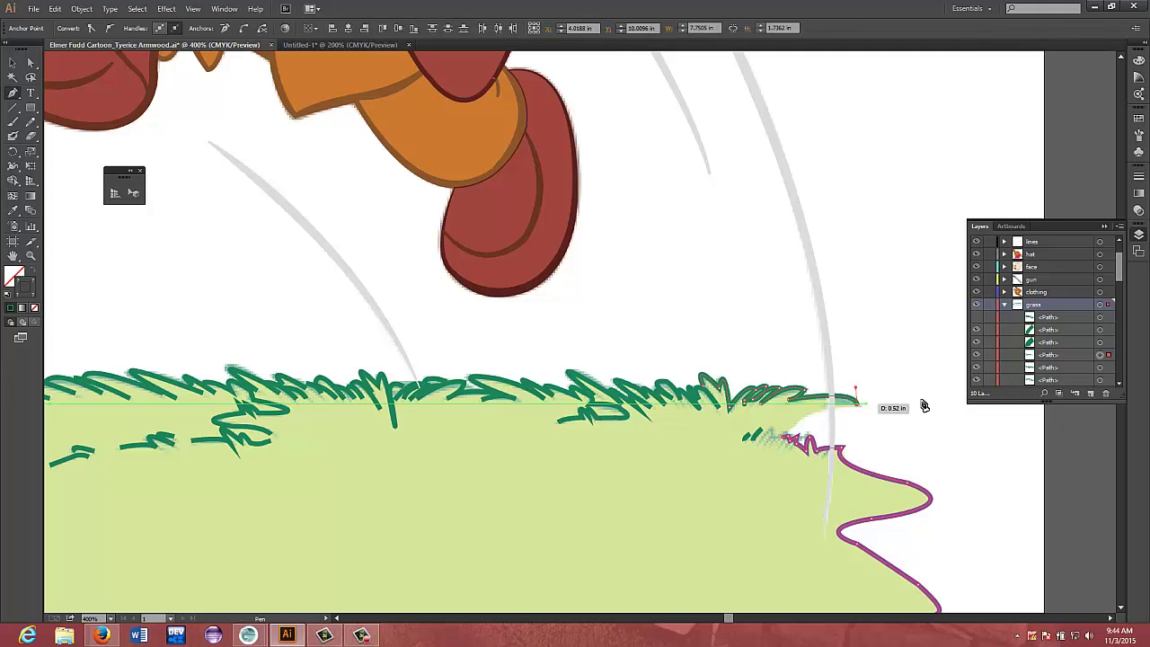
Hide the green grass-blade paths along the right part of the ground's upper edge on the grass layer
left_click(989, 356)
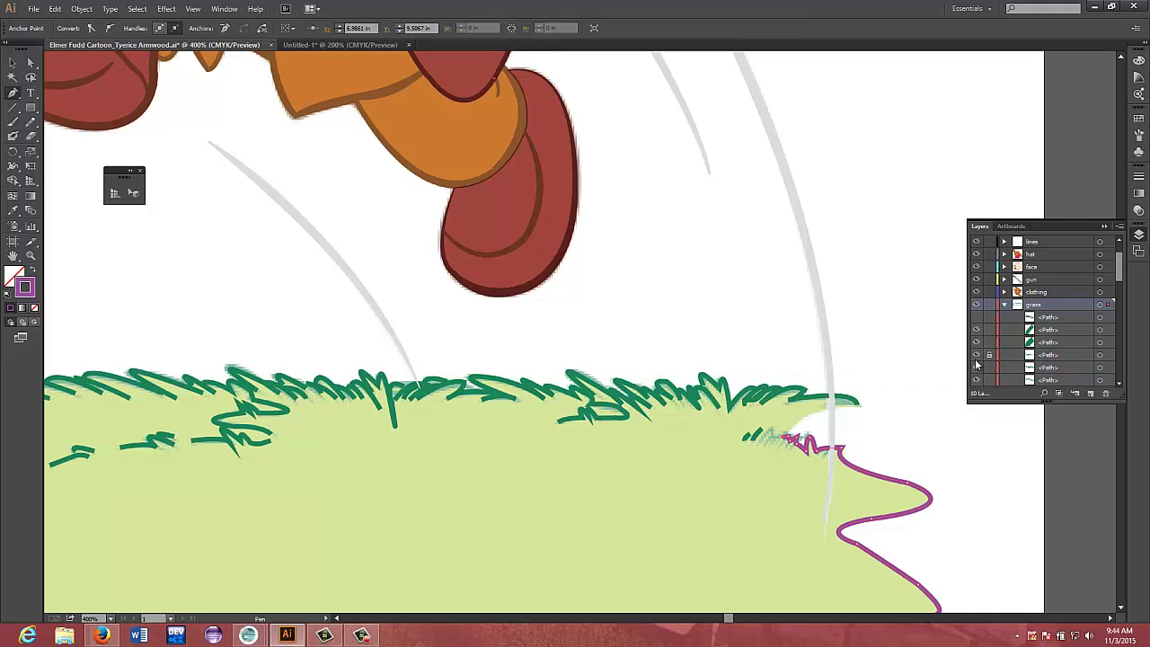
left_click(990, 356)
left_click(976, 356)
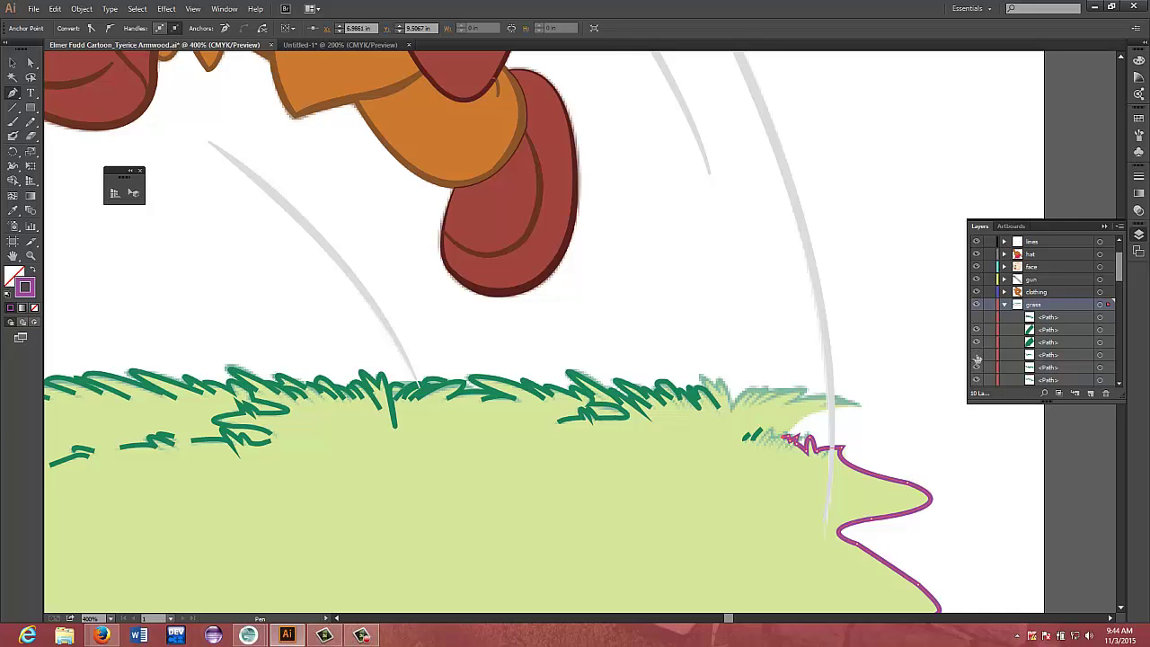
left_click(975, 342)
left_click(976, 330)
left_click(976, 368)
scroll(980, 359, "down", 3)
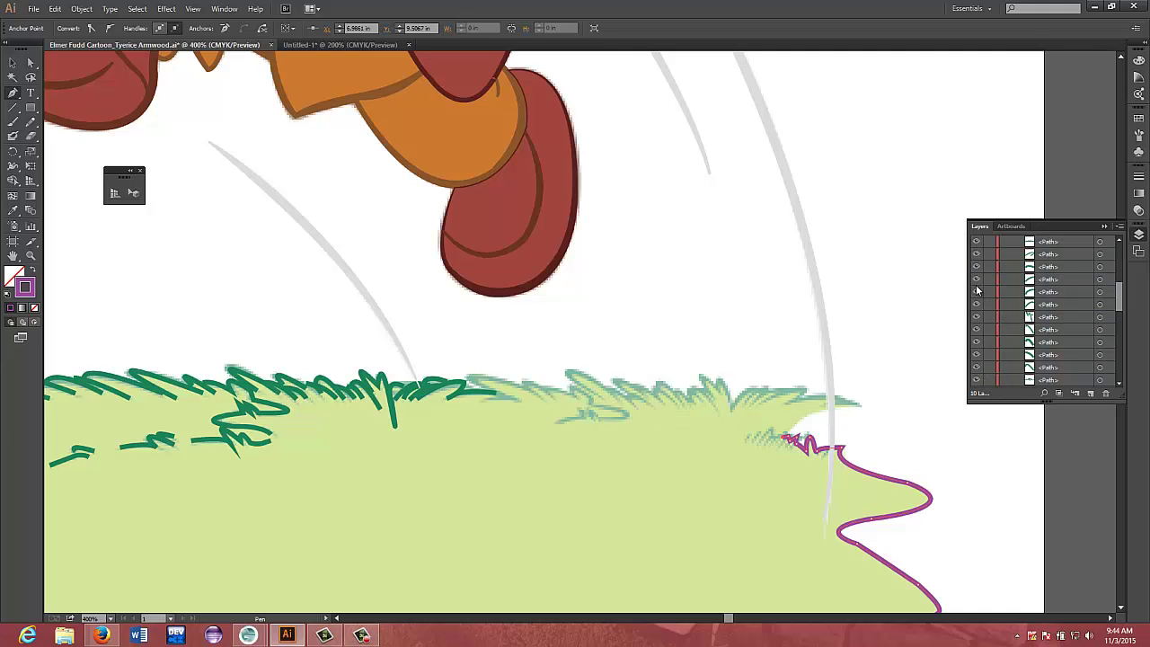
scroll(980, 309, "up", 2)
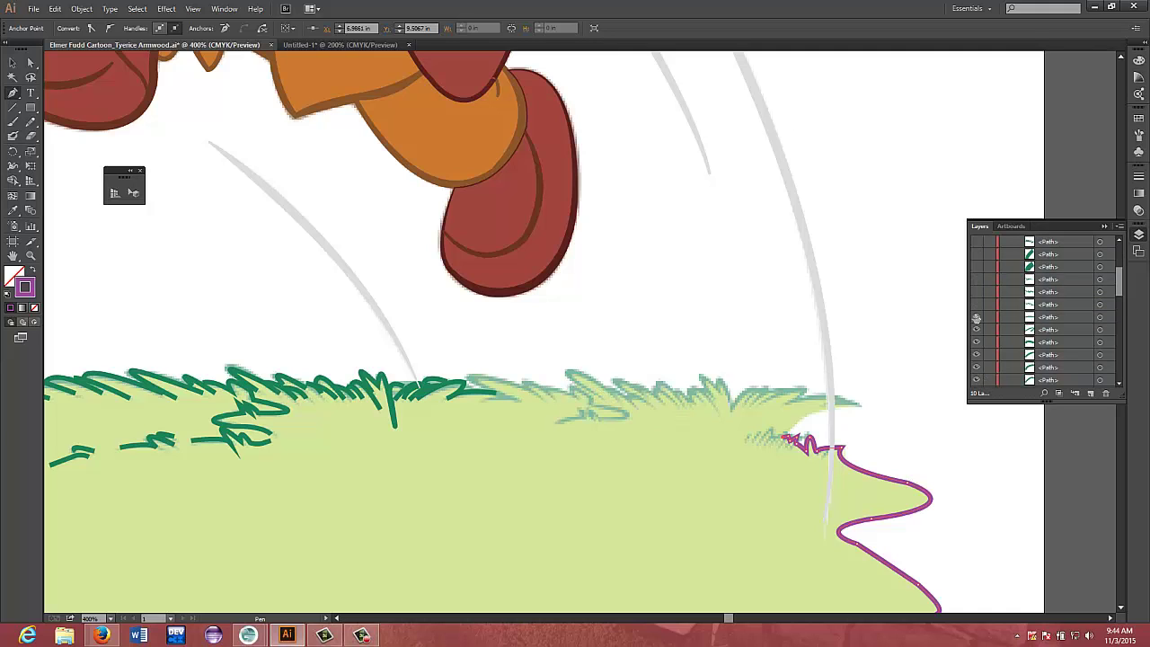
Hide the green grass-blade paths along the middle of the ground's upper edge and the small tufts below them
left_click(976, 317)
left_click(977, 329)
left_click(976, 343)
left_click(977, 367)
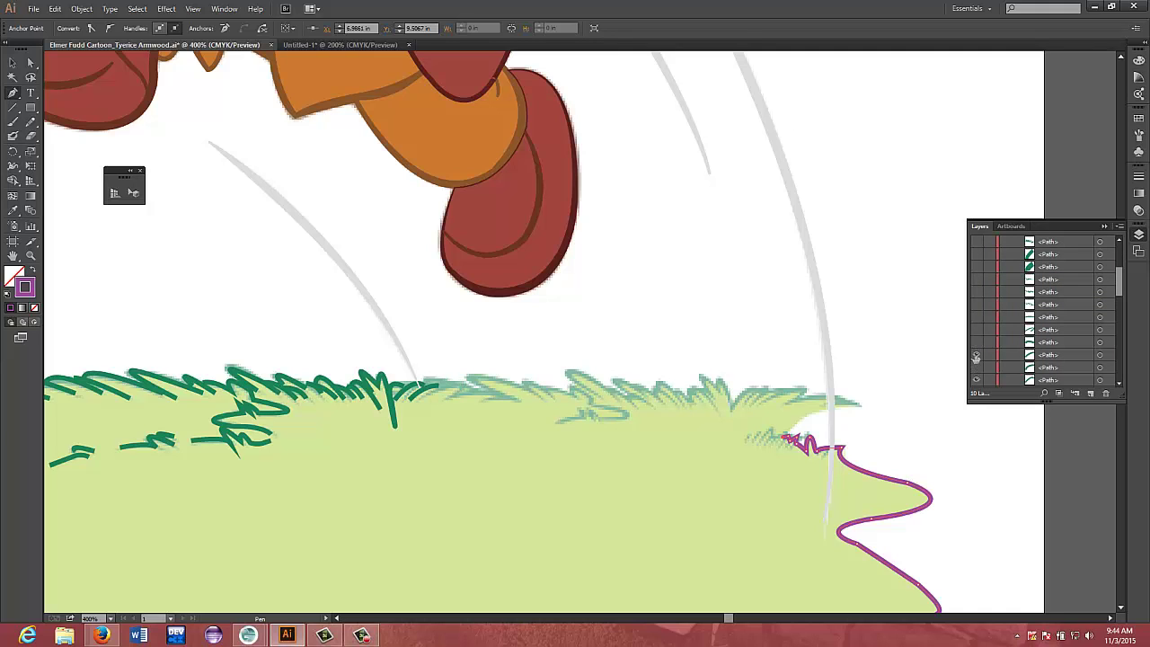
left_click(977, 355)
left_click(977, 379)
scroll(995, 364, "down", 3)
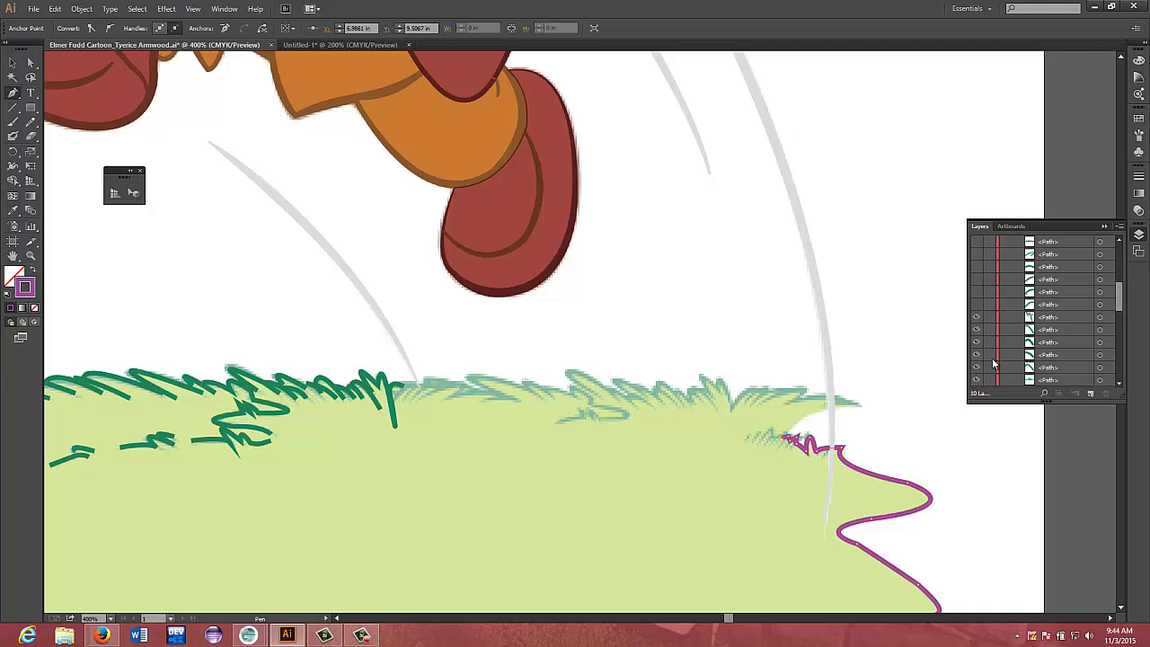
left_click_drag(976, 242, 978, 385)
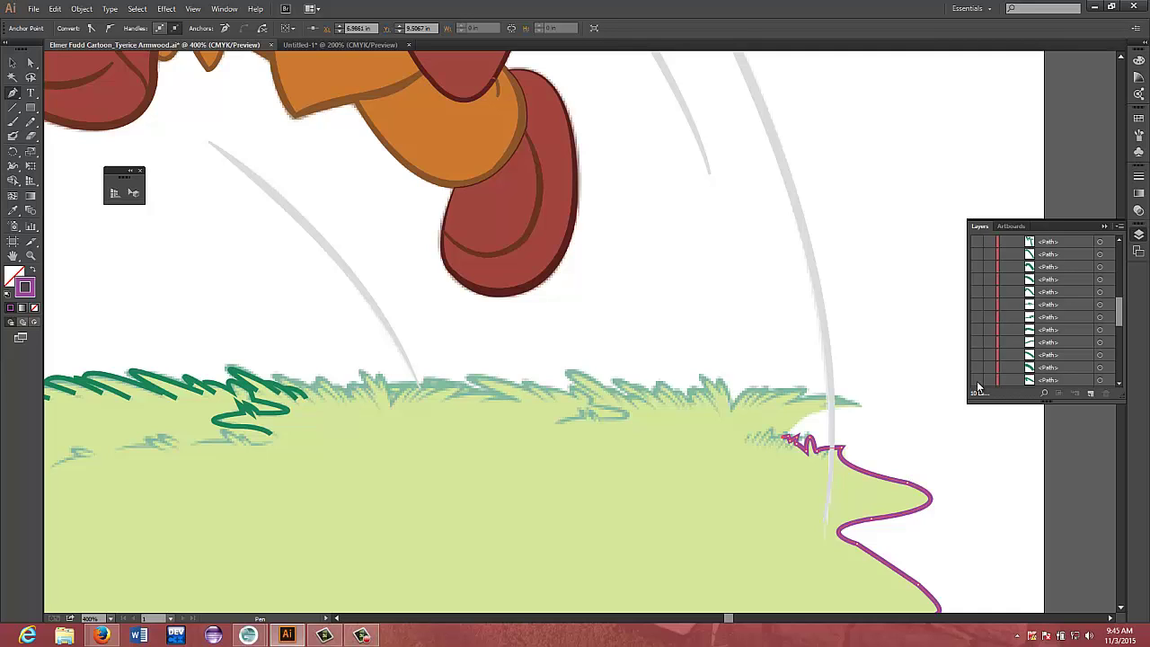
Trace the purple path around the upper right grass tip and blades, and close it with a long curve at the ground's left end
mouse_move(781, 437)
left_mouse_down()
mouse_move(848, 409)
mouse_move(886, 431)
mouse_move(914, 405)
mouse_move(906, 415)
left_mouse_up()
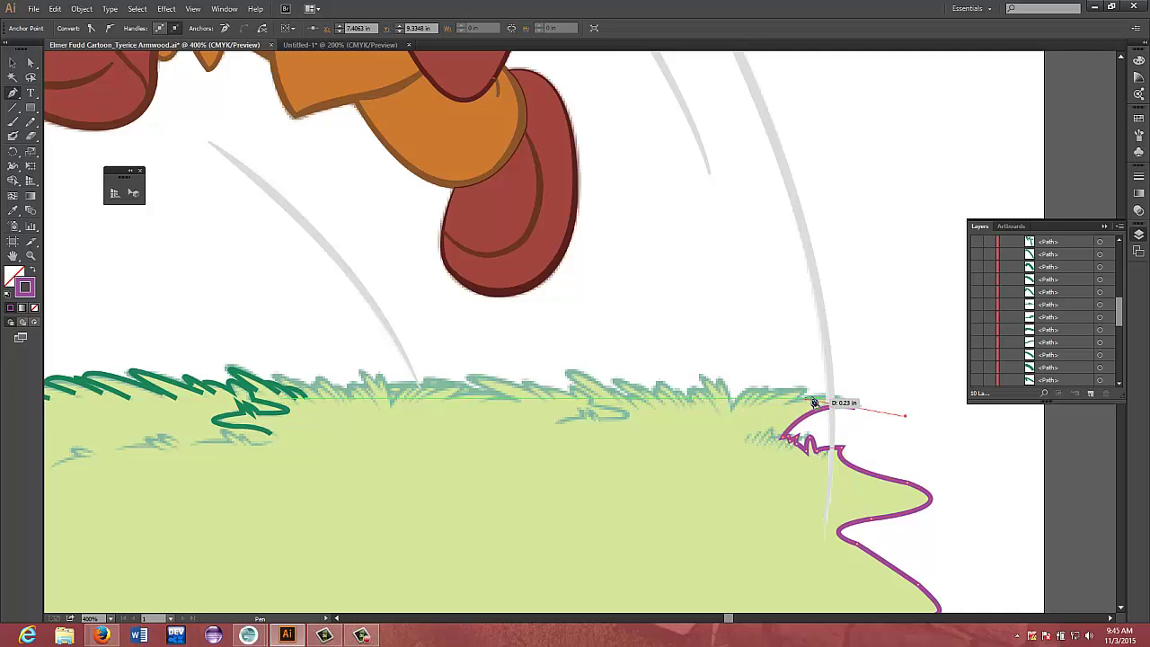
left_click_drag(791, 398, 726, 416)
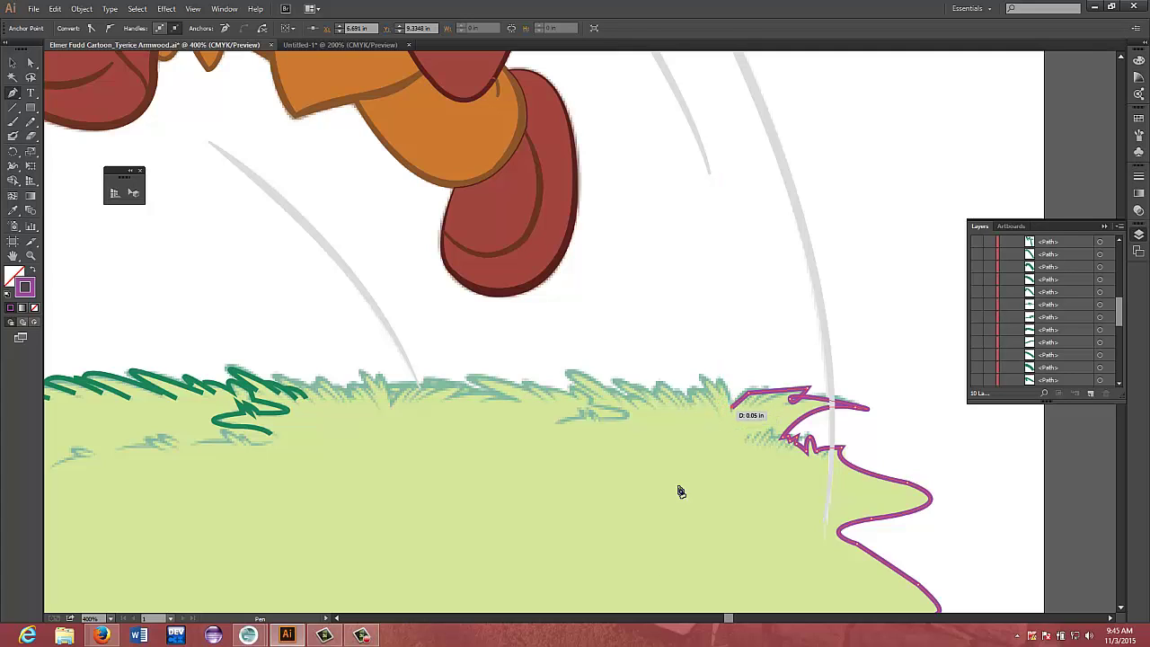
key("ctrl")
key("ctrl+minus")
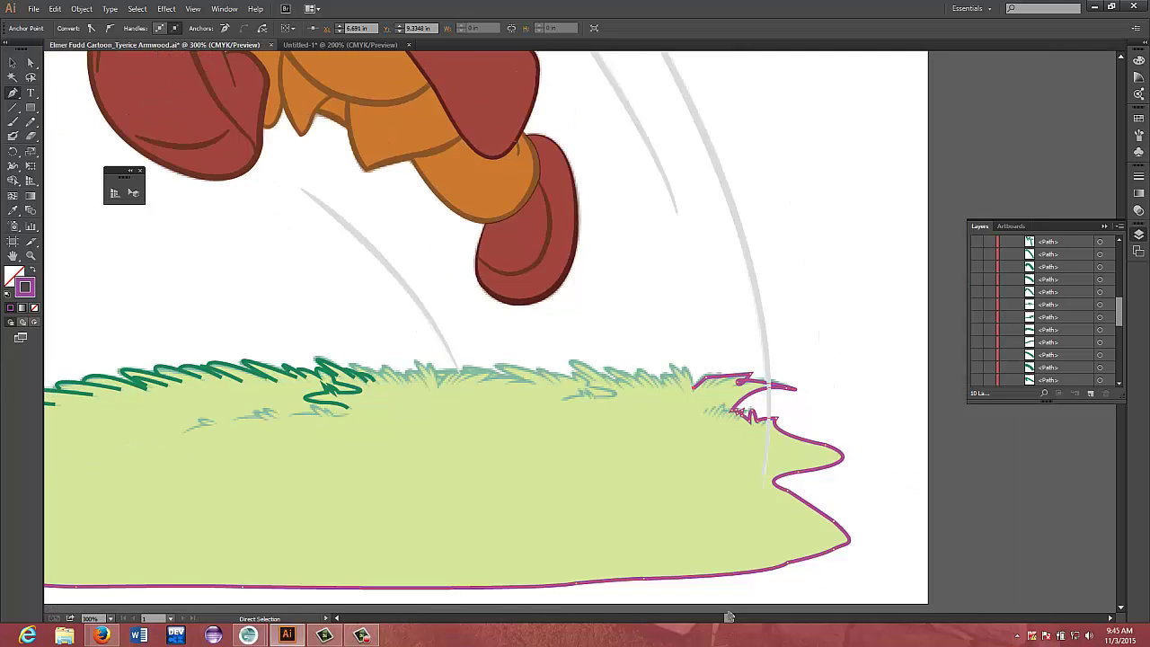
key("ctrl+minus")
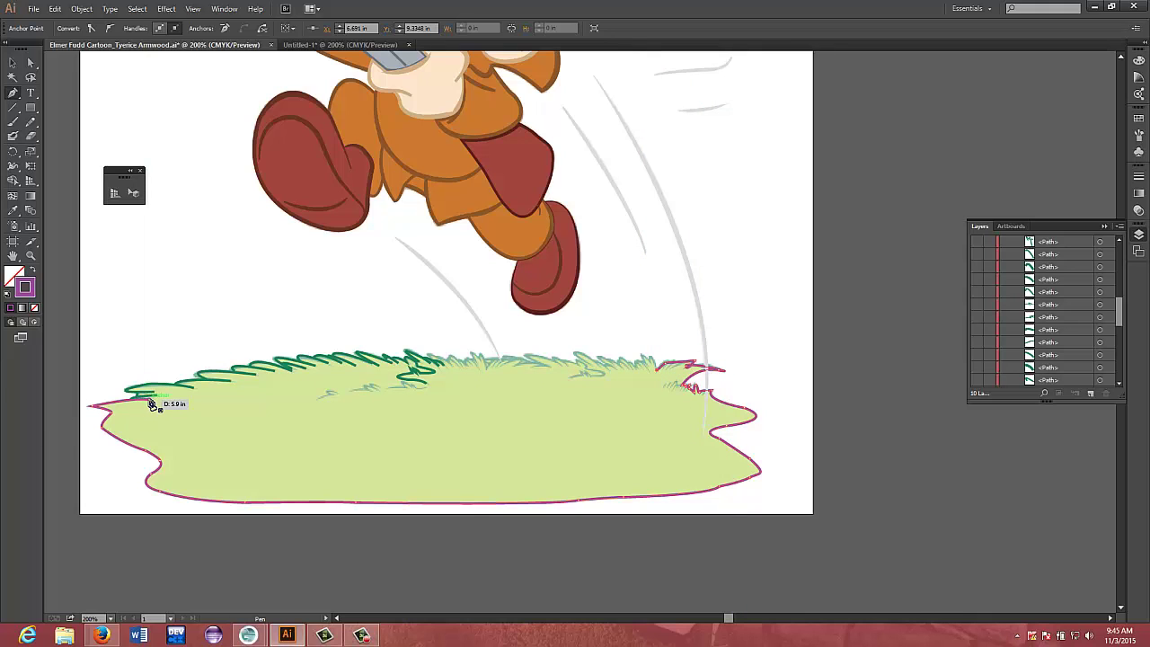
left_click_drag(149, 400, 79, 475)
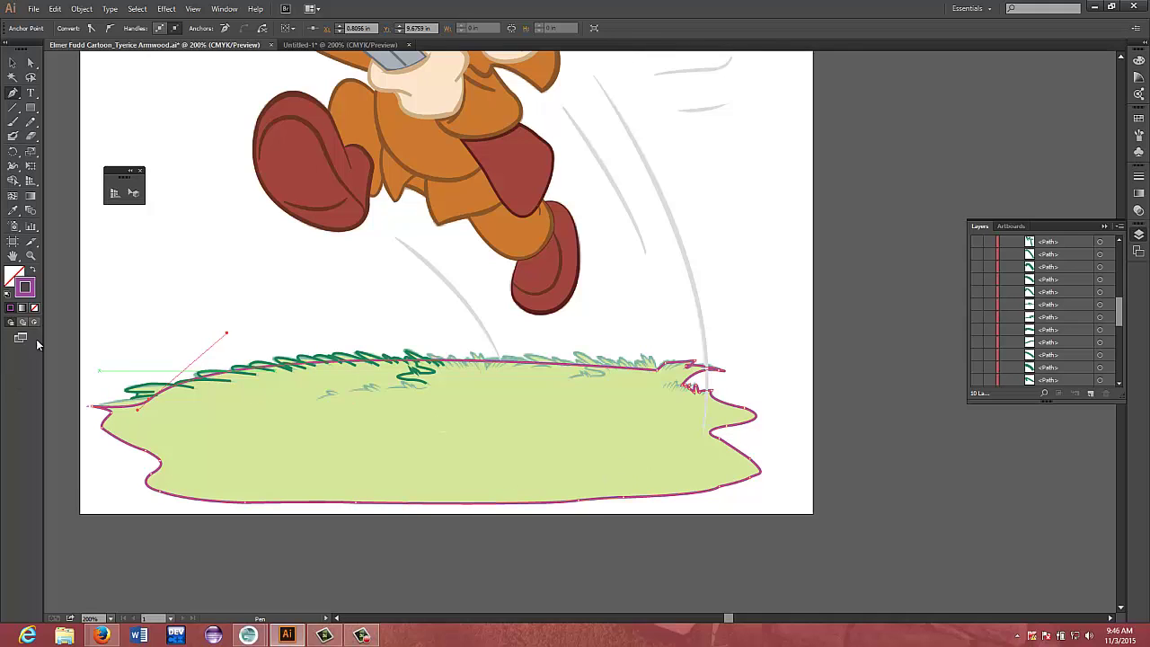
Remove the ground shape's stroke and fill it with light green, C 33.95, M 0, Y 87.73, K 0
double_click(27, 289)
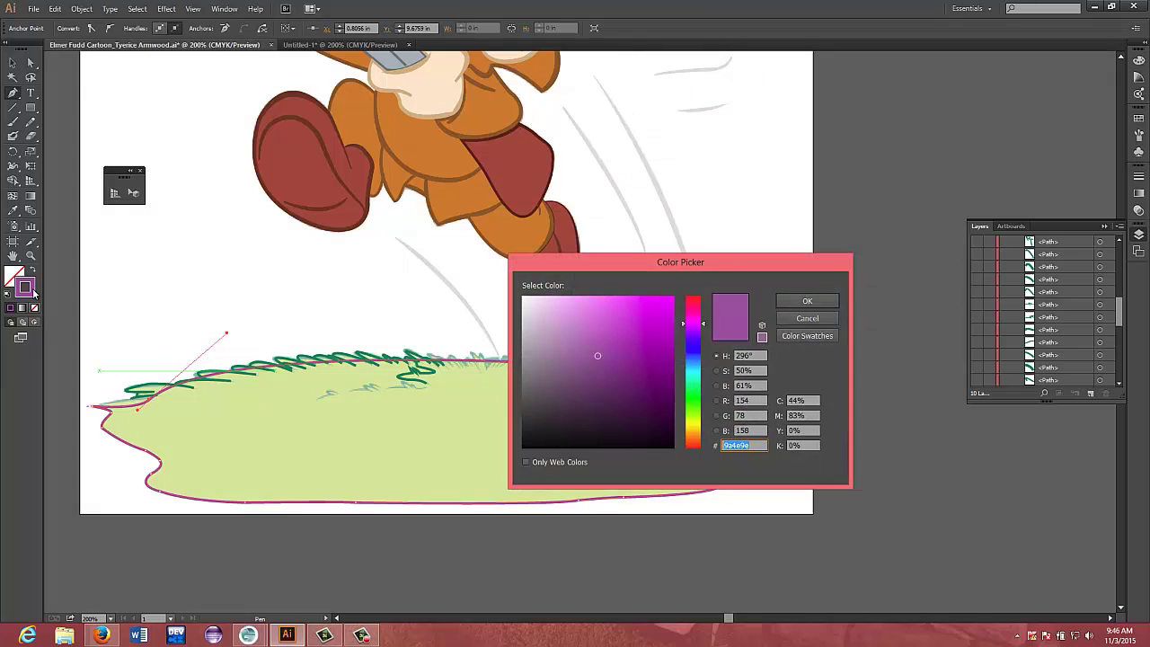
left_click(807, 301)
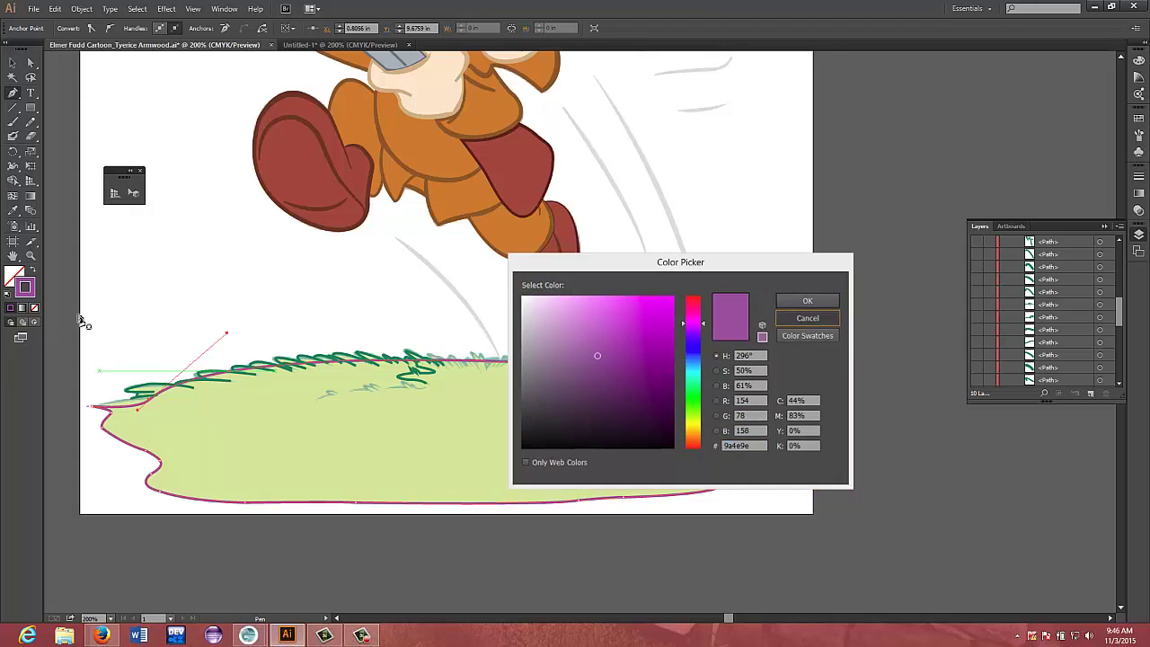
left_click(34, 310)
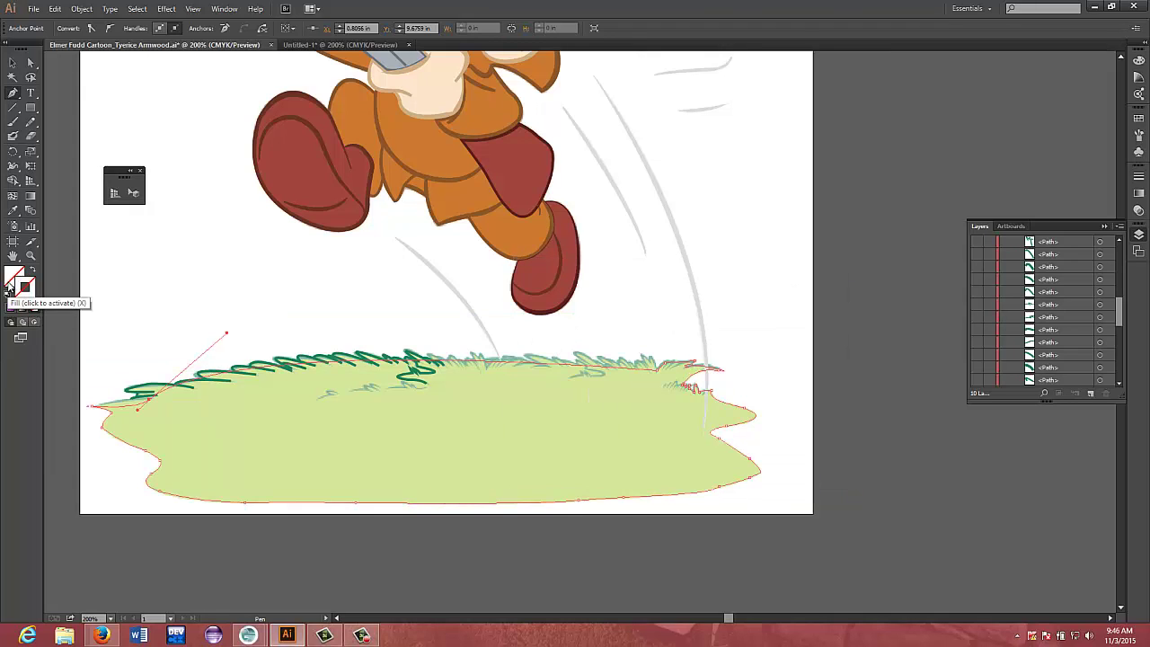
double_click(11, 283)
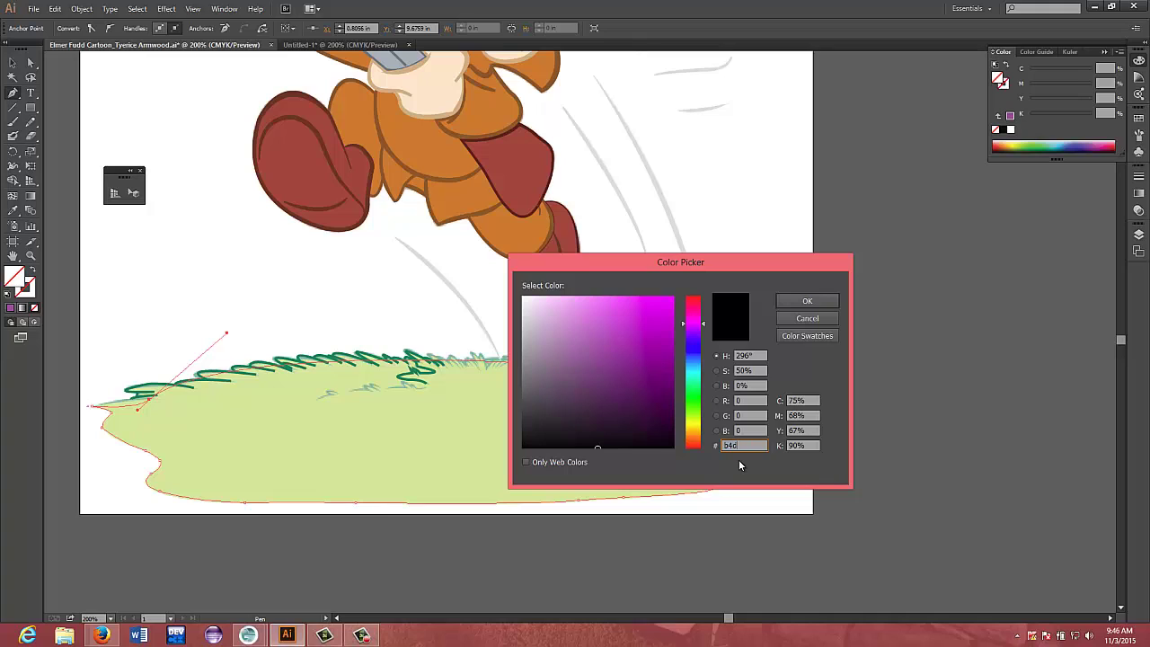
key("Return")
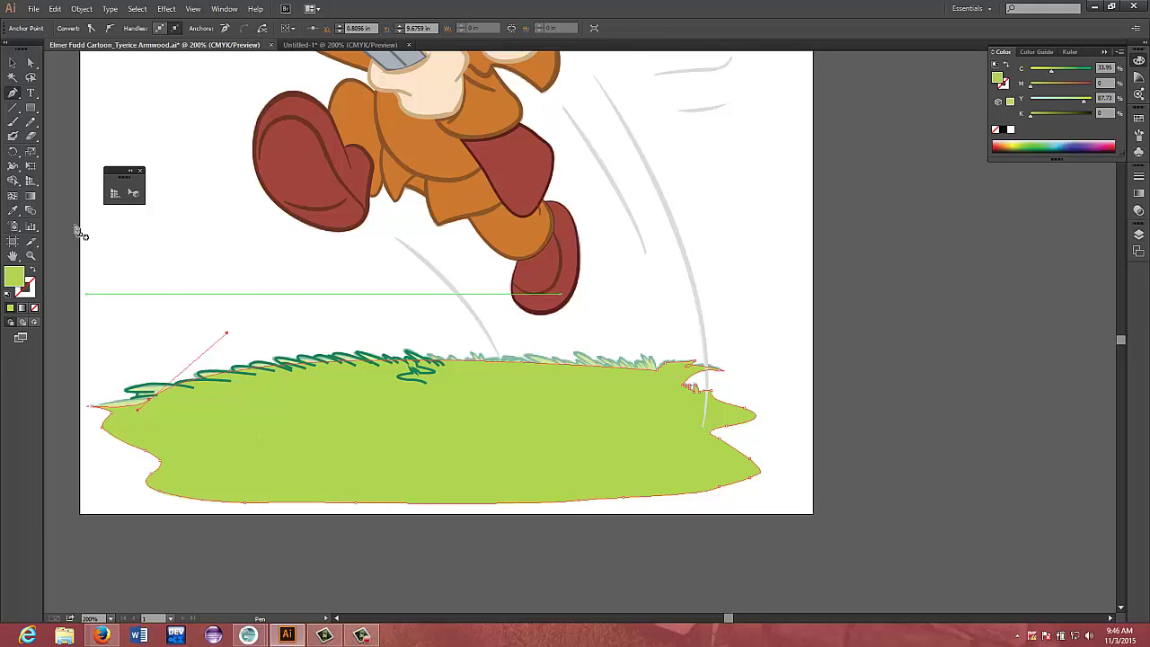
Reshape the ground's upper edge with Direct Selection by adjusting the curve handles near its left end to follow the grass line
left_click(30, 64)
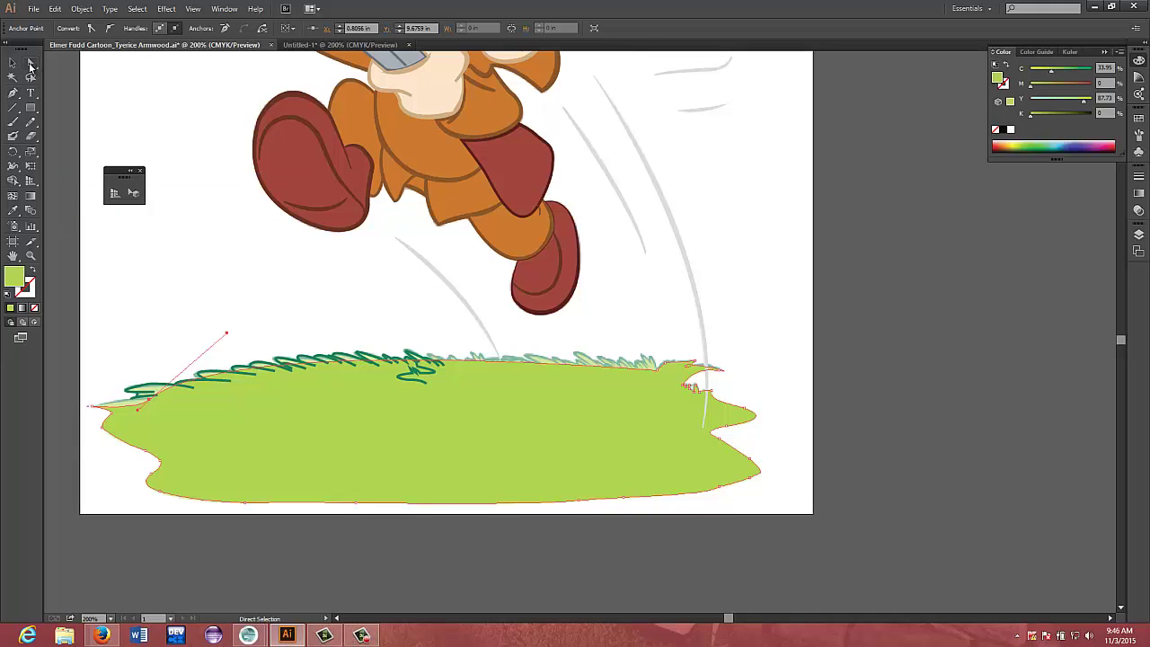
left_click(133, 408)
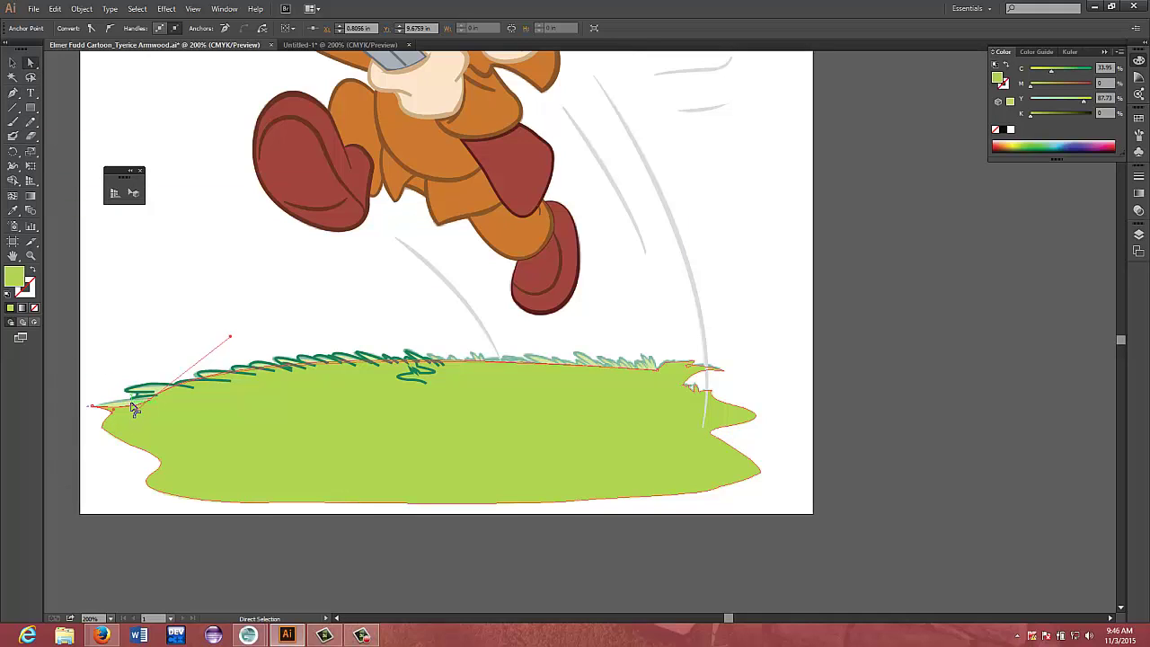
left_click_drag(132, 403, 136, 409)
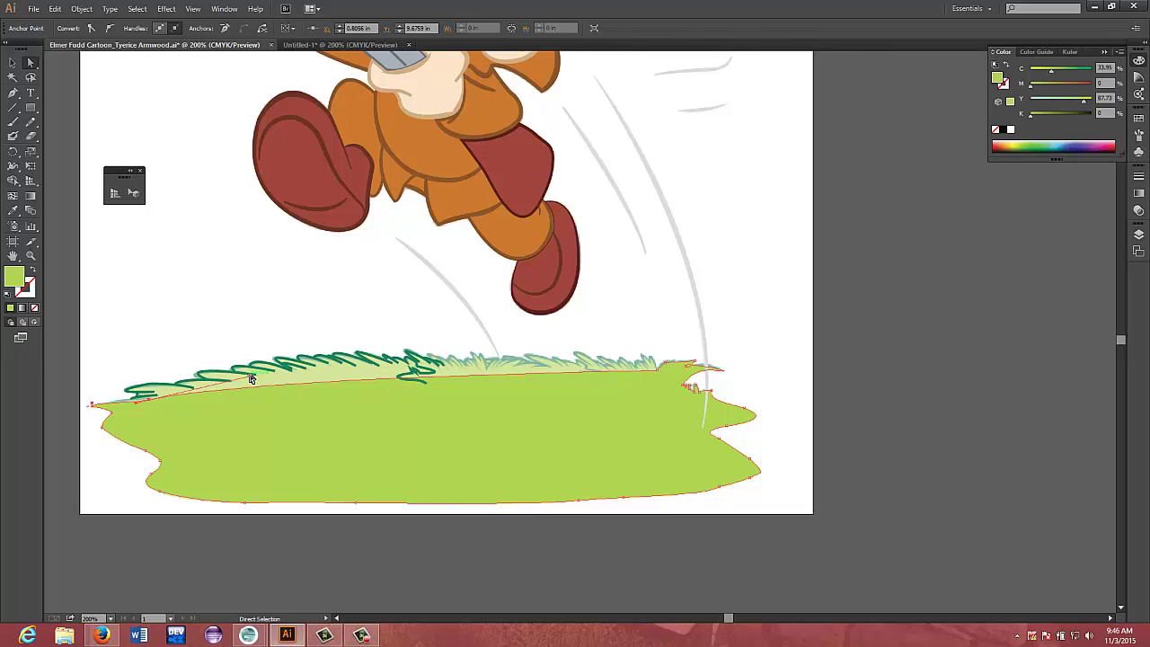
left_click_drag(249, 377, 263, 346)
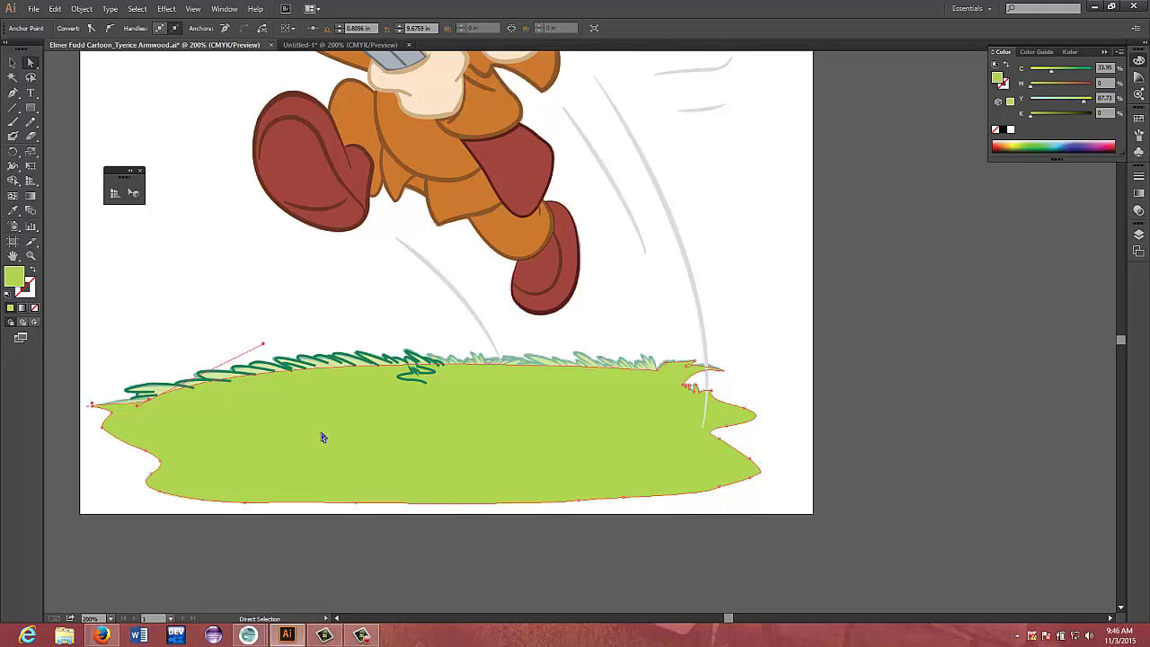
Show the hidden green grass-blade paths at the right end of the ground, starting from the topmost path on the grass layer
left_click(1138, 236)
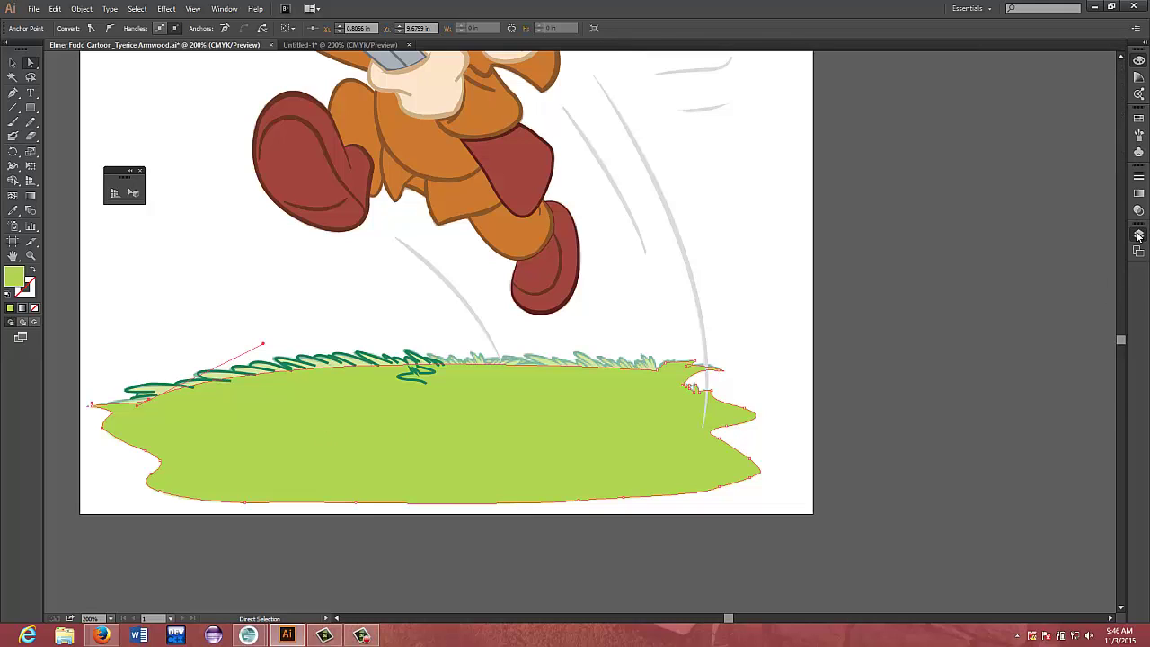
scroll(1048, 311, "down", 1)
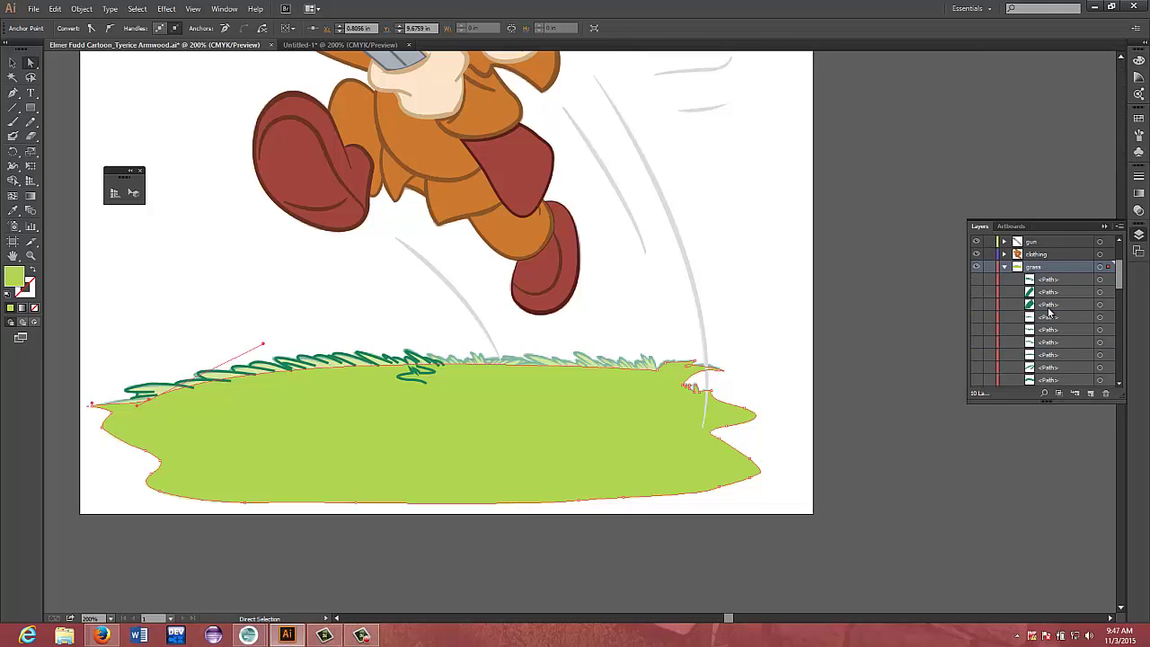
left_click(976, 279)
left_click_drag(978, 295, 979, 366)
left_click(978, 345)
left_click(978, 355)
left_click(976, 367)
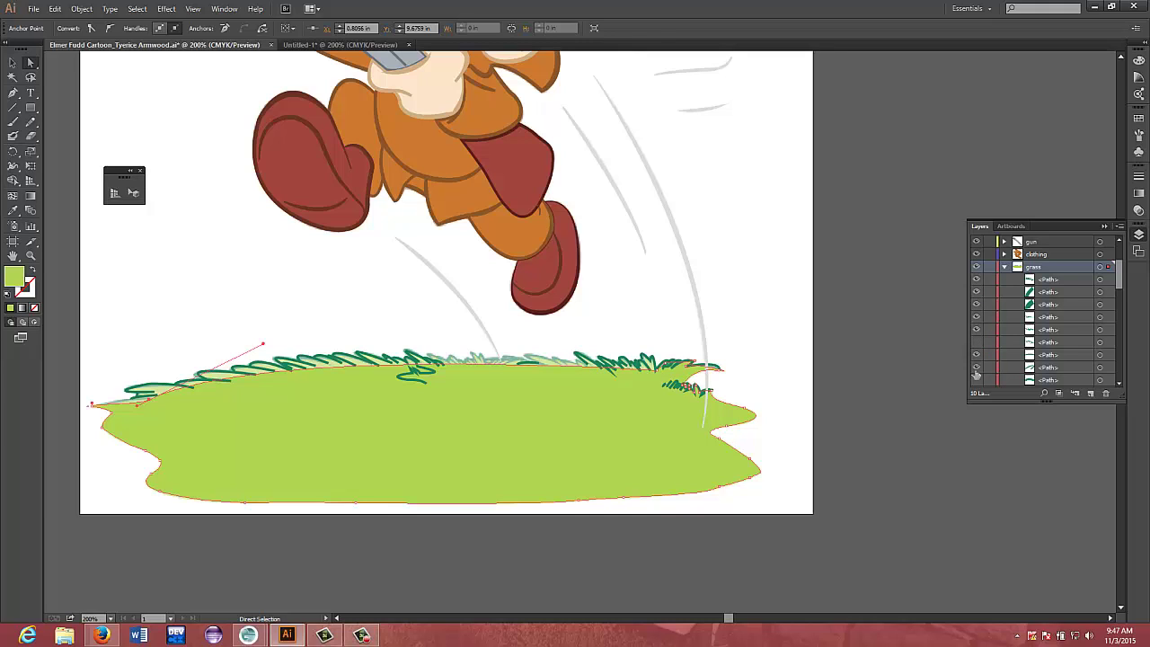
Show the remaining hidden dark green grass-blade paths on the grass layer, down to the ground shape
scroll(994, 367, "down", 2)
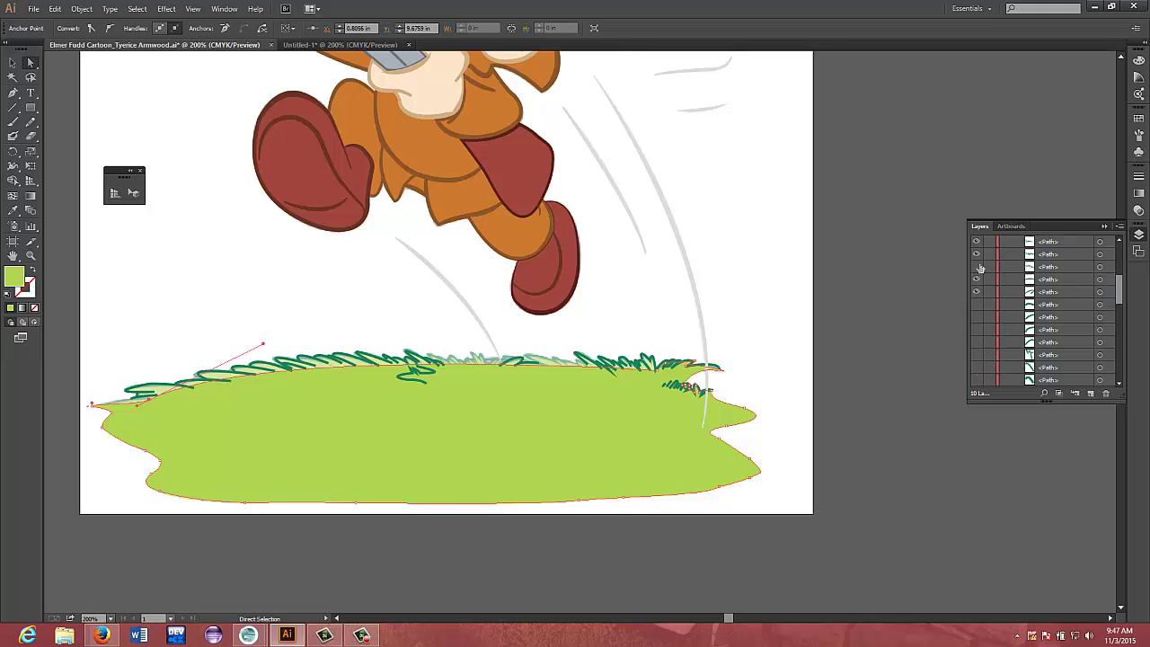
left_click(977, 267)
left_click_drag(976, 330, 979, 383)
scroll(993, 305, "down", 3)
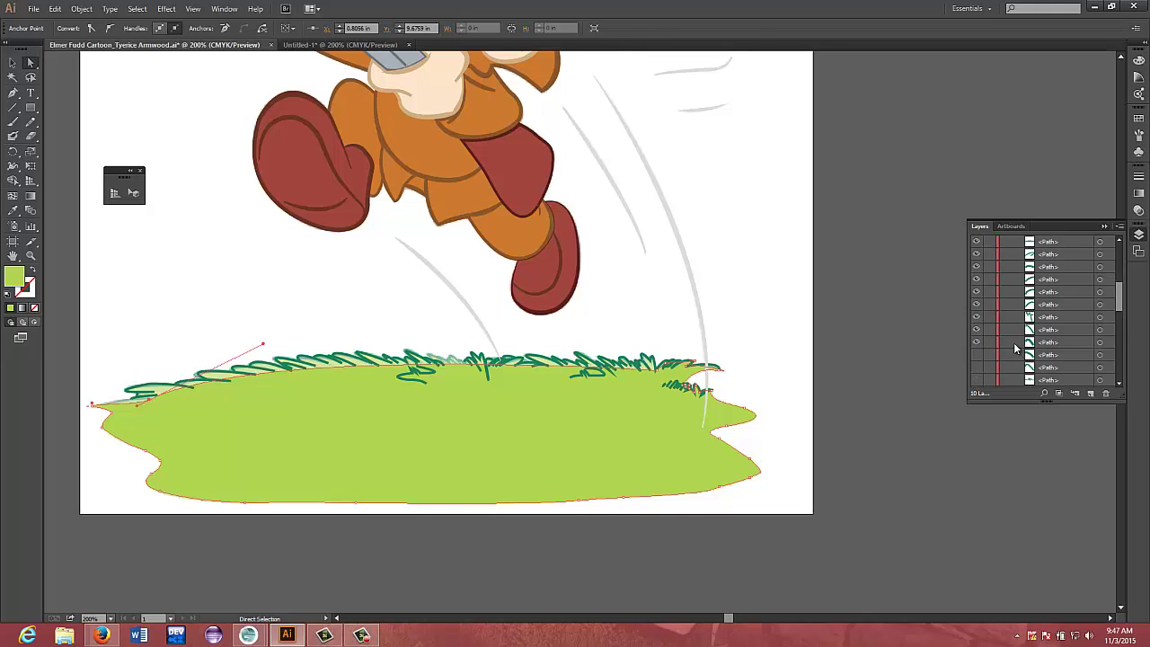
scroll(989, 286, "up", 1)
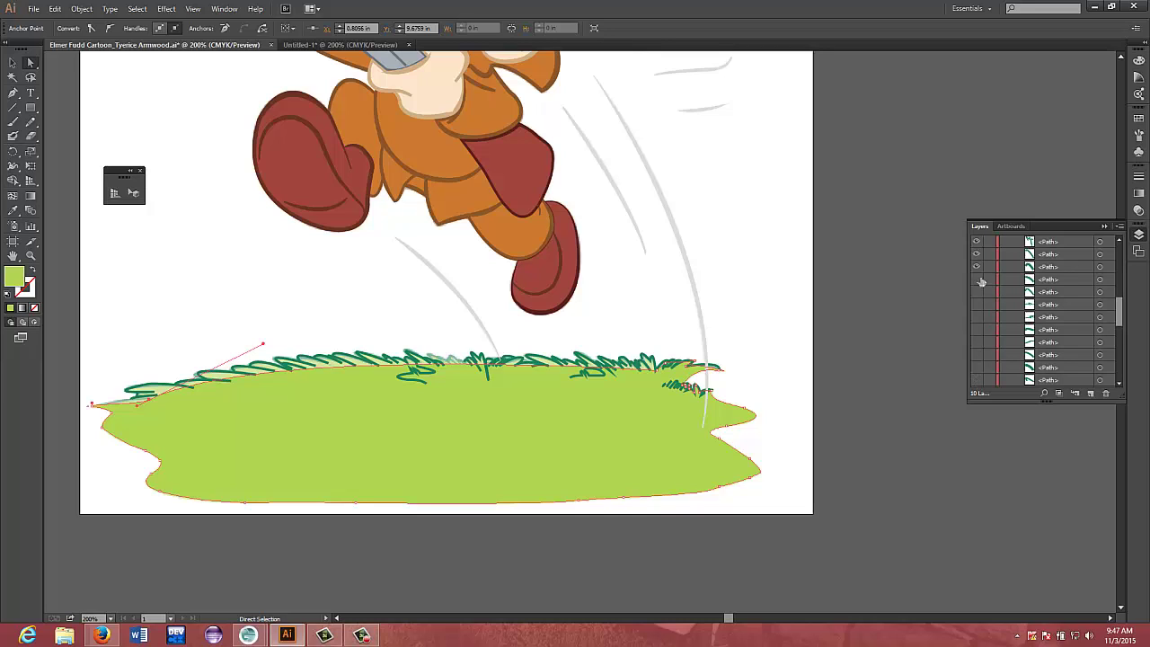
left_click_drag(980, 281, 980, 379)
scroll(1016, 344, "down", 1)
scroll(999, 342, "down", 3)
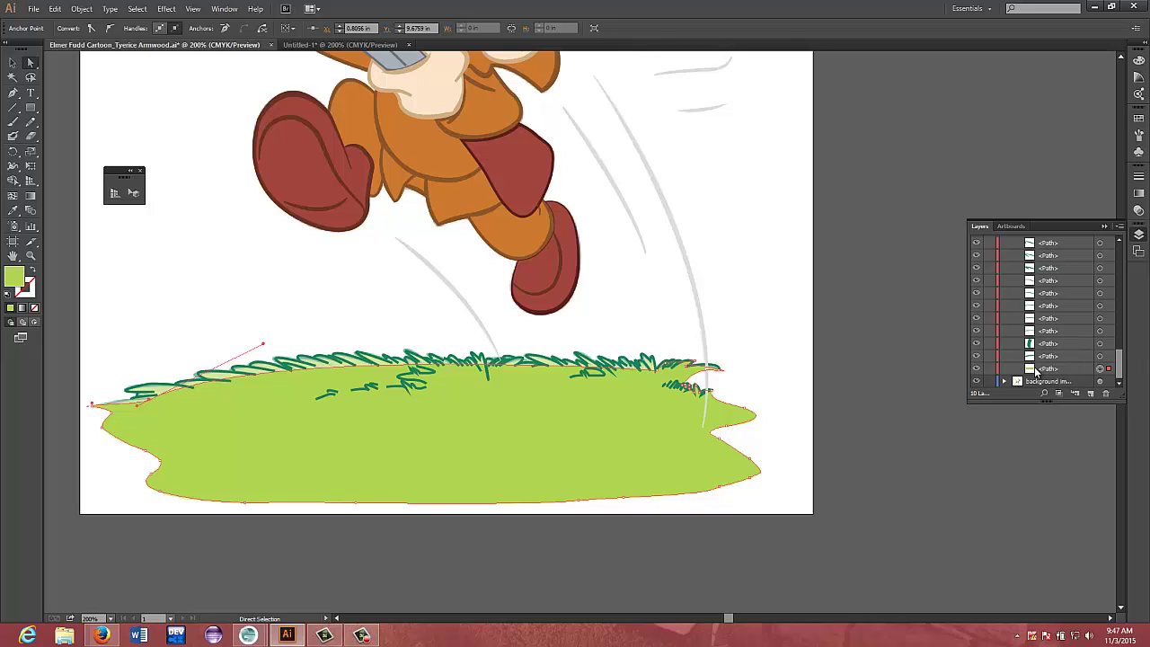
left_click(1070, 359)
scroll(1069, 358, "up", 6)
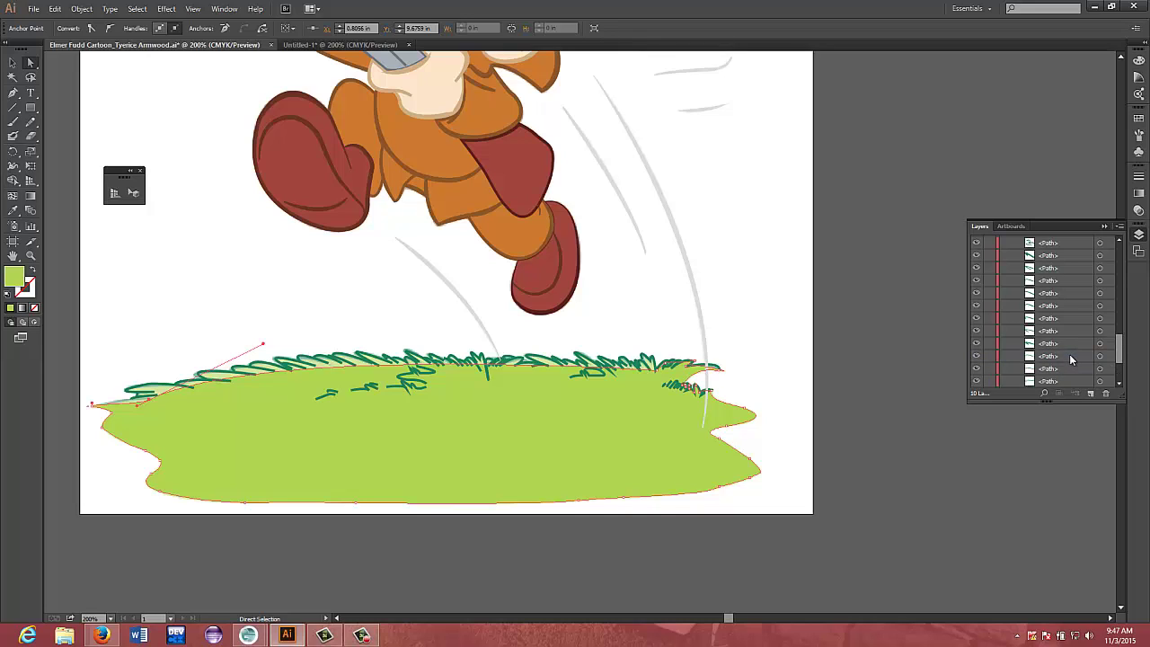
scroll(1069, 358, "up", 2)
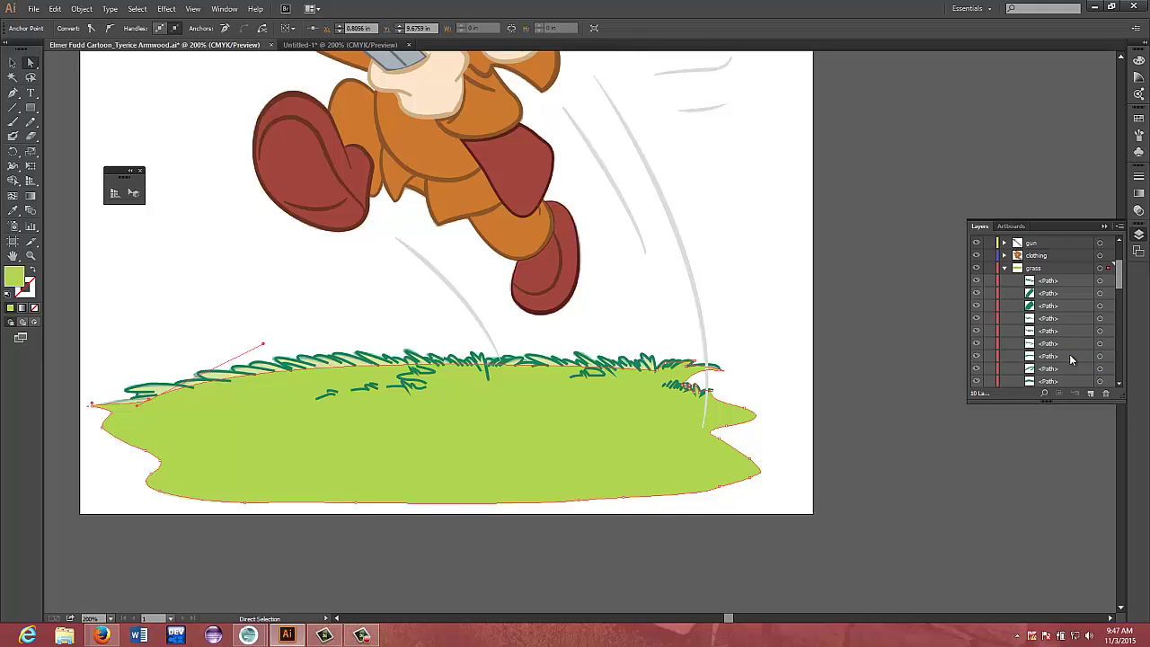
left_click(1070, 280, "shift")
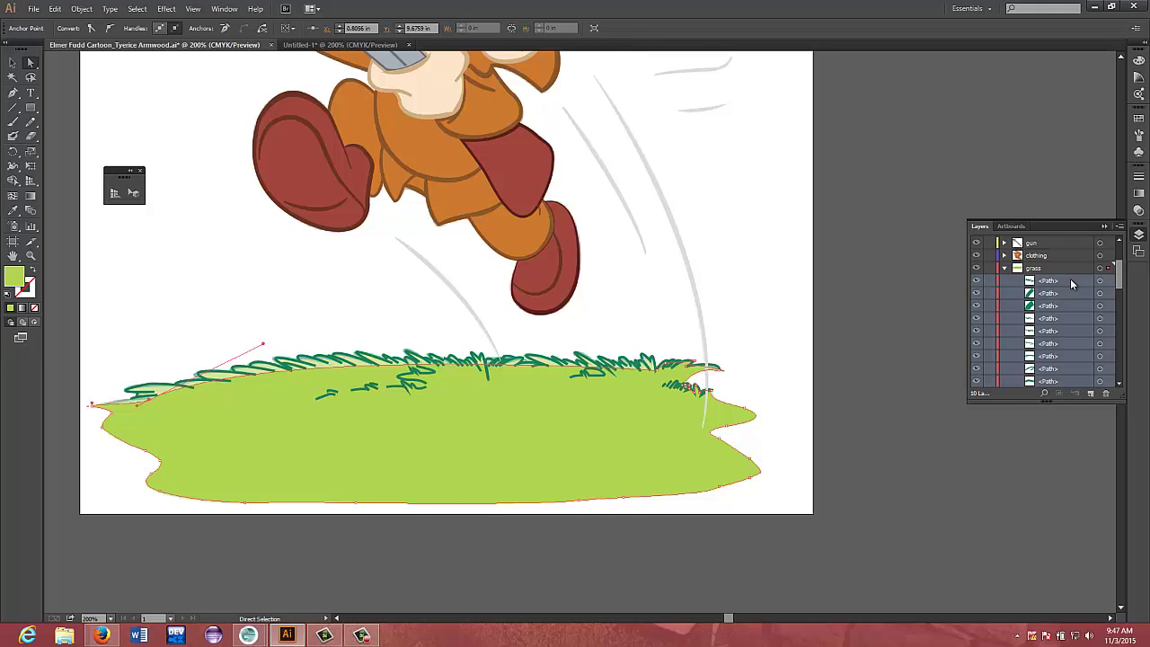
left_click(33, 292)
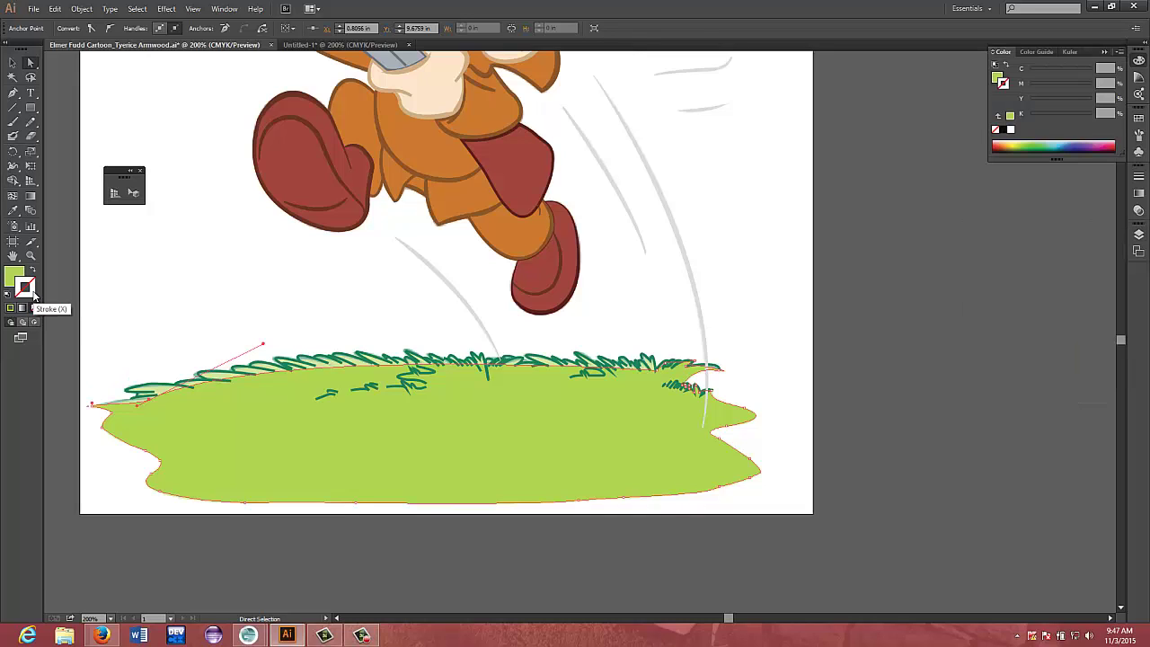
Try to fill the grass blades with light green, C 33.95, M 0, Y 87.73, K 0, starting from a blade near the ground's left end
left_click(223, 375)
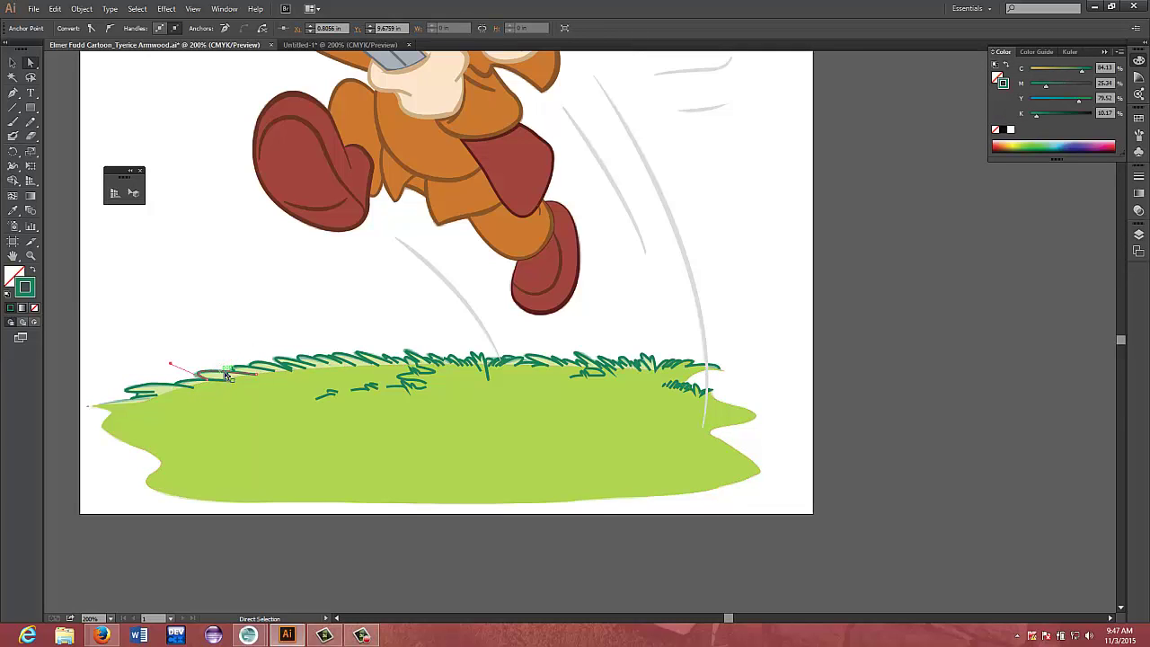
left_click(1138, 235)
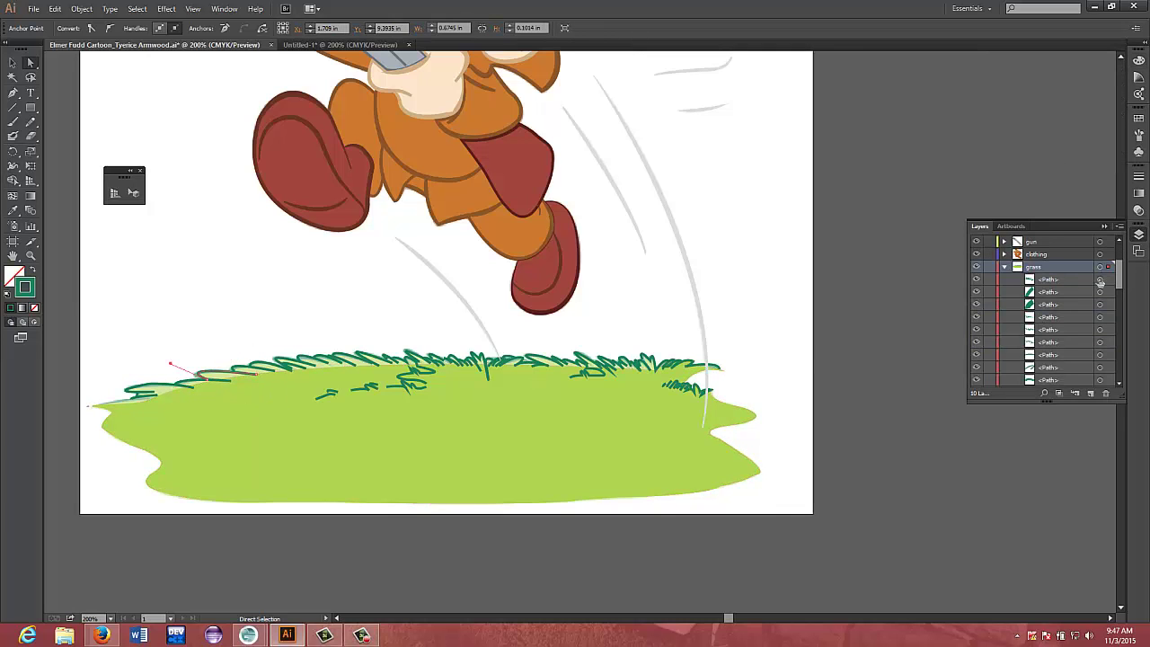
scroll(1087, 296, "down", 5)
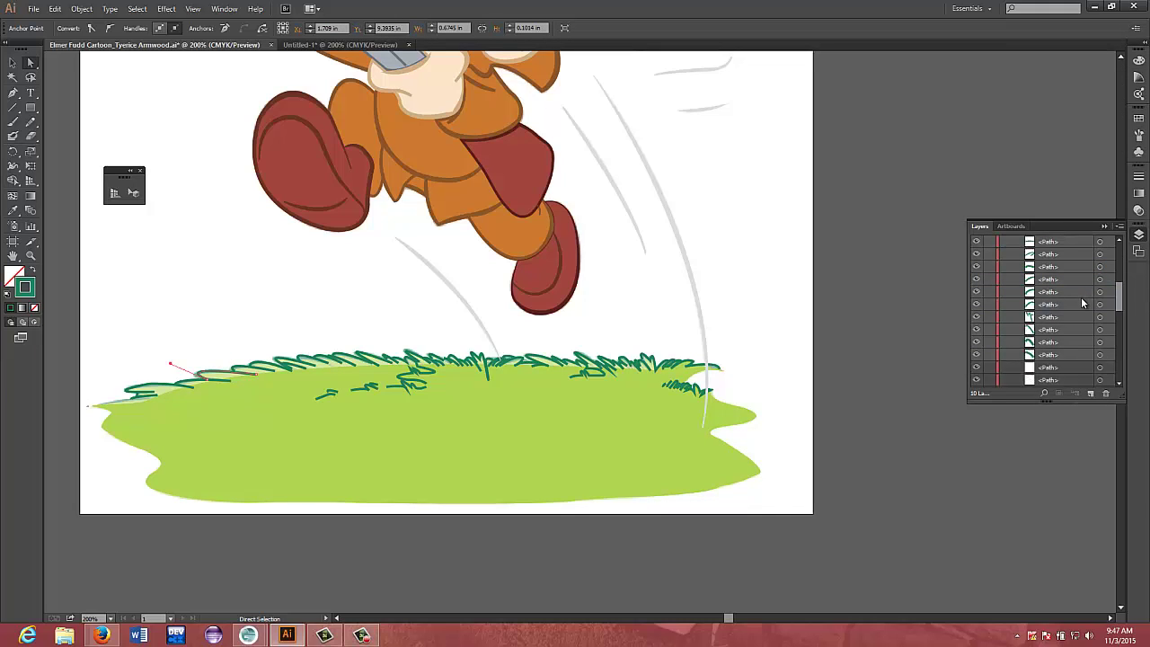
scroll(1083, 304, "down", 2)
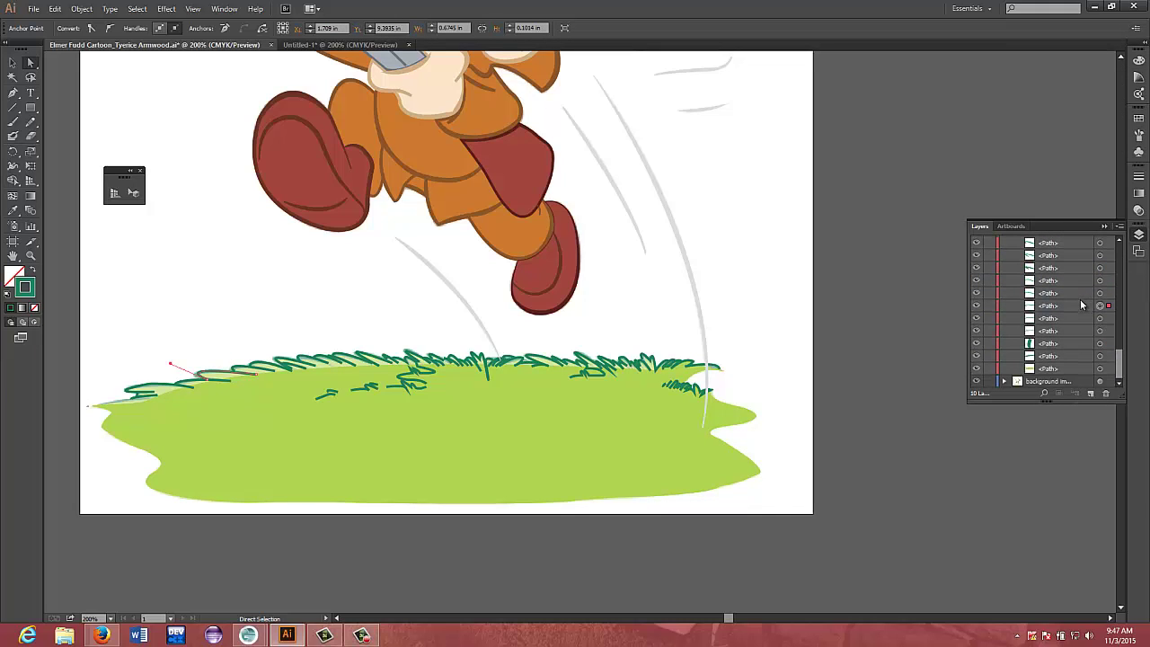
left_click(1060, 356, "shift")
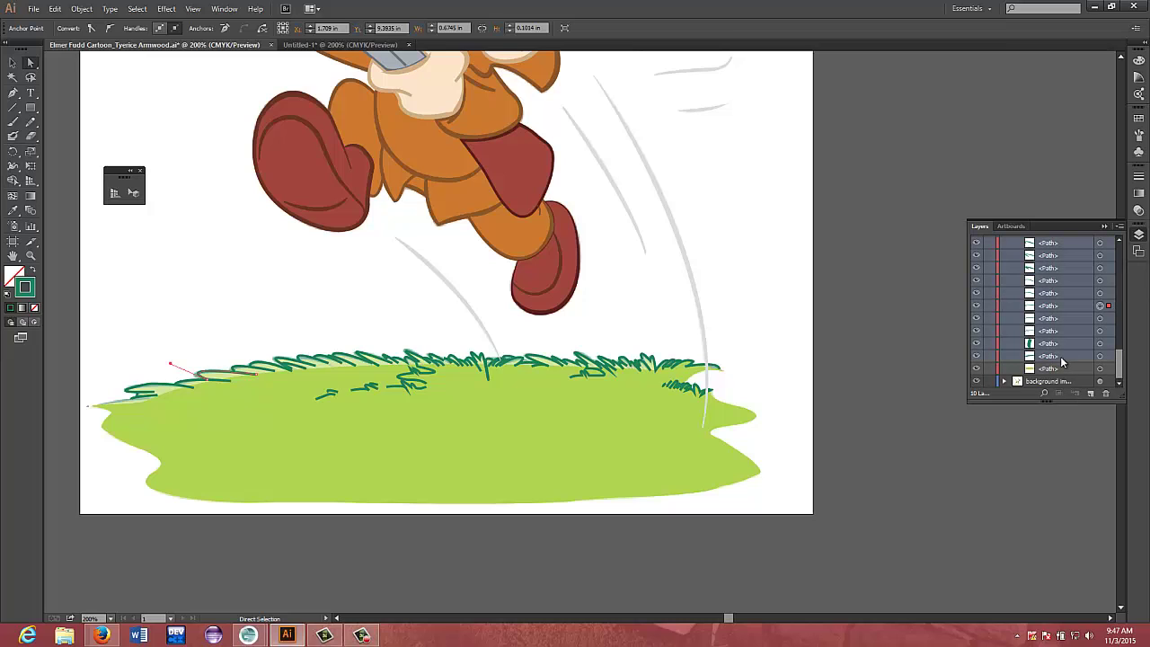
left_click(15, 276)
double_click(15, 275)
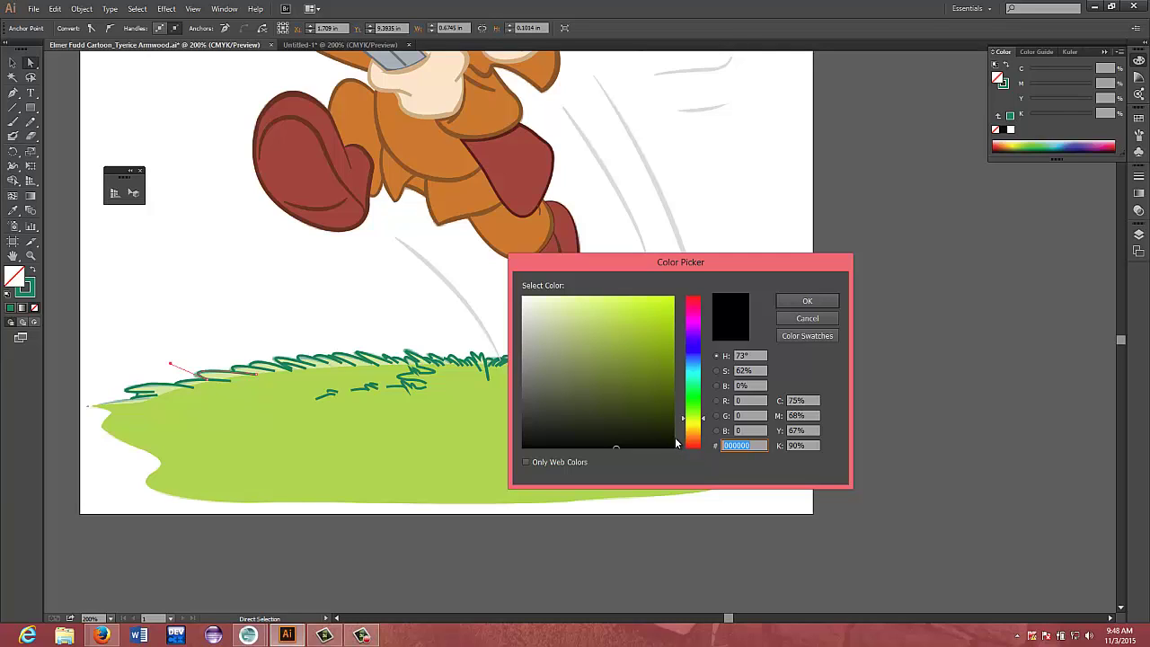
type("b4d455")
key("Return")
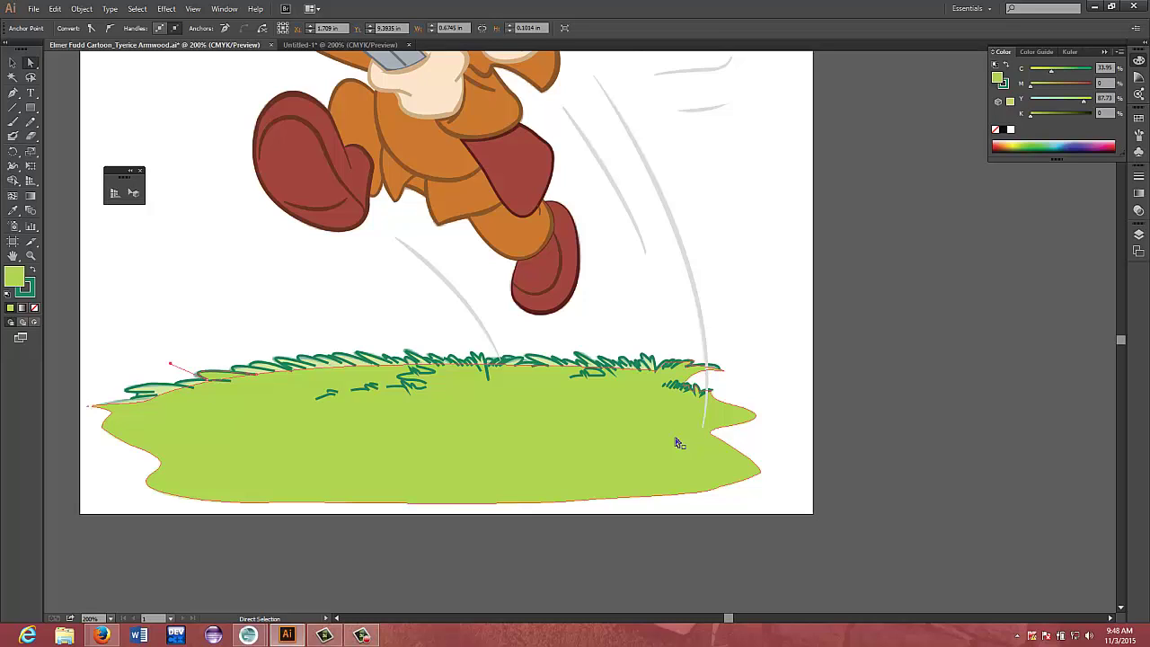
left_click(735, 338)
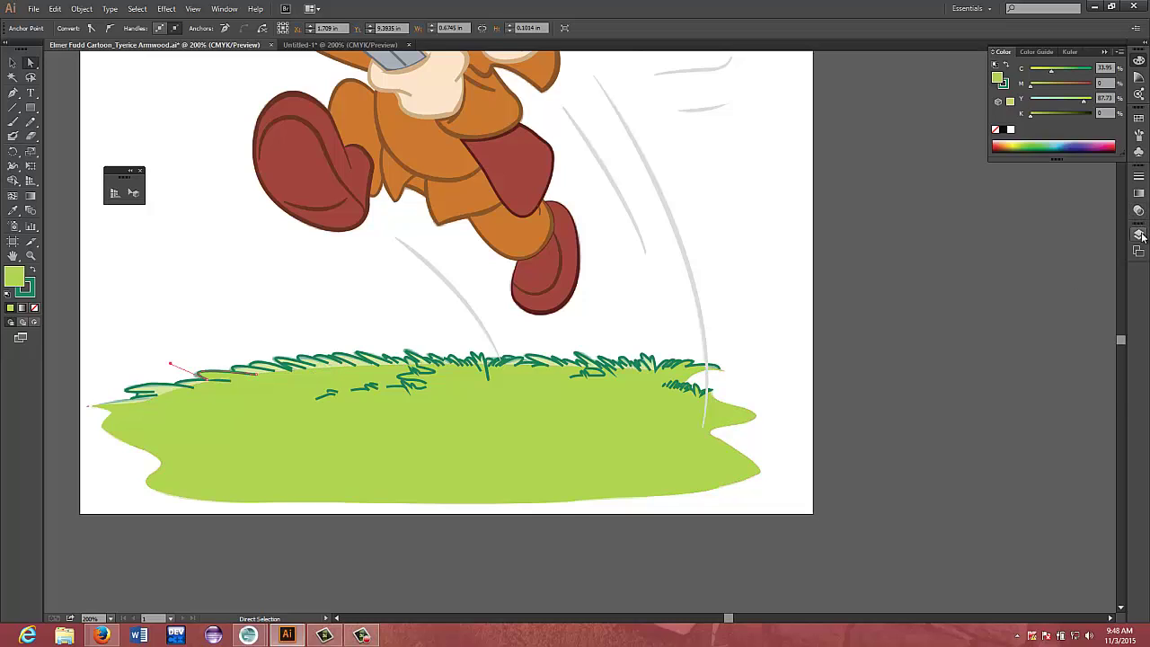
Target every grass-blade path on the grass layer together, from the topmost one down, leaving only the ground shape at the layer's bottom unselected
left_click(1138, 234)
scroll(1102, 288, "down", 3)
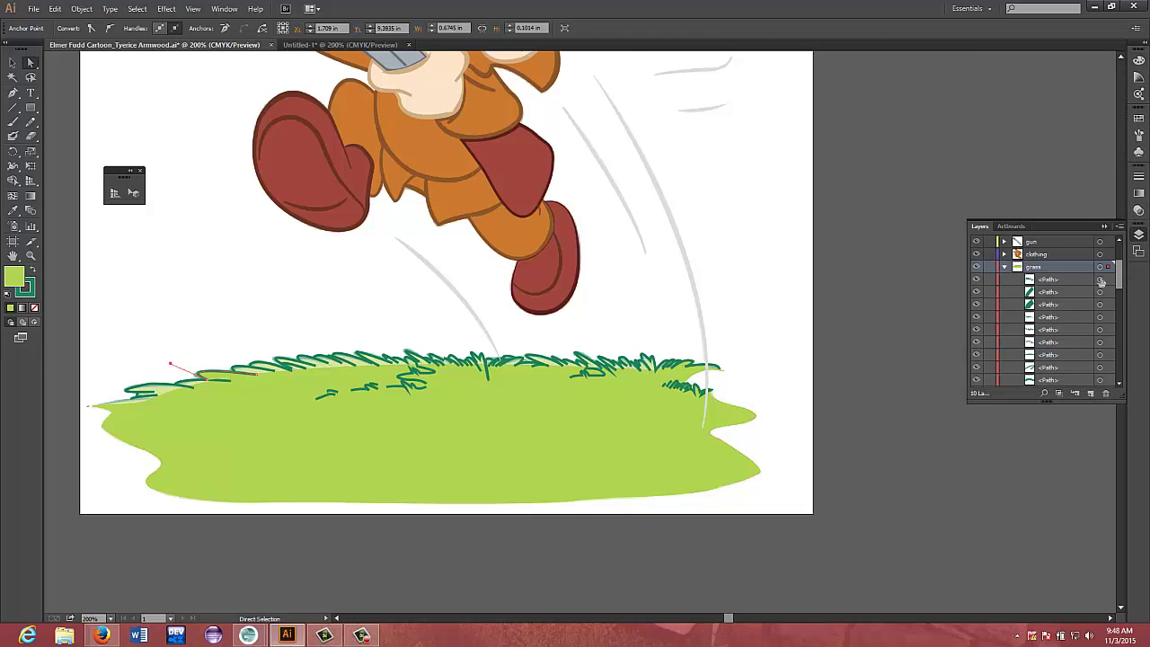
left_click(1100, 280)
left_click(1100, 292)
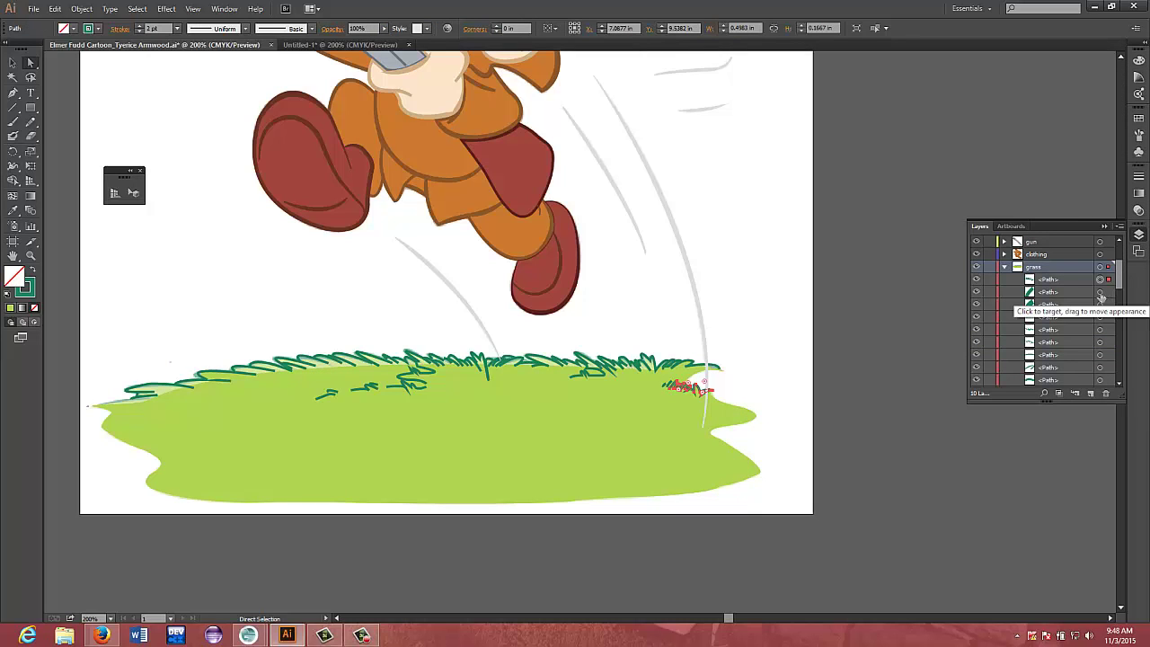
left_click(1100, 292, "shift")
left_click(1100, 304, "shift")
left_click(1100, 317, "shift")
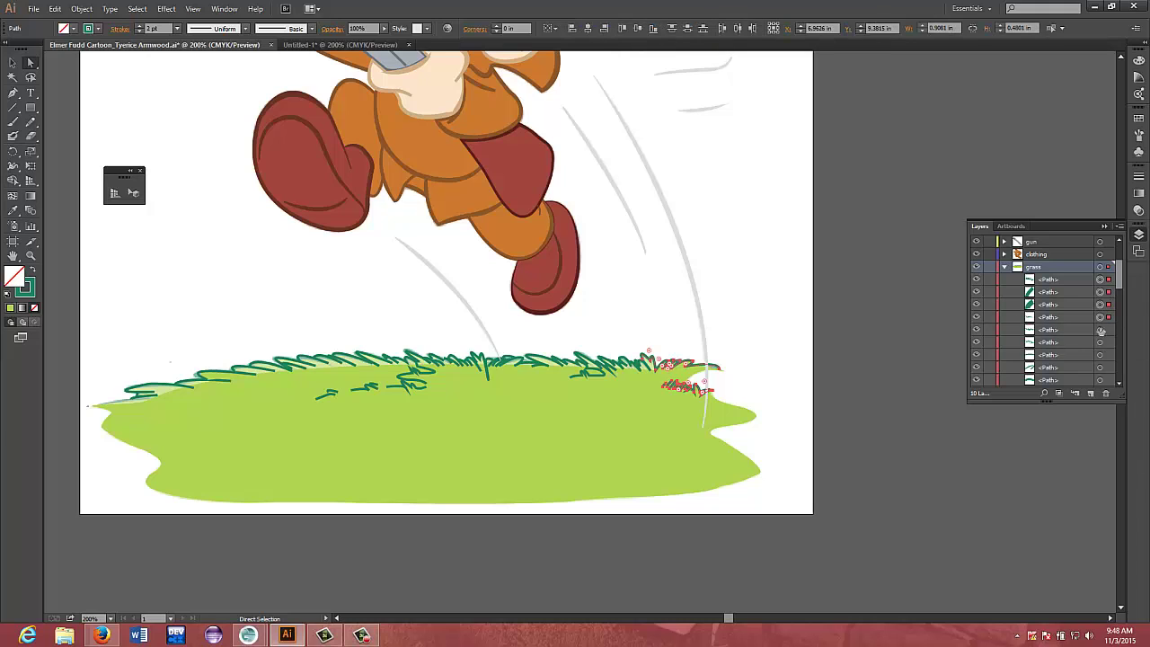
left_click(1099, 330, "shift")
left_click(1099, 342, "shift")
left_click(1099, 330, "shift")
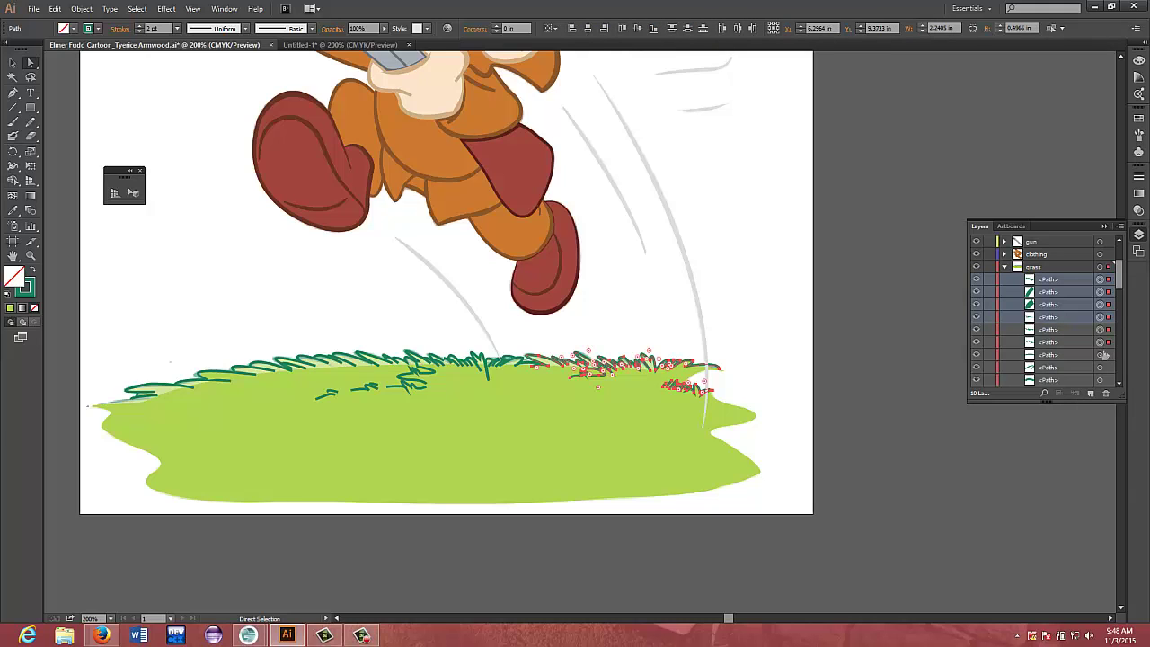
left_click(1100, 355, "shift")
left_click(1100, 367, "shift")
scroll(1105, 368, "down", 1)
scroll(1094, 346, "down", 2)
left_click(1101, 268, "shift")
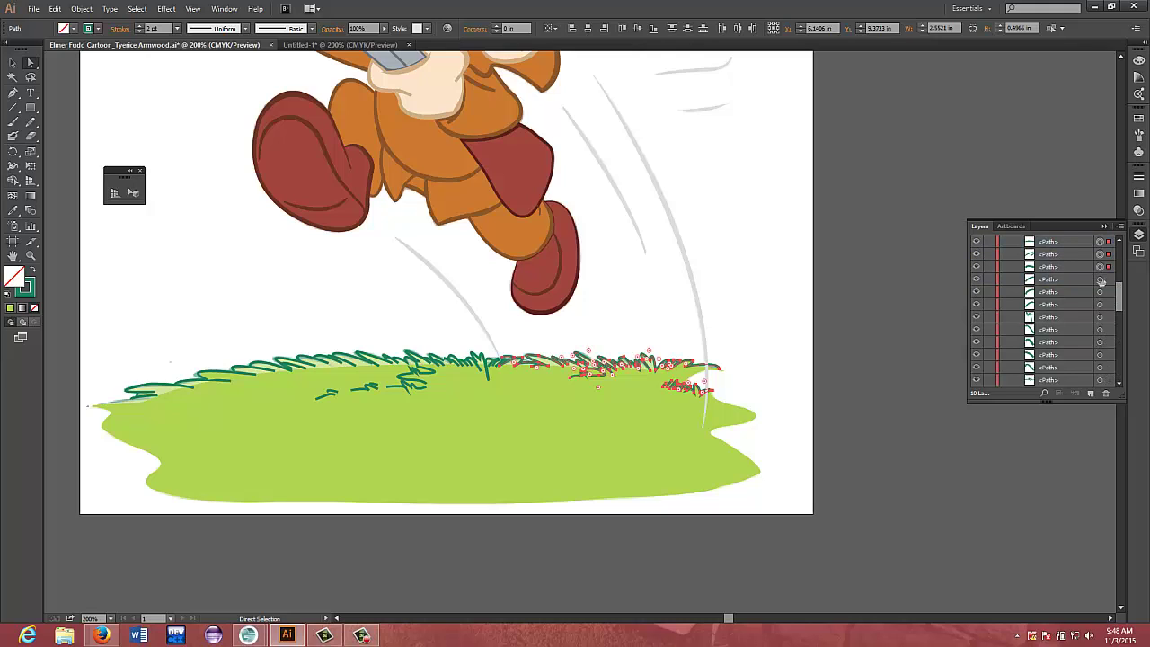
left_click(1101, 281, "shift")
left_click(1100, 292, "shift")
left_click(1100, 304, "shift")
left_click(1099, 317, "shift")
left_click(1099, 329, "shift")
left_click(1100, 343, "shift")
left_click(1100, 355, "shift")
left_click(1099, 367, "shift")
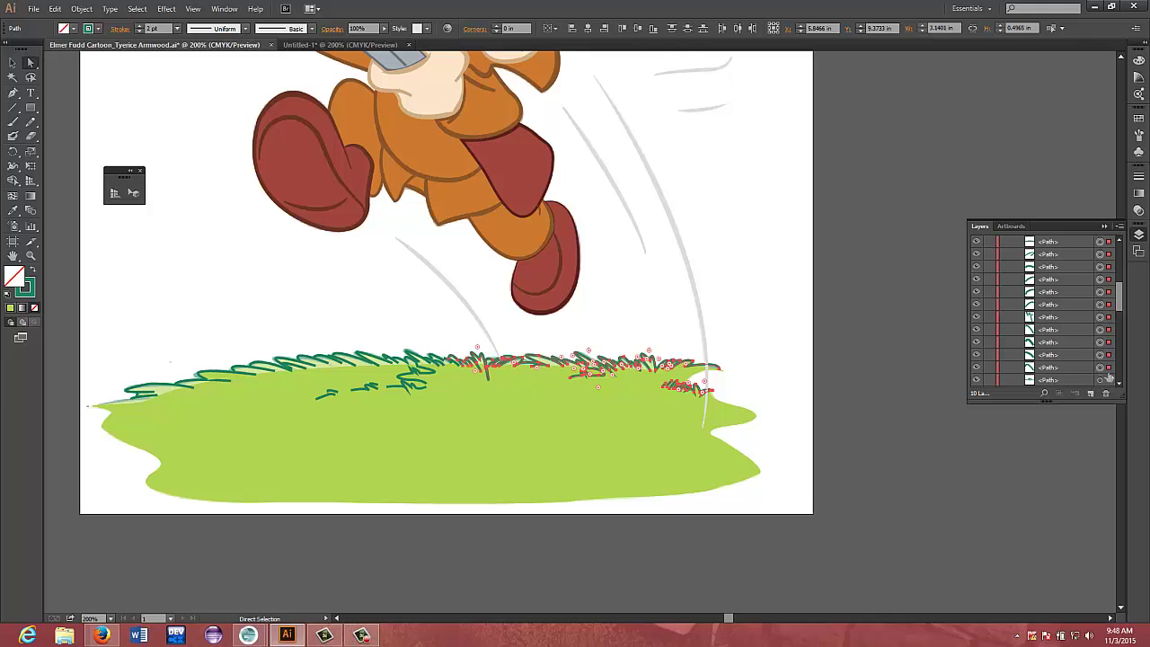
scroll(1110, 373, "down", 1)
scroll(1110, 373, "down", 2)
left_click(1101, 267, "shift")
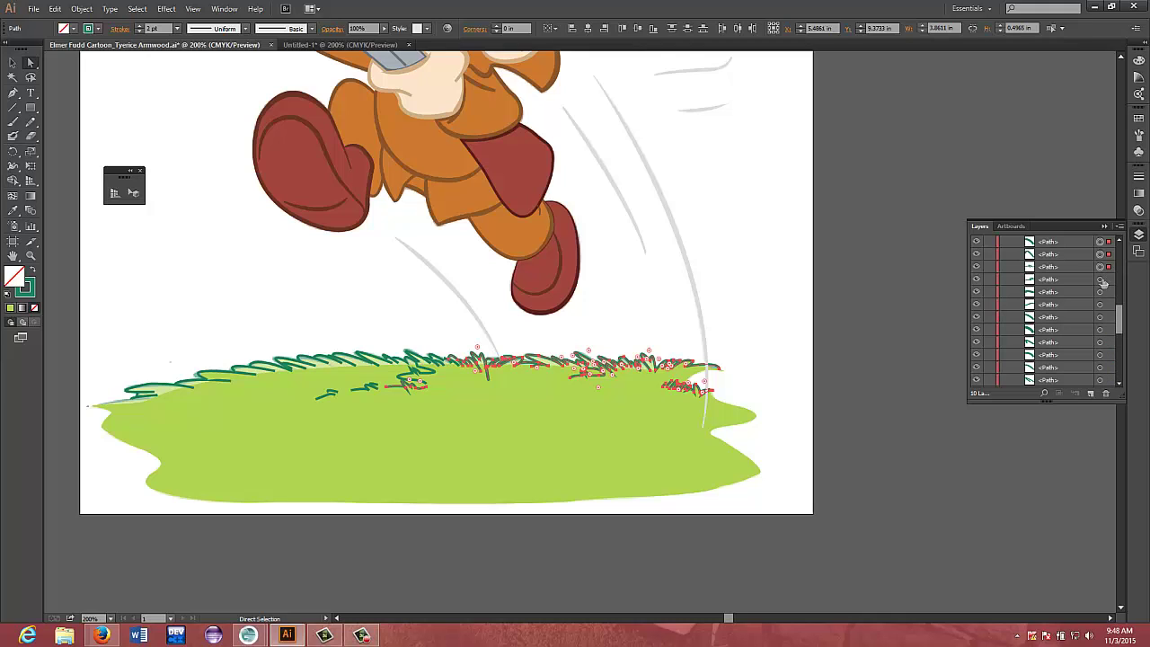
left_click(1100, 280, "shift")
left_click(1100, 292, "shift")
left_click(1099, 304, "shift")
left_click(1100, 317, "shift")
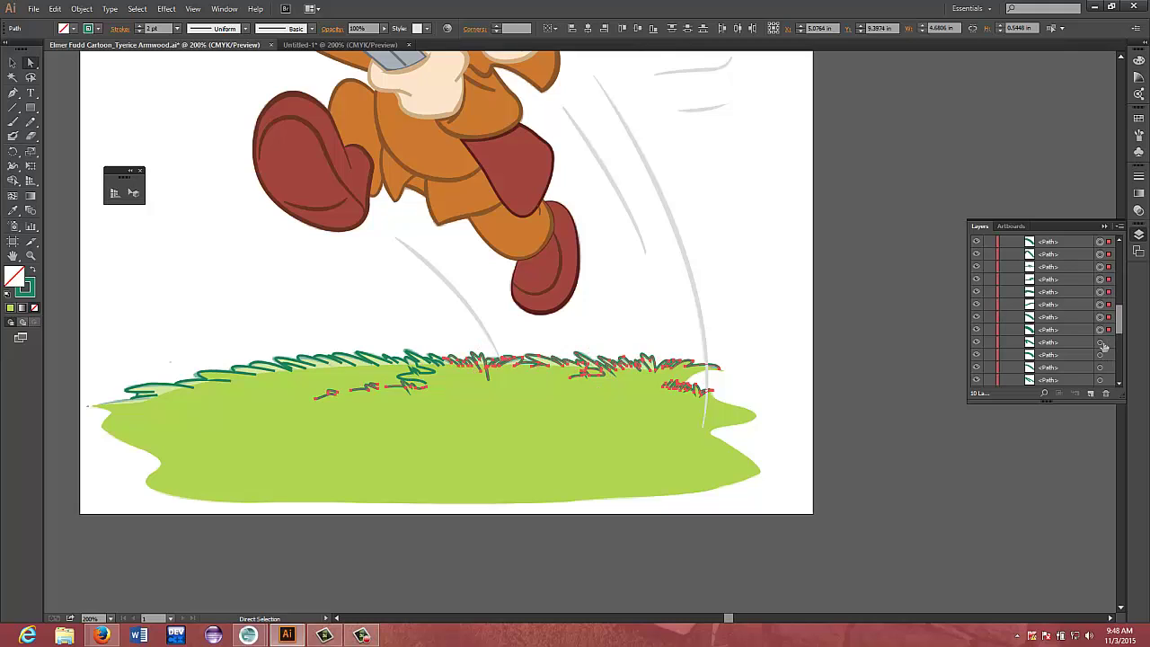
left_click(1099, 343, "shift")
scroll(1104, 360, "down", 1)
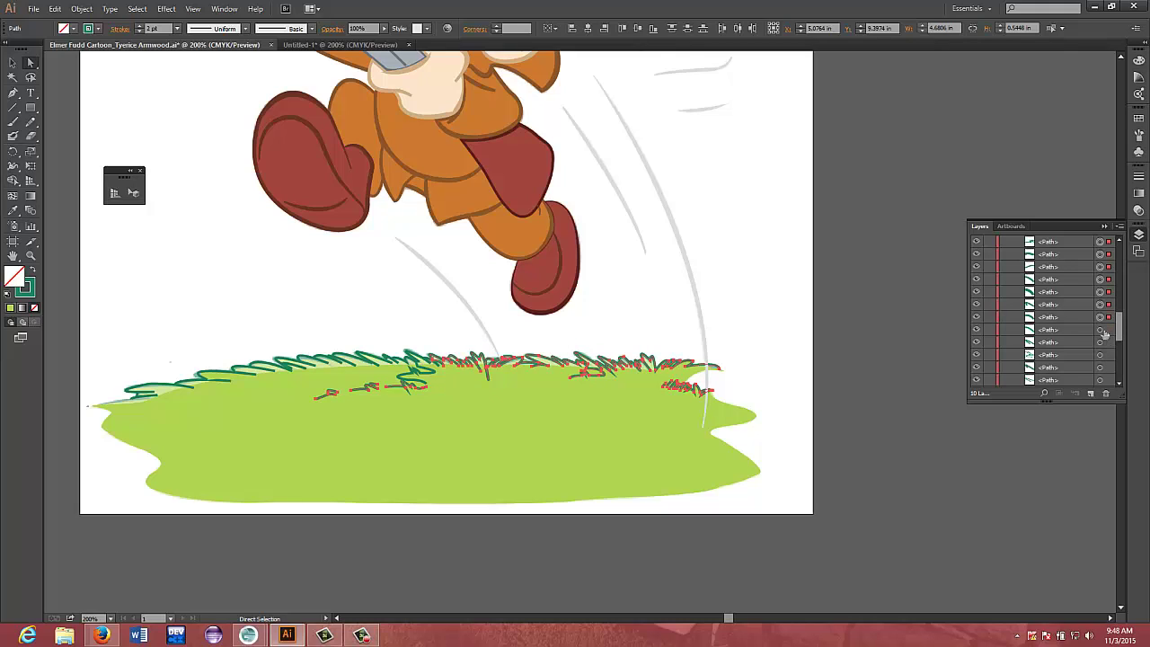
left_click(1101, 344, "shift")
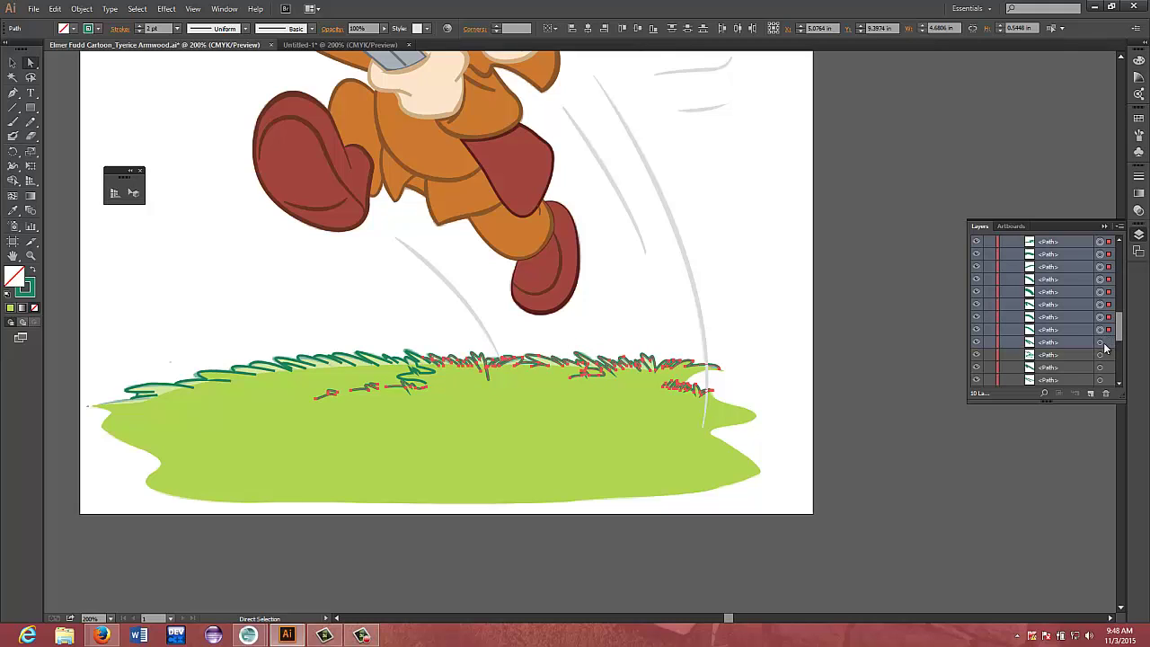
scroll(1104, 345, "down", 1)
left_click(1101, 319, "shift")
left_click(1100, 331, "shift")
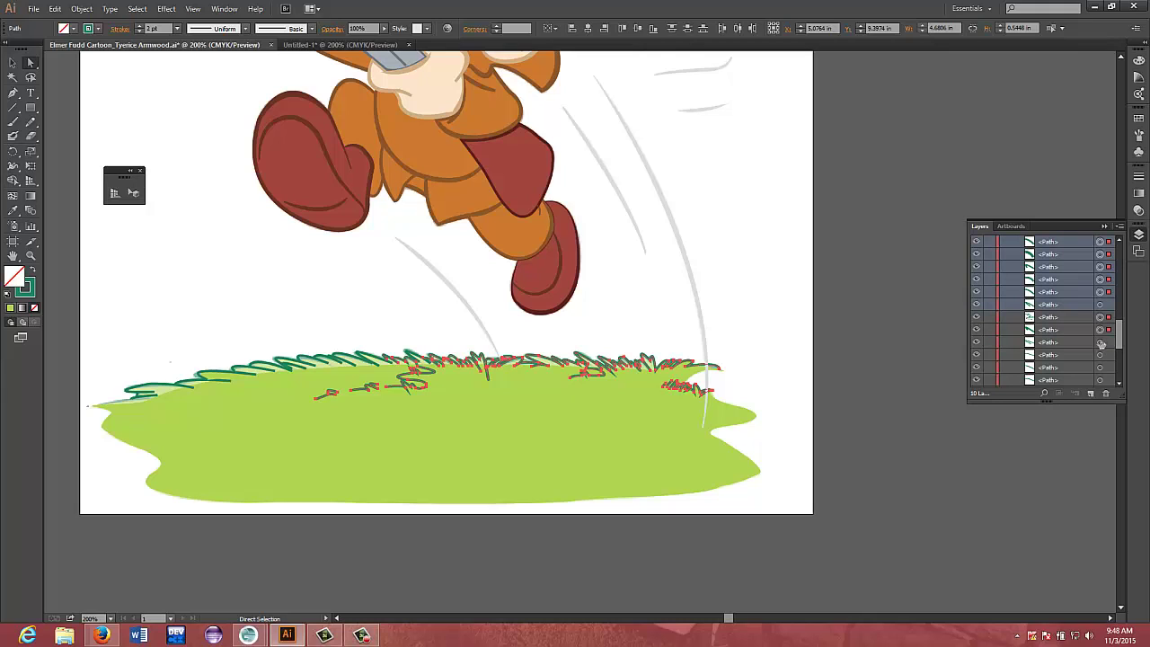
left_click(1100, 343, "shift")
left_click(1103, 355, "shift")
left_click(1103, 368, "shift")
scroll(1109, 365, "down", 2)
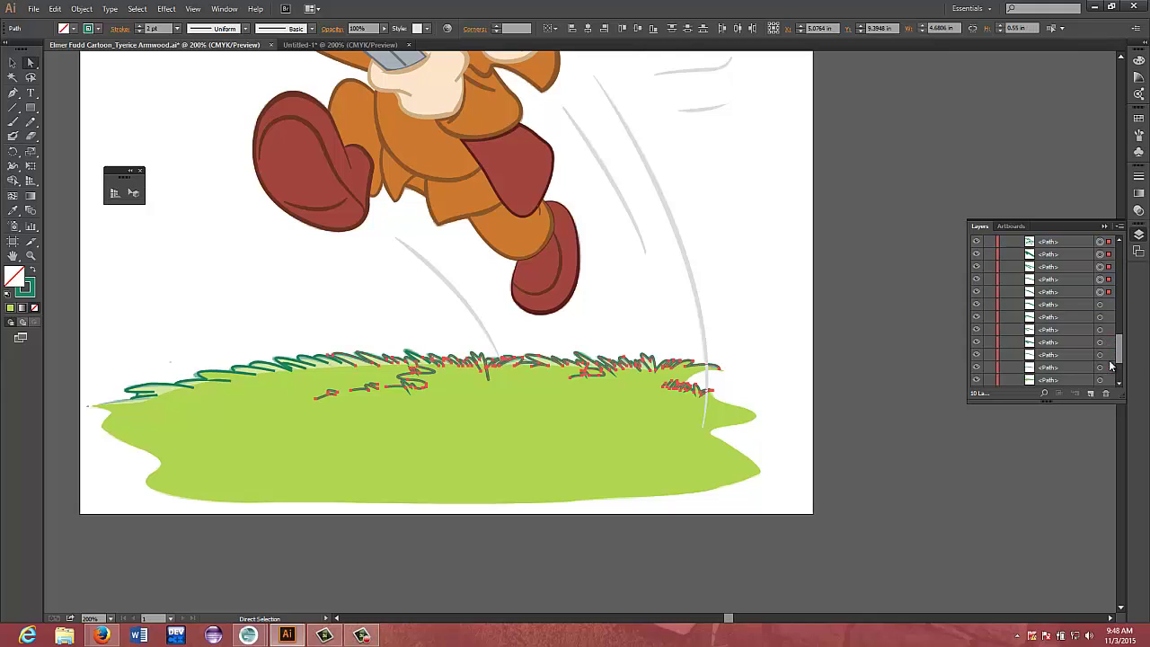
left_click(1103, 306, "shift")
left_click(1103, 319, "shift")
left_click(1101, 330, "shift")
left_click(1101, 342, "shift")
left_click(1101, 354, "shift")
left_click(1104, 367, "shift")
scroll(1114, 368, "down", 1)
left_click(1101, 356, "shift")
left_click(1101, 343, "shift")
left_click(1100, 331, "shift")
left_click(1102, 319, "shift")
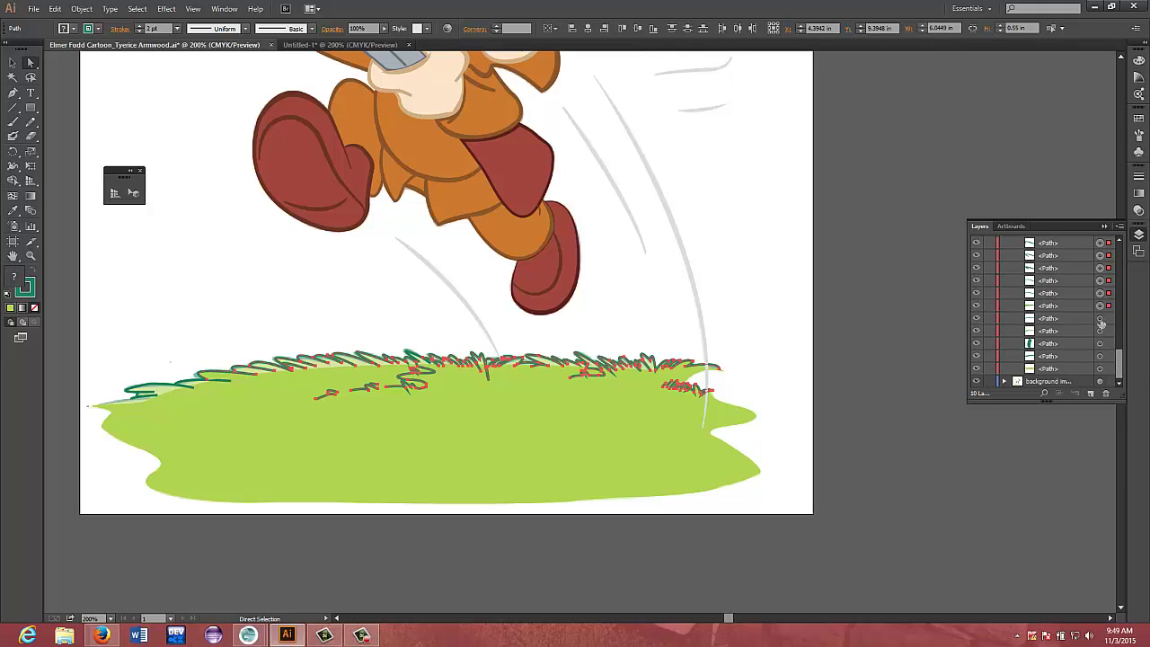
left_click(1101, 318, "shift")
left_click(1100, 331, "shift")
left_click(1100, 343, "shift")
left_click(1101, 355, "shift")
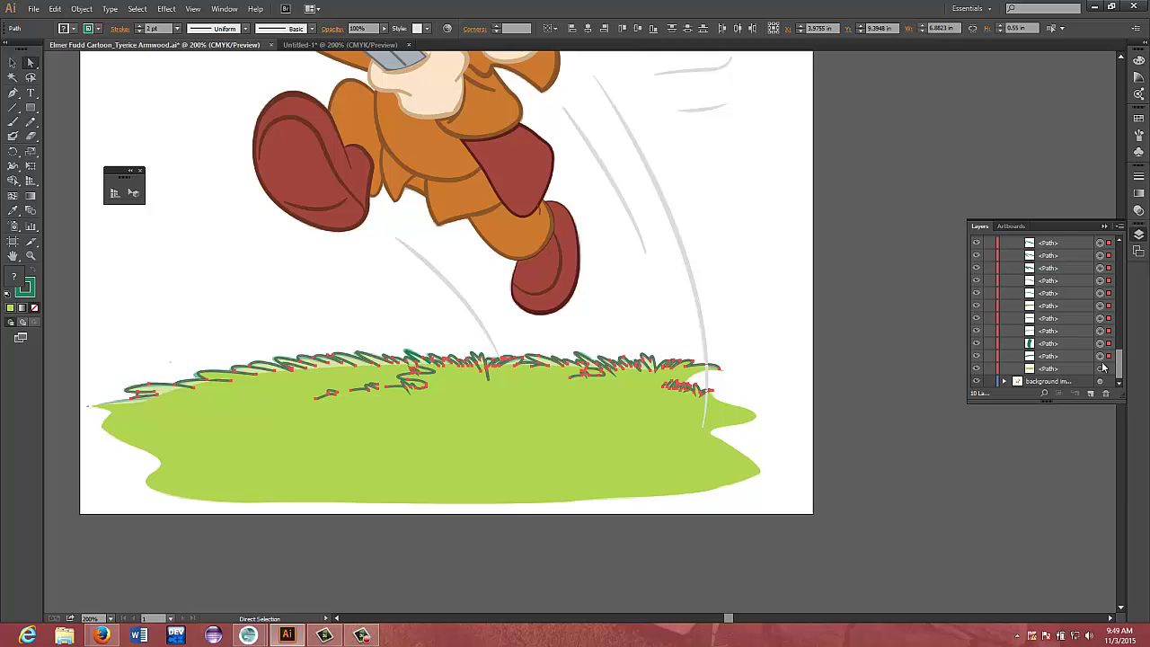
Try to fill all the selected grass blades with light green, hex b4d44f
double_click(13, 278)
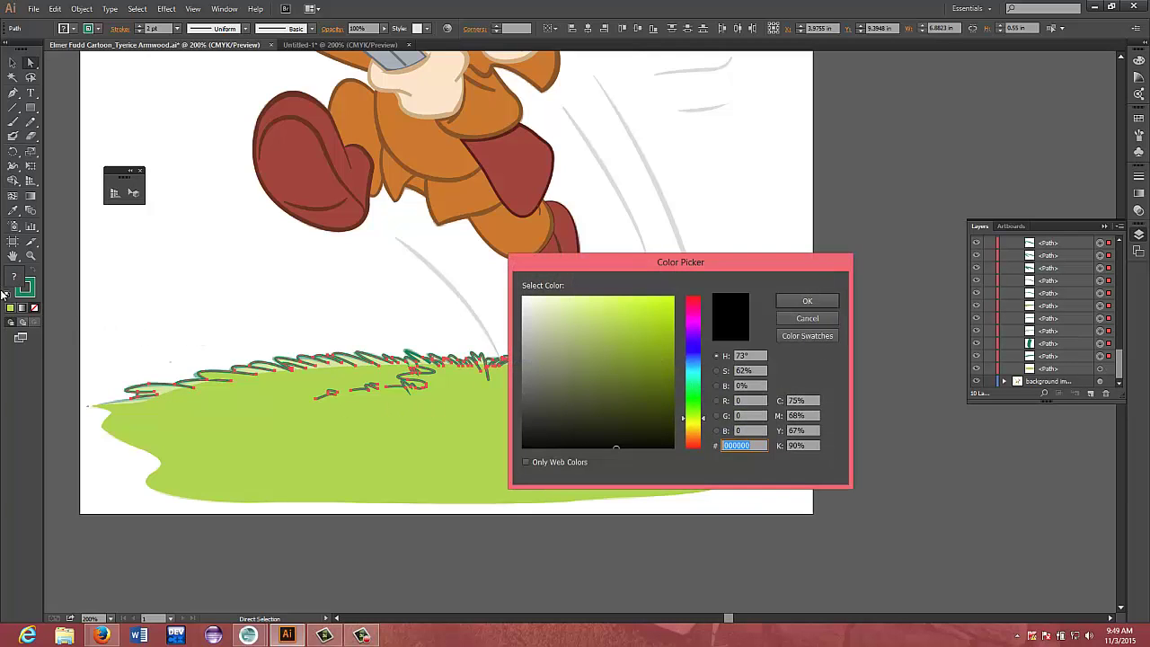
left_click(18, 307)
type("b4d44f")
key("Return")
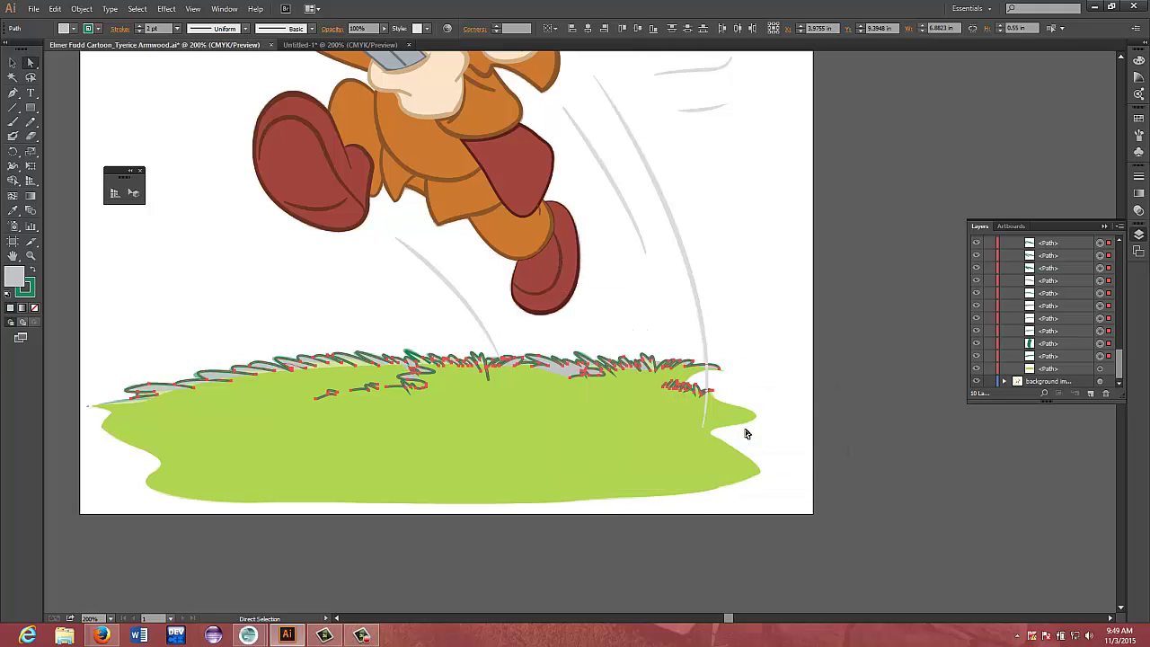
double_click(18, 275)
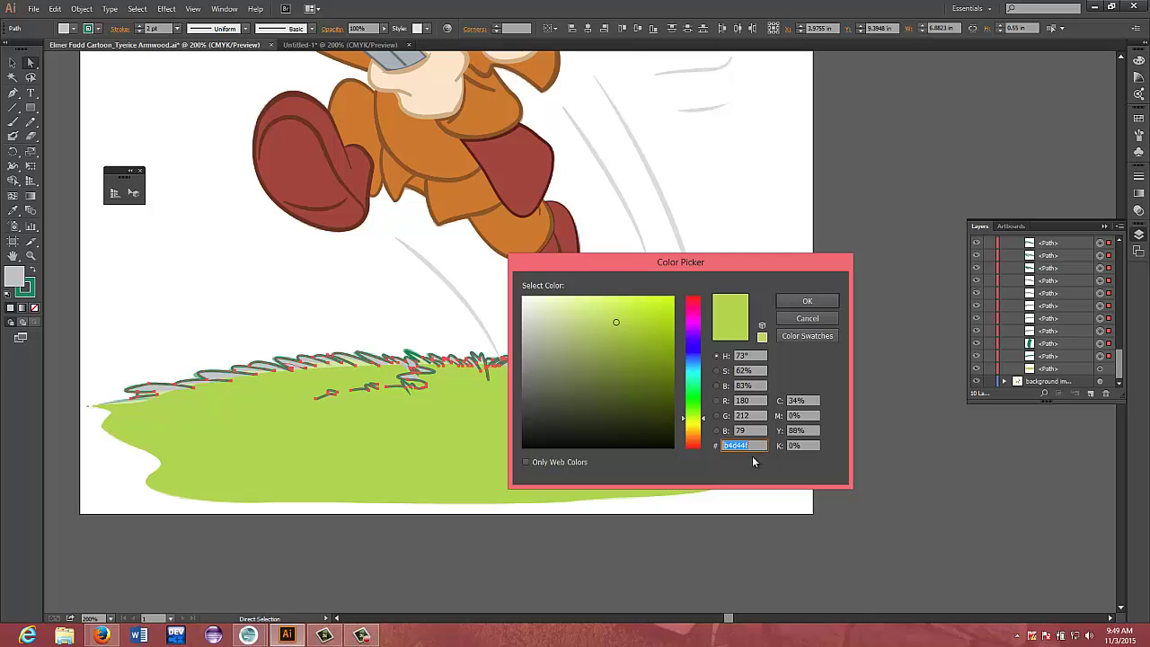
left_click(807, 319)
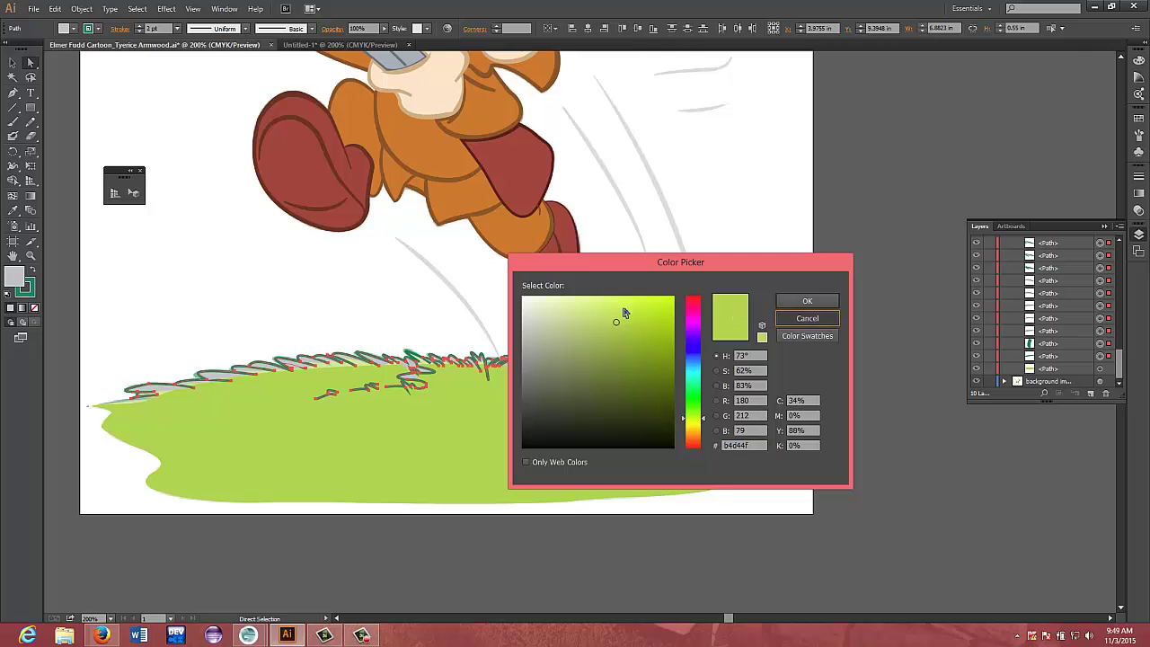
key("Return")
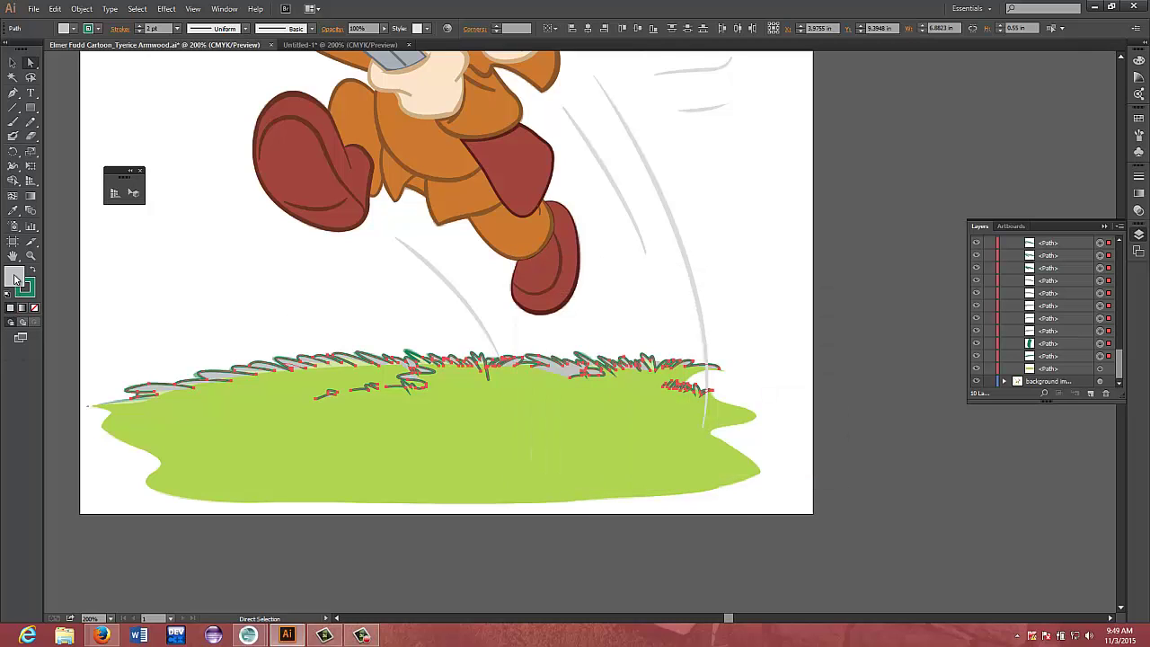
double_click(14, 279)
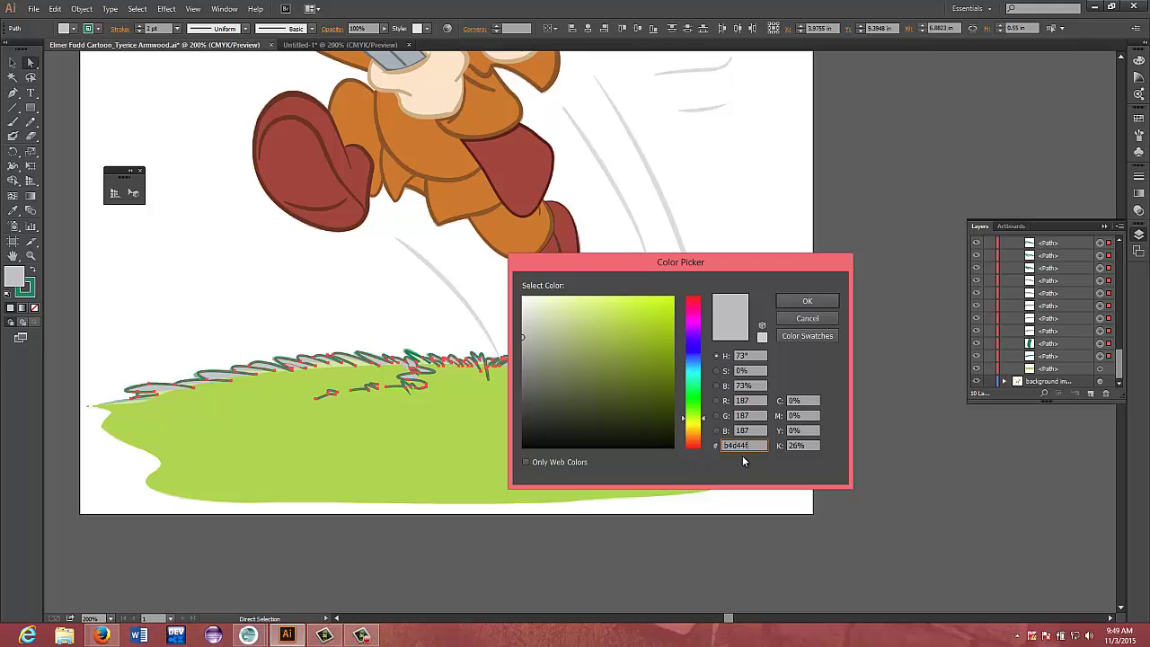
type("b4d44f")
key("Return")
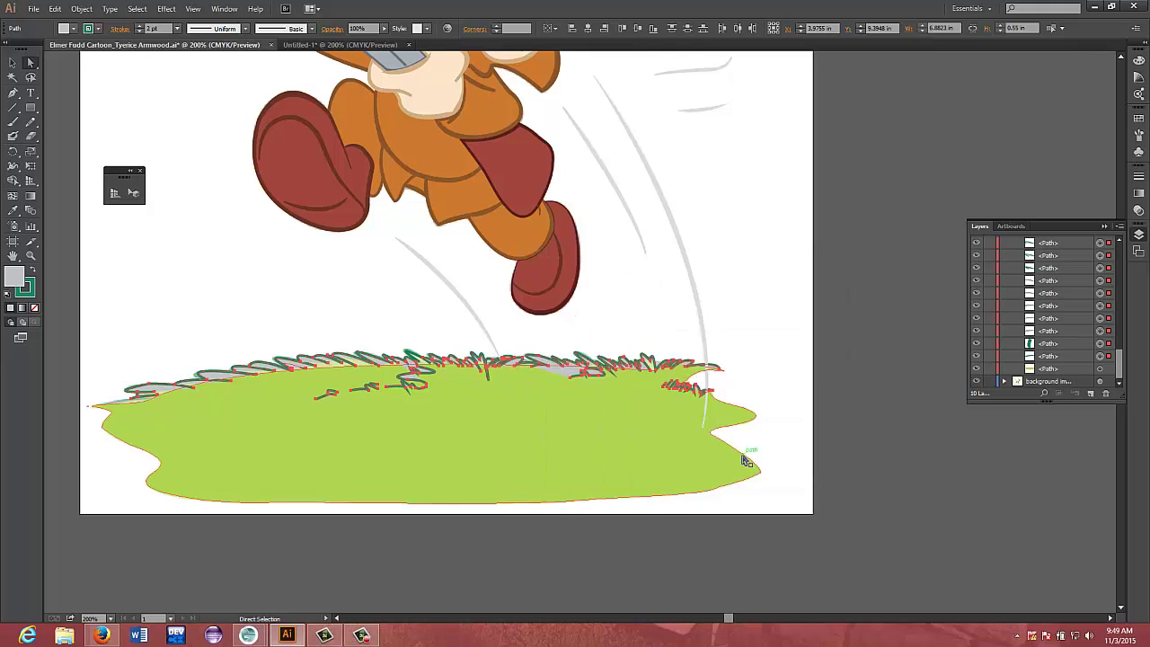
Remove the fill from the selected grass blades, keeping only their dark green strokes
left_click(82, 318)
left_click(104, 434)
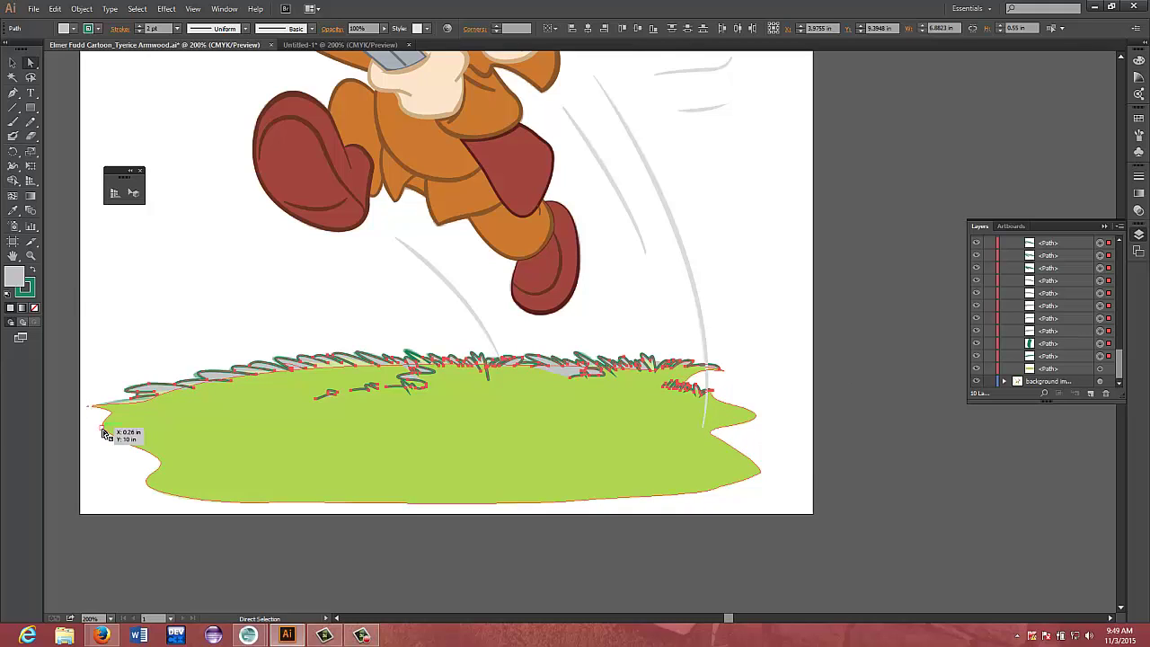
left_click(709, 428)
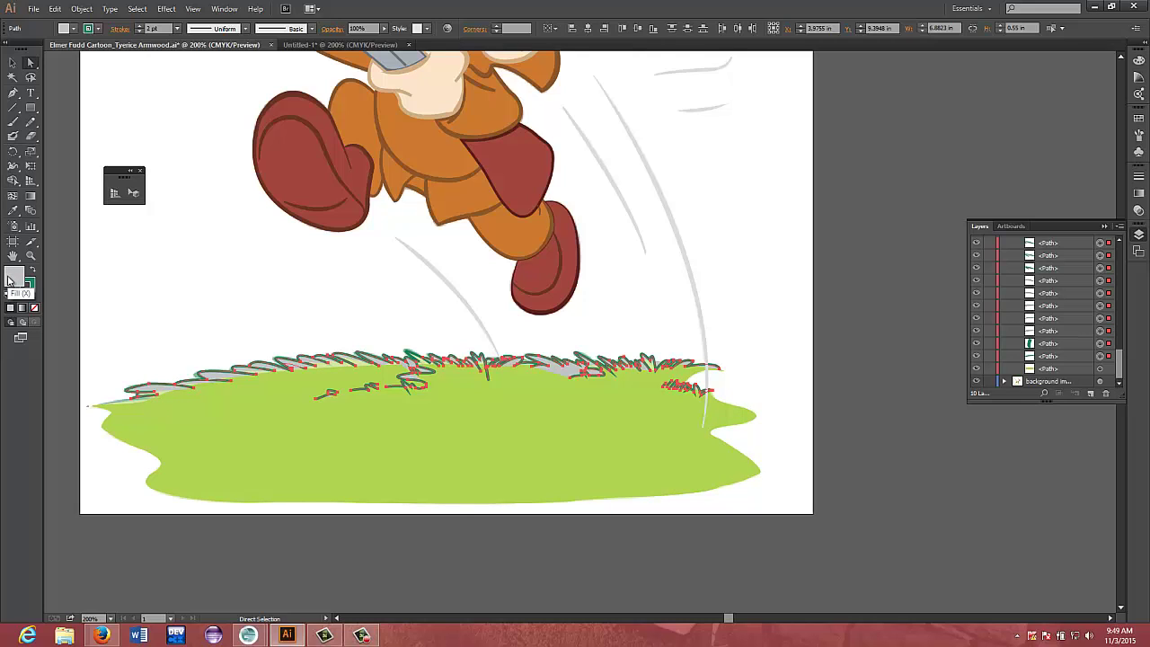
left_click(34, 308)
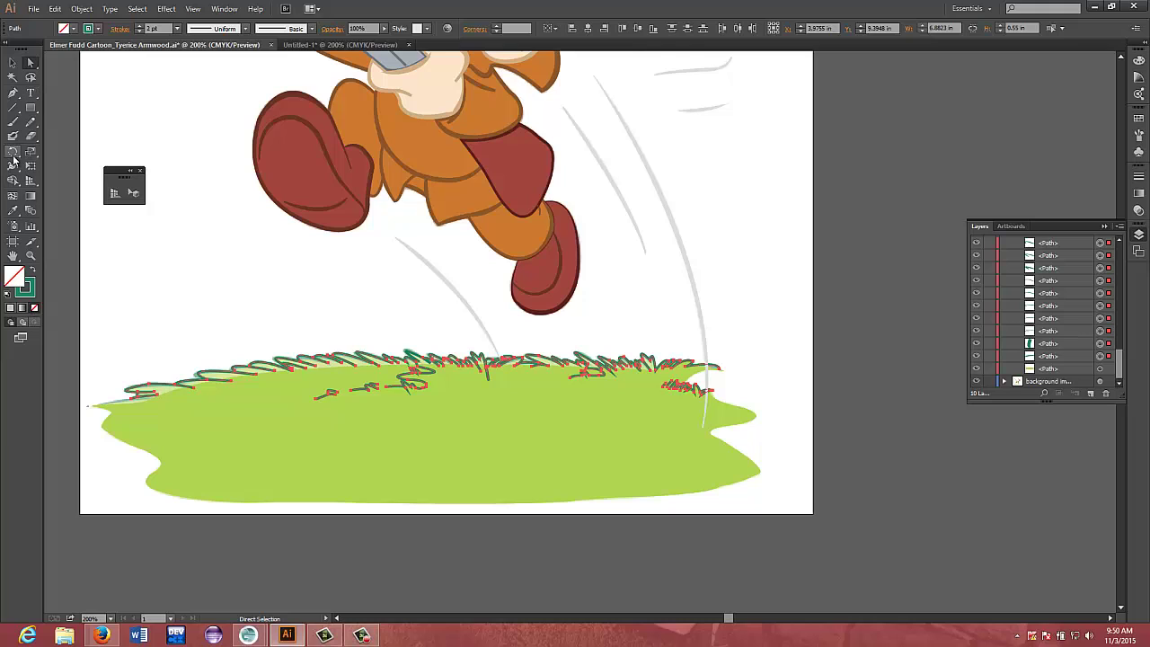
Try moving the ground shape 0.1658 in horizontally and -0.3779 in vertically, and undo the move
left_click(1069, 370)
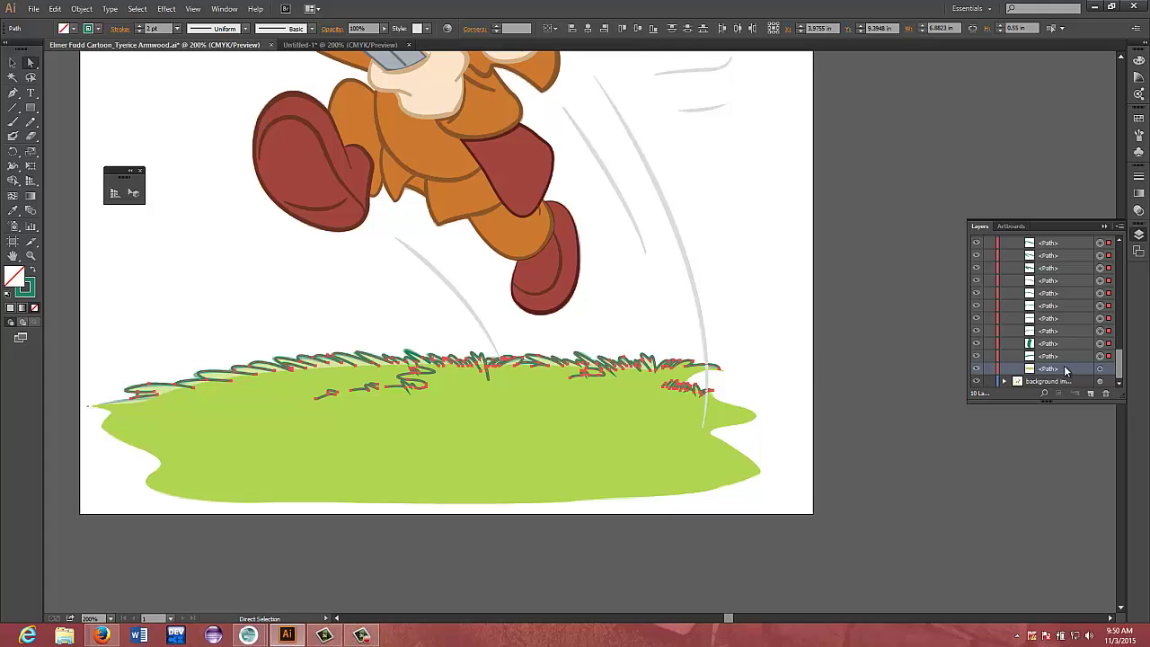
left_click(1100, 370)
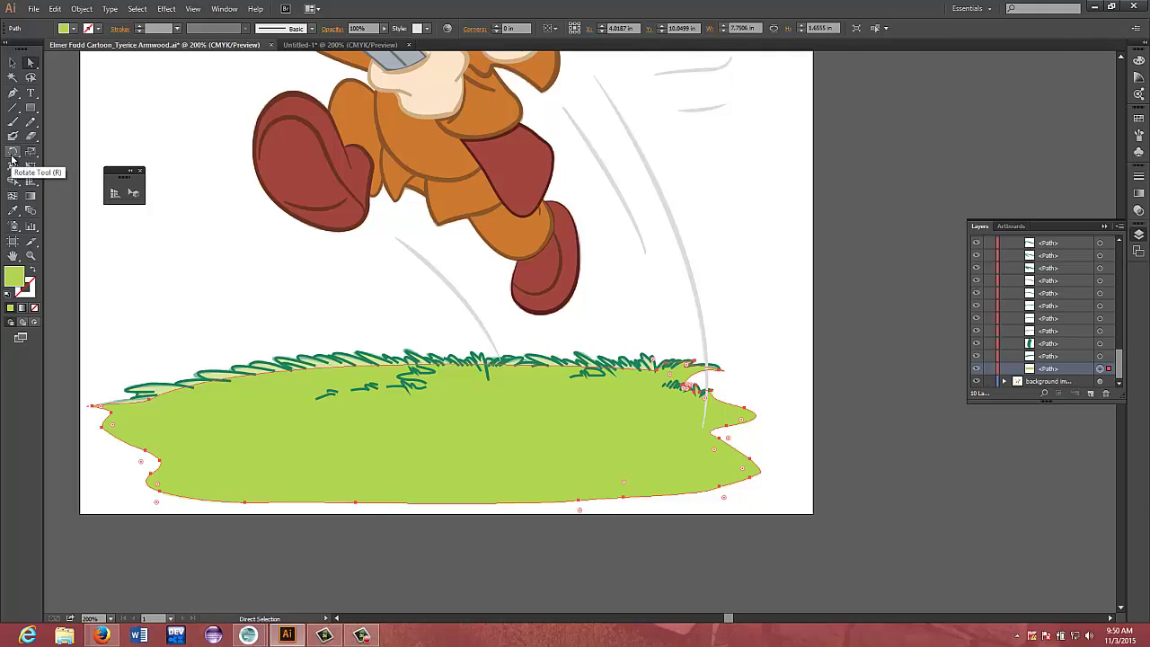
double_click(30, 63)
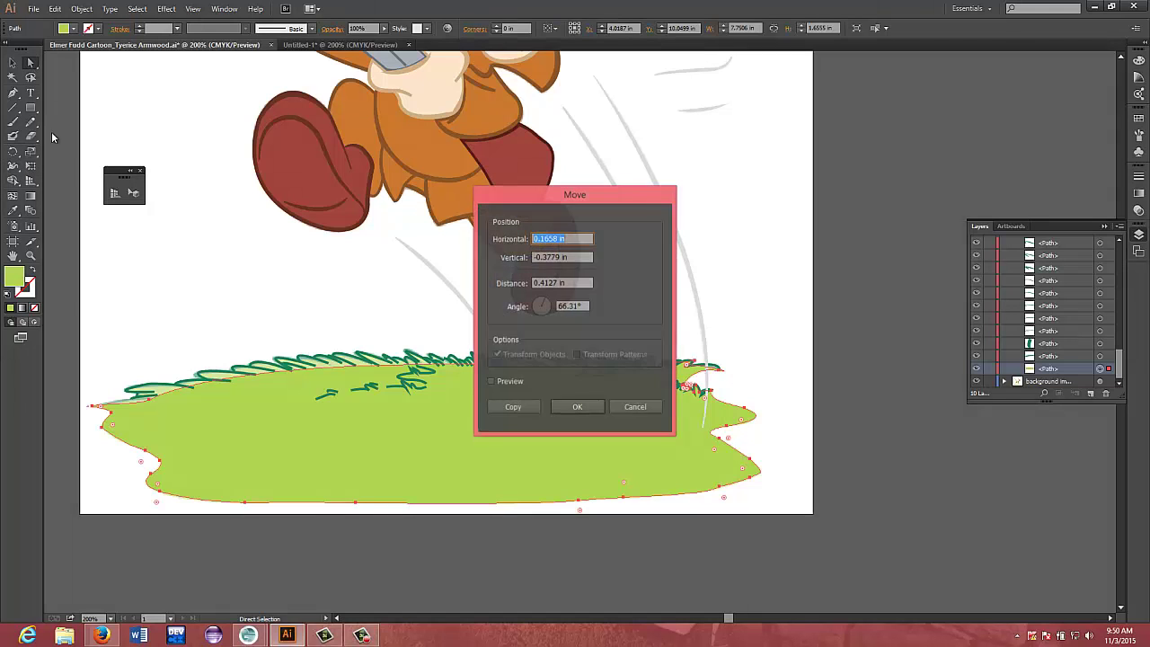
left_click(577, 406)
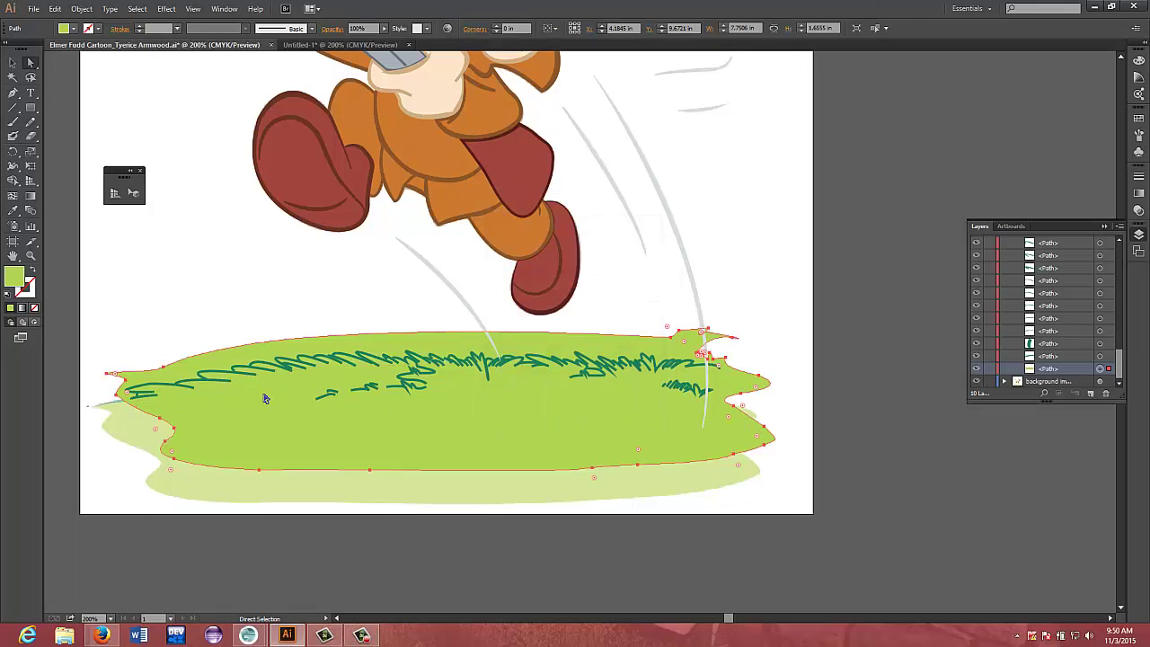
key("ctrl+d")
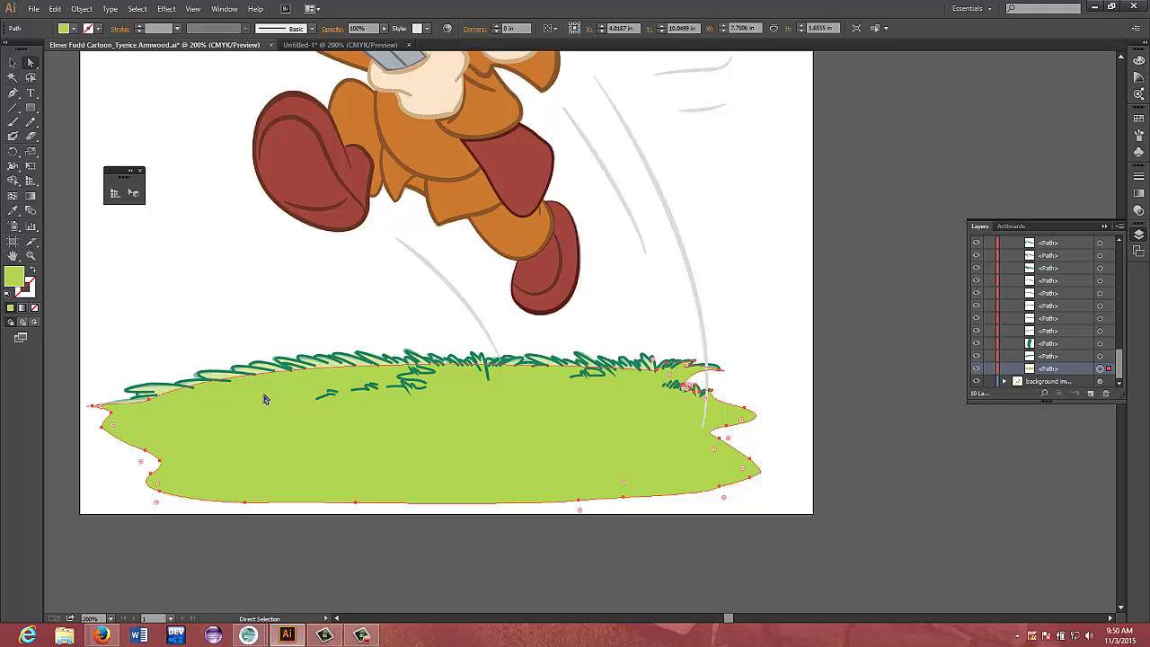
Try to join the open endpoints of several neighbouring grass blades at the ground's left end
left_click(207, 379)
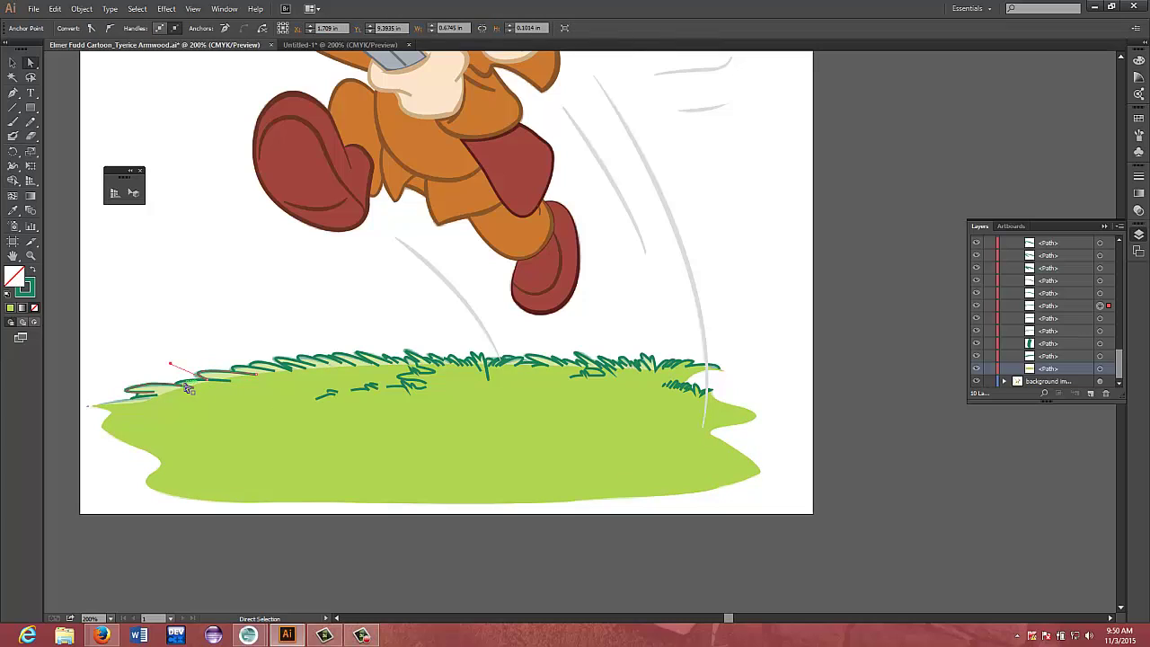
left_click(176, 383, "shift")
left_click(148, 396, "shift")
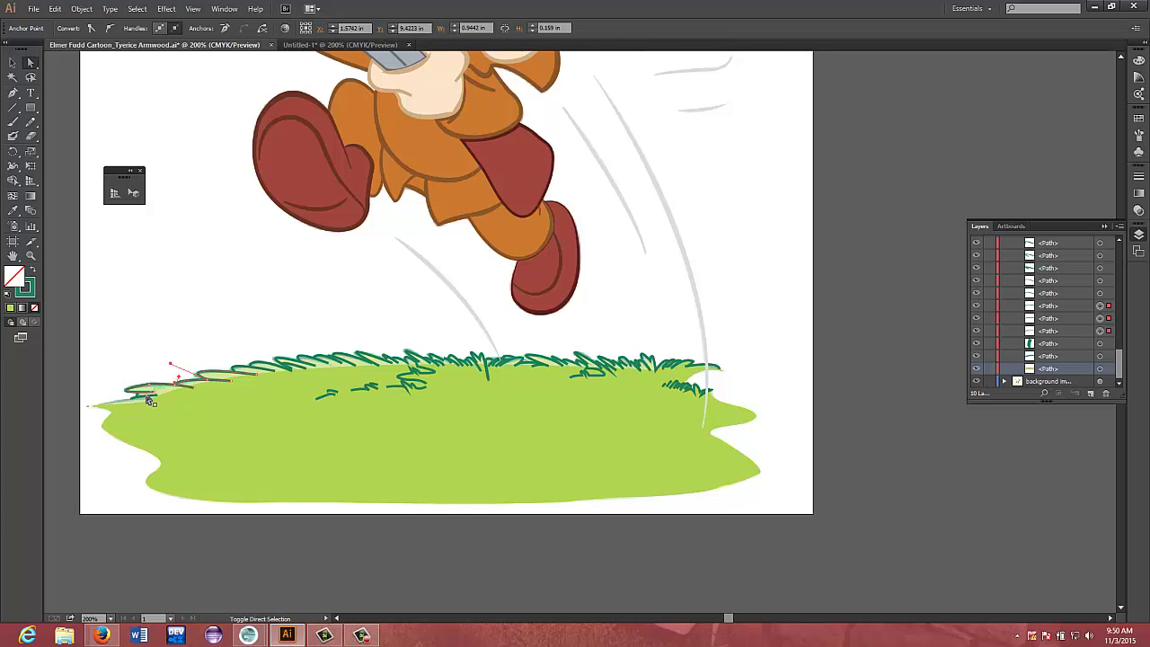
left_click(137, 393, "shift")
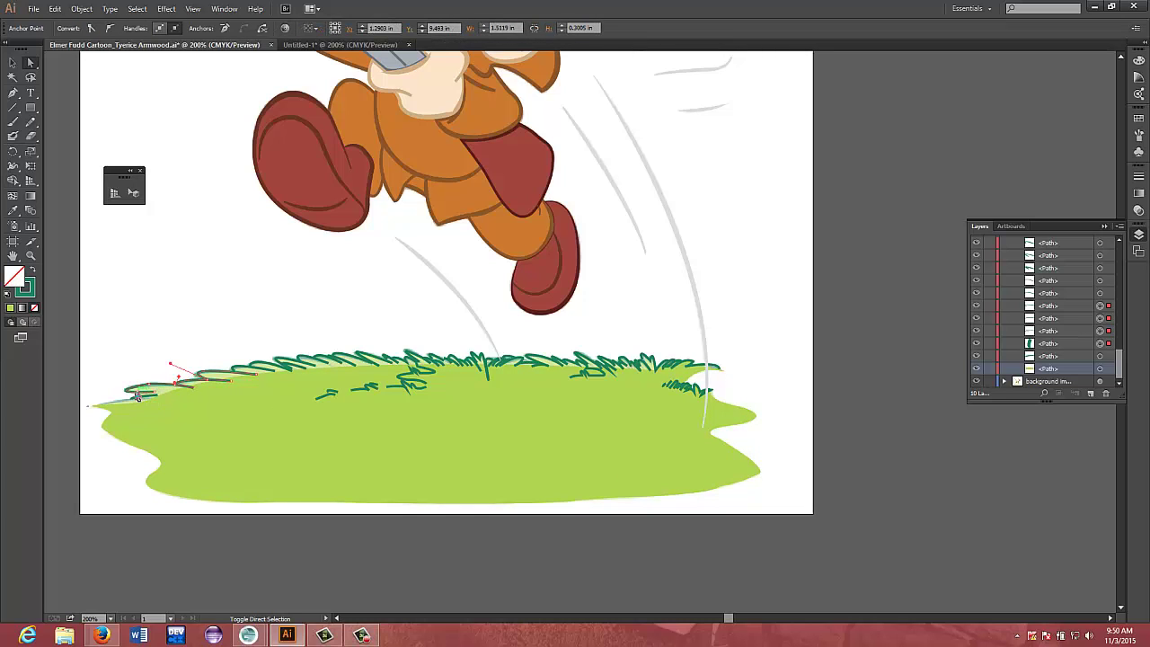
right_click(182, 384)
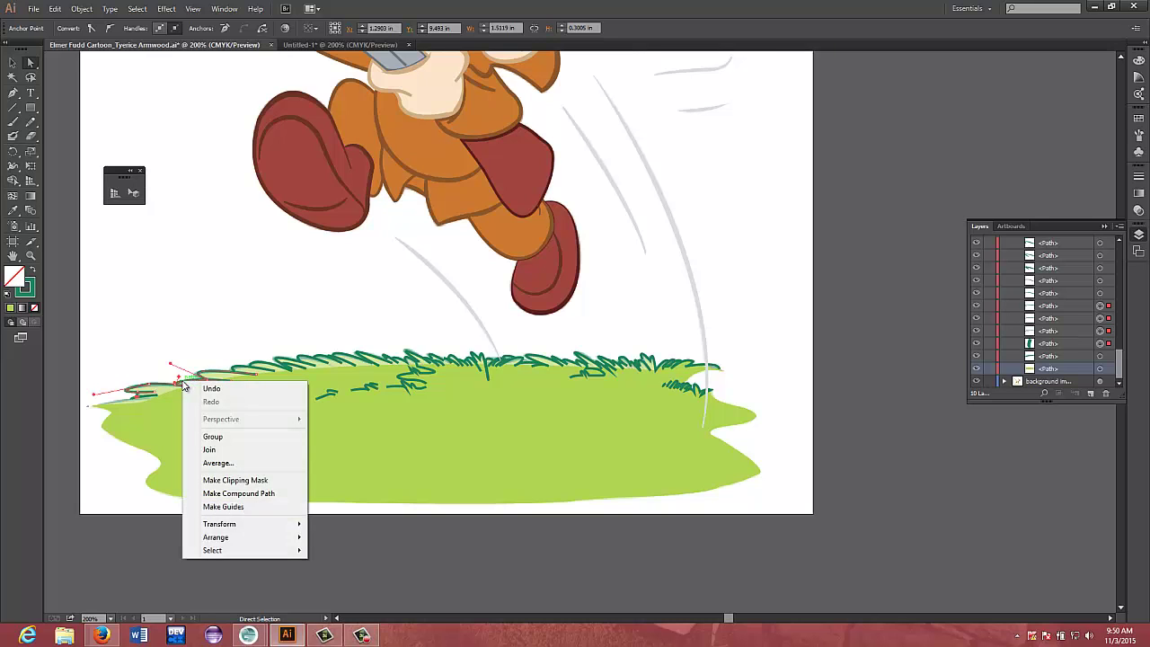
left_click(215, 451)
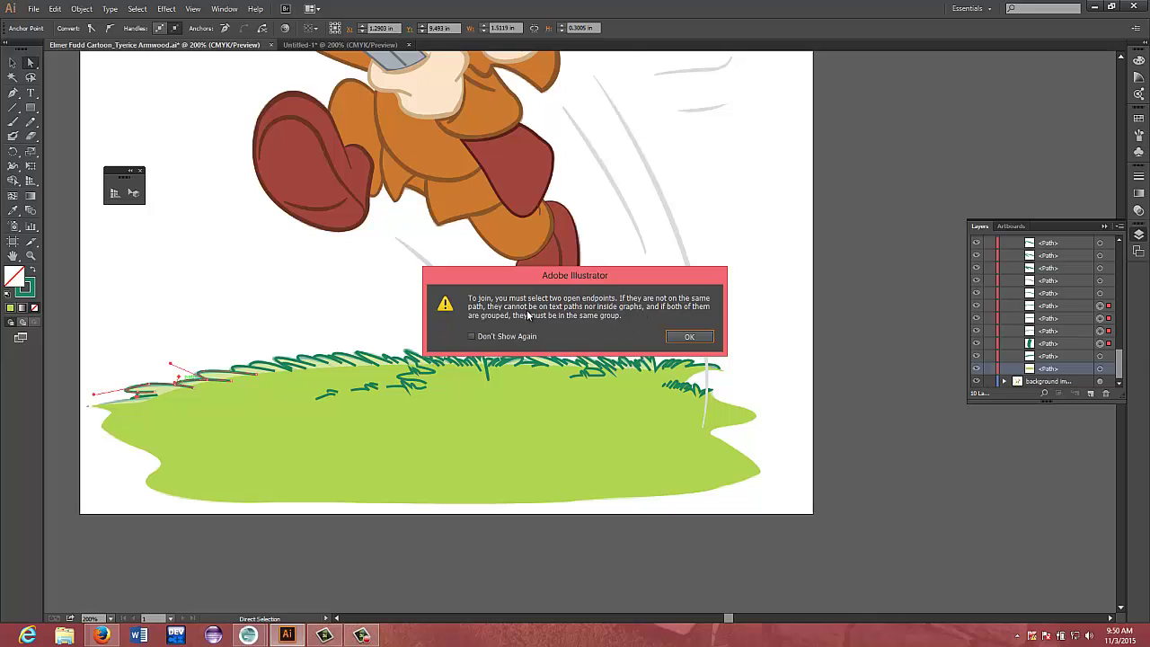
left_click(689, 337)
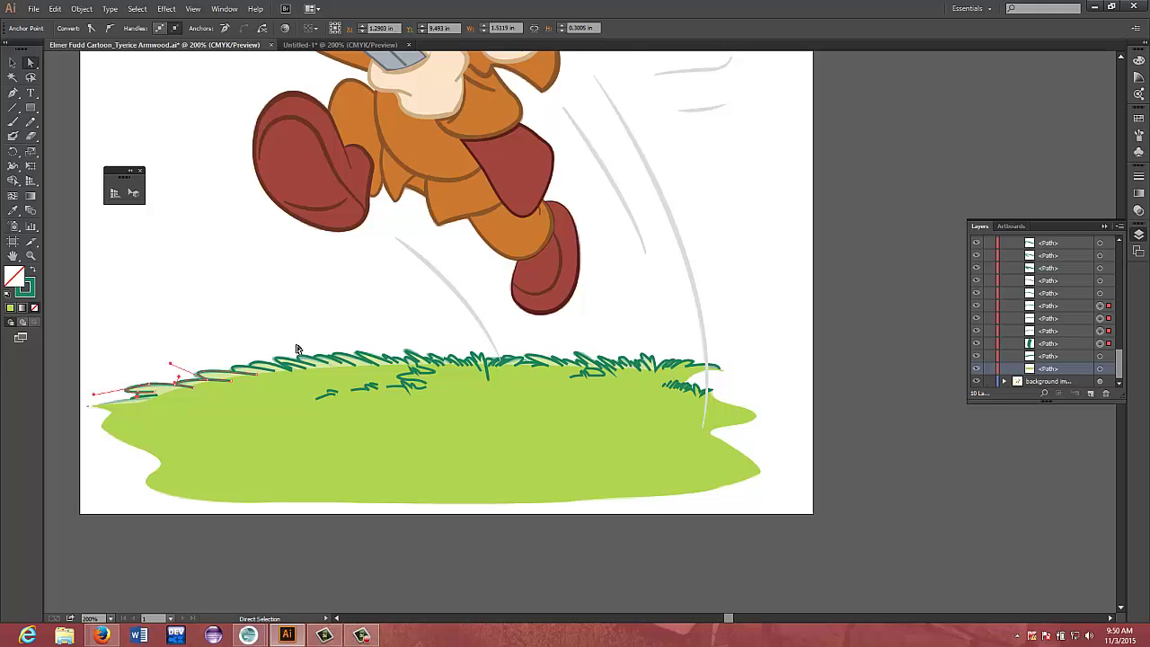
Try to join just the two leftmost overlapping grass blades at their endpoints, and clear the selection
left_click(149, 396)
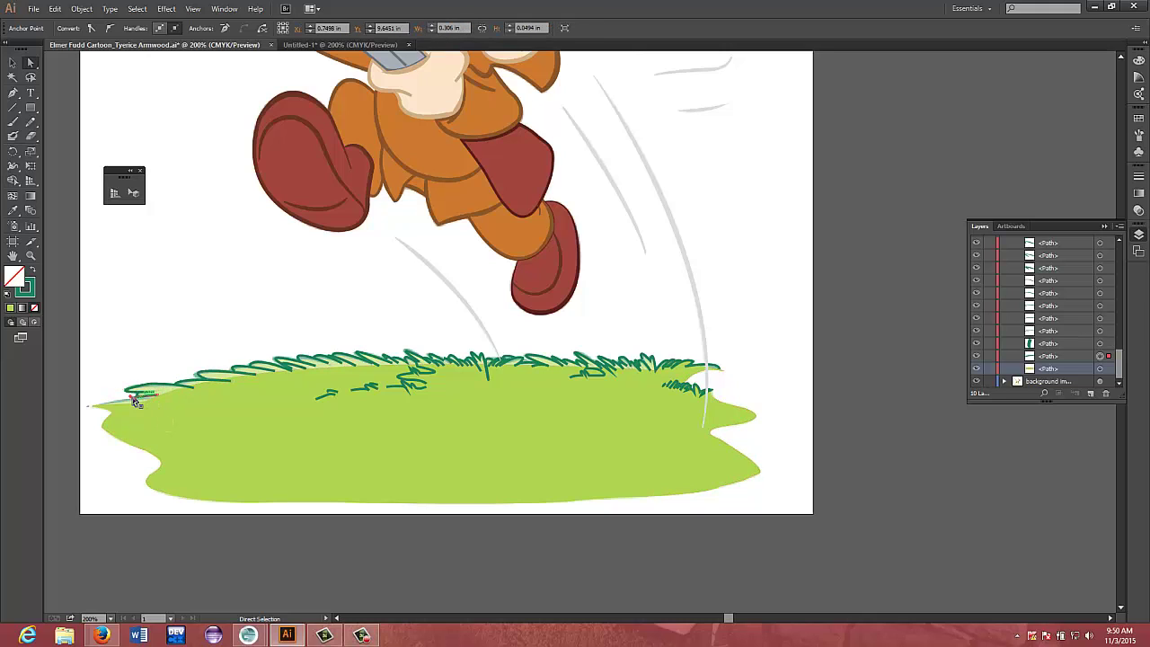
left_click_drag(130, 396, 130, 397)
left_click(138, 393)
left_click(138, 396)
left_click(139, 397, "shift")
right_click(140, 401)
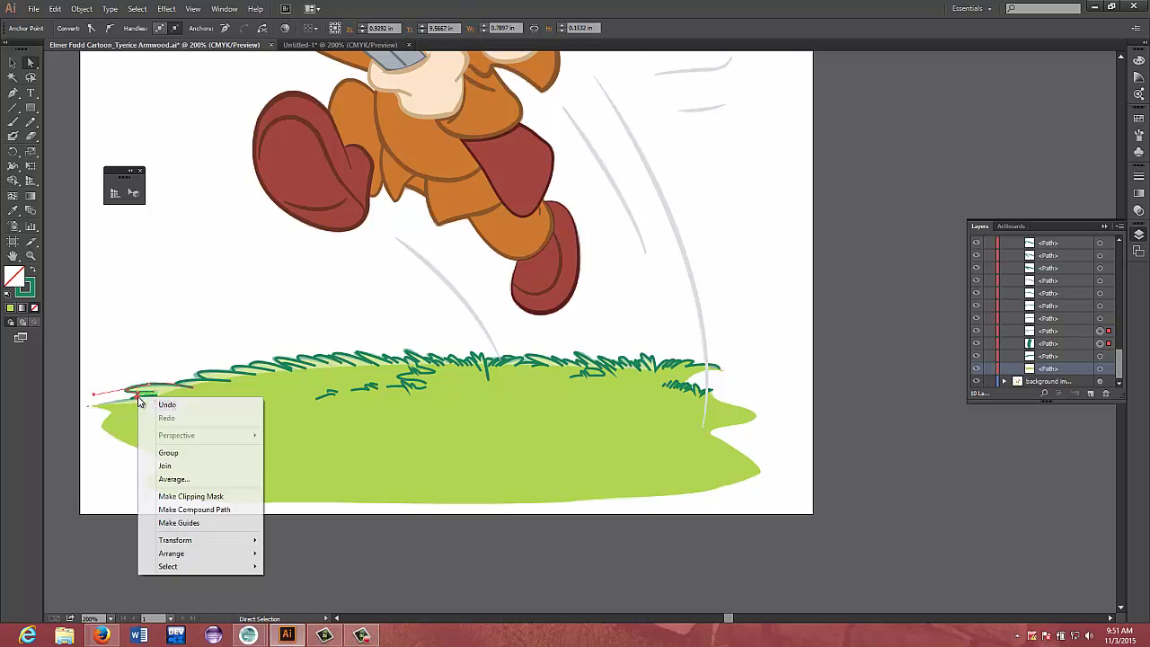
left_click(171, 452)
left_click(691, 338)
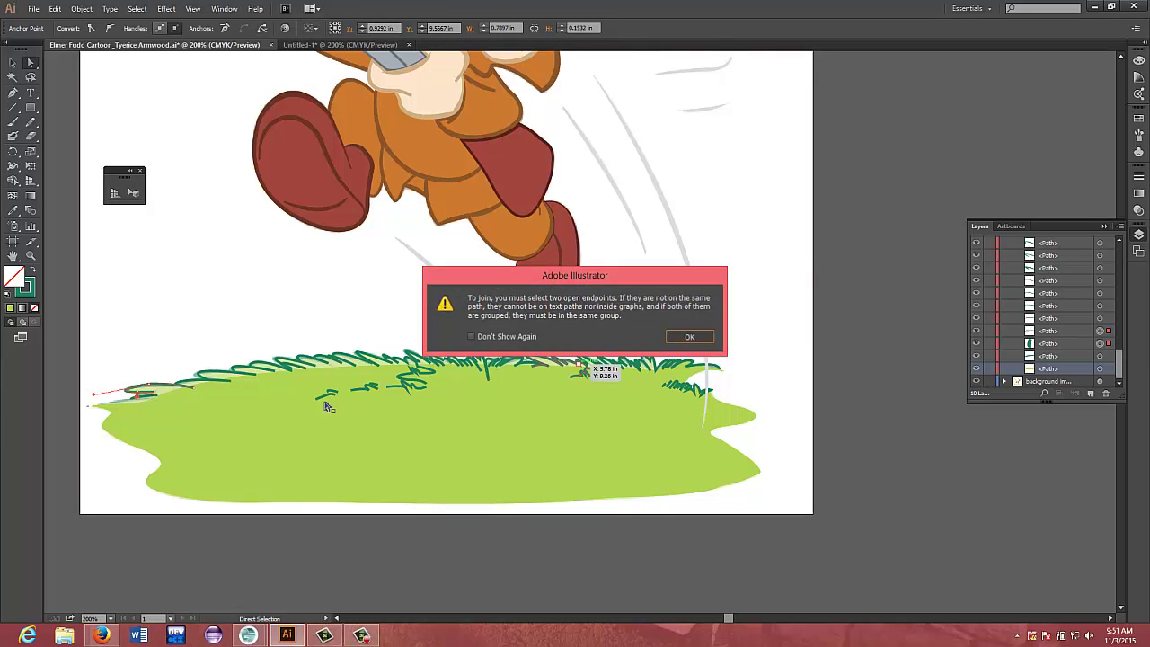
left_click(263, 349)
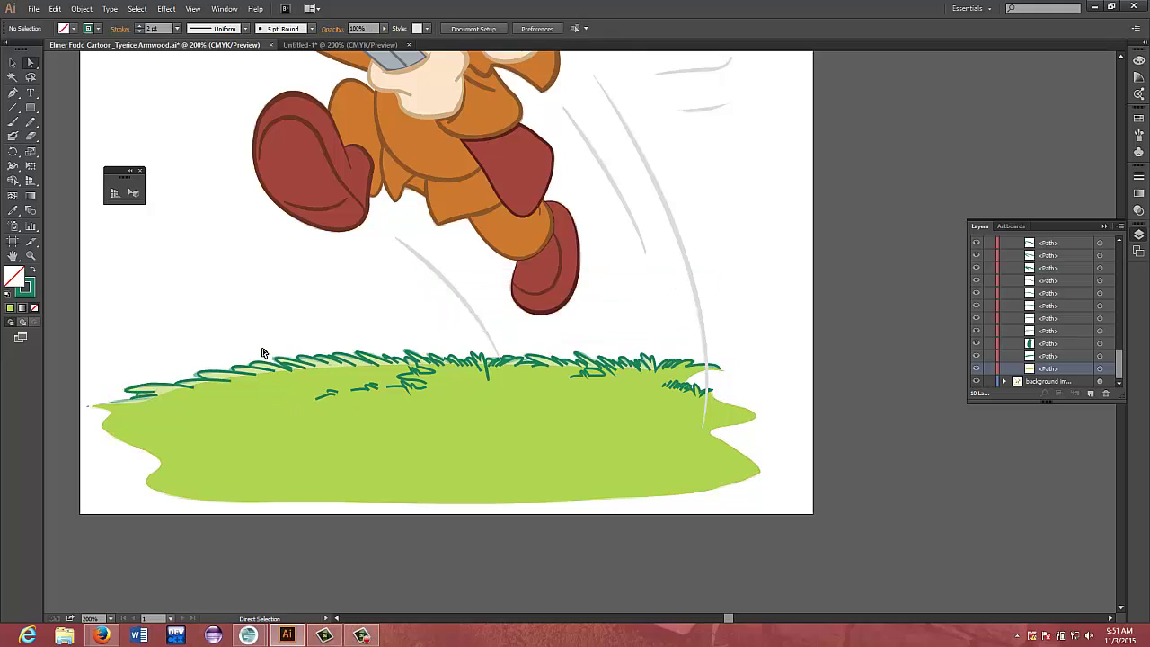
Select the grass blades along the ground's upper edge without the ground shape, and join the selected paths
left_click(13, 63)
mouse_move(94, 372)
left_mouse_down()
mouse_move(434, 403)
mouse_move(745, 378)
mouse_move(750, 336)
left_mouse_up()
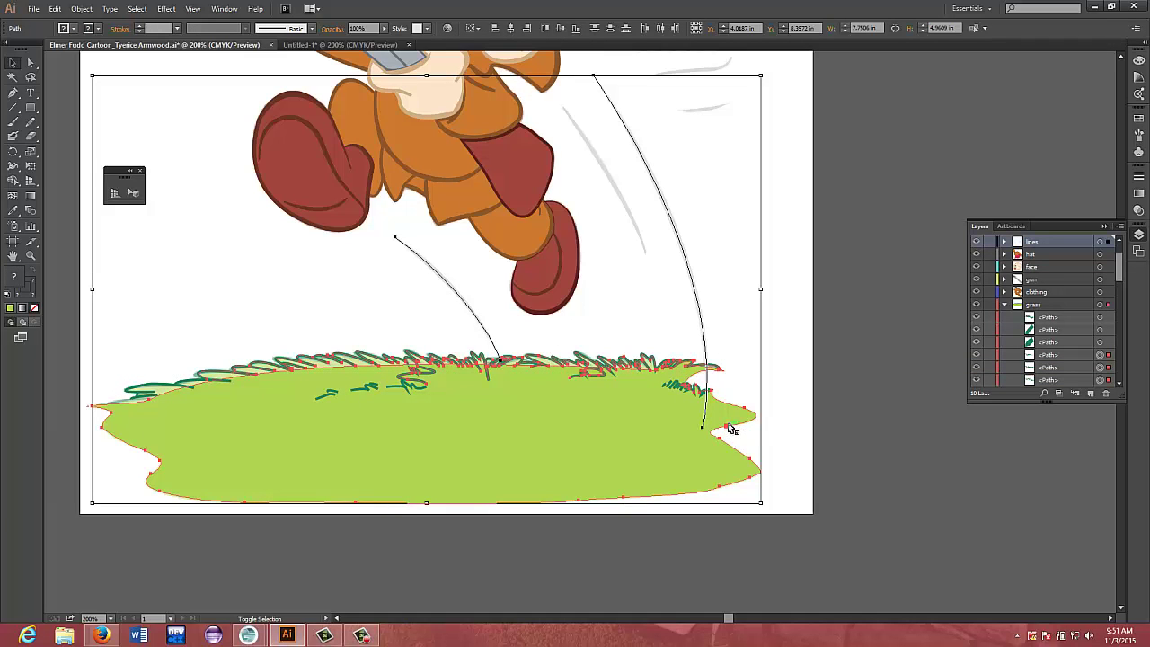
key("a")
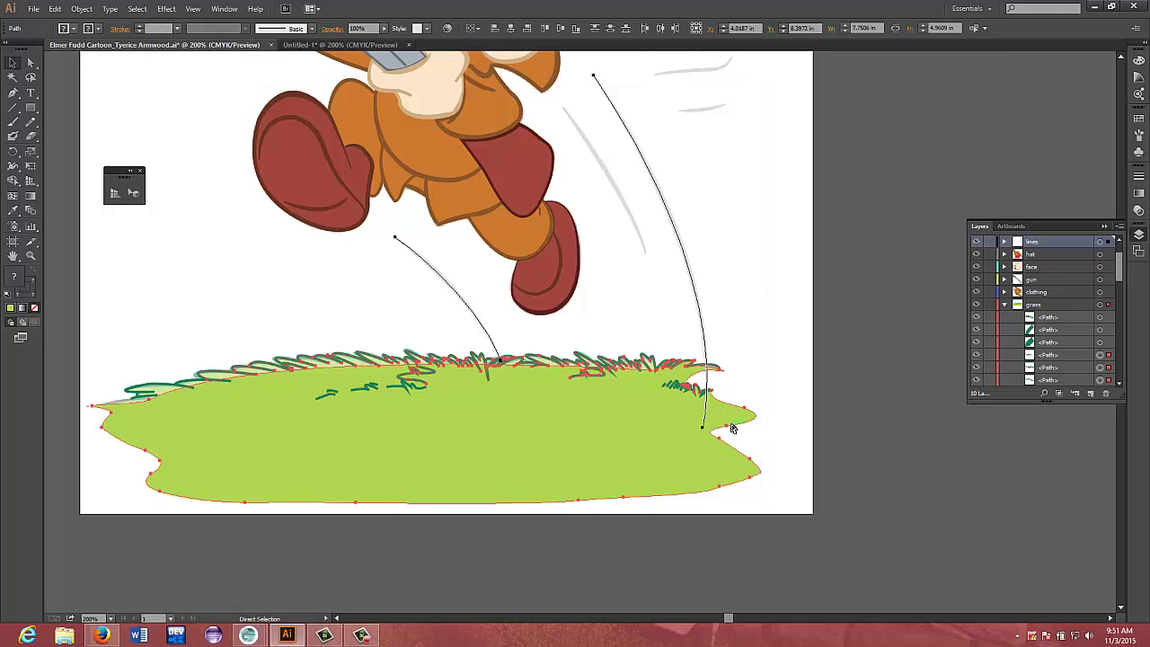
key("v")
left_click(731, 428, "shift")
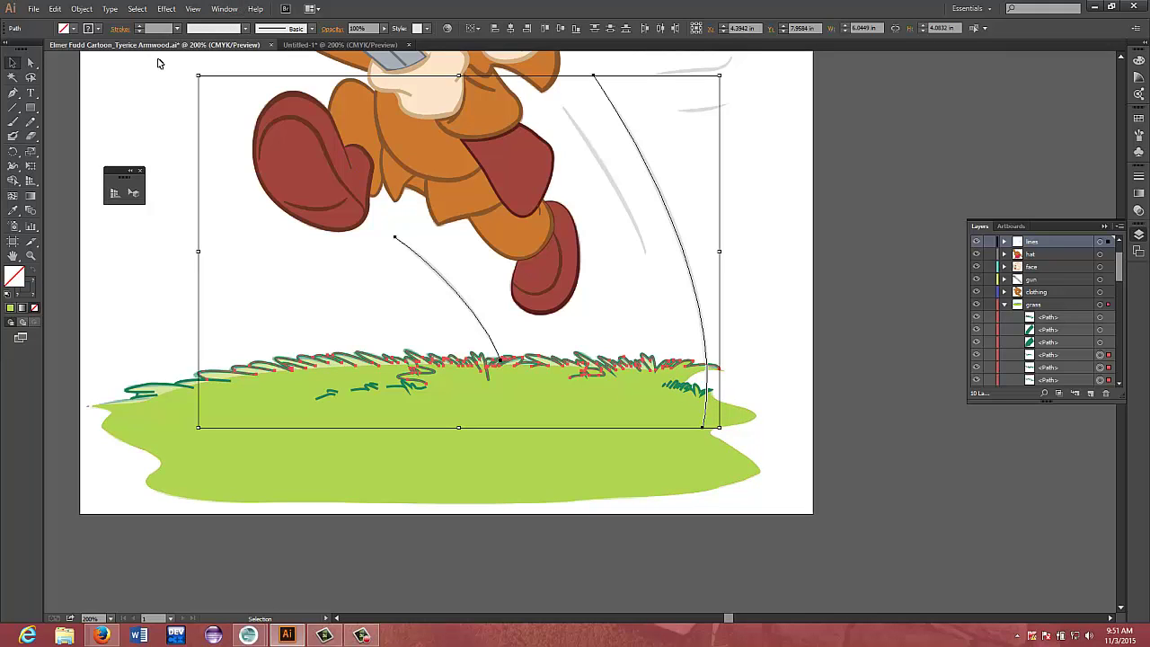
left_click(82, 9)
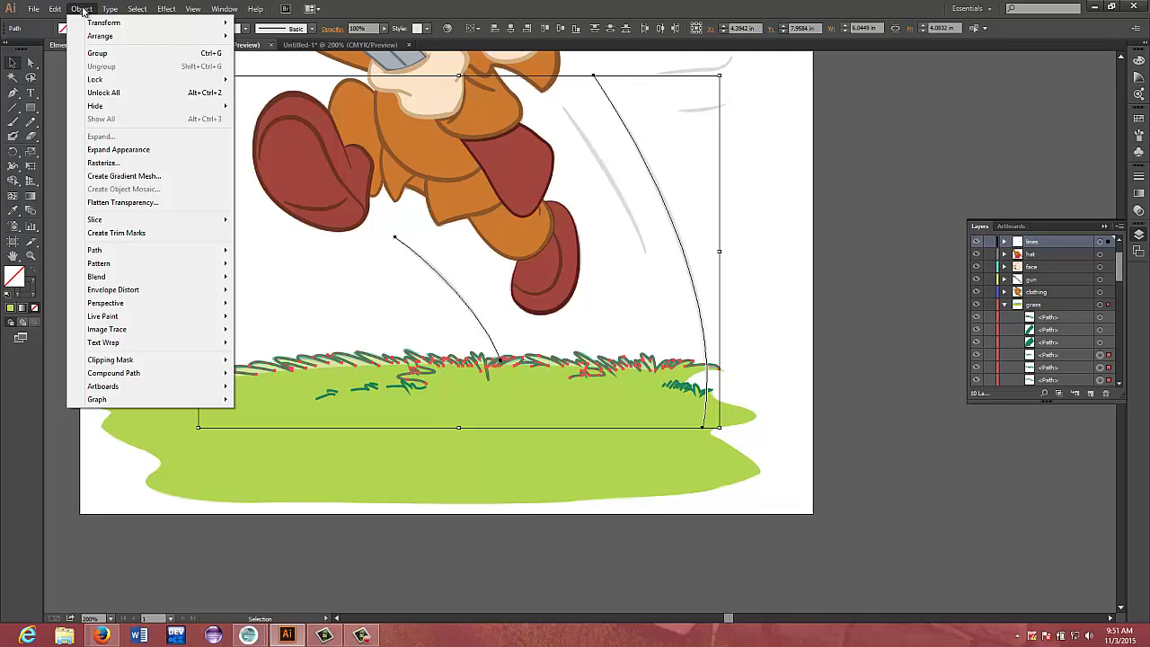
mouse_move(187, 255)
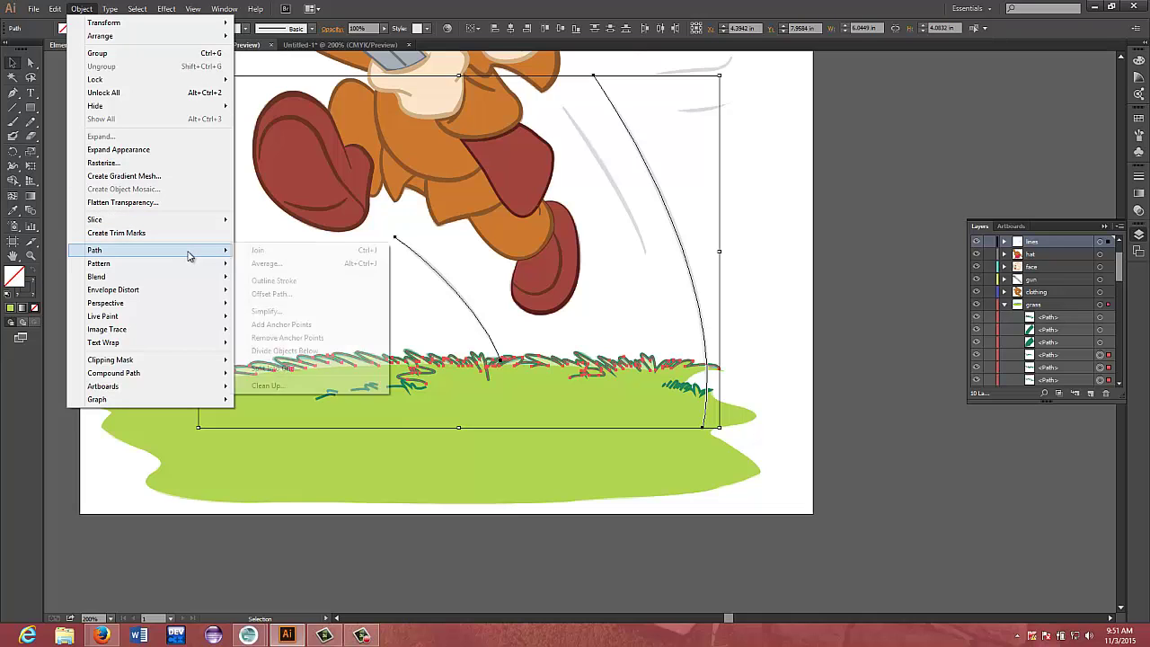
left_click(283, 252)
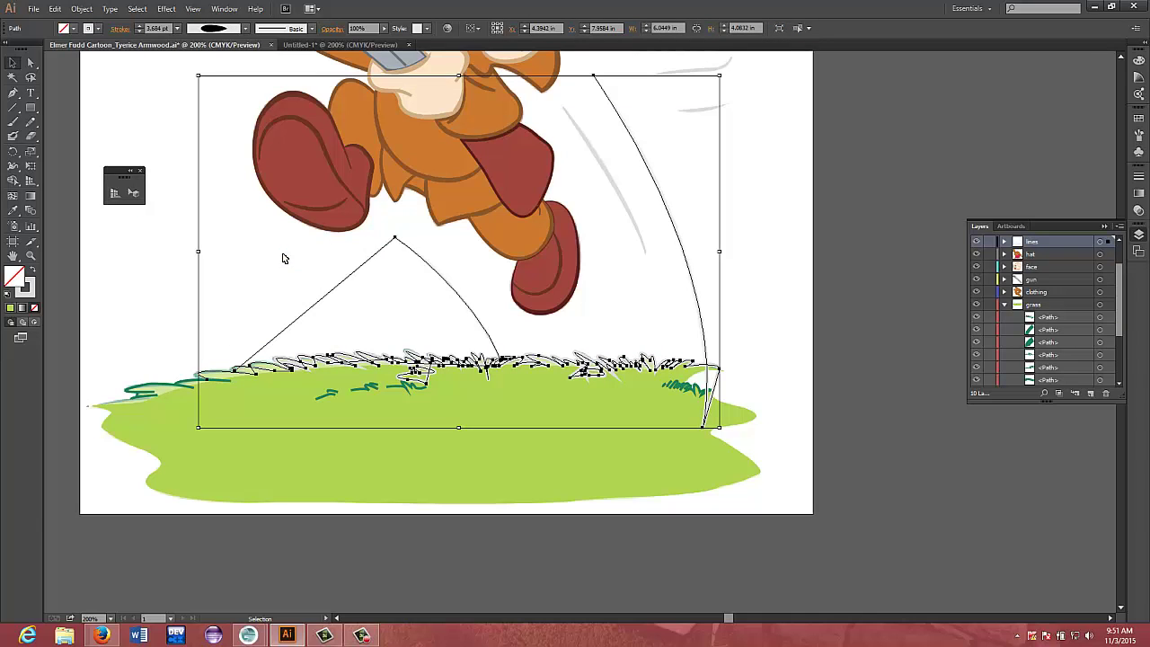
Give the joined grass path a dark green stroke, hex 208459, and a light green fill, hex b4d44f
left_click(24, 289)
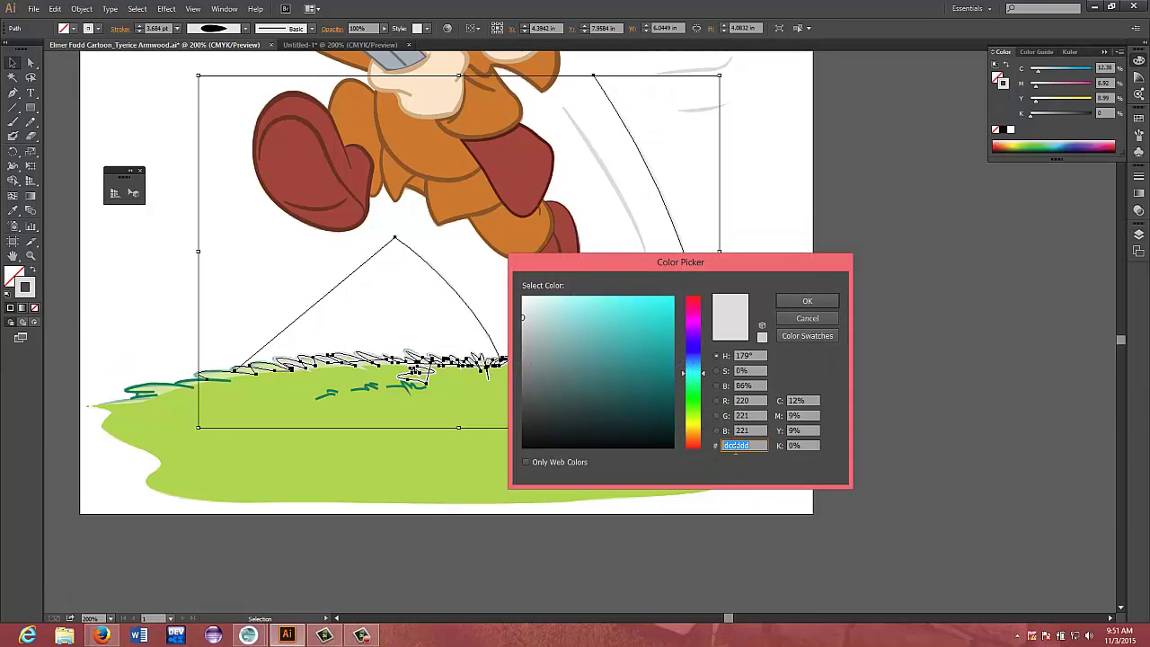
type("208459")
key("Return")
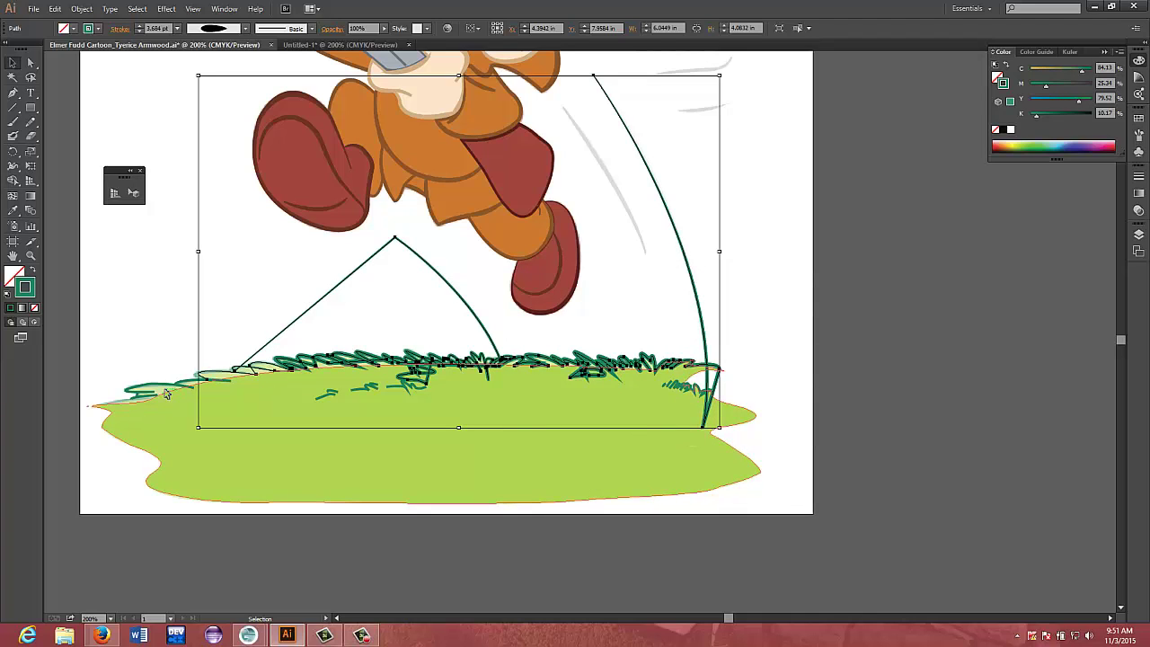
double_click(17, 276)
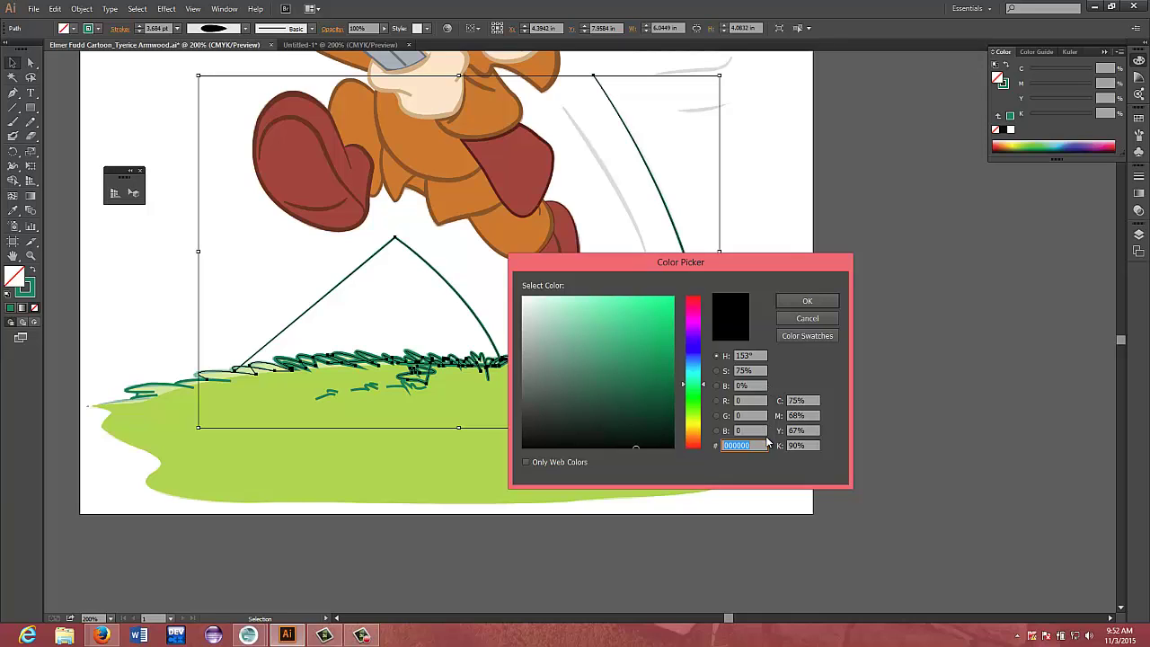
type("b4d44f")
key("Return")
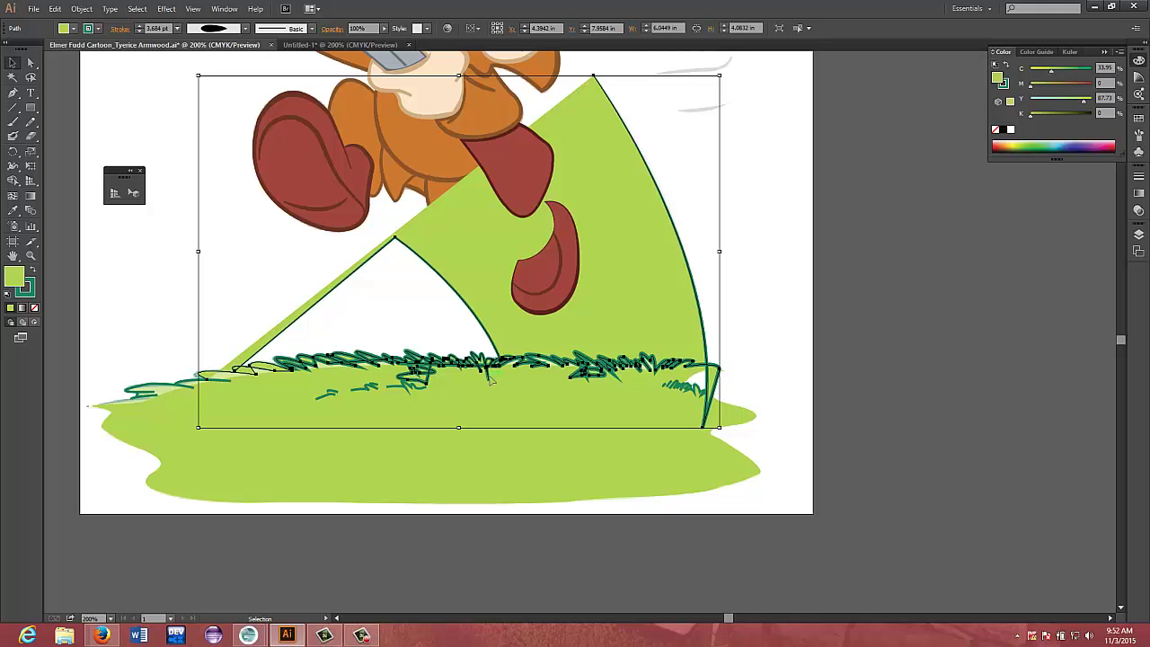
Remove the joined grass path's fill and stroke, undo back to the separate blades and motion lines, and clear the selection
key("a")
key("slash")
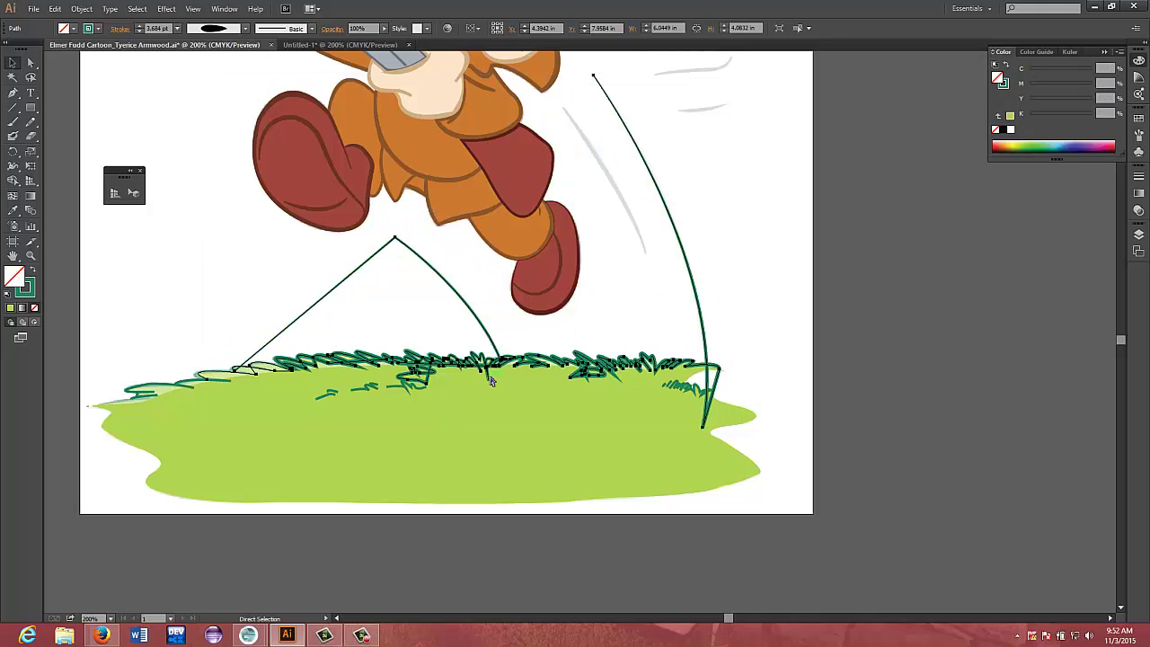
key("x")
key("slash")
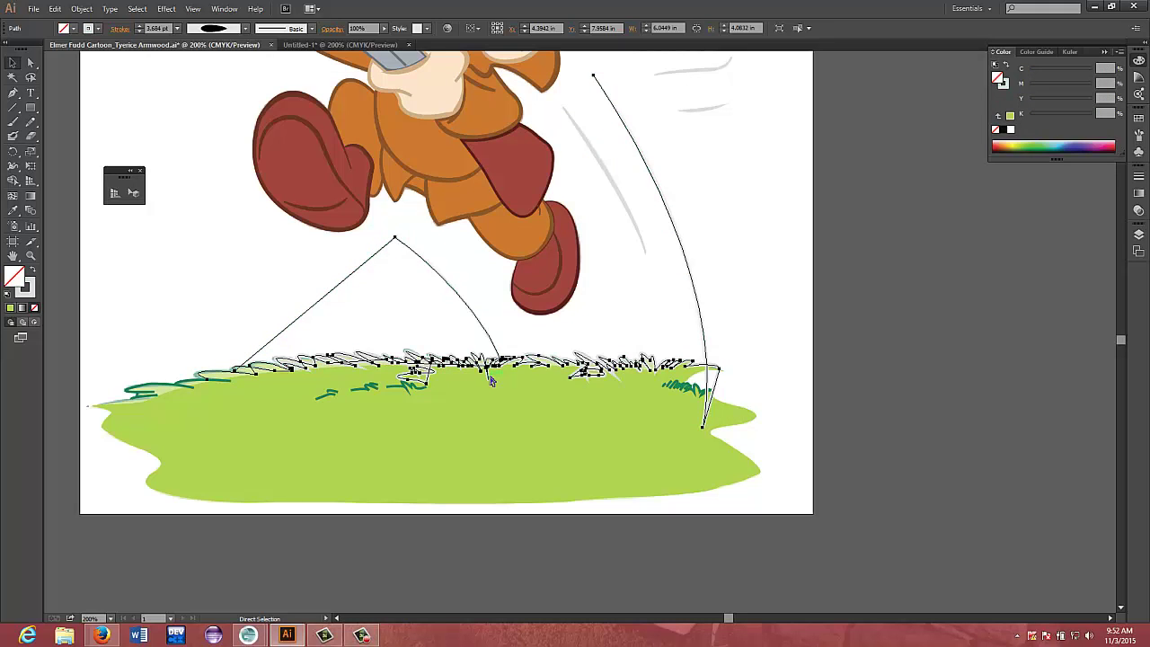
key("ctrl+z")
key("v")
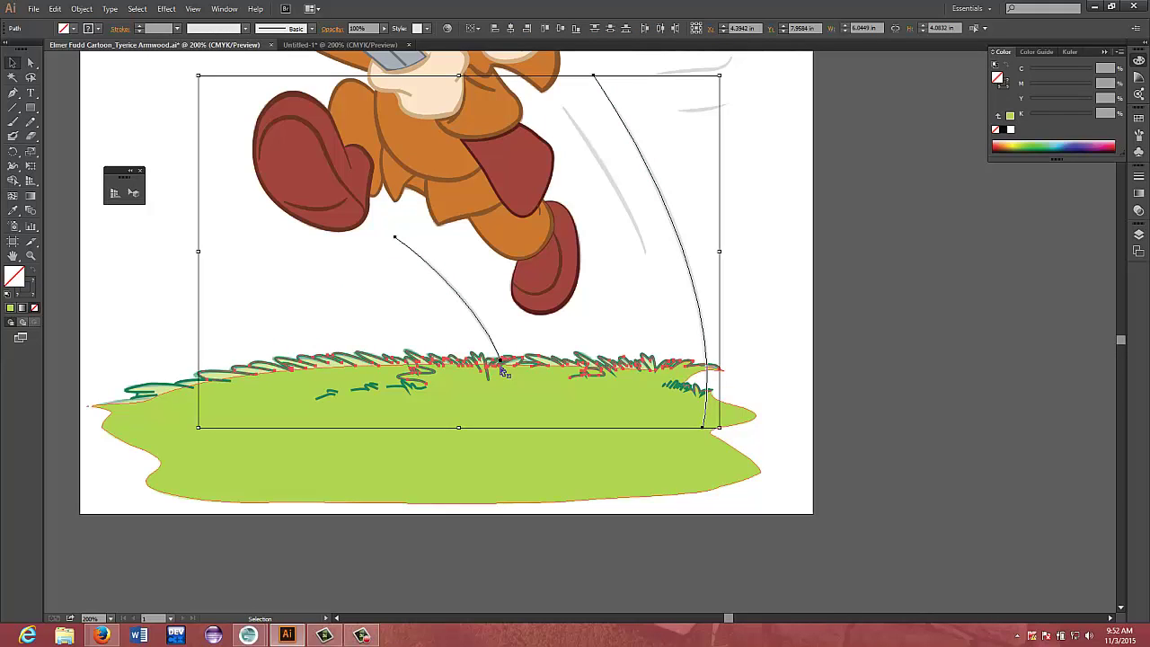
key("a")
left_click(501, 362)
key("v")
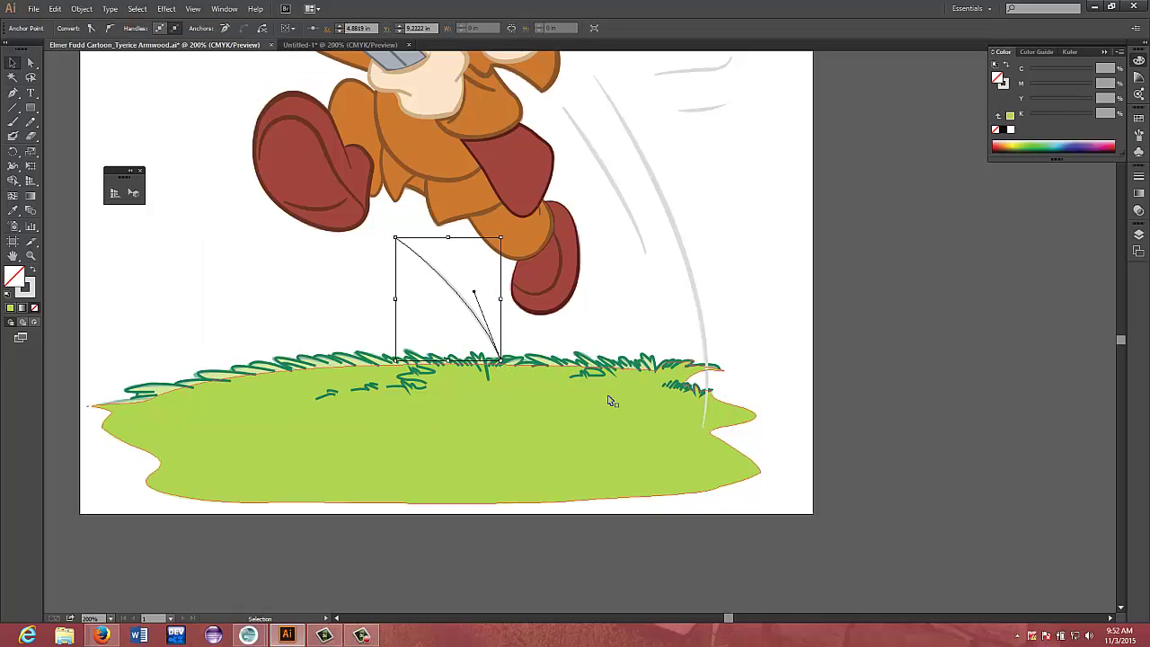
left_click(783, 353)
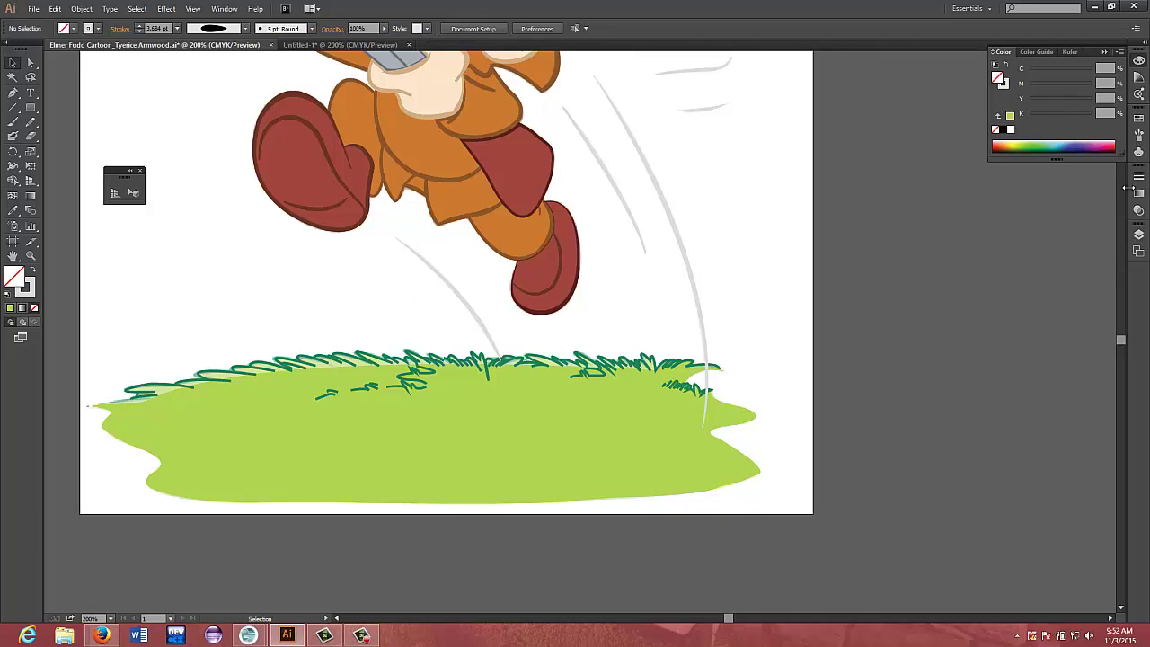
Select all the grass blade paths in the grass layer, leaving out the ground shape
left_click(1138, 234)
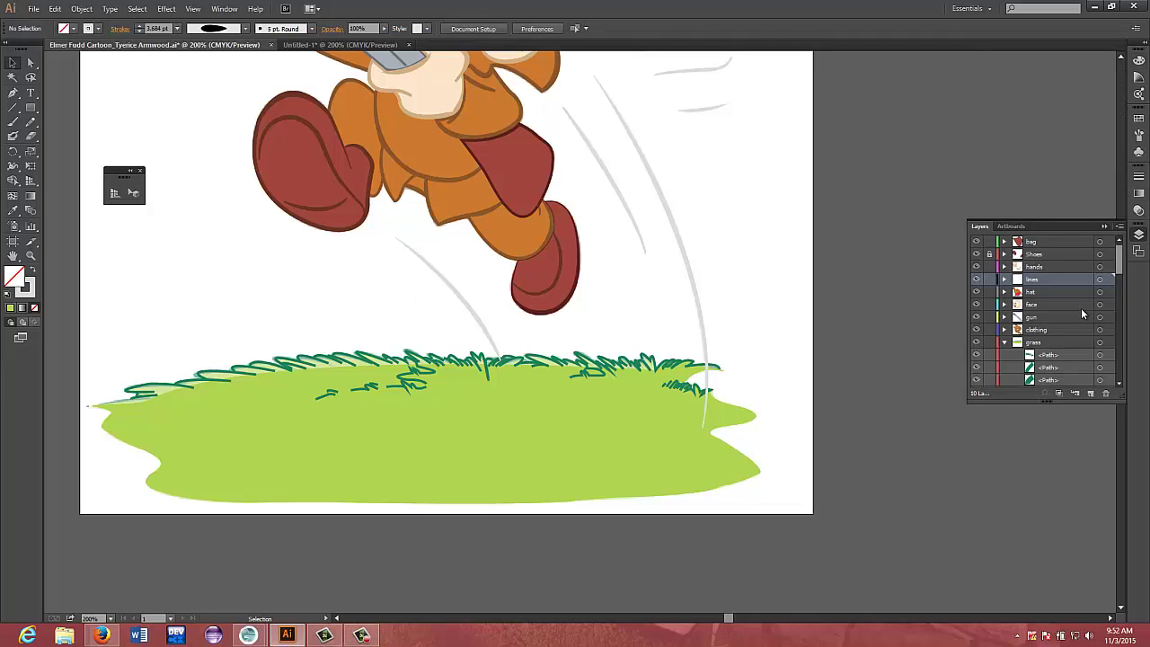
scroll(1081, 306, "down", 5)
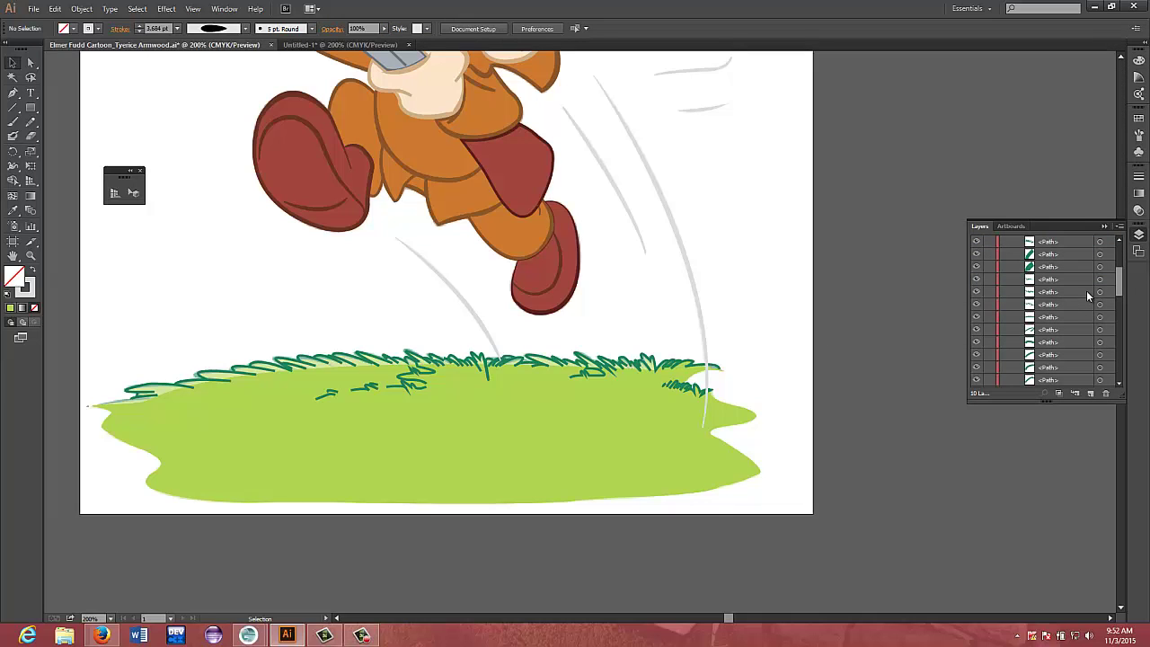
scroll(1121, 286, "up", 3)
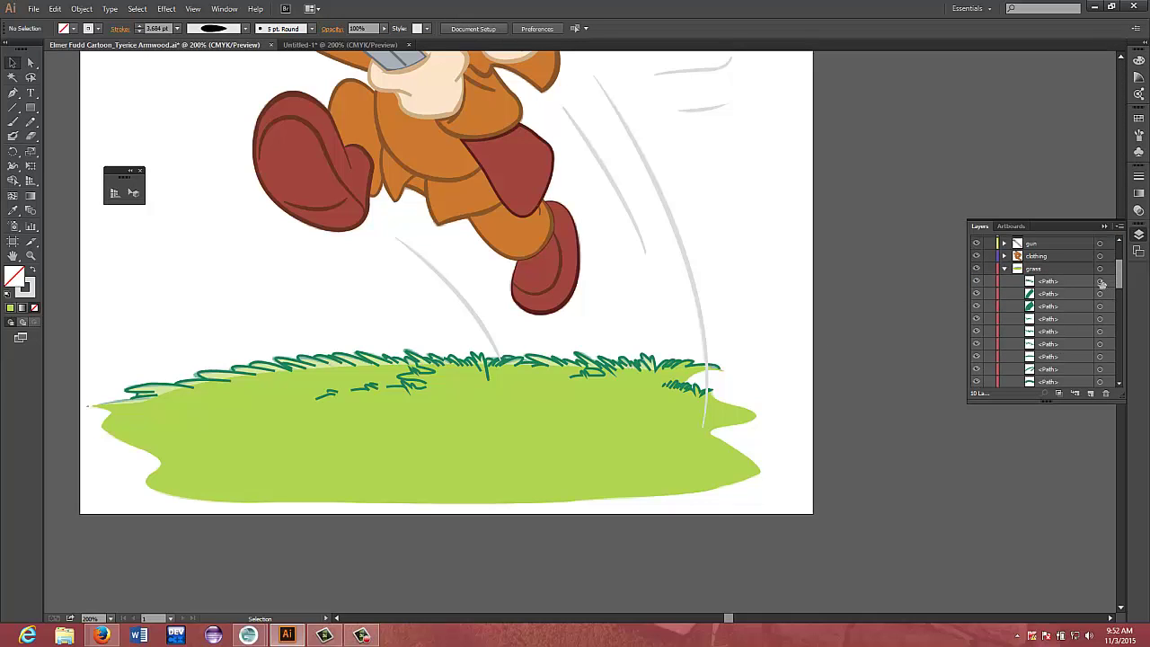
left_click(1100, 269)
scroll(1096, 303, "down", 2)
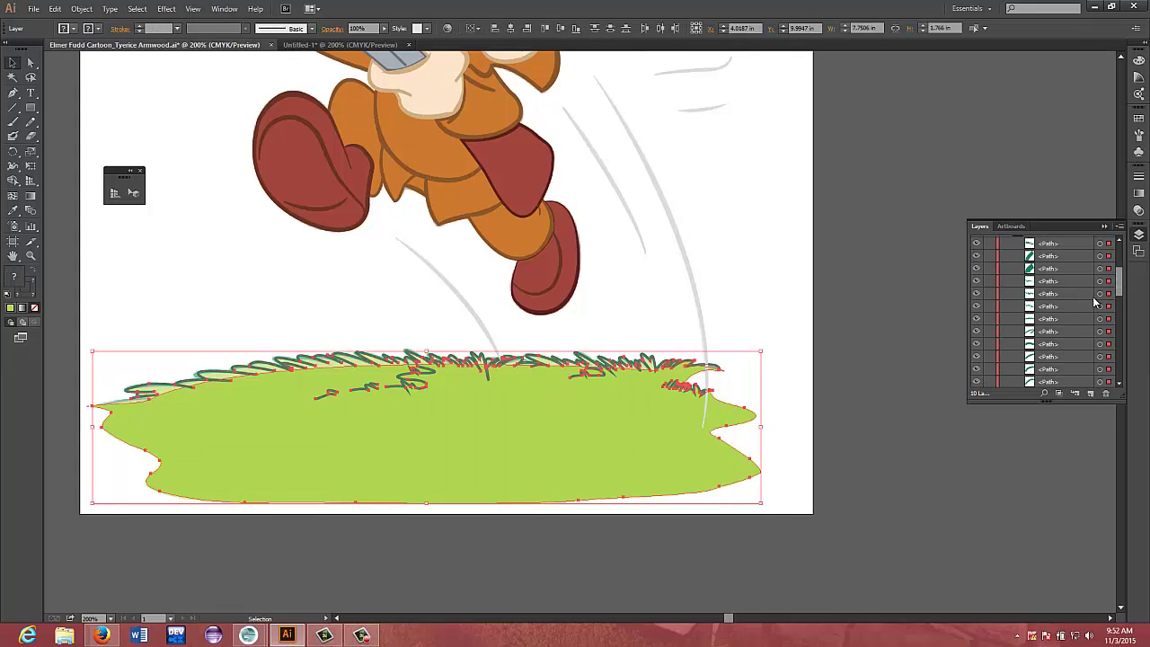
scroll(1094, 303, "down", 4)
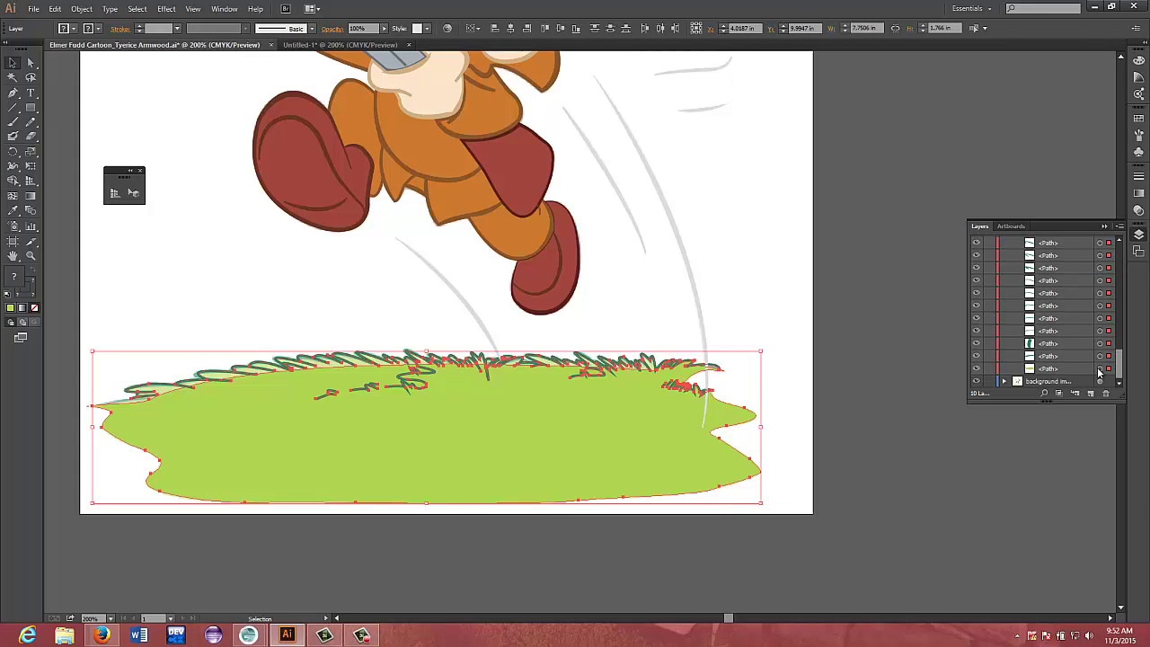
left_click(1108, 369)
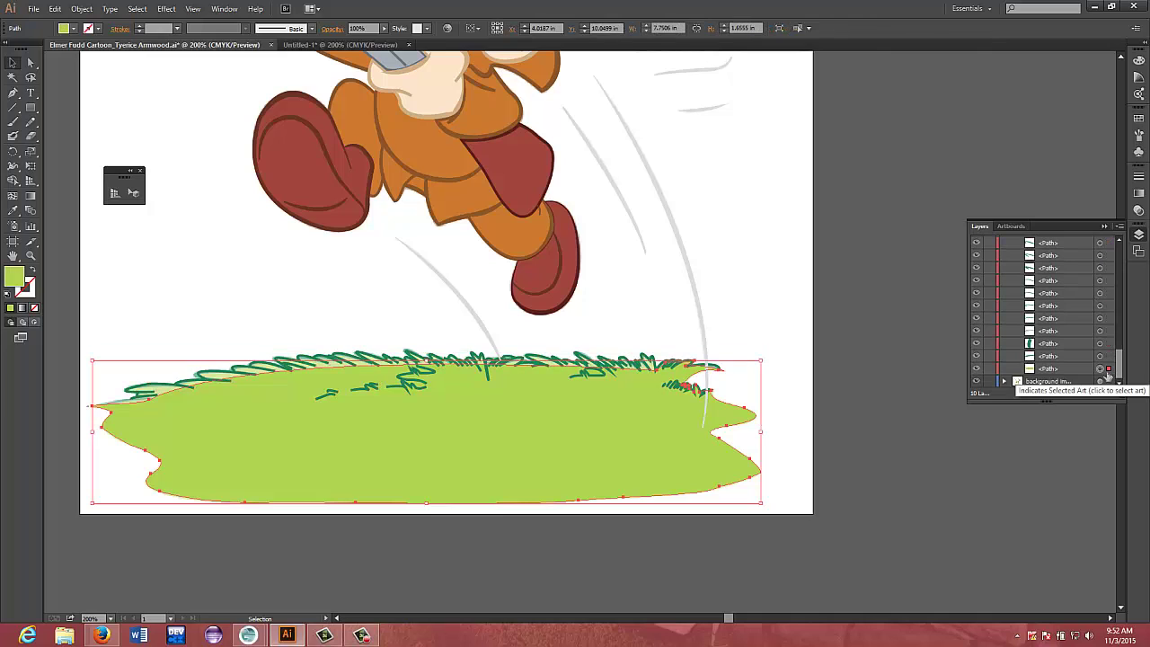
left_click(1100, 356)
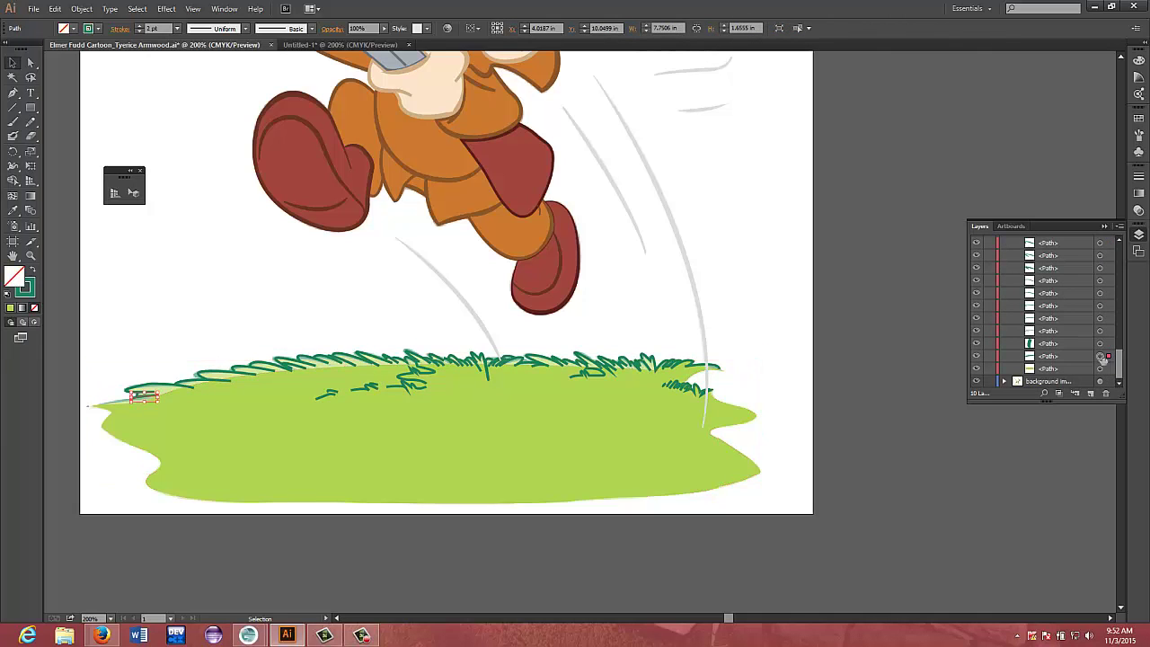
scroll(1105, 346, "up", 10)
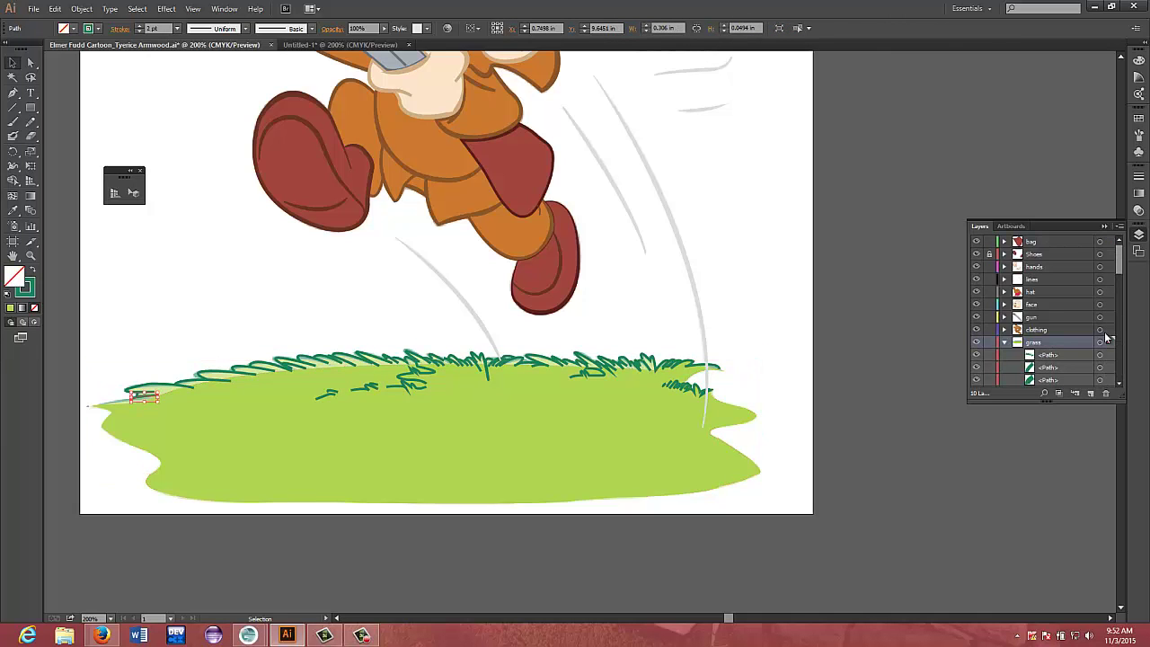
left_click(1100, 343)
scroll(1102, 342, "down", 10)
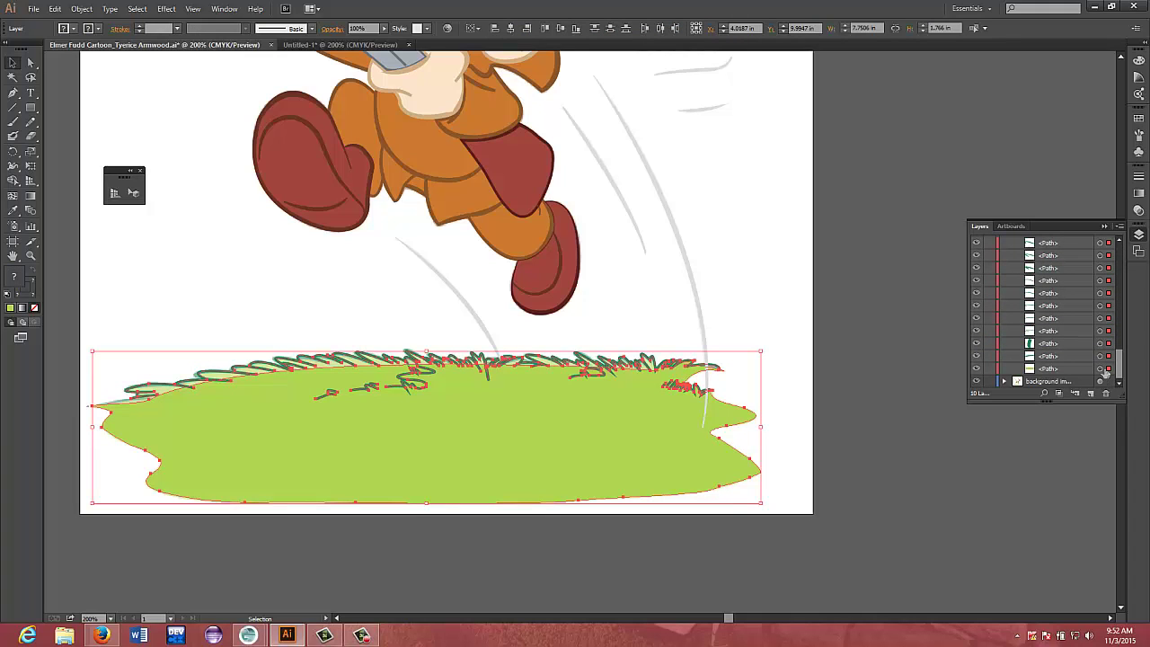
left_click(1099, 369, "shift")
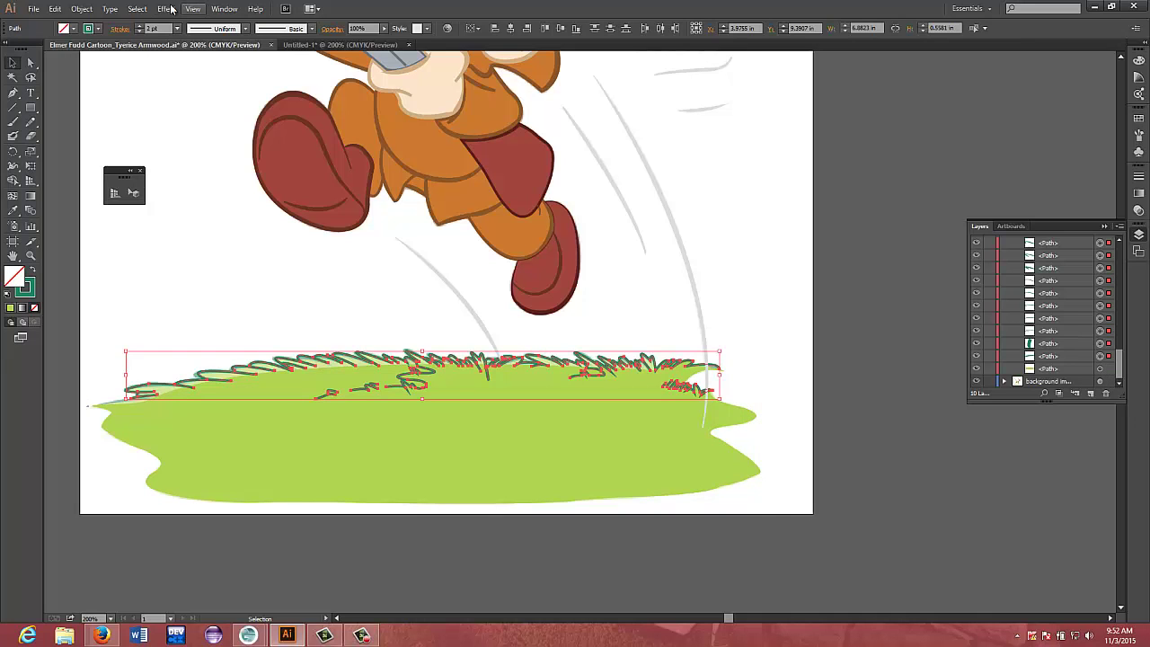
Join the selected grass blades into one path, fill it with the ground's light green, and clear the selection
left_click(82, 9)
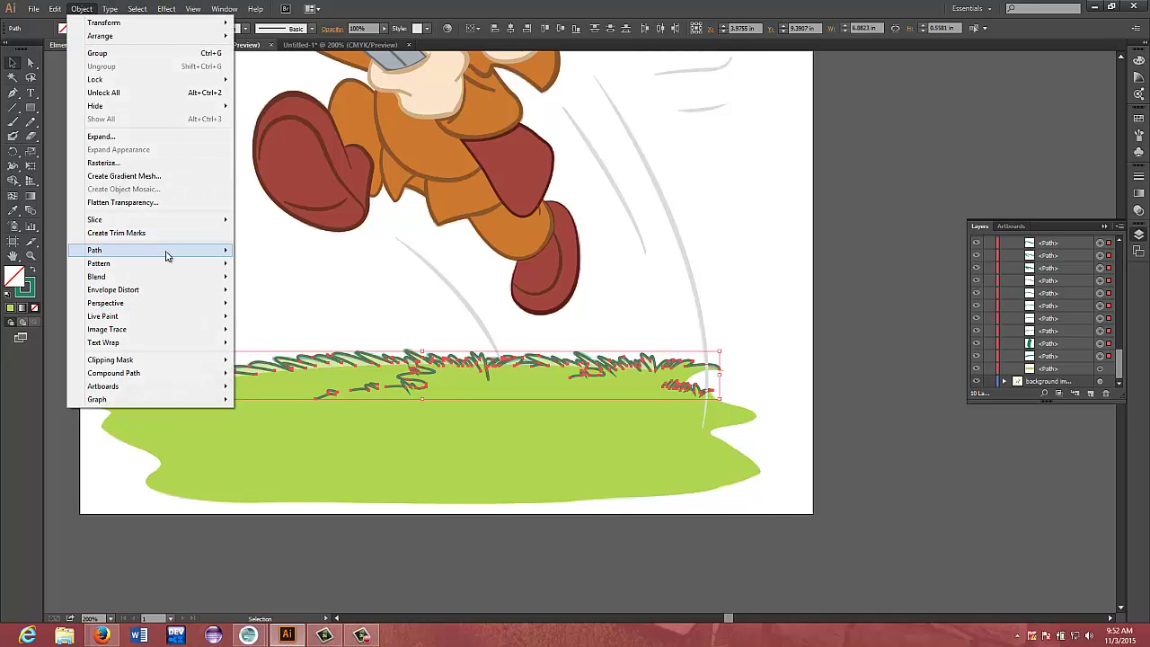
mouse_move(168, 253)
left_click(257, 252)
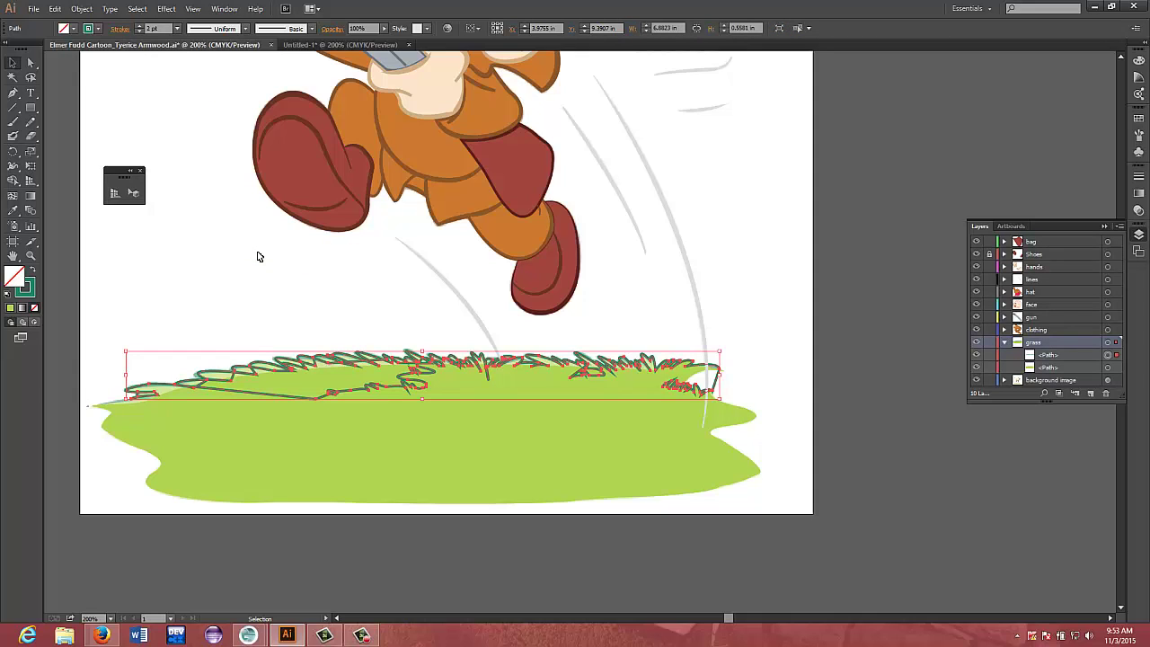
left_click(10, 308)
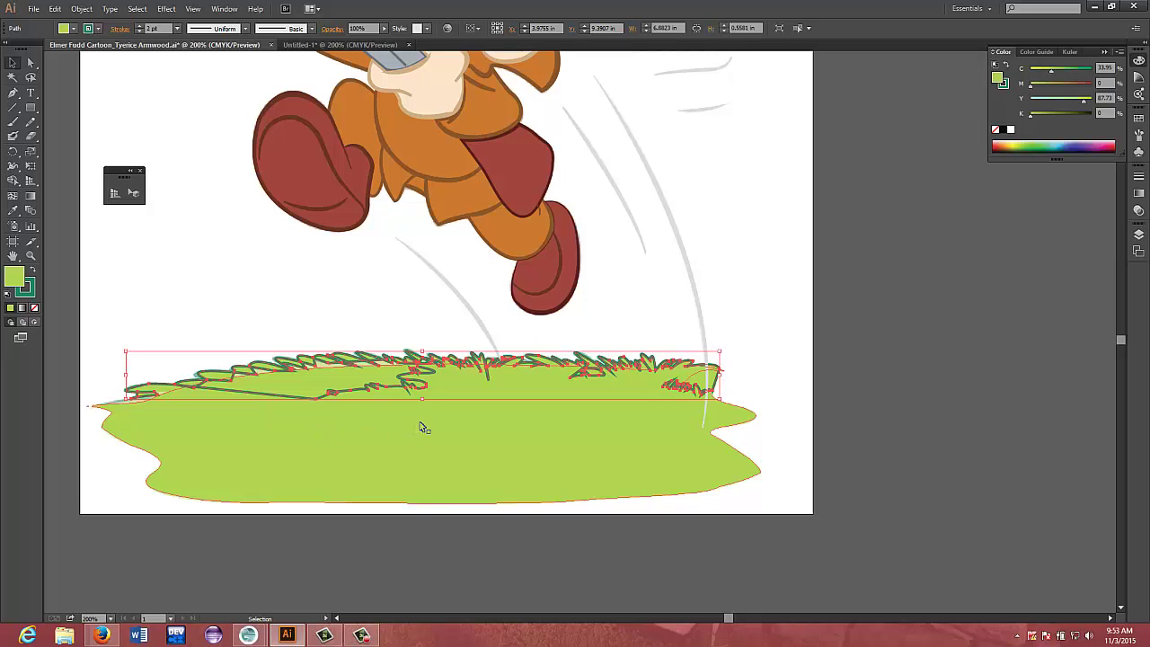
left_click(104, 382)
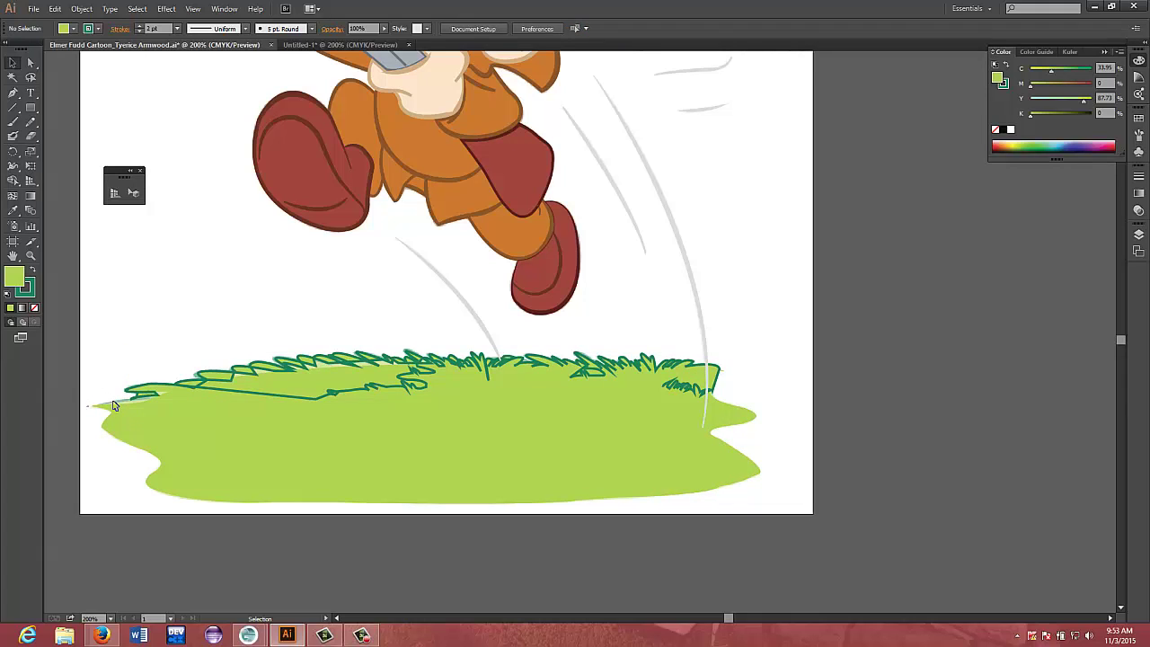
Try to reshape the joined grass path by moving an anchor point on its upper edge, and undo the move
left_click(249, 381)
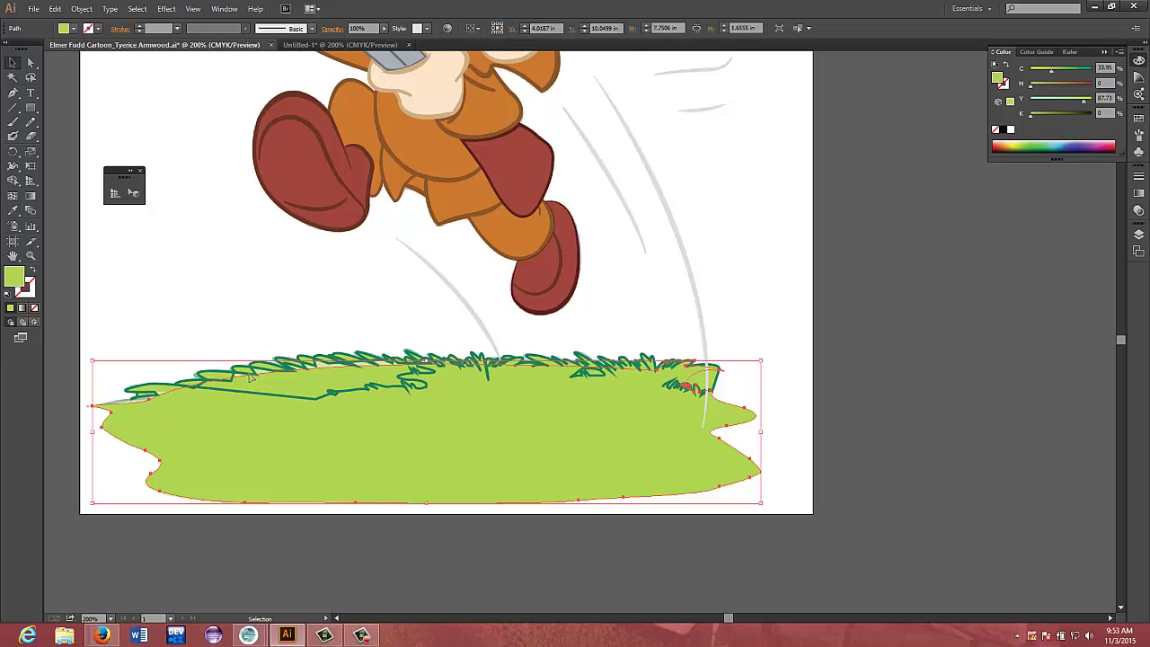
left_click(30, 63)
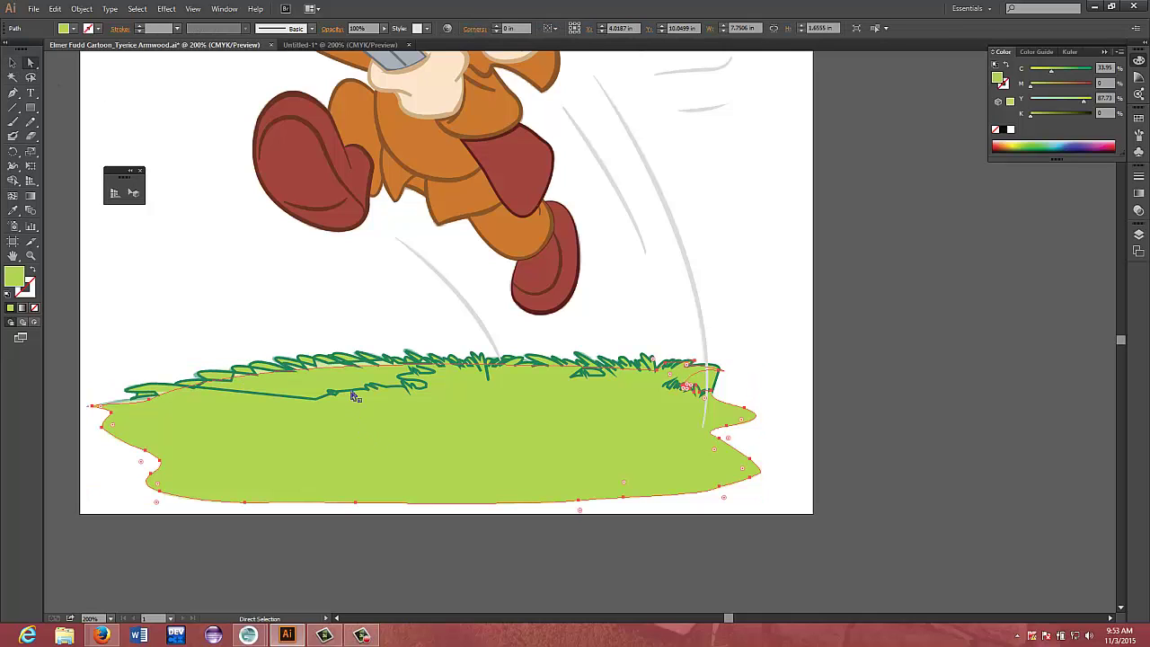
left_click_drag(352, 377, 387, 352)
left_click(388, 363)
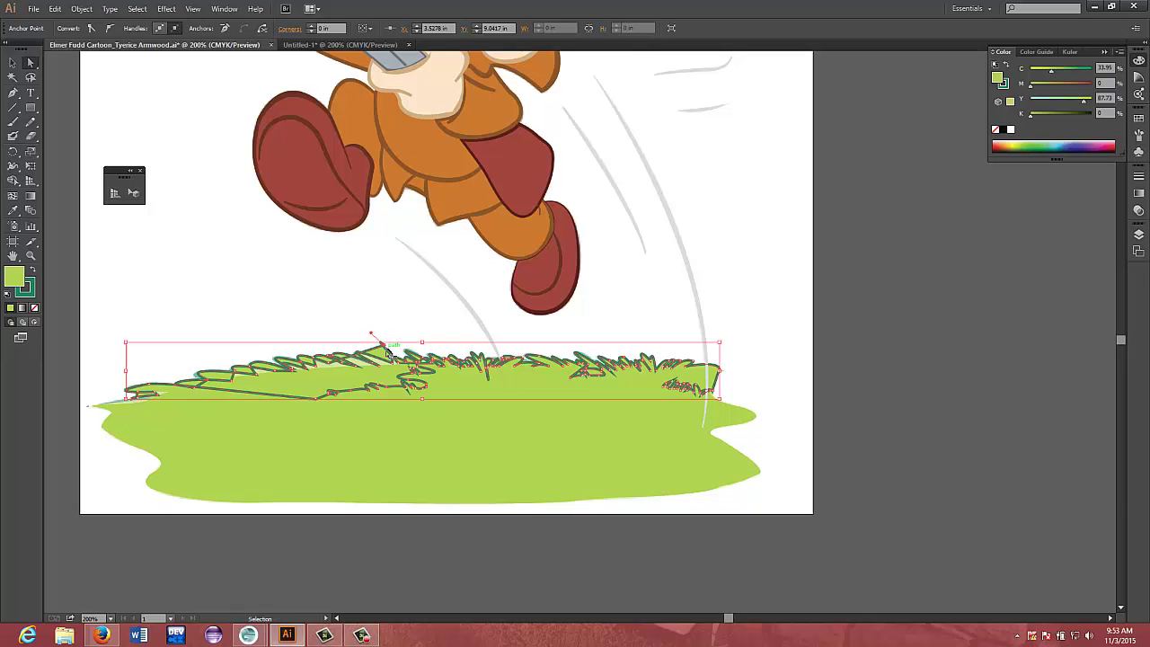
key("ctrl+z")
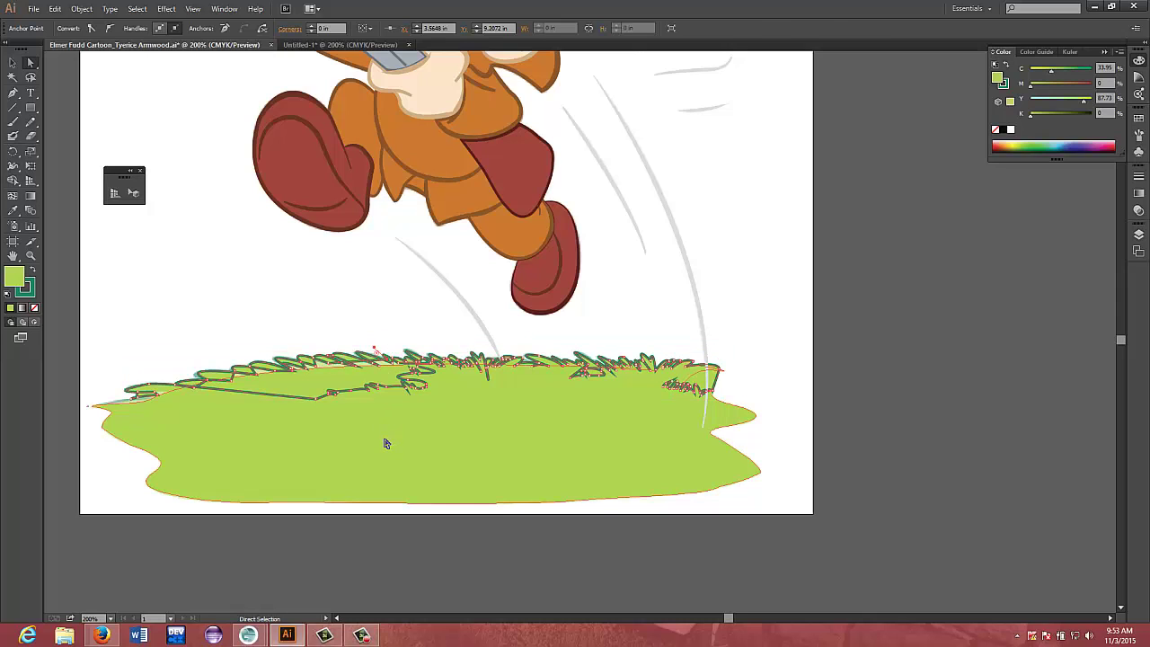
Raise the ground shape's upper edge towards the grass by adjusting the direction handle of its upper-left anchor point
left_click(385, 443)
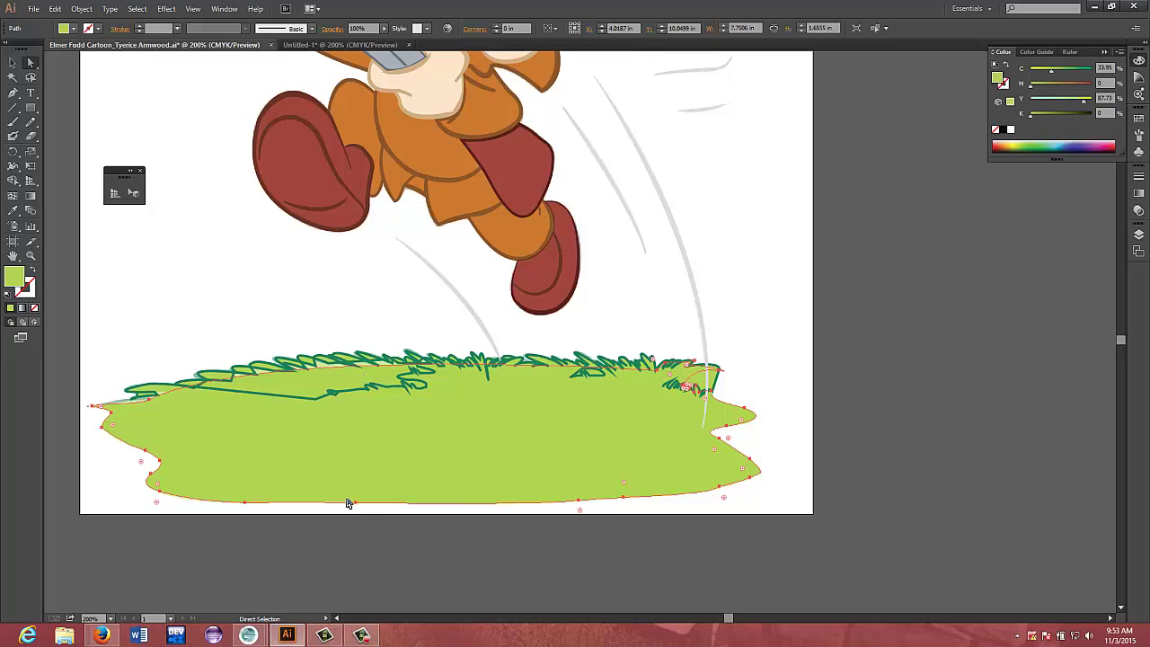
left_click(147, 404)
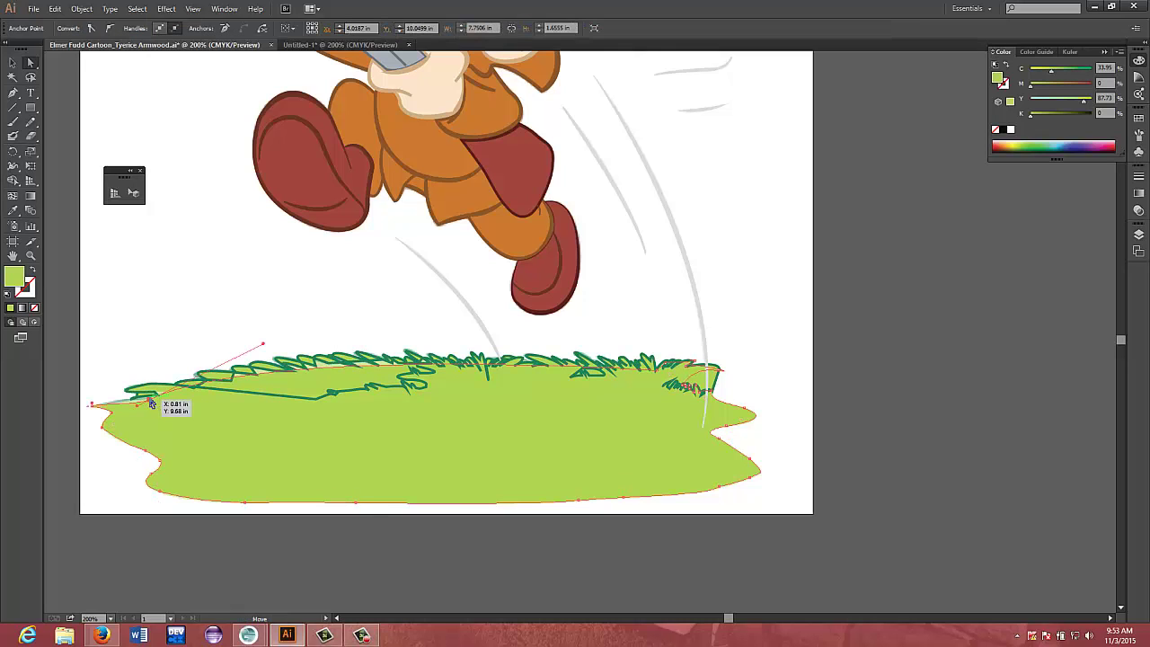
left_click_drag(264, 347, 236, 336)
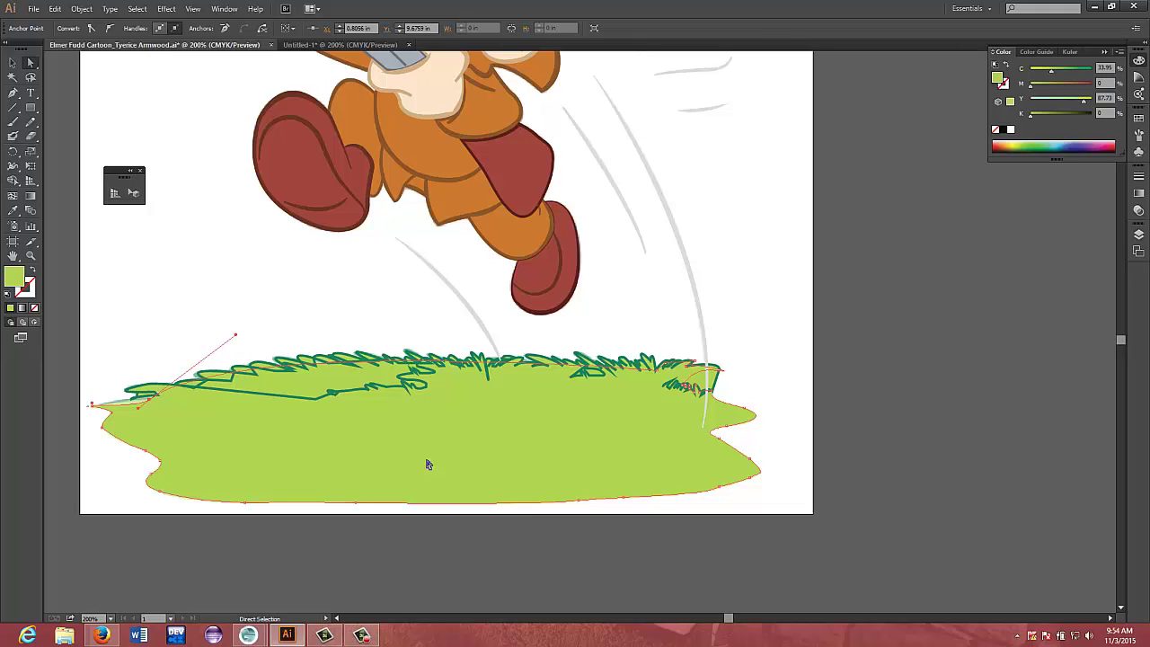
Close the Elmer Fudd cartoon without saving its changes and reopen it from the recent files
left_click(33, 9)
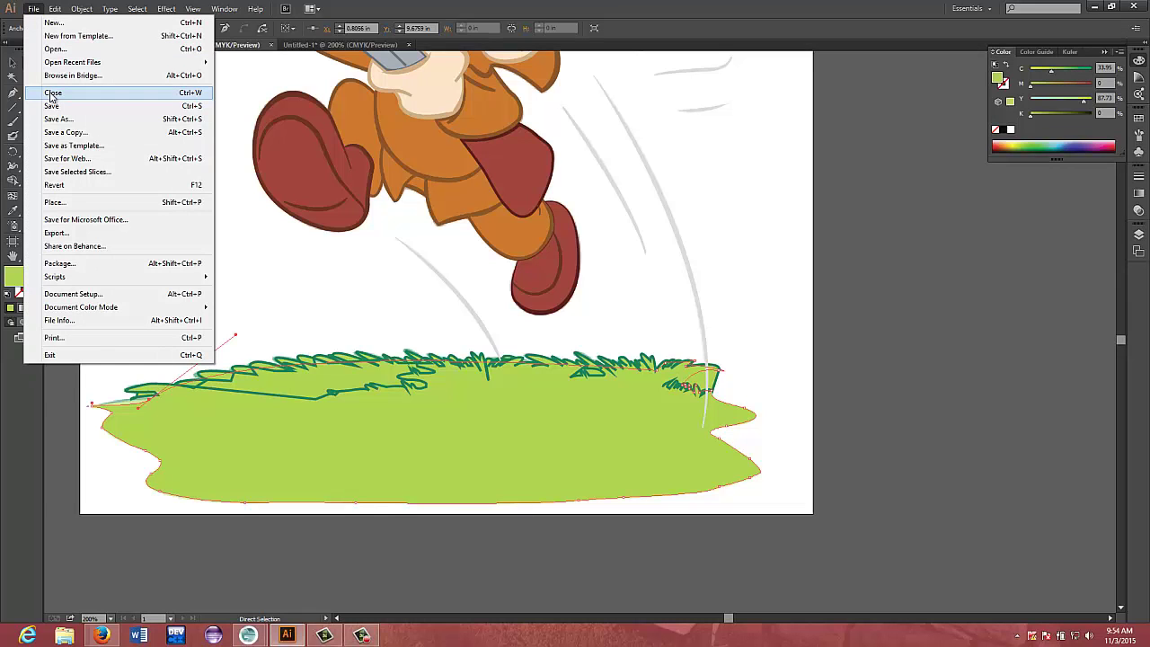
left_click(52, 93)
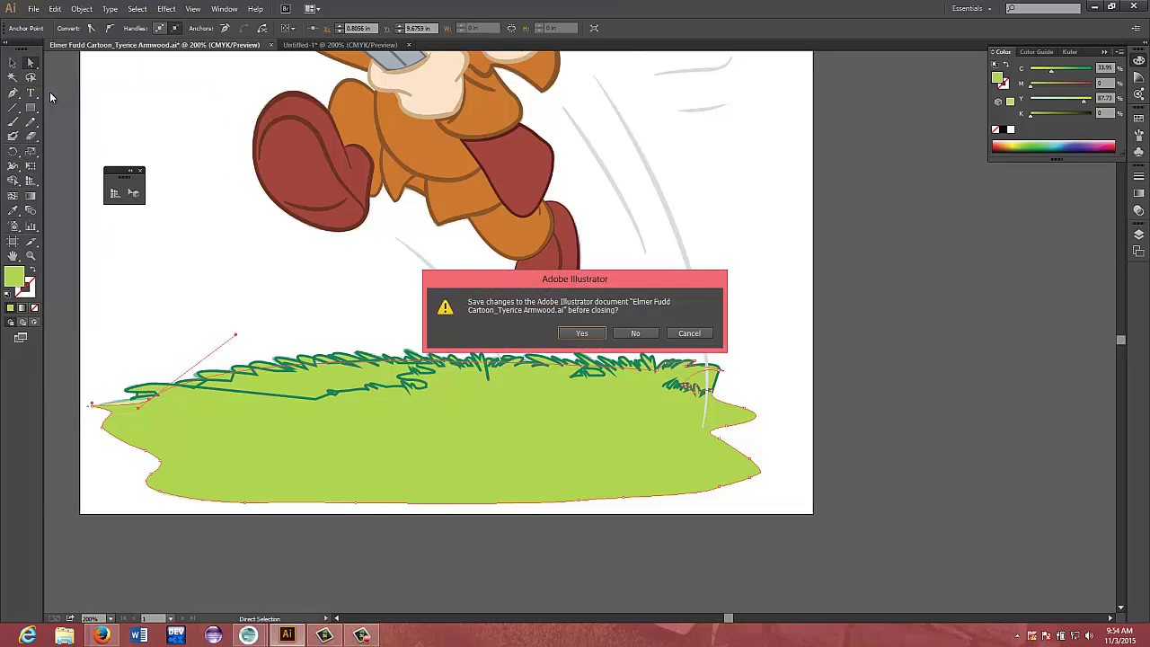
left_click(619, 334)
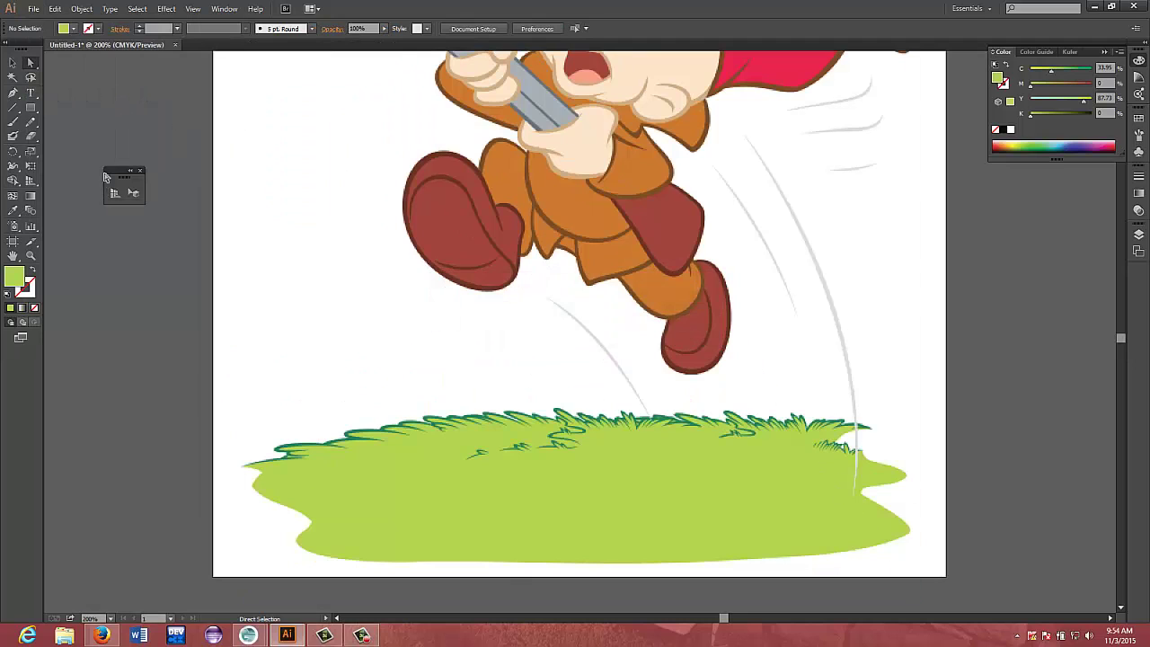
left_click(34, 9)
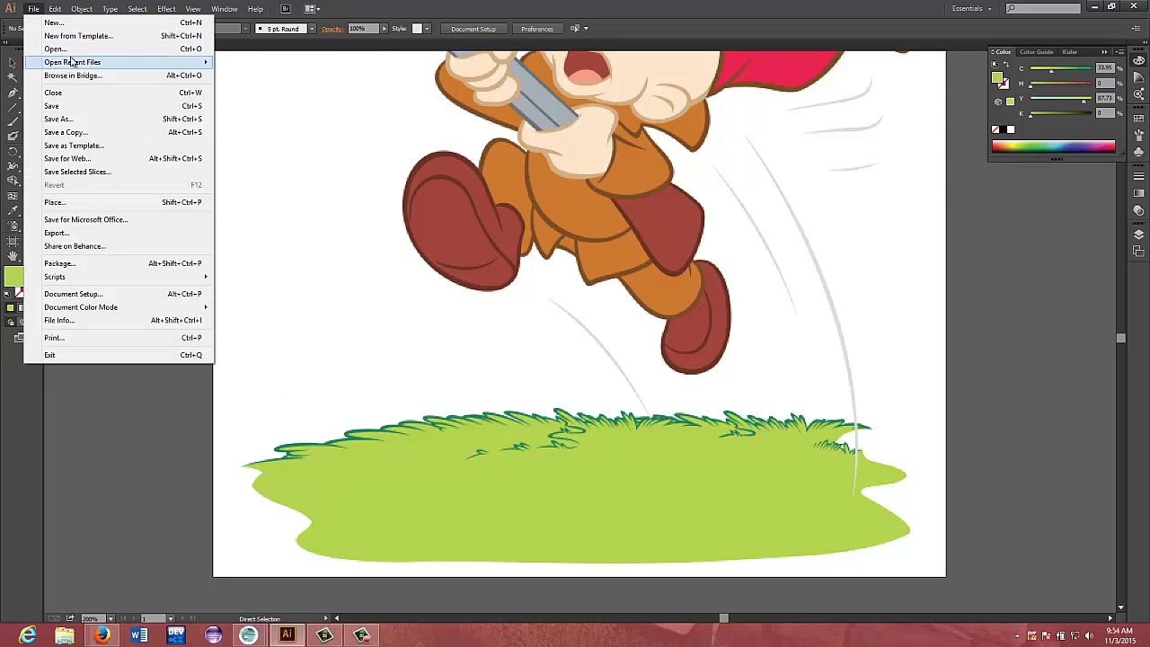
mouse_move(75, 62)
left_click(355, 63)
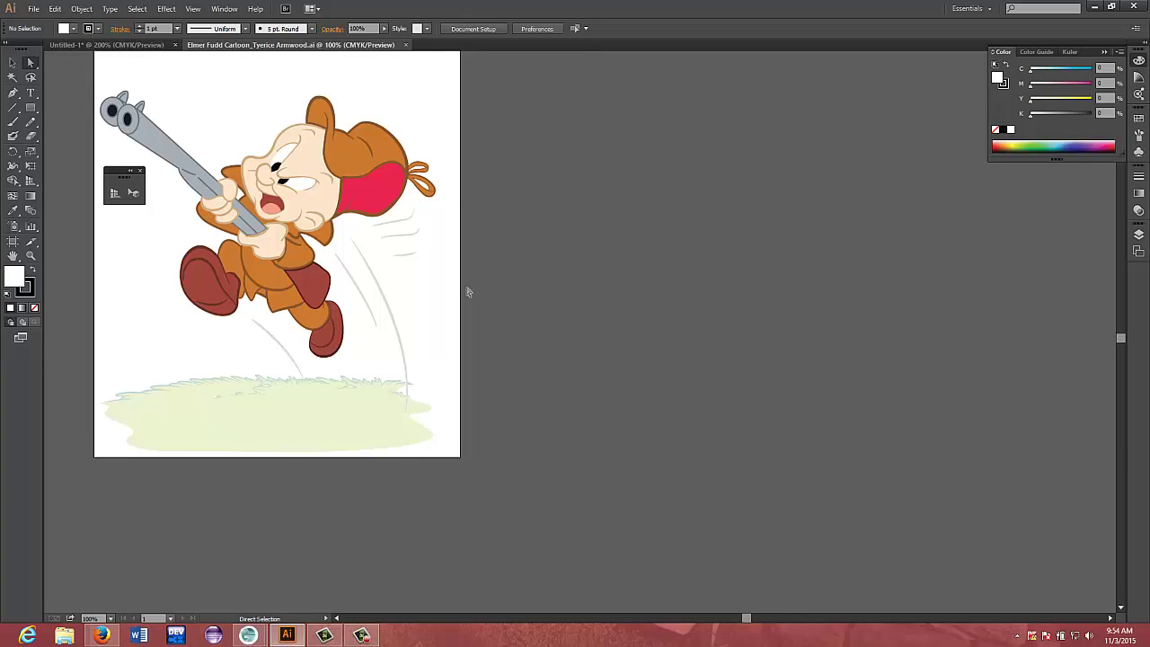
Set the fill to none and keep the black stroke for outlining the grass along the ground
key("ctrl")
key("ctrl+plus")
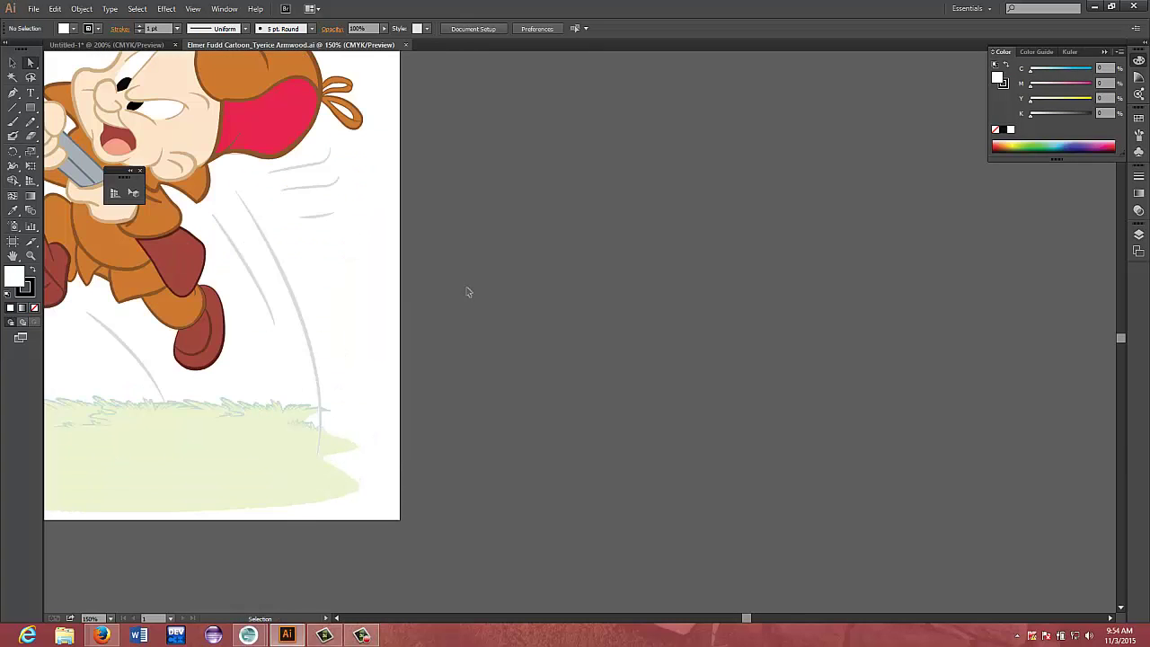
key("ctrl+plus")
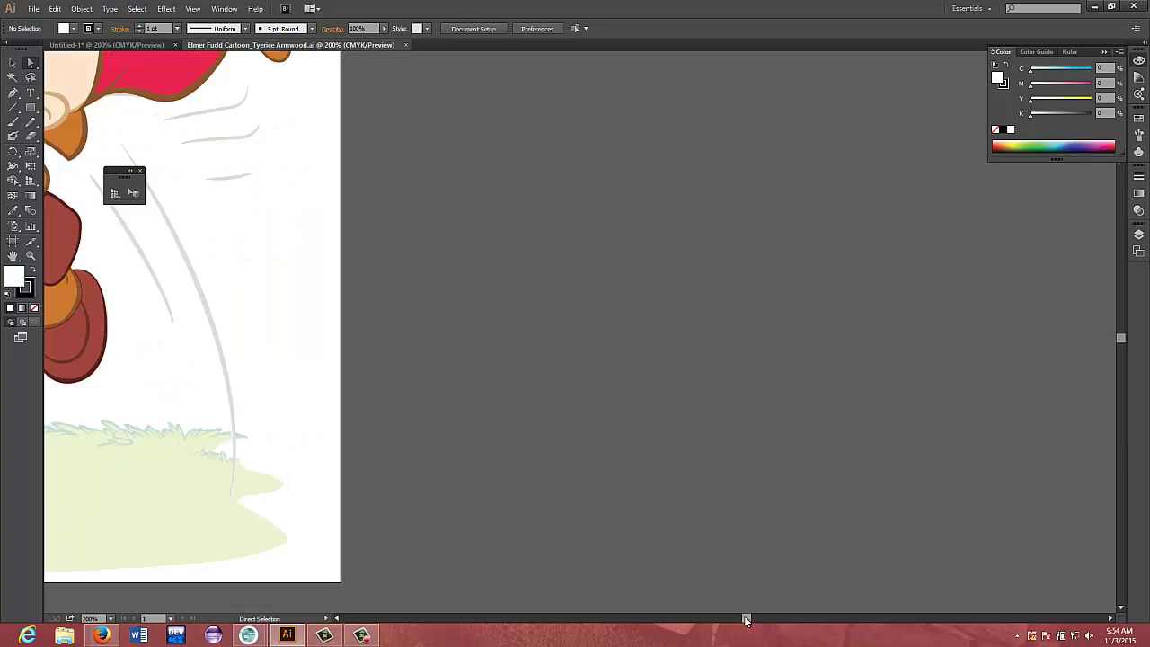
left_click(680, 619)
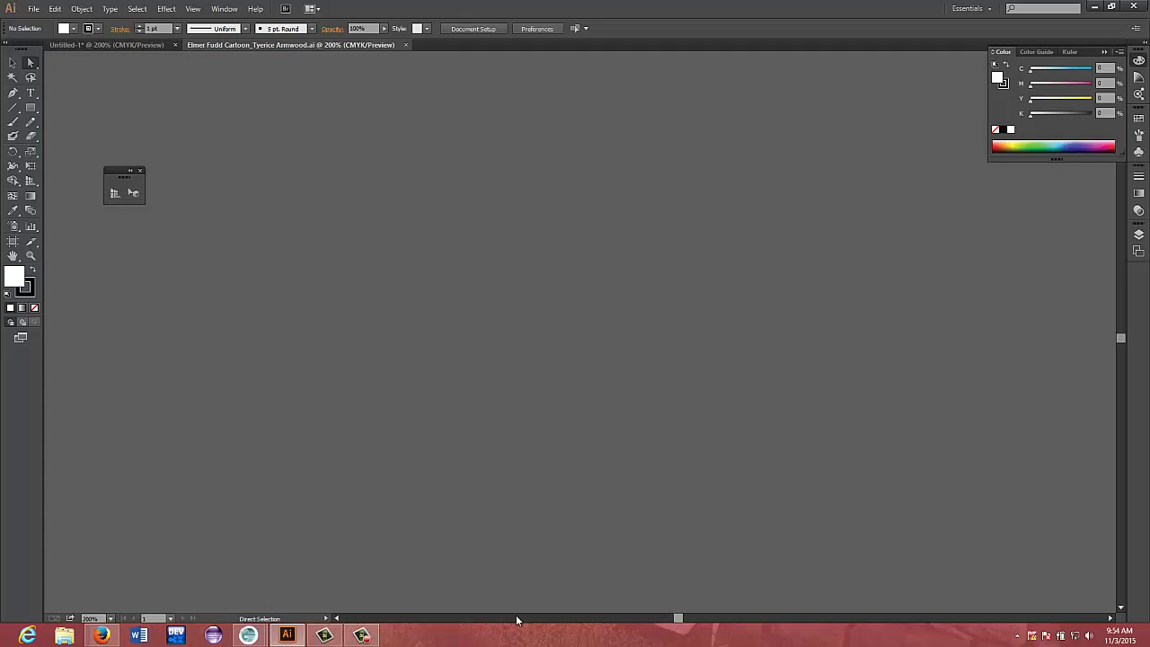
left_click(489, 618)
left_click(217, 11)
mouse_move(192, 9)
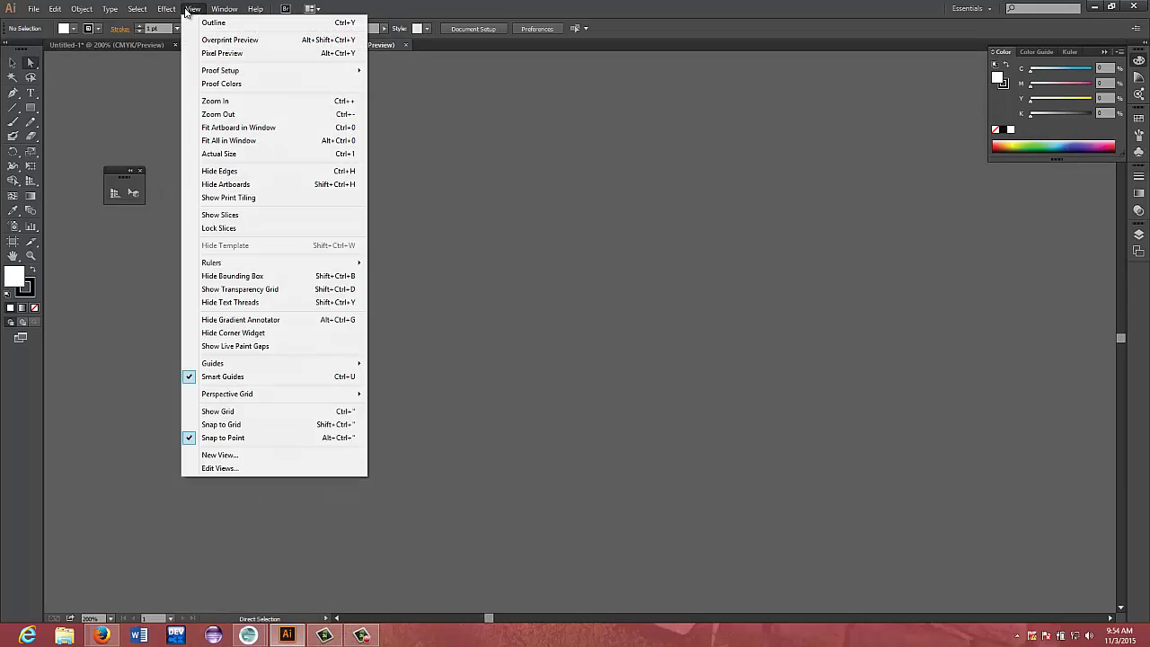
left_click(220, 141)
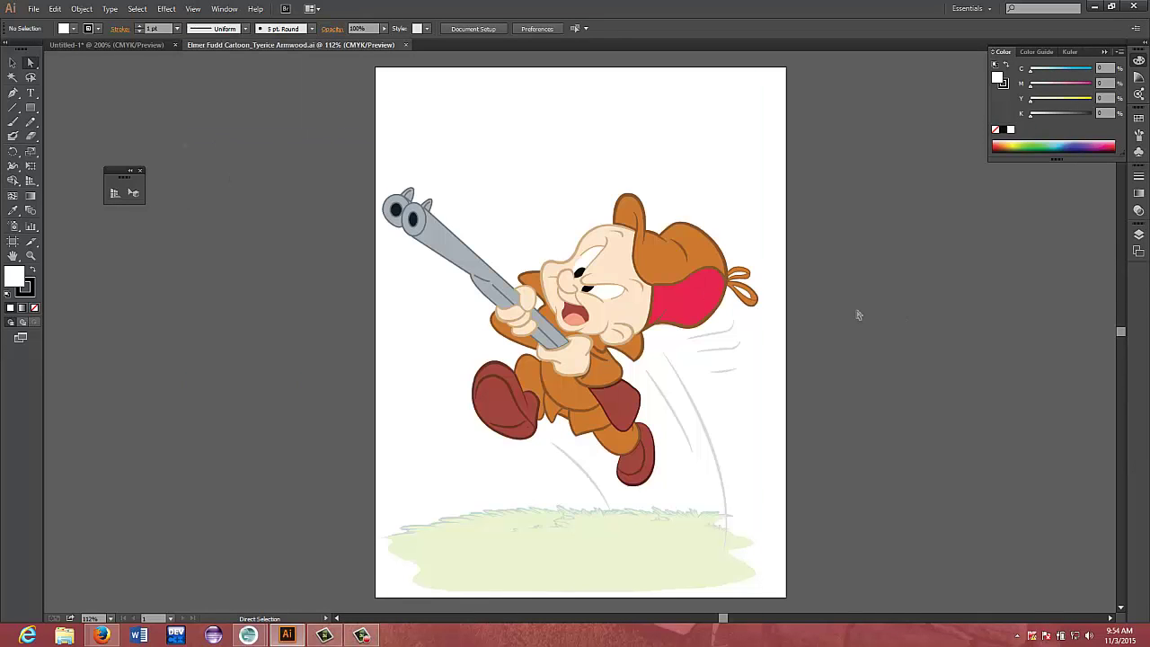
scroll(858, 314, "up", 3)
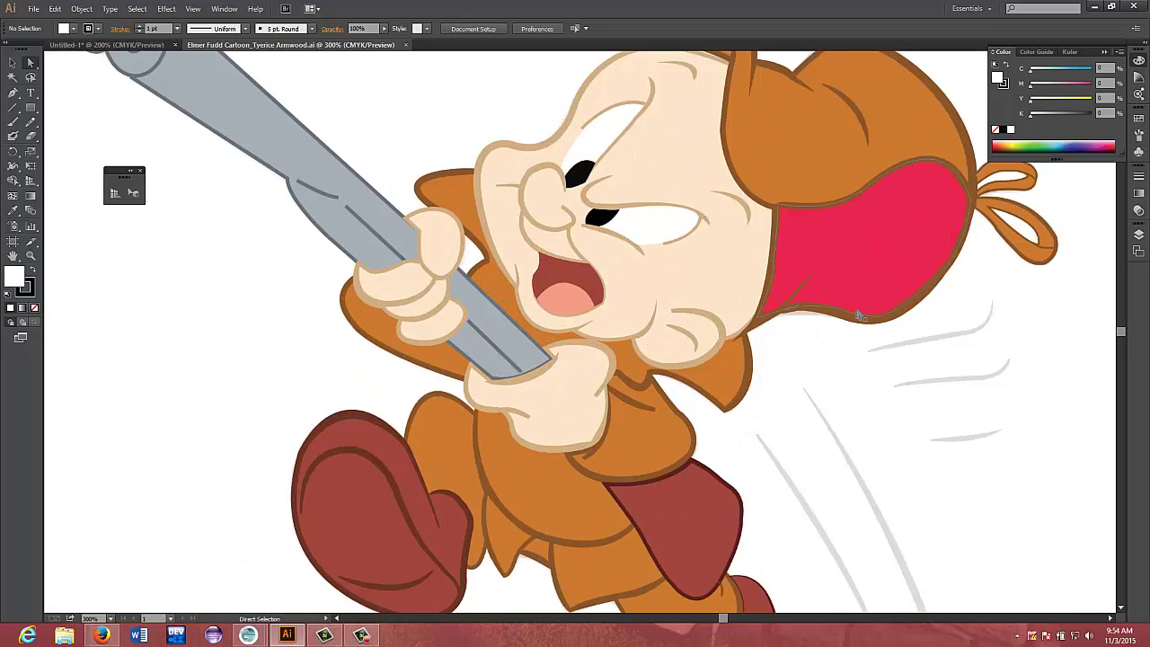
scroll(796, 295, "down", 8)
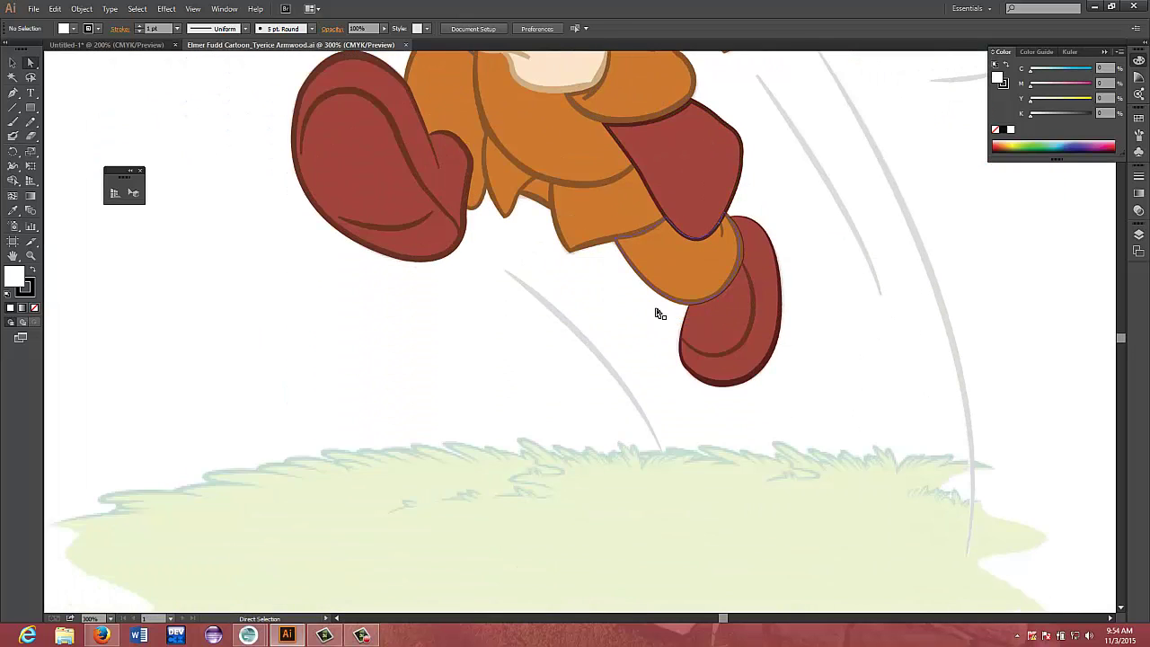
scroll(655, 308, "down", 2)
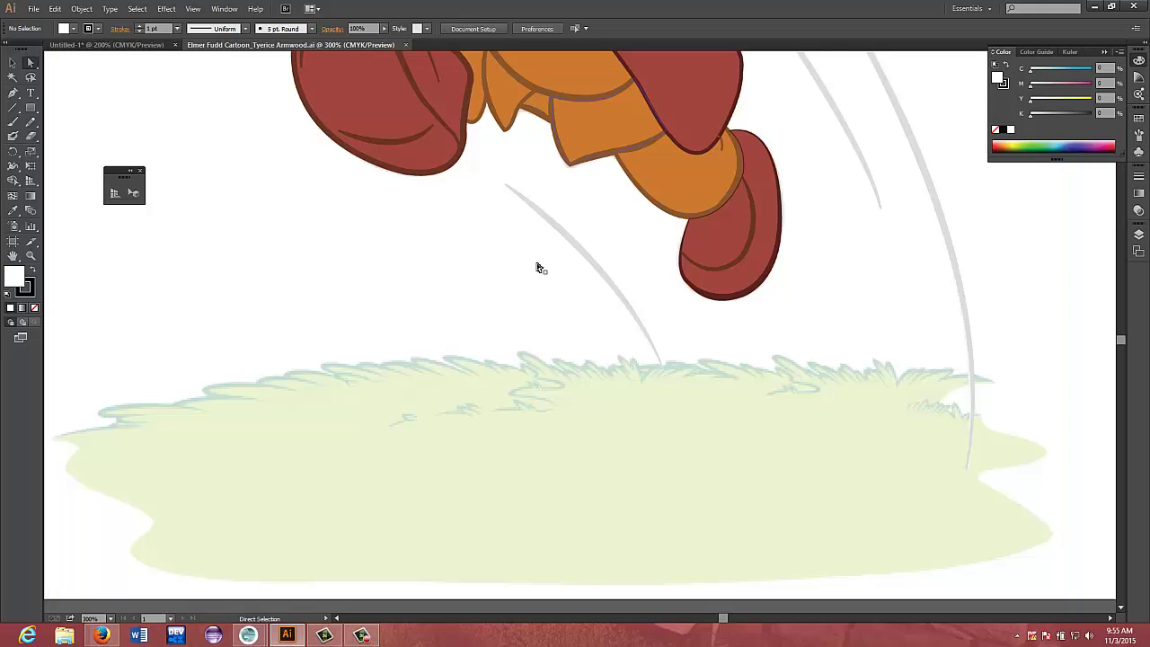
left_click(337, 619)
left_click(337, 618)
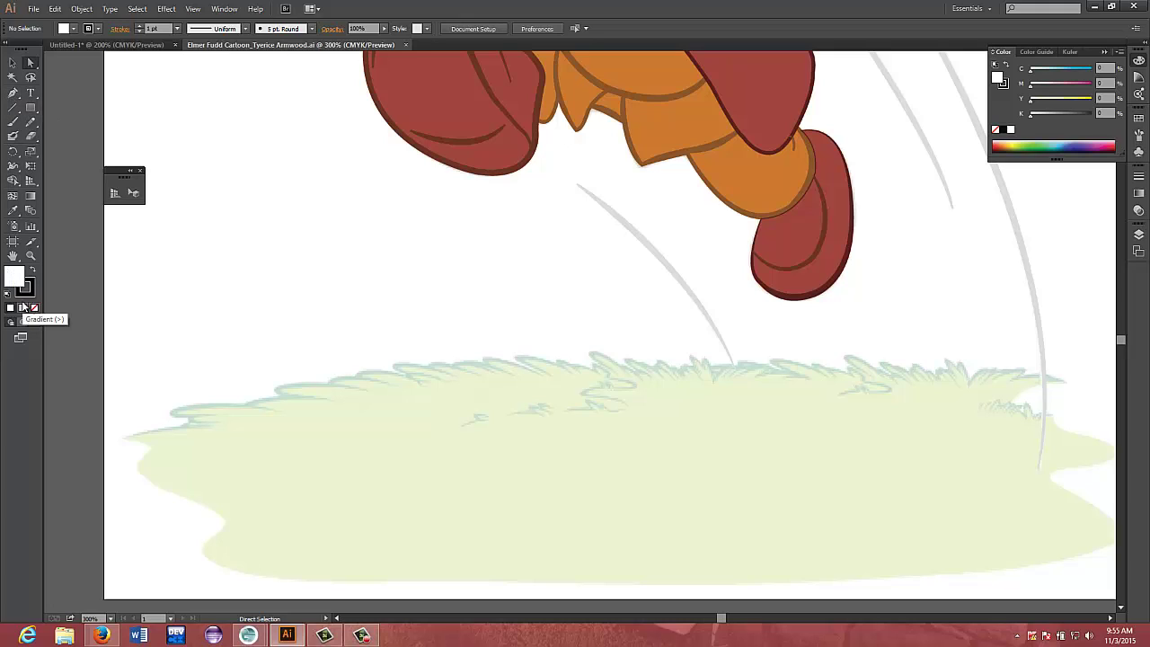
left_click(35, 309)
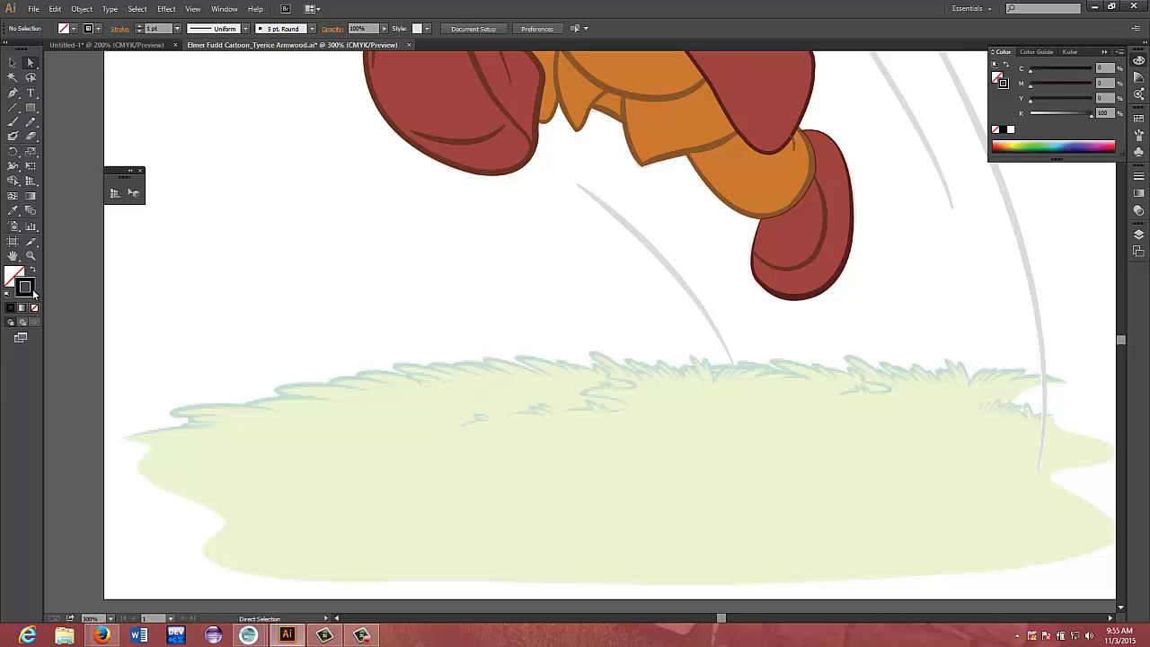
Start an outline with the Pen tool at the ground's left tip and trace the first short grass blades
left_click(12, 93)
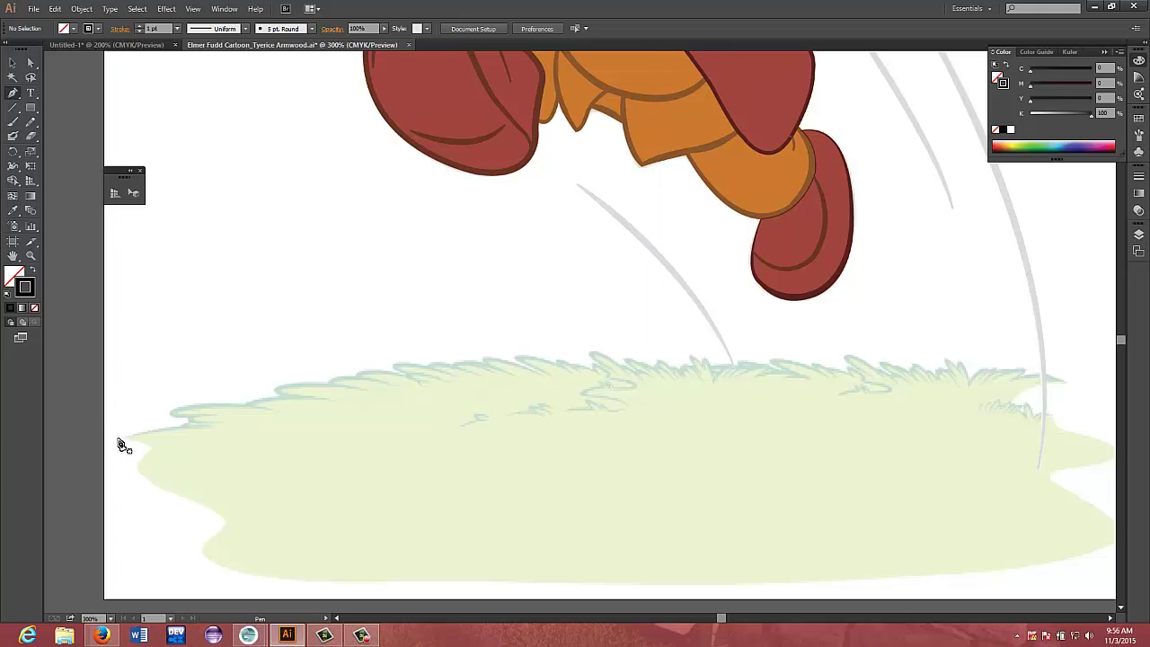
left_click_drag(122, 438, 219, 424)
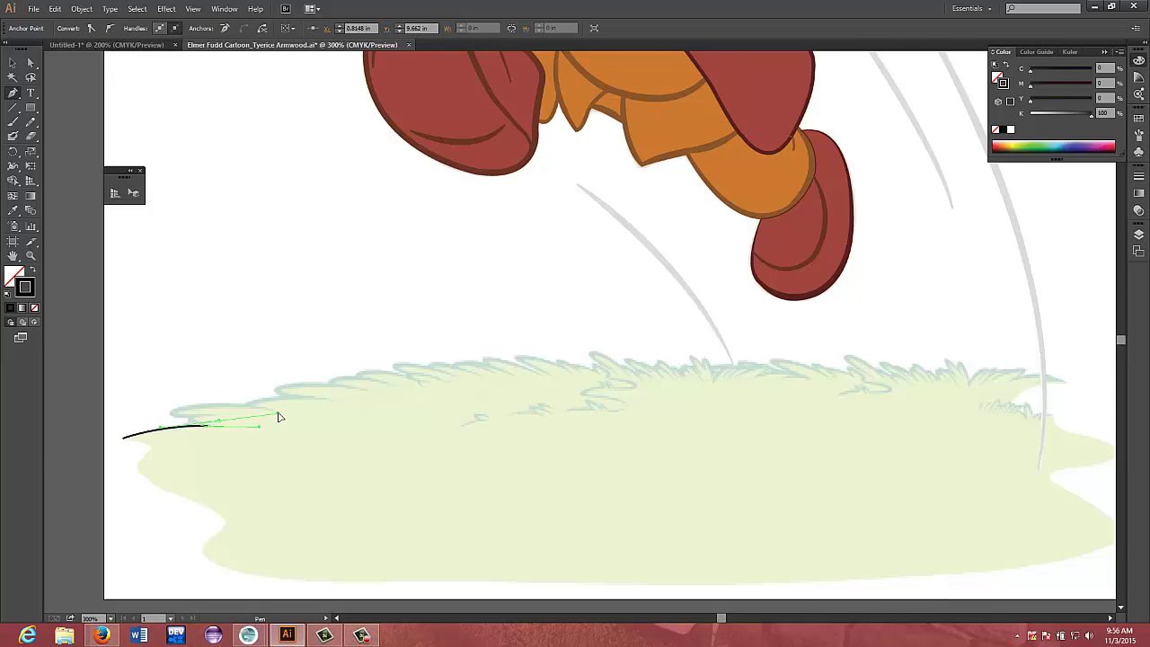
left_click_drag(292, 412, 206, 418)
left_click_drag(226, 409, 219, 419)
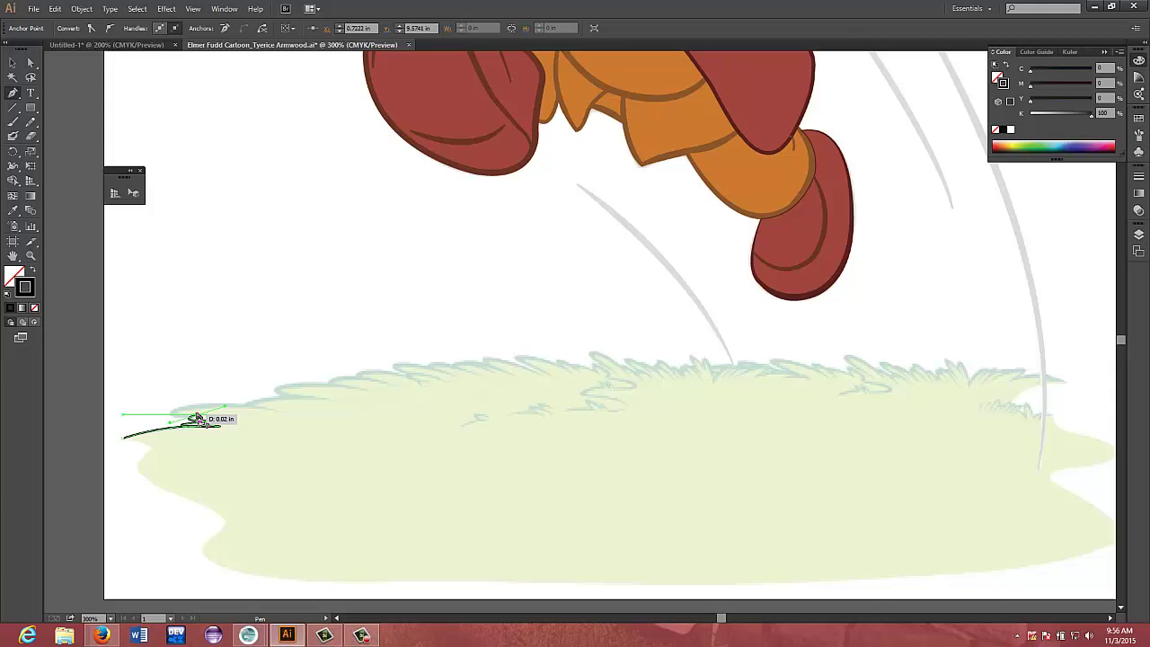
left_click(197, 415)
left_click_drag(217, 420, 216, 418)
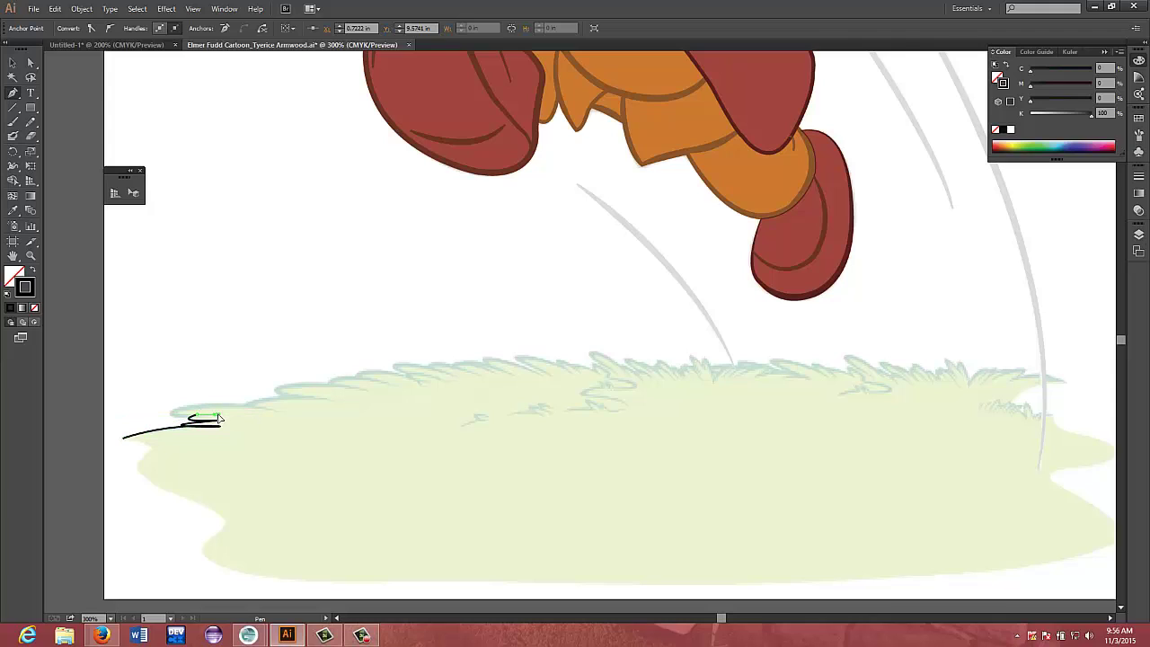
Continue the outline around the blade above the first ones, ending its long upper edge in a sharp tip inside the grass
left_click_drag(220, 418, 221, 393)
key("ctrl+z")
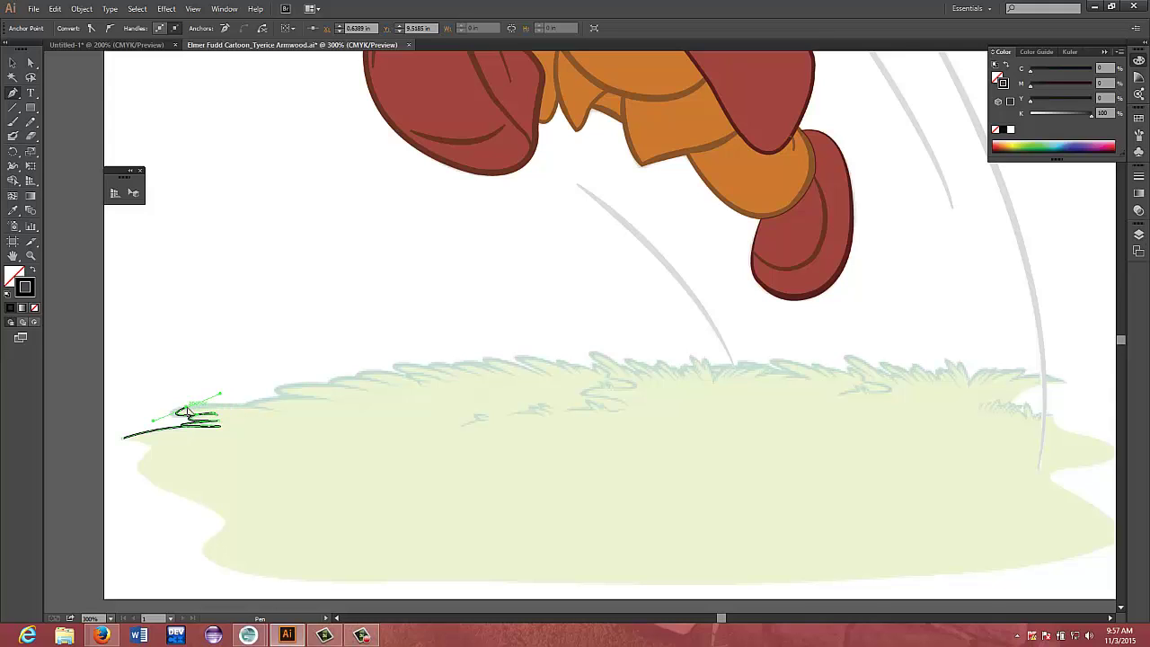
left_click(189, 411)
mouse_move(277, 411)
left_mouse_down()
mouse_move(293, 432)
mouse_move(317, 423)
left_mouse_up()
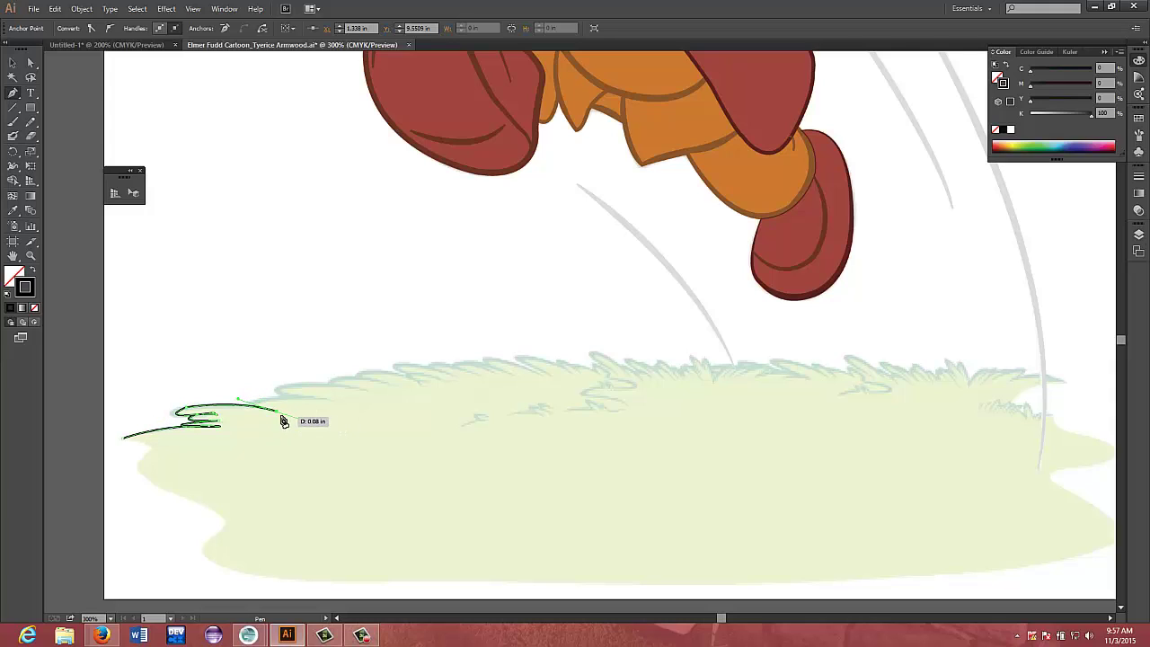
left_click(277, 415)
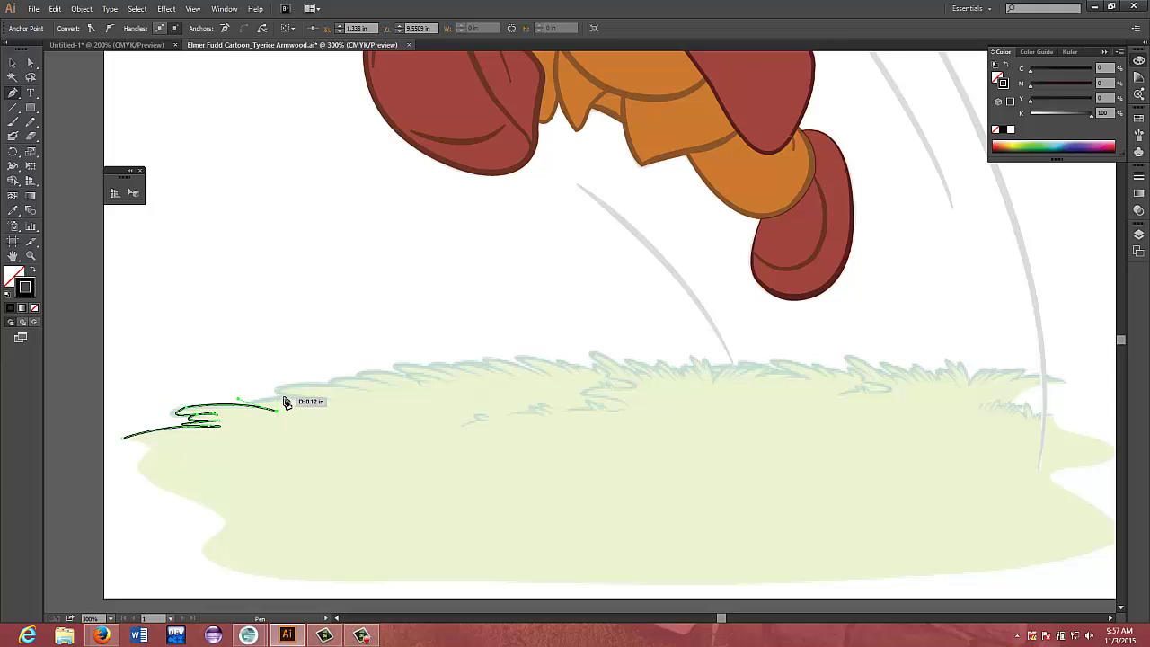
Trace the underside of the next blade up the slope, ending in a sharp point inside the grass
mouse_move(340, 396)
left_mouse_down()
mouse_move(366, 390)
mouse_move(327, 399)
left_mouse_up()
left_click(284, 397)
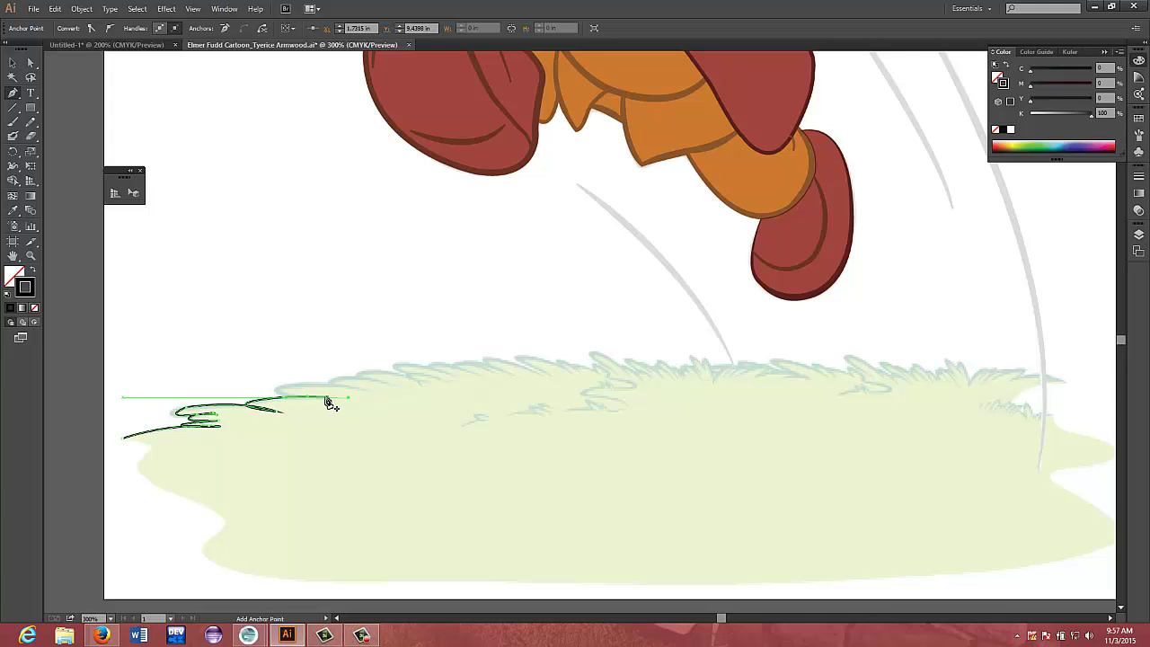
left_click_drag(329, 399, 380, 392)
key("ctrl+z")
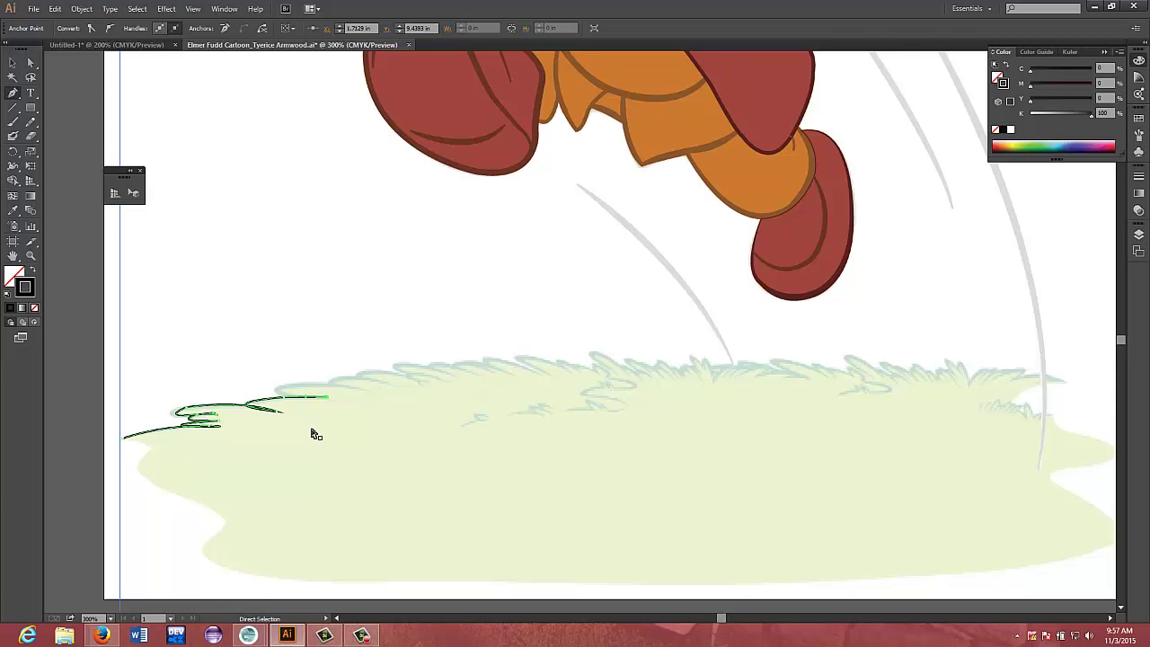
left_click(329, 397)
Trace the next three overlapping grass blades up the slope of the ground's left side
left_click_drag(281, 390, 360, 379)
left_click(303, 385, "ctrl")
left_click(291, 384)
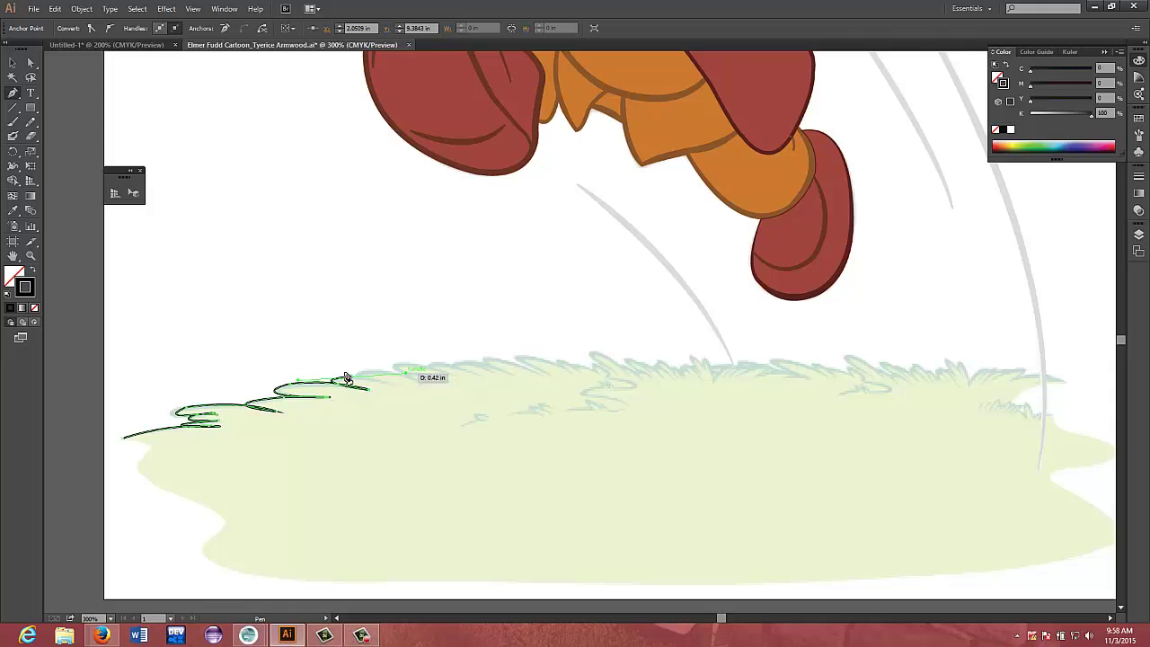
left_click_drag(352, 376, 395, 390)
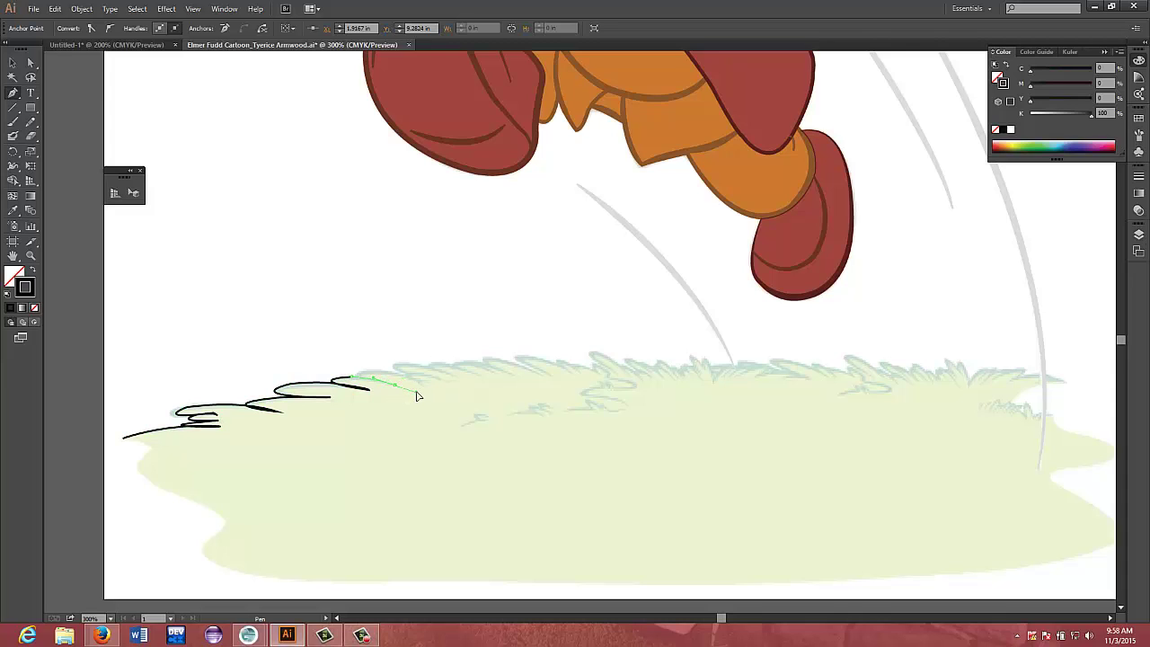
left_click_drag(413, 393, 441, 369)
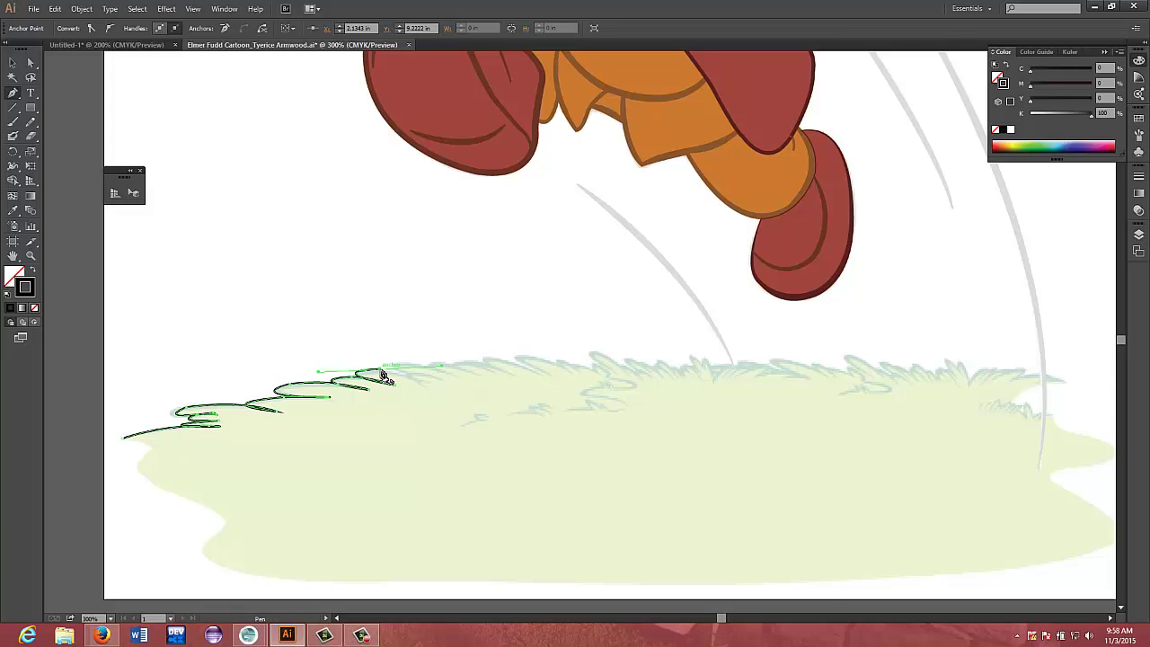
Extend the outline down the right side of the topmost traced blade and add a small tip at its base
left_click(380, 369)
left_click(419, 386, "ctrl")
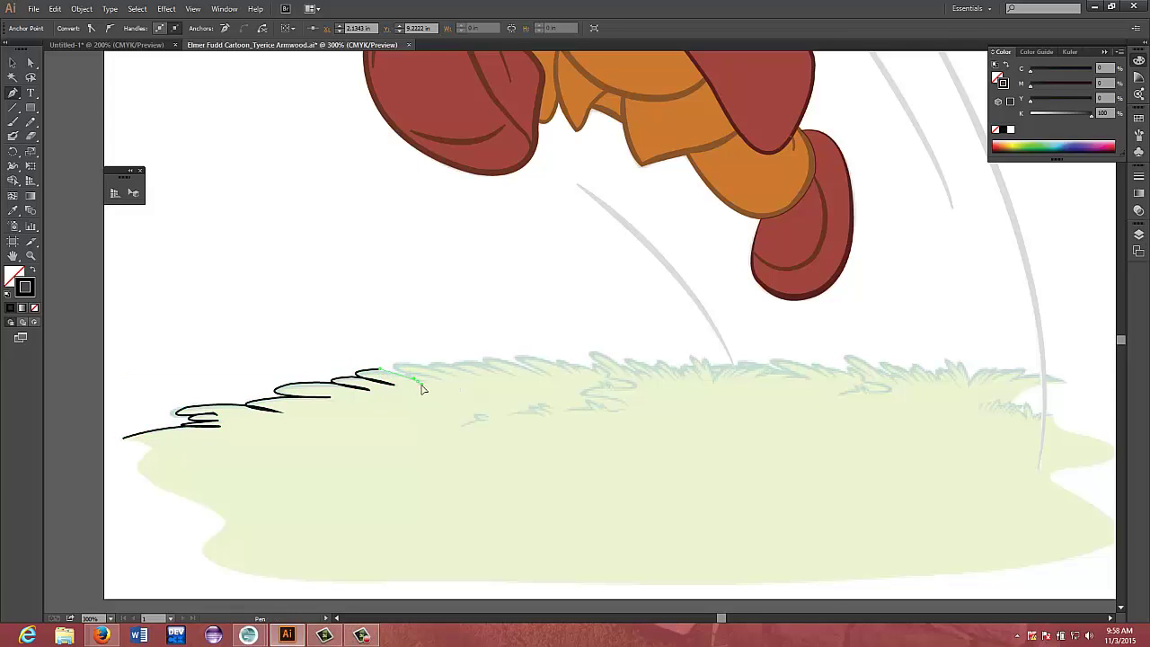
left_click(420, 386)
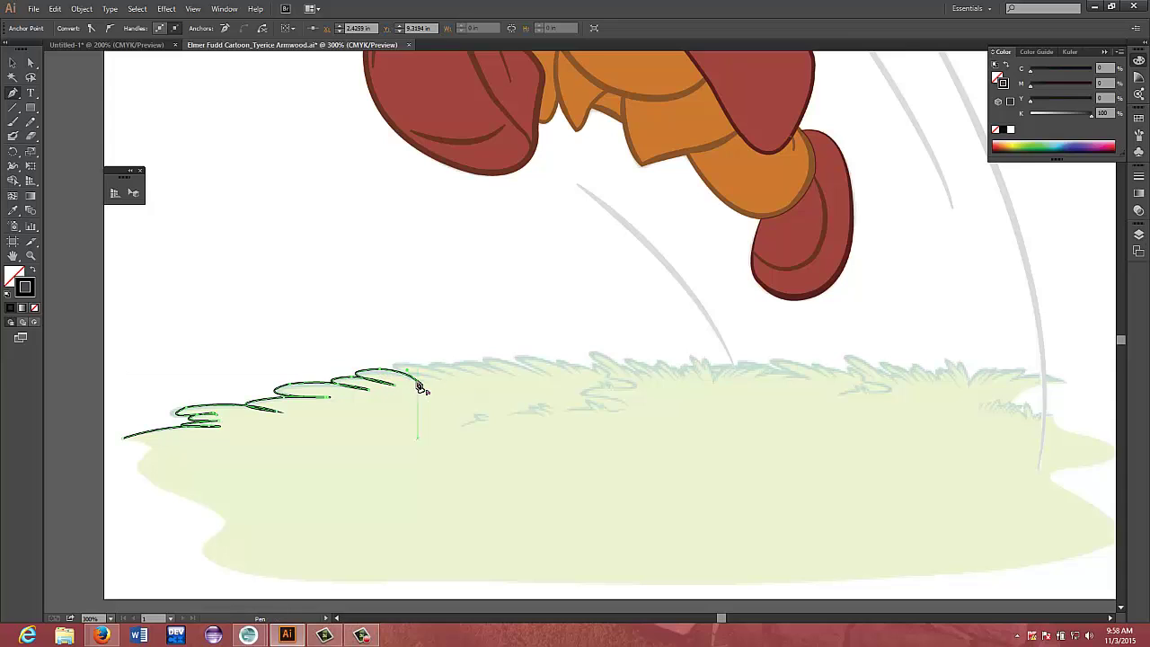
left_click(429, 393)
left_click(430, 383, "ctrl")
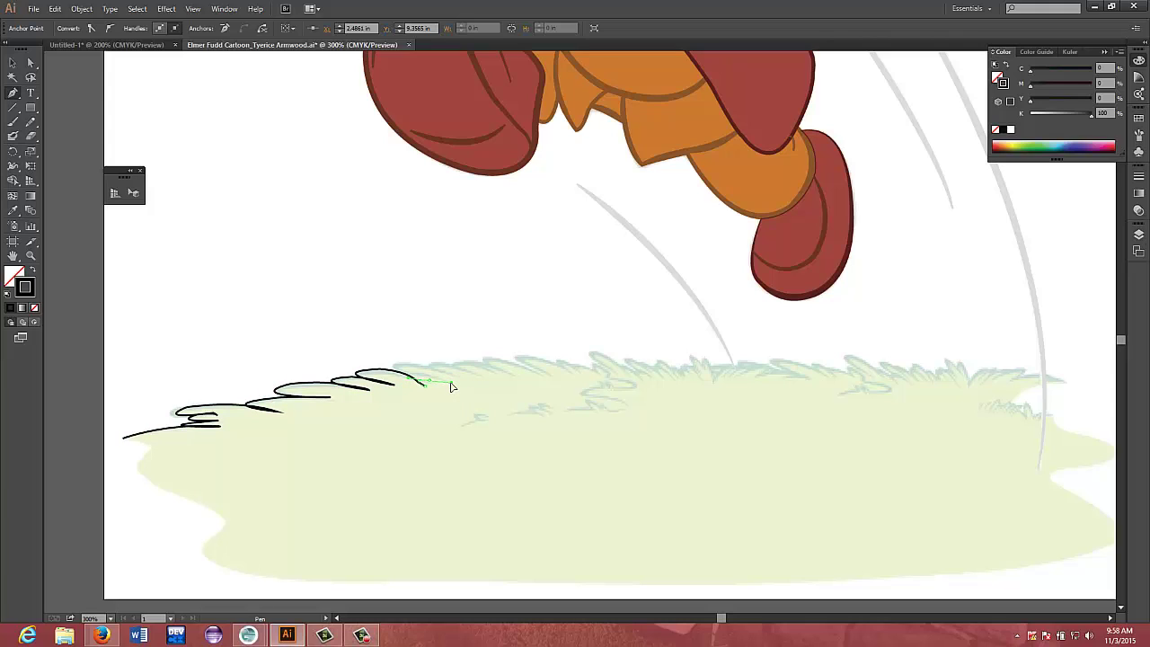
left_click(451, 387, "ctrl")
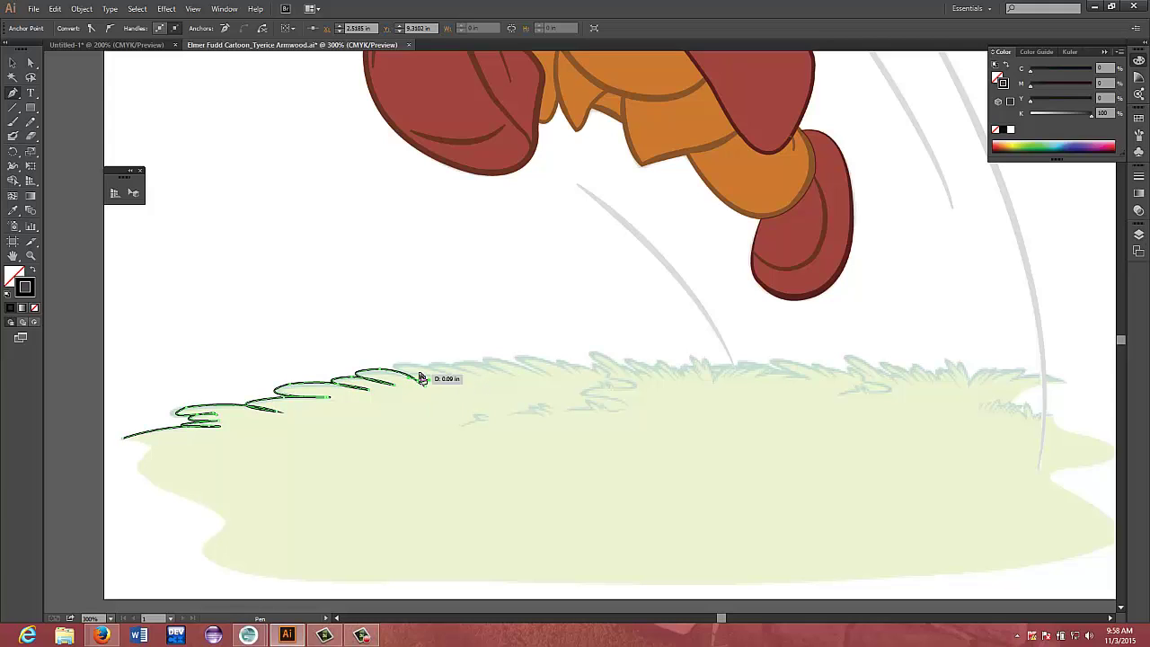
left_click(430, 375, "ctrl")
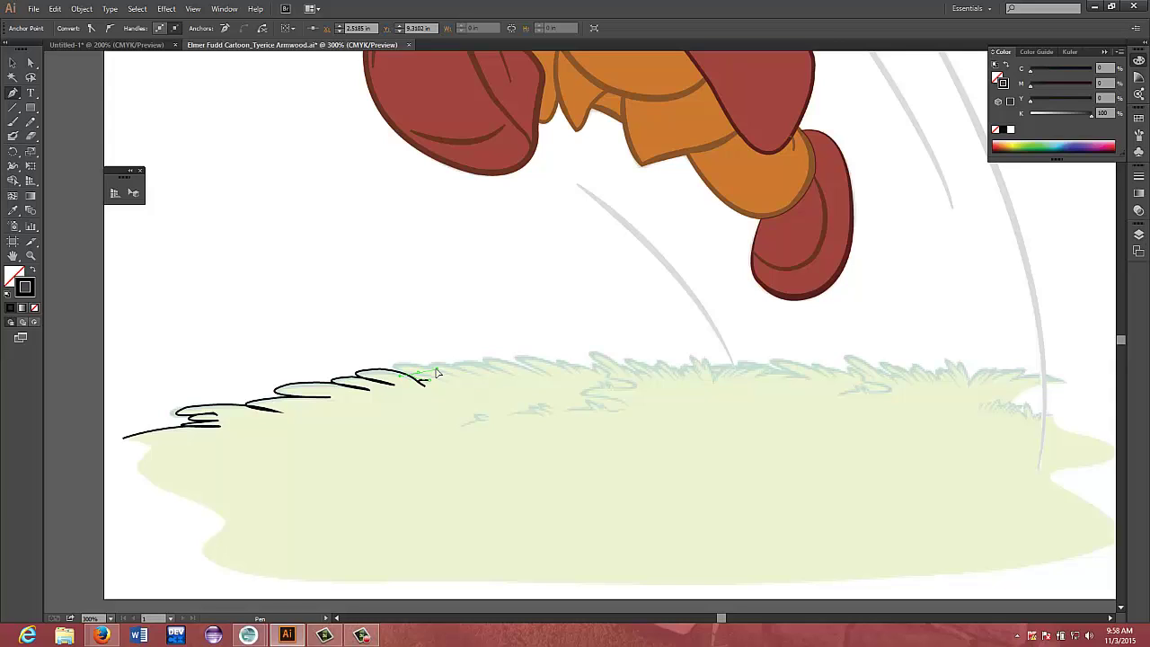
left_click_drag(437, 373, 426, 365)
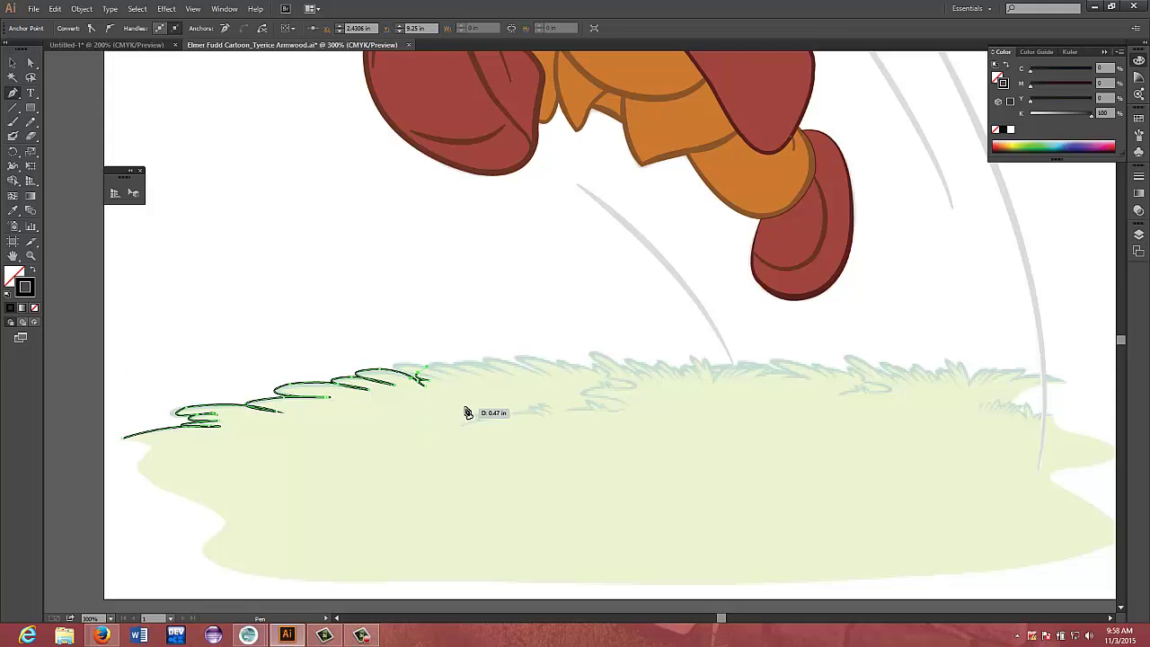
key("ctrl+z")
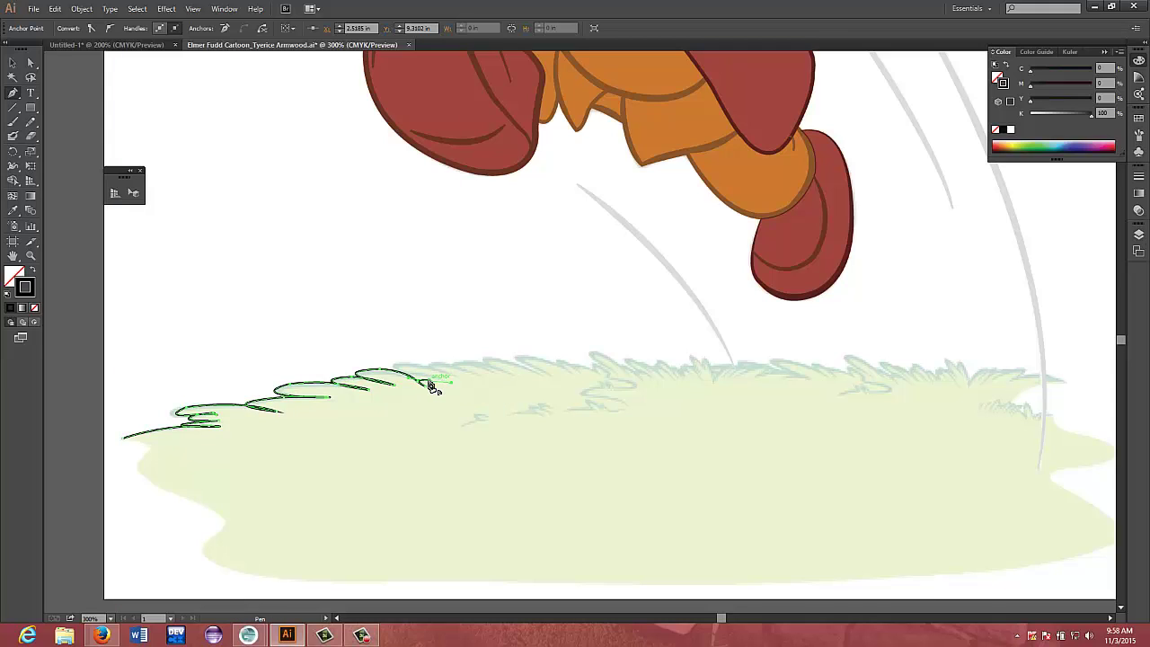
Trace the underside and rounded left end of the following blade, bringing the outline up to the grass's top edge
left_click(431, 385)
left_click(444, 380)
mouse_move(412, 375)
left_mouse_down()
mouse_move(396, 377)
mouse_move(437, 362)
mouse_move(457, 384)
left_mouse_up()
left_click(411, 373)
left_click(407, 363)
key("ctrl")
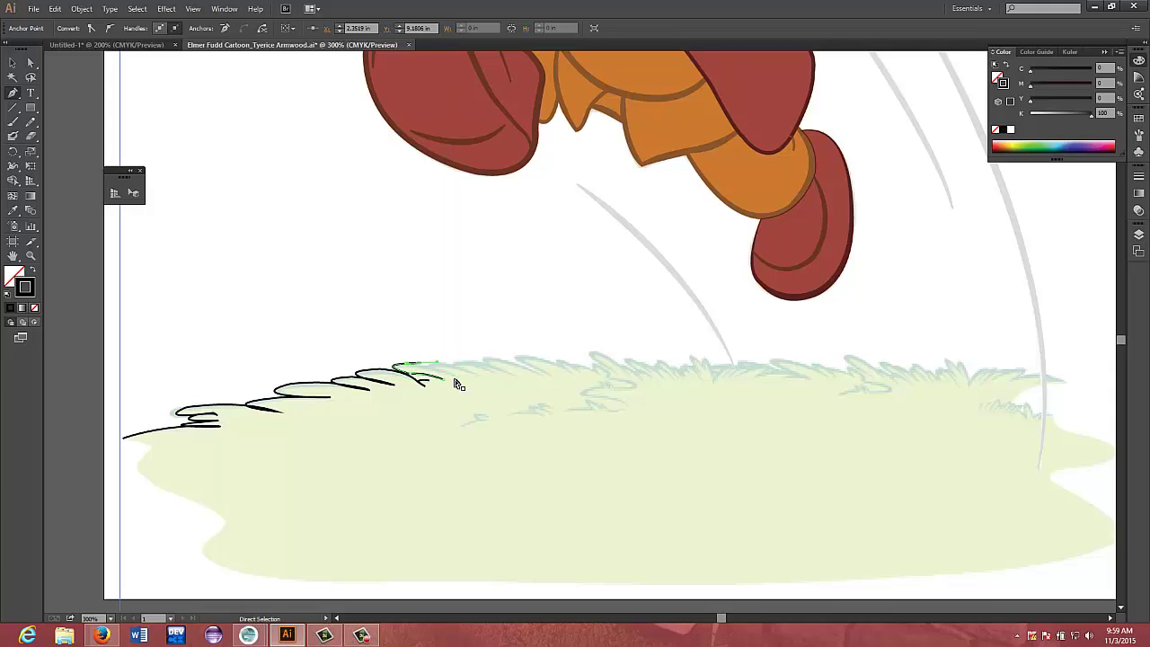
key("ctrl+z")
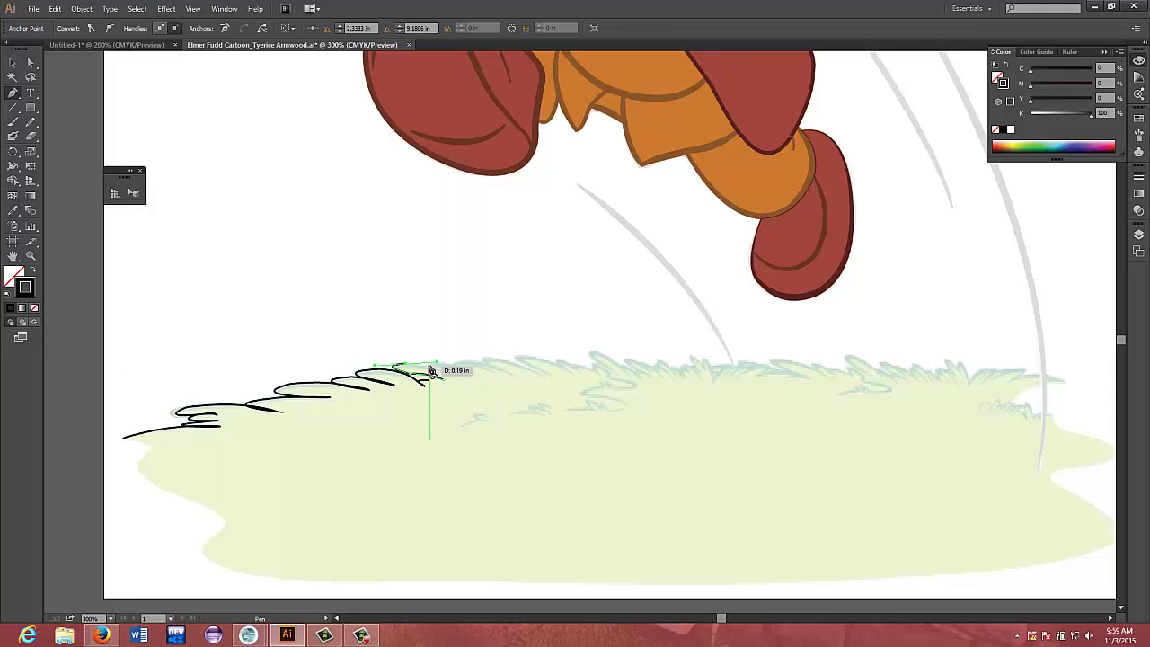
Curve the blade's top edge over to the right and continue the outline towards the next blade along the grass
left_click_drag(432, 371, 431, 373)
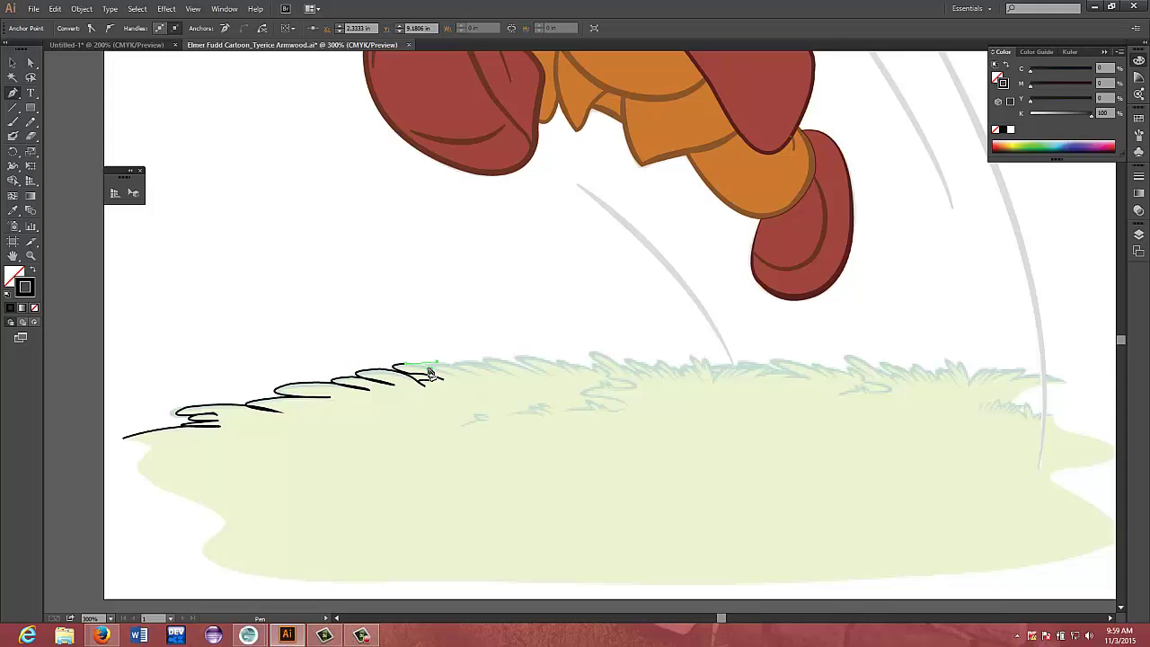
key("ctrl")
mouse_move(432, 367)
left_mouse_down()
mouse_move(444, 365)
mouse_move(398, 367)
mouse_move(431, 374)
left_mouse_up()
key("ctrl")
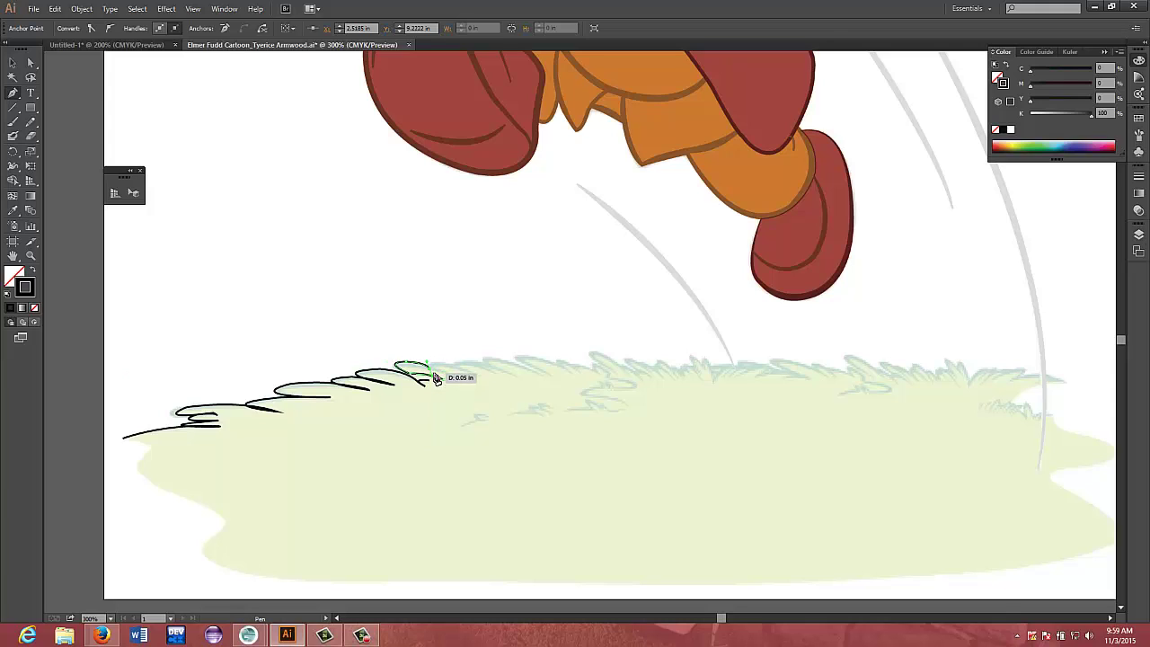
left_click_drag(431, 375, 460, 383)
key("ctrl")
key("ctrl+z")
left_click(429, 365)
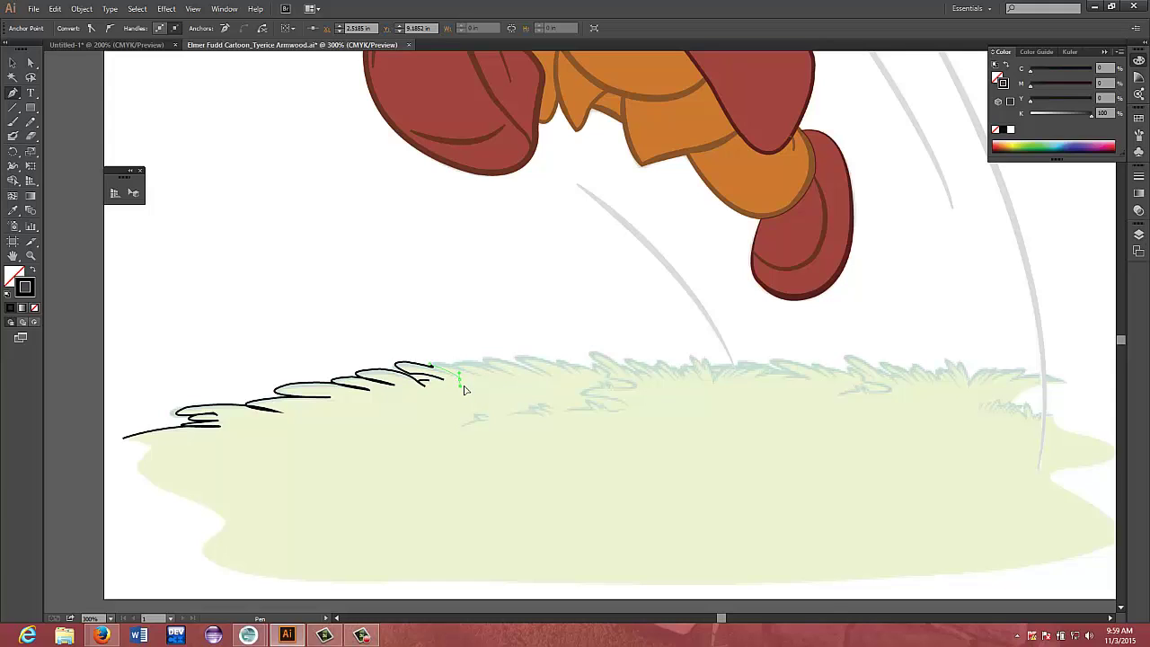
Extend the black grass outline with the Pen tool, tracing the next two slanted blades along the faded sketch's upper edge
left_click_drag(465, 385, 466, 387)
key("ctrl")
left_click_drag(469, 391, 450, 381)
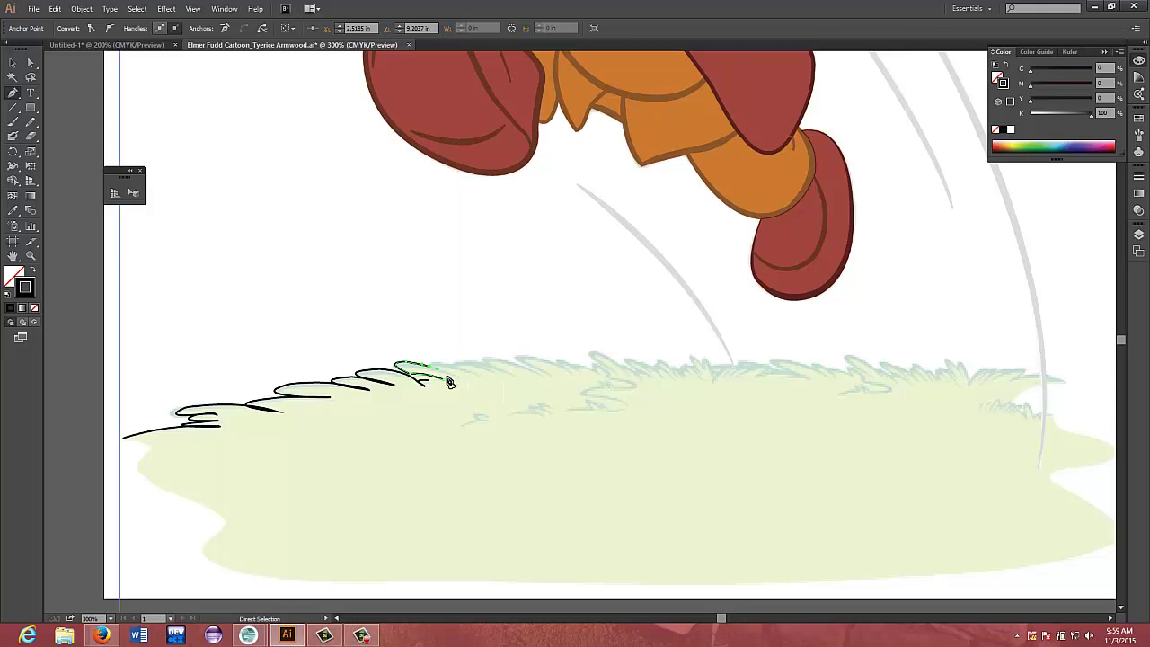
left_click(431, 371)
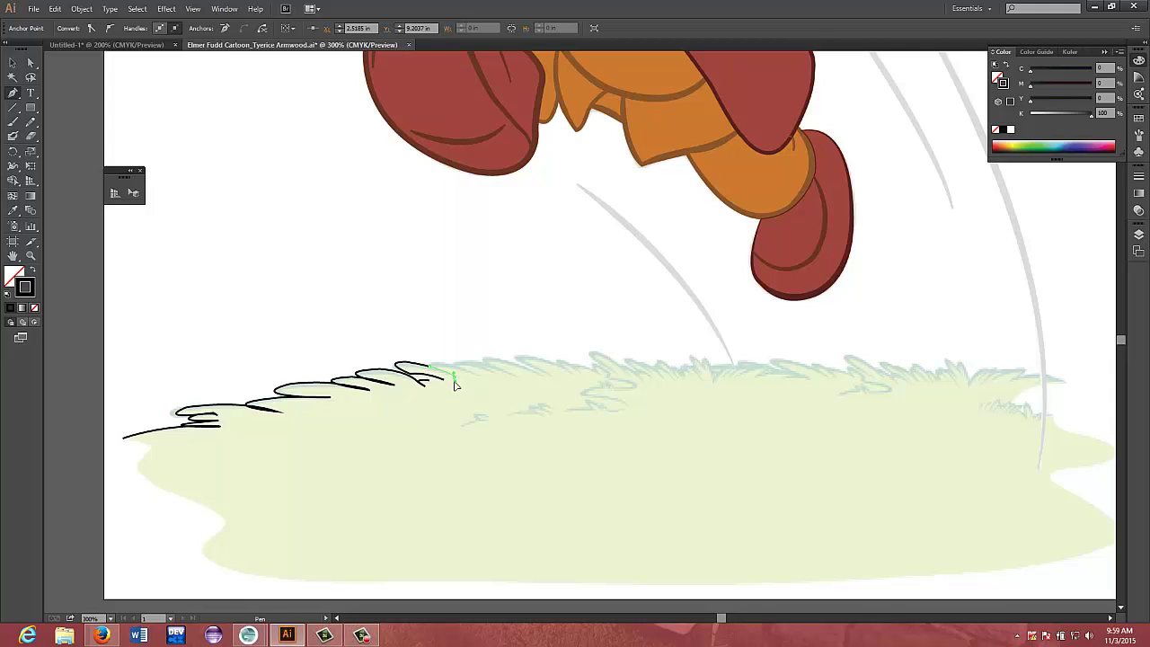
left_click_drag(467, 387, 461, 364)
mouse_move(485, 385)
left_mouse_down()
mouse_move(473, 382)
mouse_move(480, 367)
mouse_move(493, 365)
mouse_move(514, 389)
mouse_move(499, 377)
left_mouse_up()
left_click(465, 361)
left_click(499, 379, "ctrl")
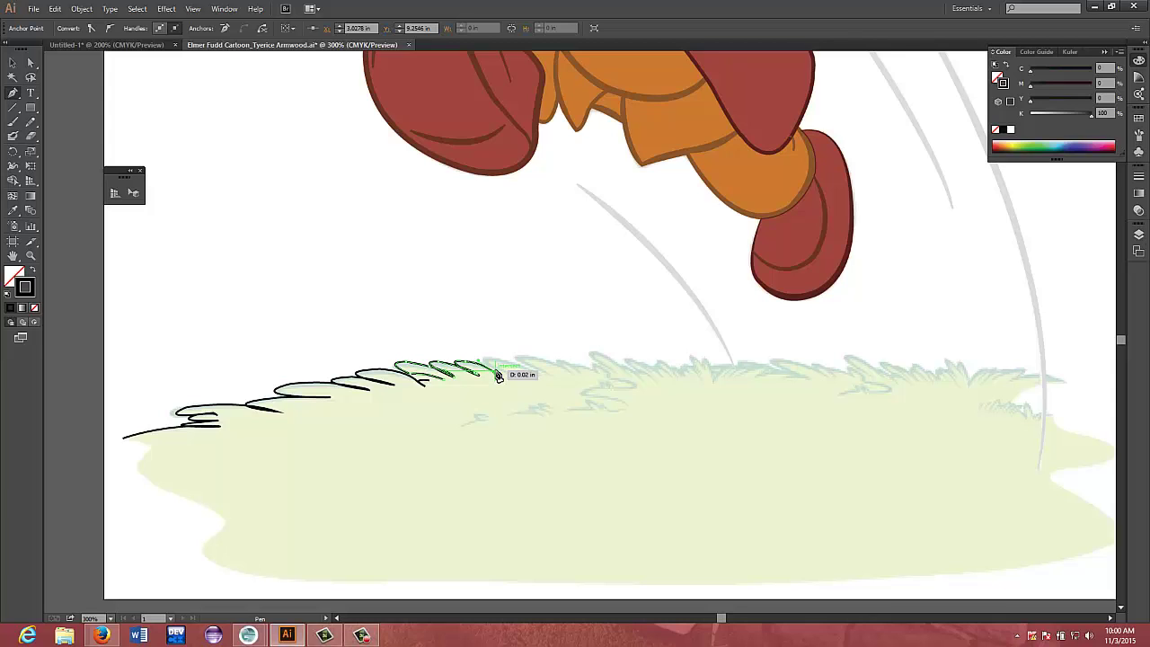
left_click(512, 374)
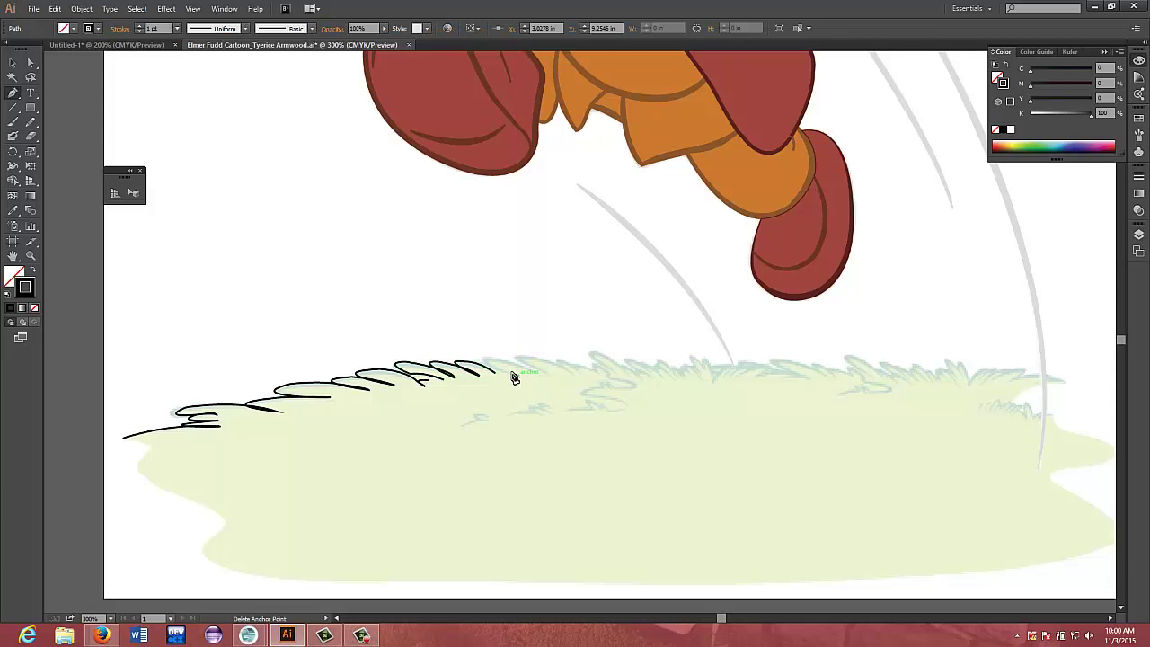
Trace two wider slanted blades beyond the finished ones, continuing the grass outline toward the centre of the mound
left_click_drag(505, 362, 543, 384)
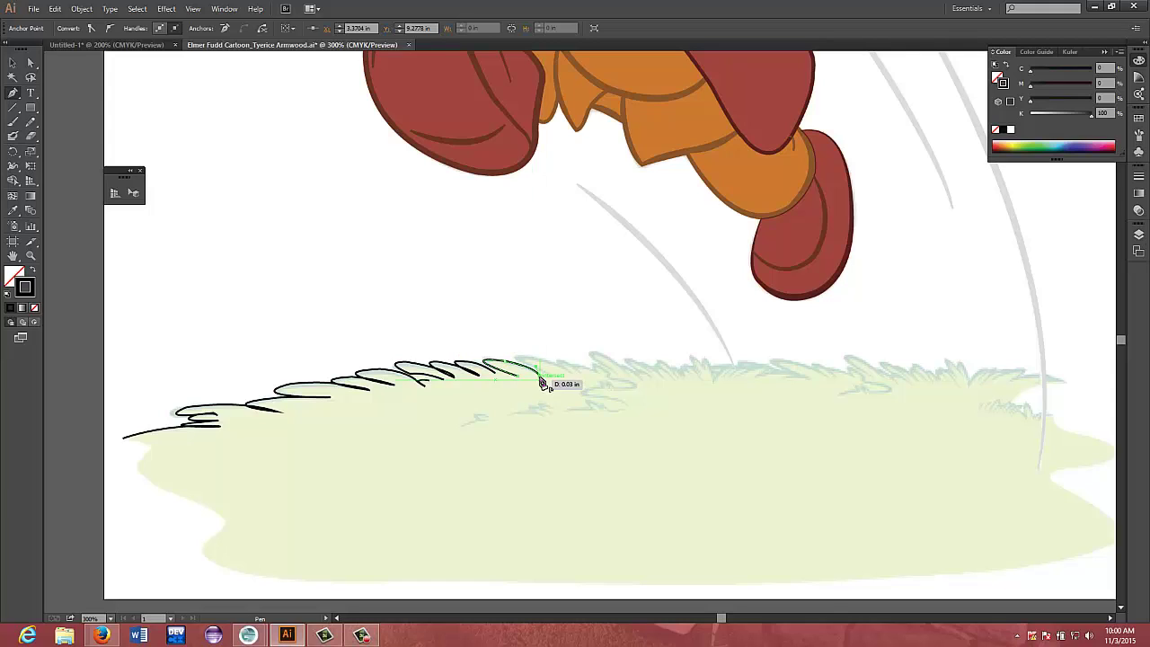
left_click(540, 375)
mouse_move(550, 374)
left_mouse_down()
mouse_move(535, 357)
mouse_move(566, 362)
left_mouse_up()
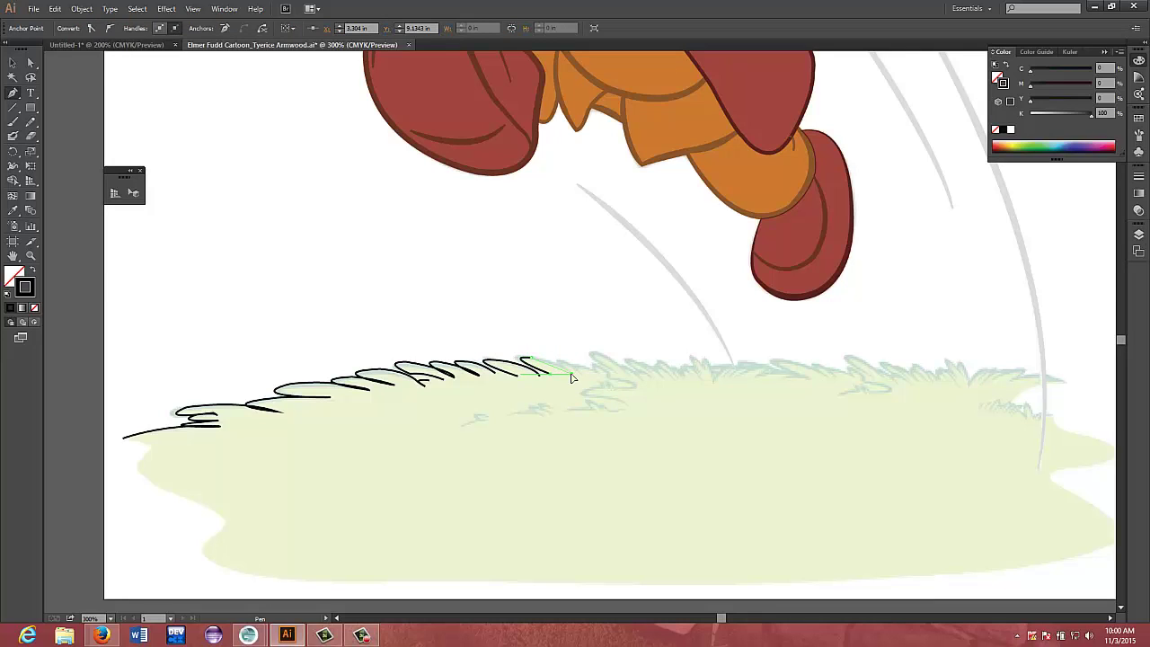
left_click(569, 362)
left_click_drag(573, 385, 578, 383)
left_click(572, 374)
left_click(550, 375)
left_click_drag(542, 381, 563, 388)
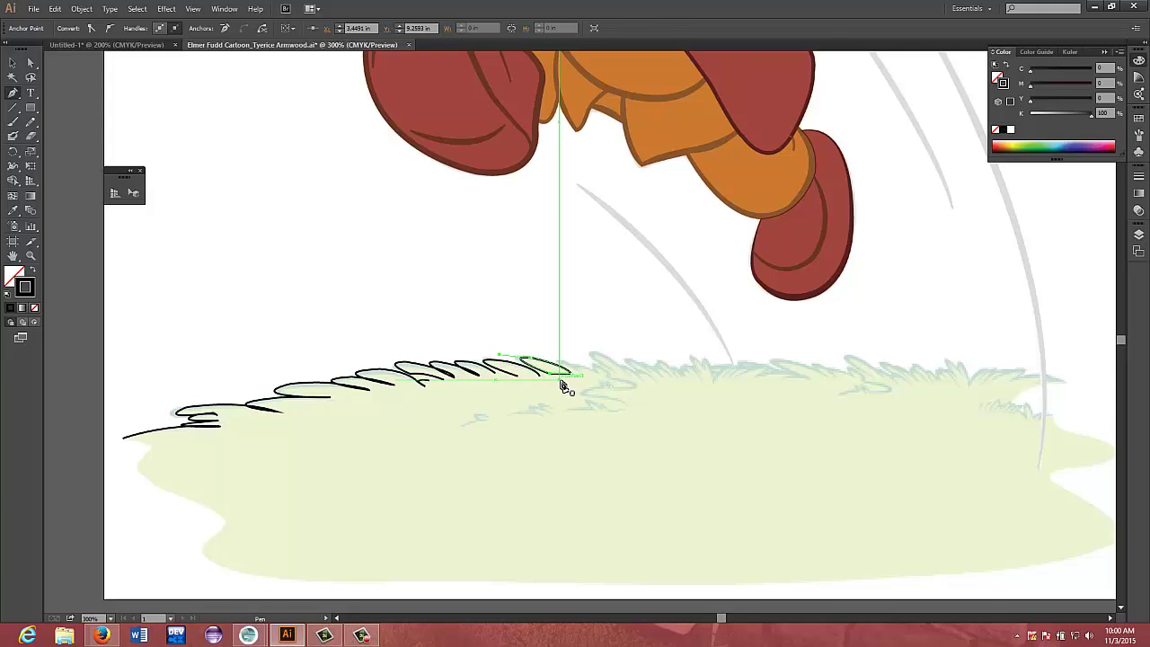
key("ctrl+z")
key("ctrl+z")
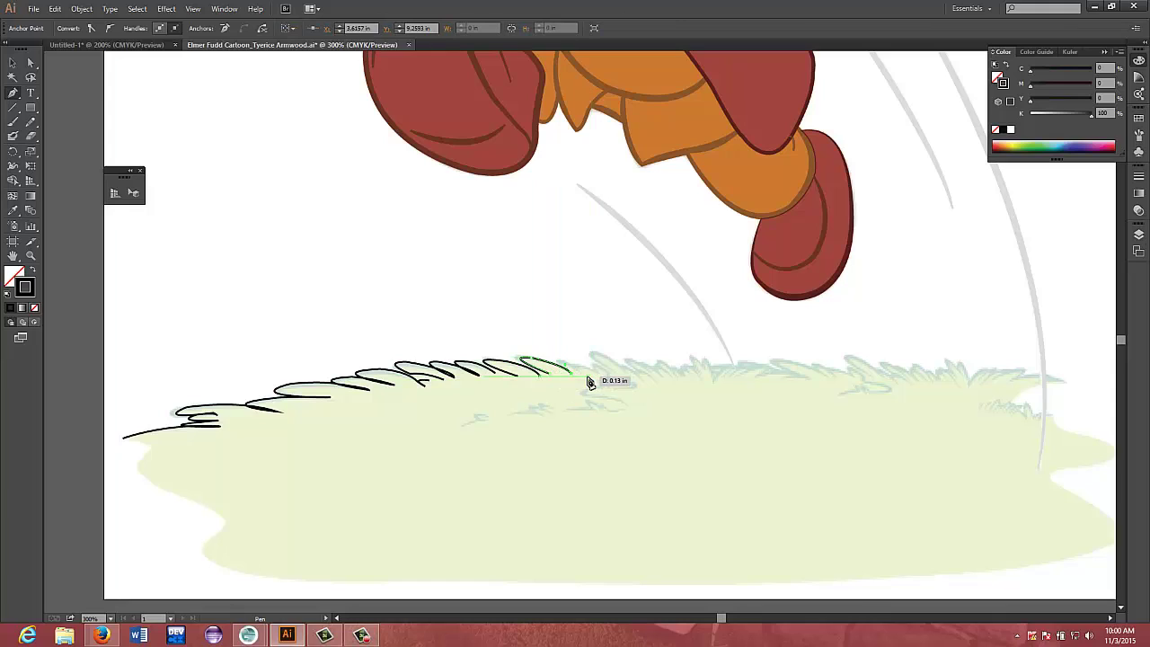
Trace the small curved blade and its short tail, bringing the left-hand outline up to the tall central grass clump
left_click_drag(590, 382, 589, 383)
left_click_drag(580, 375, 559, 385)
left_click_drag(612, 384, 601, 375)
key("ctrl+z")
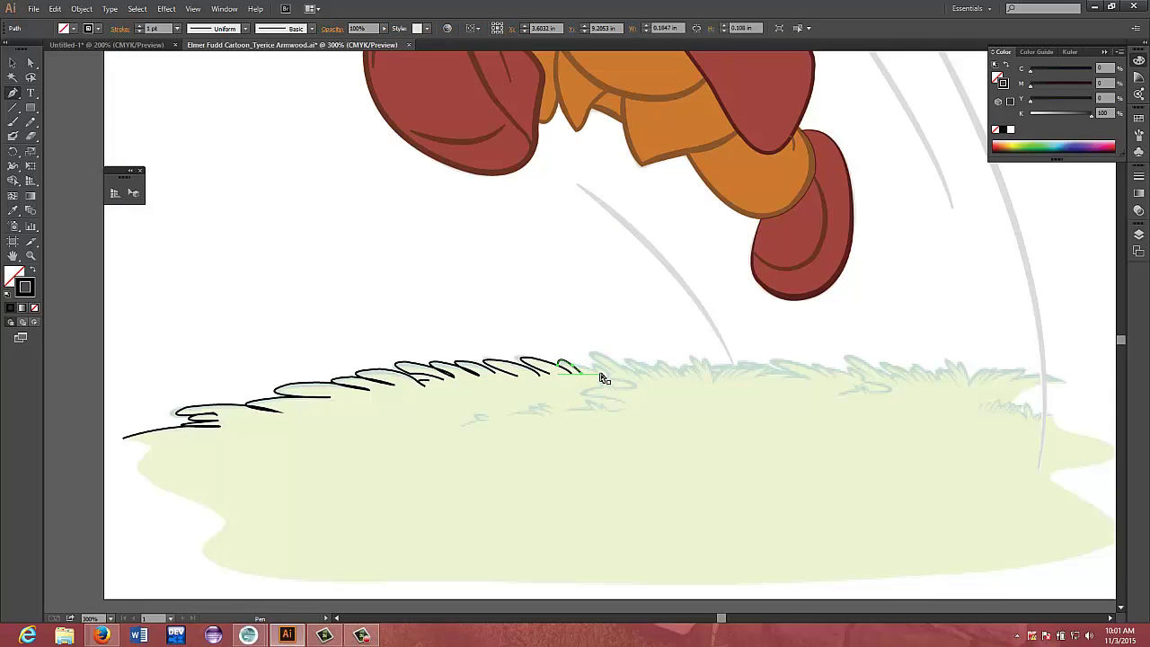
left_click(599, 371)
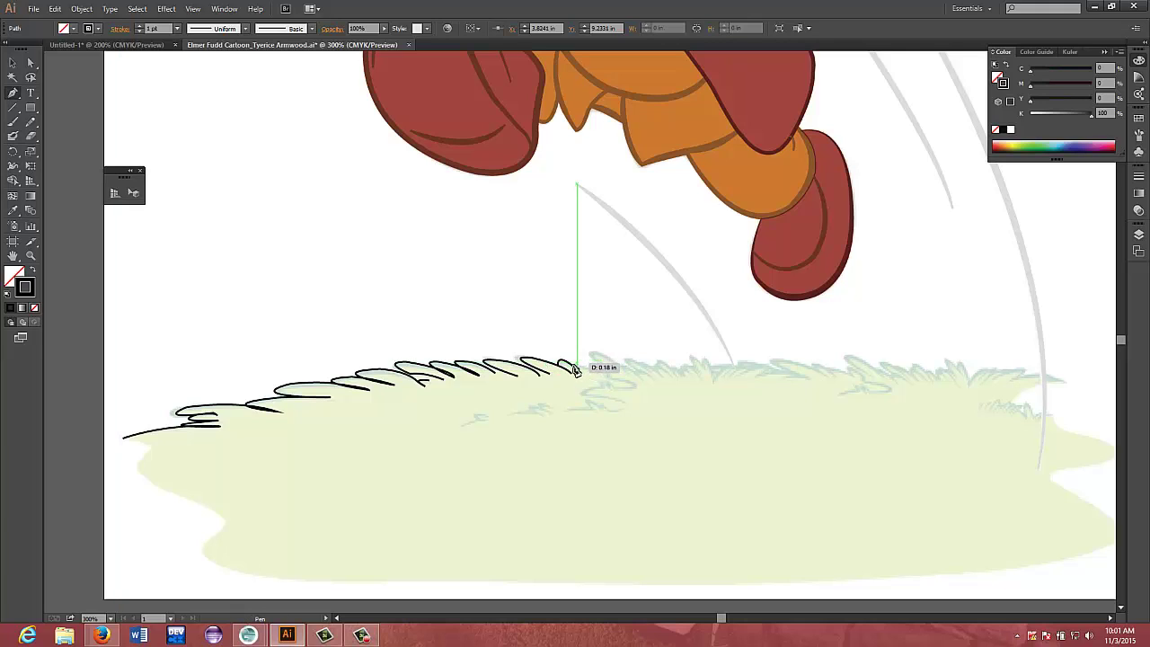
left_click_drag(576, 369, 576, 368)
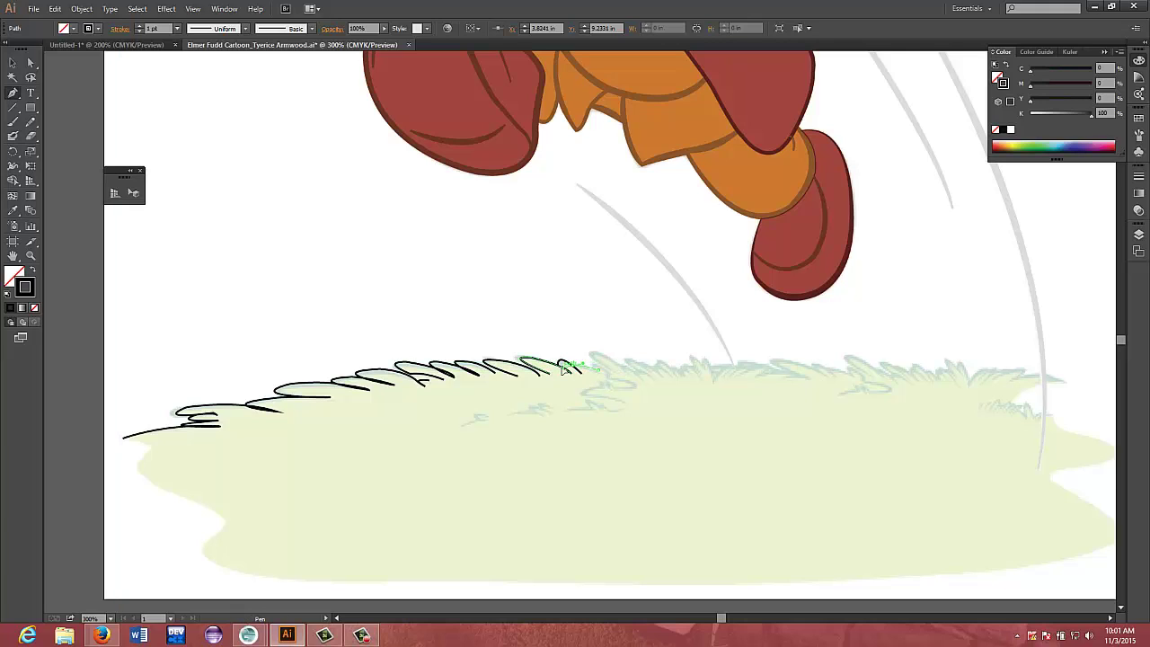
left_click(564, 368)
left_click_drag(575, 368, 599, 369)
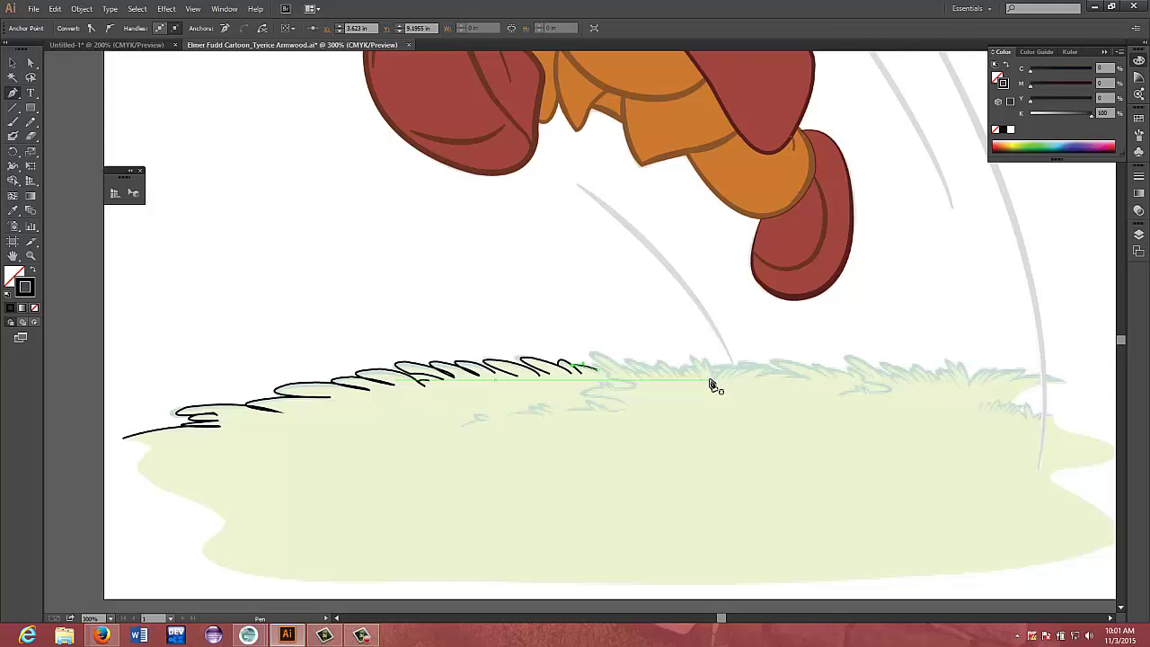
Start a separate grass outline below the character's foot, tracing the low blades leftward to the base of the shorter motion line
left_click(788, 370)
left_click_drag(760, 376, 755, 383)
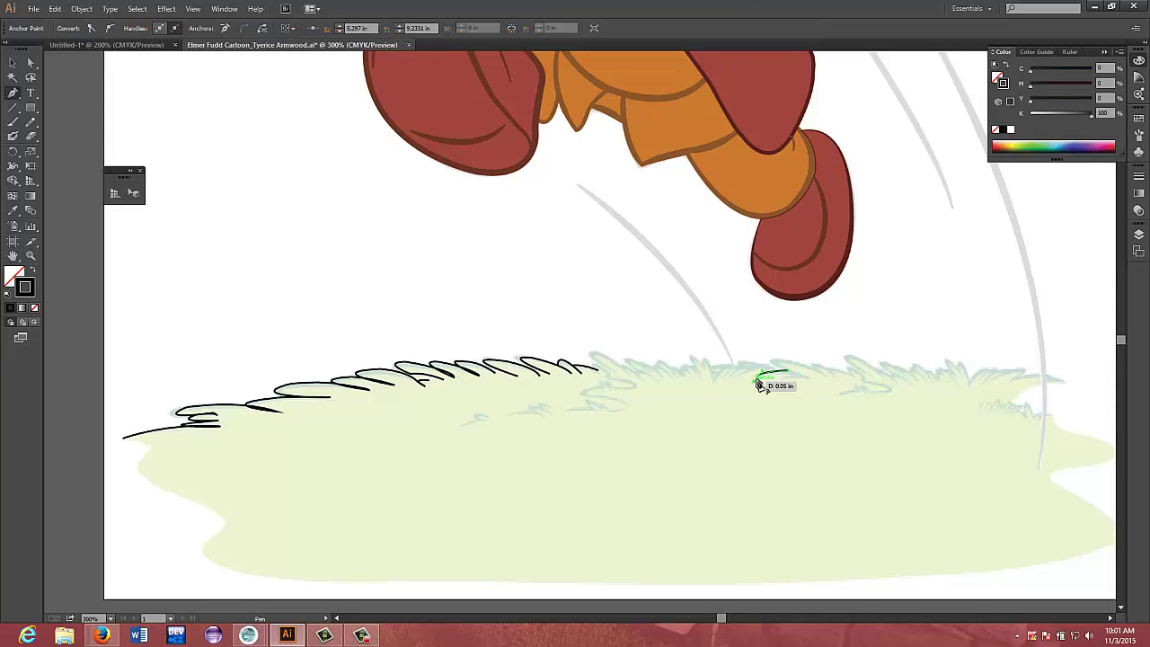
left_click(767, 364)
left_click(736, 376)
mouse_move(731, 384)
left_mouse_down()
mouse_move(759, 370)
mouse_move(727, 378)
left_mouse_up()
left_click(735, 376)
left_click(754, 366)
left_click(724, 378)
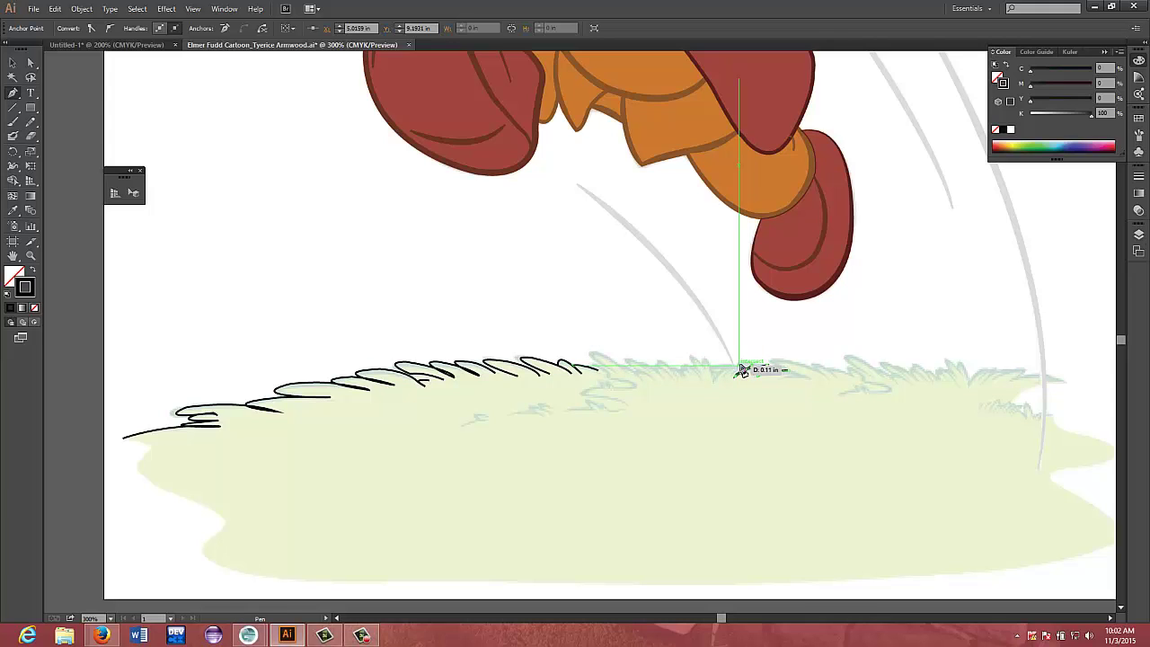
left_click(739, 371)
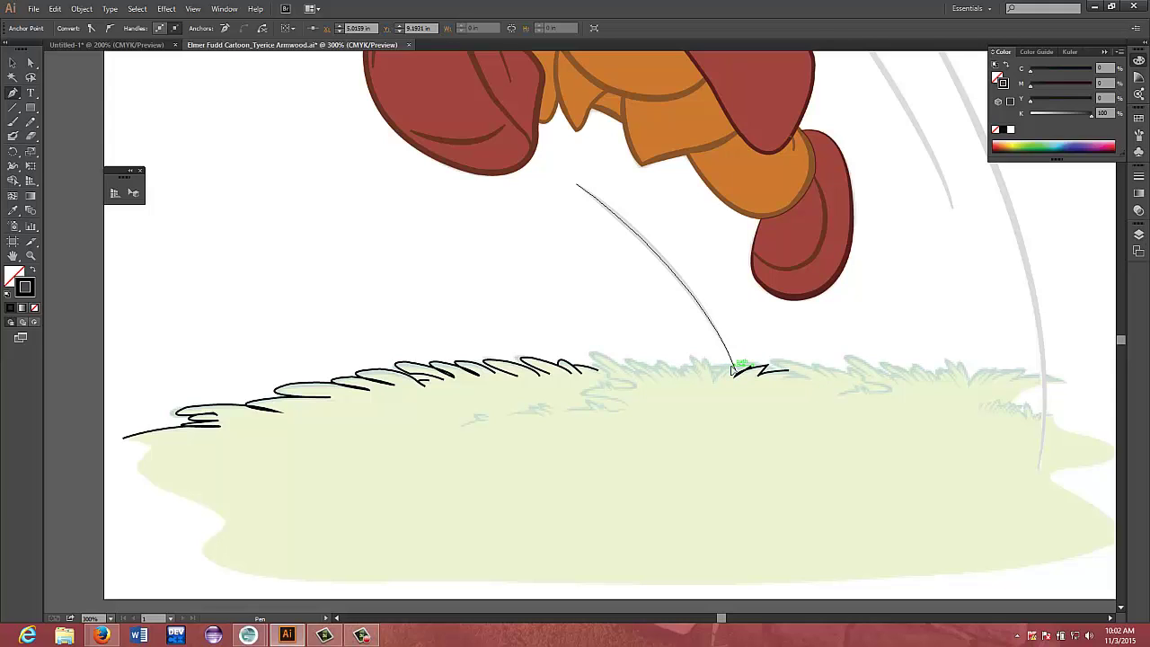
mouse_move(734, 371)
left_mouse_down()
mouse_move(744, 367)
mouse_move(728, 383)
mouse_move(736, 372)
left_mouse_up()
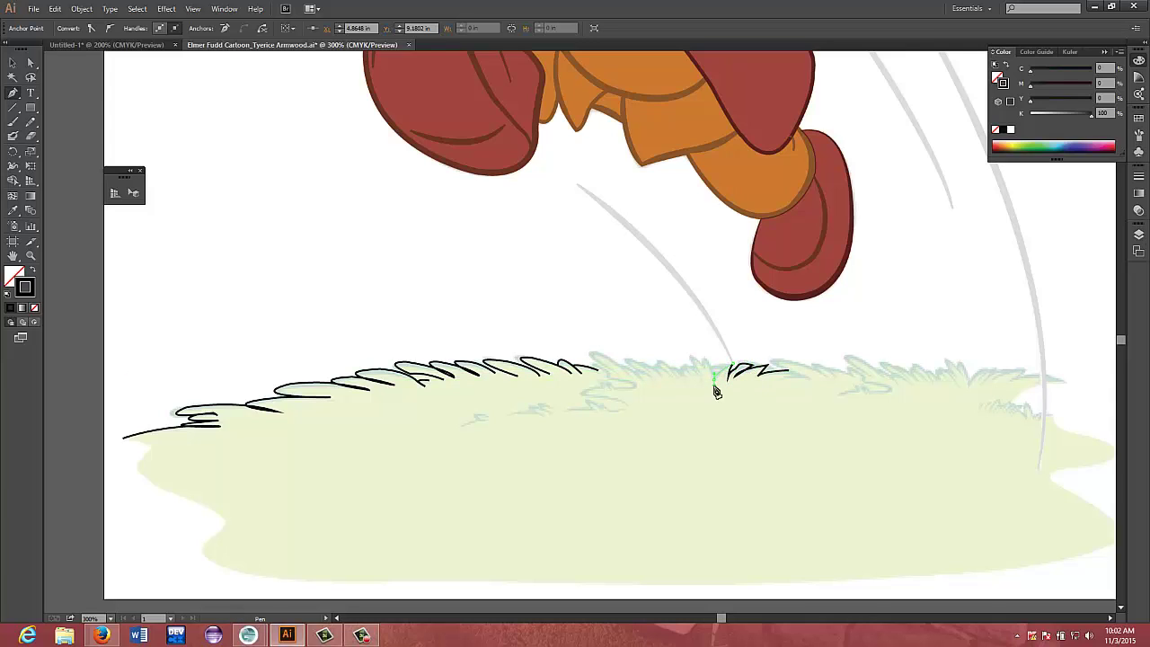
Trace the upright, pointed grass tuft just left of the shorter motion line's base
mouse_move(716, 392)
left_mouse_down()
mouse_move(706, 358)
mouse_move(703, 374)
mouse_move(684, 355)
mouse_move(708, 383)
left_mouse_up()
left_click(691, 358)
left_click(701, 372)
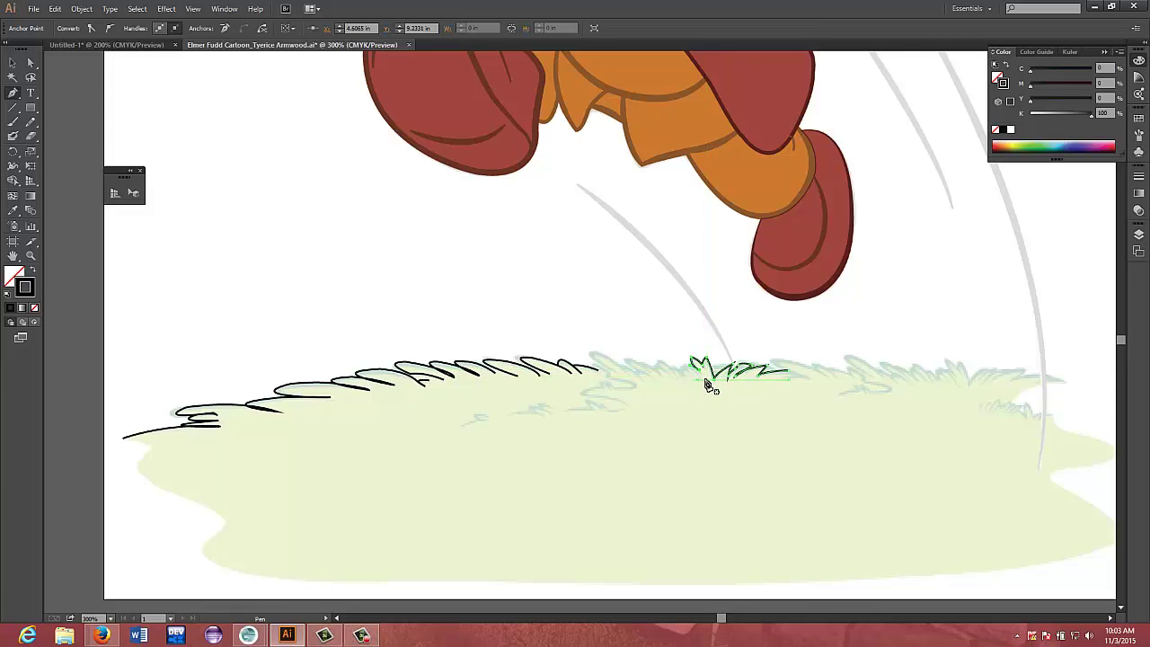
left_click(703, 383)
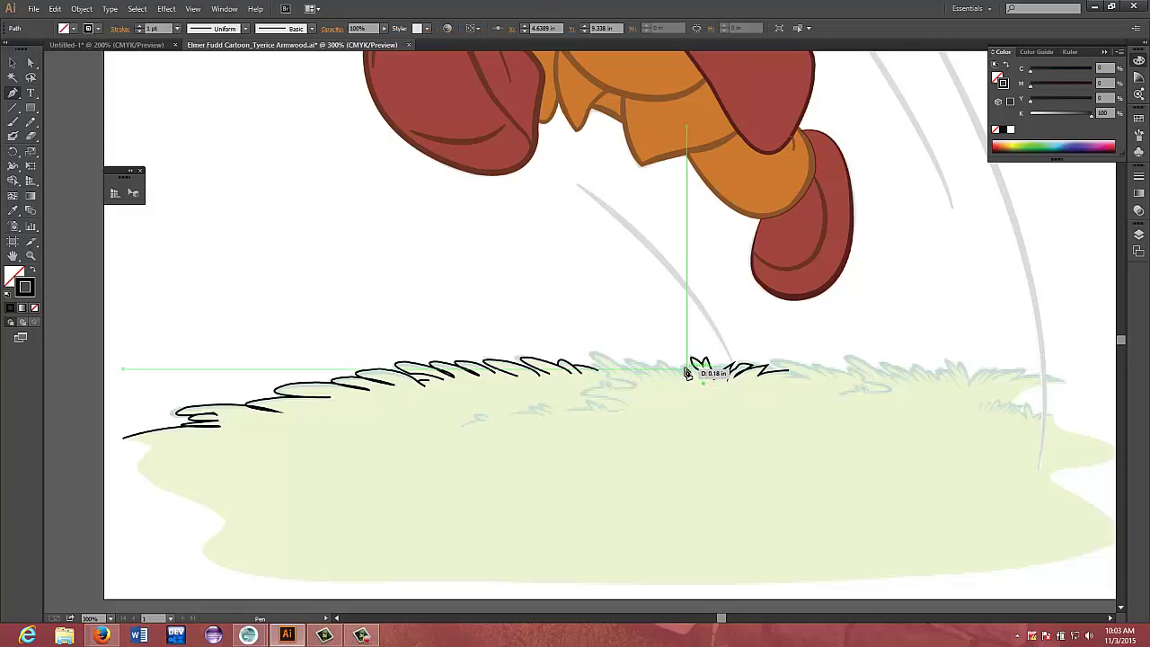
Draw the first short curved blade directly left of the pointed grass tuft
left_click_drag(687, 372, 688, 369)
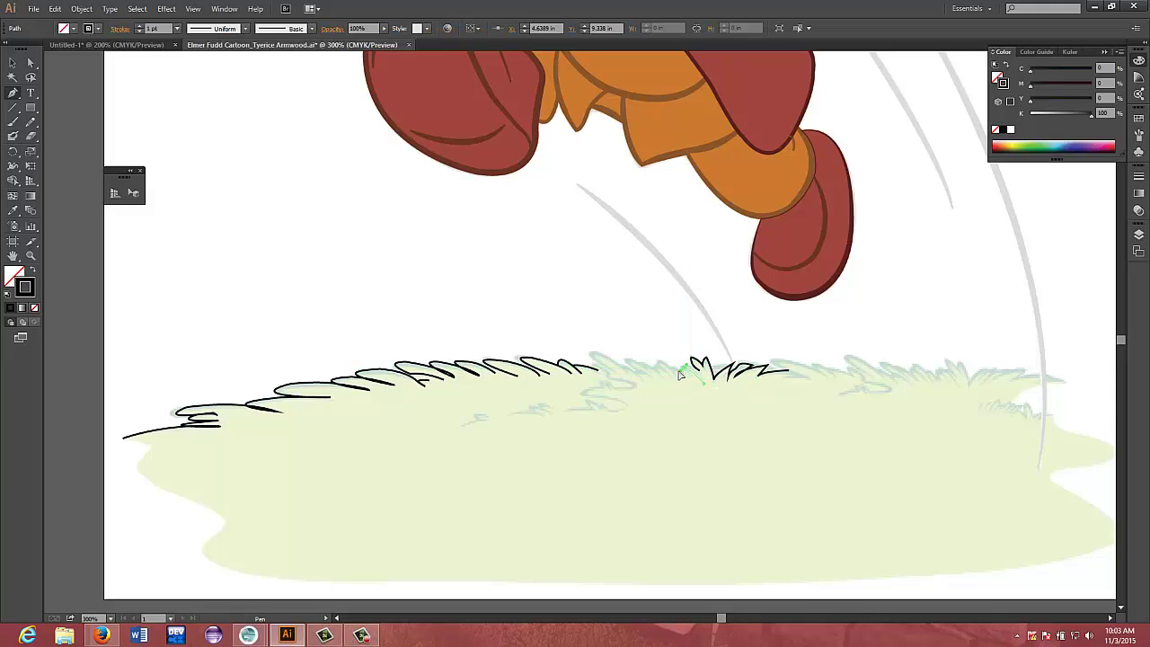
left_click_drag(676, 379, 677, 379)
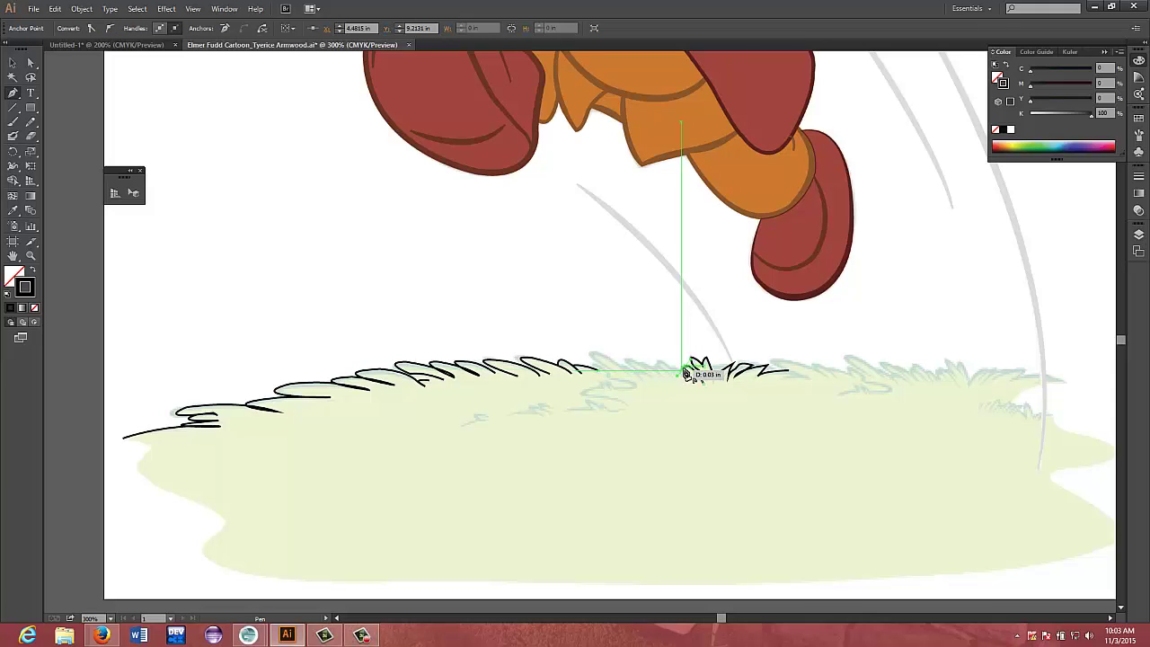
left_click(683, 367)
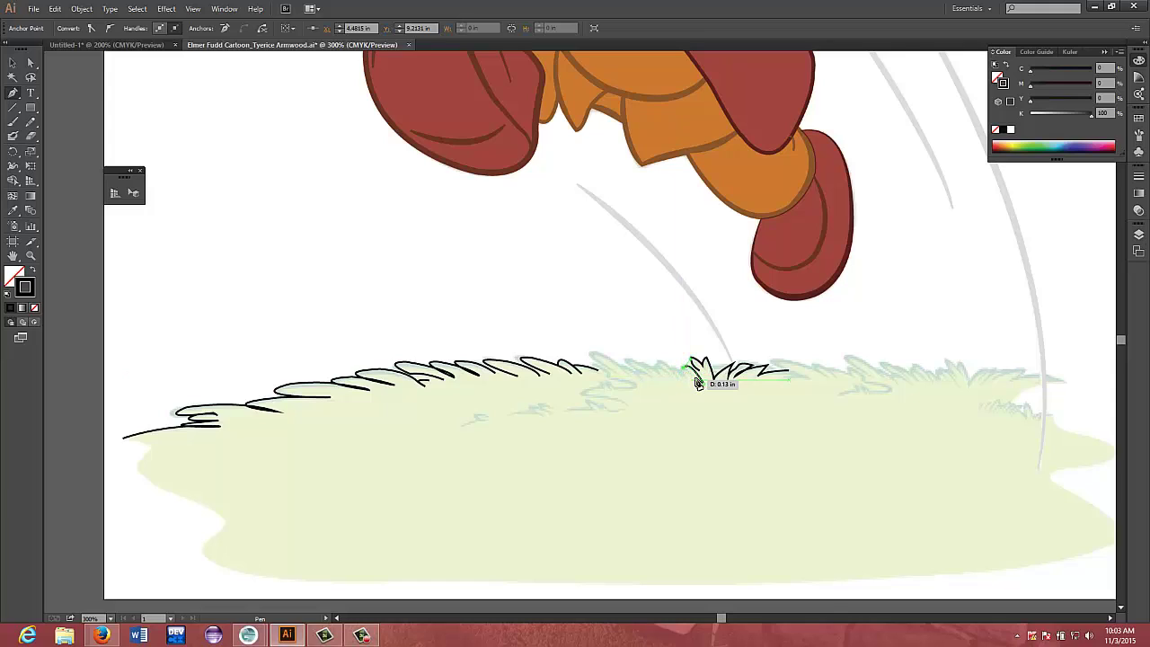
left_click_drag(699, 384, 687, 367)
key("p")
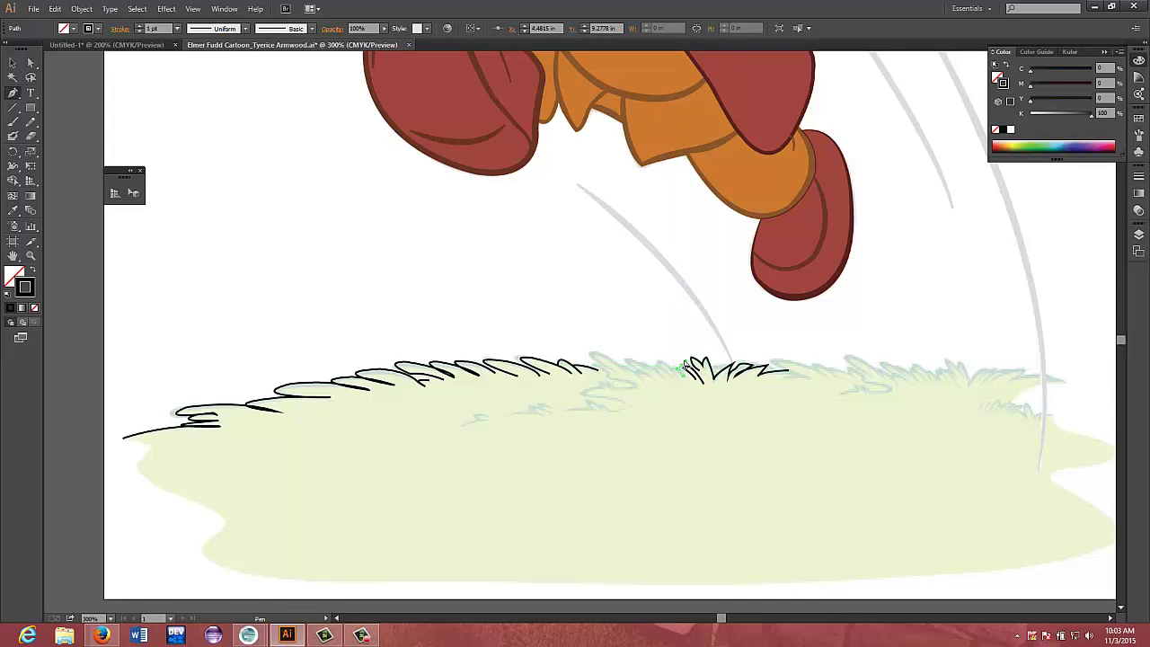
left_click_drag(682, 365, 686, 360)
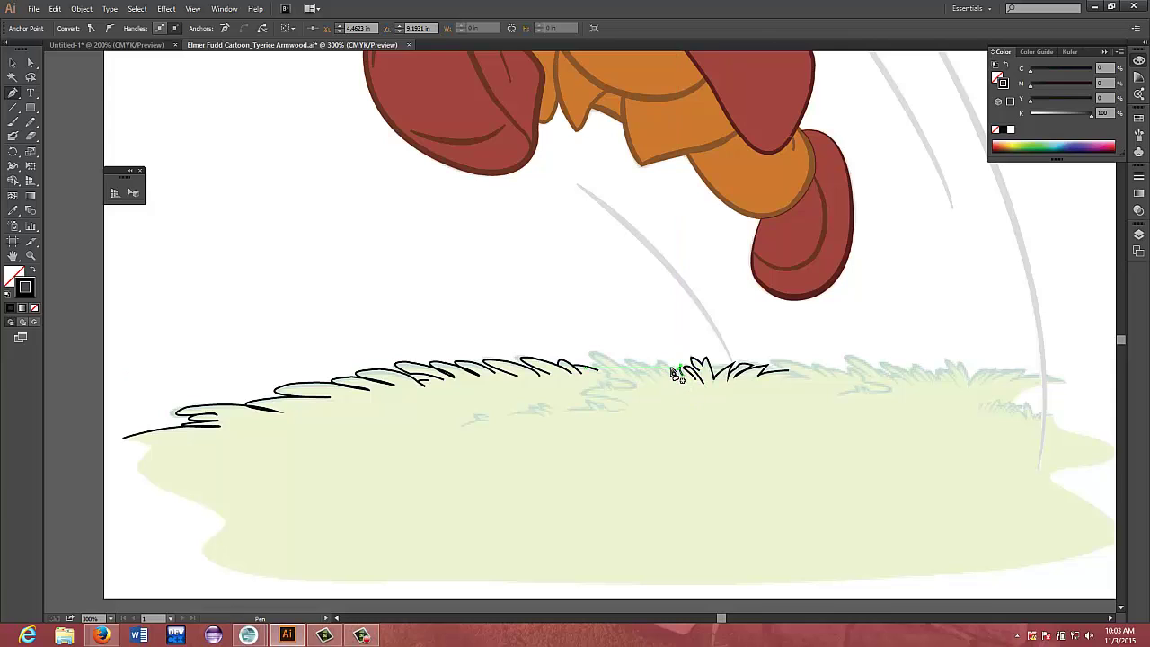
Add another small blade with a short top stroke at the left end of the new outline, and finish that path
left_click(671, 367)
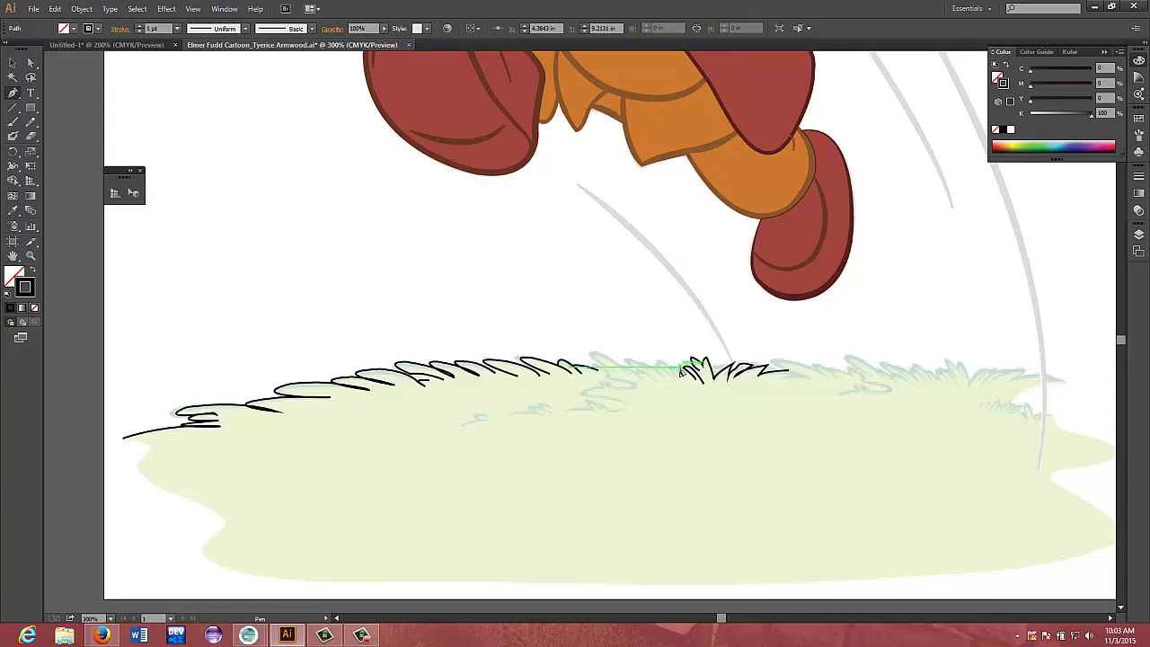
left_click_drag(683, 374, 684, 373)
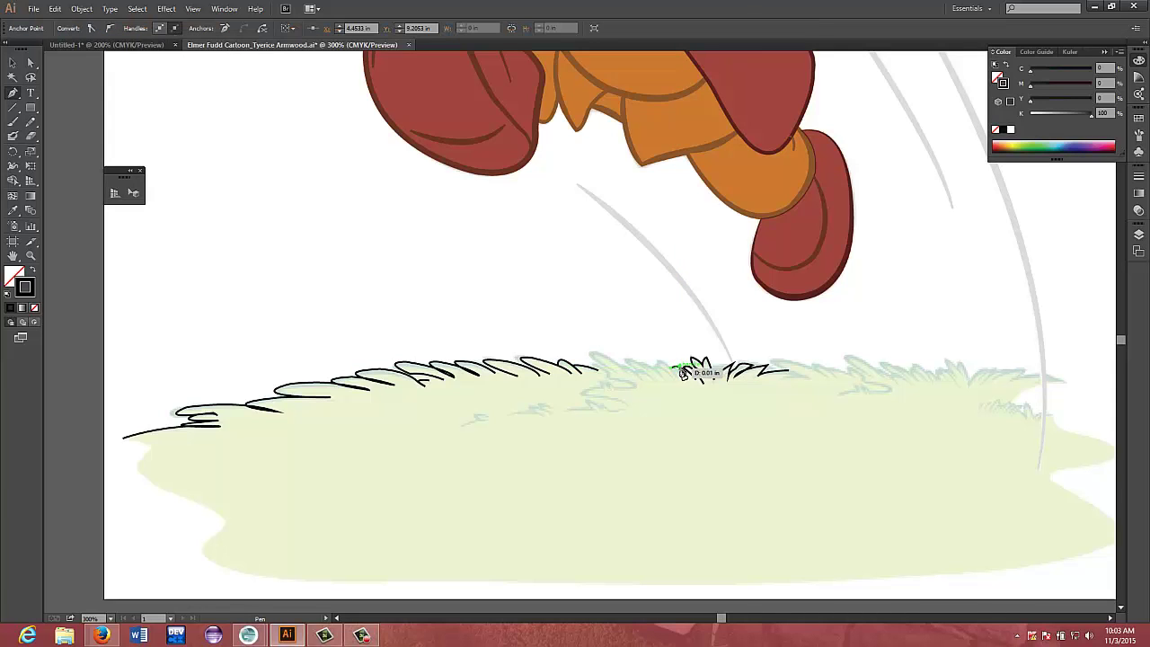
left_click(683, 369)
left_click(684, 388, "ctrl")
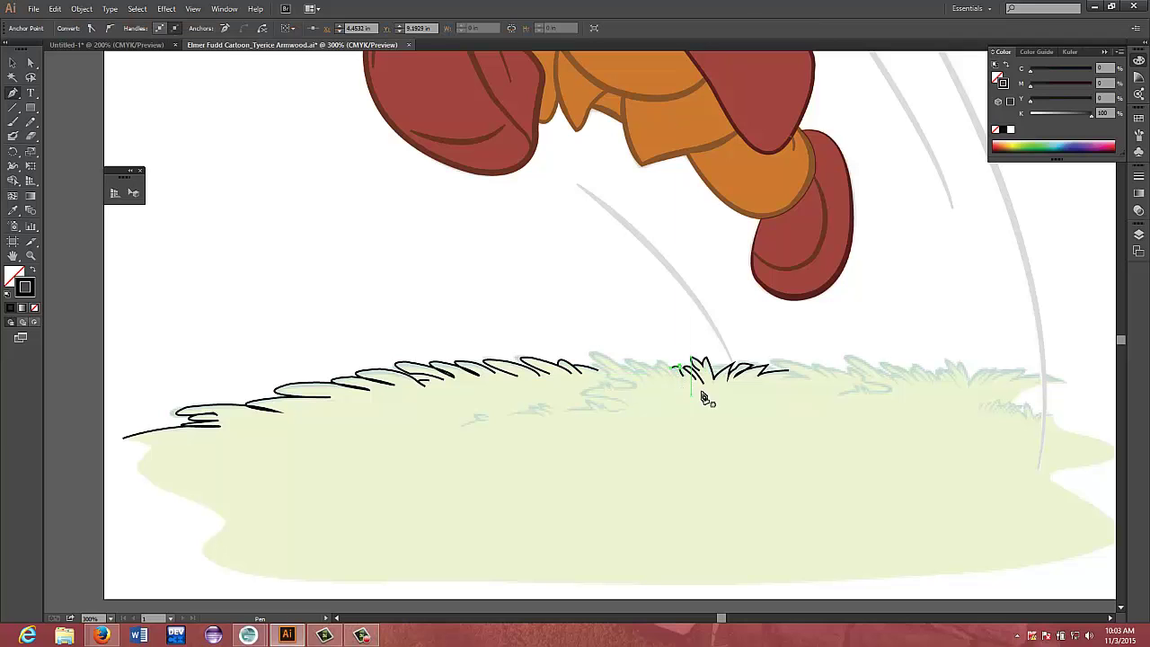
left_click_drag(704, 398, 710, 404)
Trace the narrow arched blade left of the short strokes with two curved lines meeting at its tip
key("ctrl+plus")
key("ctrl+plus")
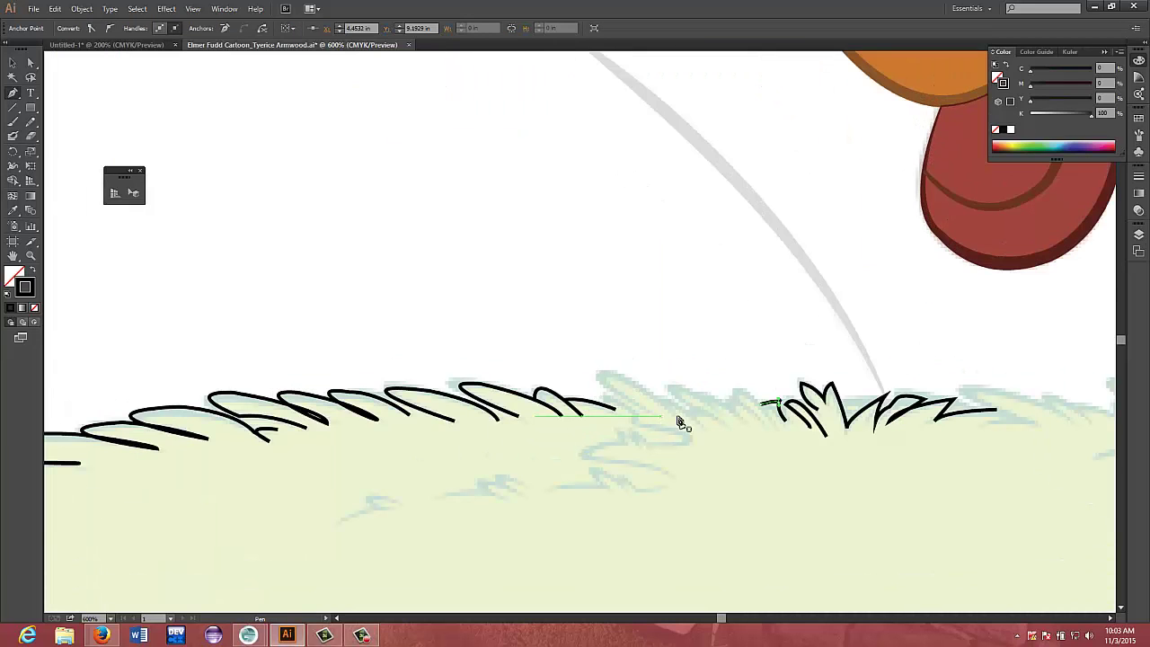
left_click_drag(774, 424, 721, 422)
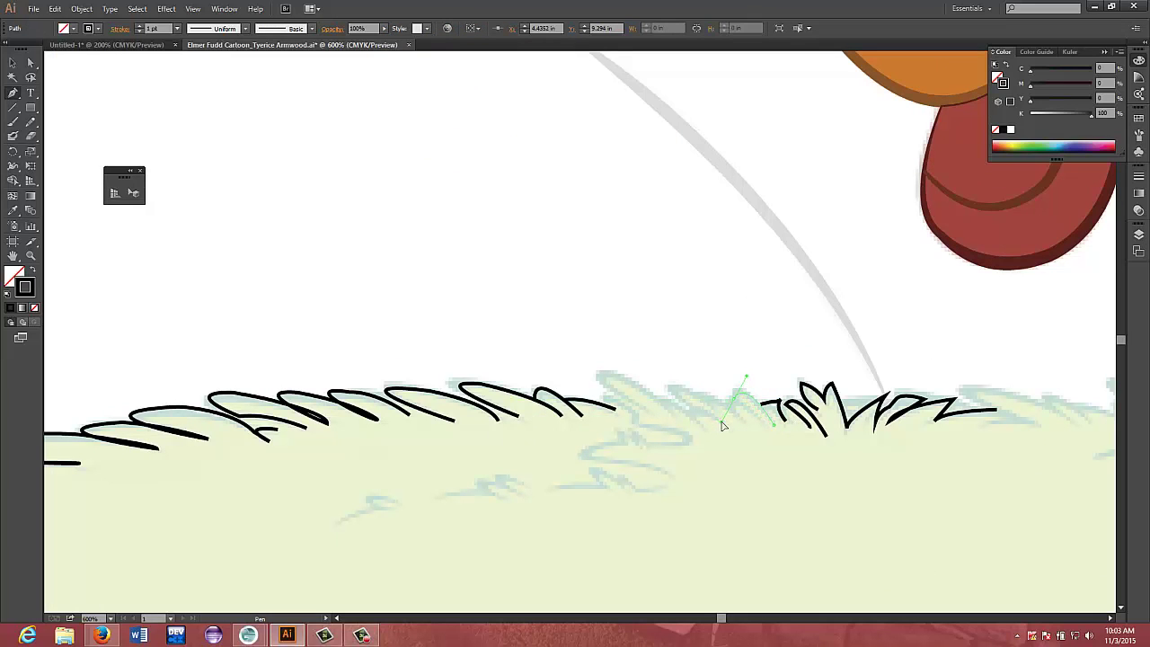
left_click(738, 402)
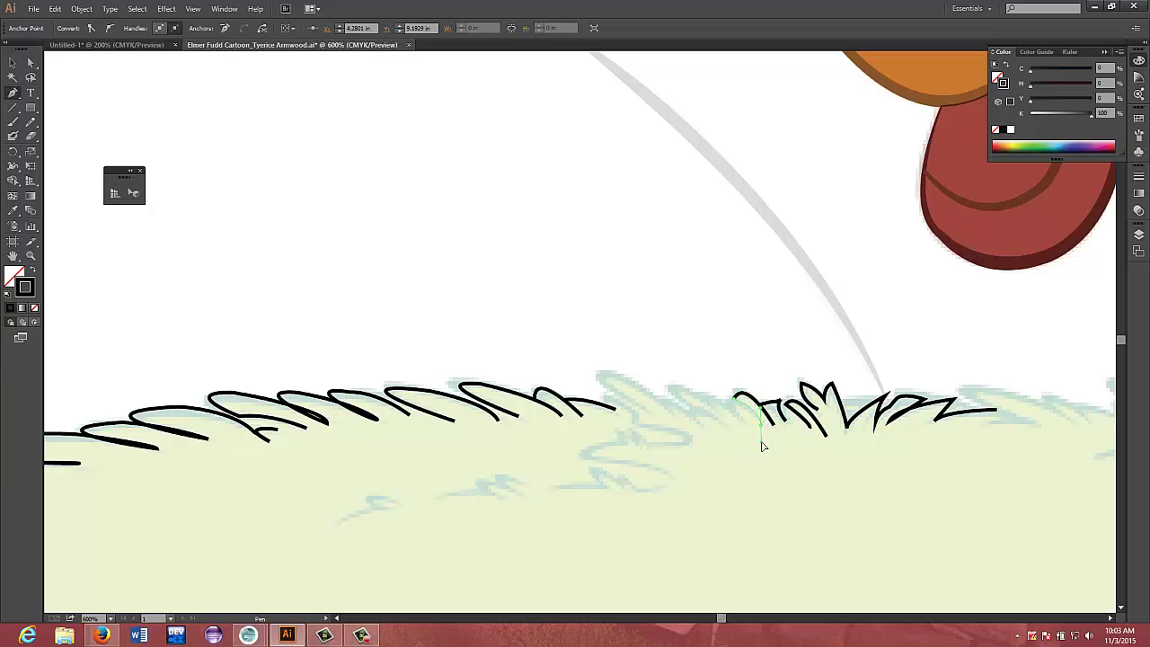
left_click(763, 434)
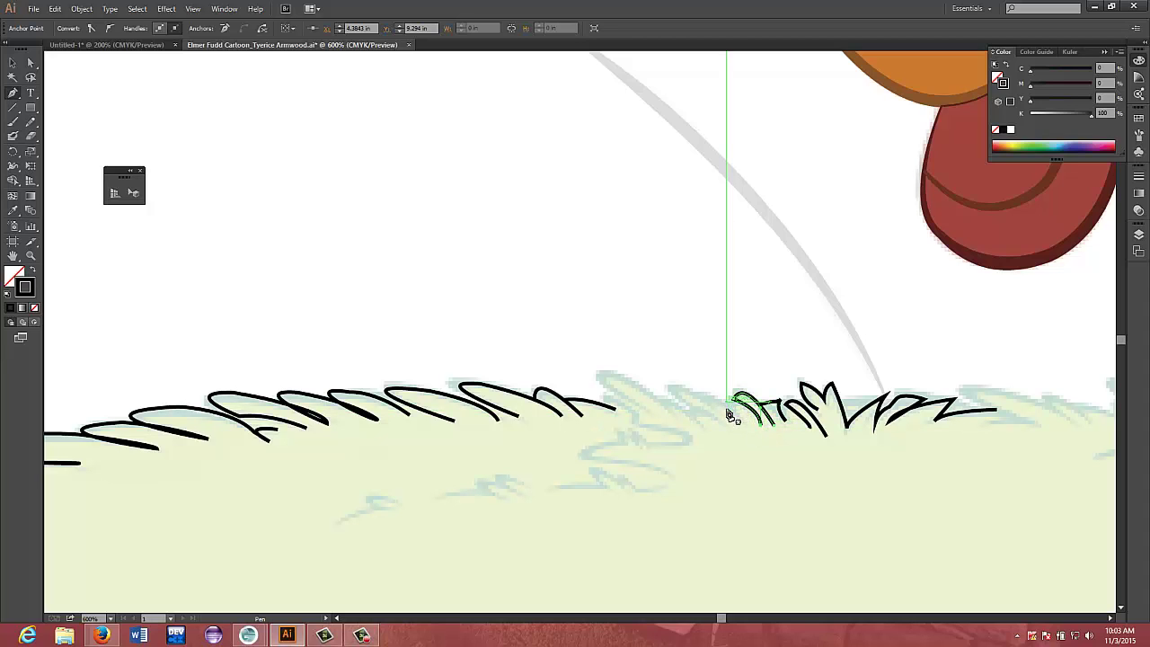
left_click(734, 395)
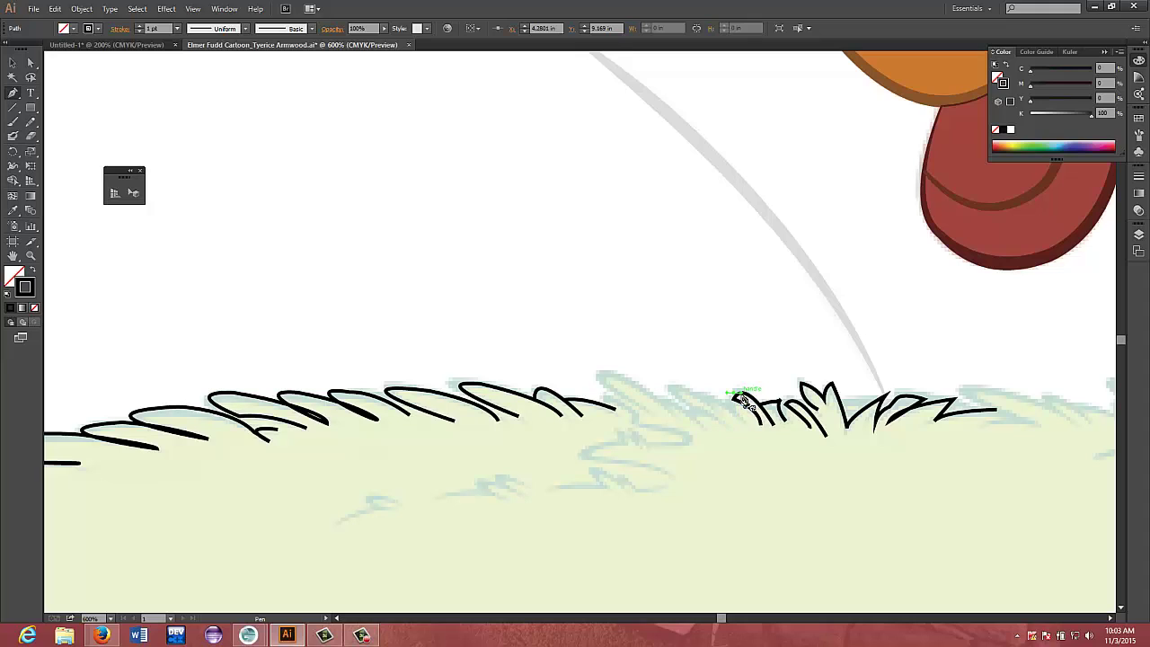
left_click(745, 426)
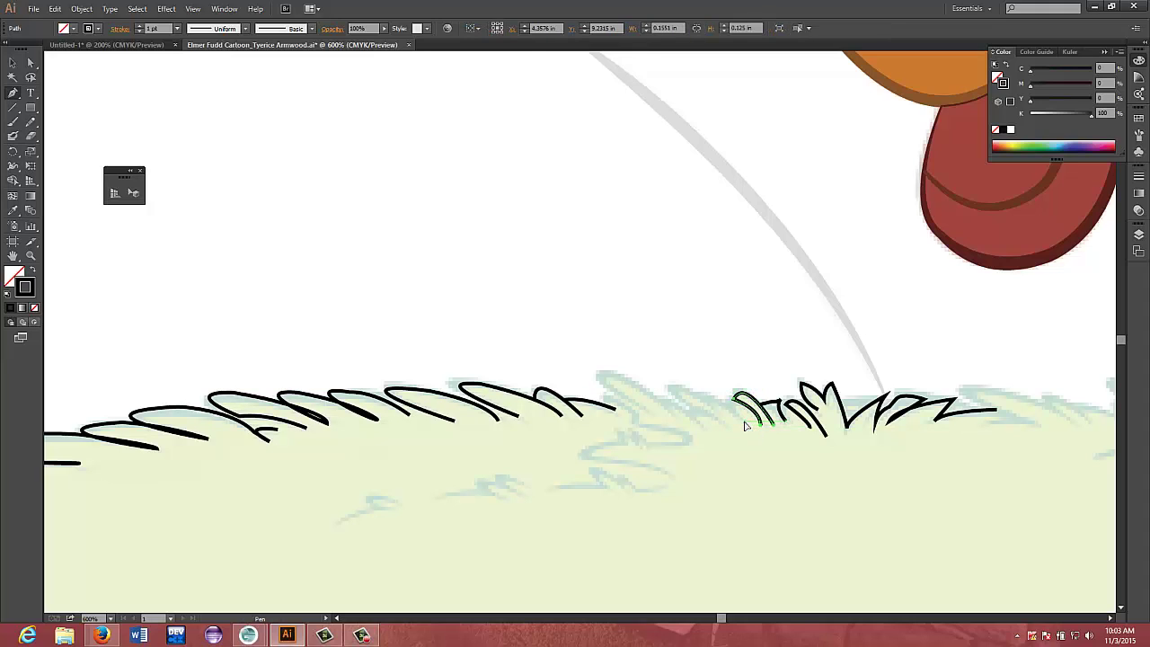
left_click(744, 421)
Trace the short curved stroke left of the narrow arched blade and the larger rounded blade overlapping its left end
left_click_drag(694, 394, 658, 395)
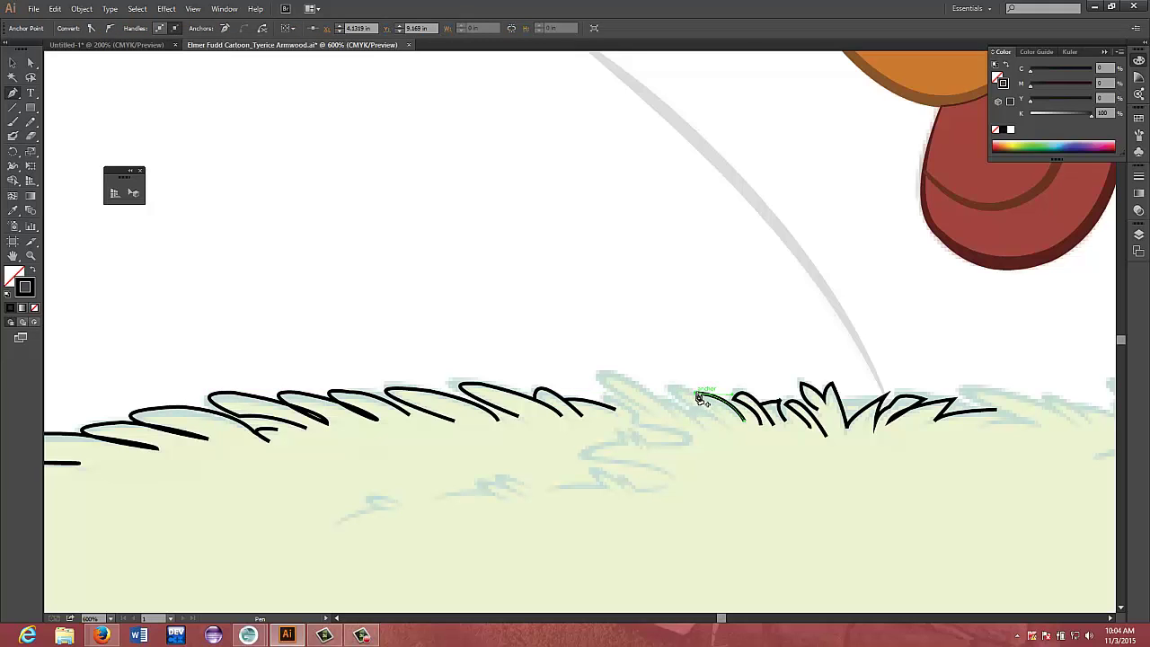
left_click(698, 398)
left_click_drag(719, 410, 670, 385)
left_click(672, 386)
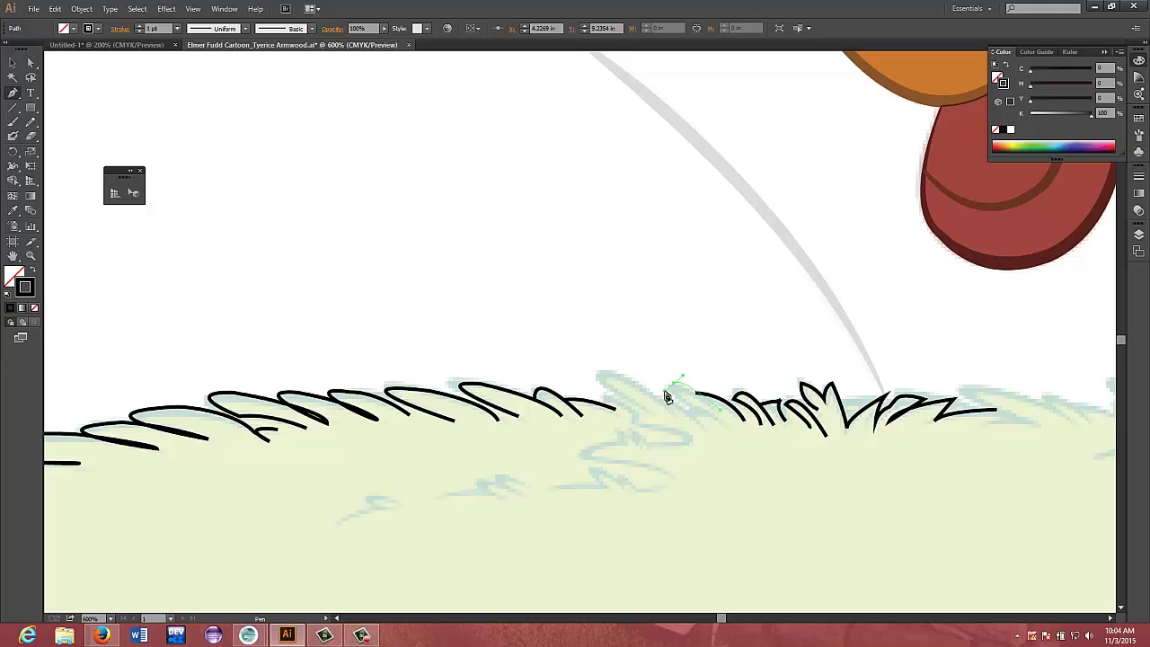
left_click(675, 386)
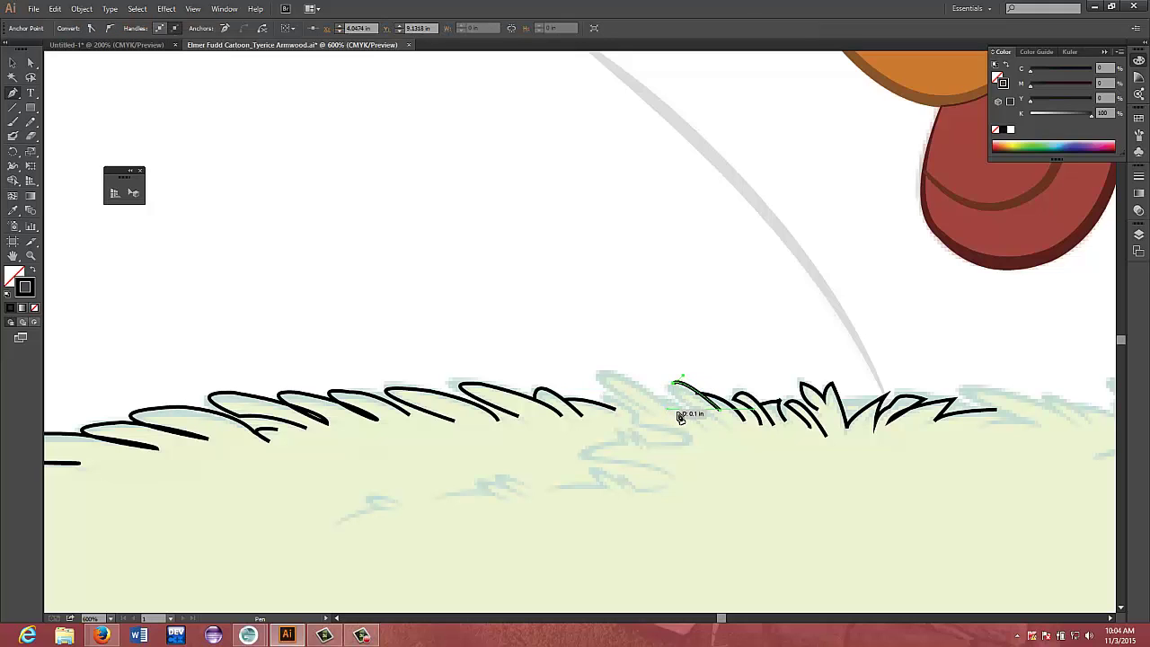
mouse_move(688, 400)
left_mouse_down()
mouse_move(726, 412)
mouse_move(725, 428)
left_mouse_up()
left_click_drag(726, 432, 731, 438)
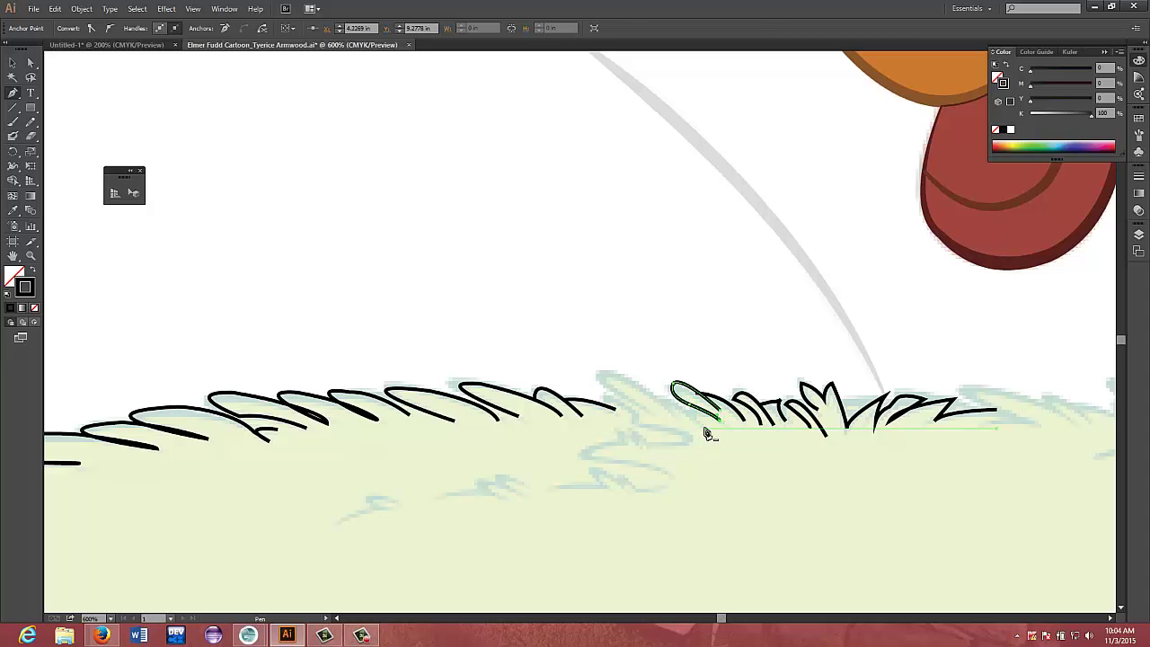
Add a thin diagonal blade stroke with a curved tip against the left side of the rounded blade
left_click(705, 428)
left_click_drag(659, 396, 635, 399)
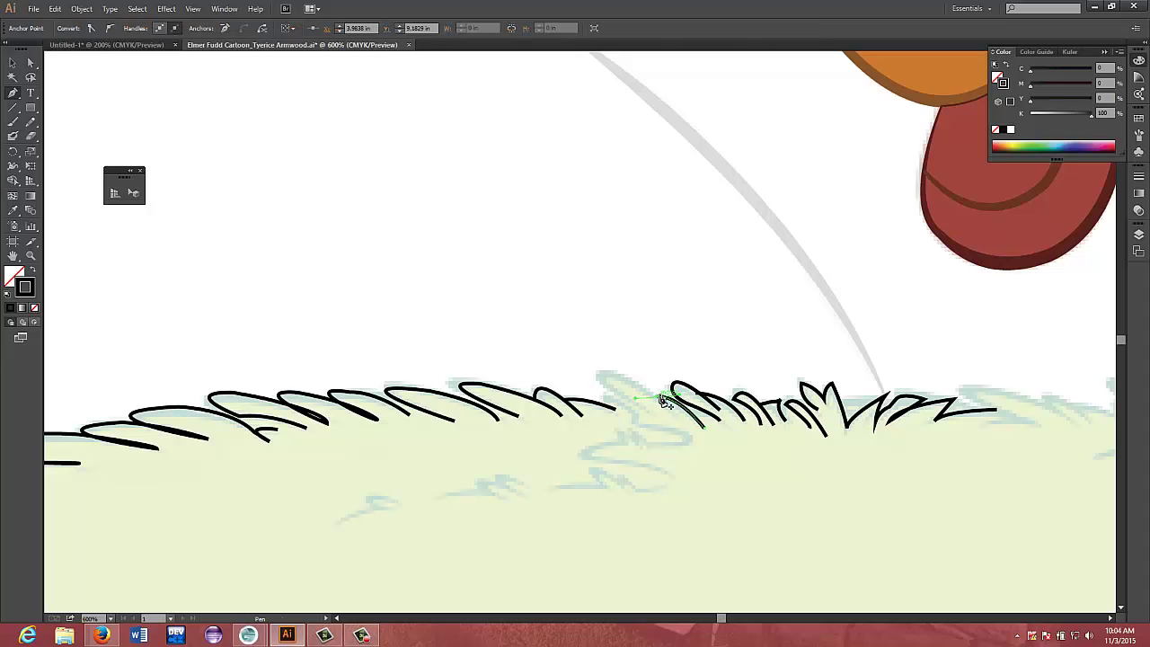
left_click(657, 398)
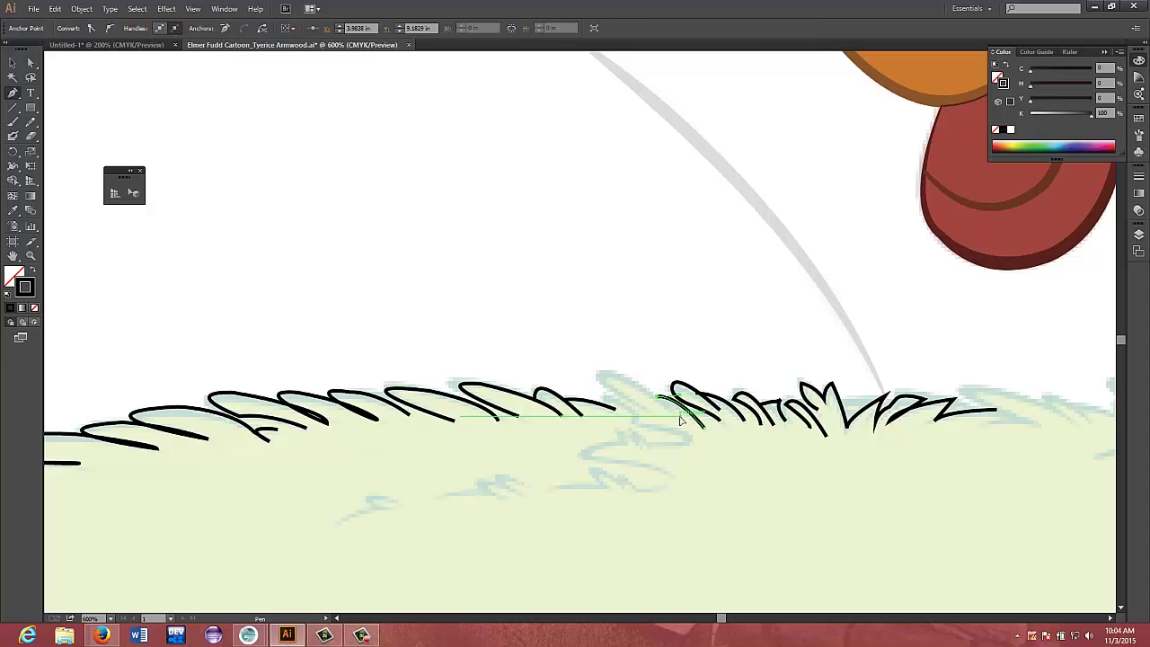
Trace the tall rounded blade that leans left between the left and right grass outlines
left_click(680, 416)
left_click_drag(620, 381, 631, 418)
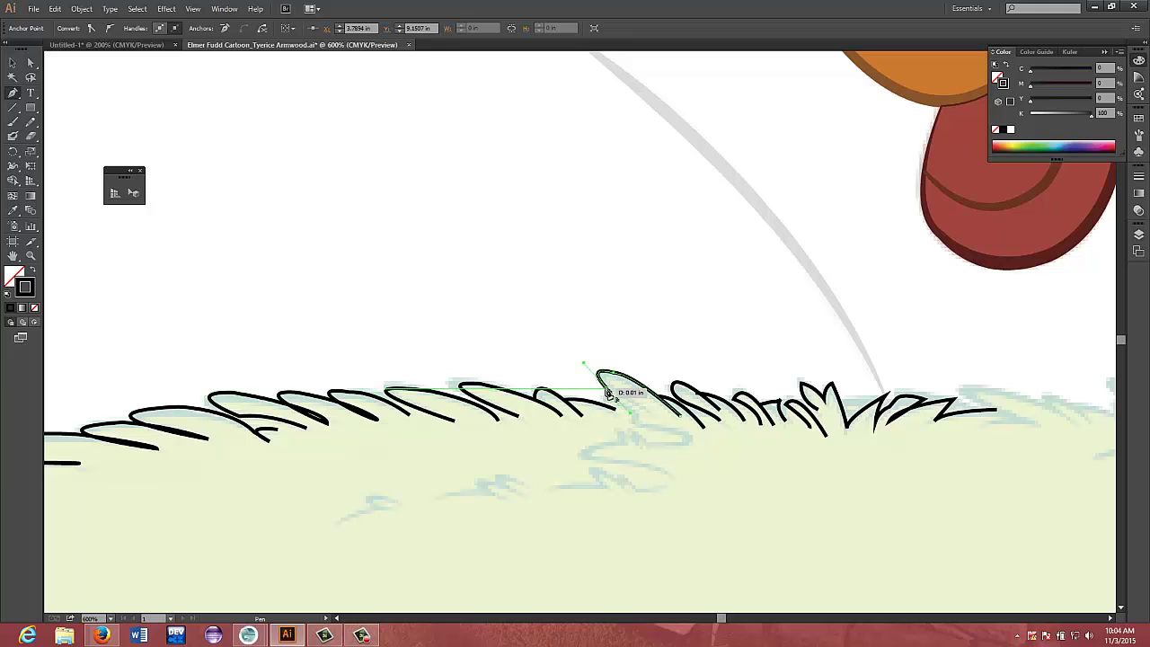
left_click(606, 387)
mouse_move(649, 415)
left_mouse_down()
mouse_move(668, 431)
mouse_move(654, 418)
left_mouse_up()
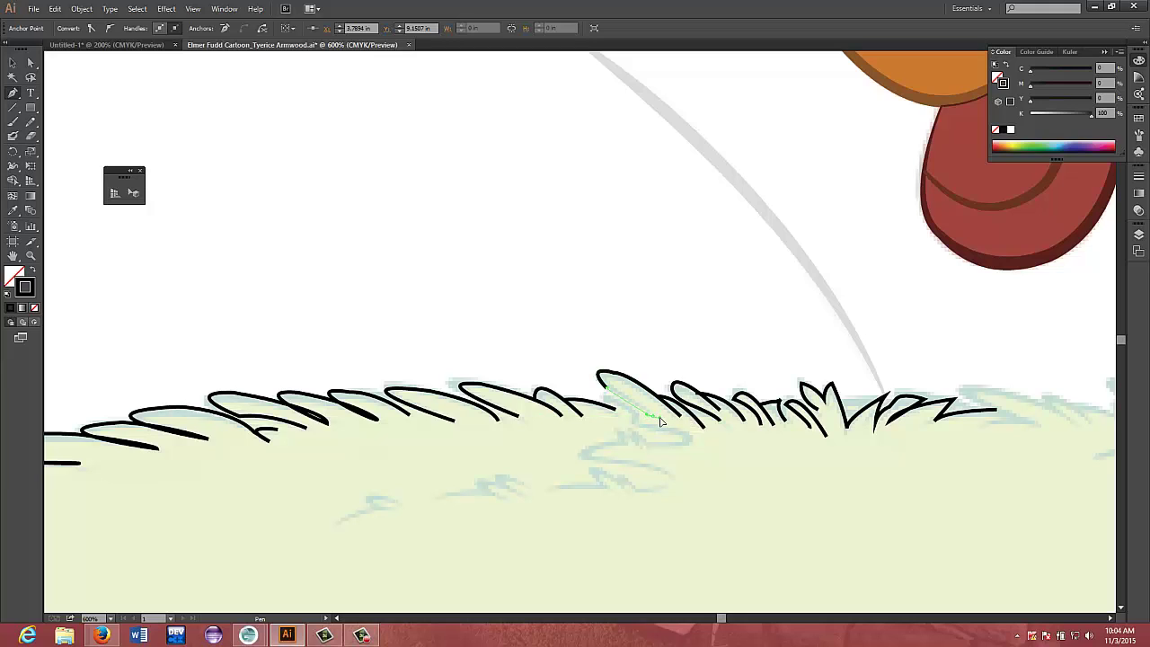
left_click_drag(660, 419, 654, 420)
left_click(651, 416)
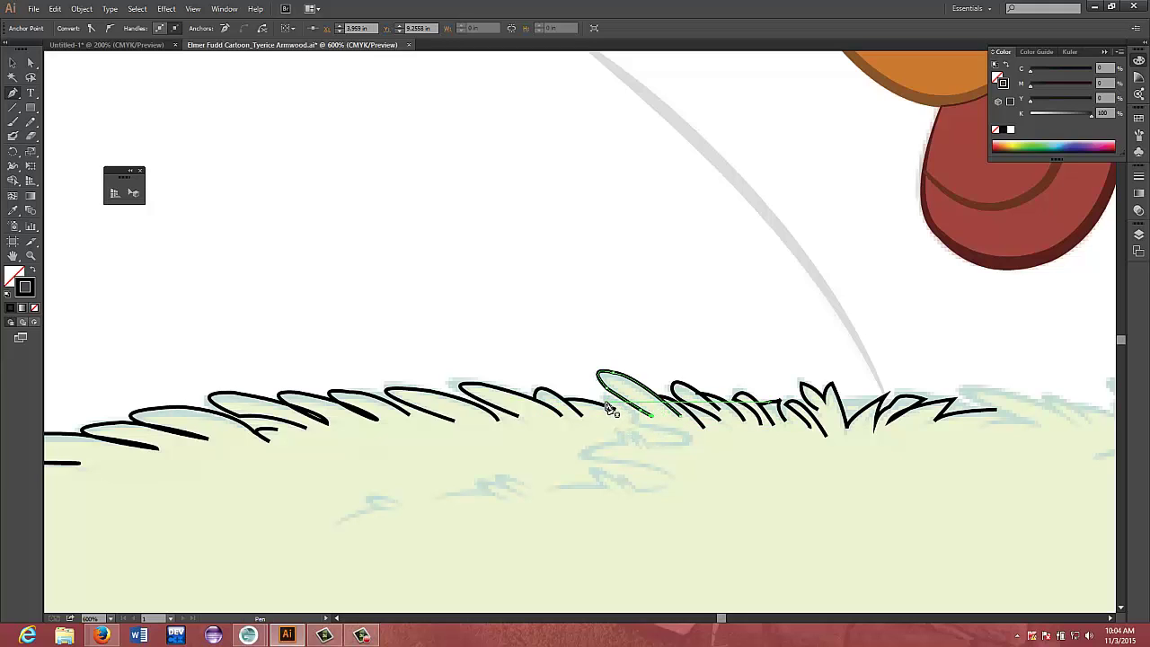
Trace the flat, leaf-shaped loop directly below the tall rounded blade
left_click(609, 409)
left_click_drag(633, 435, 654, 453)
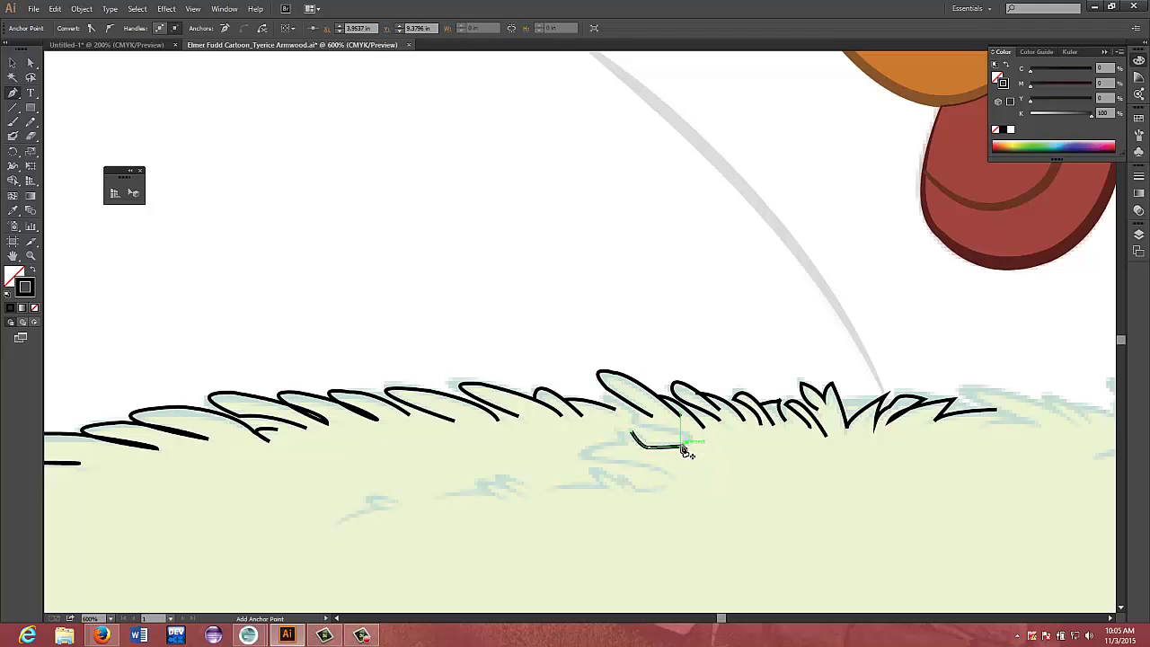
left_click_drag(683, 445, 622, 423)
key("ctrl+z")
left_click_drag(687, 450, 687, 450)
left_click_drag(663, 430, 681, 433)
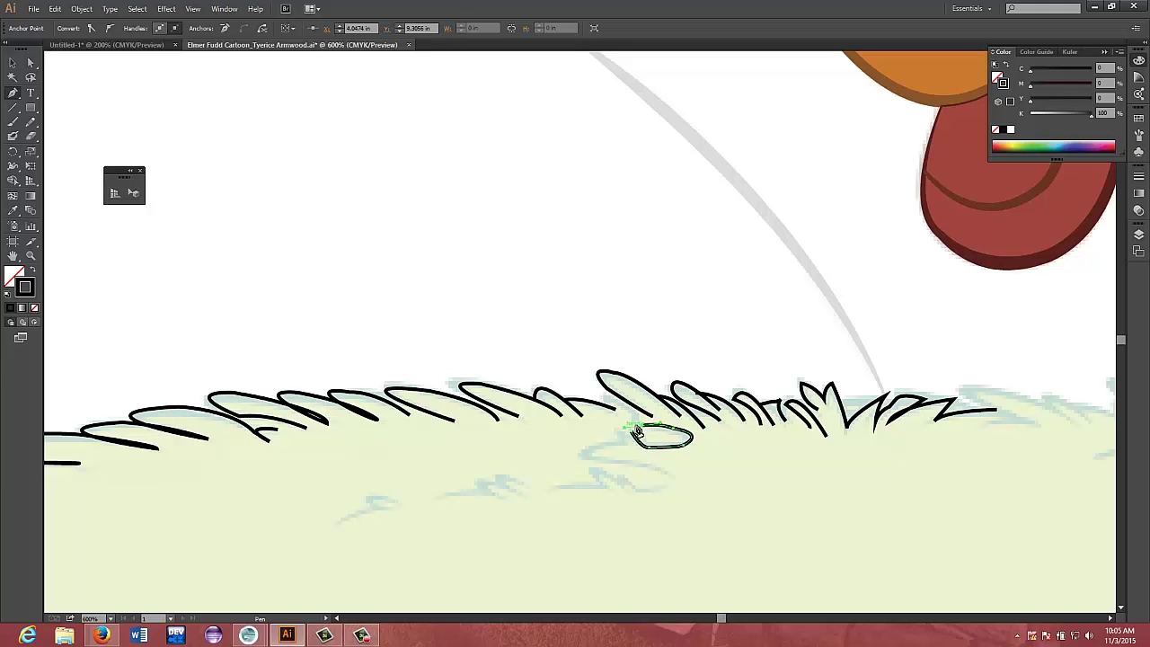
left_click(644, 431)
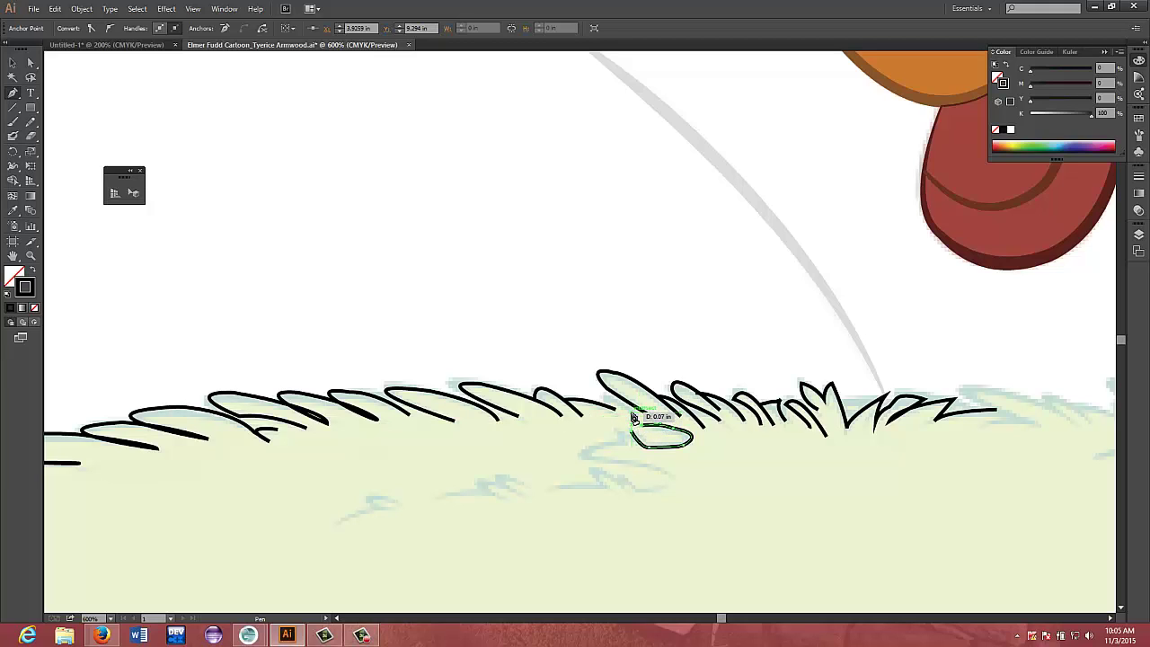
Draw the short jagged strokes from the leaf-shaped loop up to the tall blade's left side
left_click(633, 415, "ctrl")
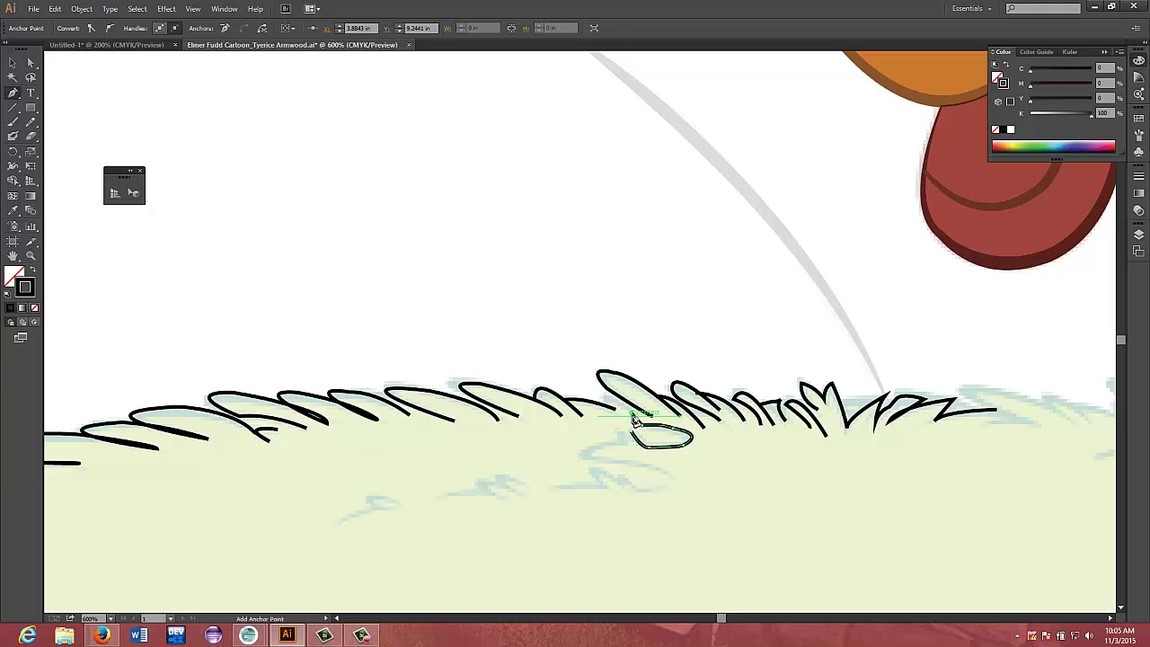
left_click(634, 416)
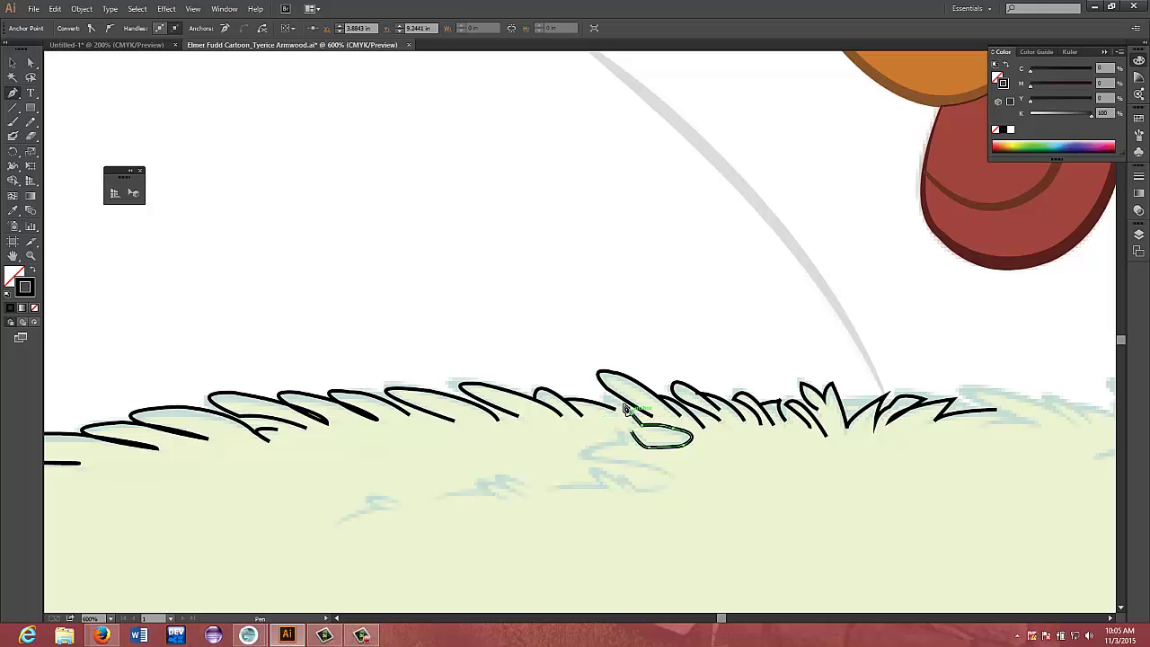
mouse_move(626, 409)
left_mouse_down()
mouse_move(606, 404)
mouse_move(605, 422)
left_mouse_up()
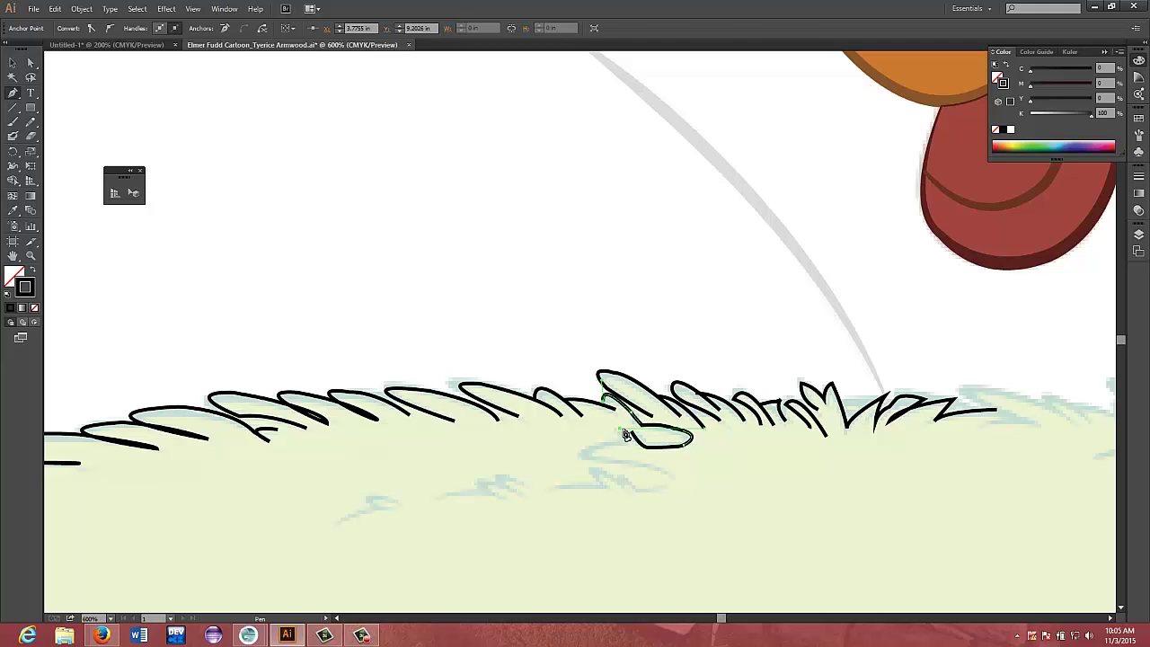
Trace the S-shaped grass curve below the leaf-shaped loop, from its short upper stroke to the rounded lower end
left_click(626, 435)
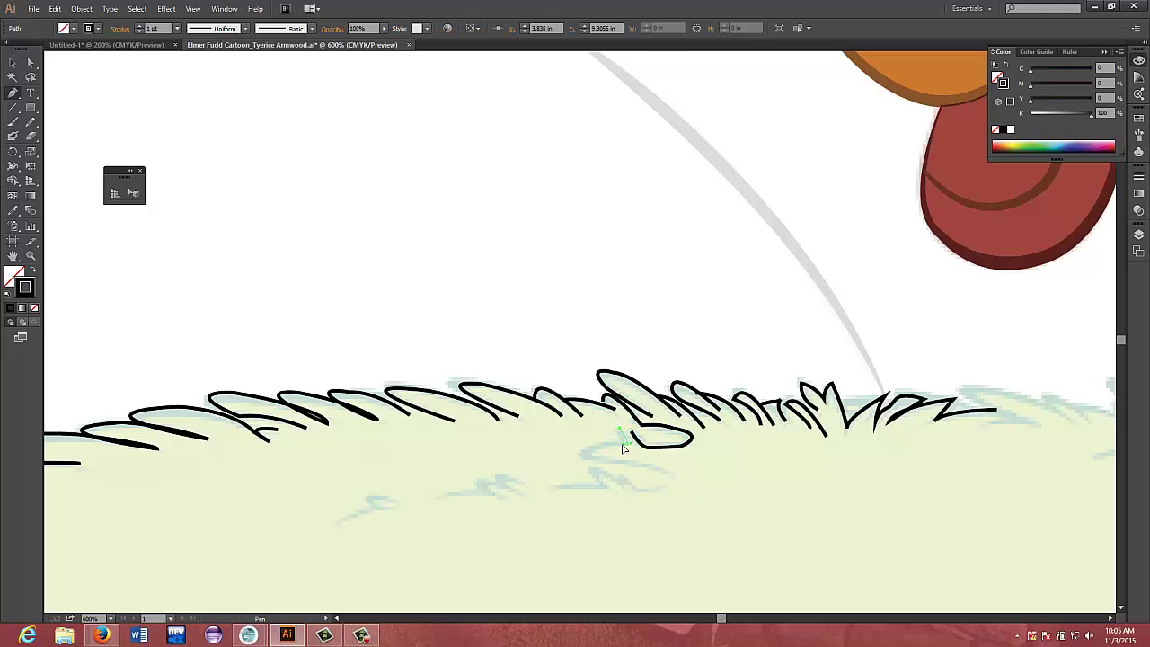
left_click_drag(623, 446, 584, 453)
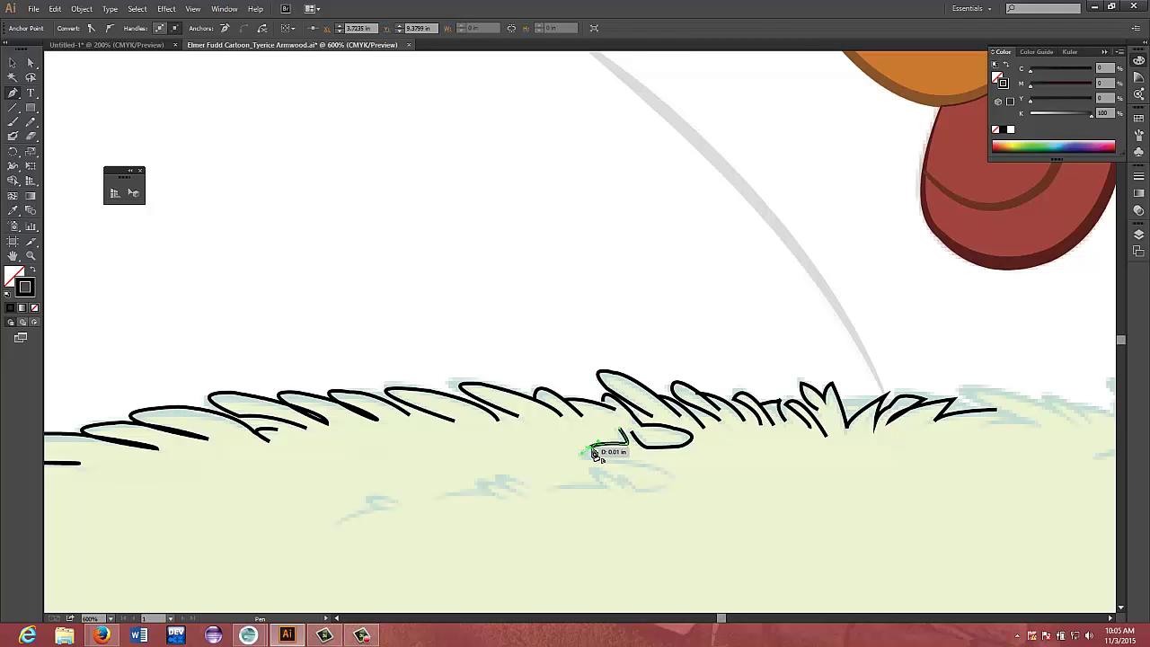
left_click(590, 447)
left_click_drag(593, 464, 619, 487)
left_click(647, 465)
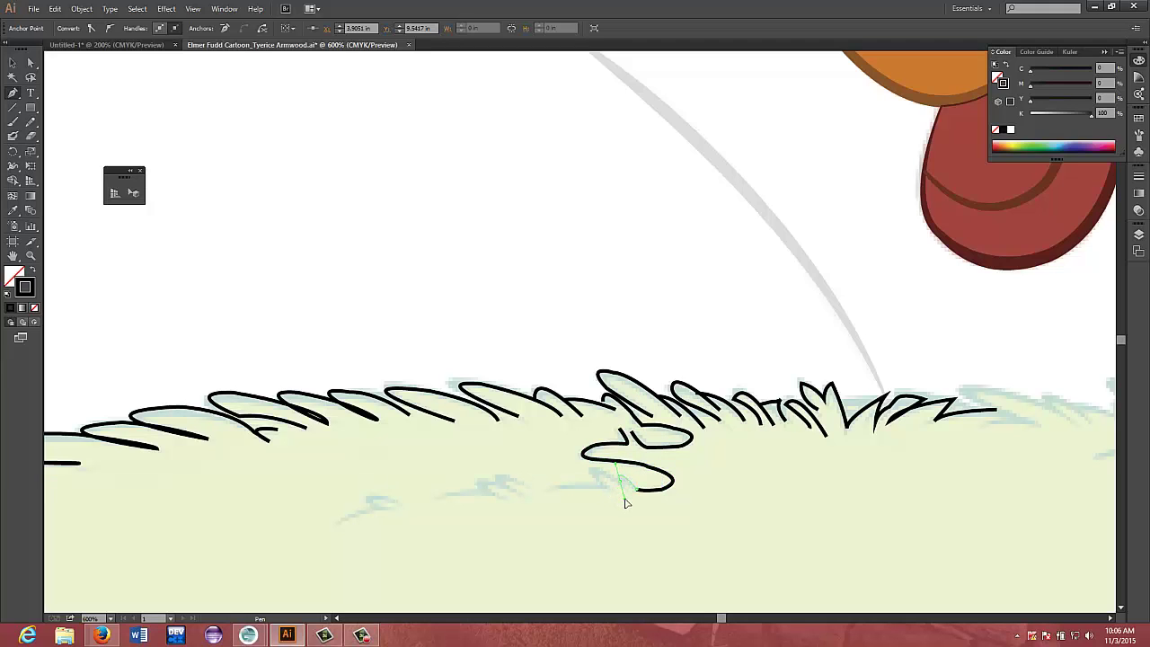
Draw the small zigzag blades at the lower left end of the S-shaped curve
left_click_drag(626, 504, 631, 529)
left_click(627, 491, "ctrl")
left_click(628, 490)
left_click(605, 492)
left_click_drag(543, 489, 542, 486)
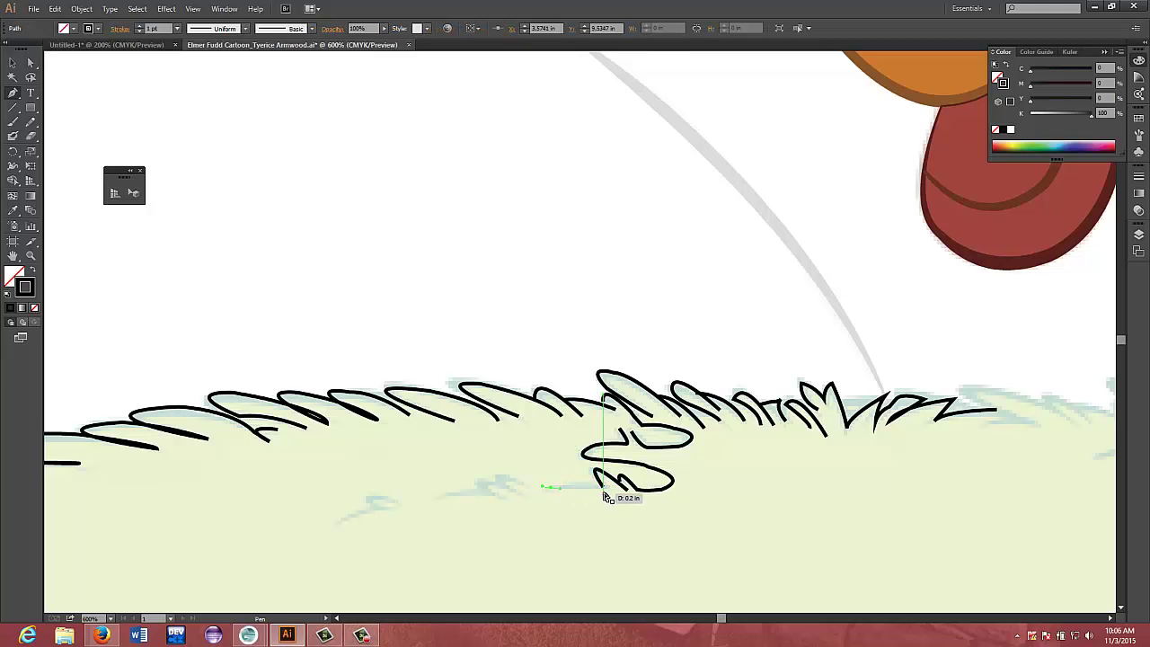
left_click(603, 492, "ctrl")
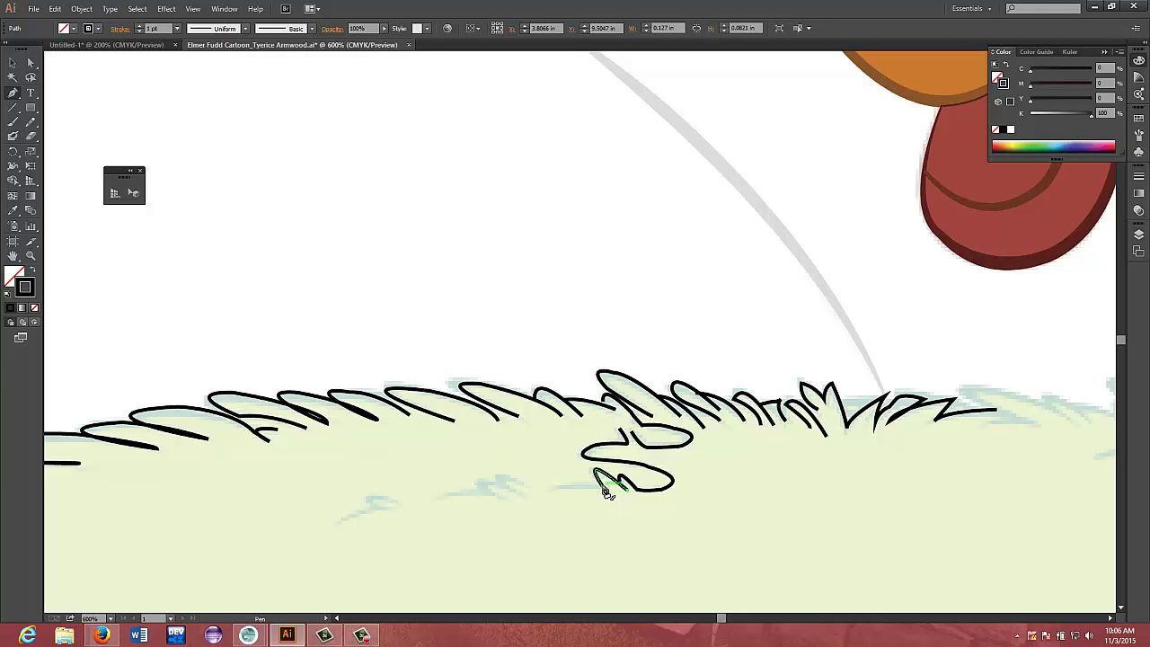
left_click_drag(553, 493, 538, 495)
left_click(539, 495, "ctrl")
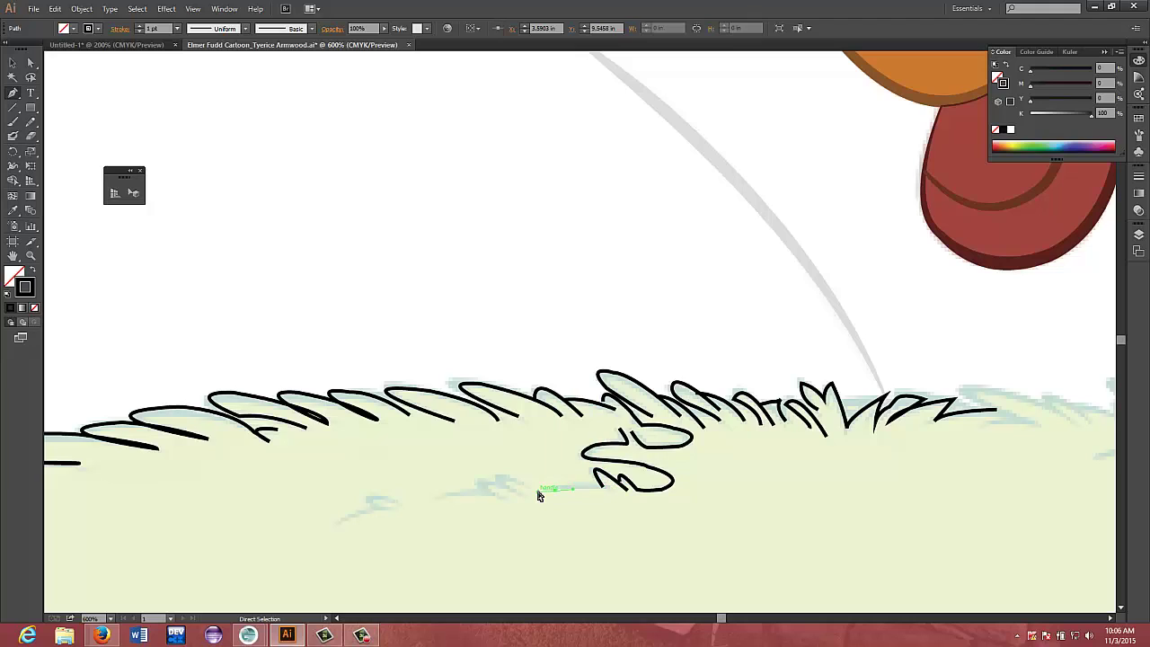
left_click(540, 496, "ctrl")
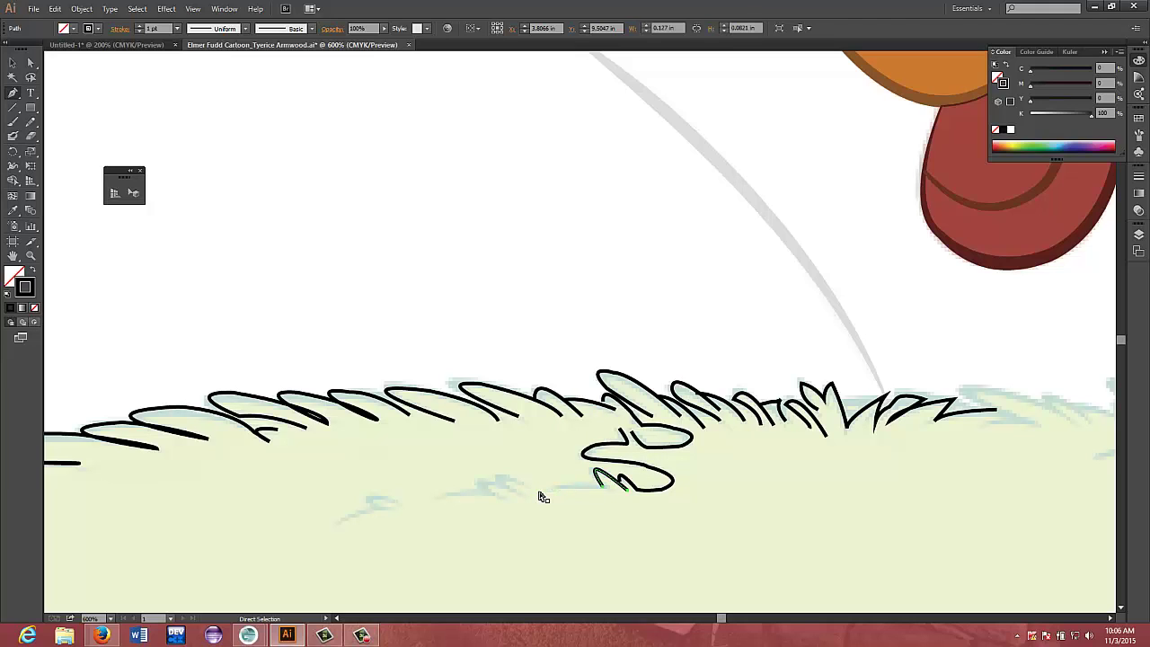
key("ctrl+z")
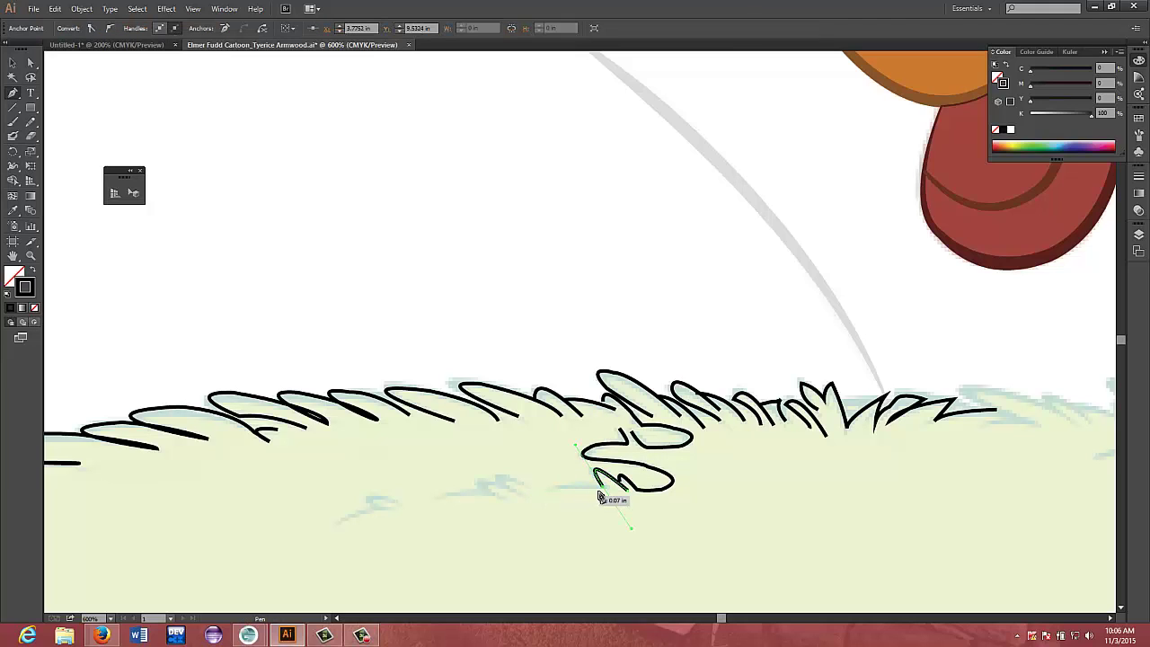
Extend the zigzag blades with a nearly horizontal stroke to the left, and trace the separate small jagged tuft beside it
left_click(602, 487)
mouse_move(554, 490)
left_mouse_down()
mouse_move(525, 499)
mouse_move(551, 493)
left_mouse_up()
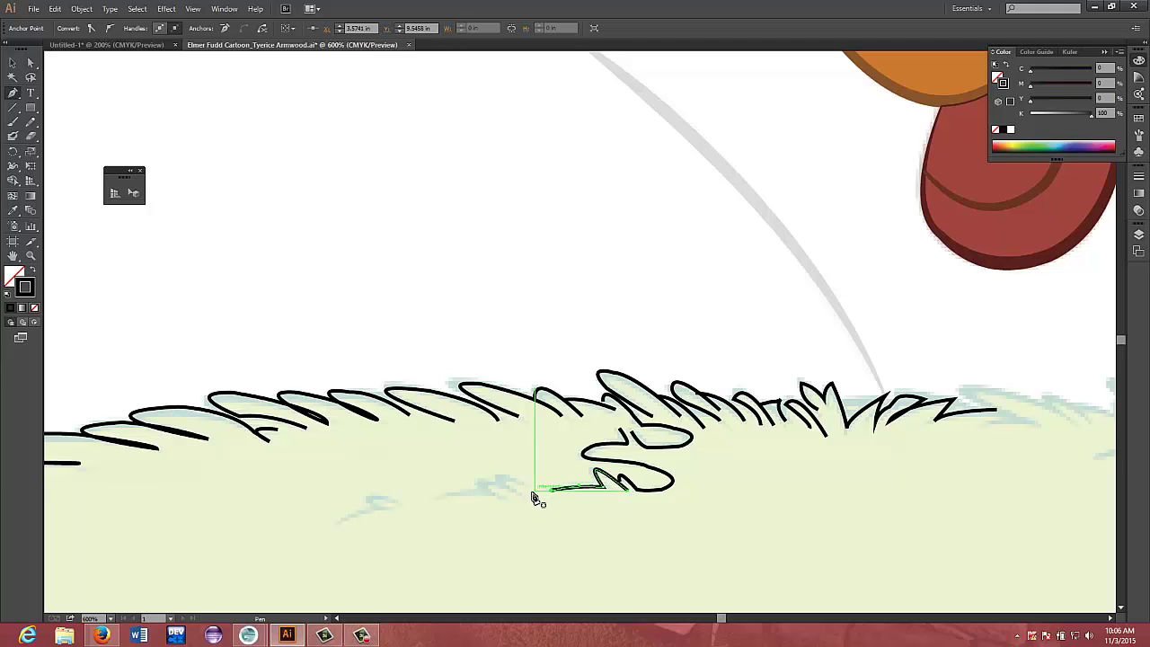
left_click(435, 496)
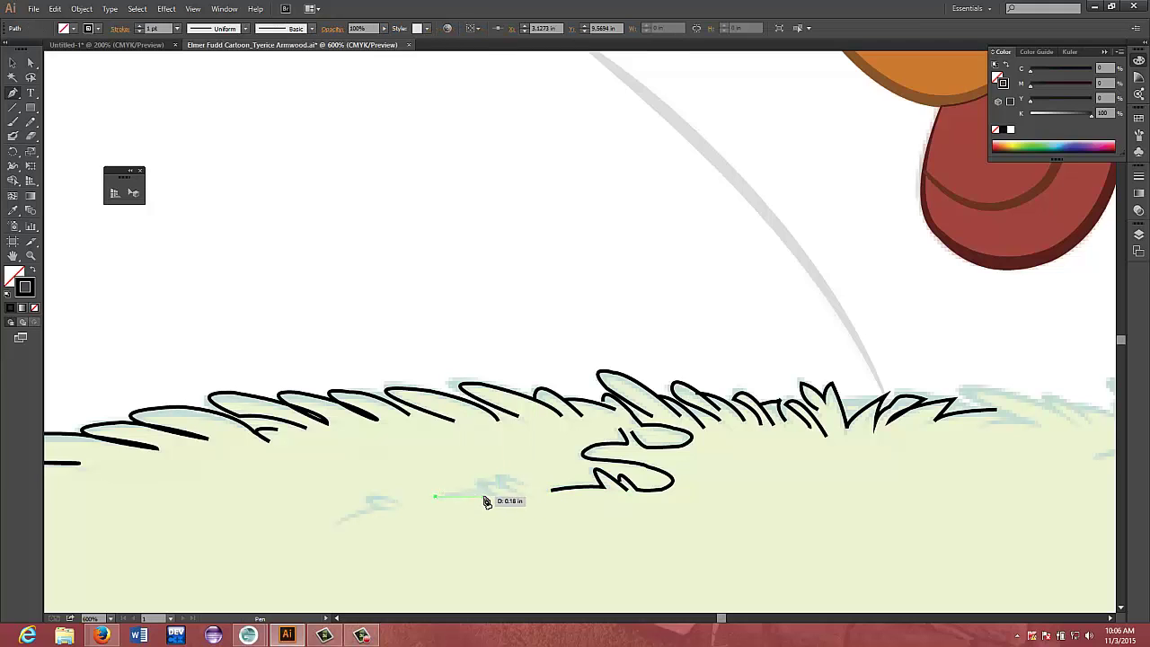
mouse_move(488, 494)
left_mouse_down()
mouse_move(501, 499)
mouse_move(497, 482)
mouse_move(523, 487)
mouse_move(526, 503)
mouse_move(535, 506)
mouse_move(530, 492)
mouse_move(587, 513)
left_mouse_up()
left_click(491, 494)
left_click(493, 479)
left_click(524, 495)
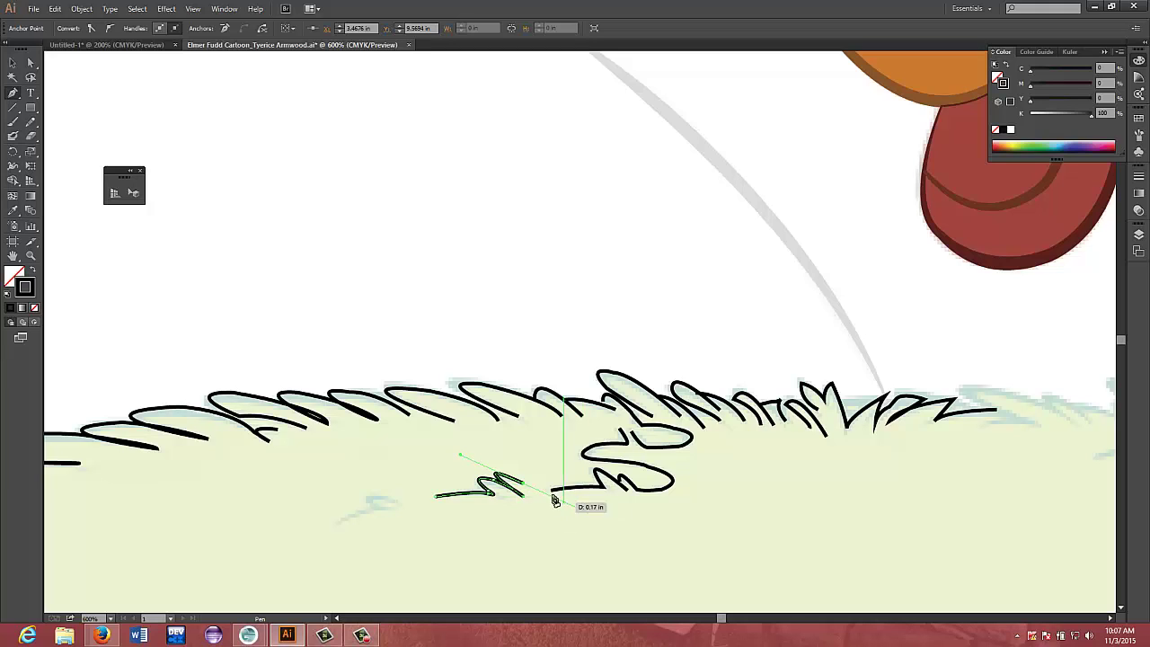
left_click(529, 487)
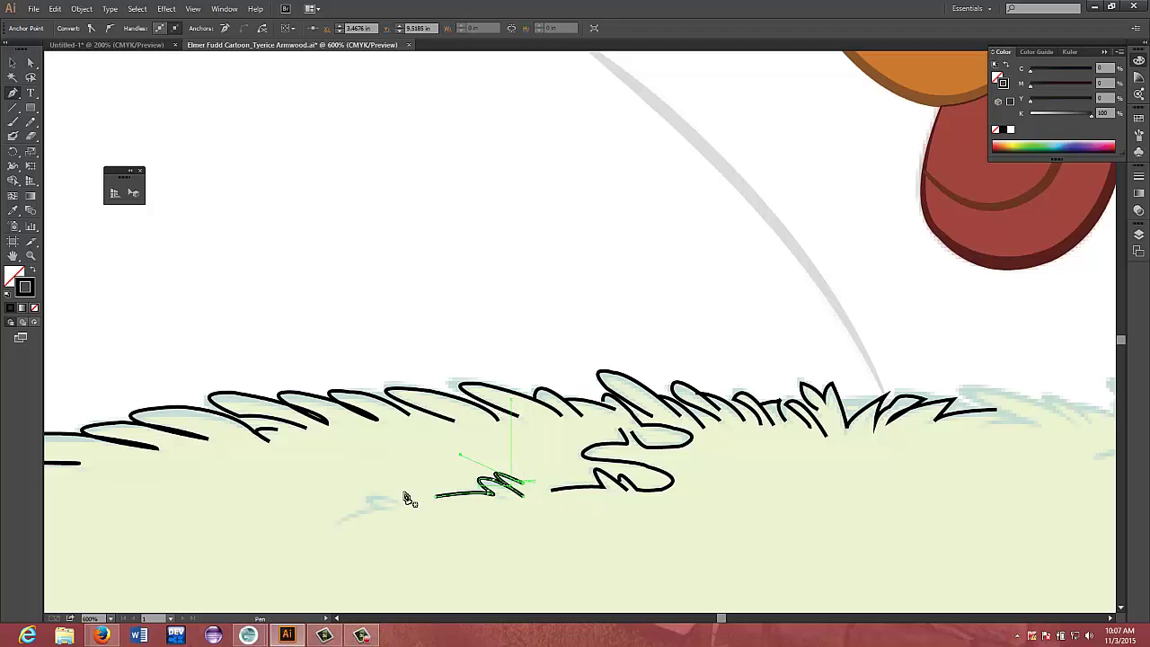
Trace the small isolated grass mark at the far left of the lower tufts with a lower and an upper curved stroke
left_click_drag(339, 525, 415, 519)
key("ctrl")
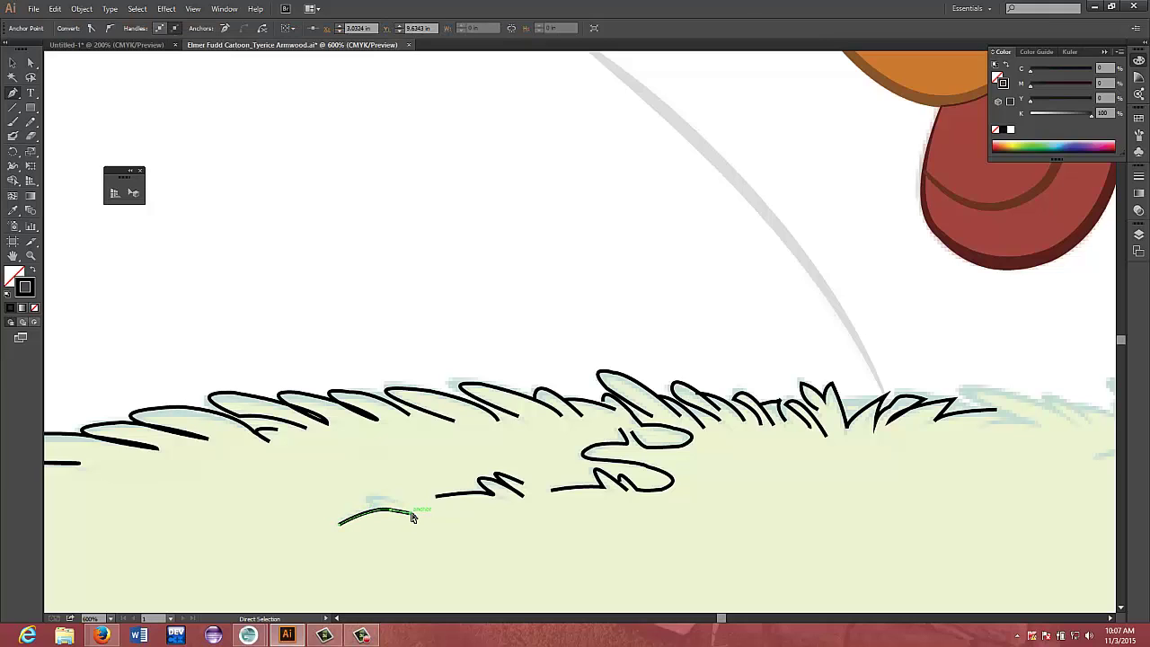
key("ctrl+z")
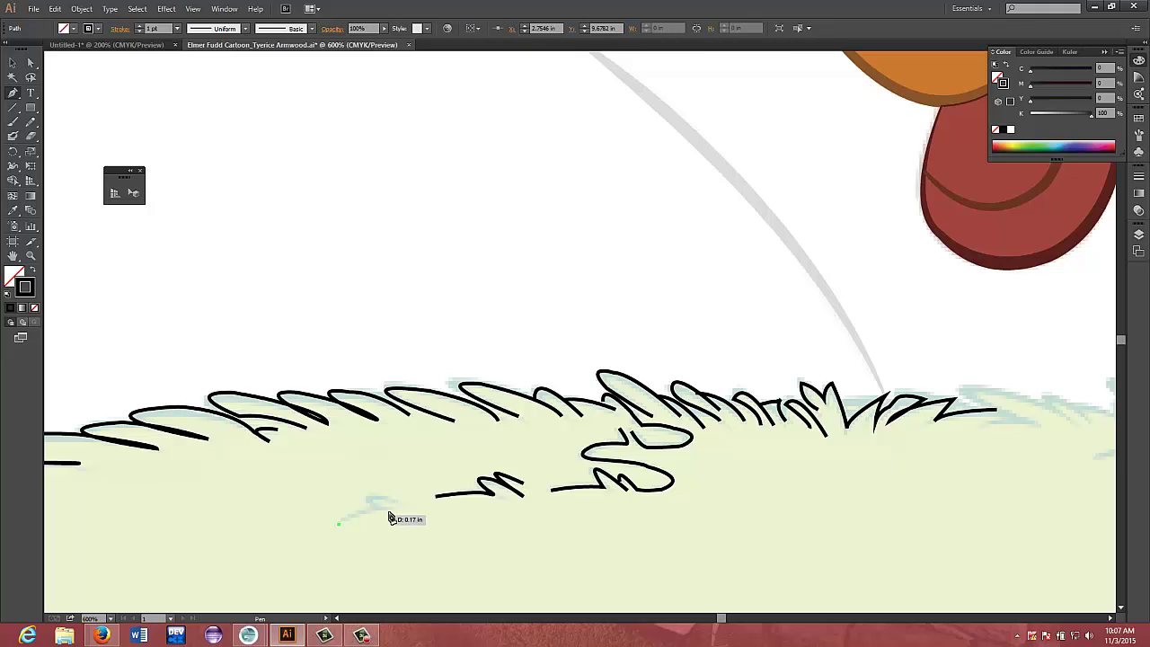
left_click_drag(388, 513, 422, 523)
left_click_drag(379, 501, 382, 519)
left_click(370, 501)
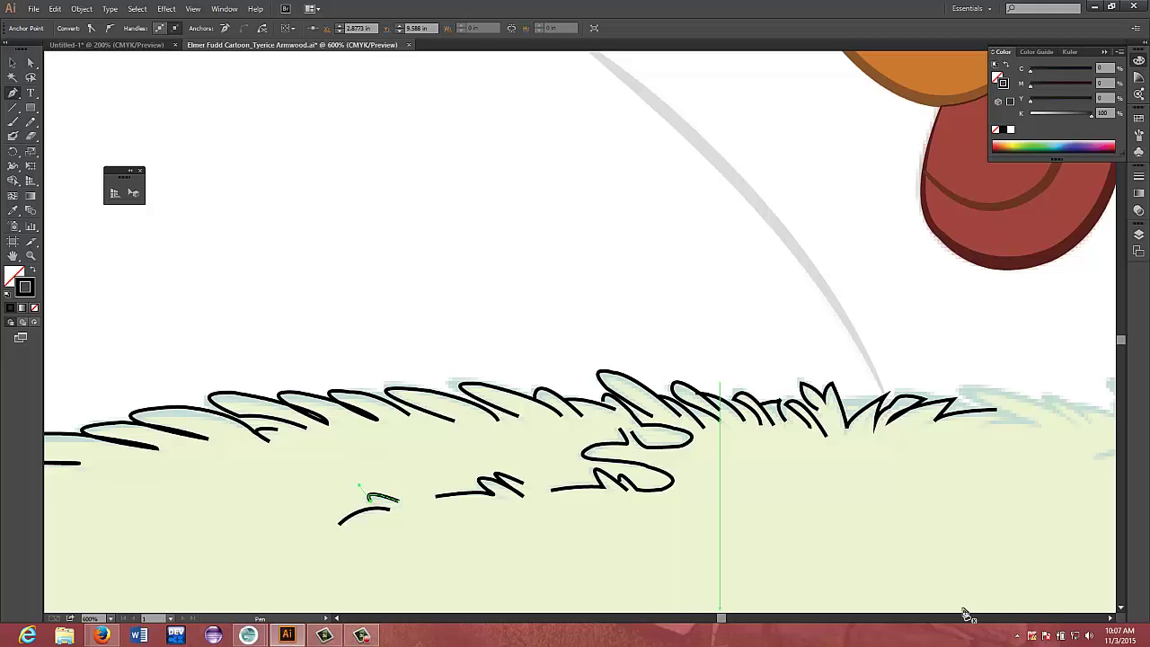
Trace the long leaning blade at the right end of the grass outline, including the short curved stroke beneath it
left_click(1110, 618)
left_click_drag(1110, 620, 1111, 620)
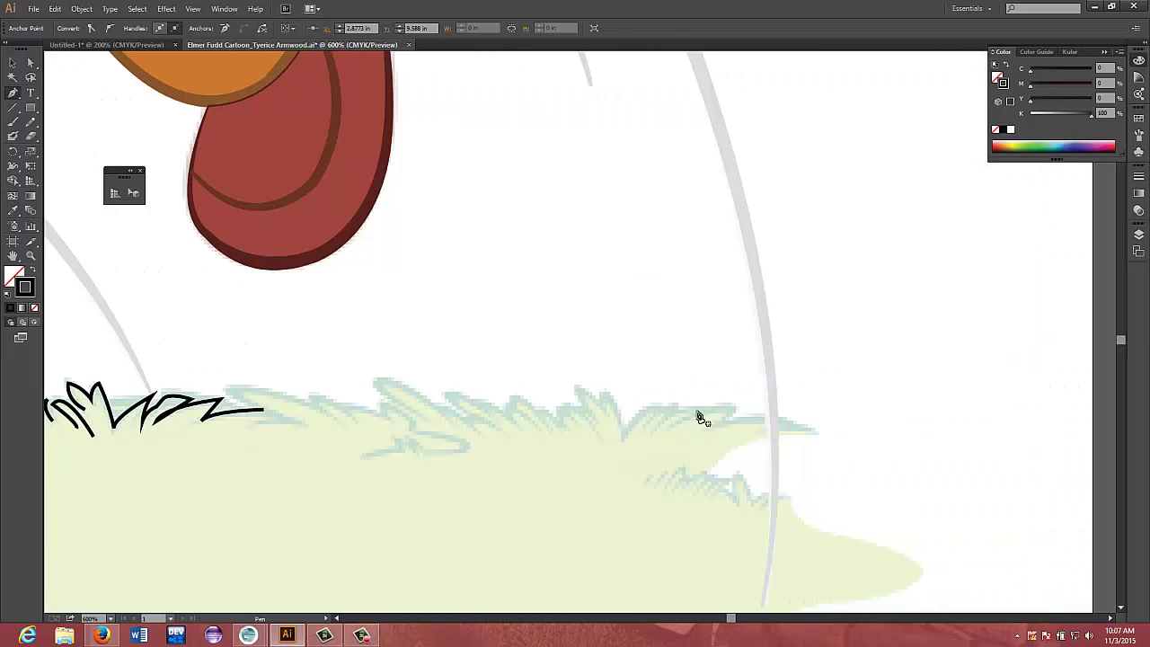
left_click(249, 424)
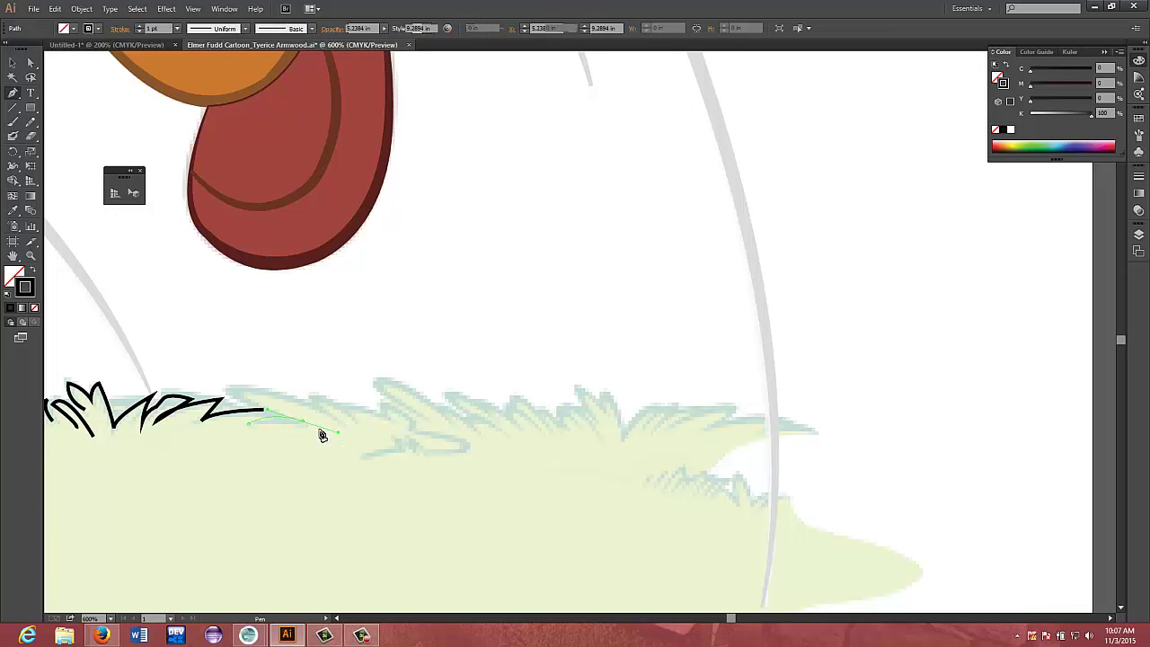
left_click(302, 420)
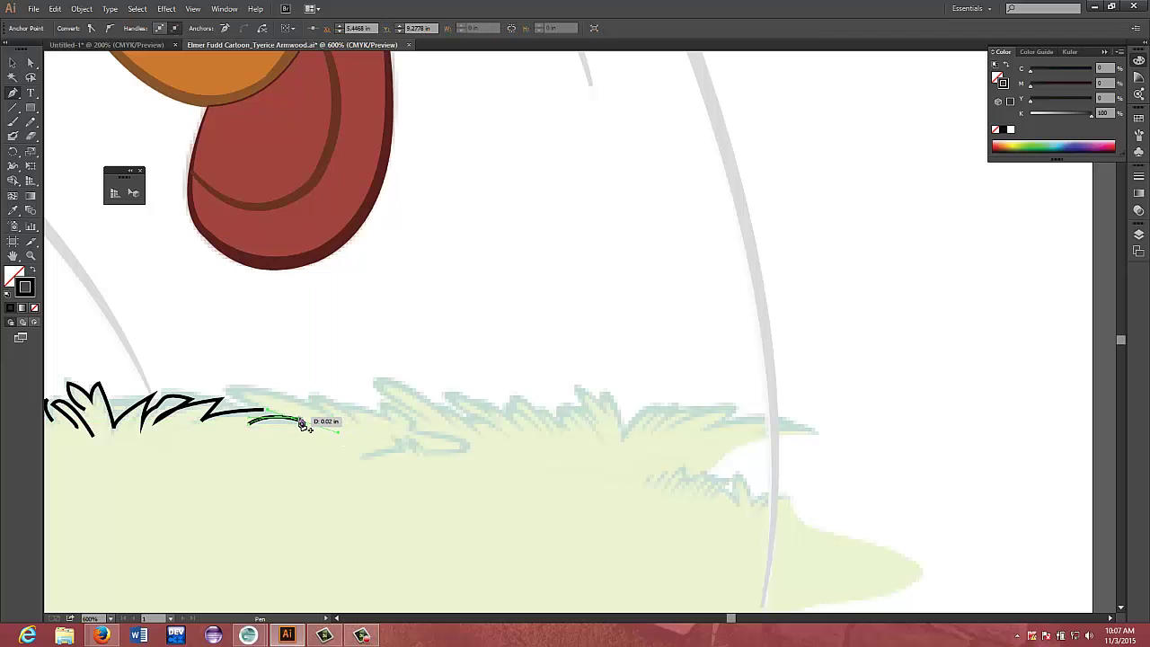
left_click_drag(242, 387, 307, 383)
left_click(241, 385)
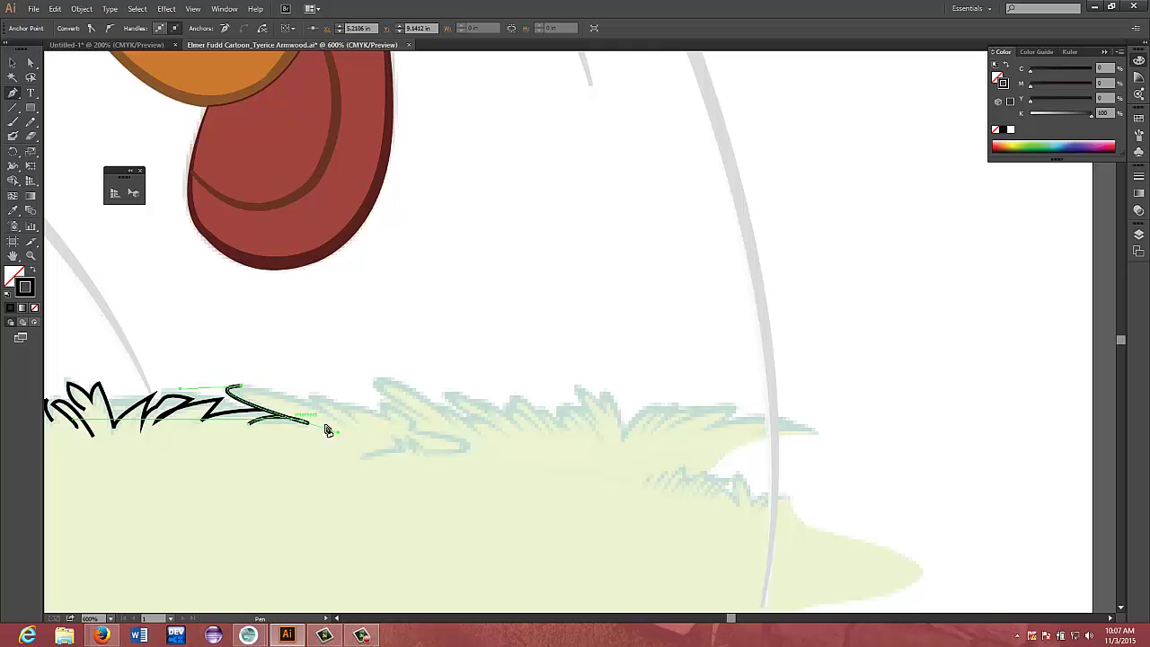
mouse_move(339, 425)
left_mouse_down()
mouse_move(355, 441)
mouse_move(342, 418)
mouse_move(351, 429)
mouse_move(354, 416)
mouse_move(429, 480)
mouse_move(459, 490)
mouse_move(459, 475)
mouse_move(449, 488)
left_mouse_up()
key("ctrl+z")
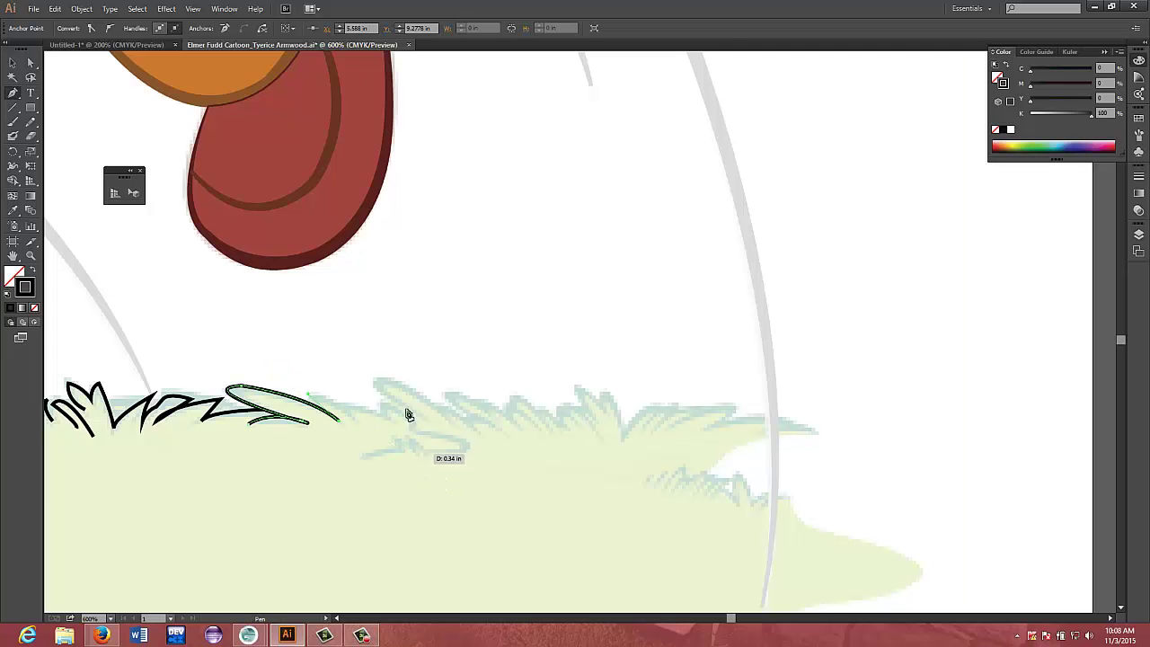
Trace the short overlapping curved blades immediately to the right of the long leaning blade in the upper grass outline
mouse_move(406, 414)
left_mouse_down()
mouse_move(347, 405)
mouse_move(393, 428)
mouse_move(358, 426)
mouse_move(364, 412)
left_mouse_up()
left_click(338, 402)
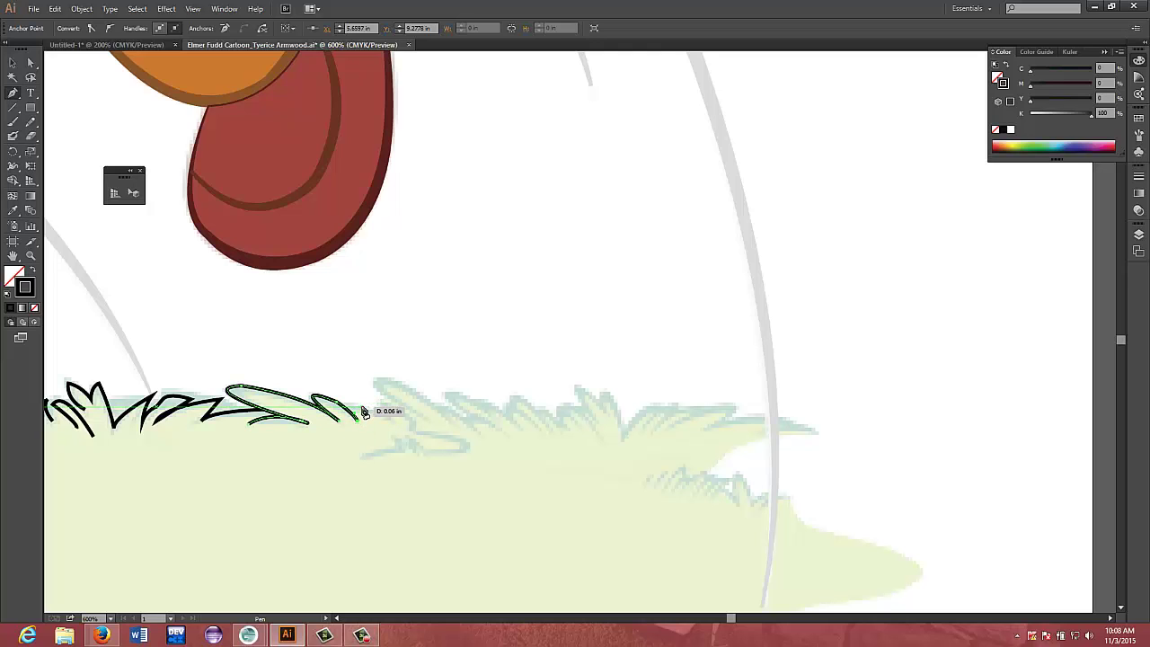
key("Escape")
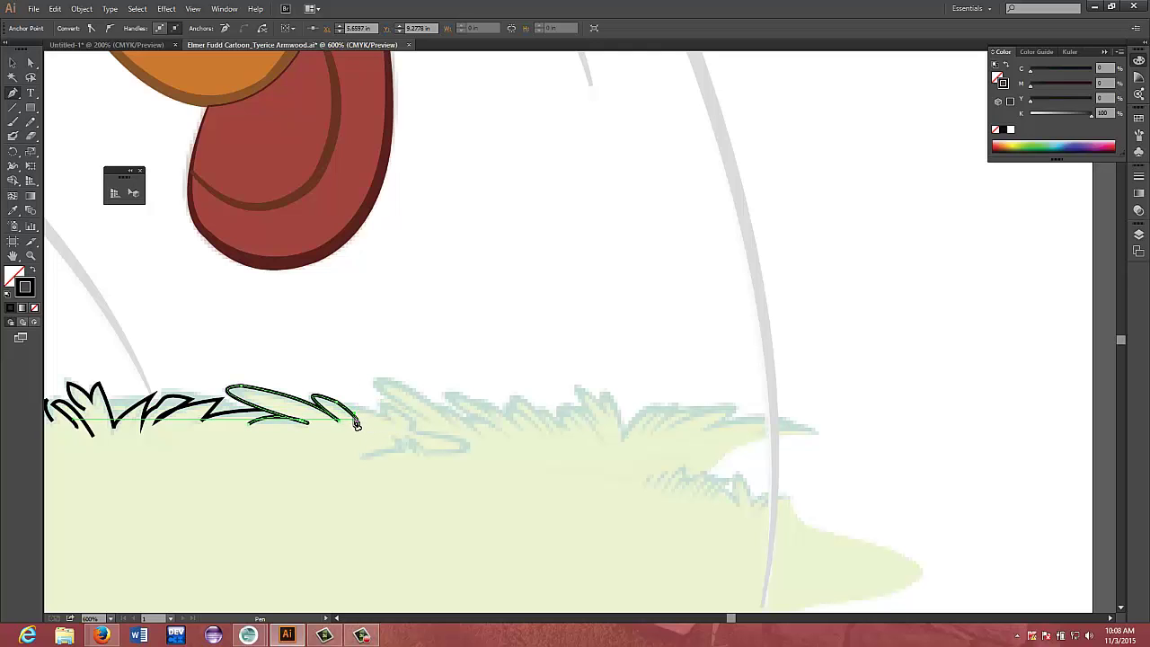
left_click_drag(389, 420, 343, 411)
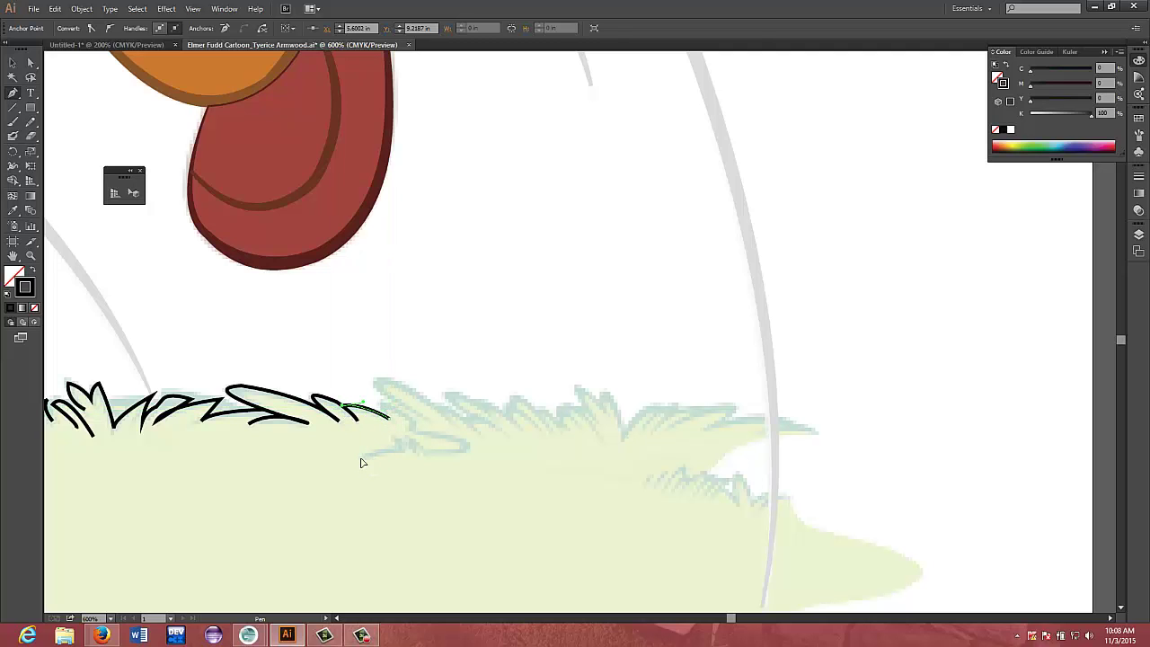
Trace the lower grass tuft from its sloping left stroke through the small zigzag to the rounded horizontal blade
left_click_drag(360, 458, 413, 455)
left_click(413, 454)
left_click(409, 434)
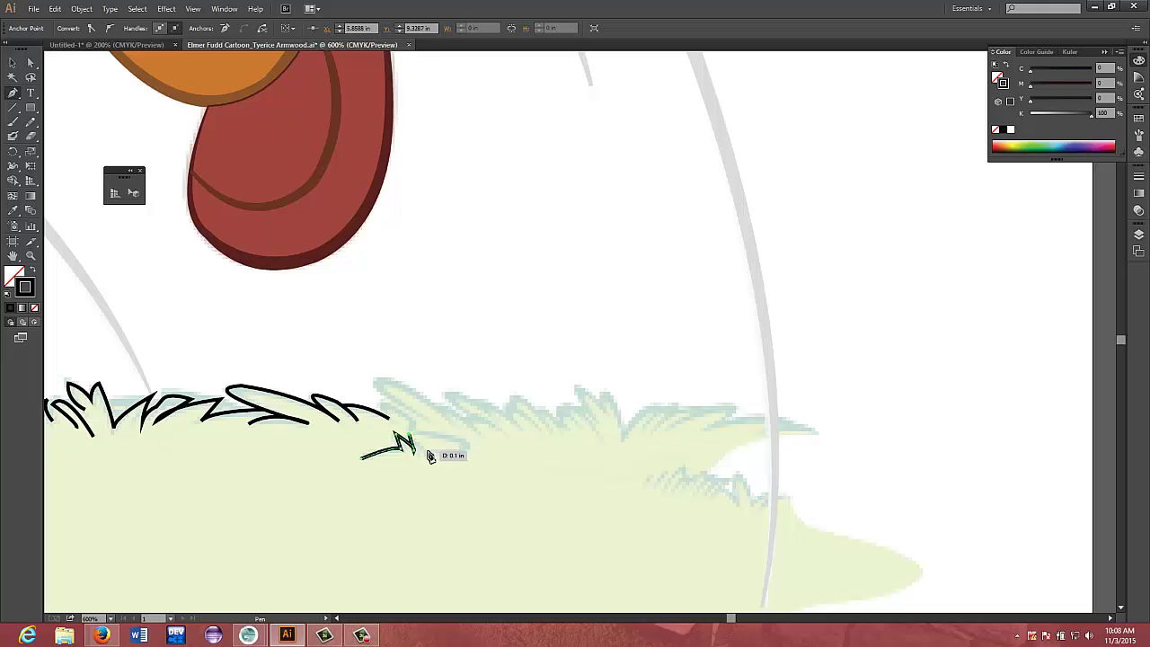
mouse_move(430, 457)
left_mouse_down()
mouse_move(421, 459)
mouse_move(456, 459)
mouse_move(468, 438)
left_mouse_up()
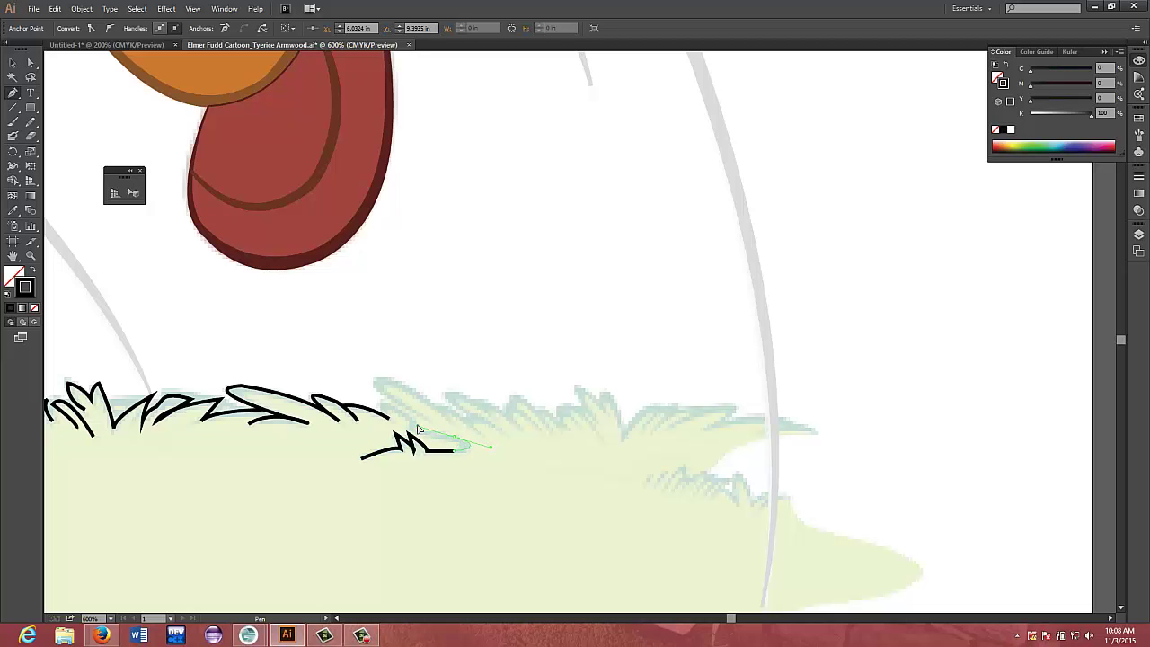
left_click_drag(417, 428, 430, 438)
left_click(454, 437)
Extend the lower tuft upward from the rounded blade's upper edge with a short stem and a small curved tip to the left
key("a")
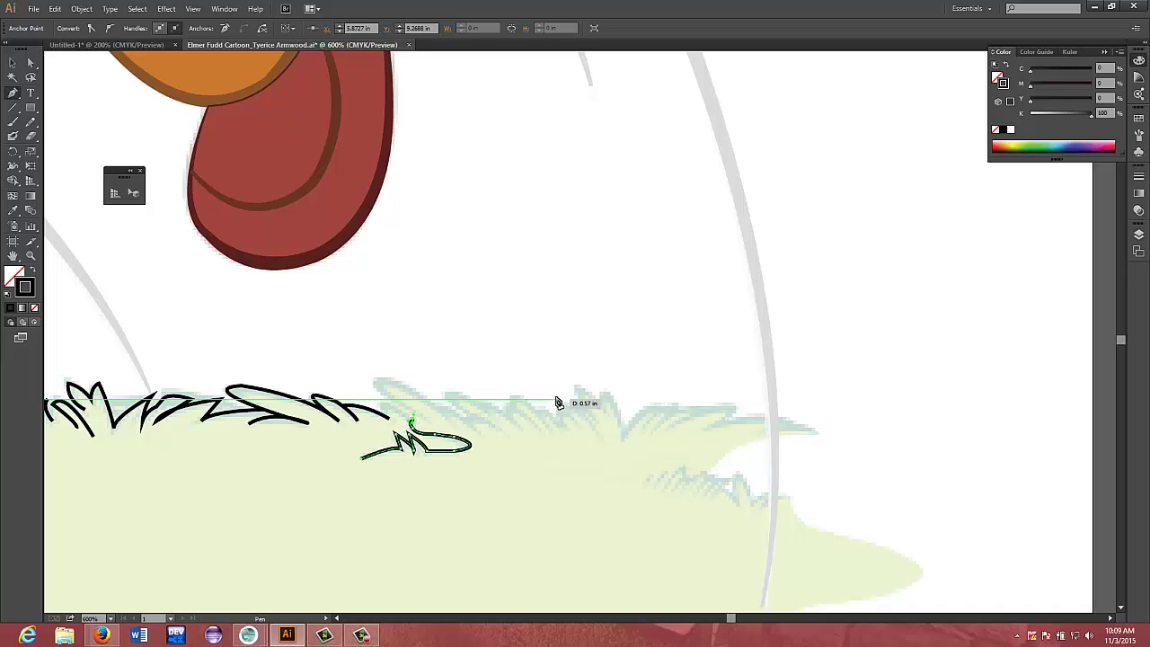
key("p")
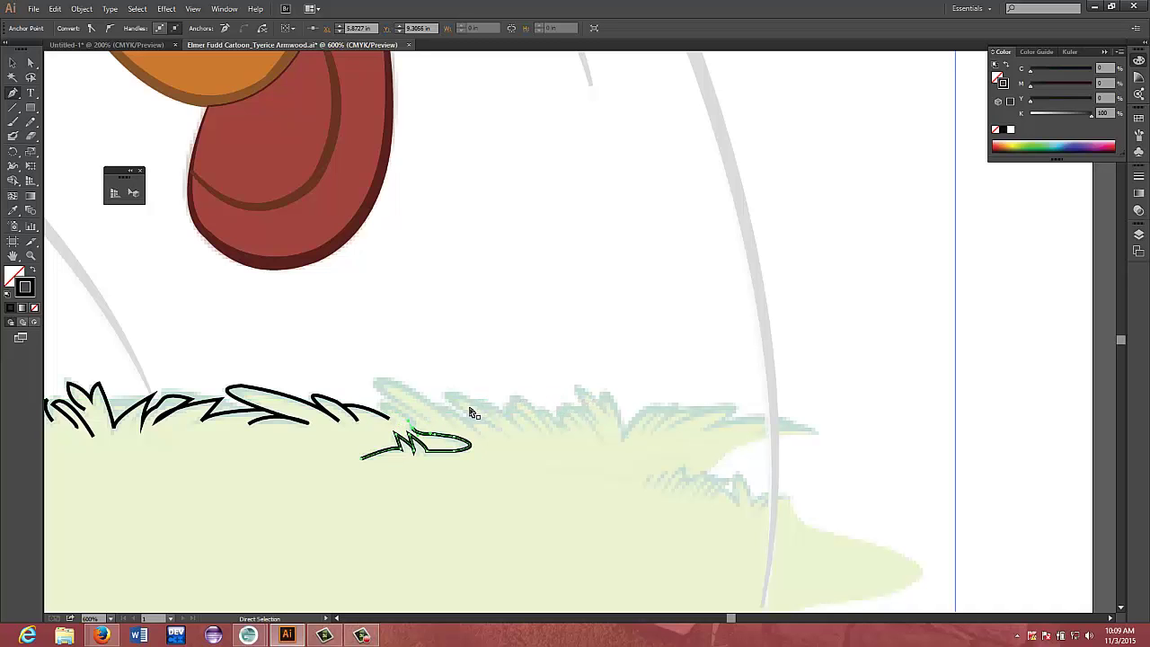
left_click_drag(415, 433, 413, 424)
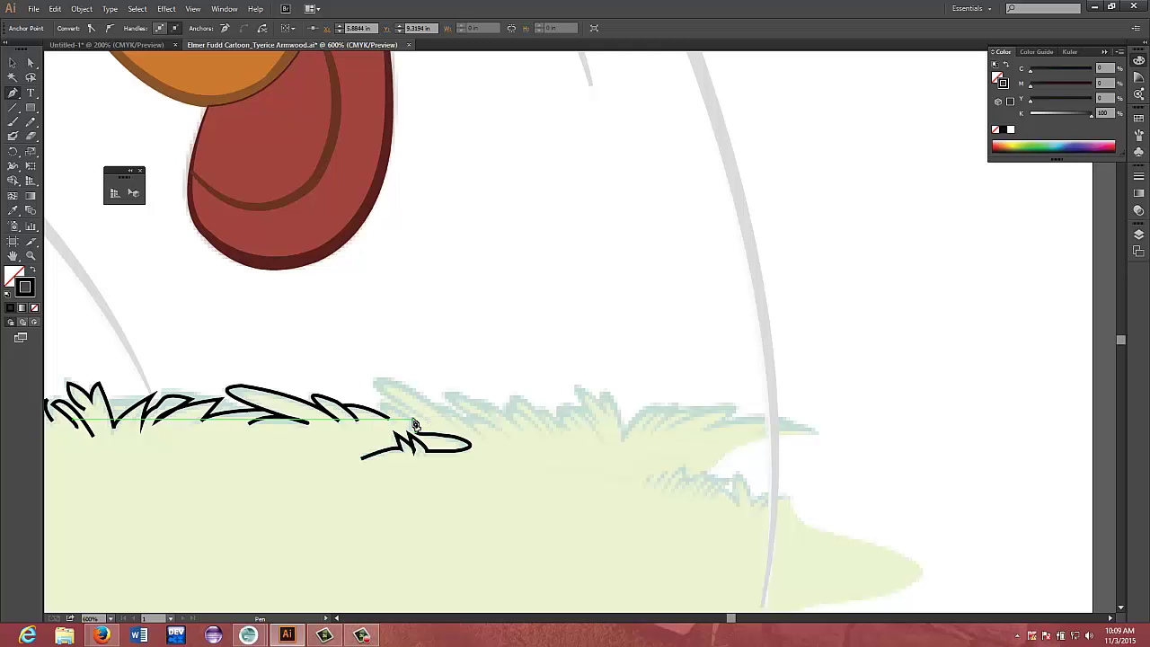
left_click(411, 418)
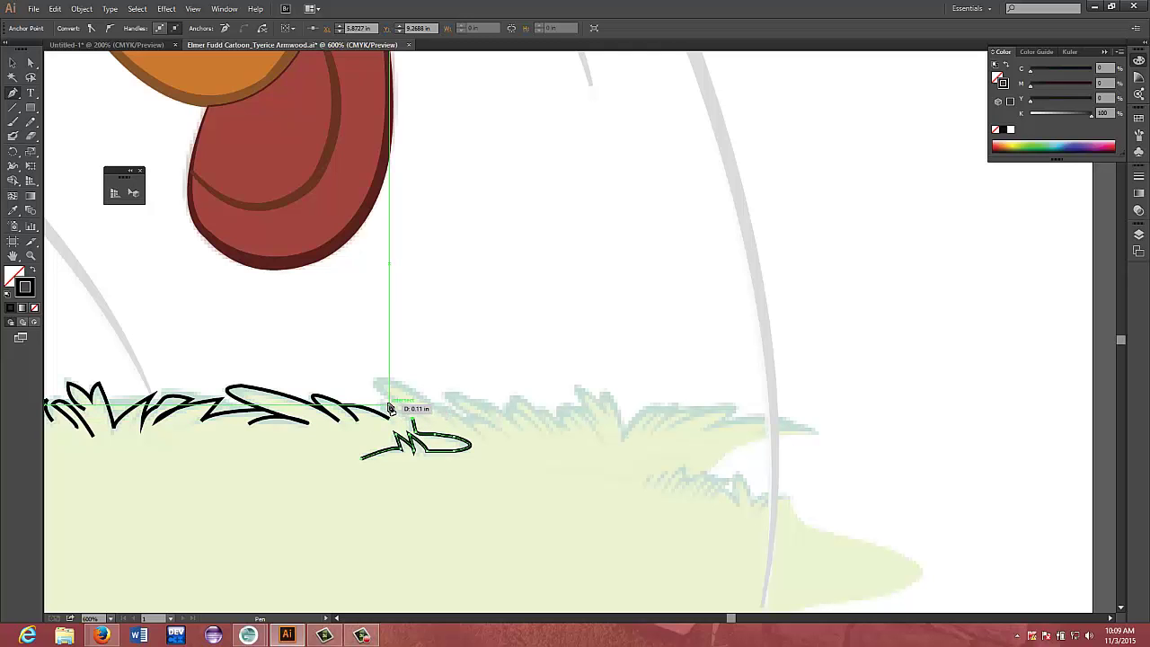
mouse_move(390, 409)
left_mouse_down()
mouse_move(403, 400)
mouse_move(383, 420)
left_mouse_up()
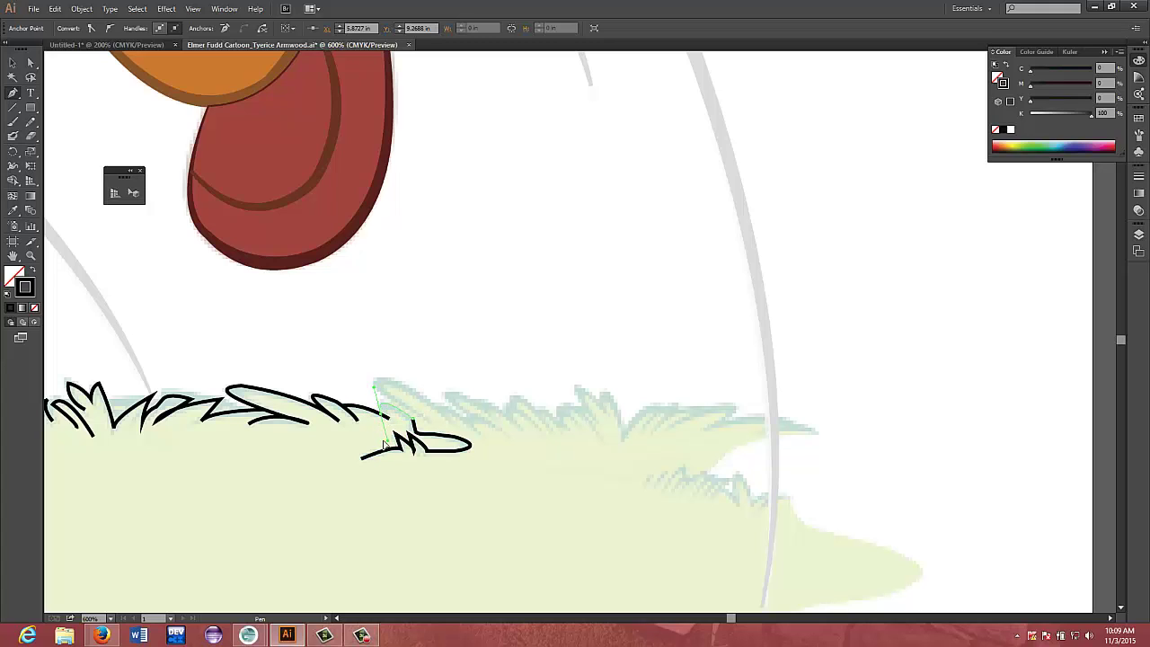
left_click_drag(380, 419, 382, 421)
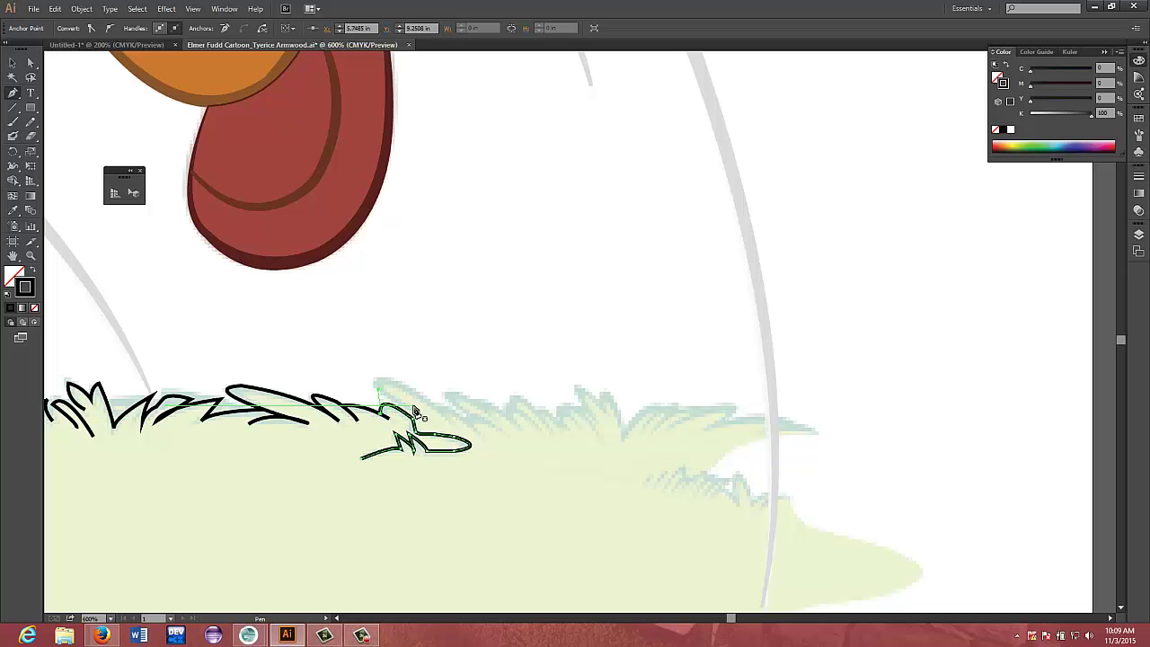
Trace the tall rounded blade leaning left above the lower tuft, with its lower edge, curved tip and long upper edge
left_click(425, 418)
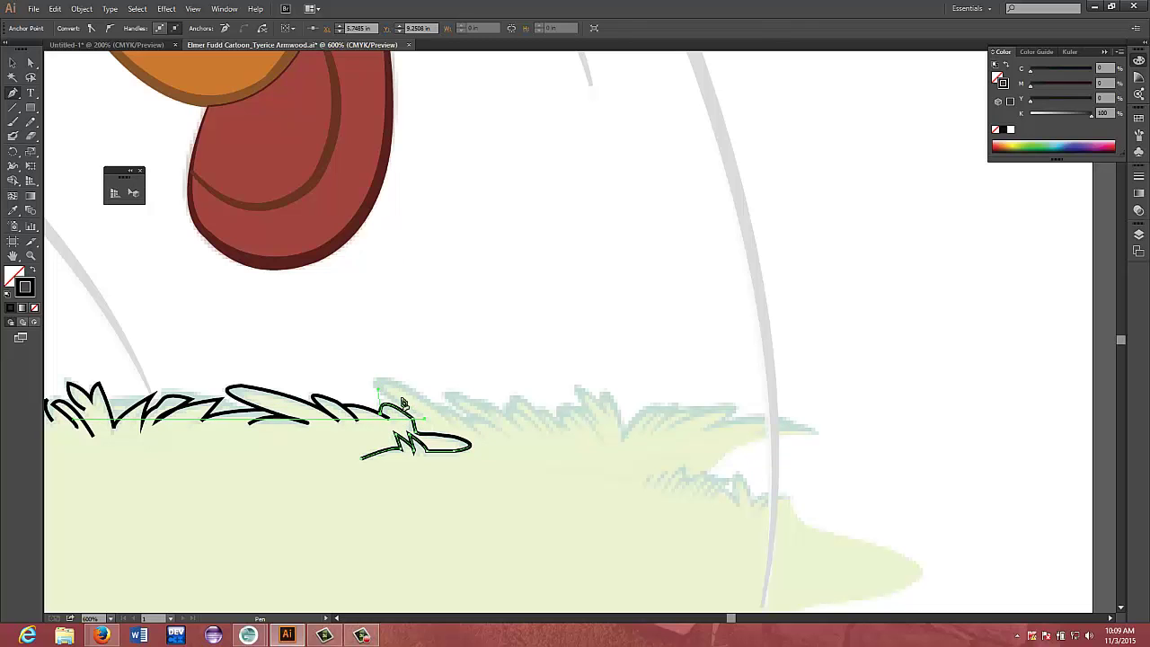
left_click_drag(389, 380, 422, 408)
key("ctrl+z")
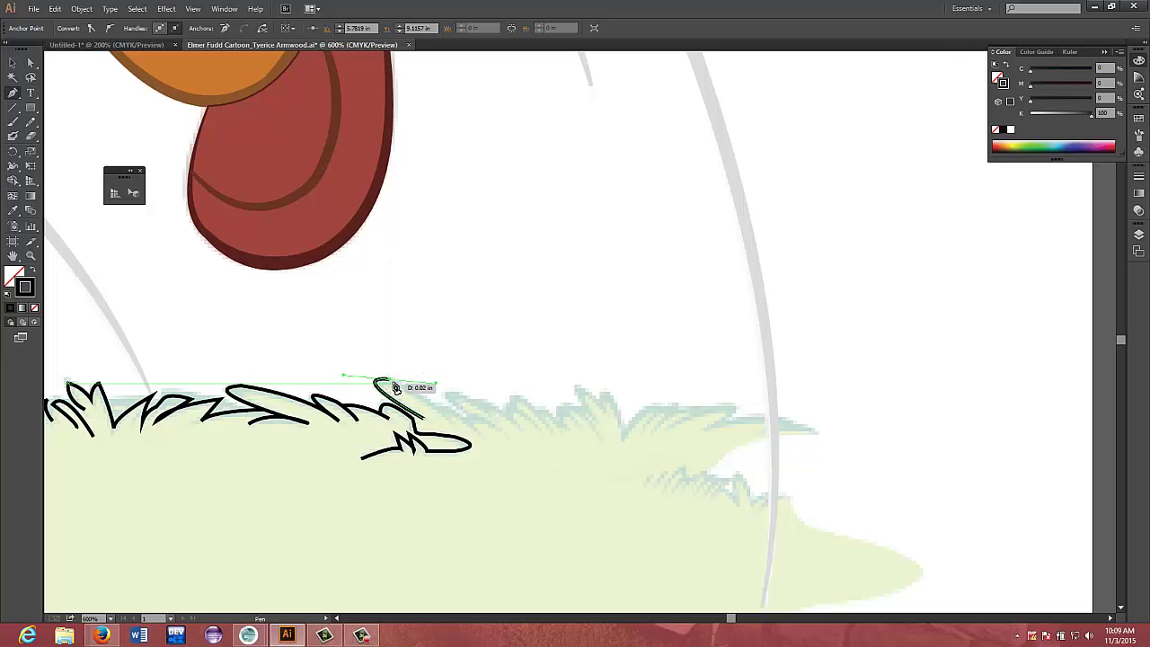
left_click(389, 379)
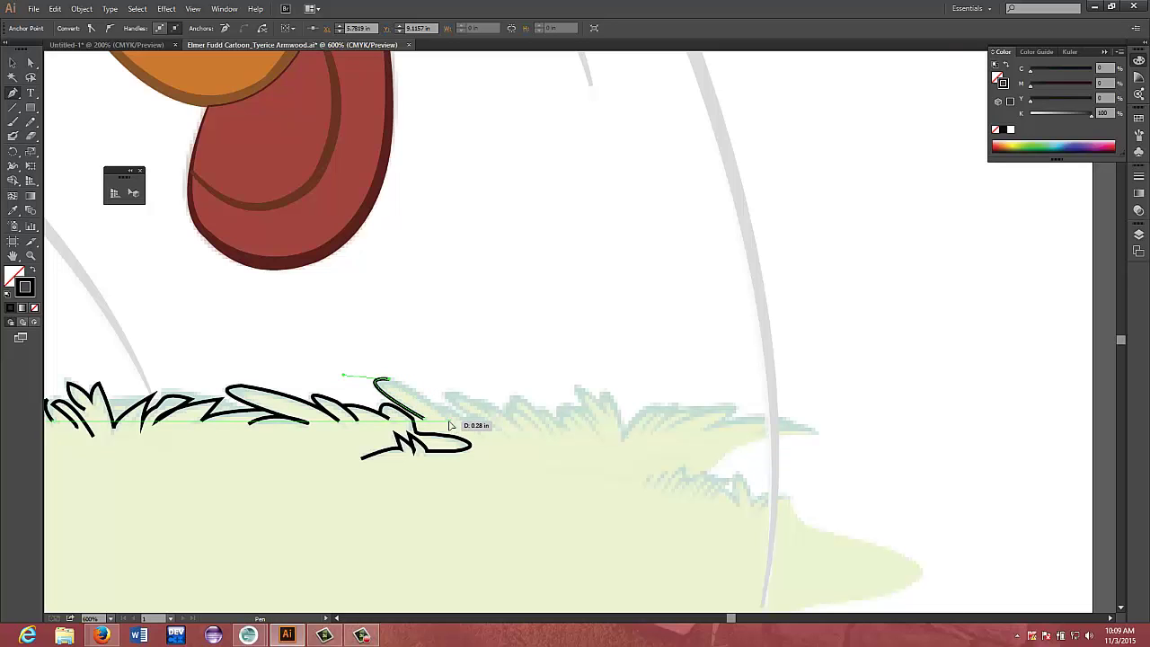
mouse_move(449, 426)
left_mouse_down()
mouse_move(454, 441)
mouse_move(450, 429)
left_mouse_up()
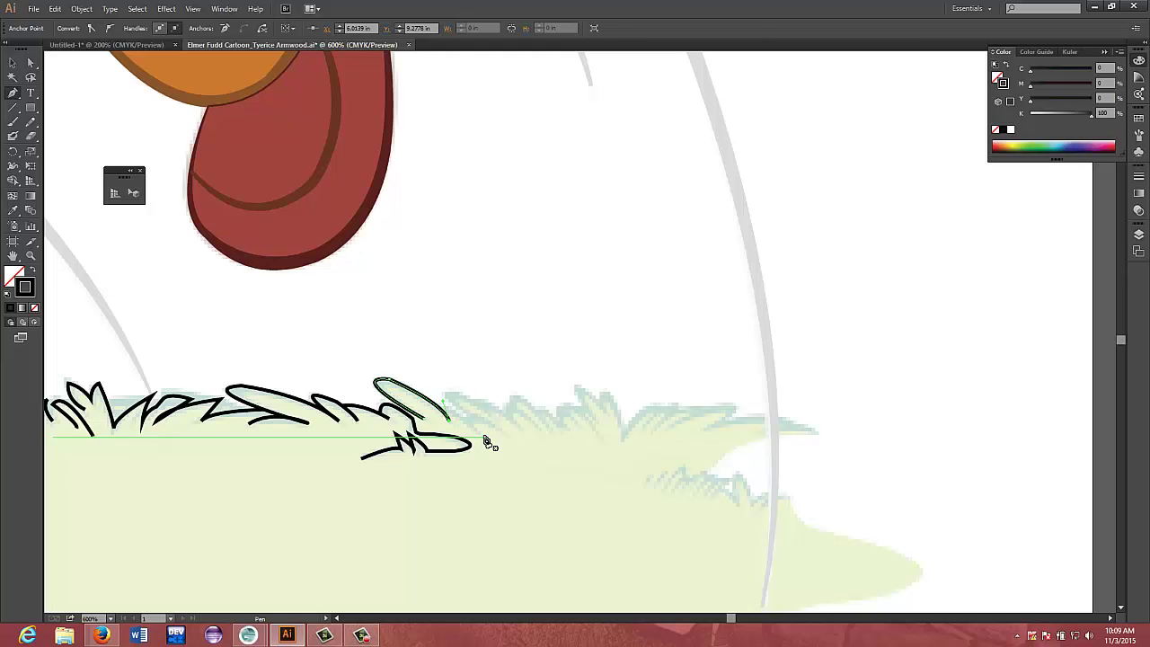
Trace the two short slanted strokes at the lower right end of the tall rounded blade
left_click_drag(486, 441, 425, 402)
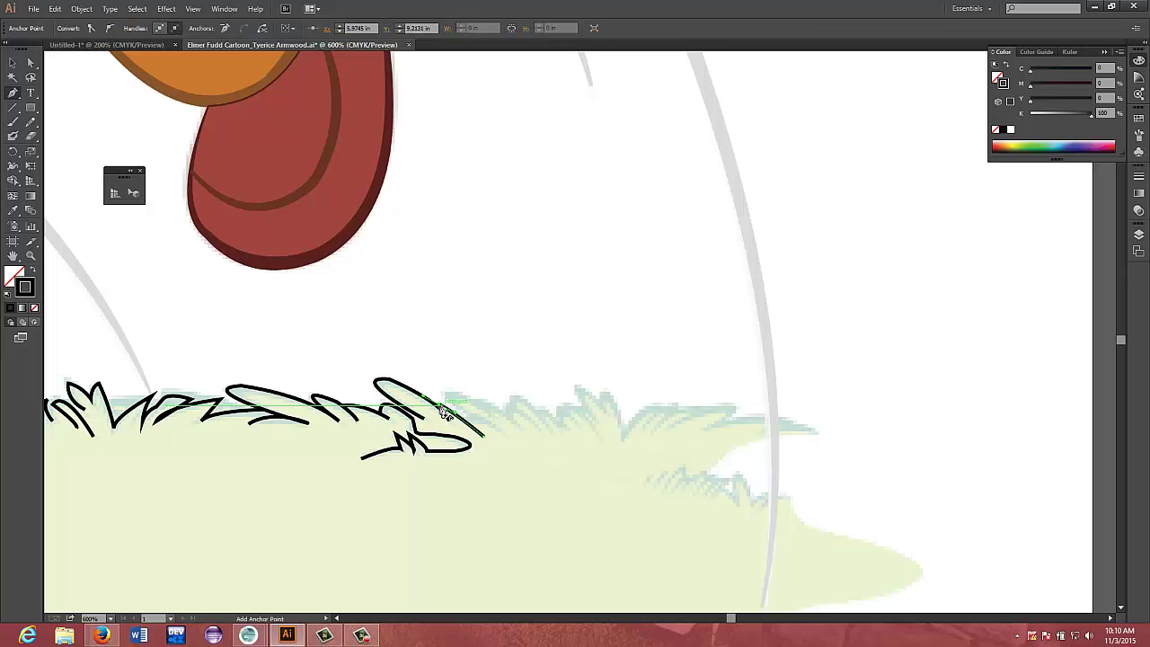
left_click(441, 405)
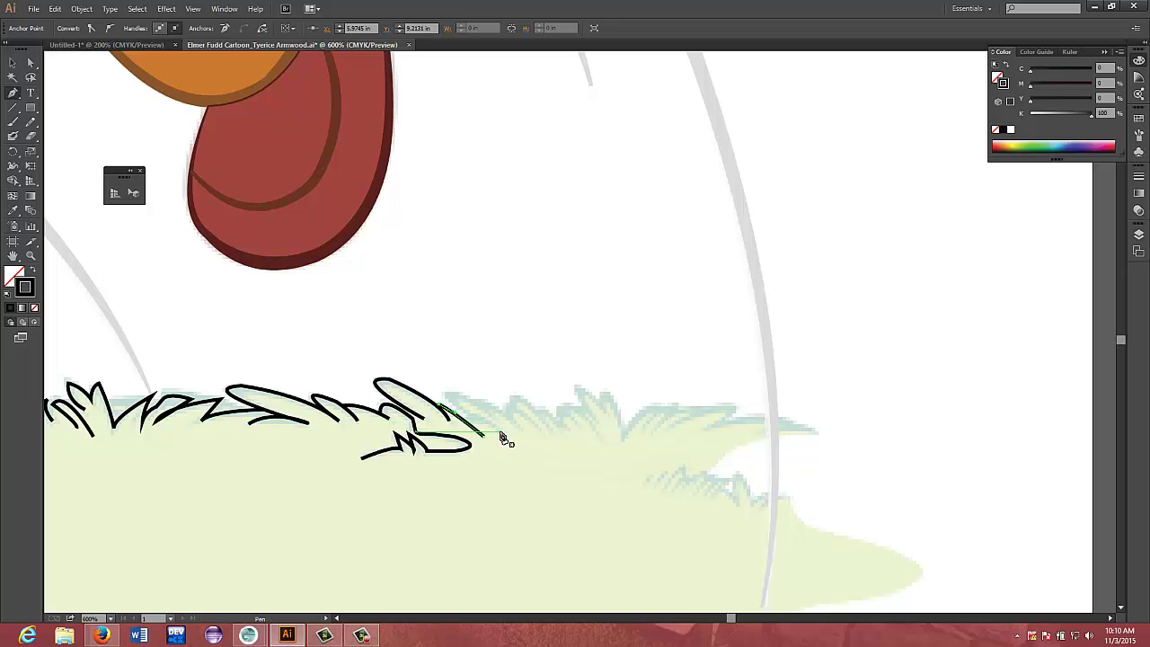
left_click(485, 436)
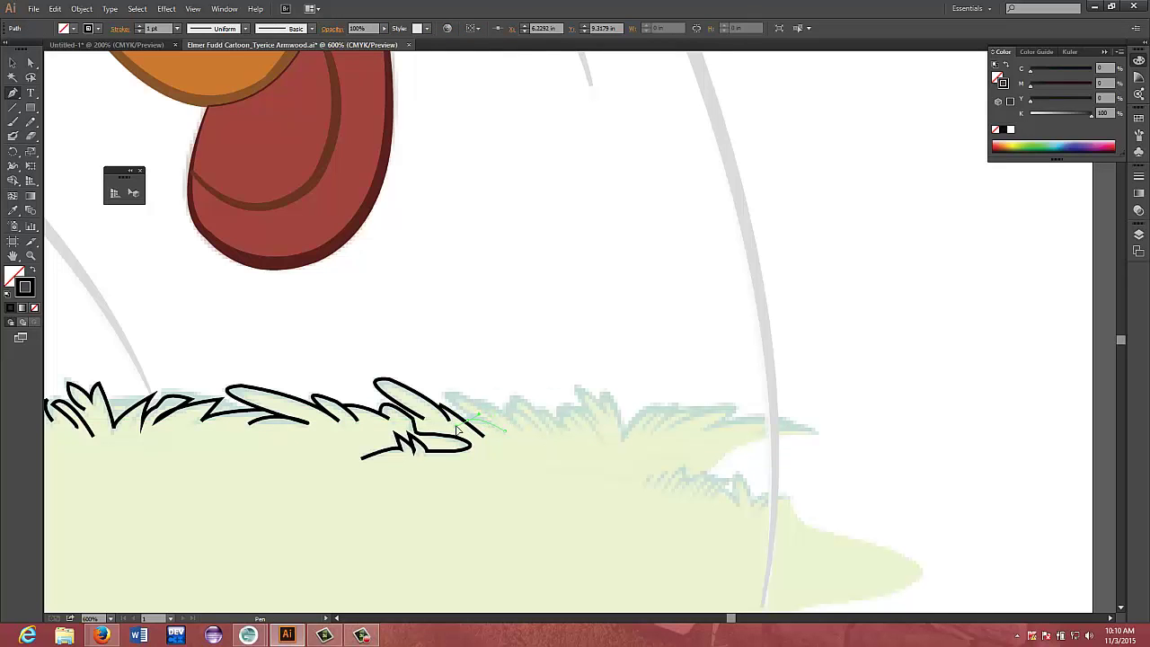
left_click(474, 428)
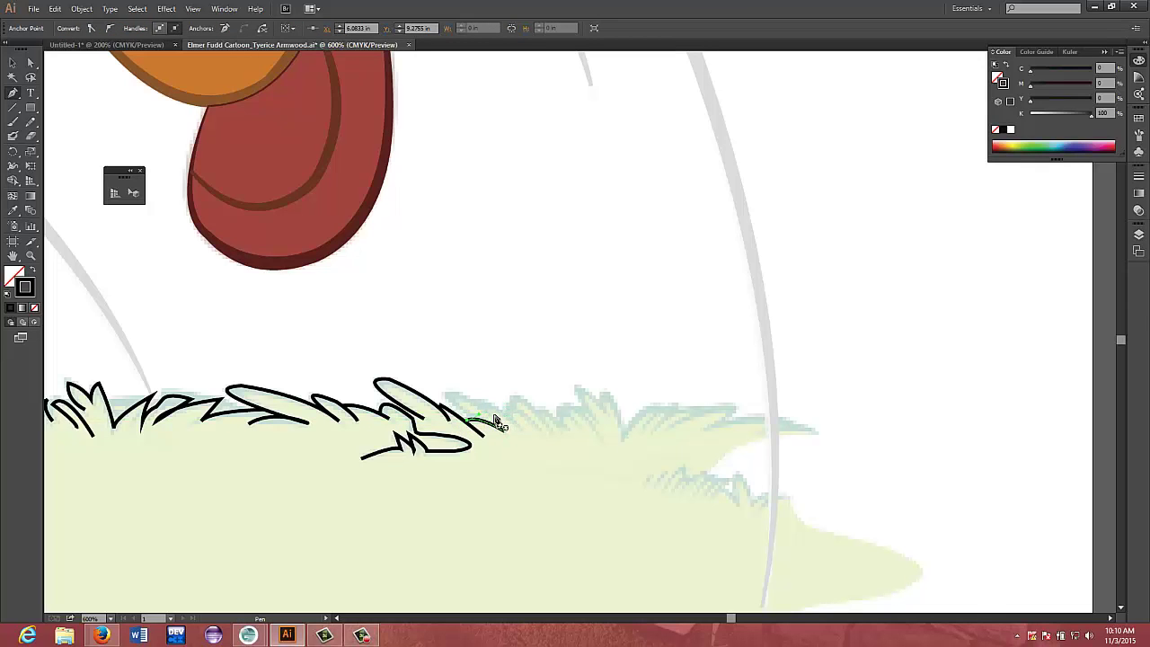
left_click(453, 393)
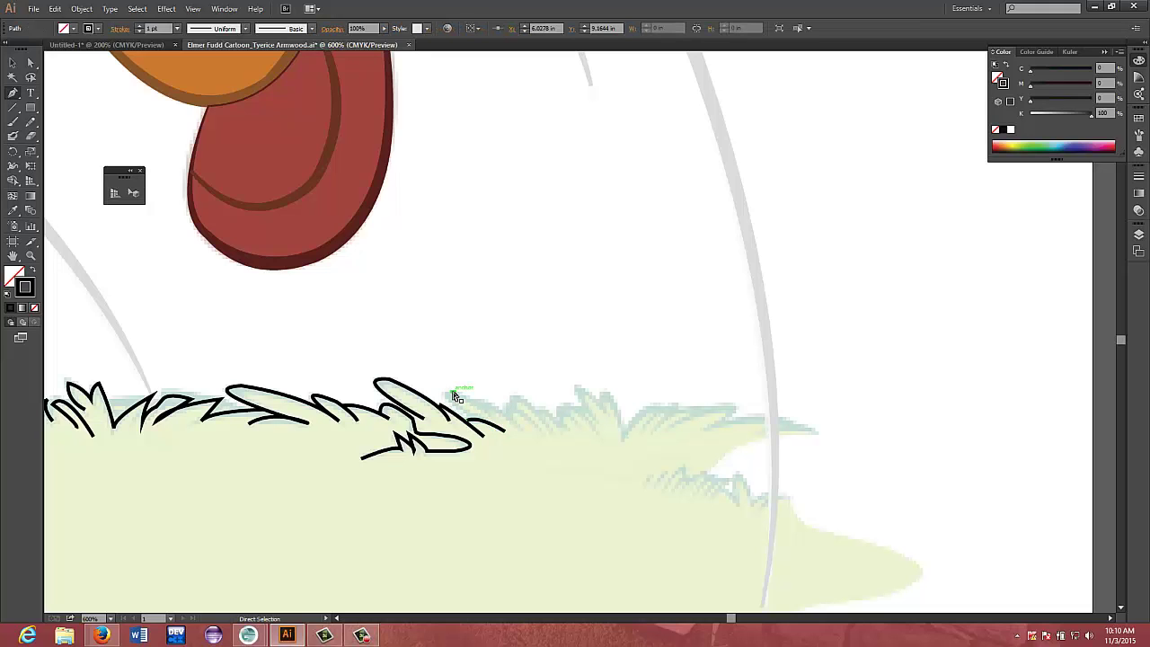
key("ctrl+z")
left_click(448, 389)
left_click_drag(470, 419, 501, 442)
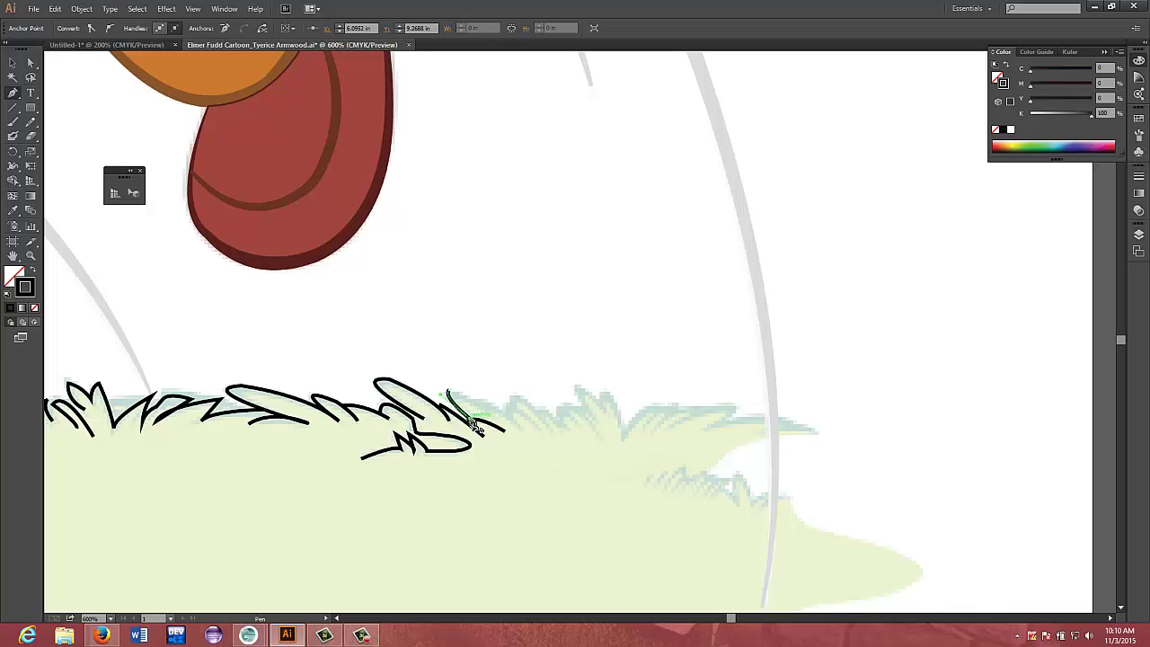
left_click(493, 420)
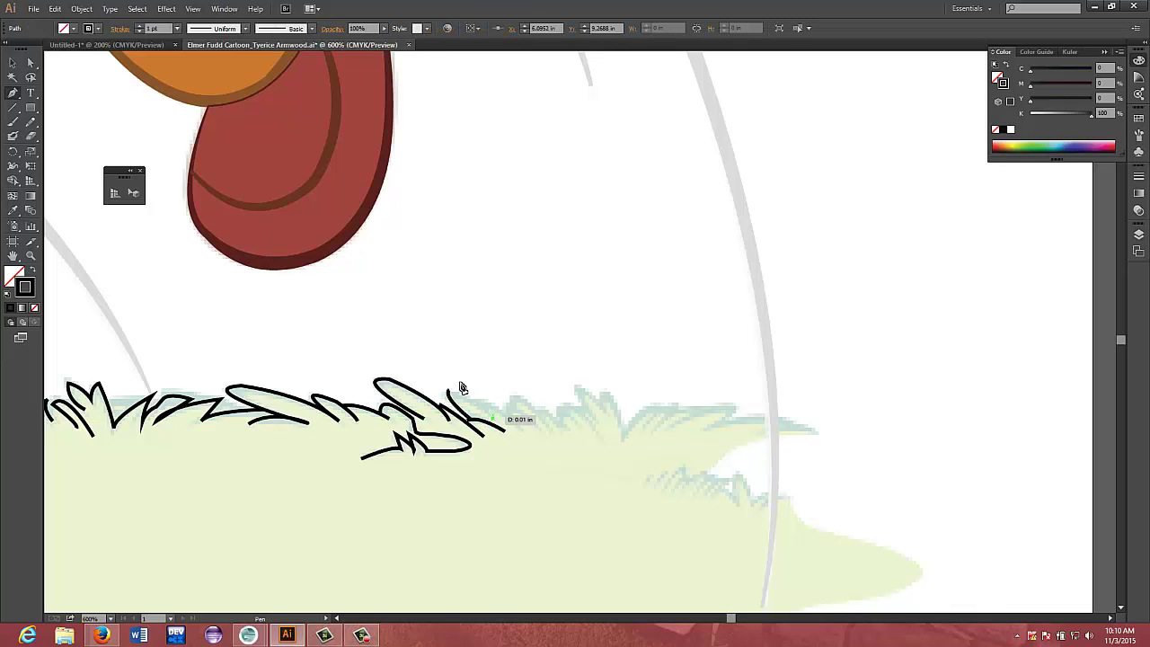
left_click_drag(449, 393, 422, 392)
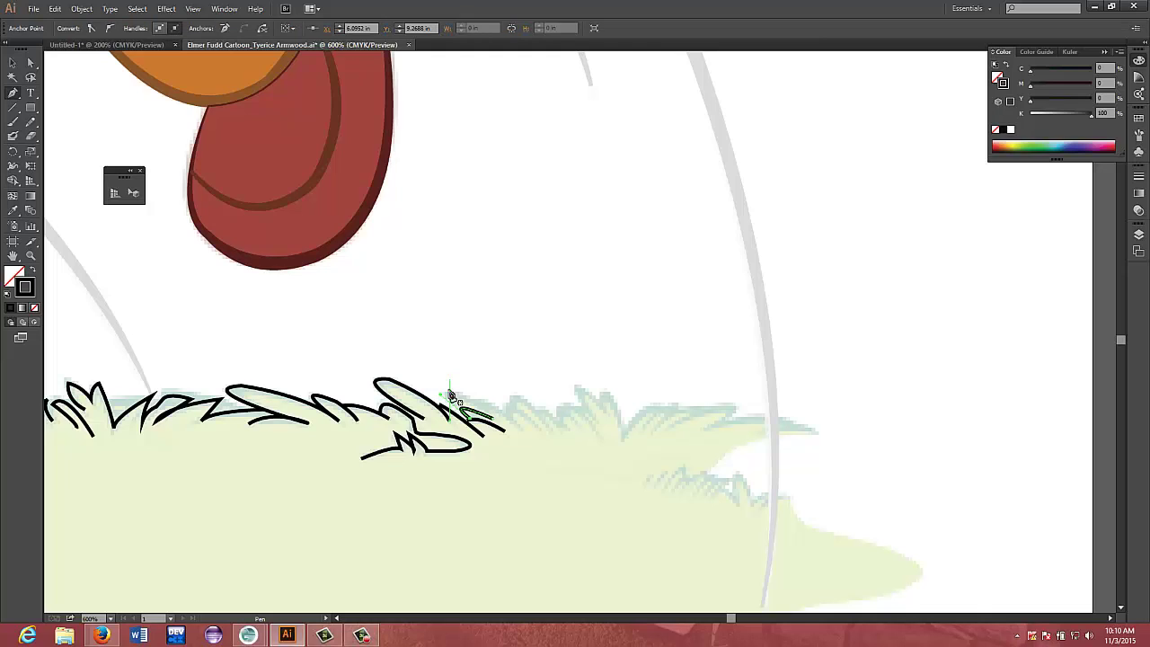
key("ctrl+z")
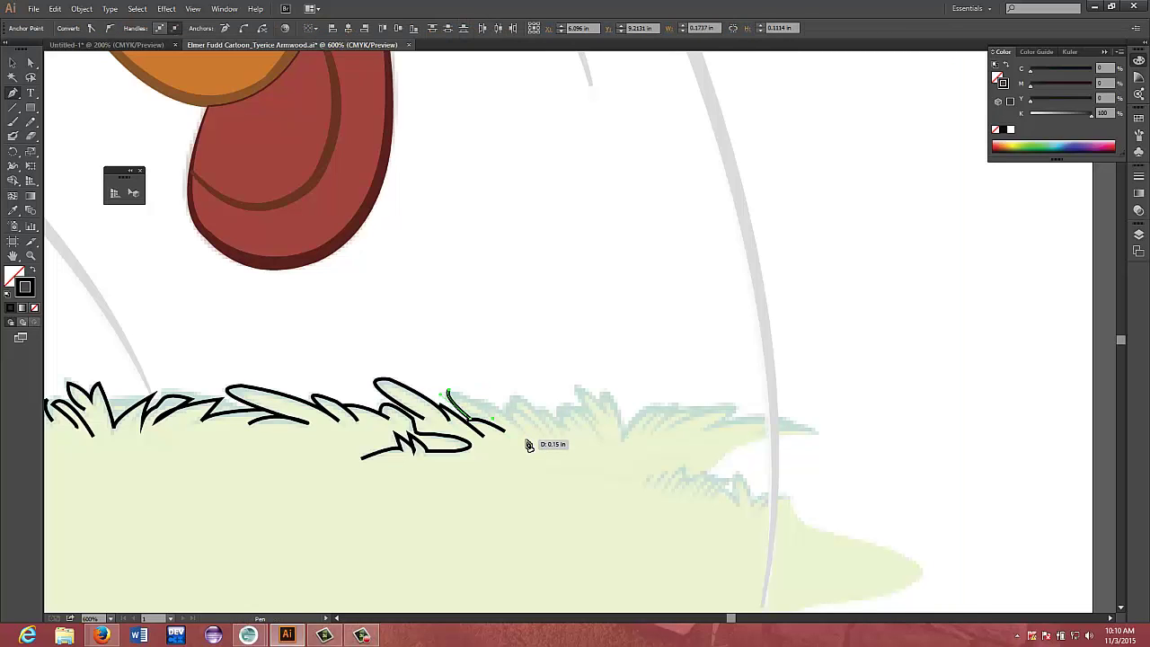
key("ctrl+z")
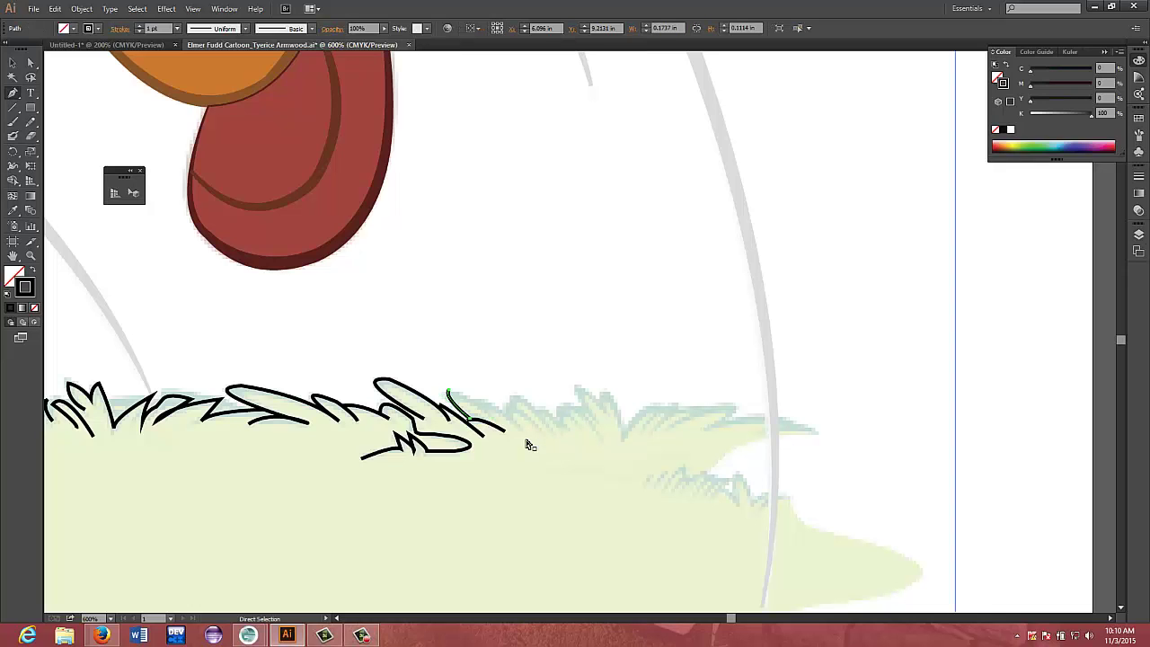
key("ctrl+z")
key("ctrl+z")
key("ctrl+z")
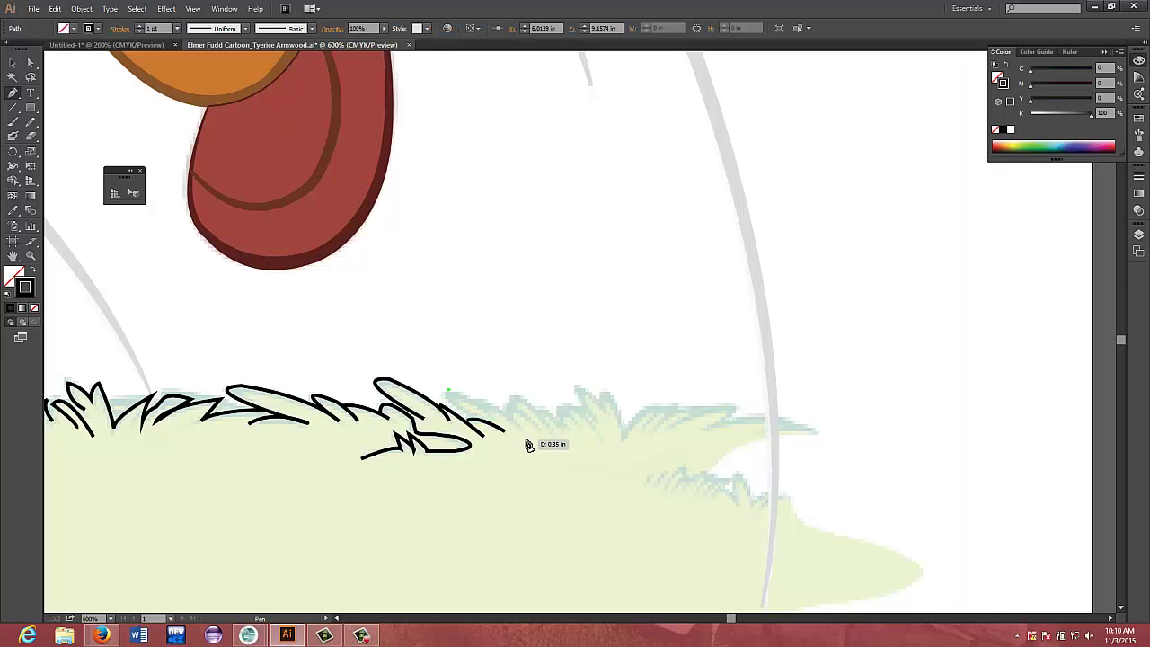
Trace the next rounded leaning blade above the short slanted strokes, plus the curved stroke beside it on the right
left_click(470, 416)
left_click_drag(458, 391, 500, 426)
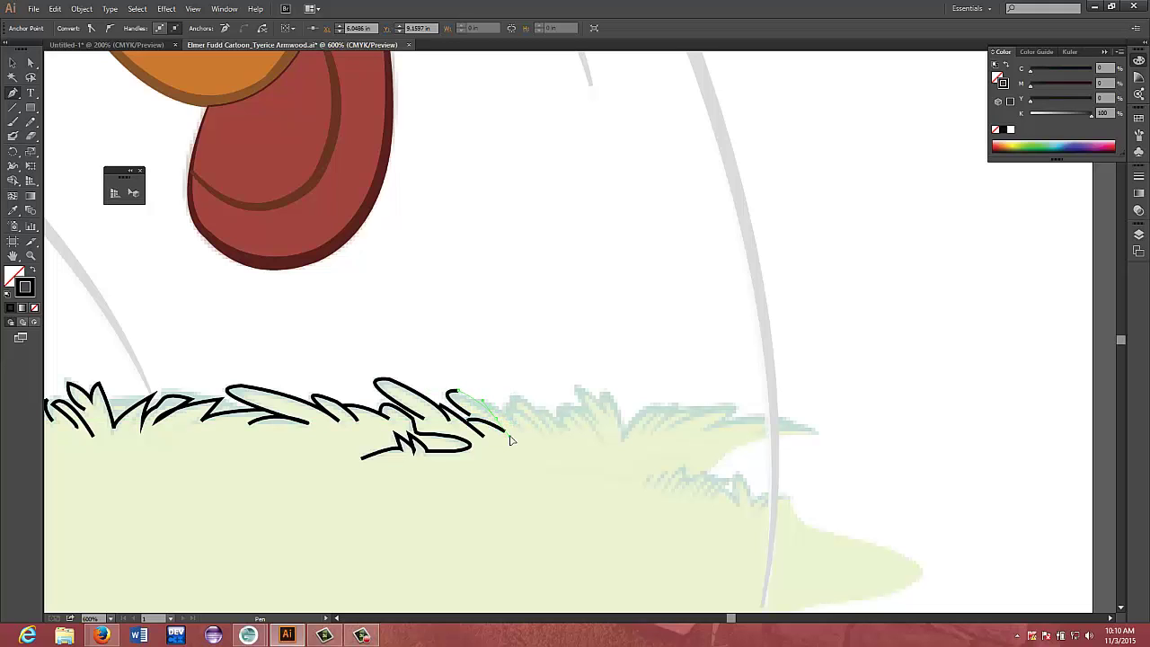
left_click(498, 424)
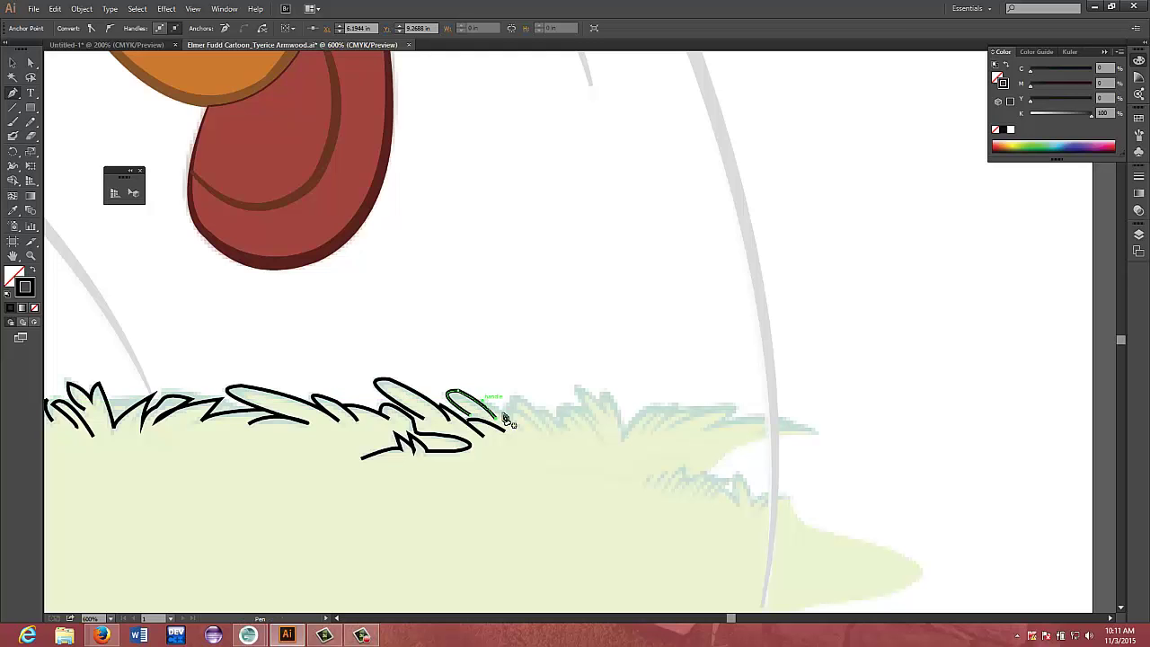
left_click_drag(522, 430, 454, 404)
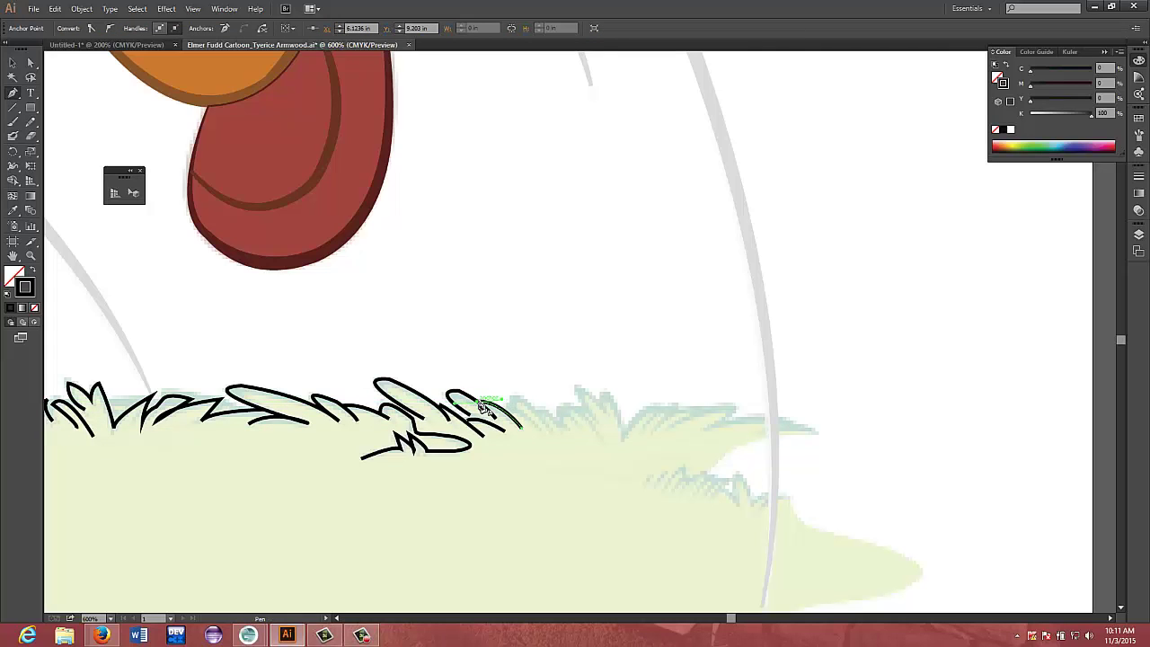
left_click(478, 404, "ctrl")
Trace the following cluster of short overlapping curved blades and the taller pointed blade at its right end
left_click_drag(538, 425, 536, 424)
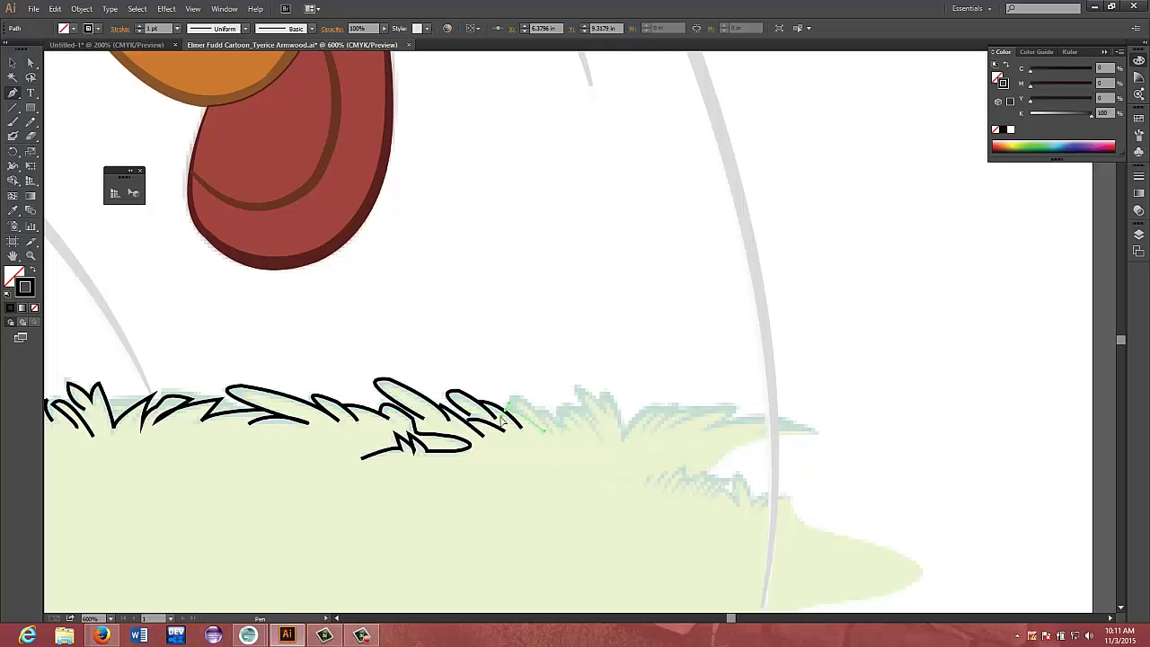
mouse_move(505, 419)
left_mouse_down()
mouse_move(551, 431)
mouse_move(499, 418)
mouse_move(514, 404)
mouse_move(562, 437)
mouse_move(518, 408)
left_mouse_up()
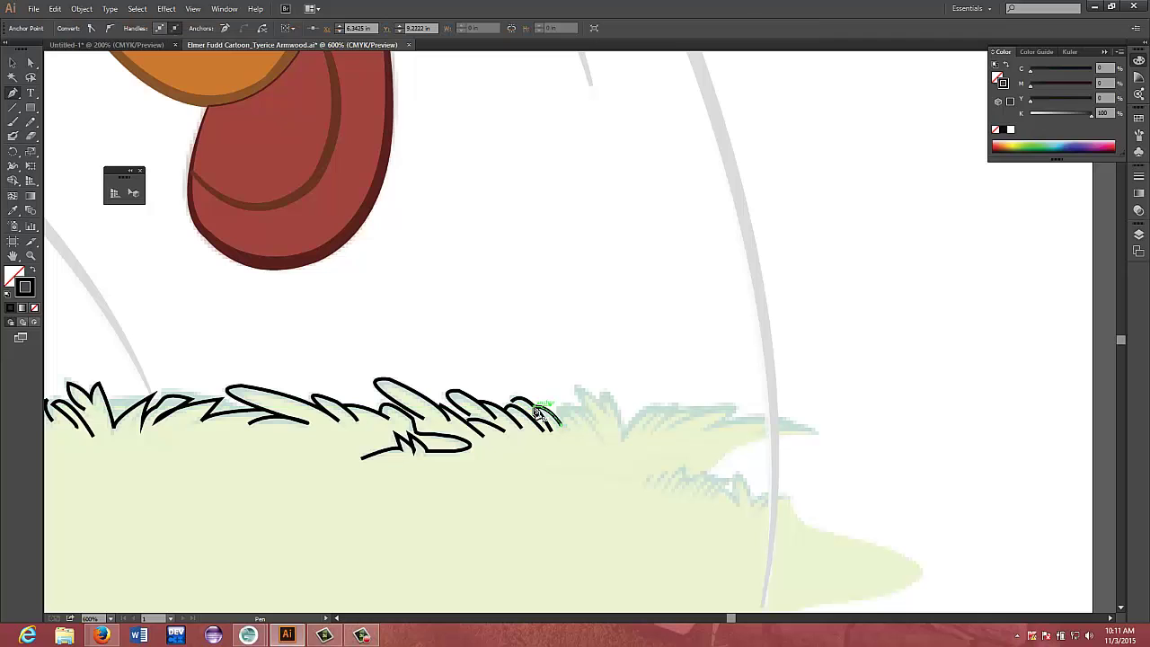
left_click(579, 426)
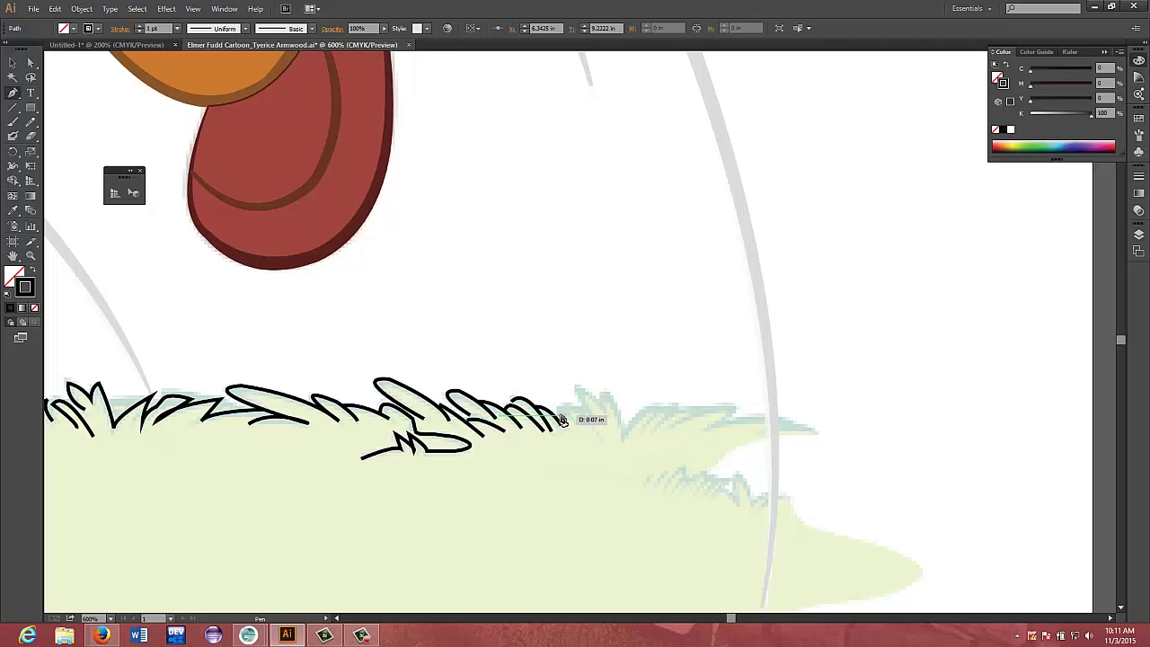
mouse_move(556, 419)
left_mouse_down()
mouse_move(546, 429)
mouse_move(559, 427)
left_mouse_up()
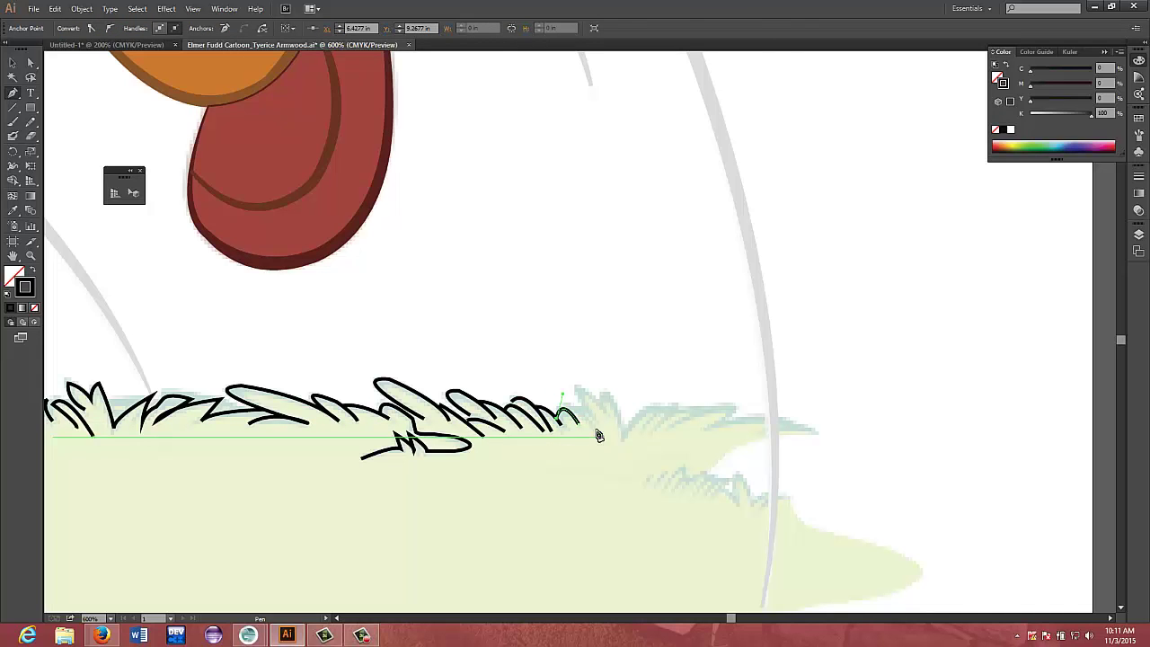
left_click(597, 433)
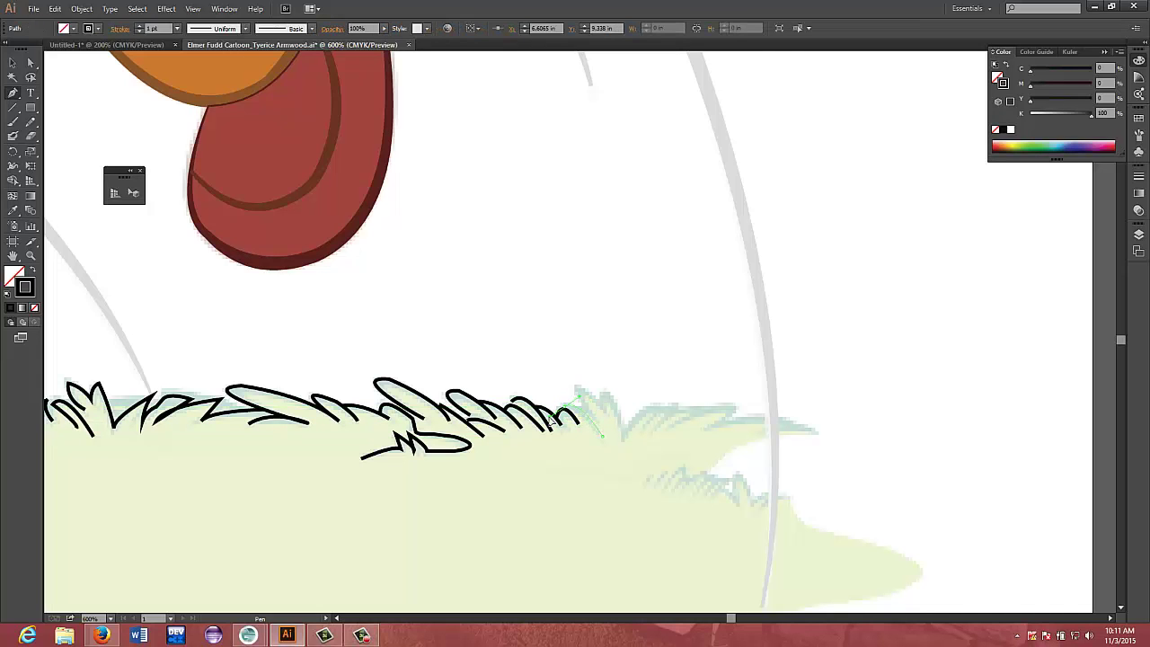
mouse_move(553, 424)
left_mouse_down()
mouse_move(607, 418)
mouse_move(591, 424)
mouse_move(617, 478)
left_mouse_up()
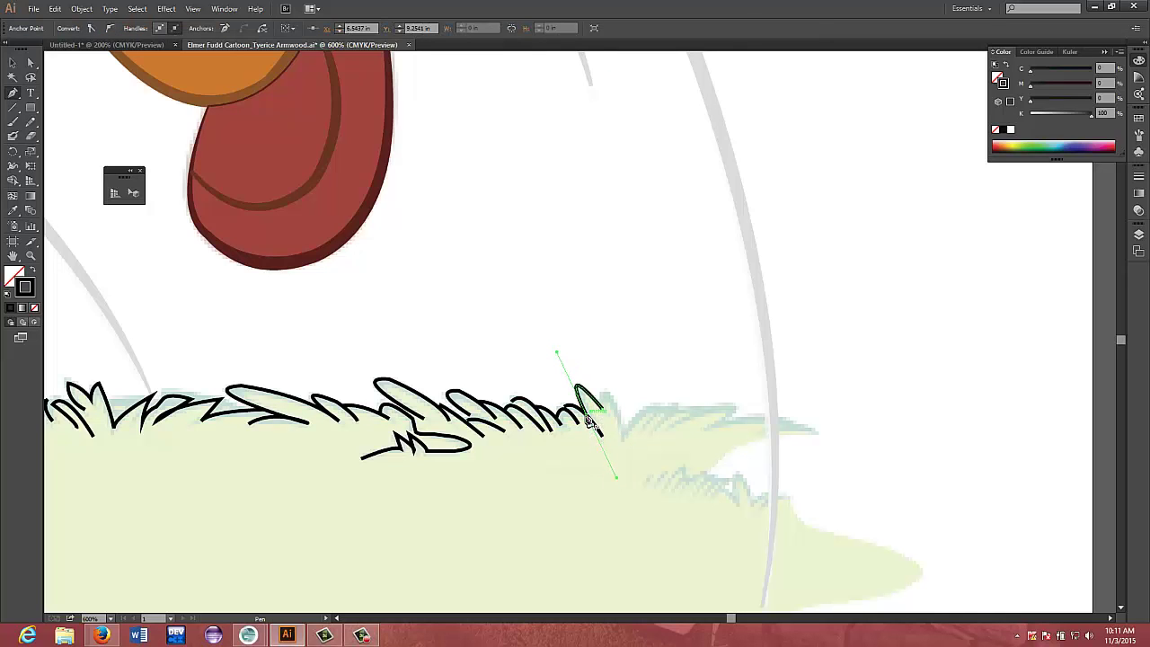
Trace the narrow rounded blade to the right of the tall pointed blade, with its arched tip and long outer edge
left_click_drag(619, 418, 624, 444)
mouse_move(600, 403)
left_mouse_down()
mouse_move(585, 432)
mouse_move(626, 437)
left_mouse_up()
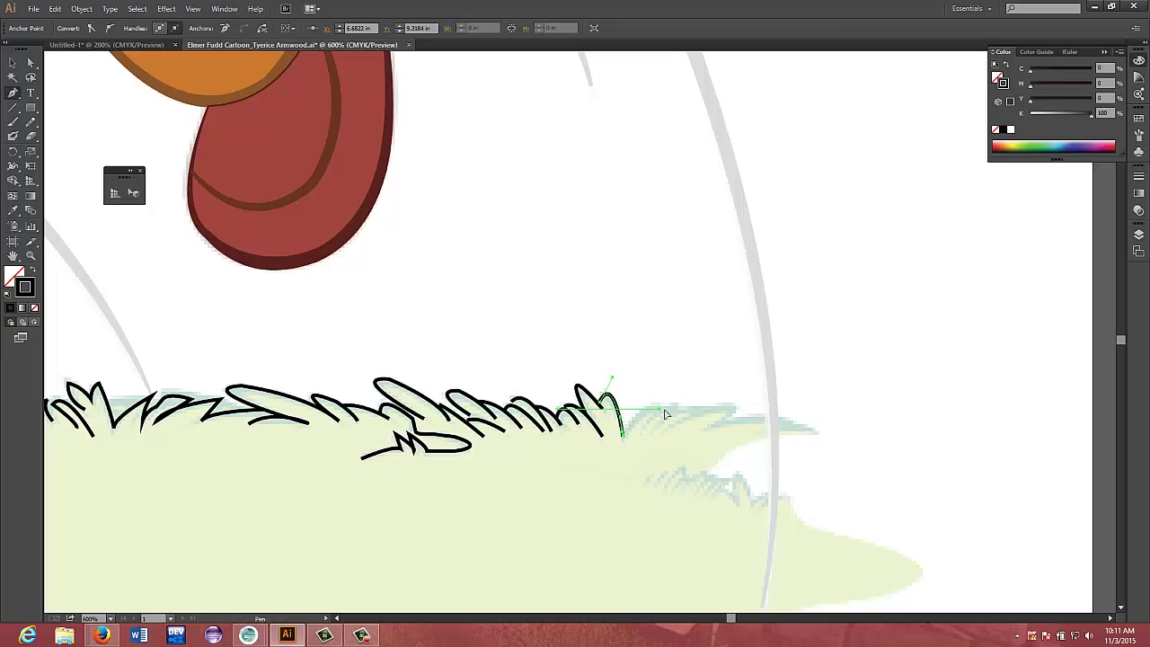
left_click(672, 417, "ctrl")
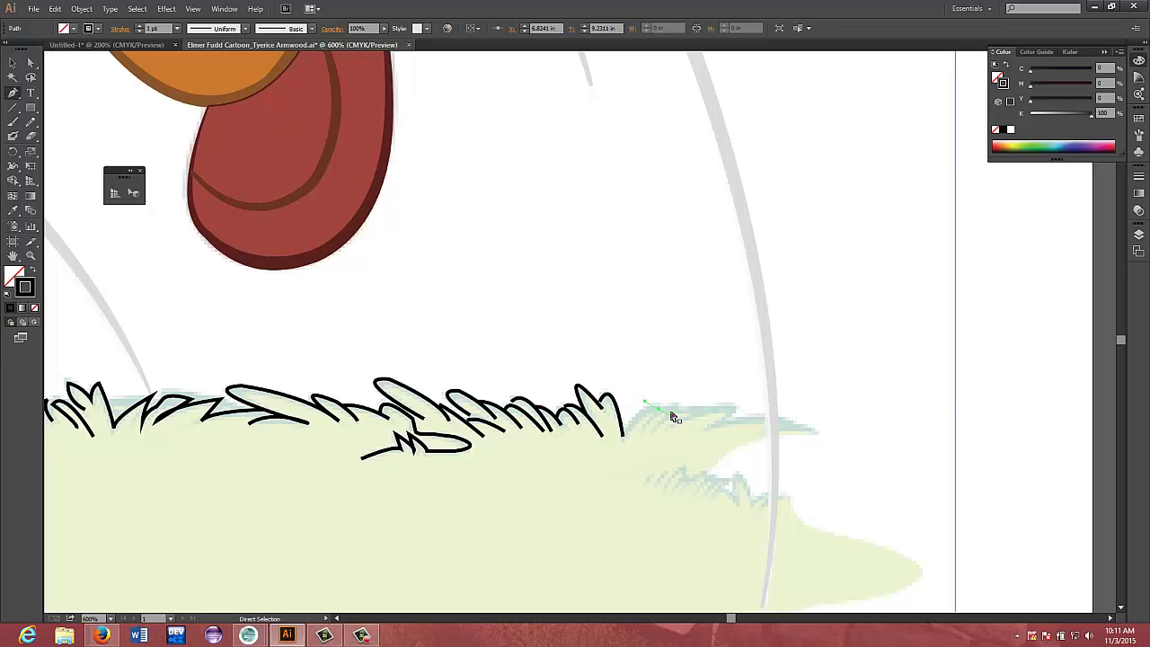
key("ctrl+z")
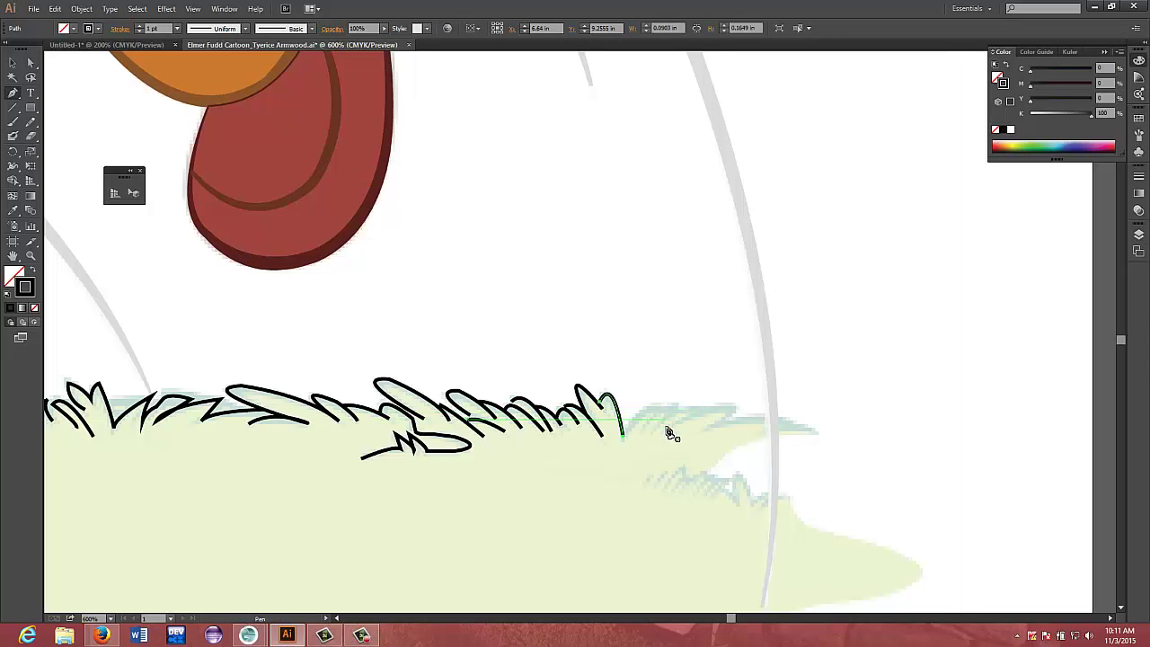
Trace the low pointed blades at the far right end of the upper grass line as one zigzag path running leftward
left_click(817, 433)
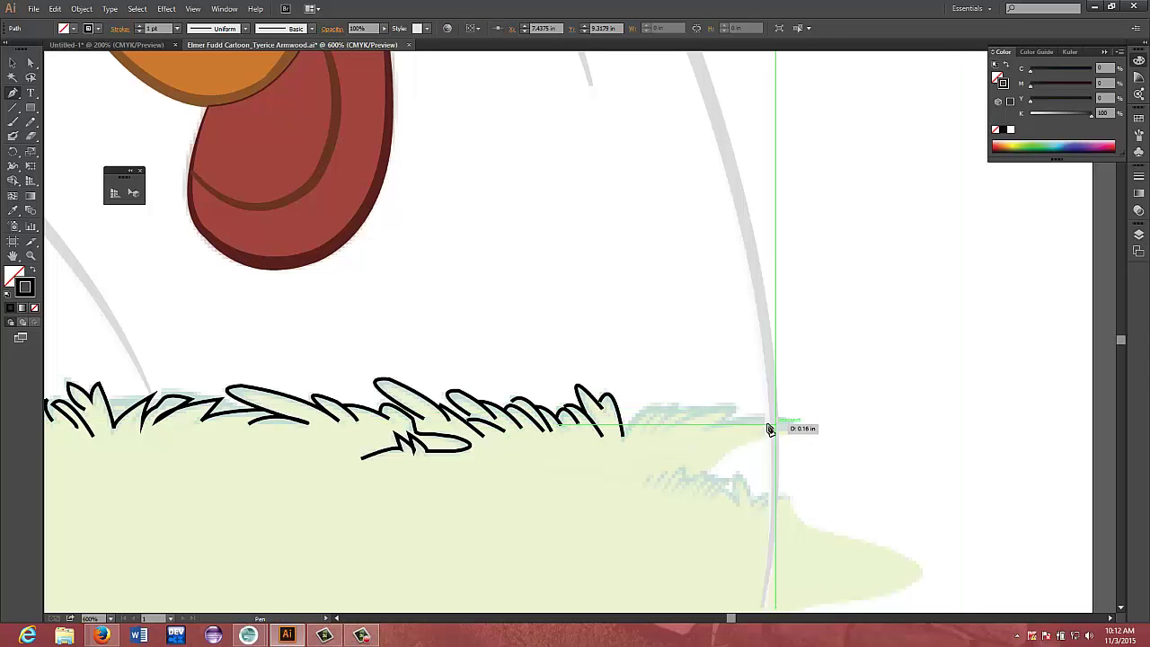
left_click_drag(761, 431, 734, 446)
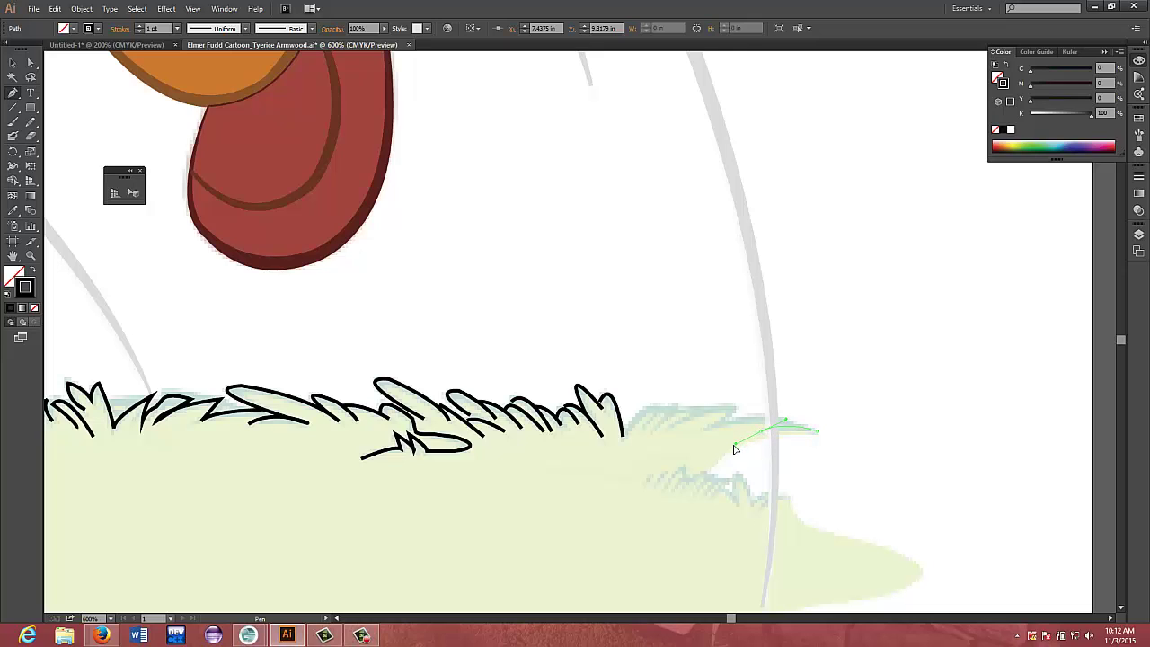
left_click(761, 431)
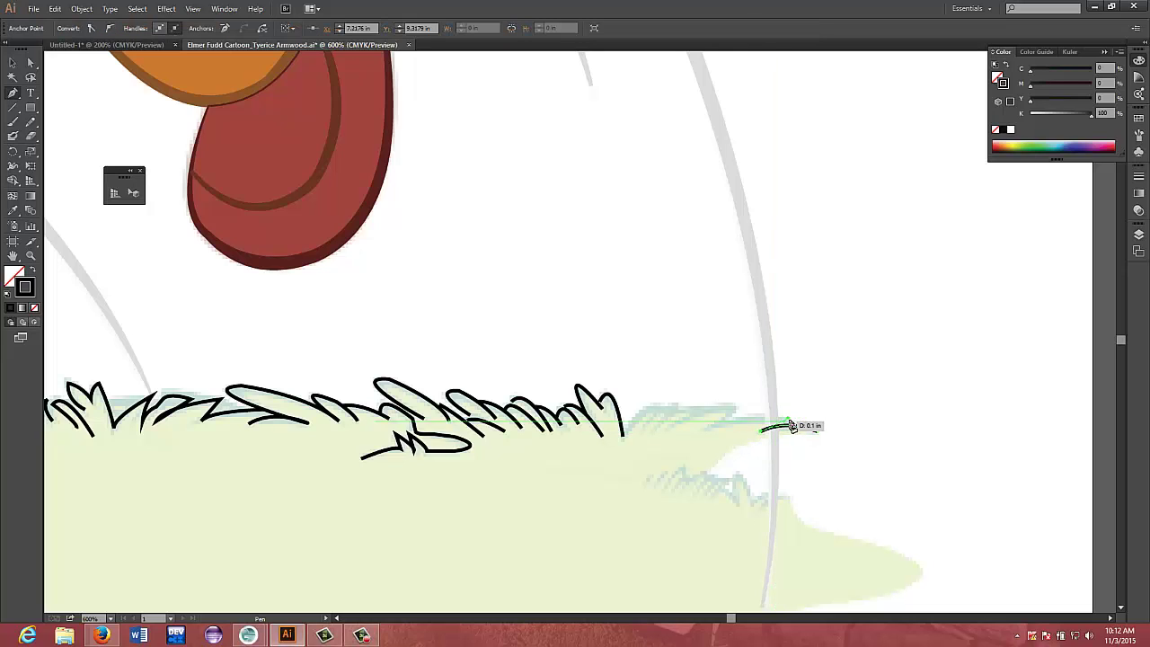
left_click_drag(790, 419, 798, 420)
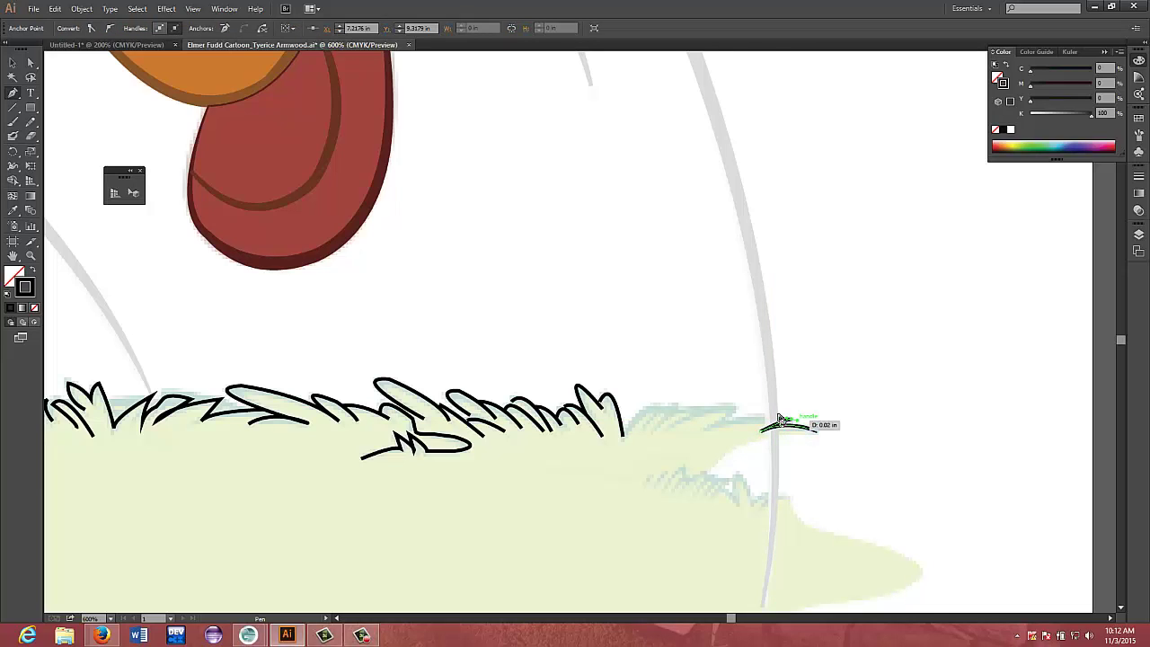
left_click_drag(710, 425, 739, 411)
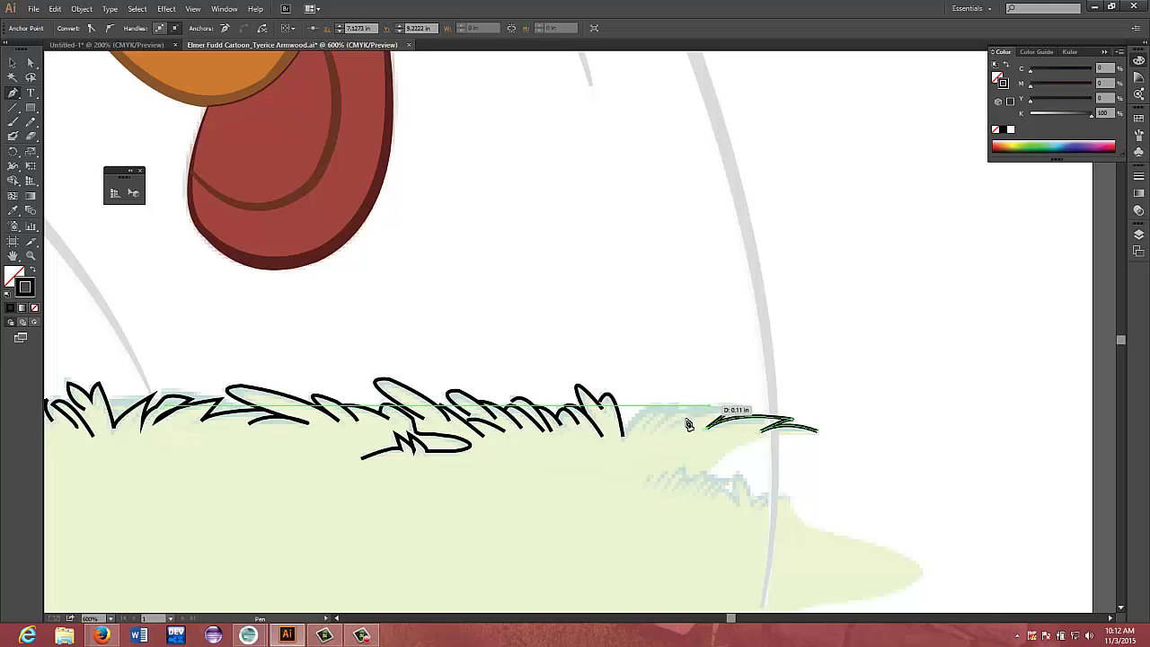
left_click_drag(664, 433, 638, 451)
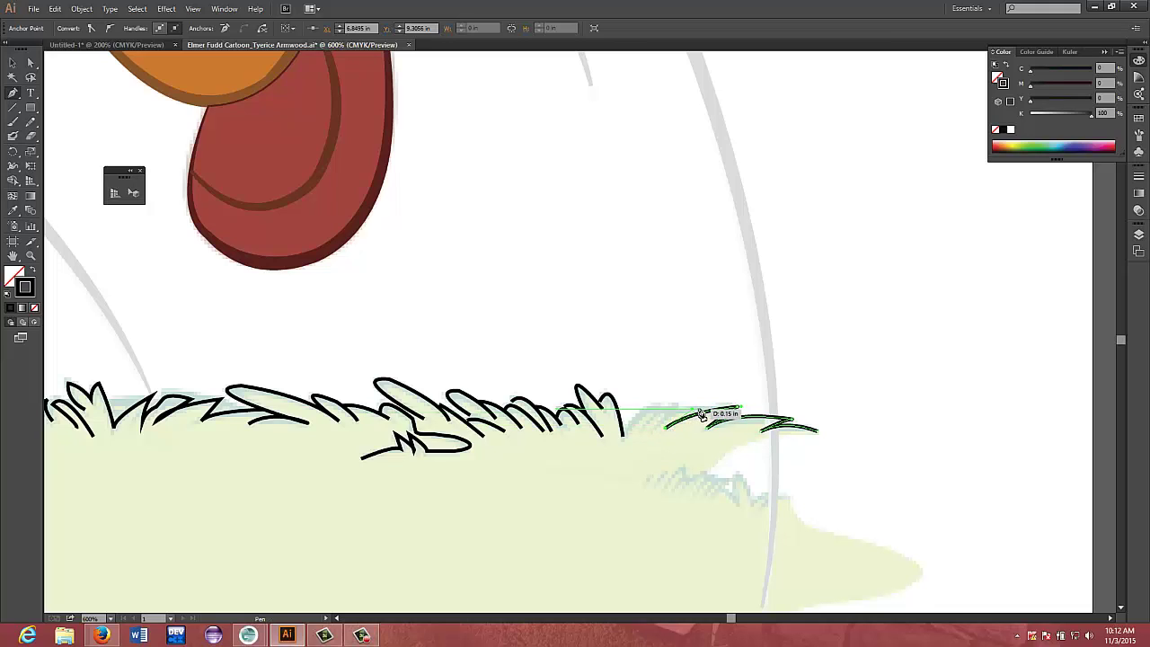
left_click(699, 408)
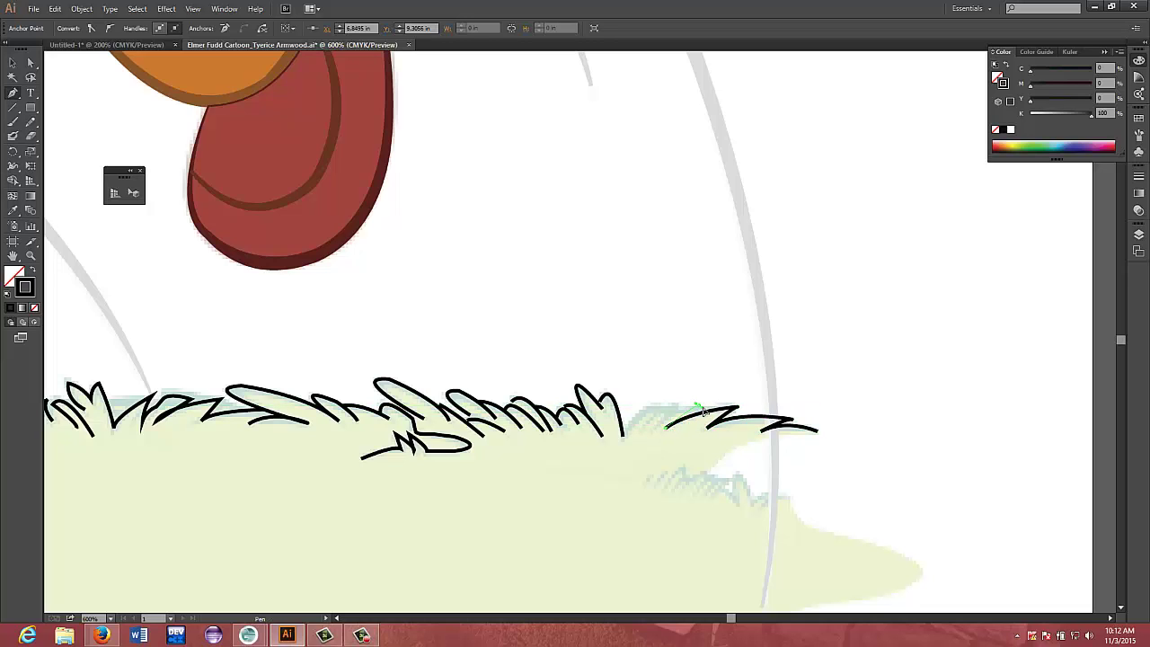
mouse_move(706, 409)
left_mouse_down()
mouse_move(648, 437)
mouse_move(653, 457)
left_mouse_up()
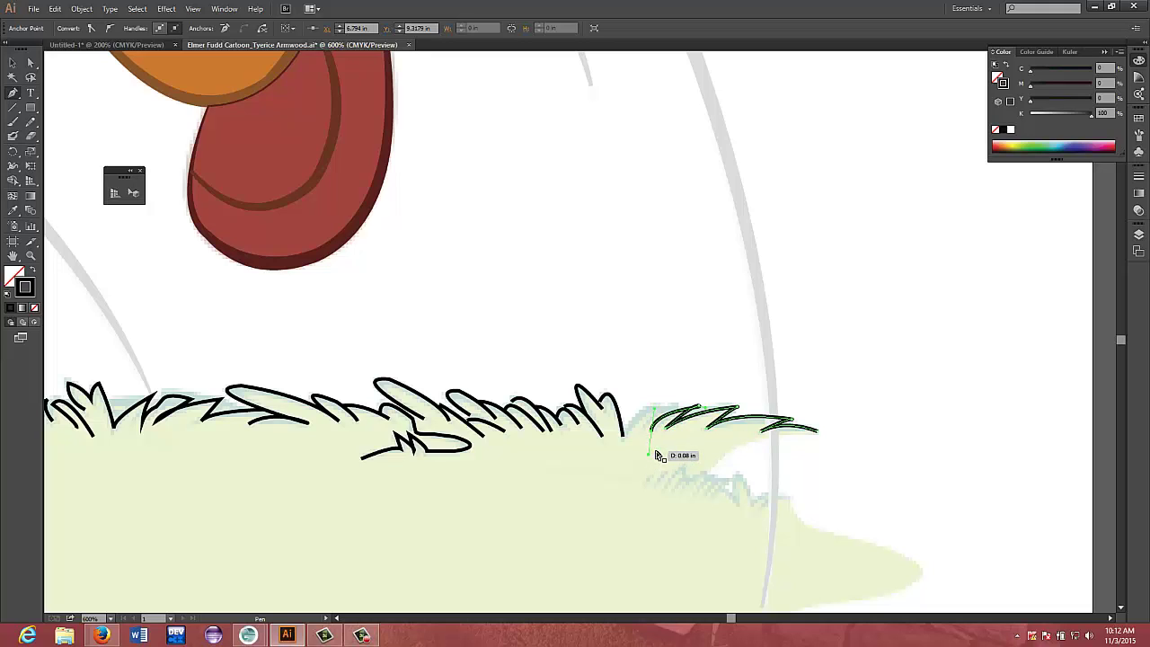
key("ctrl")
key("ctrl+z")
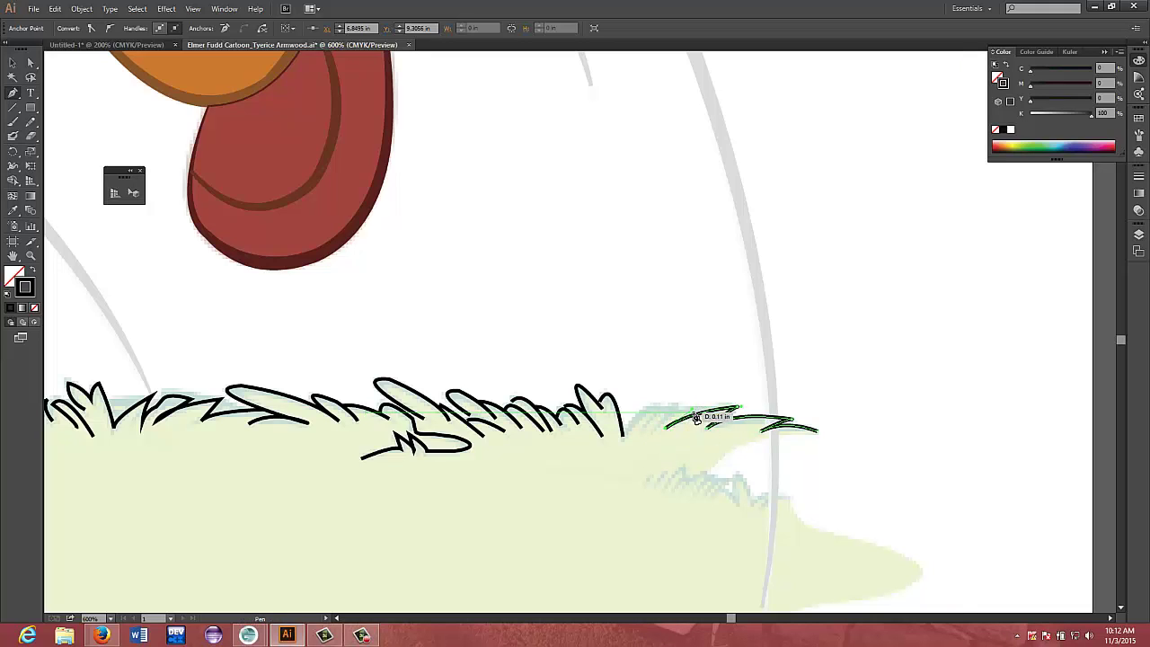
Continue the zigzag path leftward through the tight slanted blades until it meets the base of the narrow rounded blade
left_click_drag(696, 413, 699, 415)
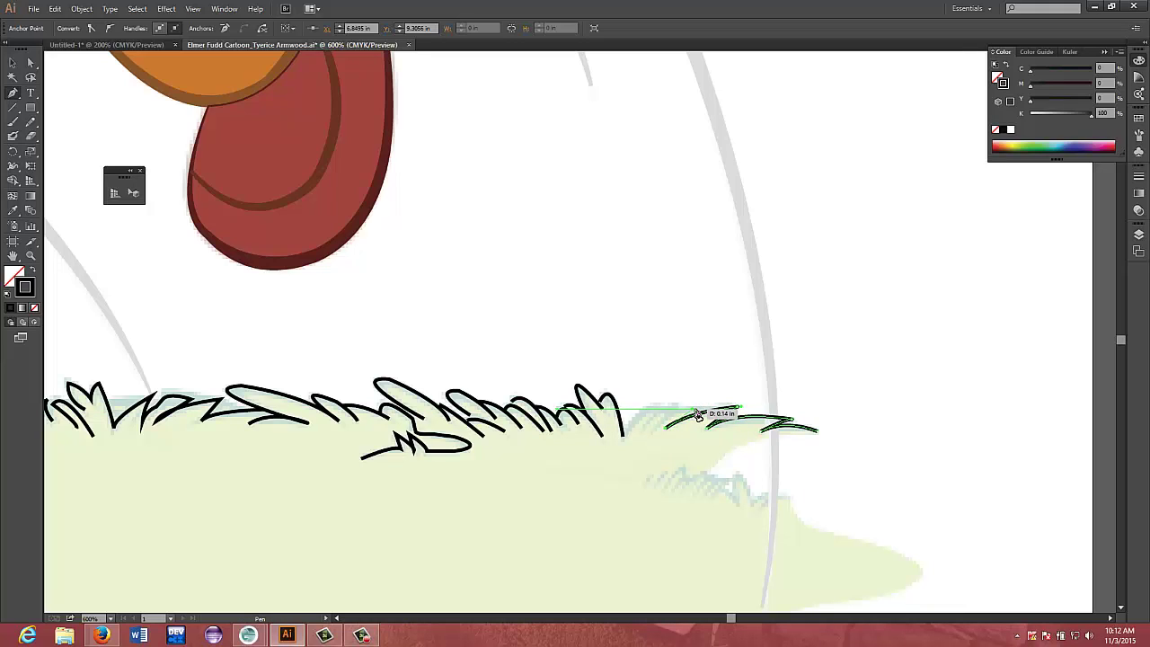
left_click(694, 409)
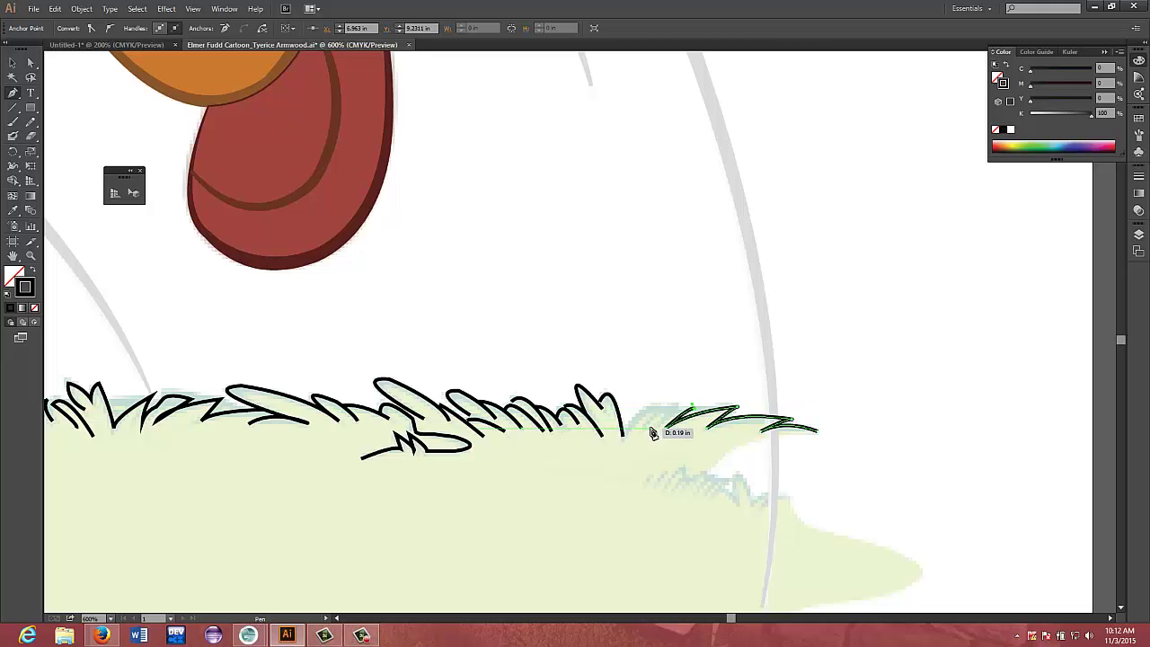
mouse_move(651, 427)
left_mouse_down()
mouse_move(651, 444)
mouse_move(626, 451)
mouse_move(654, 436)
left_mouse_up()
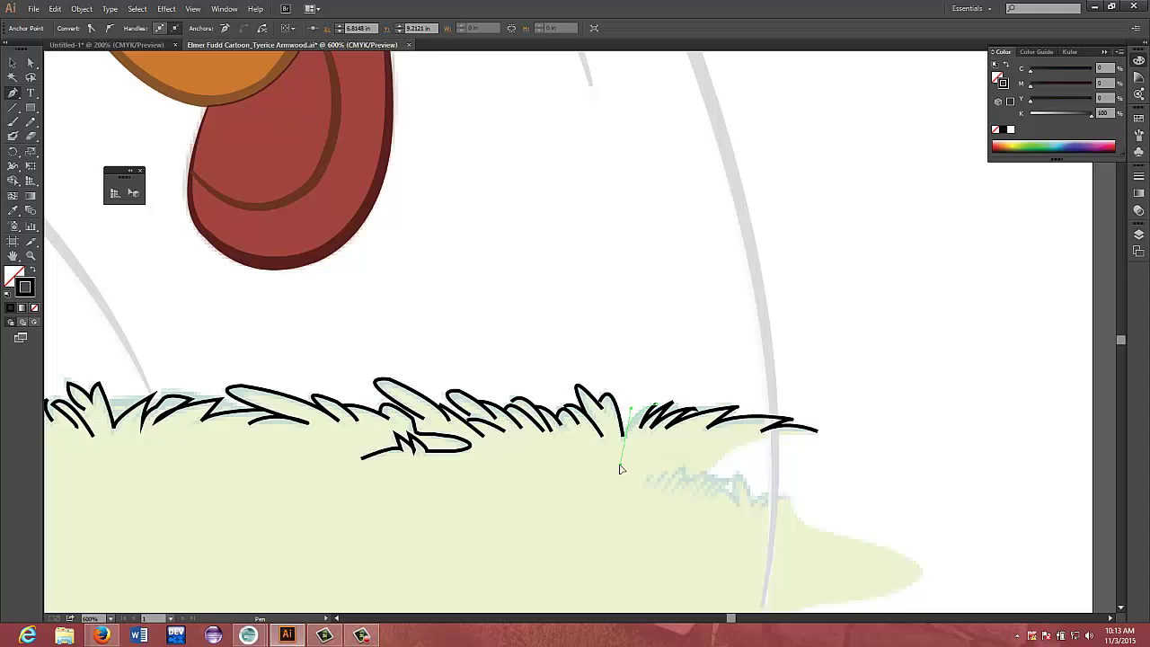
left_click(620, 464)
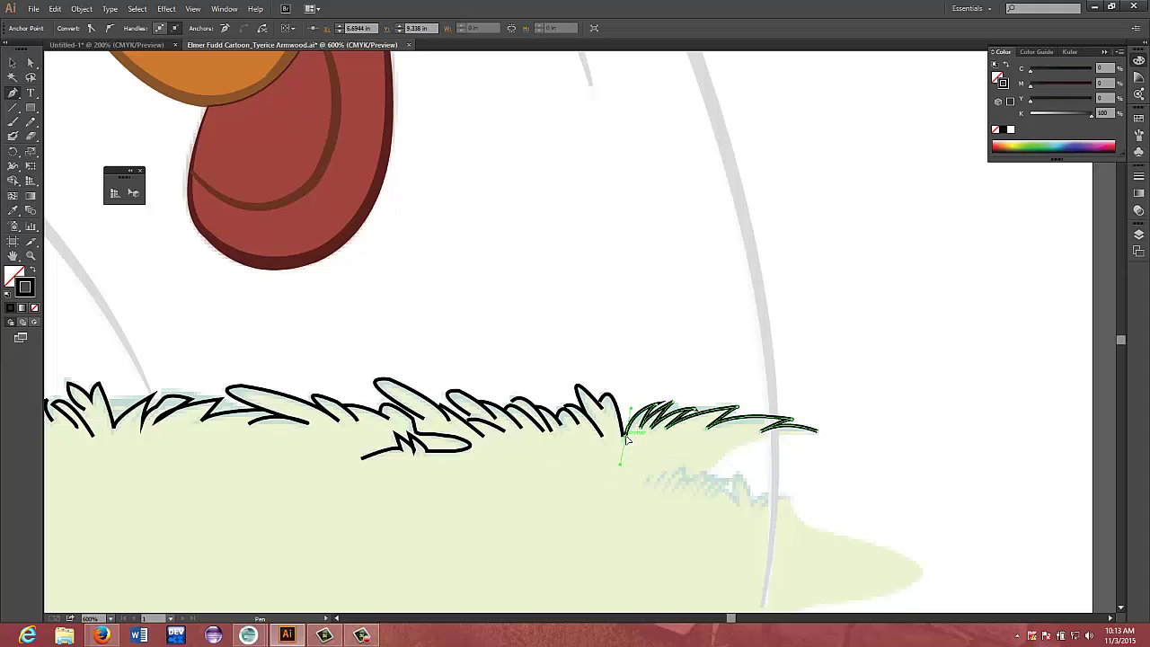
left_click(626, 438)
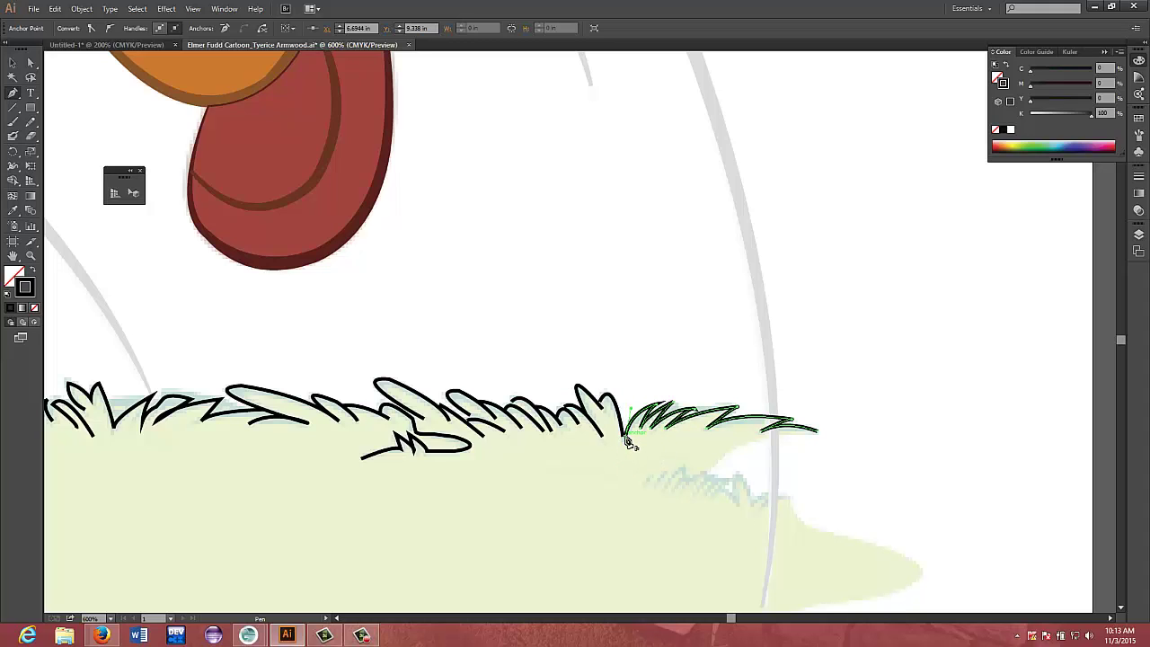
Trace the first two short slanted strokes of the lower right tuft and place the third stroke's starting point
left_click(640, 486)
mouse_move(649, 474)
left_mouse_down()
mouse_move(660, 487)
mouse_move(670, 472)
left_mouse_up()
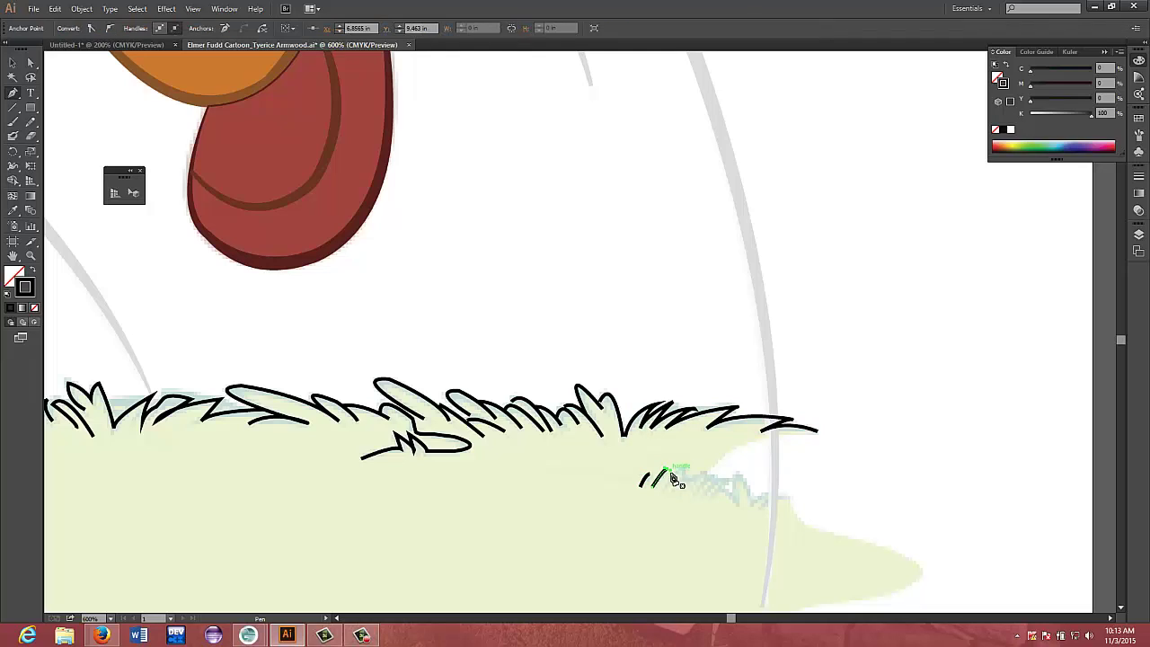
left_click(664, 490, "ctrl")
left_click(662, 487)
left_click_drag(681, 468, 691, 480)
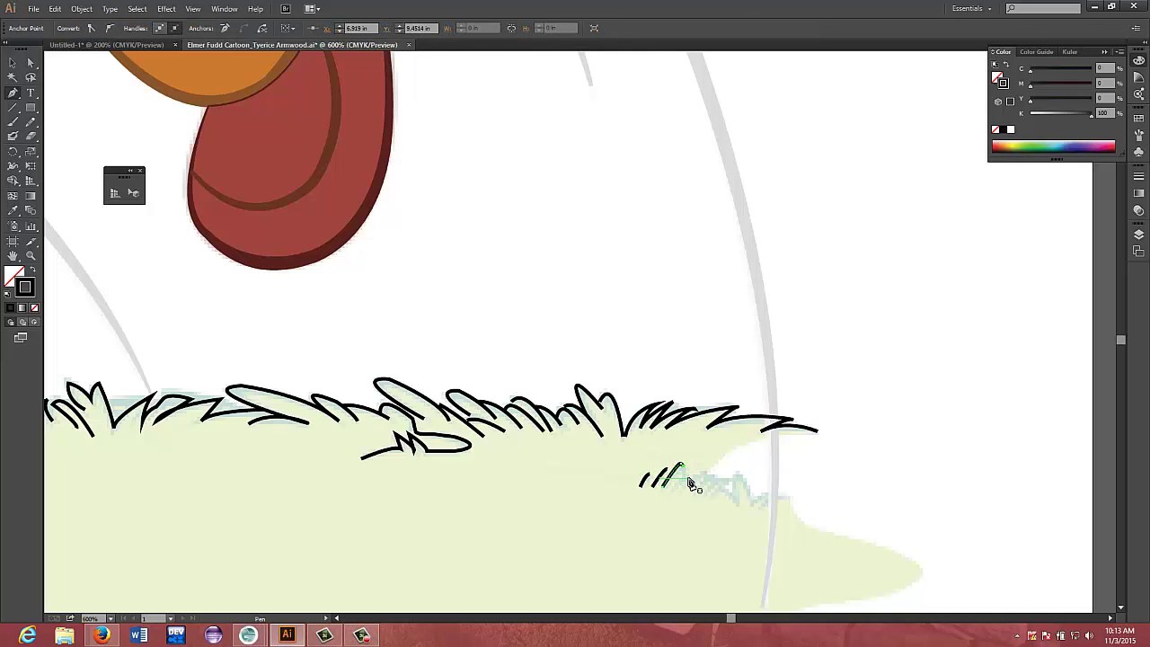
left_click(688, 482, "ctrl")
left_click_drag(683, 478, 693, 487)
key("ctrl+z")
left_click(685, 483, "ctrl")
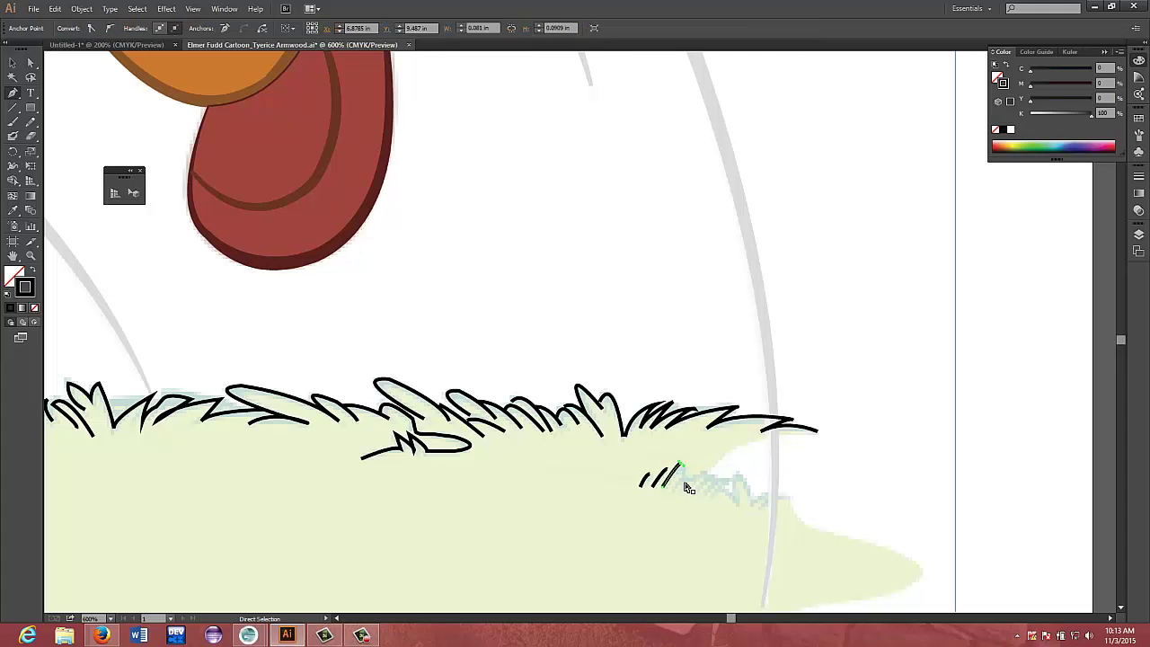
key("ctrl+z")
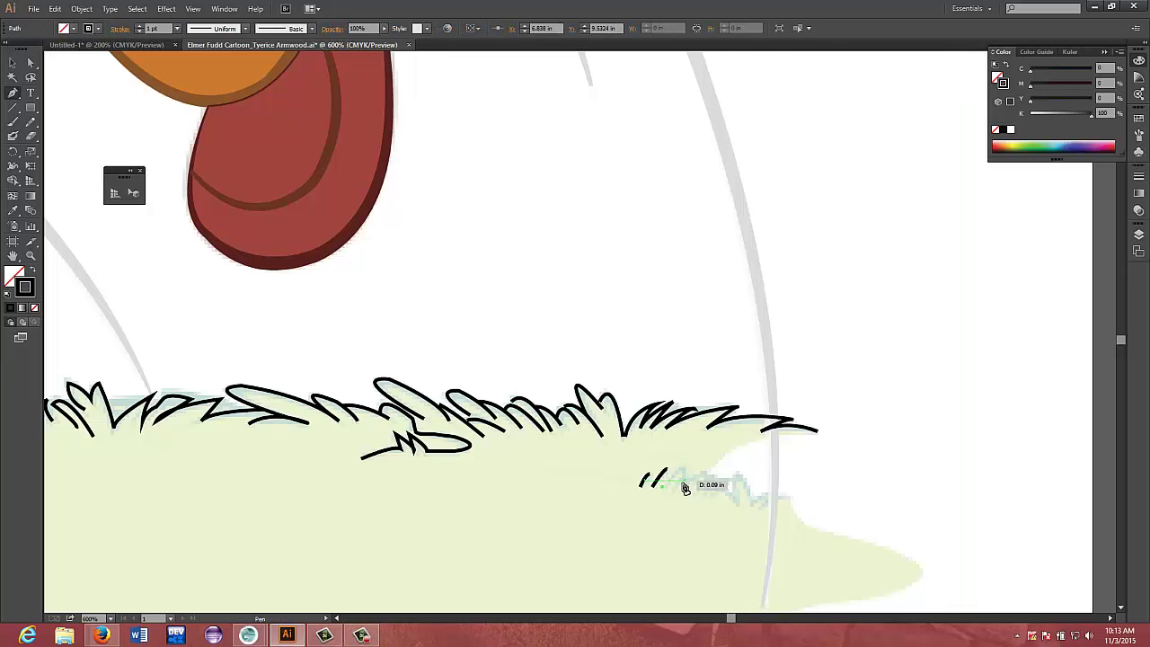
Trace the third slanted stroke of the lower right tuft, the small pointed blade beside it and the next slanted stroke
left_click_drag(681, 464, 685, 467)
left_click(686, 469)
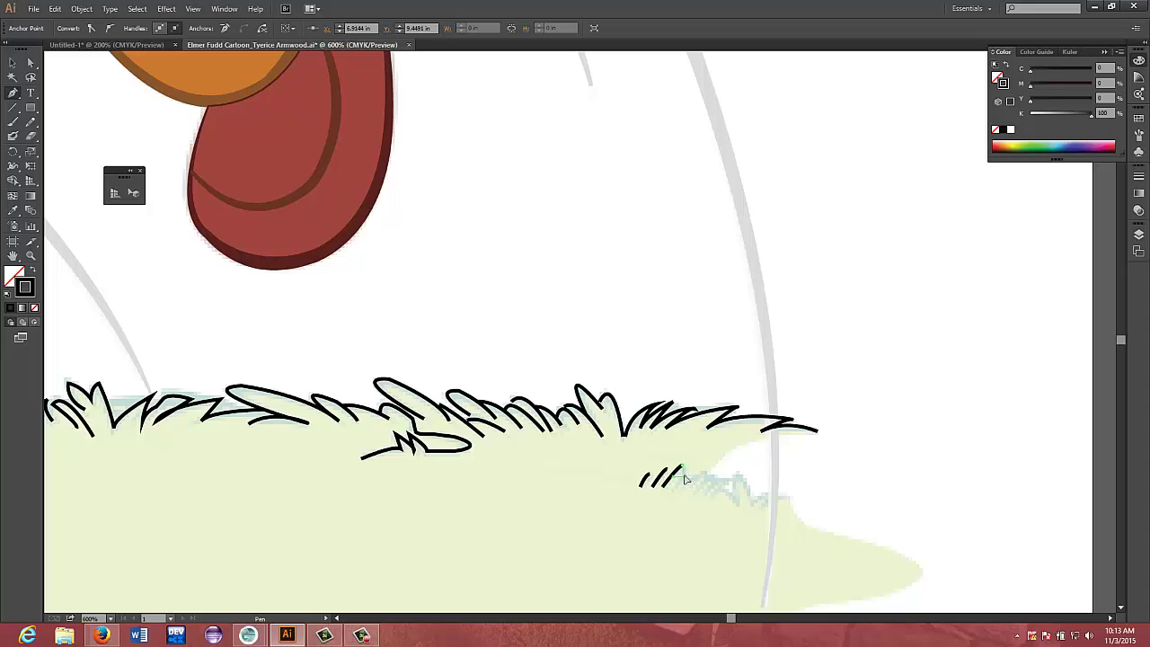
left_click(685, 477)
left_click_drag(676, 497, 676, 498)
left_click_drag(677, 499, 700, 483)
left_click_drag(692, 483, 684, 491)
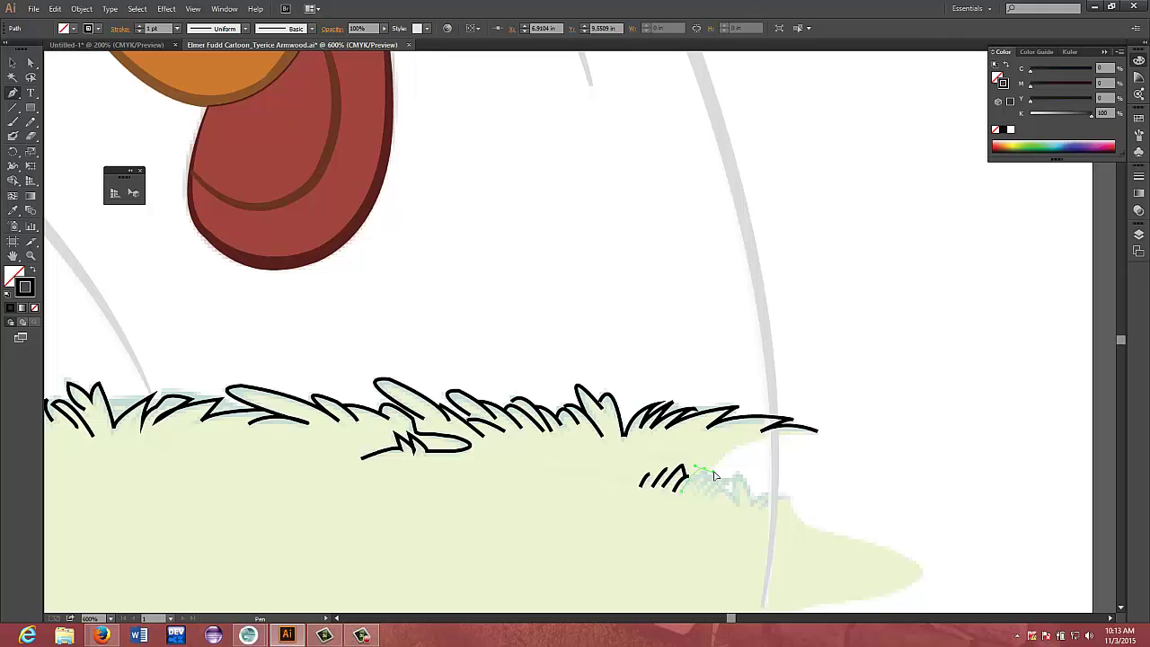
left_click(705, 476)
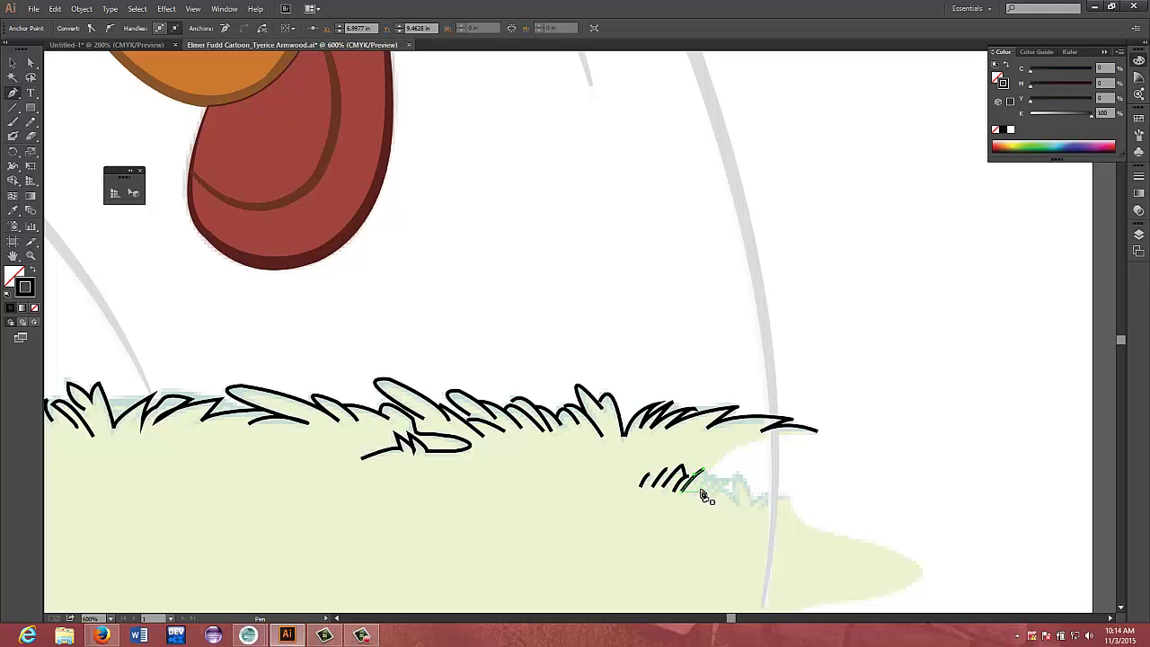
Trace the remaining overlapping slanted blades of the lower right tuft and the taller rounded blade at their right end
key("ctrl")
left_click(706, 474)
left_click(693, 492)
left_click(717, 478, "ctrl")
mouse_move(718, 479)
left_mouse_down()
mouse_move(700, 497)
mouse_move(727, 483)
left_mouse_up()
mouse_move(724, 482)
left_mouse_down()
mouse_move(717, 503)
mouse_move(738, 510)
mouse_move(733, 477)
mouse_move(750, 478)
mouse_move(750, 532)
mouse_move(755, 508)
left_mouse_up()
left_click(738, 474)
left_click(750, 501)
Trace the two short, low curved strokes to the right of the lower tuft's rounded blade, joining the upper one to its base
left_click(790, 496)
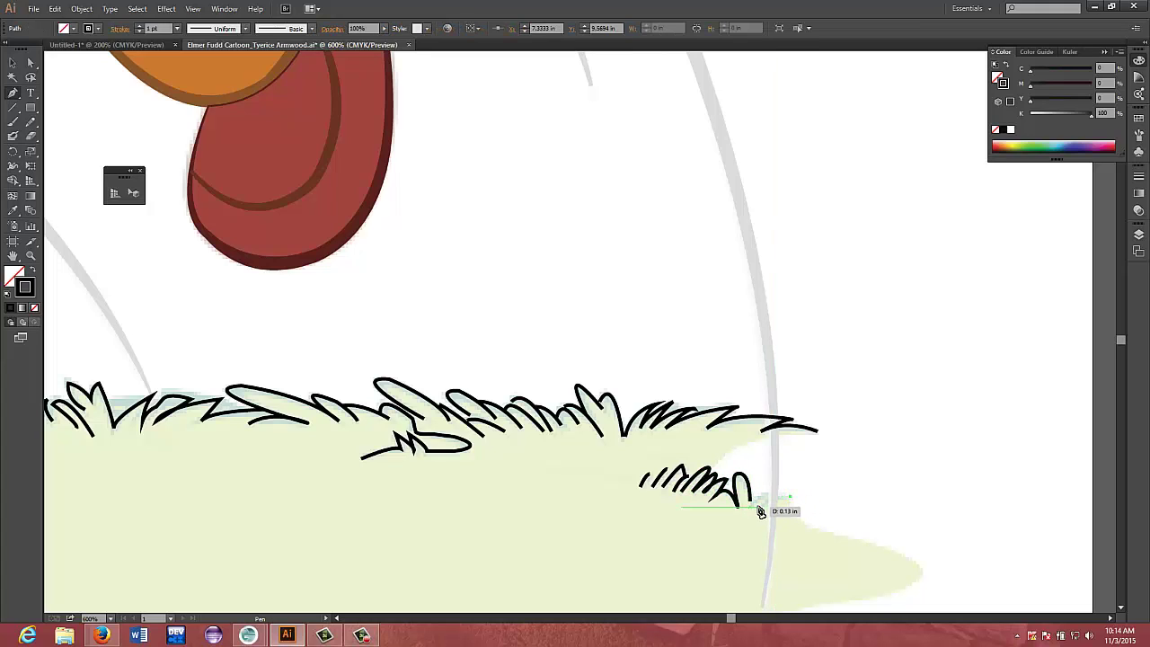
left_click_drag(757, 510, 744, 524)
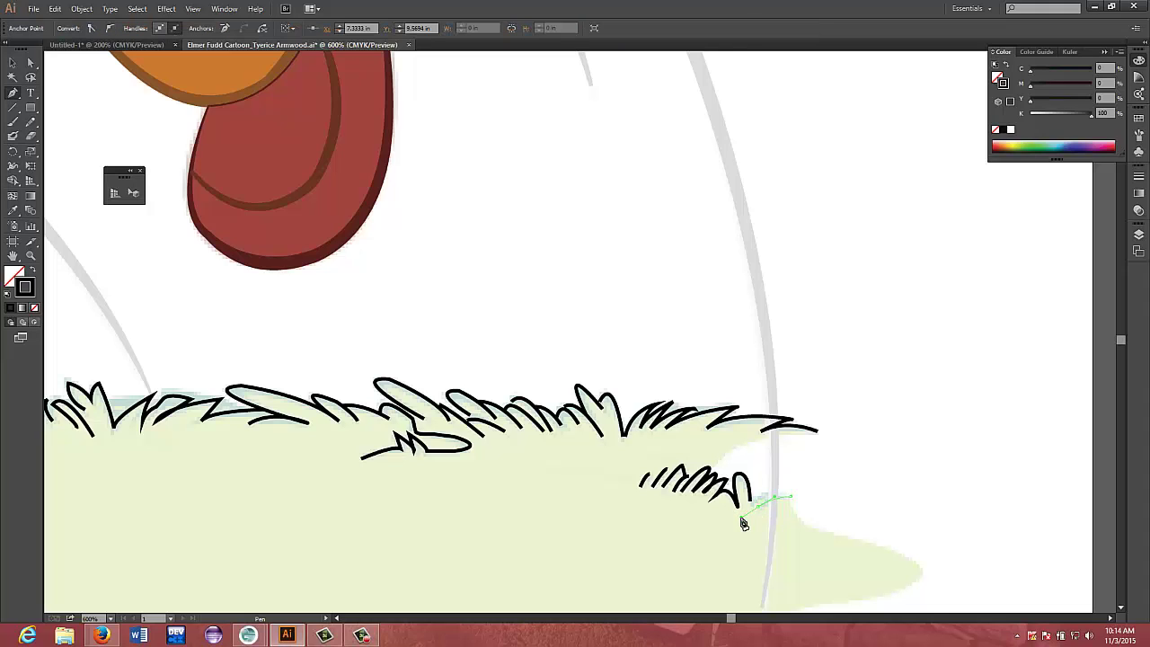
left_click(780, 492, "ctrl")
left_click(780, 492)
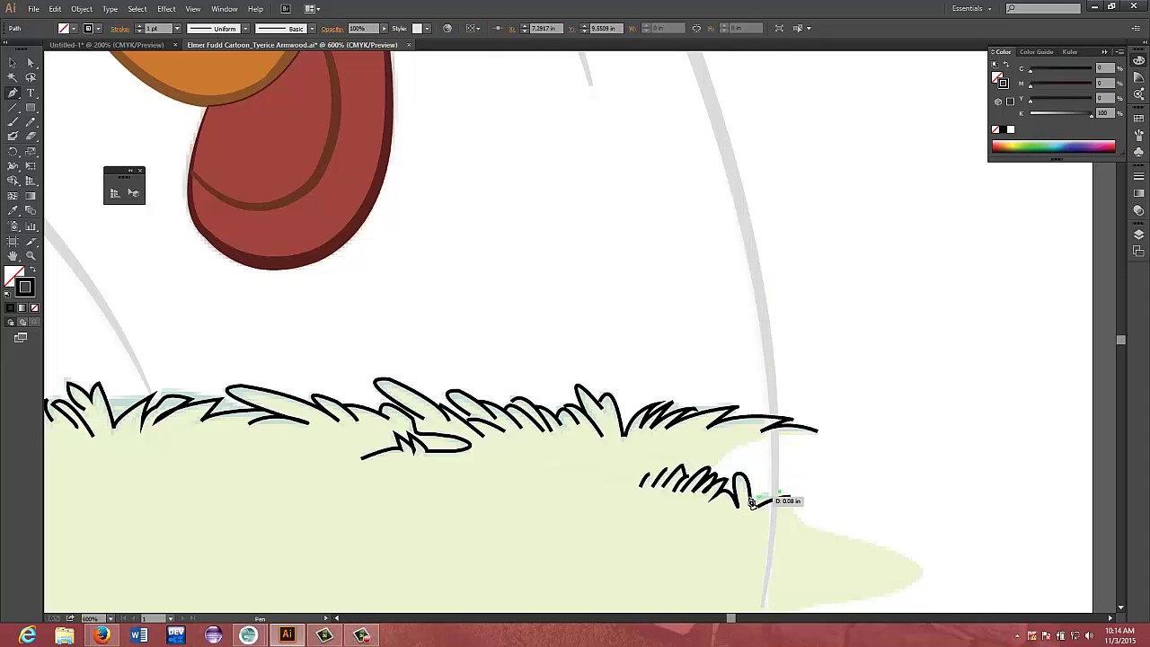
left_click_drag(758, 507, 749, 514)
key("ctrl+z")
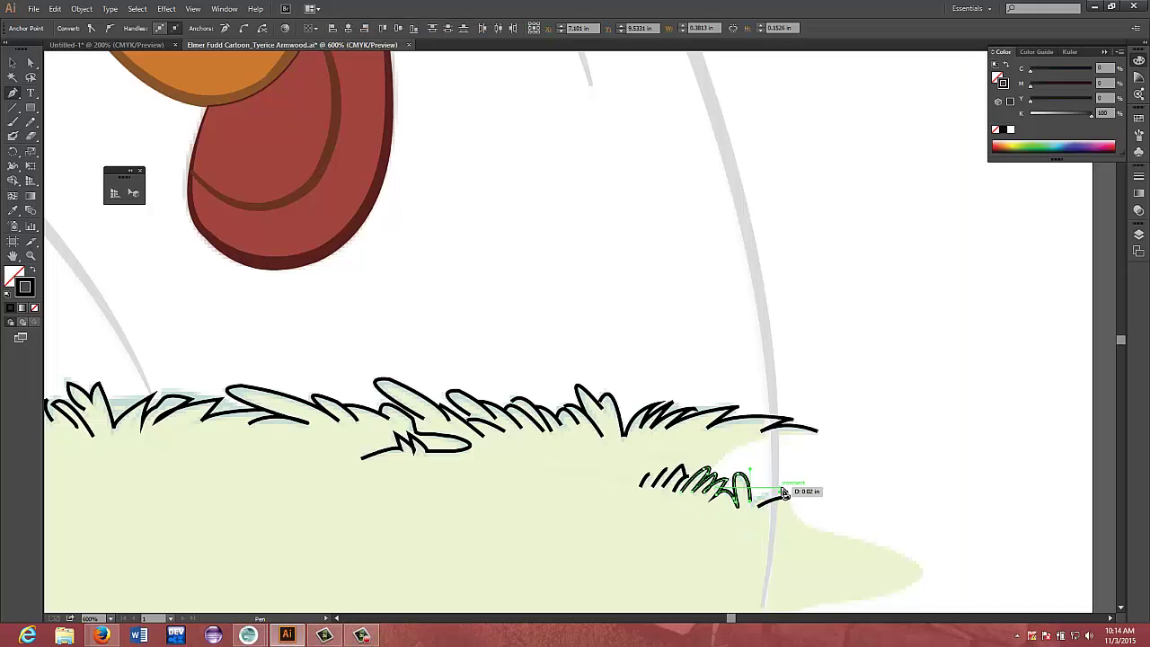
left_click_drag(784, 492, 751, 509)
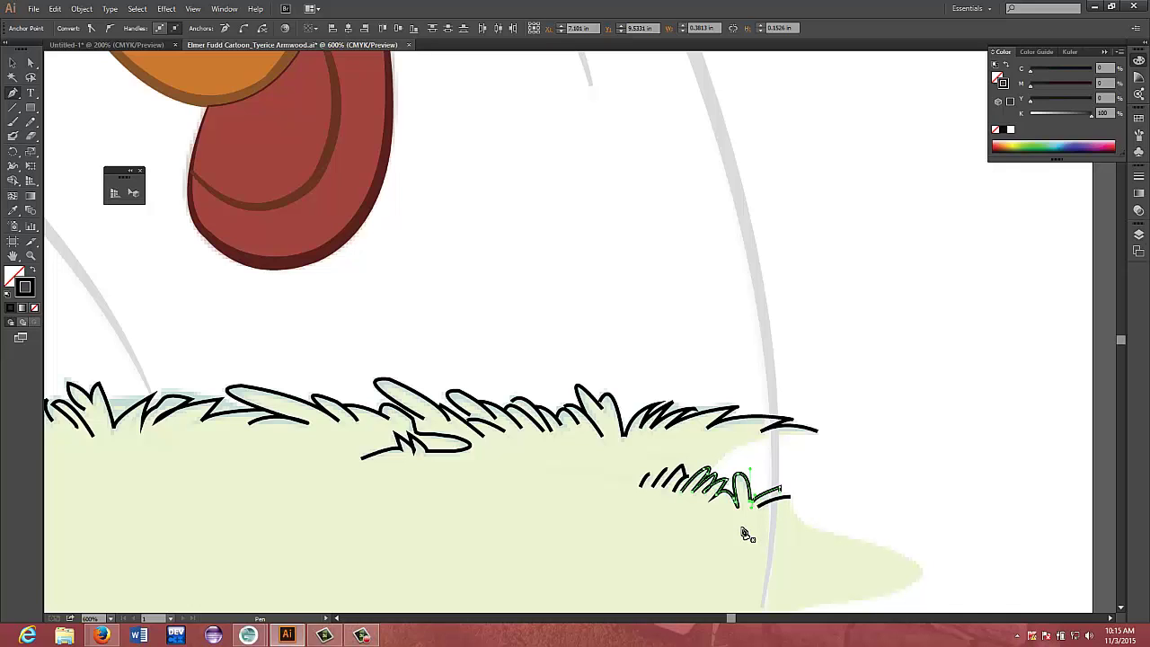
Examine the traced grass outline along the whole ground shape, and display the document's layers
key("ctrl+minus")
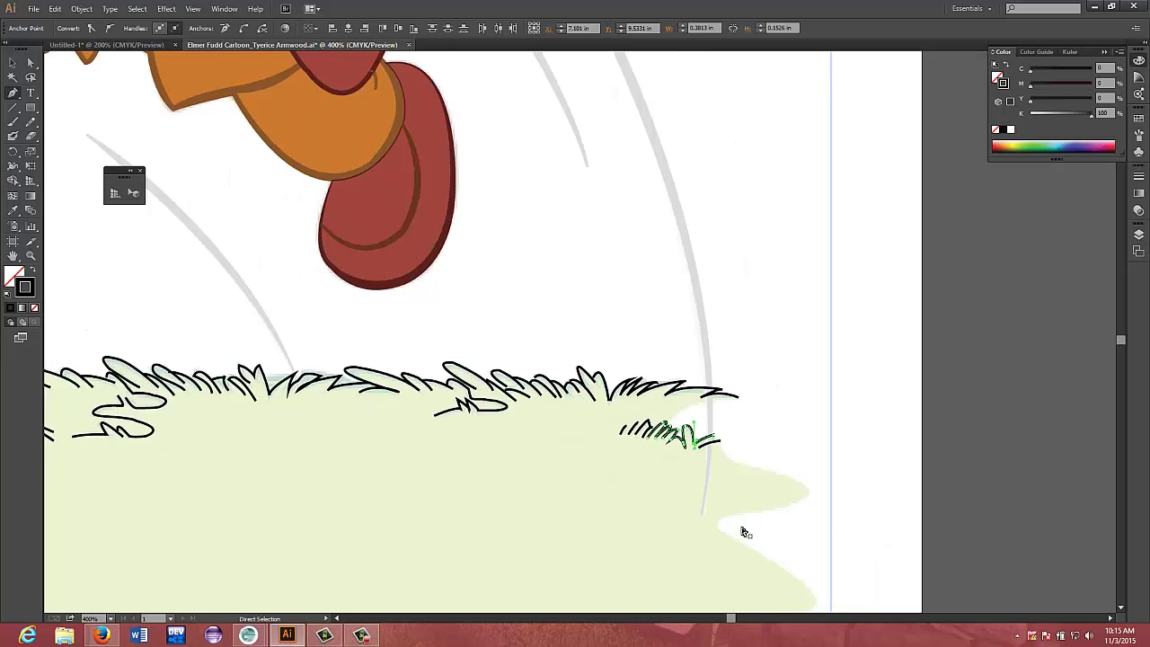
key("ctrl+minus")
key("ctrl+minus")
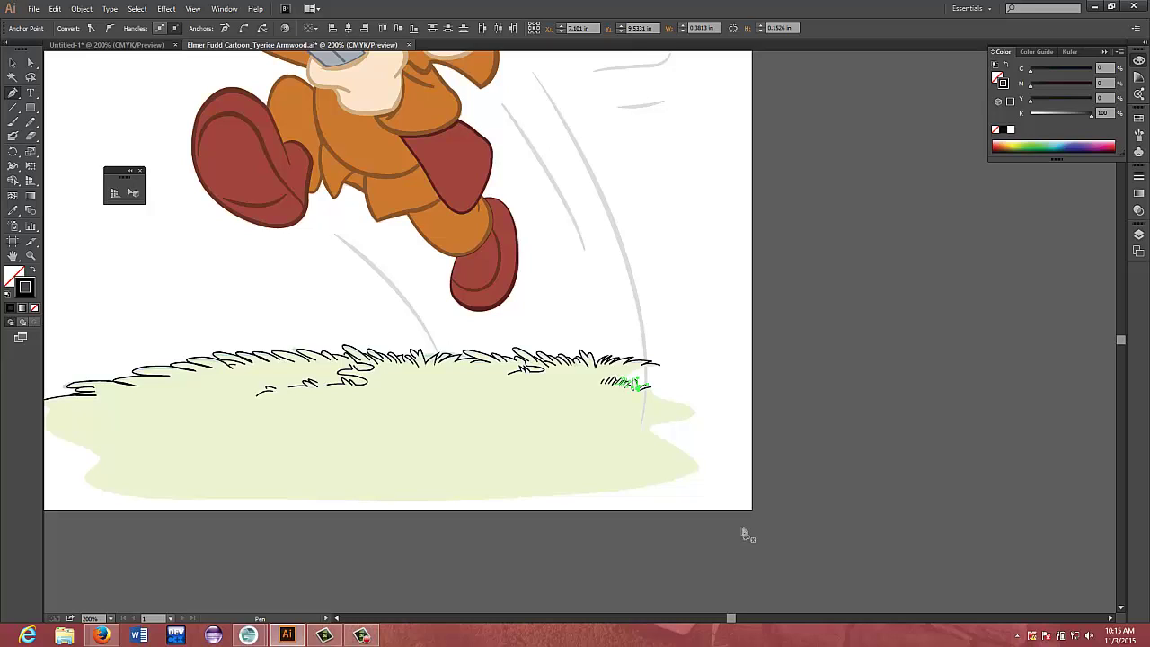
key("a")
key("ctrl+plus")
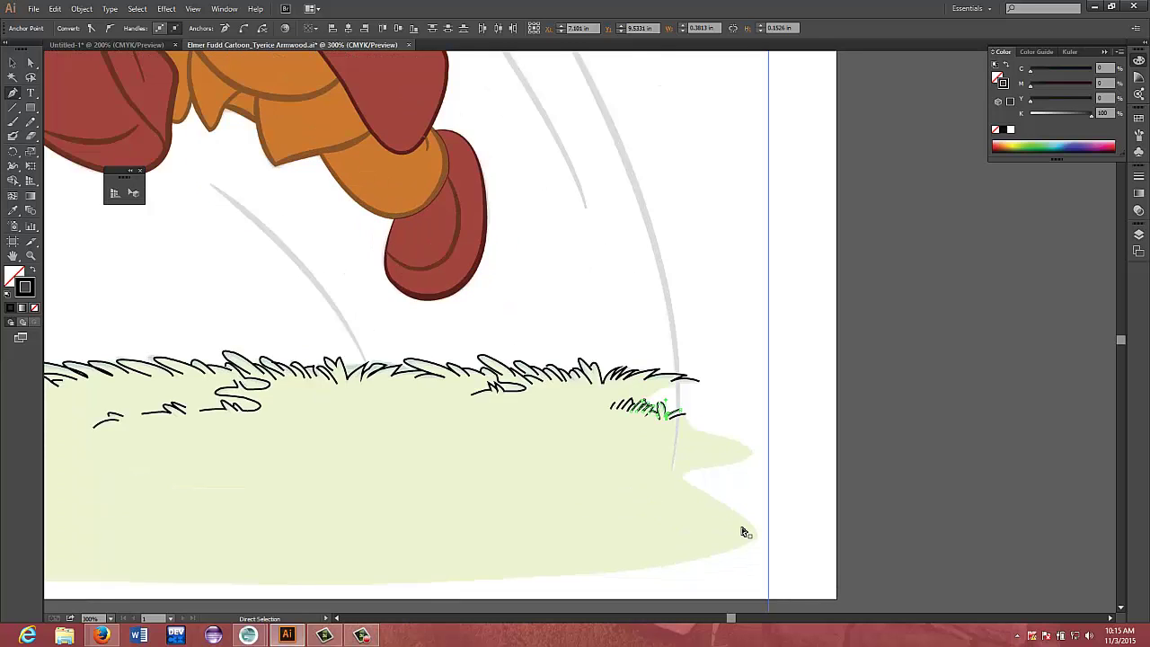
key("ctrl+plus")
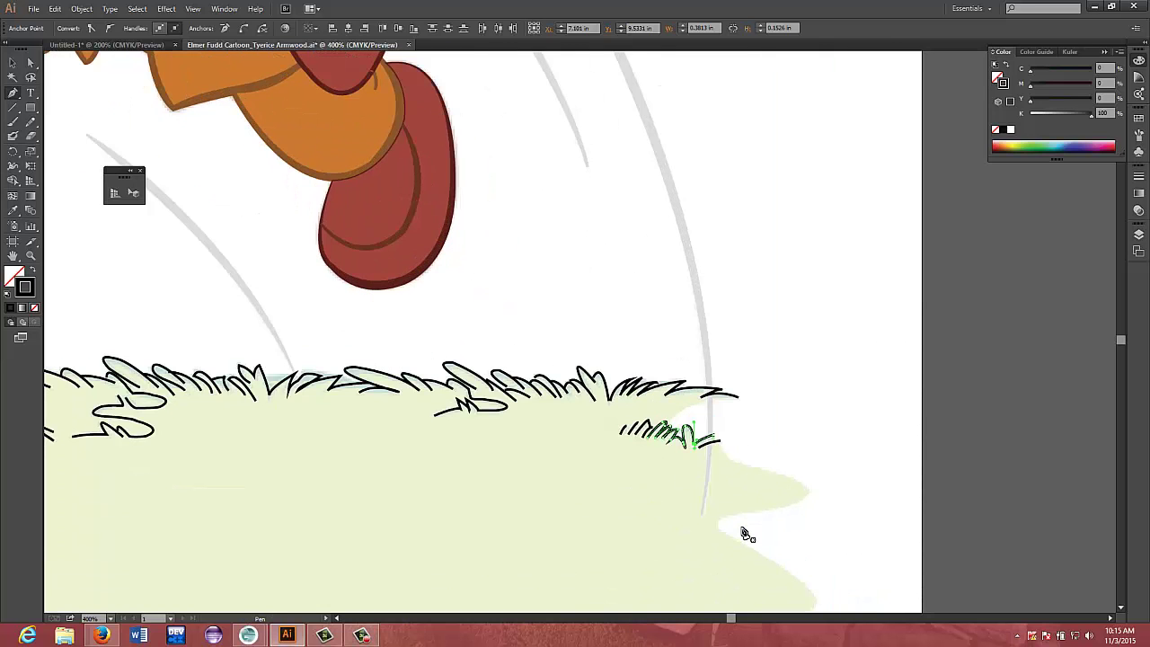
left_click(336, 618)
left_click_drag(337, 618, 330, 623)
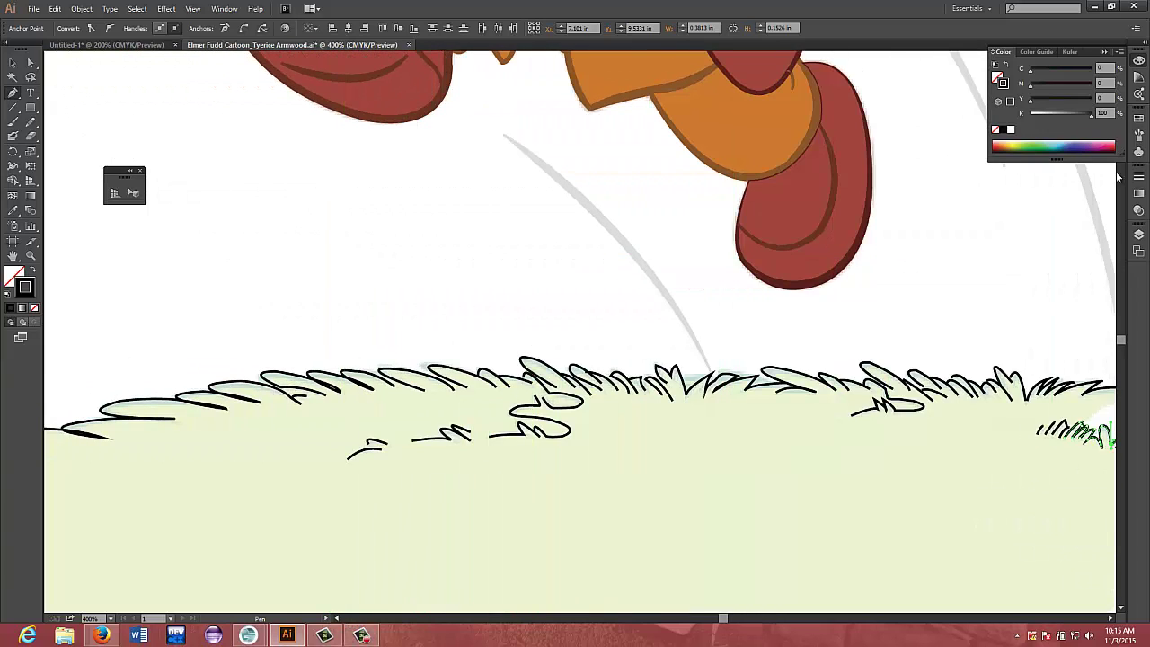
left_click(1139, 234)
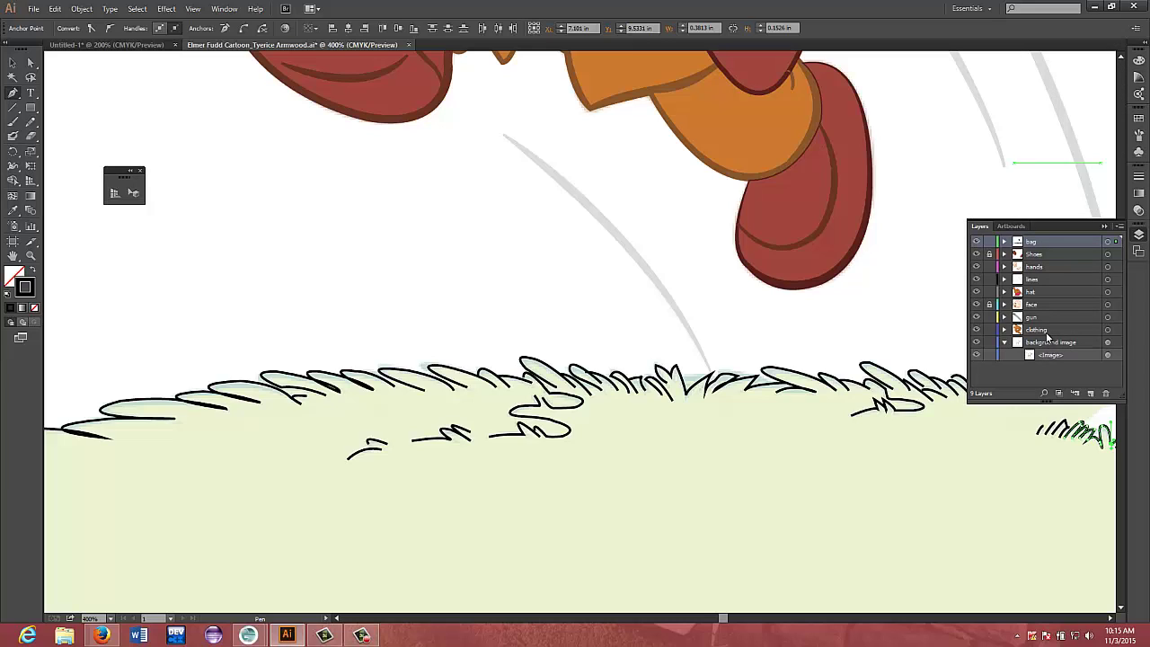
Expand the bag layer and look through the paths it contains and the layers below it
left_click(1004, 242)
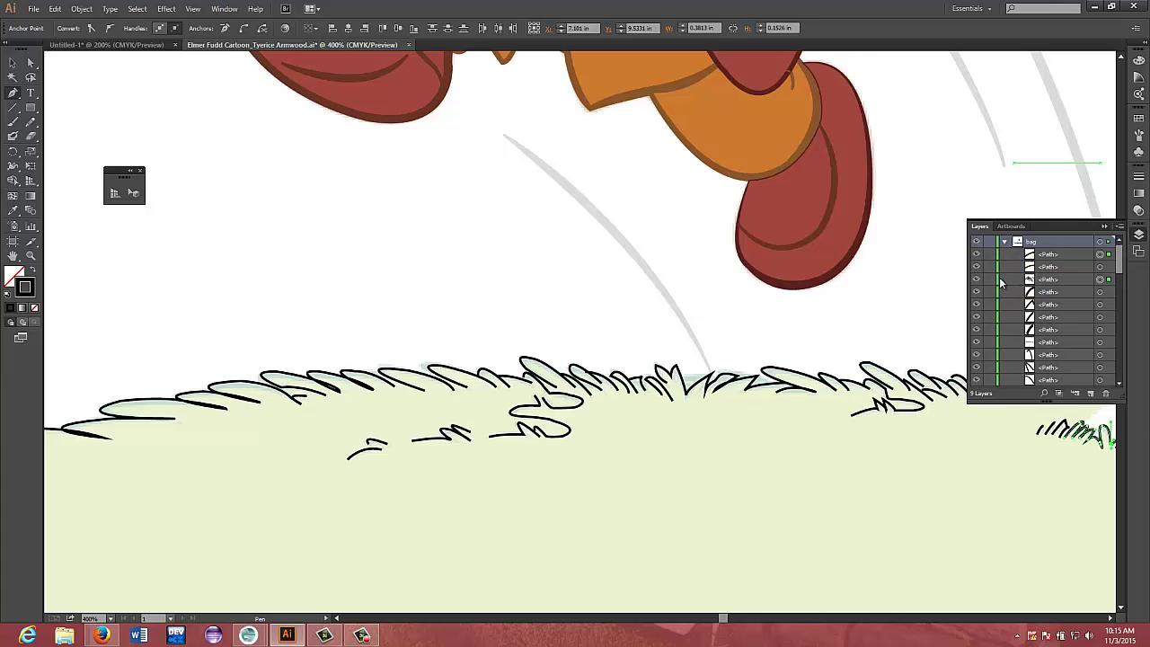
scroll(998, 284, "down", 2)
scroll(998, 283, "down", 3)
scroll(997, 283, "down", 3)
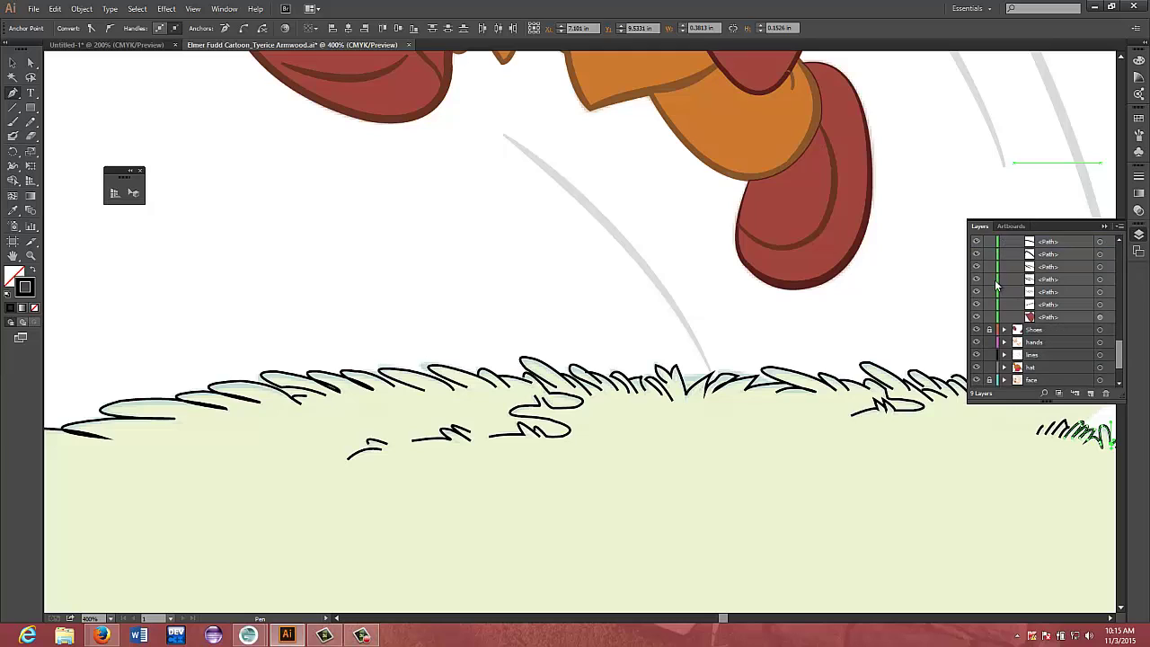
scroll(997, 285, "down", 3)
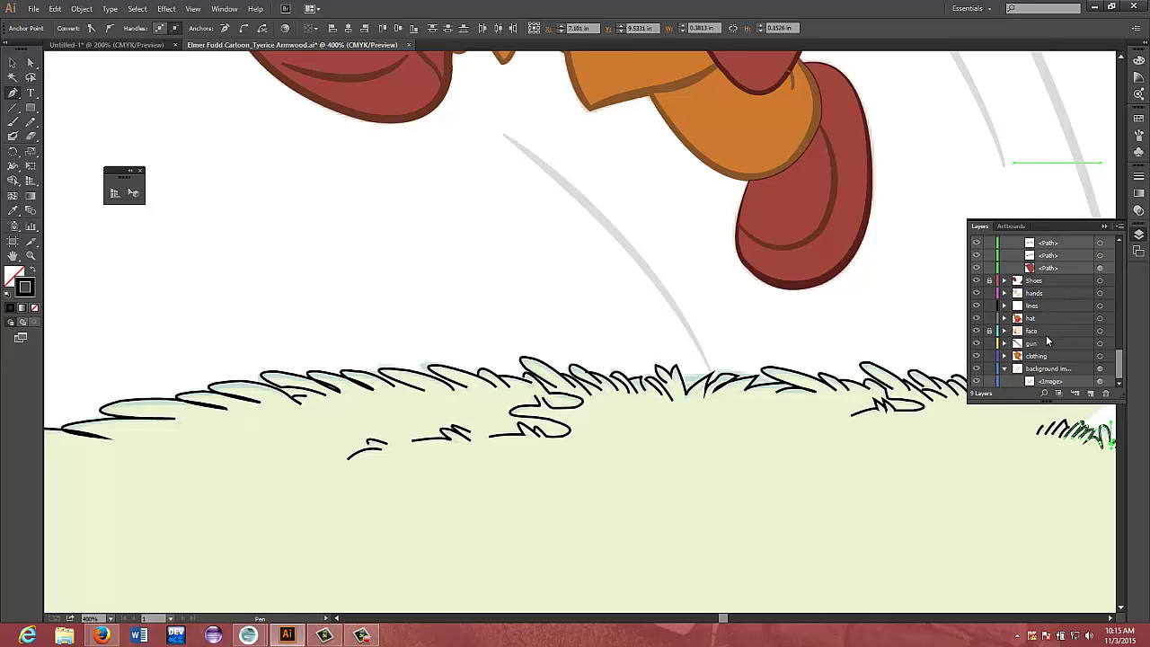
left_click(1093, 394)
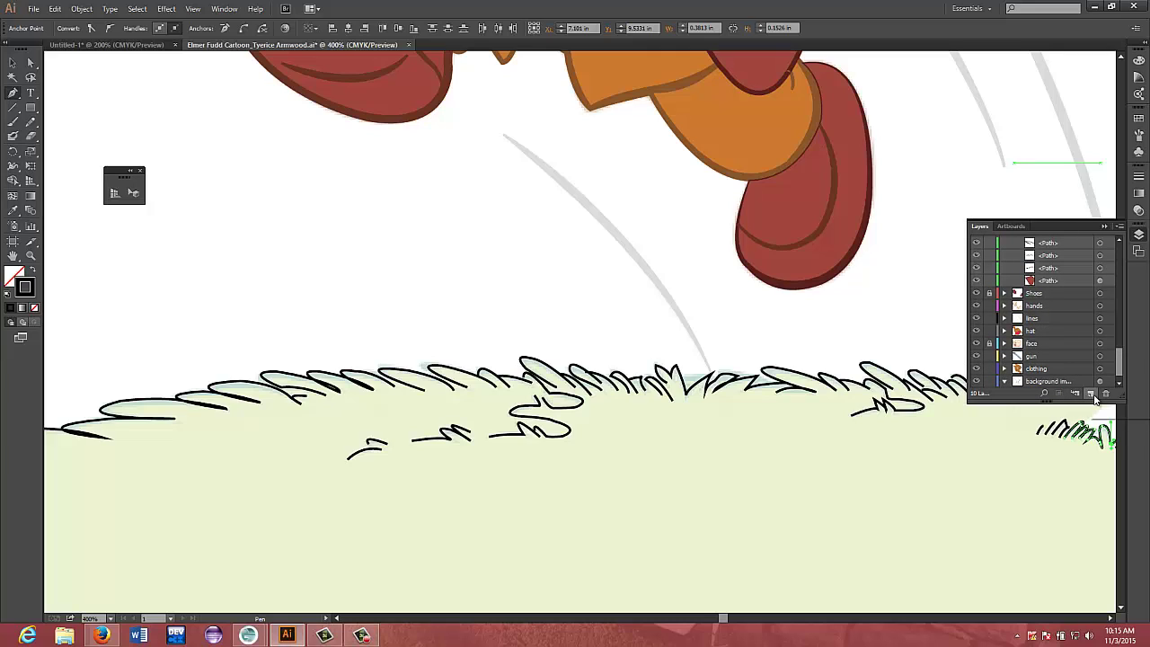
key("a")
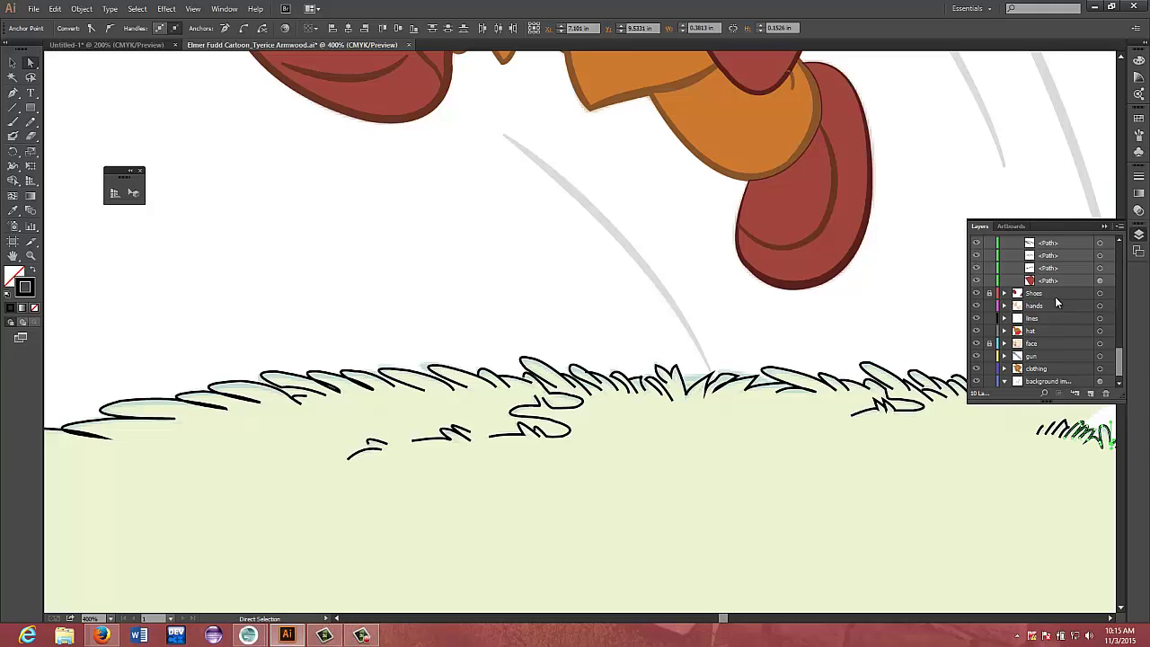
key("ctrl+z")
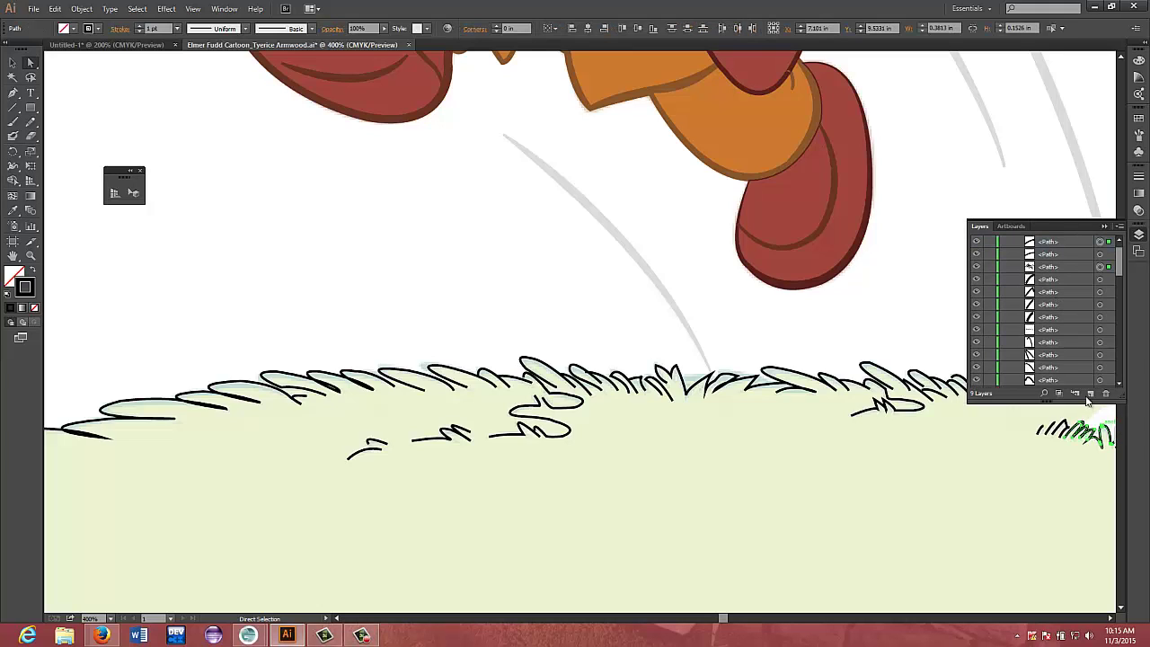
left_click(1091, 395)
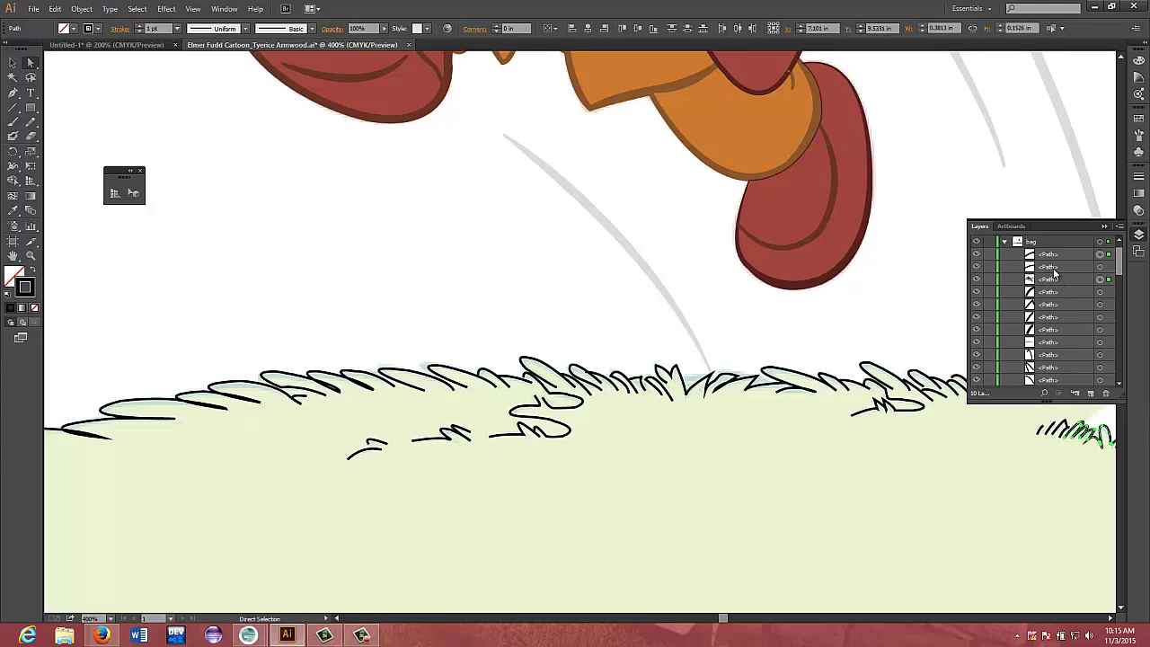
key("ctrl+z")
scroll(1044, 296, "down", 5)
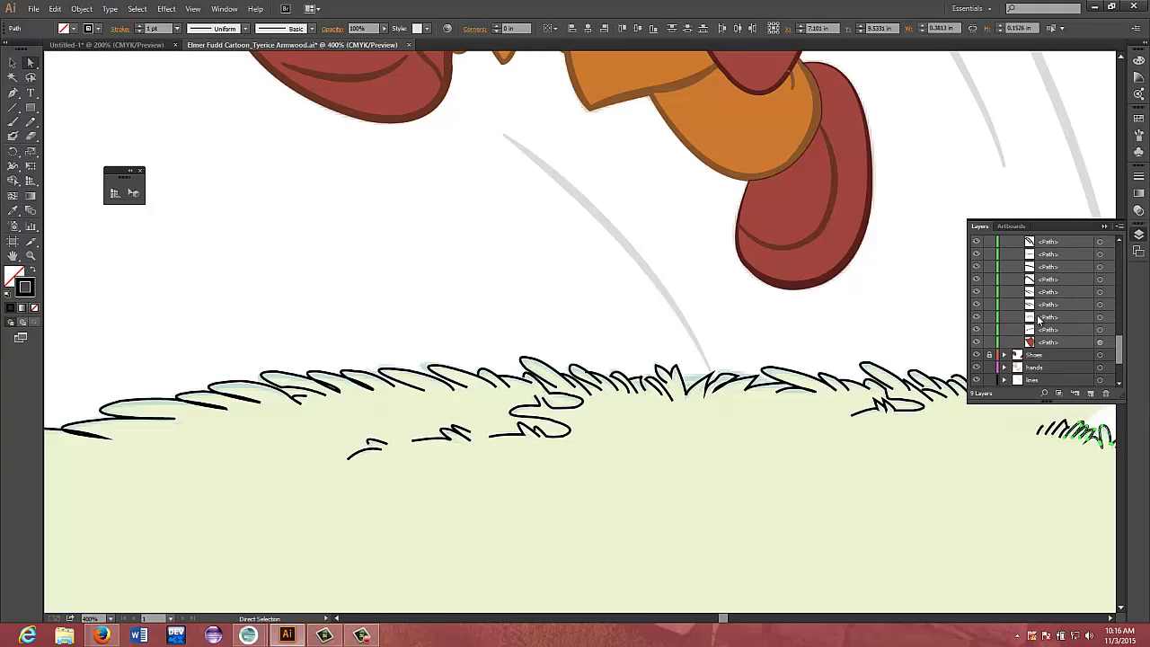
scroll(1040, 320, "up", 10)
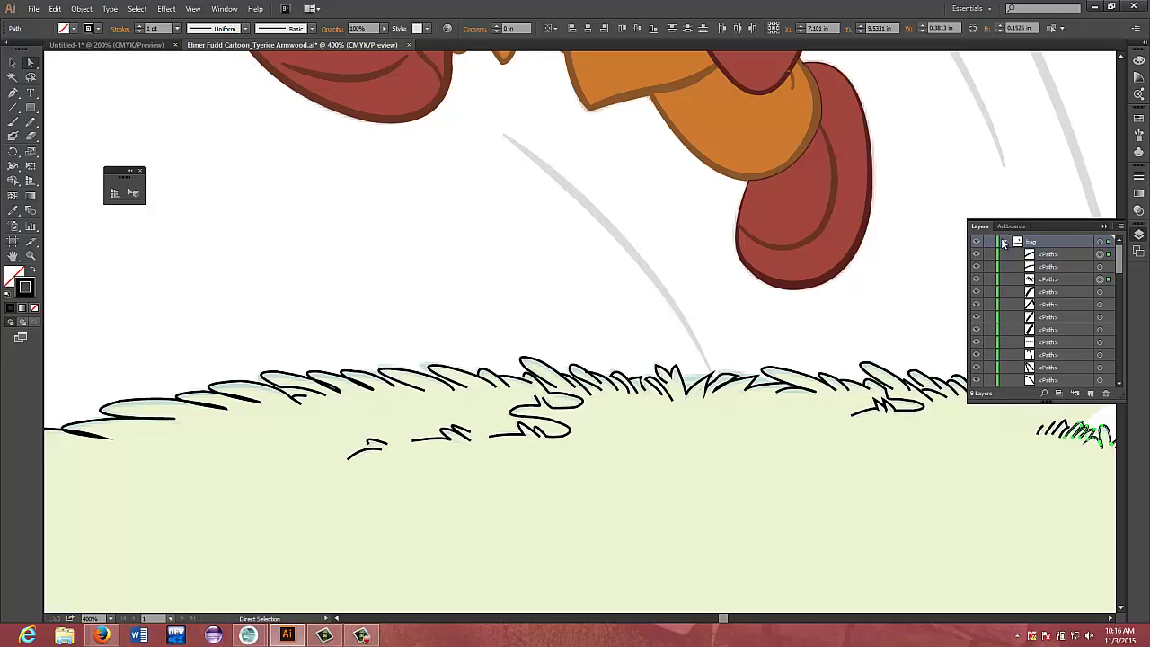
Collapse the bag layer and create a new layer named "grass" above it
left_click(1003, 243)
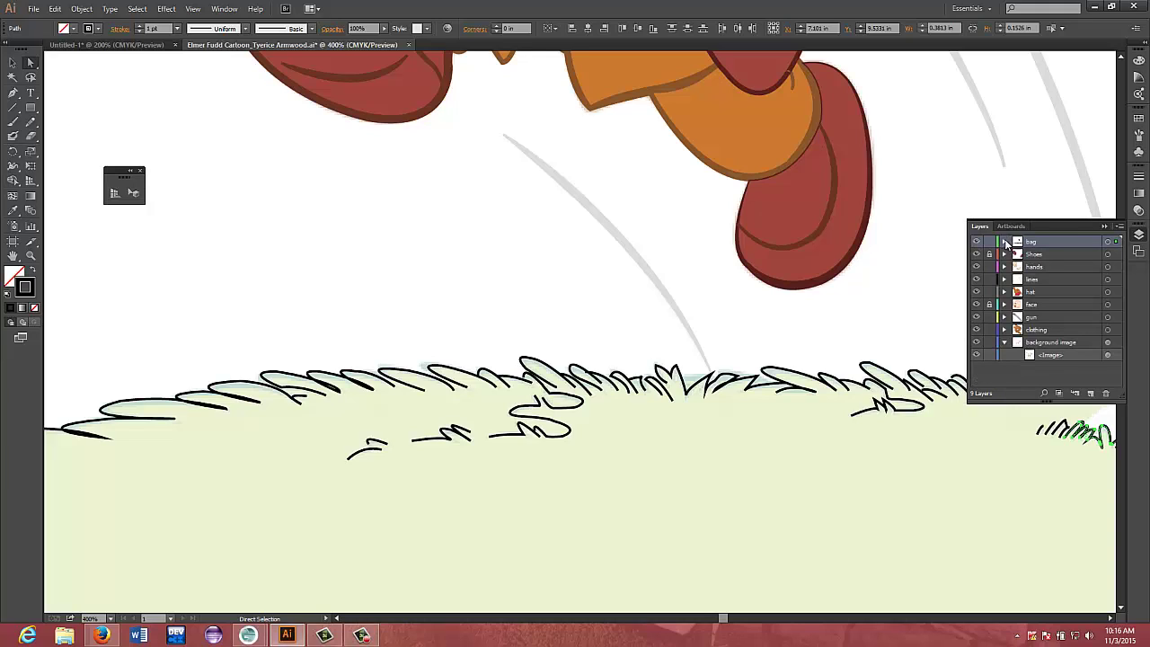
left_click(1092, 395)
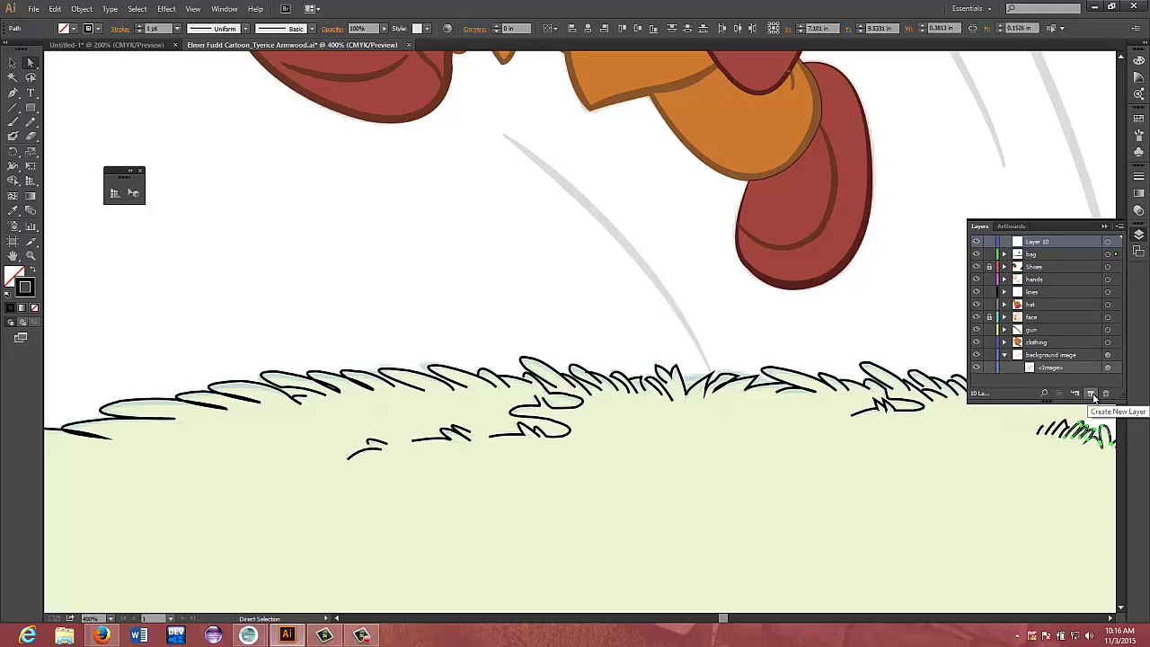
double_click(1036, 241)
key("BackSpace")
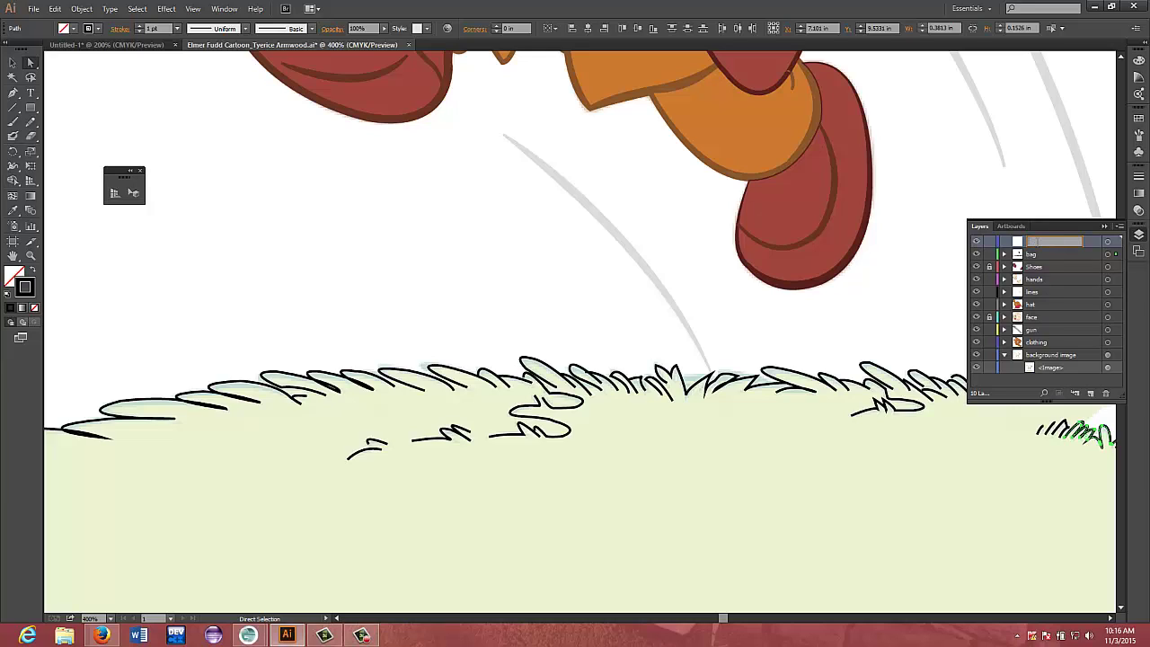
key("Return")
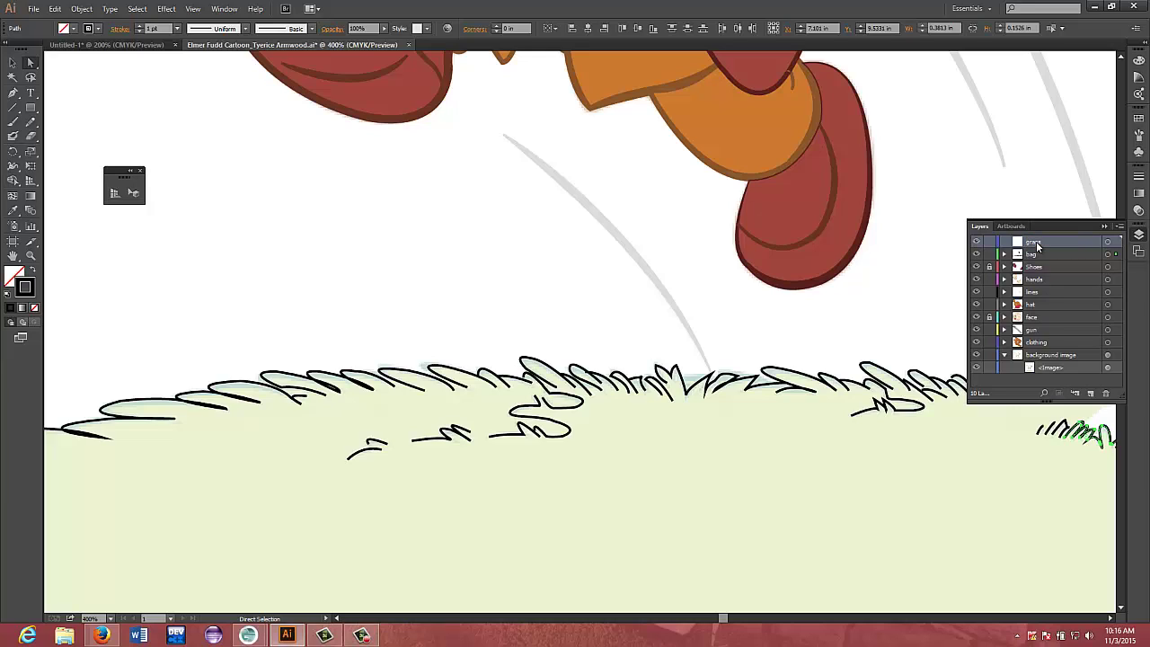
Expand the bag layer and select individual grass strokes in the artwork to locate their paths in the layer list
left_click(1004, 254)
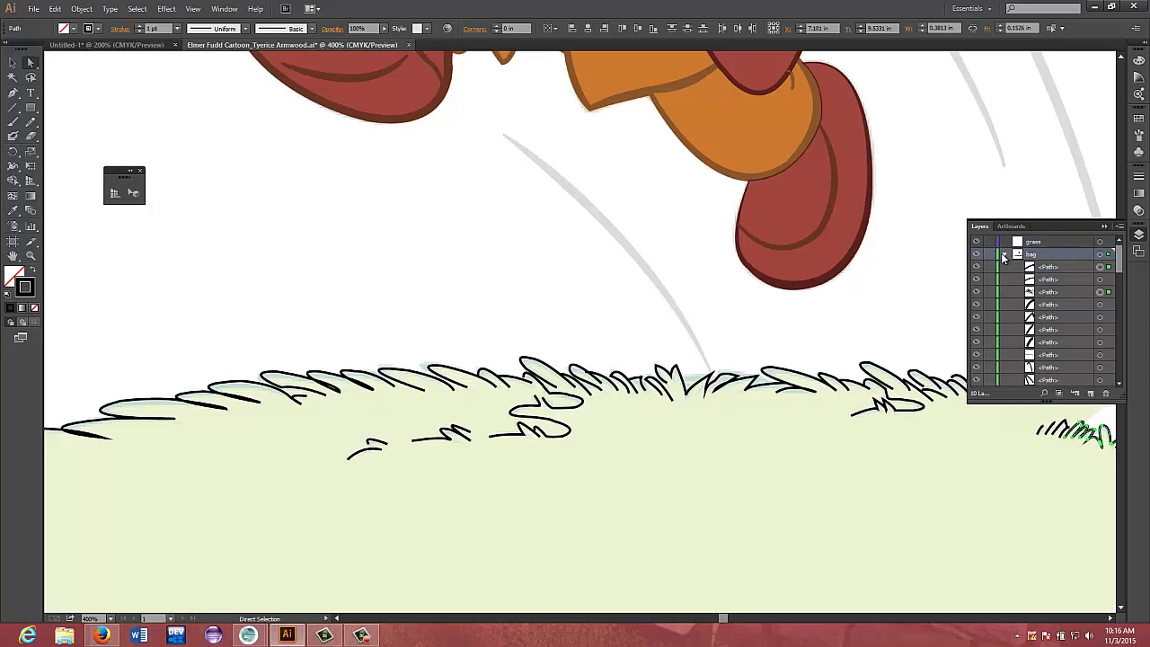
left_click(1072, 267)
scroll(1071, 274, "down", 6)
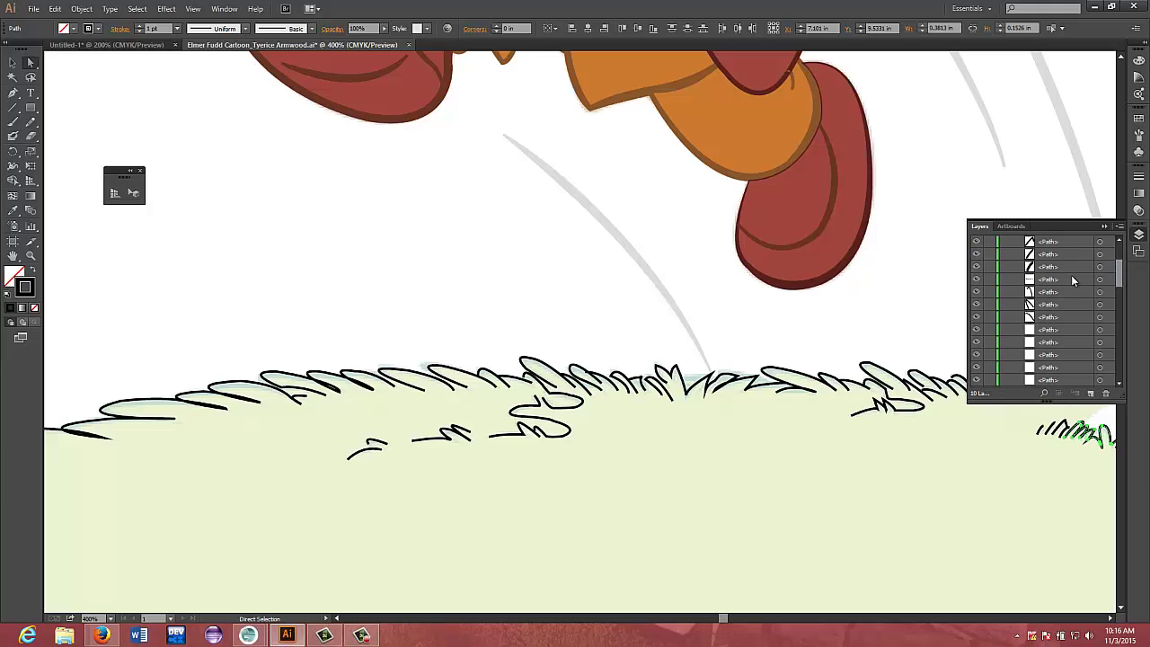
scroll(1070, 278, "down", 3)
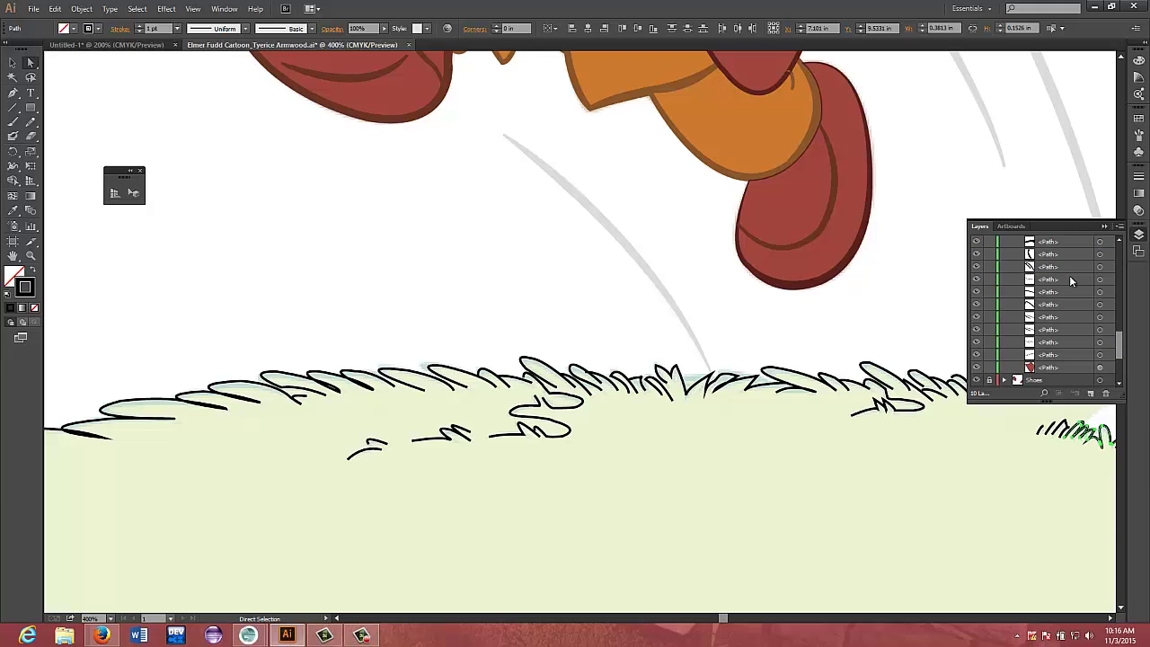
left_click(780, 382)
scroll(1061, 324, "up", 2)
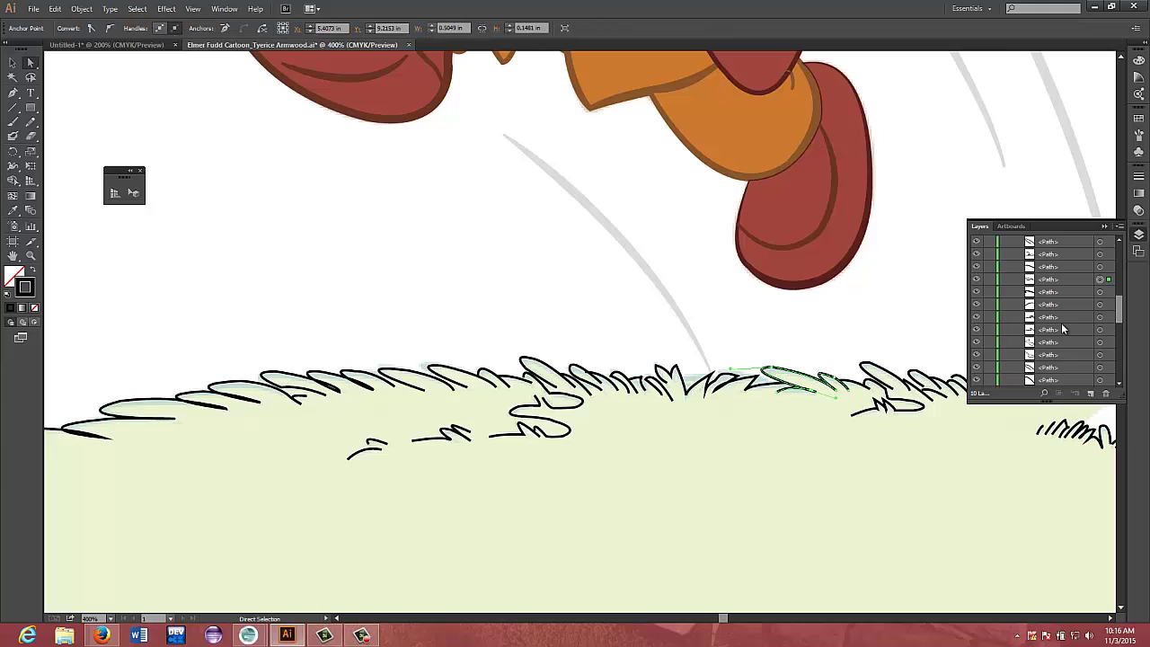
left_click(726, 388)
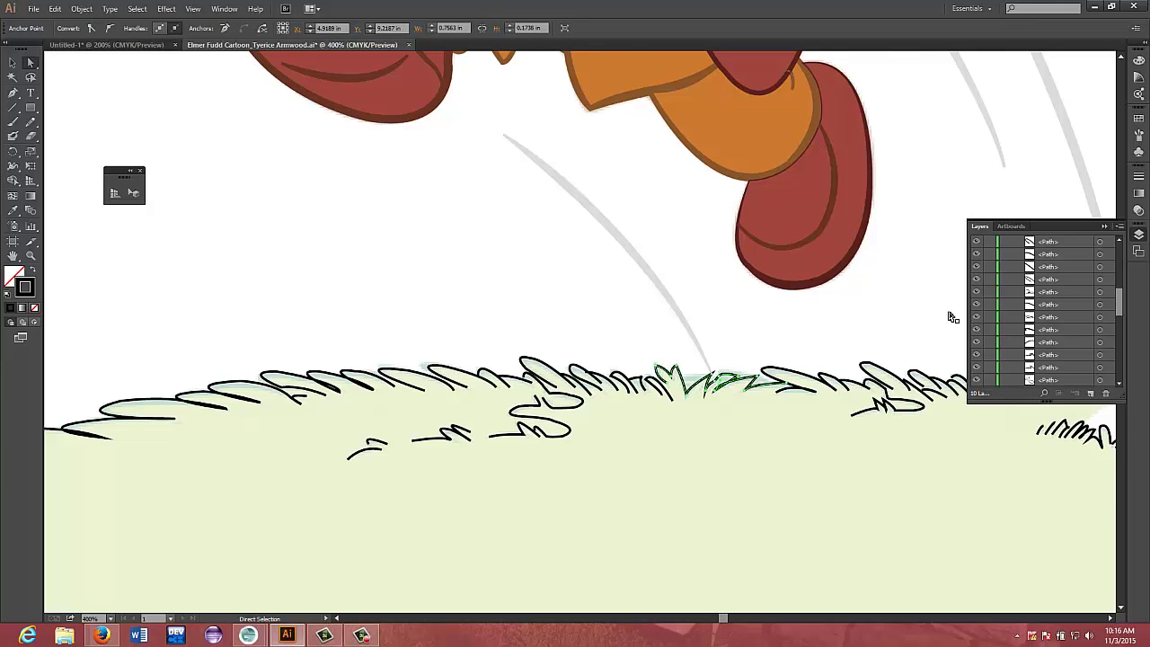
scroll(949, 312, "up", 2)
scroll(1065, 320, "up", 2)
scroll(1062, 318, "down", 5)
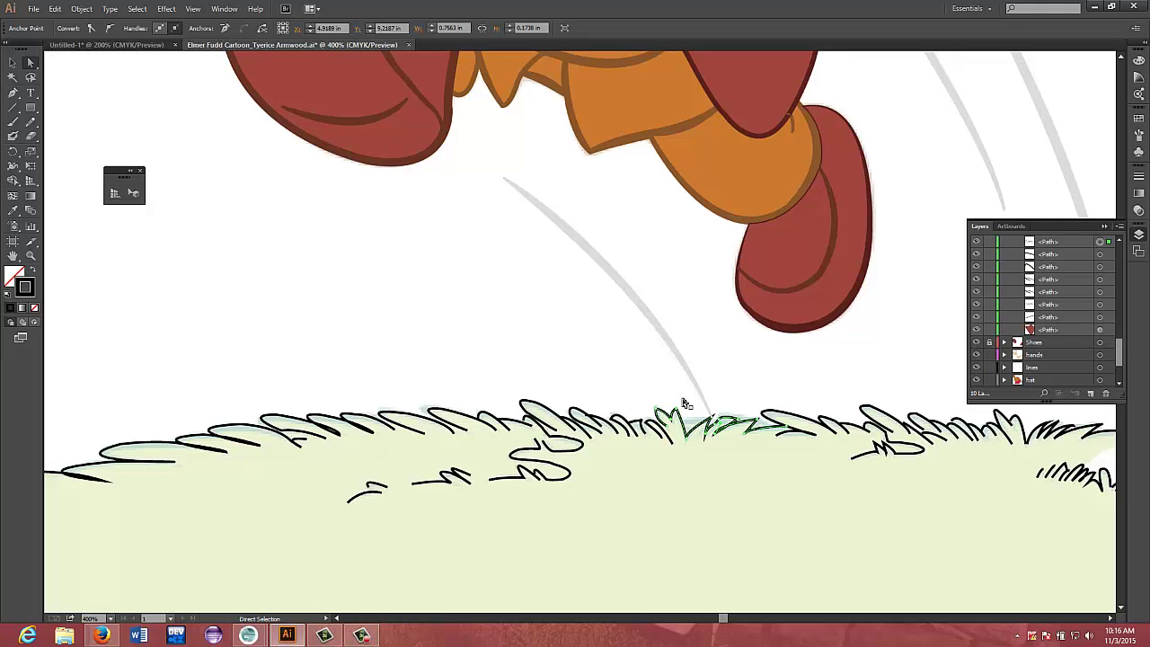
left_click(589, 428)
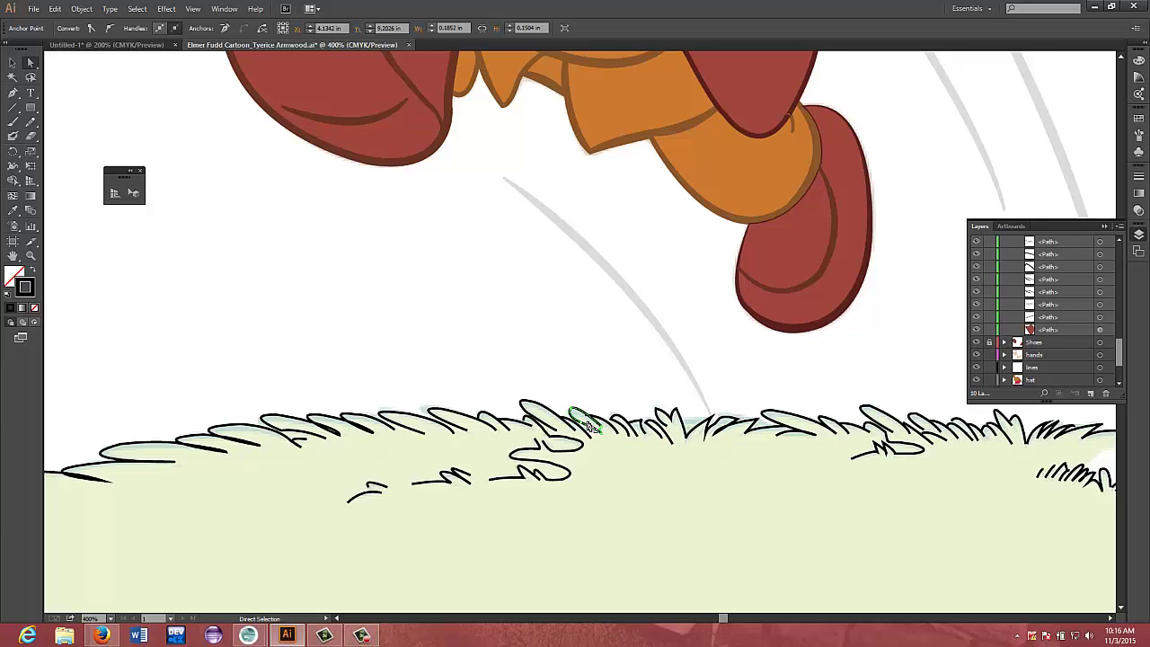
key("v")
key("ctrl+minus")
key("ctrl+minus")
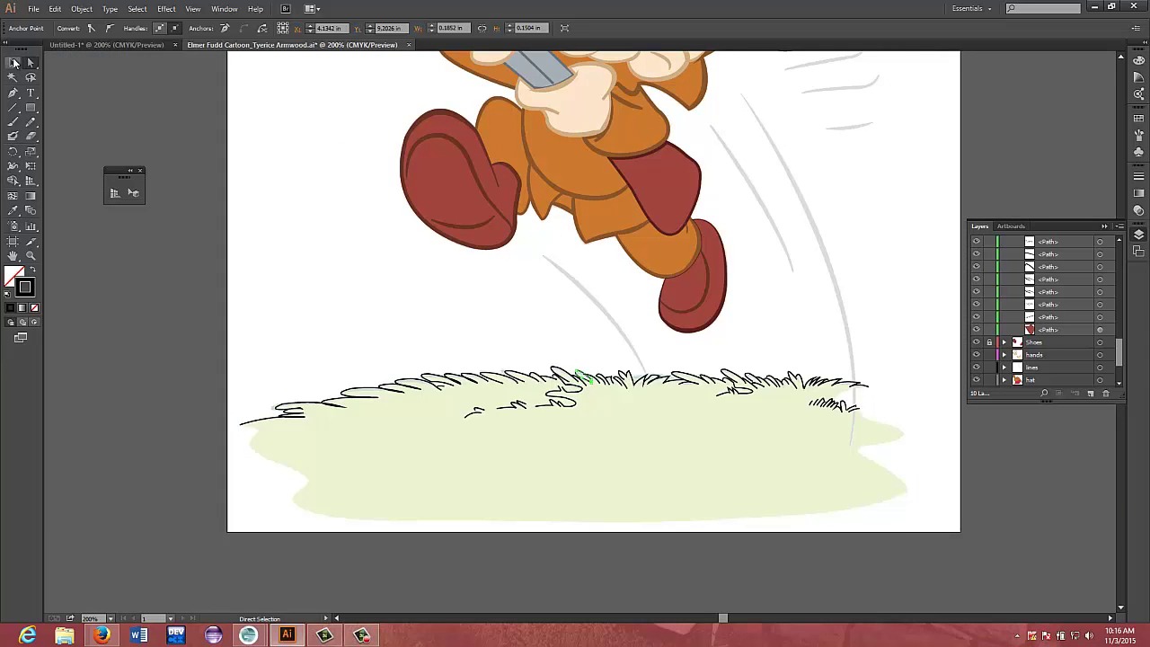
left_click(12, 63)
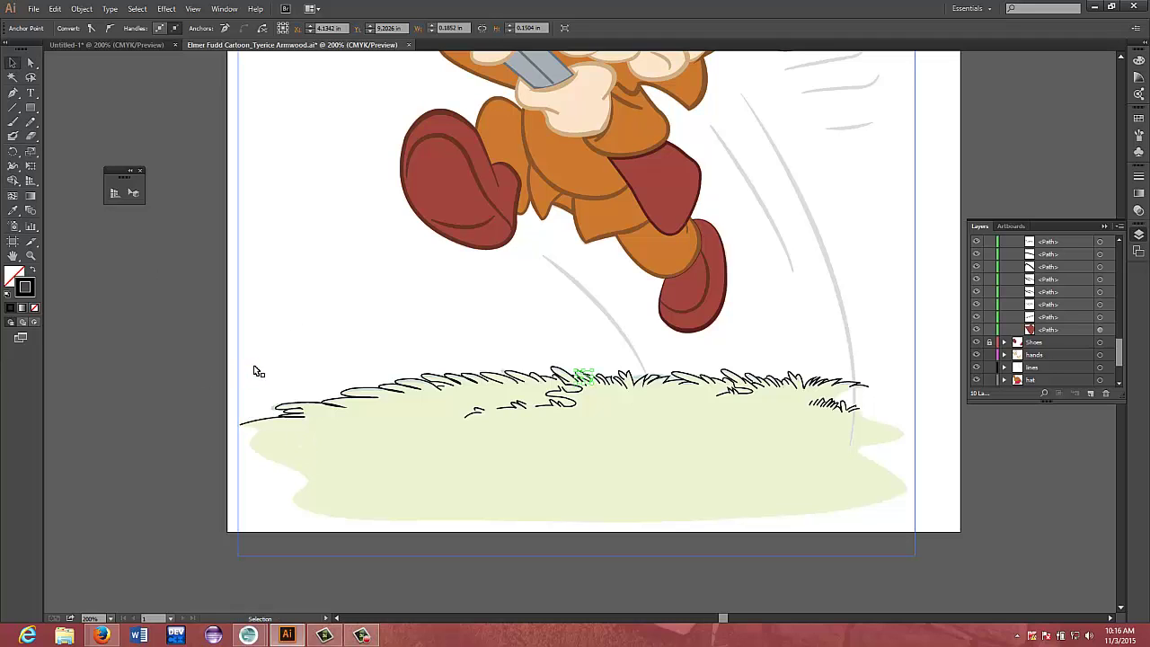
left_click_drag(249, 379, 368, 445)
key("a")
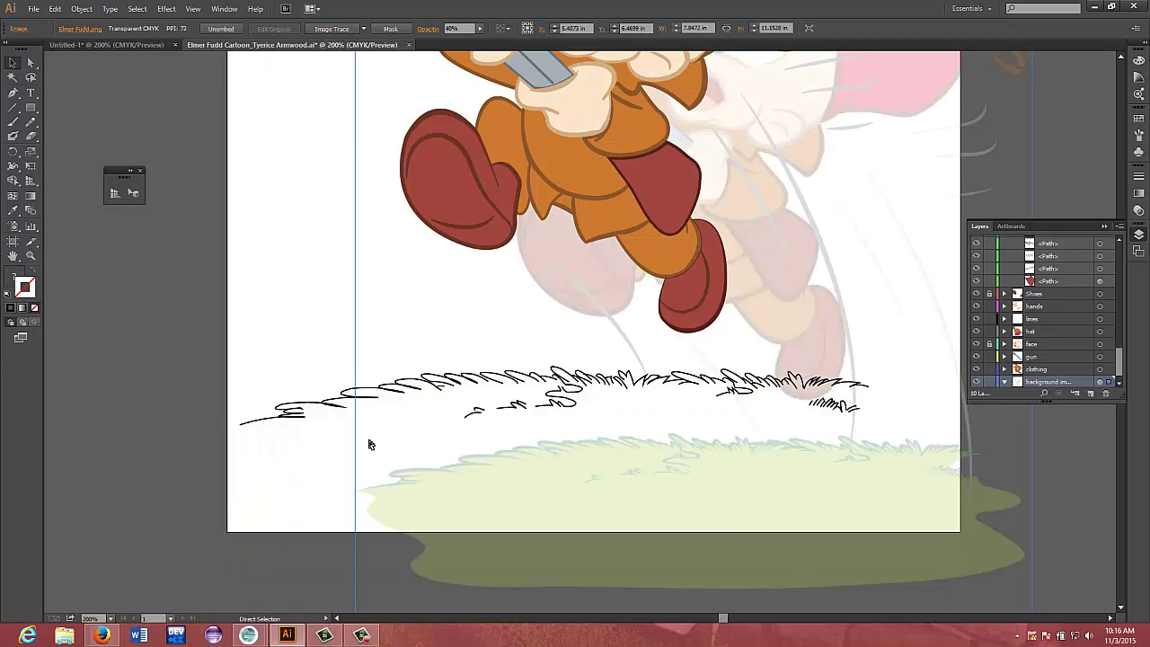
key("ctrl+z")
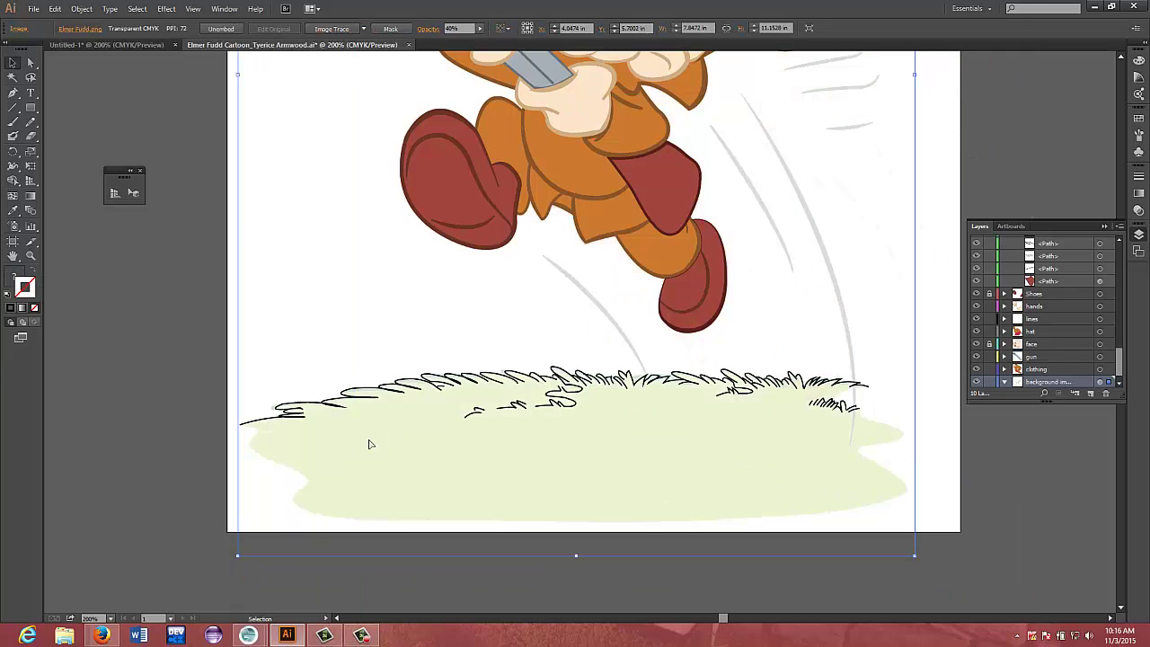
Deselect the reference image and hide the background image layer
left_click(11, 67)
left_click(29, 63)
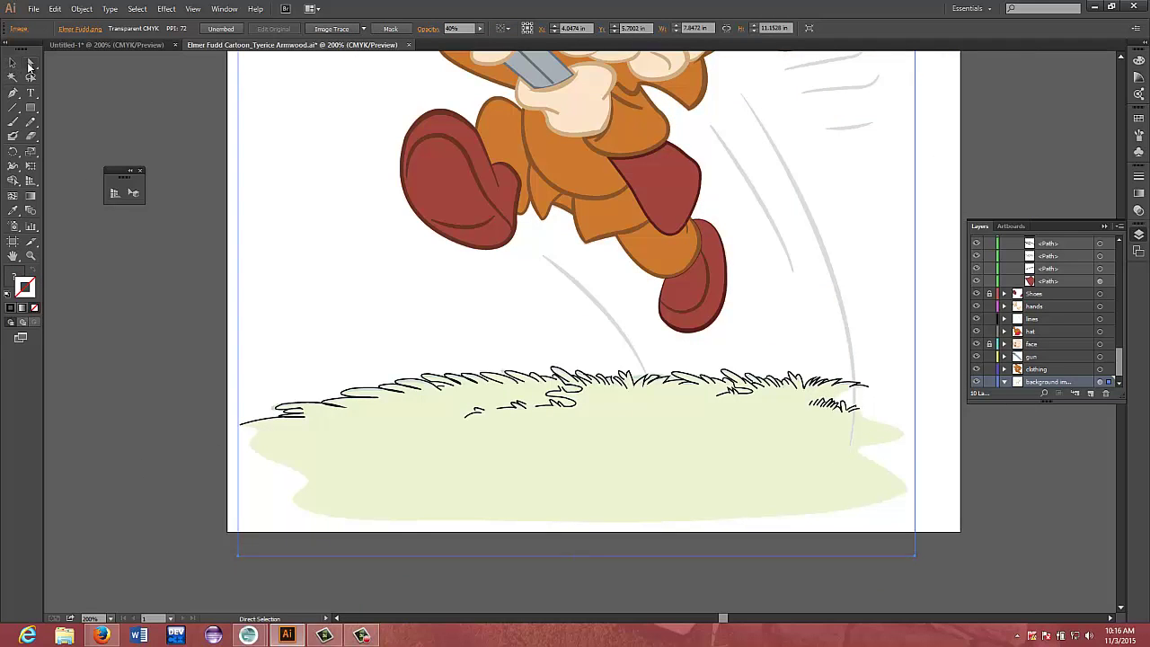
left_click(200, 339)
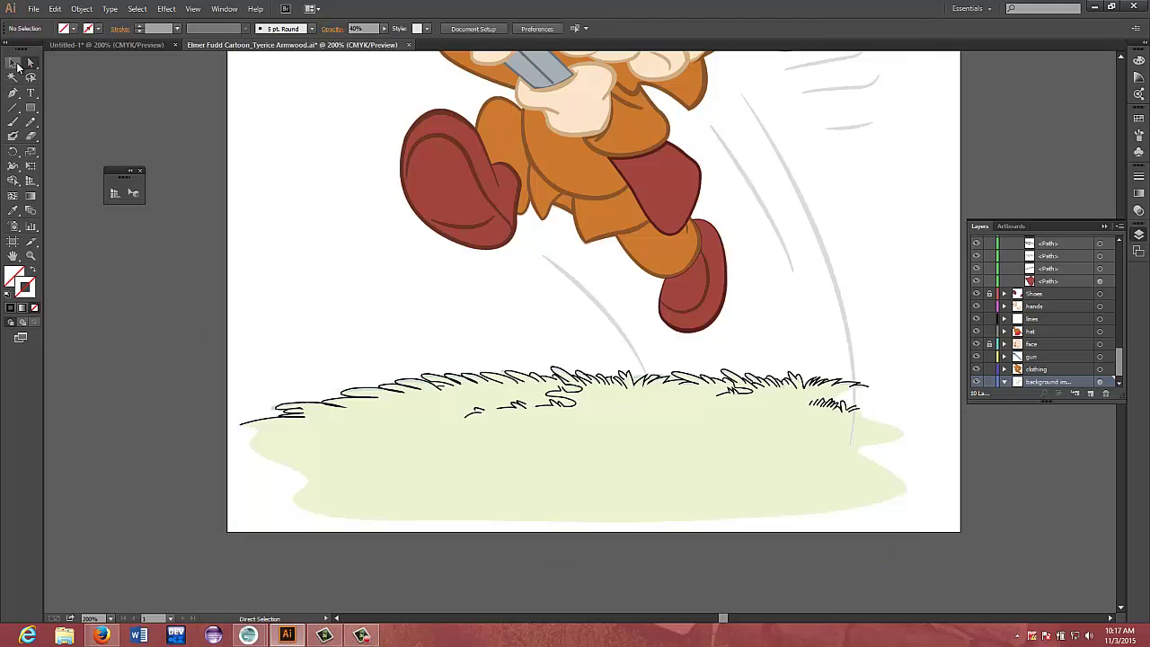
left_click(16, 63)
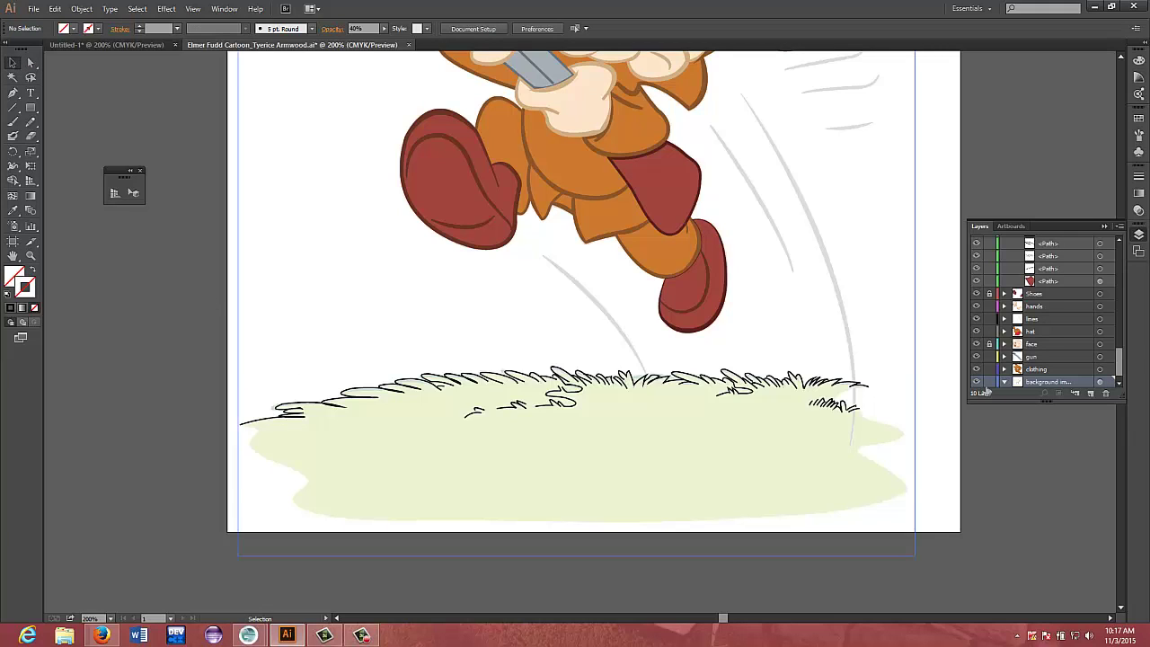
left_click(977, 381)
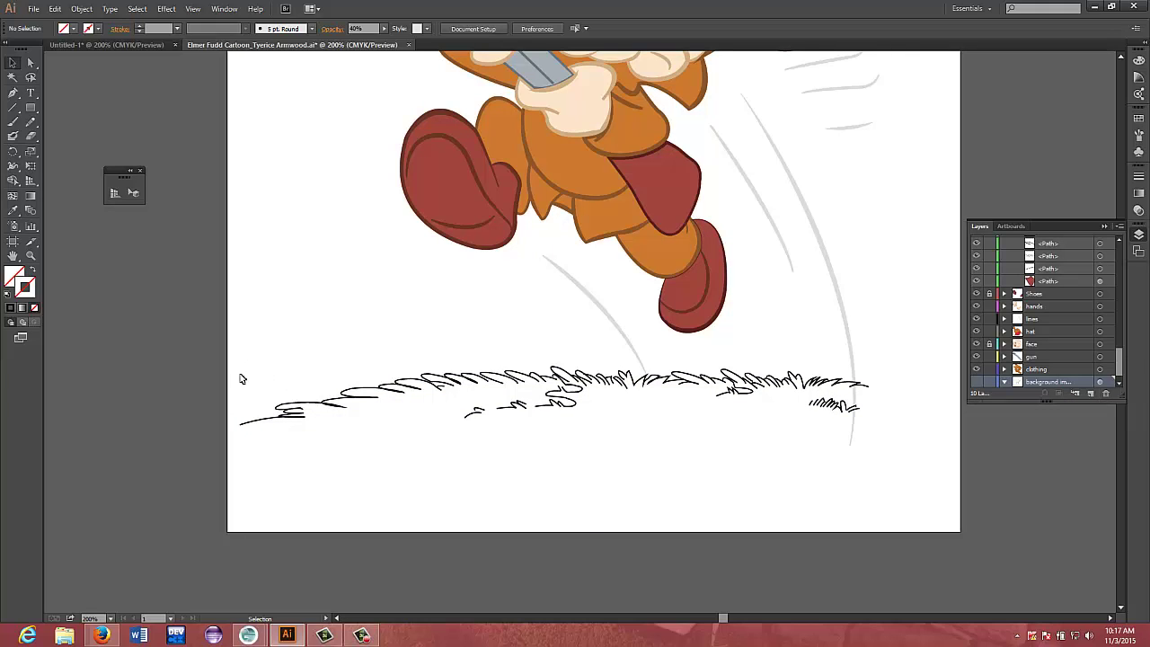
Select all the traced grass strokes with the Selection tool, excluding the two curved motion lines that cross them
left_click_drag(240, 374, 896, 442)
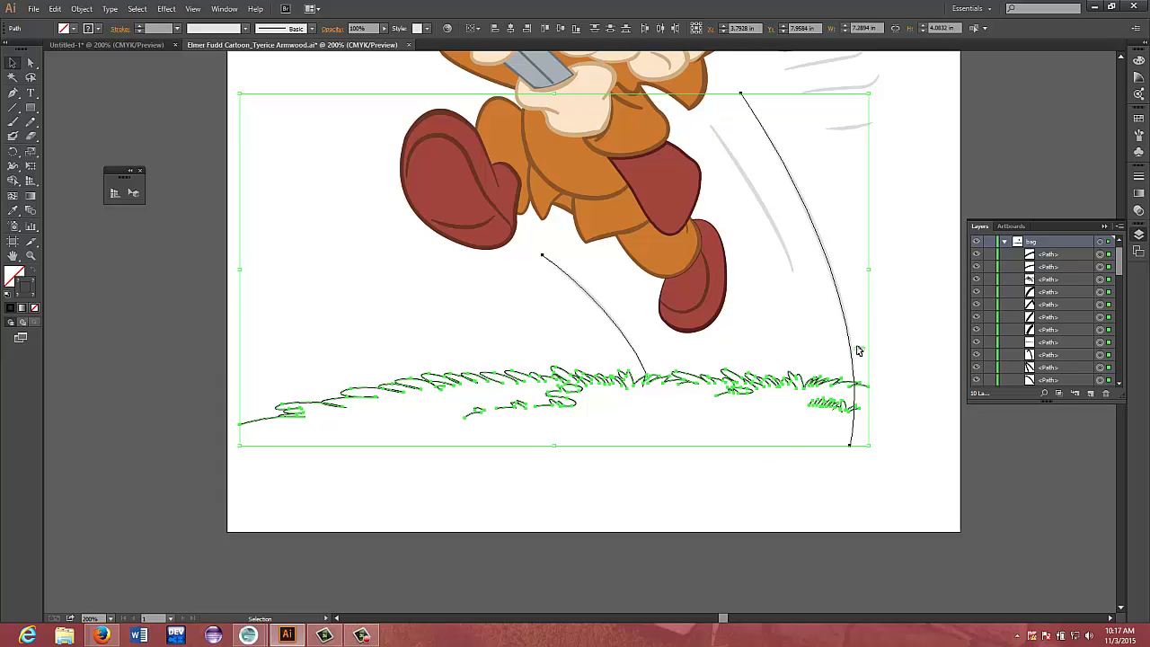
key("a")
key("v")
left_click(851, 355, "shift")
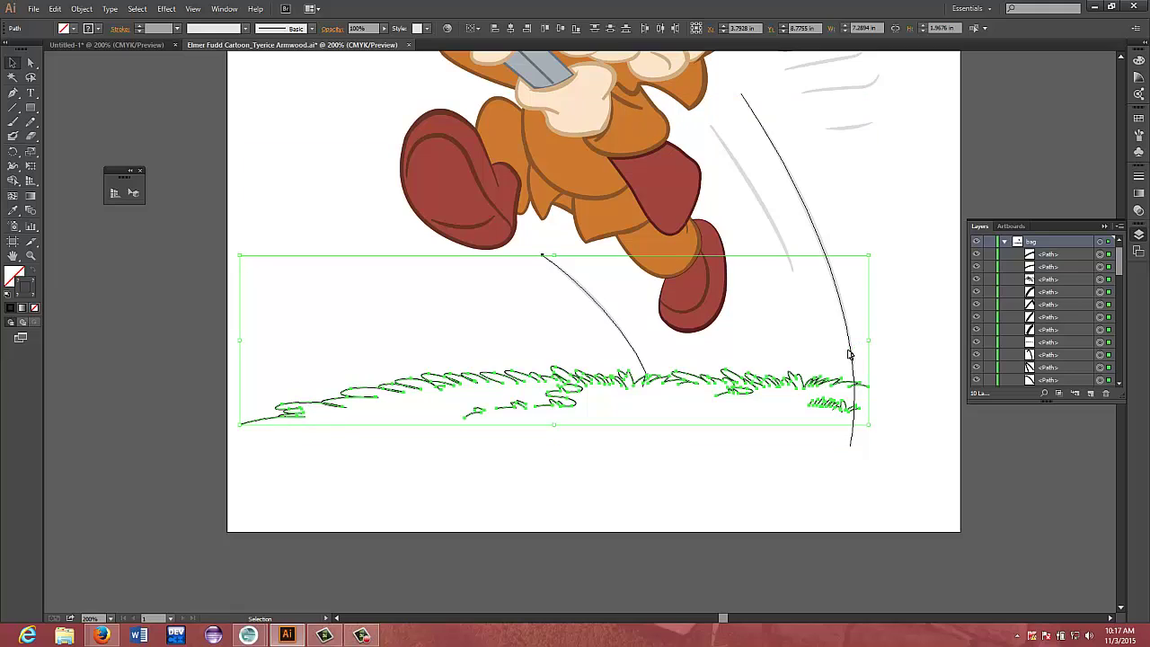
left_click(634, 351, "shift")
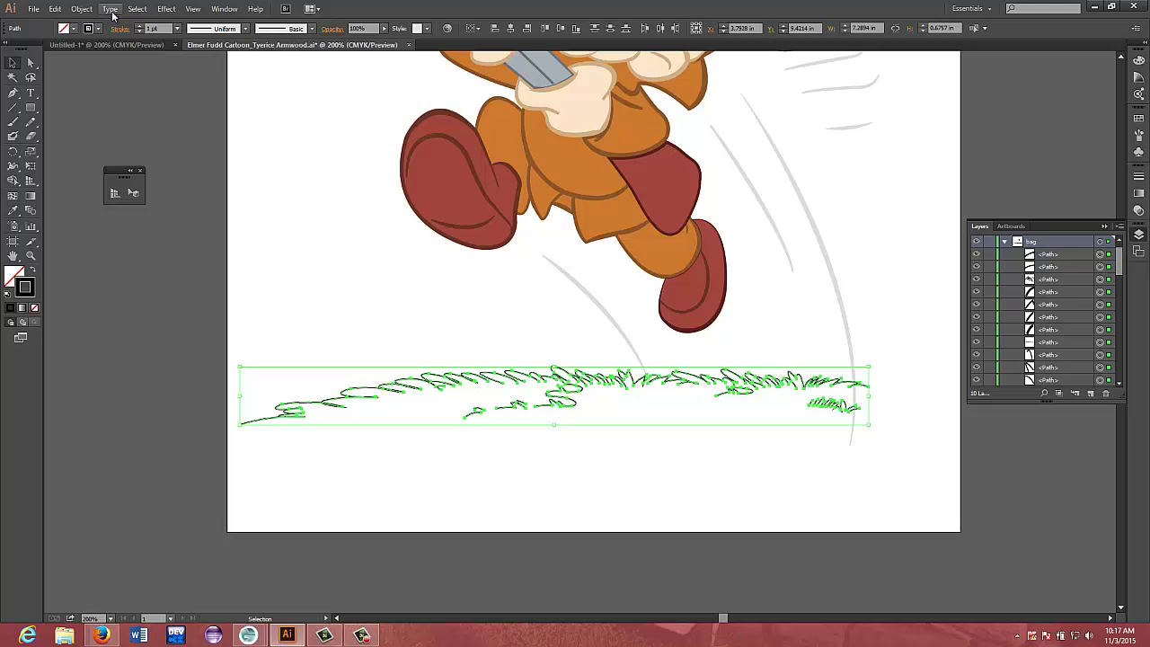
Group the selected grass strokes and move the group from the bag layer into the grass layer
left_click(82, 8)
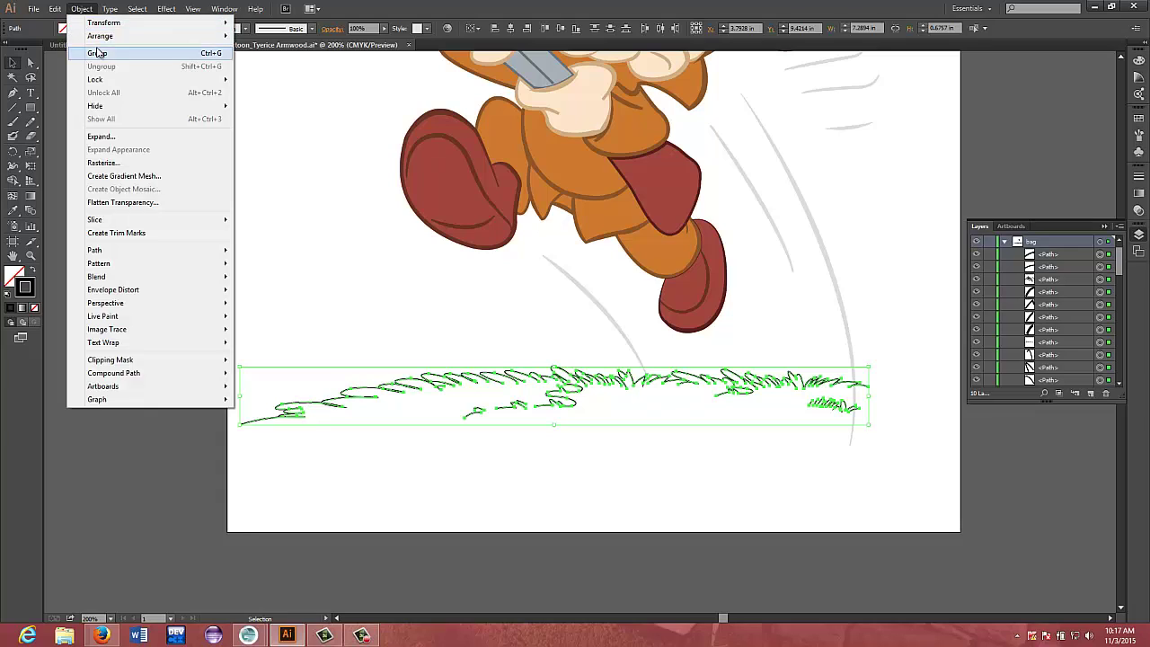
left_click(97, 52)
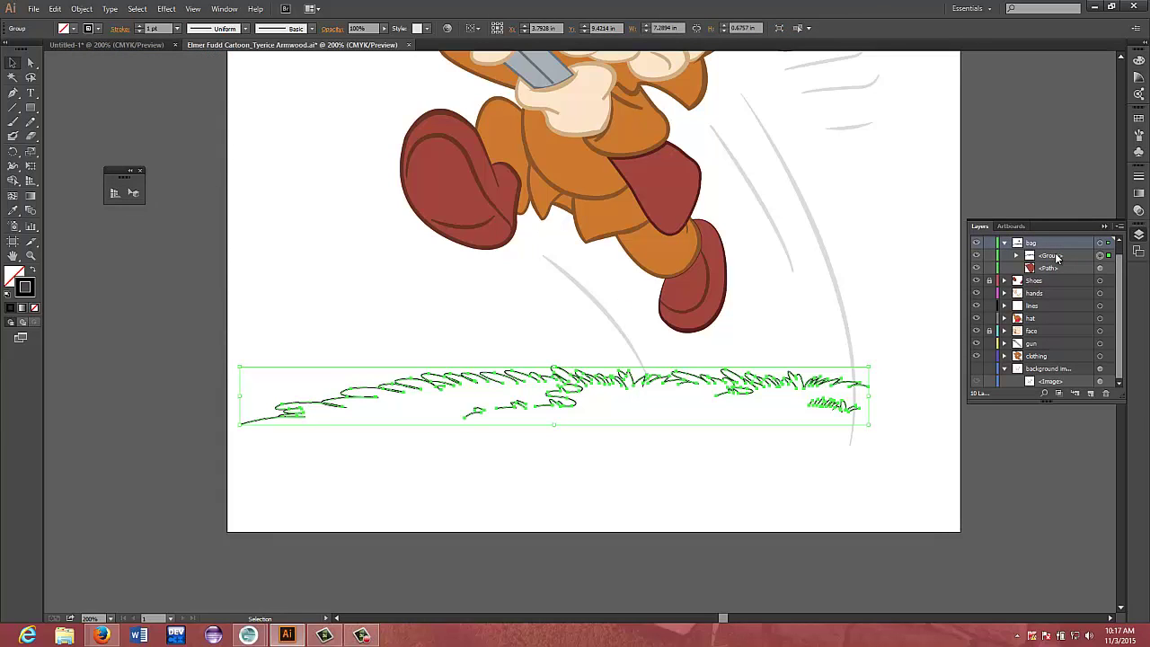
mouse_move(1057, 257)
left_mouse_down()
mouse_move(1061, 280)
mouse_move(1060, 242)
left_mouse_up()
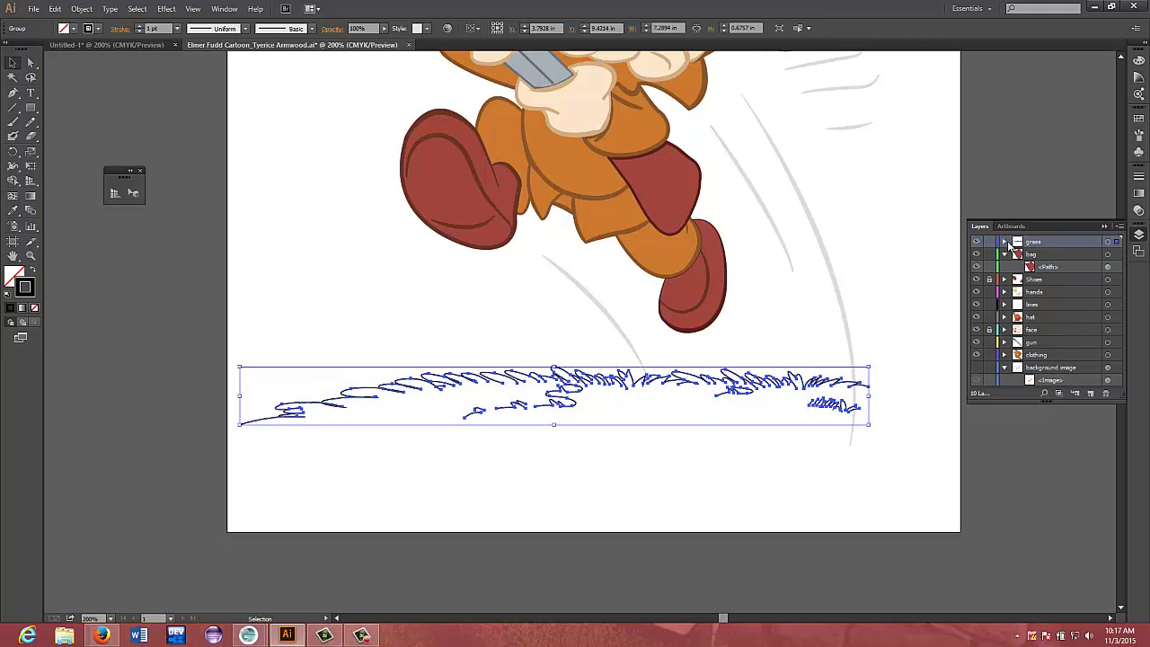
left_click(1004, 243)
left_click(1078, 255)
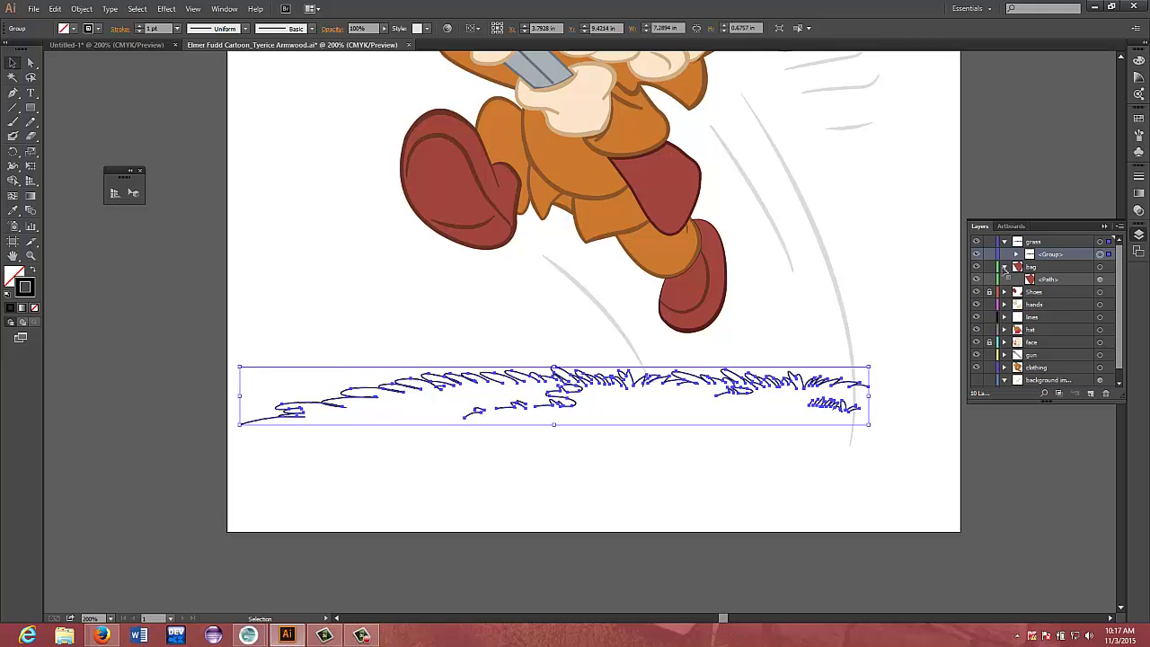
Set the selected grass group's stroke colour to hex 208459 and its stroke weight to 2 pt, leaving it deselected
double_click(26, 288)
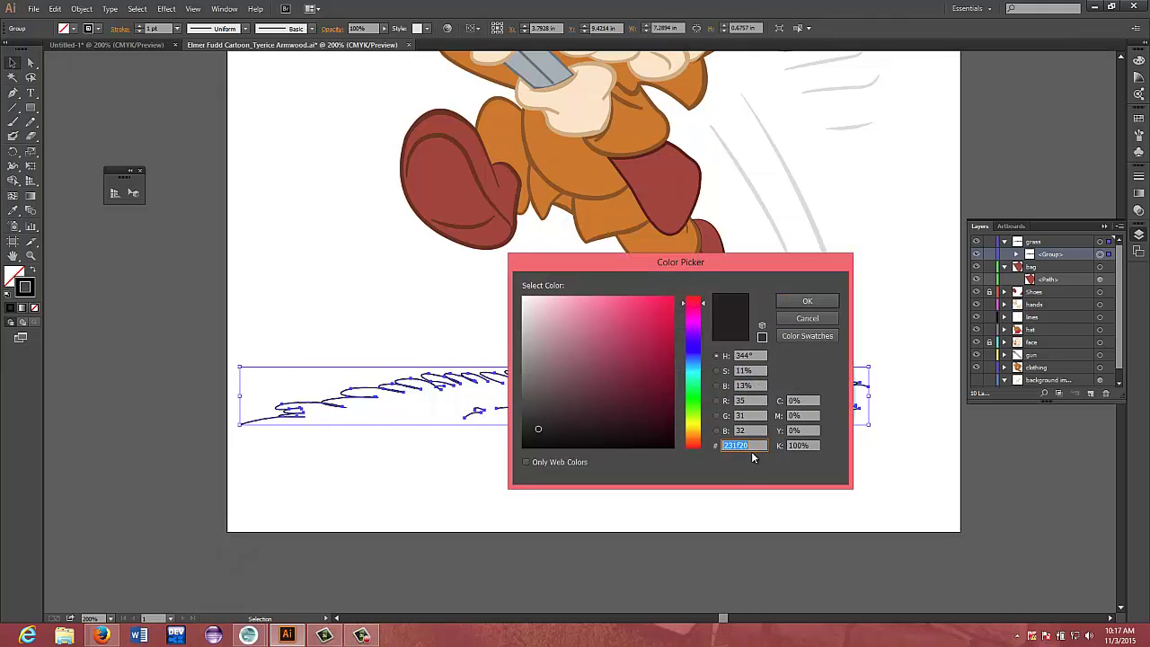
type("208459")
key("Return")
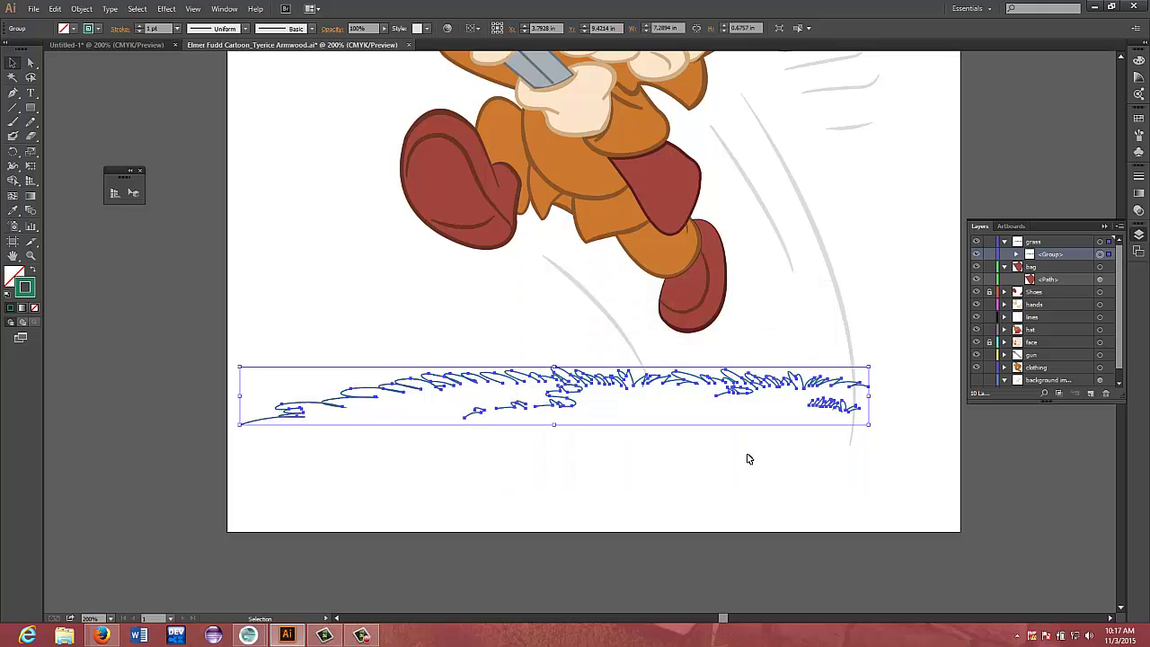
left_click(1138, 176)
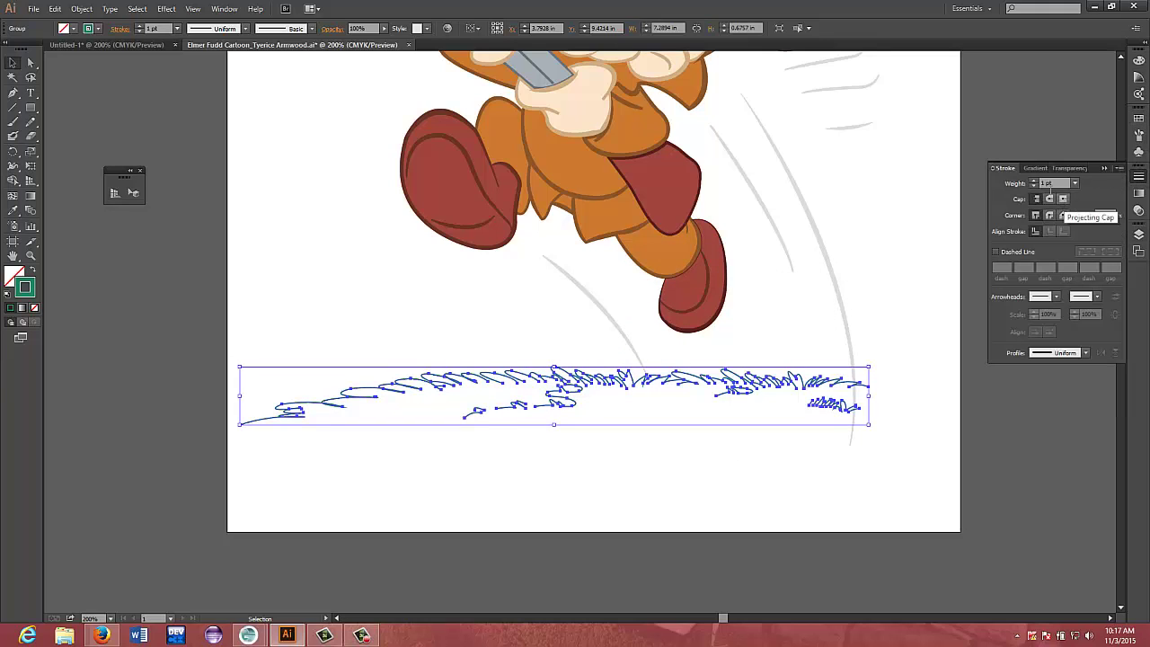
left_click(1034, 181)
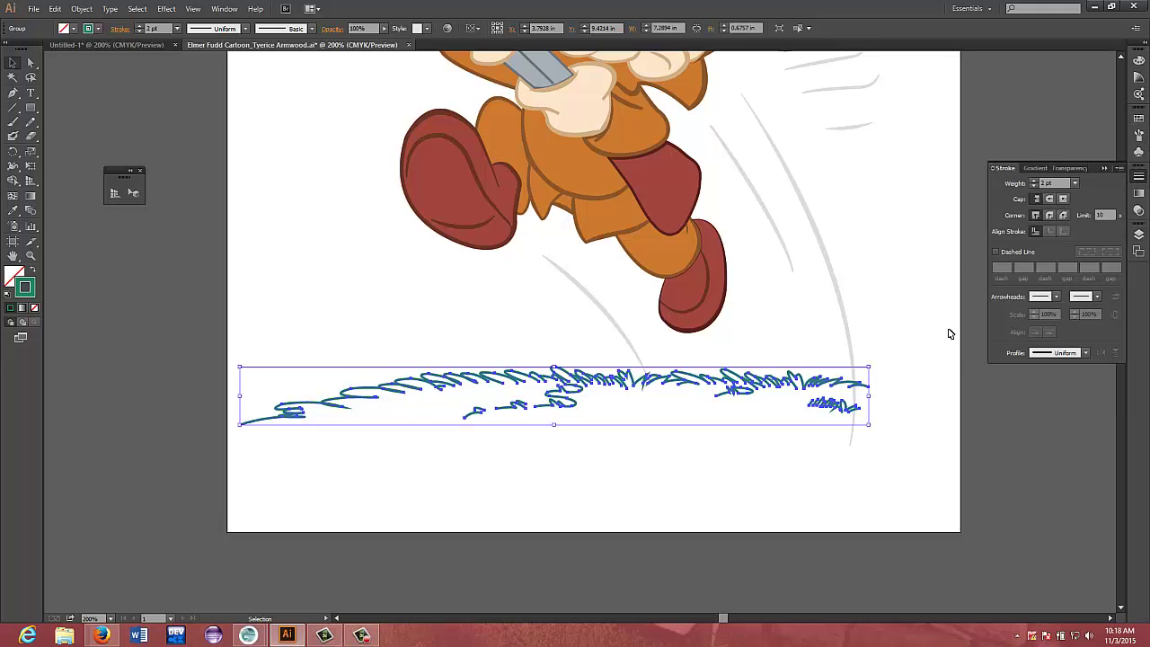
left_click(1015, 491)
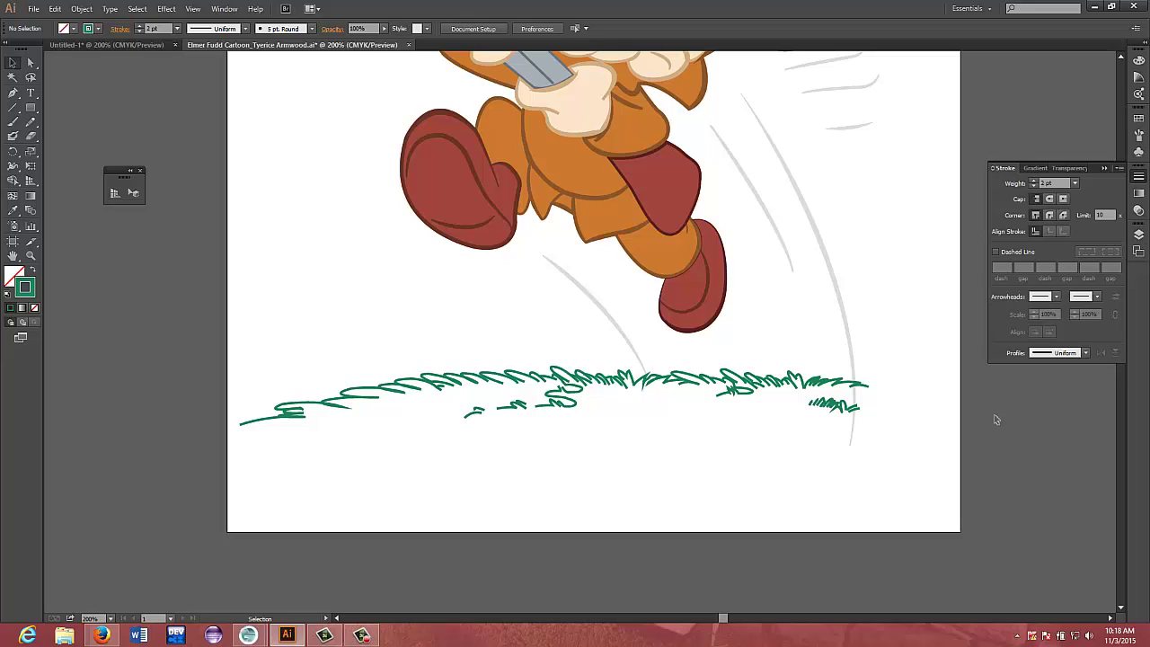
Try a light green fill colour, hex b4dd4b, alongside the dark green stroke
double_click(12, 279)
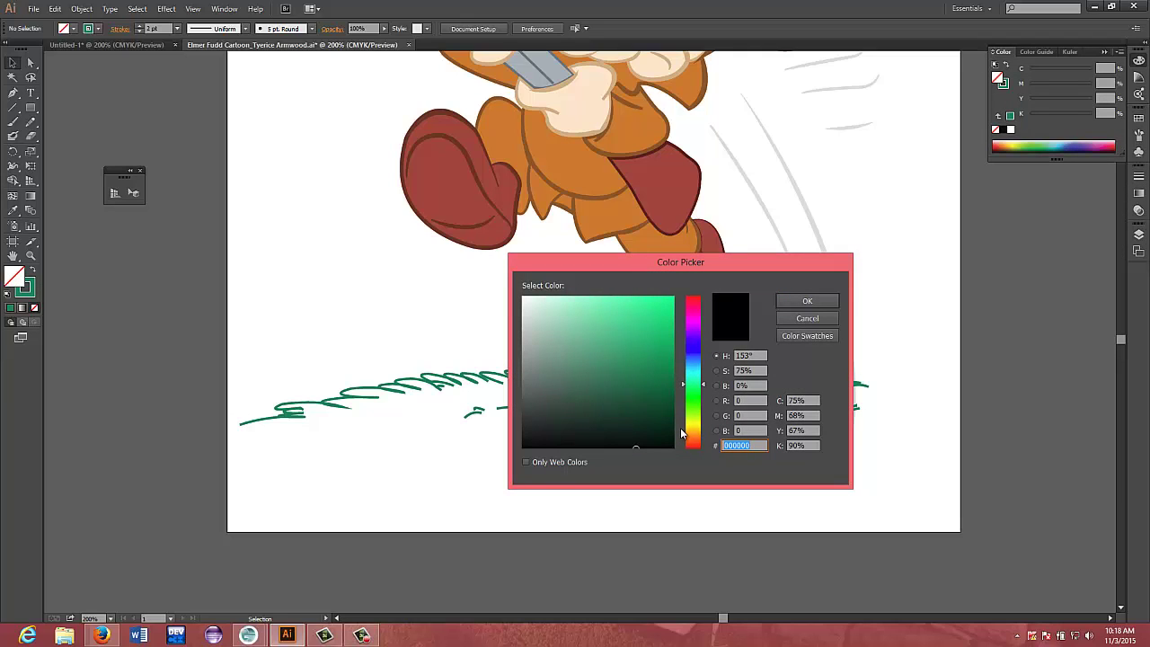
type("b")
type("4dd")
type("4b")
key("Return")
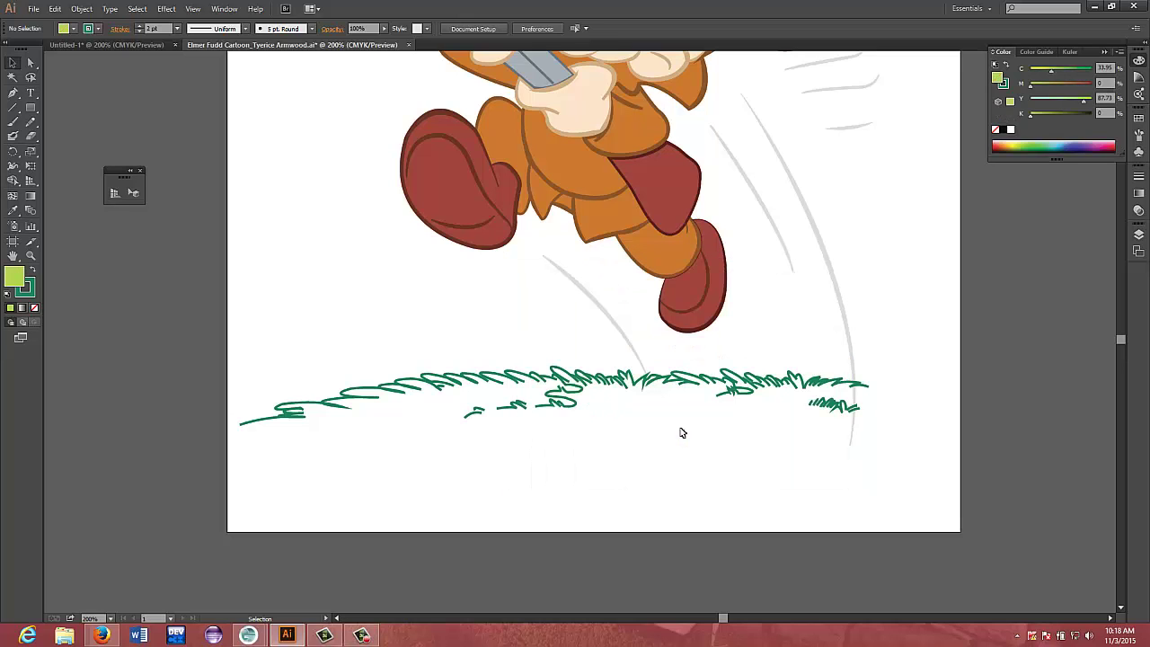
left_click(33, 302)
left_click(30, 293)
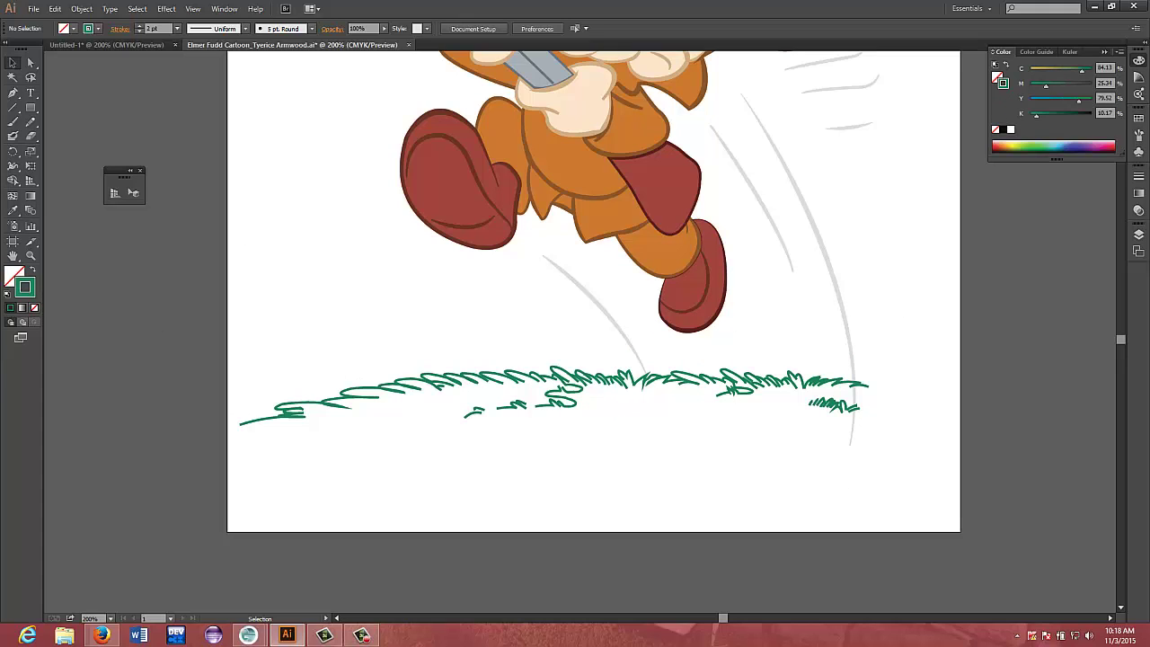
Show the background image layer and hide the grouped strokes inside the grass layer
left_click(1139, 234)
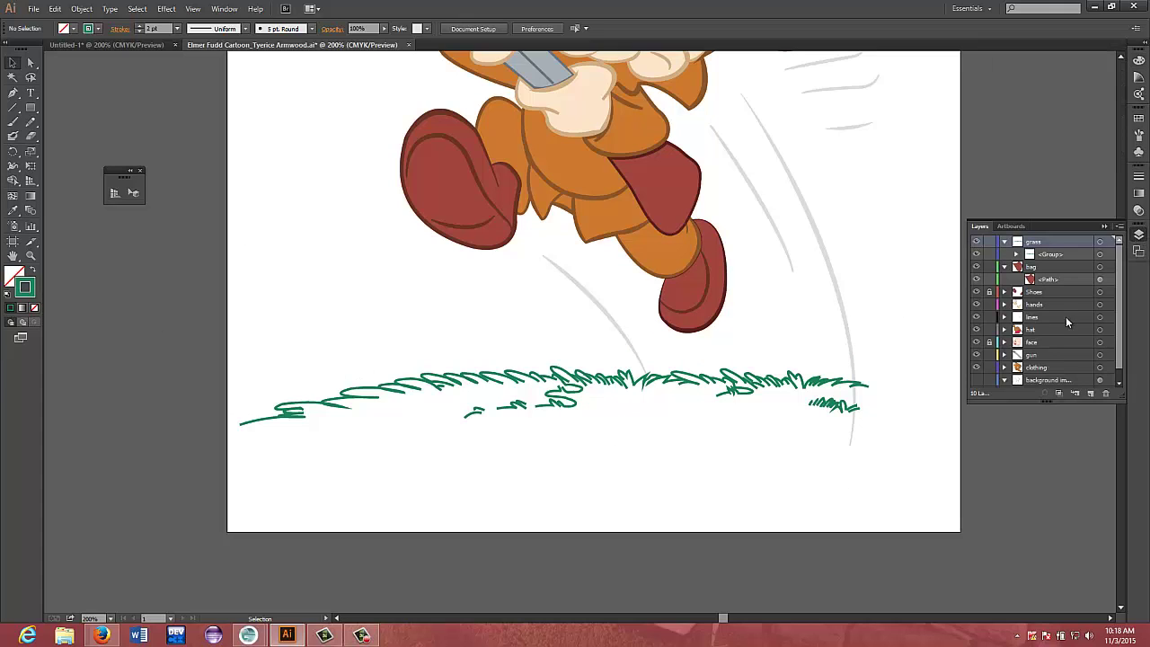
left_click(976, 381)
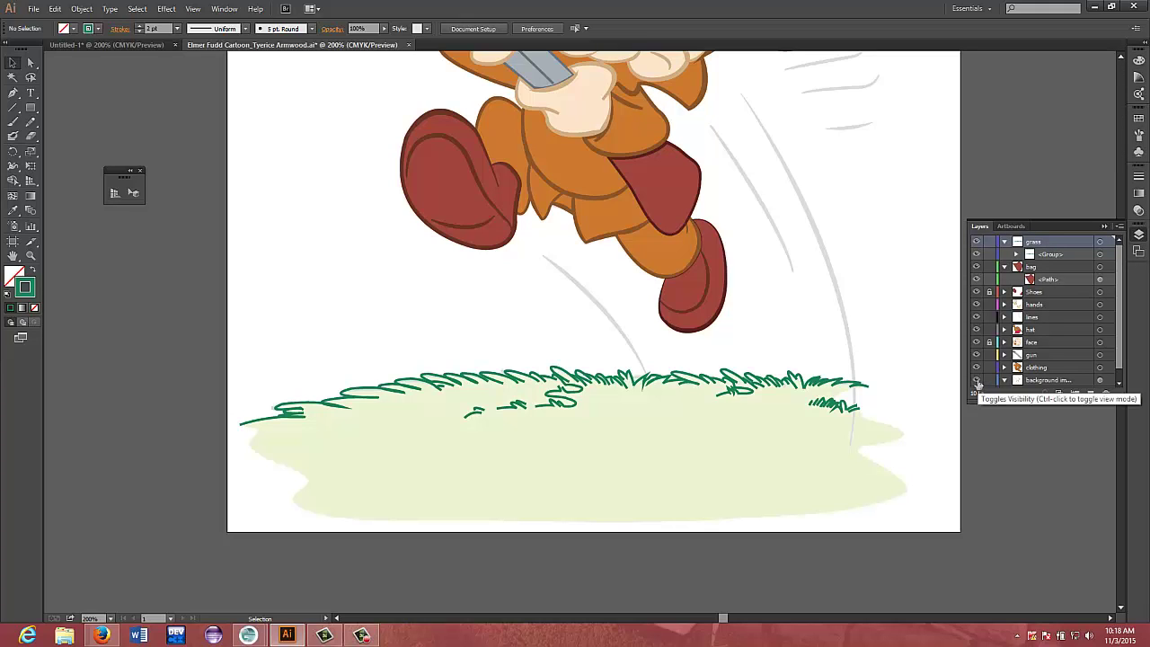
left_click(976, 255)
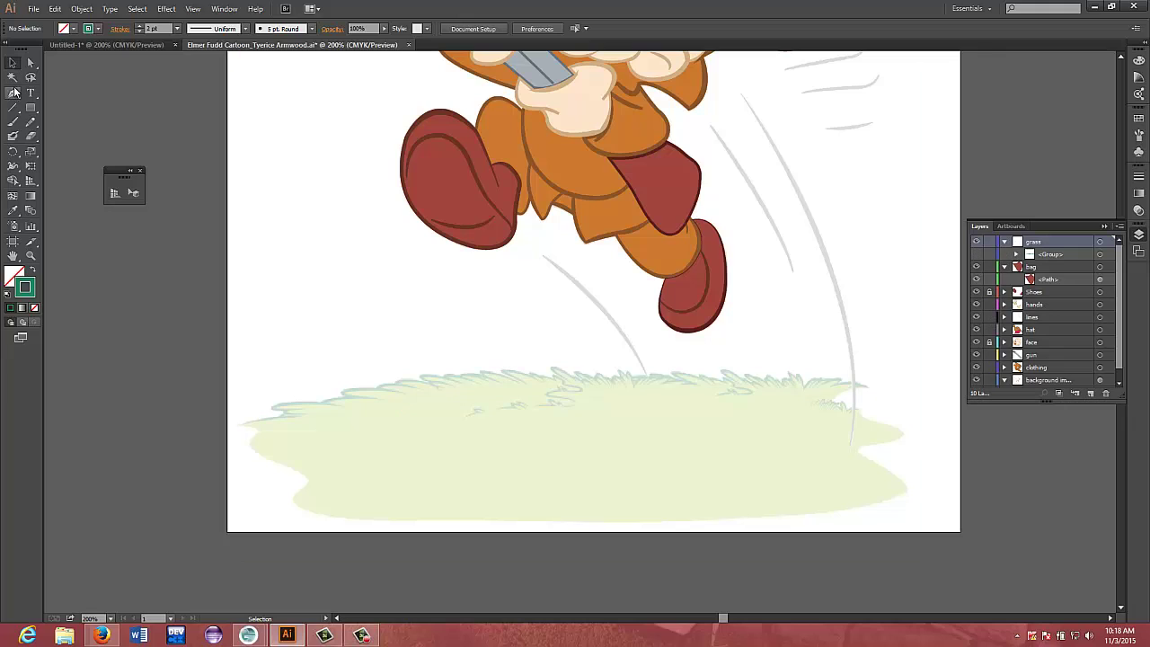
Start a path with the Pen tool at the grass's far-left tip and trace the first blades of the reference outline
left_click(13, 93)
key("ctrl+equal")
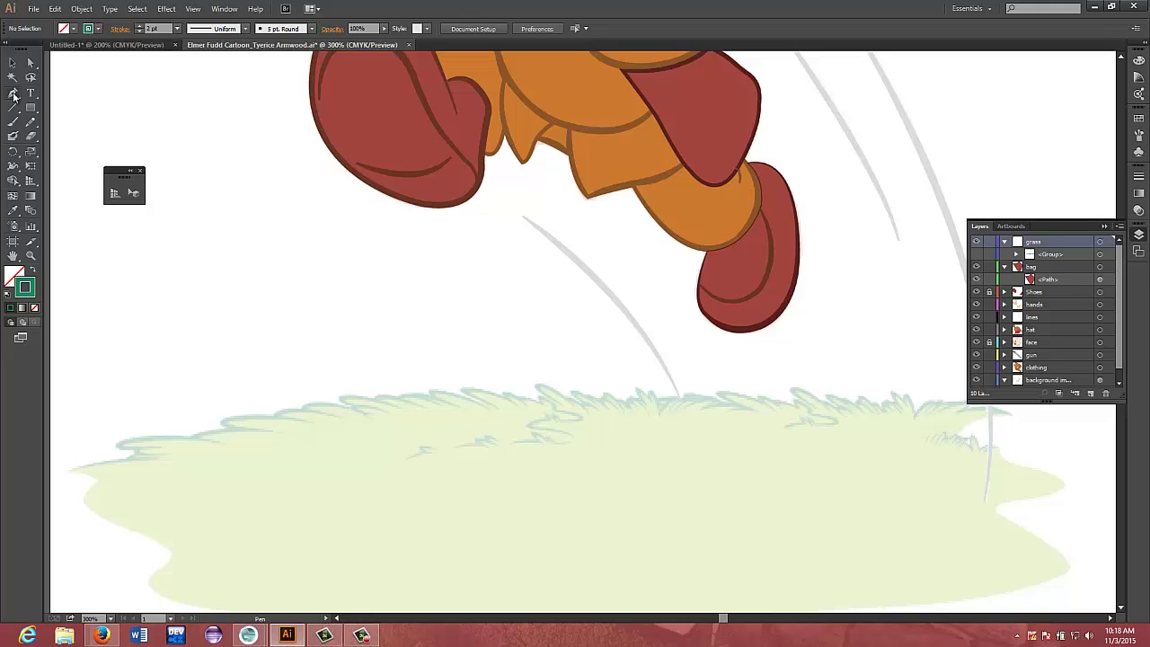
left_click(69, 469)
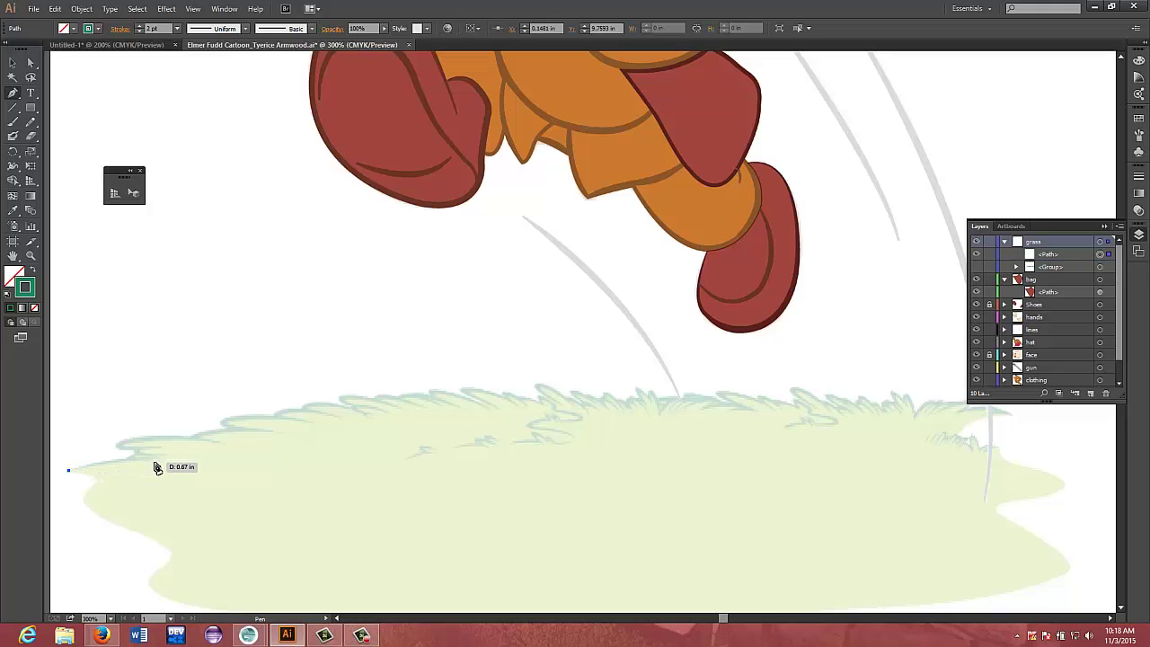
mouse_move(156, 463)
left_mouse_down()
mouse_move(160, 472)
mouse_move(137, 458)
mouse_move(216, 462)
mouse_move(233, 440)
left_mouse_up()
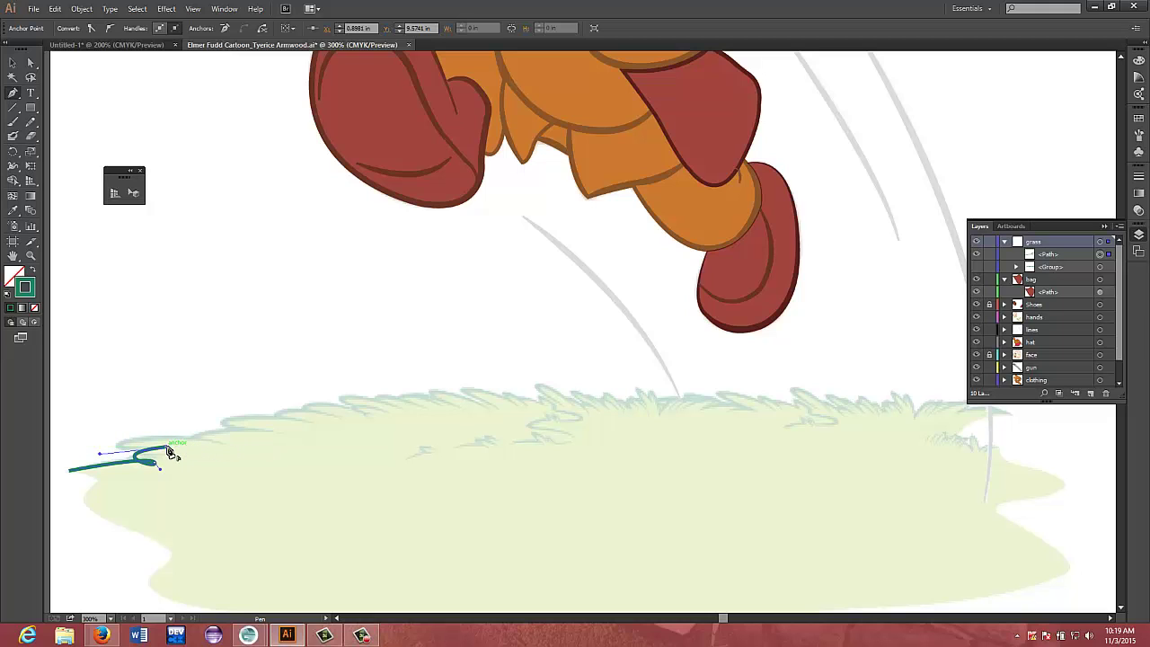
left_click_drag(164, 441, 256, 432)
left_click(165, 442)
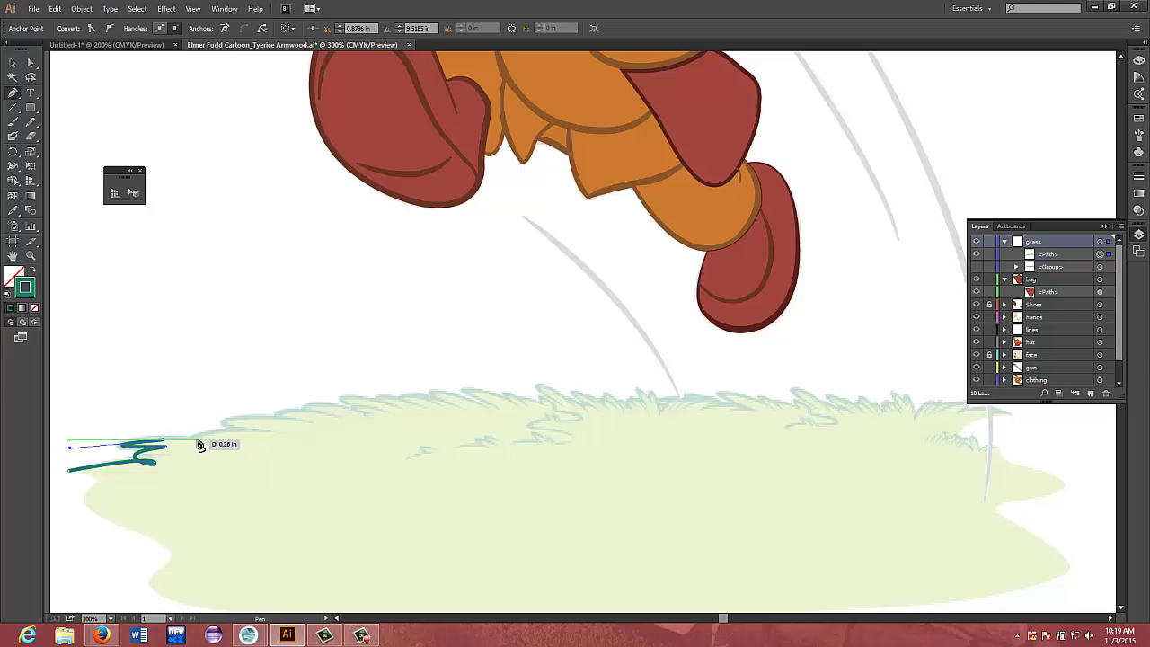
left_click(199, 441, "ctrl")
left_click_drag(198, 442, 200, 441)
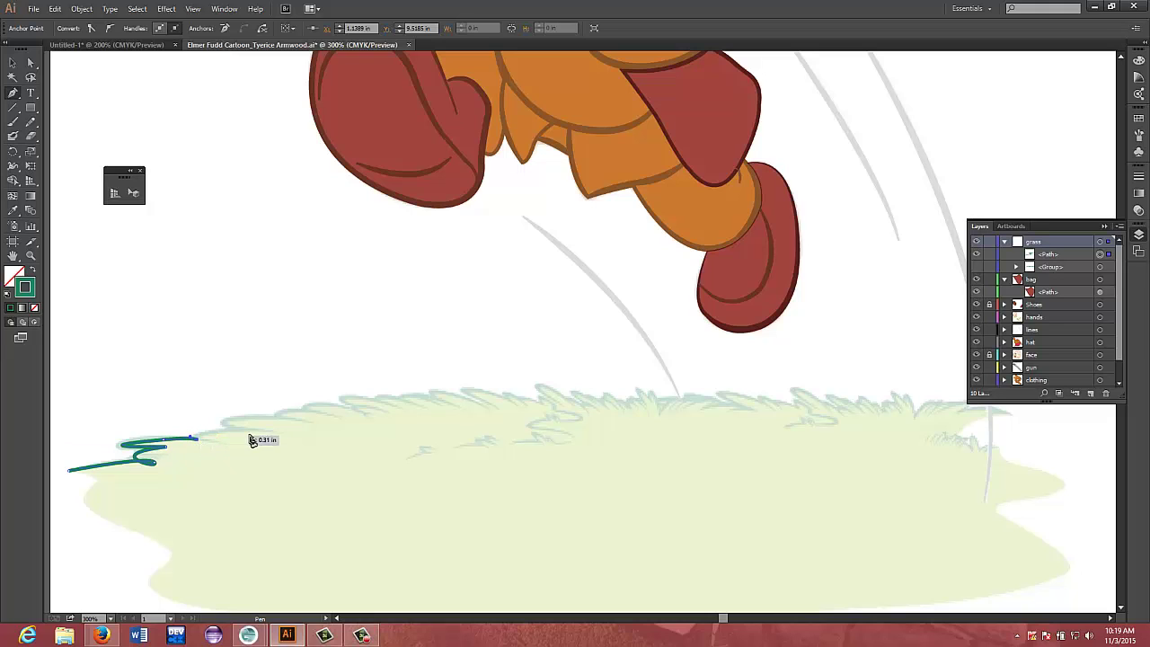
left_click_drag(291, 440, 267, 443)
key("ctrl+z")
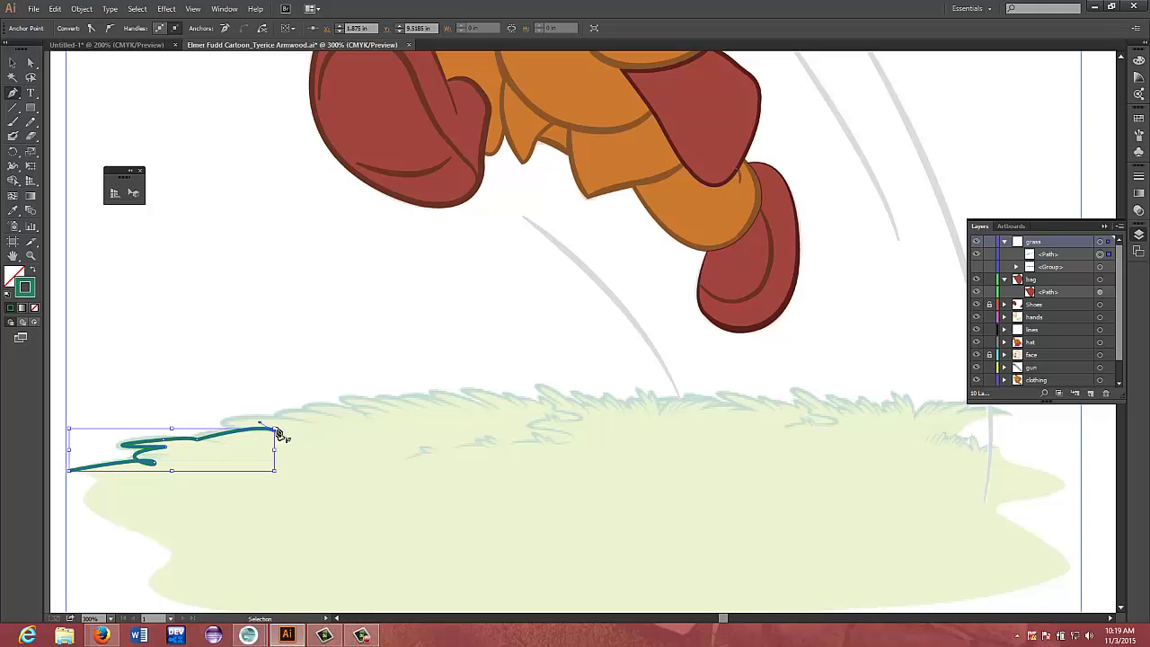
key("ctrl+z")
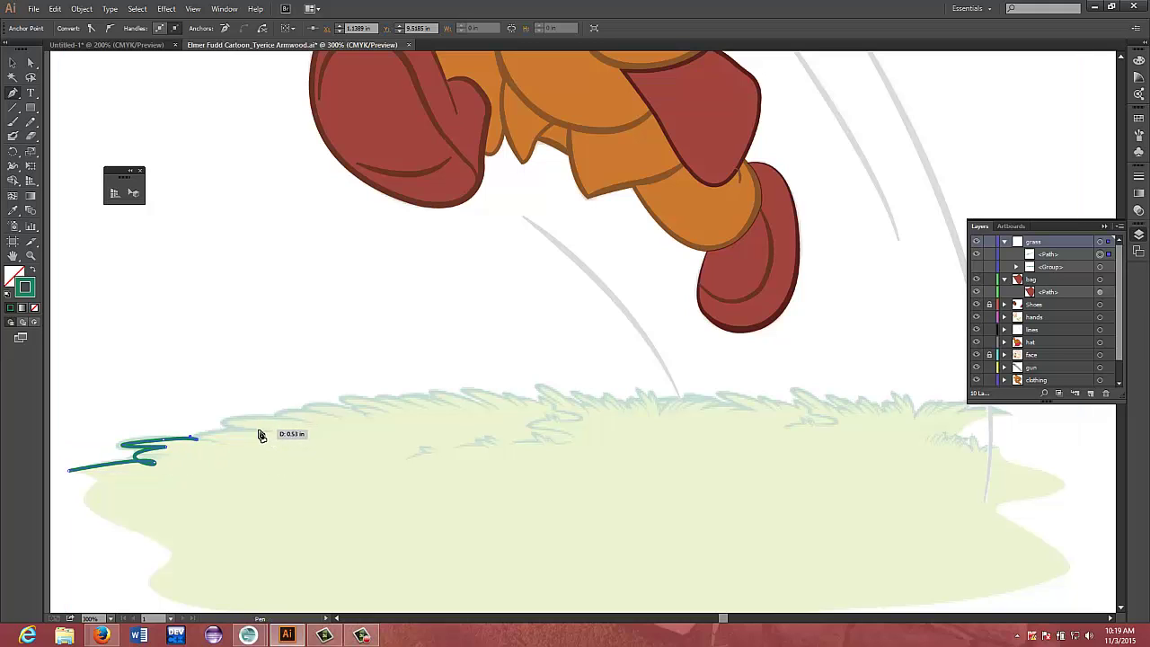
Continue the grass path along the rising left slope of the reference, following the blade tips to beneath the larger shoe
left_click_drag(256, 428, 383, 426)
left_click(278, 420)
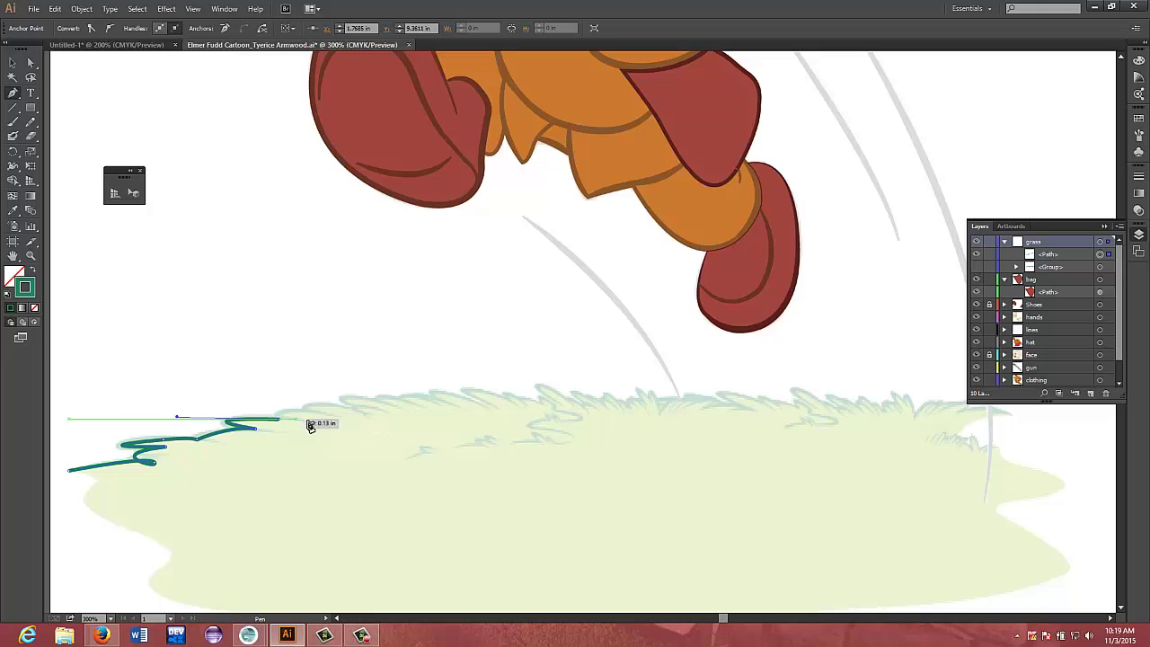
left_click_drag(311, 412, 343, 412)
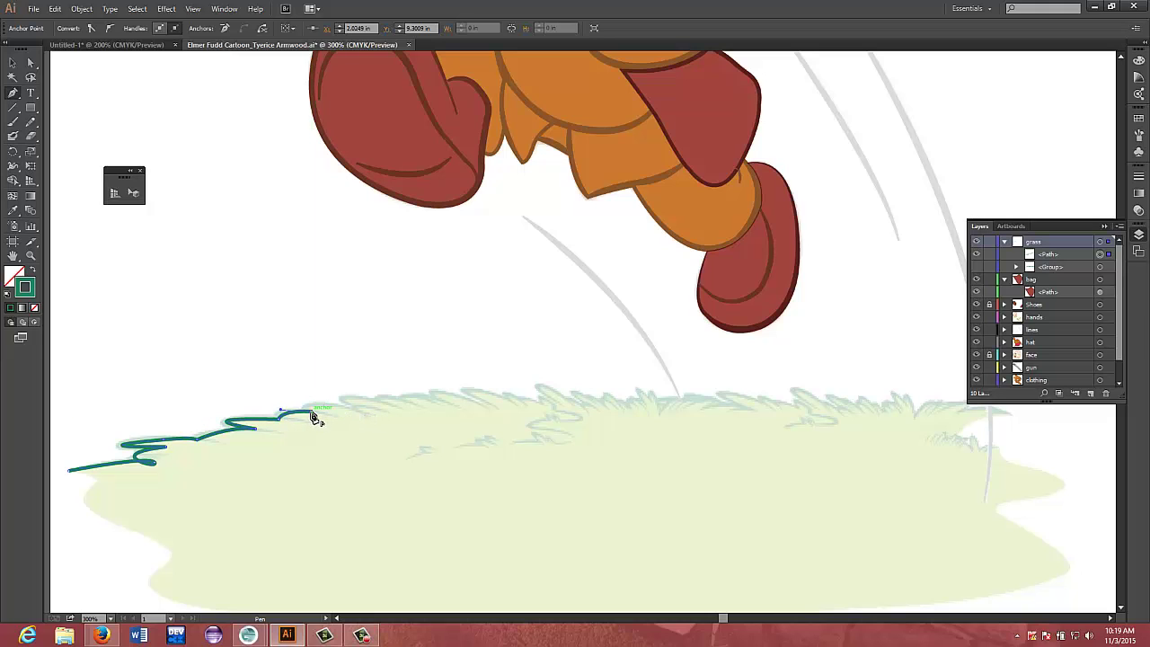
left_click(314, 413)
left_click_drag(356, 411, 417, 422)
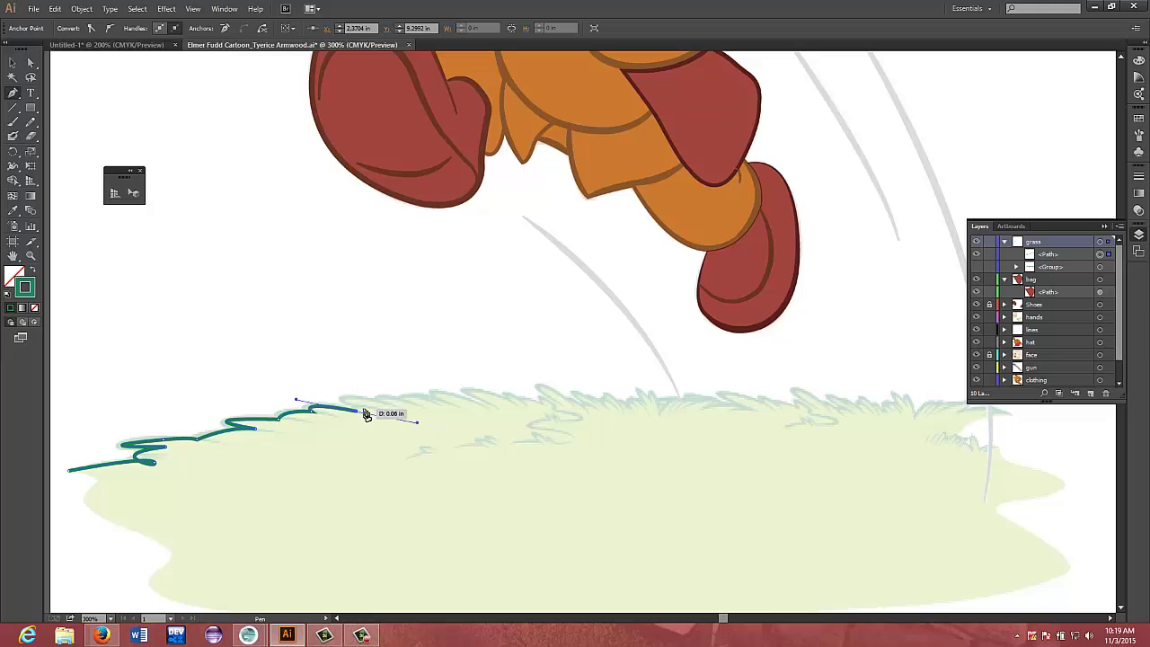
left_click(357, 414)
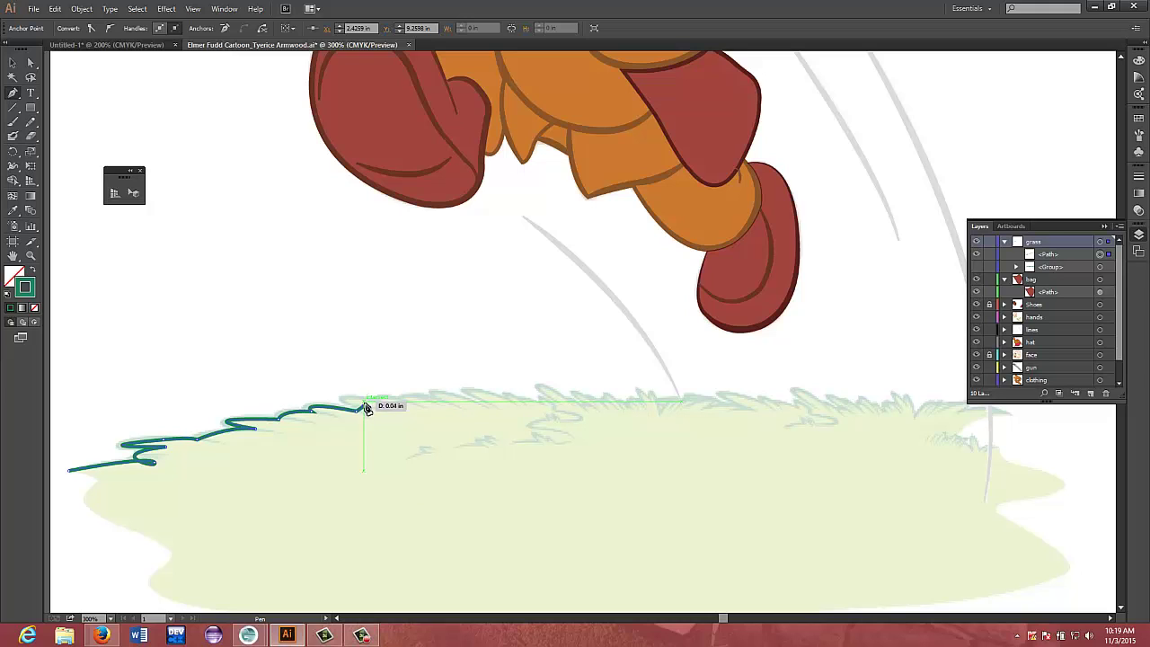
Trace the jagged grass blades beneath the larger shoe, undoing the last misplaced anchor point
left_click_drag(362, 400, 400, 399)
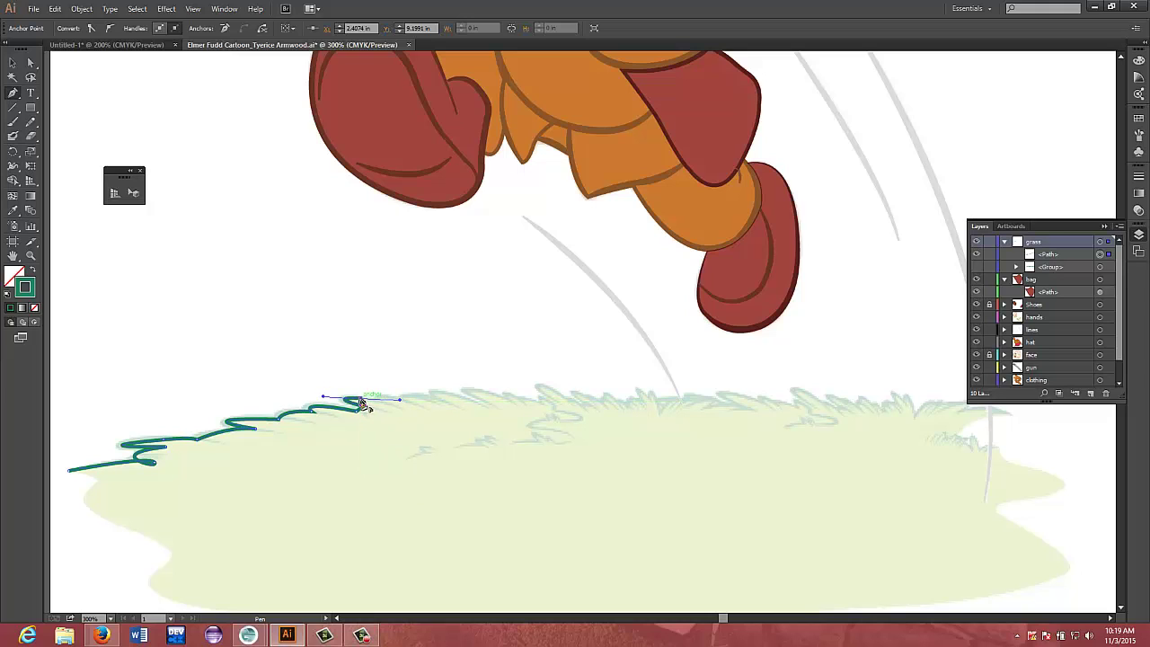
left_click(362, 404)
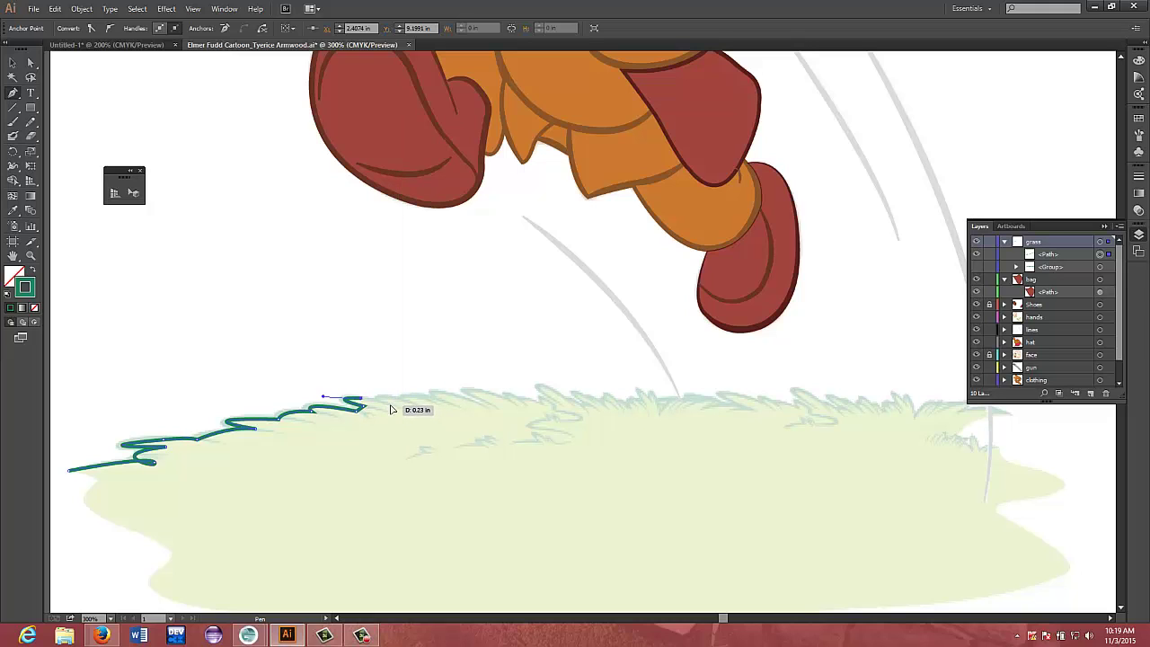
left_click(397, 403)
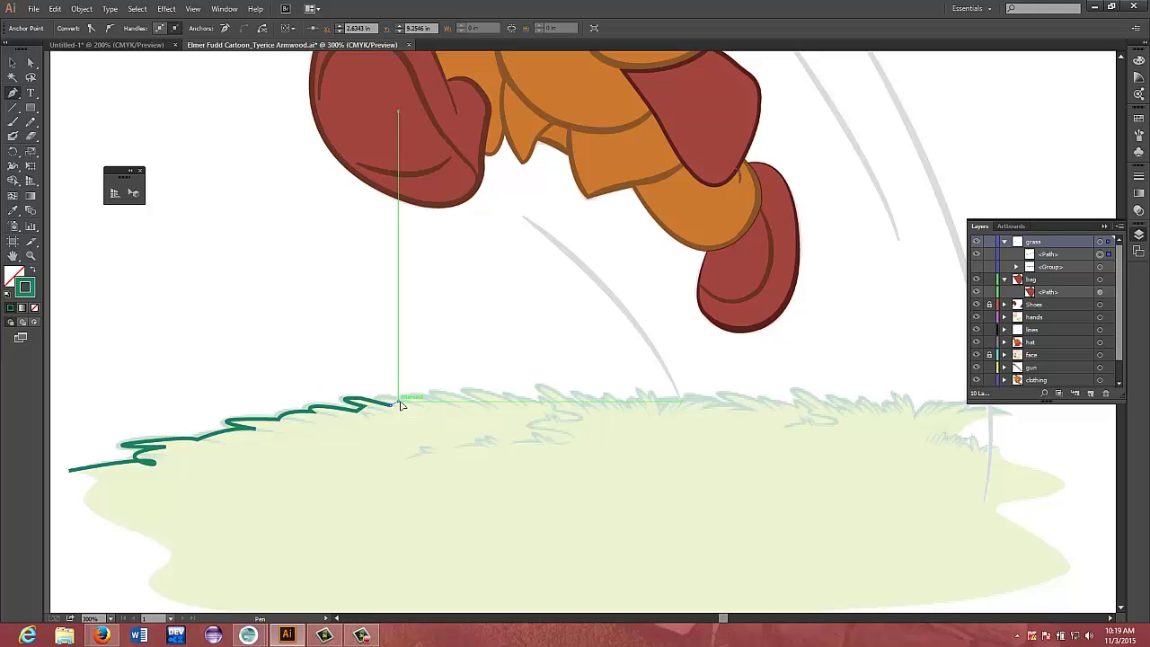
left_click_drag(400, 404, 430, 408)
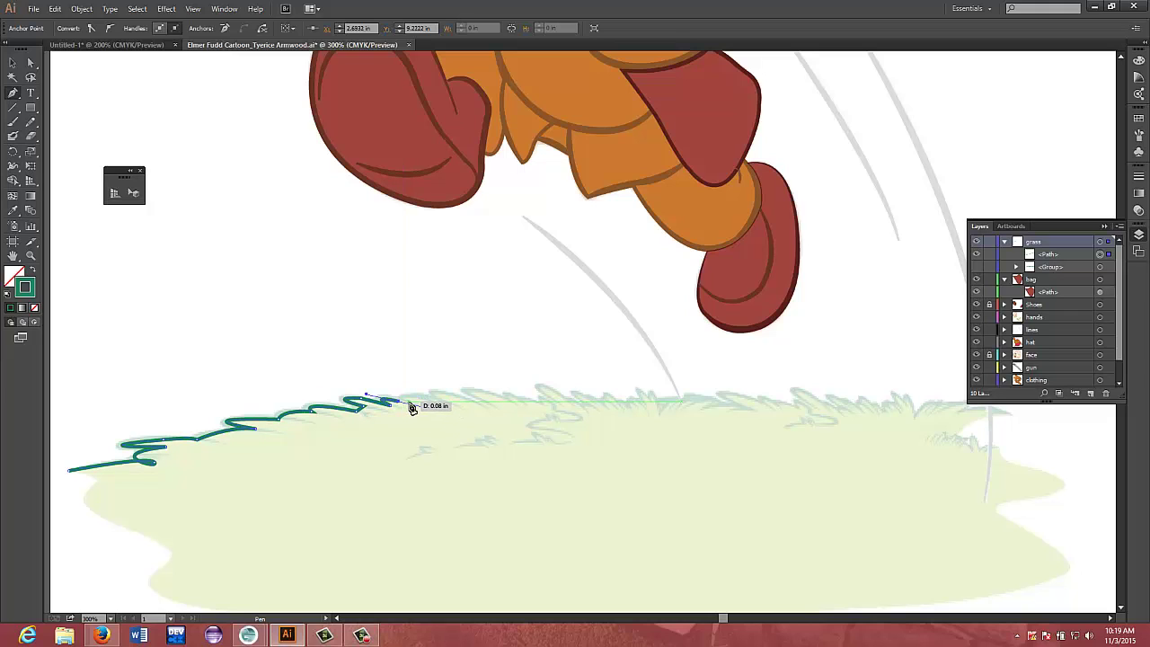
left_click(412, 403)
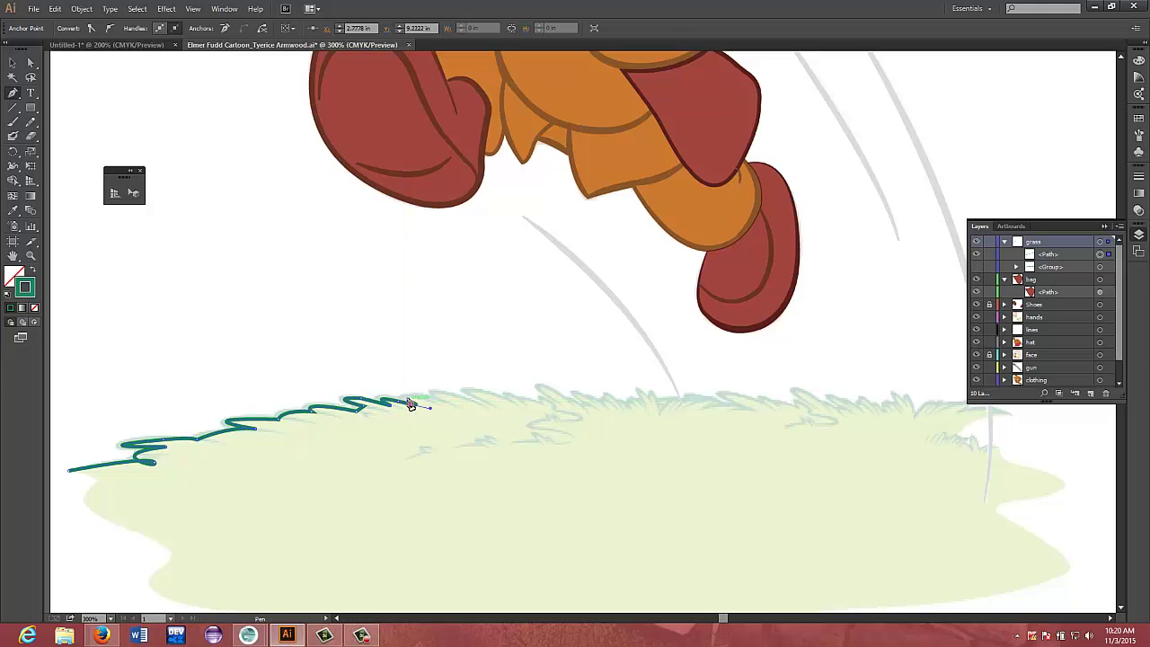
left_click_drag(434, 398, 517, 406)
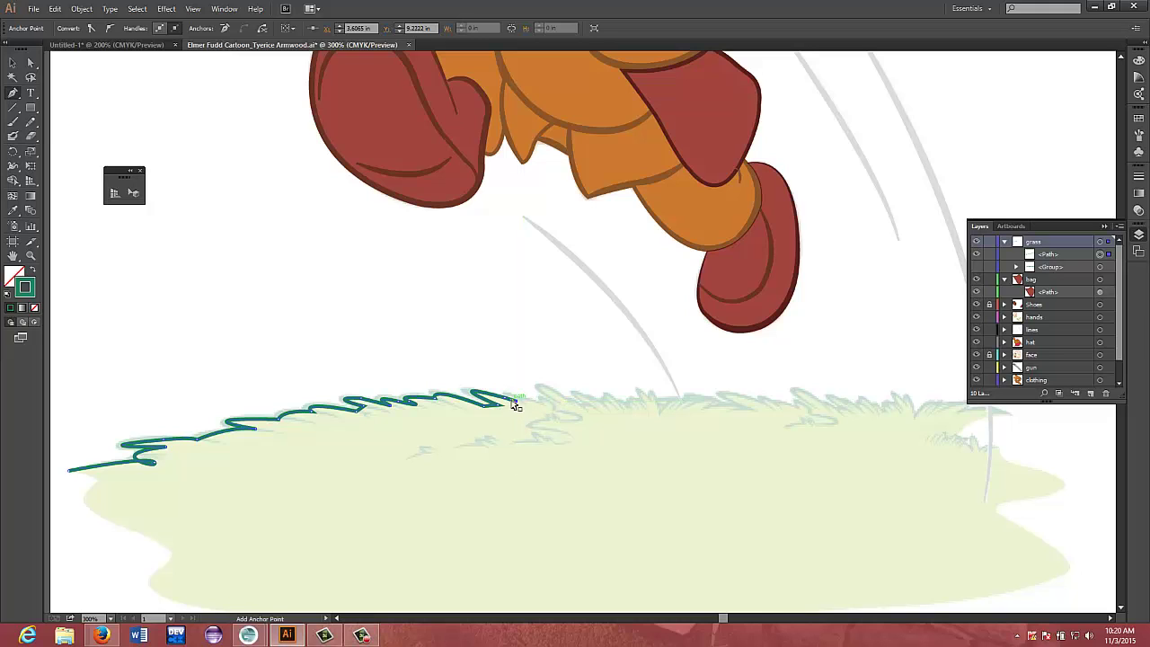
key("ctrl+z")
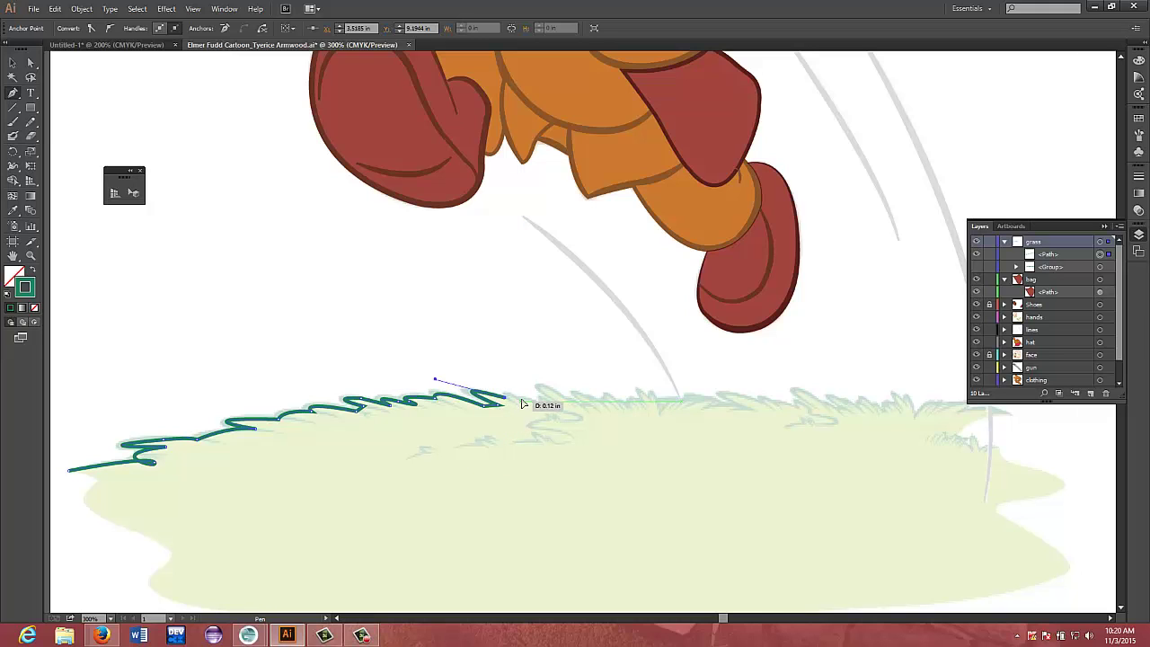
Extend the grass path over the tall pointed blade between the two shoes and the blade beside it
left_click_drag(521, 404, 527, 405)
mouse_move(525, 402)
left_mouse_down()
mouse_move(551, 412)
mouse_move(542, 390)
left_mouse_up()
mouse_move(545, 381)
left_mouse_down()
mouse_move(580, 417)
mouse_move(647, 413)
left_mouse_up()
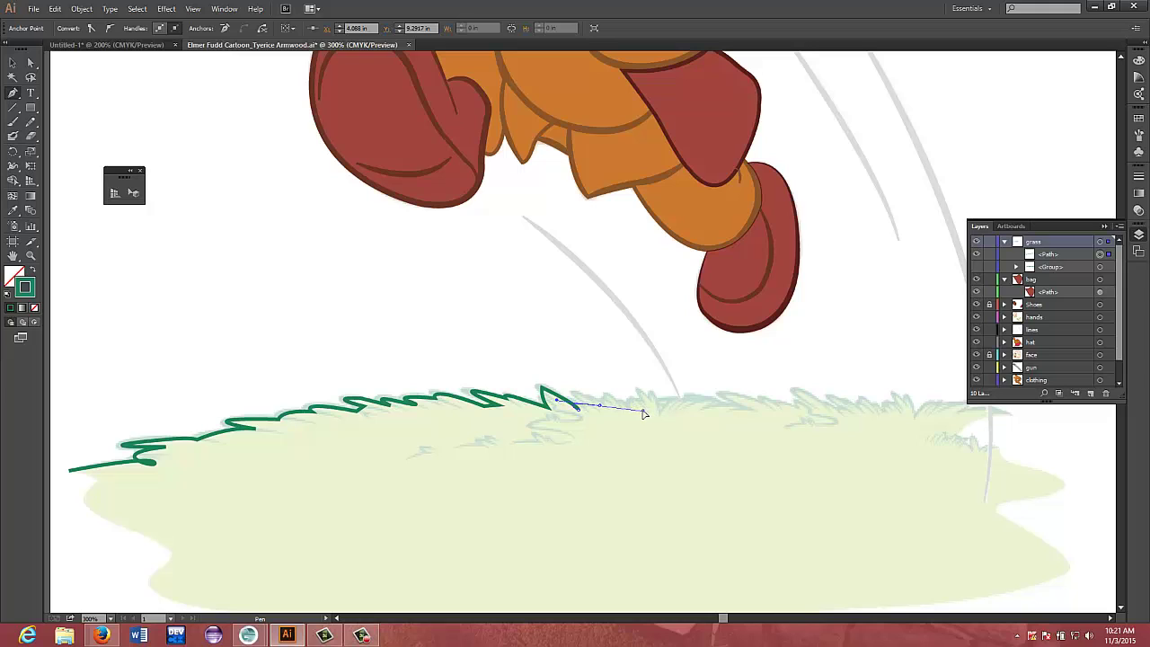
left_click(600, 406)
mouse_move(582, 399)
left_mouse_down()
mouse_move(620, 416)
mouse_move(613, 406)
left_mouse_up()
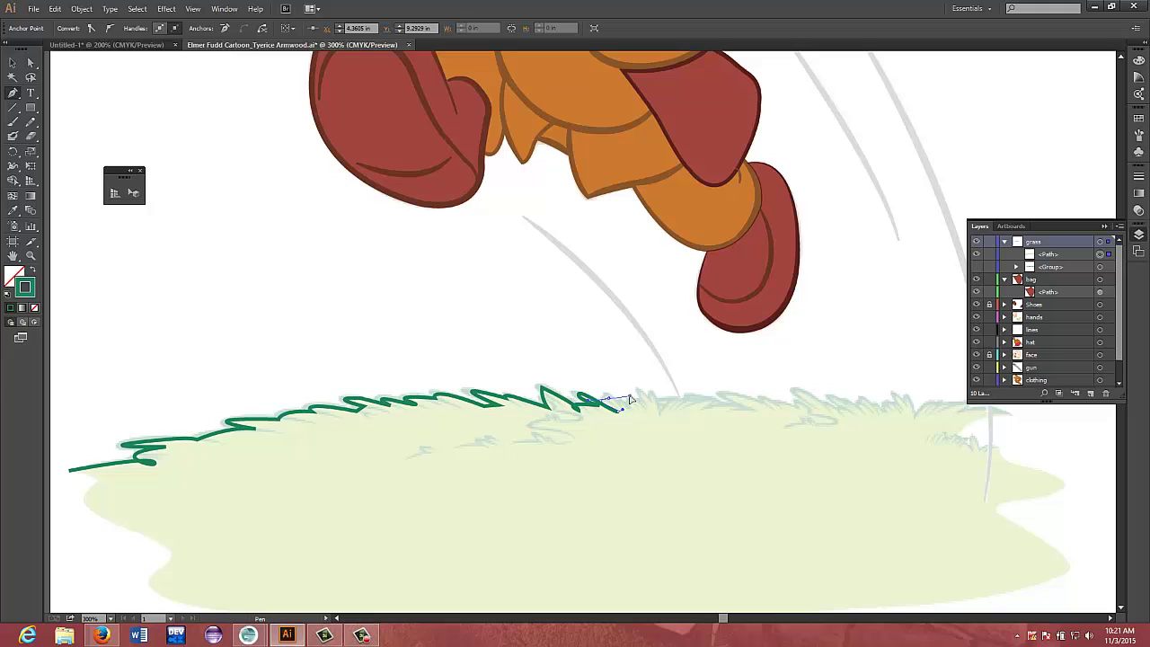
Trace the short clustered grass blades up to the lower end of the short curved motion line
left_click_drag(627, 401, 614, 406)
left_click_drag(625, 410, 642, 394)
mouse_move(643, 396)
left_mouse_down()
mouse_move(672, 421)
mouse_move(658, 405)
left_mouse_up()
left_click(670, 404)
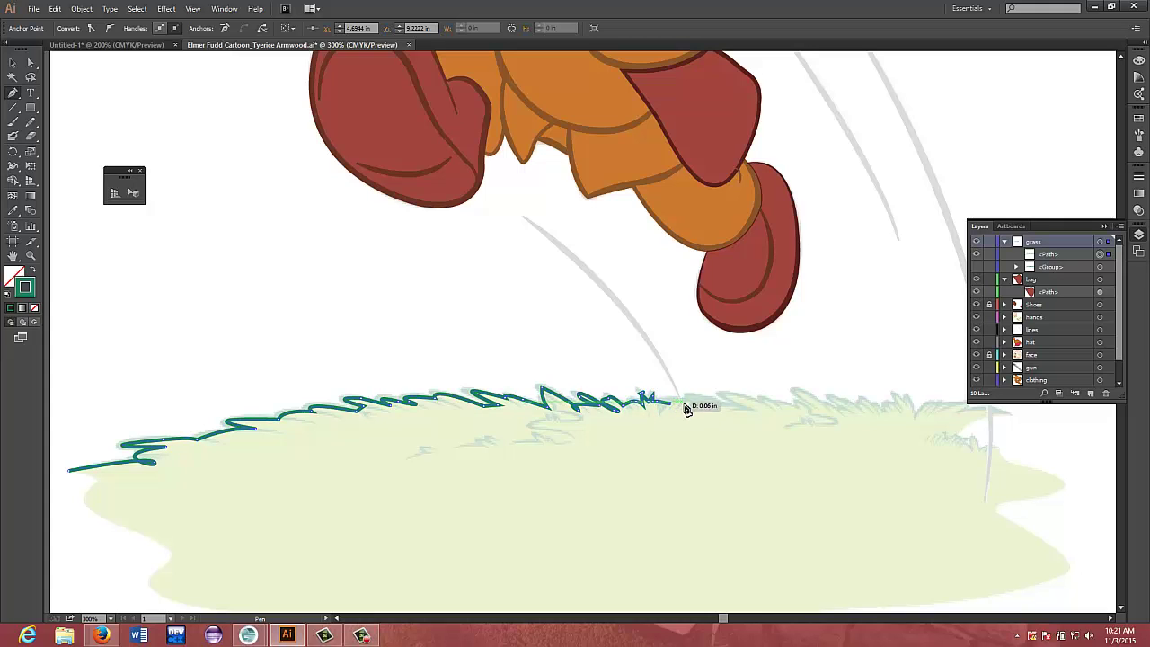
Extend the grass path past the short motion line and around the blade beneath the smaller shoe, undoing the last misplaced anchor point
left_click(679, 402)
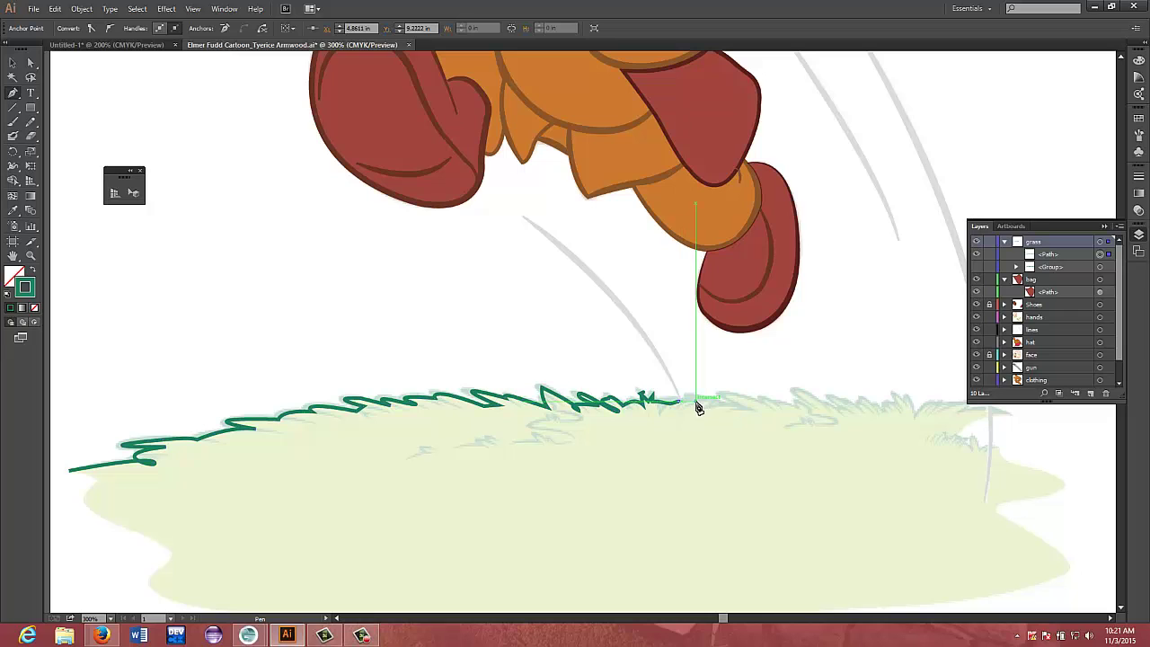
left_click(695, 400)
left_click_drag(688, 422, 752, 411)
left_click(727, 409)
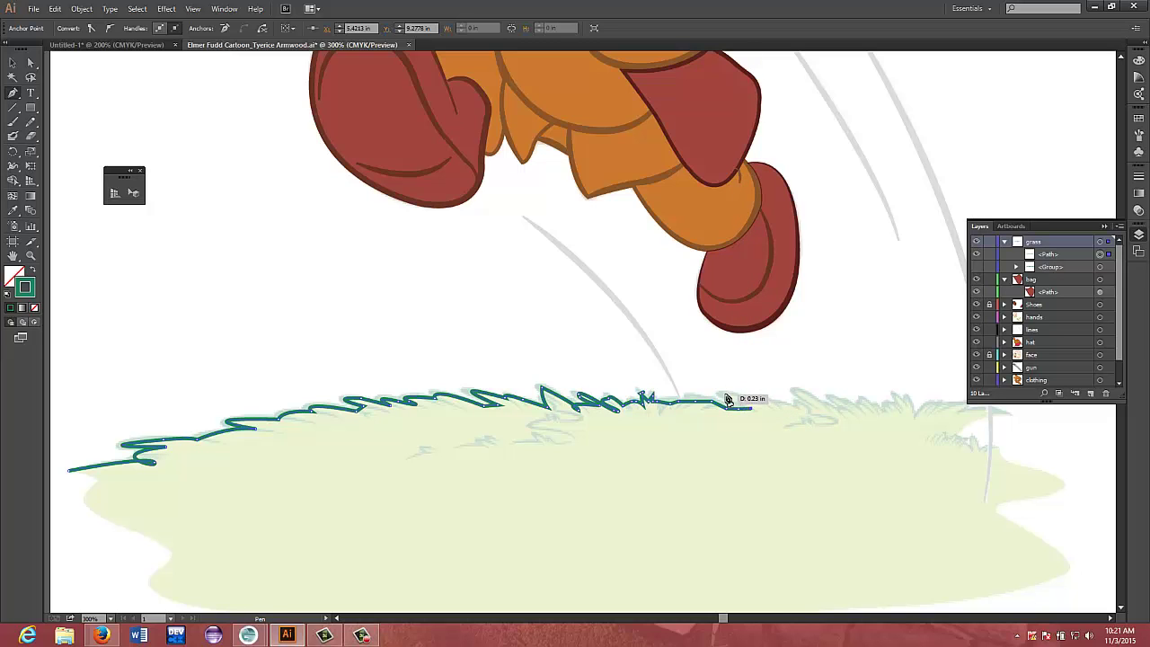
left_click_drag(725, 394, 729, 388)
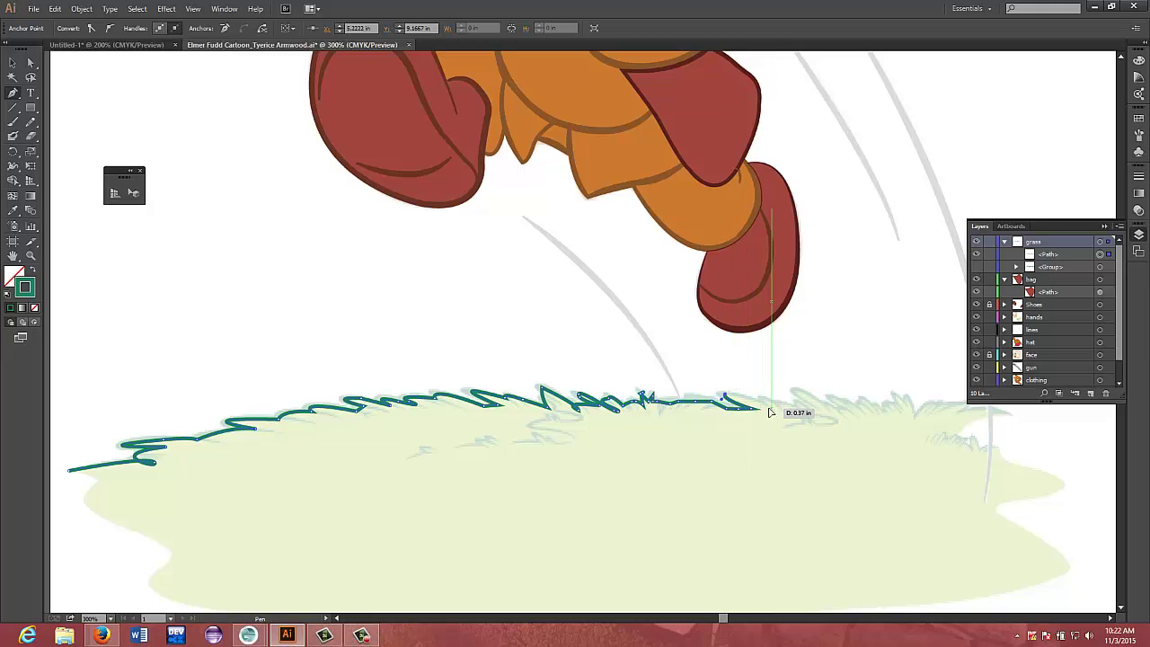
left_click(770, 410)
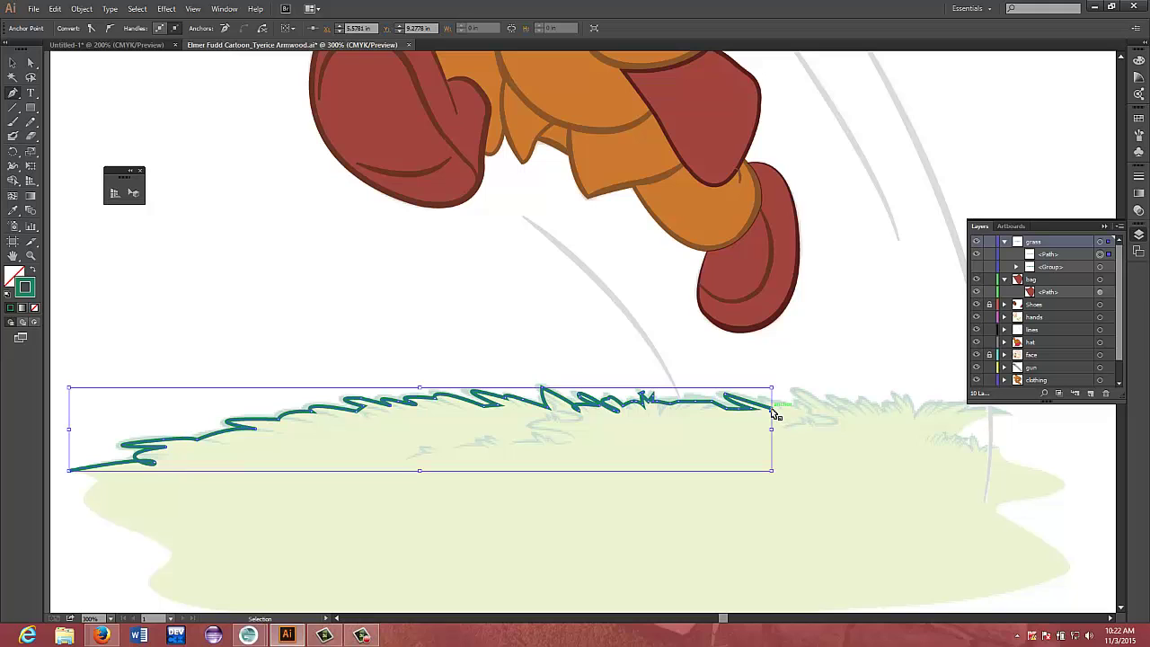
key("ctrl+z")
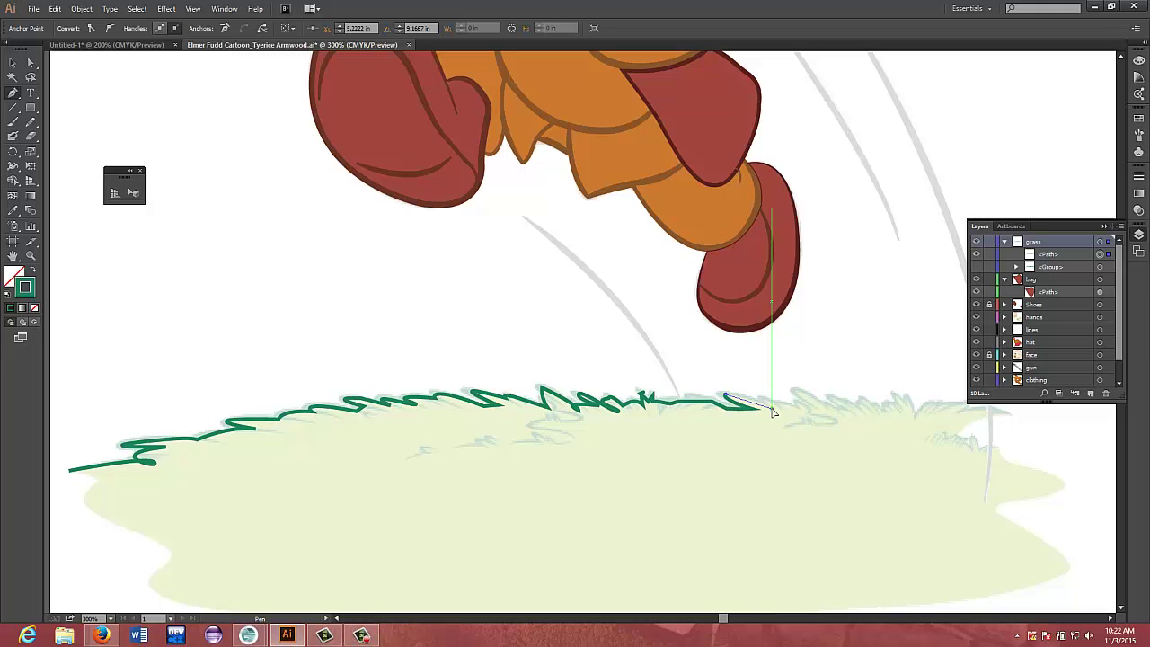
Trace the pointed grass blades under the outer edge of the smaller shoe, undoing the last misplaced anchor point
mouse_move(771, 410)
left_mouse_down()
mouse_move(788, 420)
mouse_move(765, 403)
mouse_move(784, 411)
mouse_move(788, 401)
mouse_move(818, 417)
mouse_move(798, 396)
mouse_move(819, 422)
mouse_move(829, 403)
mouse_move(847, 418)
left_mouse_up()
left_click(794, 405)
key("v")
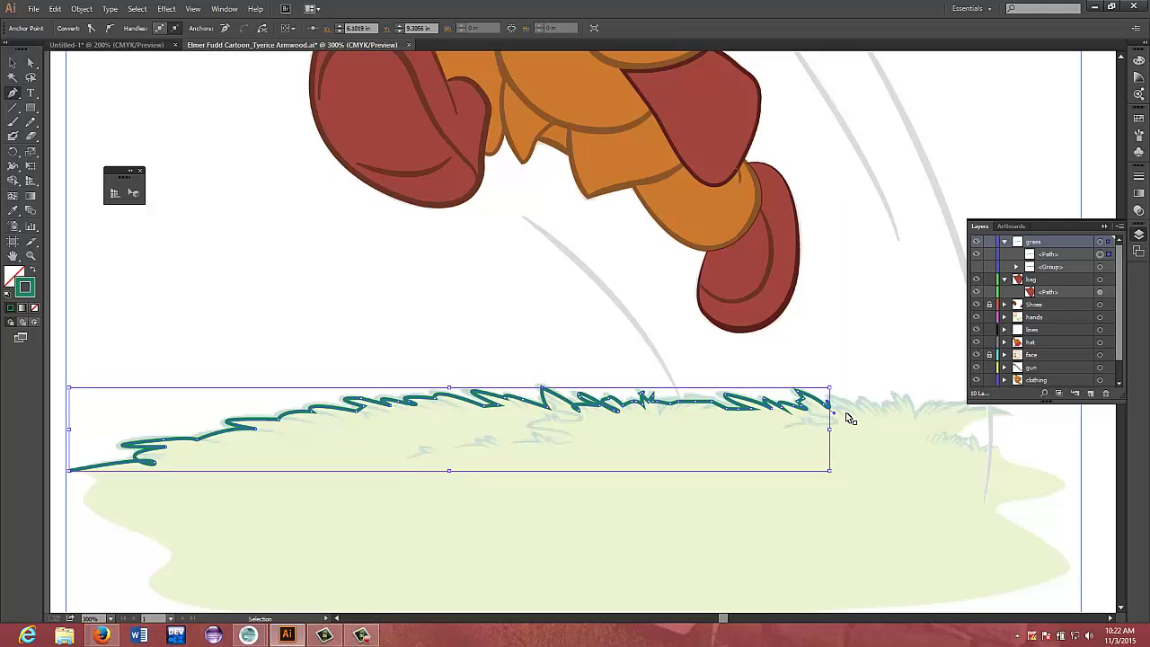
key("ctrl+z")
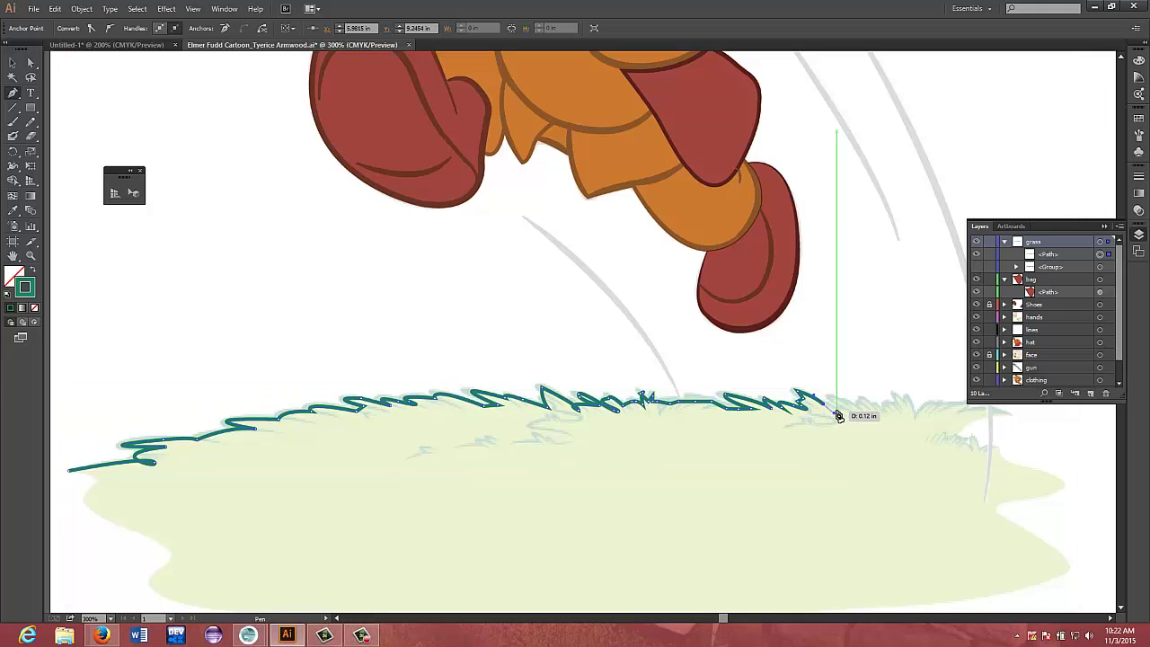
Continue the grass path over the slanted blades just beyond the smaller shoe, with sharp tips and valleys
left_click_drag(836, 411, 870, 438)
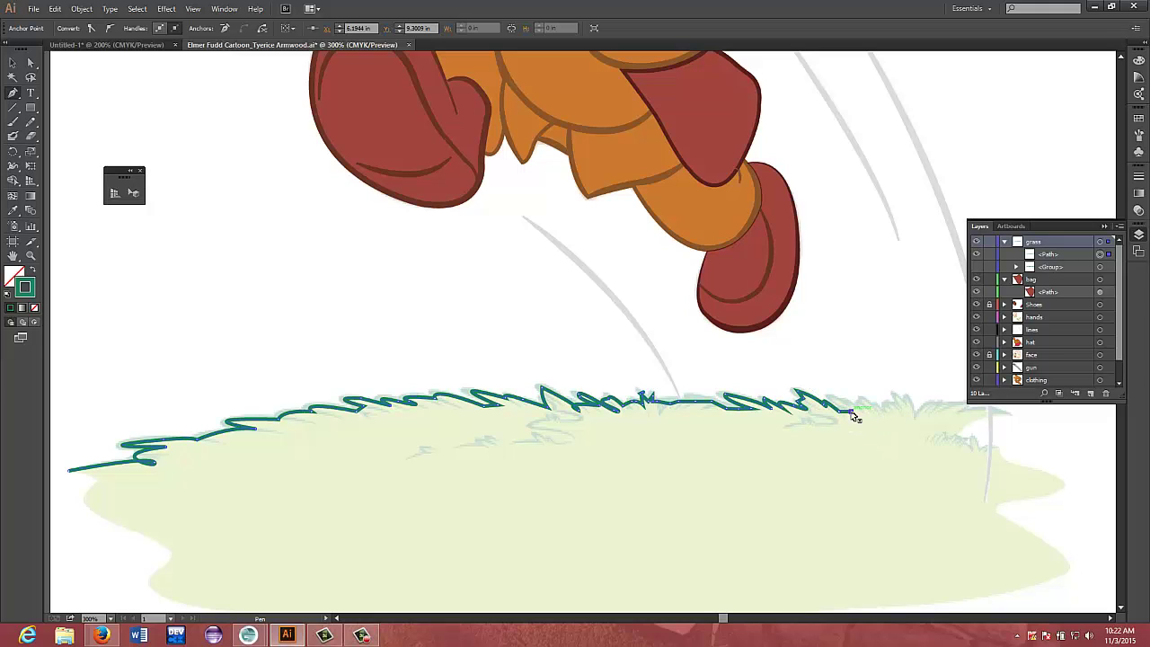
key("ctrl+shift+a")
left_click_drag(852, 413, 838, 392)
left_click(835, 397)
left_click_drag(864, 418, 865, 418)
left_click_drag(863, 410, 863, 400)
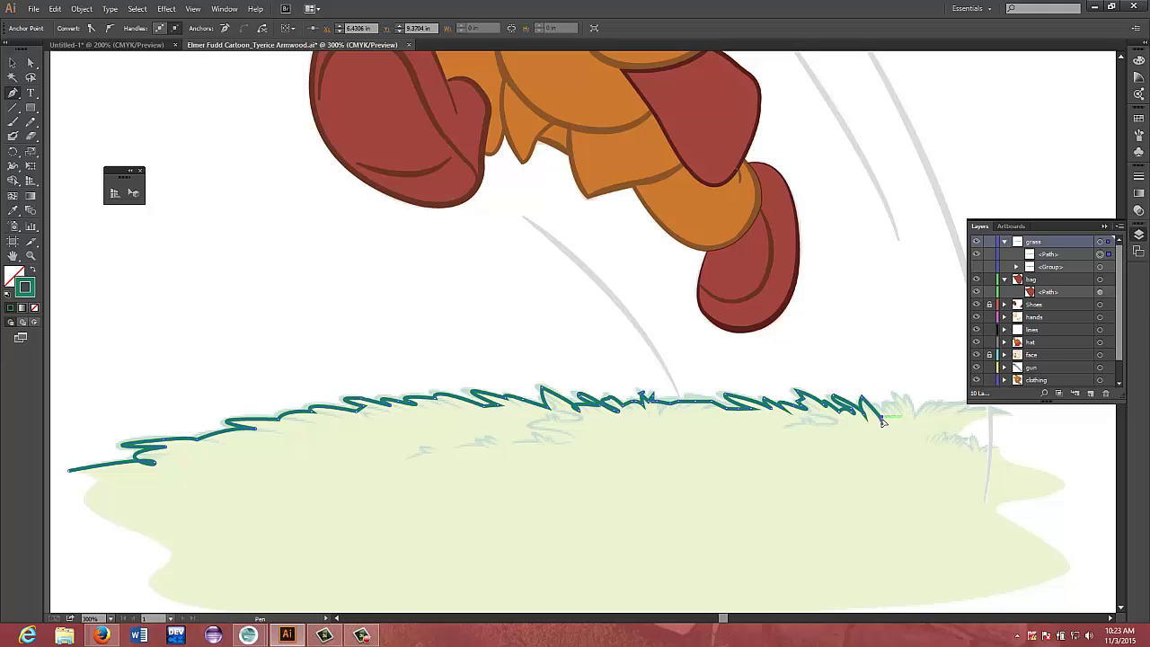
Trace the upright pointed blades below the middle motion line and the rising edge that follows them
left_click_drag(882, 412, 881, 414)
left_click_drag(881, 412, 894, 413)
mouse_move(902, 403)
left_mouse_down()
mouse_move(893, 399)
mouse_move(909, 411)
left_mouse_up()
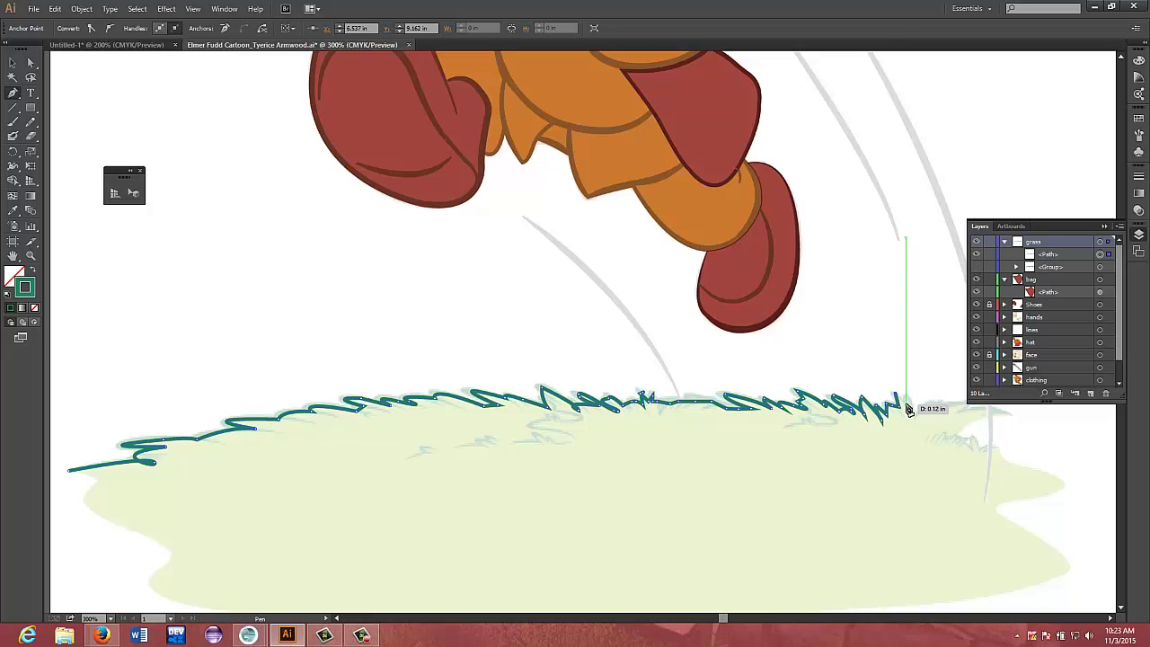
left_click(905, 401)
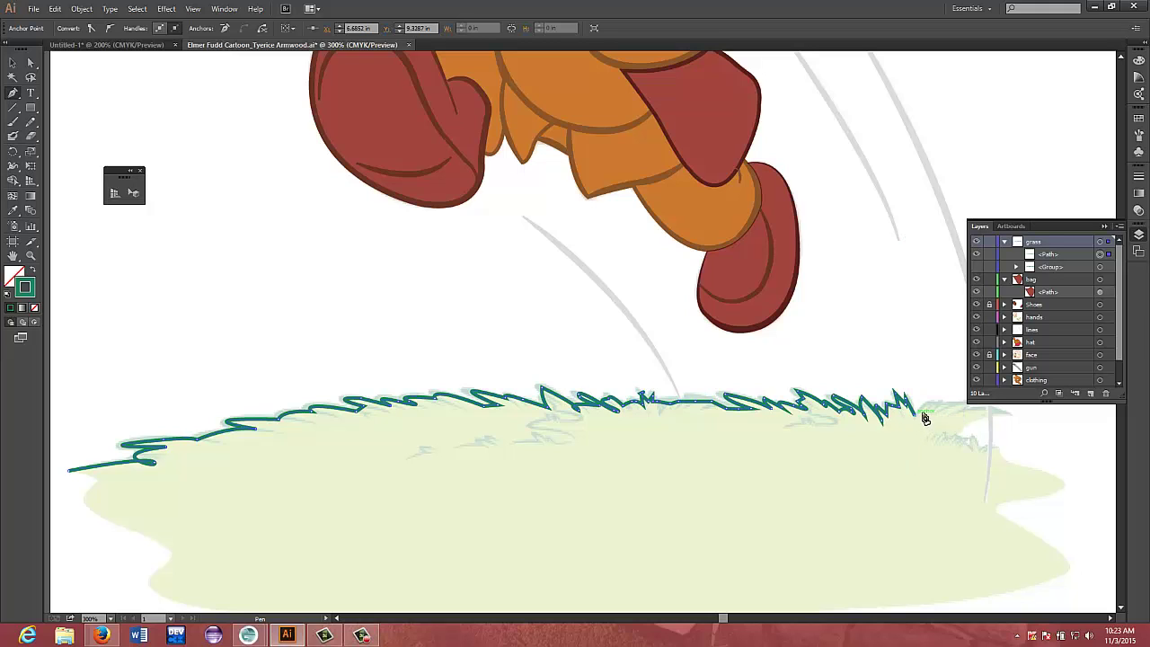
mouse_move(921, 417)
left_mouse_down()
mouse_move(903, 421)
mouse_move(928, 406)
mouse_move(932, 424)
left_mouse_up()
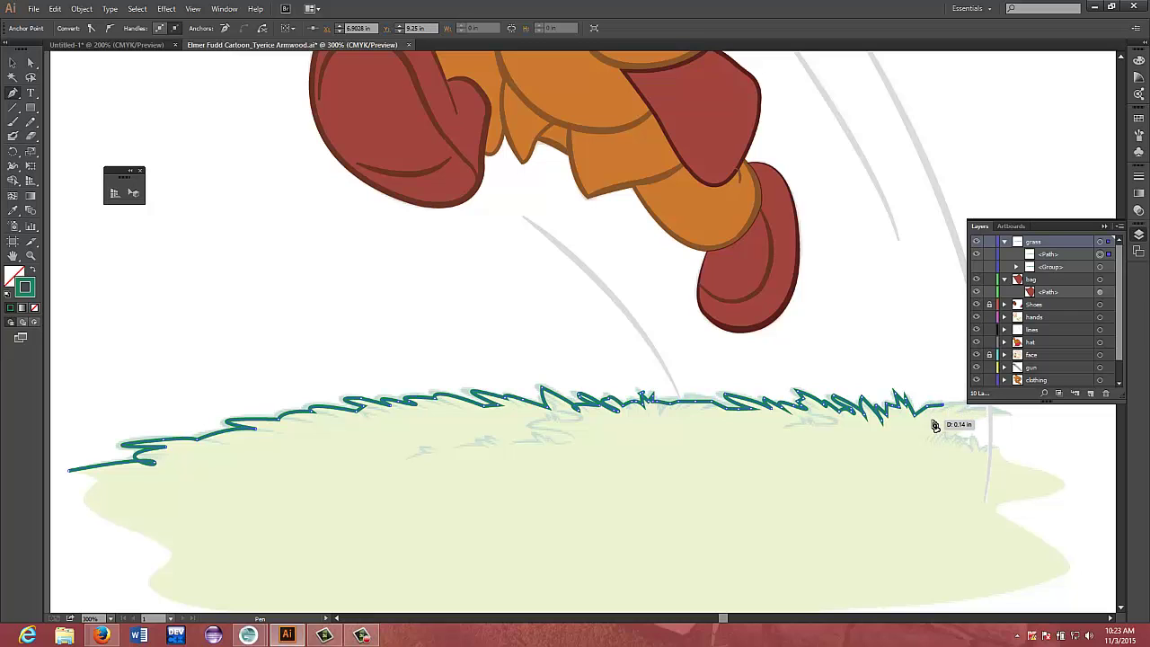
Extend the grass path to the tip of the outermost blade, just past the long motion line, redoing the misplaced tip point
left_click(1111, 619)
left_click(1110, 619)
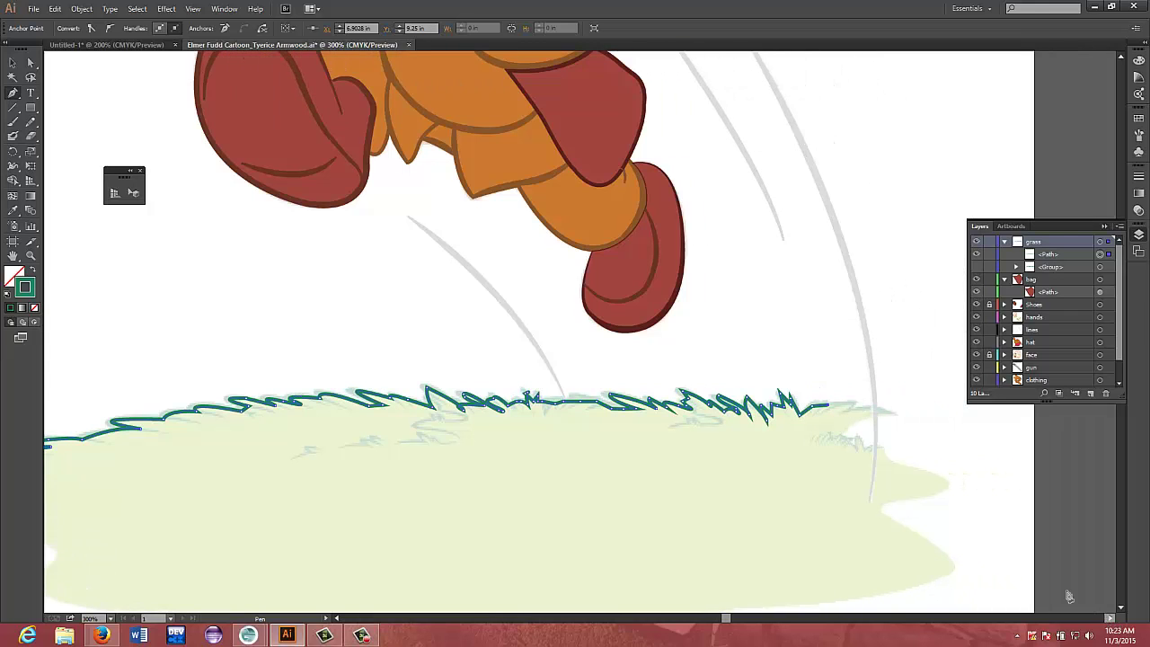
left_click(832, 406)
left_click_drag(848, 410, 883, 420)
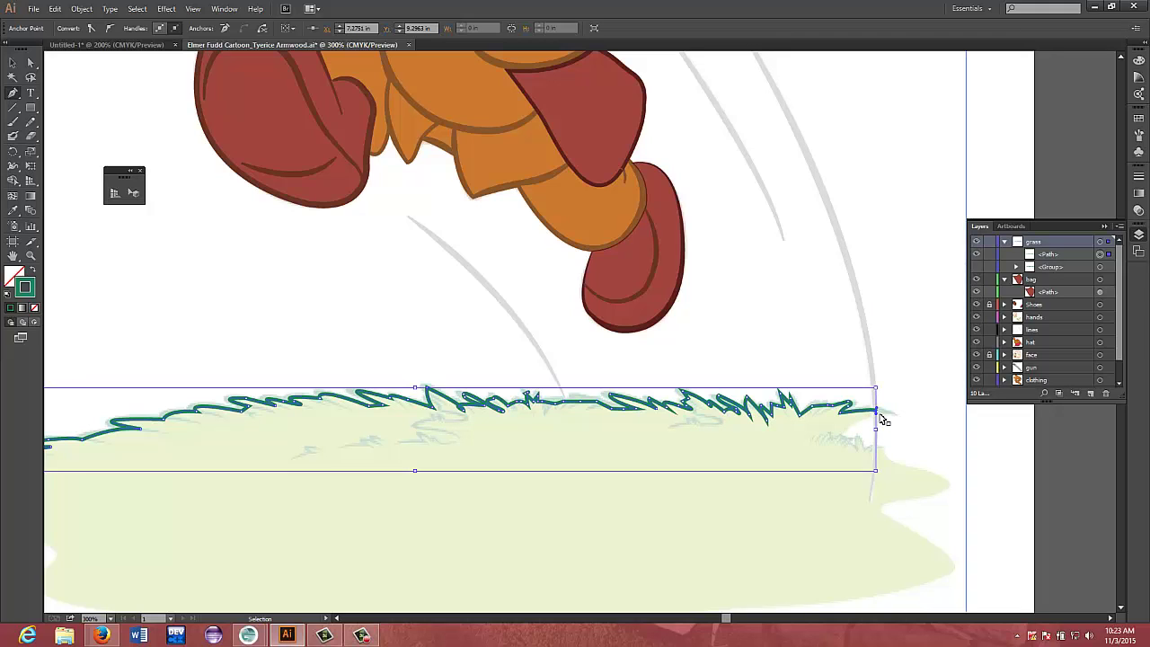
key("ctrl+z")
left_click(890, 412)
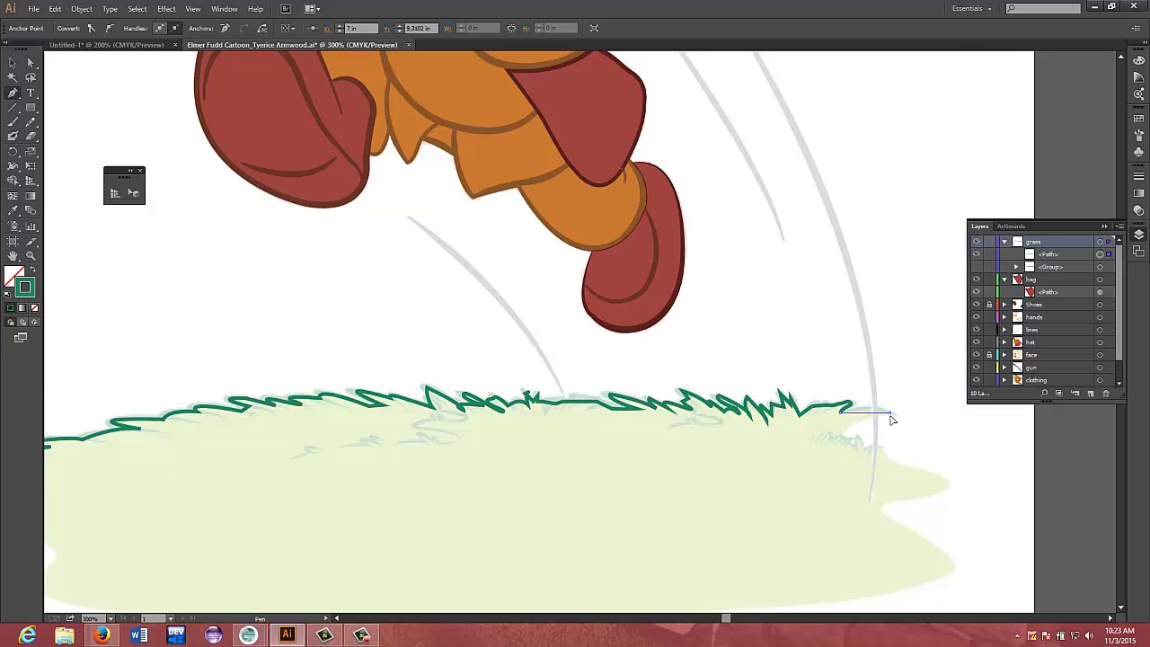
left_click_drag(899, 420, 901, 423)
left_click(889, 412)
Curve the path back inward under the outermost blade and trace the small blades below it to the long motion line
mouse_move(835, 446)
left_mouse_down()
mouse_move(828, 456)
mouse_move(839, 452)
left_mouse_up()
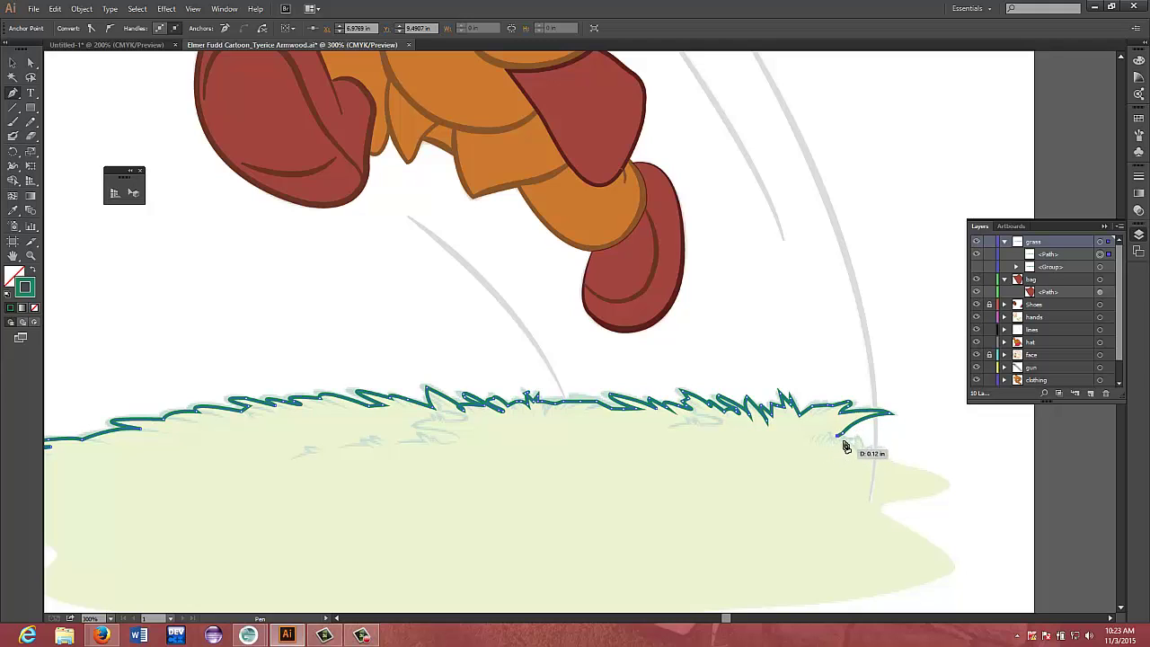
left_click_drag(848, 444, 882, 451)
left_click(880, 449)
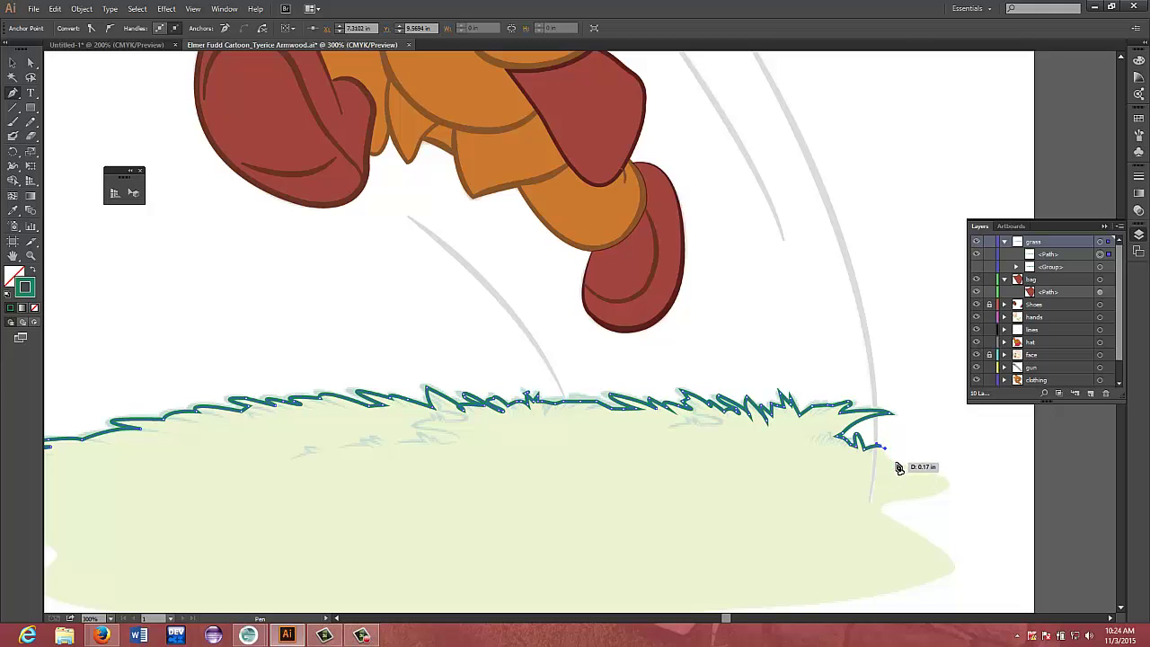
Trace the rounded upper lobe at the right end of the grass area, ending on its underside
left_click(897, 464)
left_click(896, 462)
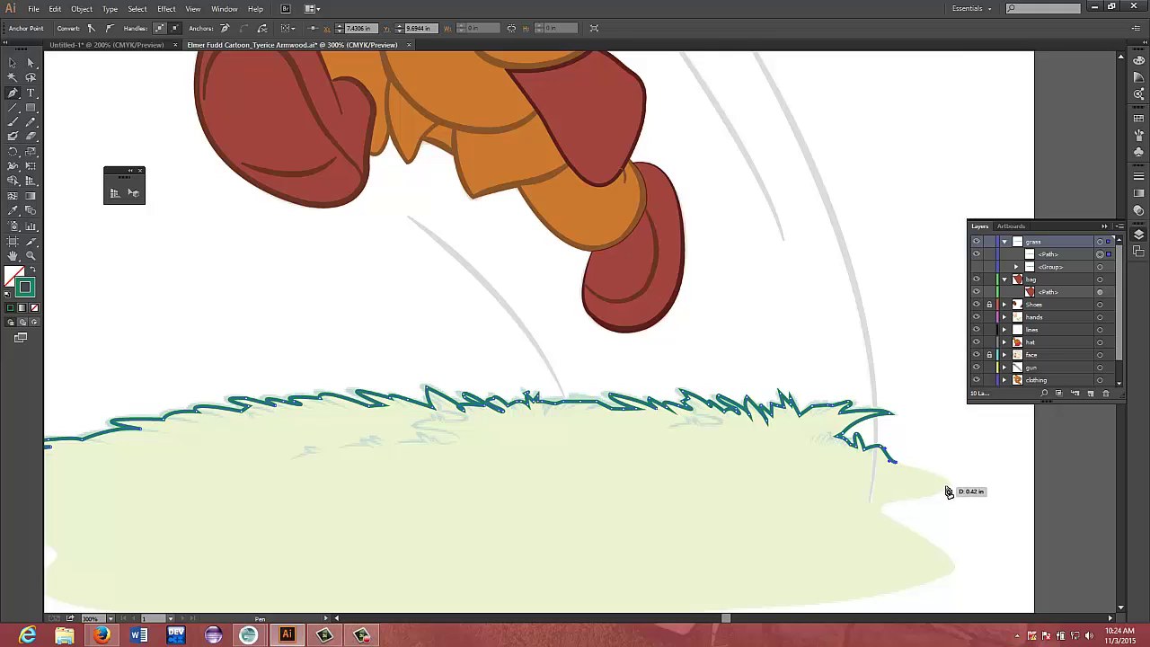
left_click_drag(935, 494, 888, 505)
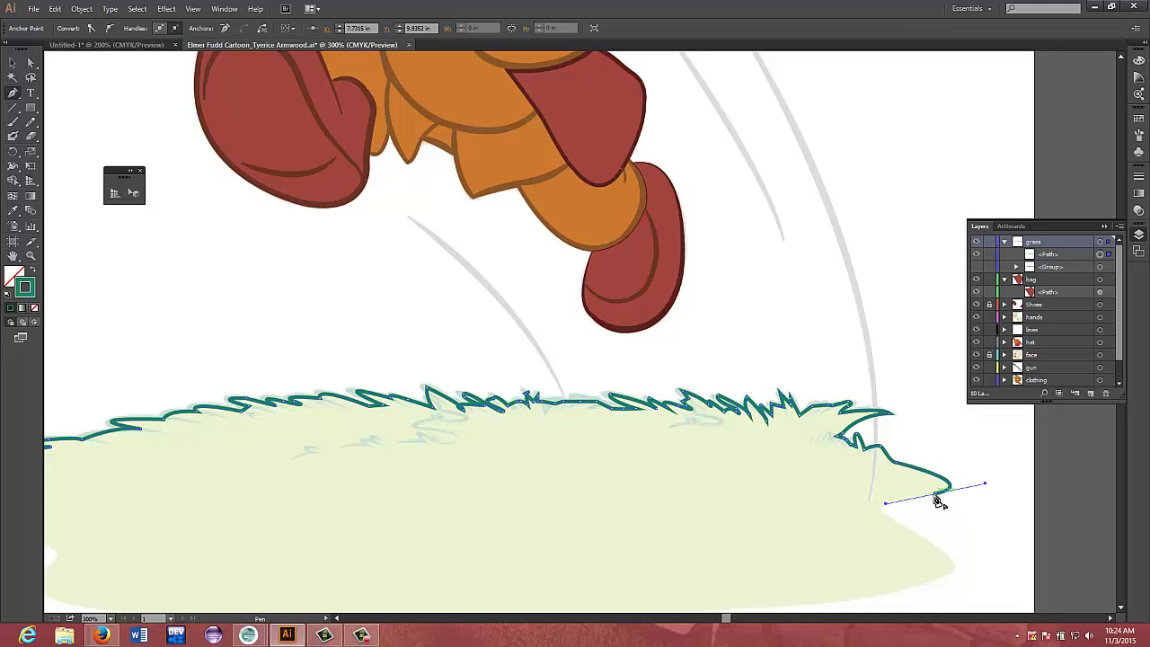
left_click(937, 499)
left_click_drag(894, 522, 935, 534)
key("ctrl+z")
left_click_drag(889, 504, 944, 545)
left_click(897, 500)
key("ctrl")
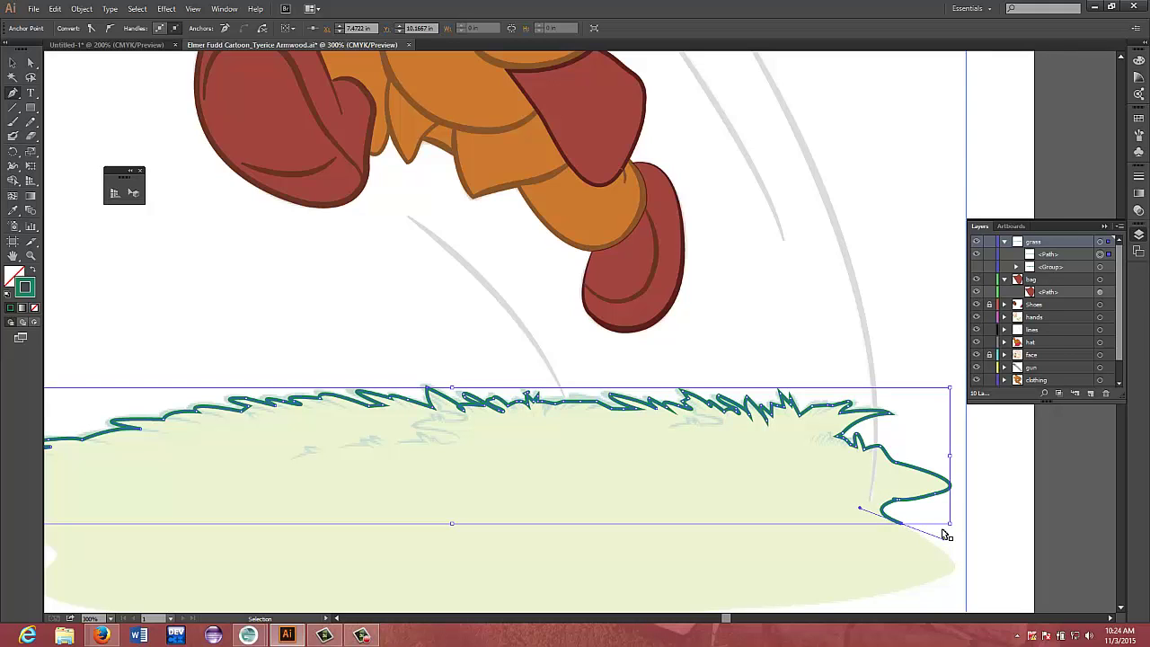
key("ctrl+z")
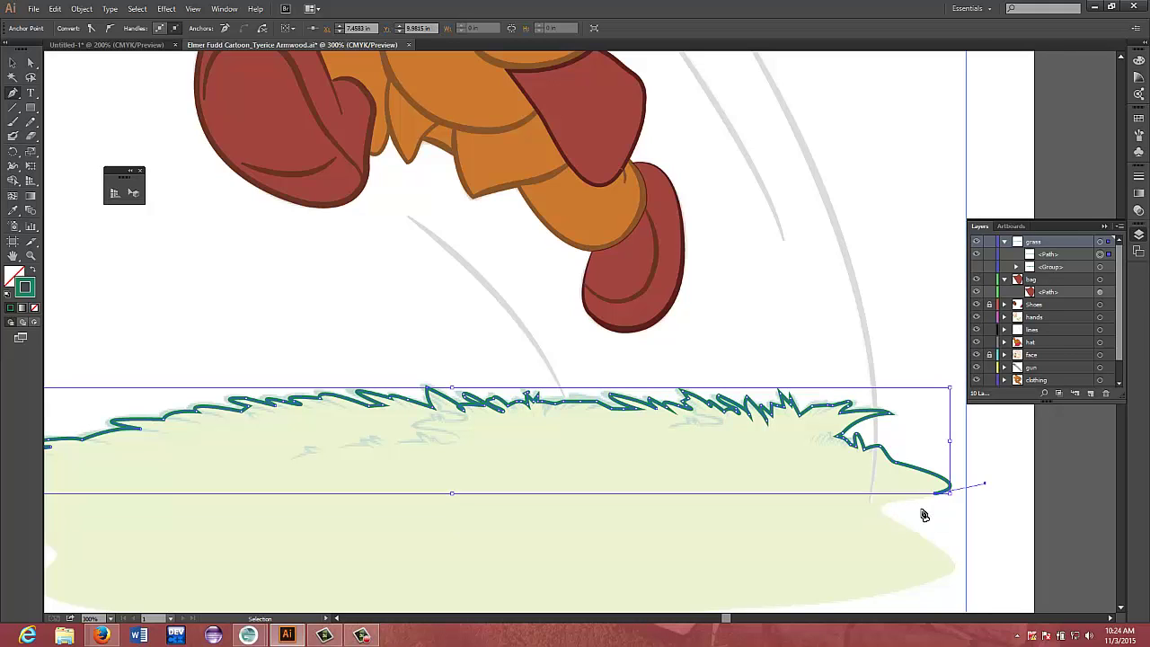
Extend the path along the underside of the upper lobe toward the notch and retract the anchor's outgoing handle
left_click_drag(907, 500, 898, 500)
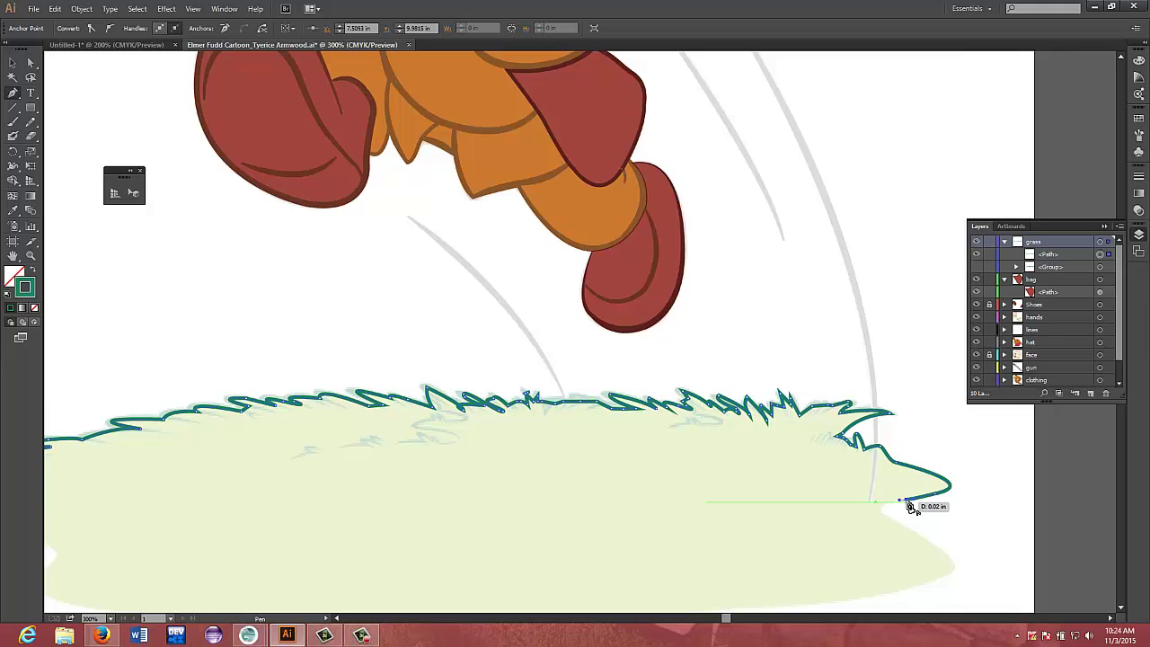
left_click(906, 499)
left_click(904, 523)
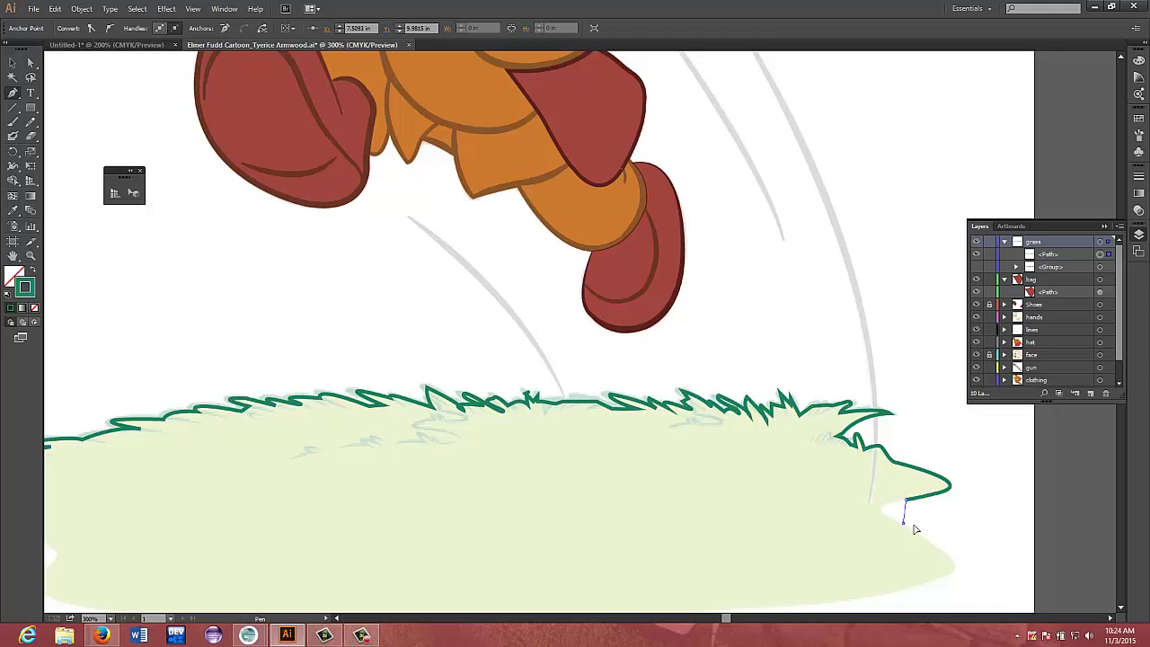
left_click_drag(938, 538, 953, 540)
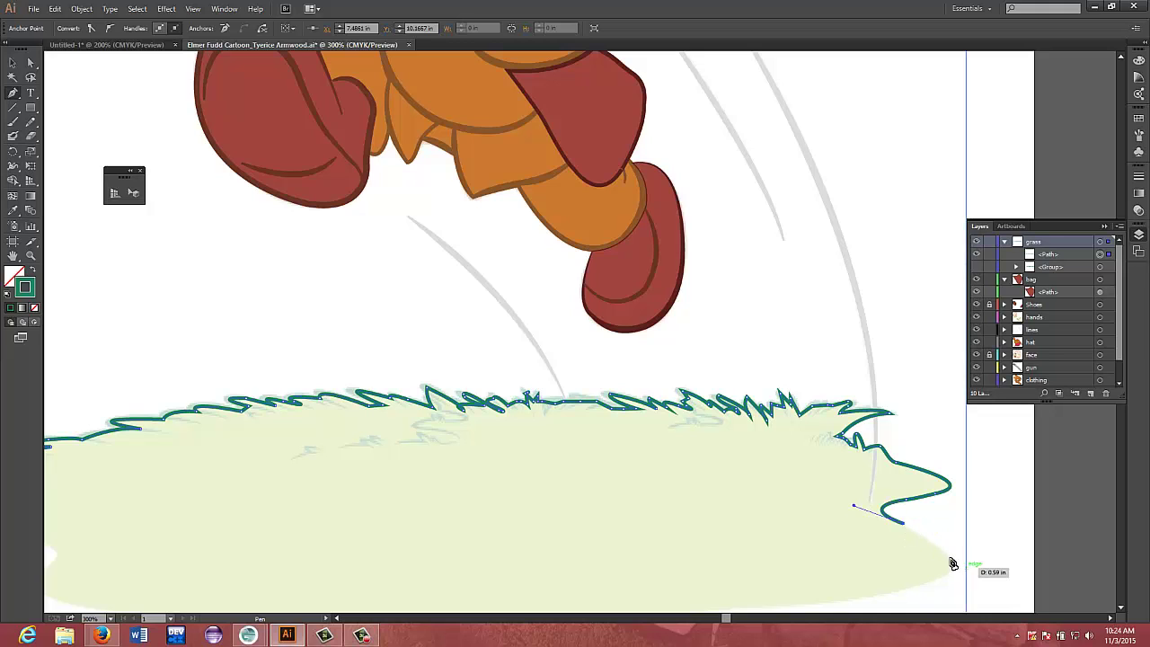
left_click(940, 548)
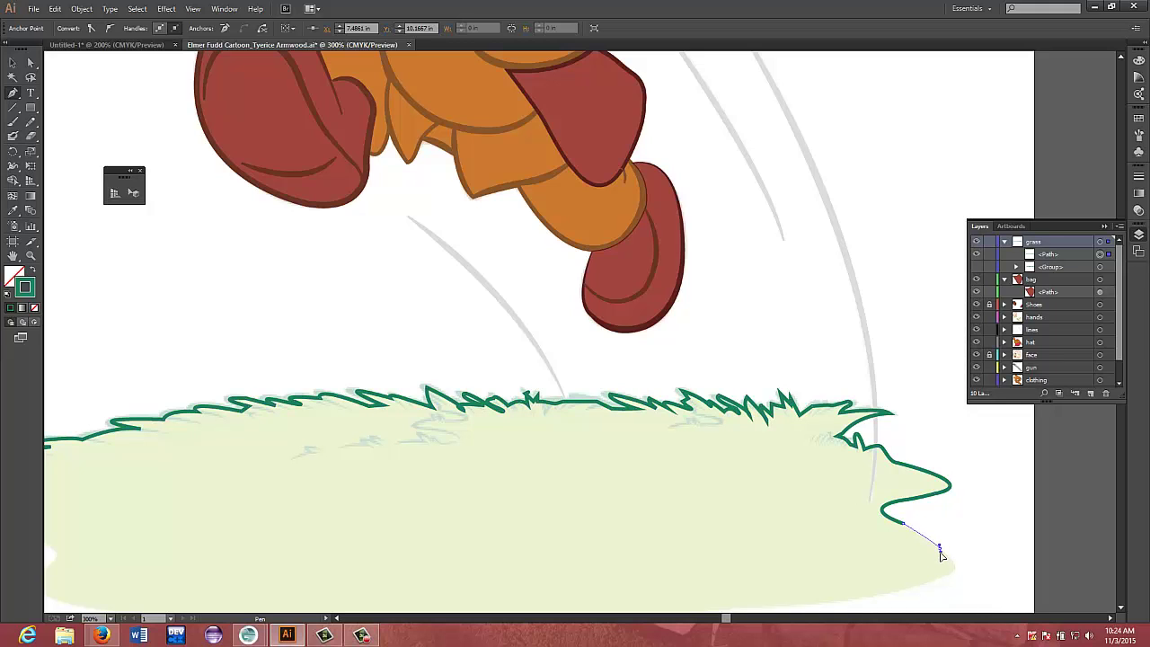
left_click(940, 546)
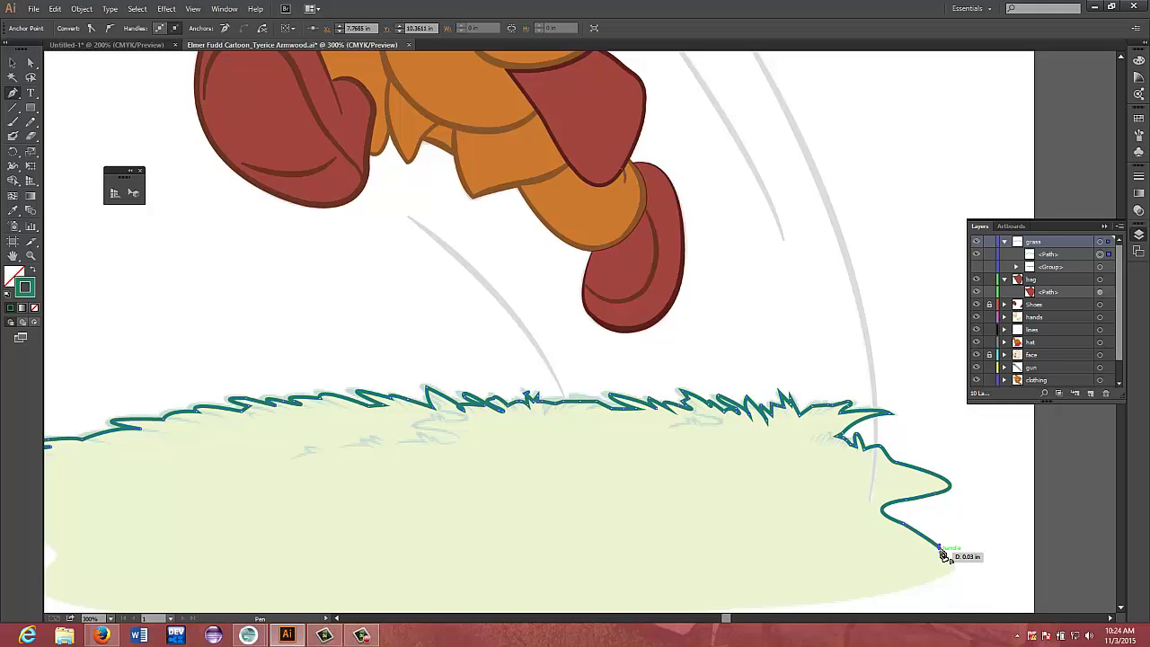
key("ctrl")
key("ctrl+z")
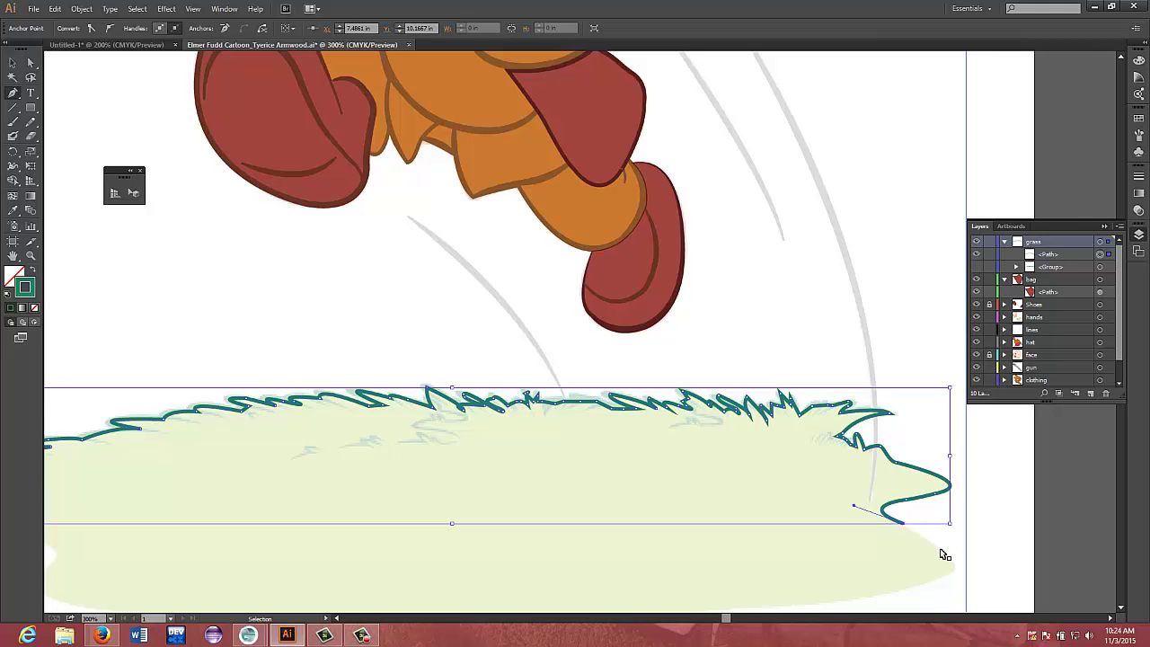
key("ctrl+z")
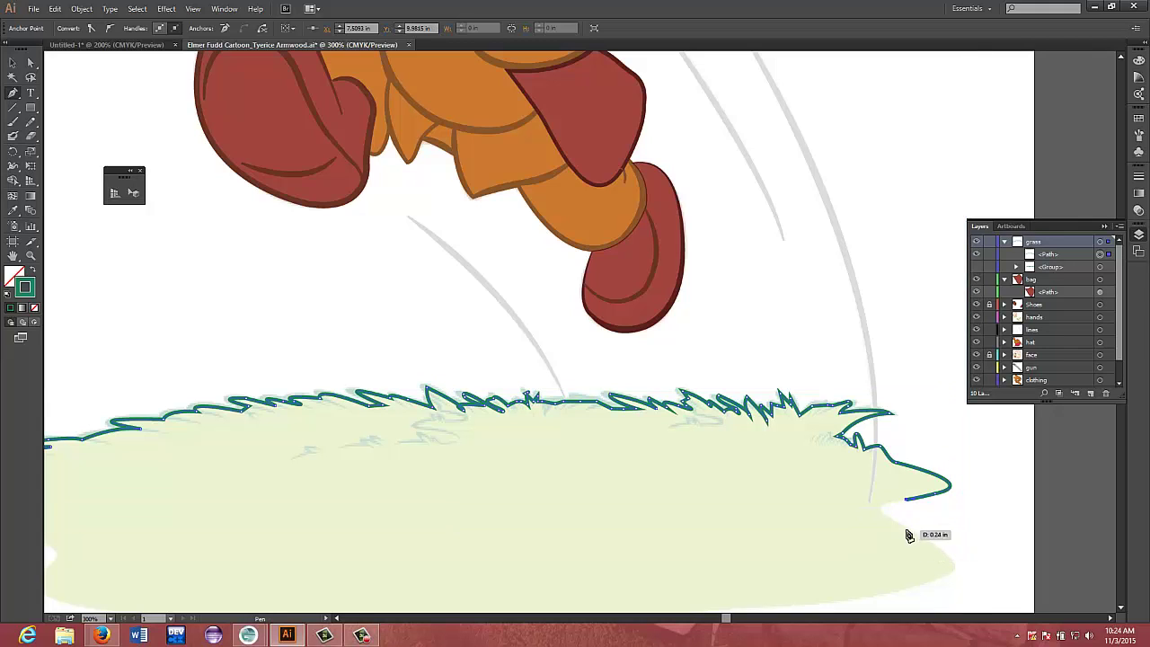
Curve the grass path around the notch onto the lower lobe's upper edge and retract the end anchor's outgoing handle
left_click_drag(897, 522, 956, 551)
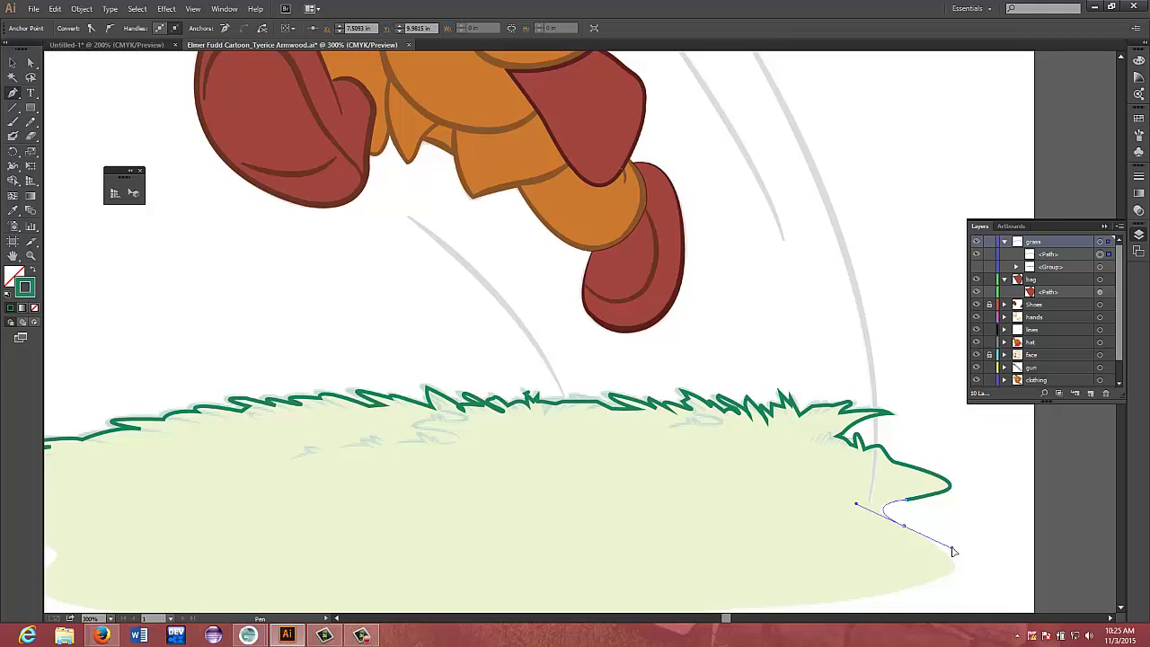
left_click_drag(946, 552, 953, 550)
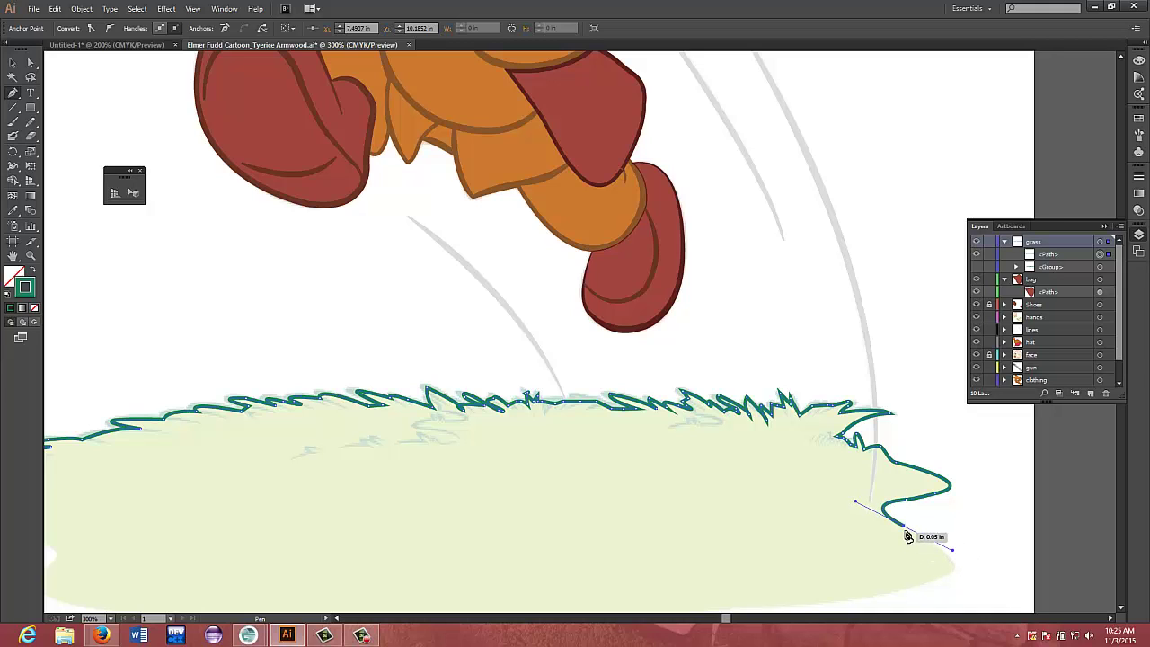
left_click(904, 525)
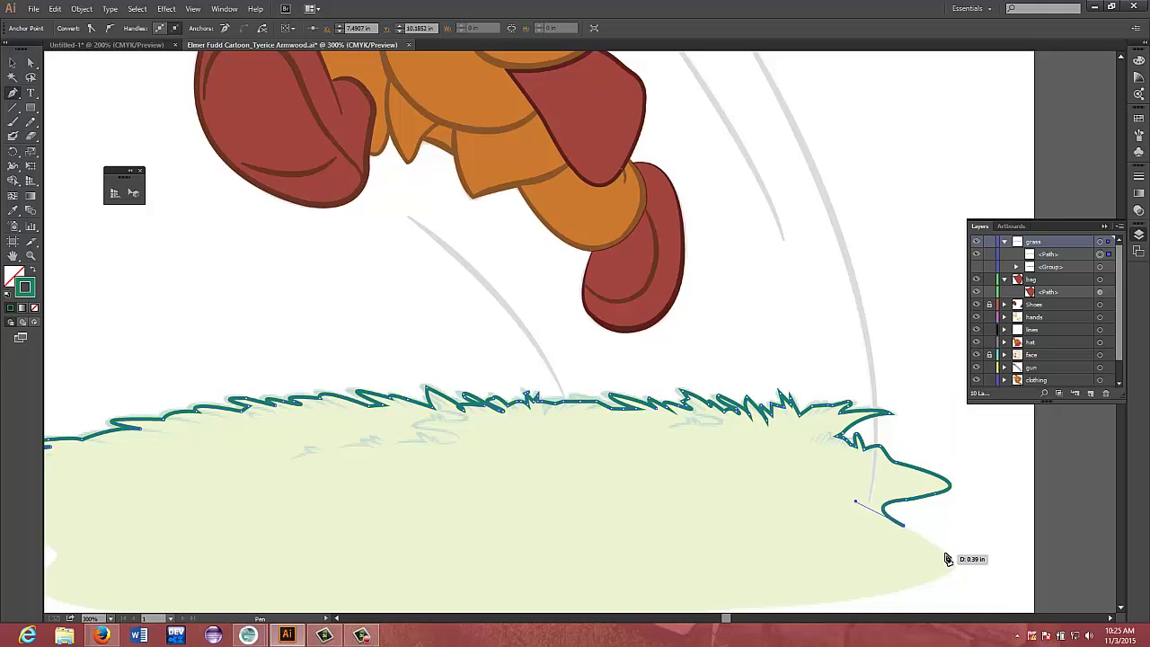
left_click_drag(945, 554, 945, 554)
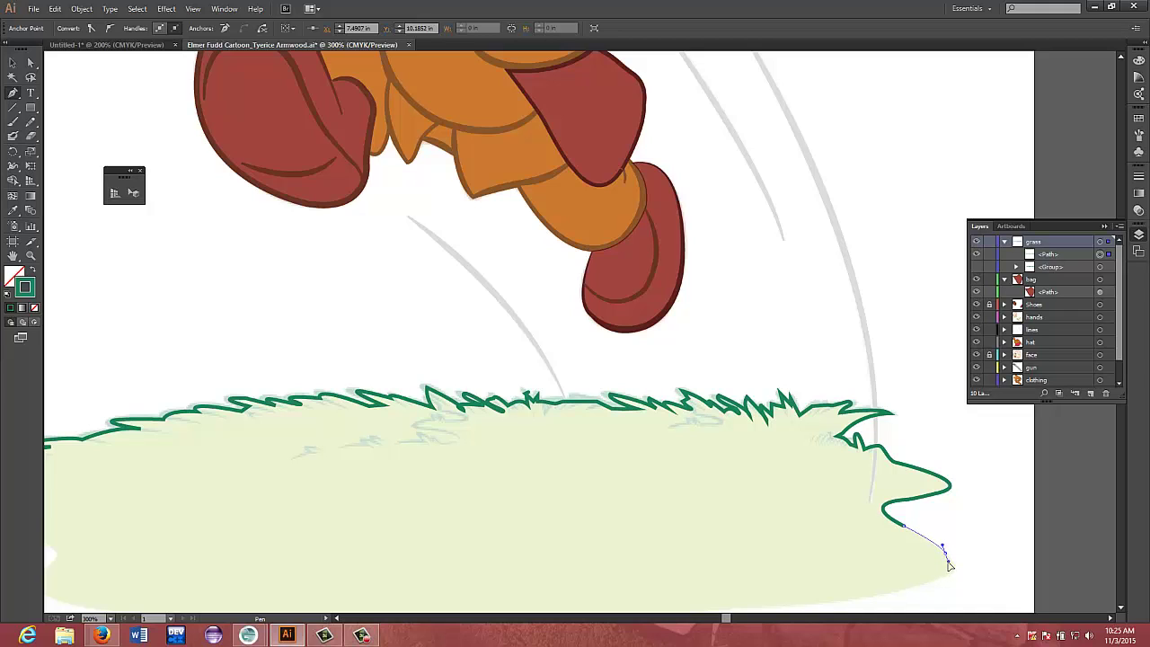
left_click_drag(950, 568, 945, 557)
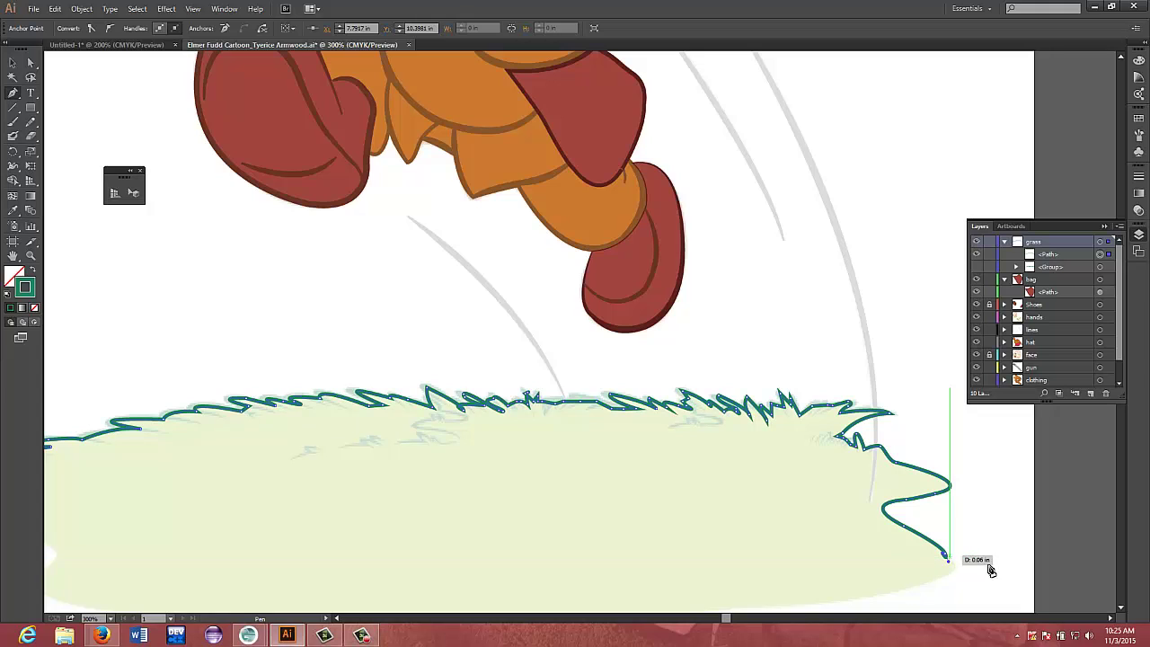
key("v")
key("p")
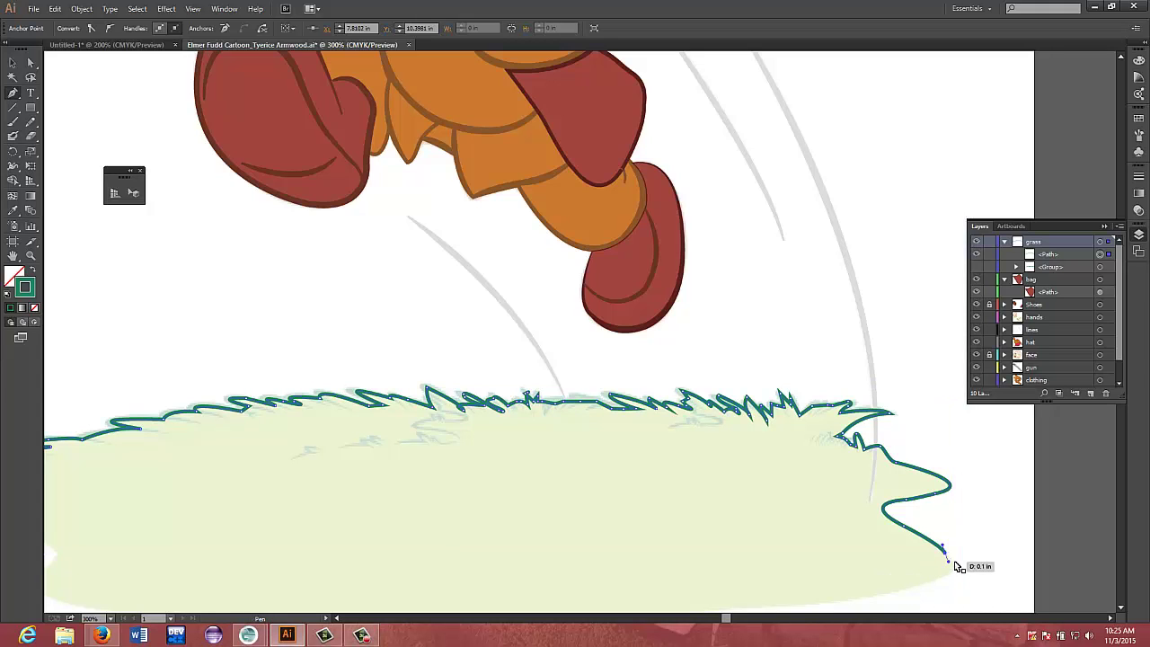
key("ctrl+z")
key("ctrl+z")
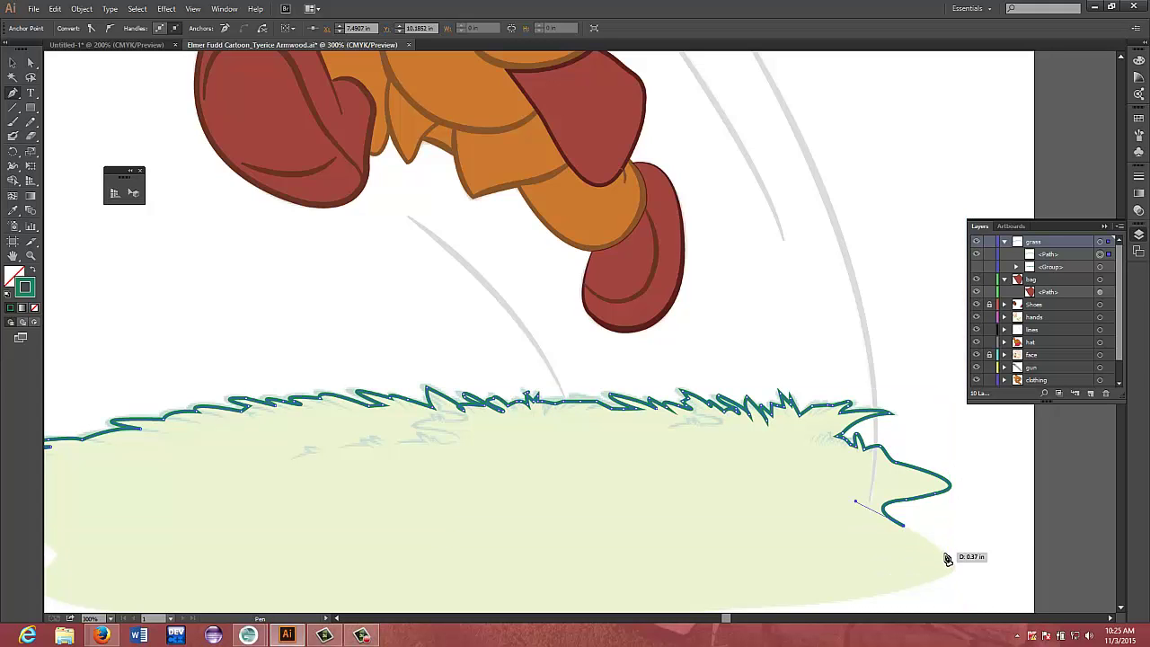
Trace the grass path around the tip of the lower lobe at the right end and onto the area's bottom edge
left_click_drag(927, 582, 853, 595)
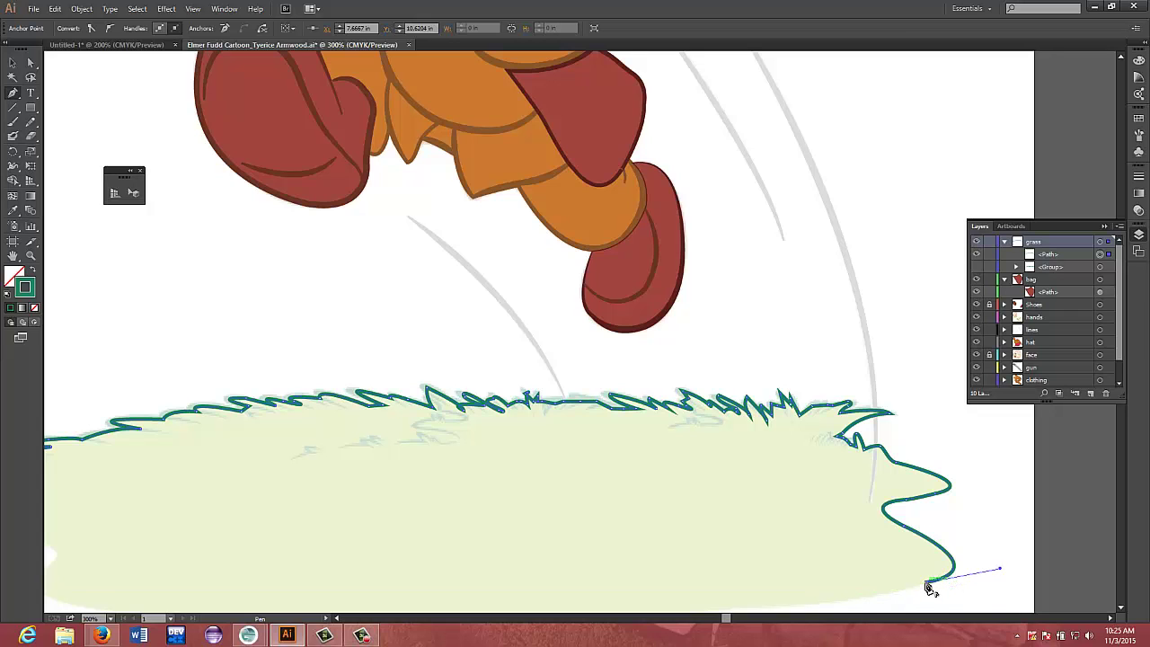
scroll(931, 589, "down", 3)
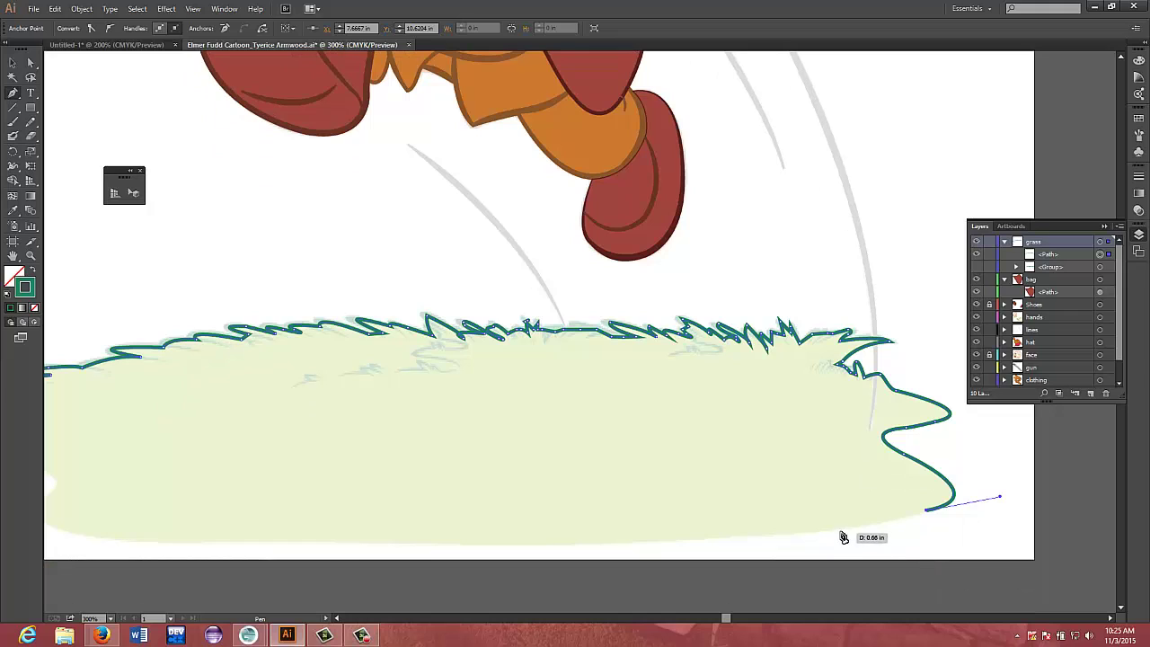
left_click_drag(831, 530, 796, 535)
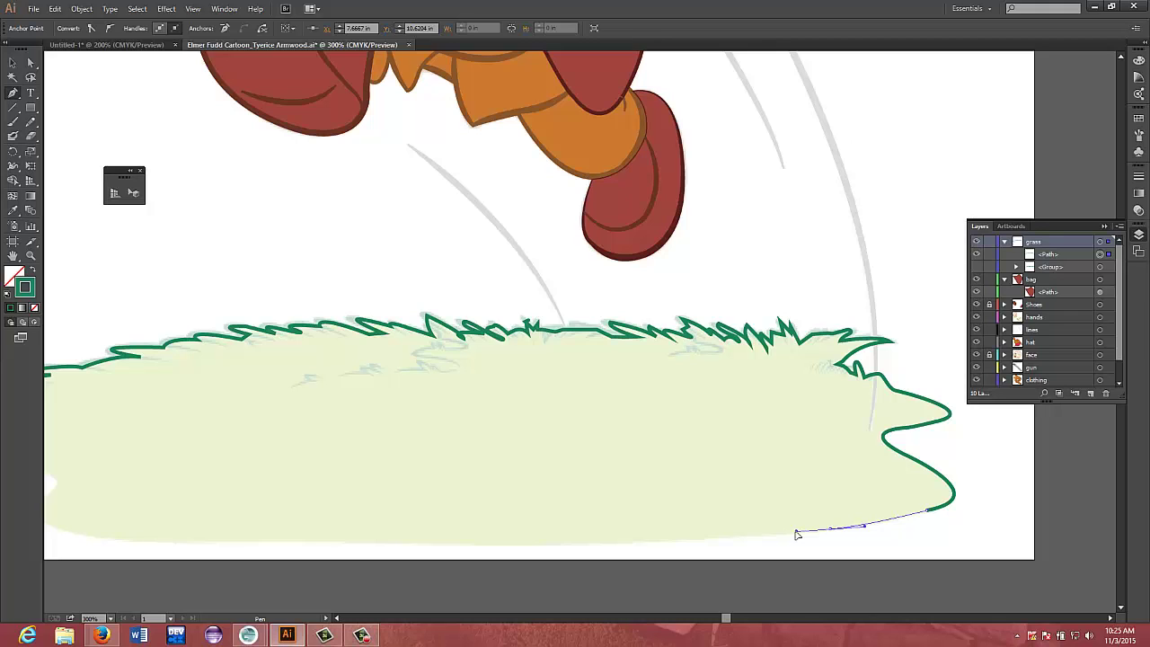
left_click_drag(796, 535, 752, 536)
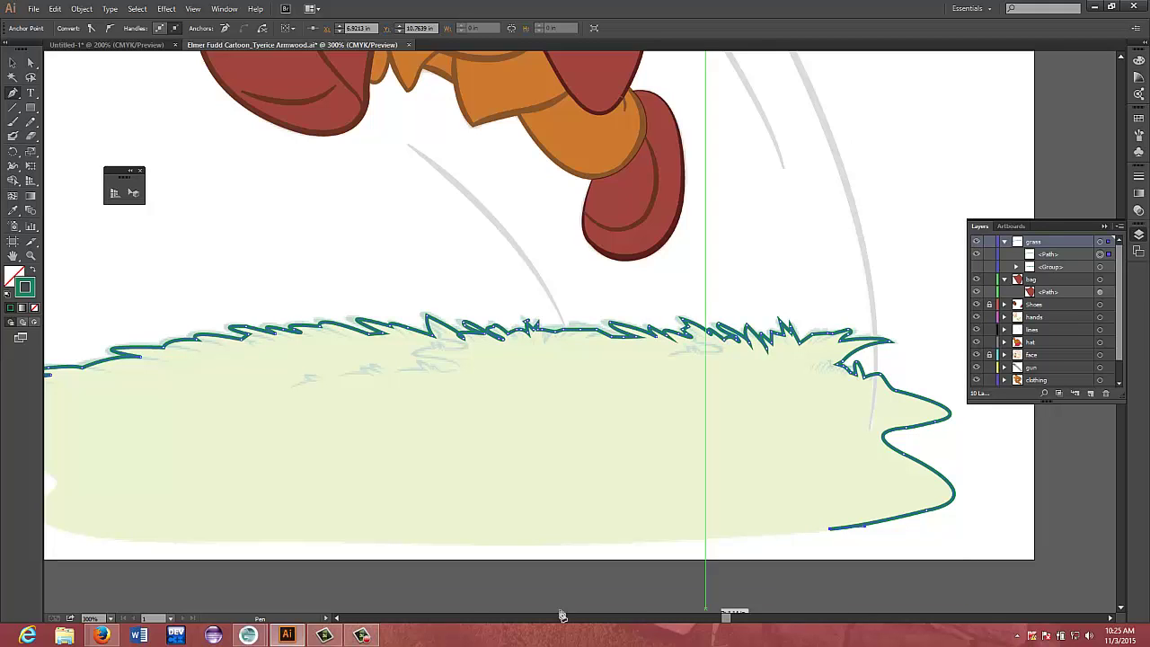
Extend the path along the grass area's bottom edge to just past its middle, retracting the outgoing handles of the new anchors
left_click(337, 619)
scroll(694, 463, "down", 3)
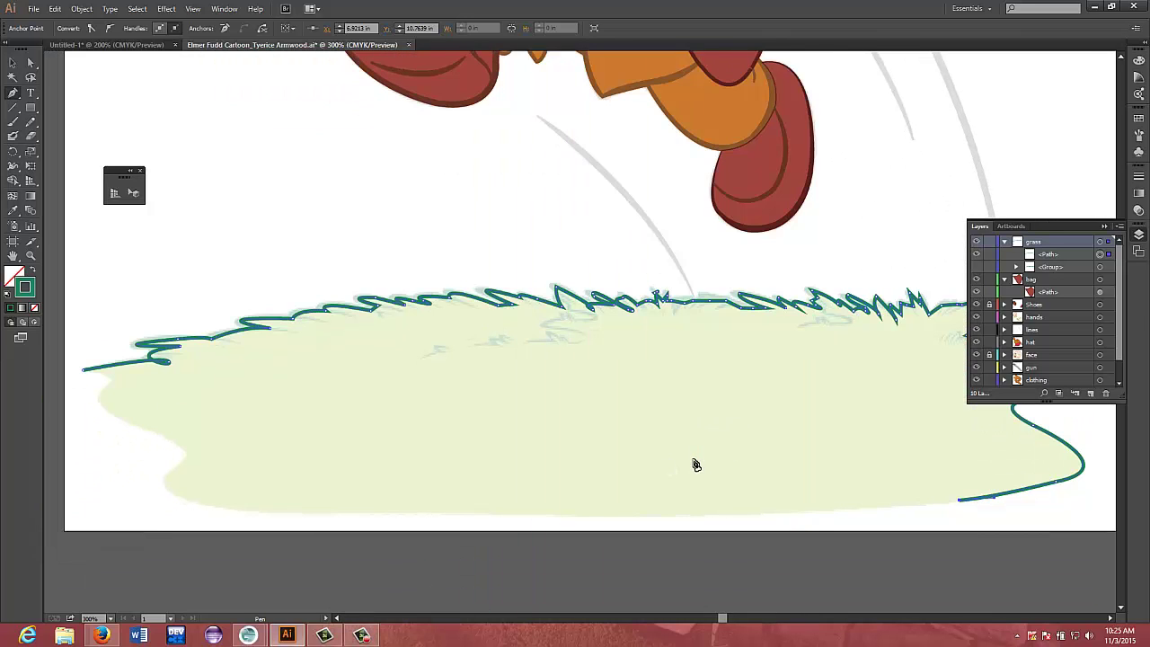
left_click_drag(720, 506, 520, 510)
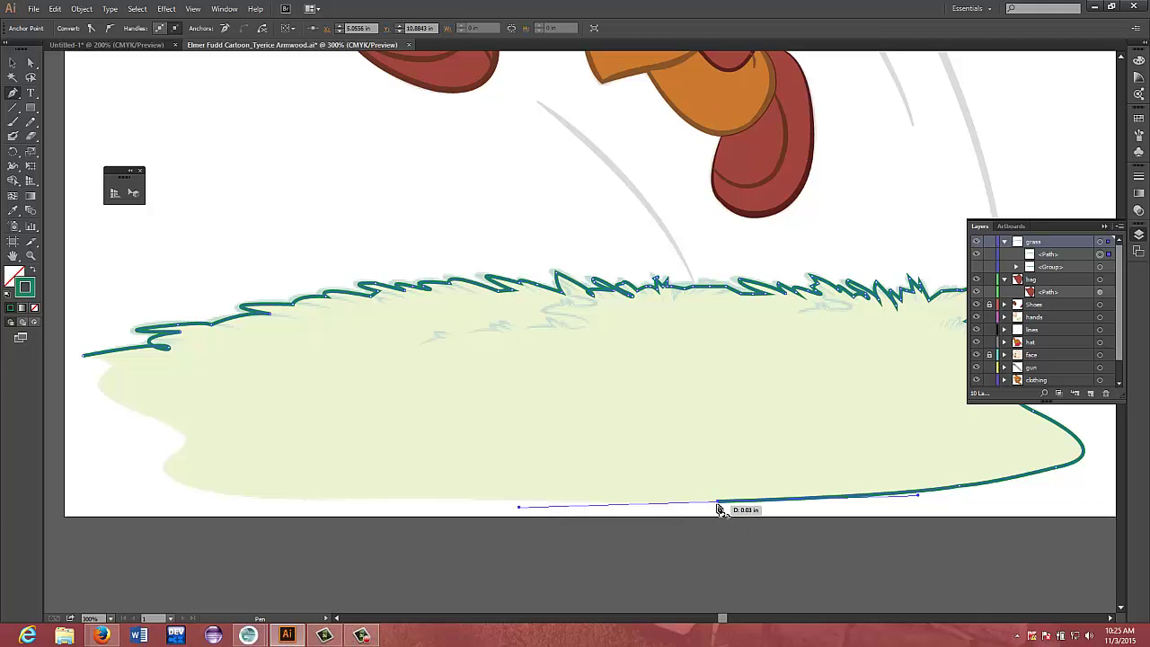
left_click(719, 502)
mouse_move(529, 499)
left_mouse_down()
mouse_move(509, 495)
mouse_move(520, 502)
left_mouse_up()
key("ctrl+z")
left_click(519, 502)
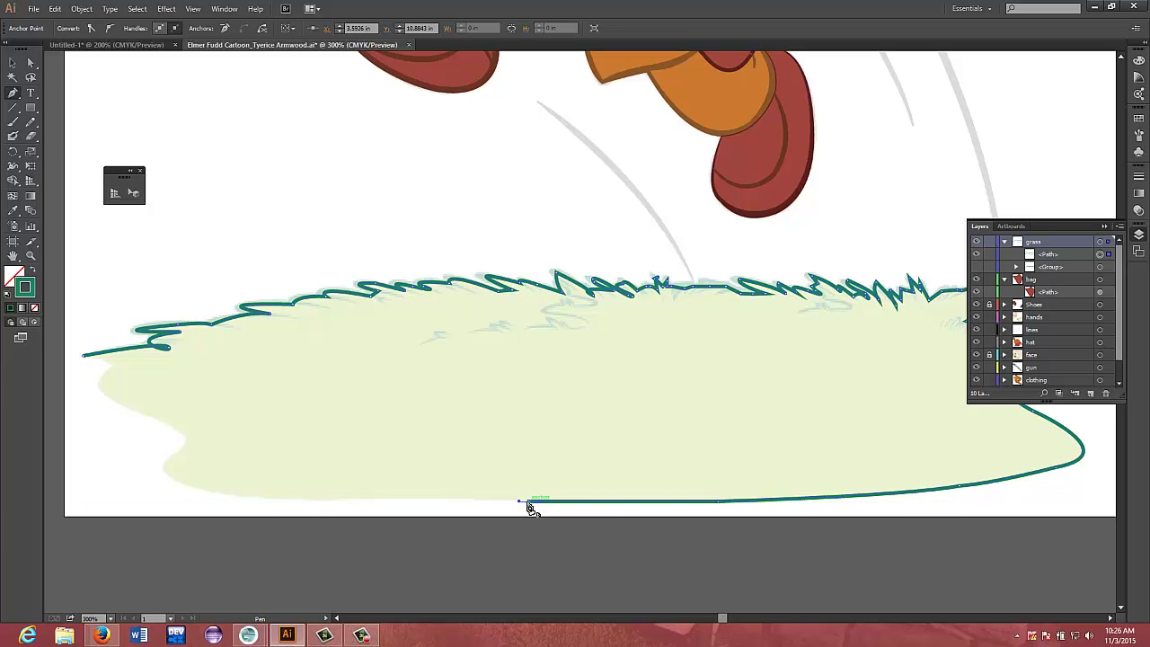
left_click(528, 501)
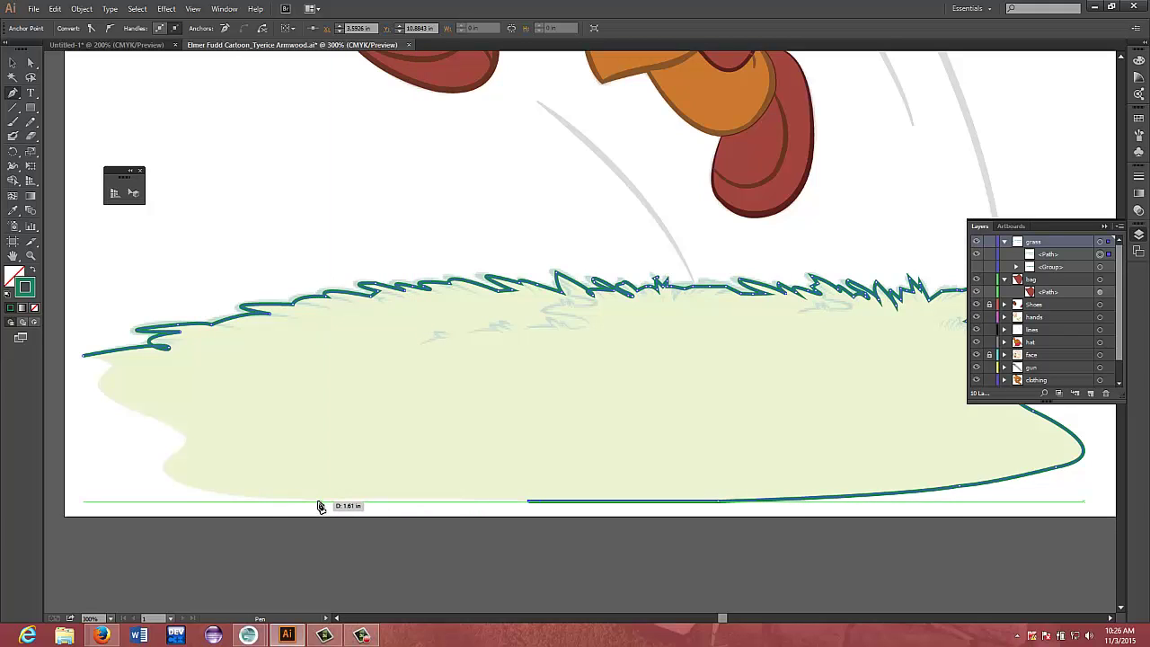
left_click_drag(316, 504, 292, 509)
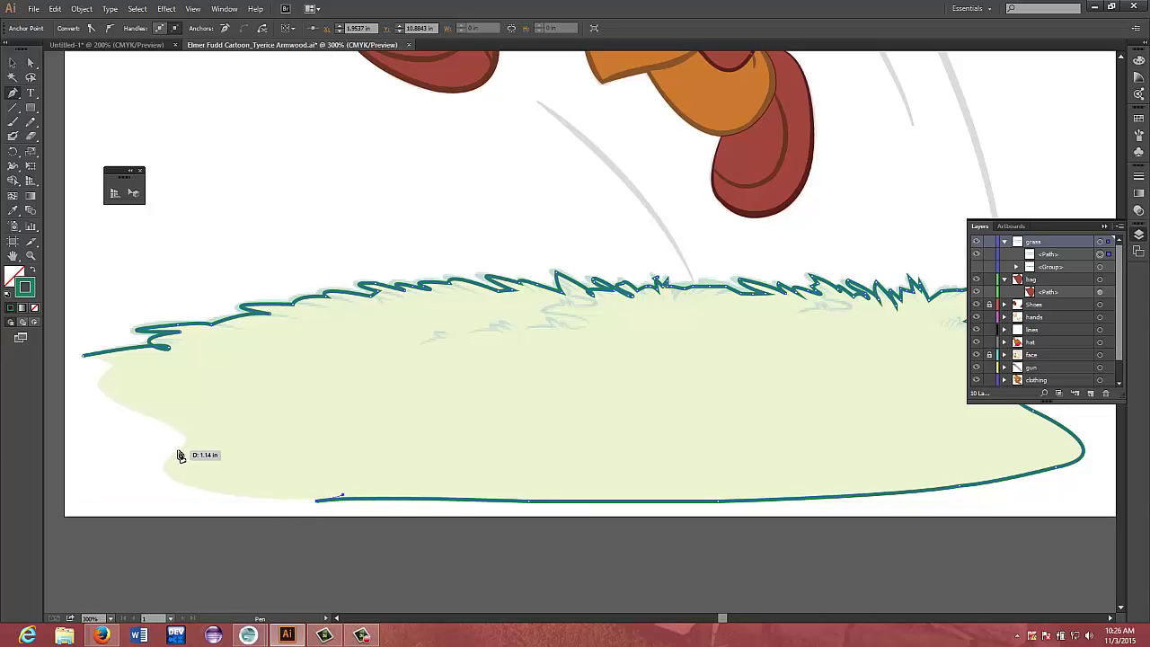
left_click(241, 497)
left_click_drag(241, 496, 240, 492)
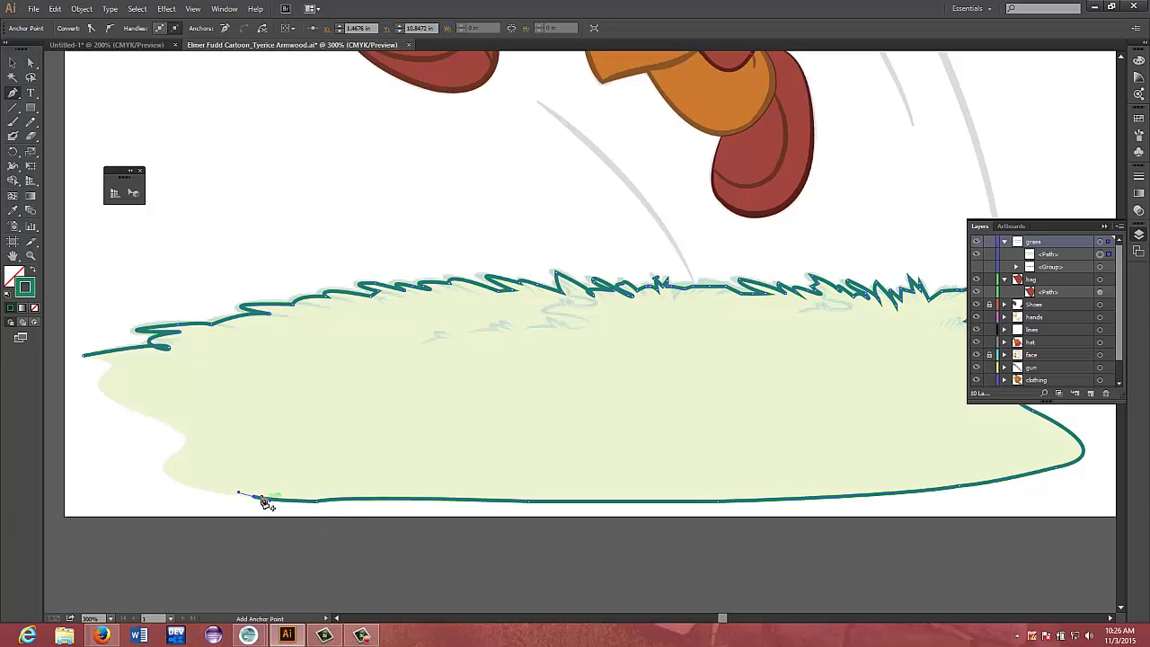
key("v")
key("ctrl+z")
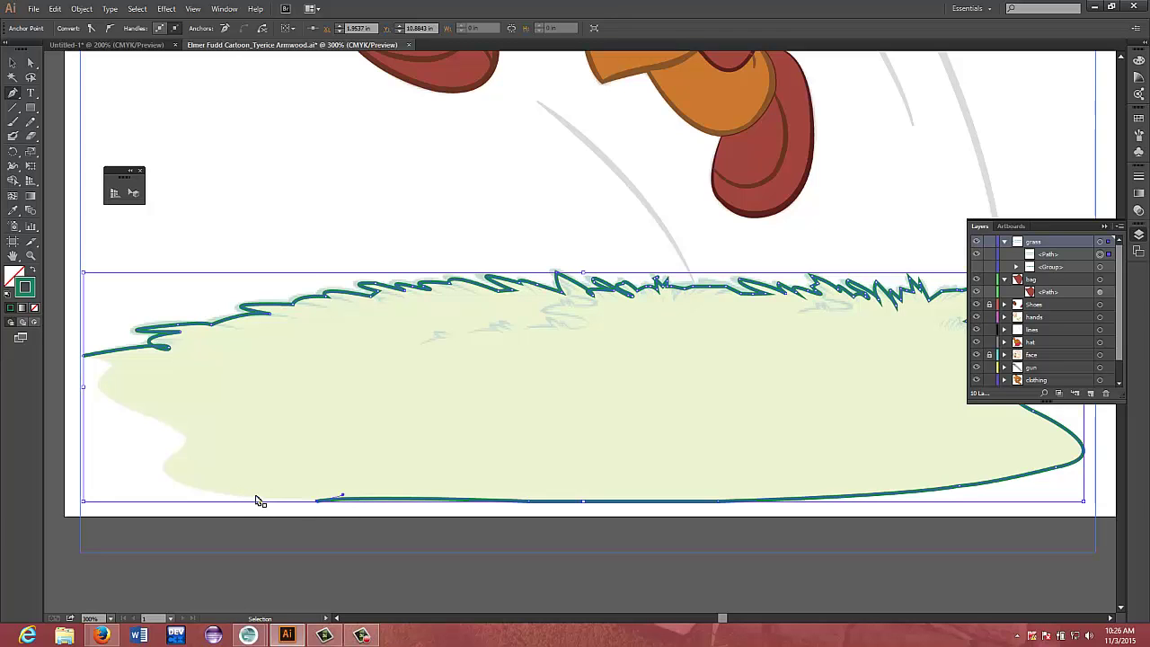
key("p")
key("ctrl+z")
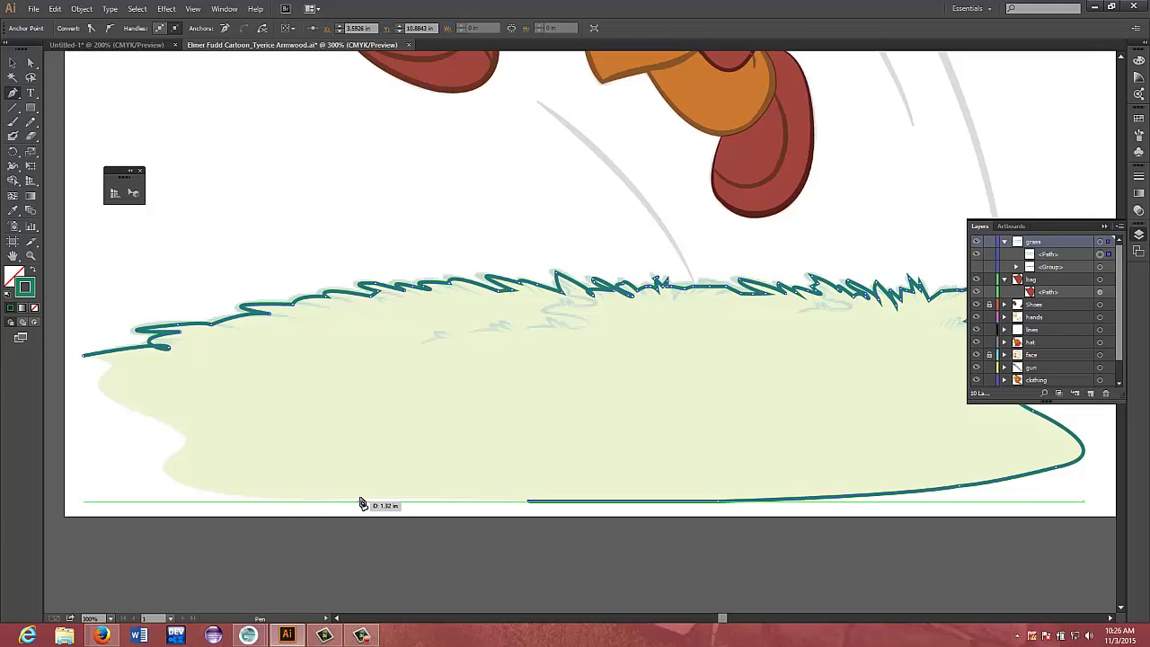
Continue the path along the rest of the bottom edge to the start of the lower-left lobe, retracting each anchor's outgoing handle
left_click(360, 497)
left_click_drag(358, 501, 334, 505)
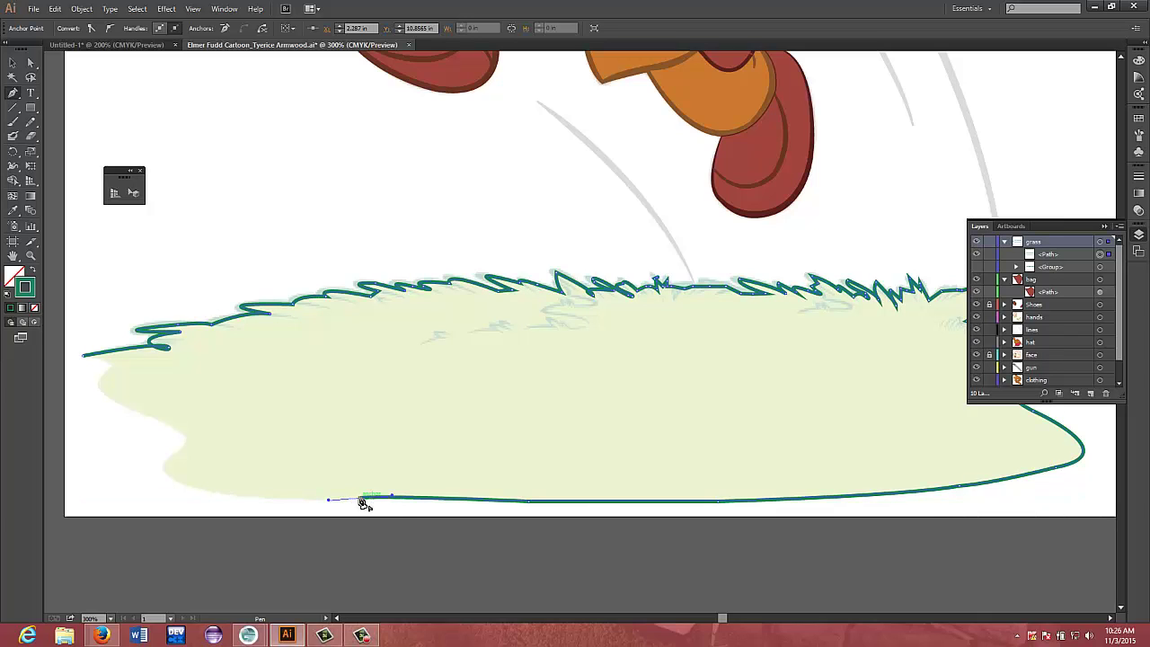
left_click(359, 500)
left_click_drag(226, 495, 215, 491)
left_click(241, 496)
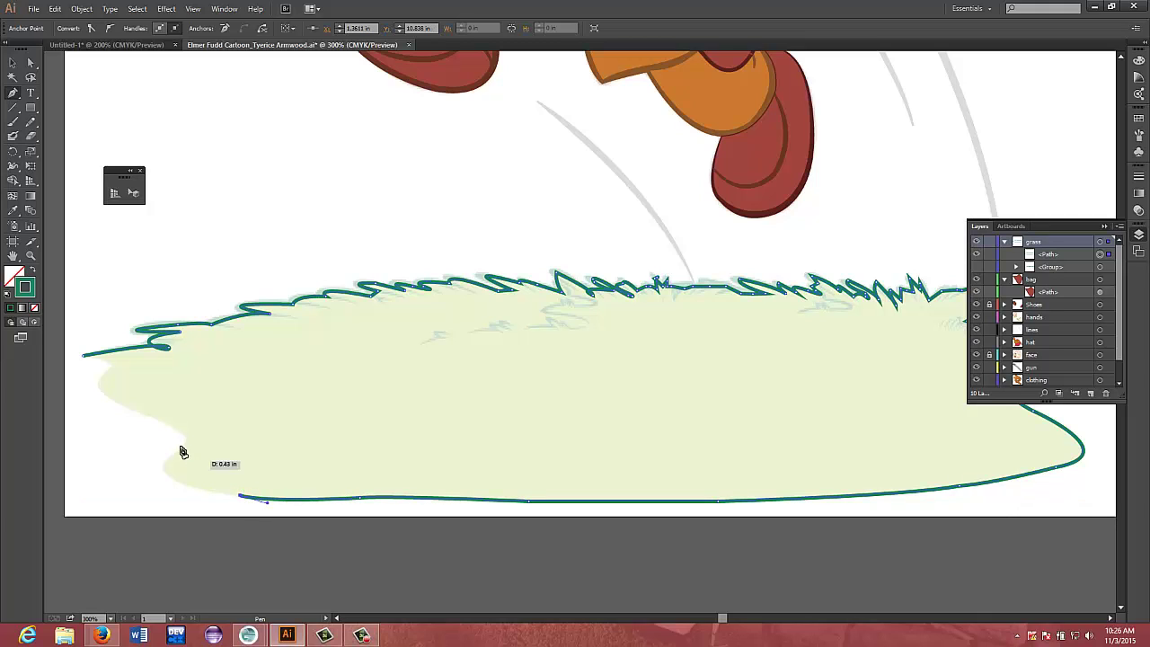
Curve the path around the lower-left lobe and the notch above it, retracting the outgoing handles
left_click_drag(177, 450, 231, 425)
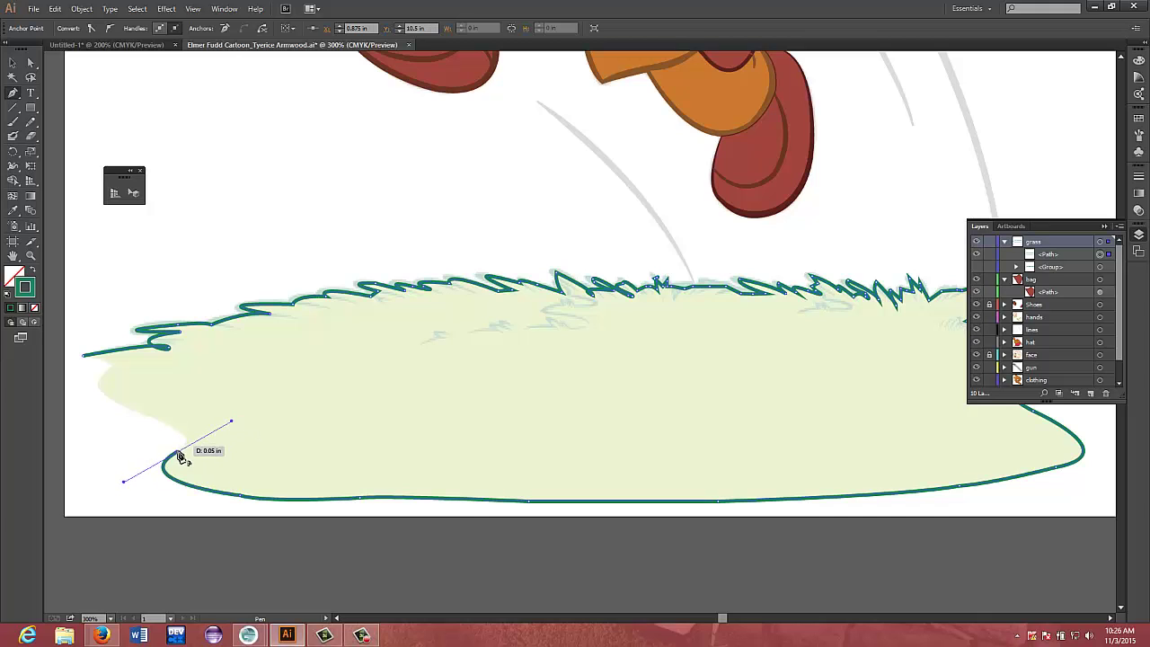
left_click(177, 451)
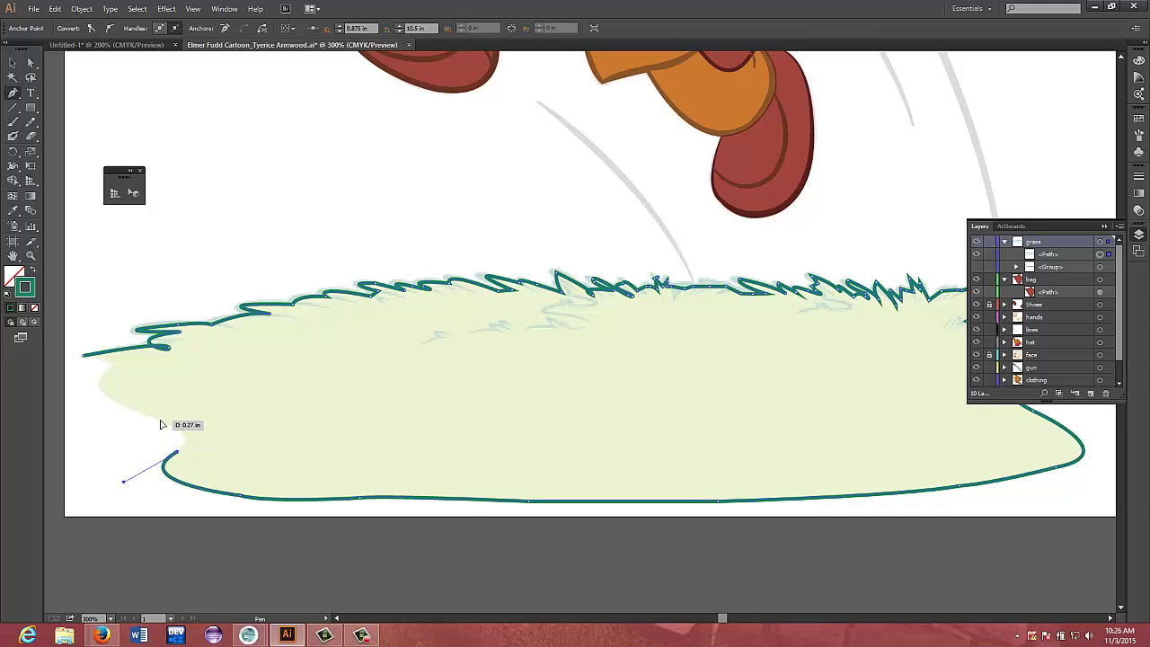
left_click_drag(160, 420, 114, 406)
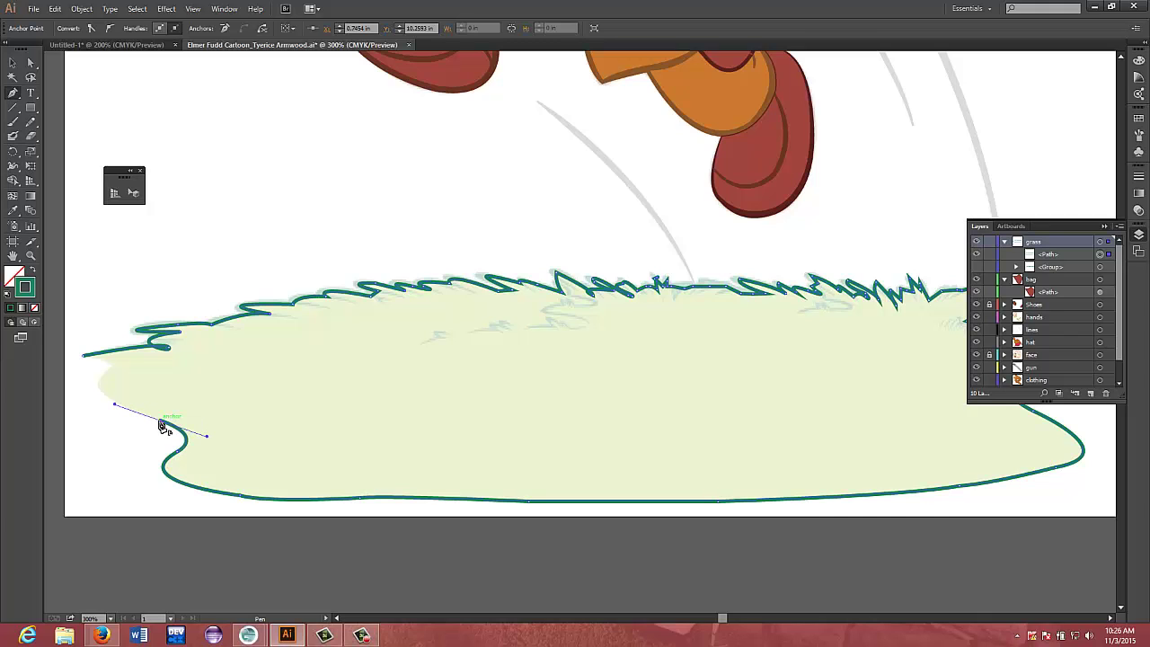
left_click(160, 421)
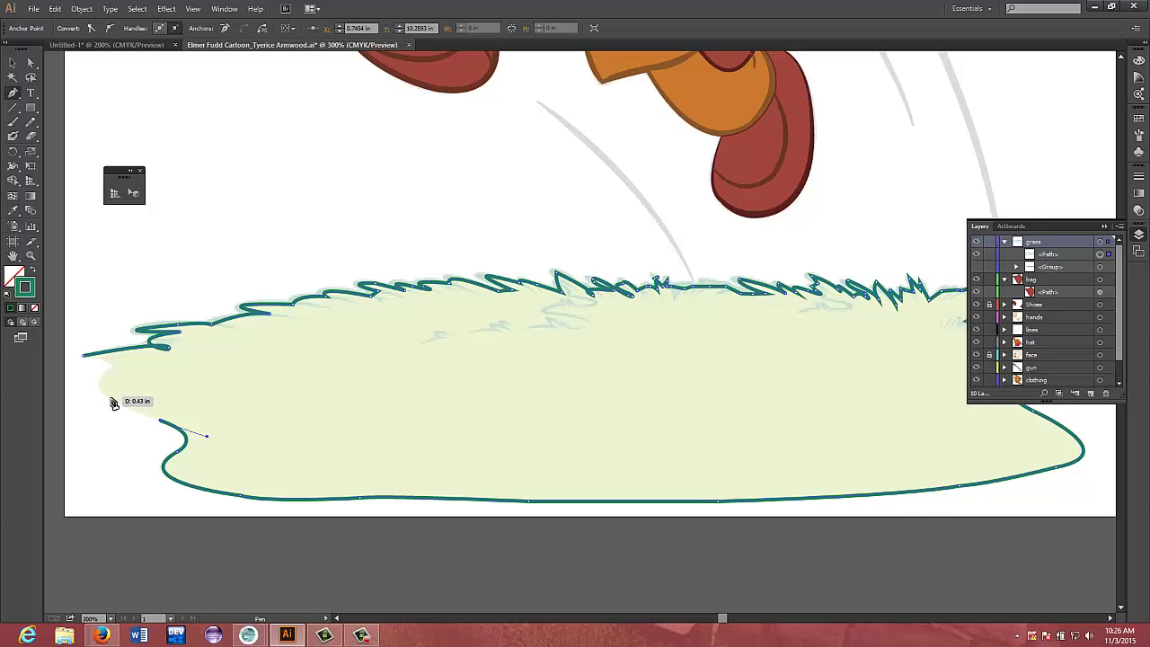
Trace the upper lobe at the left end of the grass area and close the path at its starting anchor
mouse_move(112, 401)
left_mouse_down()
mouse_move(106, 377)
mouse_move(130, 354)
mouse_move(98, 386)
left_mouse_up()
key("ctrl+z")
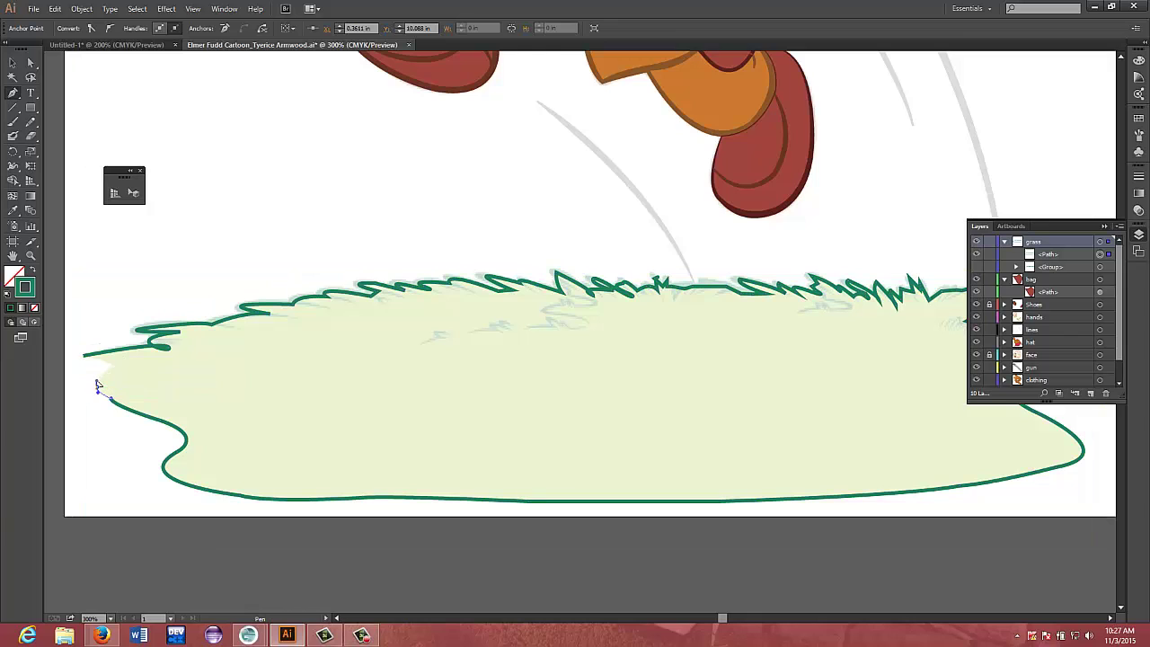
left_click(96, 382)
left_click(127, 356)
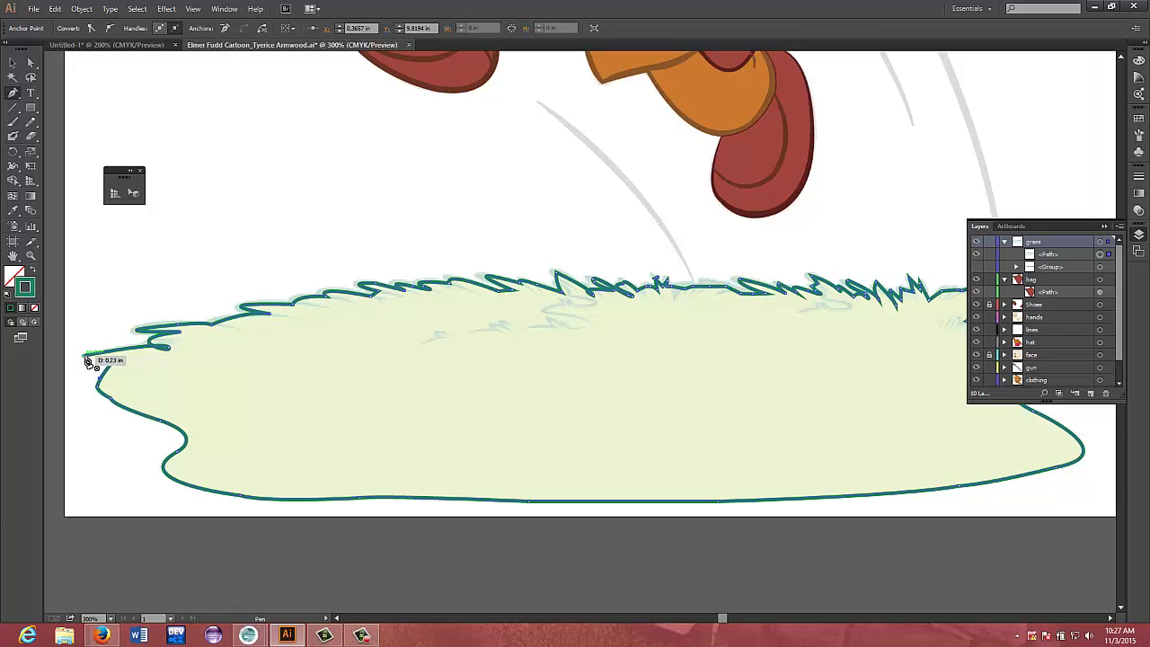
left_click(88, 359)
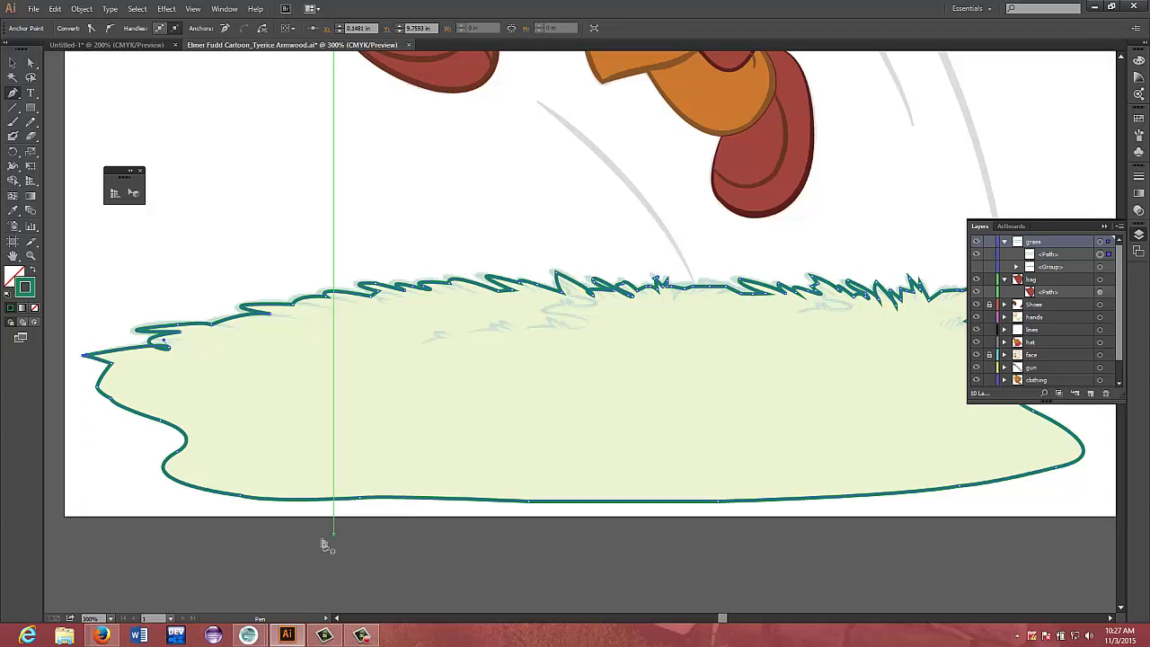
Remove the stroke from the closed grass path and fill it with color #b4d44f
left_click(35, 309)
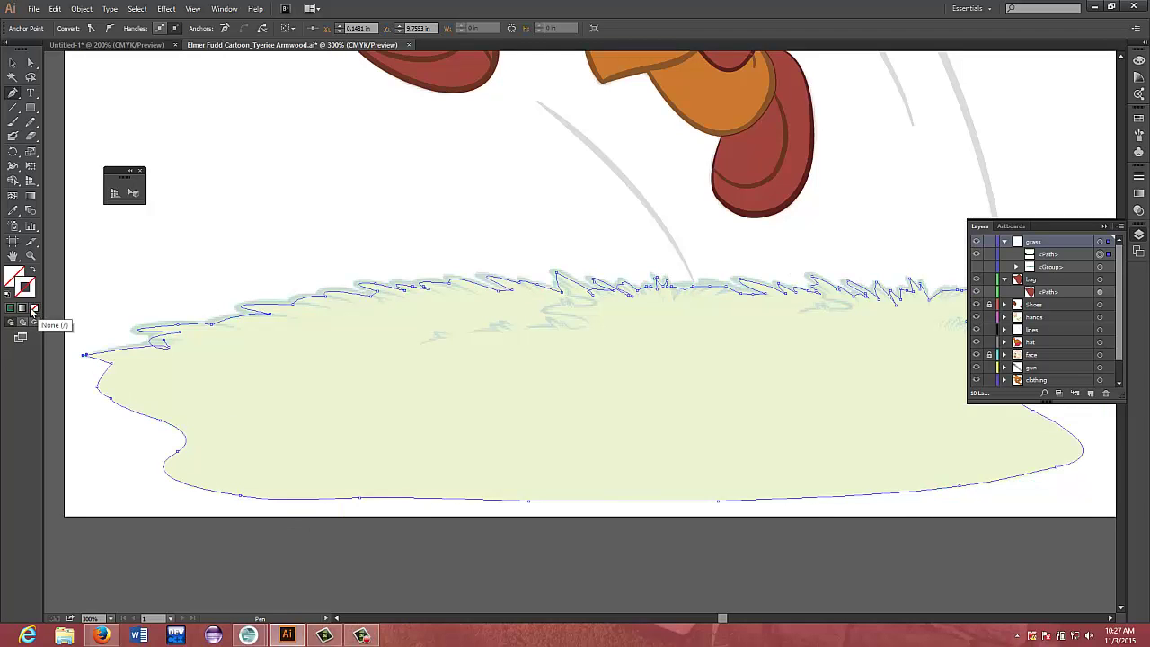
double_click(23, 287)
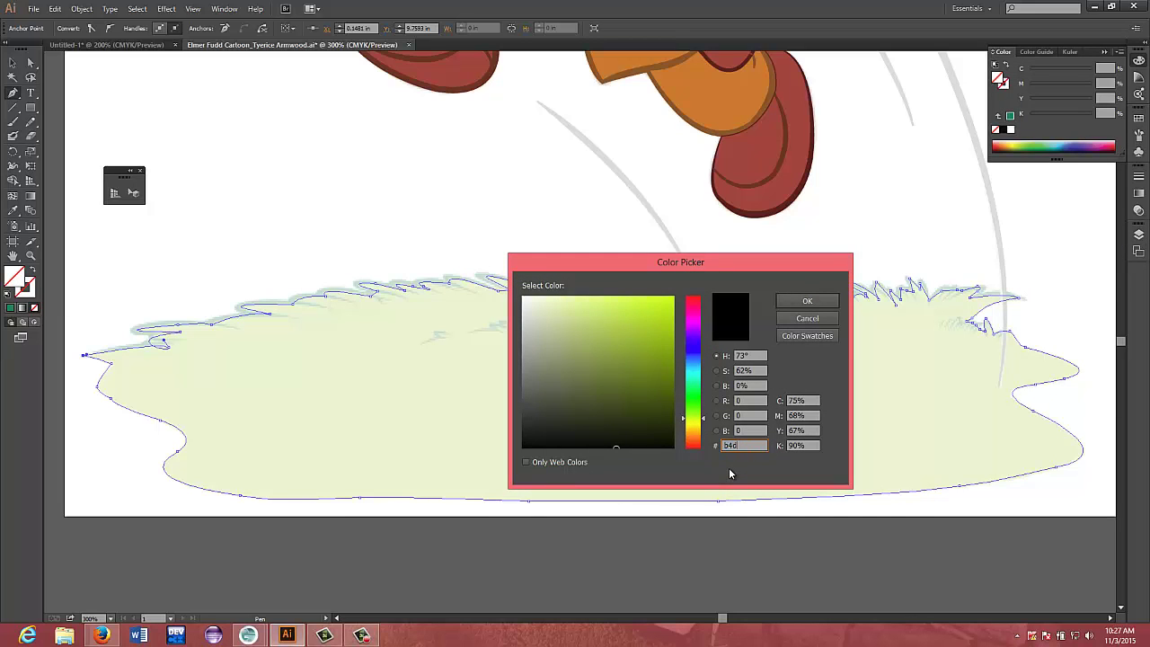
type("b4d44f")
key("Return")
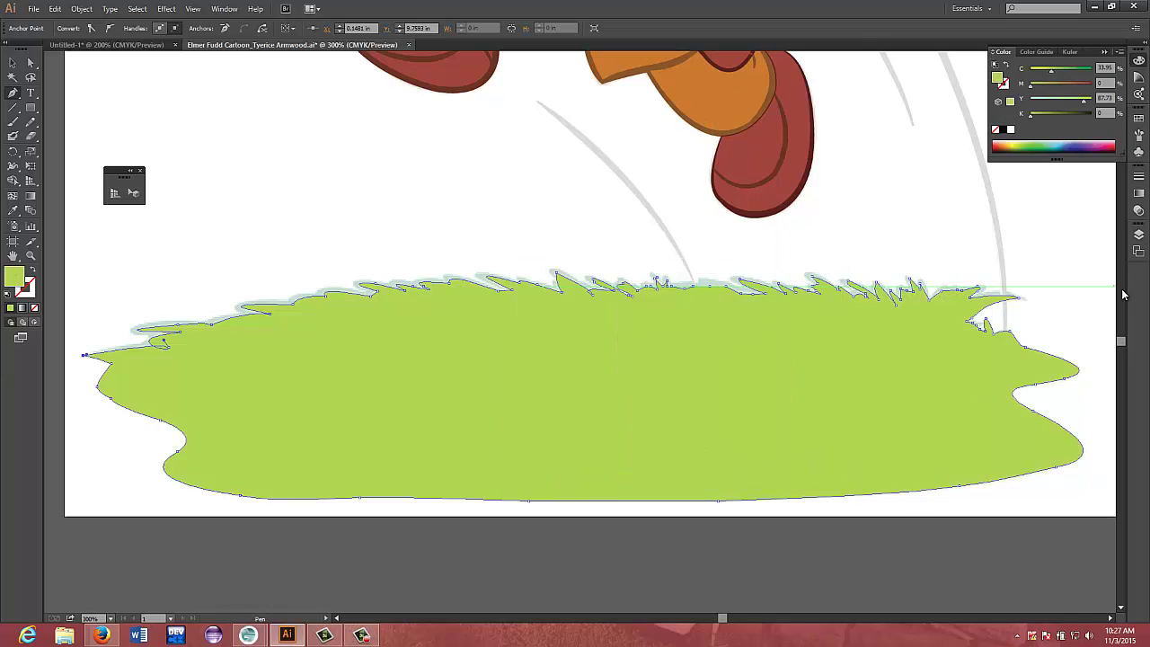
Move the grass stroke group above the filled path in the grass layer and make the group visible
left_click(1138, 234)
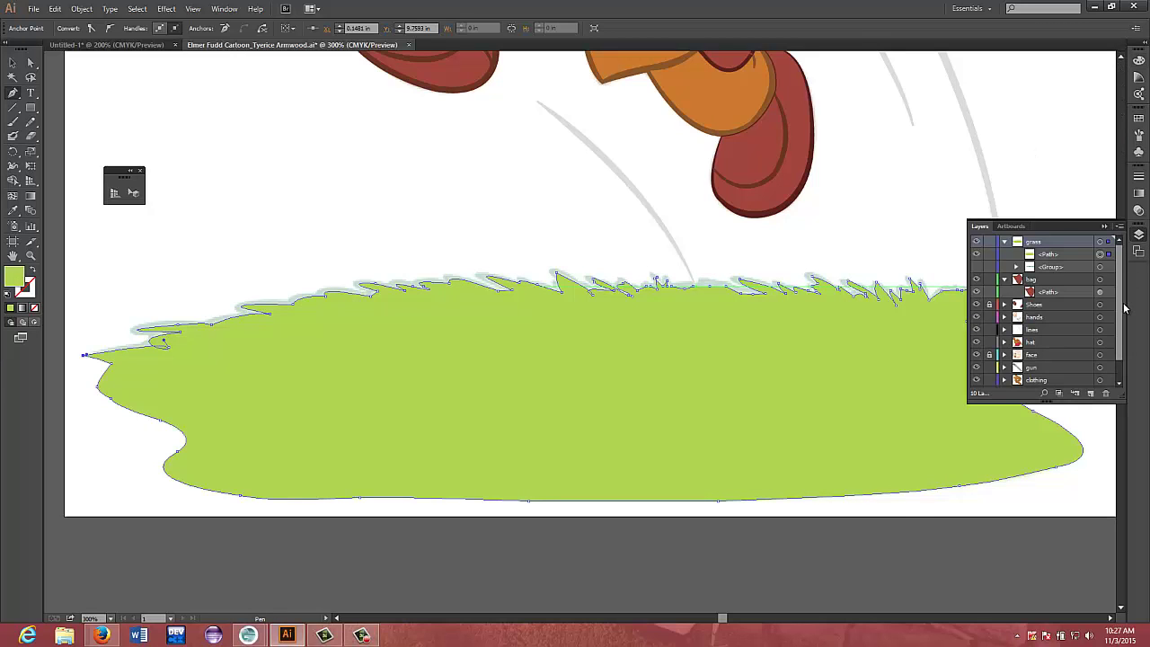
left_click_drag(1063, 265, 1070, 254)
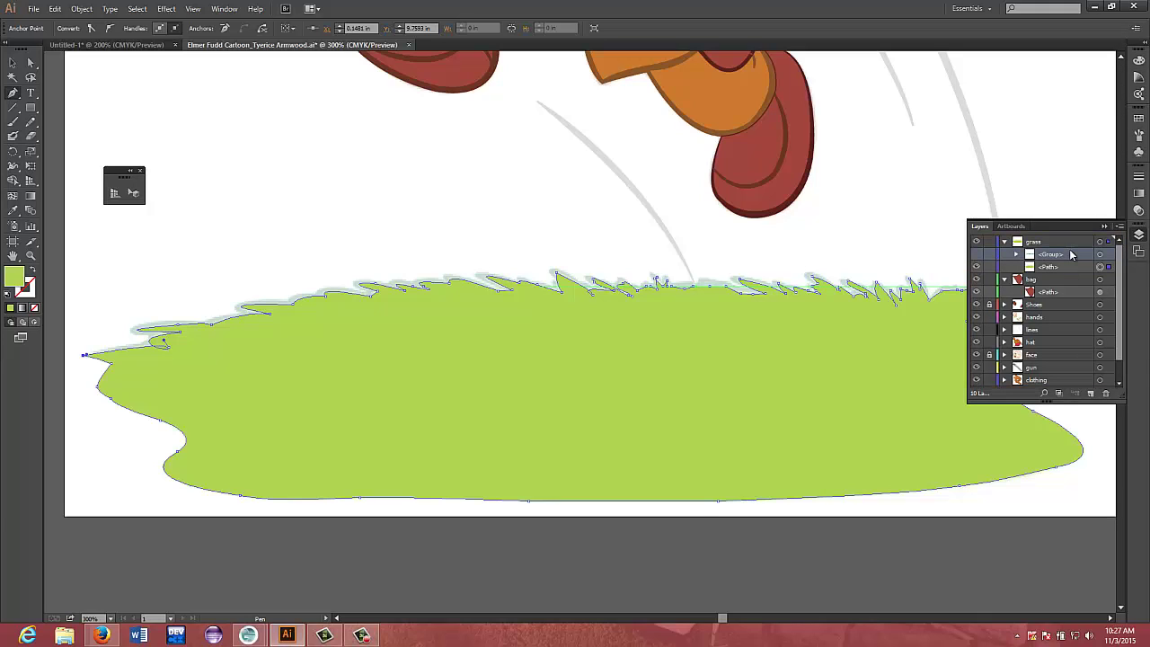
left_click(977, 255)
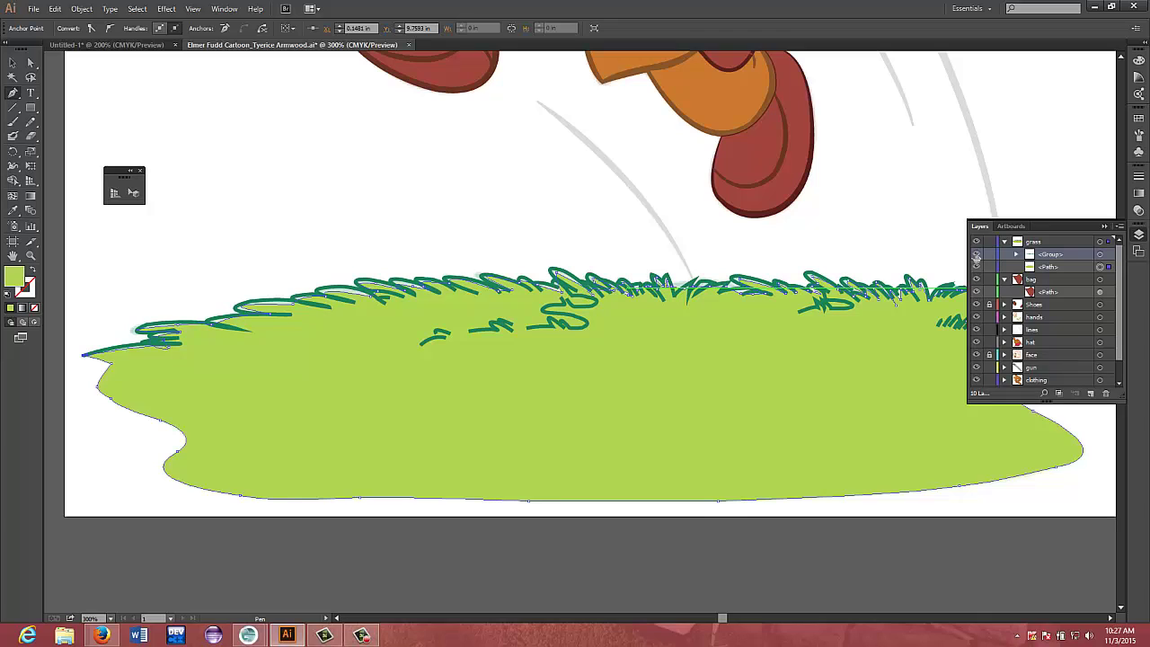
left_click(702, 570)
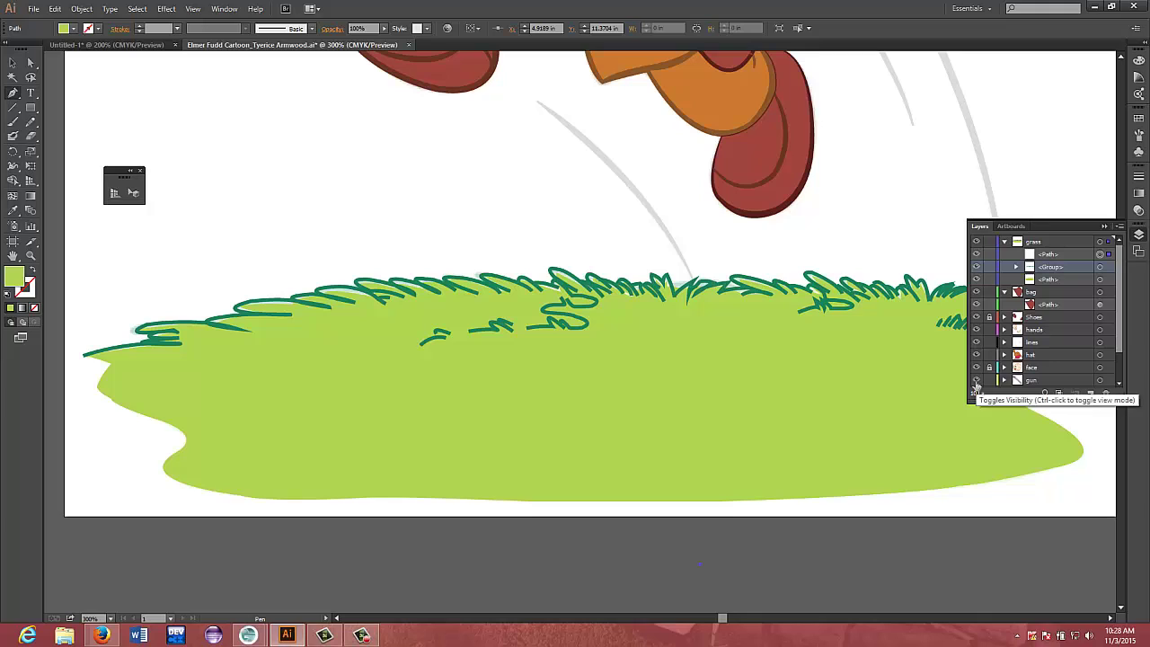
Try a 3 pt stroke weight on the grass stroke group, set it back to 2 pt, and deselect the artwork
left_click(1004, 242)
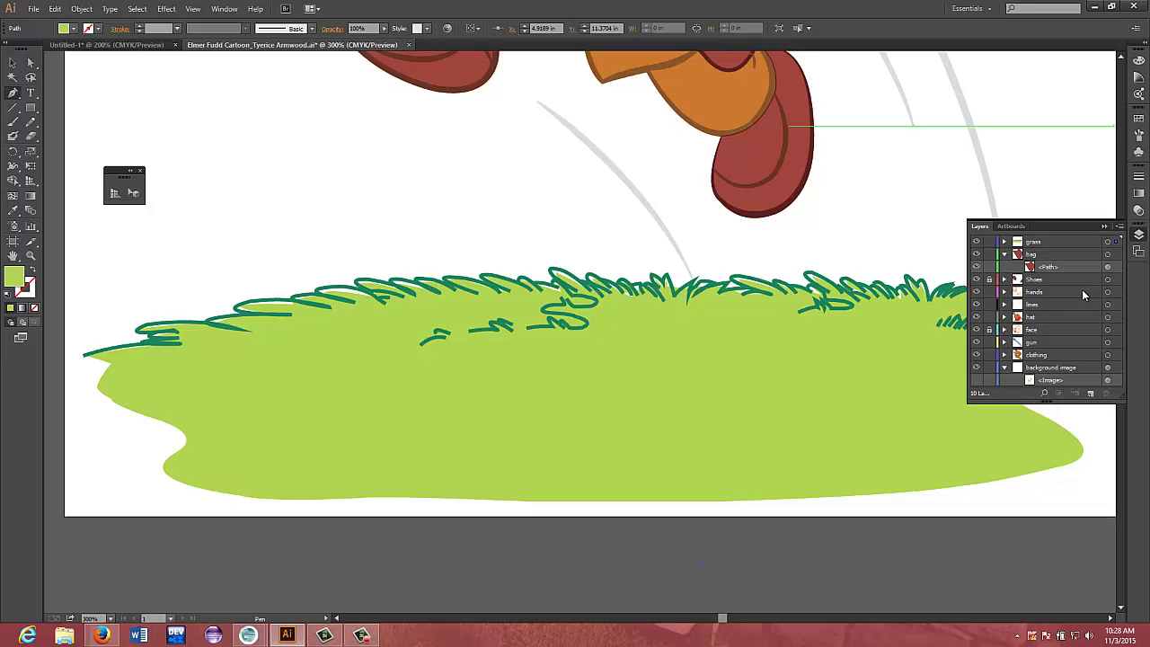
left_click(1005, 242)
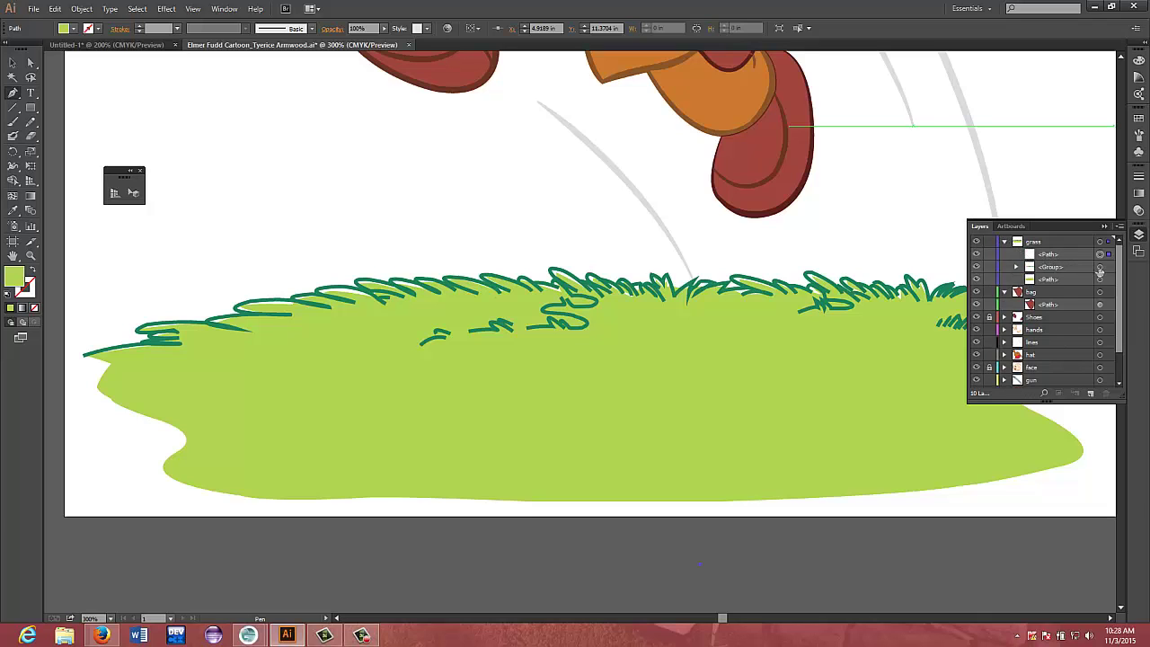
left_click(1100, 268)
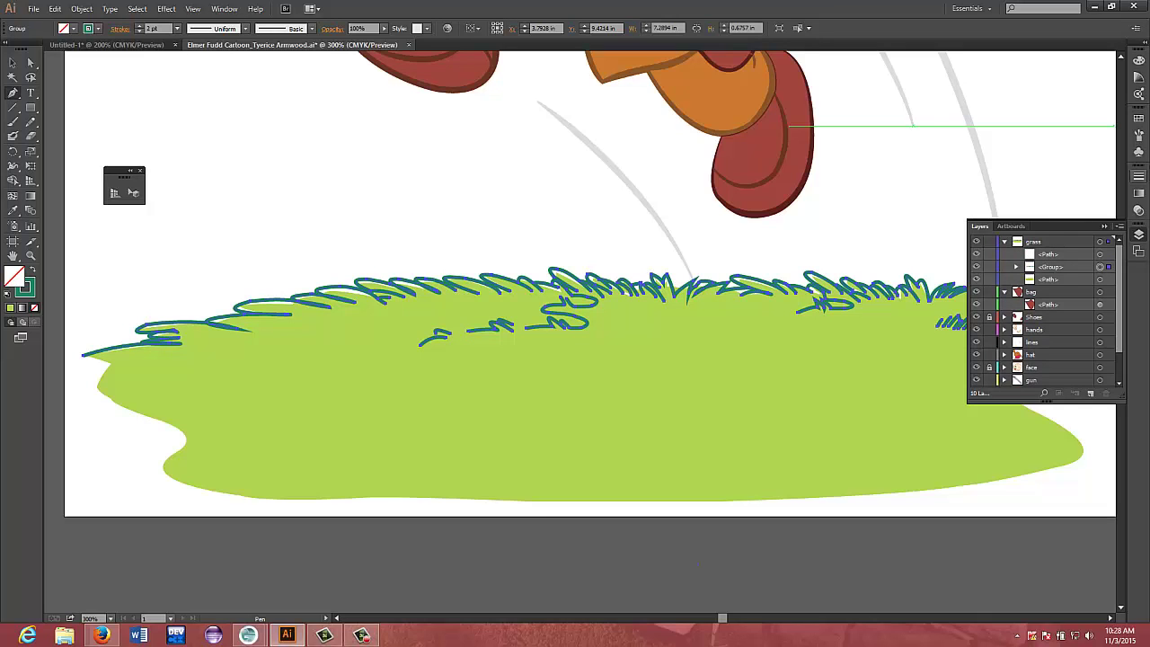
left_click(1138, 178)
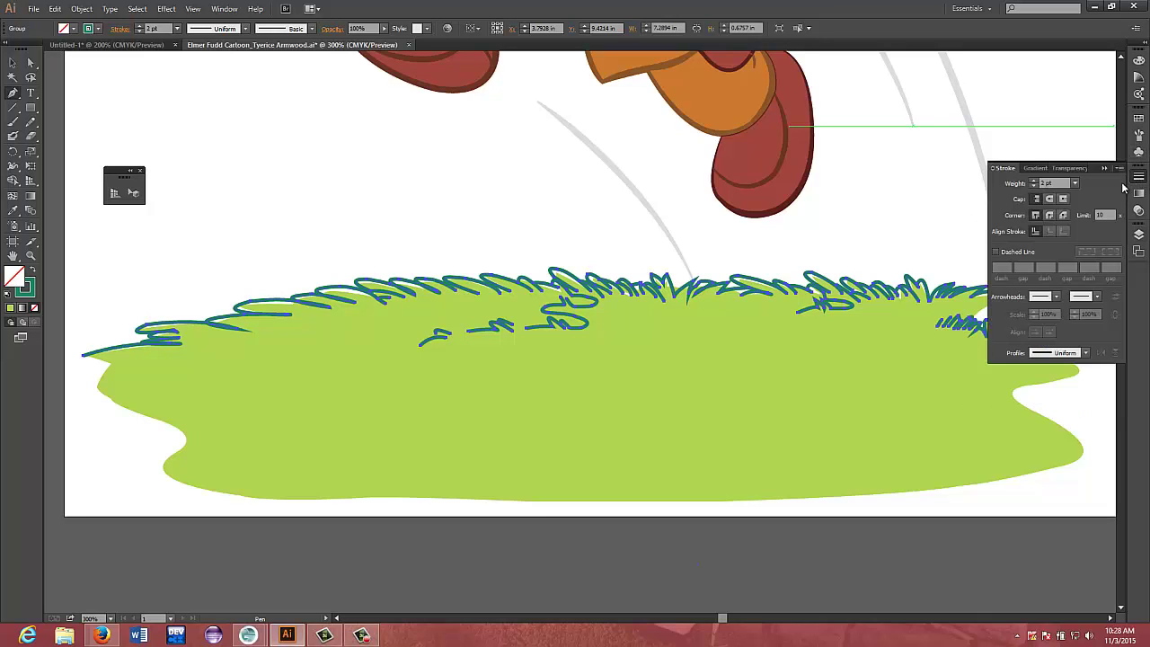
left_click(1034, 180)
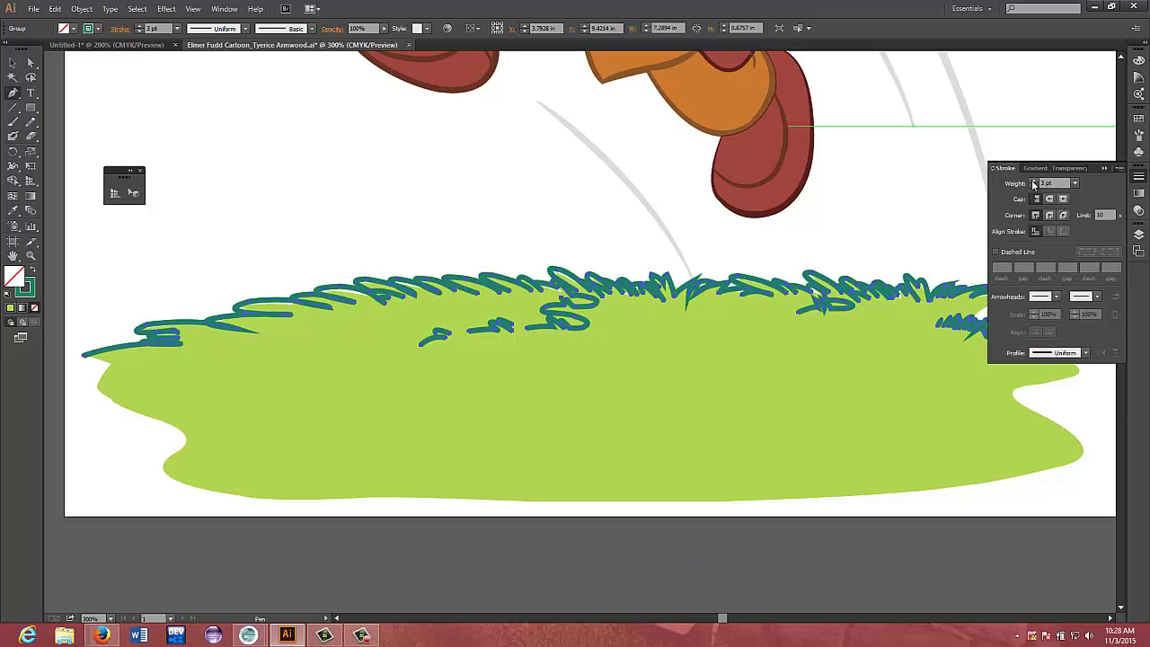
left_click(1034, 186)
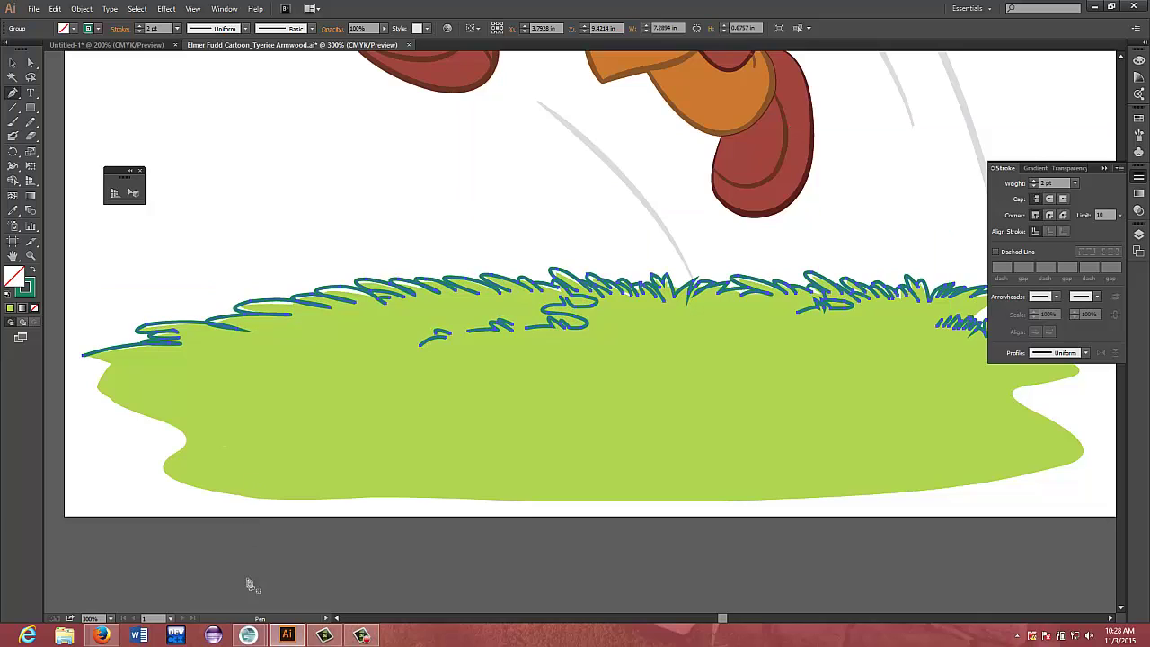
left_click(13, 63)
left_click(229, 562)
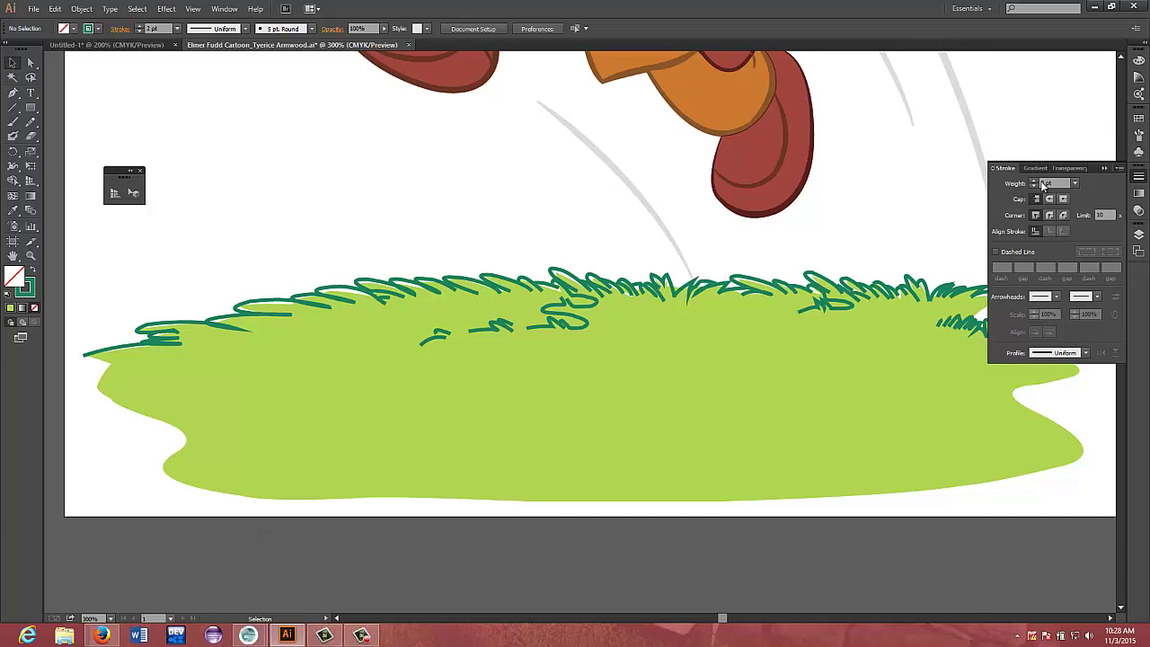
Compare the grass with the version in the Untitled-1 document and return to the Elmer Fudd Cartoon document
left_click(1106, 169)
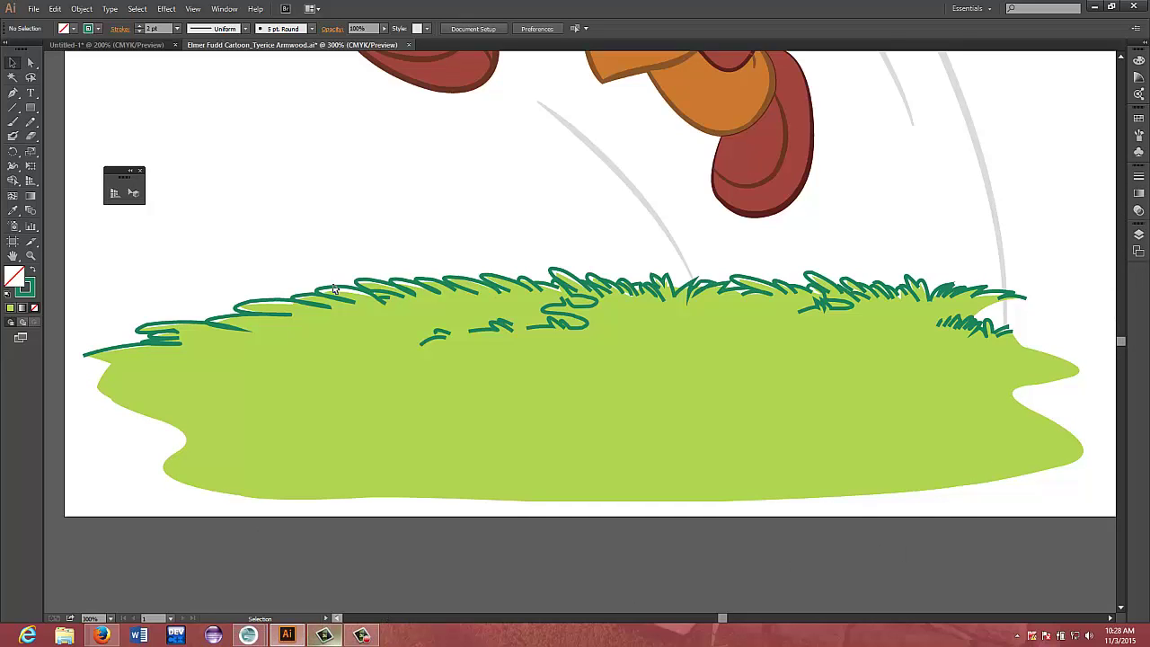
left_click(139, 43)
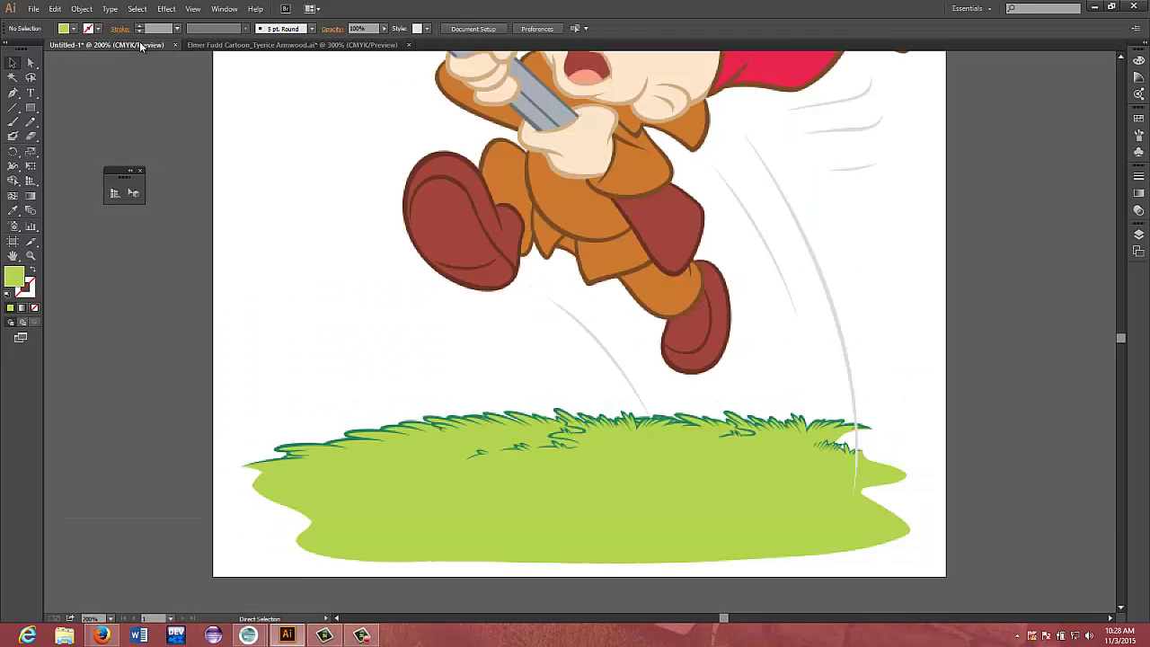
left_click(212, 45)
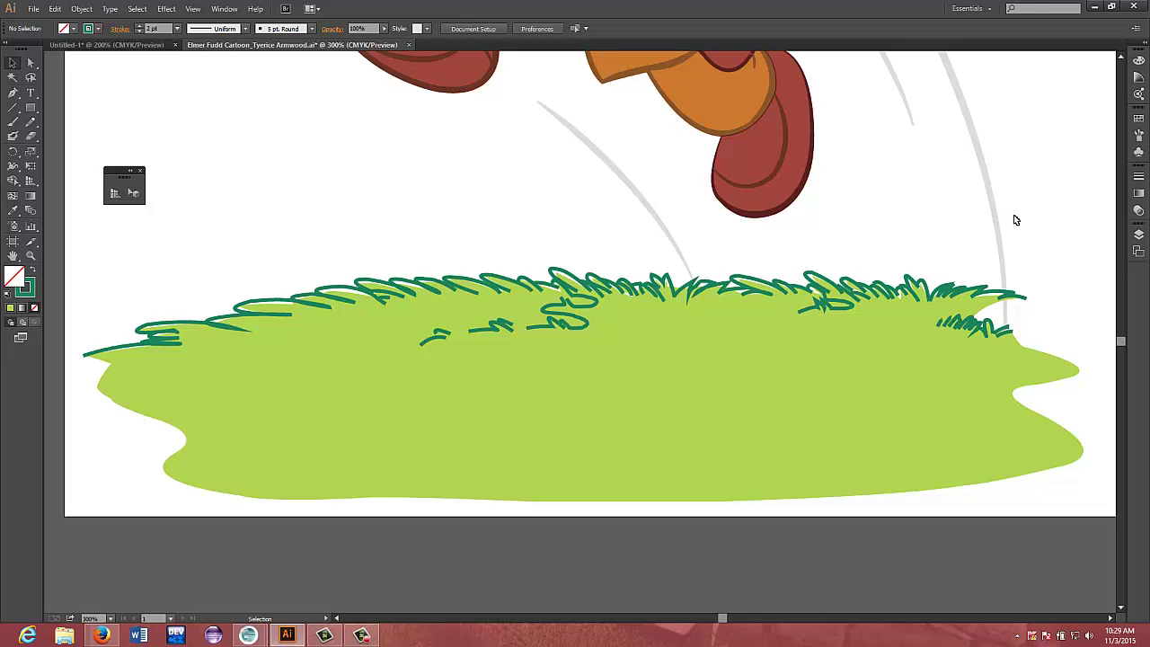
Try to adjust the upper edge of the light-green grass fill with the Width tool
left_click(159, 358)
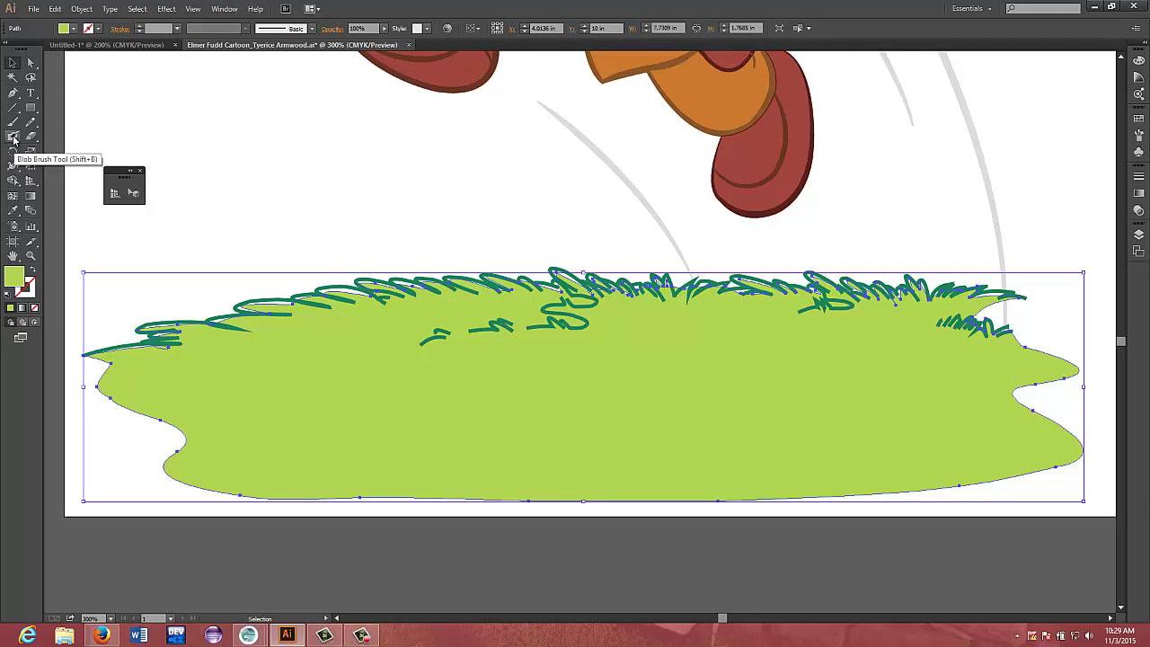
left_click(13, 166)
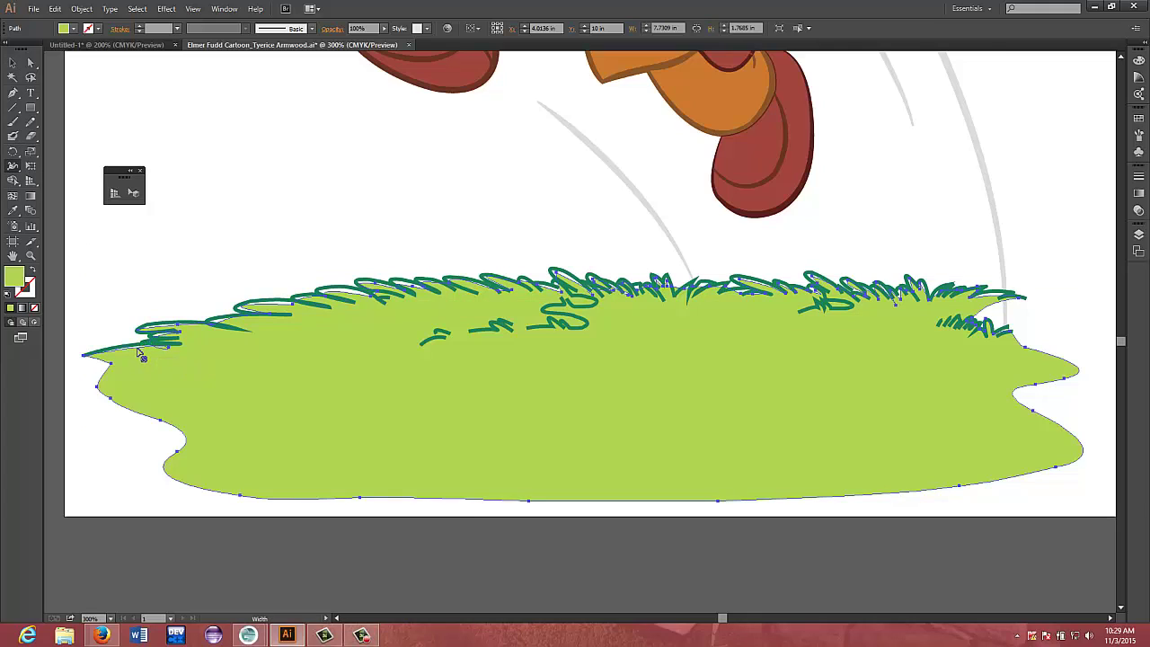
left_click_drag(139, 353, 138, 346)
key("v")
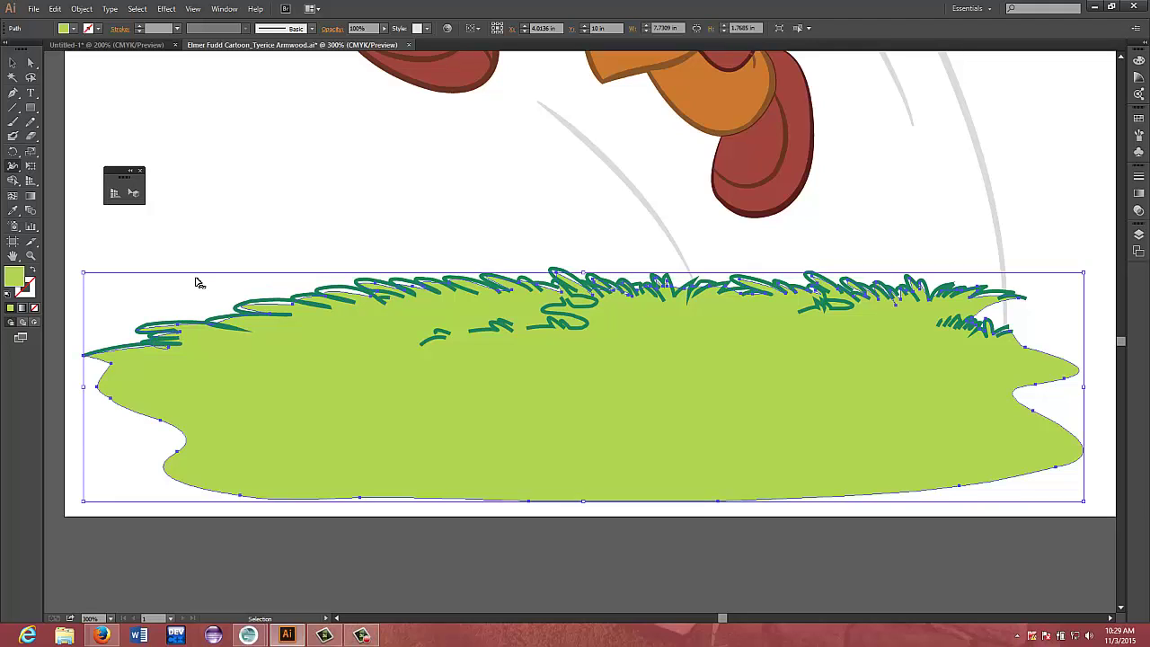
key("shift+w")
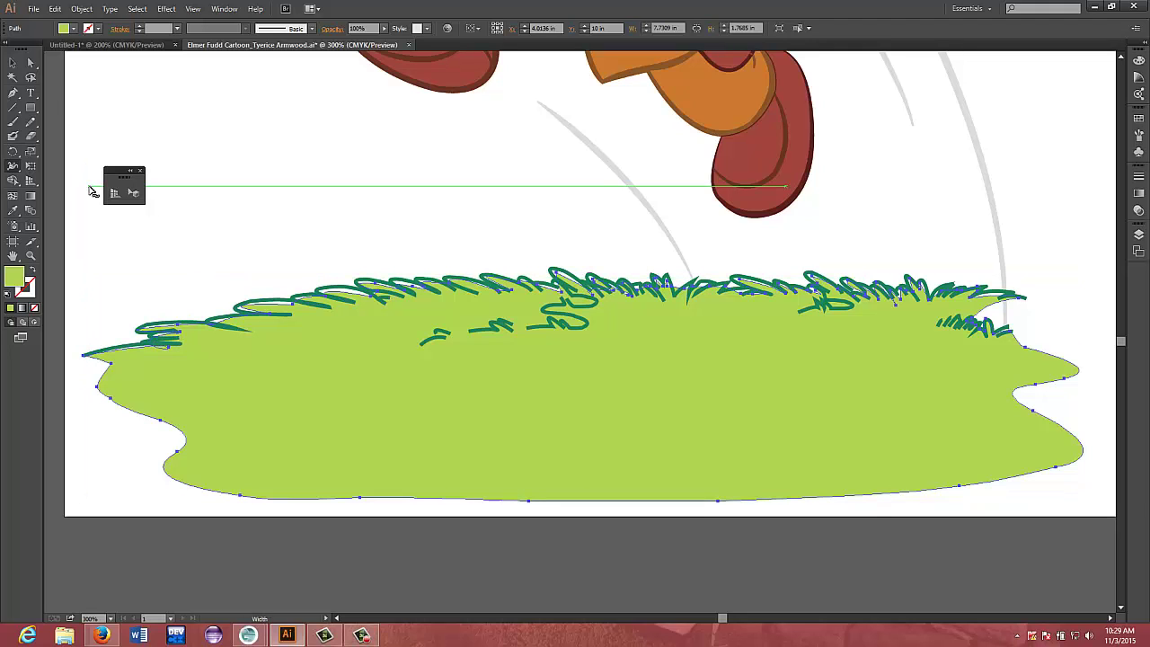
Reshape the fill's edge with Direct Selection to follow the lowest dark green stroke at the grass's left end
left_click(30, 65)
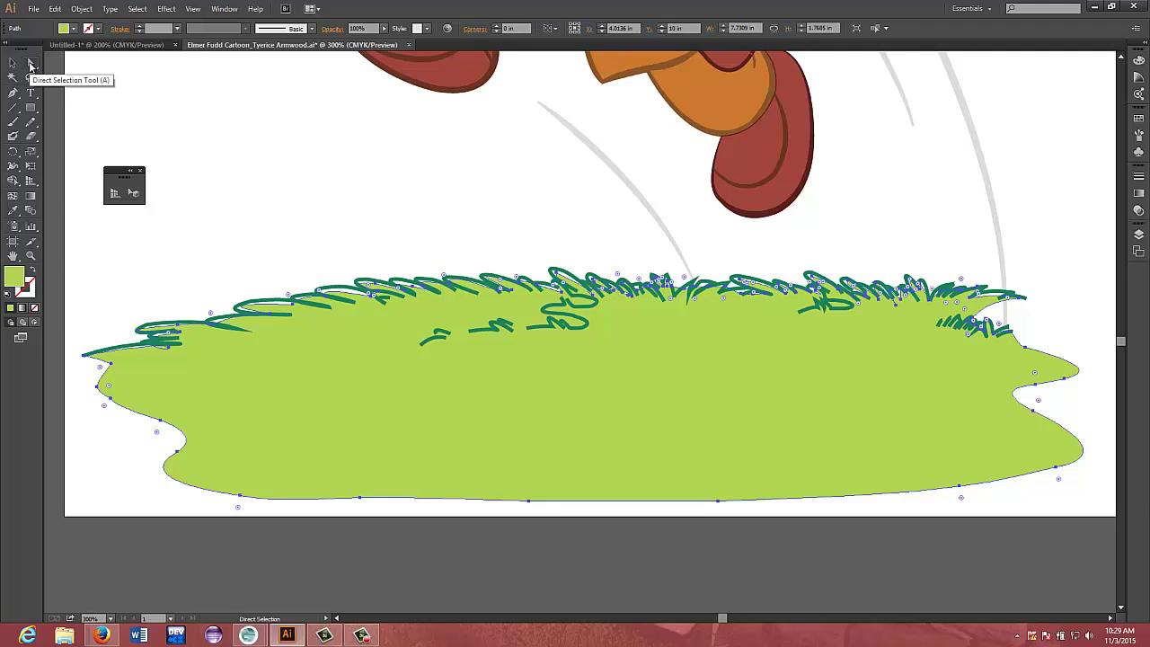
left_click(137, 352)
left_click_drag(137, 351, 137, 350)
key("v")
key("ctrl+equal")
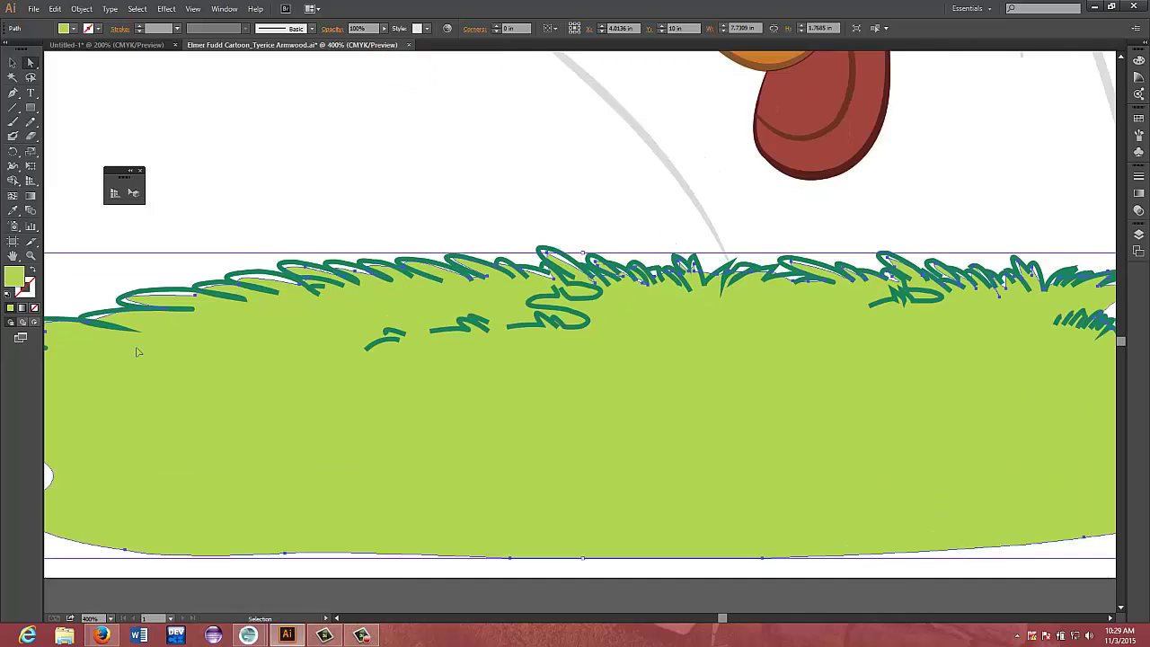
key("ctrl+equal")
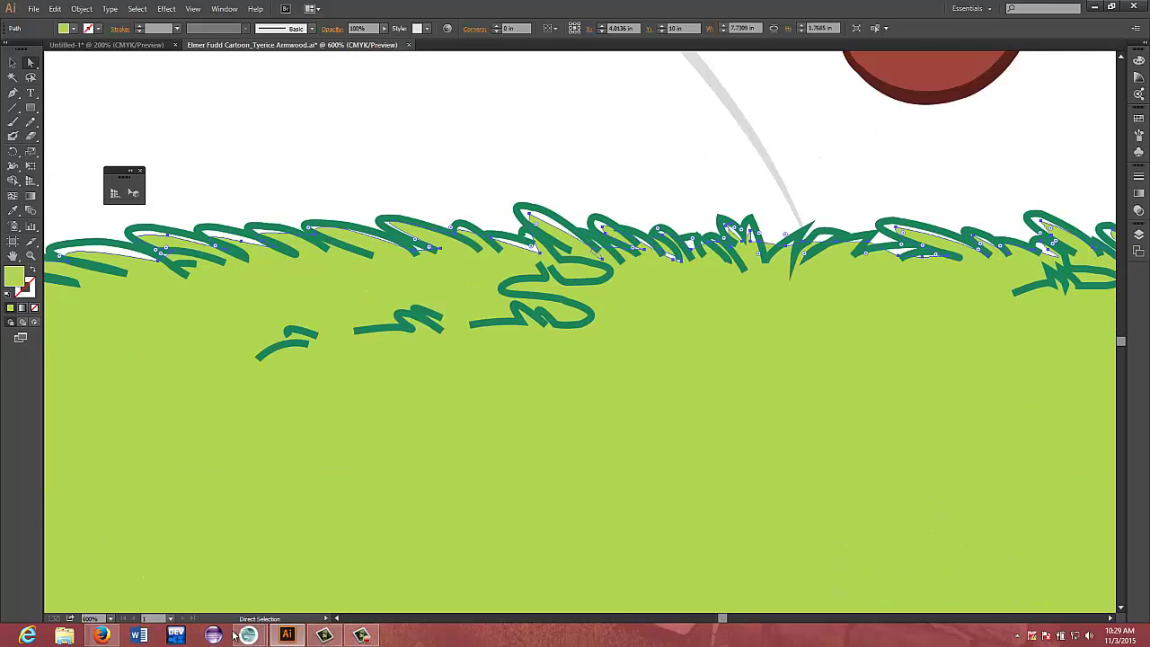
left_click(337, 618)
left_click_drag(337, 618, 335, 600)
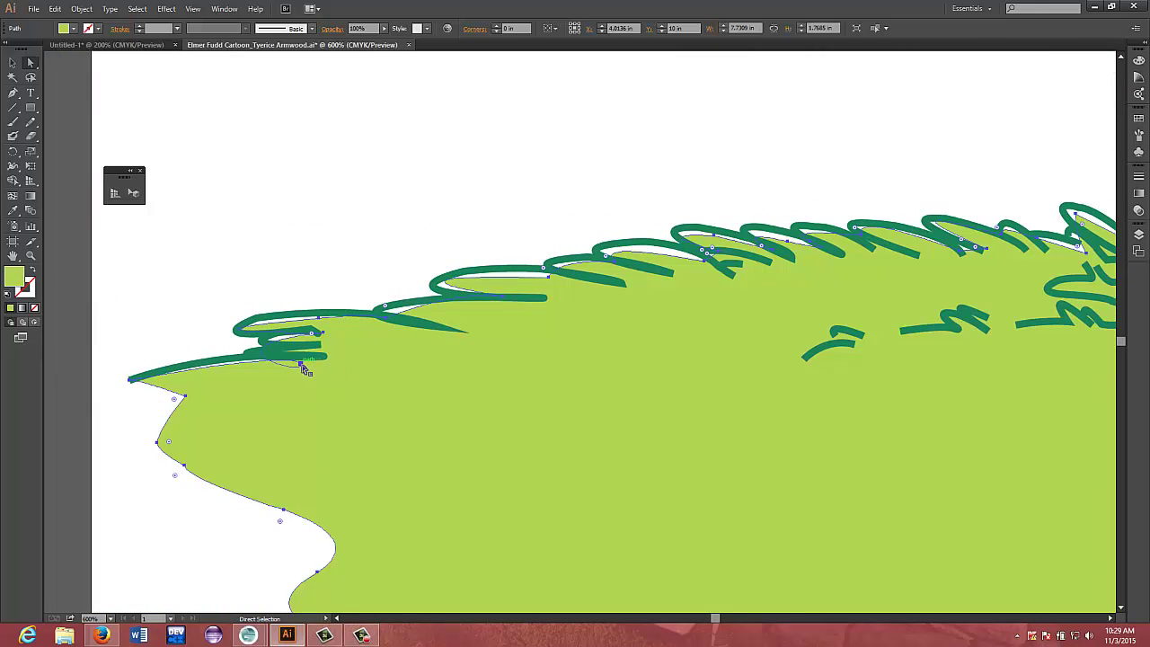
left_click_drag(302, 365, 297, 366)
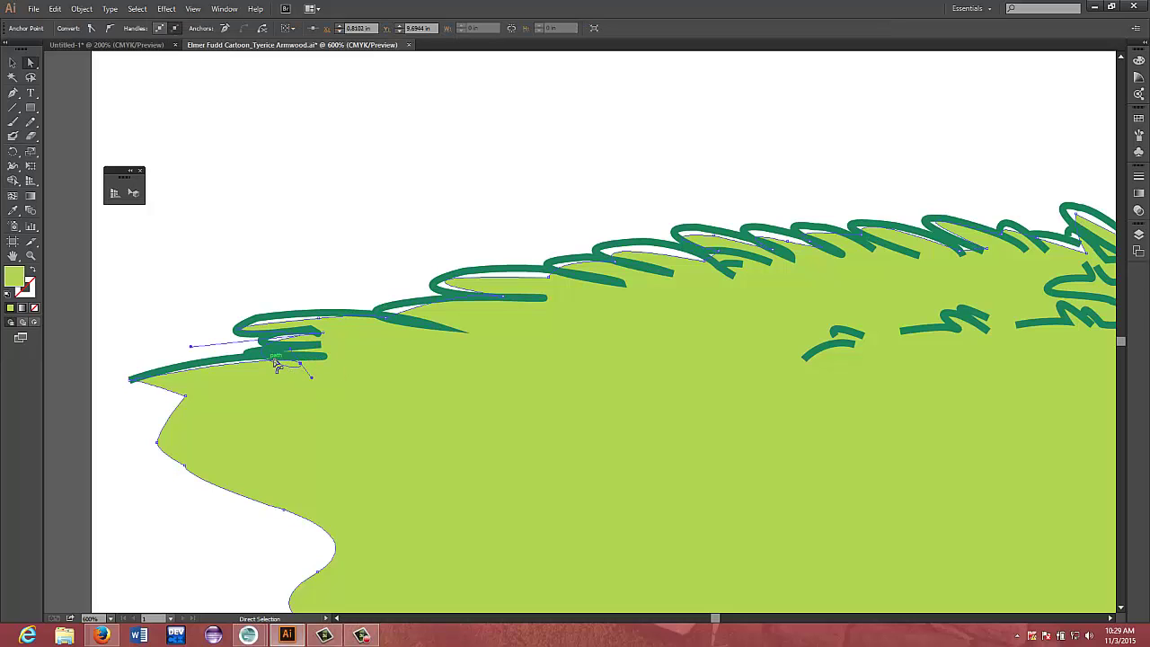
left_click(278, 364)
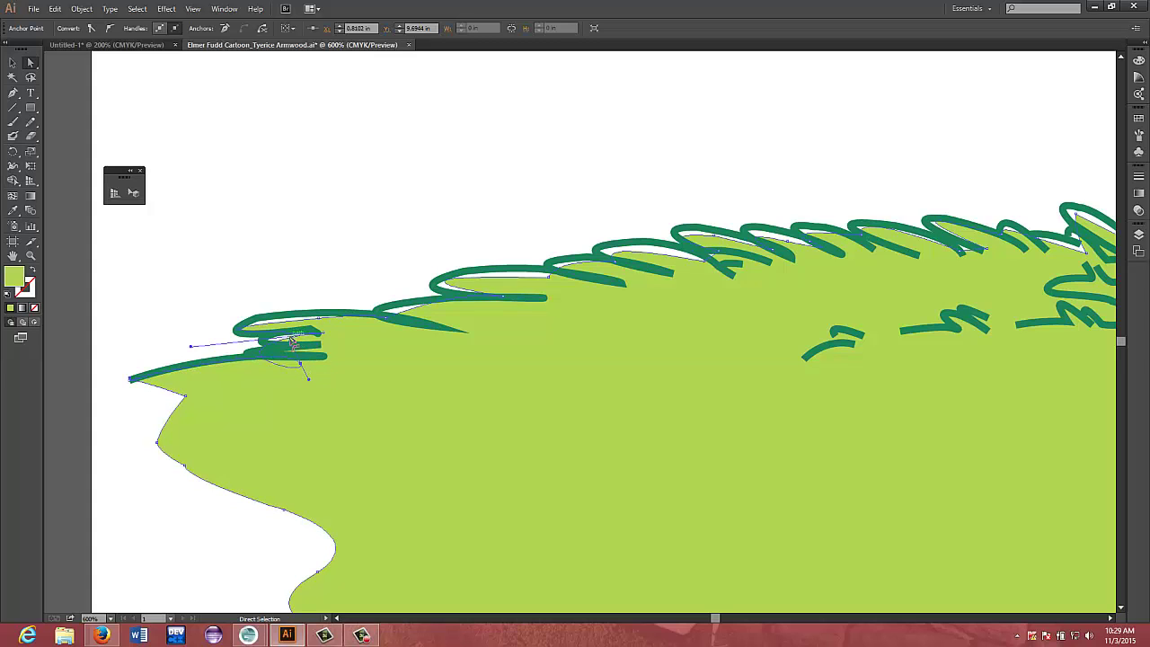
Adjust the fill's curves and handles around the stacked blades above the lowest stroke at the grass's left end
left_click(290, 339)
mouse_move(290, 339)
left_mouse_down()
mouse_move(308, 345)
mouse_move(304, 324)
left_mouse_up()
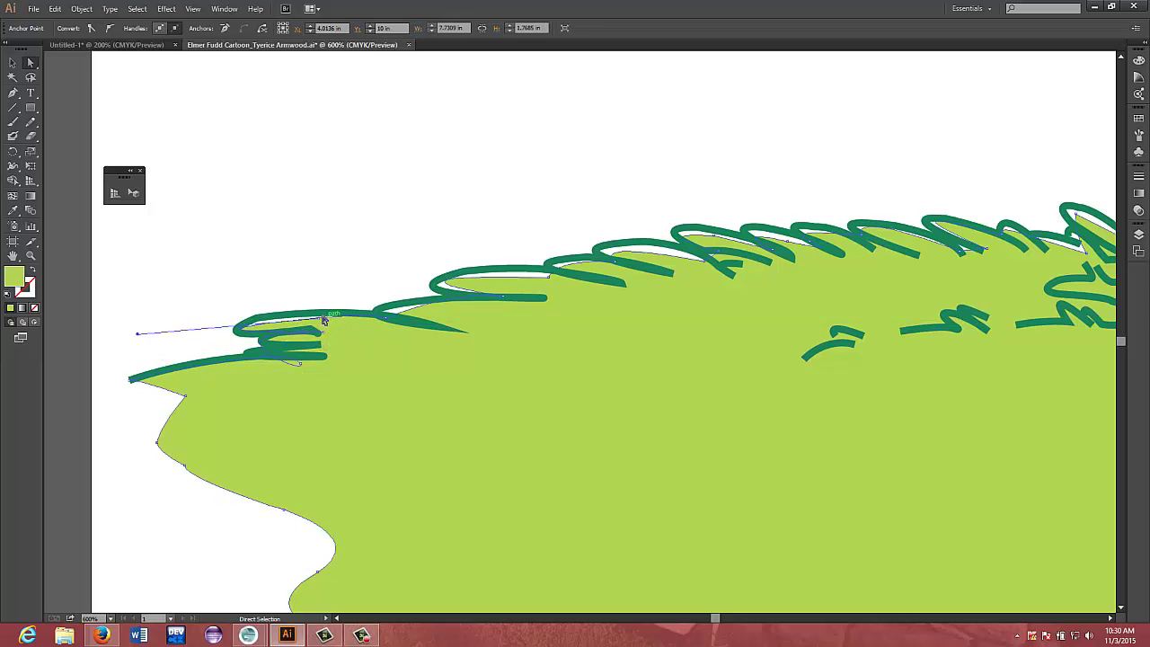
mouse_move(136, 333)
left_mouse_down()
mouse_move(138, 324)
mouse_move(158, 335)
mouse_move(145, 332)
left_mouse_up()
left_click_drag(319, 321, 277, 320)
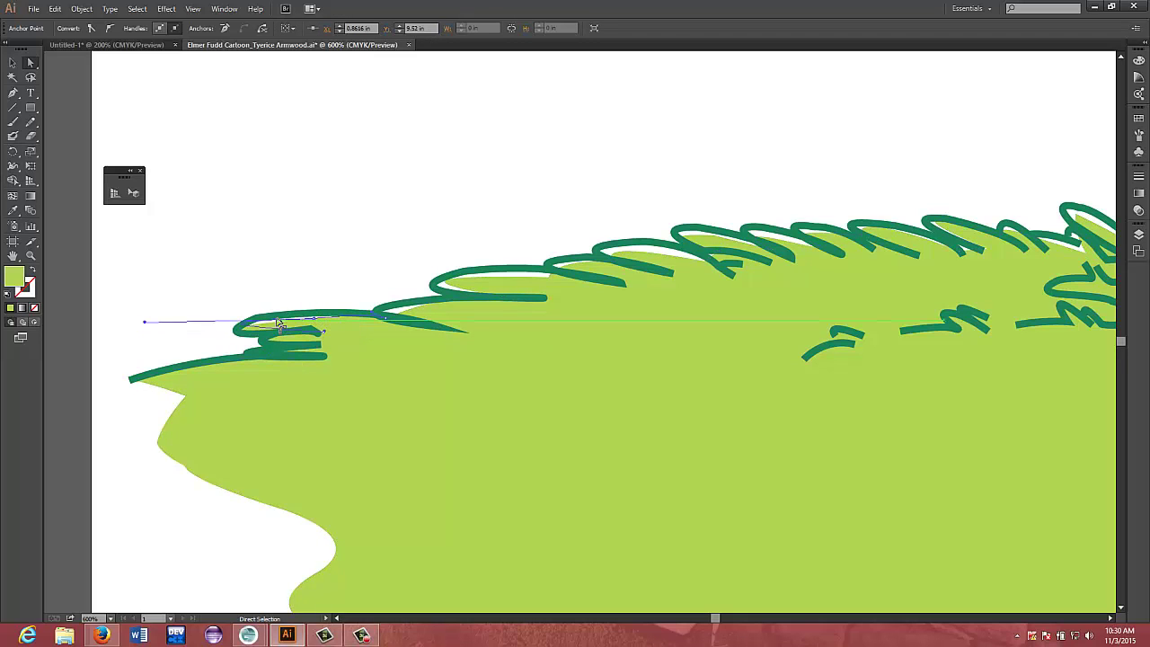
left_click(278, 324)
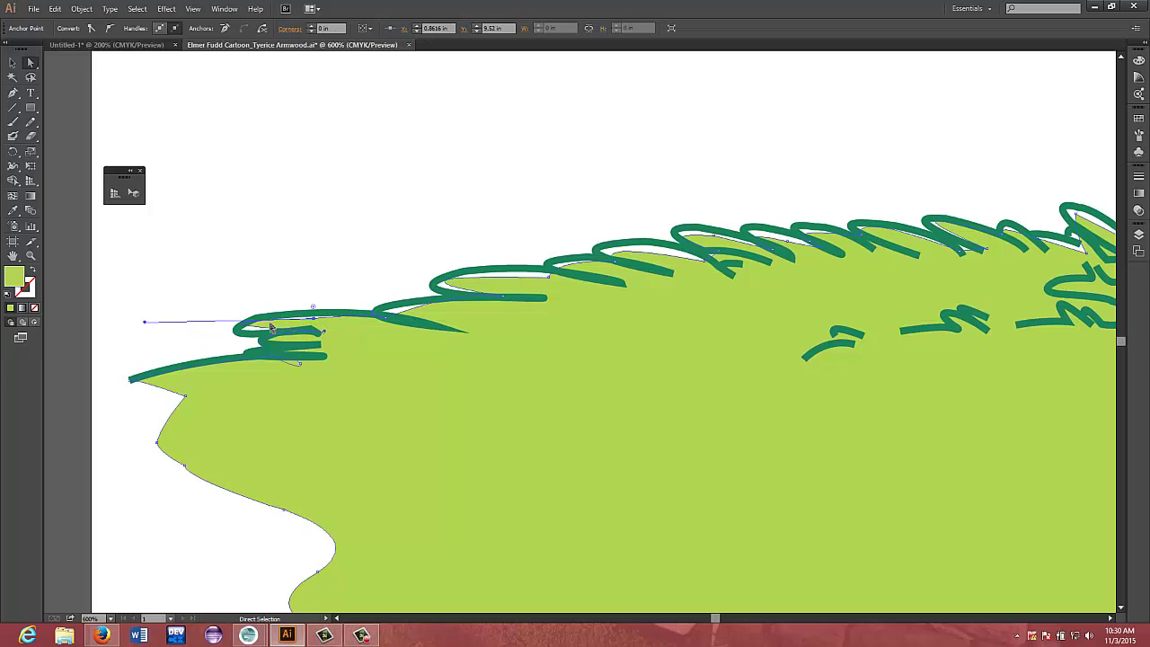
left_click_drag(254, 325, 251, 331)
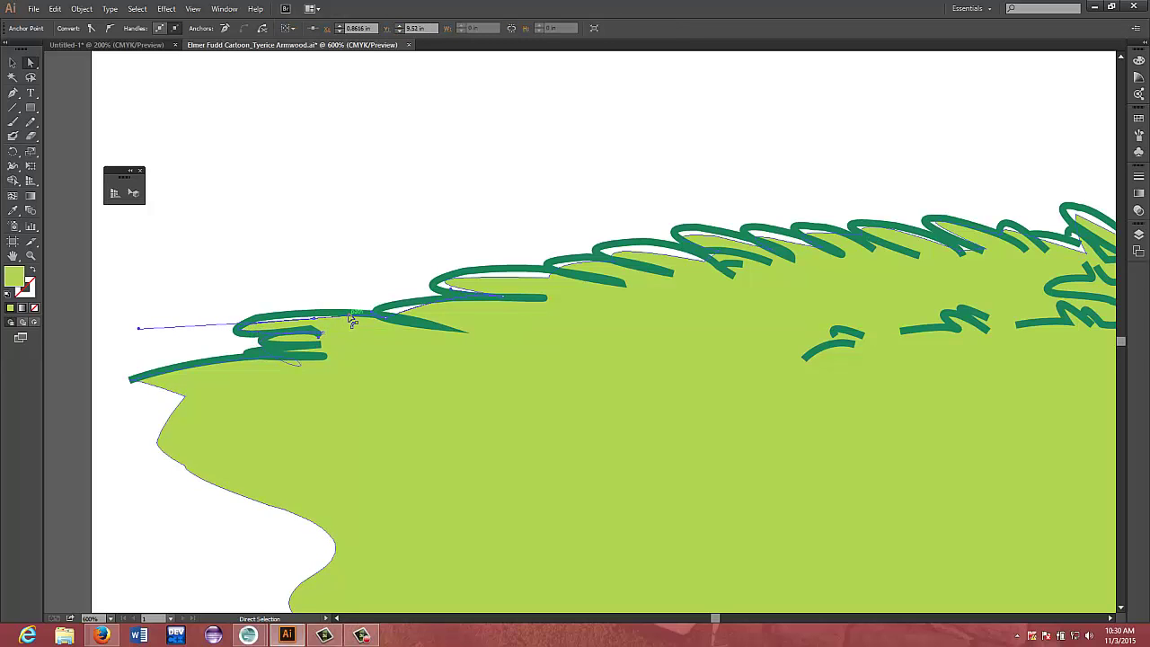
left_click(352, 321)
left_click(352, 321)
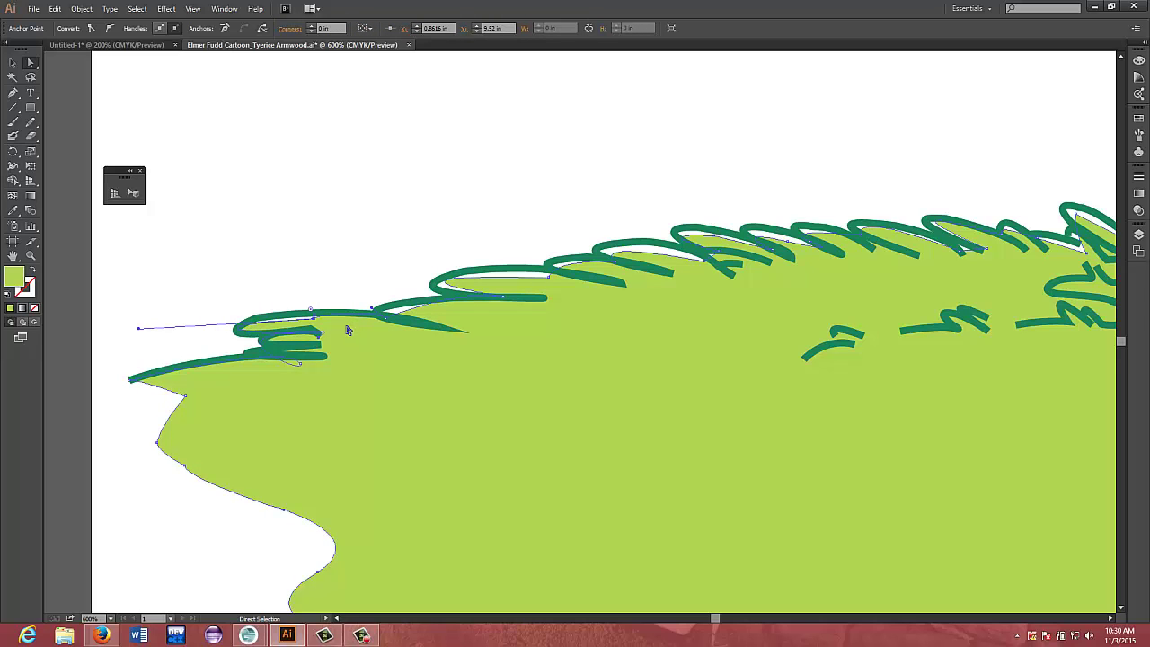
left_click(302, 318)
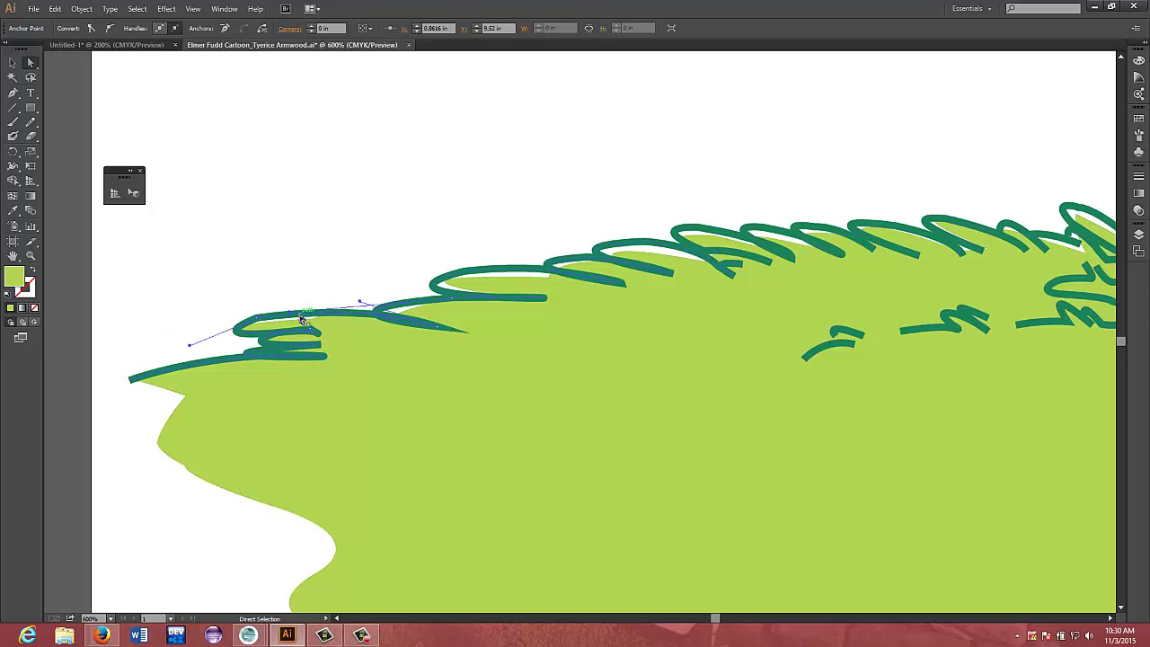
left_click(302, 318)
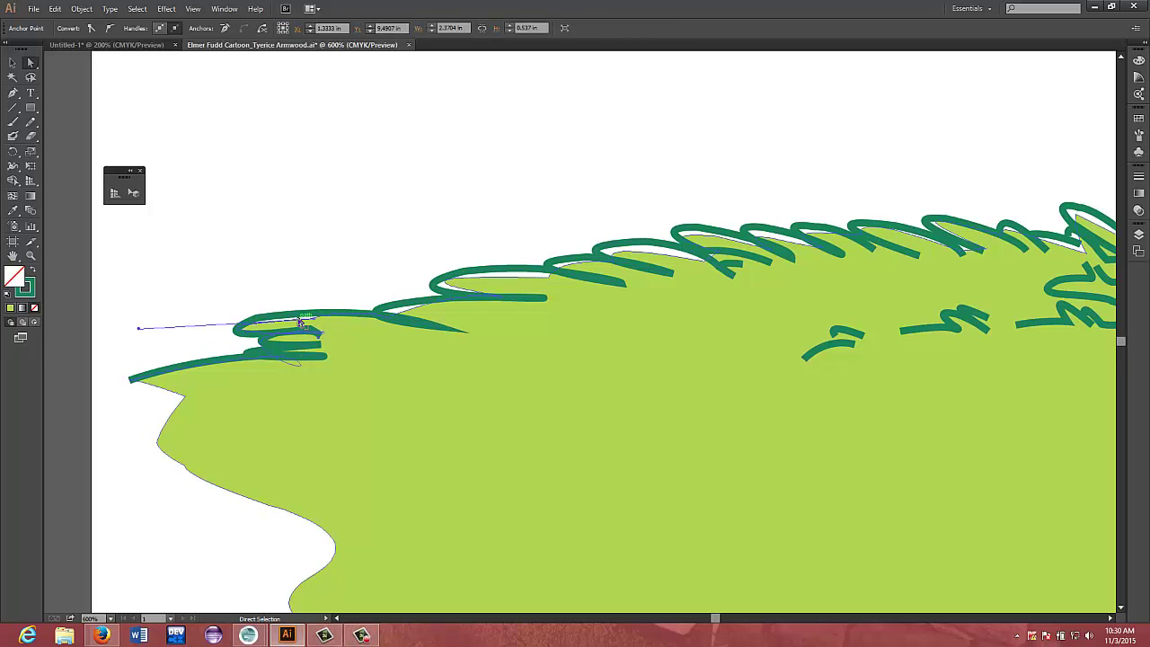
left_click(301, 319)
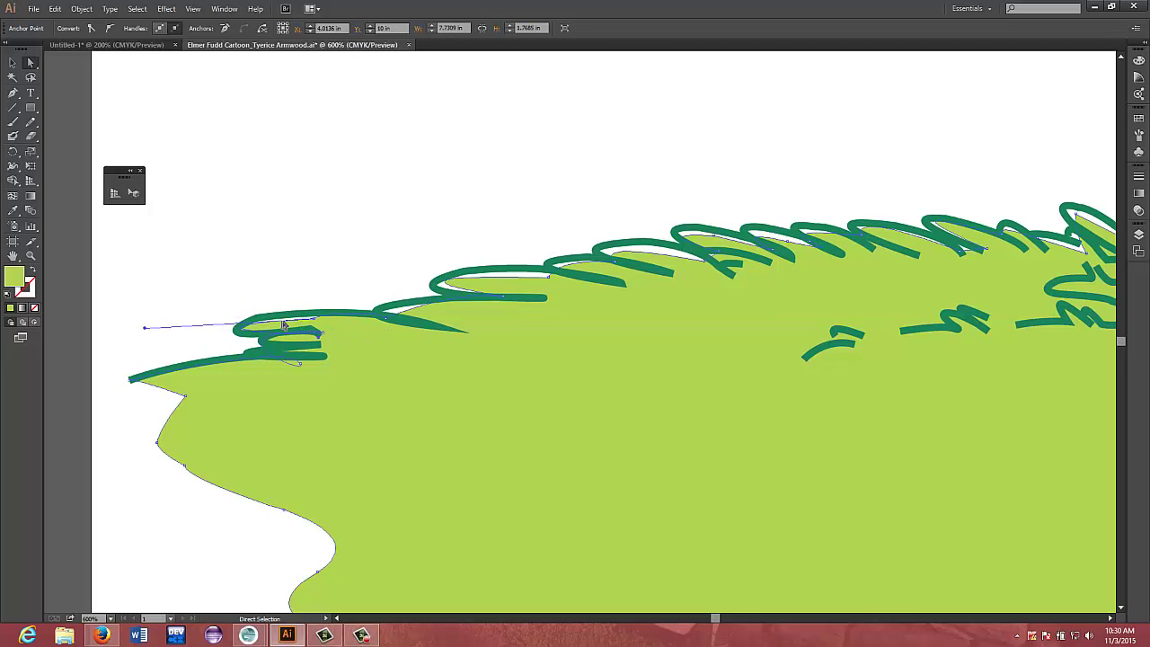
Bend the fill's edge onto the next blade's stroke and the underside of the rounded lobe above it
left_click(407, 315)
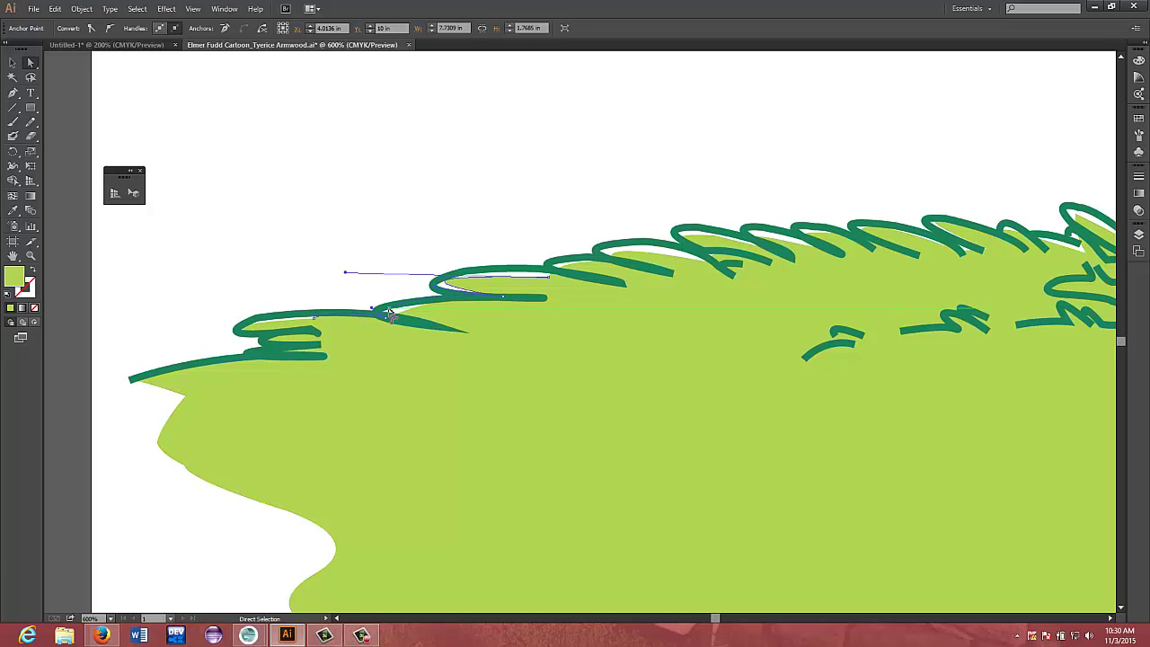
left_click(389, 314)
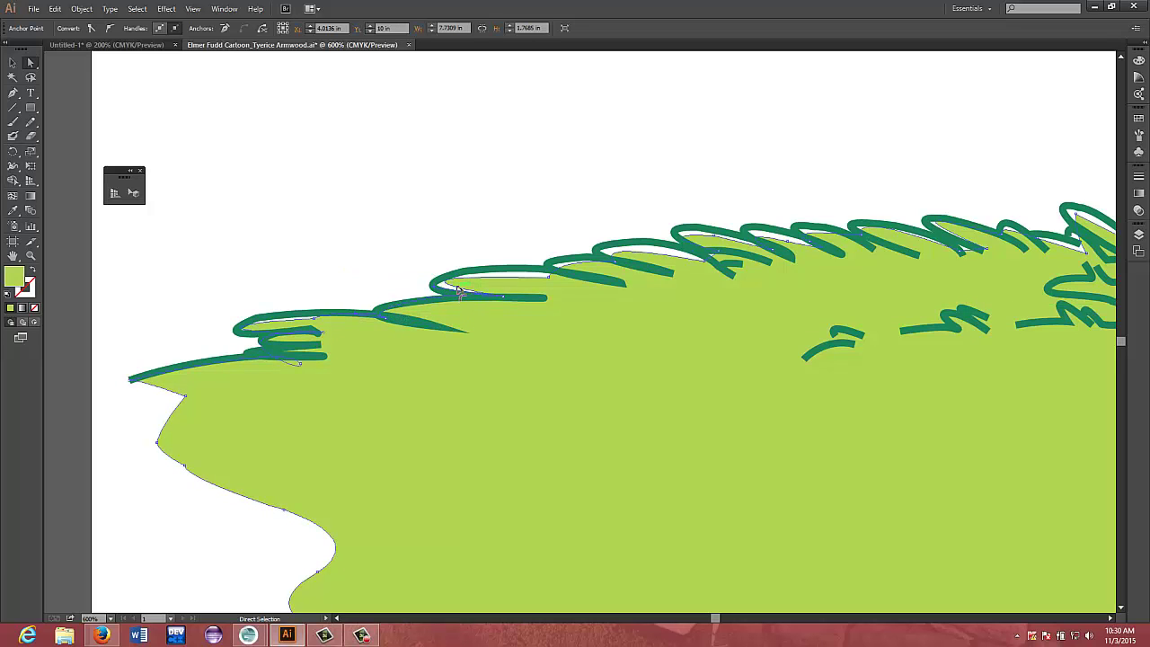
left_click(458, 291)
left_click_drag(449, 292, 450, 293)
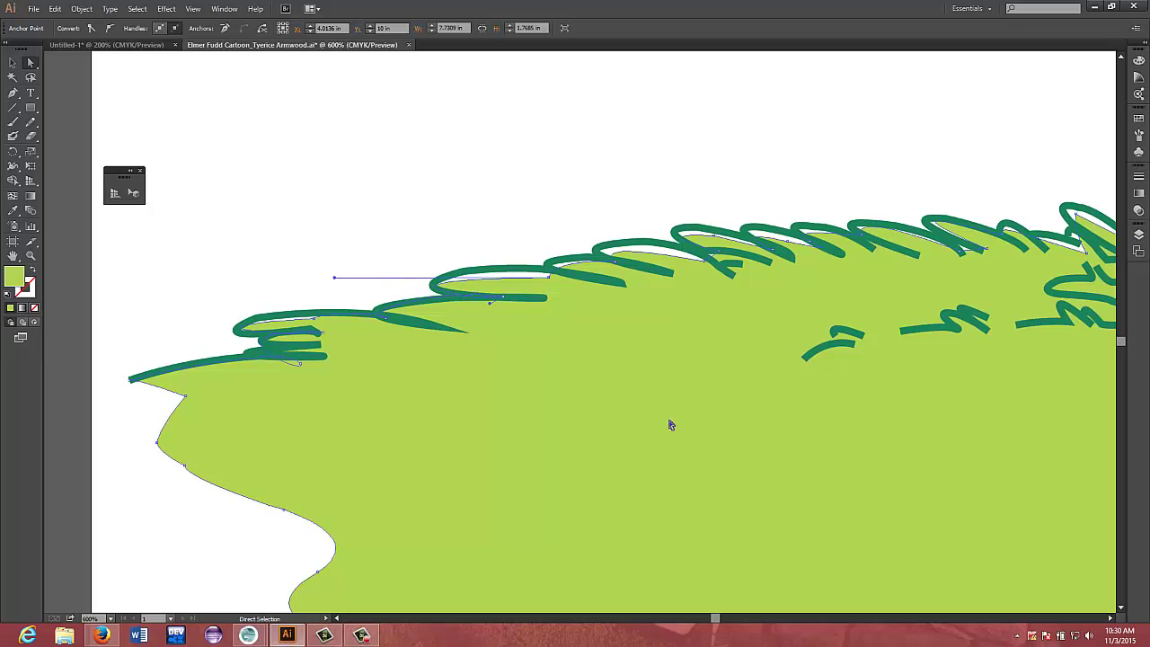
Examine how the fill meets the dark green strokes across the whole width of the grass
key("ctrl+minus")
key("ctrl+minus")
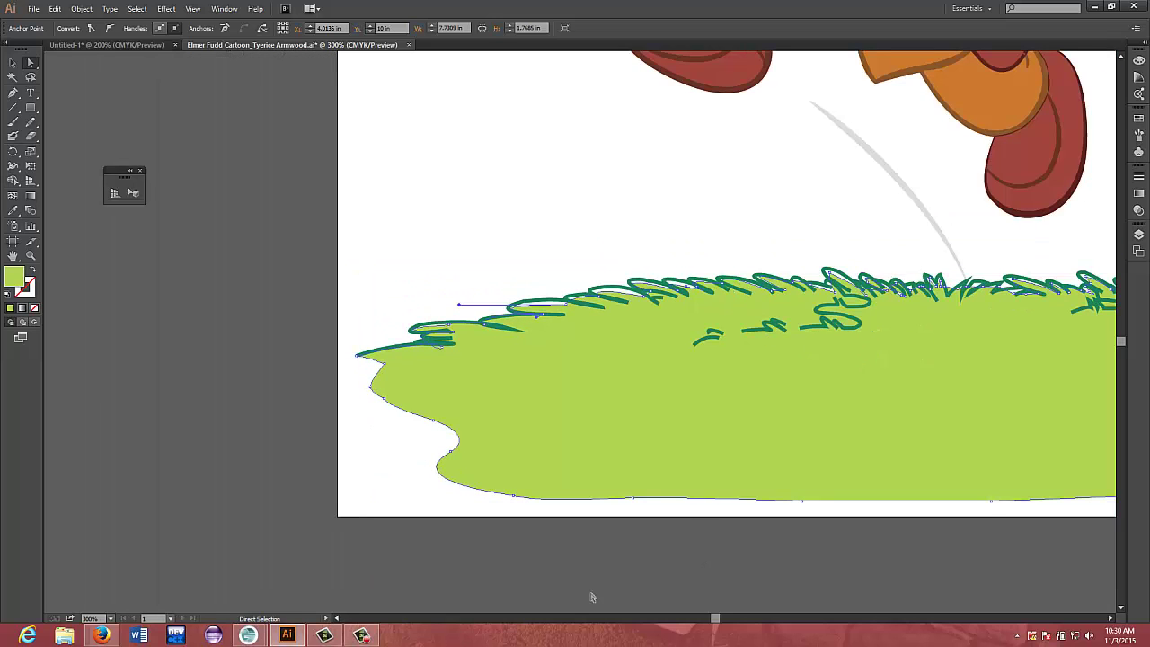
left_click(1111, 618)
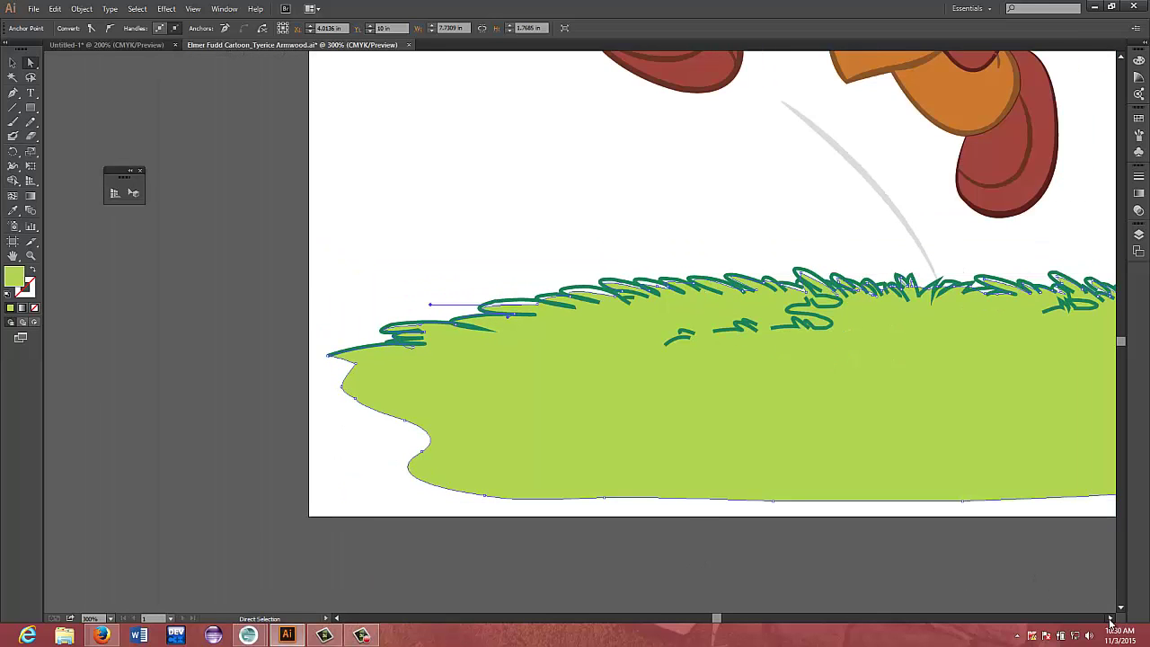
left_click(1110, 618)
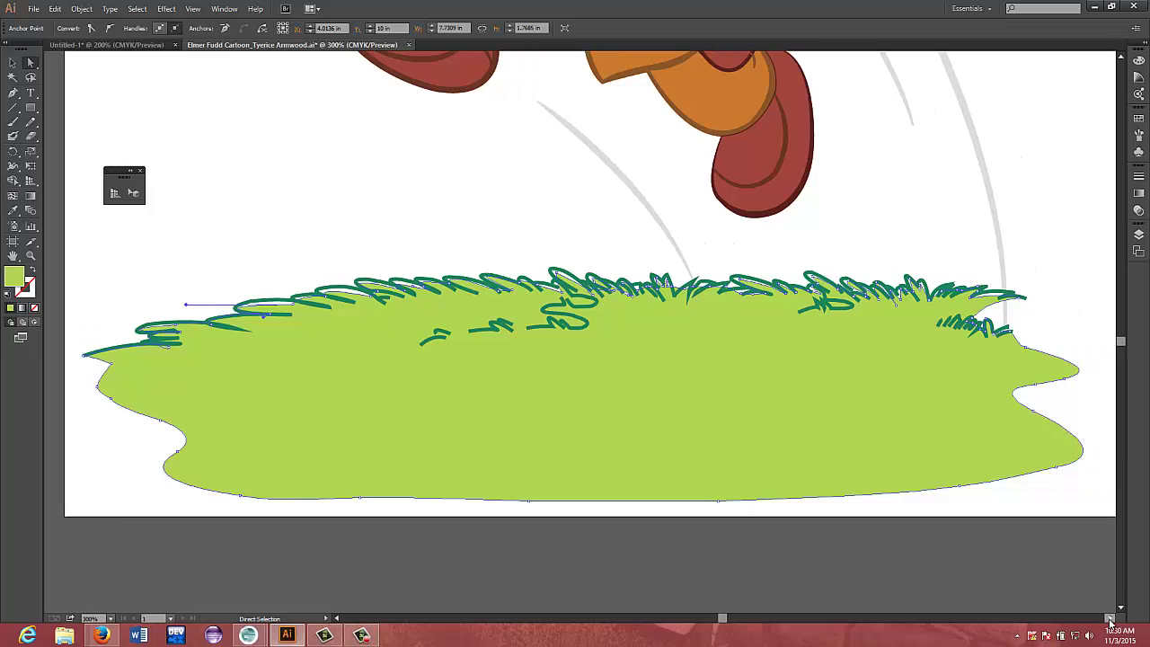
left_click(1111, 618)
left_click(1110, 618)
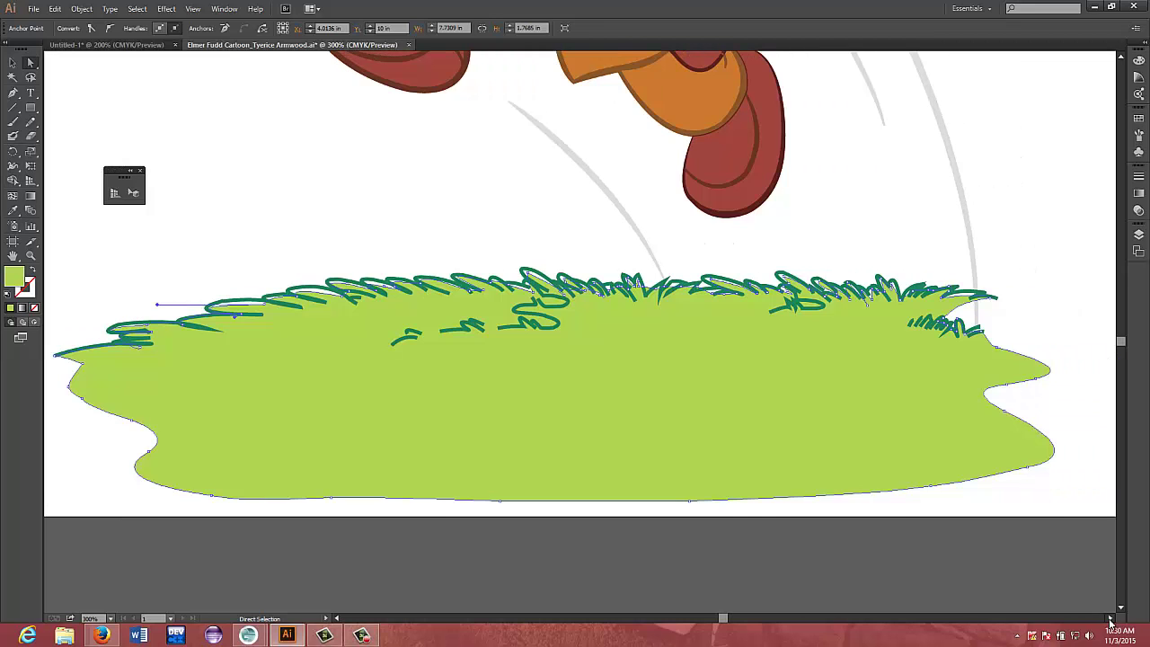
left_click(1111, 618)
Raise the fill's edge onto the stroke of the long rounded lobe near the grass's left end by adjusting its anchor and handles
key("ctrl+plus")
key("ctrl+plus")
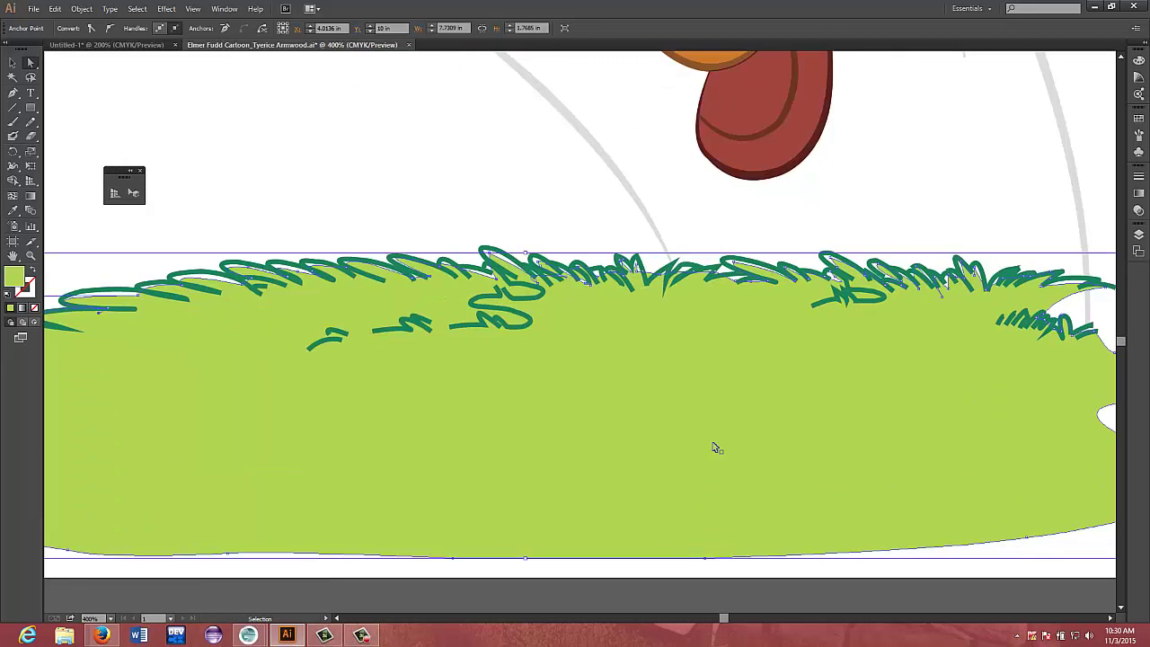
left_click(334, 619)
left_click(334, 619)
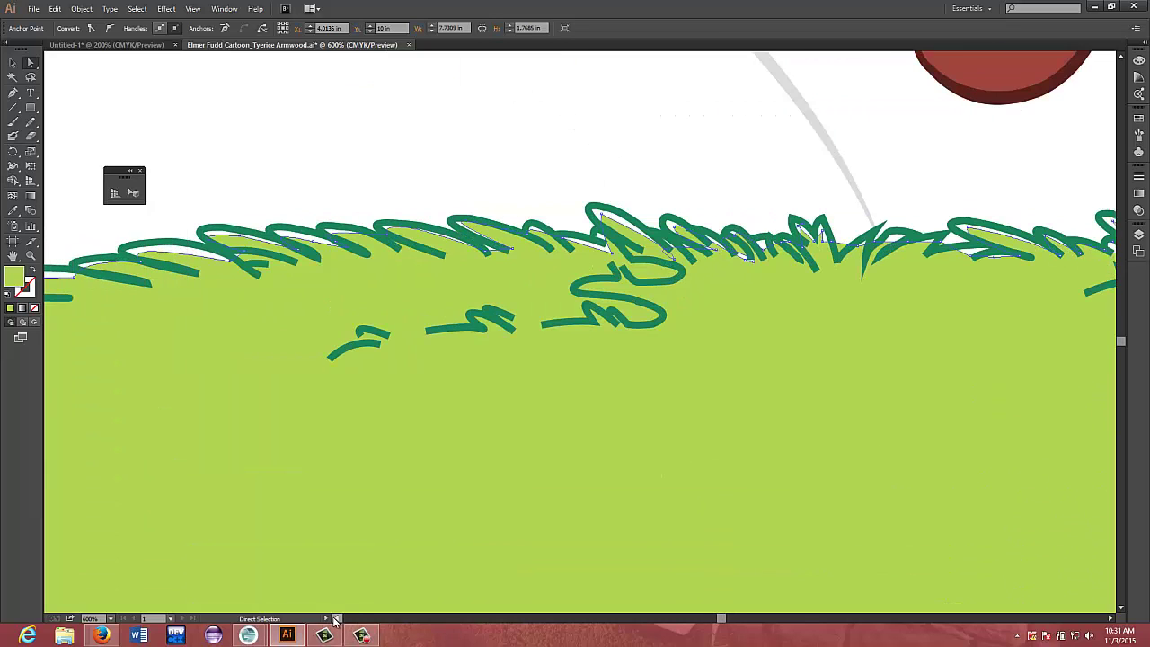
left_click(335, 620)
left_click(334, 620)
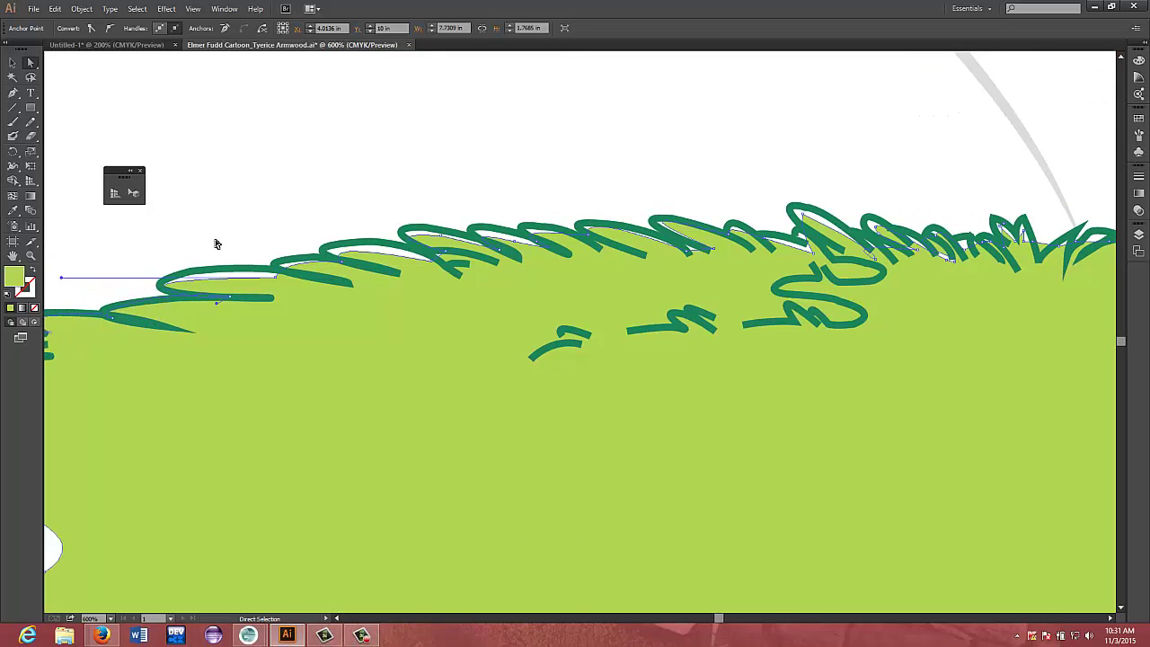
left_click_drag(213, 282, 203, 279)
scroll(55, 279, "left", 1)
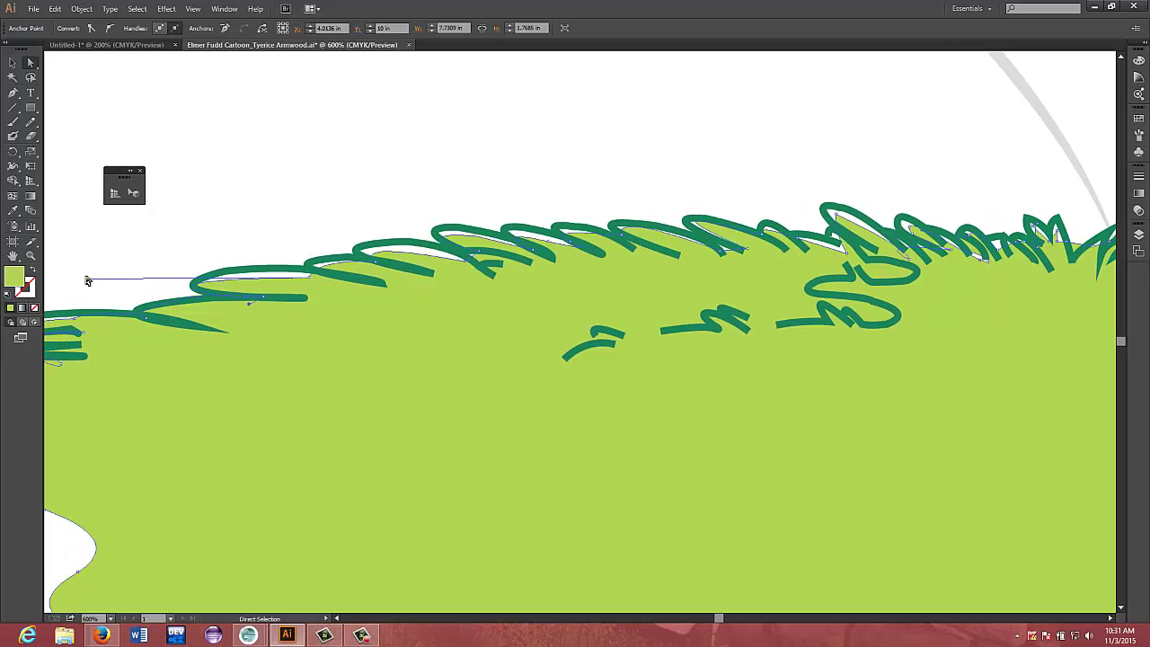
left_click_drag(88, 283, 90, 265)
left_click_drag(307, 275, 306, 274)
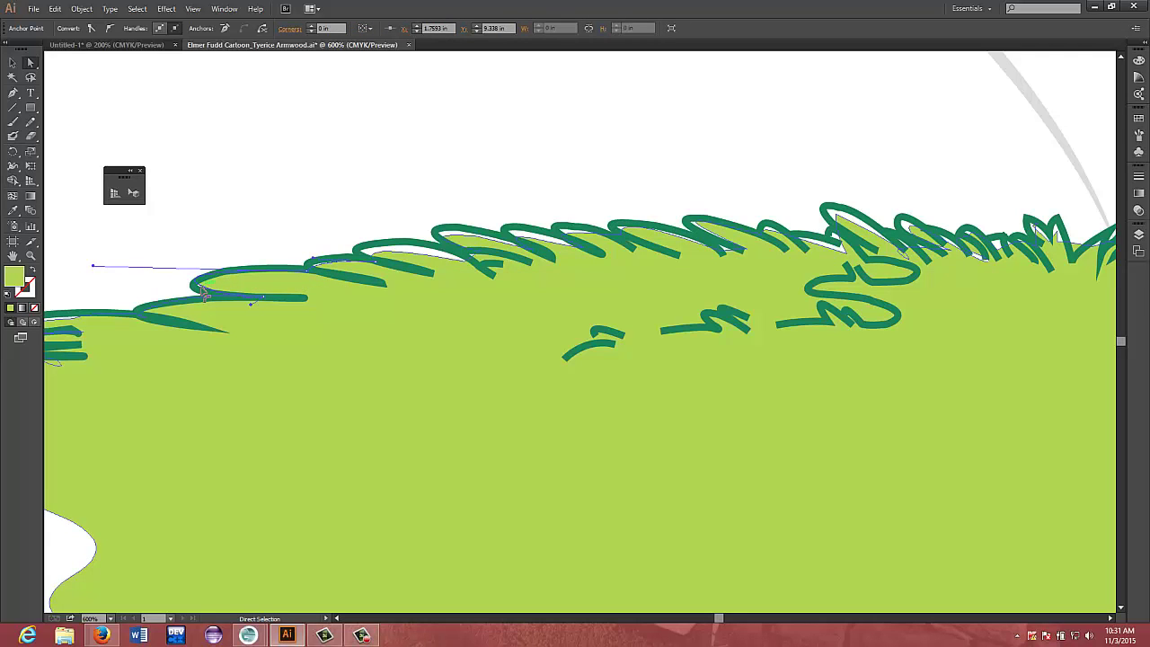
left_click_drag(203, 292, 204, 298)
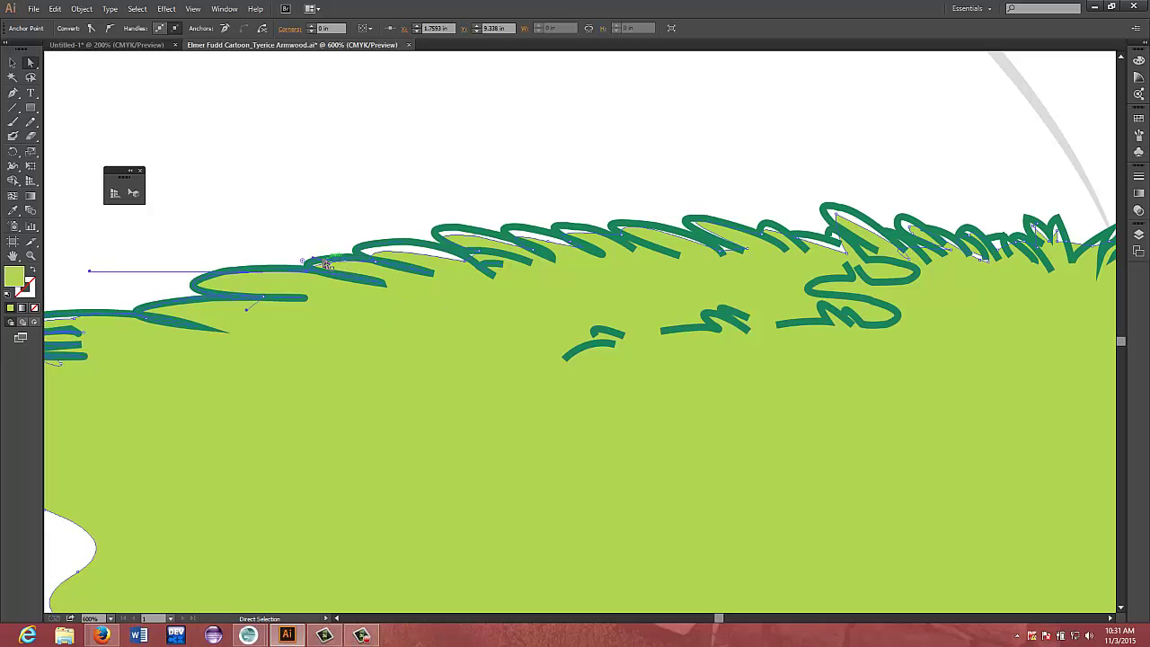
Pull the fill's curves up to the upper strokes of the next two blades right of the long rounded lobe
left_click(315, 256)
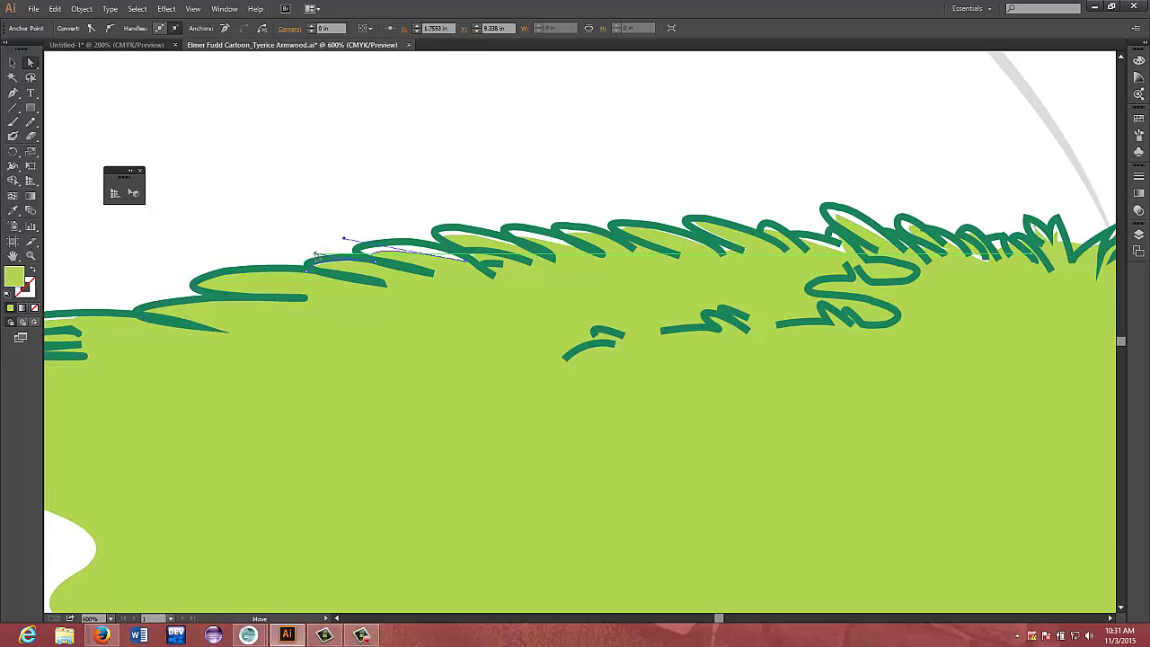
left_click(380, 300)
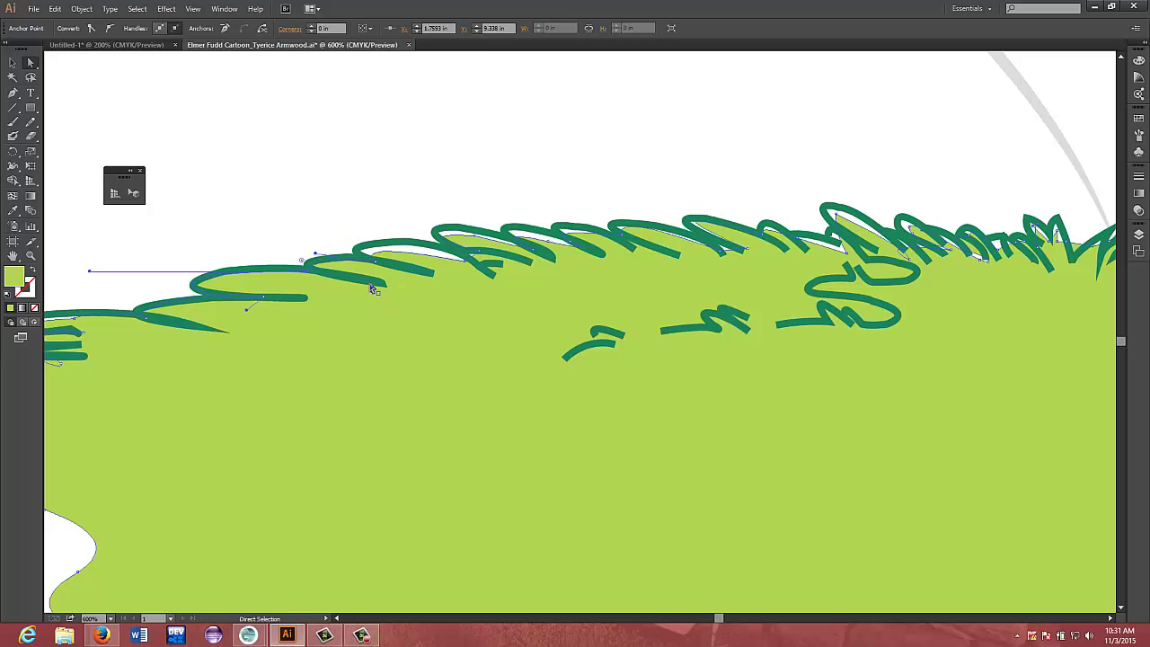
left_click(403, 251)
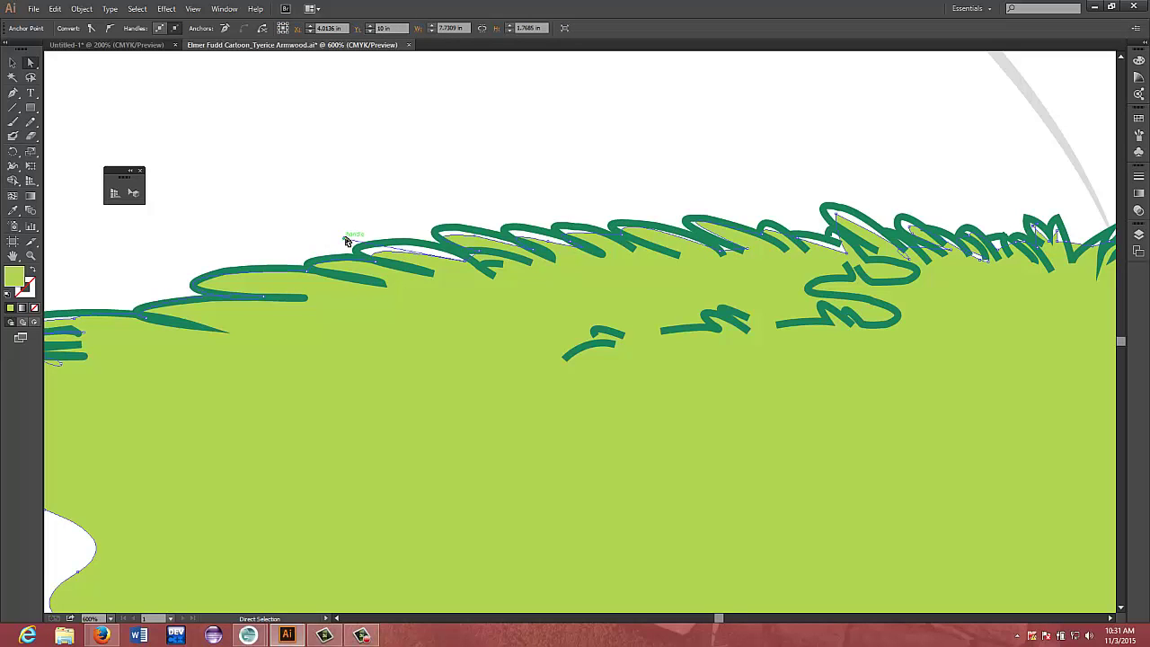
mouse_move(346, 241)
left_mouse_down()
mouse_move(357, 225)
mouse_move(405, 224)
left_mouse_up()
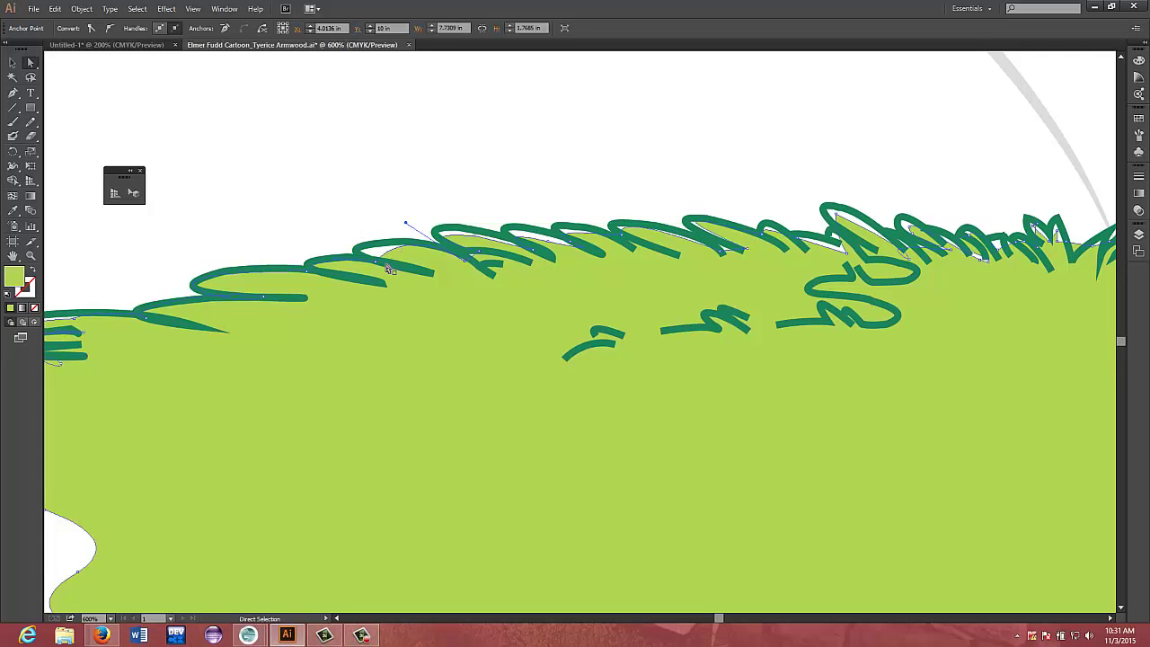
left_click_drag(381, 267, 365, 246)
left_click_drag(468, 259, 466, 260)
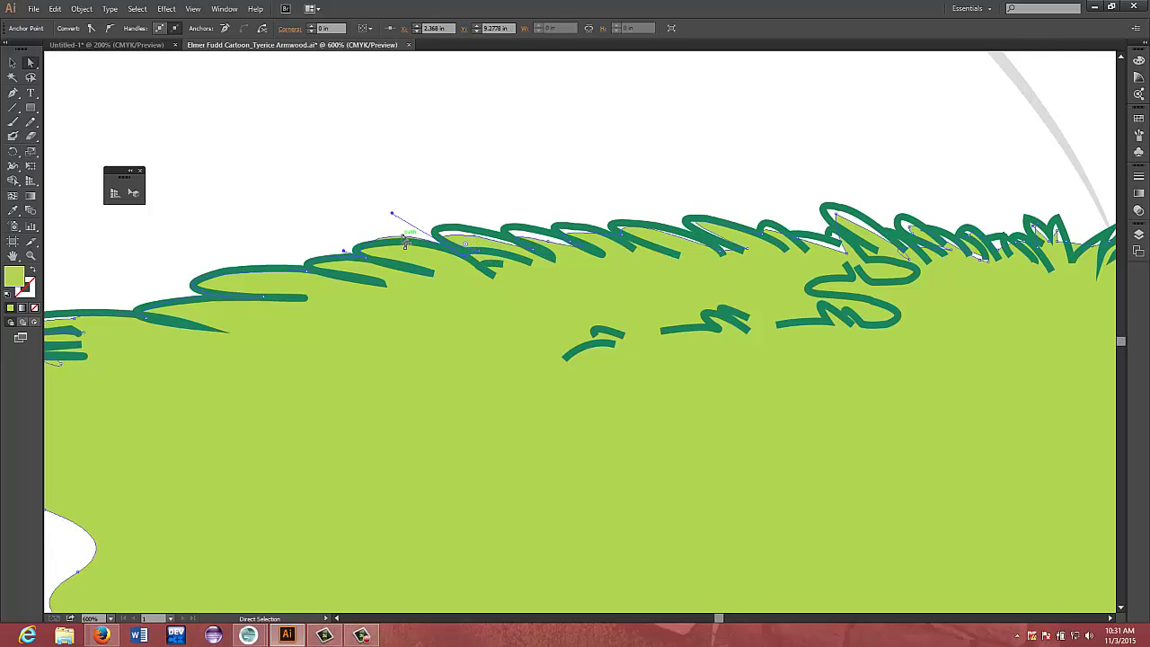
left_click_drag(402, 237, 378, 223)
left_click(457, 237)
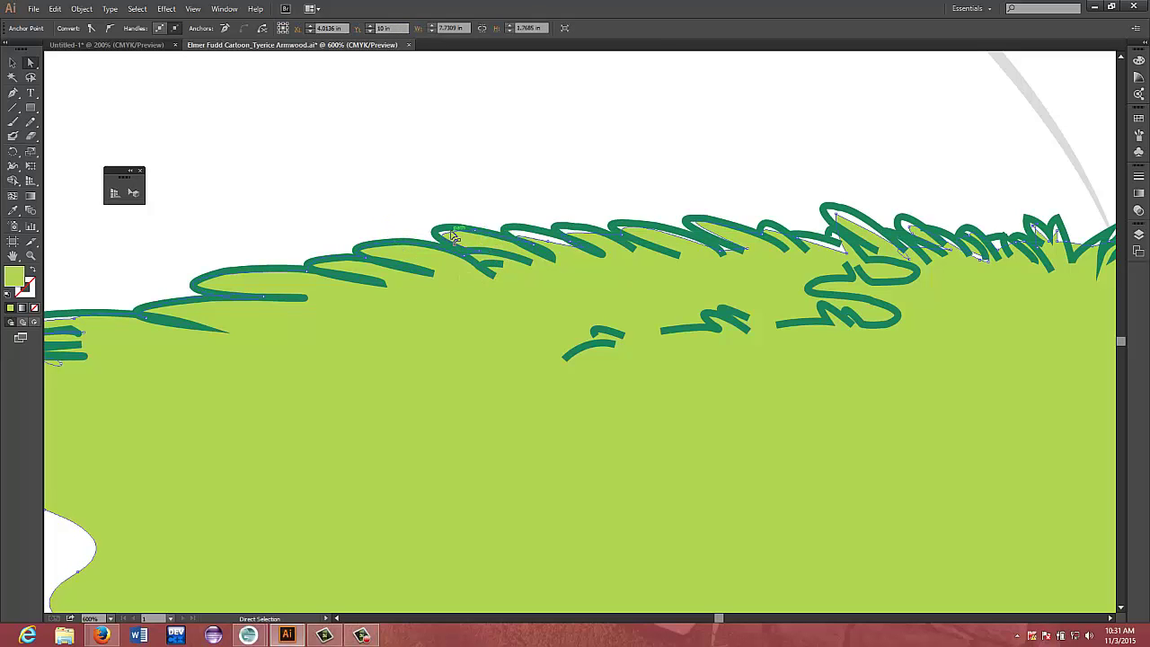
Fit the fill's edge under the following three overlapping blades, closing the white gaps beneath their strokes
left_click(453, 235)
left_click(464, 253)
left_click(468, 254)
left_click_drag(540, 240, 553, 240)
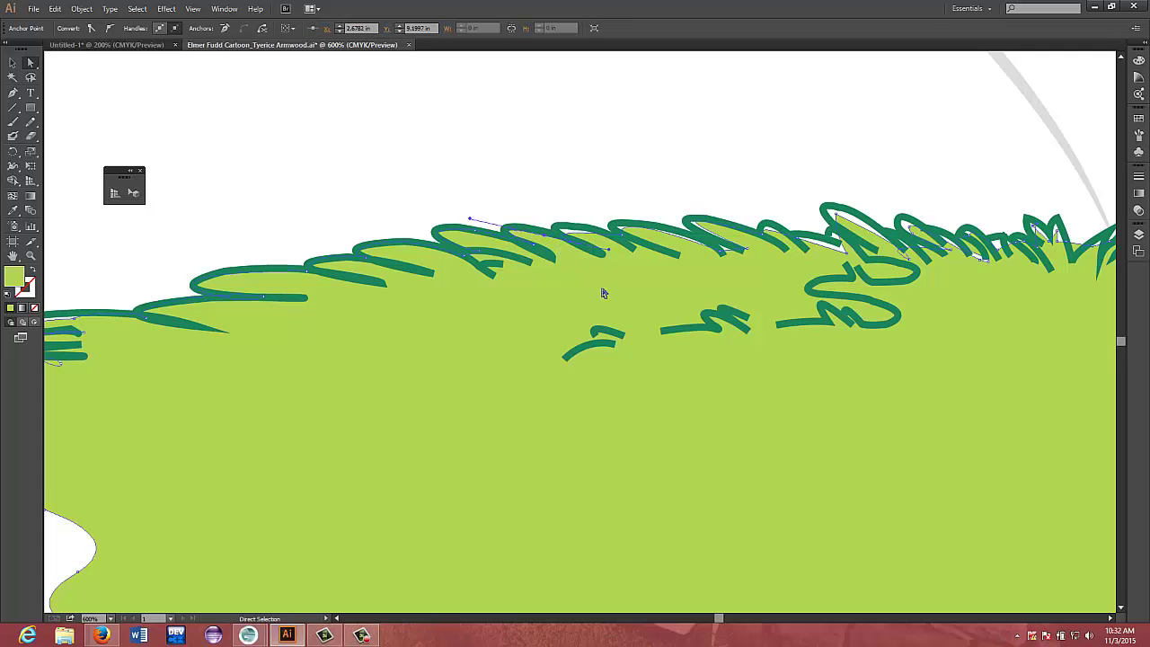
left_click(575, 233)
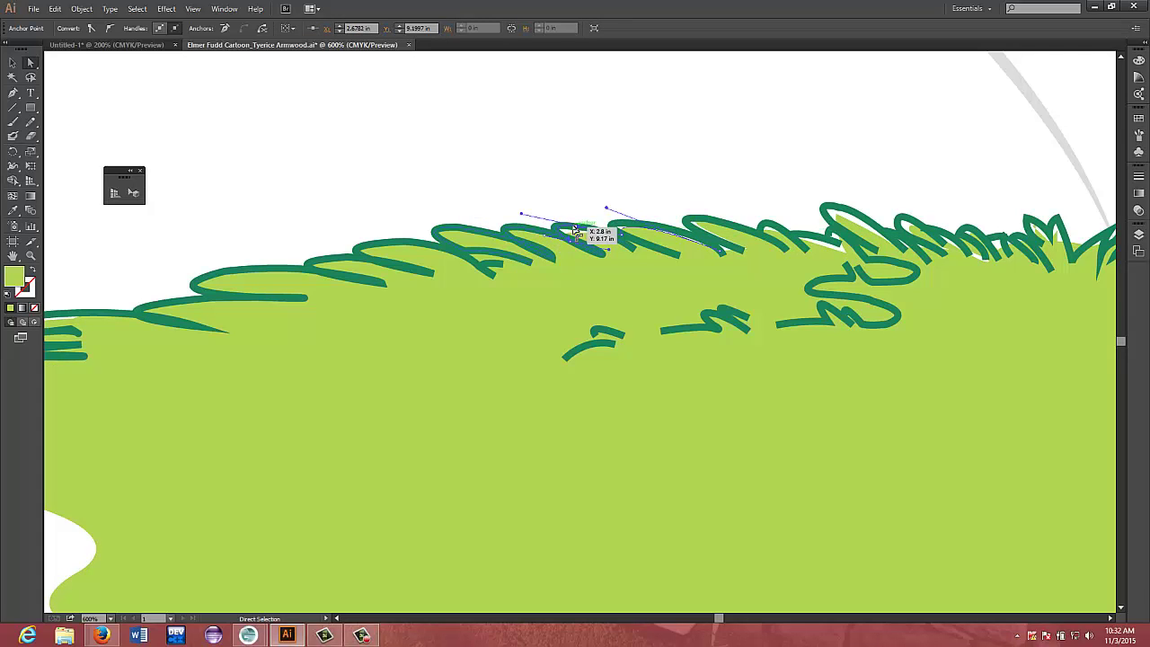
left_click(613, 275)
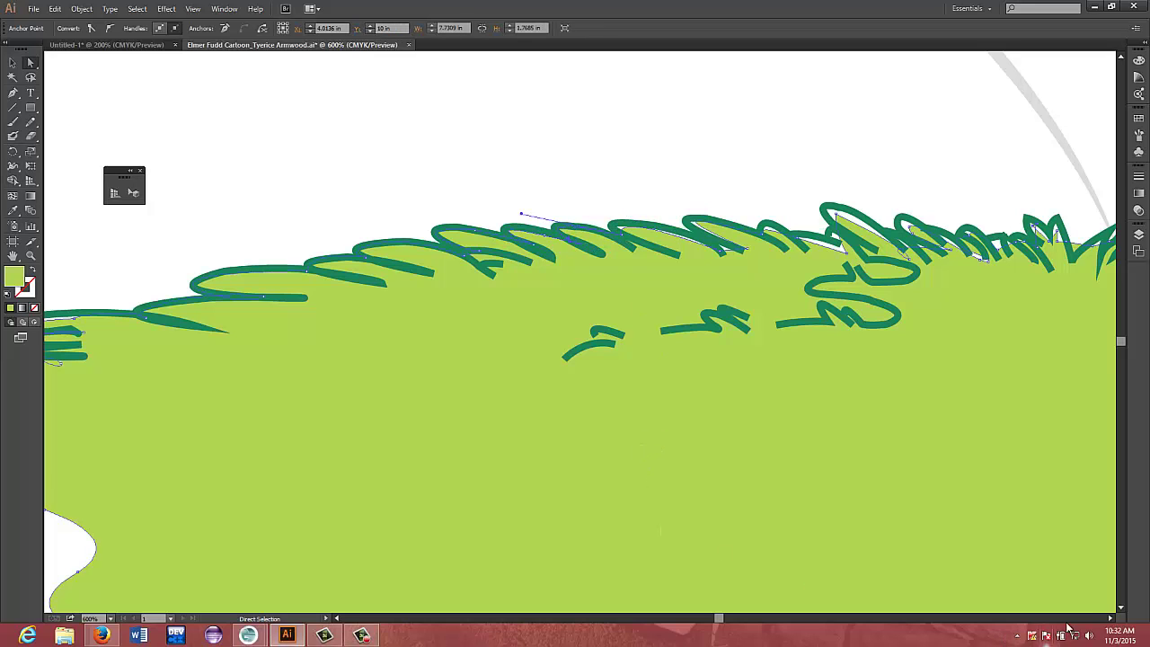
Bend the fill's edge and its handles to follow the next two blades, including the wide looped one before the tall tuft
left_click(1111, 618)
left_click(1111, 618)
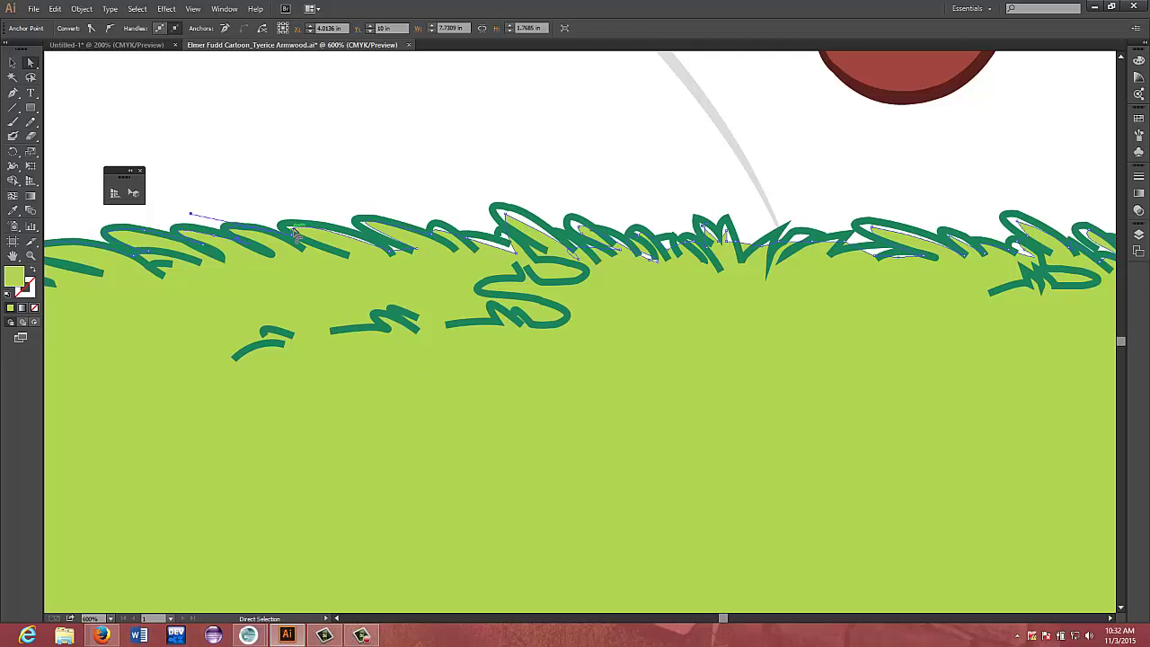
left_click_drag(296, 232, 361, 239)
left_click_drag(397, 251, 400, 244)
left_click(399, 239)
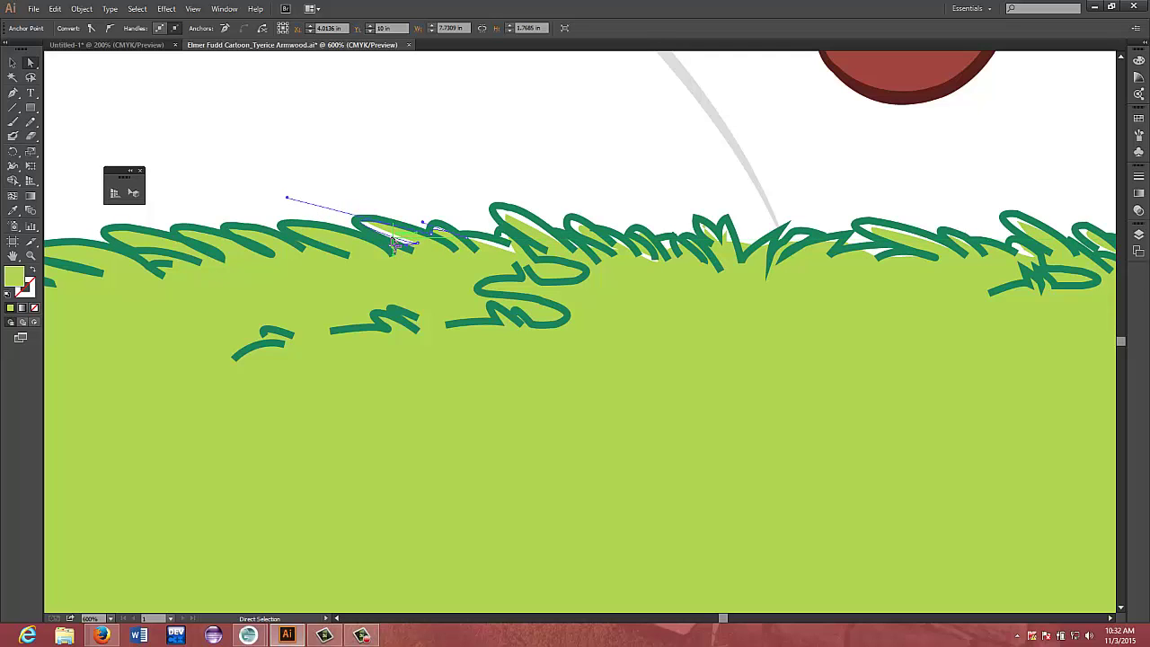
left_click_drag(395, 241, 372, 225)
left_click(375, 221)
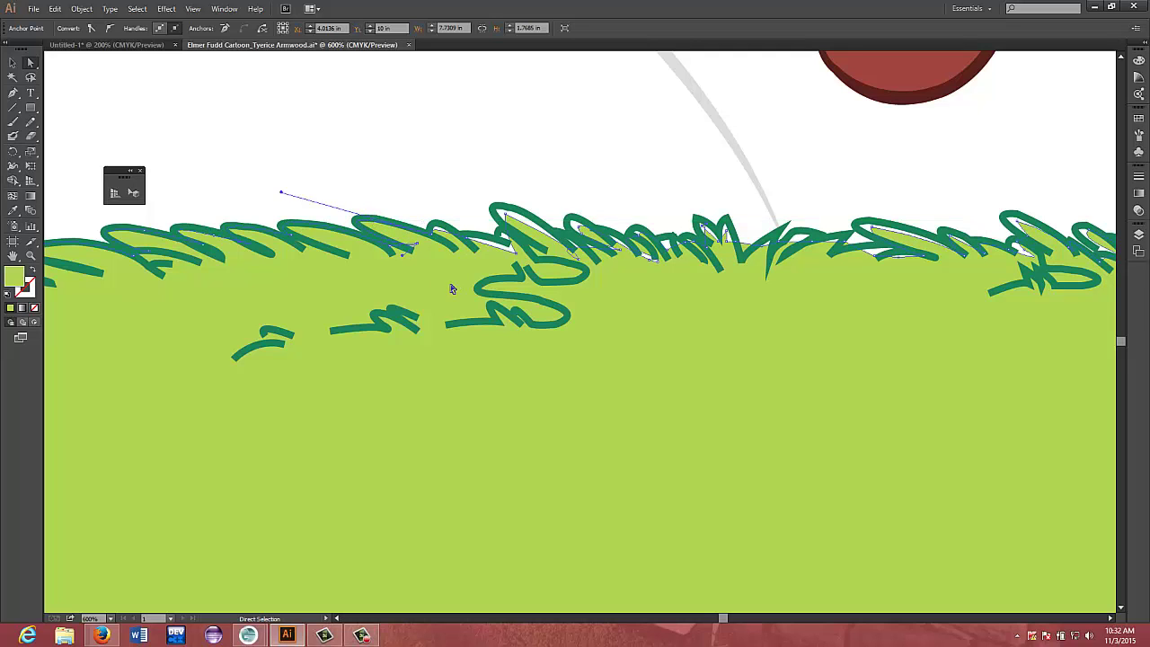
Move the fill's anchor onto the strokes just left of the tall looped blade to close the gap there
left_click(452, 243)
left_click(511, 247)
left_click_drag(516, 249, 503, 237)
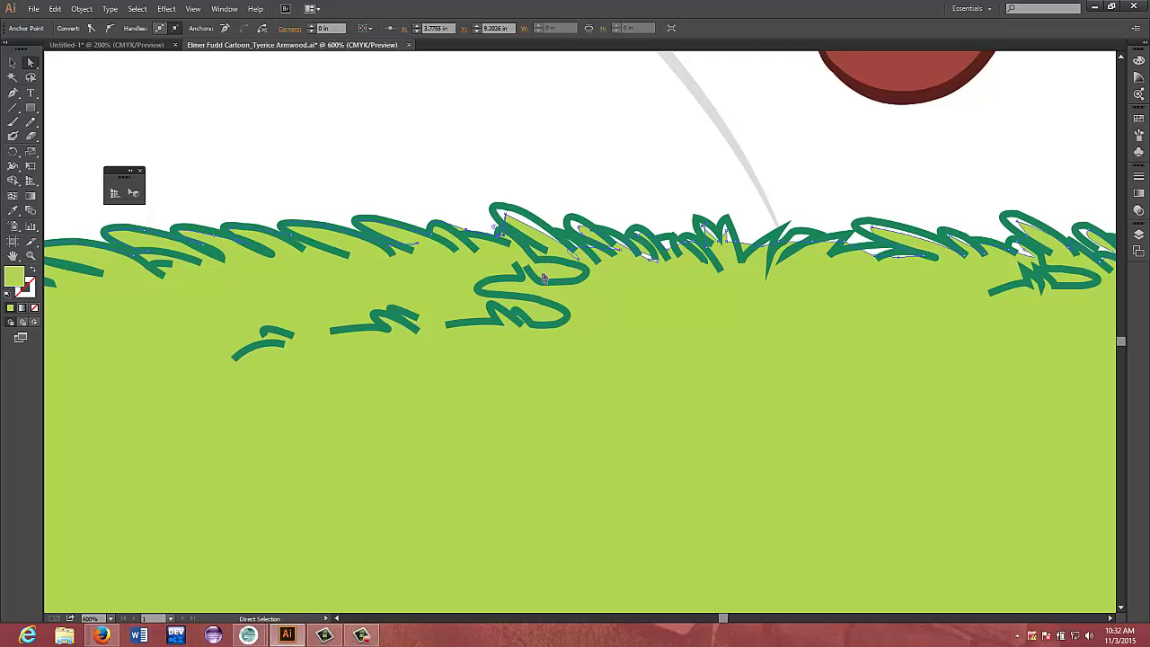
Reshape the fill around the tall looped blade above the S-shaped strokes, fitting its tip and right side to the outline
left_click(505, 217)
left_click(512, 223)
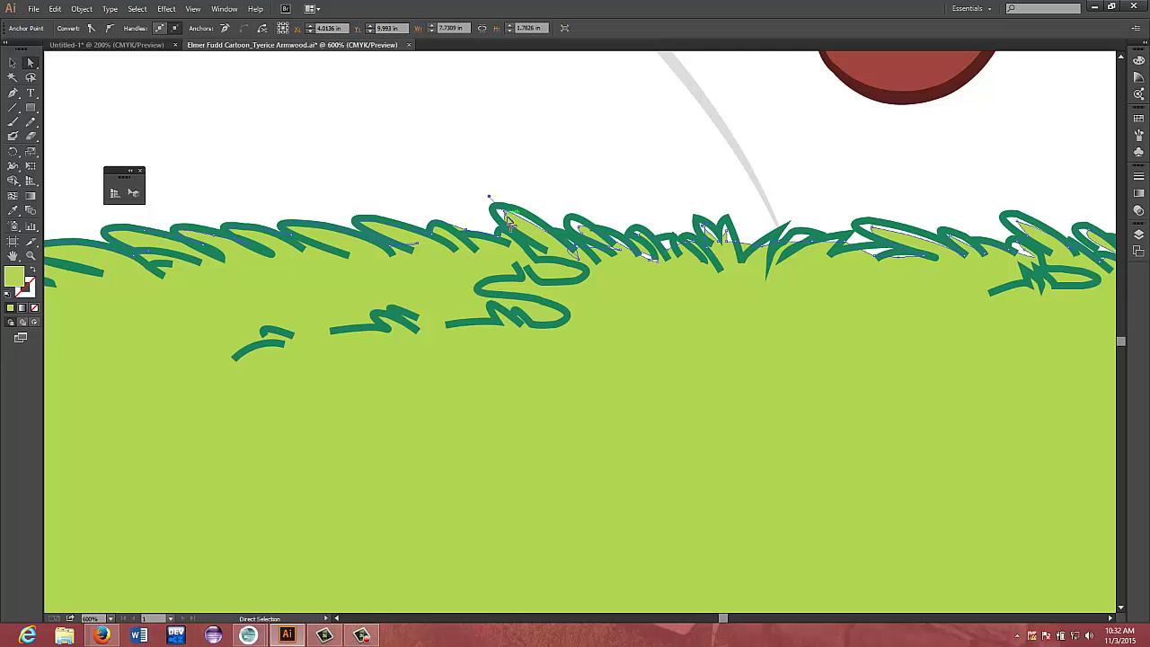
left_click(505, 217)
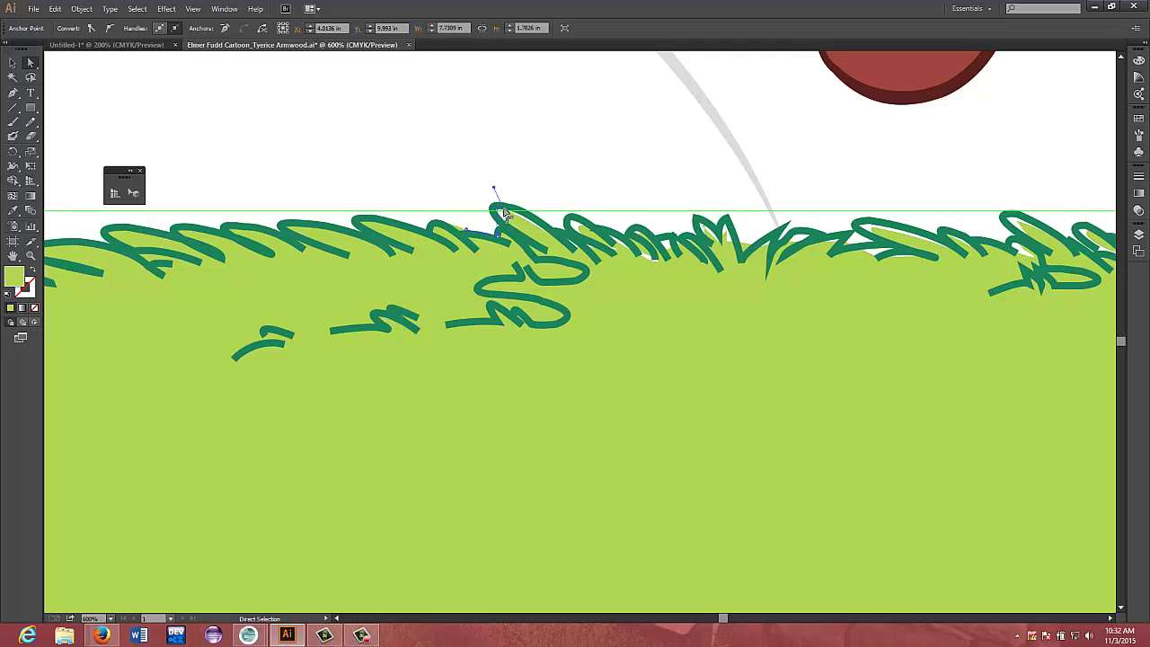
left_click_drag(506, 210, 572, 233)
left_click(519, 237)
left_click(575, 301)
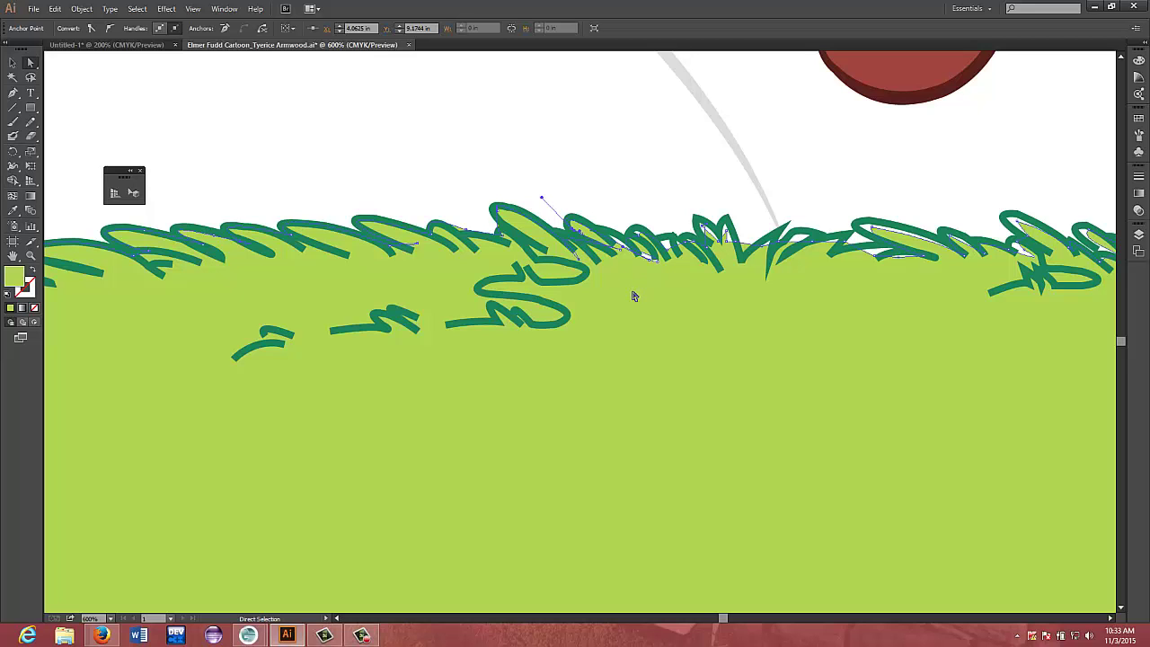
left_click(1108, 618)
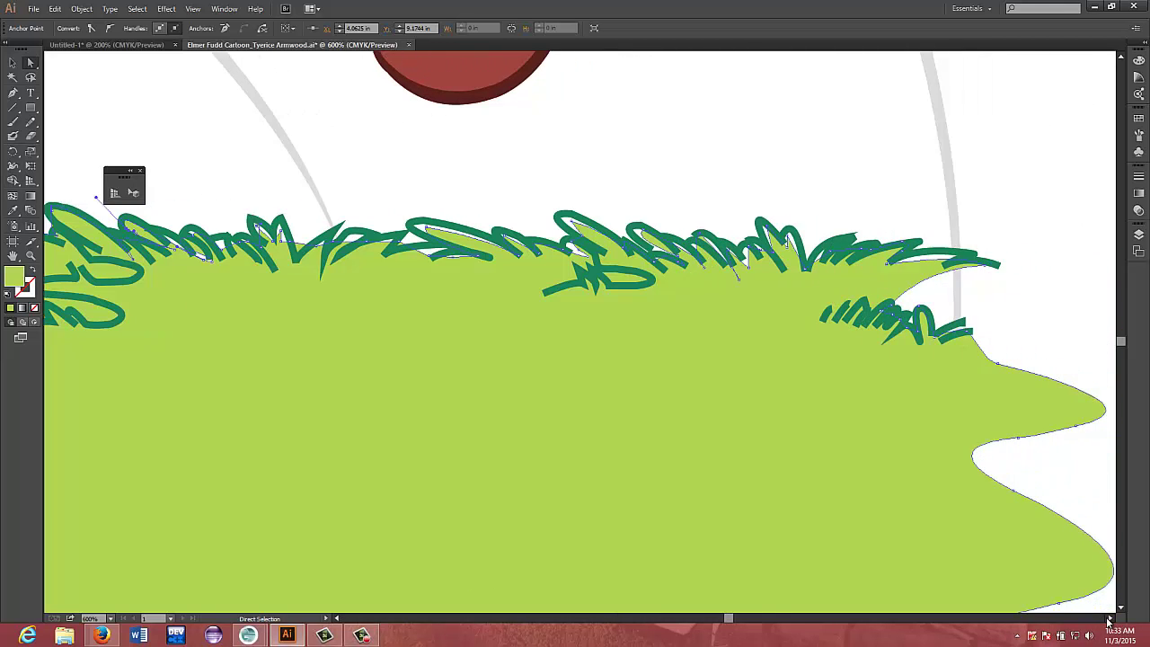
Move the light green fill's upper-edge anchor points behind the short grass blades just left of the first grey motion line
left_click_drag(1109, 620, 1108, 619)
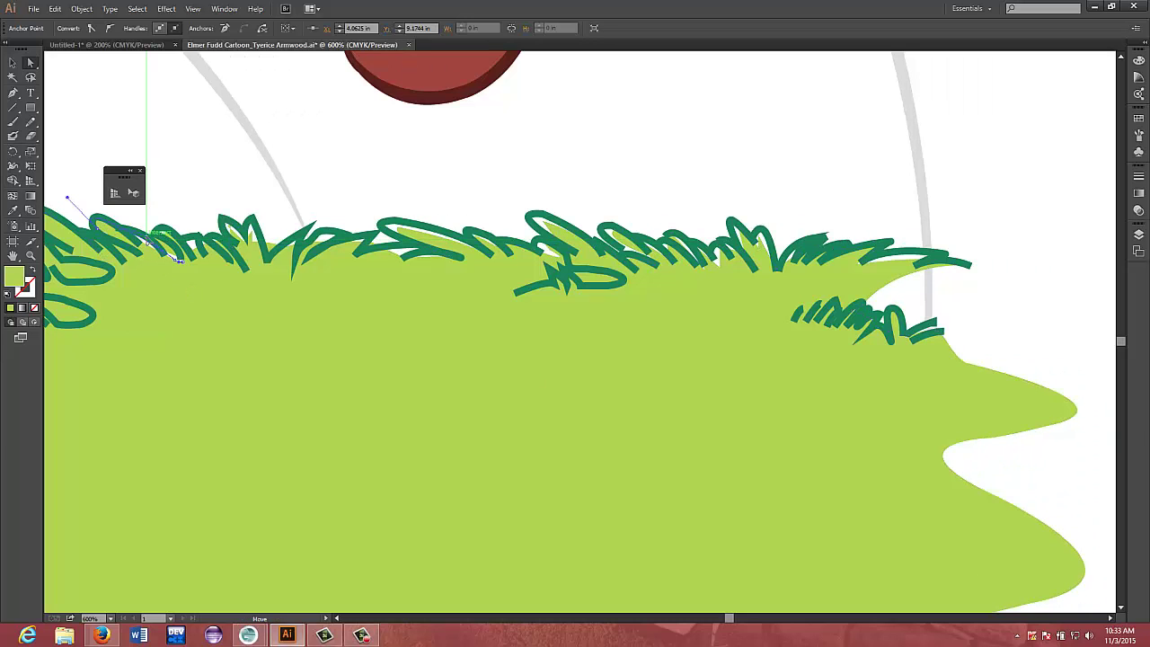
mouse_move(176, 262)
left_mouse_down()
mouse_move(165, 228)
mouse_move(199, 254)
mouse_move(190, 246)
left_mouse_up()
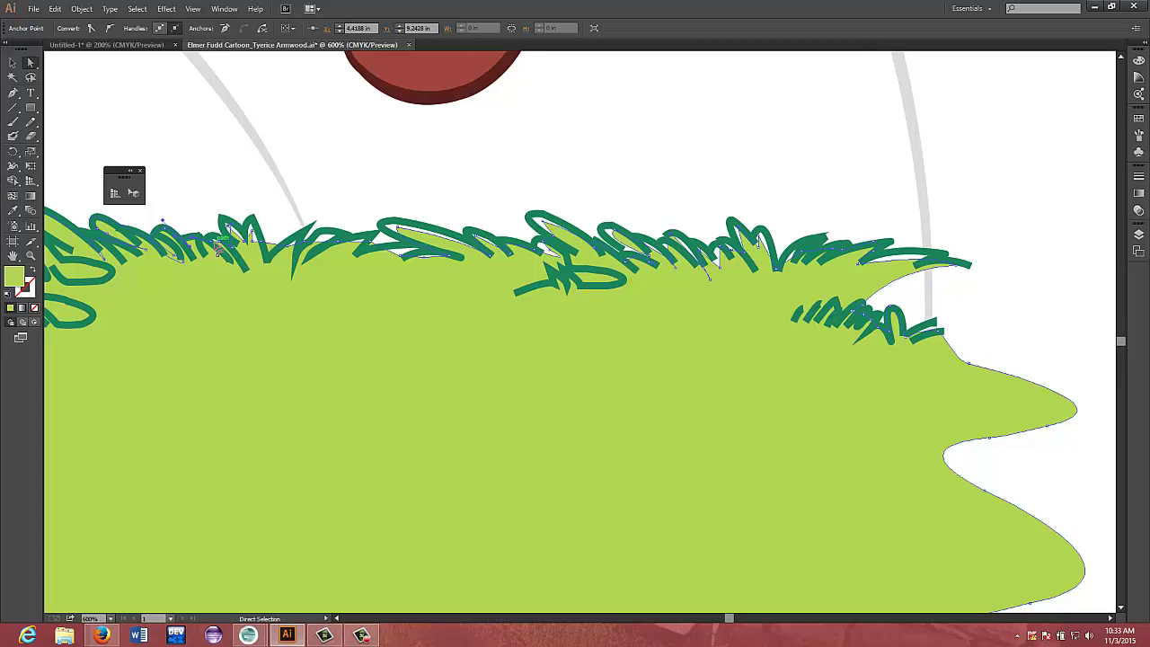
left_click(207, 255)
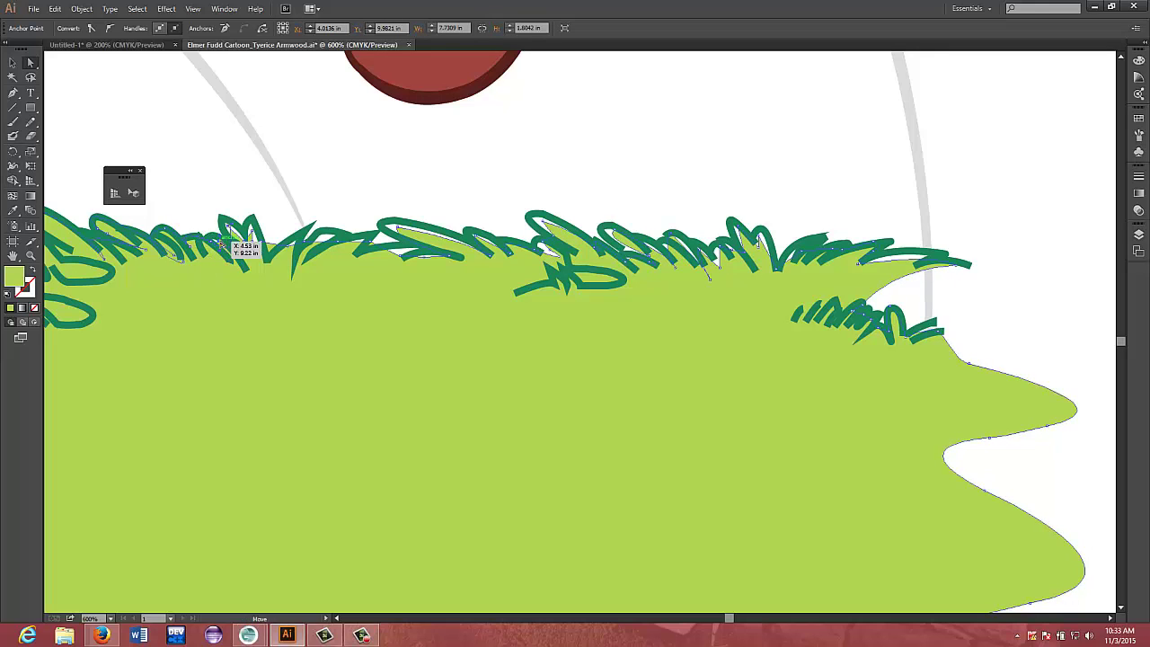
left_click(237, 259)
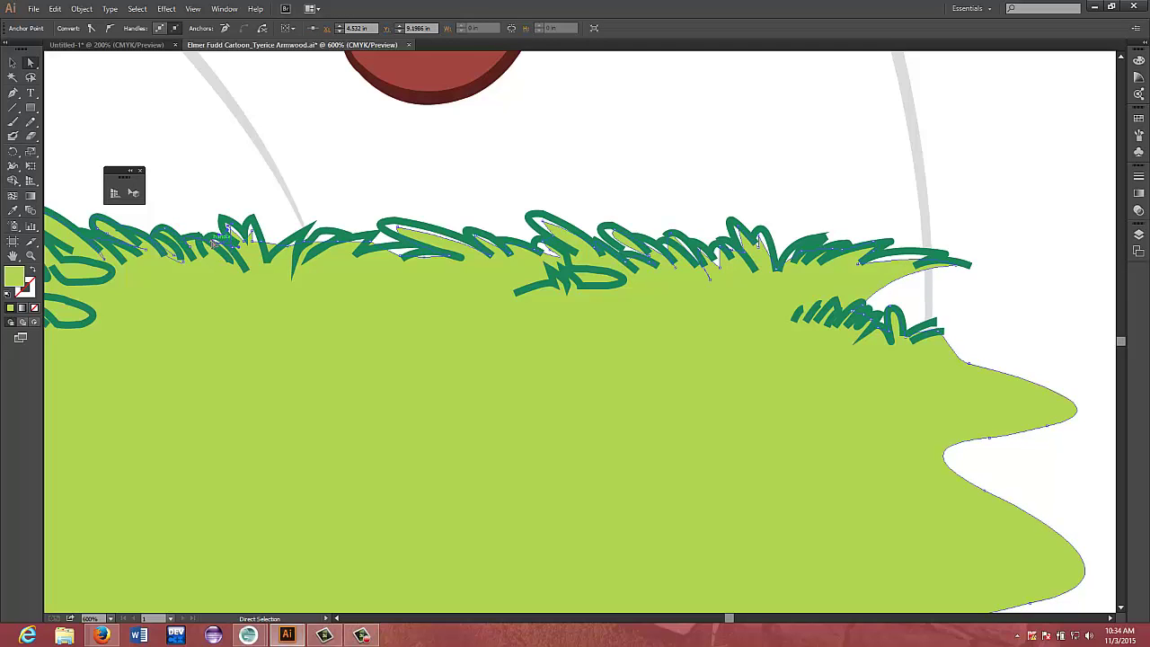
left_click_drag(216, 238, 213, 239)
left_click_drag(220, 245, 209, 243)
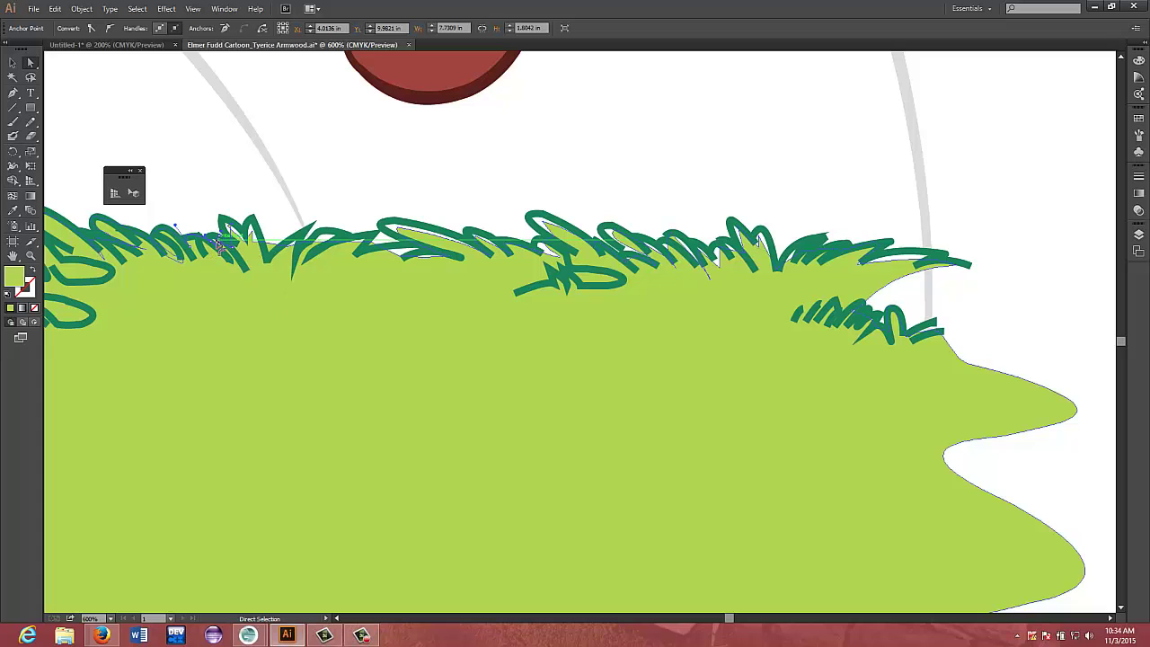
left_click(213, 239)
left_click(215, 252)
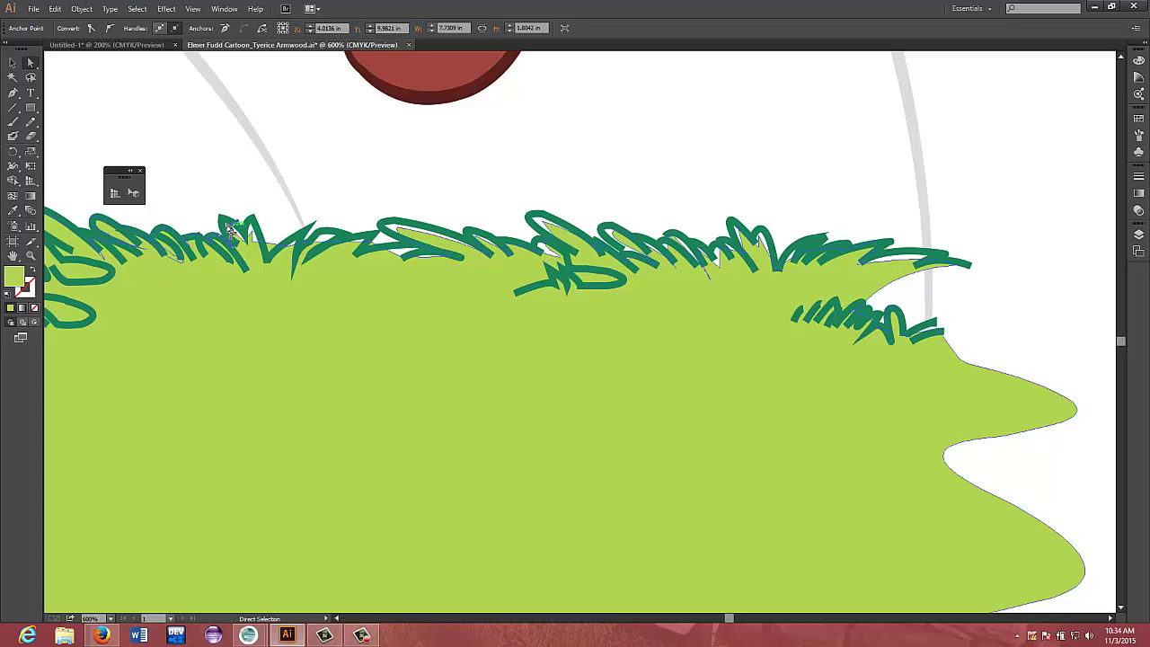
Adjust the fill's anchor points around the pointed grass tuft and the short blades beside it
left_click_drag(228, 224, 241, 244)
left_click(184, 244)
left_click(185, 248)
left_click_drag(183, 237, 184, 242)
left_click_drag(254, 241, 278, 245)
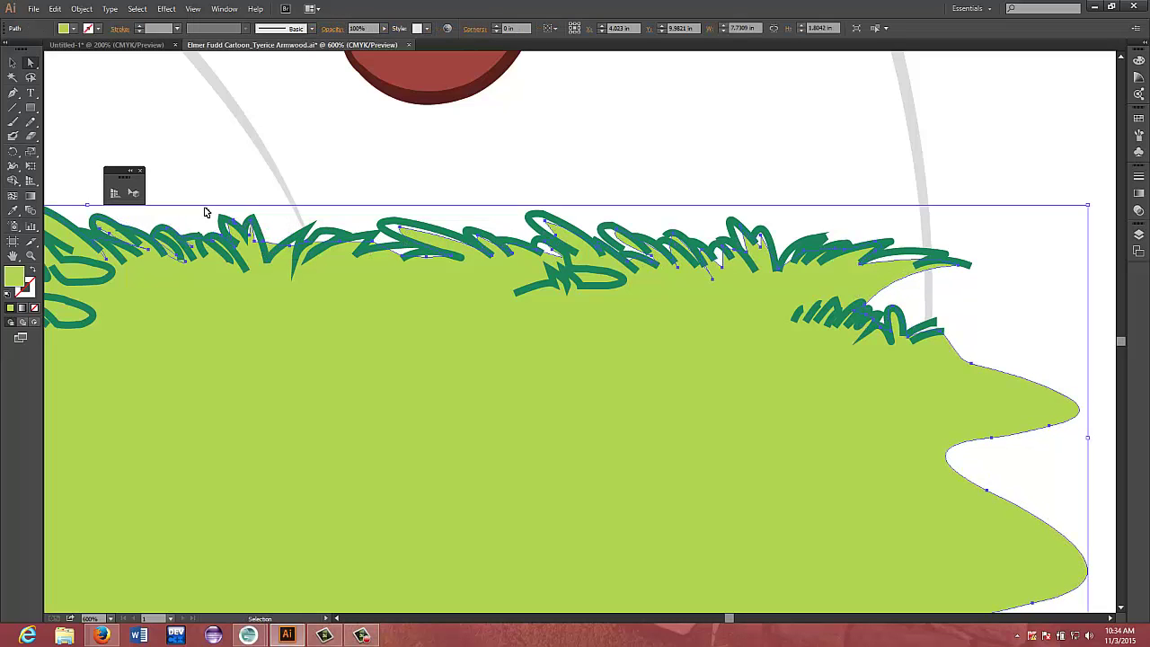
key("ctrl+z")
key("ctrl+z")
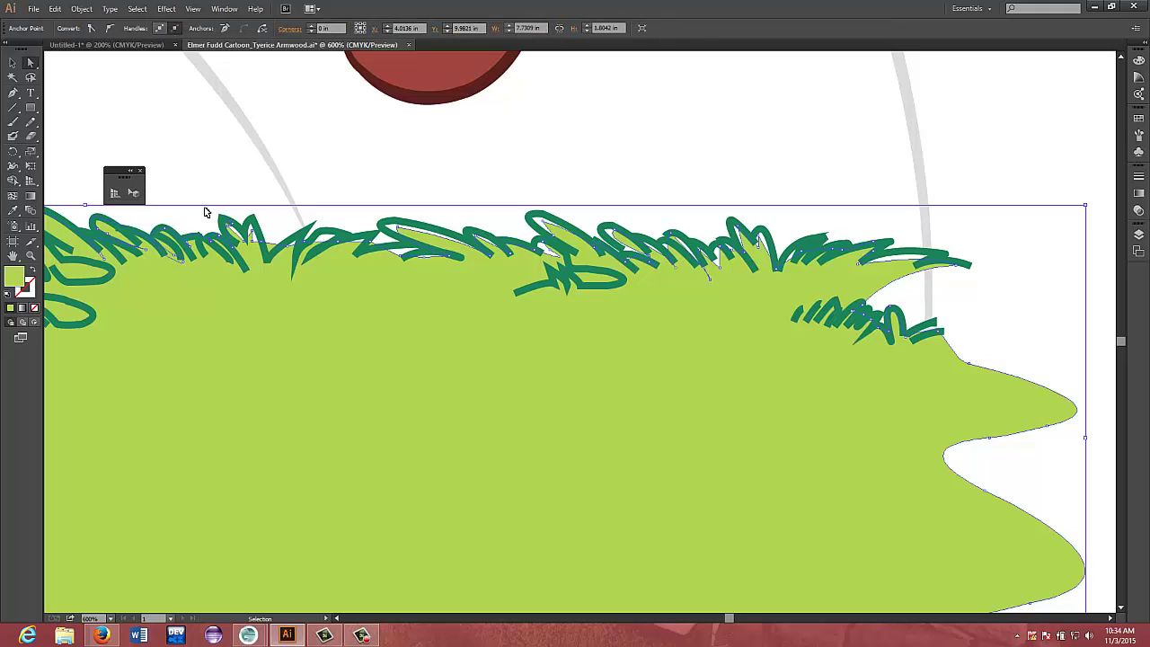
key("a")
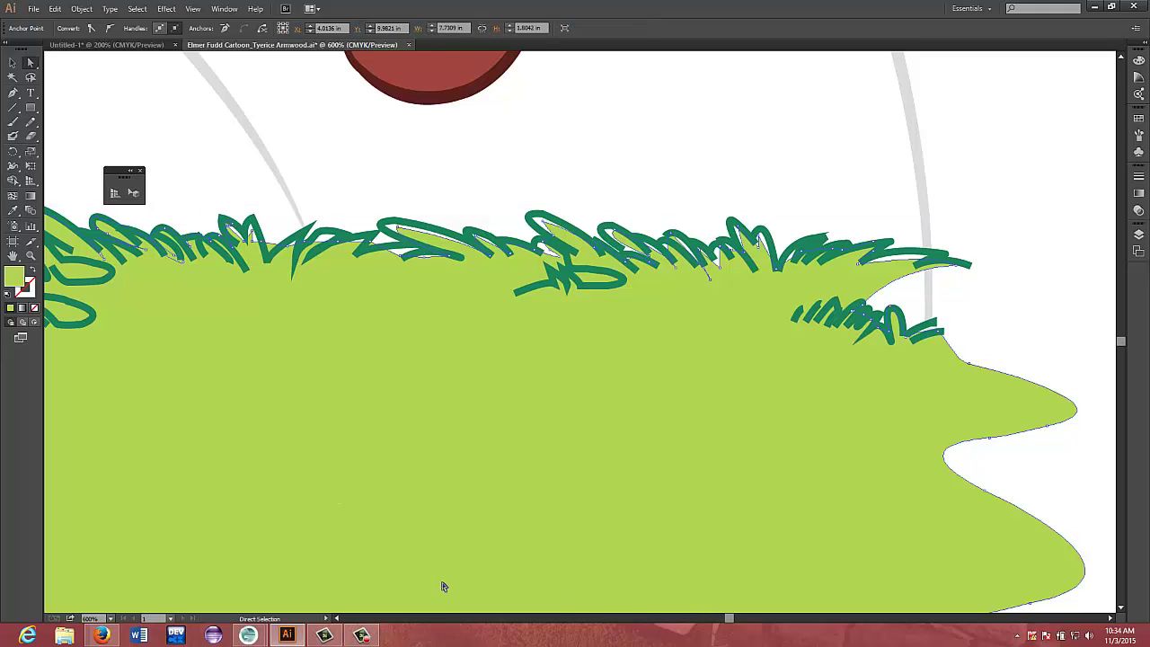
Reshape the light green fill's edge at the far-left end of the grass to follow the dark green blades
key("v")
key("ctrl+minus")
key("ctrl+minus")
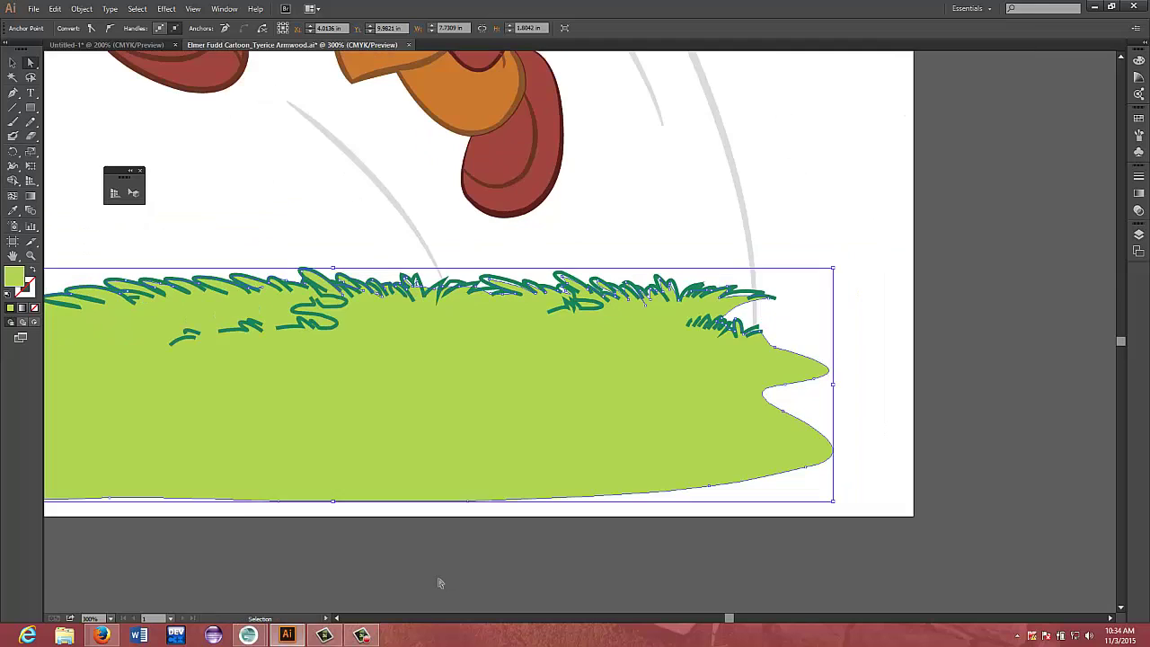
key("a")
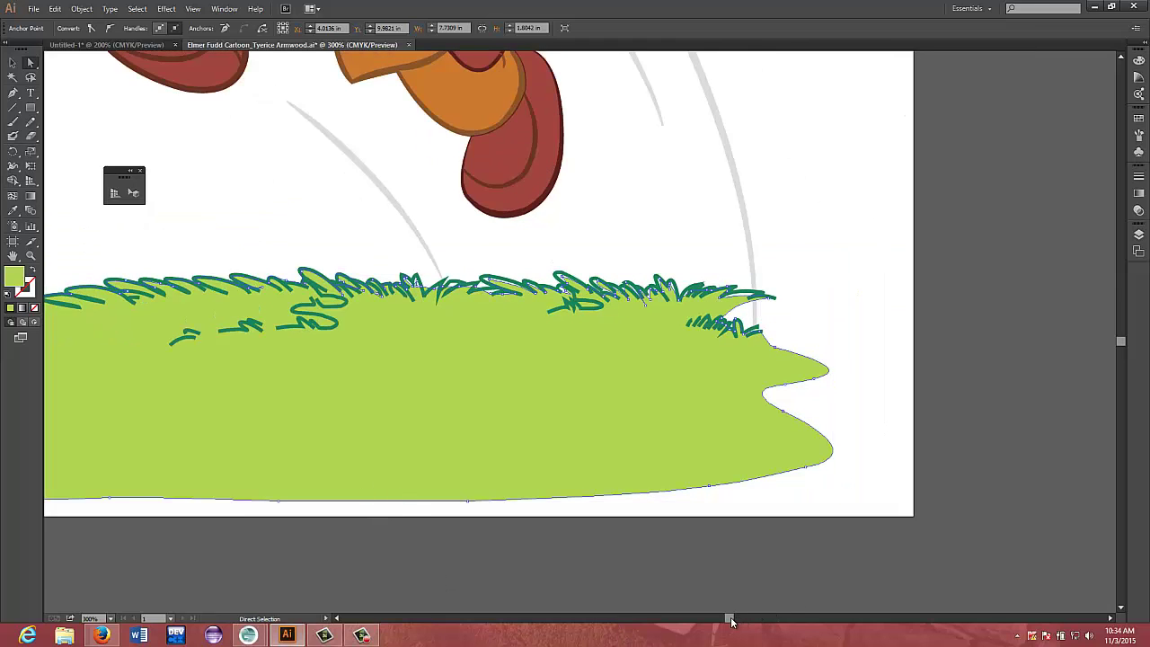
left_click_drag(728, 618, 723, 621)
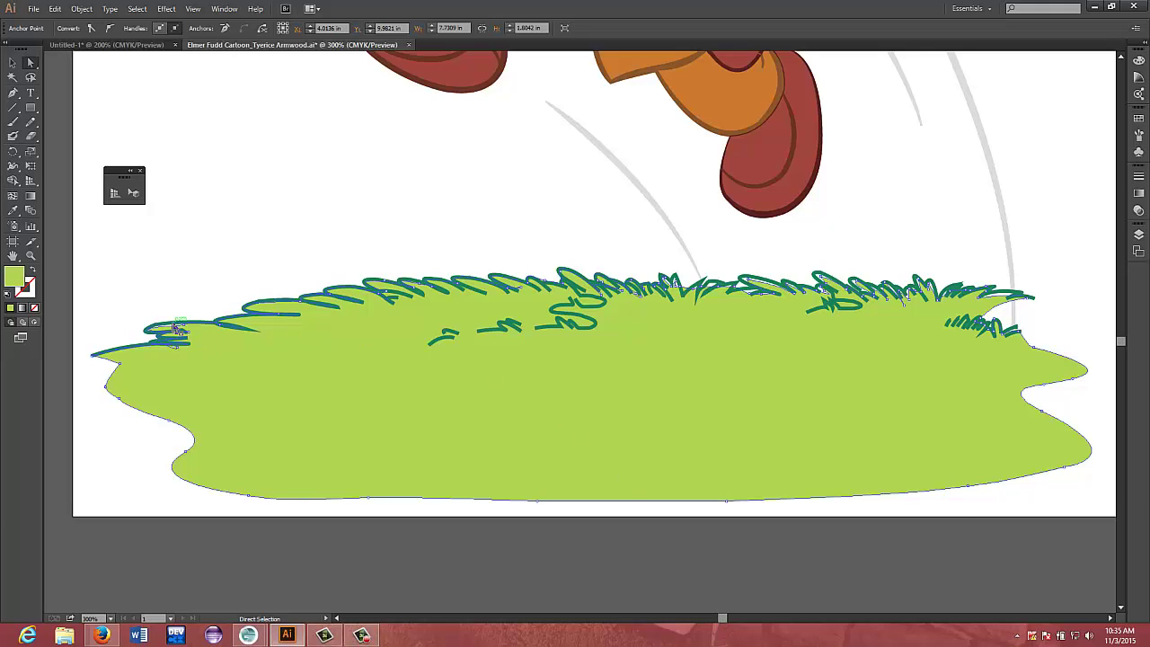
left_click_drag(178, 331, 178, 332)
left_click(180, 332)
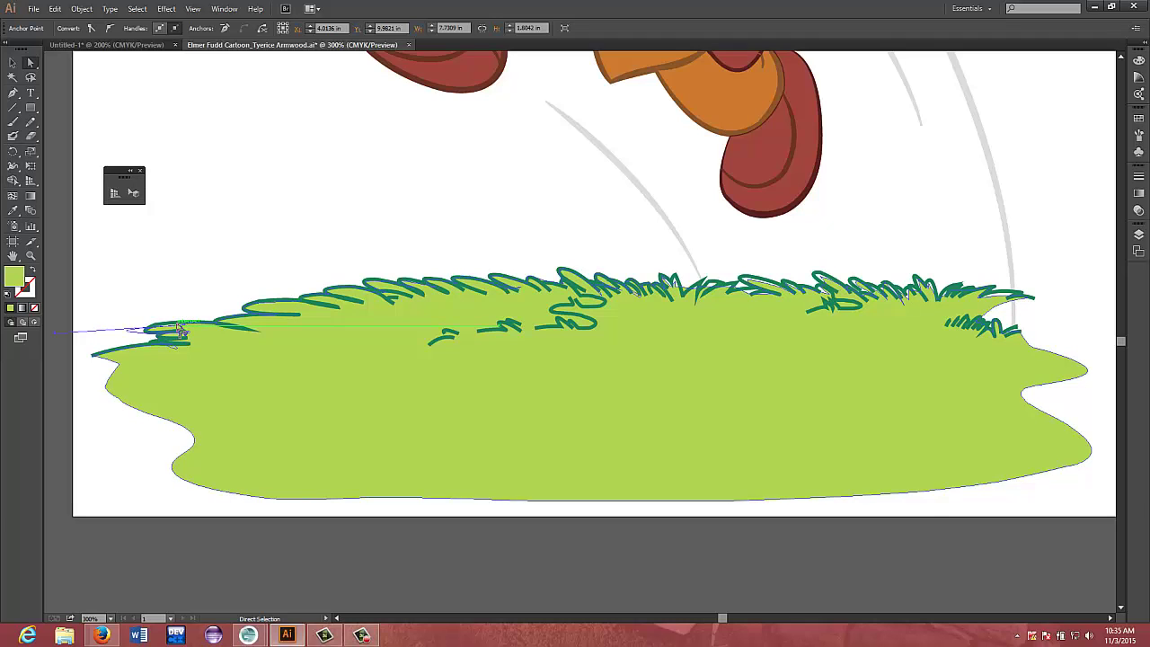
left_click_drag(179, 332, 184, 328)
key("ctrl+z")
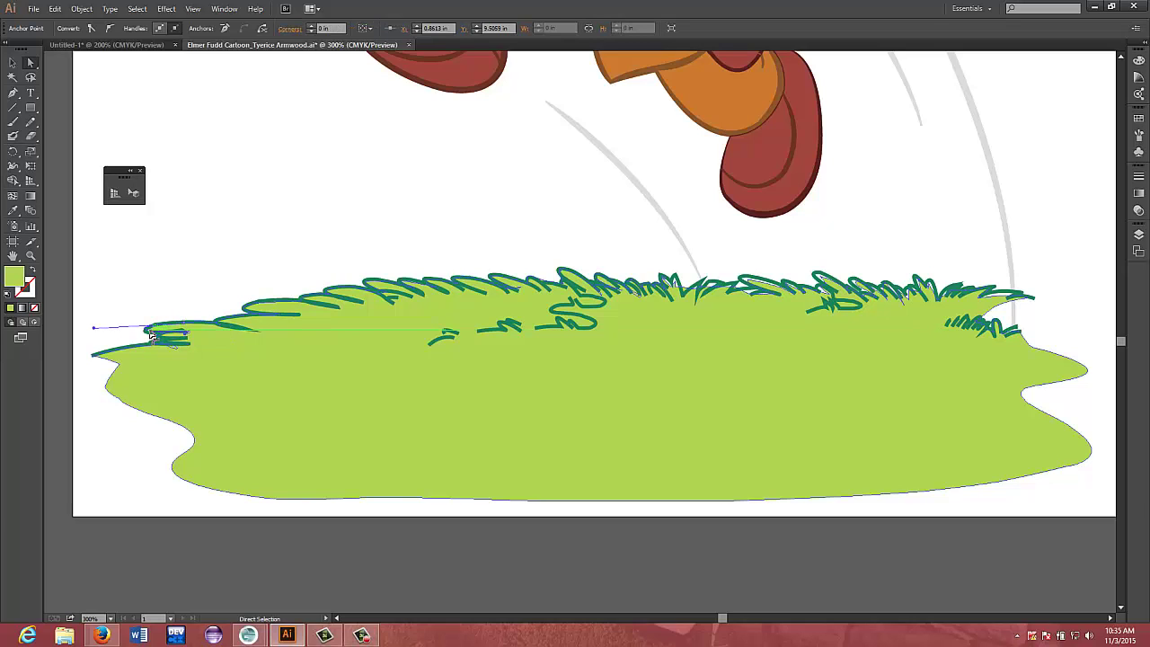
left_click(152, 335)
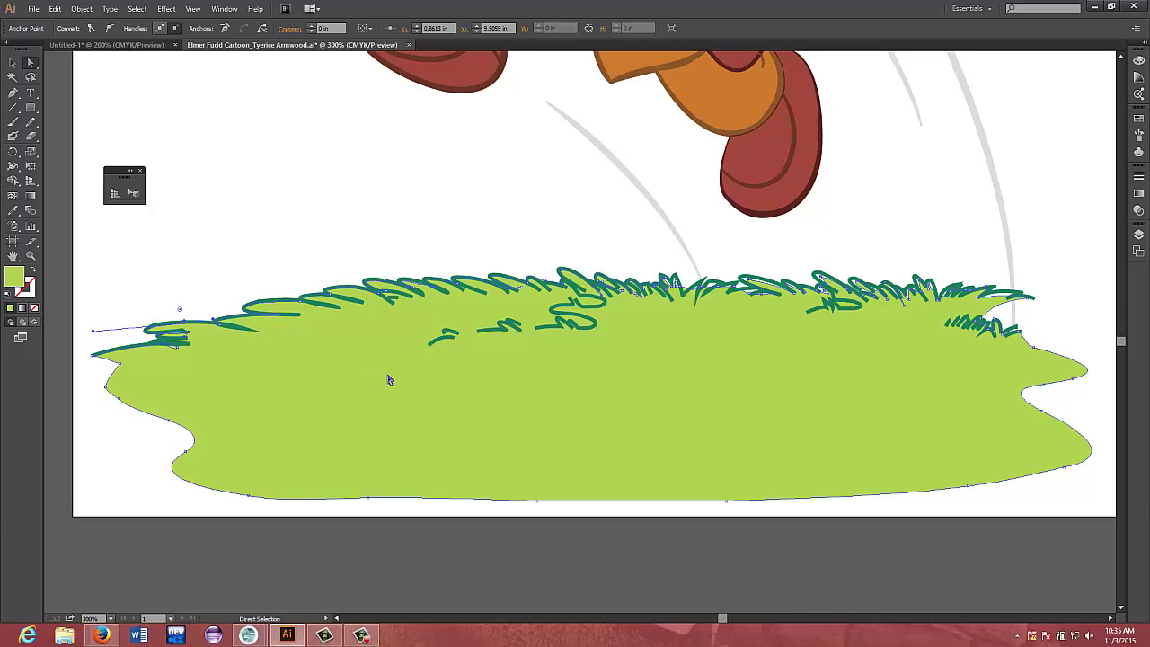
Reposition the fill's anchor point behind the small blades just left of the tall middle clump to follow their outline
key("v")
left_click(620, 446)
key("ctrl+plus")
key("ctrl+plus")
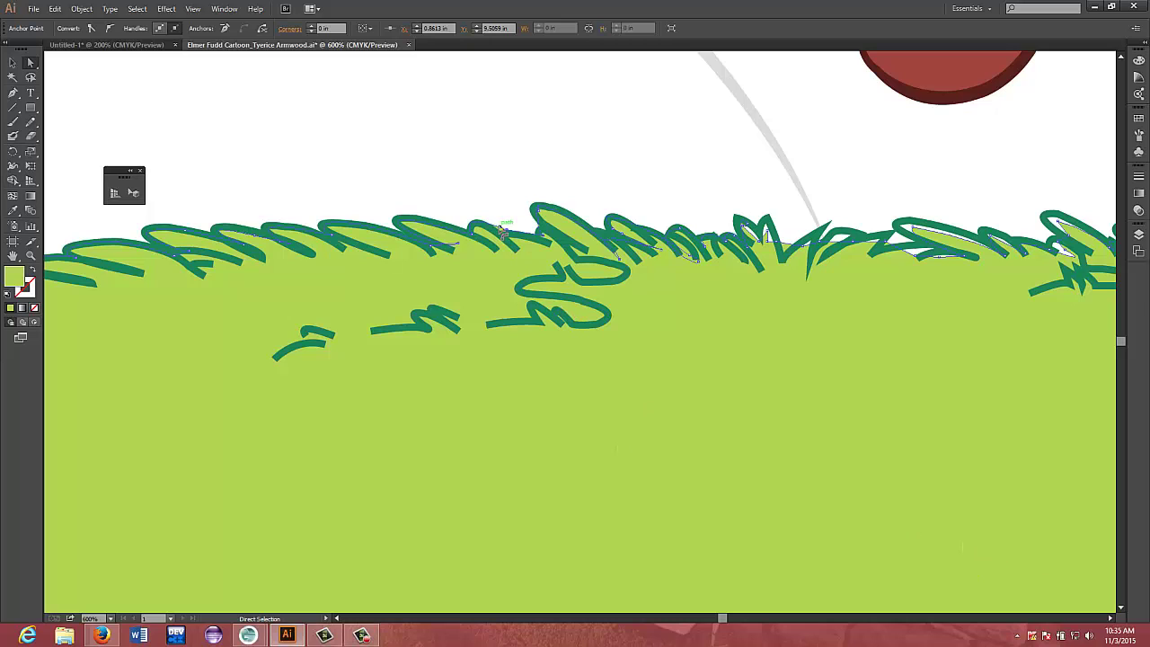
left_click(500, 232)
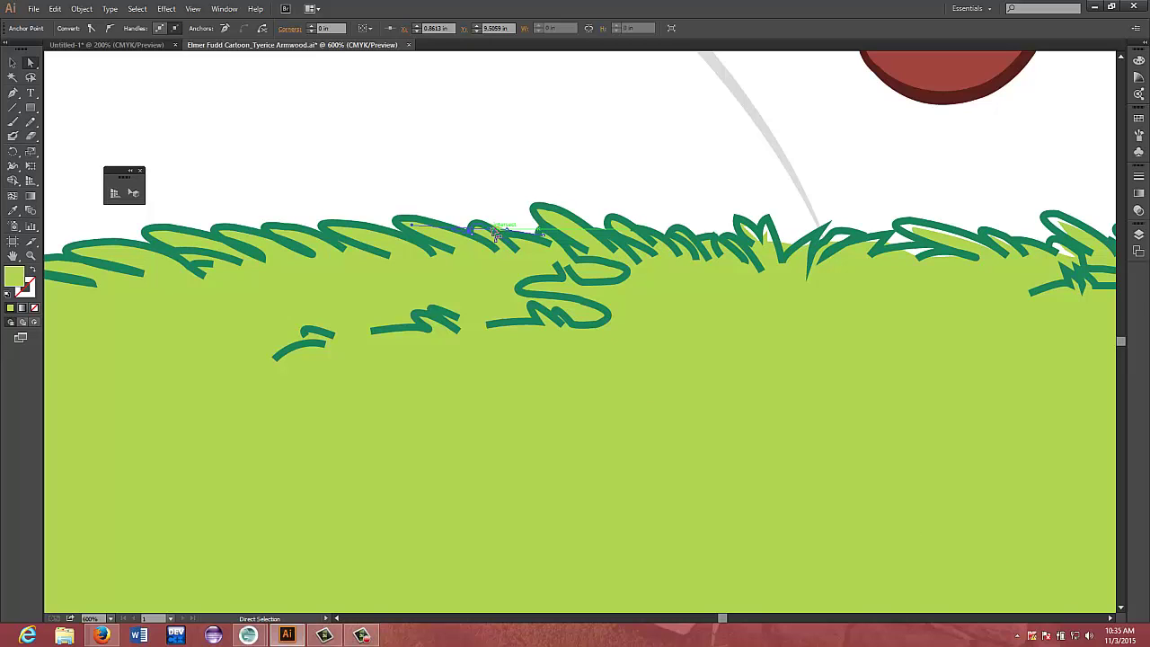
left_click(497, 234)
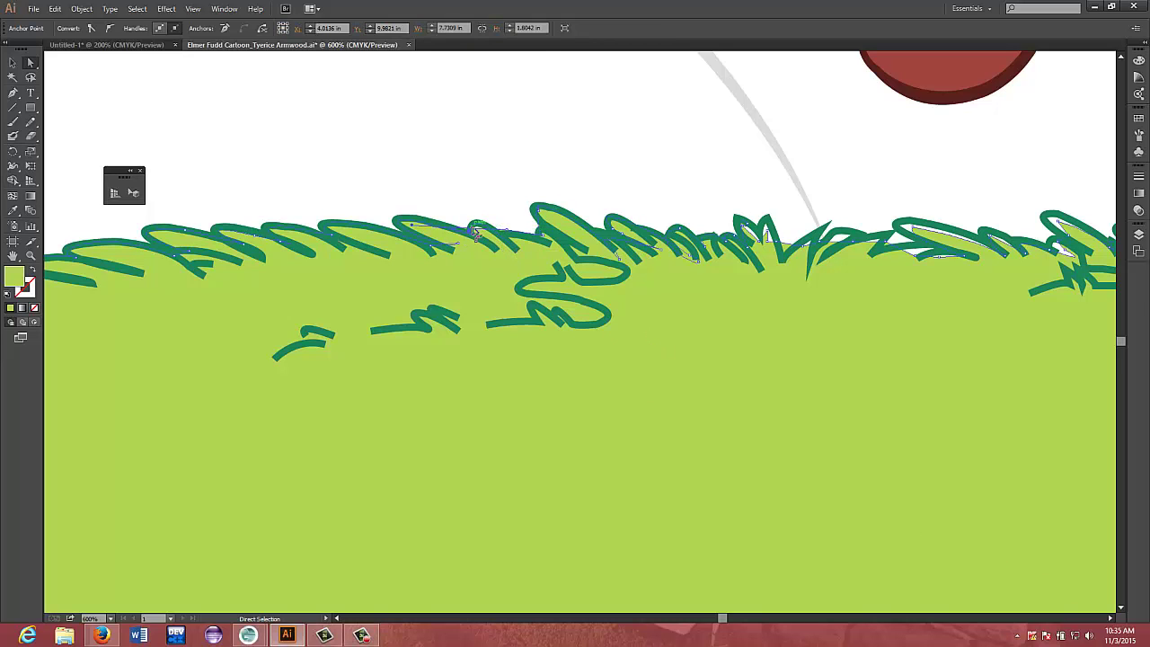
left_click(476, 230)
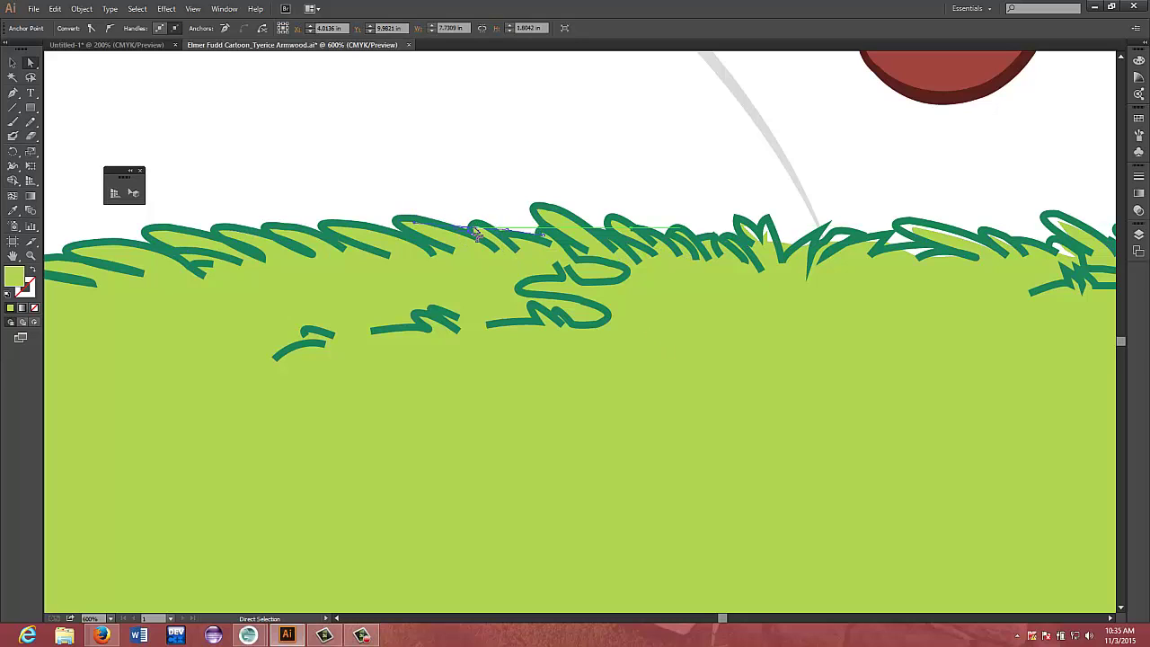
left_click_drag(475, 230, 504, 233)
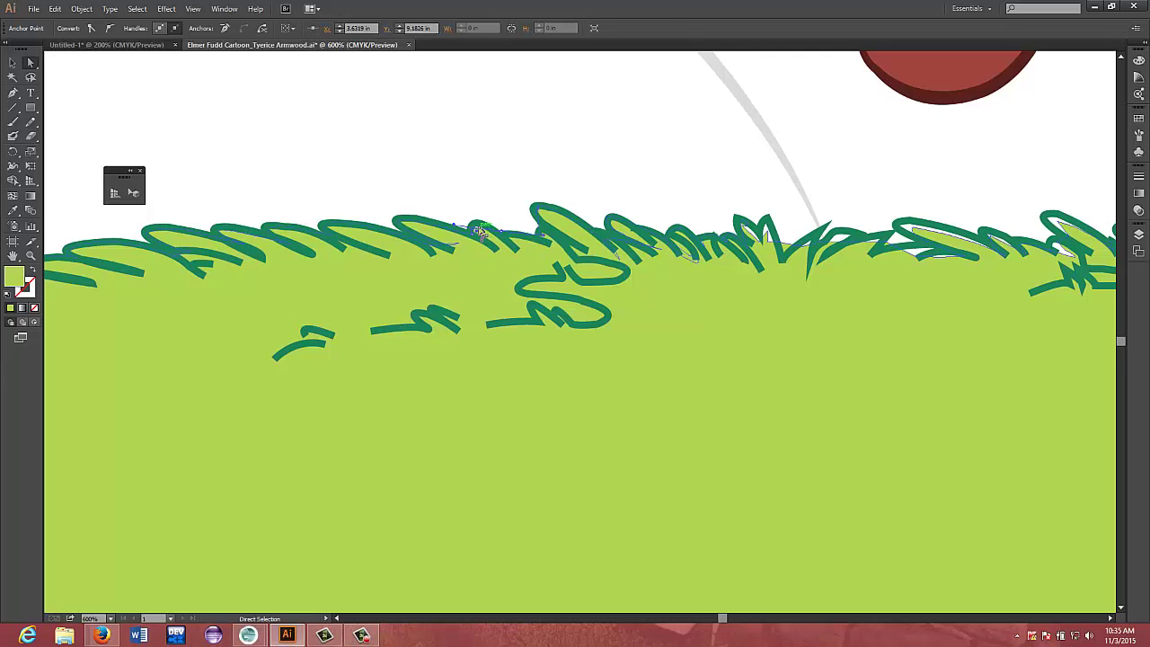
left_click(478, 231)
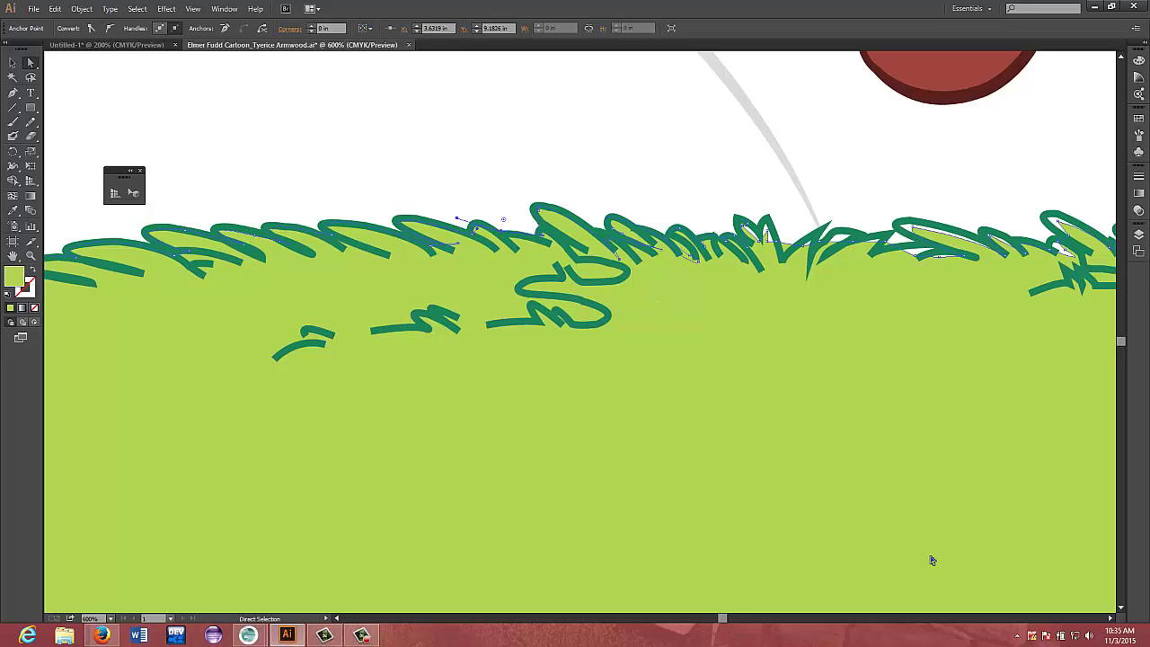
Extend the fill's upper edge under the pointed tuft and the blades where the first grey motion line meets the grass
left_click(1111, 619)
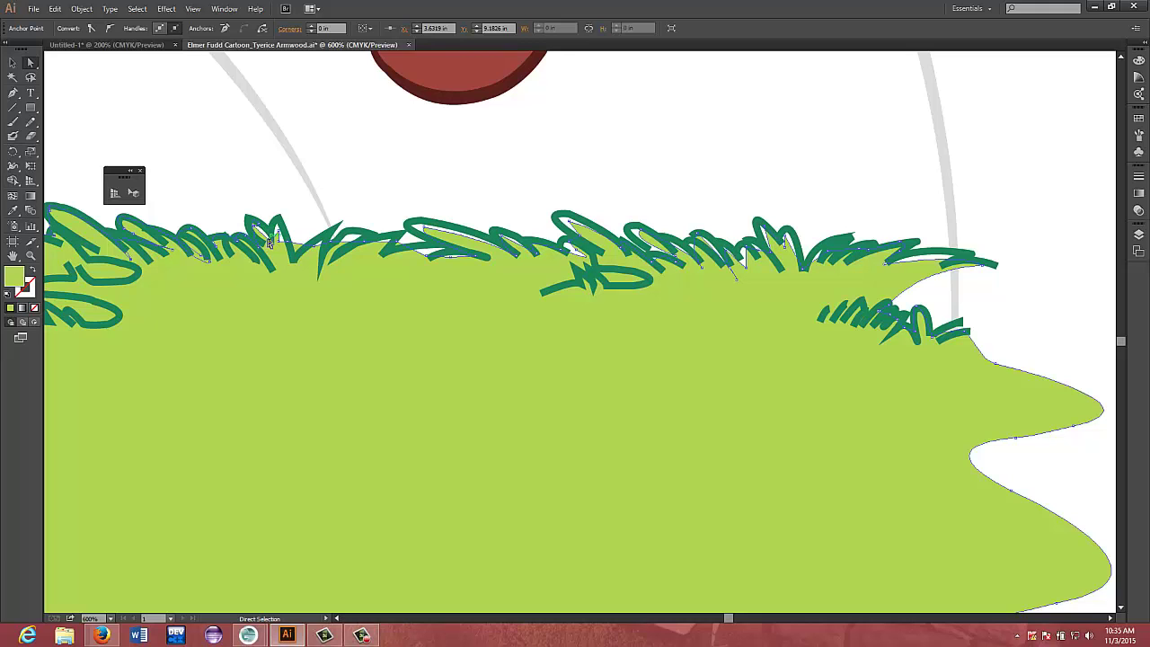
mouse_move(271, 243)
left_mouse_down()
mouse_move(274, 231)
mouse_move(293, 245)
left_mouse_up()
mouse_move(313, 248)
left_mouse_down()
mouse_move(294, 259)
mouse_move(327, 243)
left_mouse_up()
left_click_drag(331, 248, 361, 251)
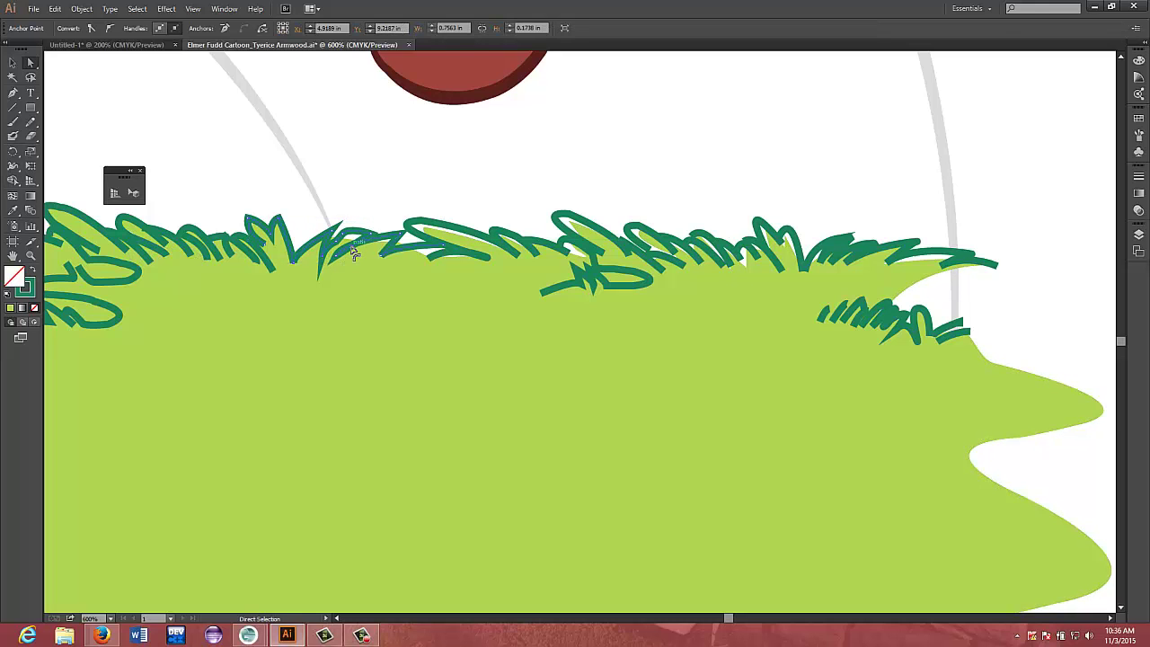
left_click_drag(354, 238, 365, 240)
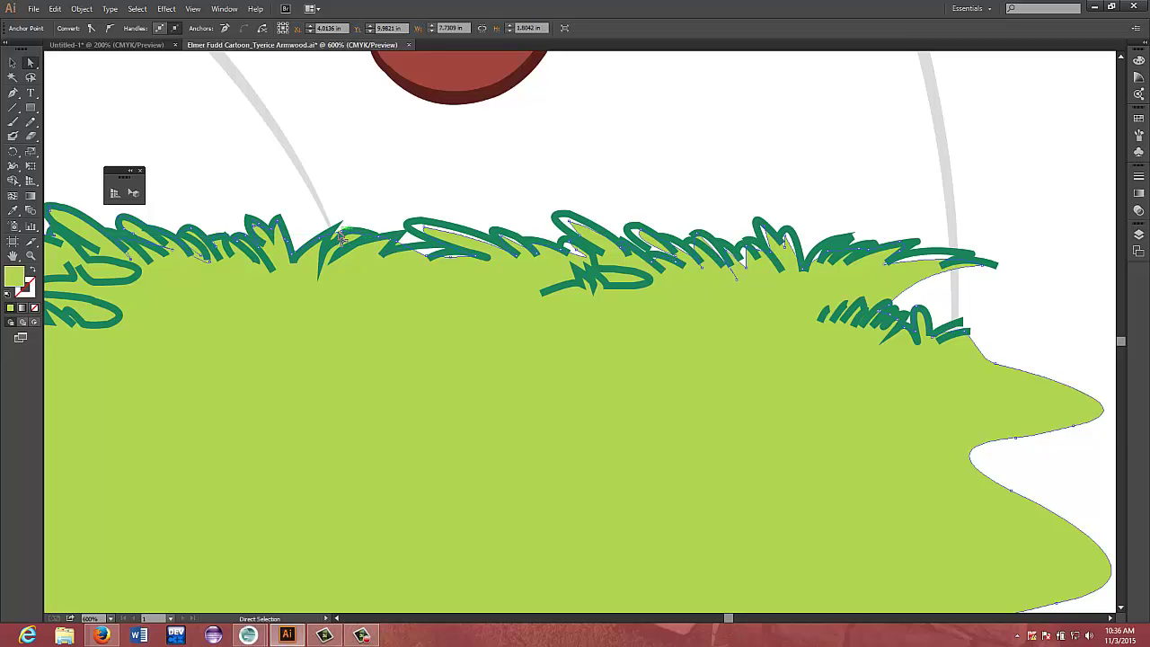
left_click_drag(342, 236, 343, 242)
Pull the fill's anchor points to cover the white gaps inside and below the long flat blade right of the motion line
mouse_move(431, 262)
left_mouse_down()
mouse_move(434, 251)
mouse_move(435, 265)
left_mouse_up()
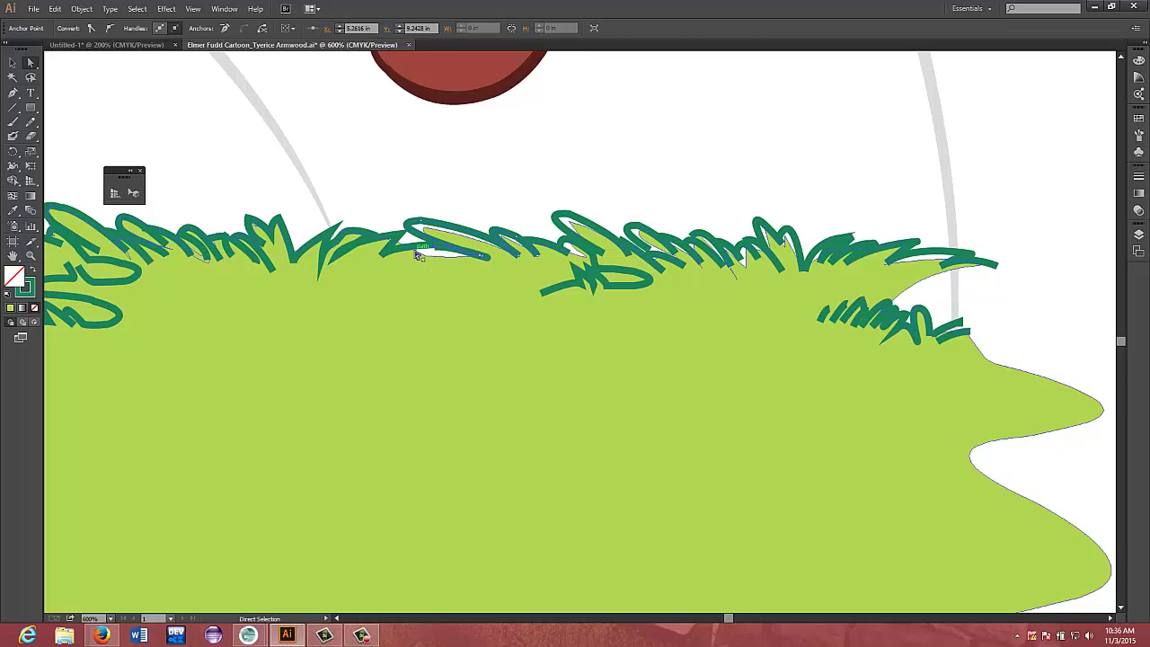
key("ctrl+z")
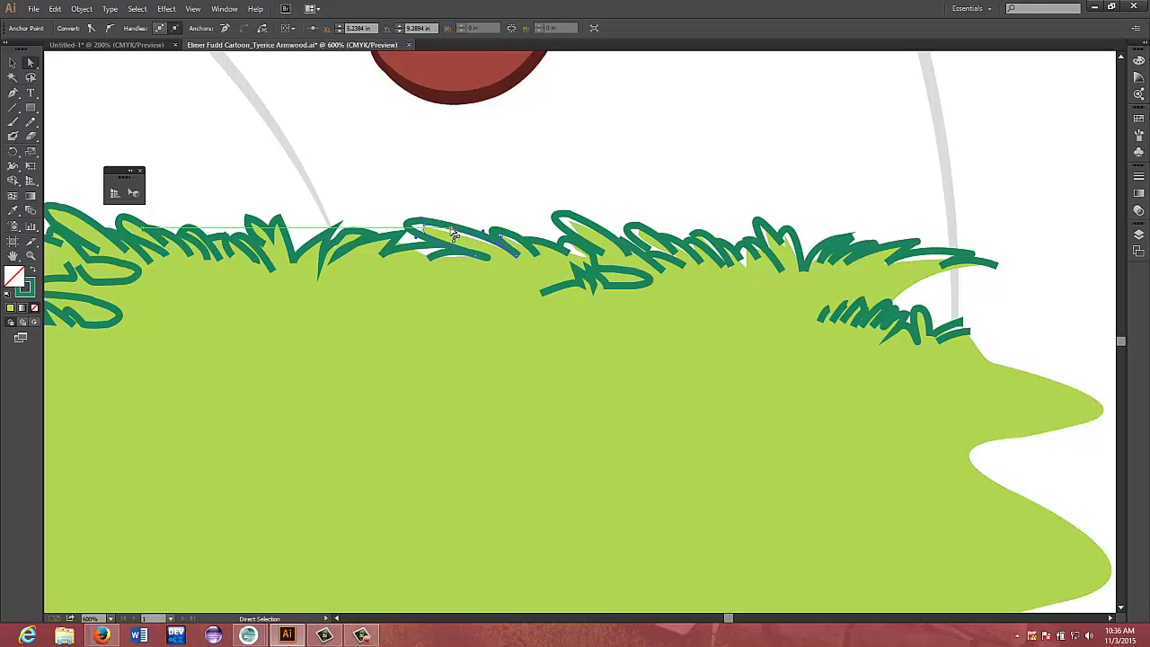
left_click(422, 230)
left_click_drag(422, 229, 454, 268)
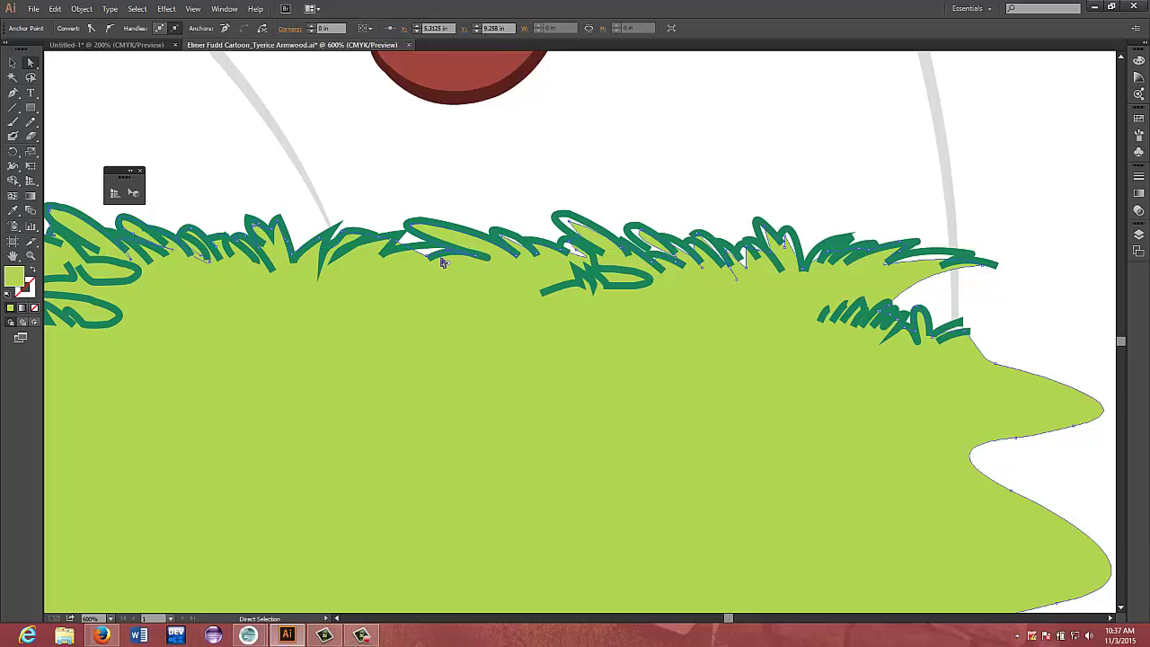
key("v")
key("a")
left_click(451, 259)
left_click_drag(451, 259, 390, 252)
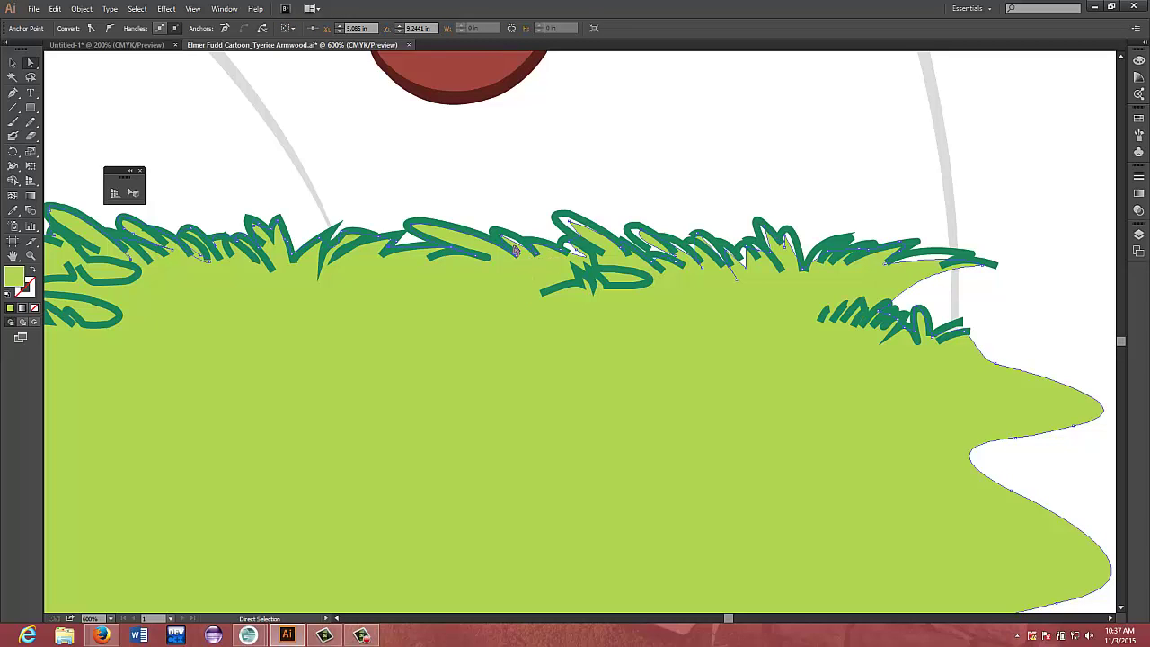
Move the fill's edge points to close the white gaps in the short blade and the tall blade above the dark squiggle
left_click_drag(515, 243, 510, 239)
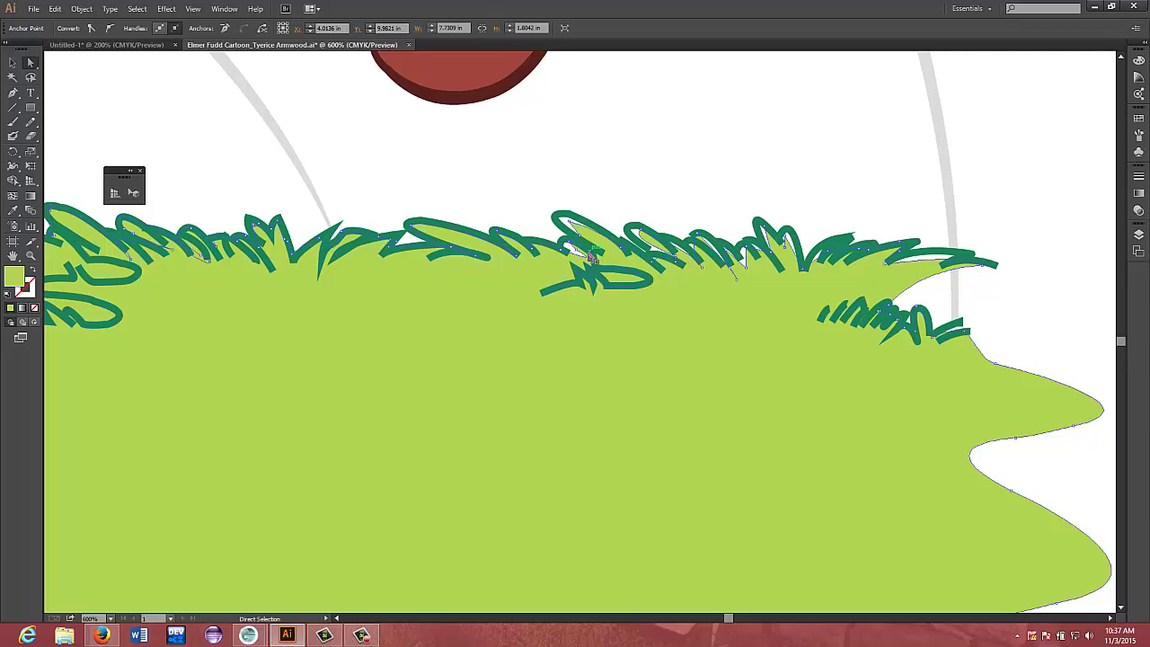
left_click_drag(577, 254, 578, 252)
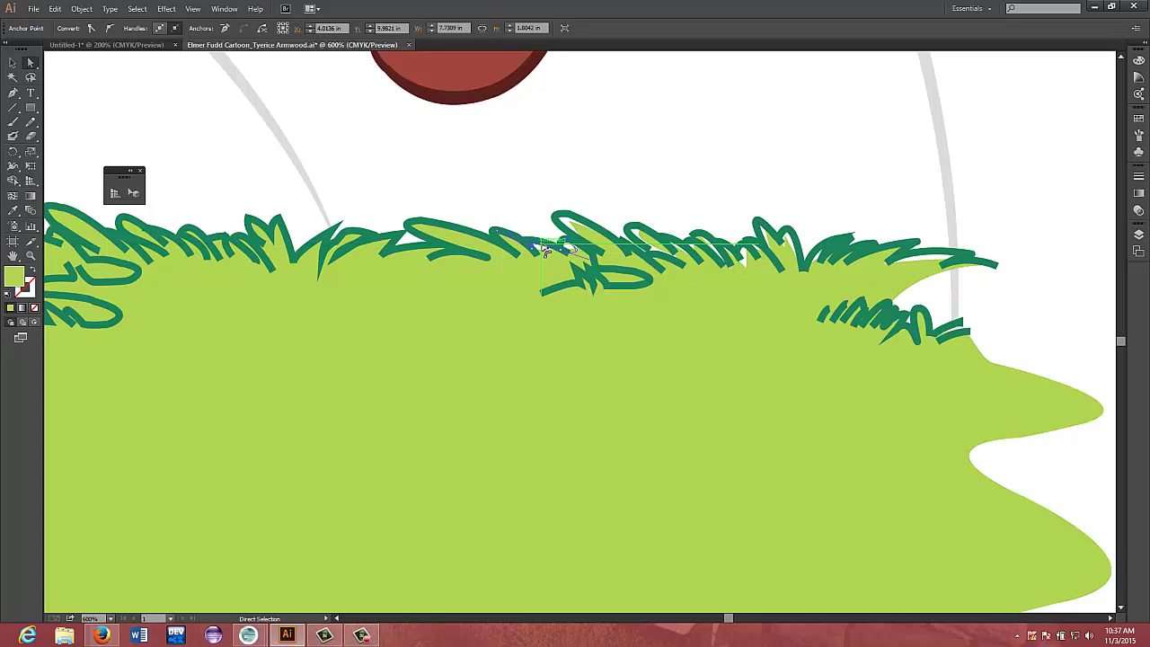
left_click_drag(572, 248, 572, 255)
left_click(575, 258)
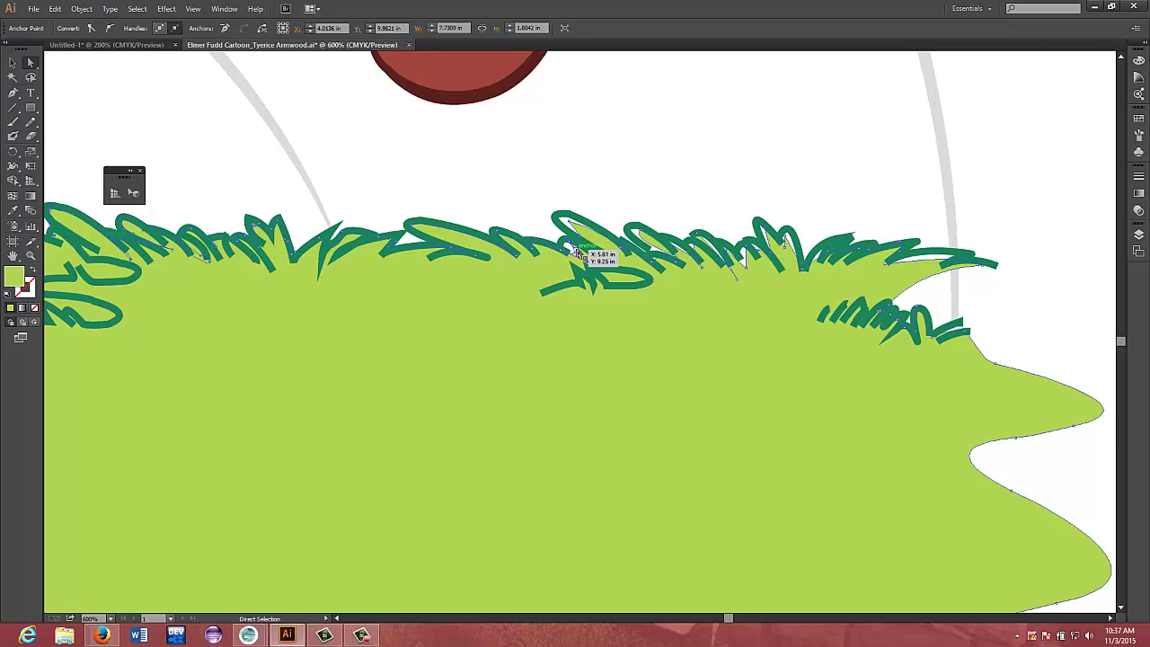
left_click_drag(575, 257, 580, 218)
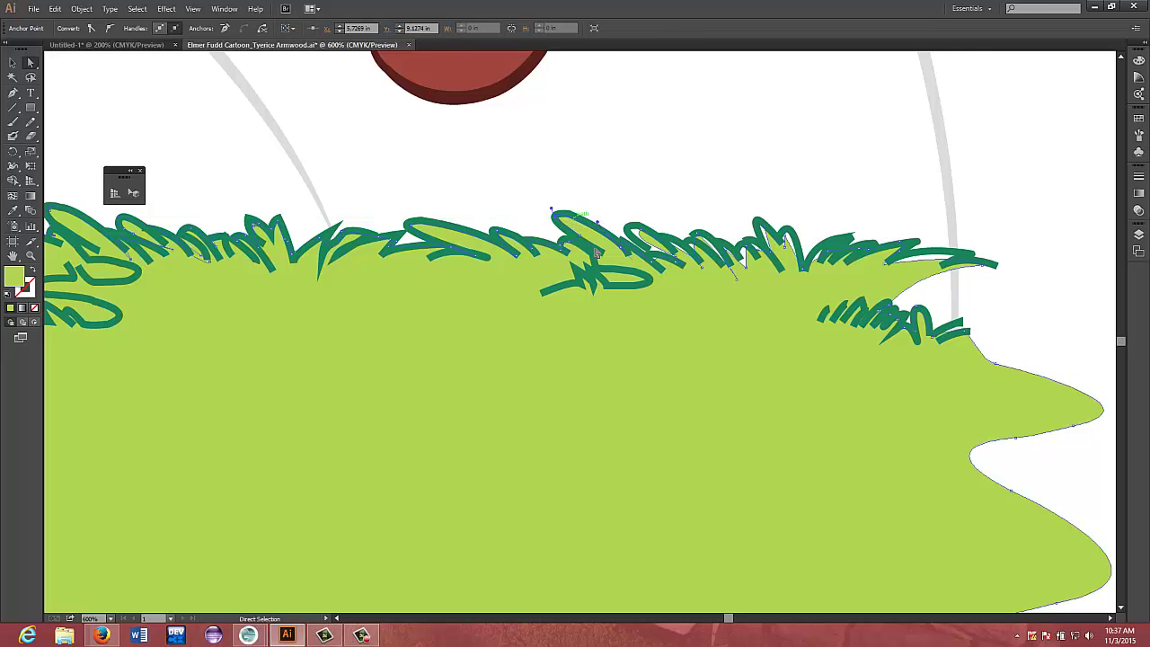
Reposition the fill's anchor points to cover the white gaps inside the looped blade just right of the tall blade above the dark squiggle
left_click(660, 259)
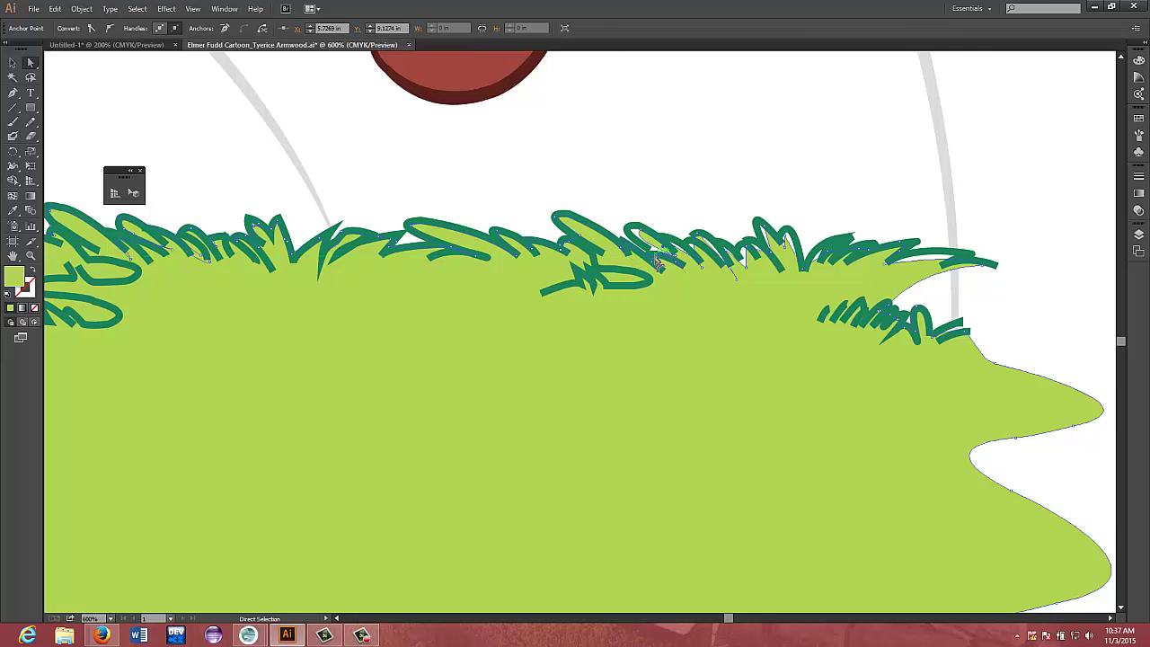
left_click(650, 251)
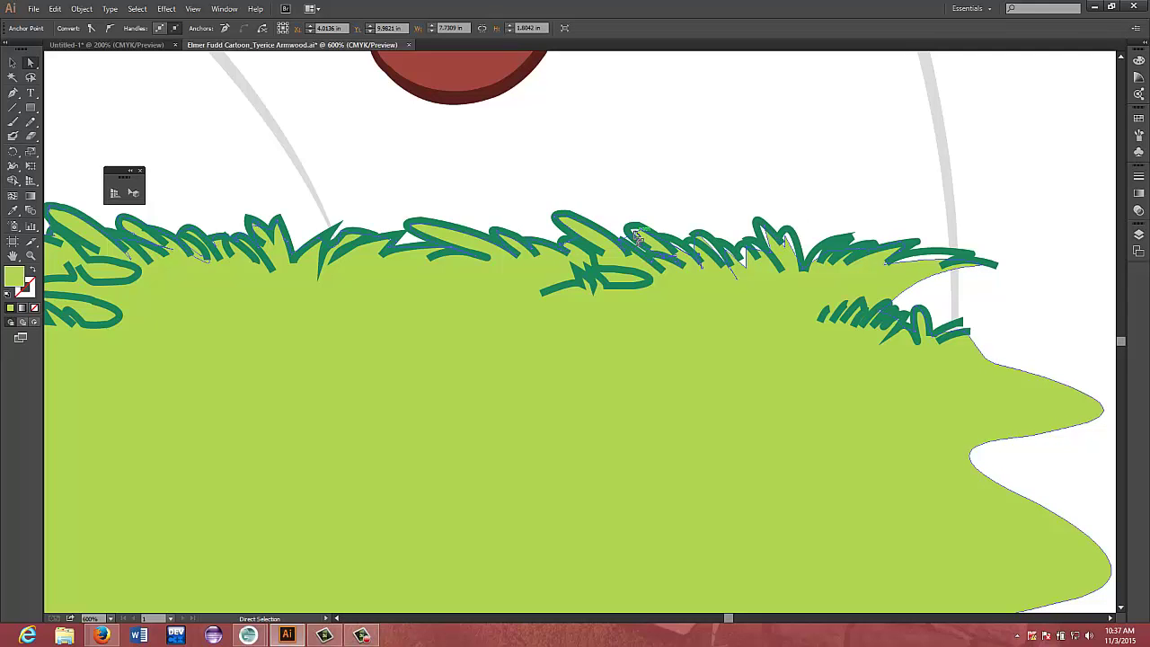
left_click(634, 232)
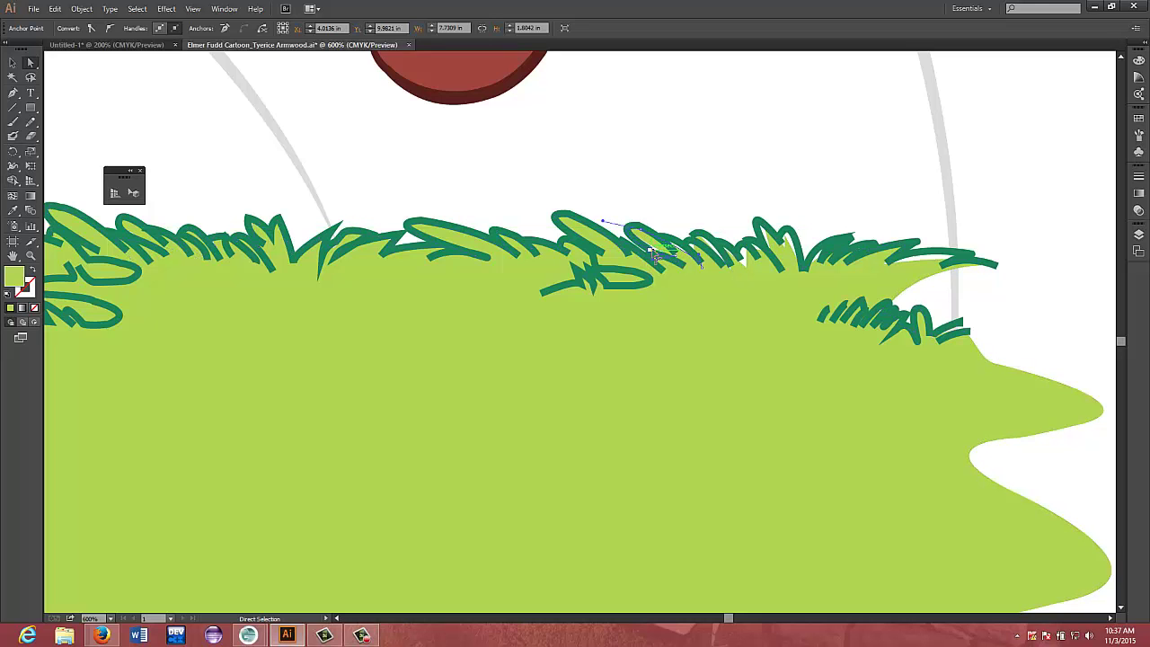
left_click(662, 254)
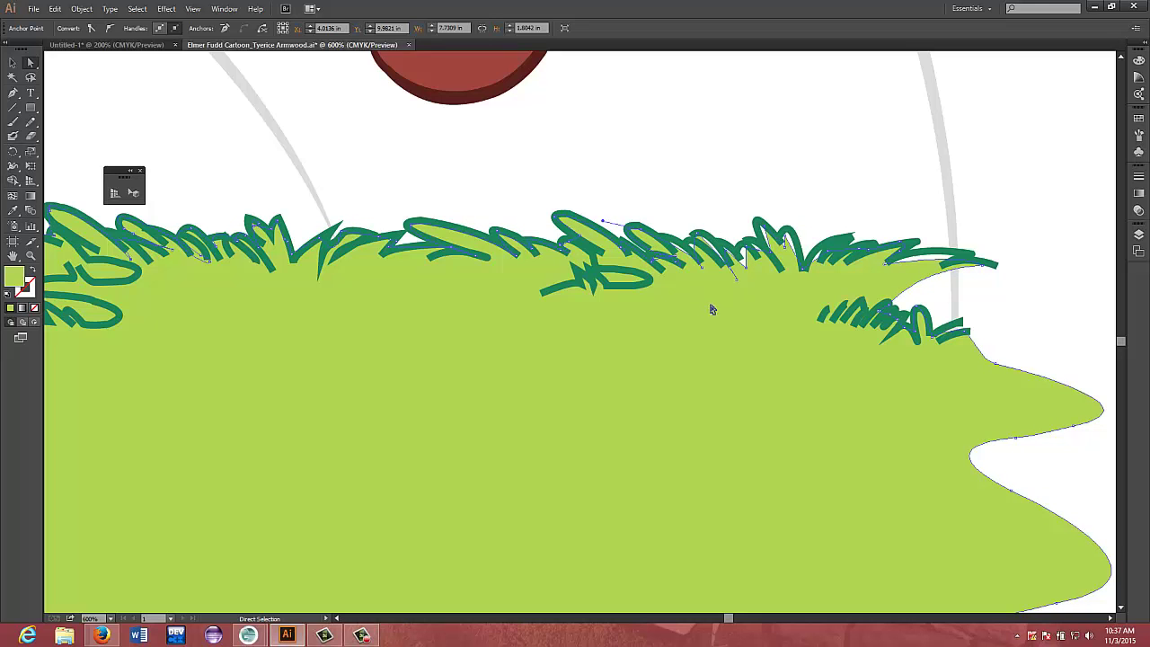
Move the fill's anchor point and handle behind the short blades left of the tall pointed clump to follow their outline
left_click(678, 245)
left_click(695, 252)
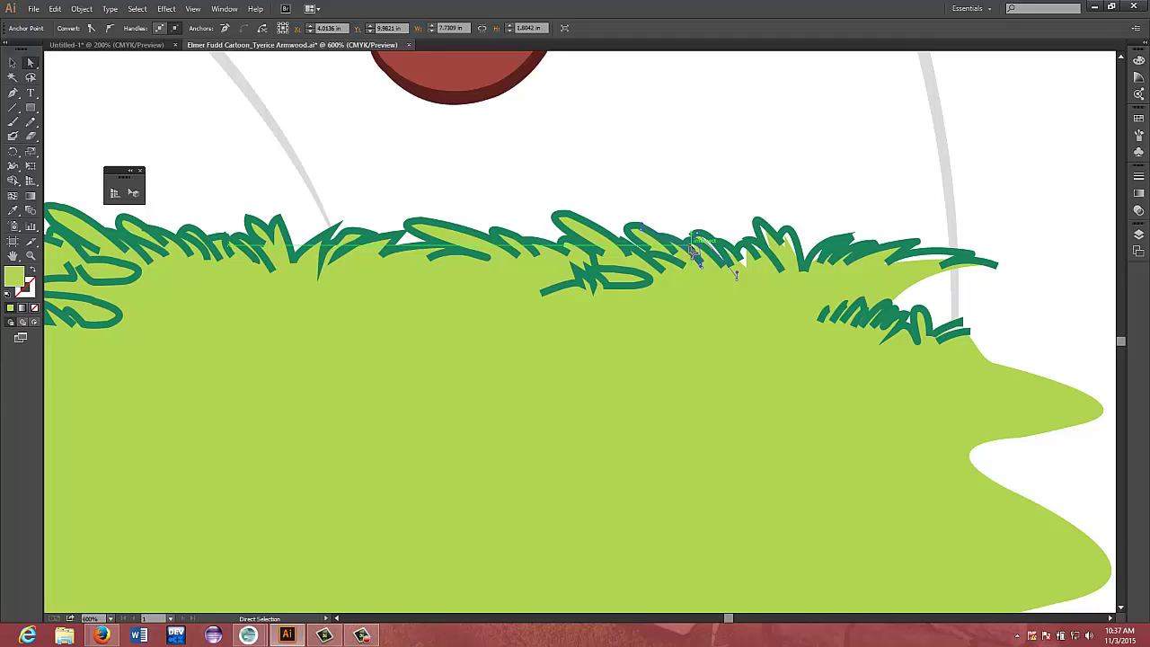
left_click_drag(690, 246, 733, 271)
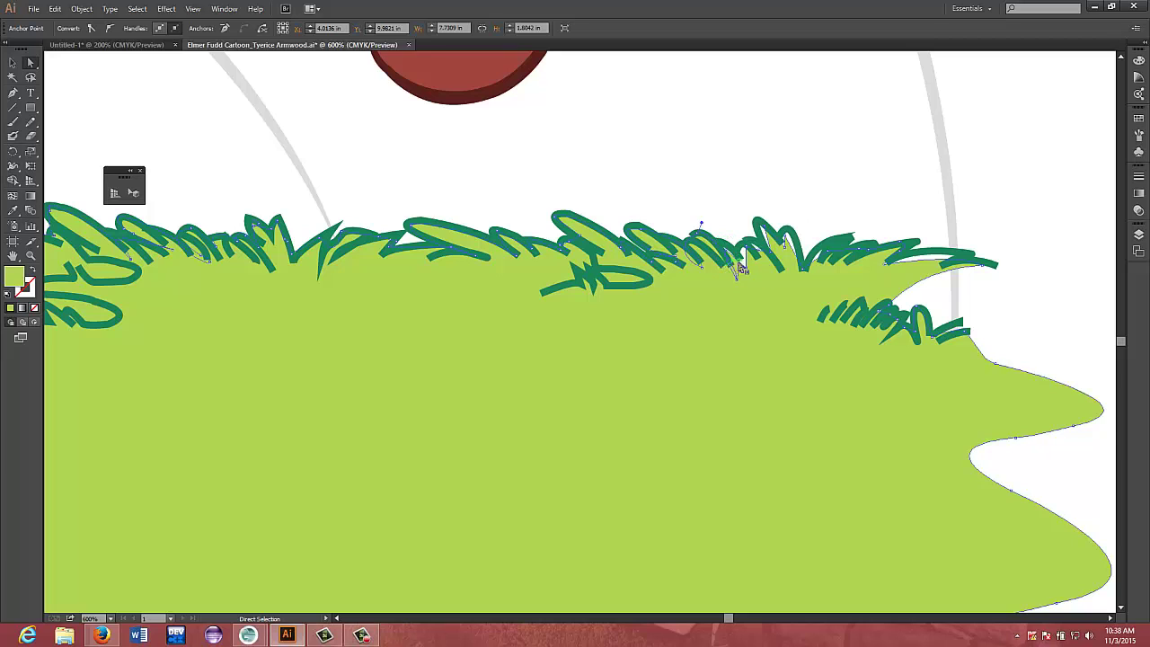
Pull the fill's edge points over the white gaps beside and inside the tall pointed clump on the right side of the grass
left_click_drag(740, 257, 792, 240)
left_click(748, 271)
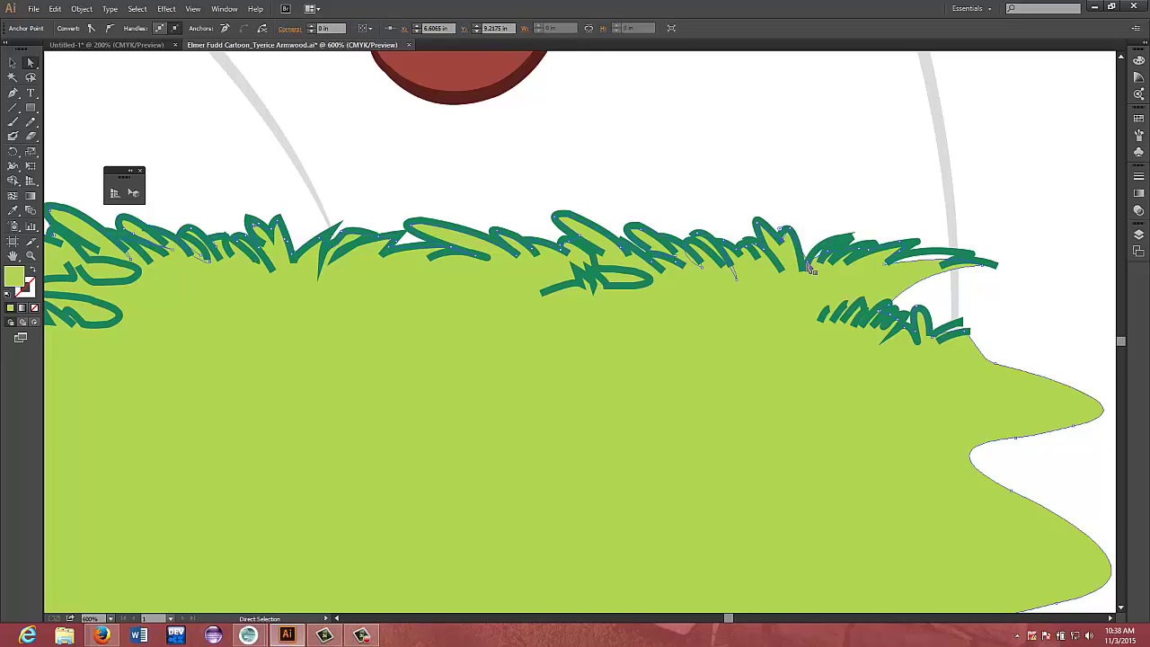
left_click(780, 258)
left_click_drag(780, 258, 828, 257)
Extend the fill to the tip of the long blade at the grass's right end to cover the white gap, and deselect the fill
left_click(946, 262)
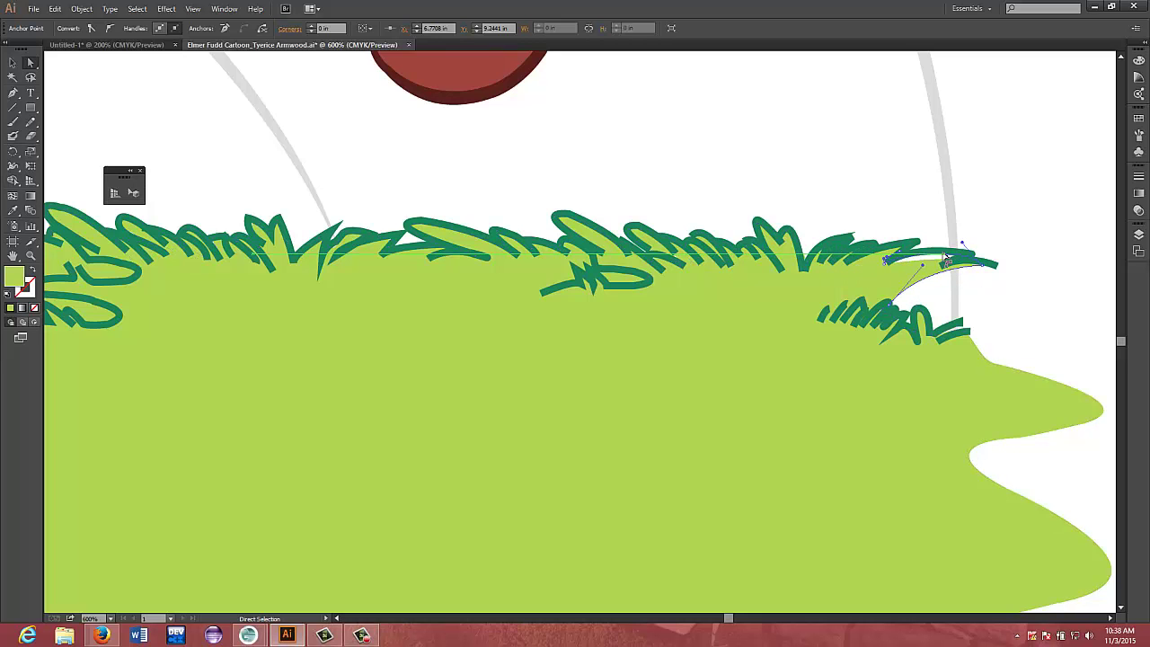
key("Delete")
left_click_drag(985, 267, 997, 268)
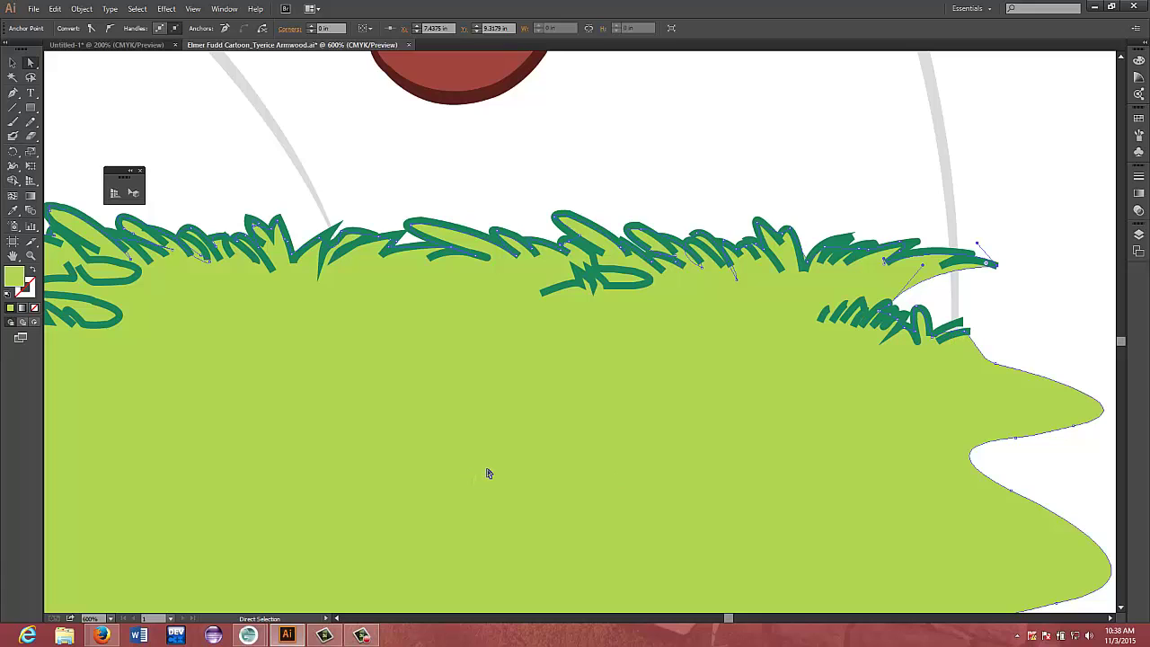
key("ctrl")
key("ctrl+minus")
key("ctrl+minus")
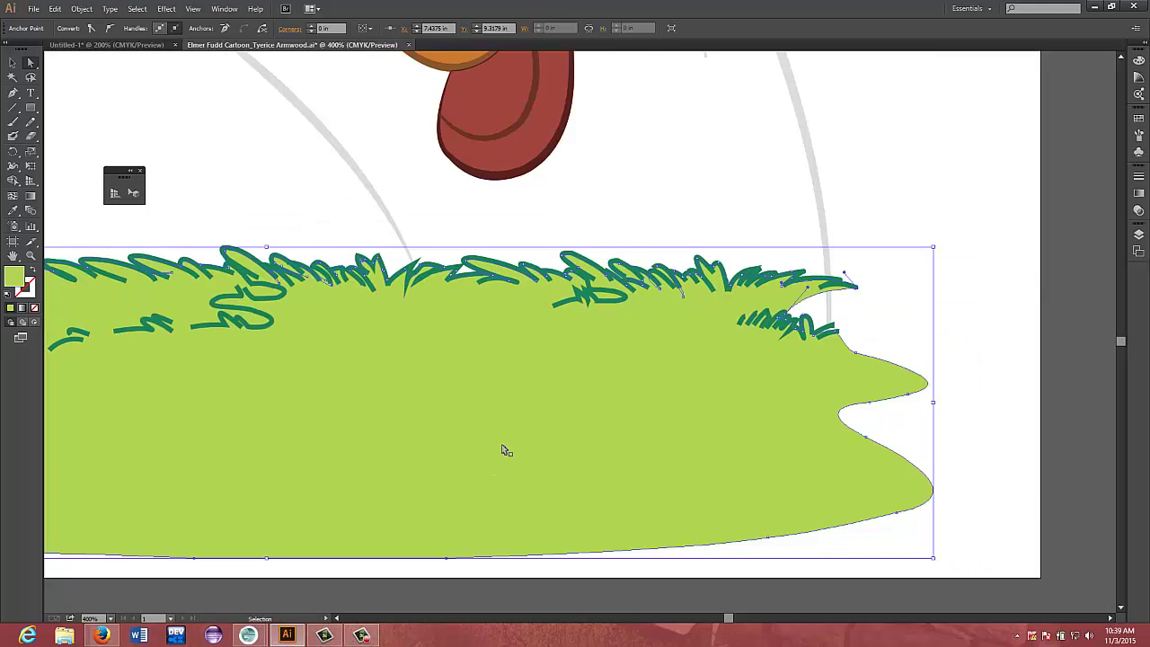
key("ctrl+minus")
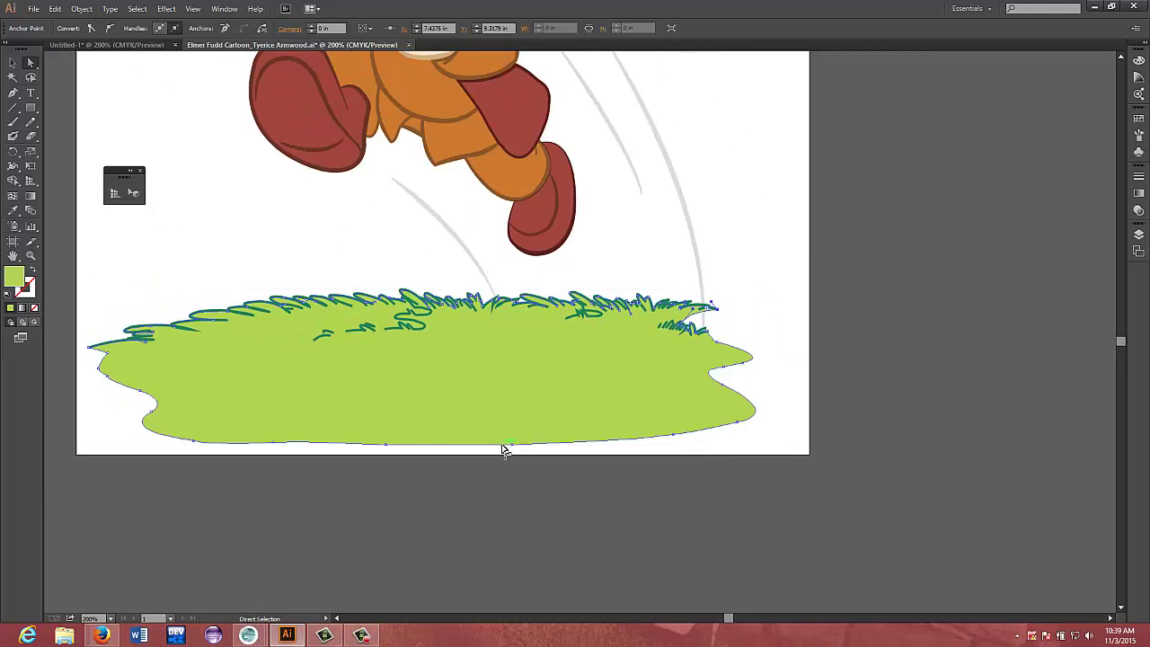
left_click(388, 488)
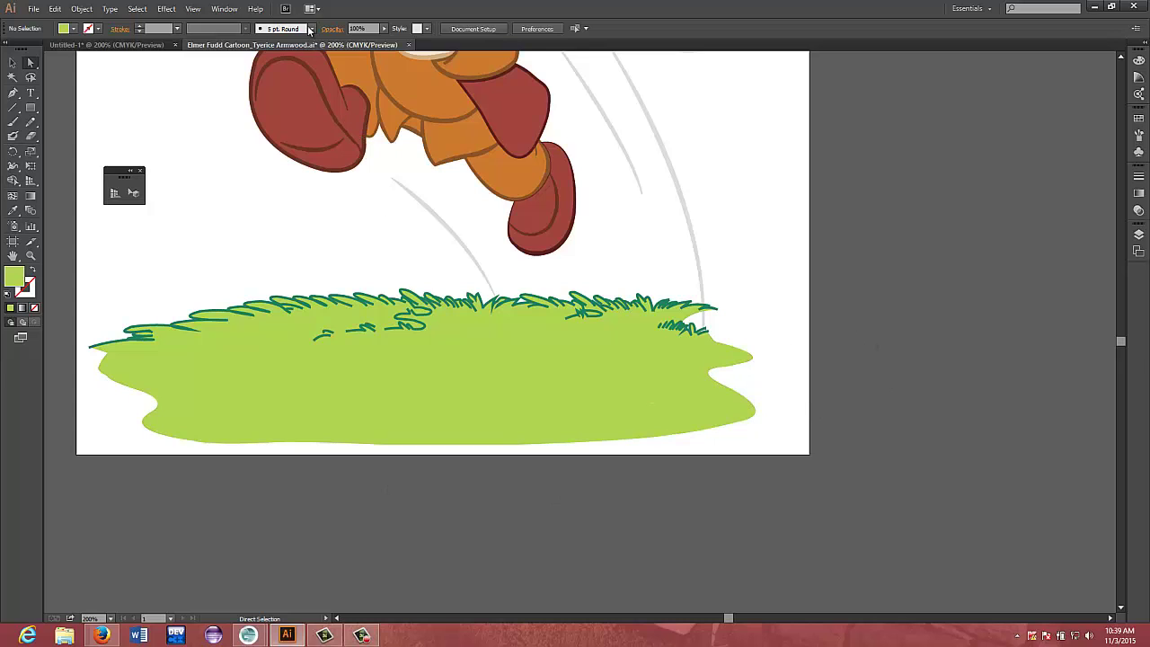
Compare the finished grass with the version in the Untitled-1 document and return to the Elmer Fudd cartoon
left_click(115, 45)
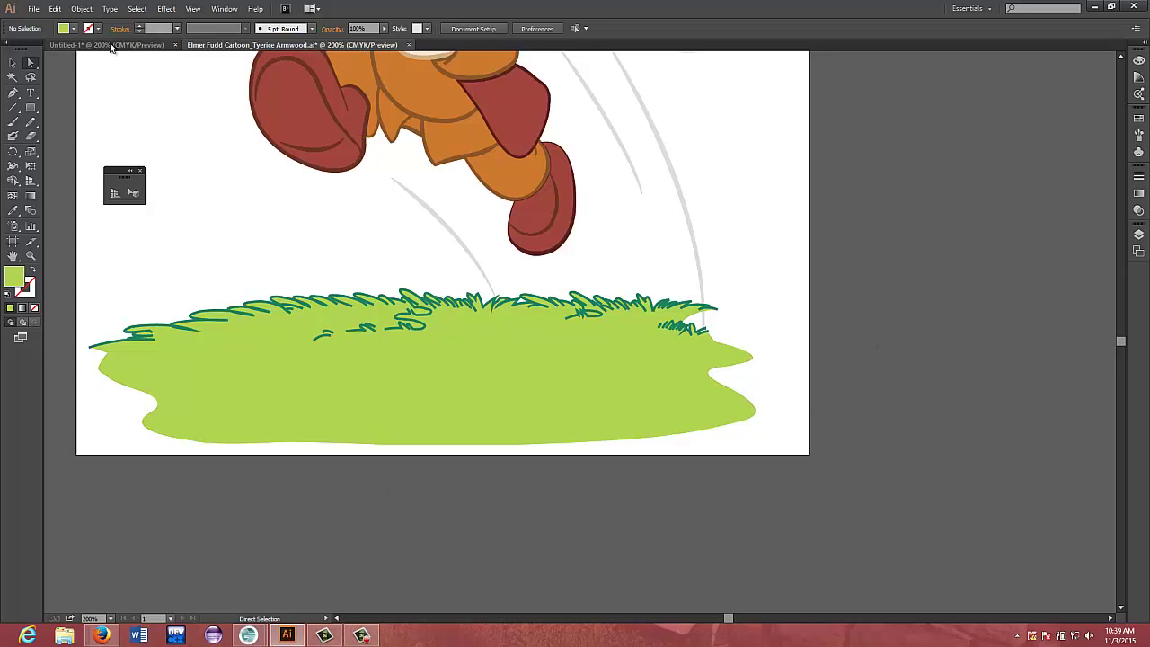
left_click(219, 47)
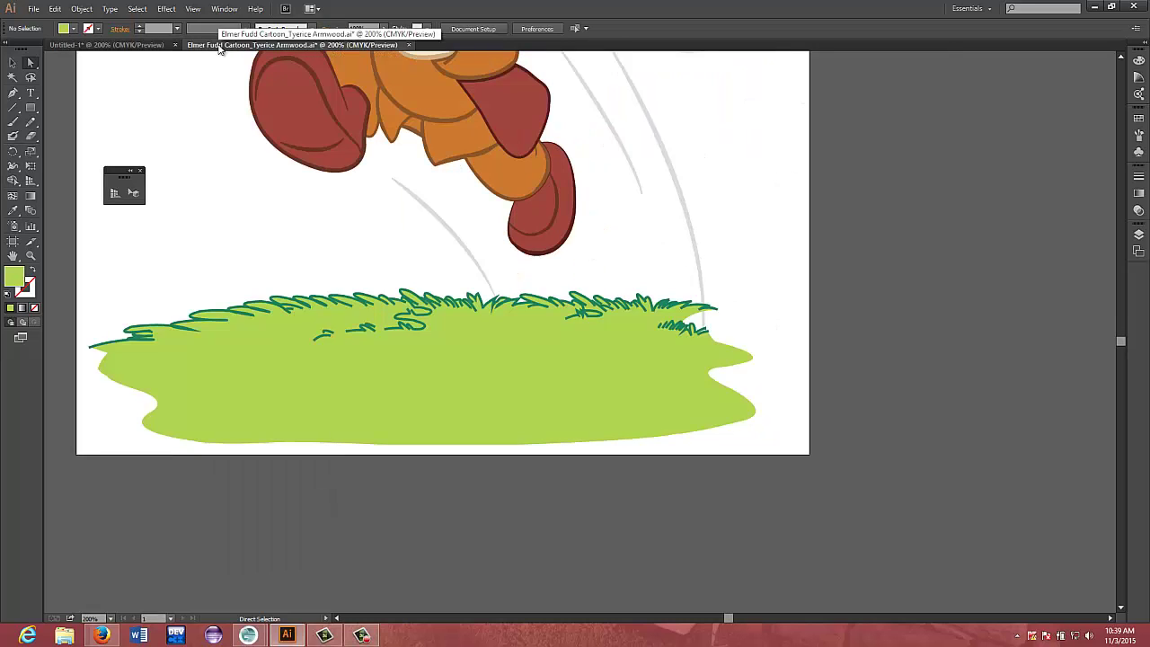
left_click(101, 45)
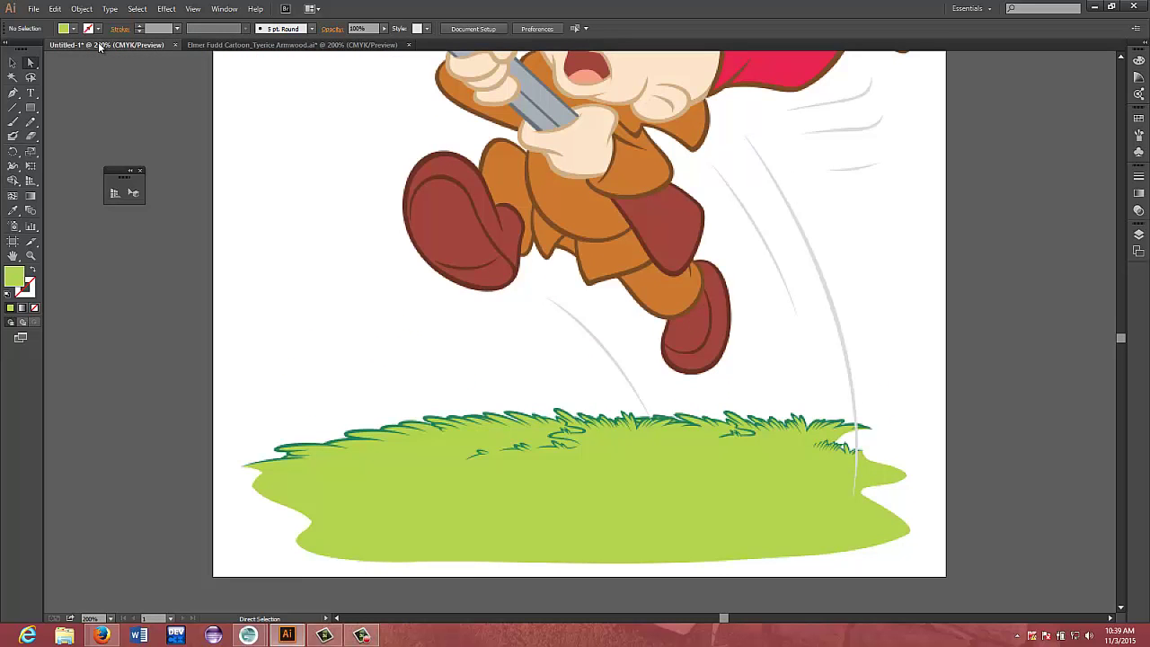
left_click(229, 47)
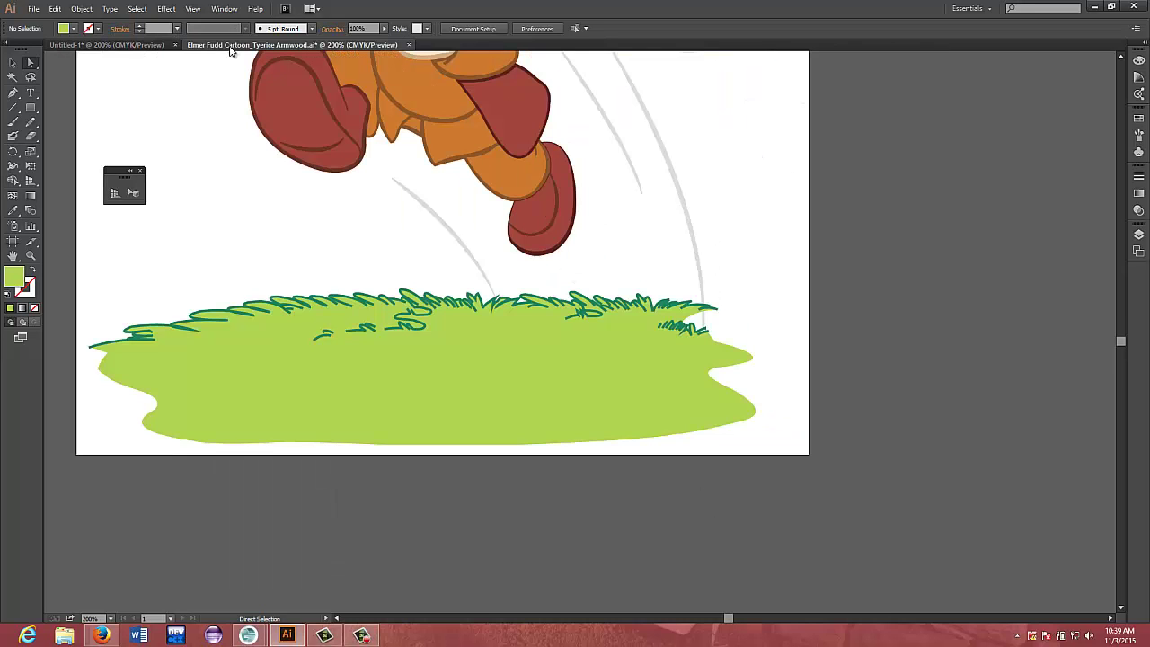
Move the grass layer directly beneath the lines layer so the motion lines pass in front of the ground
scroll(687, 321, "up", 3)
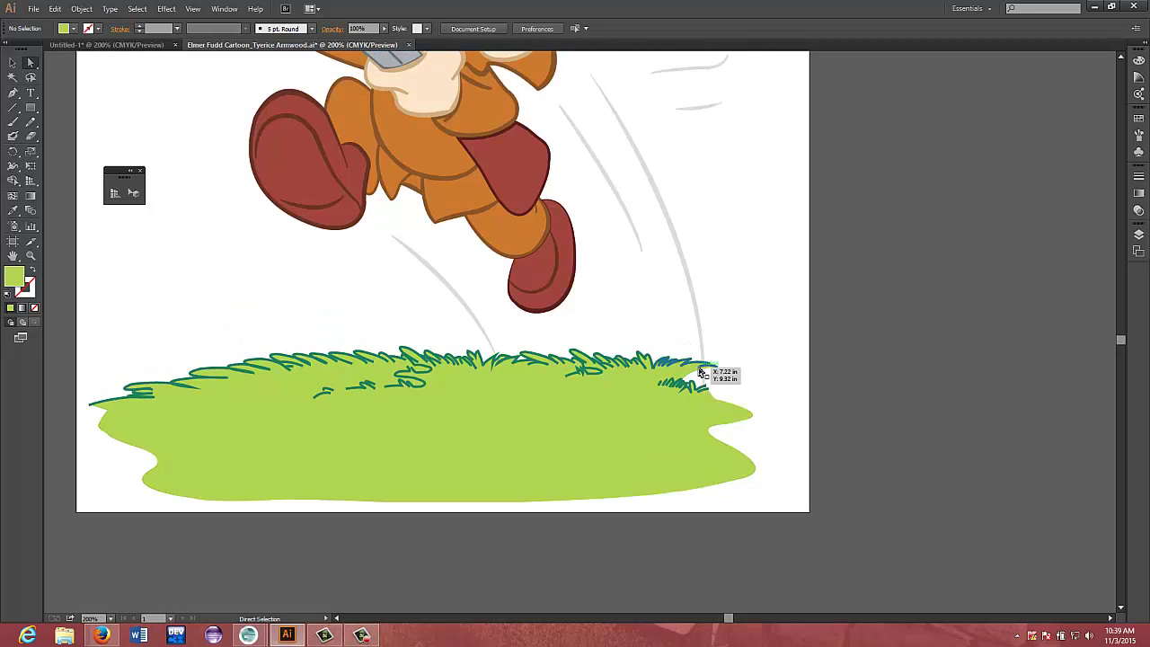
left_click(1138, 233)
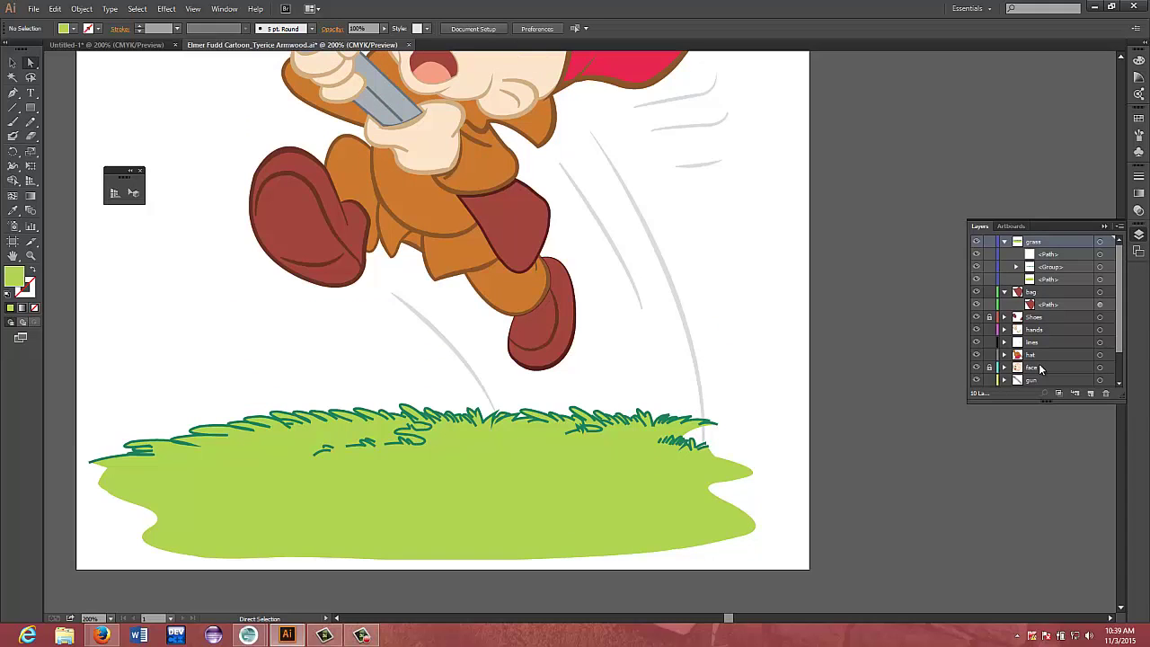
left_click(1004, 241)
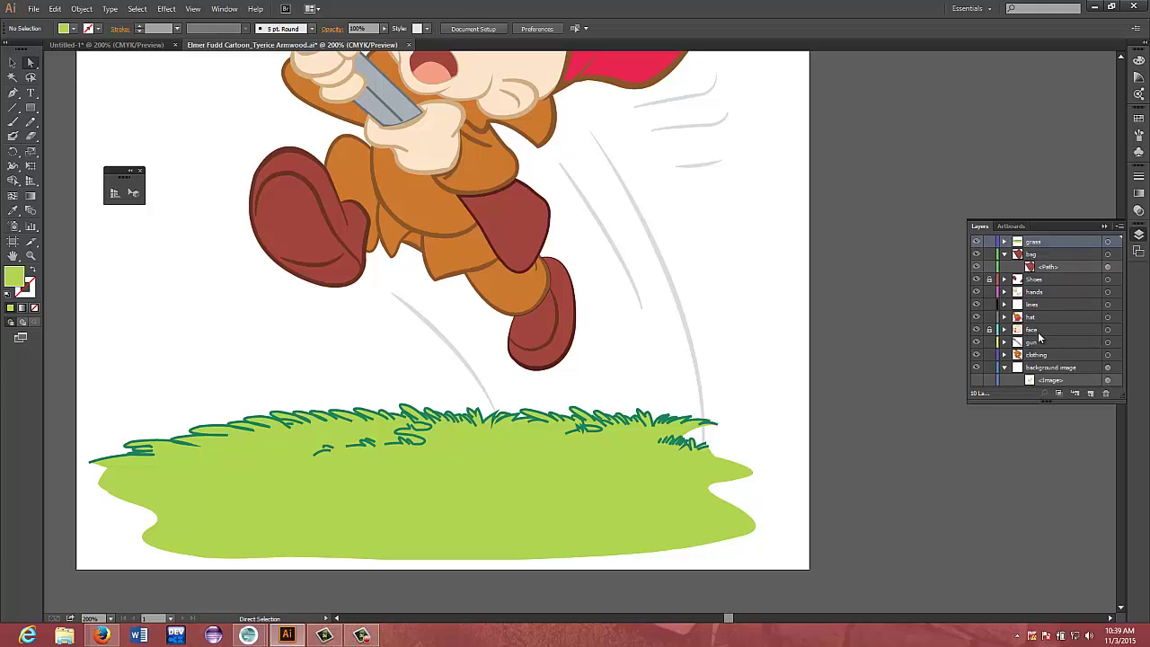
left_click_drag(1052, 239, 1047, 315)
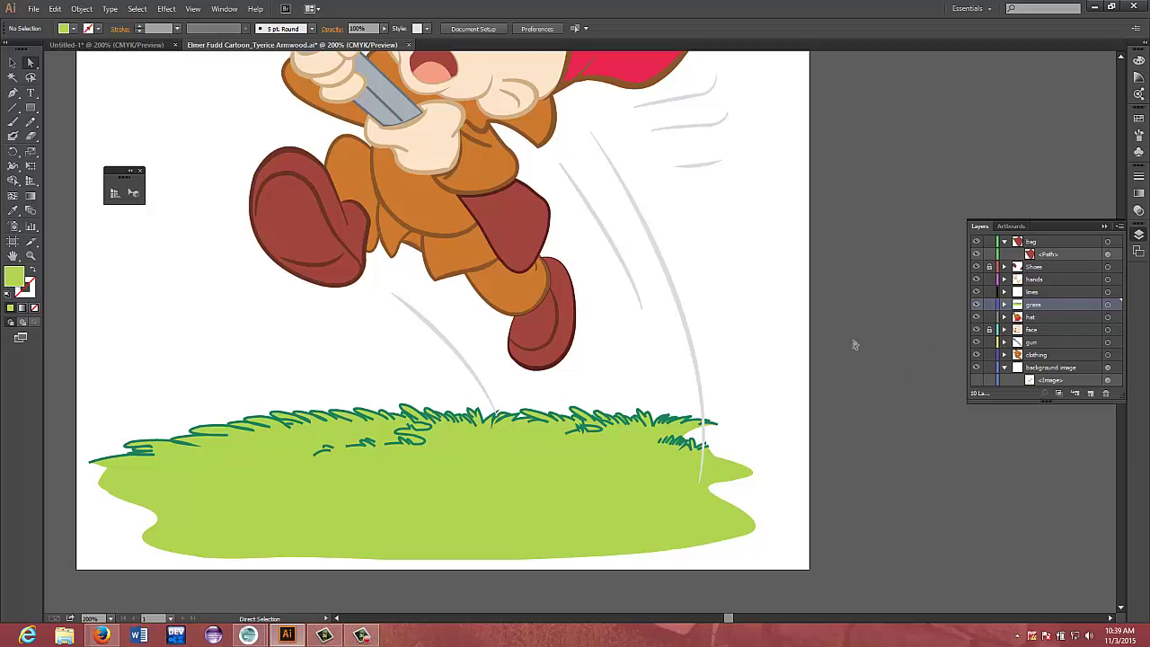
key("v")
key("ctrl+minus")
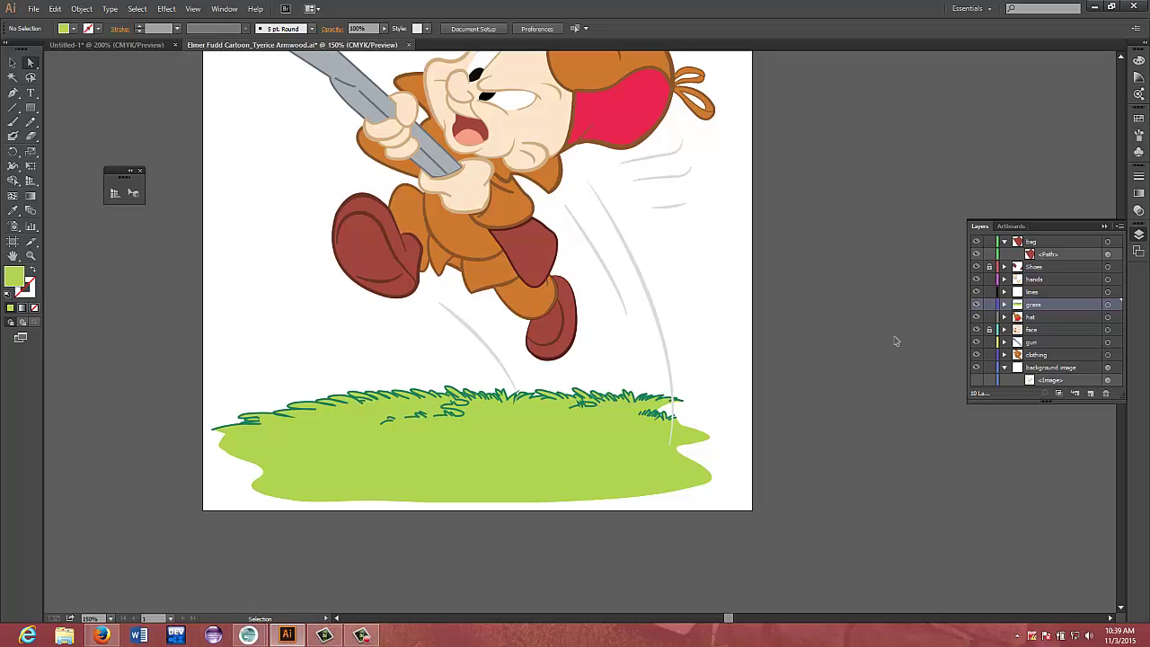
scroll(895, 342, "left", 4)
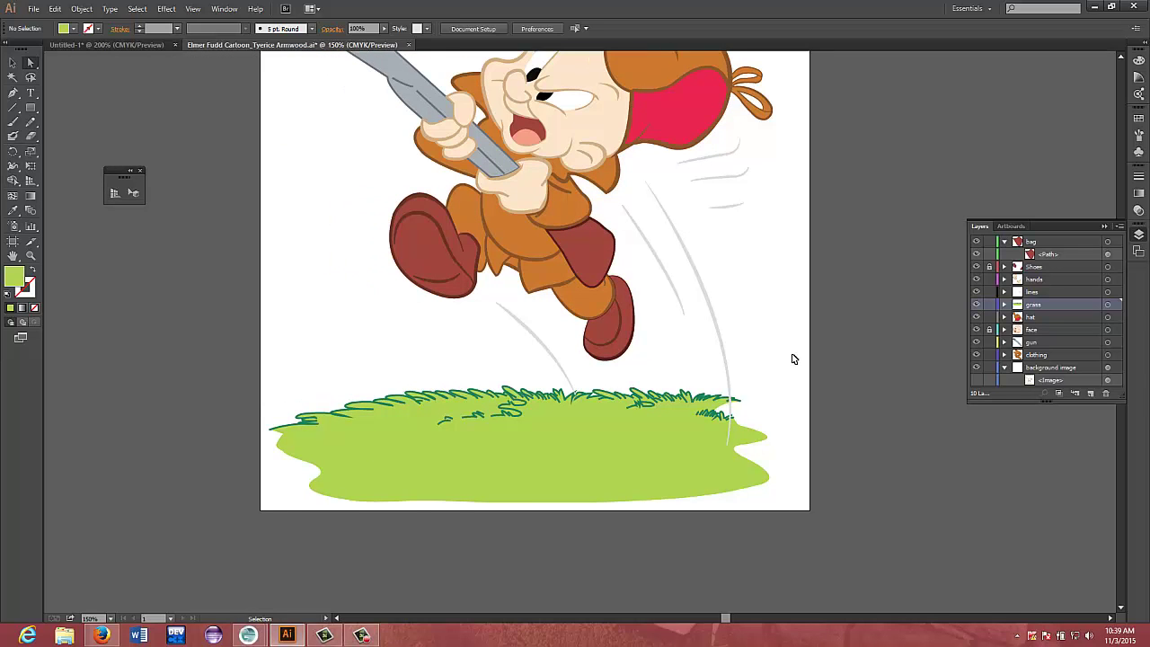
scroll(800, 358, "right", 1)
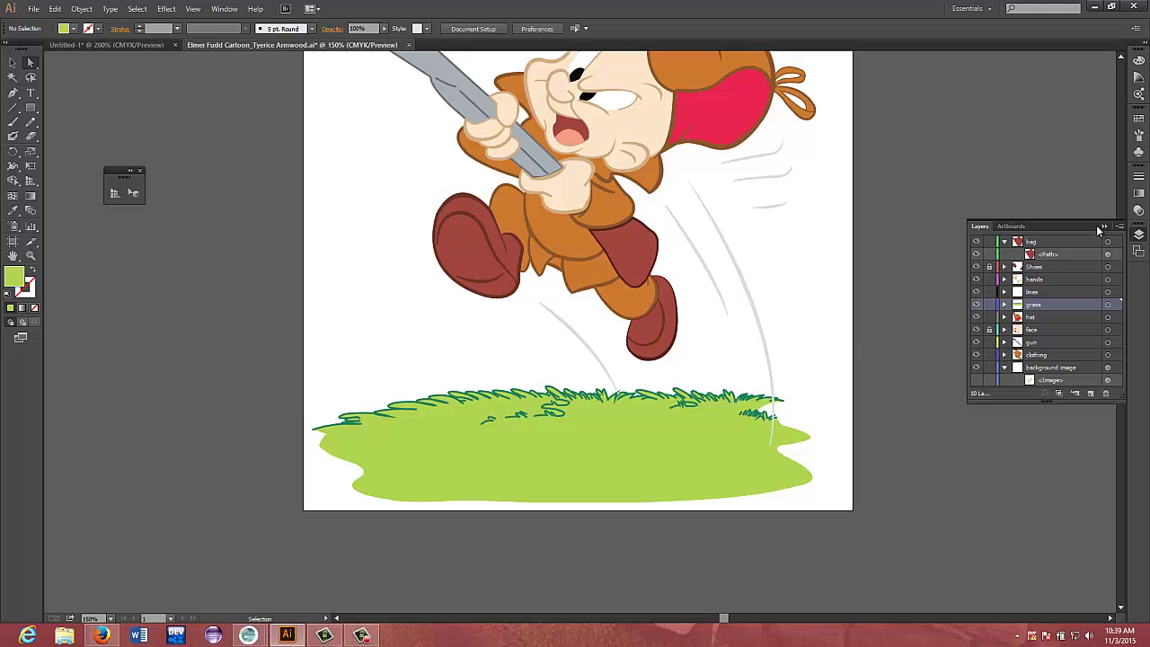
Check the paths inside the Shoes layer and collapse both the Shoes and bag layers
left_click(1005, 267)
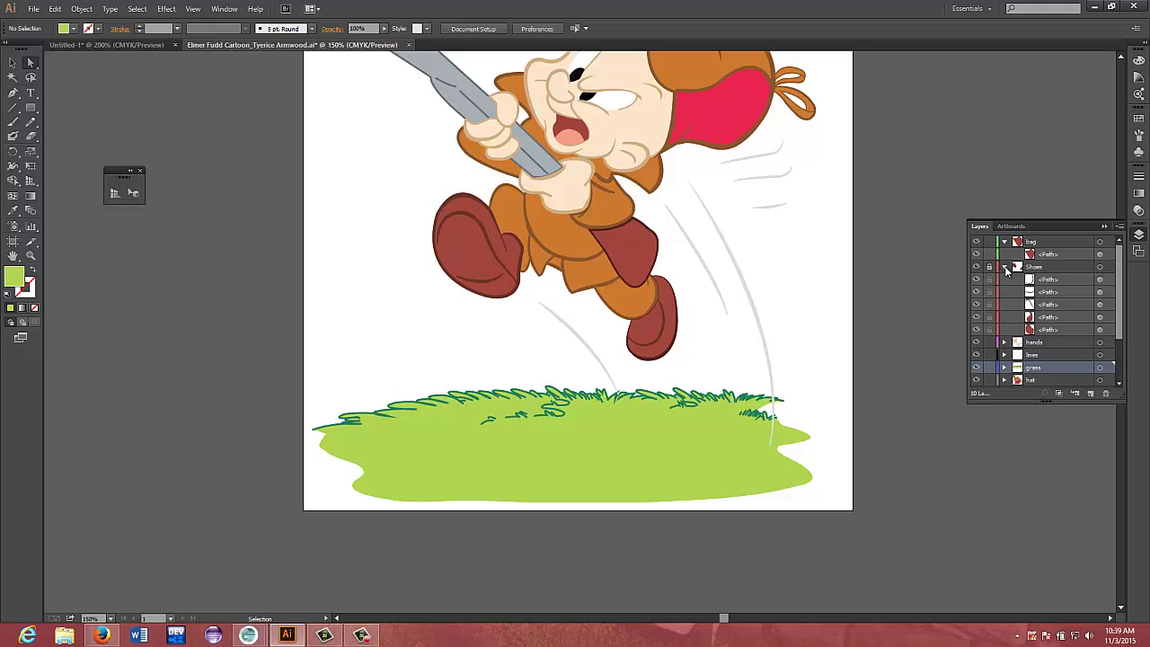
left_click(1004, 267)
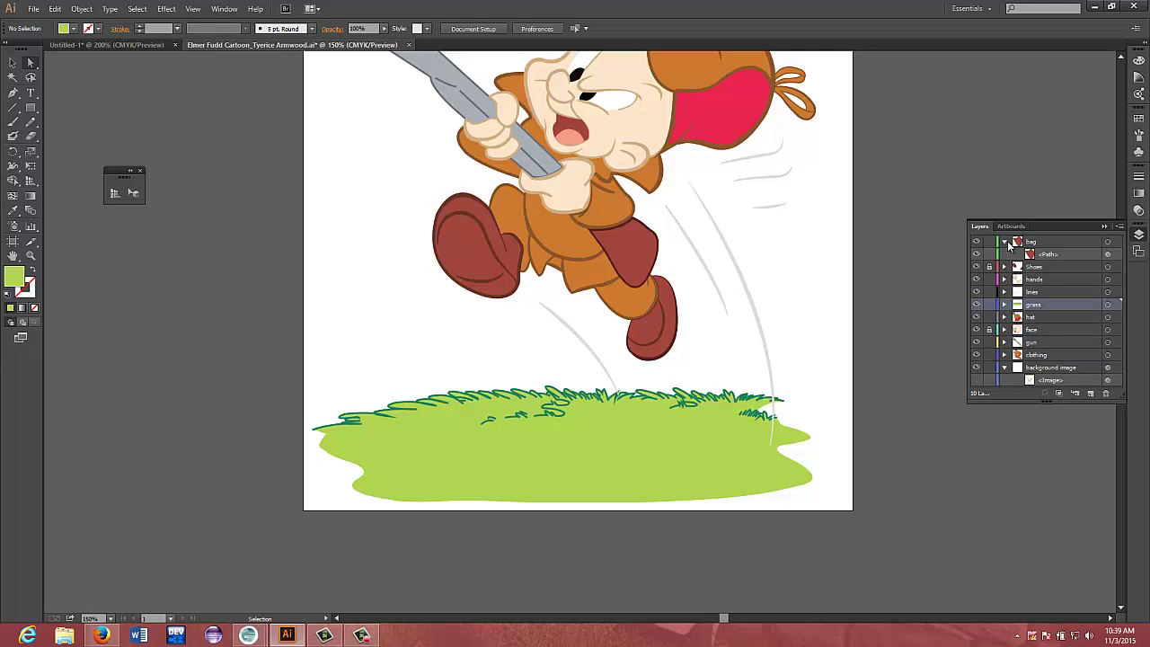
left_click(1005, 241)
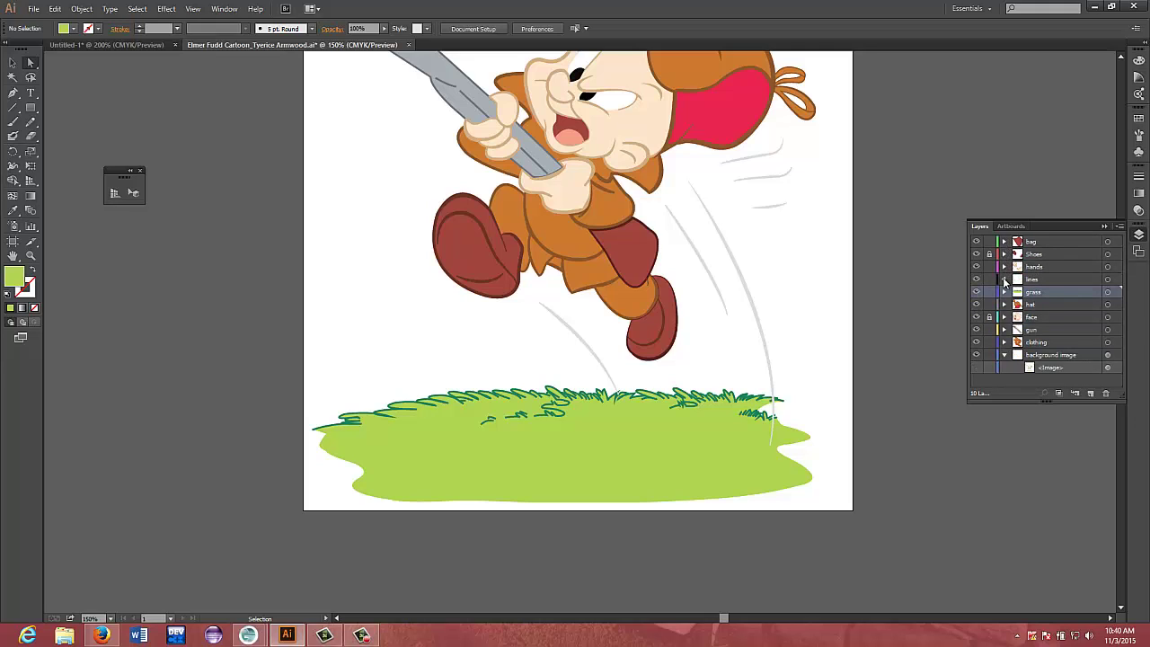
Select all six motion-line paths in the lines layer and group them
left_click(1004, 279)
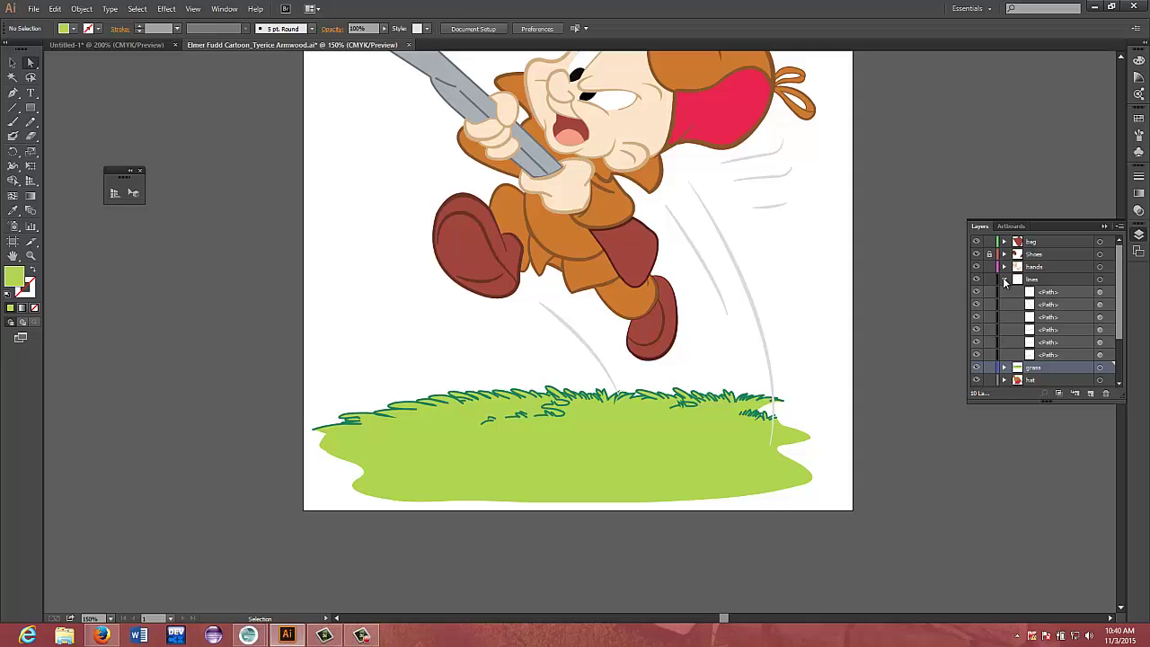
left_click(1090, 294)
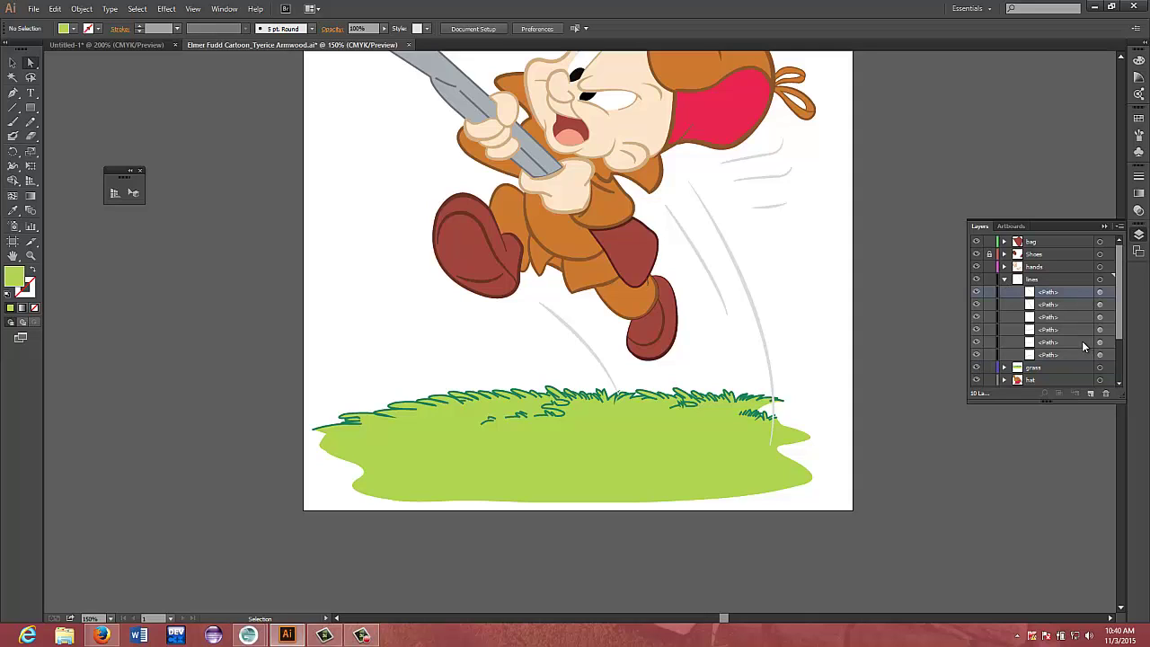
left_click(1082, 356, "ctrl")
left_click(1100, 293)
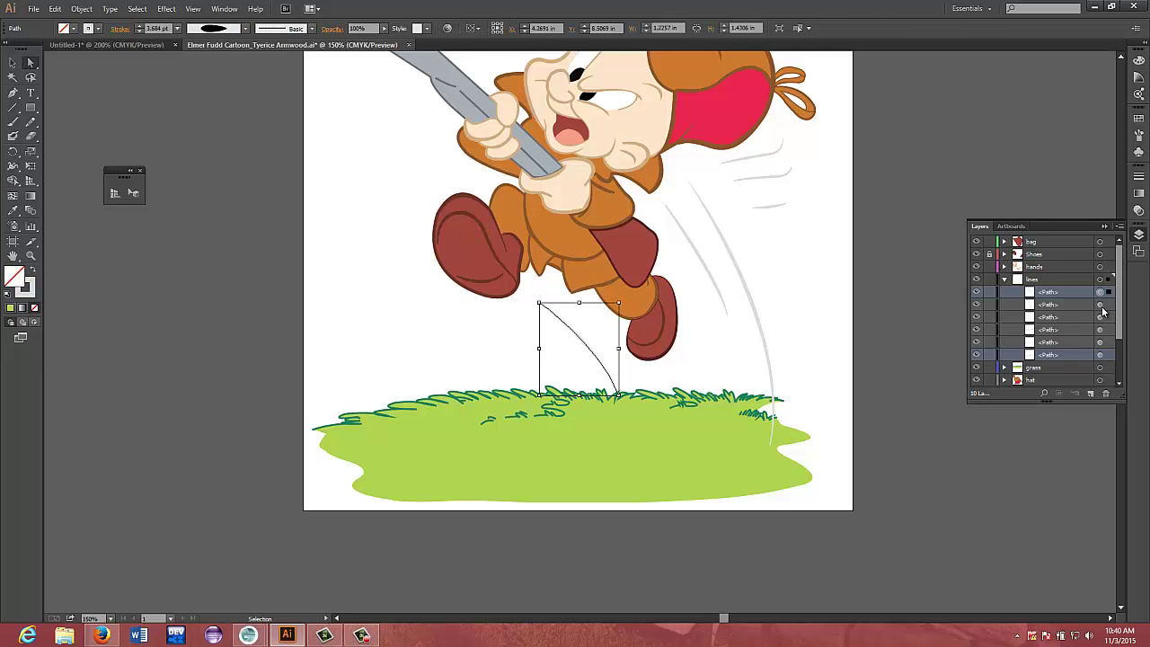
left_click(1099, 305, "shift")
left_click(1100, 318, "shift")
left_click(1100, 330, "shift")
left_click(1100, 342, "shift")
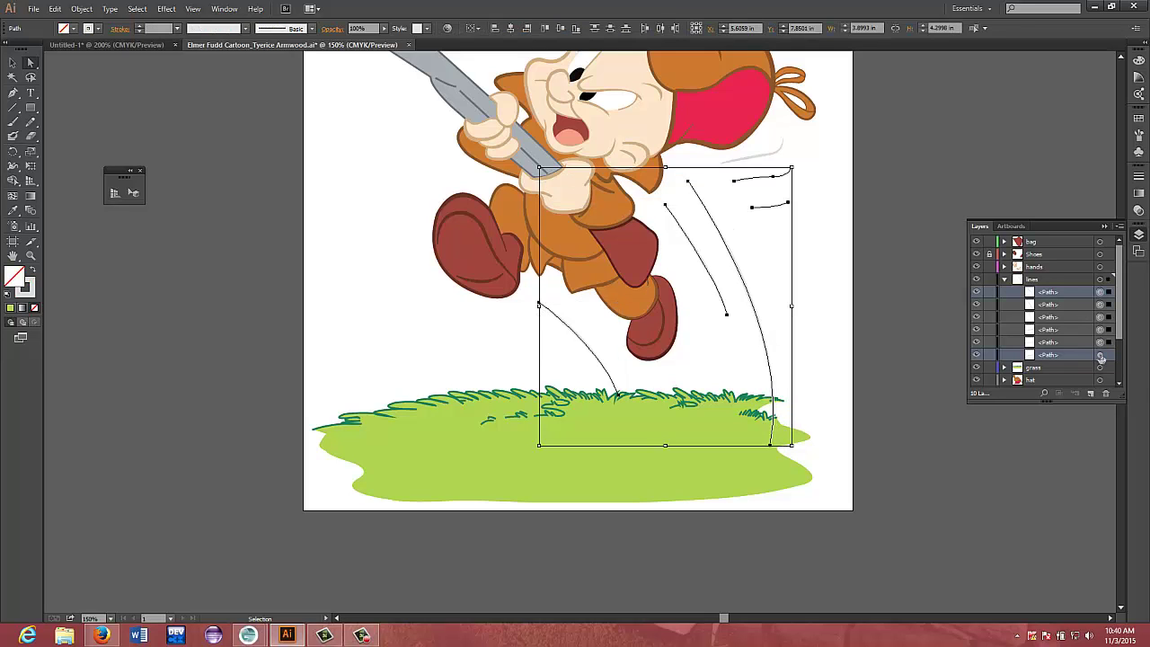
left_click(1100, 355, "shift")
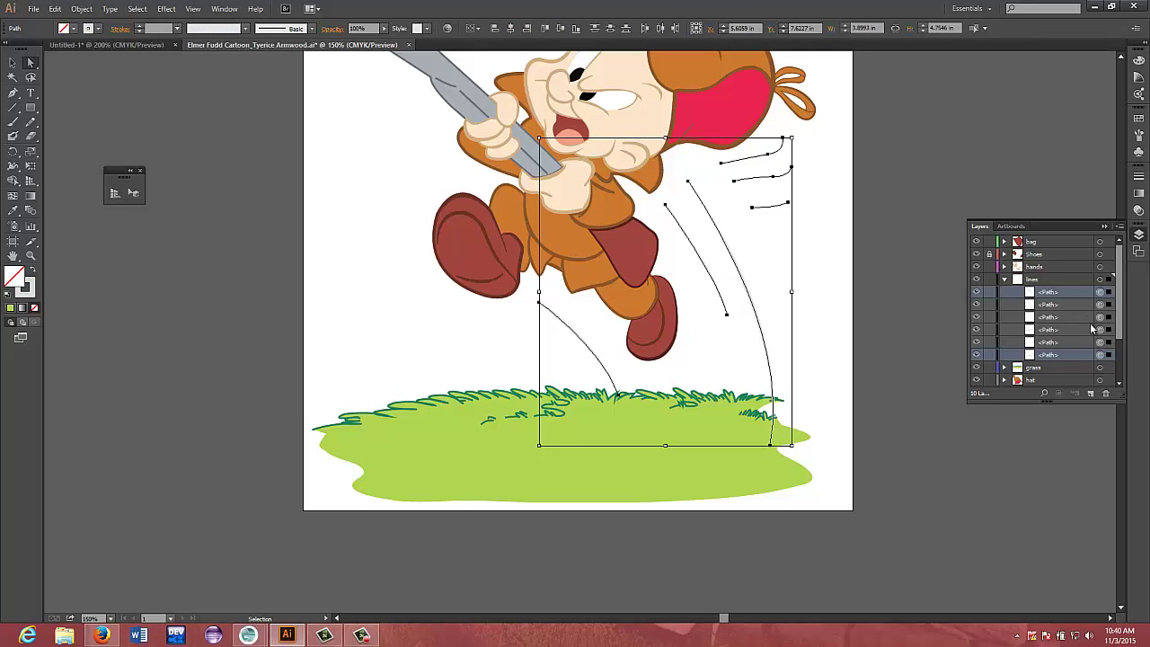
left_click(82, 8)
left_click(98, 53)
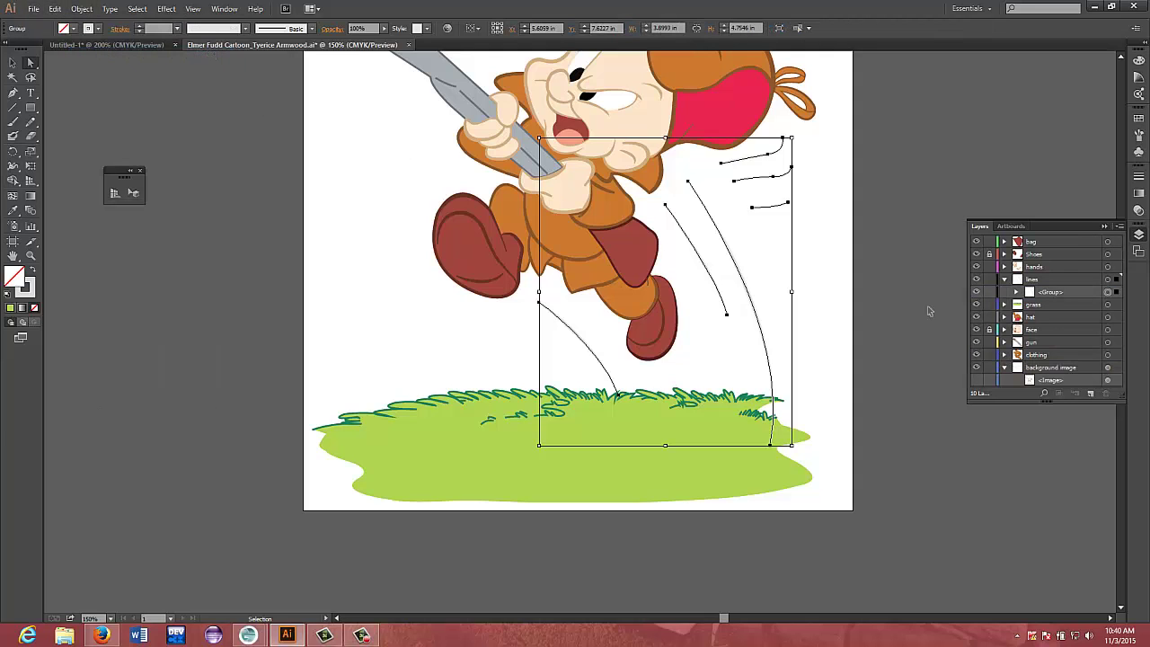
Collapse the lines layer and check the contents of the grass layer, leaving it collapsed too
left_click(1004, 279)
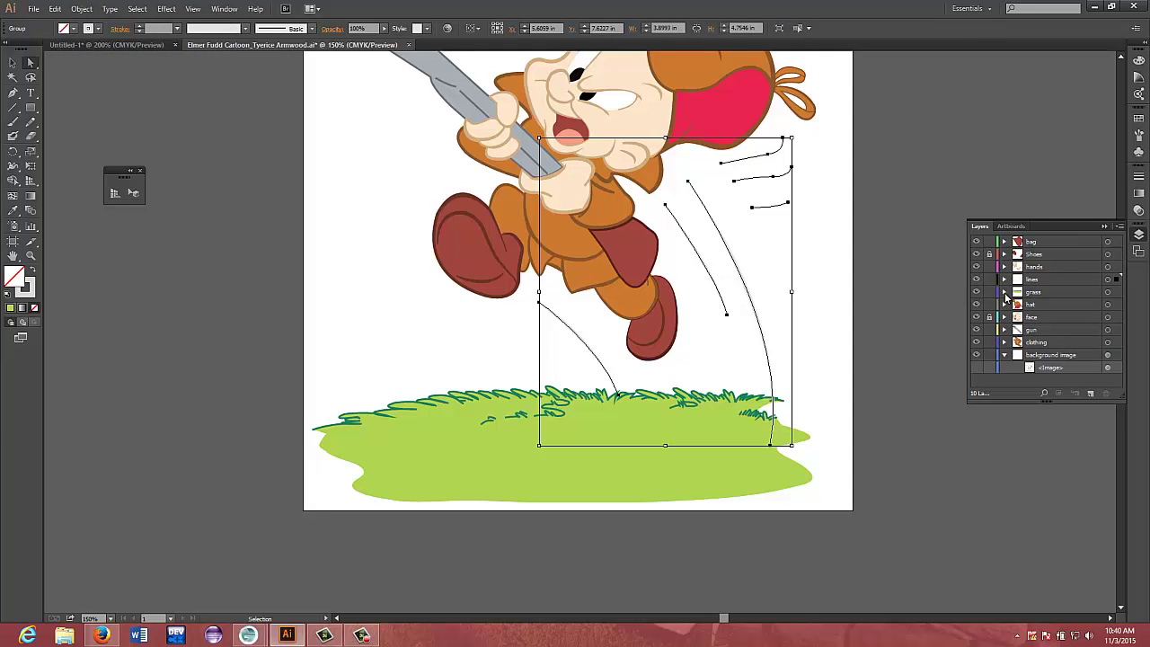
left_click(1005, 292)
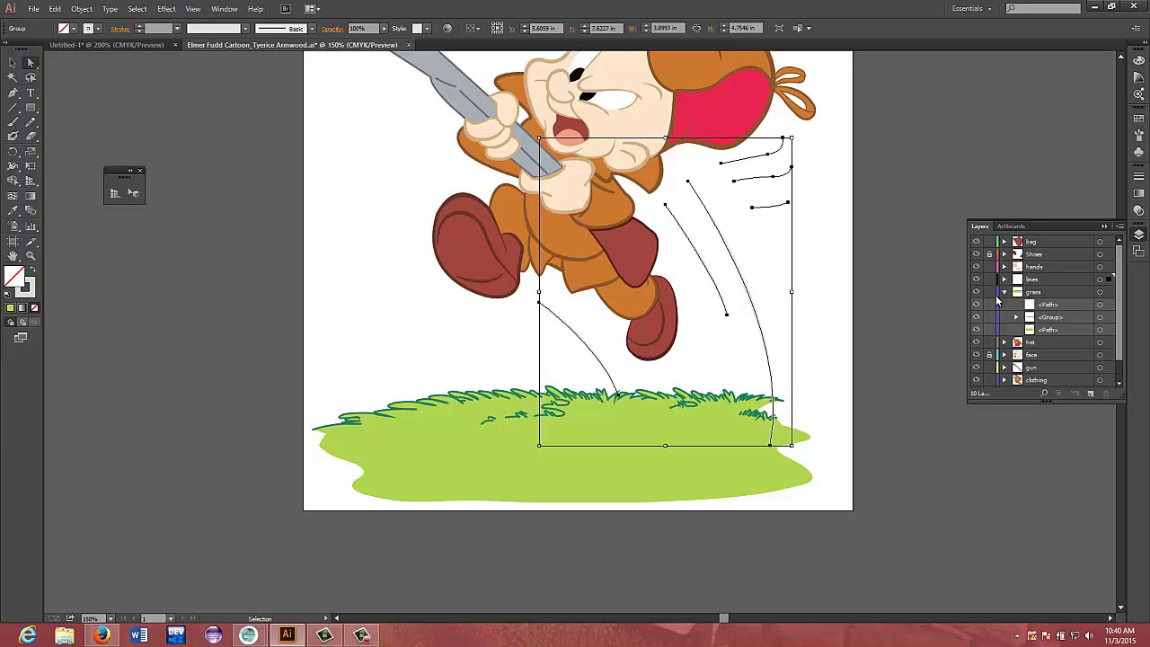
left_click(1004, 292)
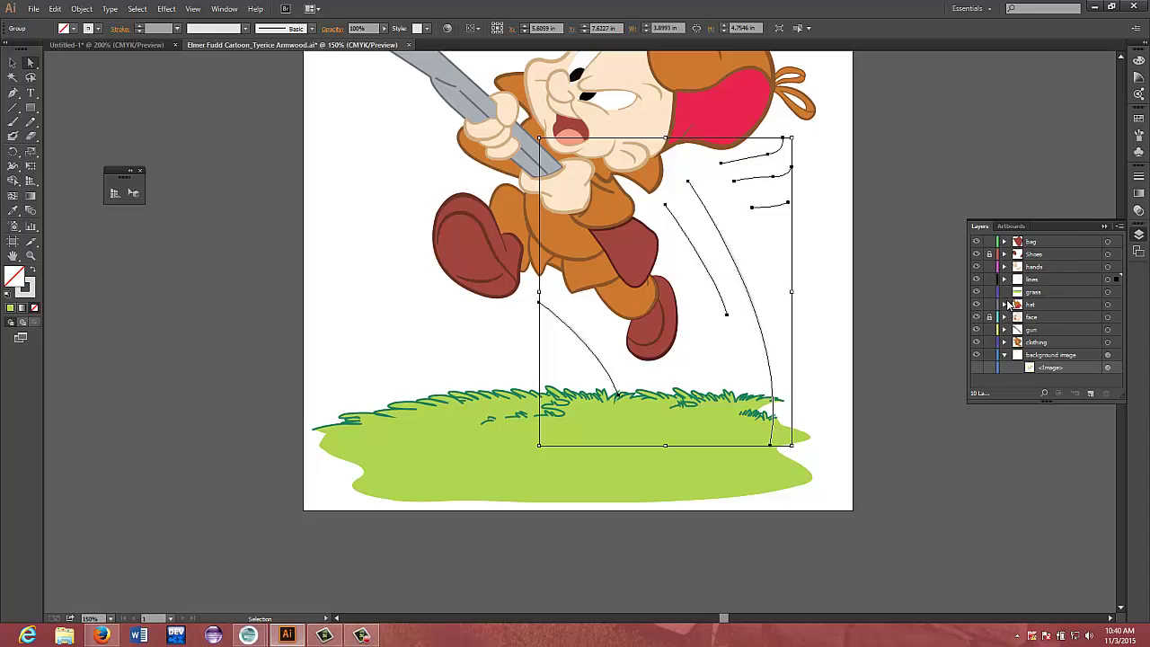
Add all paths in the hat layer to the current motion-line selection and group everything selected
left_click(1004, 304)
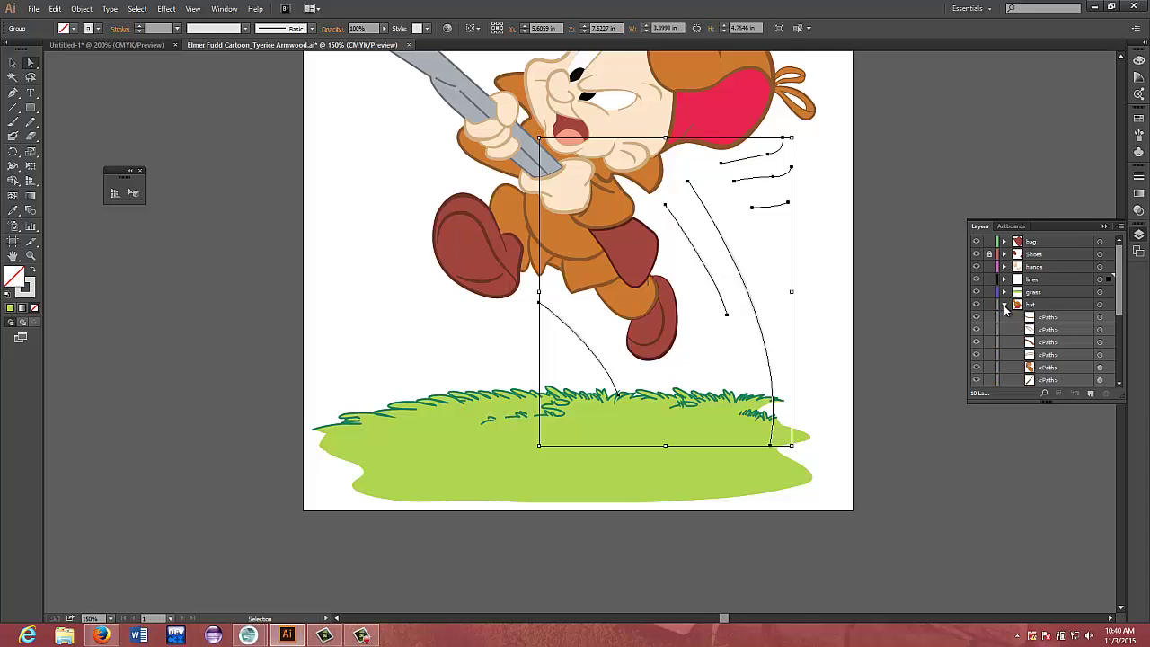
left_click(1099, 305)
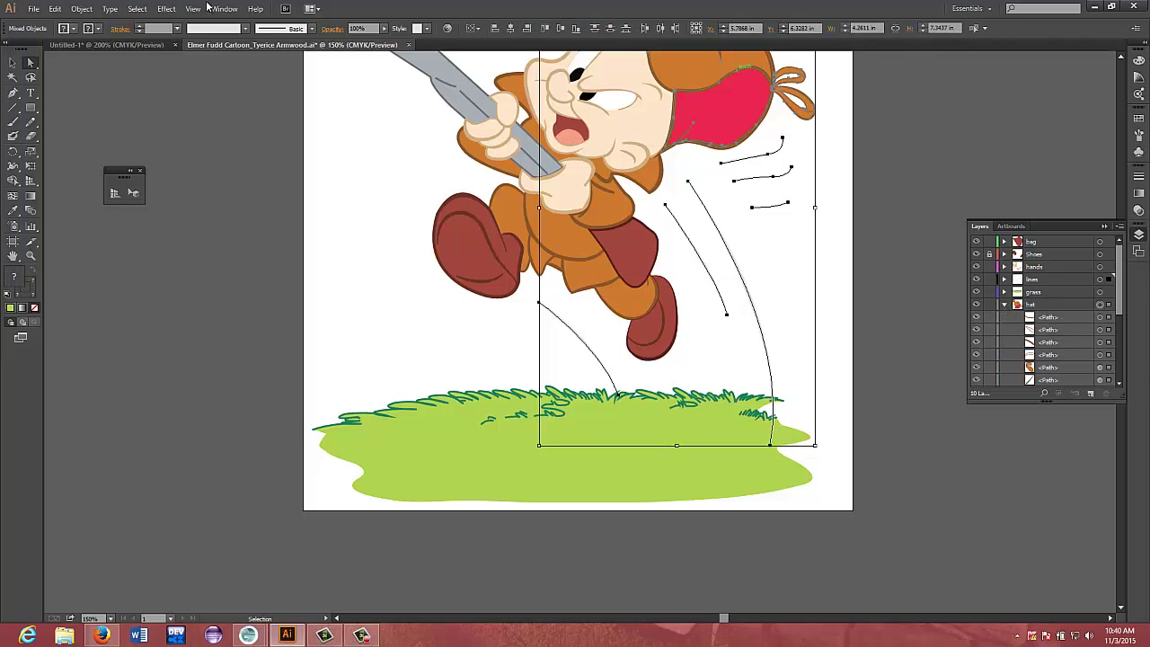
left_click(82, 11)
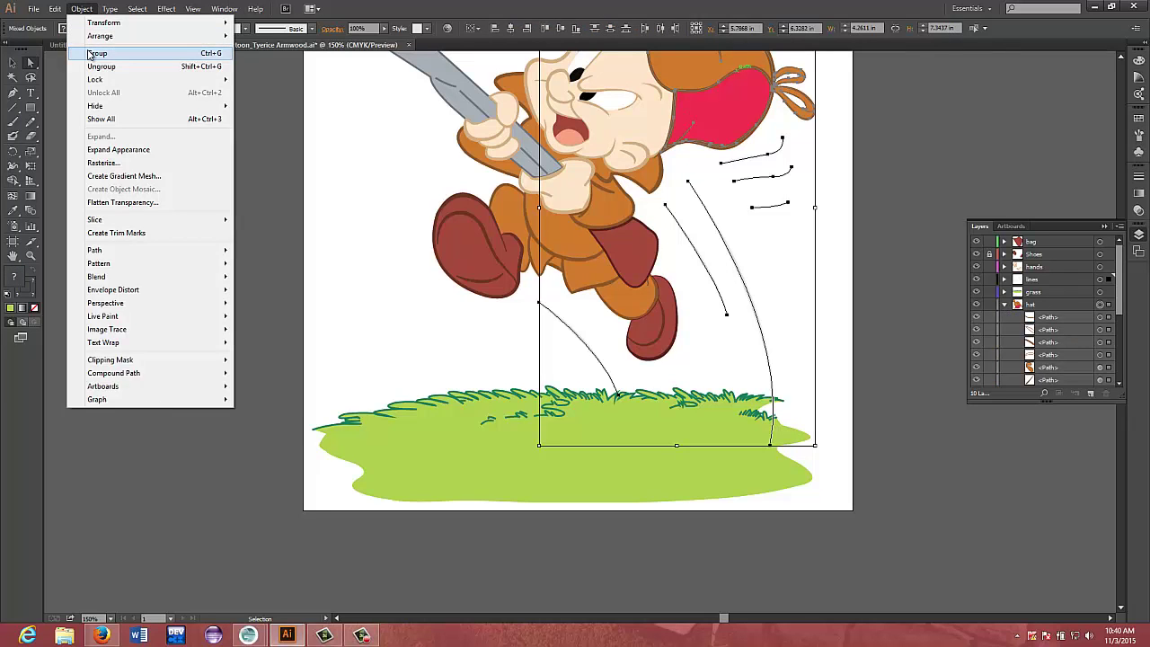
left_click(94, 54)
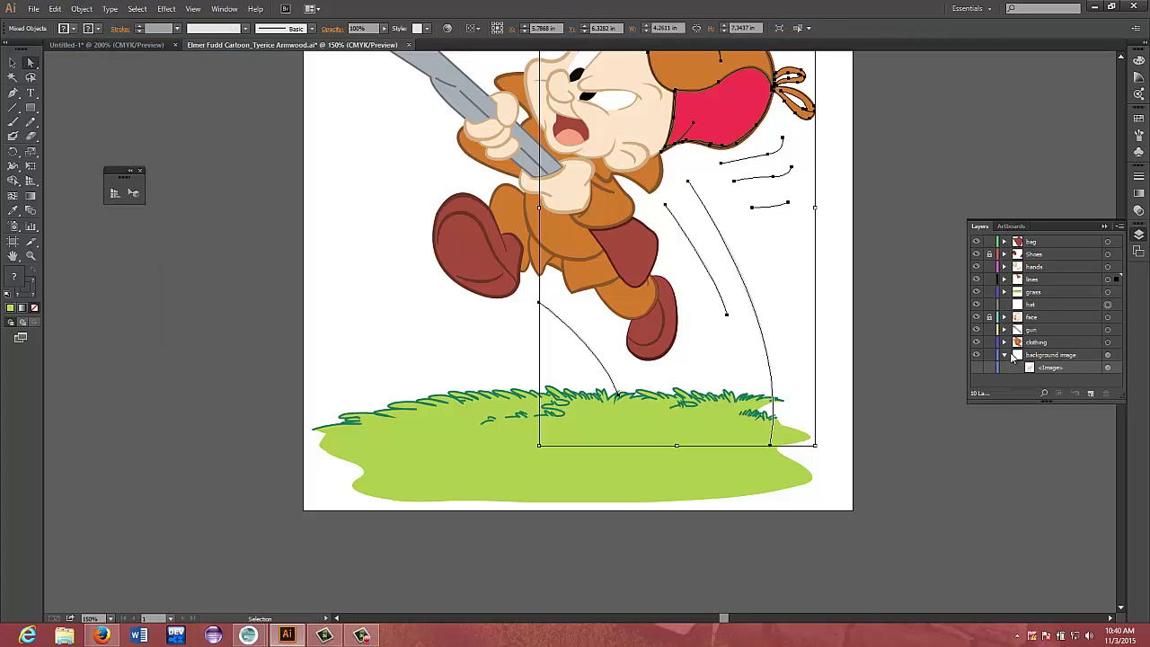
Add all paths in the gun layer to the current selection and group everything selected
left_click(1006, 329)
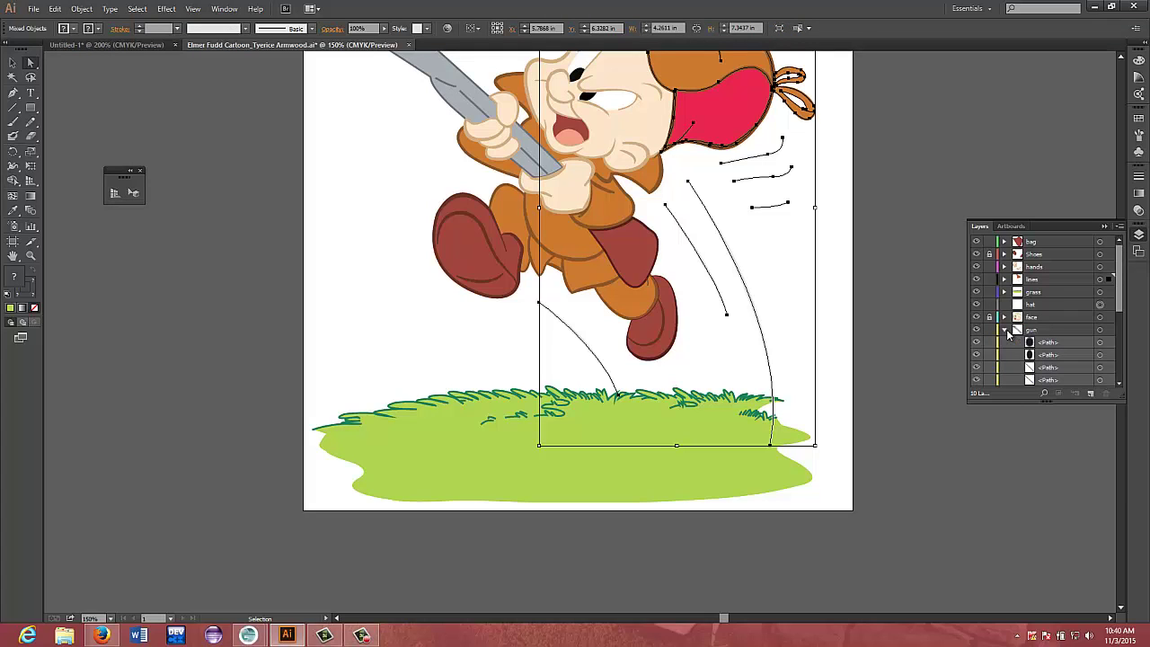
left_click(1100, 329, "shift")
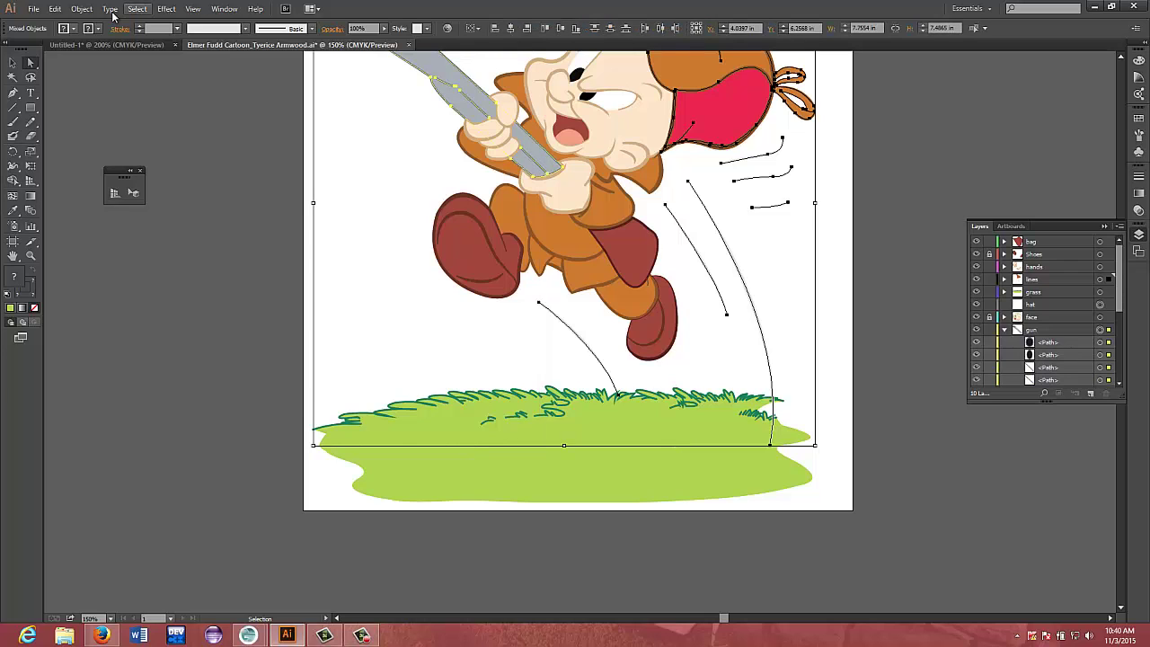
left_click(82, 9)
left_click(90, 55)
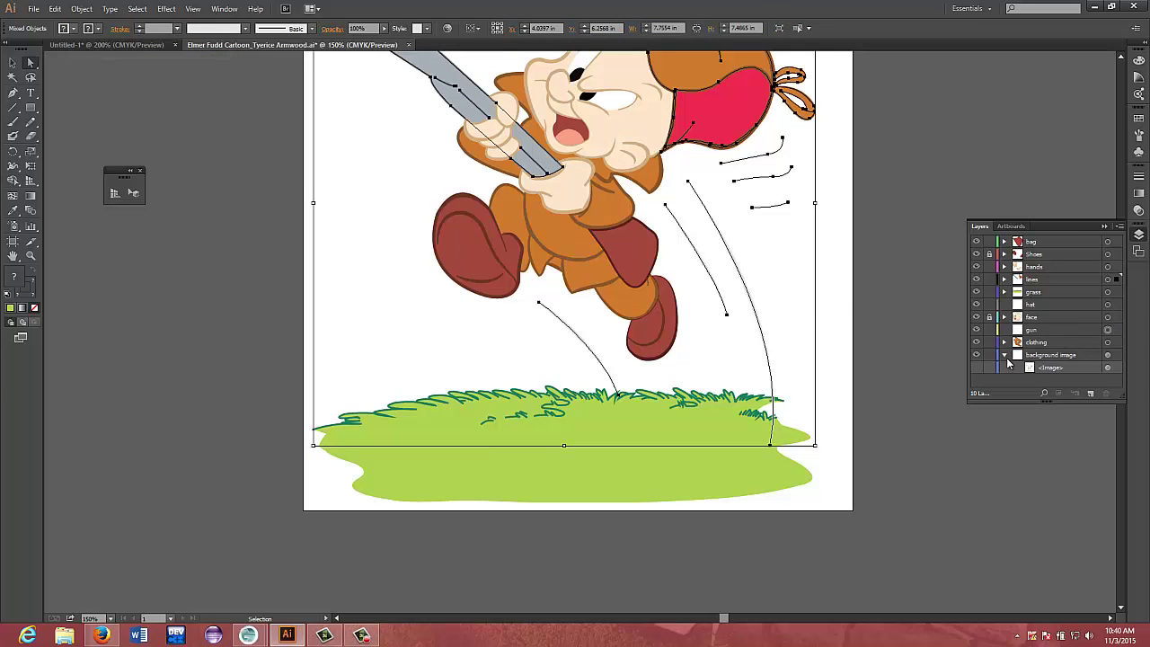
Collapse the background image layer, and group the clothing layer's paths together with the current selection
left_click(1004, 356)
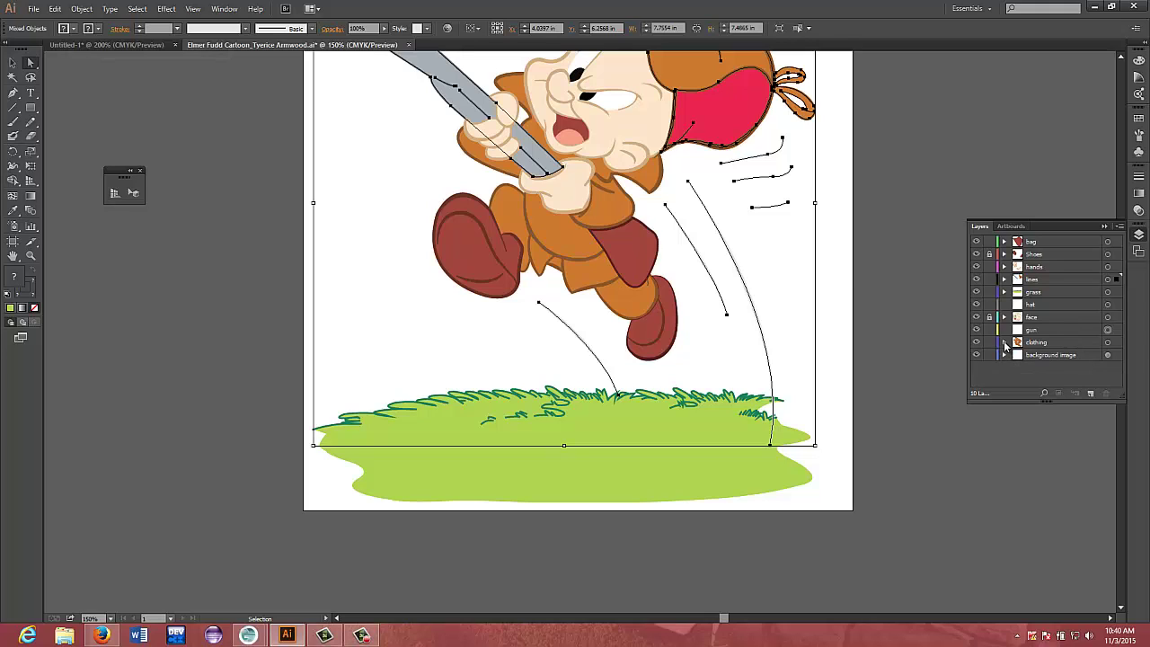
left_click(1004, 342)
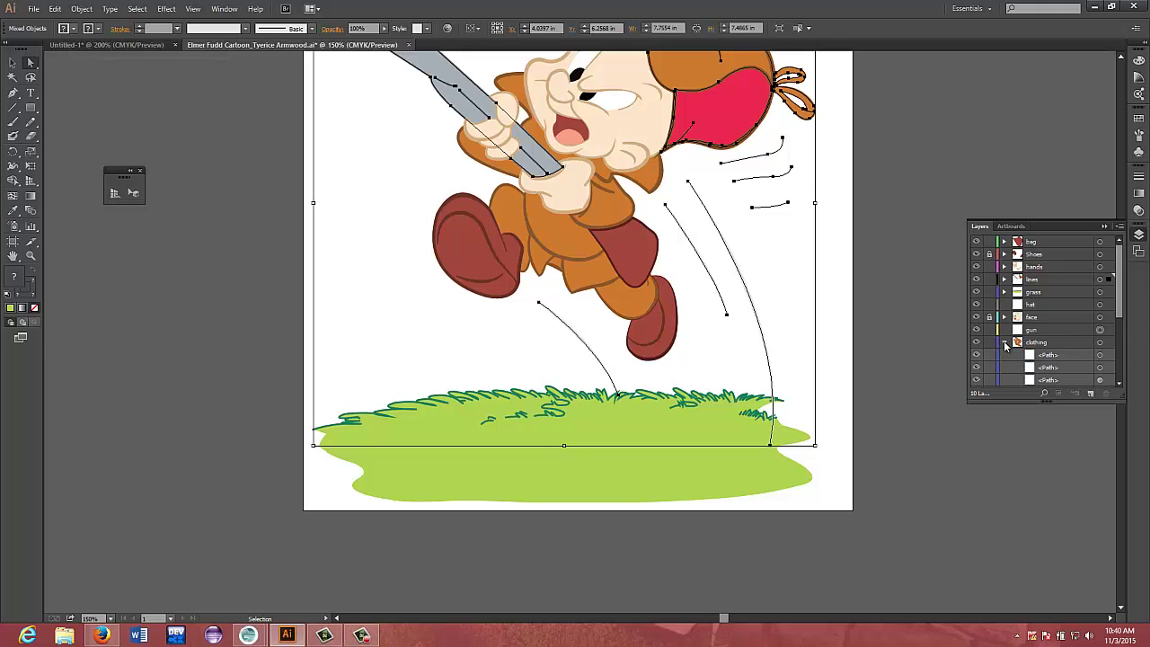
left_click(1099, 342)
left_click(84, 14)
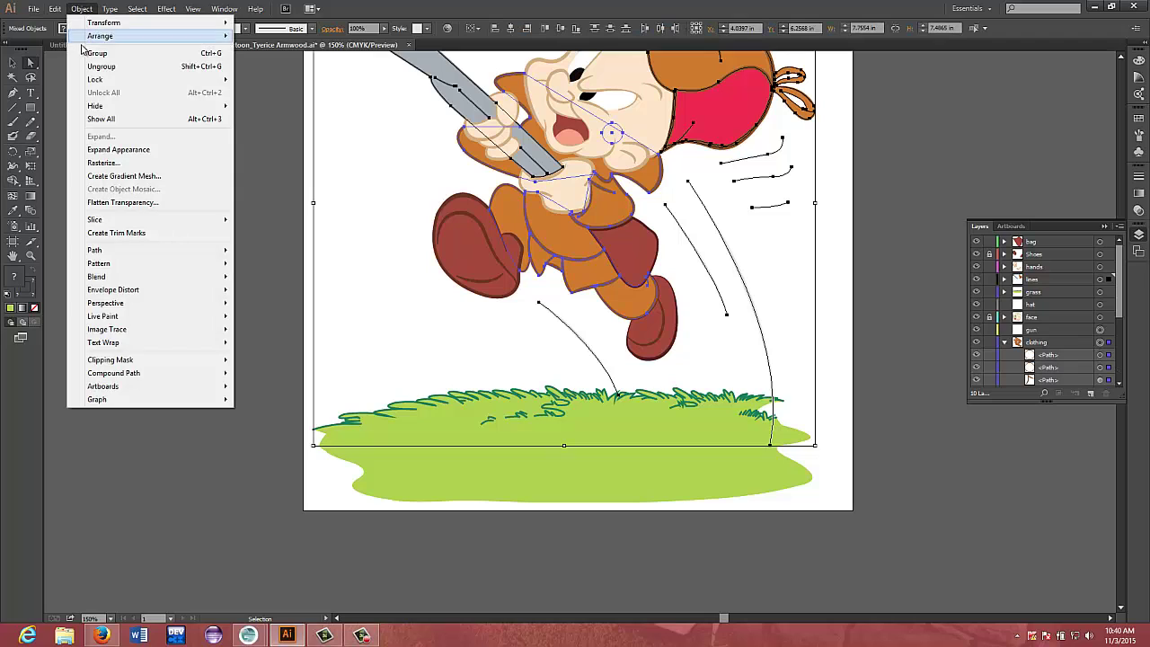
left_click(94, 56)
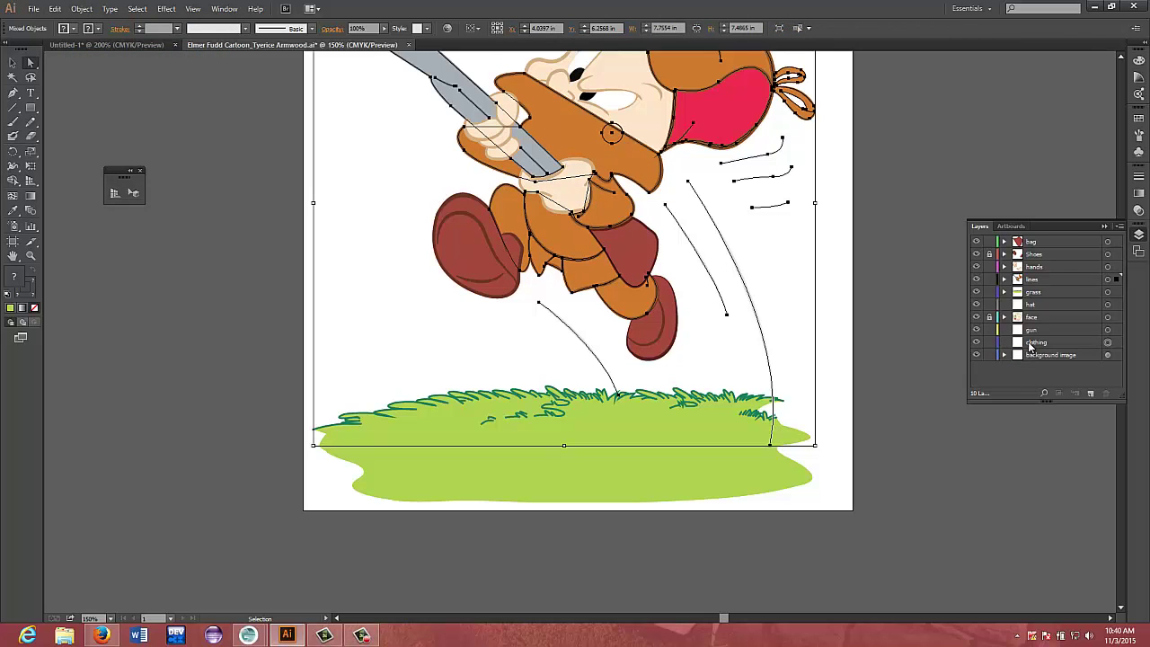
Unlock the Shoes and face layers, and group the face layer's paths together with the current selection
left_click(989, 253)
left_click(989, 316)
left_click(1003, 317)
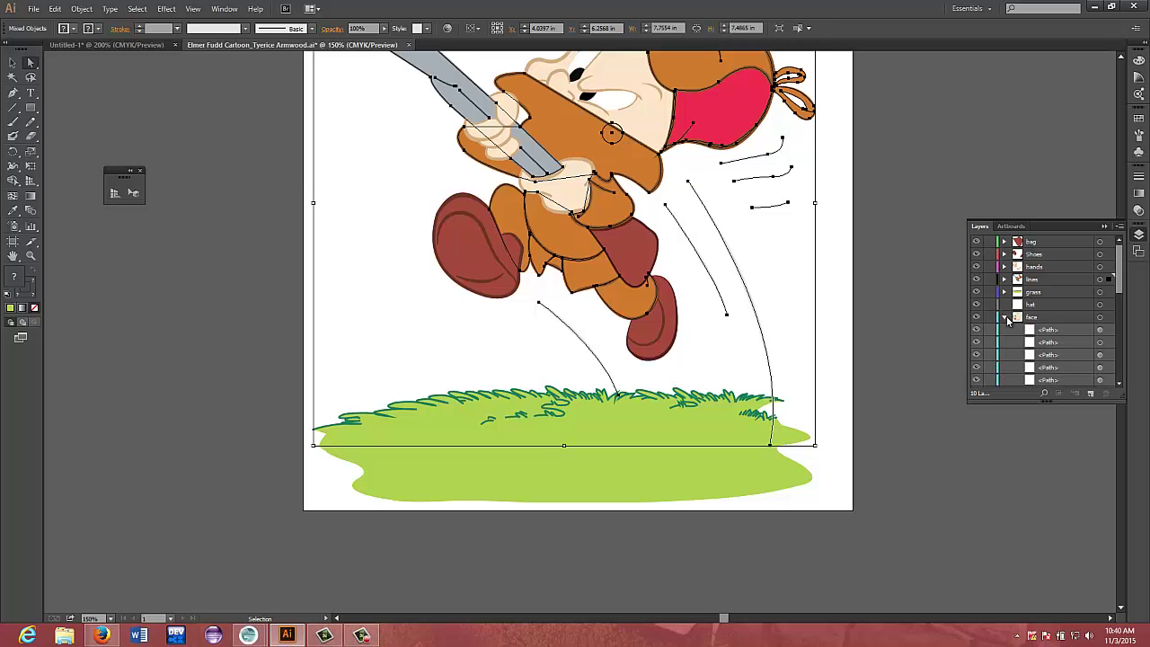
left_click(1100, 322)
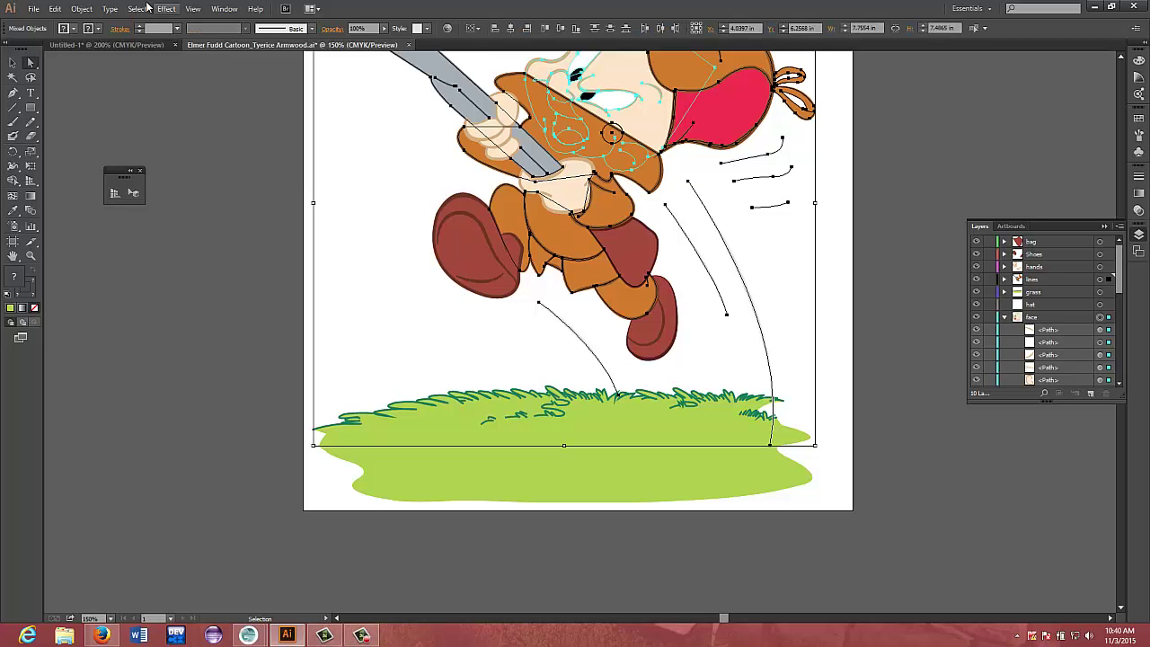
left_click(82, 8)
left_click(97, 53)
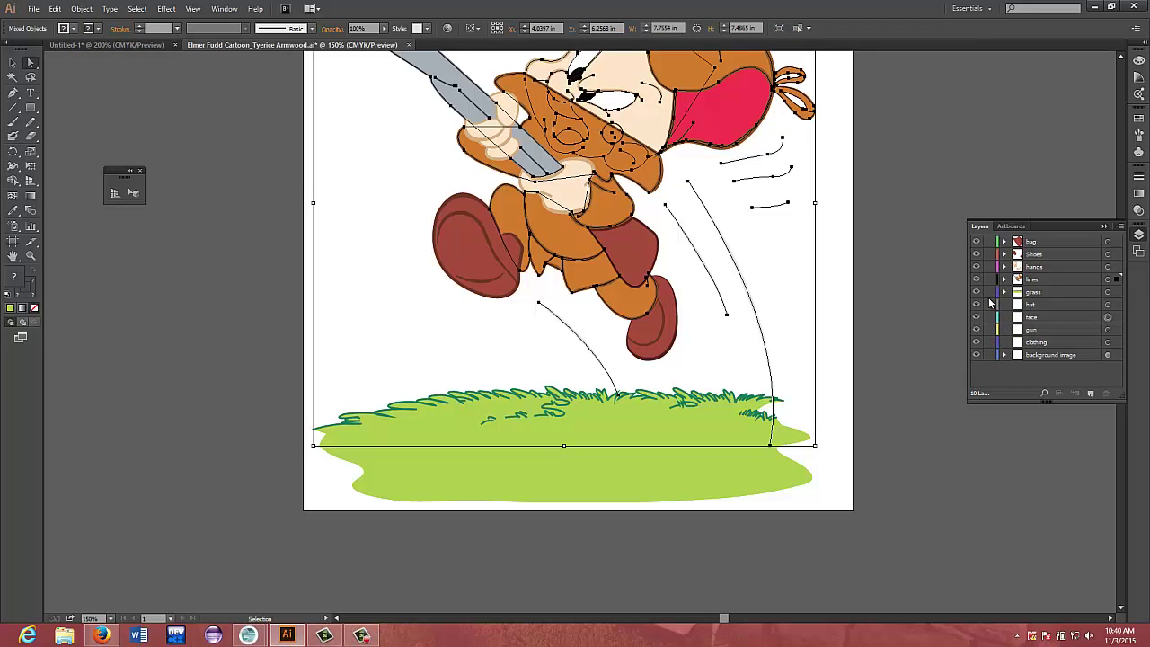
Make grass the active layer and deselect all artwork
left_click(989, 298)
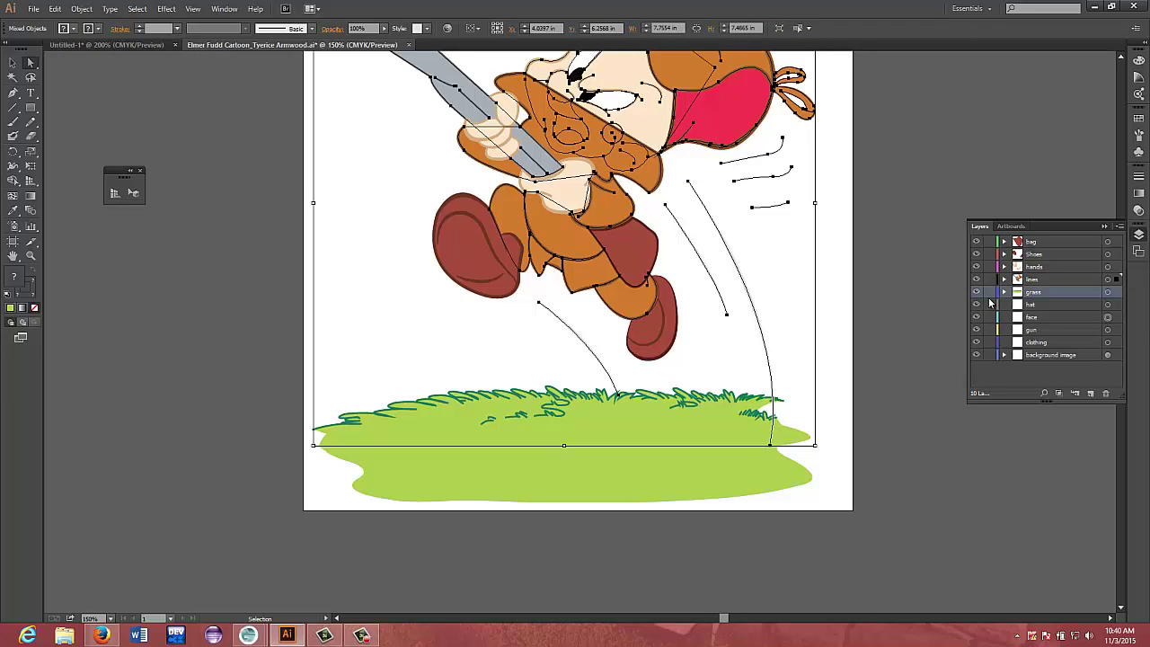
left_click(1107, 280)
left_click(911, 262)
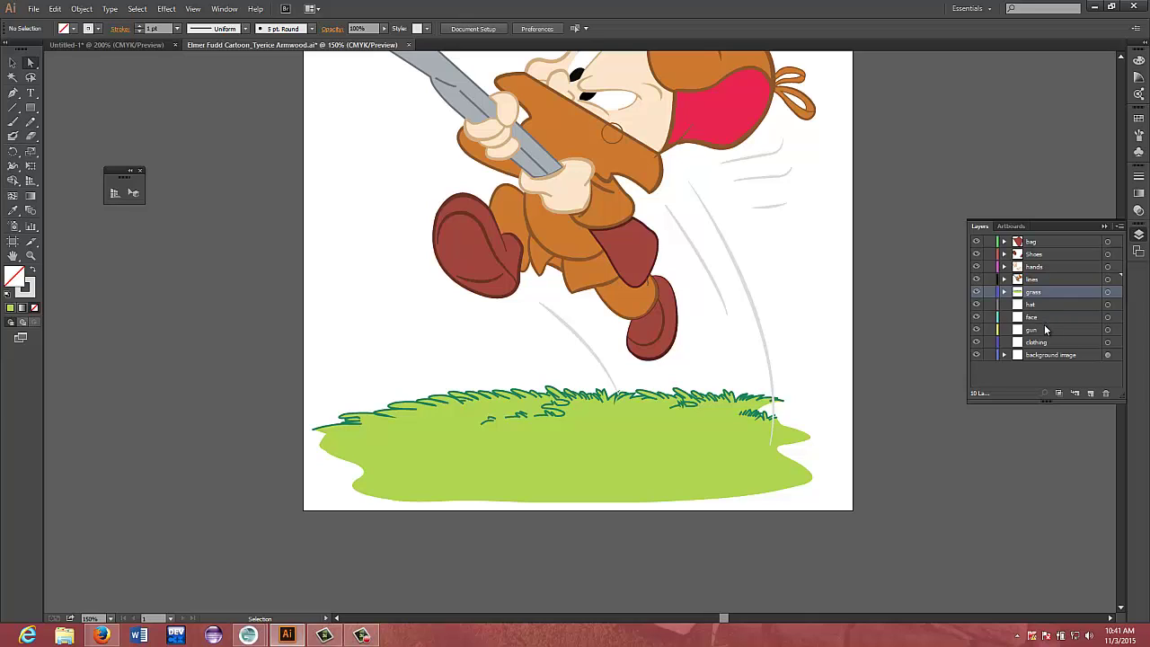
Lock every layer except clothing and try to target the clothing layer's artwork for ungrouping
left_click(989, 342, "alt")
left_click(1109, 342)
left_click(85, 9)
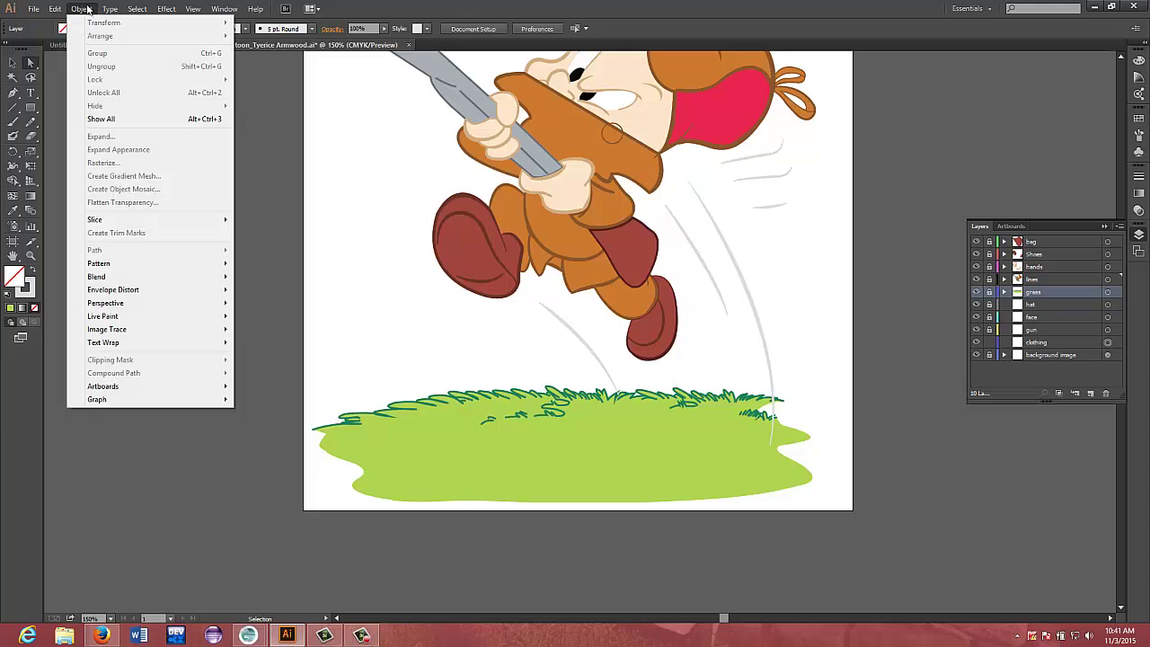
mouse_move(55, 8)
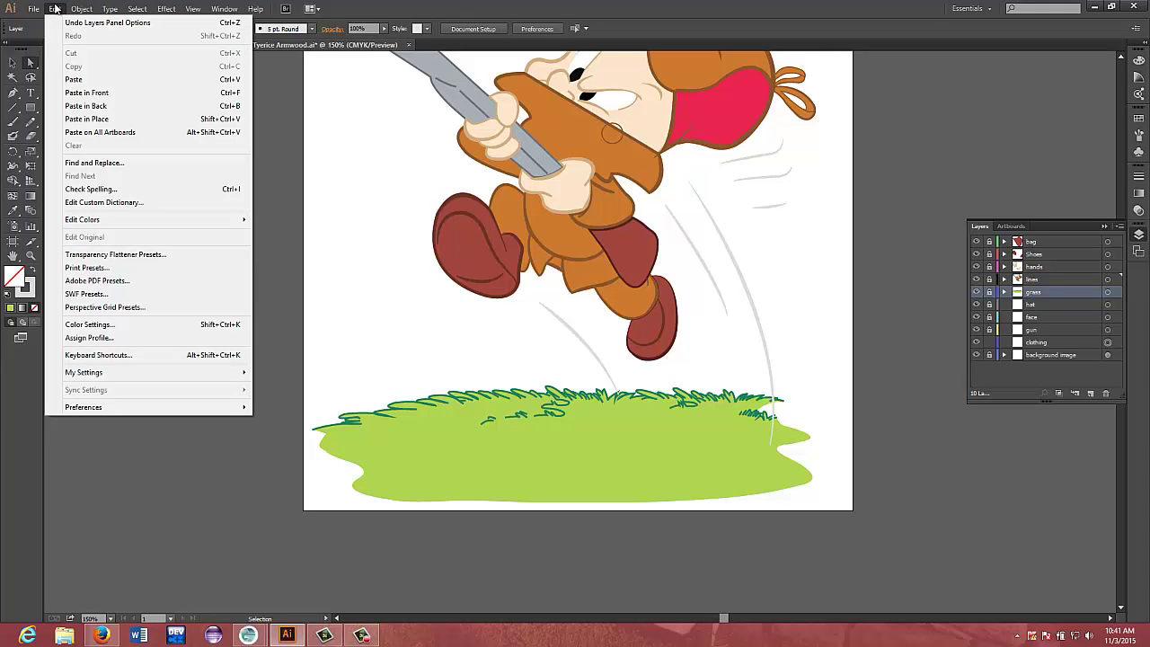
left_click(916, 149)
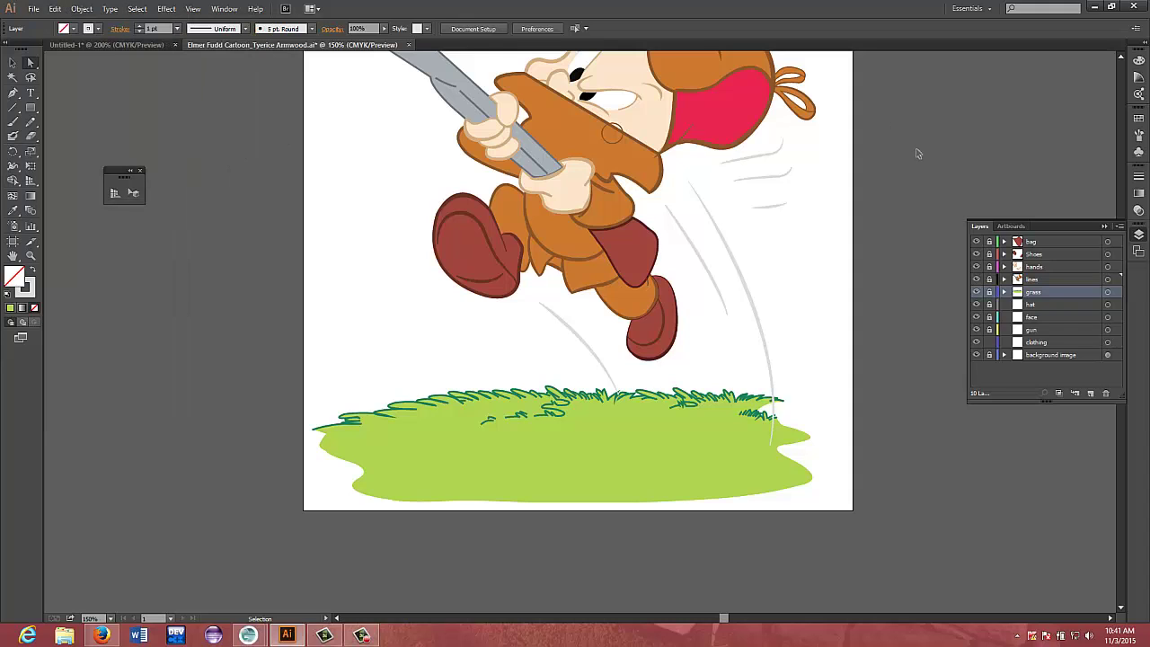
scroll(915, 149, "left", 1)
scroll(875, 180, "right", 2)
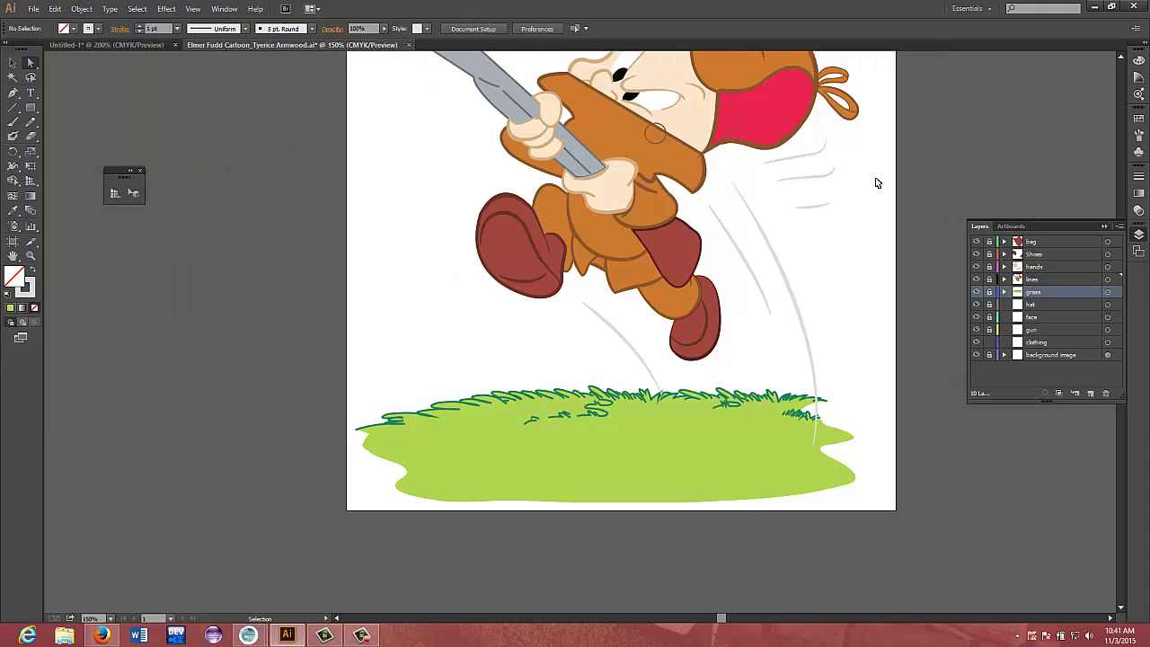
Highlight the clothing layer alongside grass and try to target its artwork with the Direct Selection tool
left_click(1058, 347, "ctrl")
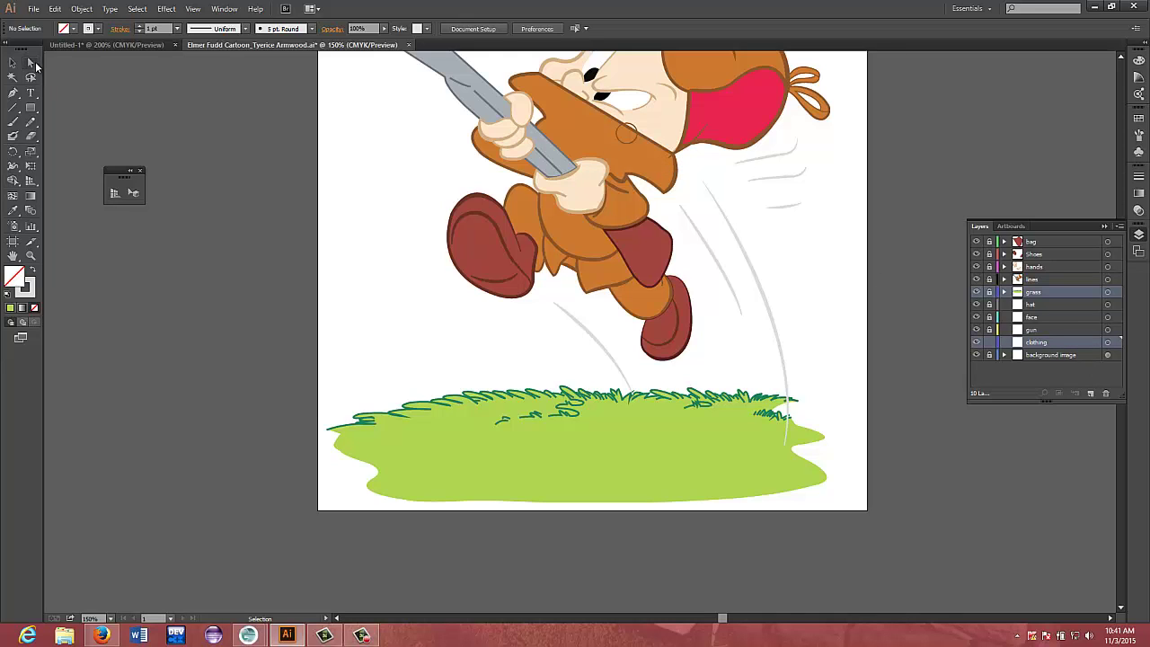
left_click(30, 63)
left_click(1107, 343)
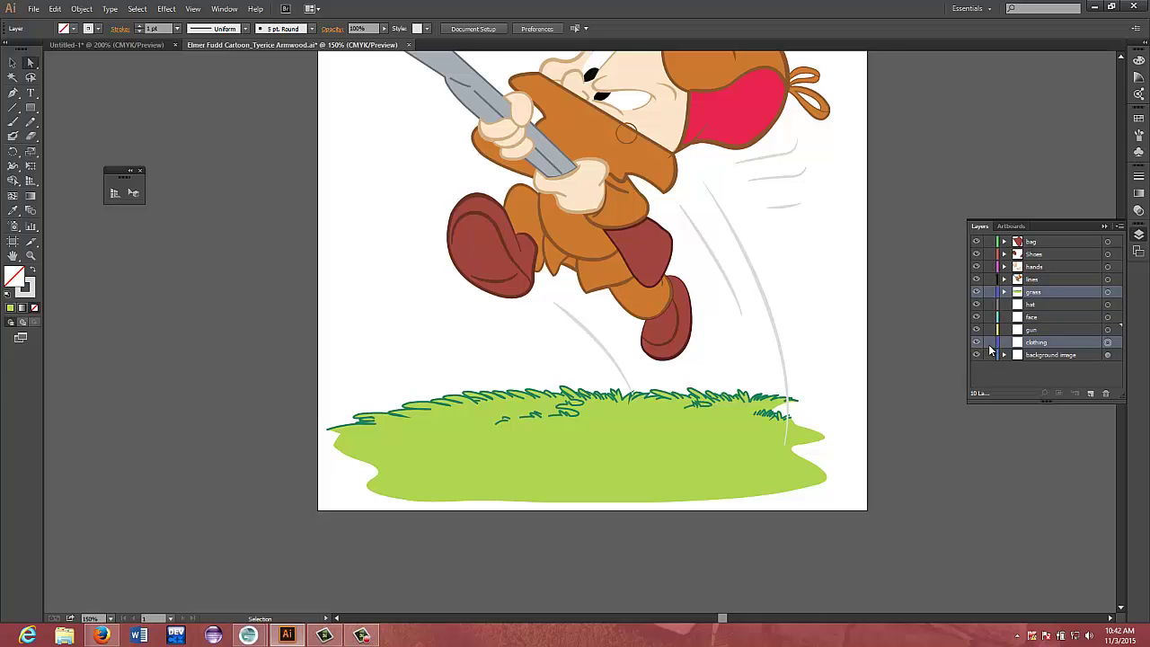
Examine the contents of the bag, Shoes and hands layers, leaving each one collapsed
left_click(1029, 243, "ctrl")
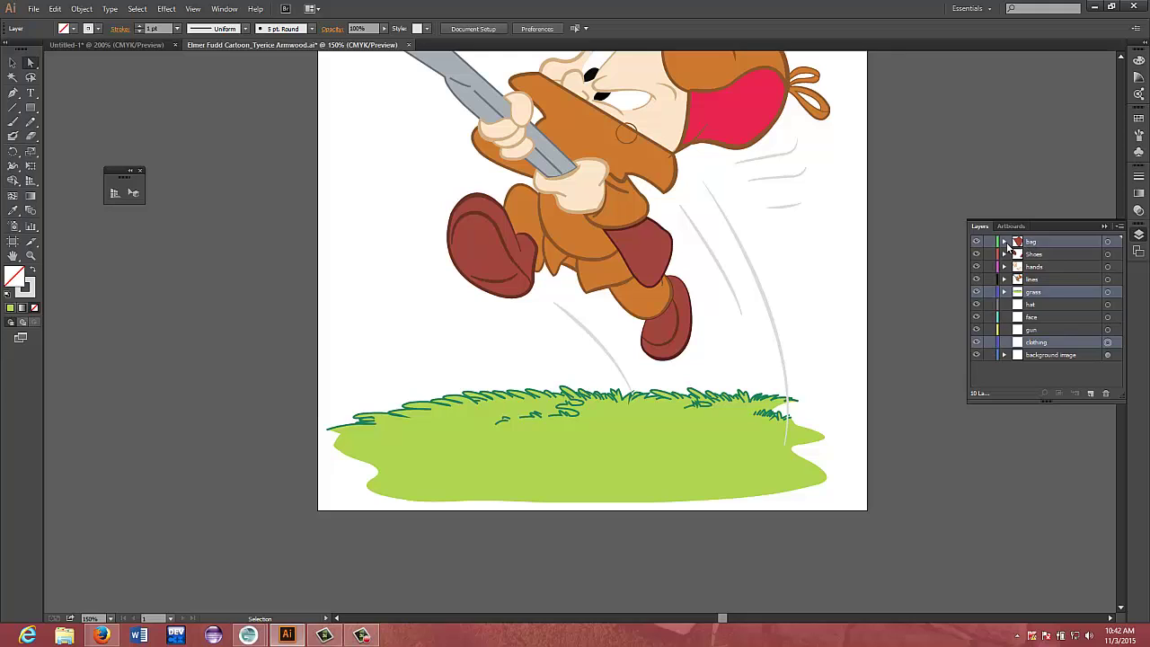
left_click(1003, 242)
left_click(1004, 244)
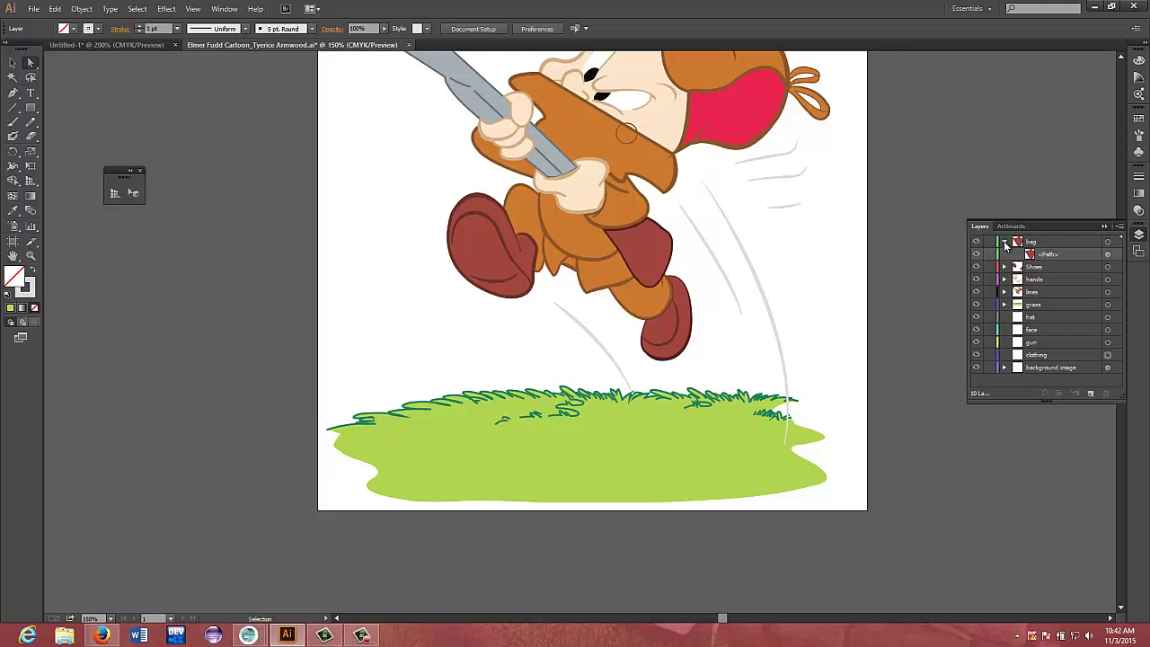
left_click(1004, 244)
left_click(1004, 255)
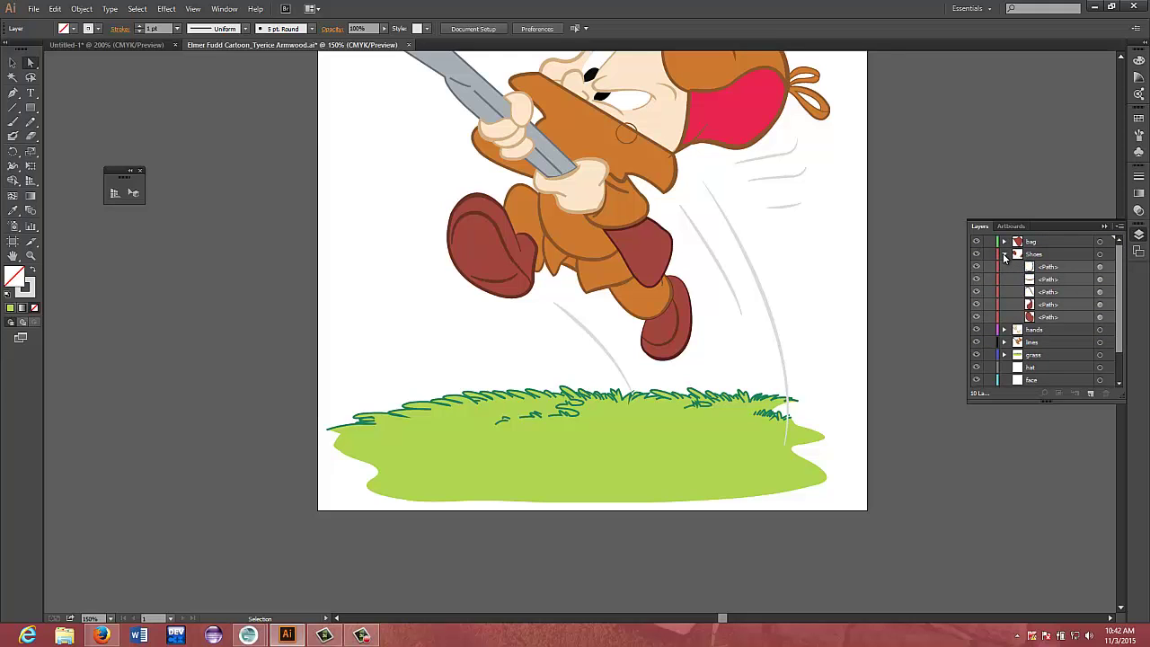
left_click(1004, 255)
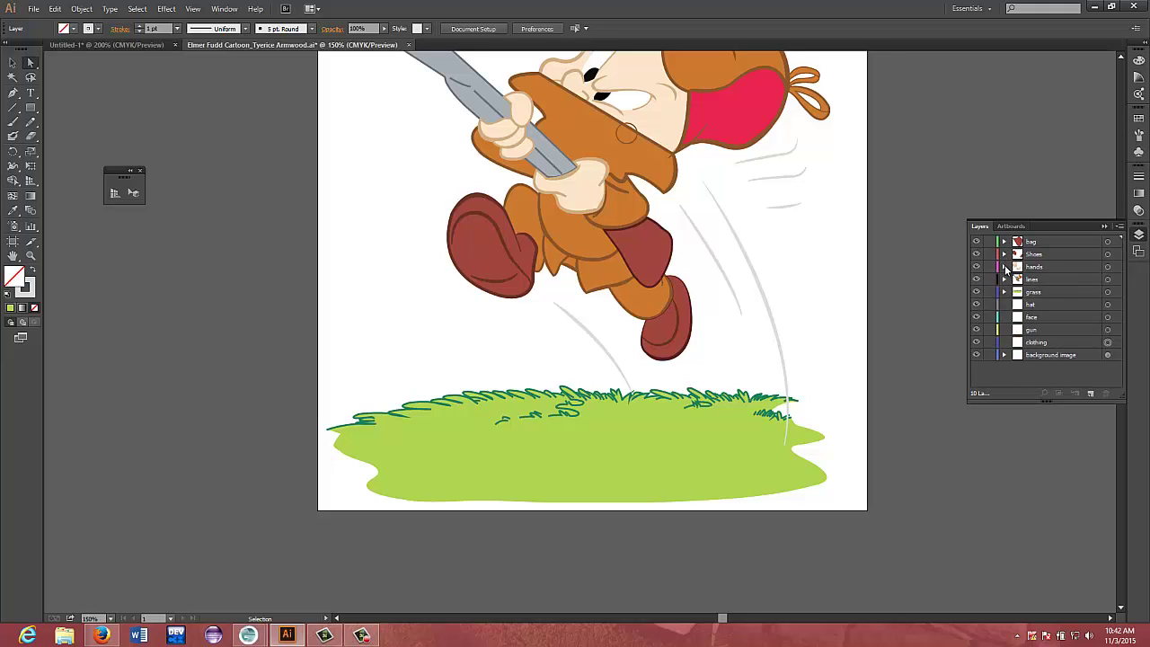
left_click(1005, 267)
scroll(1021, 321, "down", 3)
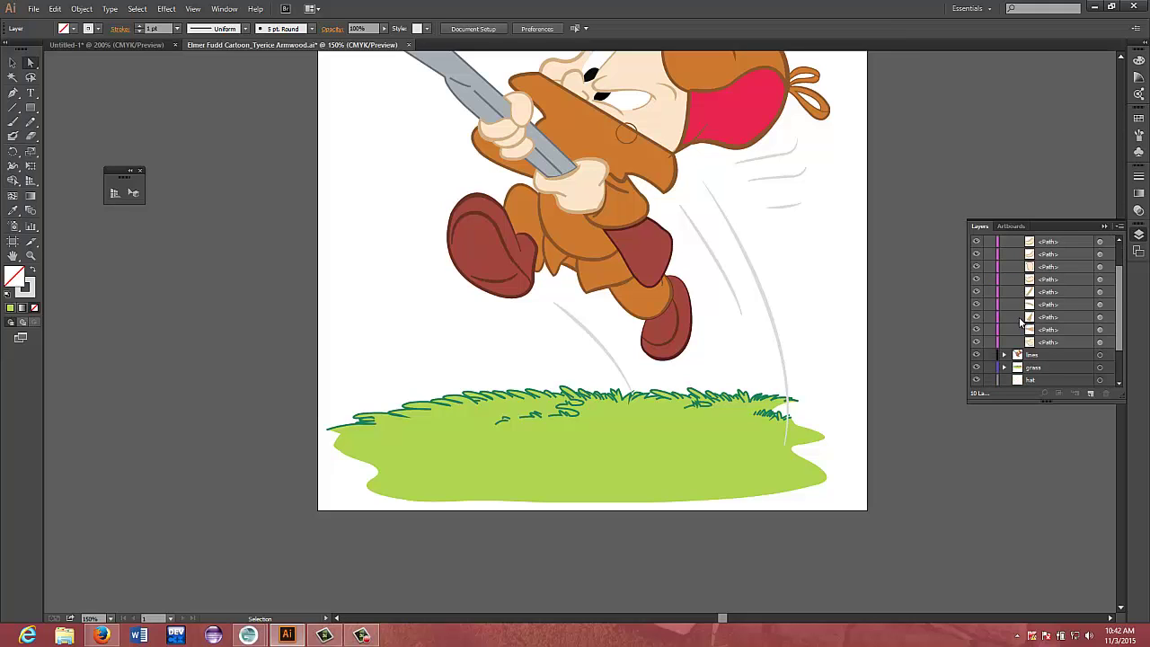
scroll(1021, 322, "up", 3)
left_click(1004, 269)
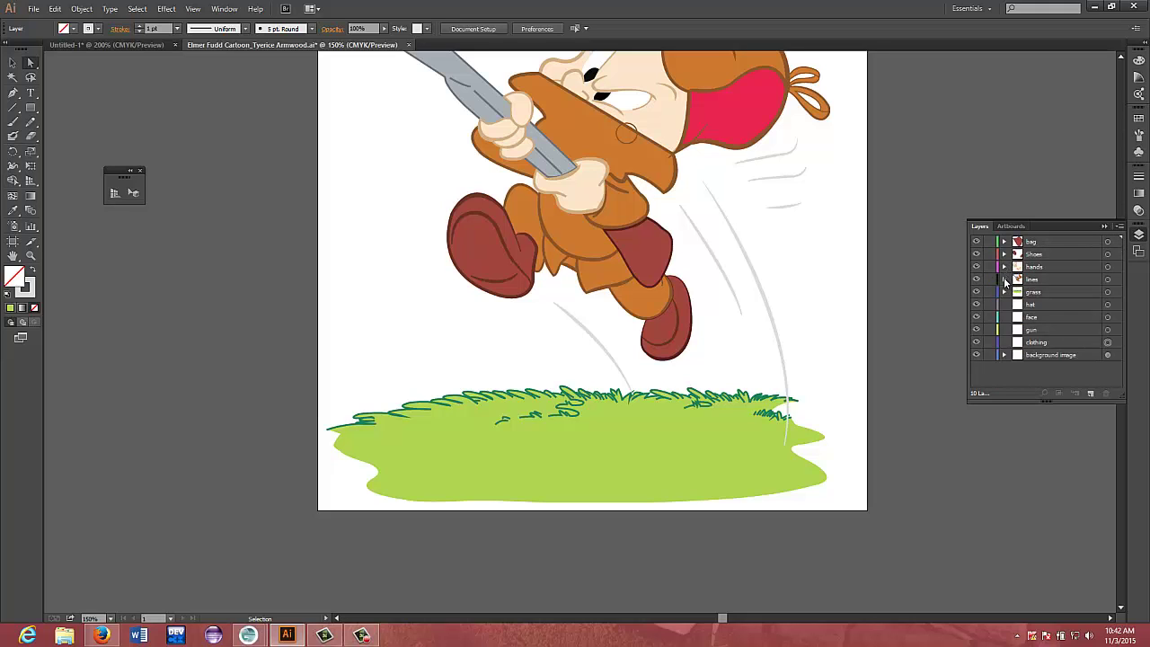
Examine the contents of the lines and grass layers, leaving both collapsed
left_click(1003, 279)
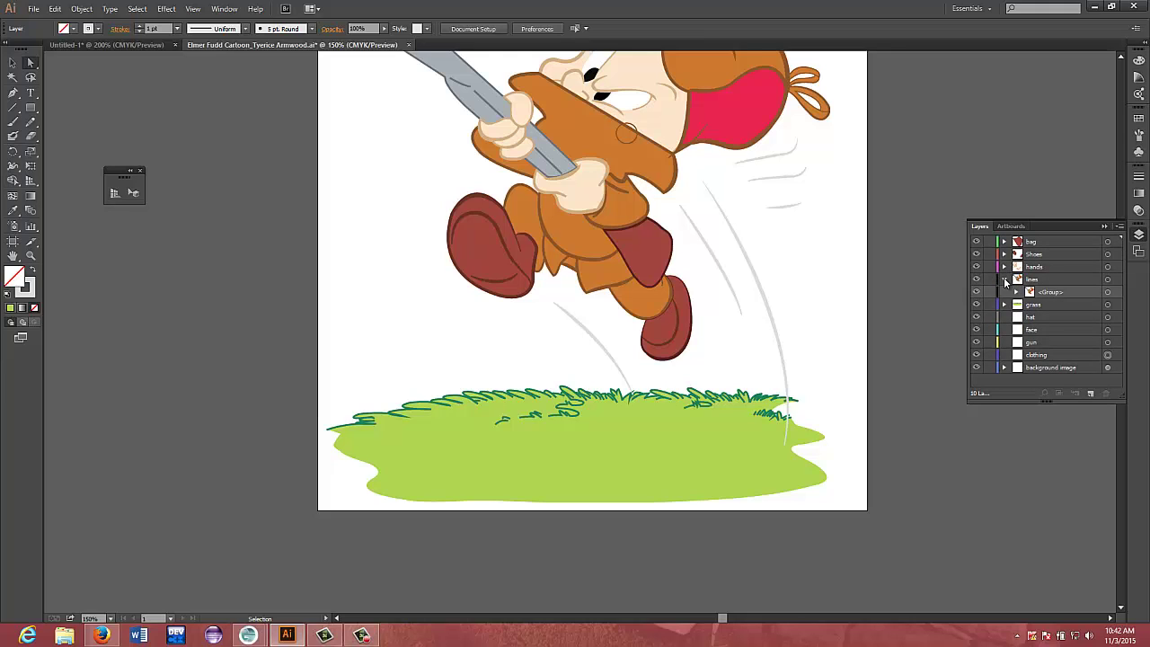
left_click(1003, 279)
left_click(1004, 291)
left_click(1005, 292)
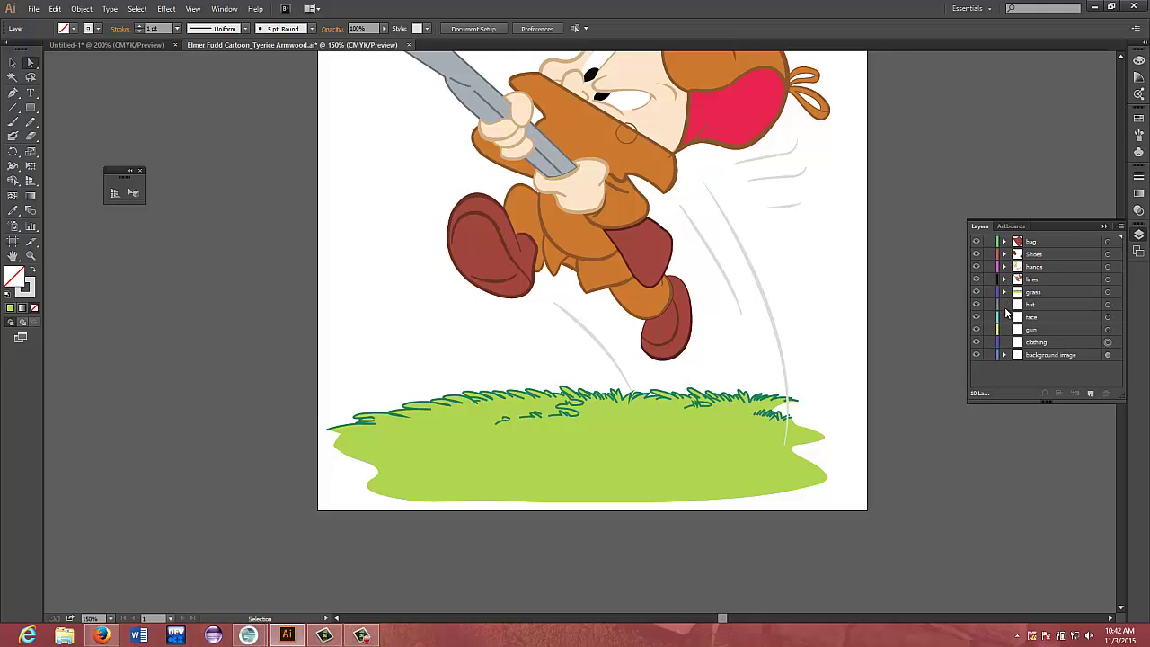
Try to ungroup the clothing layer's artwork with the hat layer also highlighted, and then the gun layer's
left_click(1028, 305)
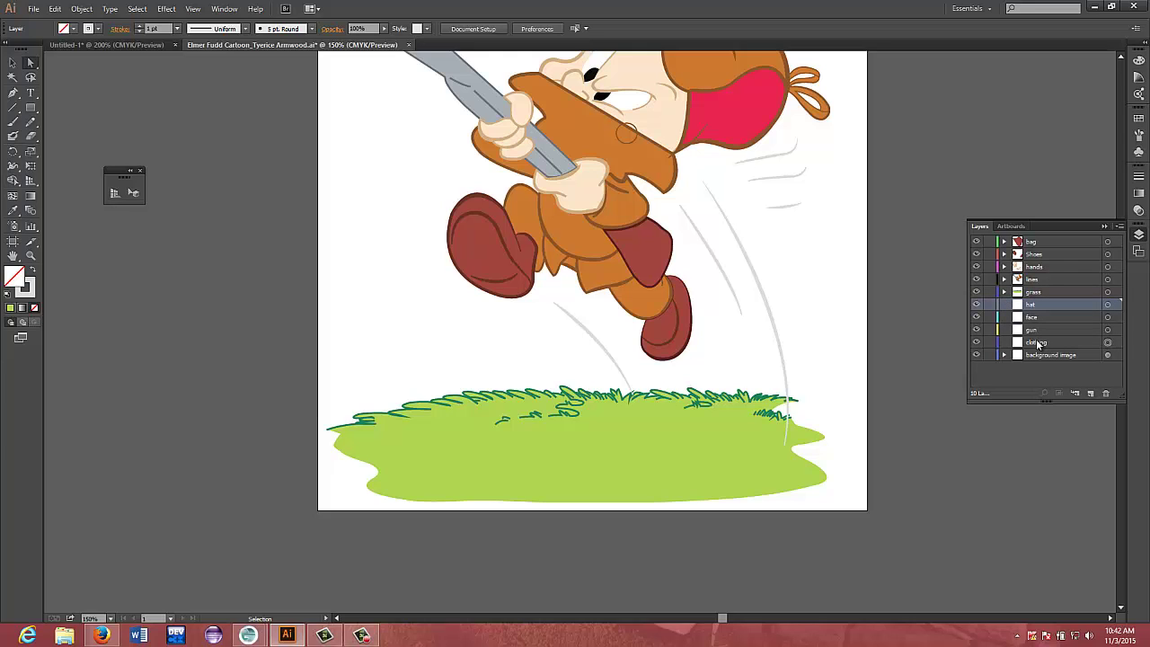
left_click(1037, 343, "ctrl")
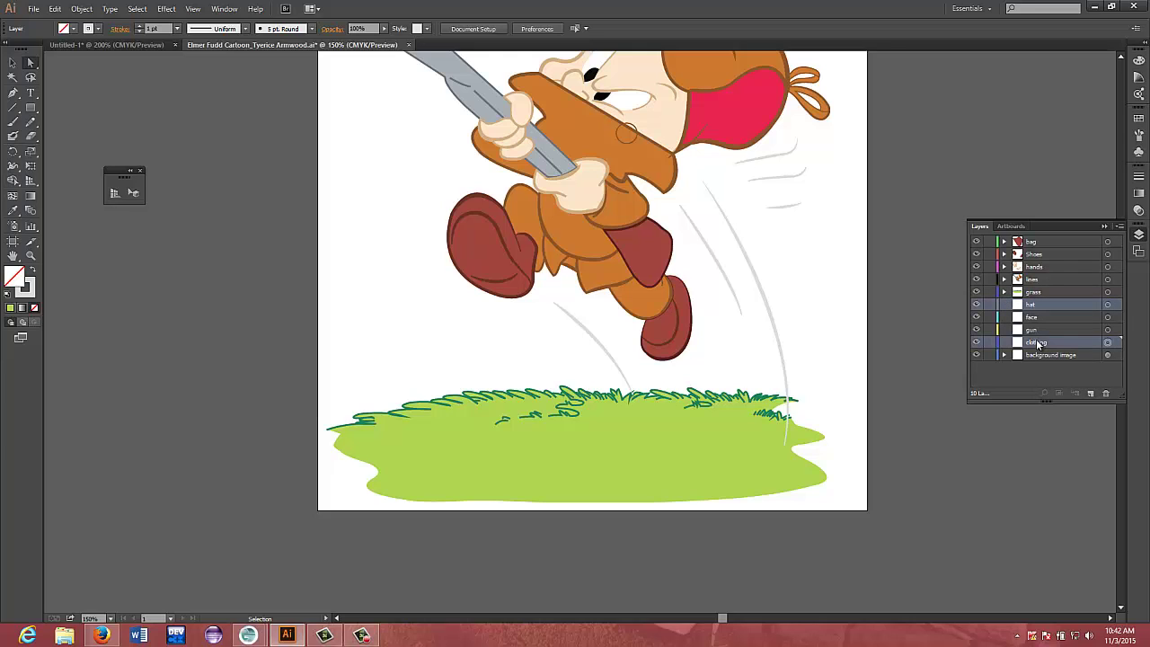
left_click(1107, 342)
left_click(82, 9)
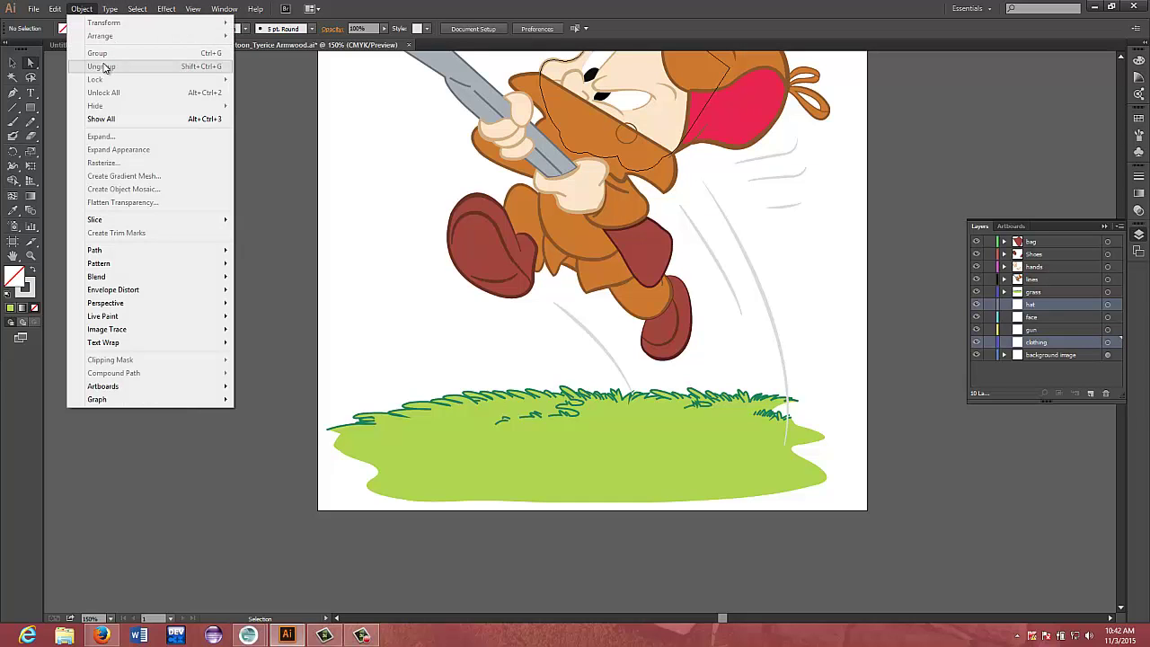
left_click(300, 120)
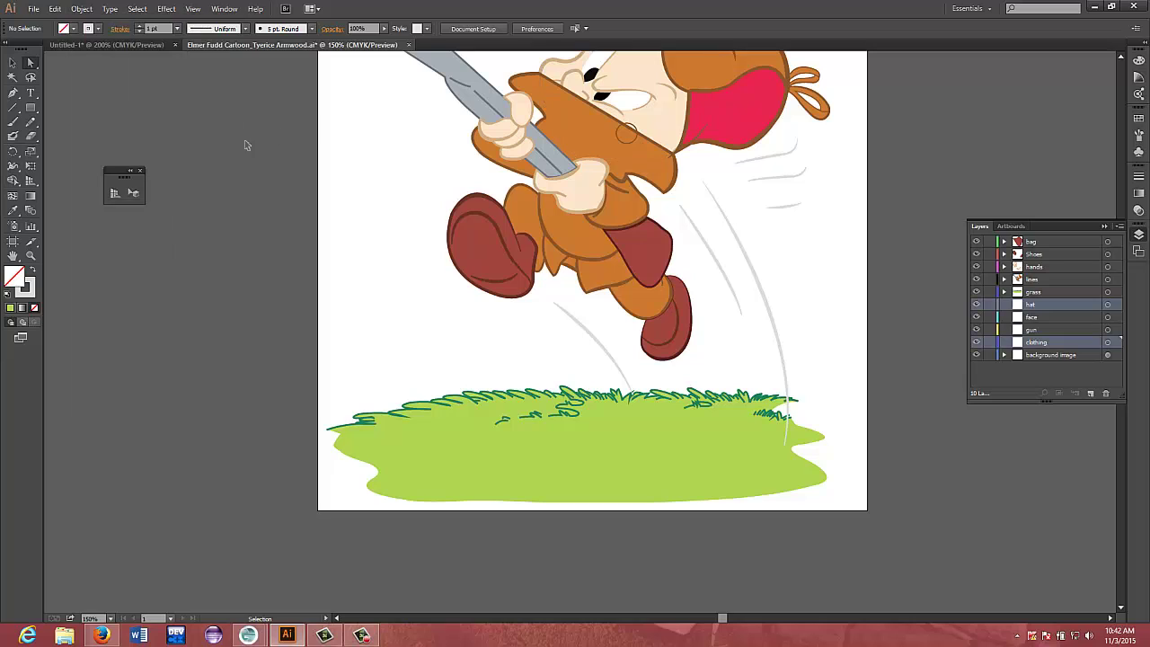
left_click(1042, 342, "ctrl")
left_click(1108, 342)
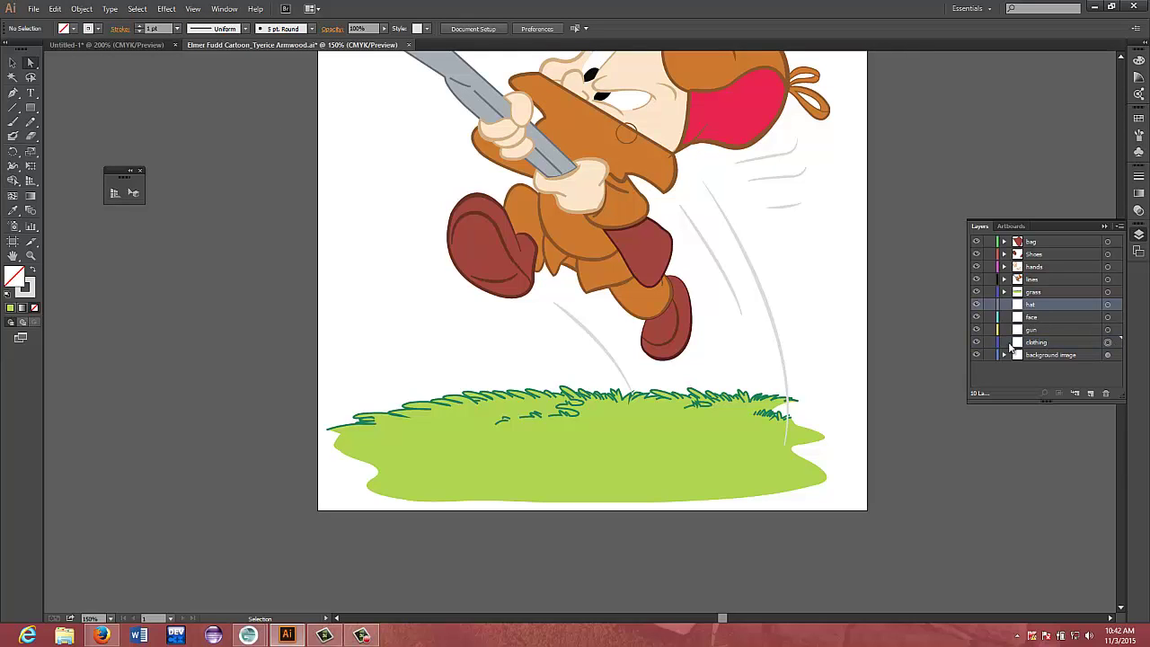
left_click(1002, 344)
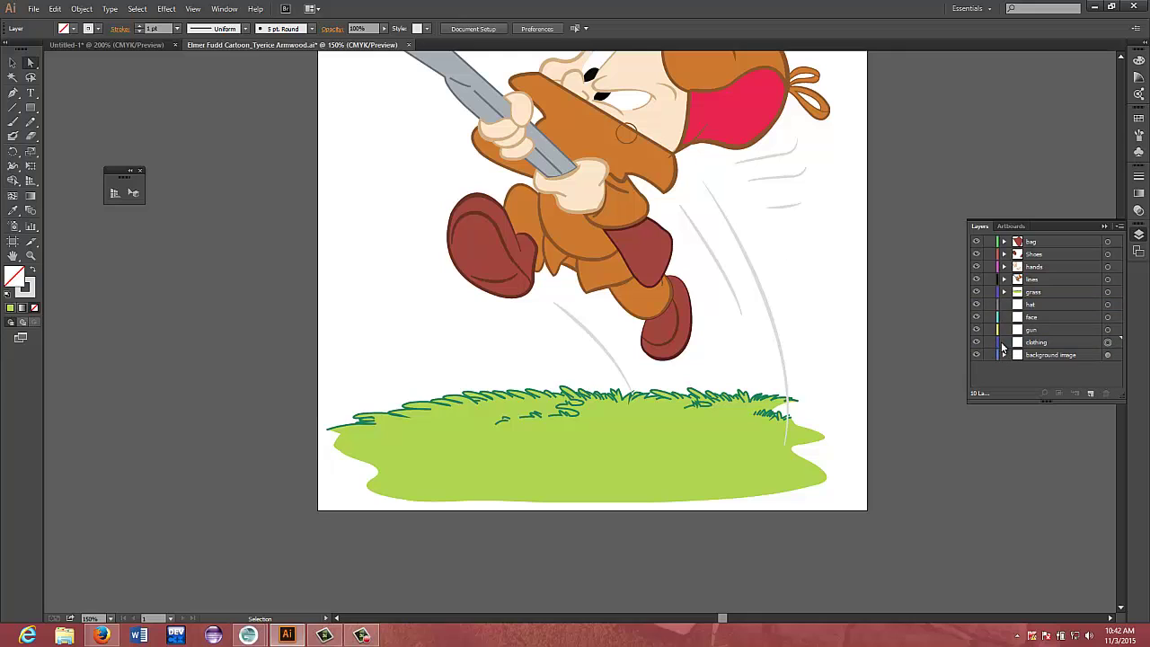
left_click(1054, 332)
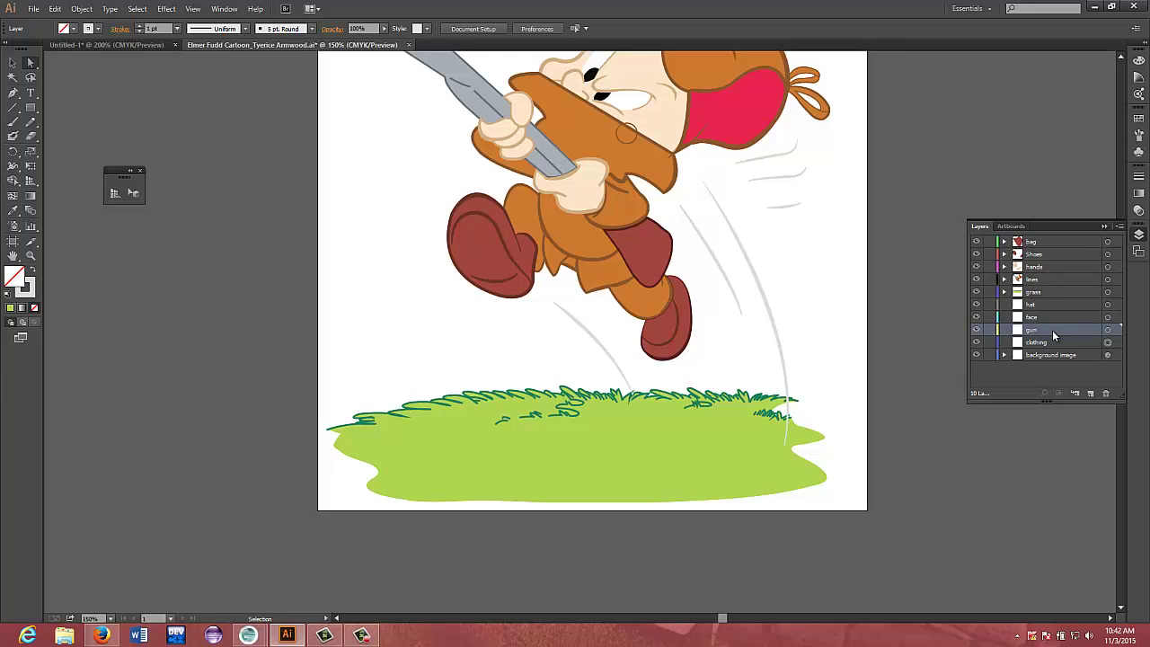
left_click(81, 10)
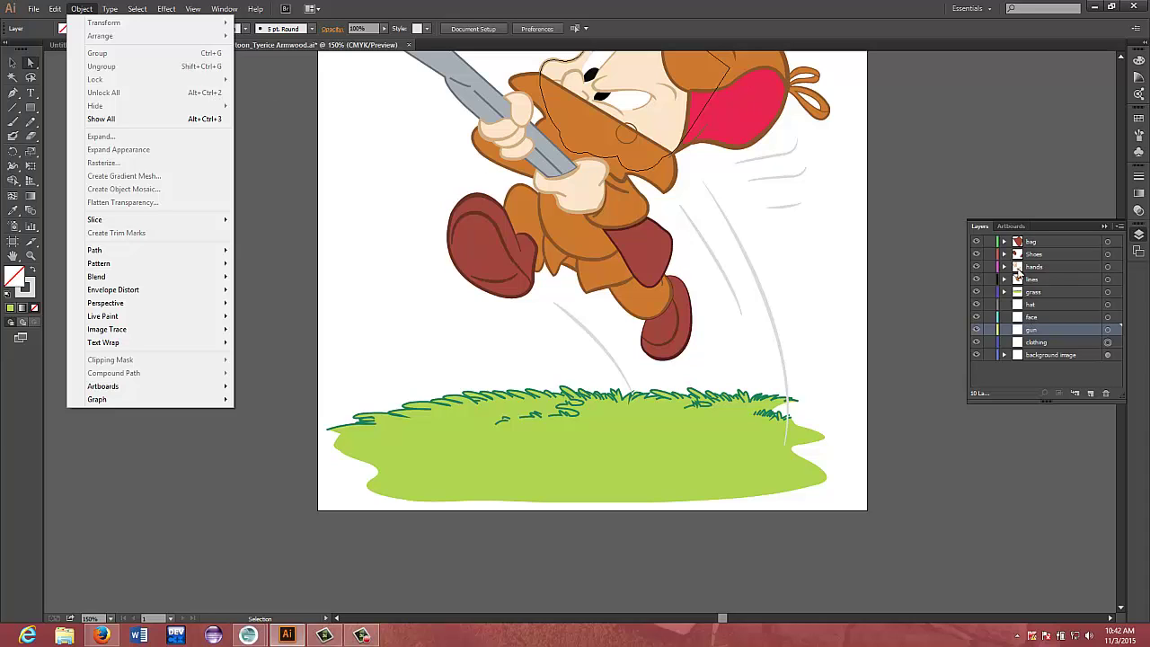
Examine the contents of the background image, grass, lines, hands and bag layers, leaving each one collapsed
left_click(1011, 357)
left_click(1010, 357)
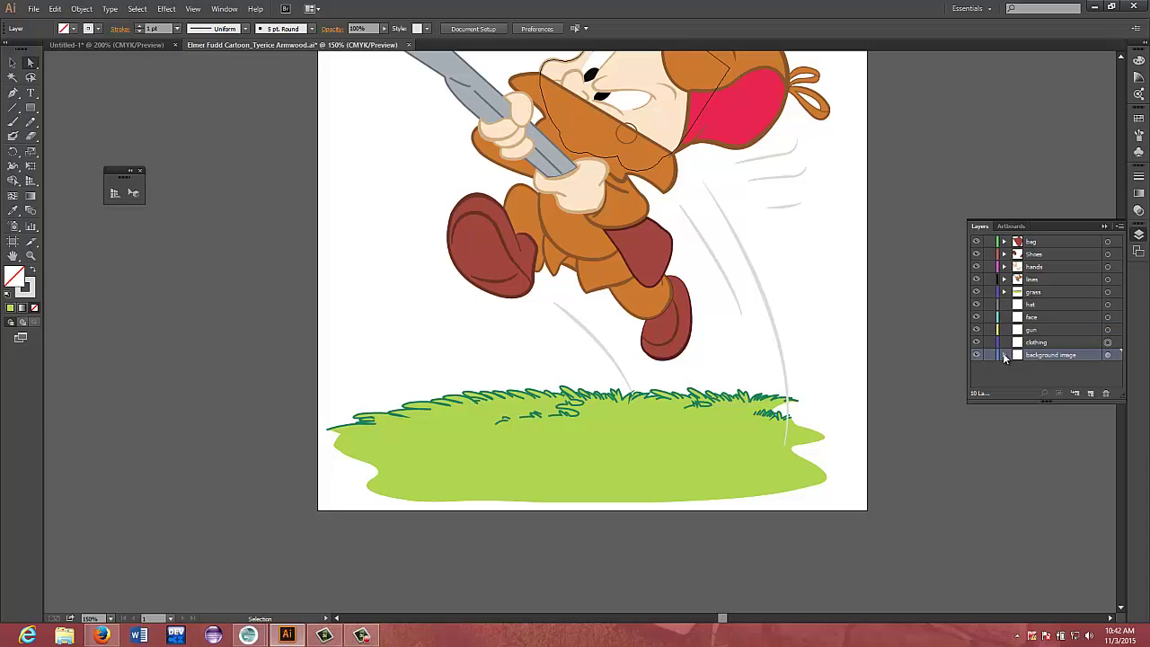
left_click(1004, 356)
left_click(1004, 355)
left_click(1004, 291)
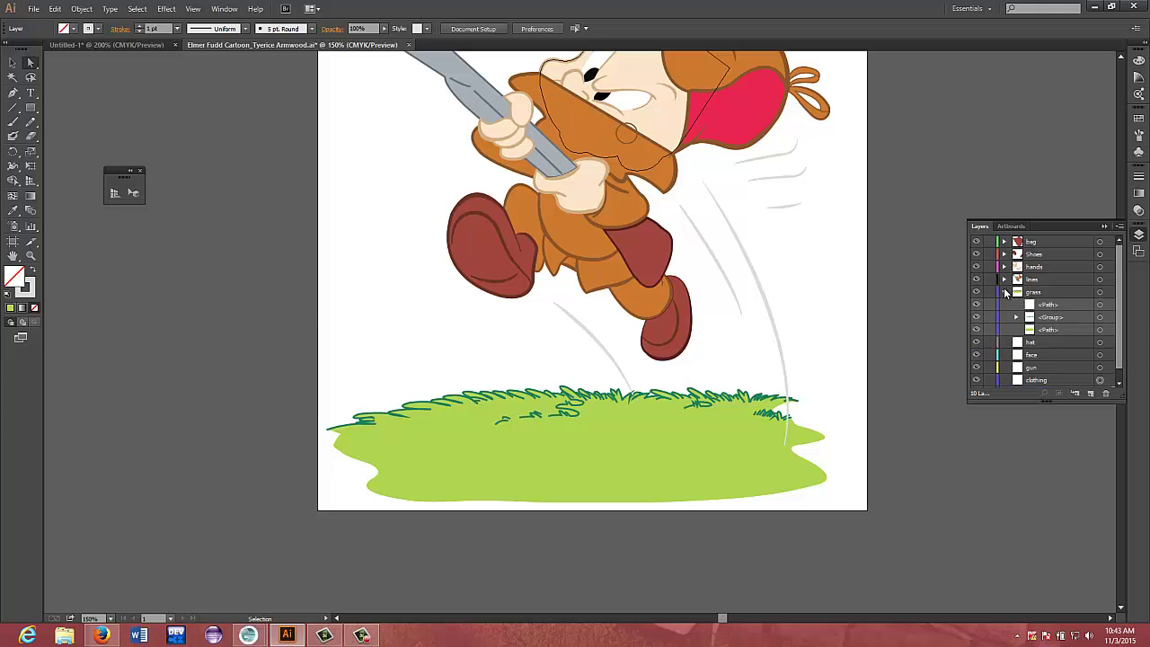
left_click(1003, 290)
left_click(1005, 279)
left_click(1004, 278)
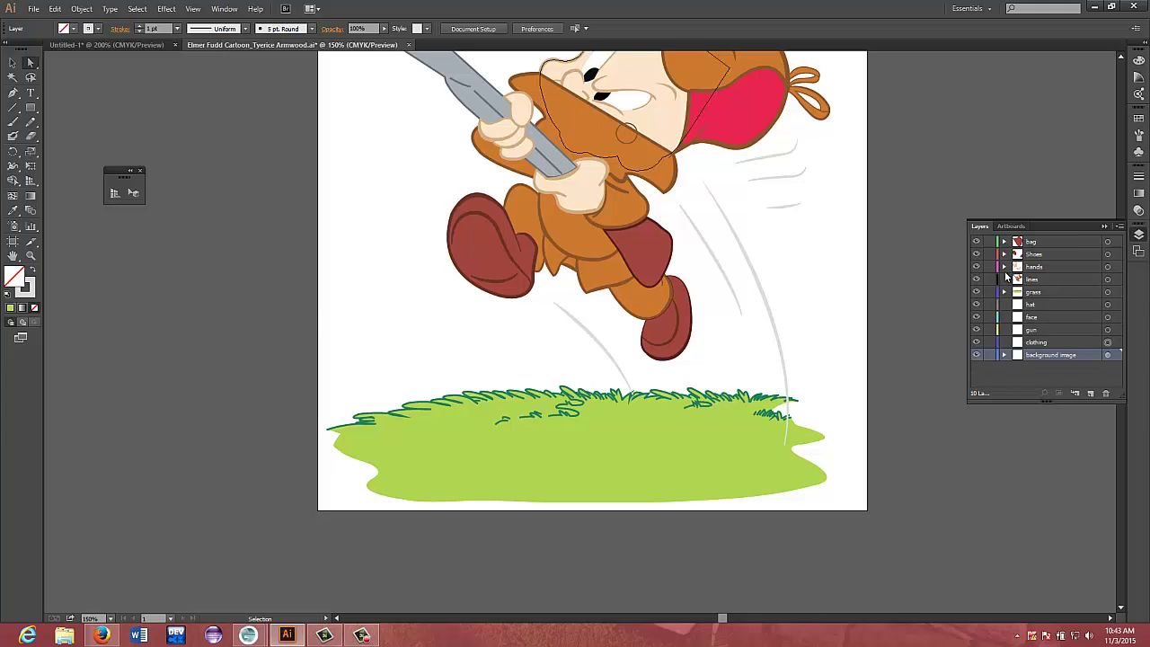
left_click(1005, 266)
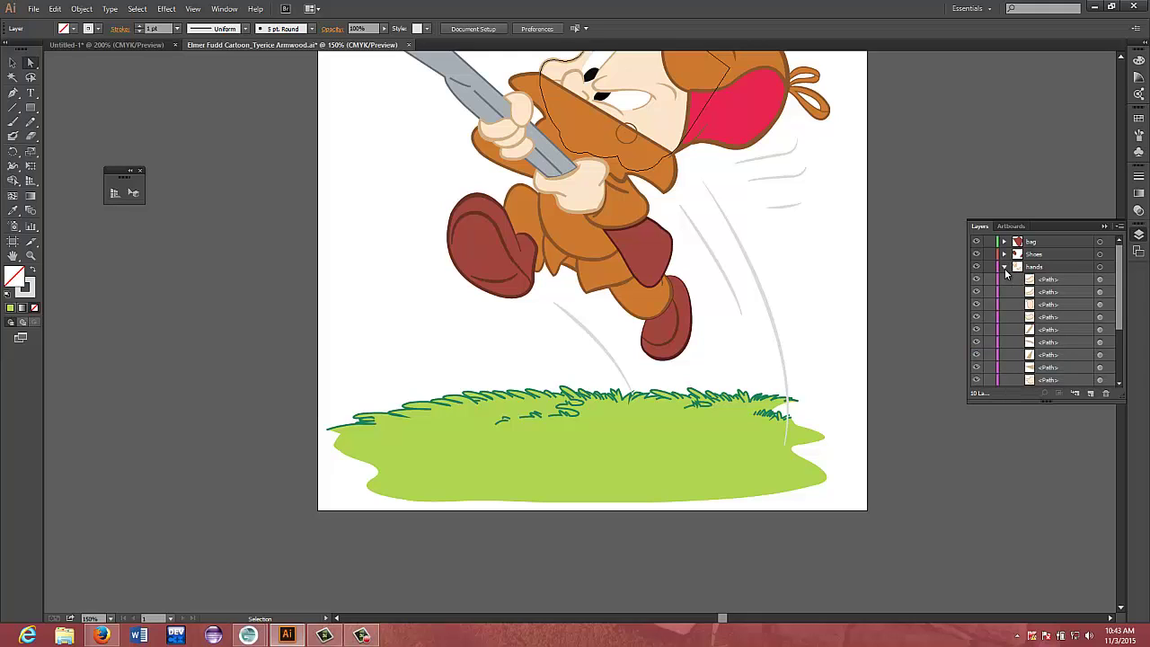
left_click(1005, 267)
left_click(1004, 241)
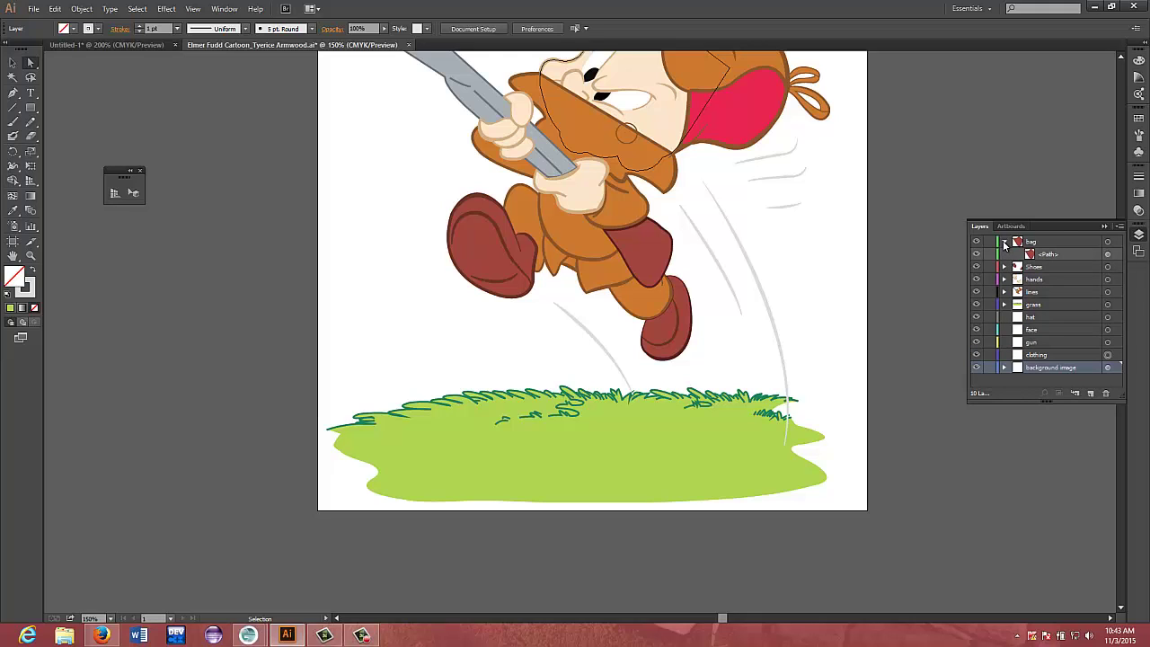
left_click(1005, 242)
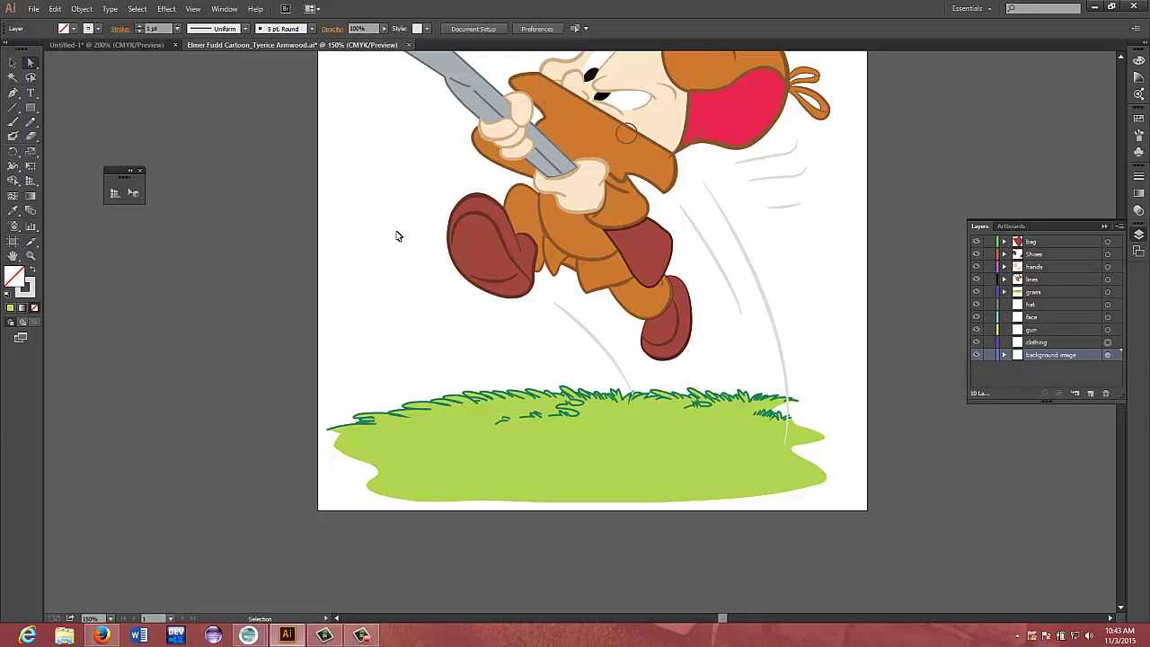
Try to target the background image layer's artwork for ungrouping
left_click(84, 11)
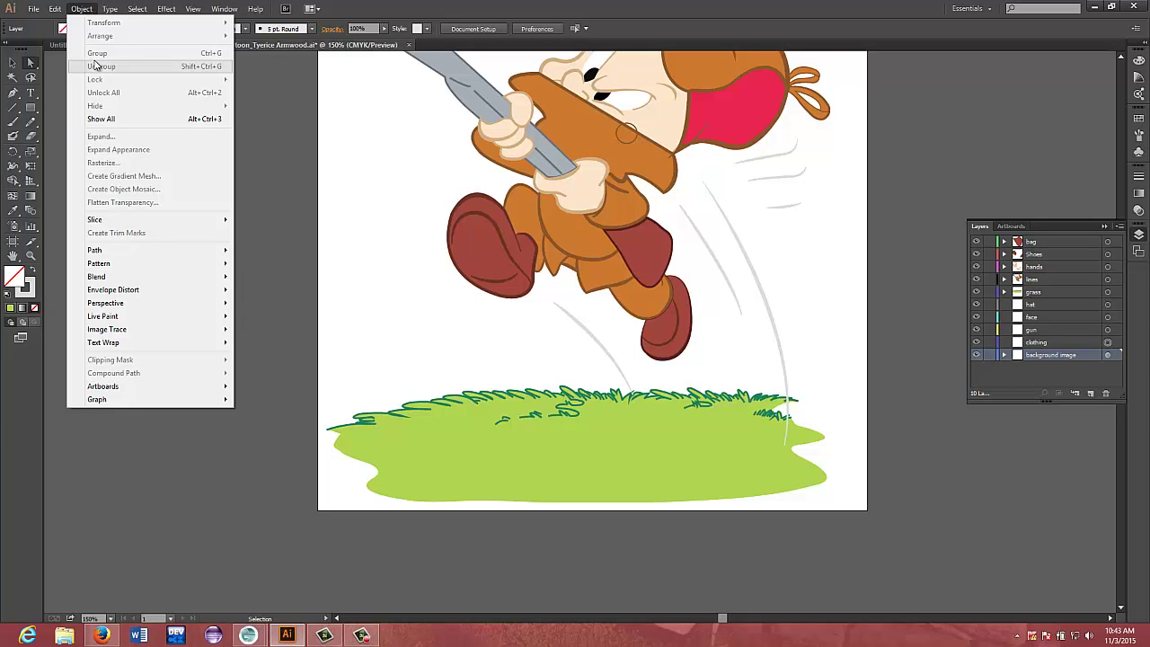
left_click(286, 173)
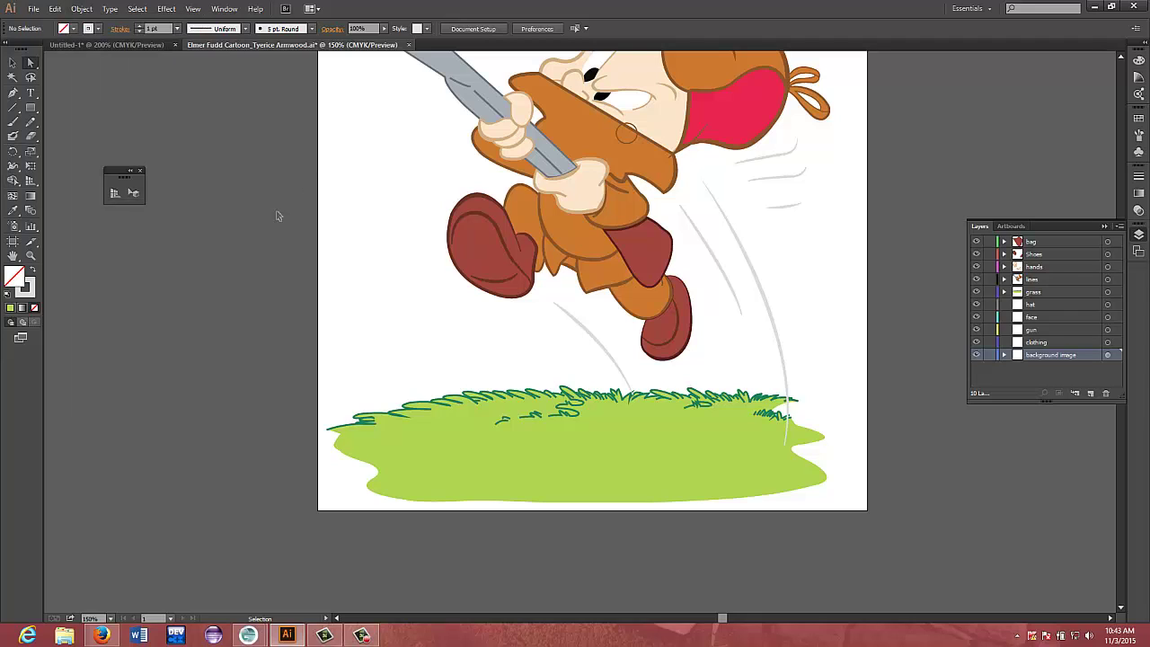
scroll(257, 215, "left", 1)
scroll(255, 215, "left", 5)
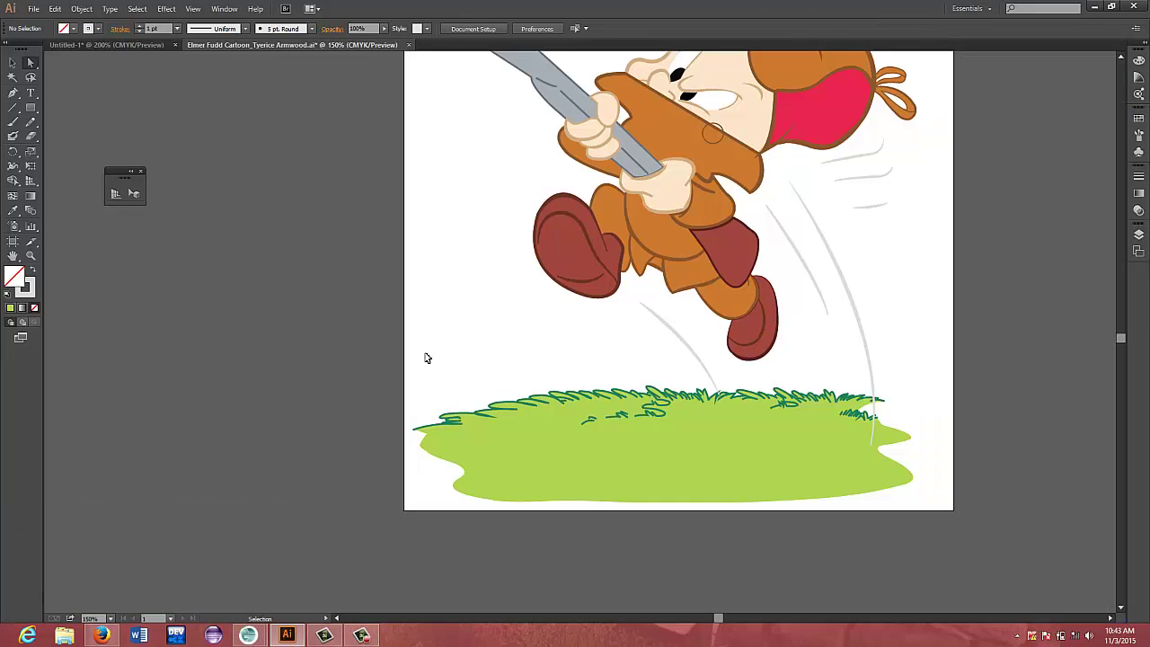
scroll(812, 367, "left", 5)
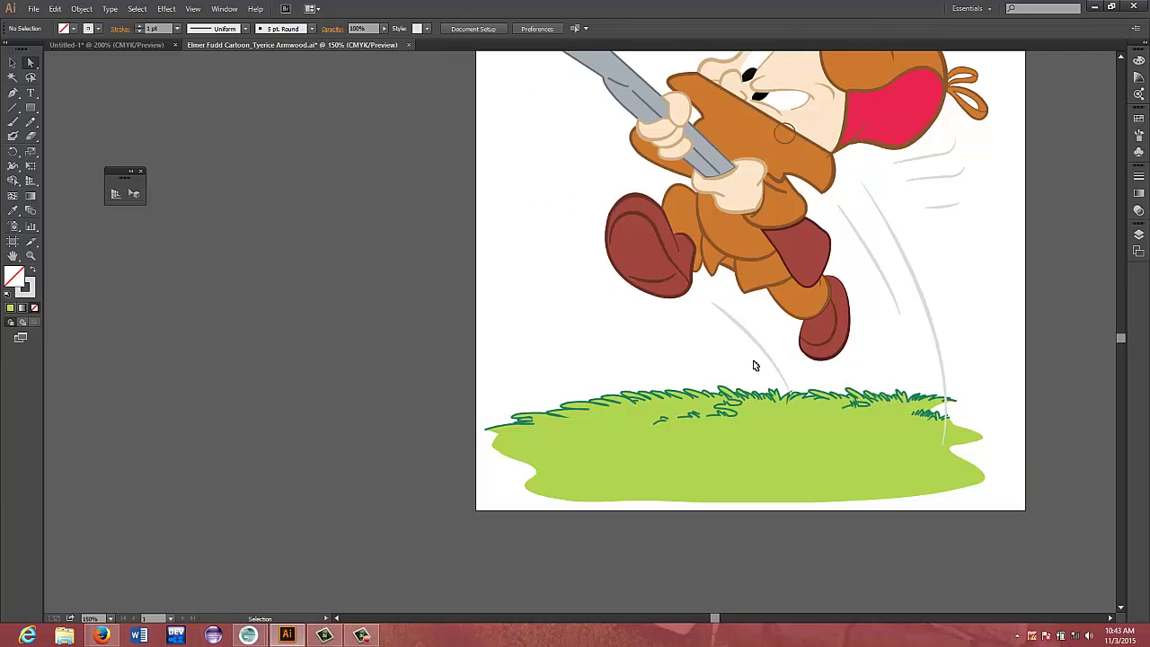
scroll(719, 365, "right", 3)
scroll(669, 365, "right", 2)
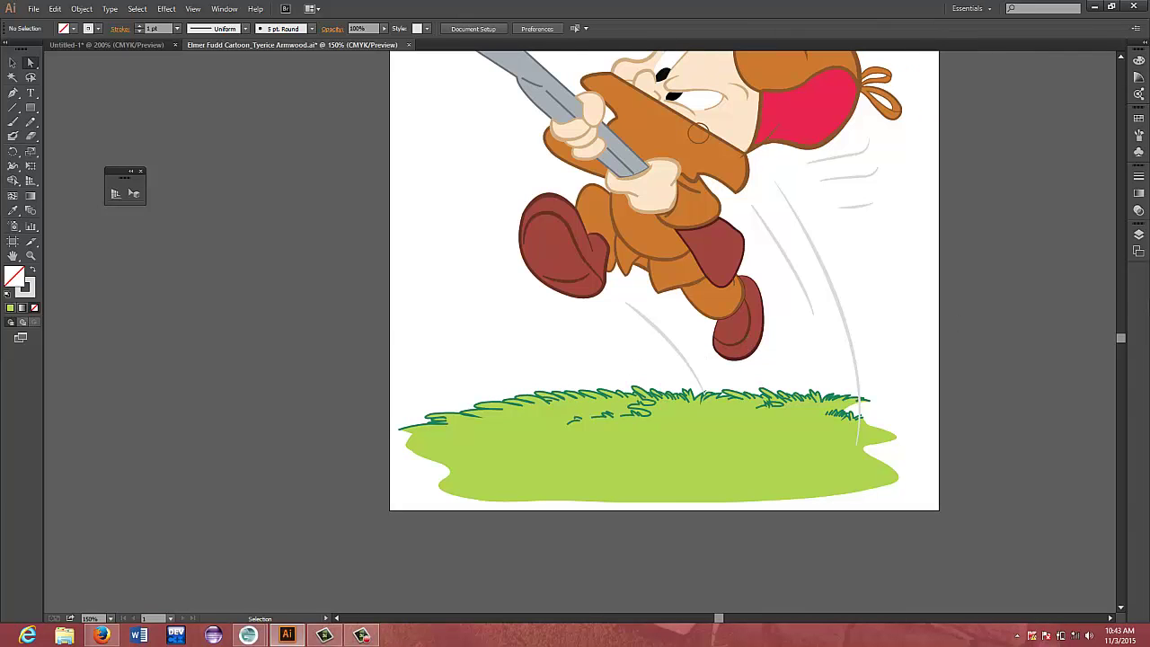
left_click(1137, 234)
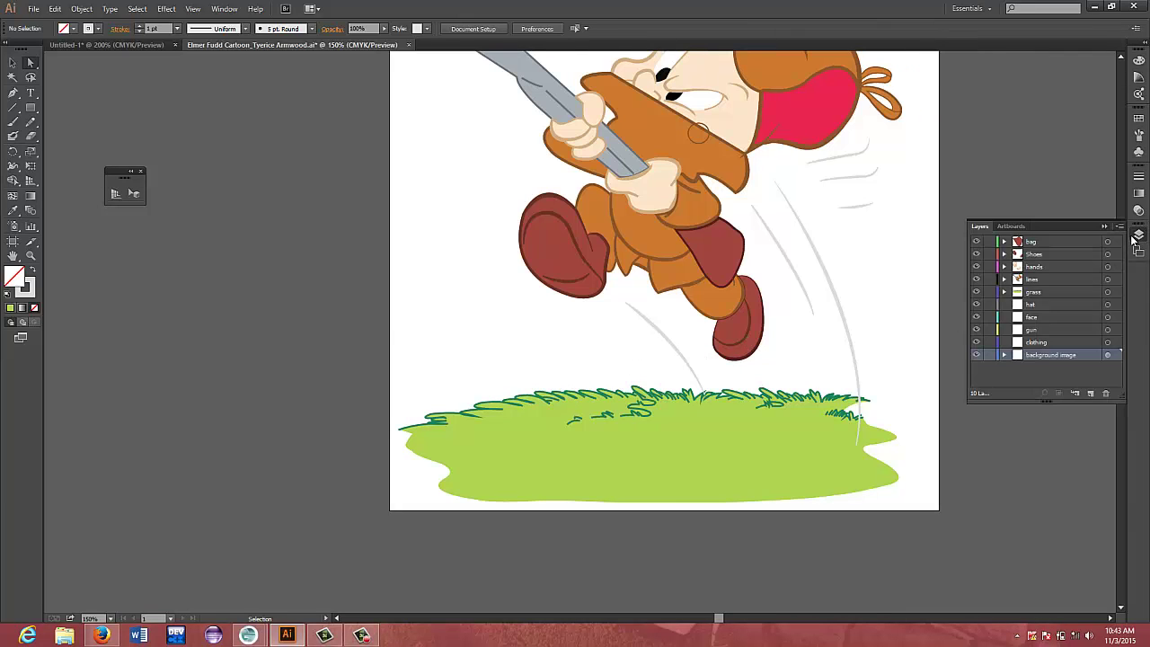
left_click(1107, 354)
left_click(79, 10)
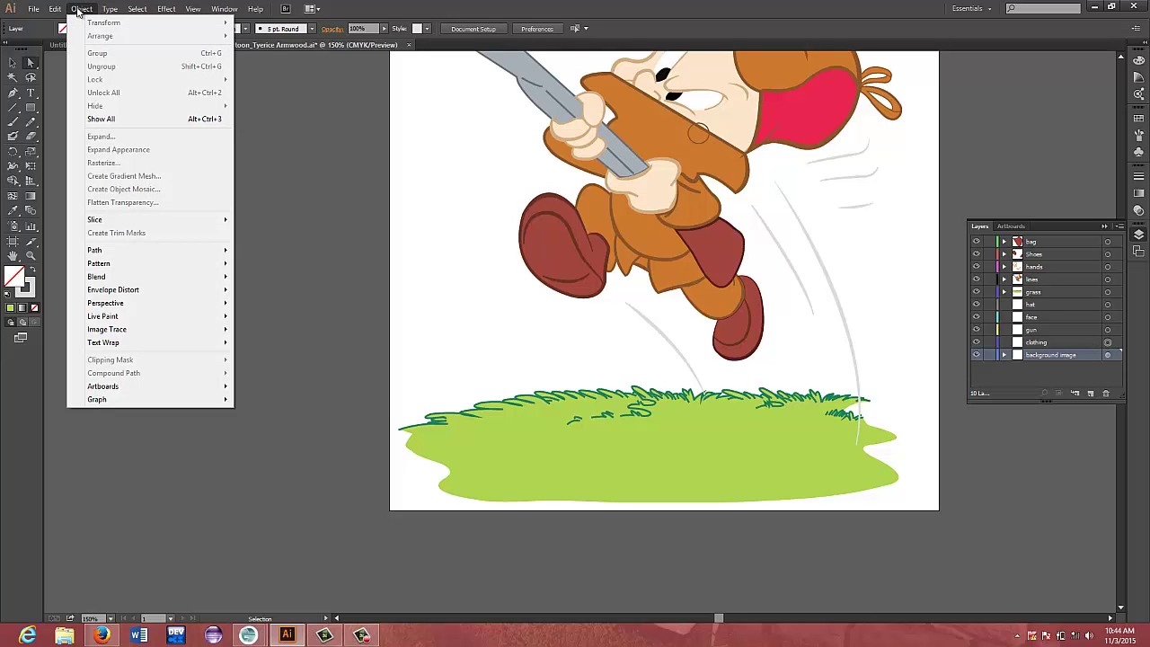
left_click(79, 10)
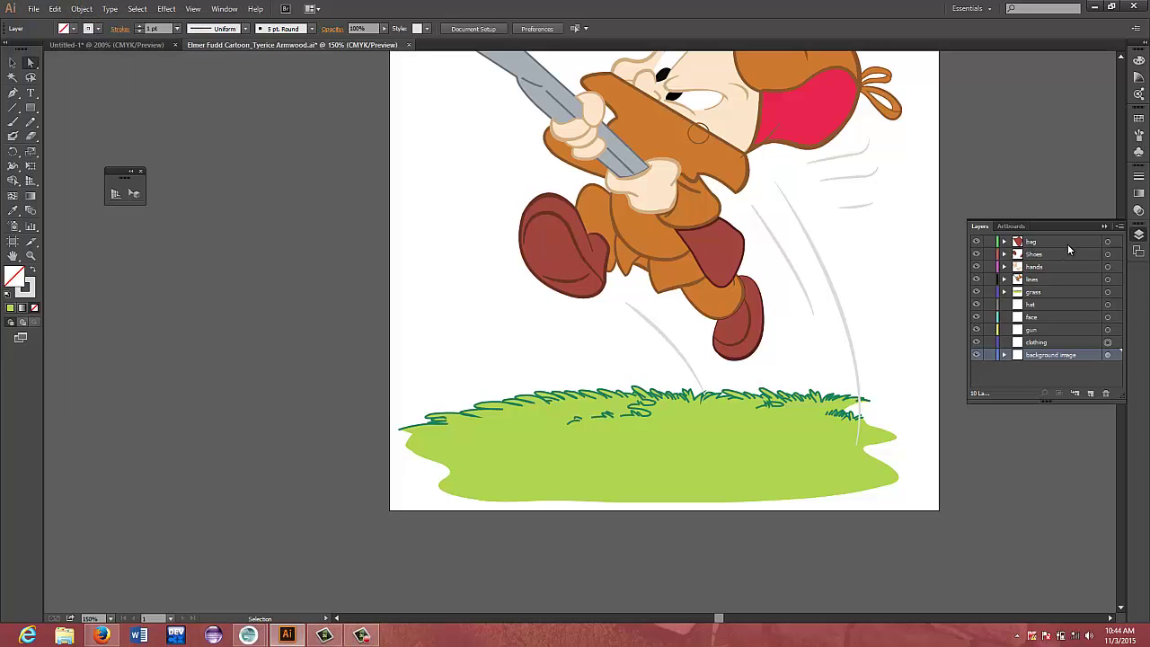
left_click(1119, 227)
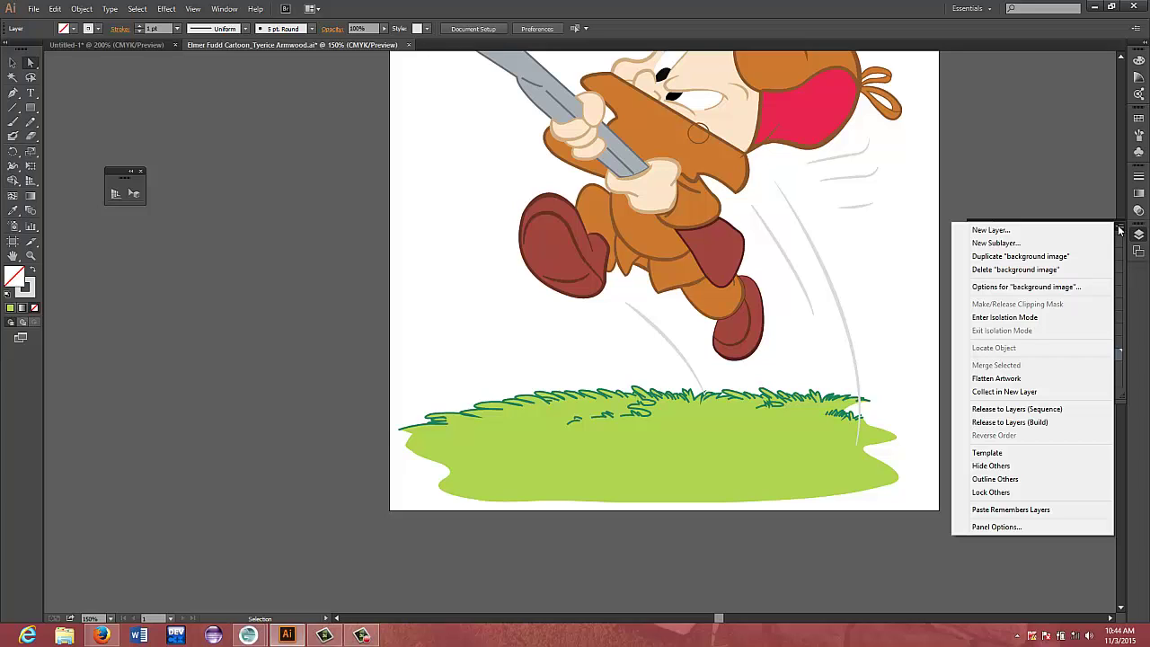
left_click(1118, 231)
Expand the lines layer, target the group inside it and ungroup it
left_click(1004, 278)
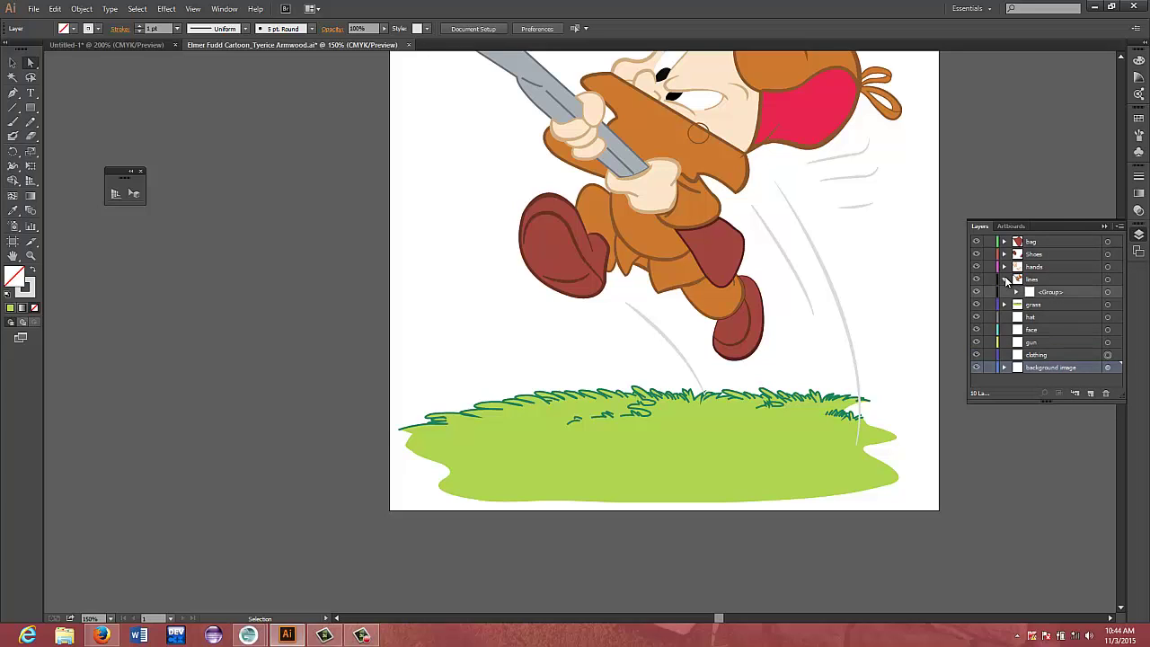
left_click(1068, 291)
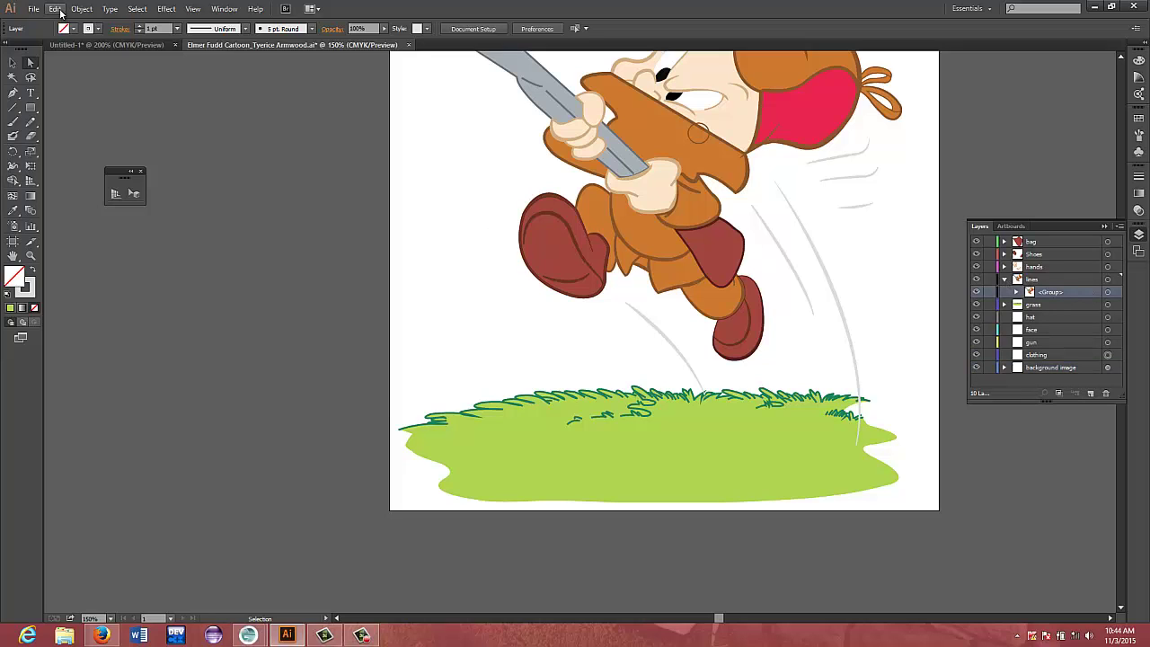
left_click(84, 10)
left_click(83, 9)
left_click(1107, 293)
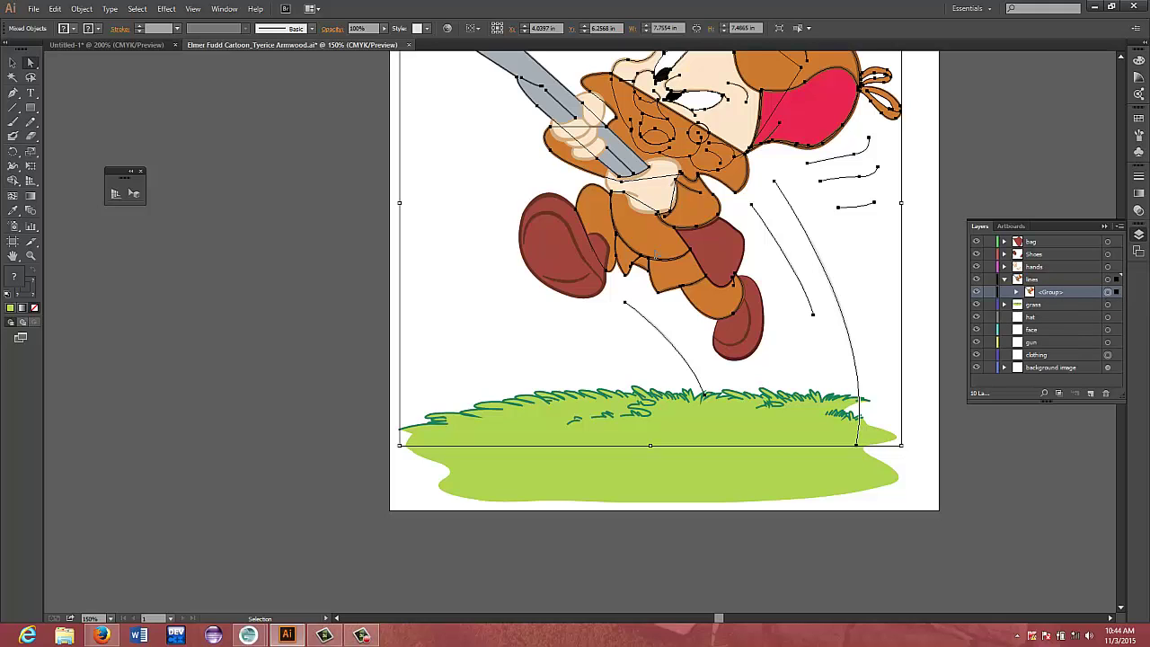
left_click(81, 9)
left_click(104, 69)
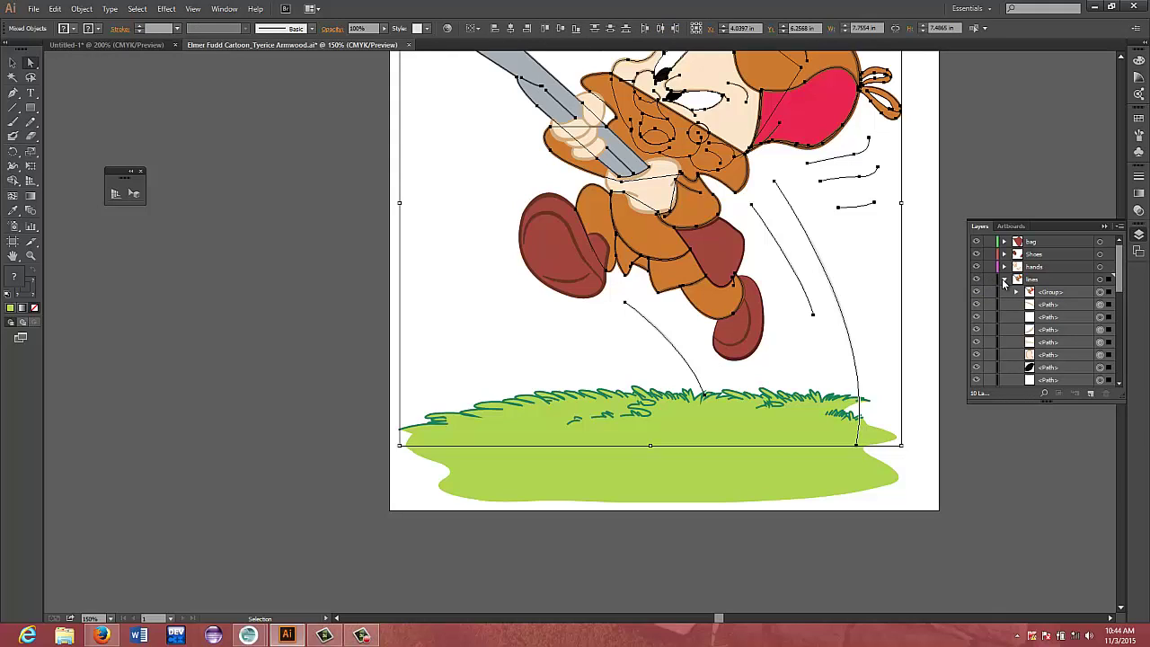
Ungroup the nested group at the head of the lines layer and clear the selection
left_click(1004, 283)
left_click(959, 324)
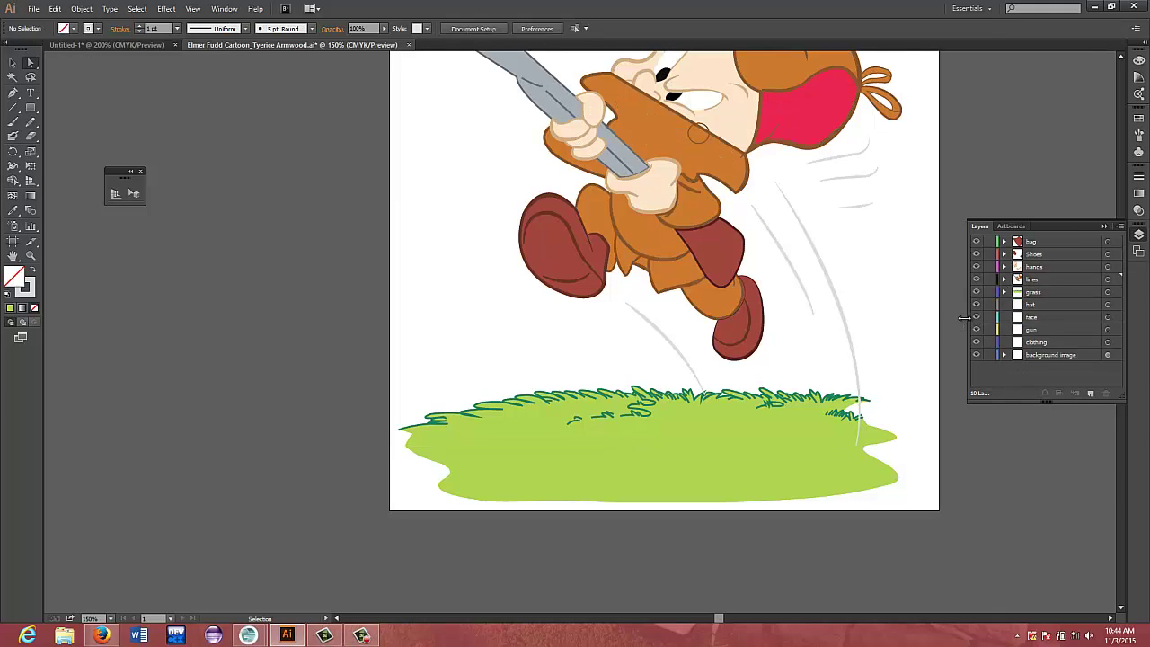
left_click(1004, 281)
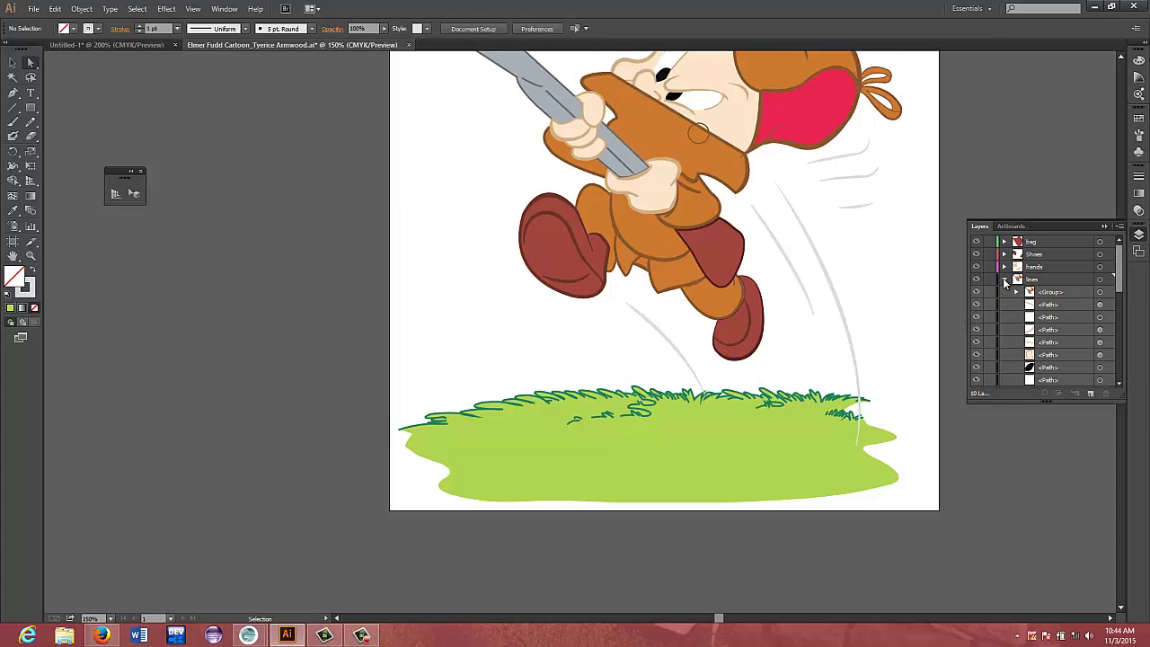
left_click(1101, 293)
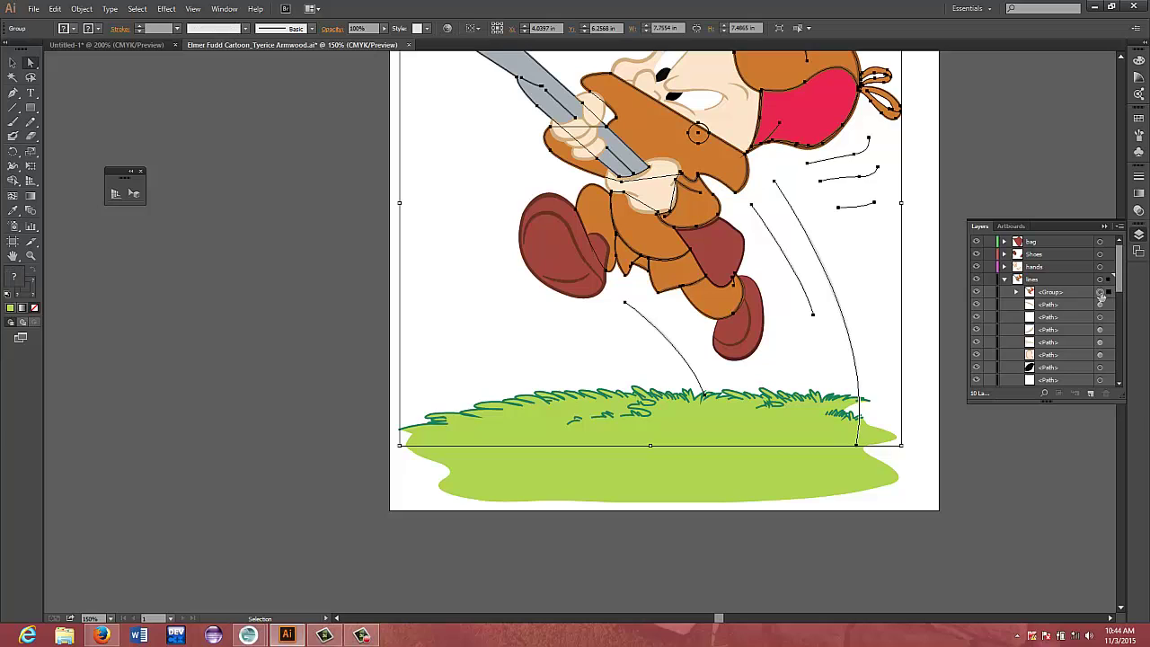
left_click(82, 9)
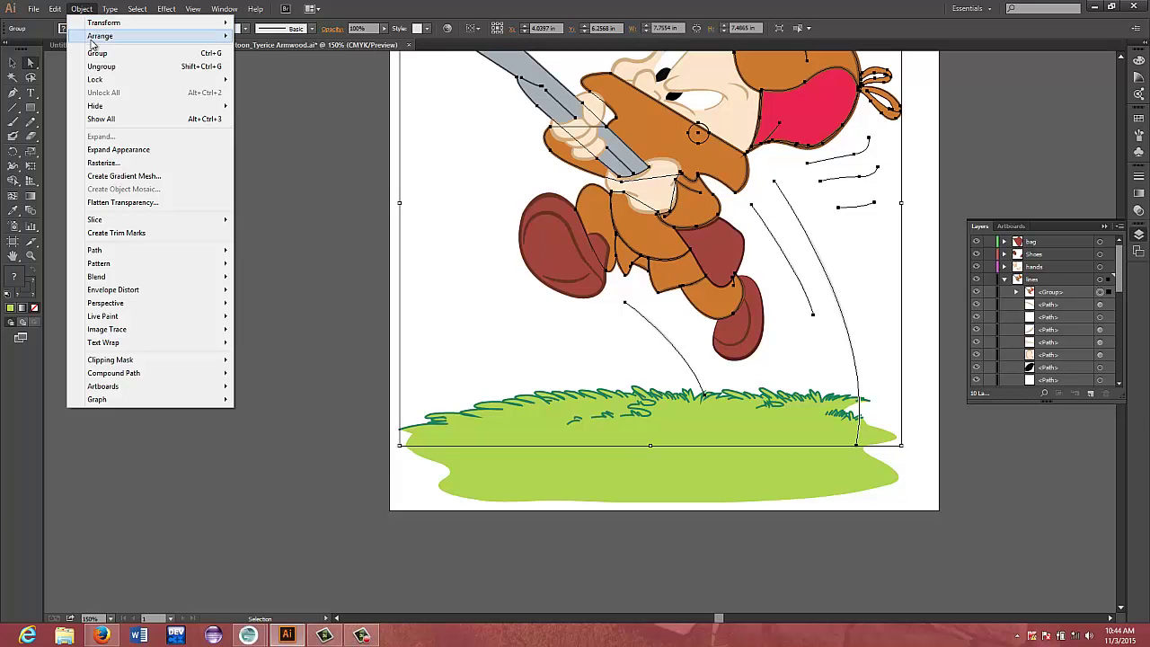
left_click(101, 66)
left_click(281, 237)
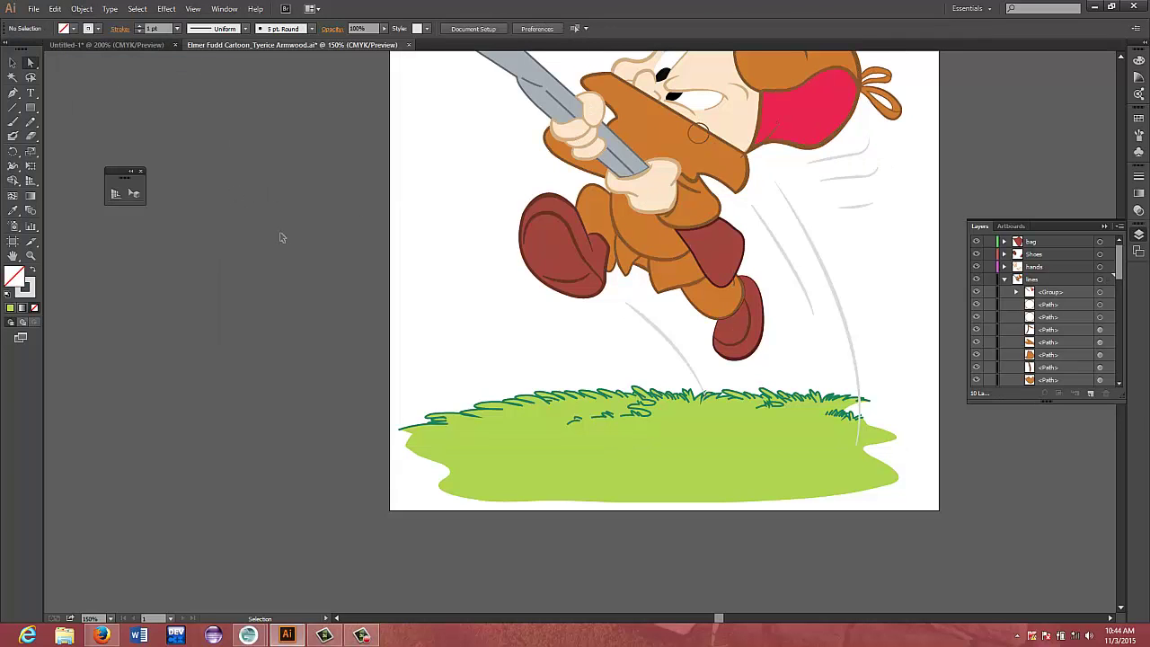
Target all the artwork in the lines layer, examine which paths it contains, and clear the selection
left_click(1099, 281)
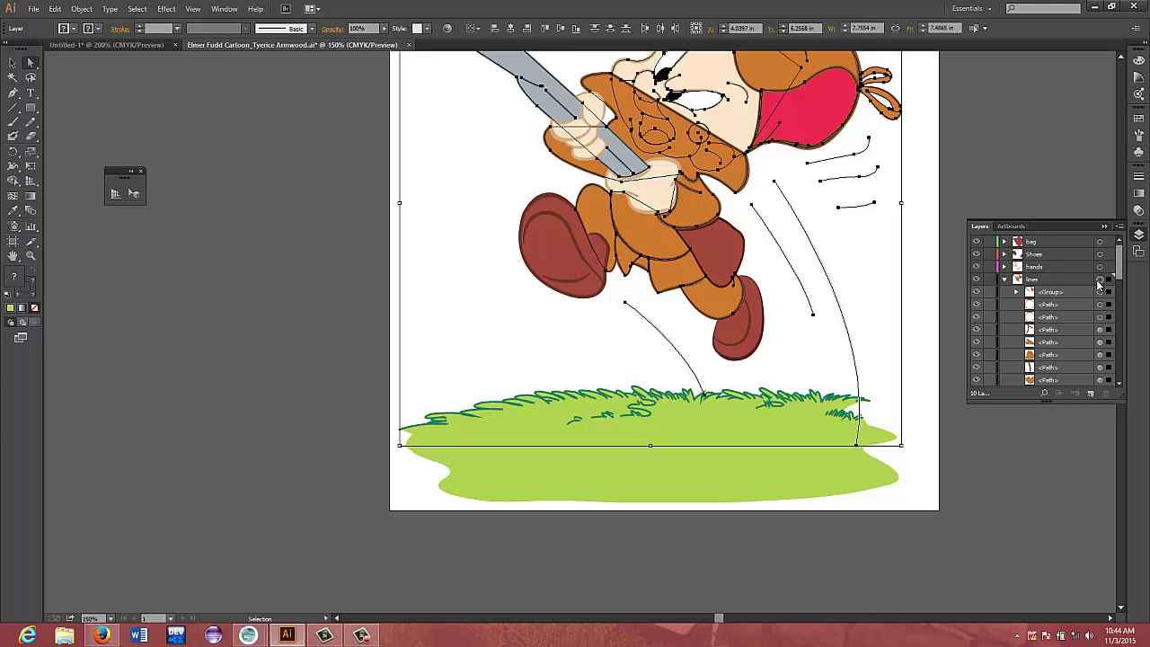
scroll(1122, 304, "down", 1)
scroll(1122, 304, "down", 5)
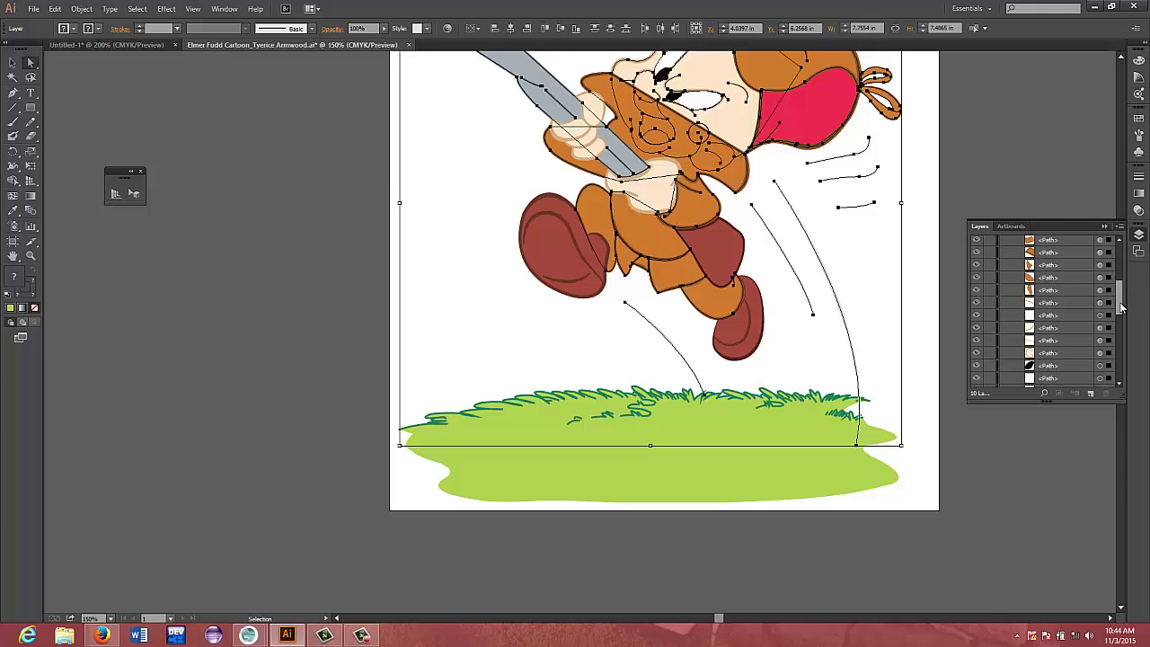
left_click_drag(1121, 338, 1121, 378)
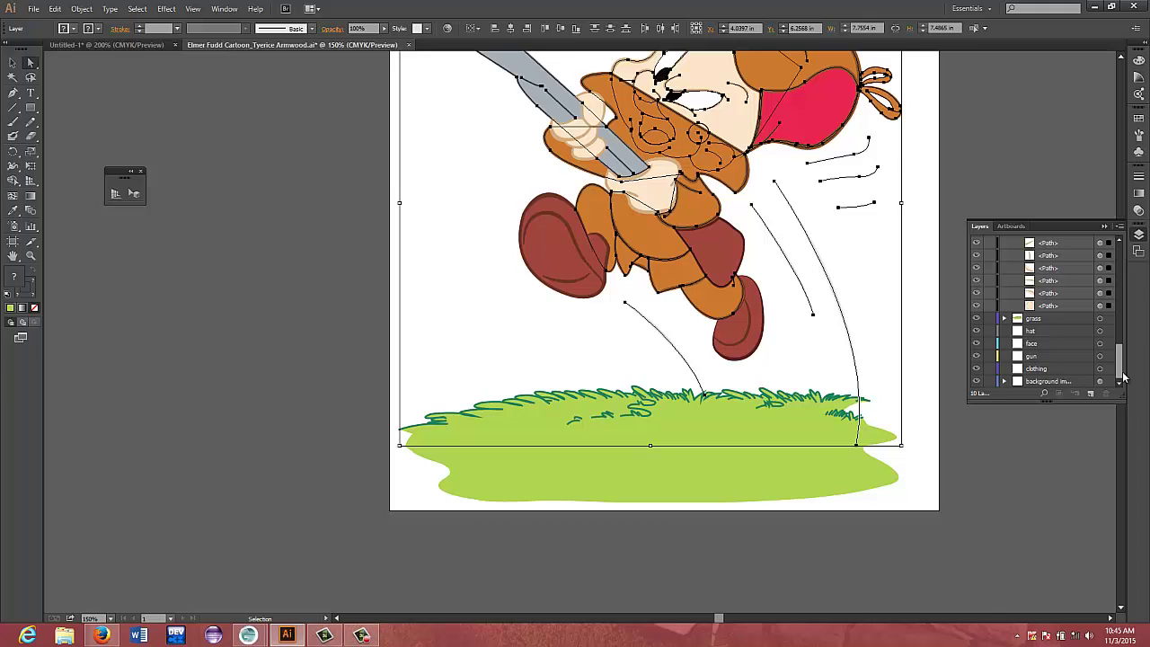
left_click_drag(1122, 378, 1127, 331)
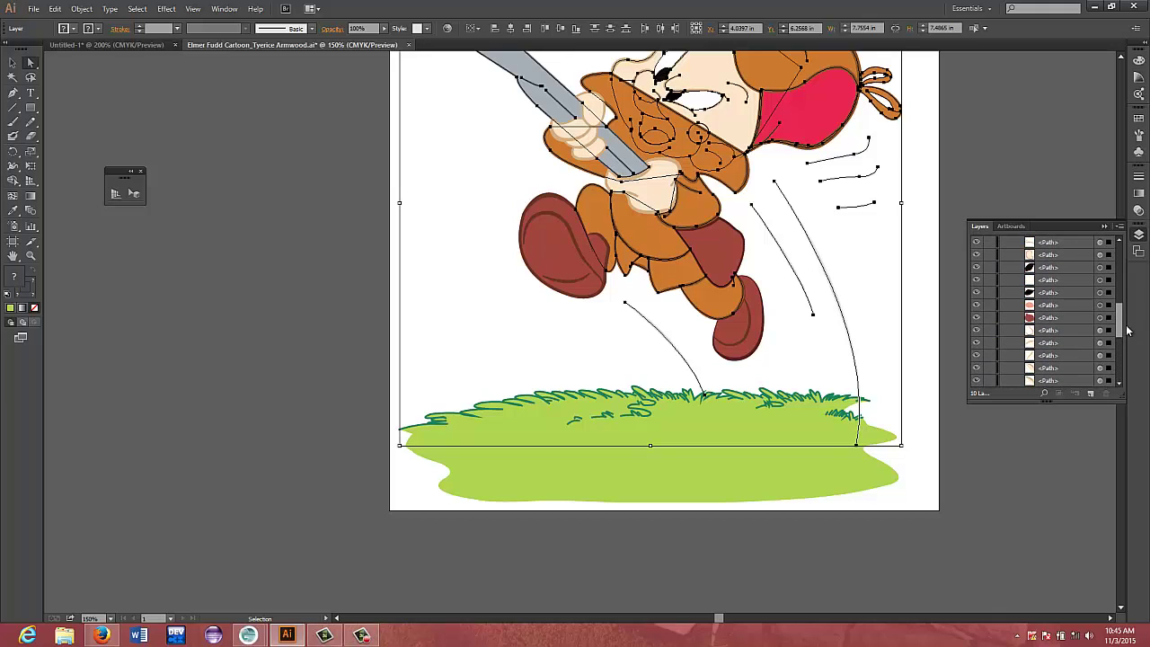
left_click(1100, 318)
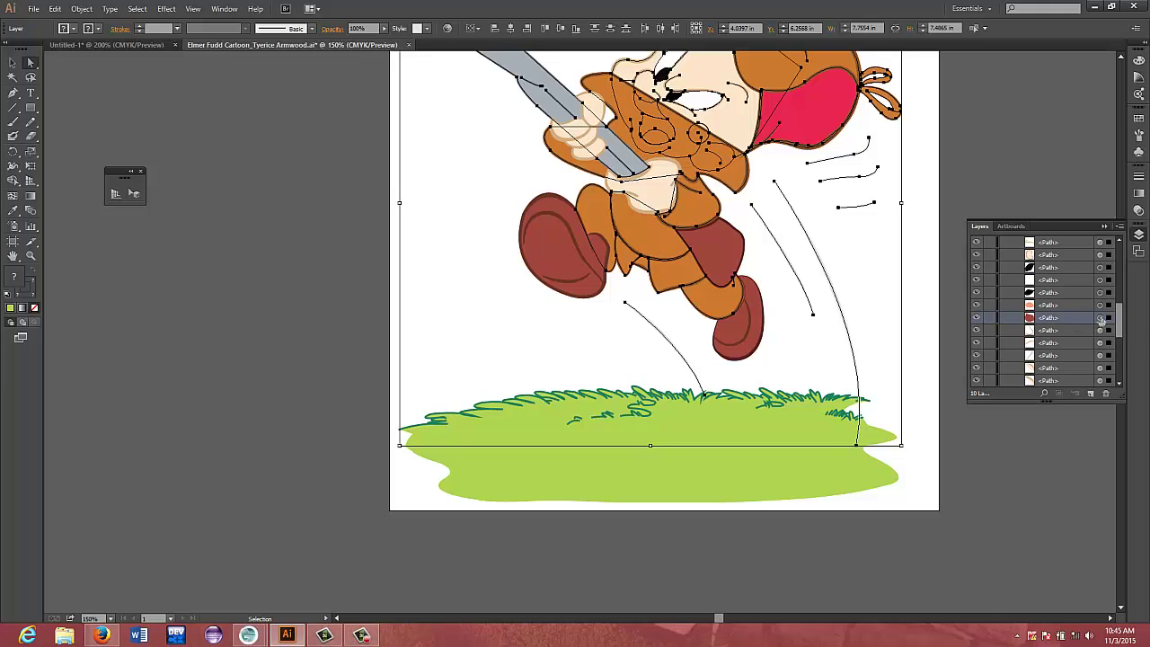
left_click(1047, 428)
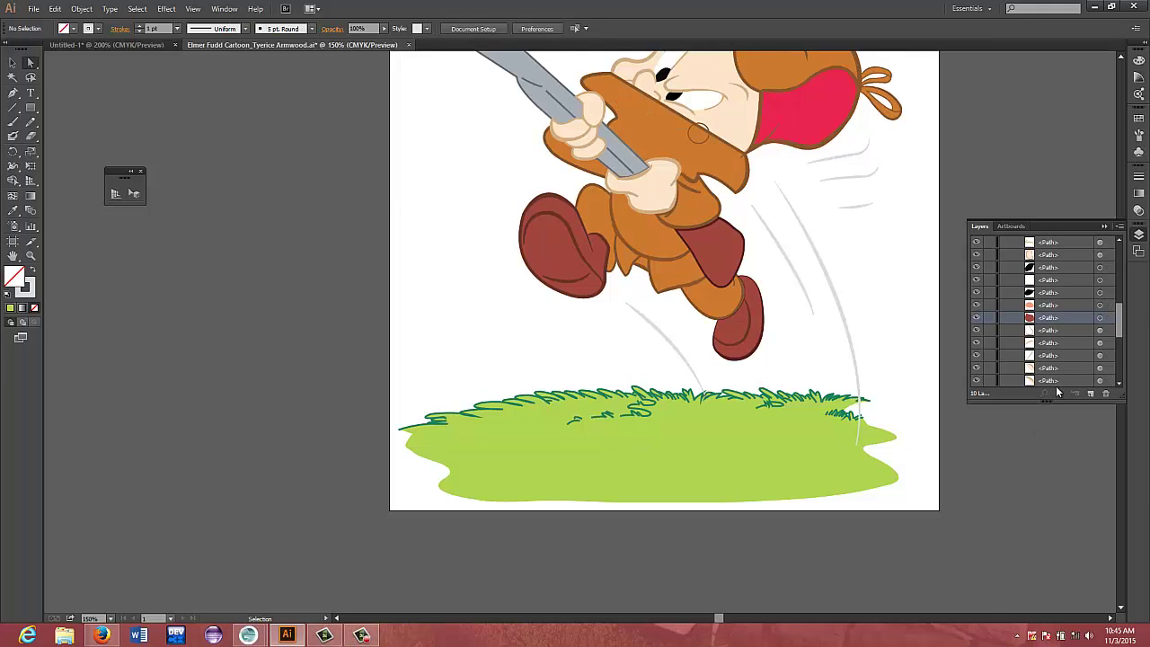
Try to move the small circle outline on the collar off the artboard and delete it
scroll(1051, 383, "up", 2)
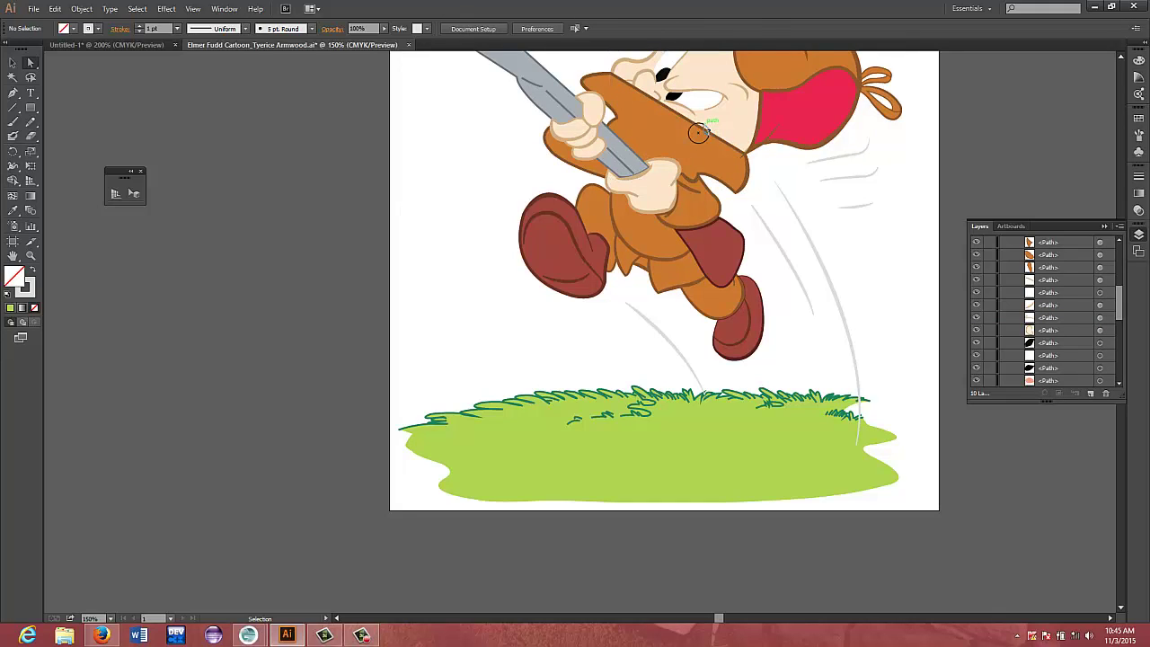
left_click(698, 133)
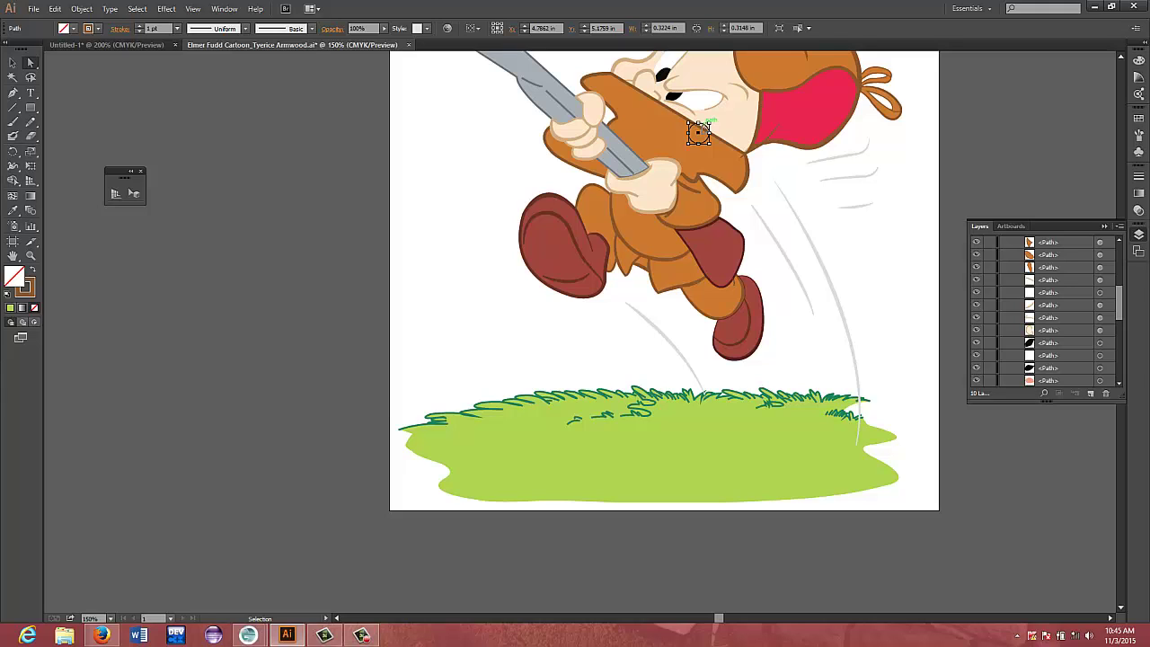
right_click(701, 128)
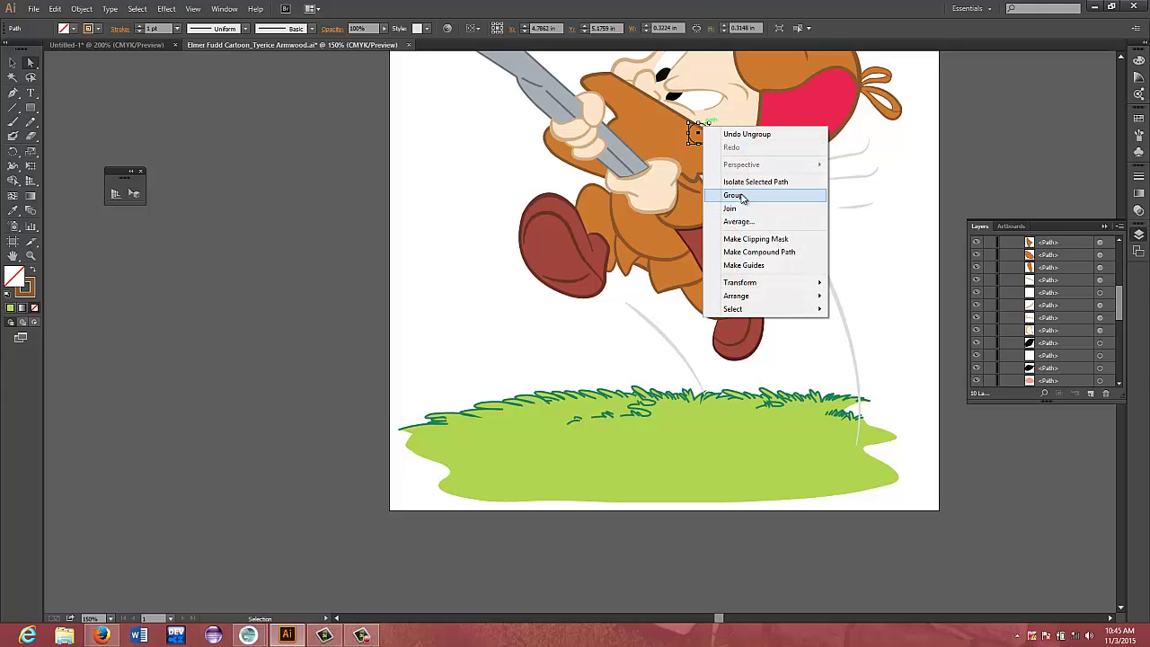
left_click(897, 143)
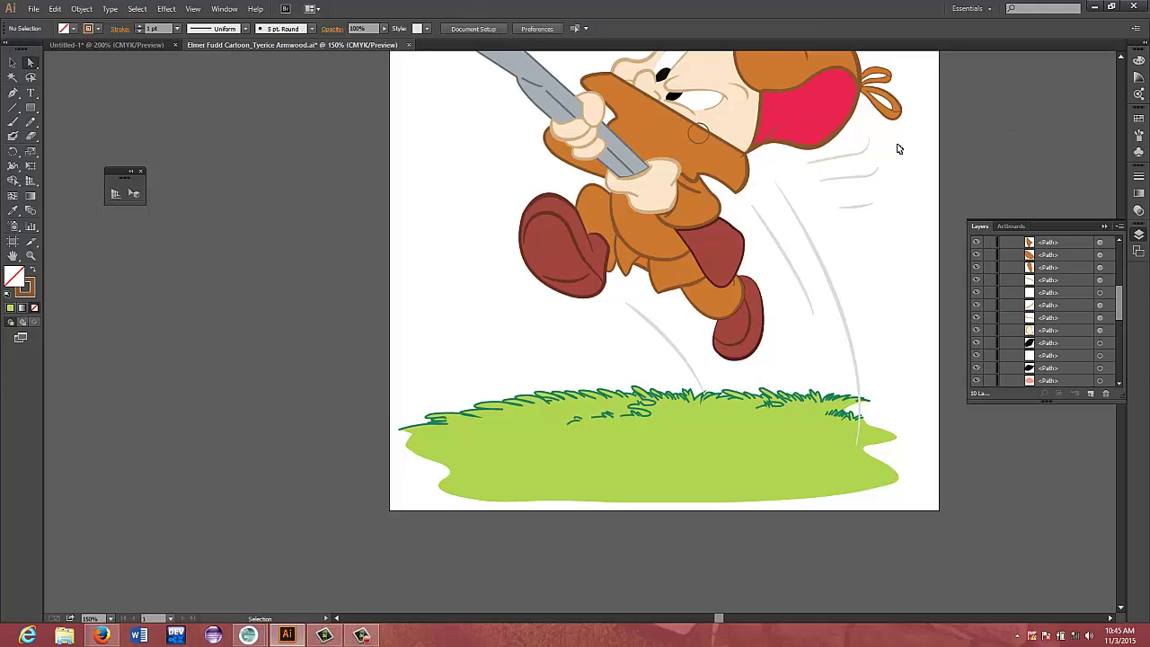
left_click(699, 133)
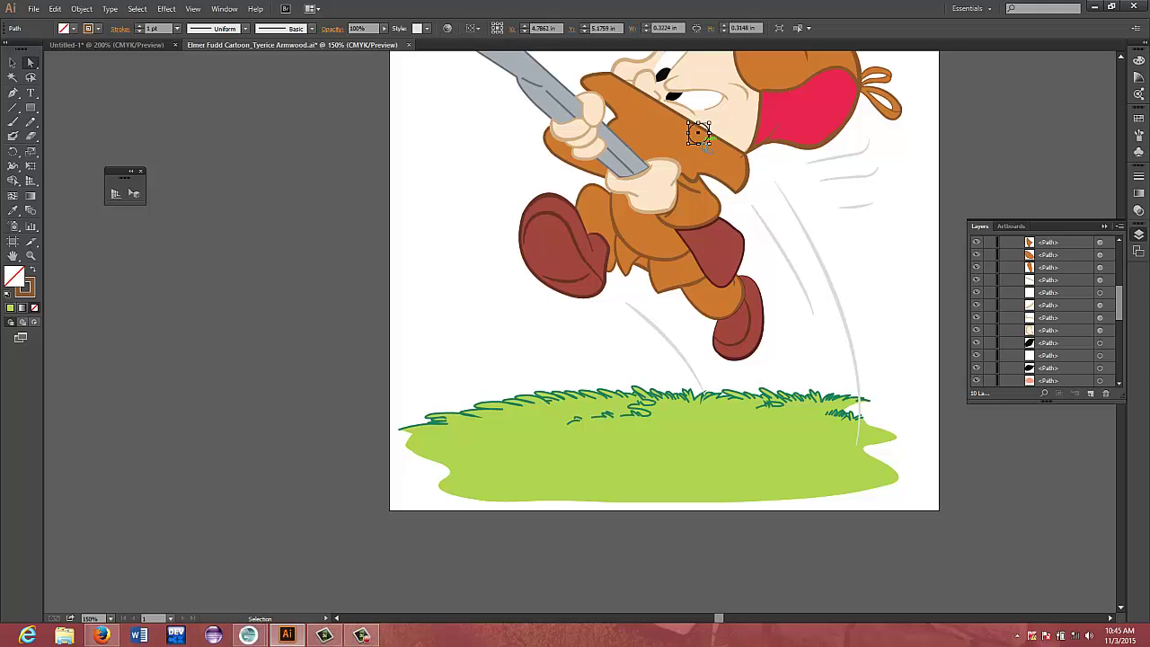
left_click_drag(706, 146, 975, 160)
key("Delete")
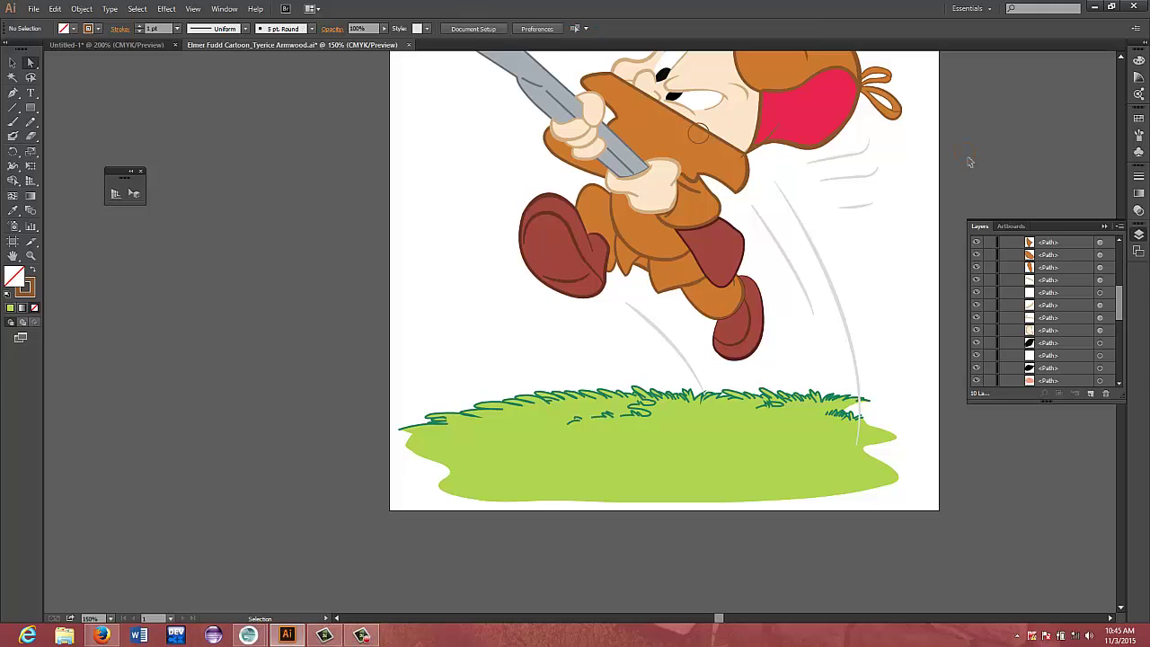
Undo the deletion and the move of the small circle
key("ctrl+z")
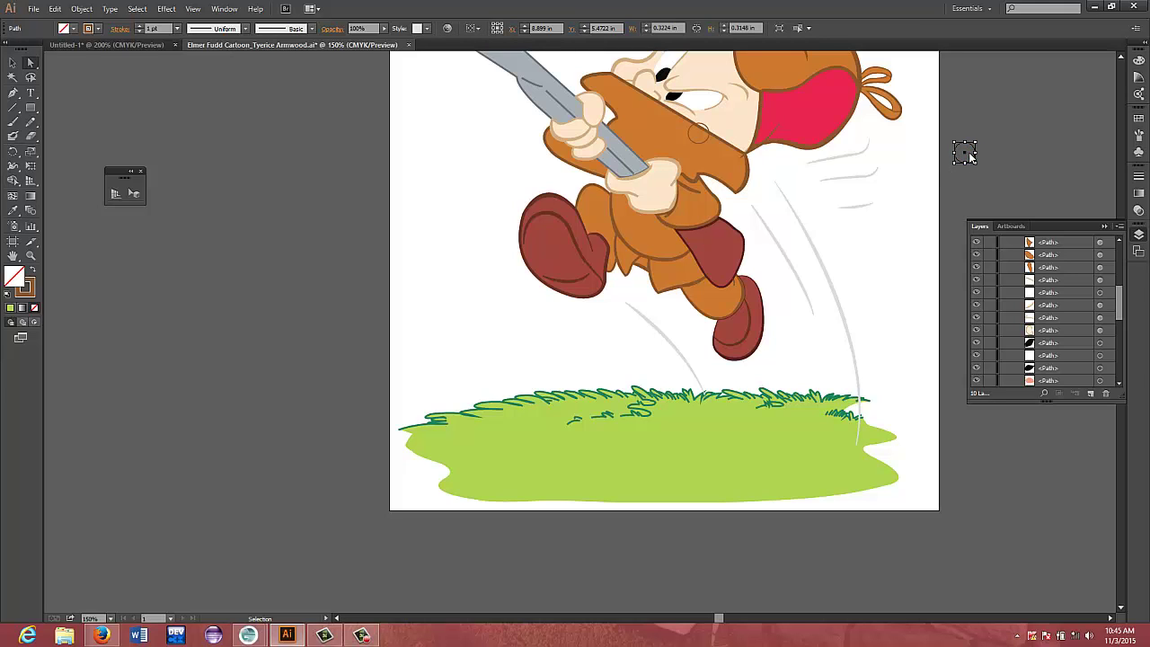
right_click(964, 153)
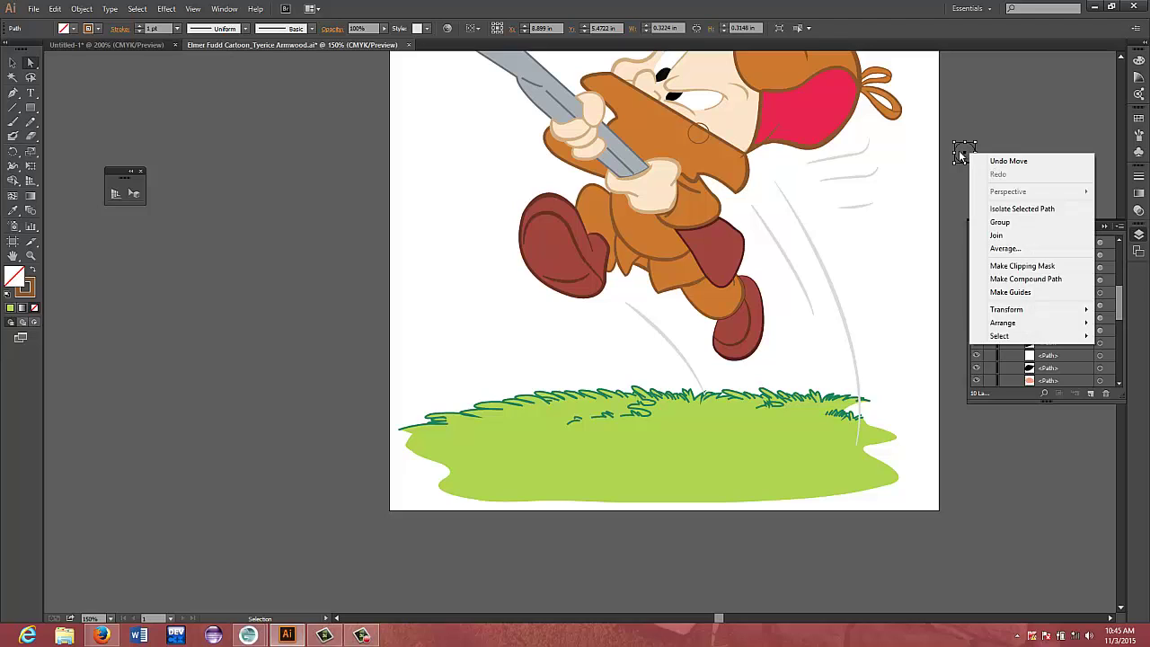
left_click(1002, 163)
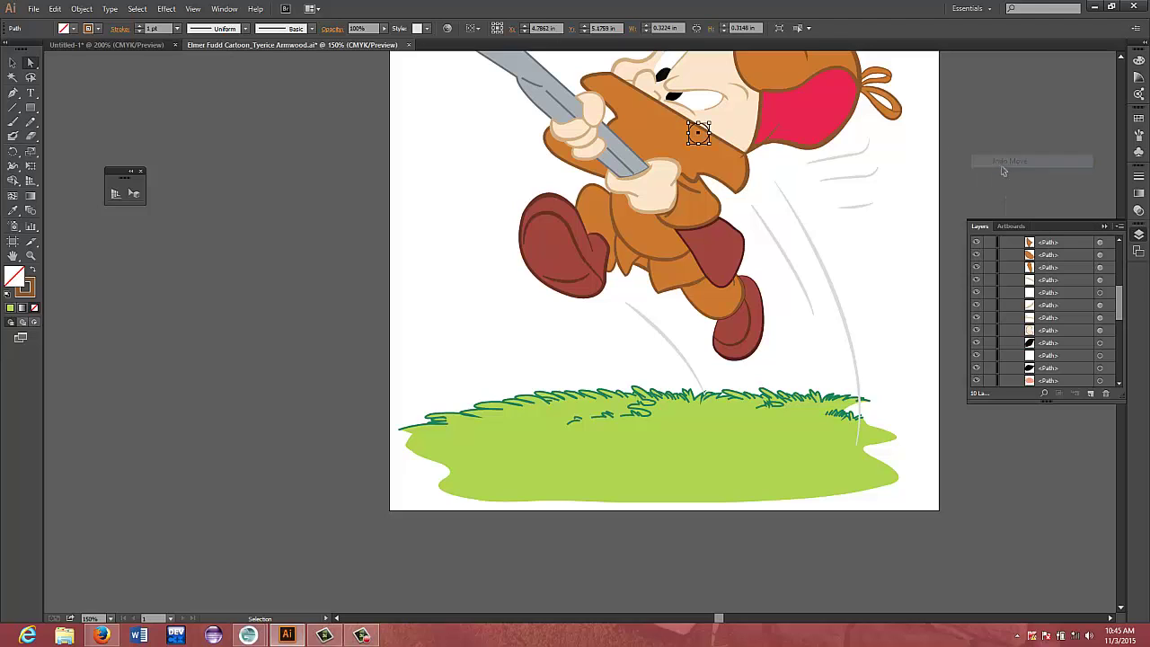
Locate the selected circle's path in the lines layer, clear the selection and bring the whole character into view
scroll(1100, 327, "up", 5)
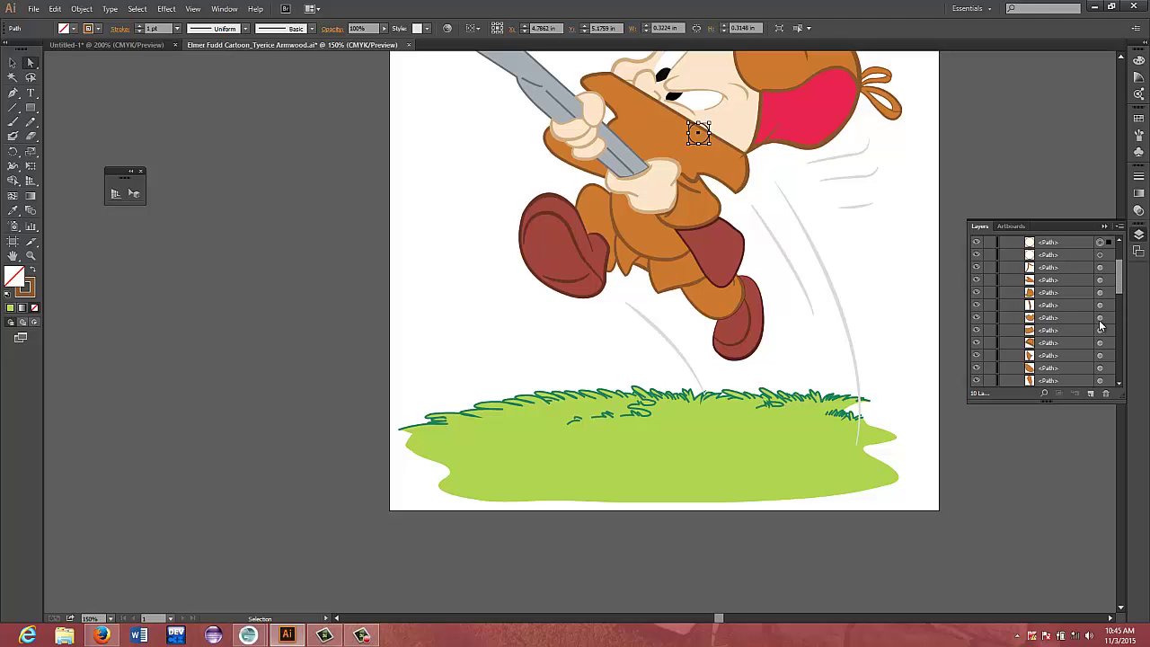
scroll(1100, 327, "up", 1)
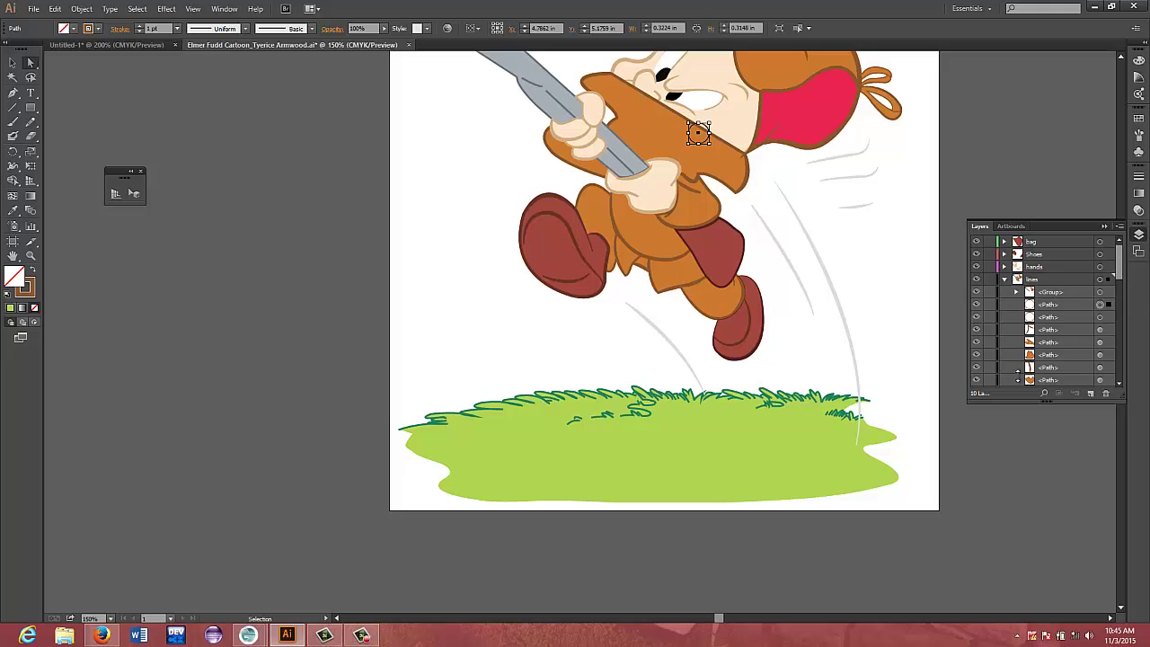
left_click(981, 488)
scroll(981, 488, "left", 3)
scroll(981, 488, "right", 5)
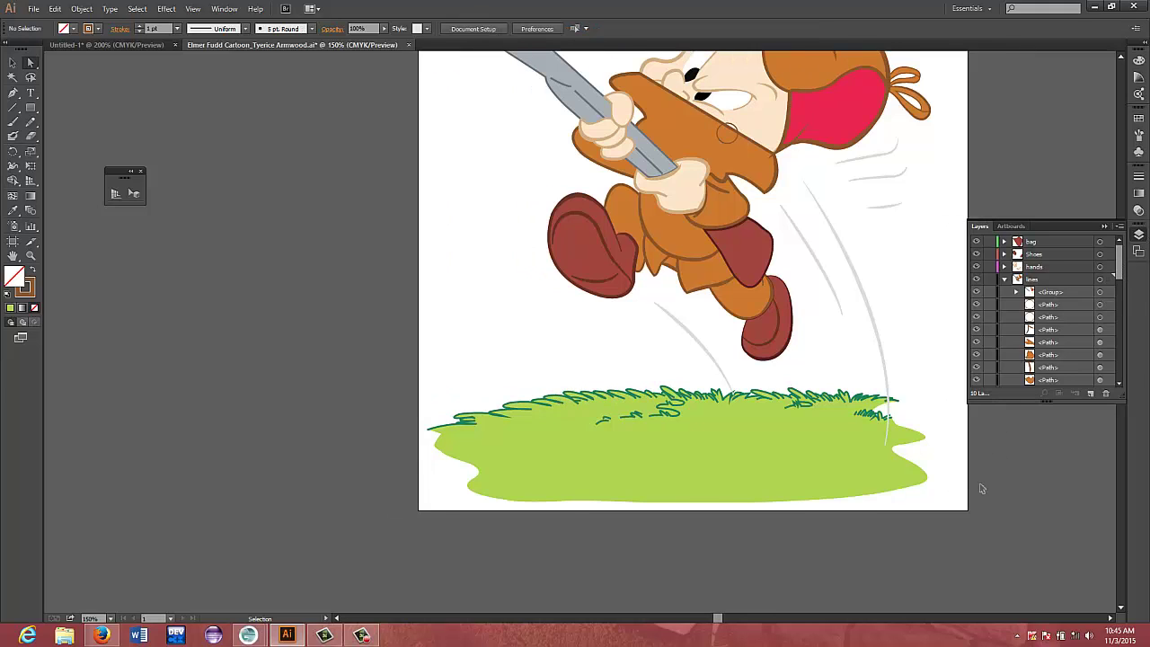
left_click(1120, 56)
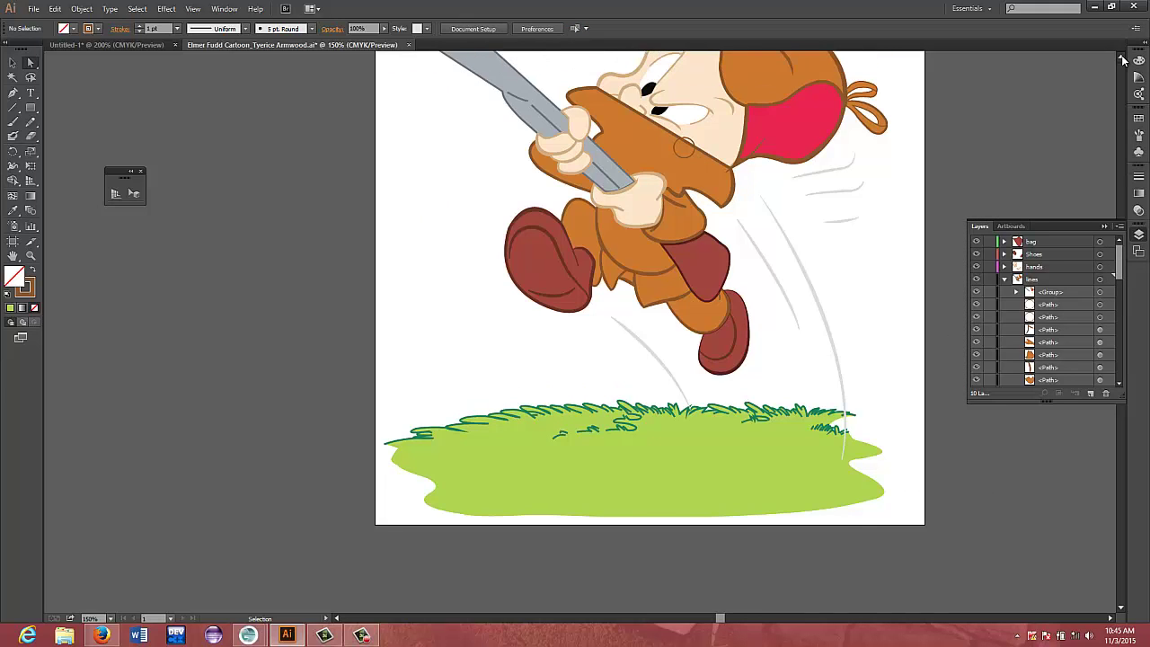
left_click(1121, 56)
left_click(1121, 56)
left_click(1121, 56)
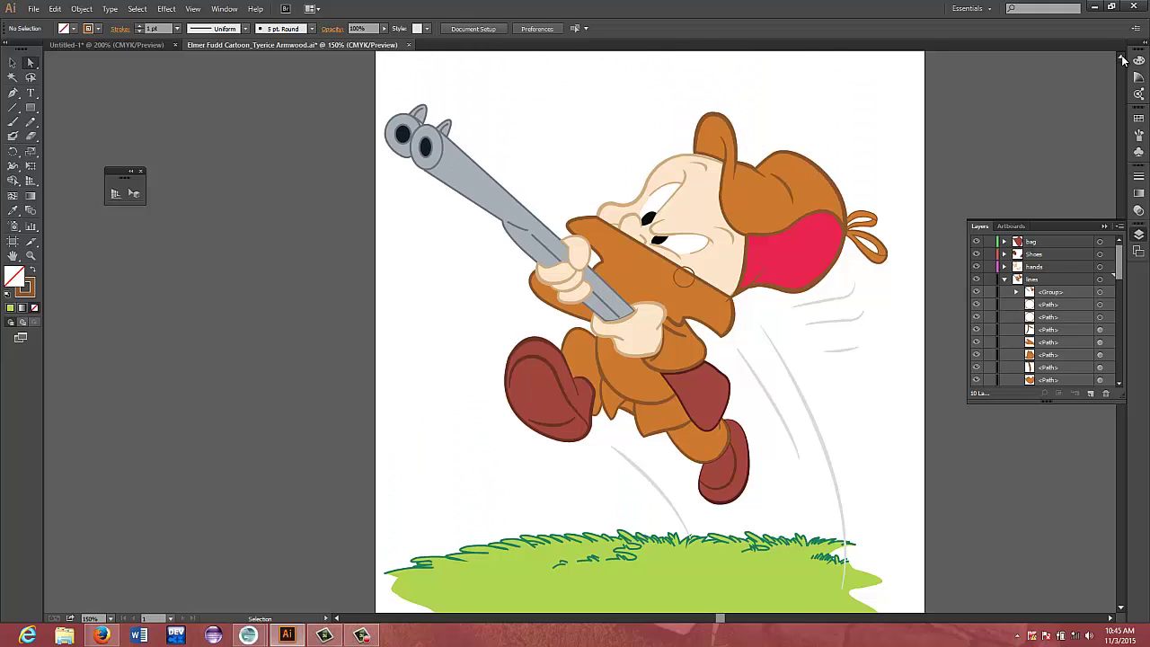
left_click(1121, 57)
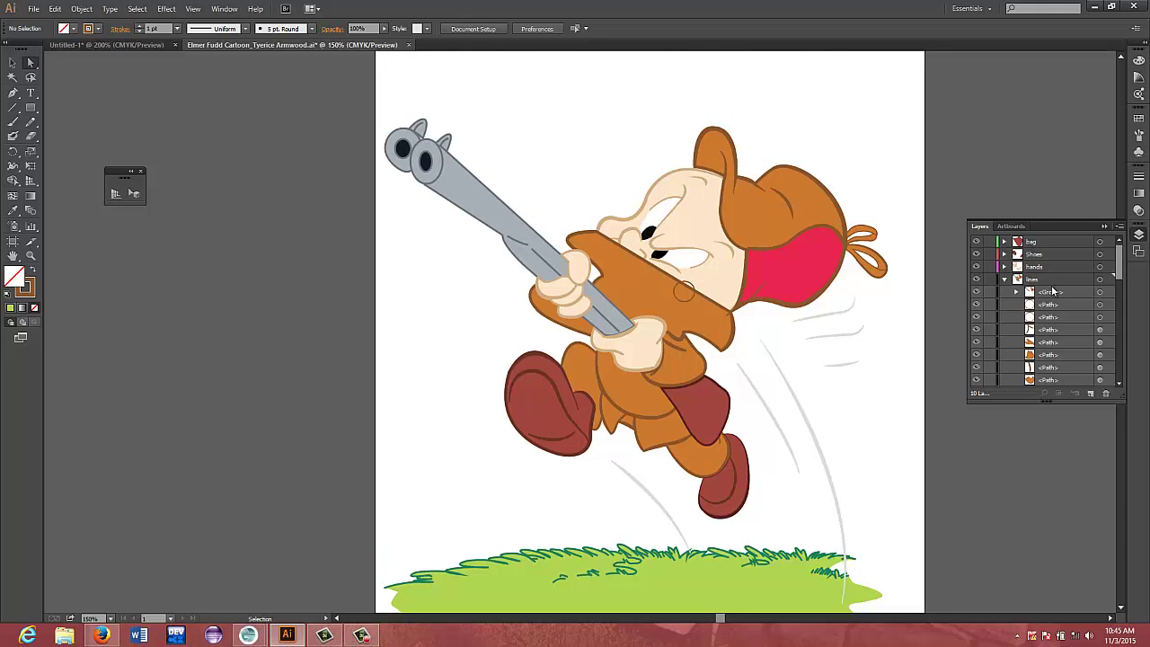
Ungroup the group at the head of the lines layer that holds the gun, hat and motion lines, and clear the selection
left_click_drag(1118, 268, 1110, 375)
left_click(1037, 357)
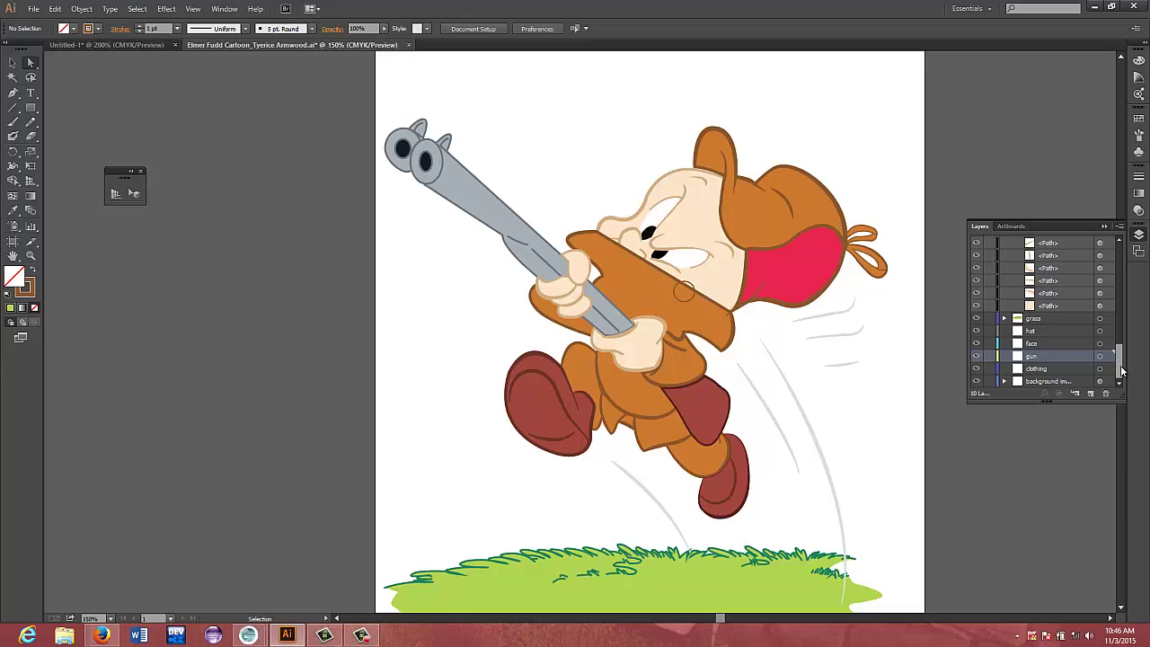
left_click_drag(1121, 368, 1121, 324)
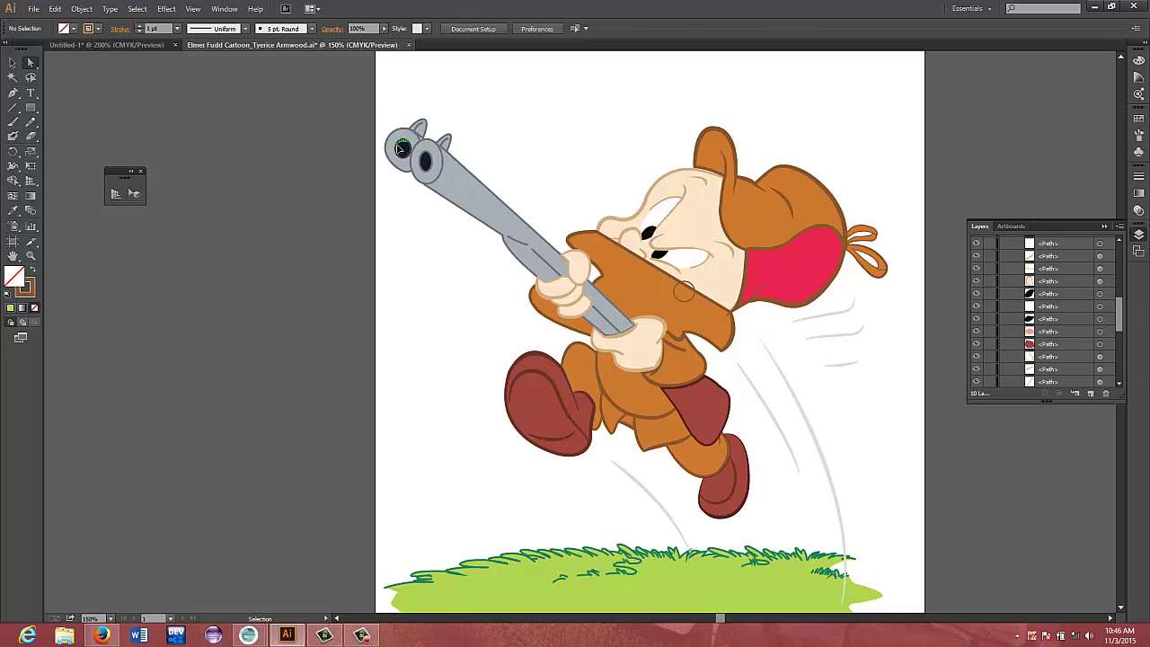
left_click(401, 148)
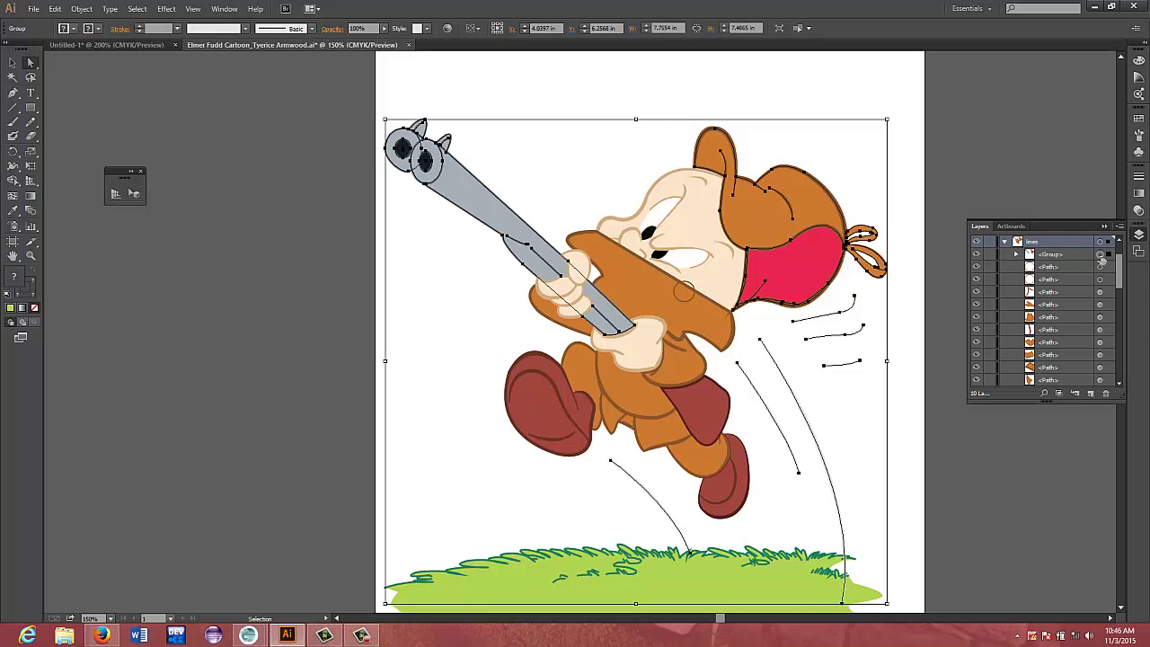
left_click(80, 8)
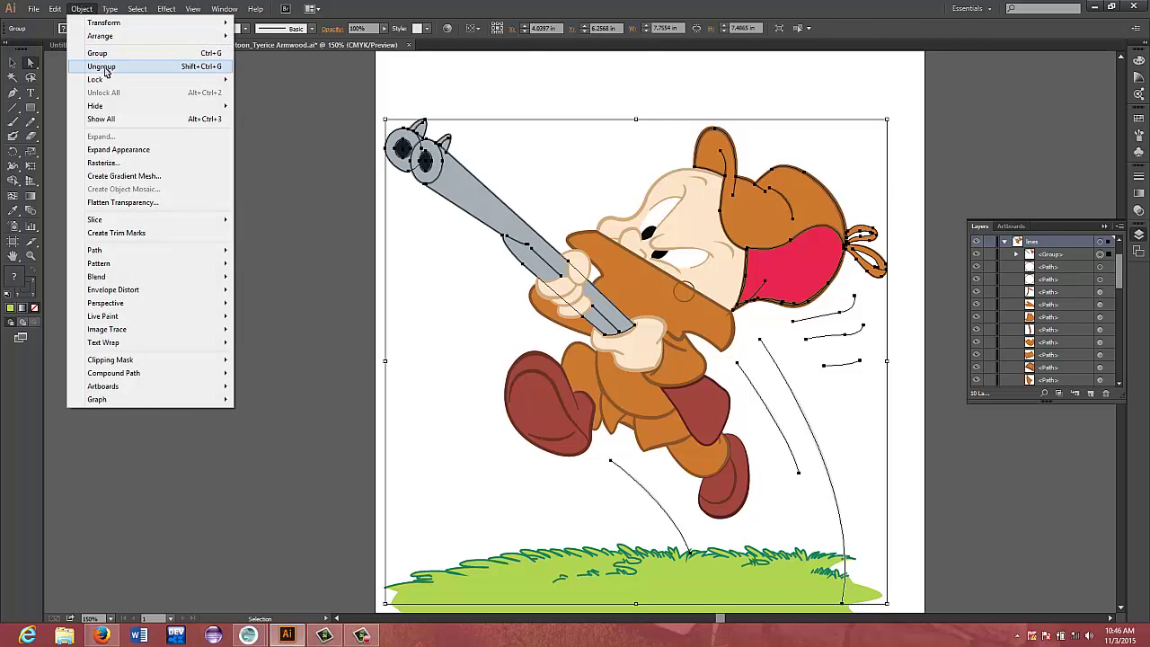
left_click(101, 67)
left_click(204, 145)
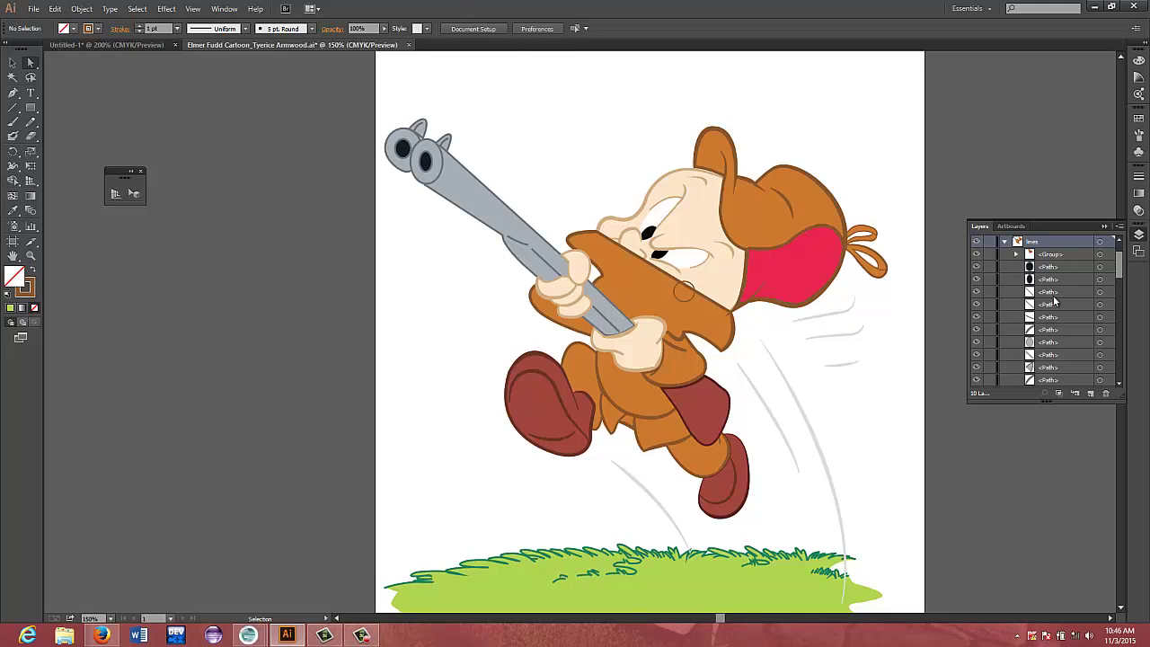
Select the grey gun barrel, sight and stock paths together through their entries in the lines layer
left_click(1099, 329)
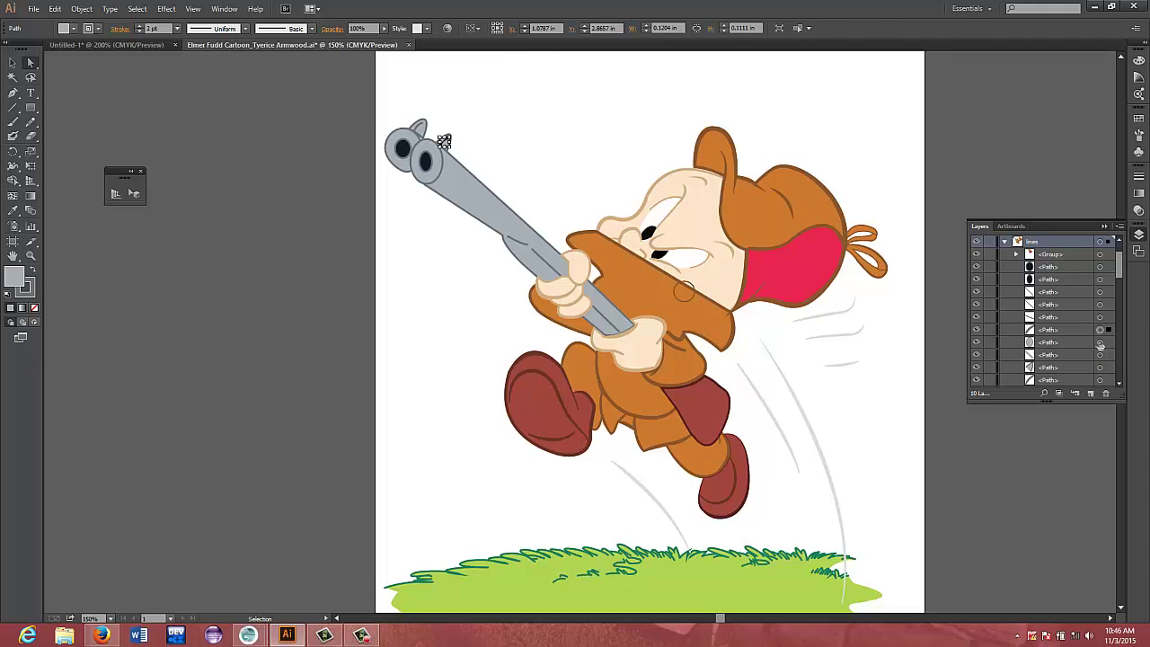
left_click(1100, 342, "shift")
left_click(1099, 317, "shift")
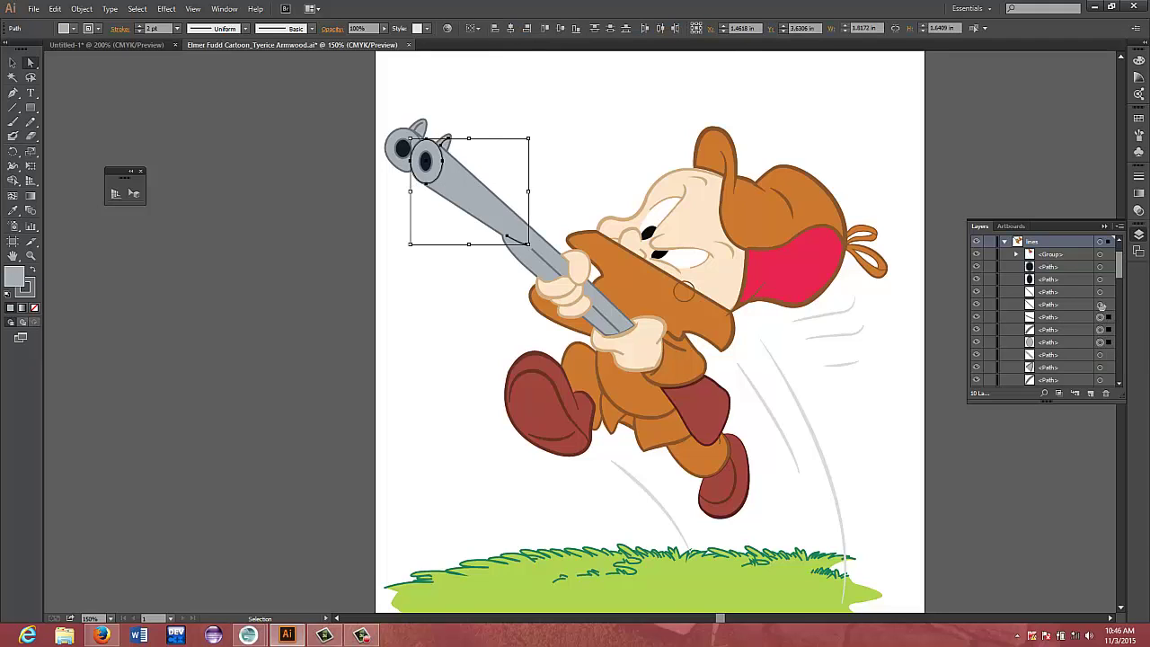
left_click(1100, 304, "shift")
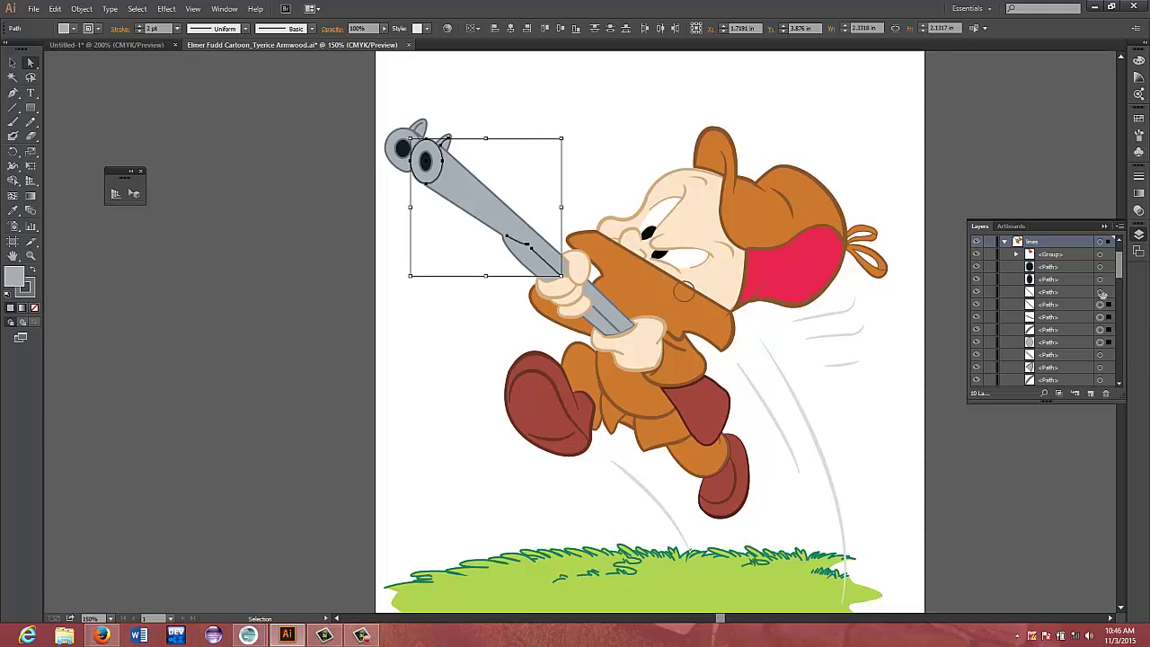
left_click(1101, 292, "shift")
left_click(1100, 355, "shift")
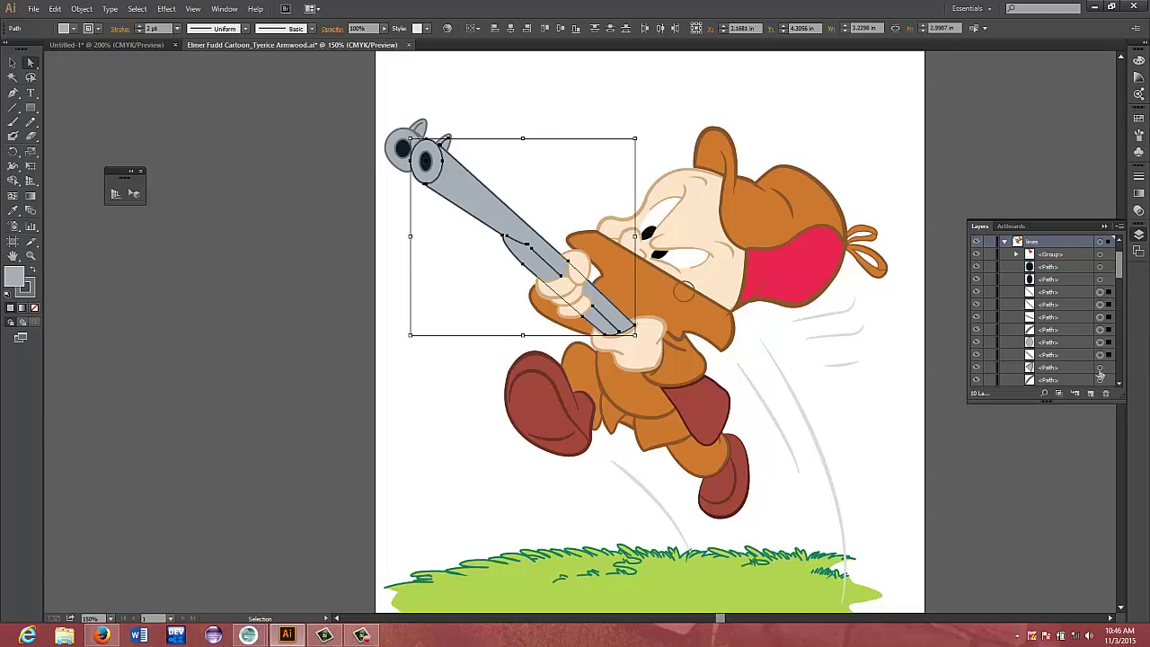
left_click(1100, 367, "shift")
scroll(1103, 370, "down", 3)
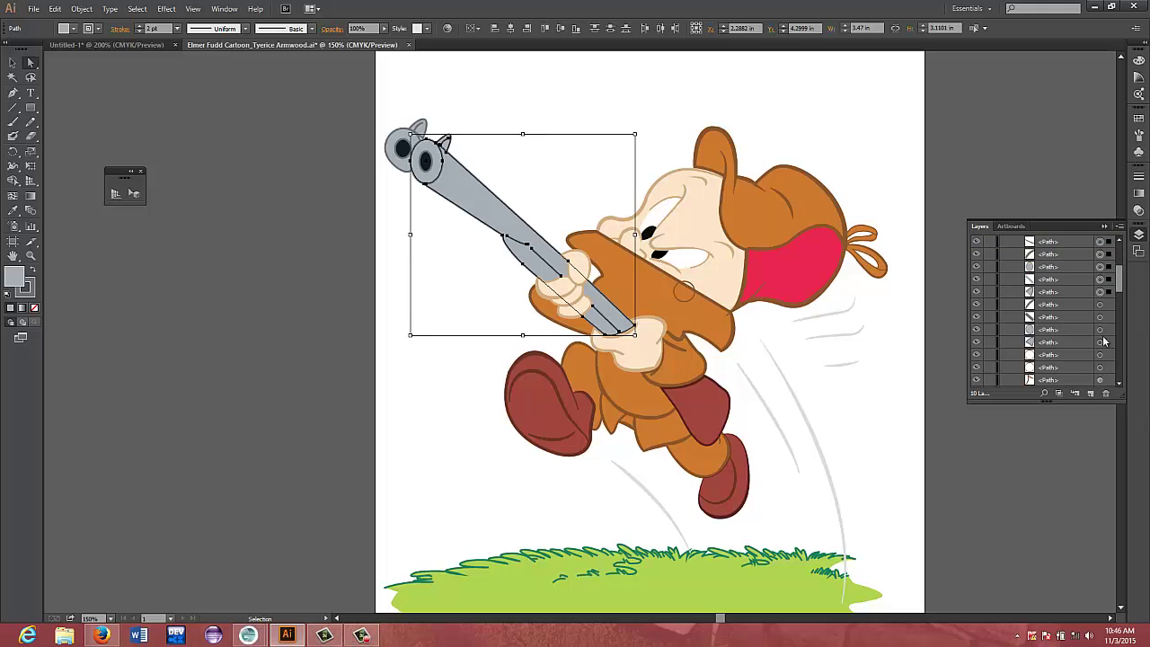
left_click(1100, 318, "shift")
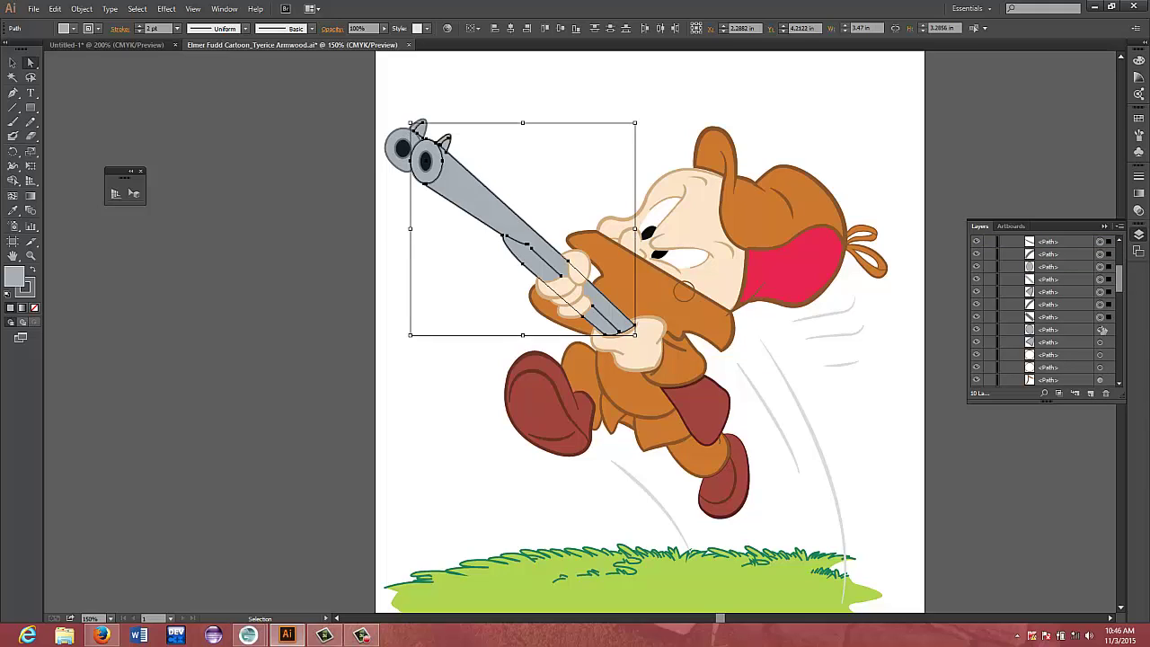
left_click(1099, 330, "shift")
left_click(1100, 343, "shift")
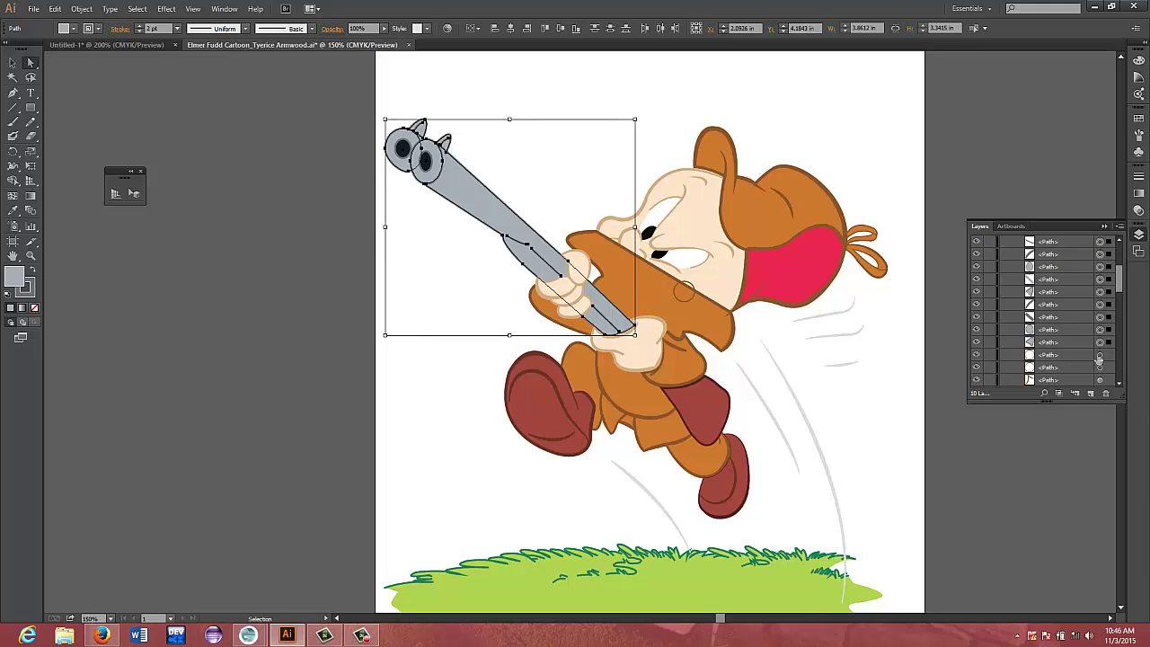
Add the small circle on the clothing and the sleeve crease line to the selected gun paths through the lines layer entries
left_click(1100, 355, "shift")
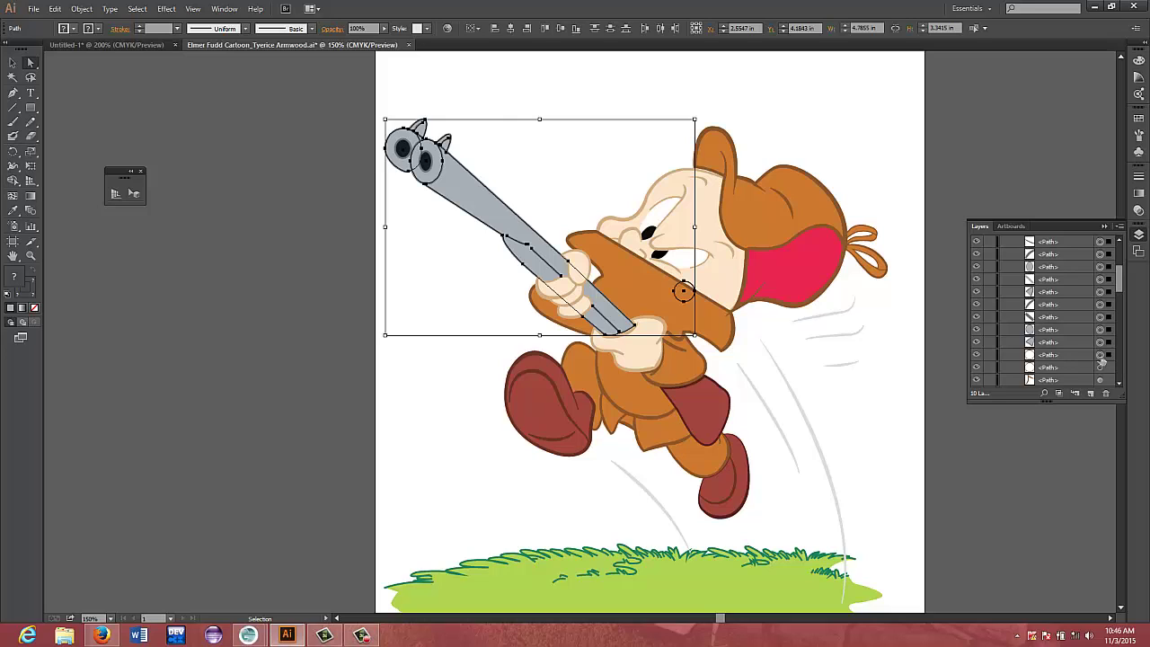
left_click(1101, 356, "shift")
left_click(1101, 368, "shift")
left_click_drag(1121, 280, 1123, 301)
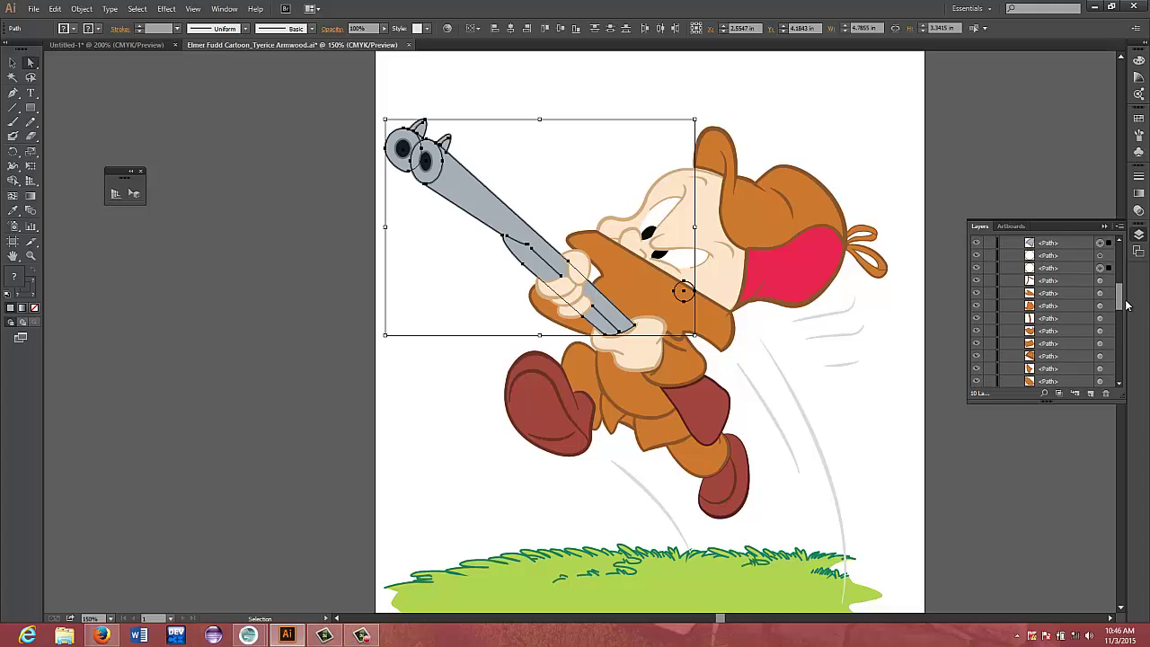
left_click(1099, 281, "shift")
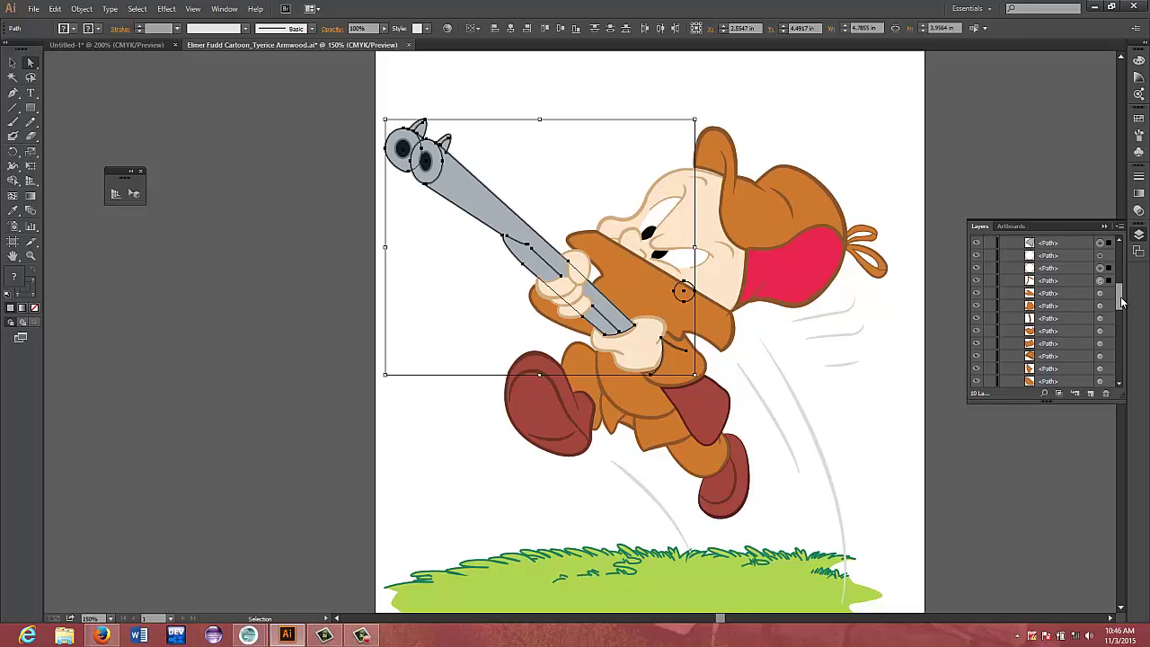
Try to move the sleeve crease path from the lines layer into the gun layer, and undo the move
left_click_drag(1121, 304, 1123, 267)
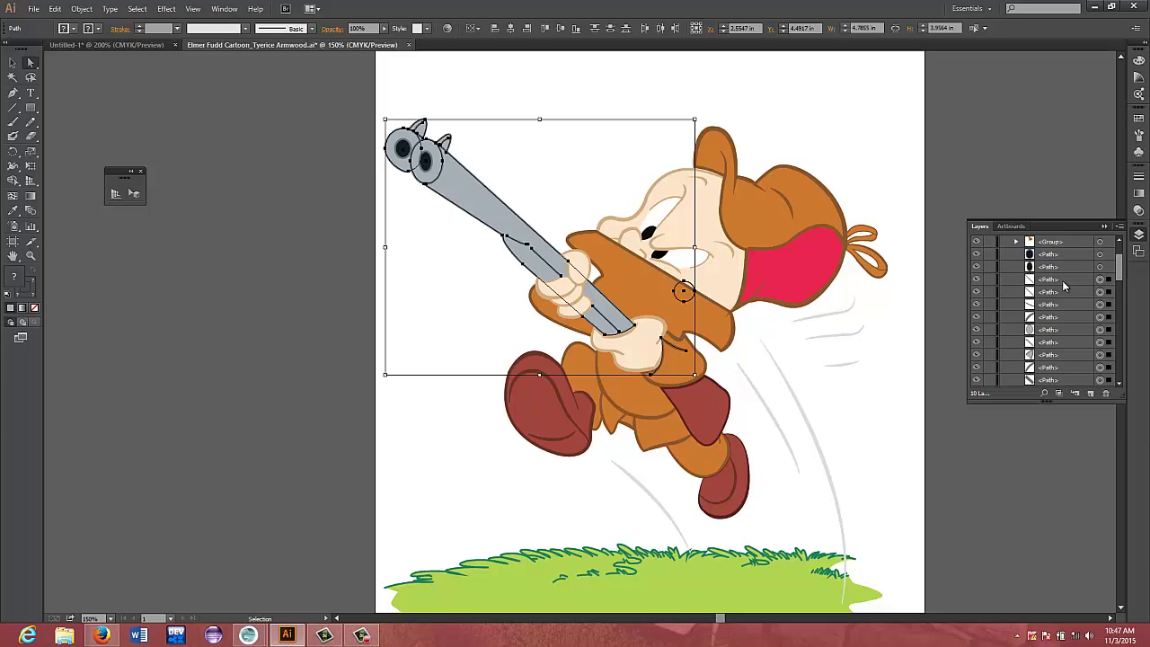
scroll(1062, 285, "up", 1)
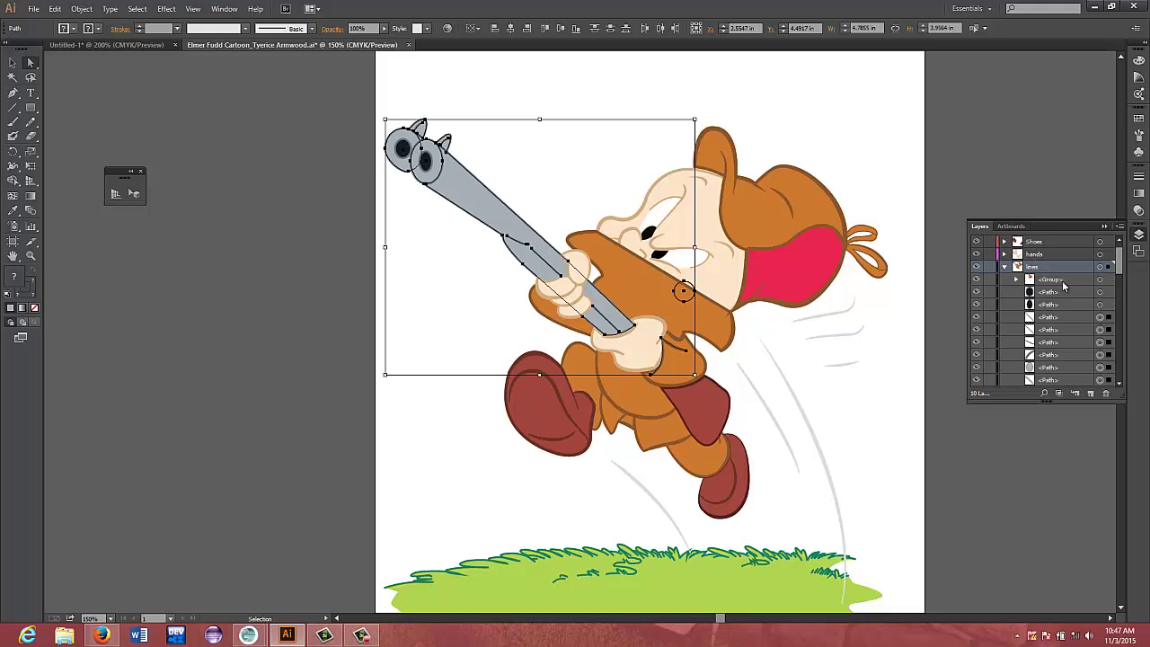
scroll(1062, 281, "down", 3)
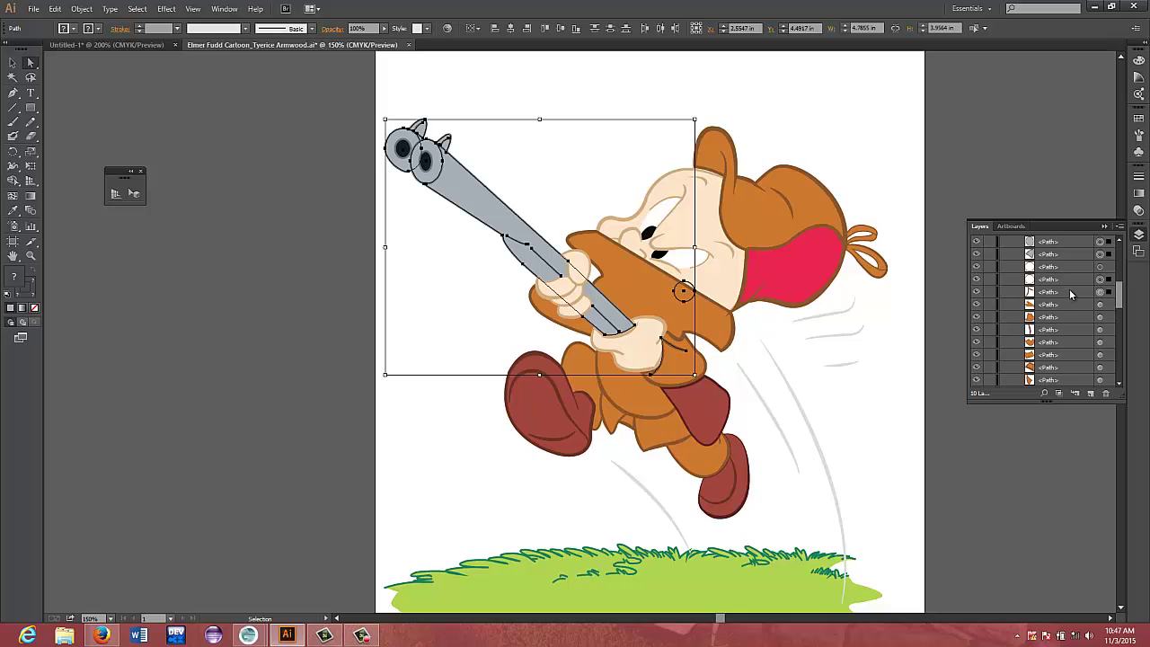
left_click_drag(1070, 292, 1077, 361)
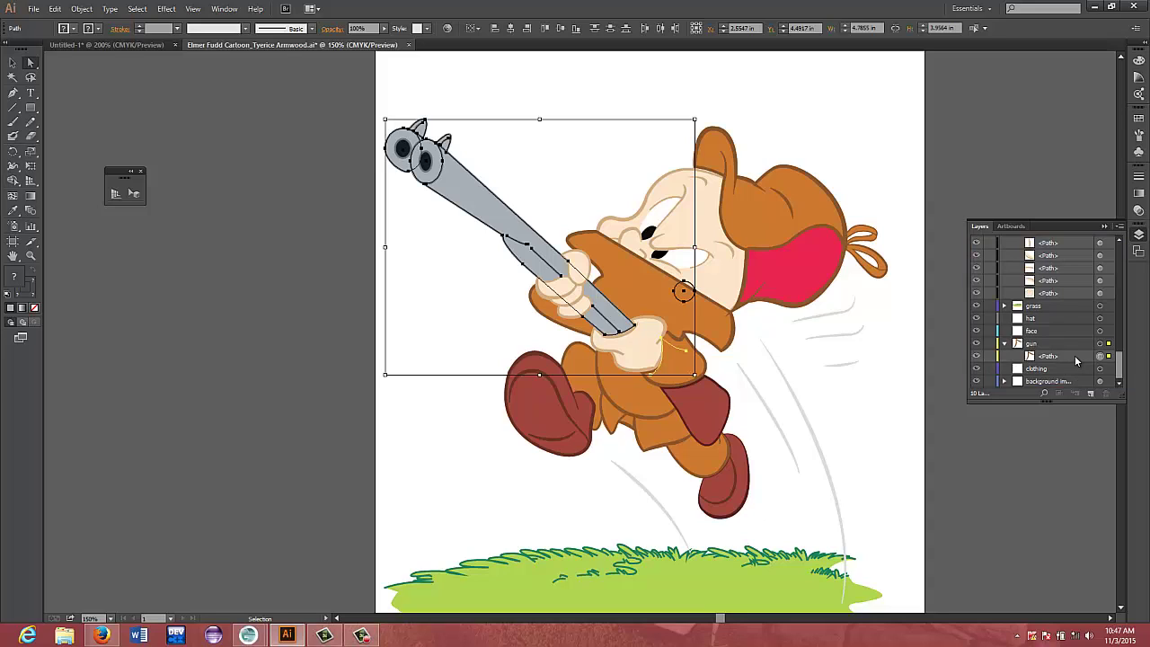
key("ctrl+z")
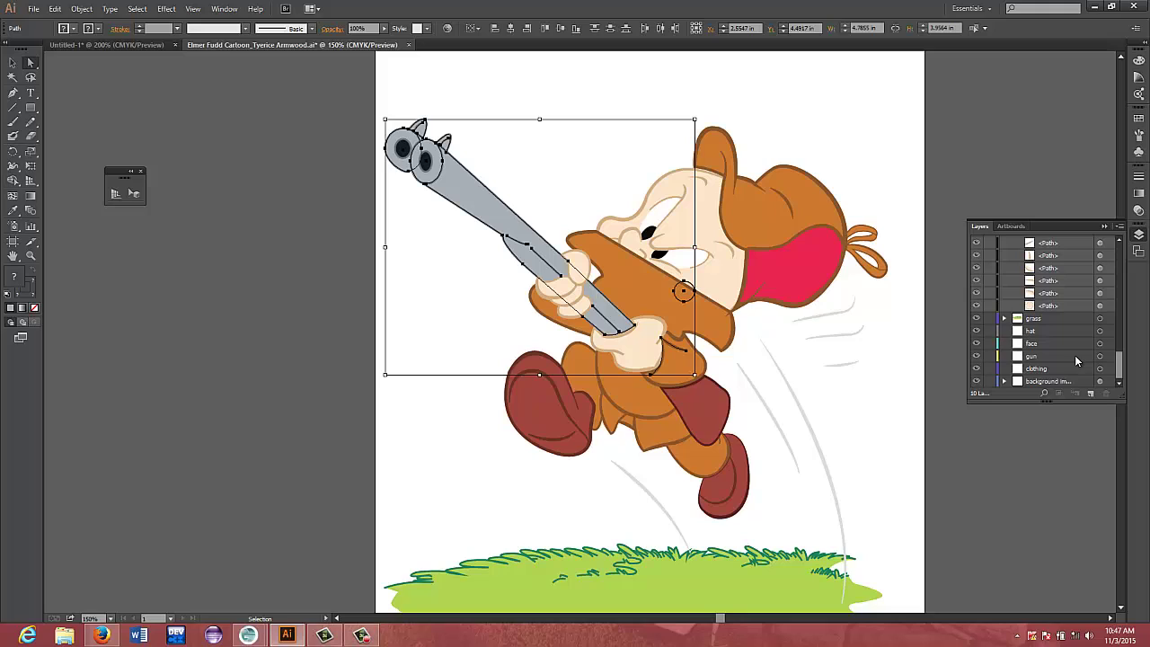
Move the run of ten grey barrel, sight and stock paths from the lines layer into the gun layer, and clear the selection
scroll(1075, 355, "up", 10)
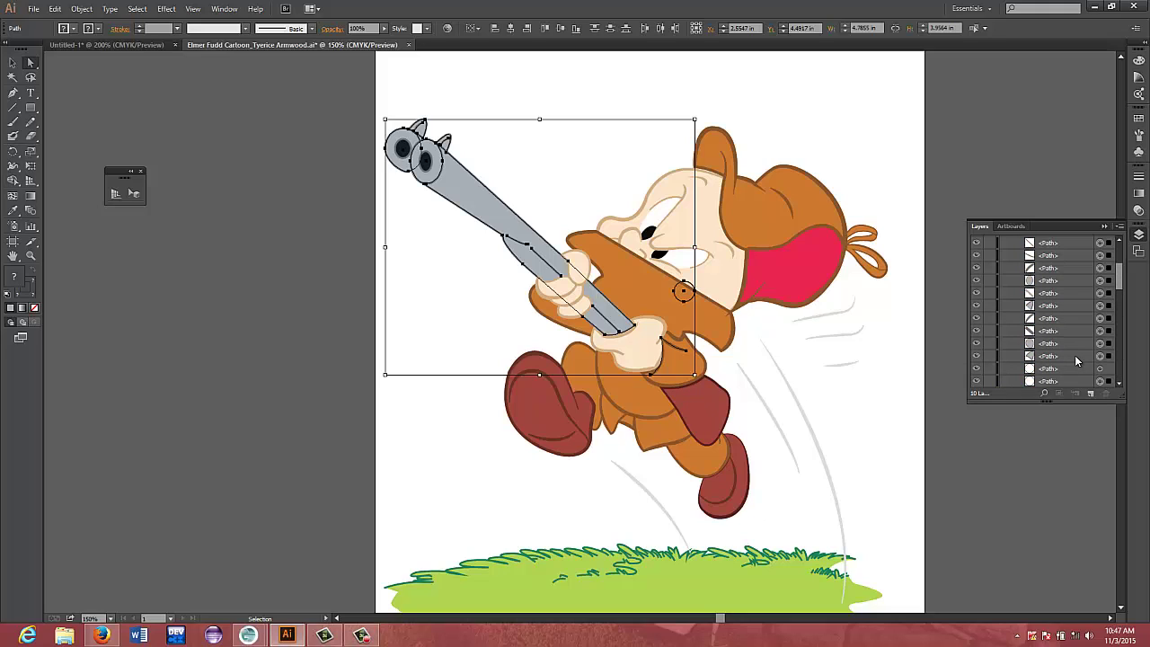
scroll(1074, 355, "up", 3)
left_click(1059, 309)
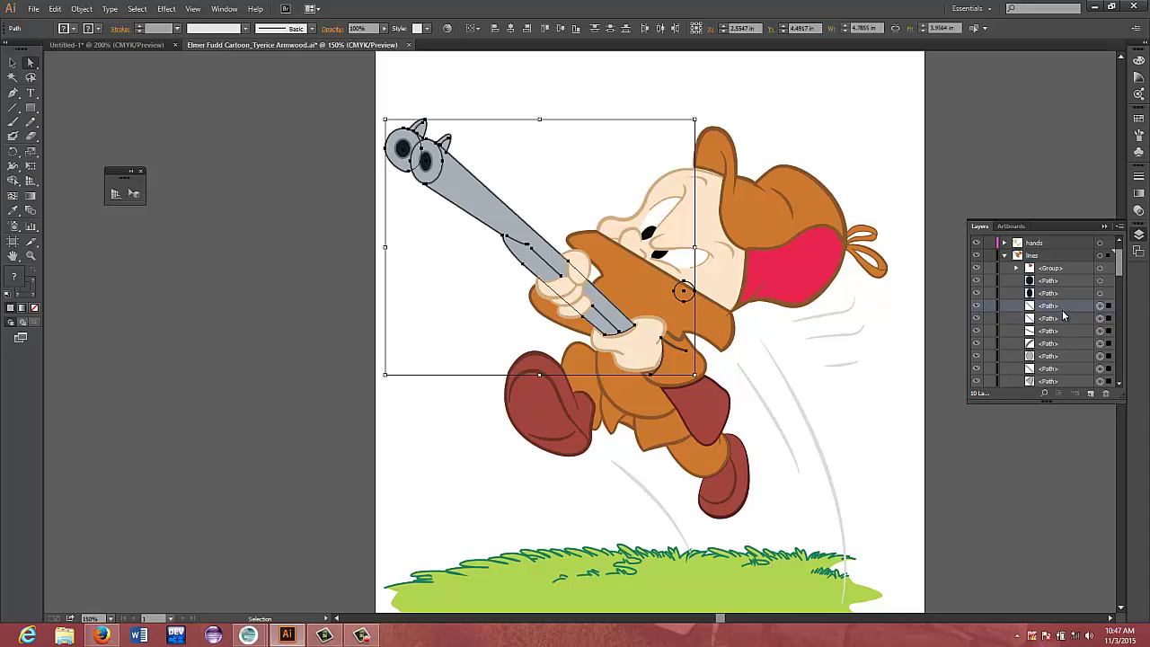
scroll(1062, 311, "down", 5)
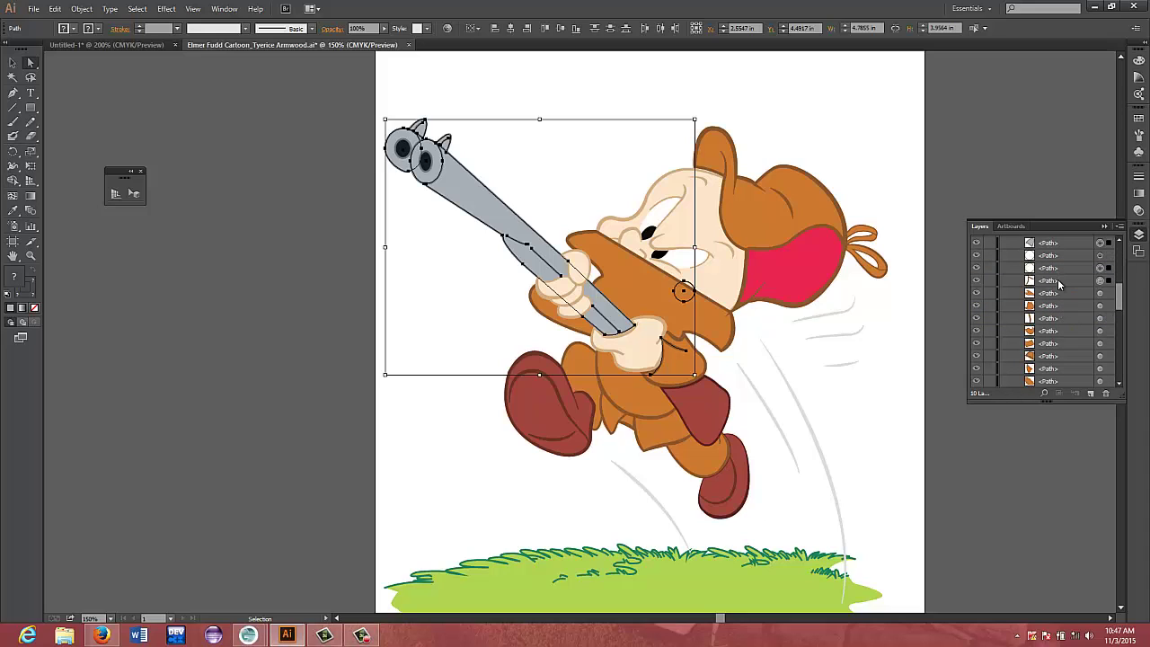
left_click(1057, 245)
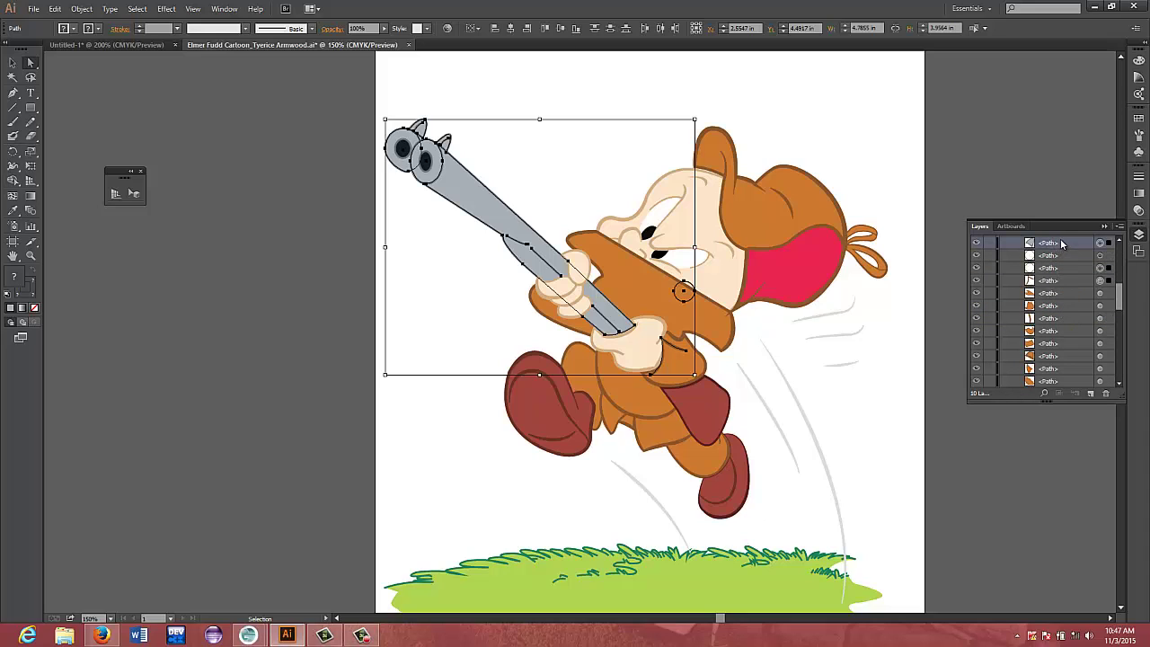
left_click_drag(1057, 244, 1059, 359)
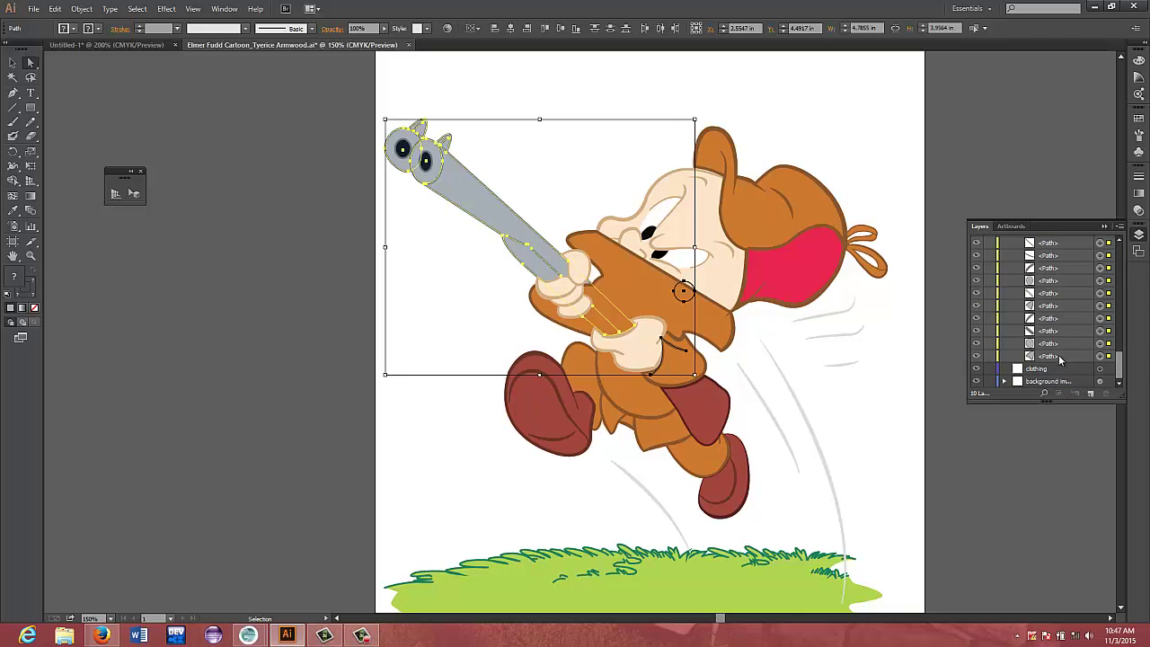
left_click(1053, 452)
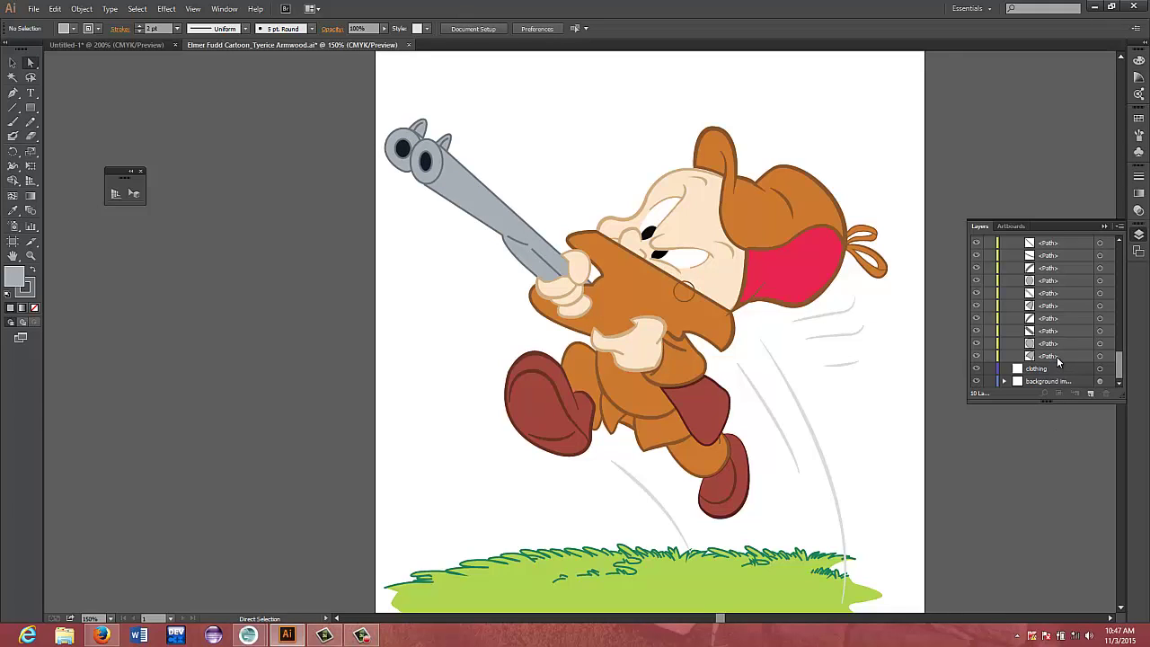
Move the group holding the hat and motion lines from the lines layer into the hat layer, and collapse the gun and hat layers
scroll(1056, 357, "up", 5)
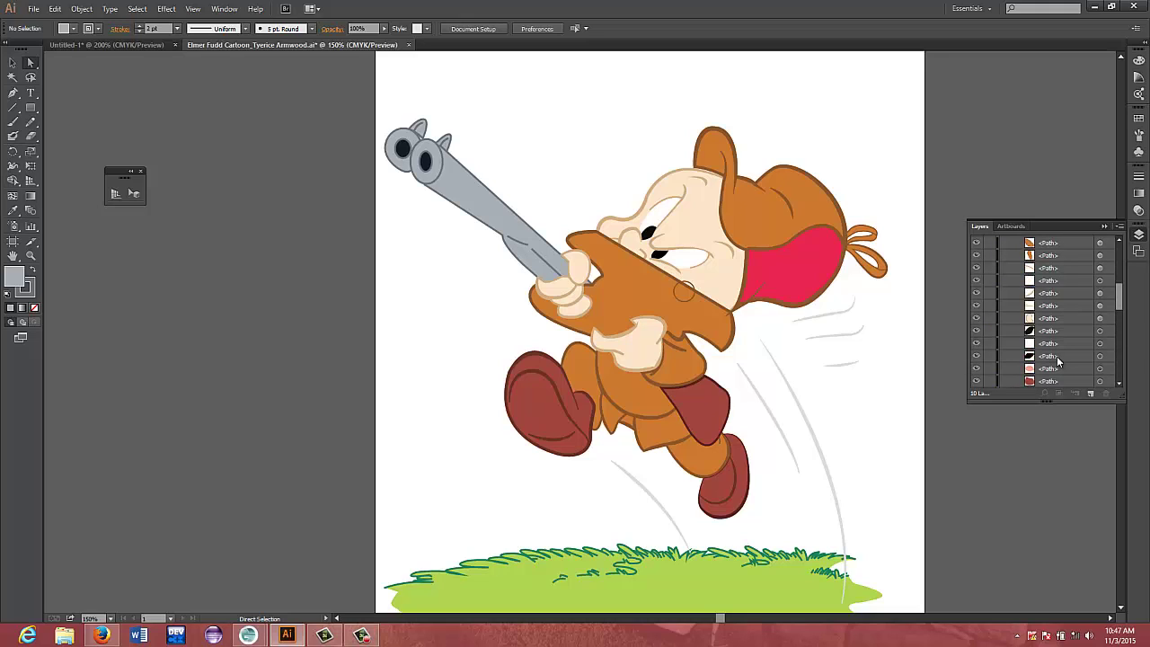
scroll(1056, 356, "up", 5)
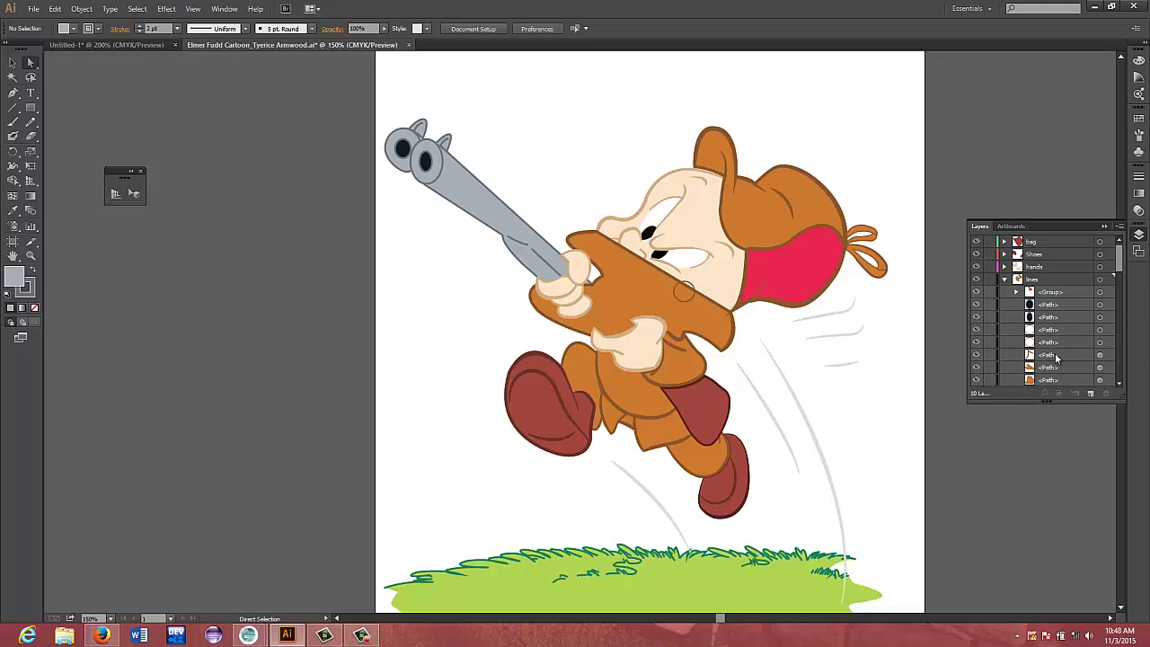
left_click(1073, 291)
left_click(1102, 294)
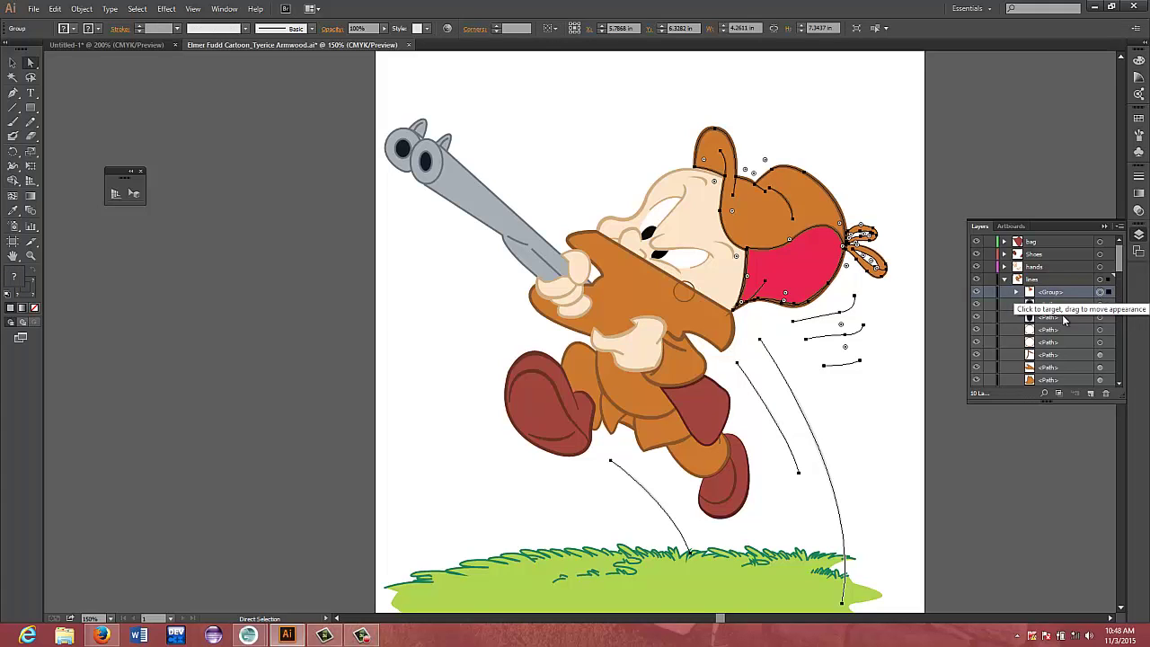
left_click(1074, 302)
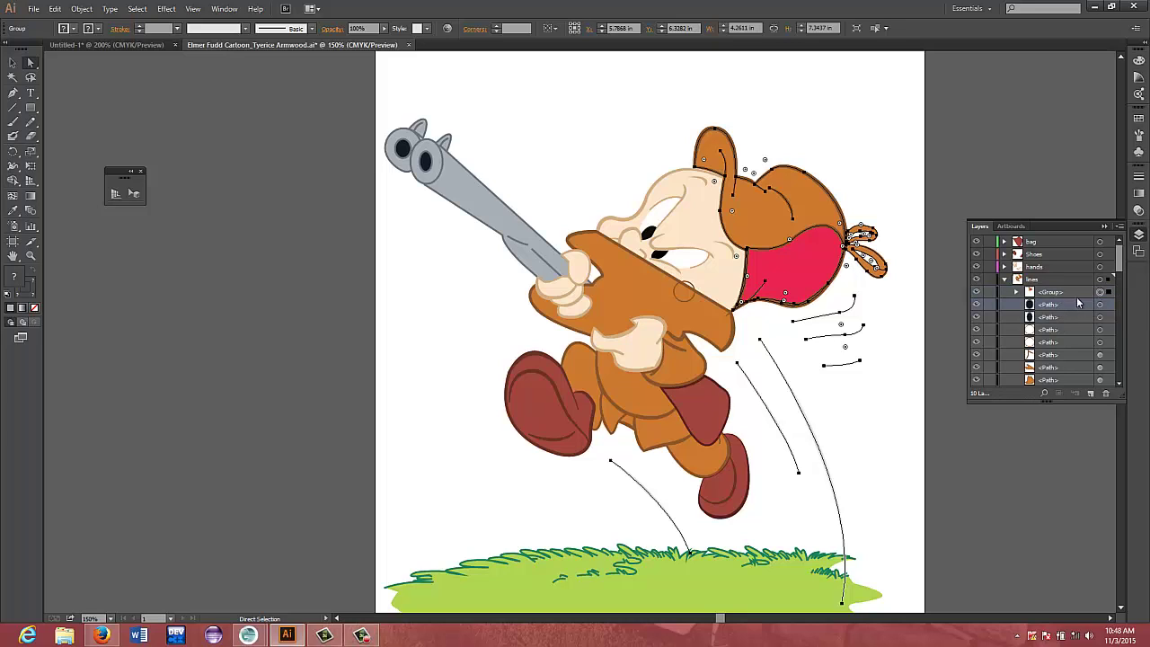
left_click(1074, 293)
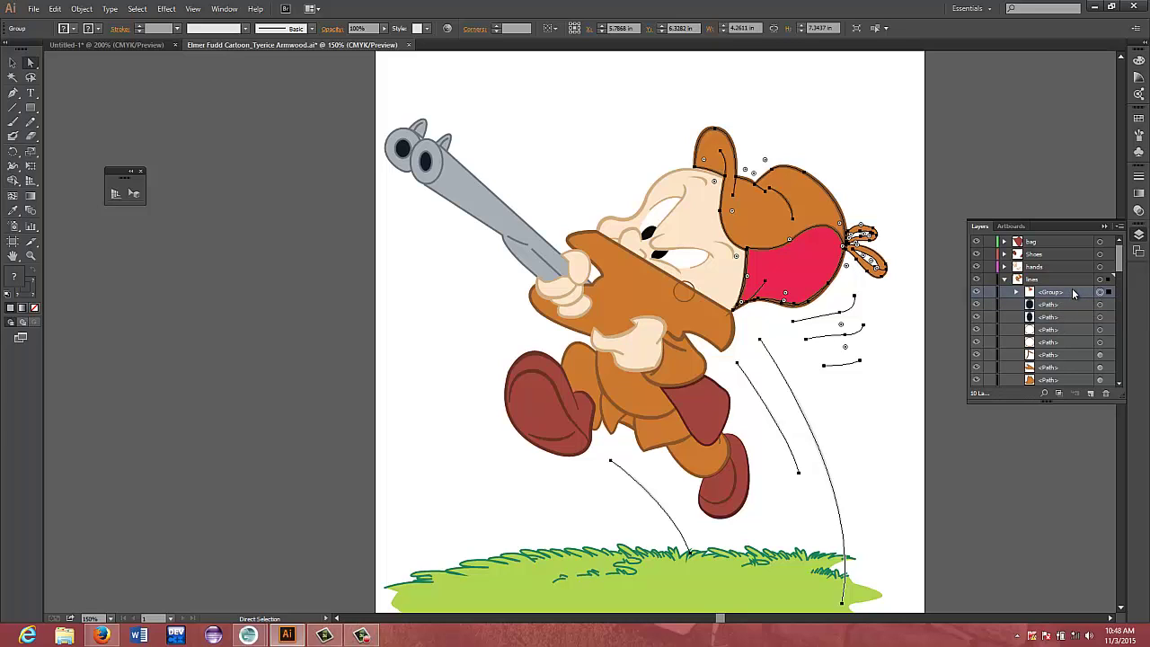
scroll(1071, 295, "down", 5)
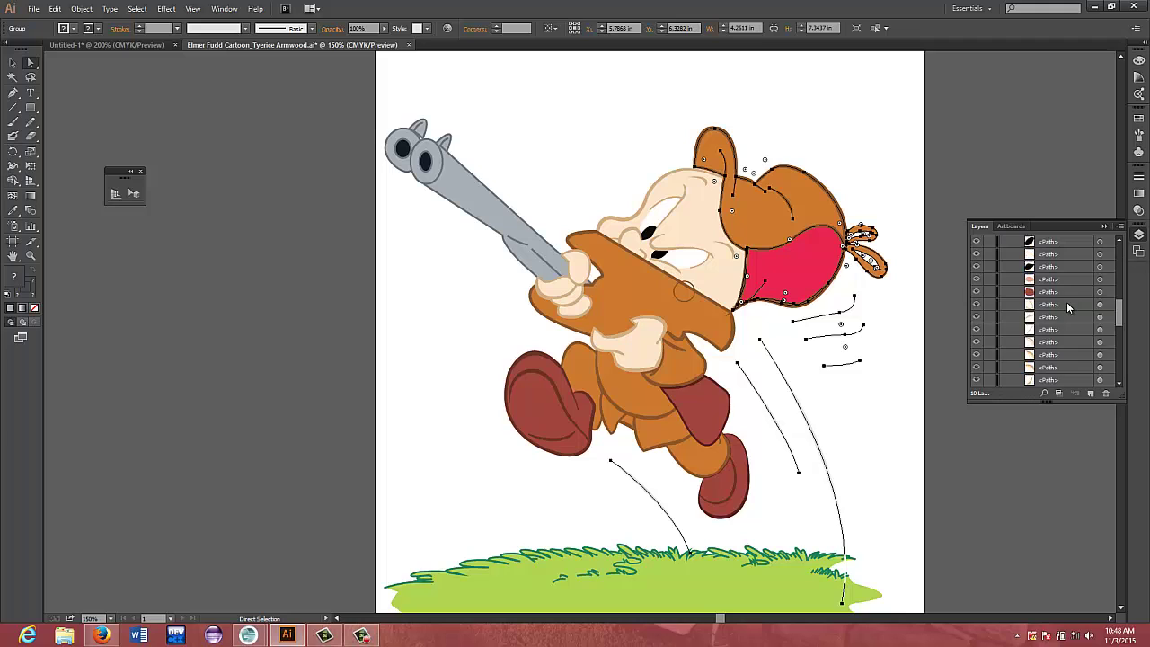
scroll(1067, 302, "down", 4)
scroll(1067, 302, "up", 4)
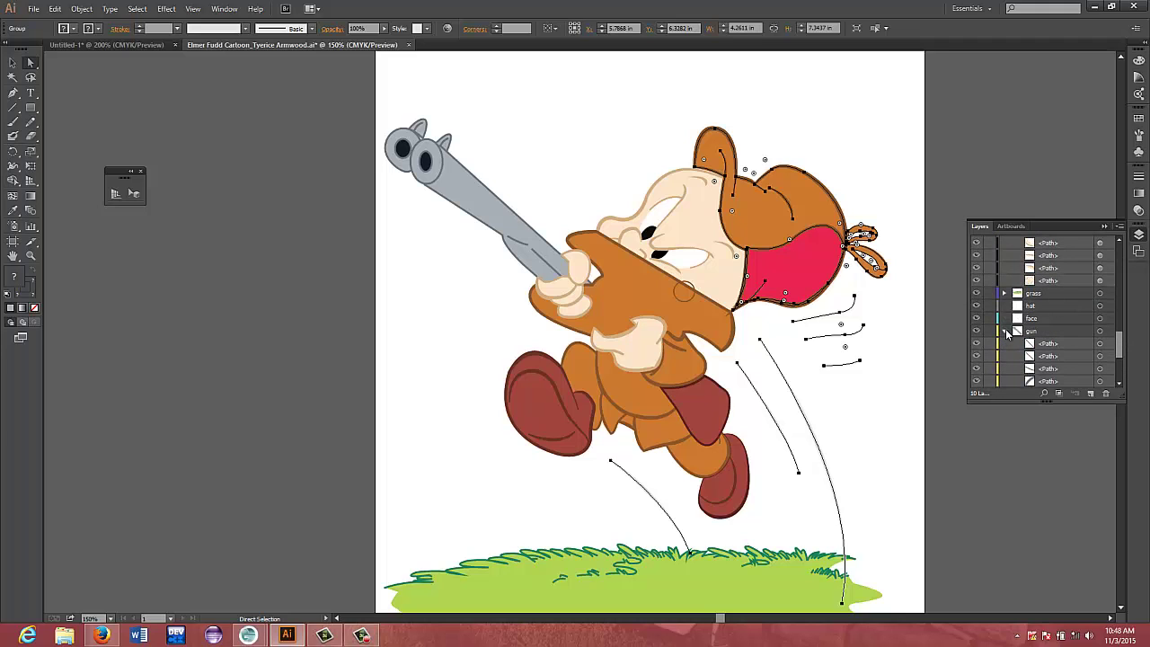
left_click(1005, 330)
scroll(1069, 329, "up", 4)
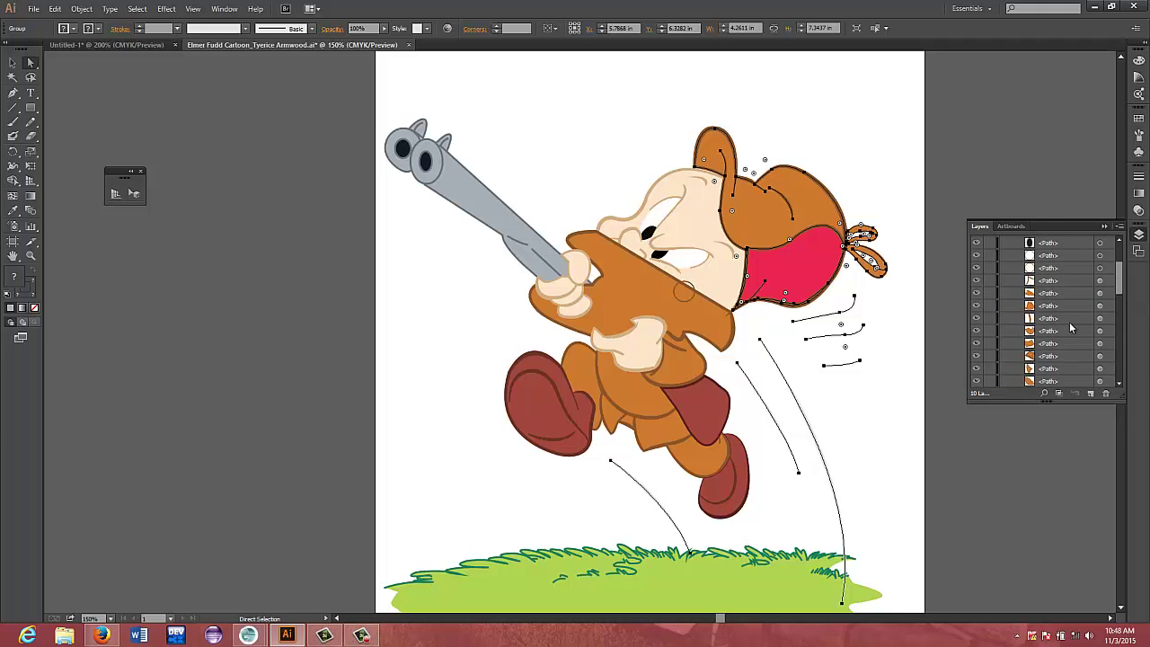
left_click_drag(1057, 295, 1064, 329)
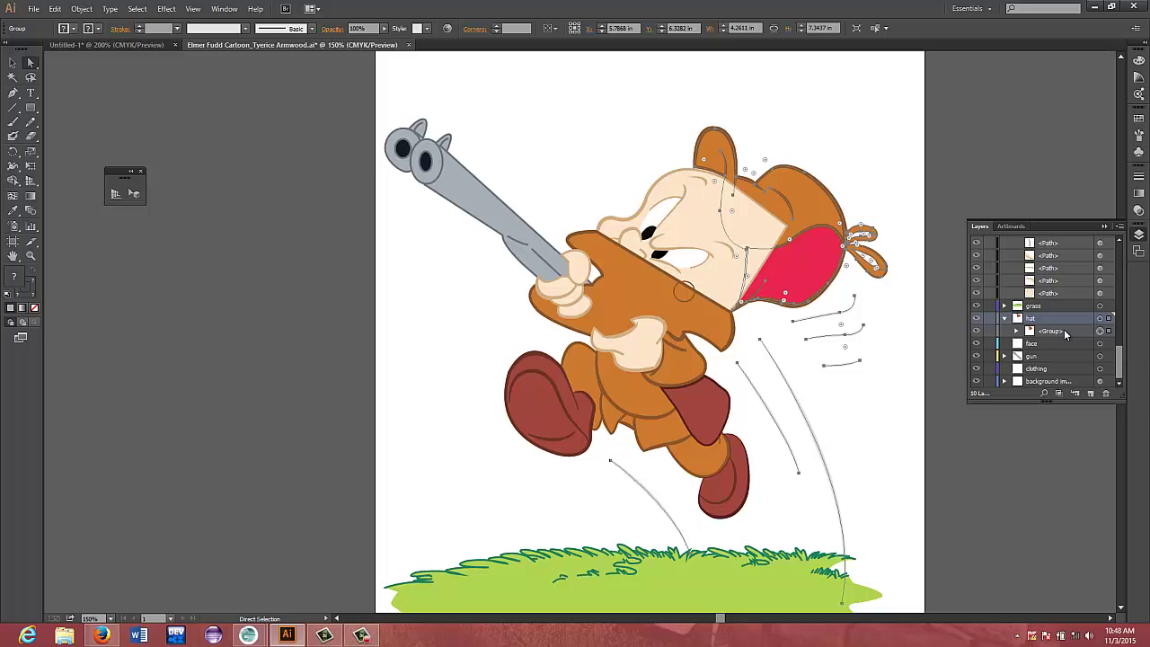
left_click(1003, 321)
Identify the first paths in the lines layer and move the two black barrel-hole paths into the gun layer
scroll(1056, 331, "up", 3)
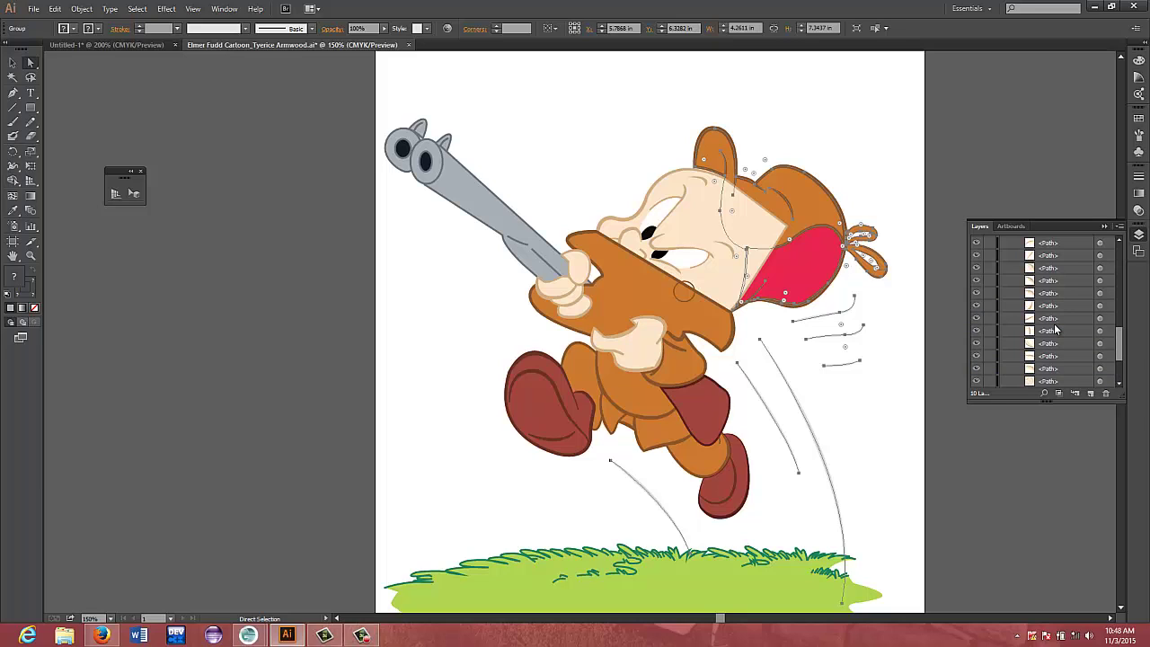
scroll(1056, 330, "up", 4)
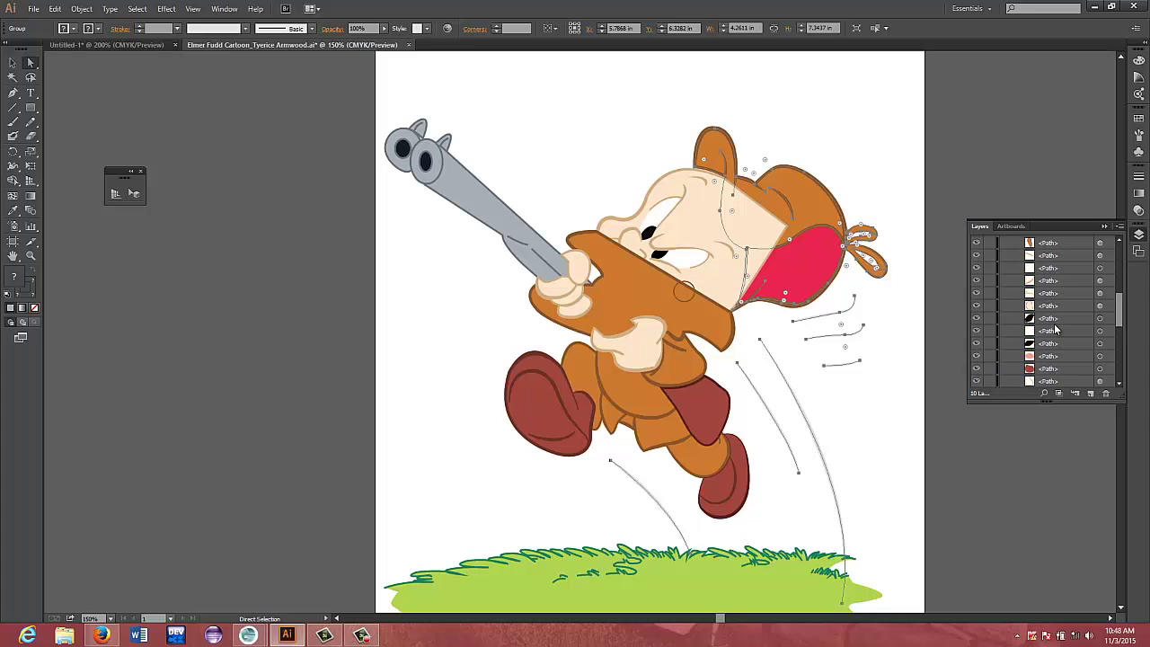
scroll(1055, 330, "up", 4)
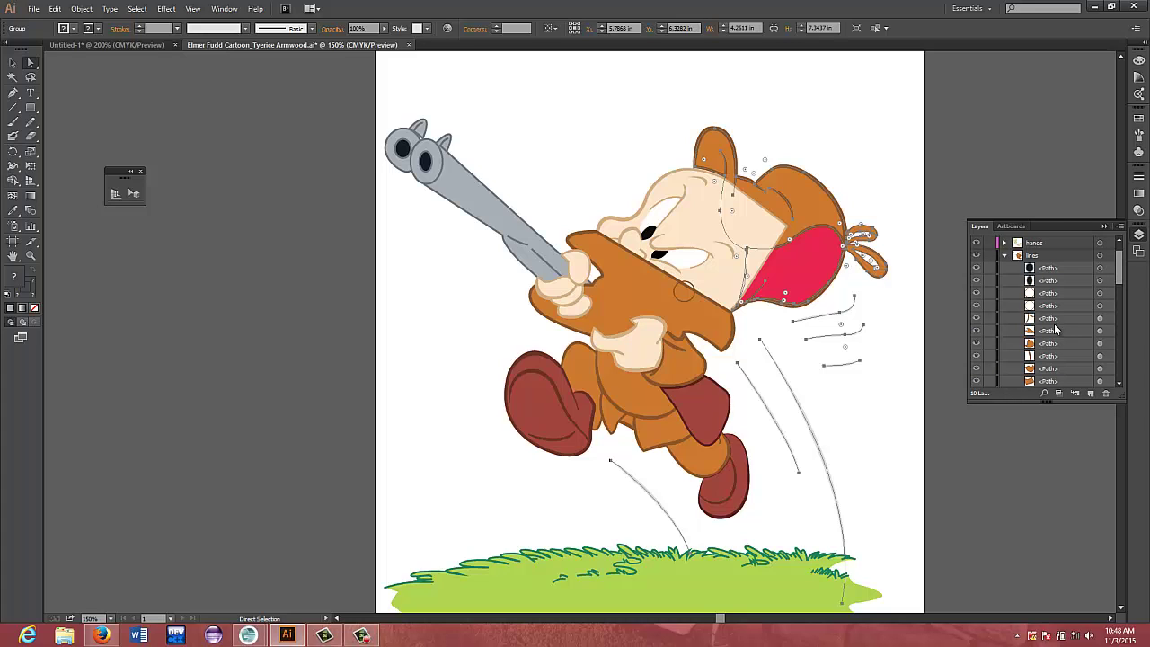
left_click(1054, 269)
left_click(1100, 268)
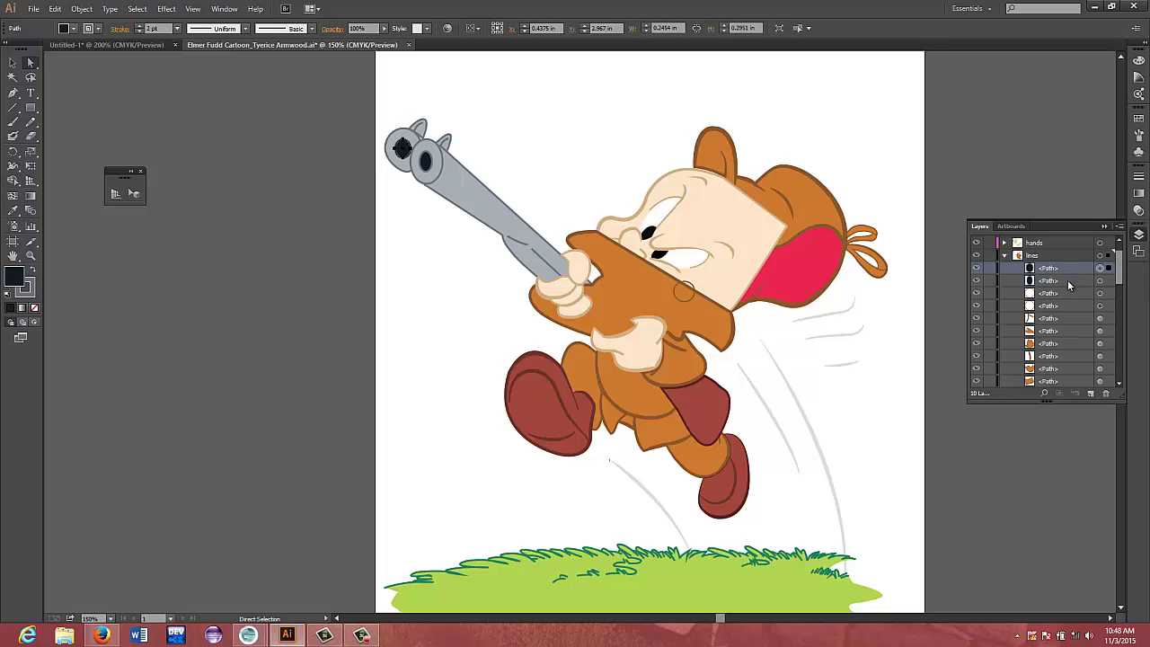
left_click(1068, 282, "shift")
left_click(1099, 292)
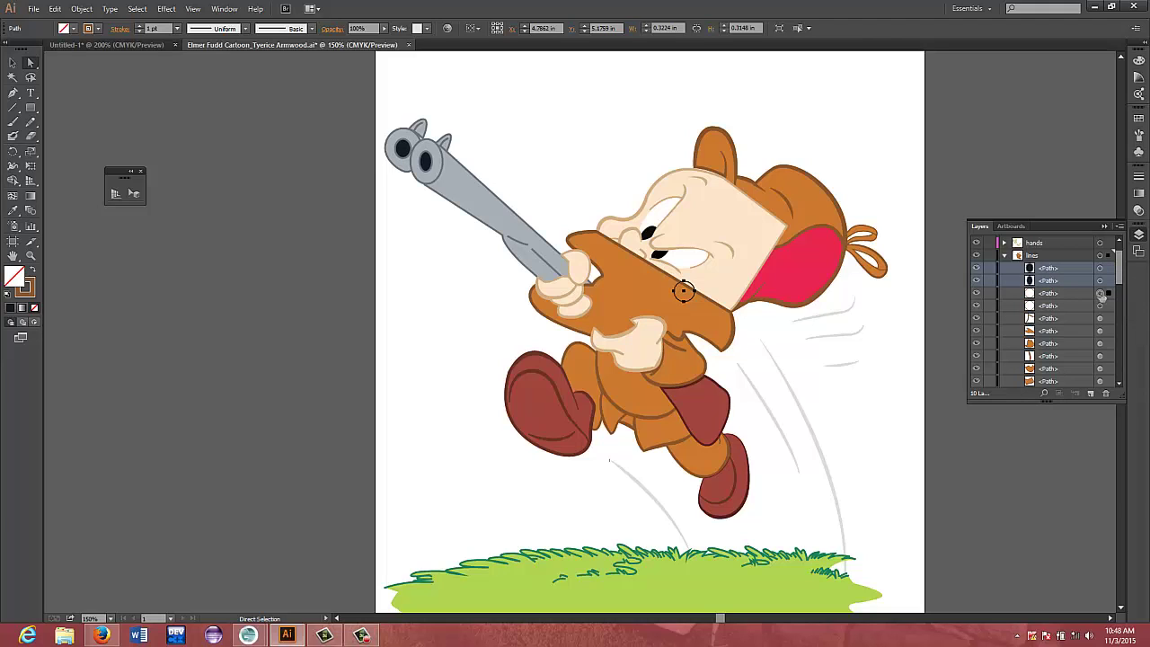
left_click(1100, 306)
left_click(1099, 293)
left_click_drag(1061, 281, 1065, 356)
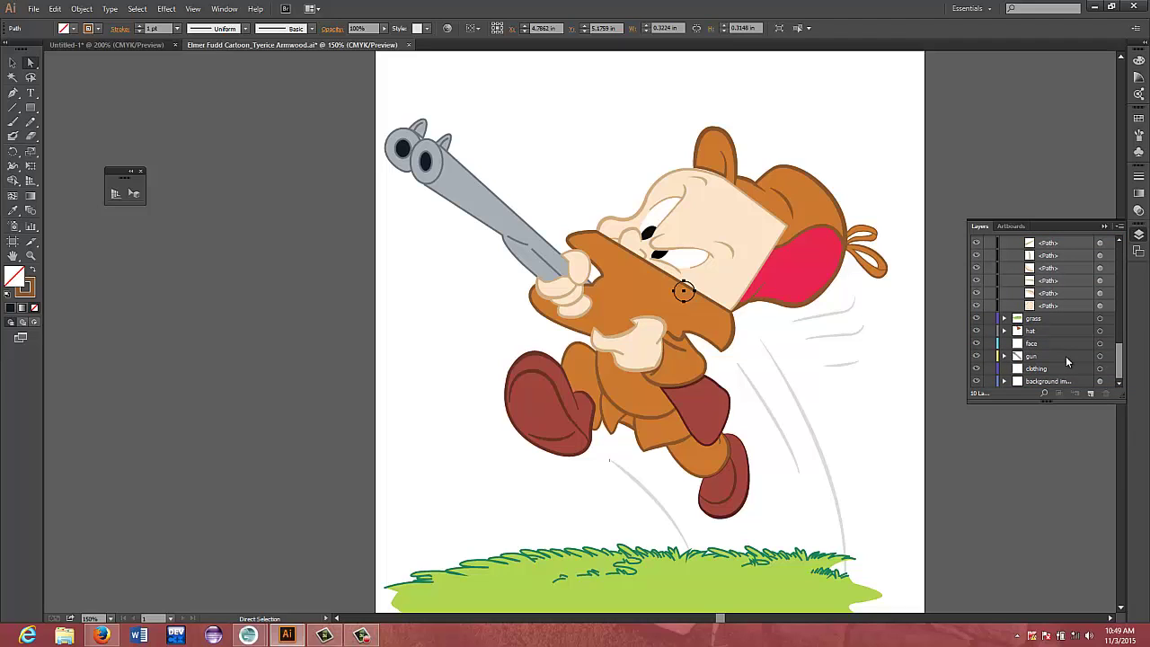
Move the run of skin-coloured face shape and facial line paths at the end of the lines layer into the face layer
scroll(1065, 356, "up", 1)
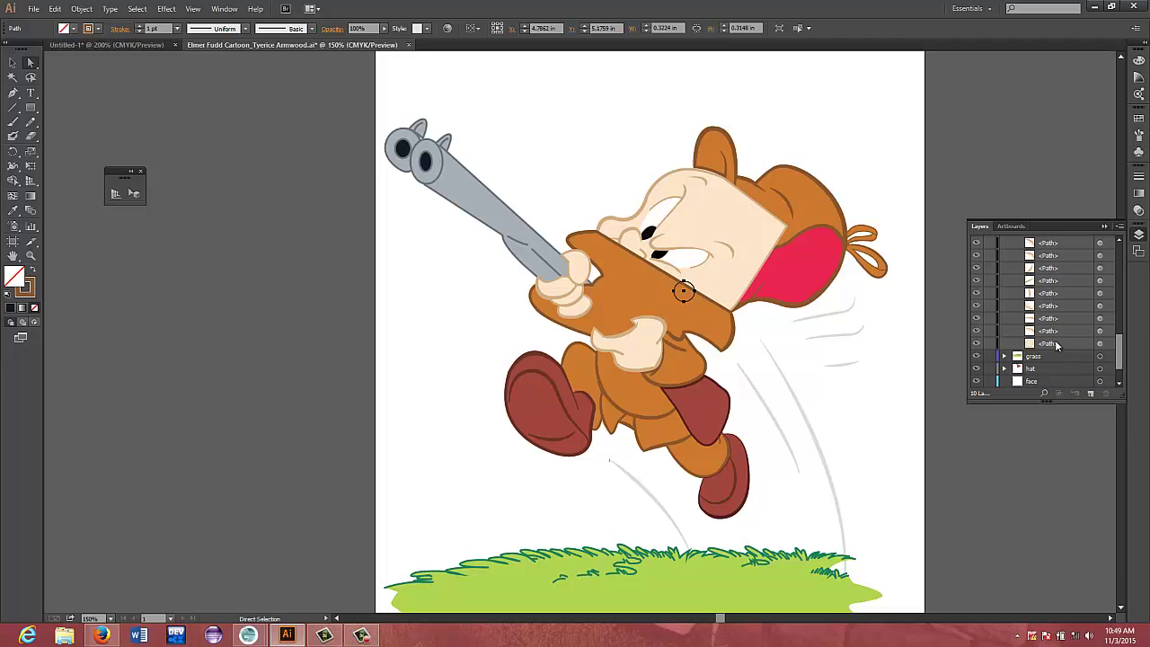
left_click(1098, 344)
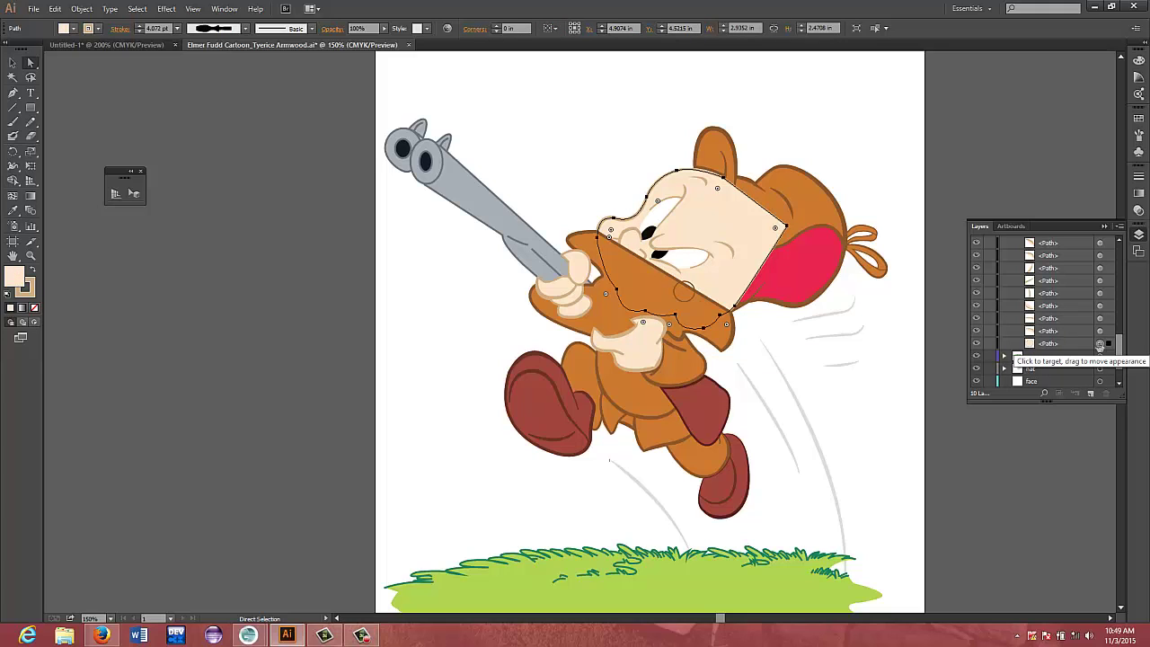
left_click(1098, 332)
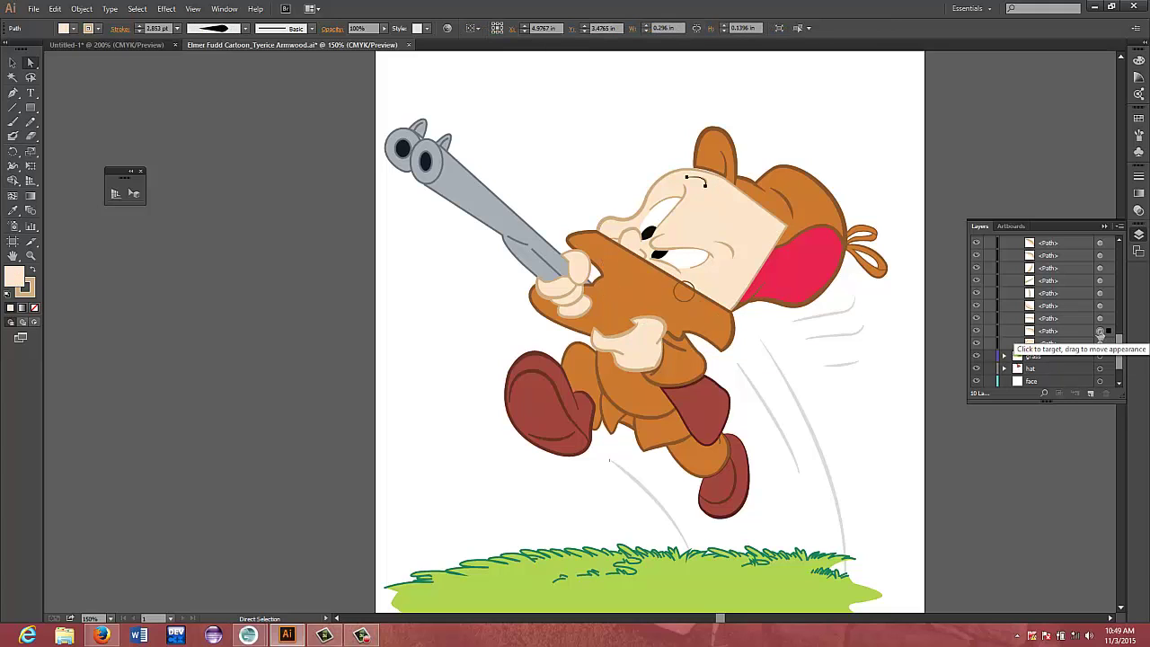
scroll(1068, 344, "up", 2)
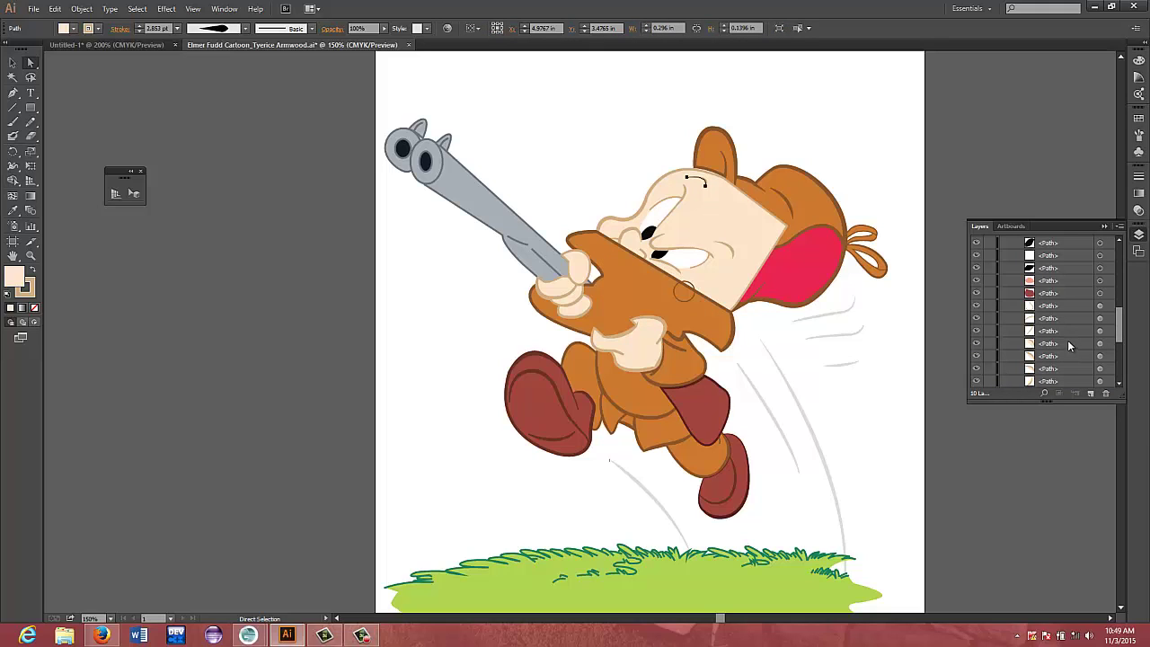
left_click(1063, 305, "shift")
scroll(1067, 334, "down", 4)
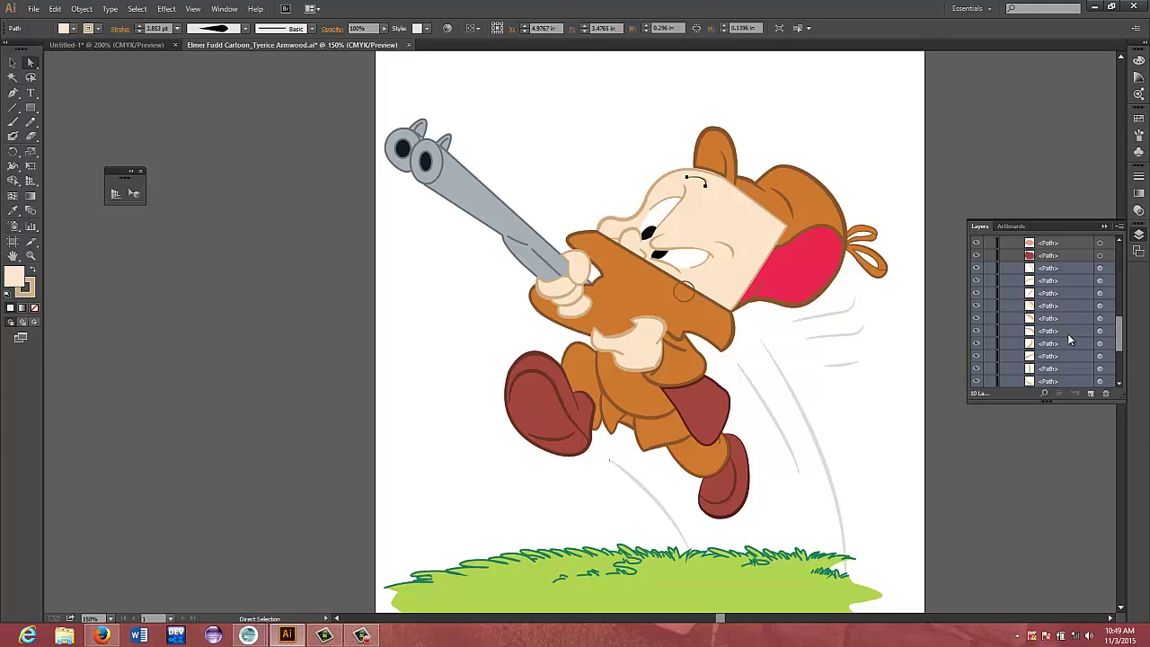
left_click_drag(1067, 293, 1065, 346)
scroll(1064, 347, "up", 3)
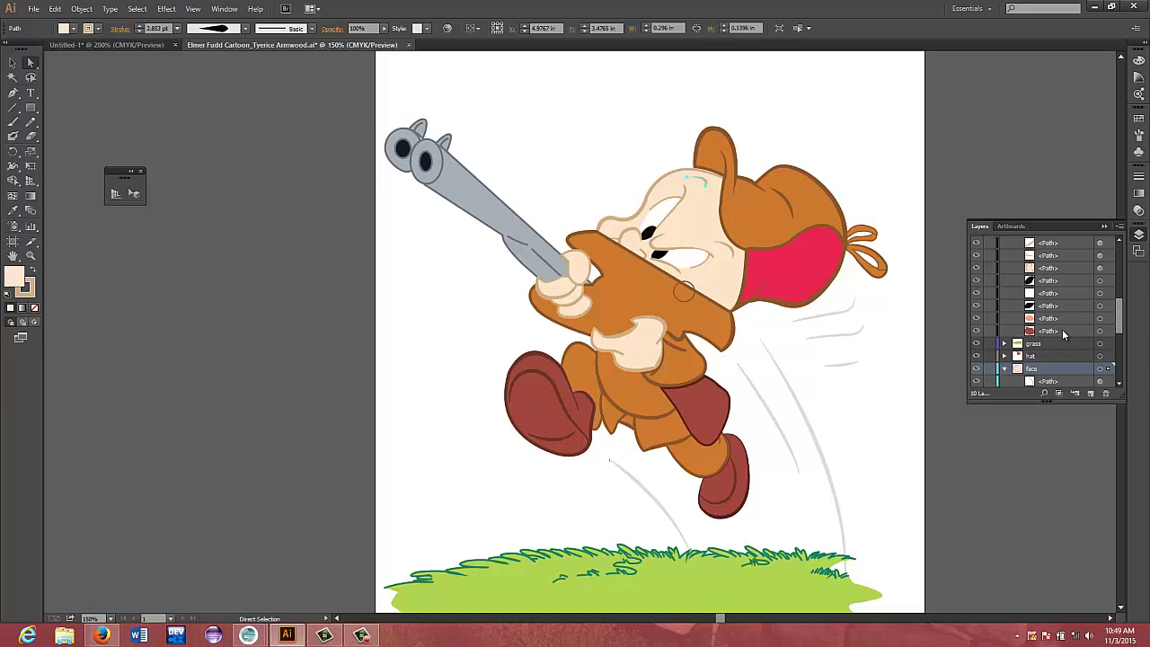
Move the run of mouth, tongue, eye and remaining face paths at the end of the lines layer into the face layer
left_click(1062, 331)
scroll(1062, 332, "up", 2)
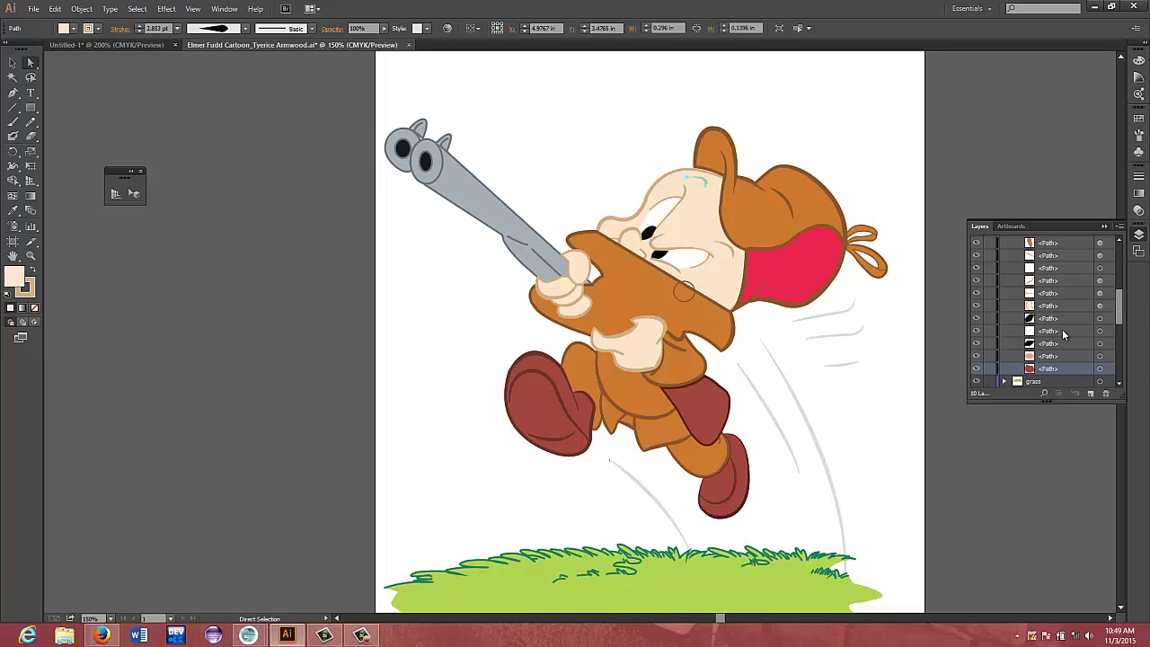
left_click(1063, 250, "shift")
scroll(1064, 361, "down", 2)
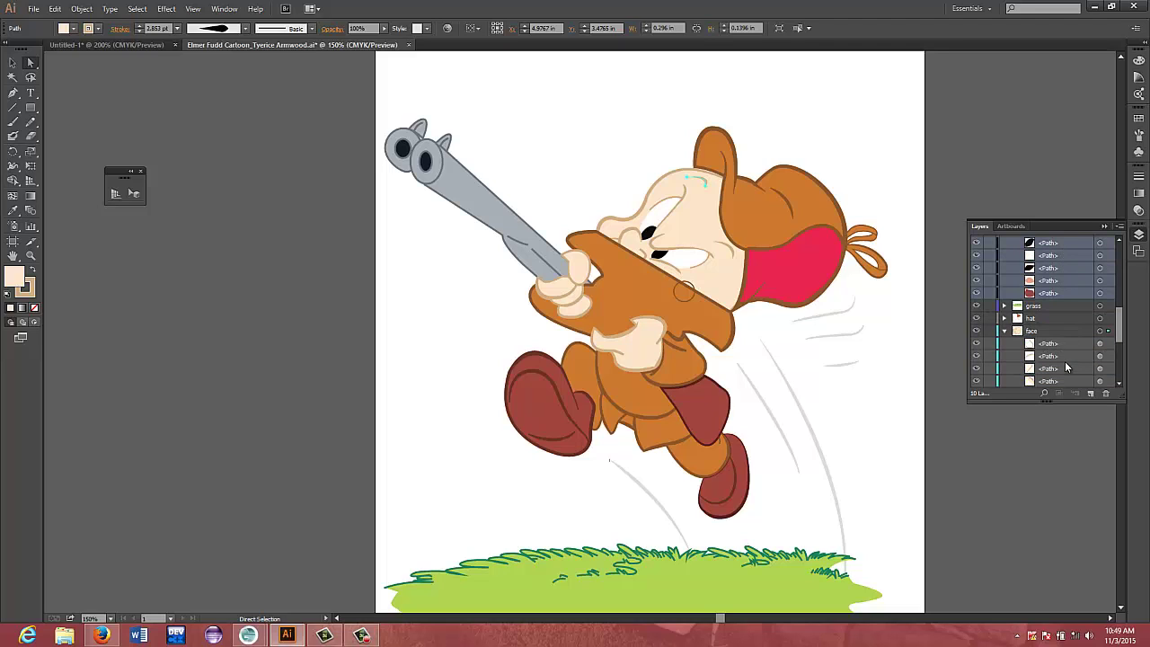
left_click_drag(1066, 293, 1069, 332)
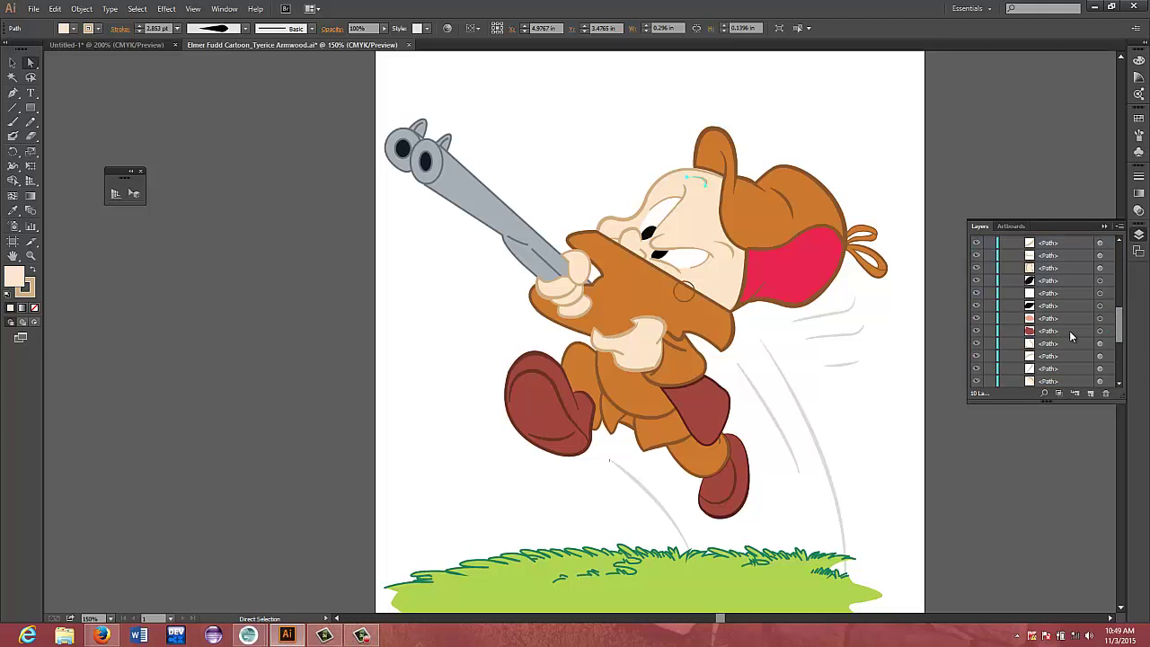
Examine which parts of the drawing the remaining paths in the lines layer belong to
scroll(1070, 335, "up", 3)
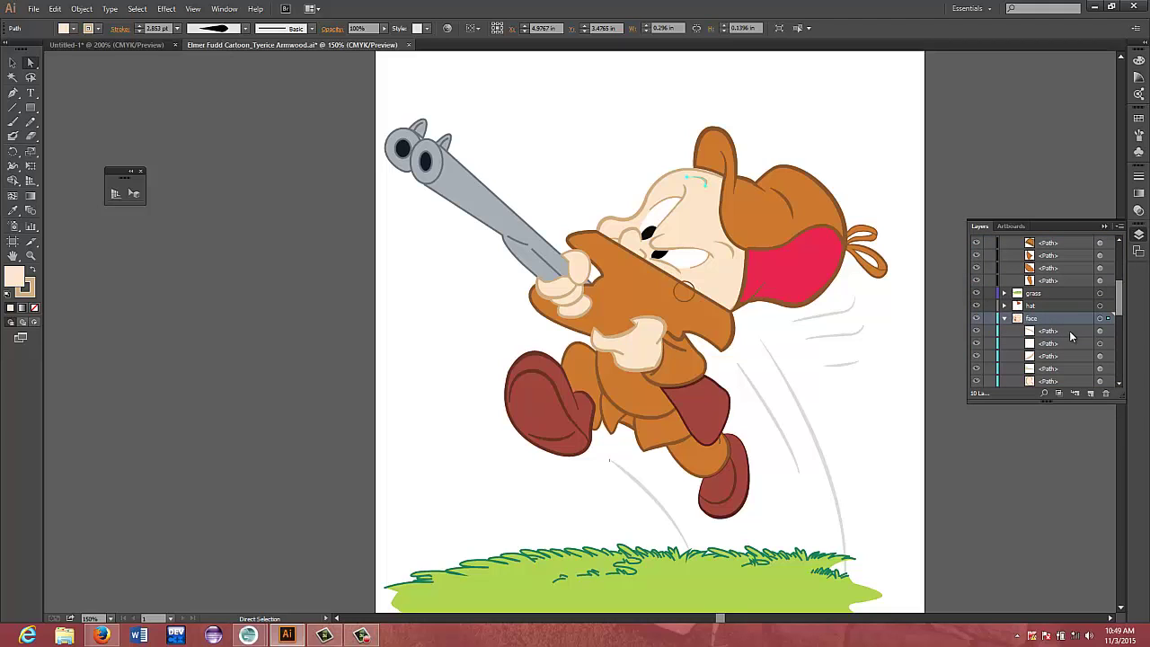
left_click(1059, 314)
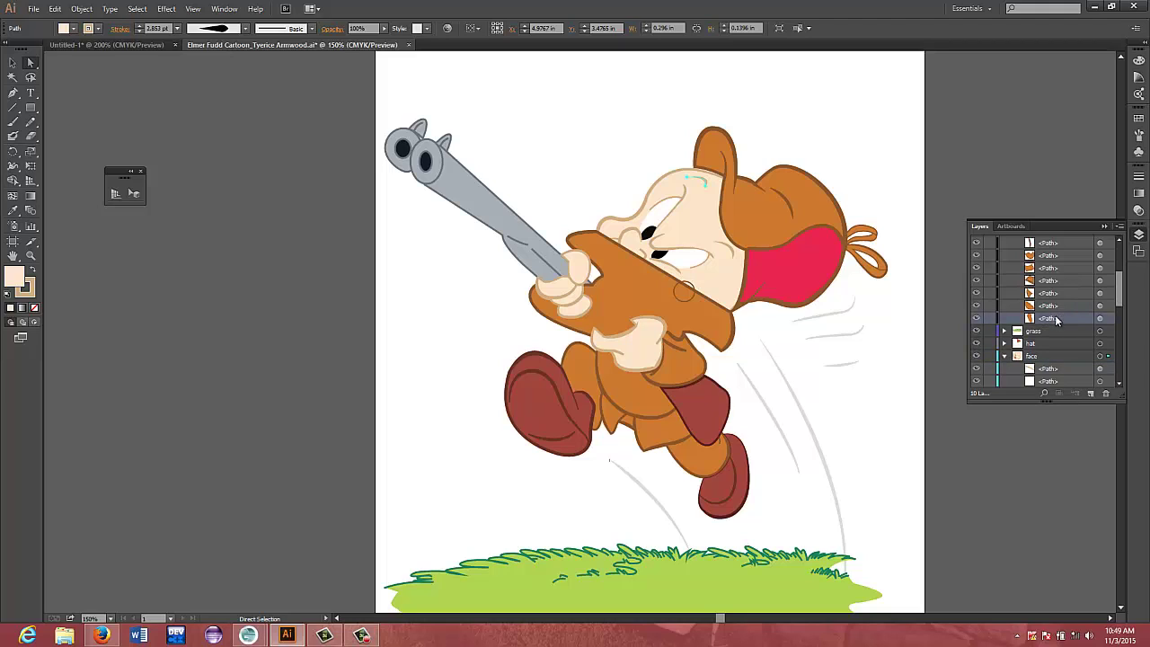
left_click(1099, 318)
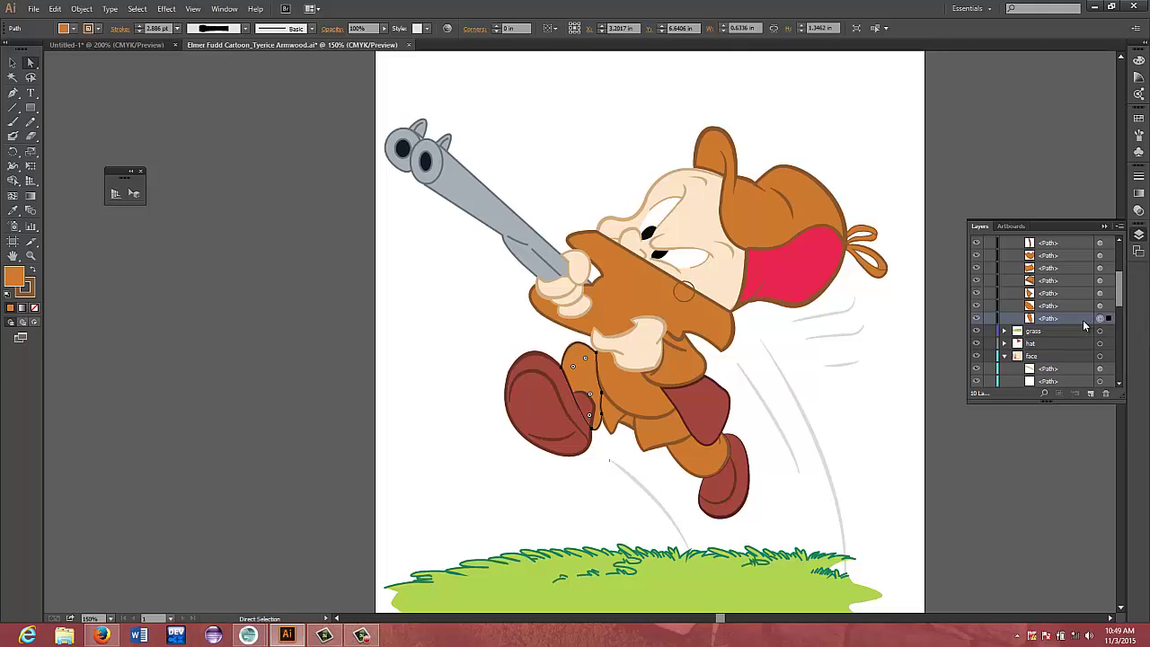
scroll(1081, 326, "up", 3)
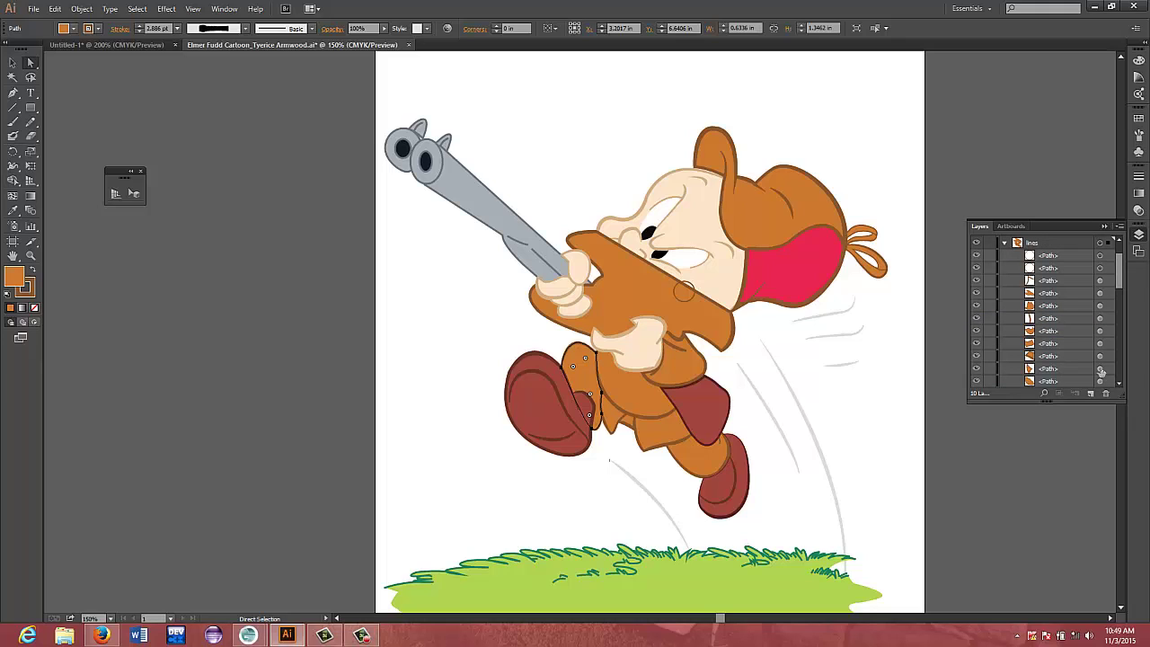
left_click(1101, 344)
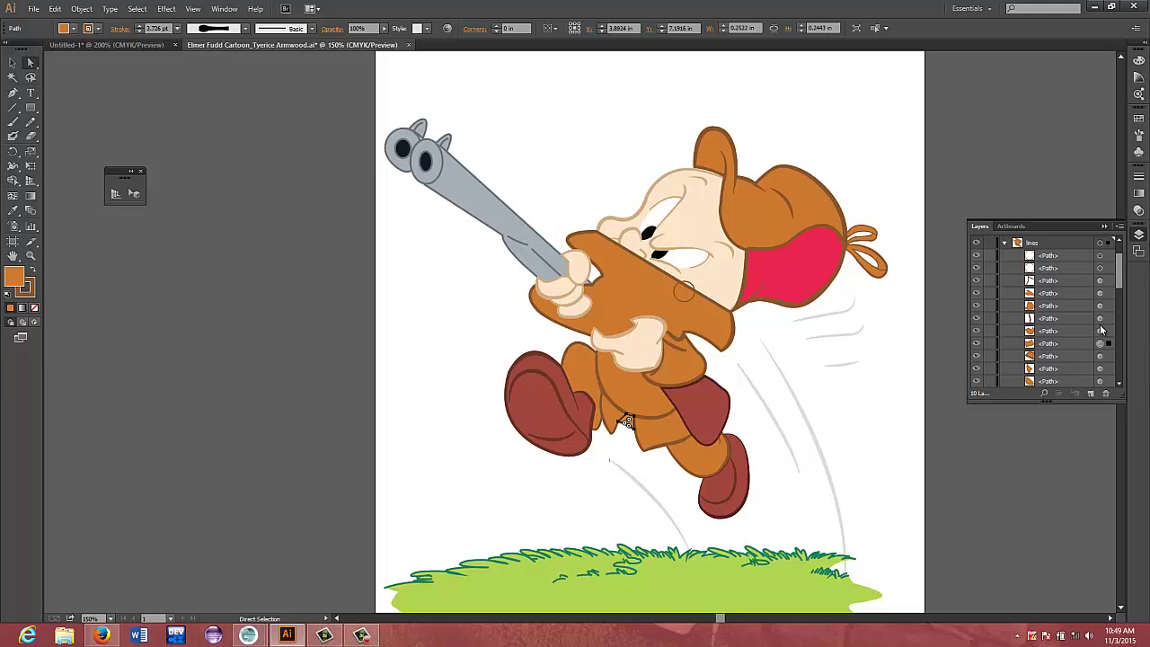
left_click(1100, 318)
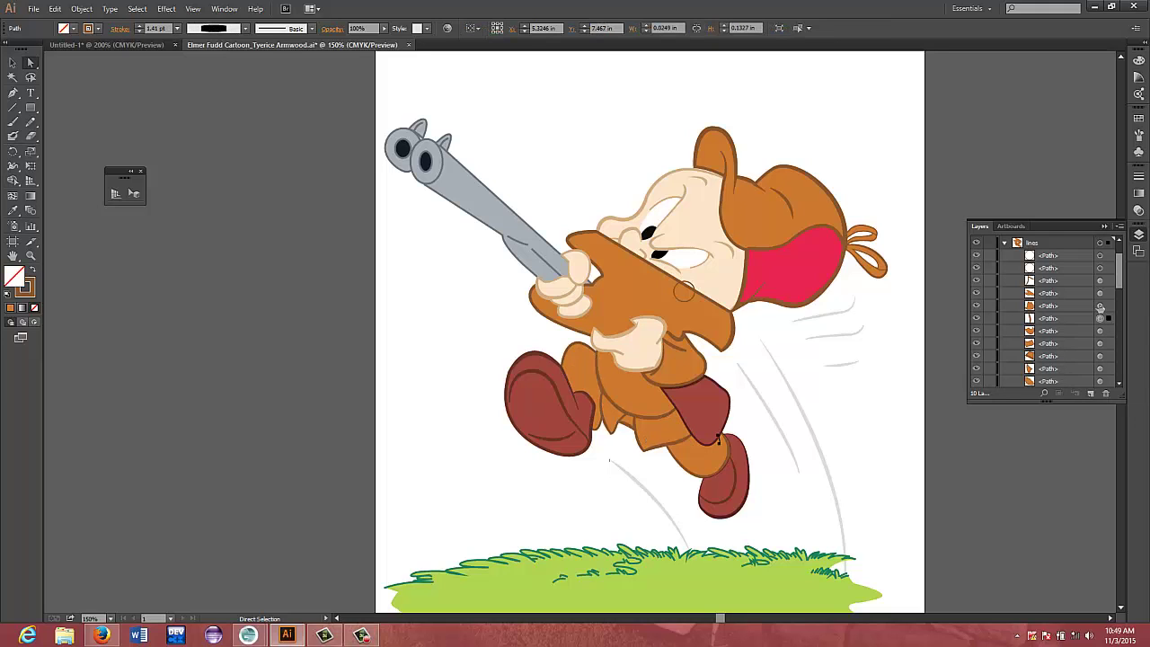
left_click(1101, 294)
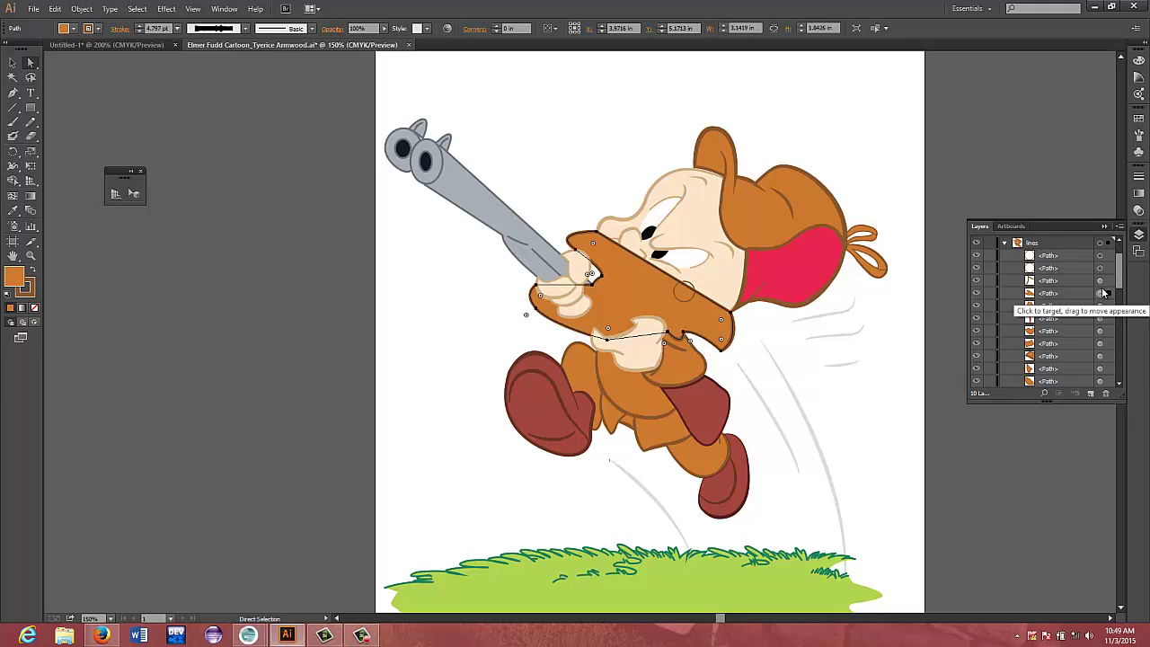
left_click(1100, 280)
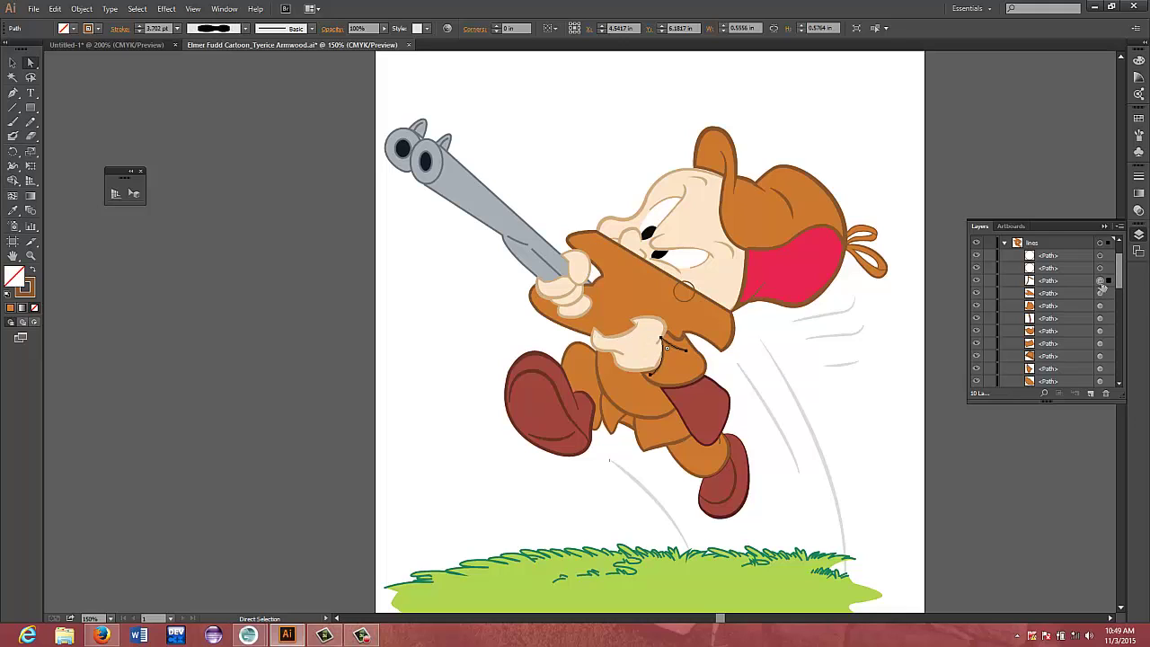
left_click(1101, 267)
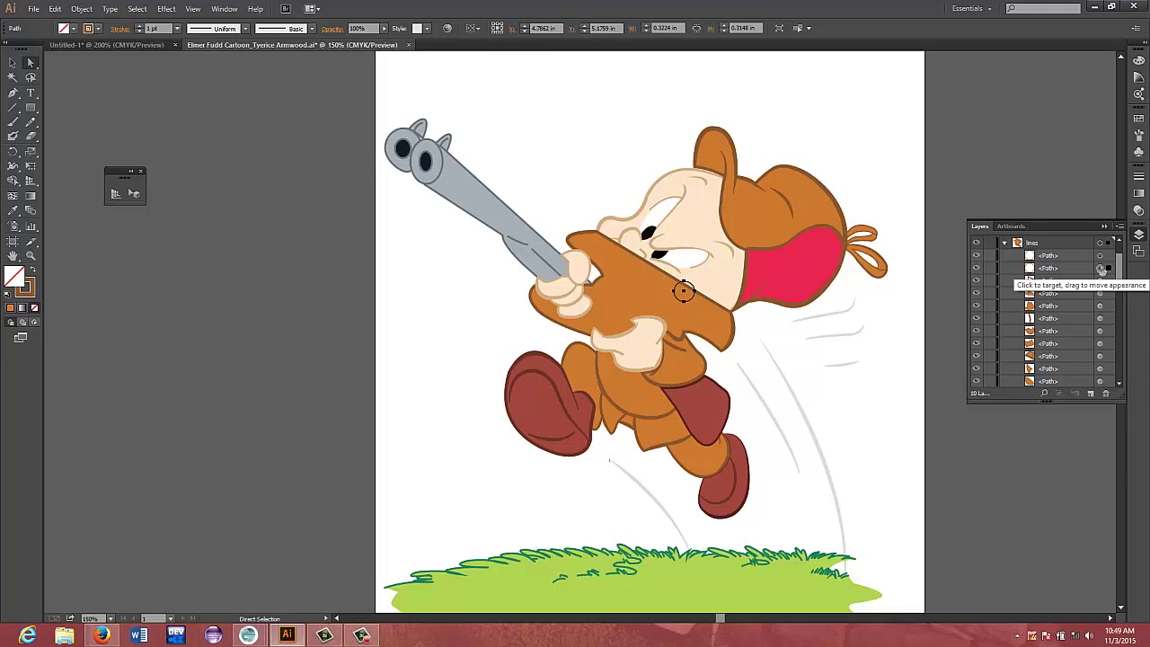
Move the run of brown sleeve, jacket and trouser paths from the lines layer into the clothing layer, and collapse the face and clothing layers
left_click(1101, 280)
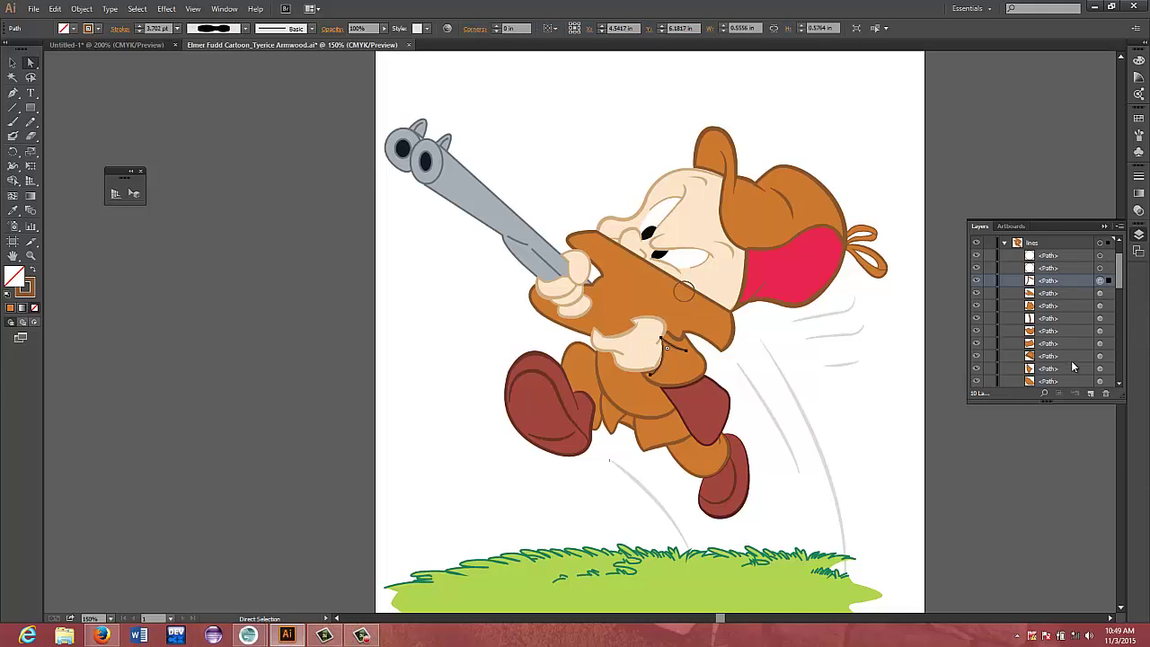
scroll(1071, 362, "down", 3)
left_click(1073, 317, "shift")
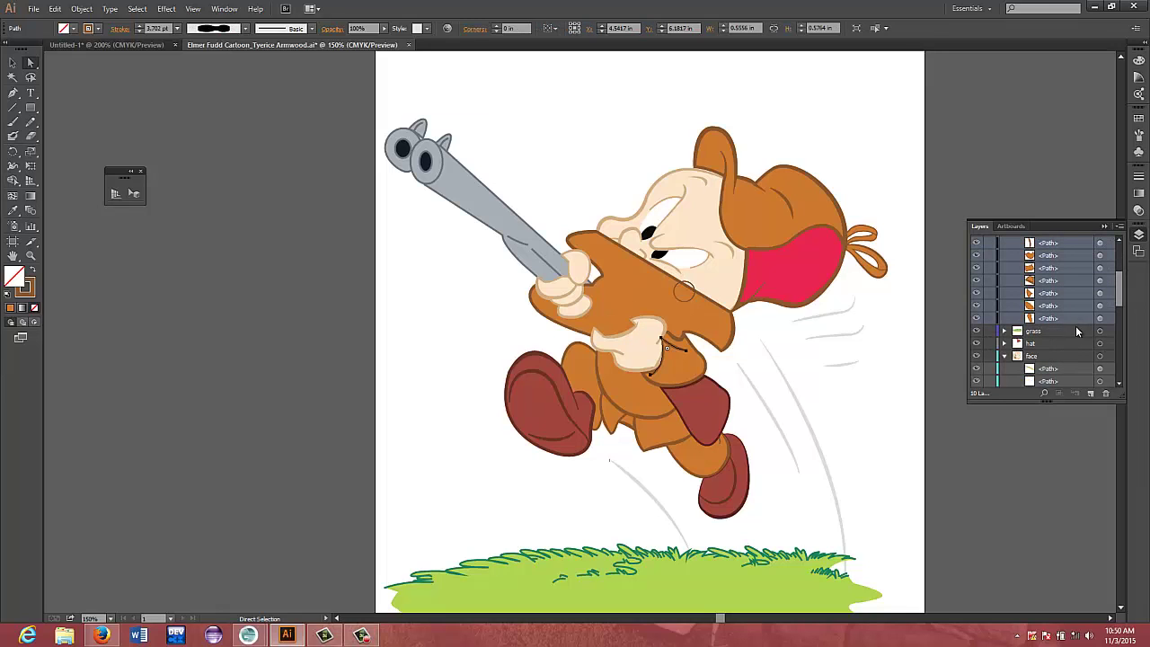
left_click(1005, 358)
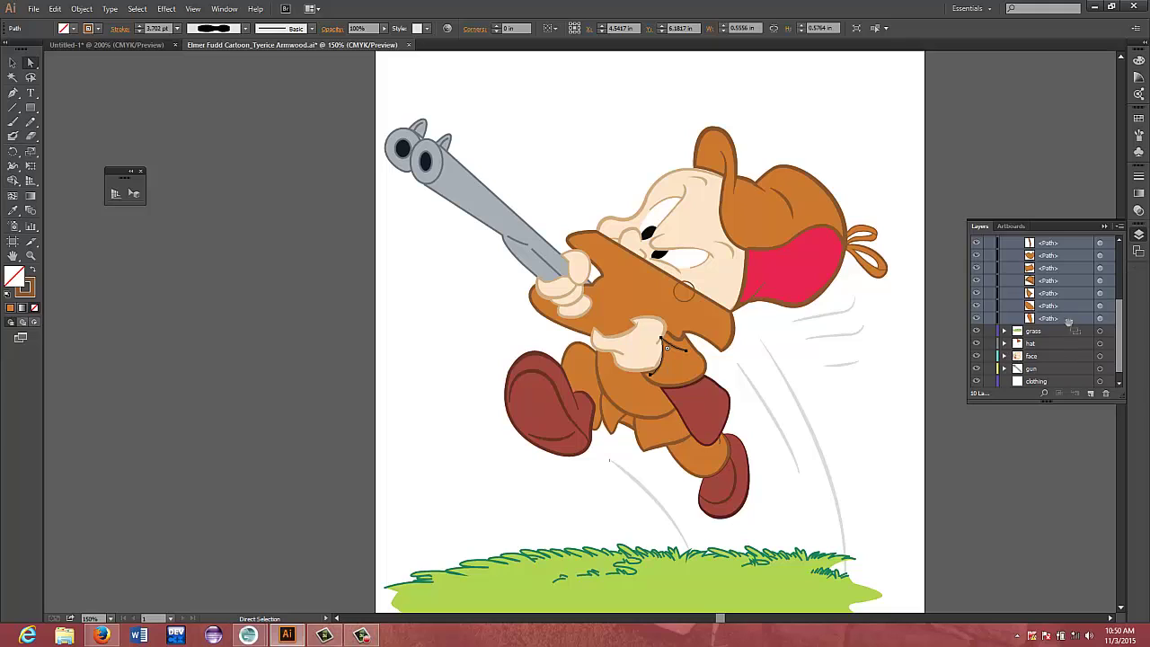
left_click_drag(1069, 318, 1071, 375)
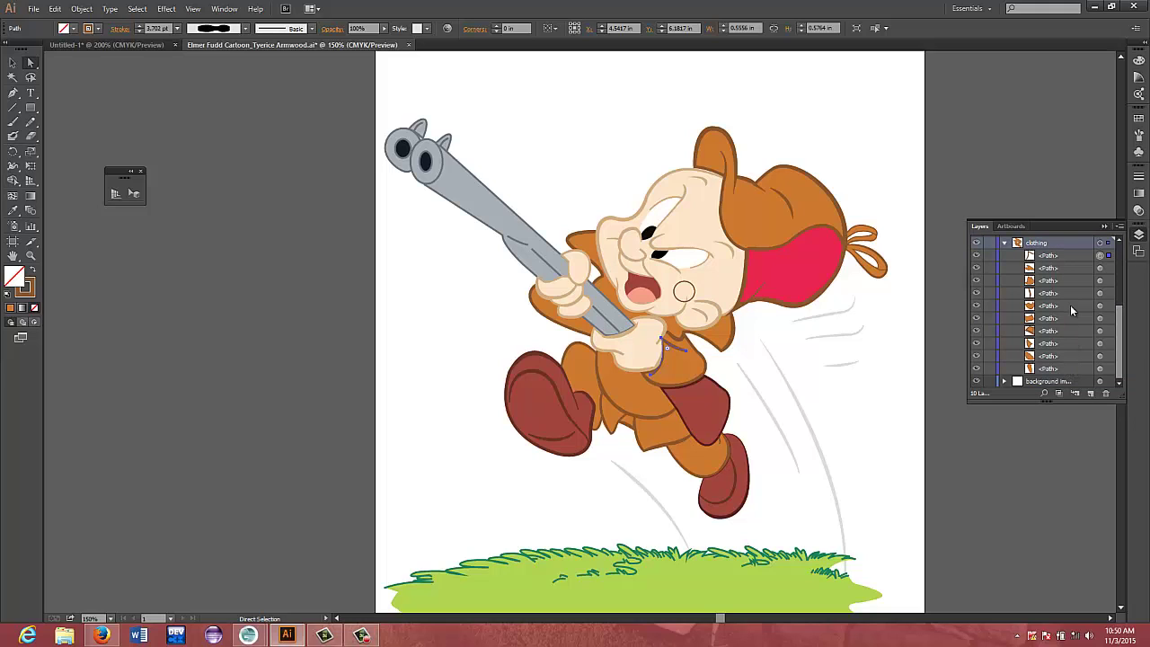
left_click(1005, 243)
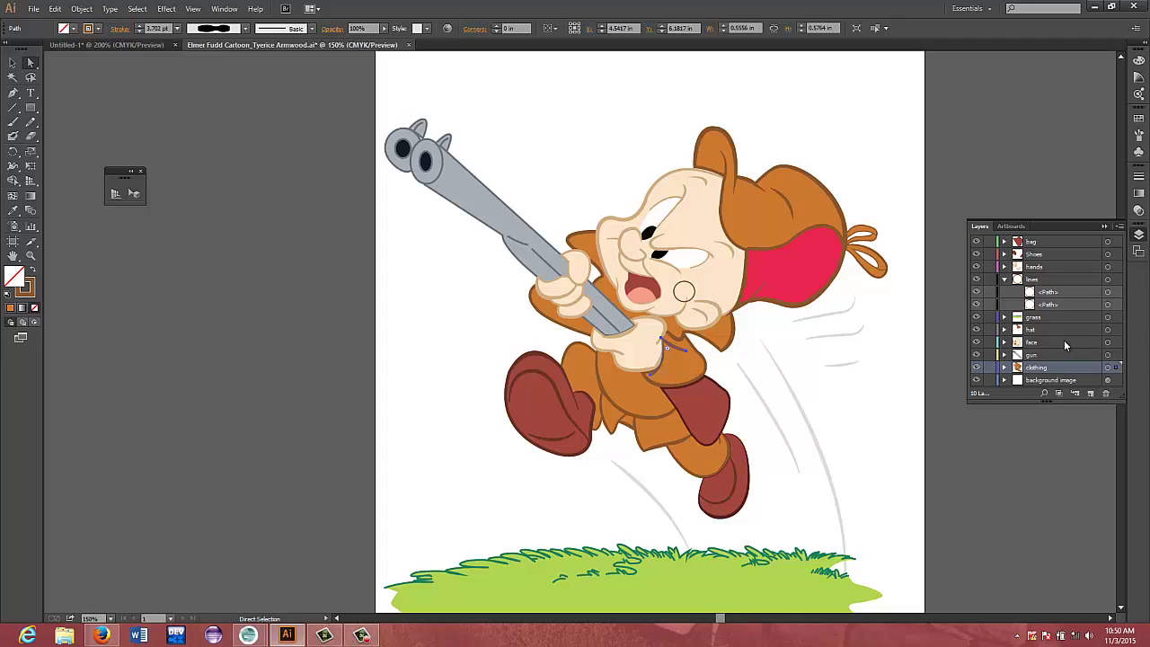
Ungroup the group holding the hat and motion lines in the hat layer, and clear the selection
left_click(814, 433)
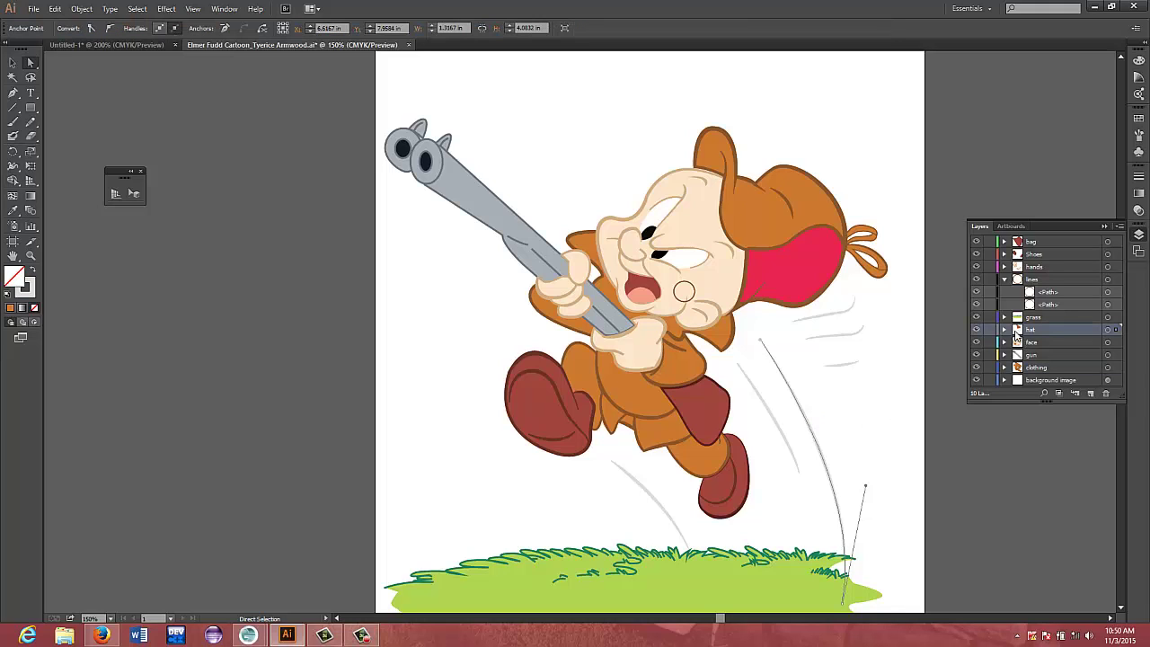
left_click(1004, 330)
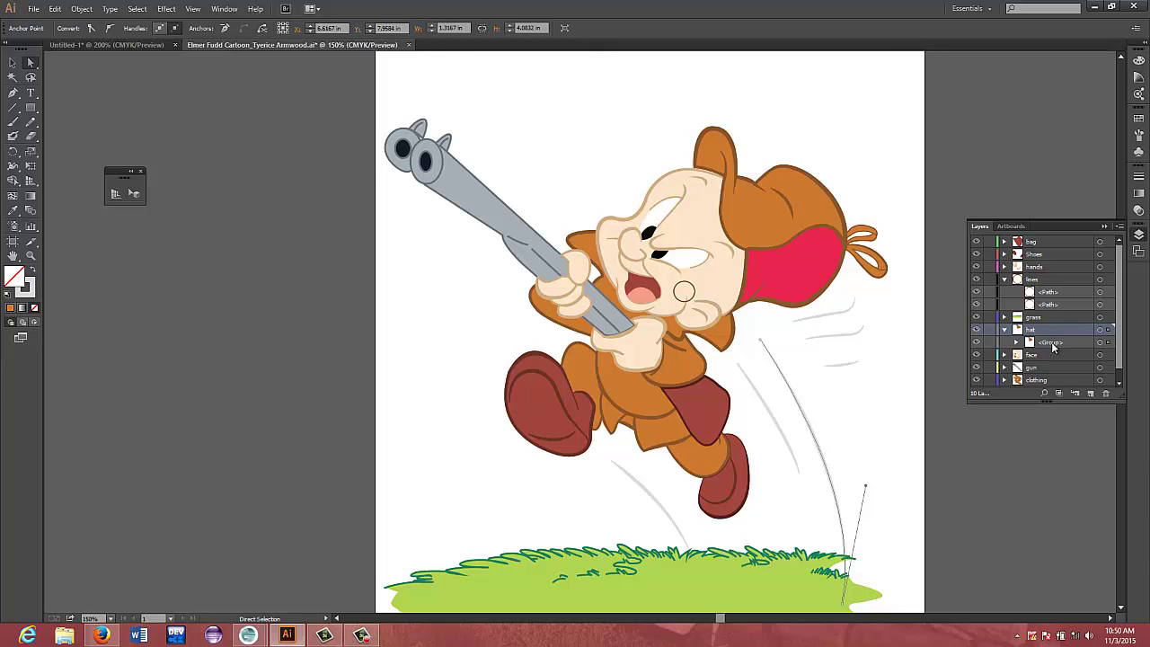
left_click(1100, 342)
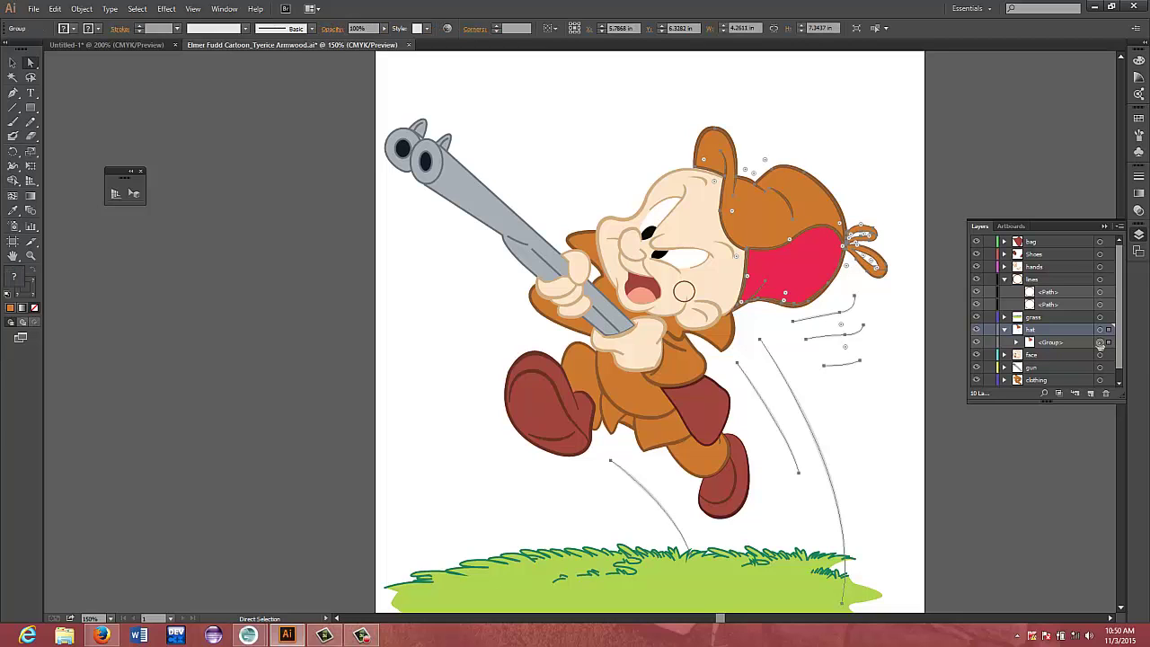
left_click(82, 9)
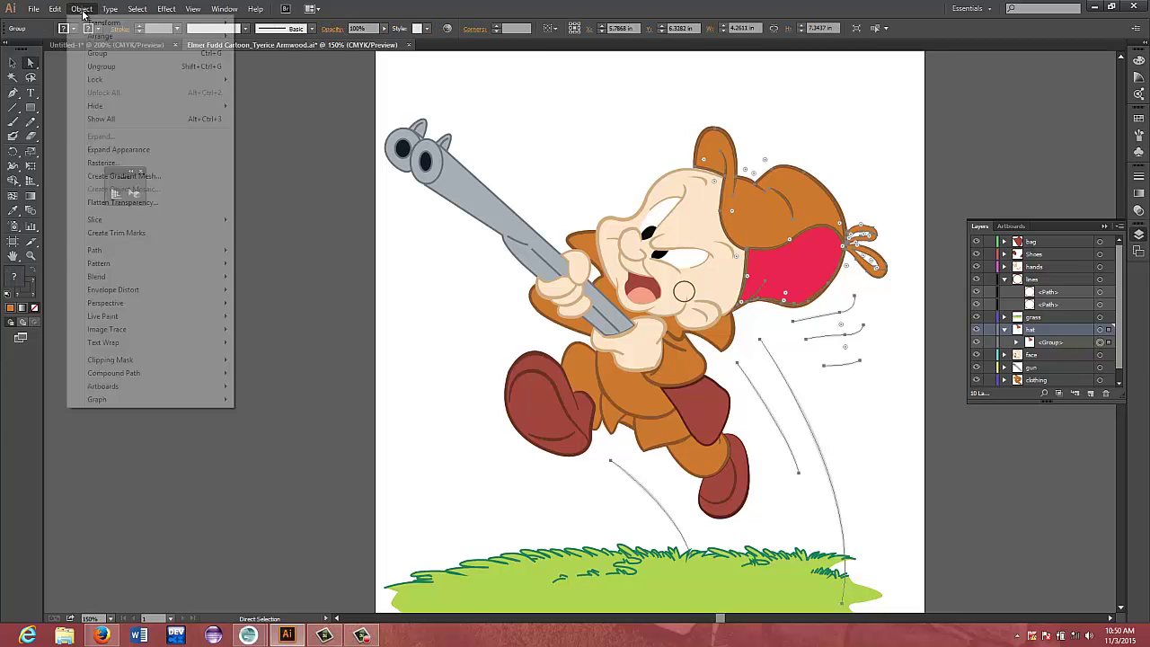
left_click(101, 67)
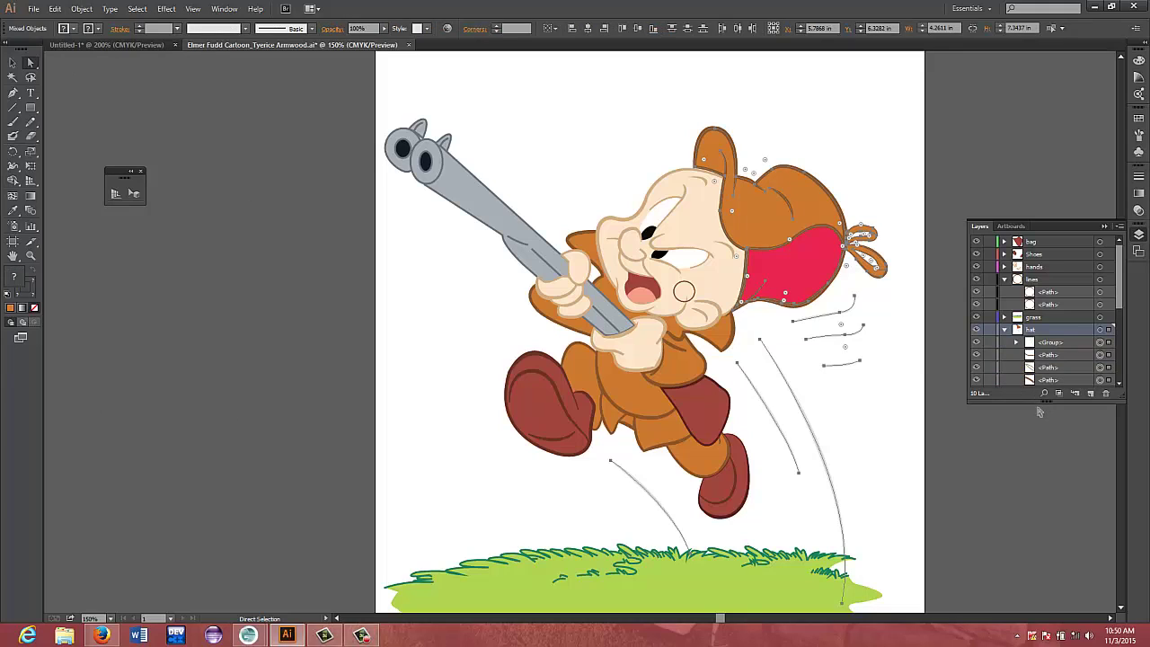
key("ctrl+shift+a")
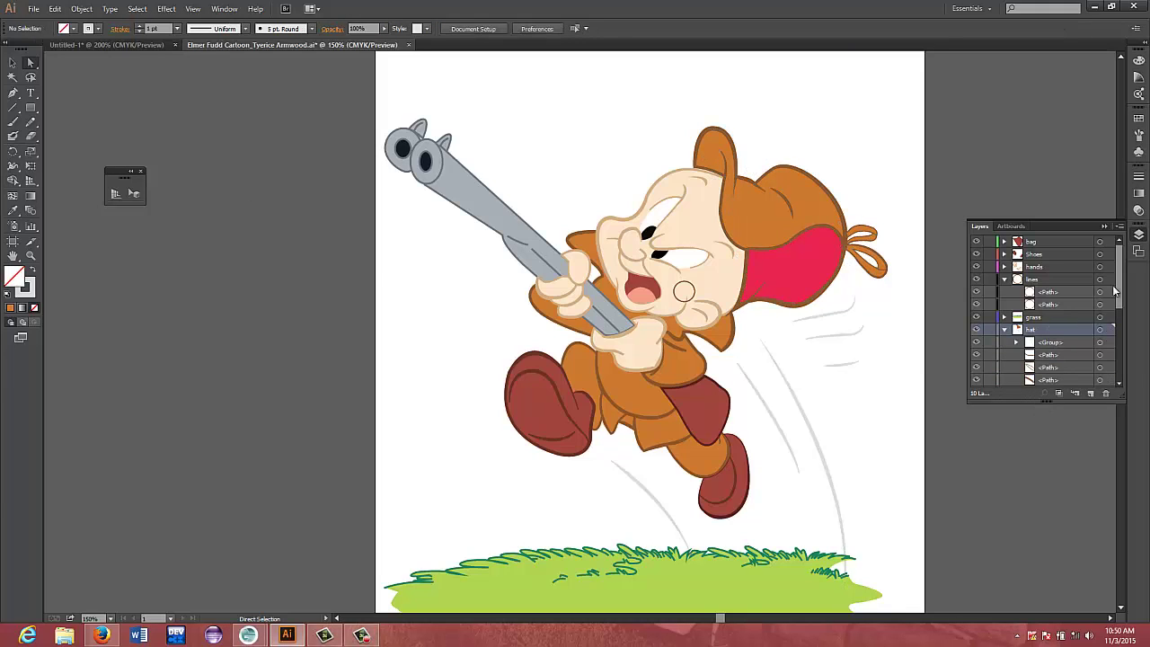
Move the nested group at the start of the hat layer into the lines layer
mouse_move(1119, 295)
left_mouse_down()
mouse_move(1127, 351)
mouse_move(1125, 306)
left_mouse_up()
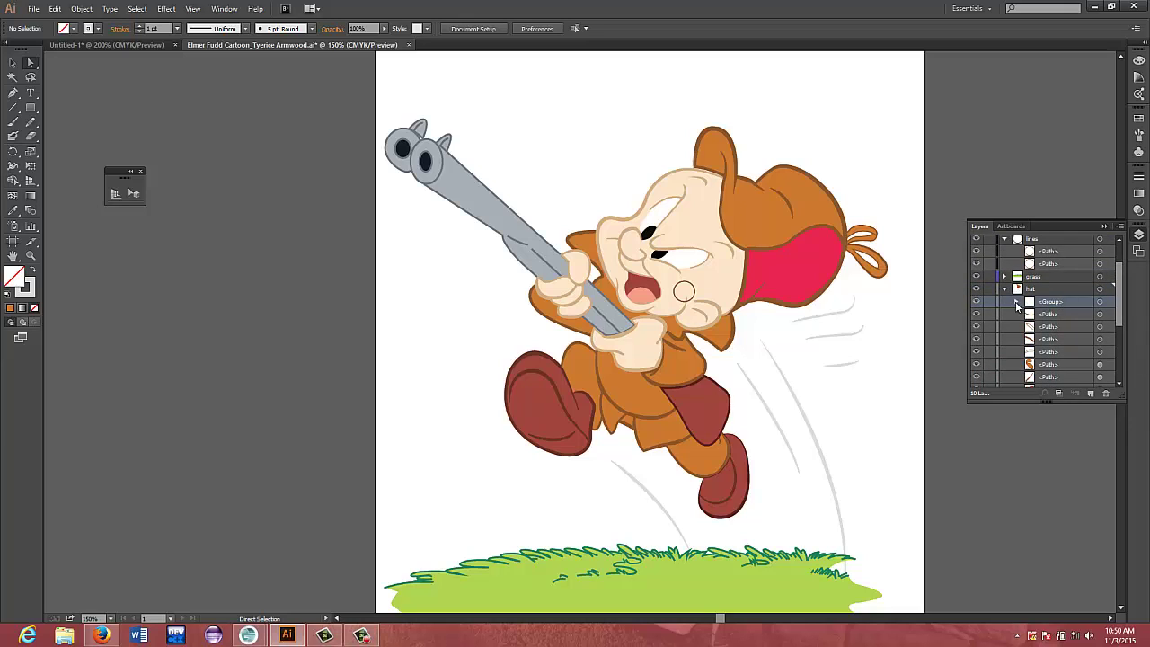
left_click_drag(1121, 308, 1121, 281)
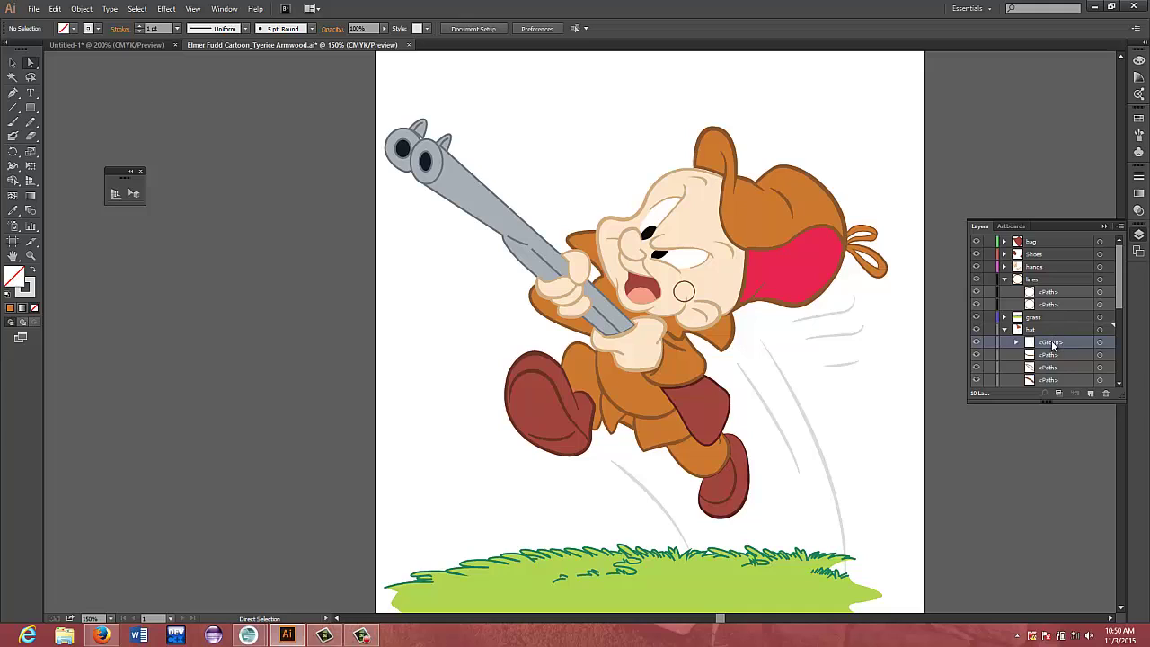
left_click_drag(1074, 339, 1070, 279)
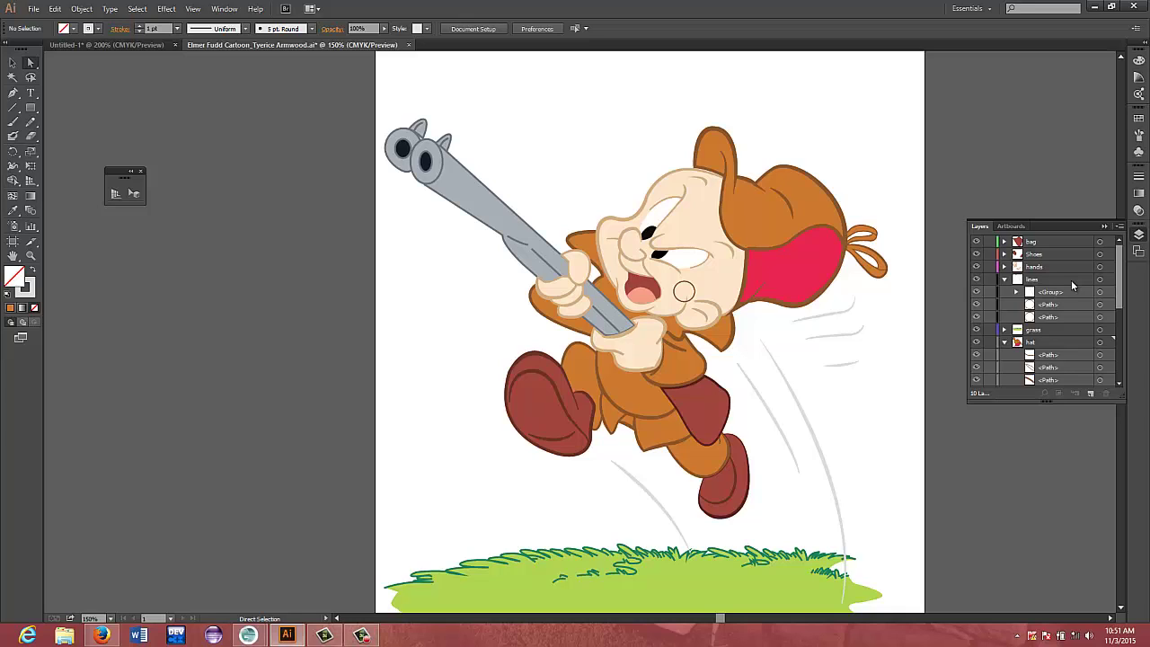
Check the contents of the bag layer, group all the paths in the Shoes layer, and collapse that layer
left_click(1004, 242)
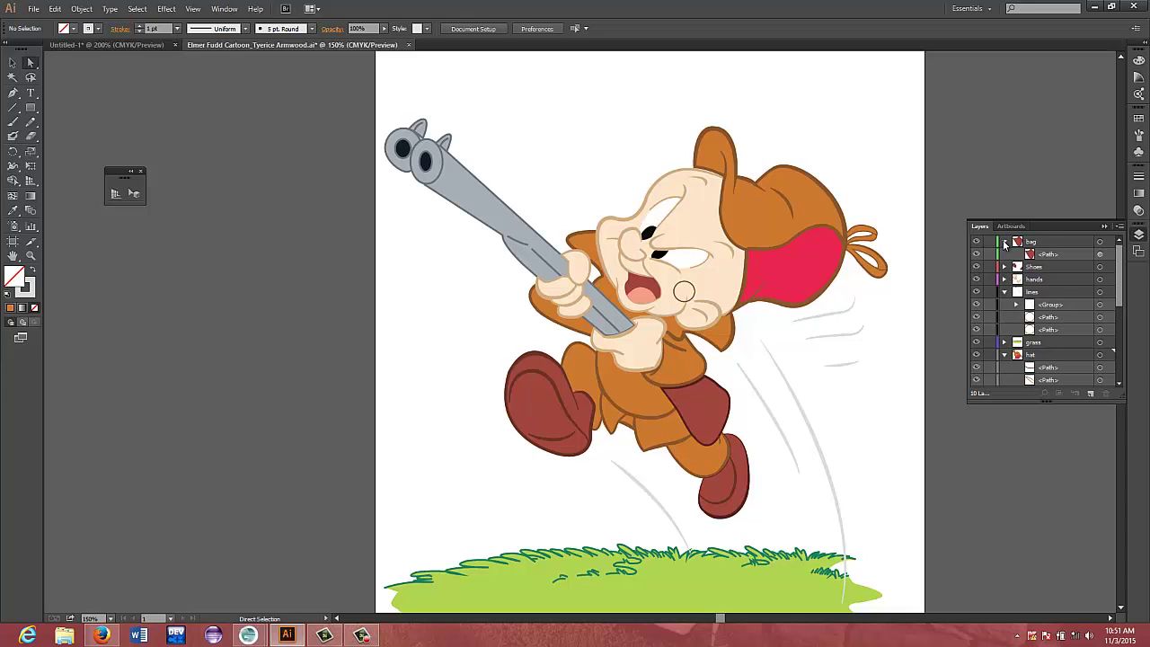
left_click(1005, 241)
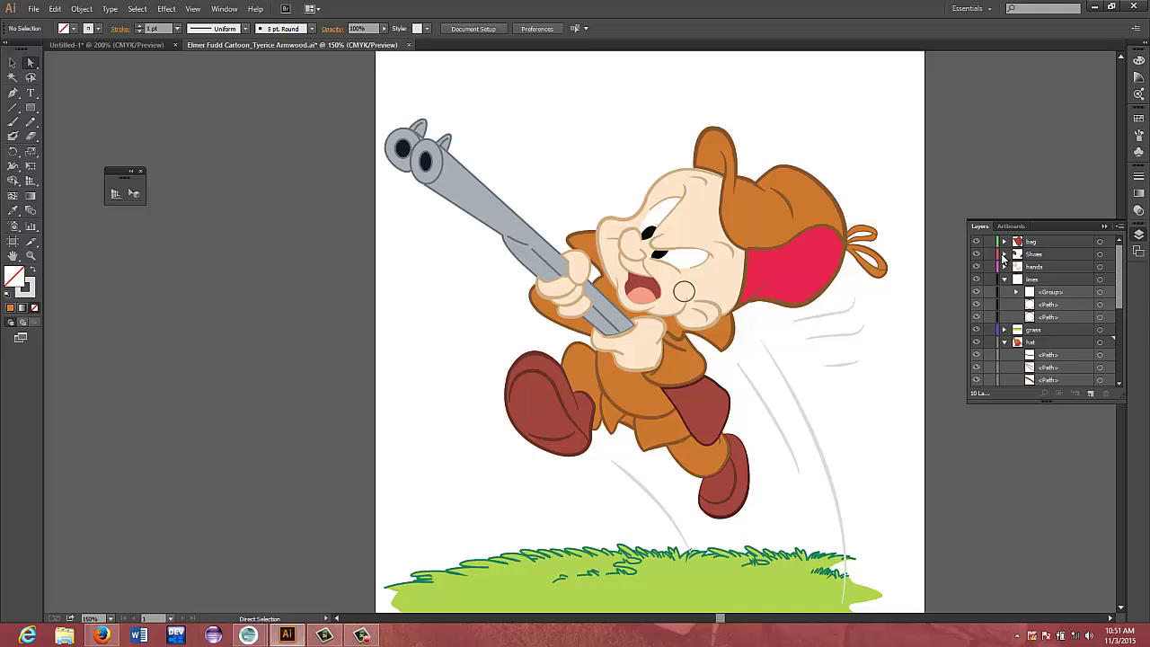
left_click(1004, 255)
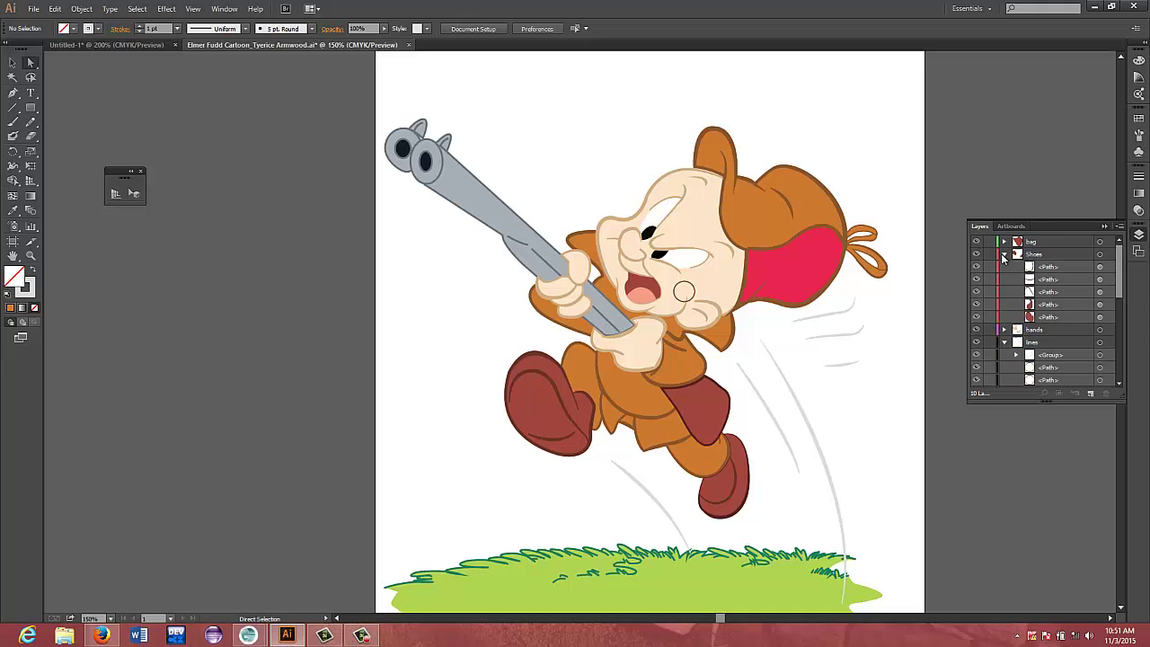
left_click(1099, 254)
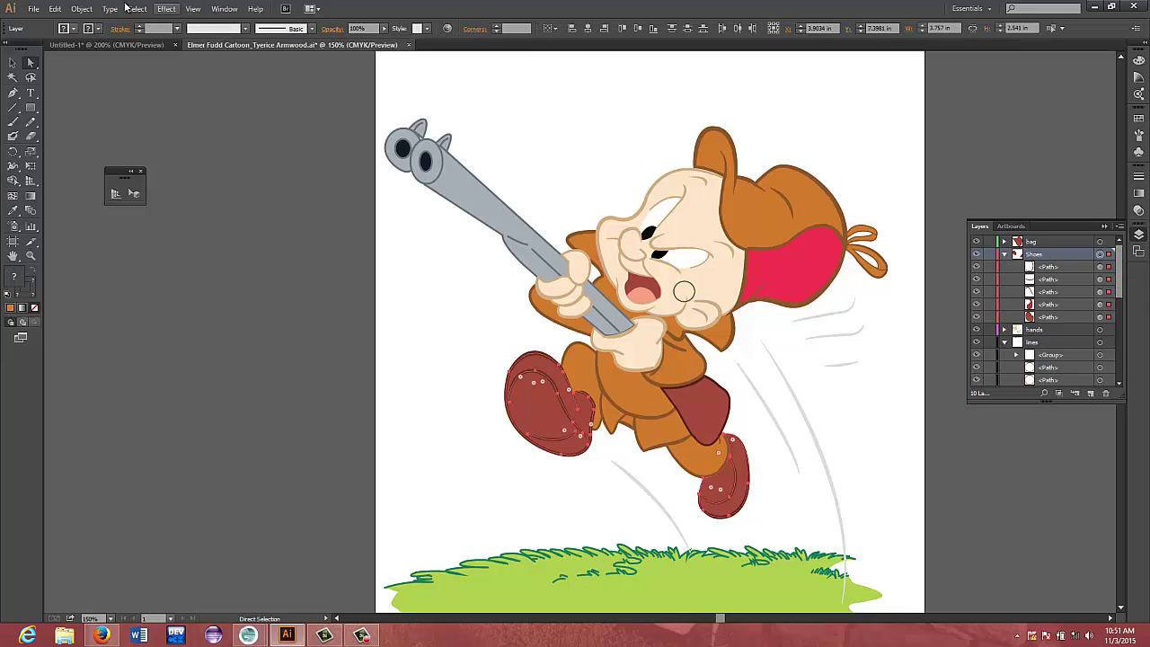
left_click(79, 9)
left_click(97, 54)
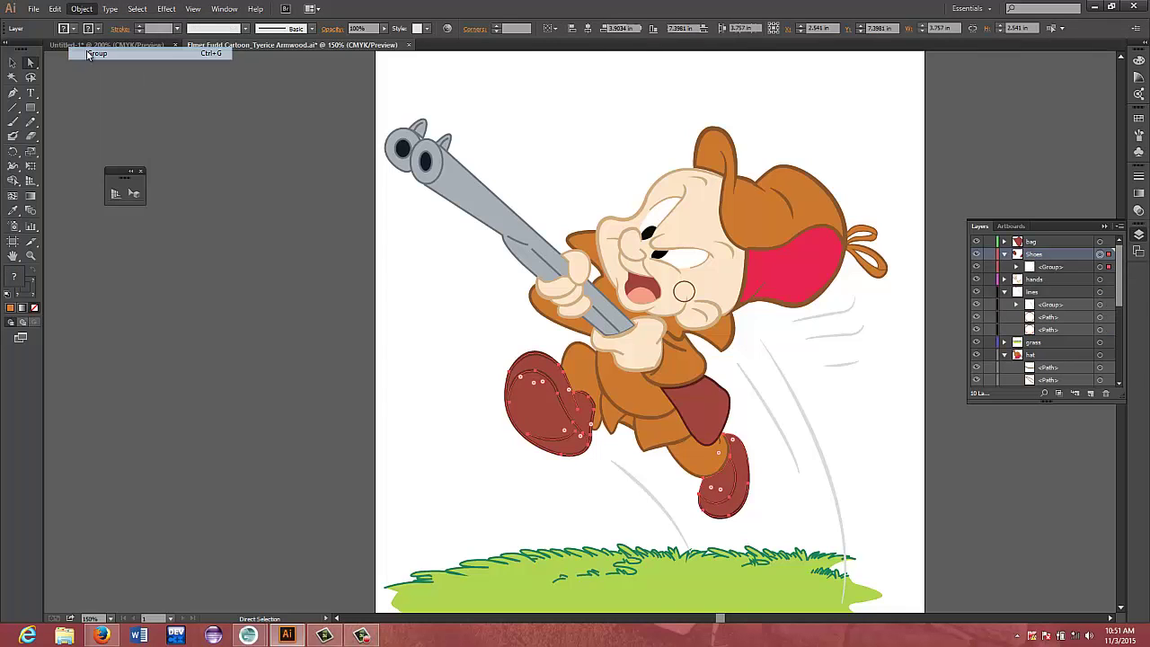
left_click(1004, 254)
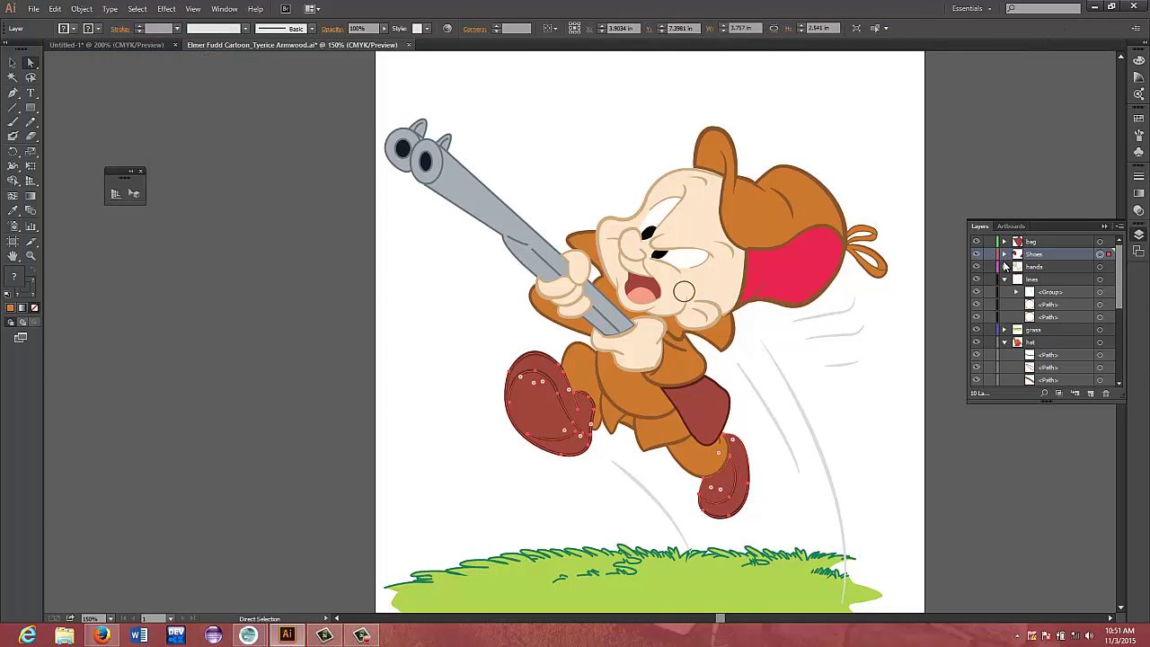
Group all the paths in the hands layer, and collapse that layer
left_click(1004, 267)
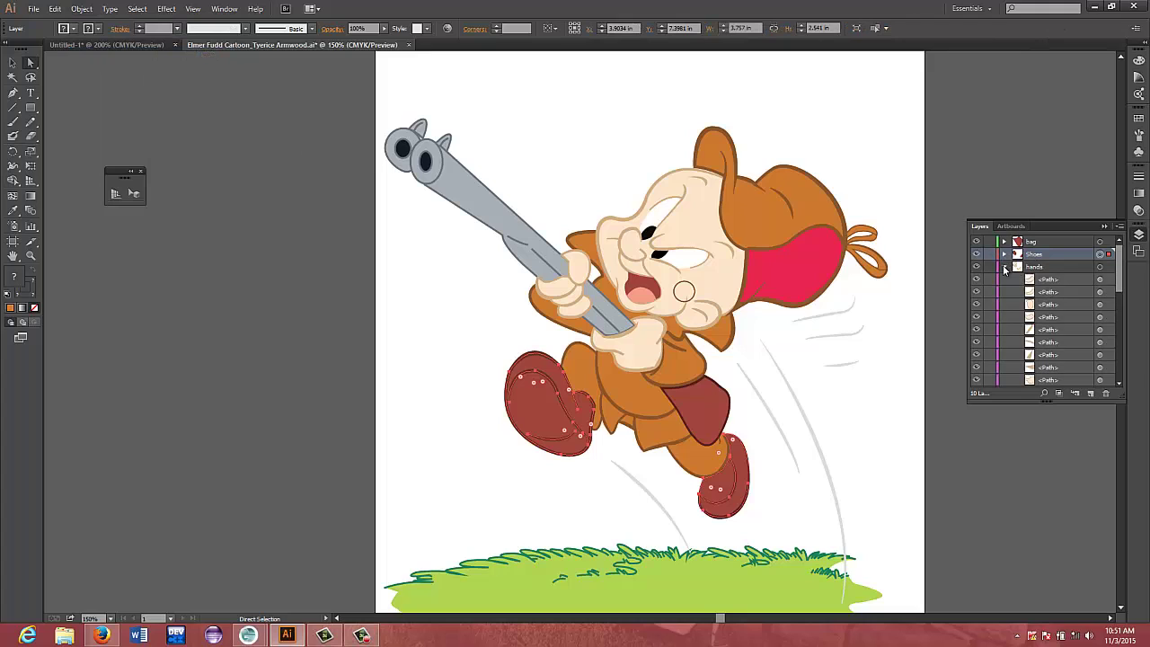
left_click(1100, 266)
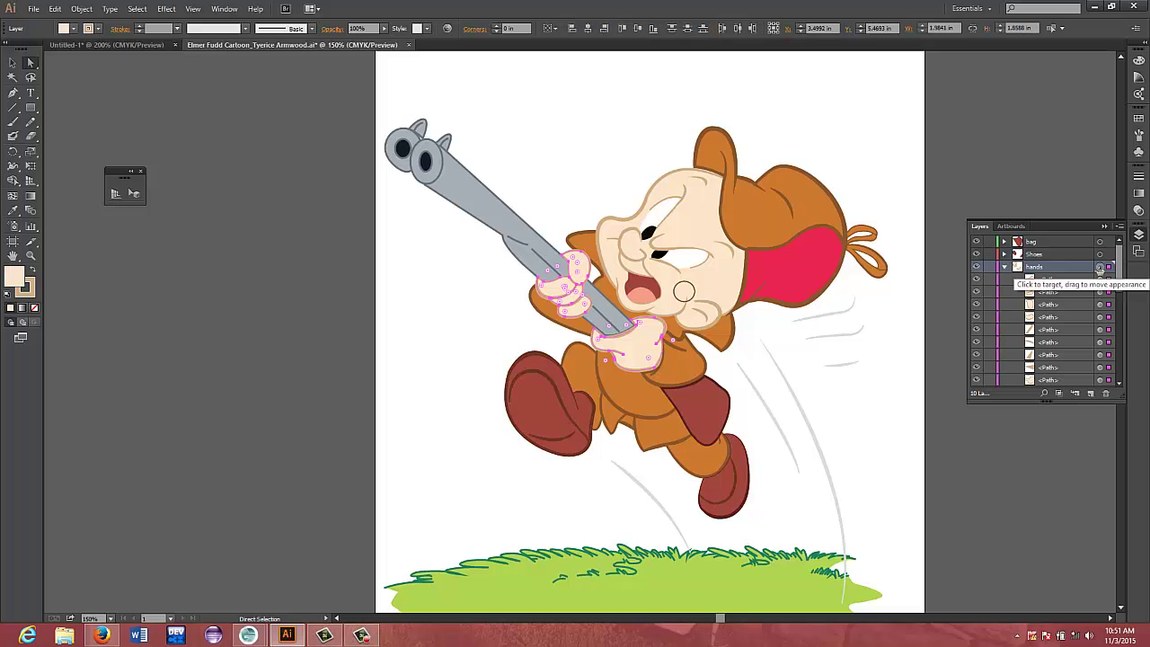
left_click(82, 8)
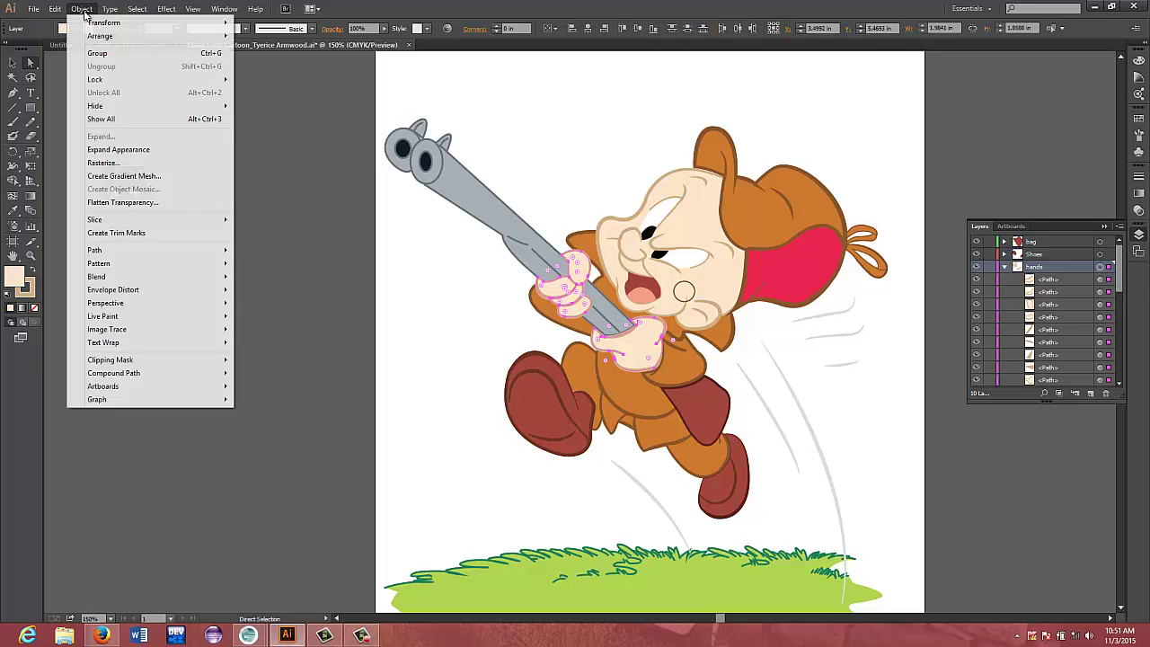
left_click(104, 58)
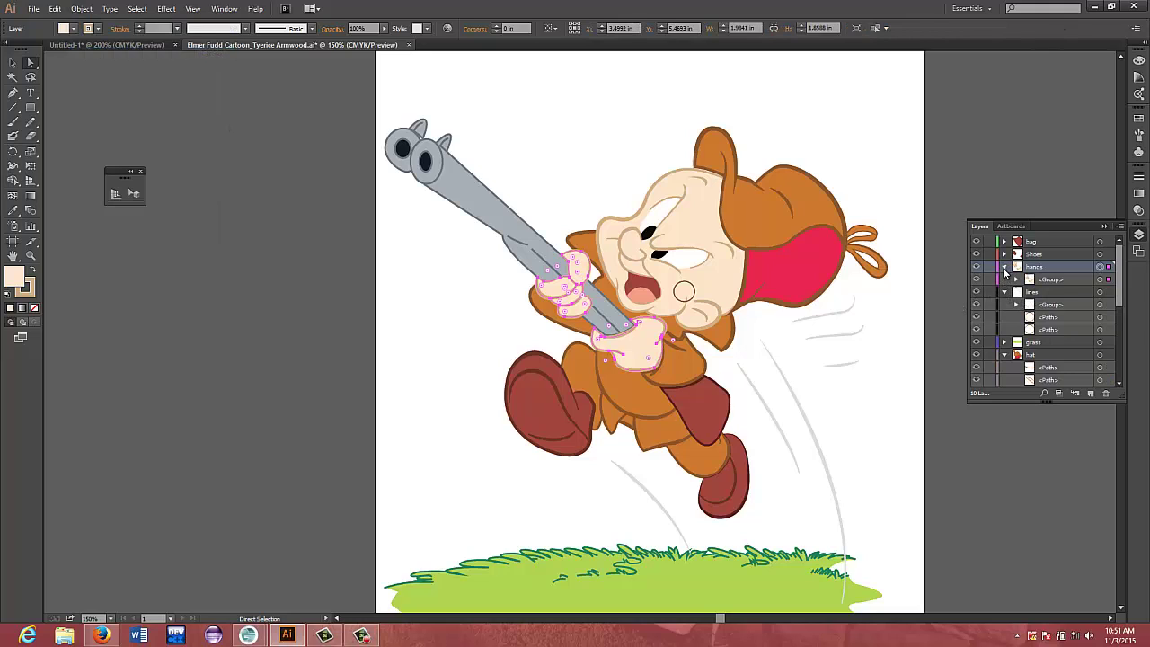
left_click(1005, 266)
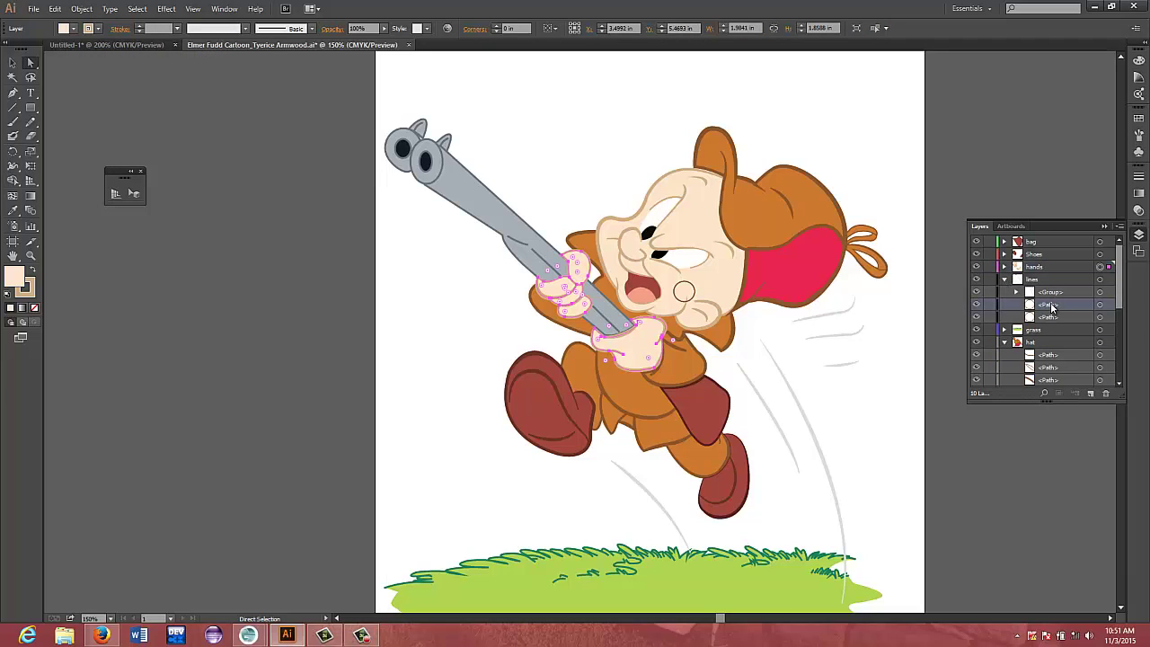
Delete one of the two overlapping small circle paths on the cheek from the lines layer
left_click(1051, 304)
left_click(1099, 305)
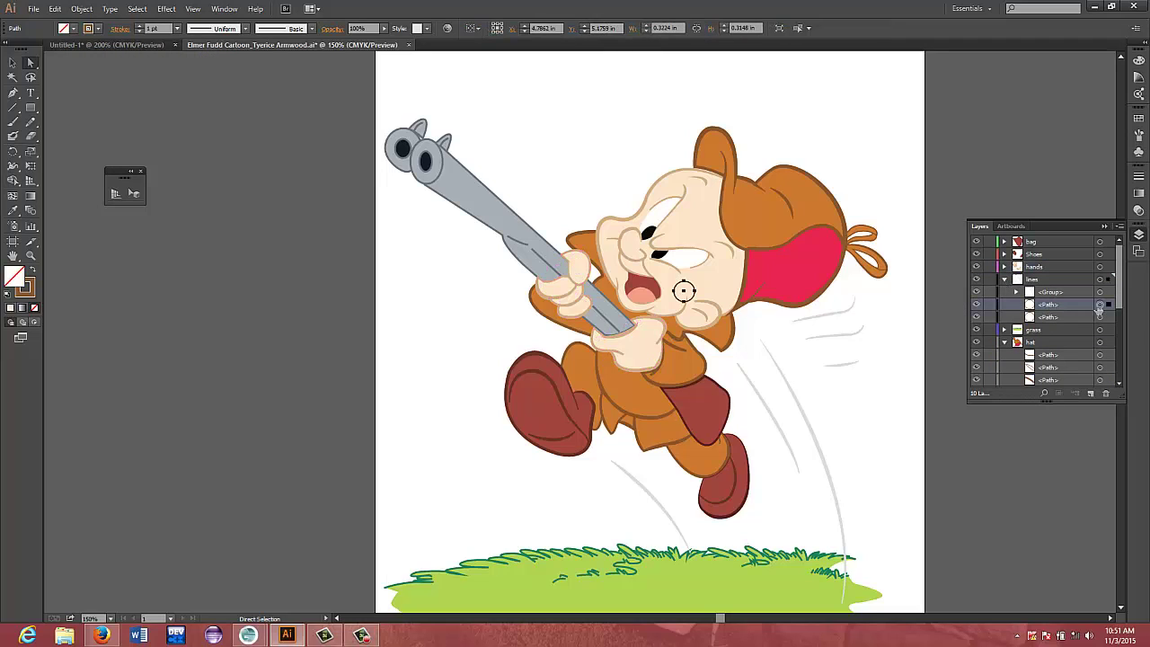
left_click(1099, 318)
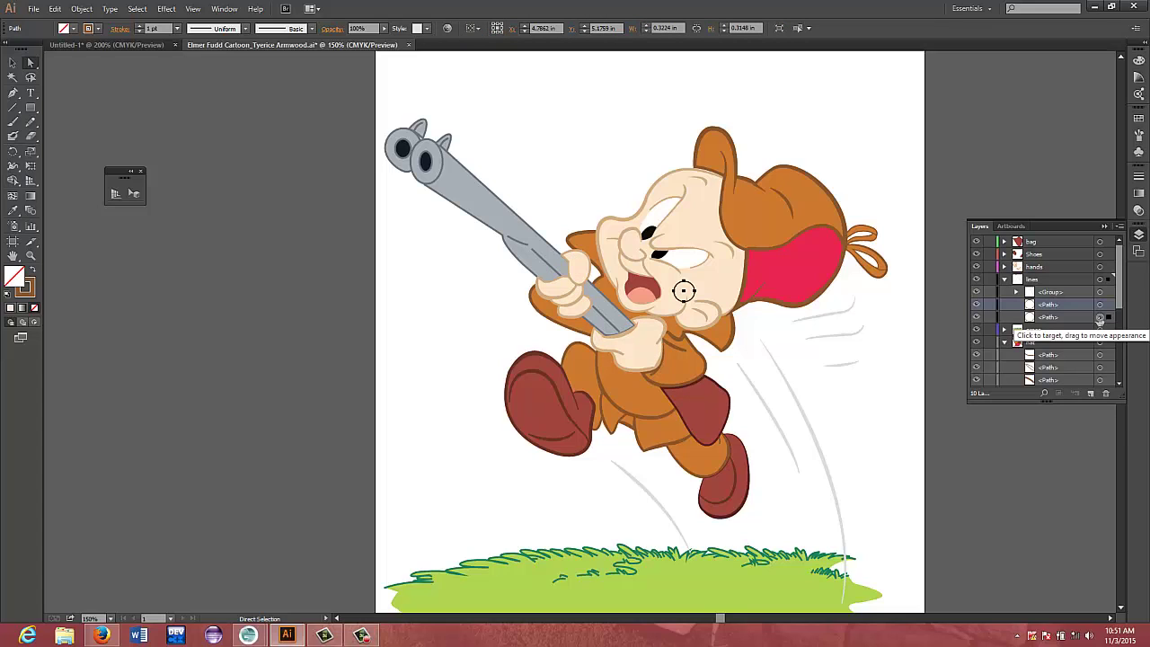
left_click(1098, 305)
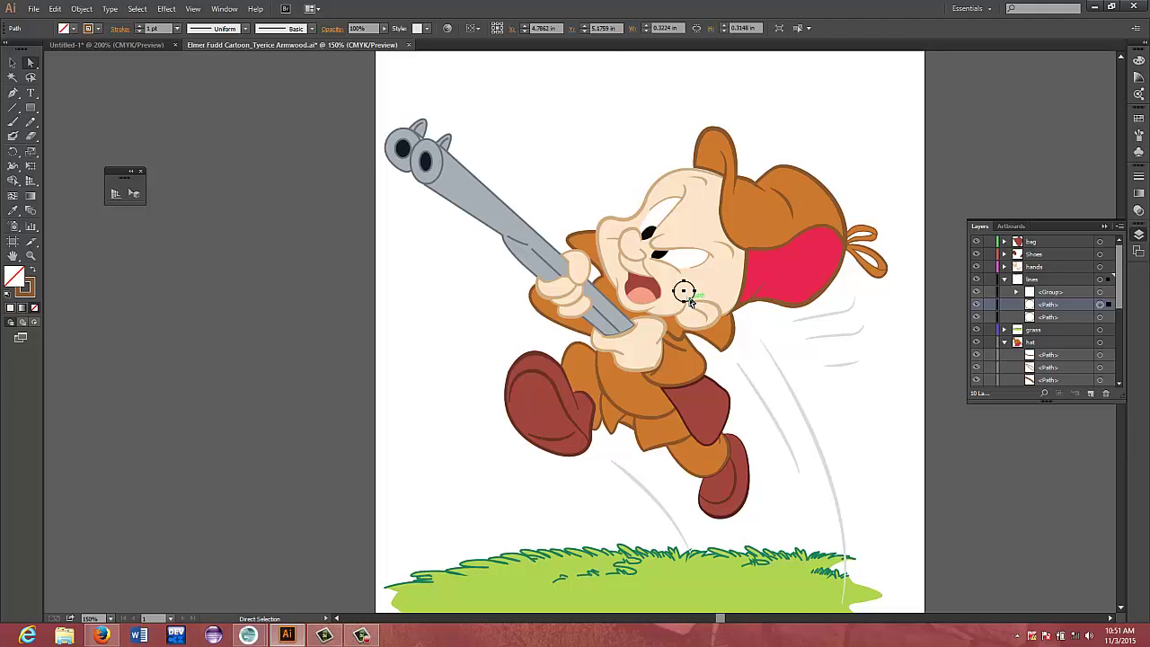
right_click(690, 302)
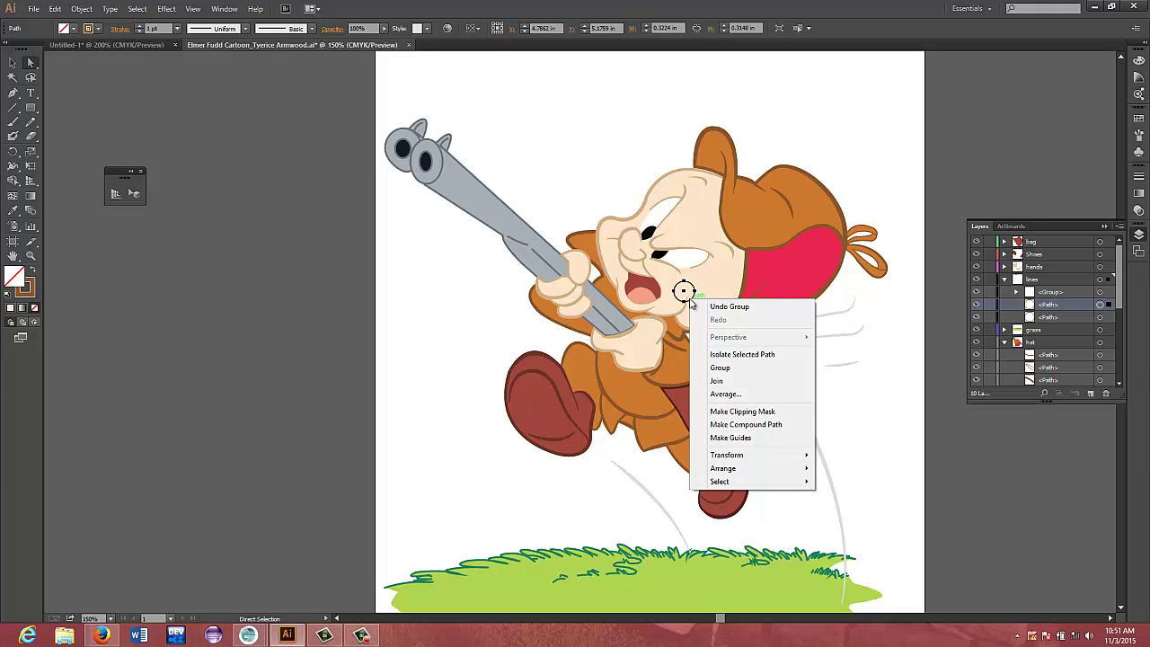
left_click(682, 301)
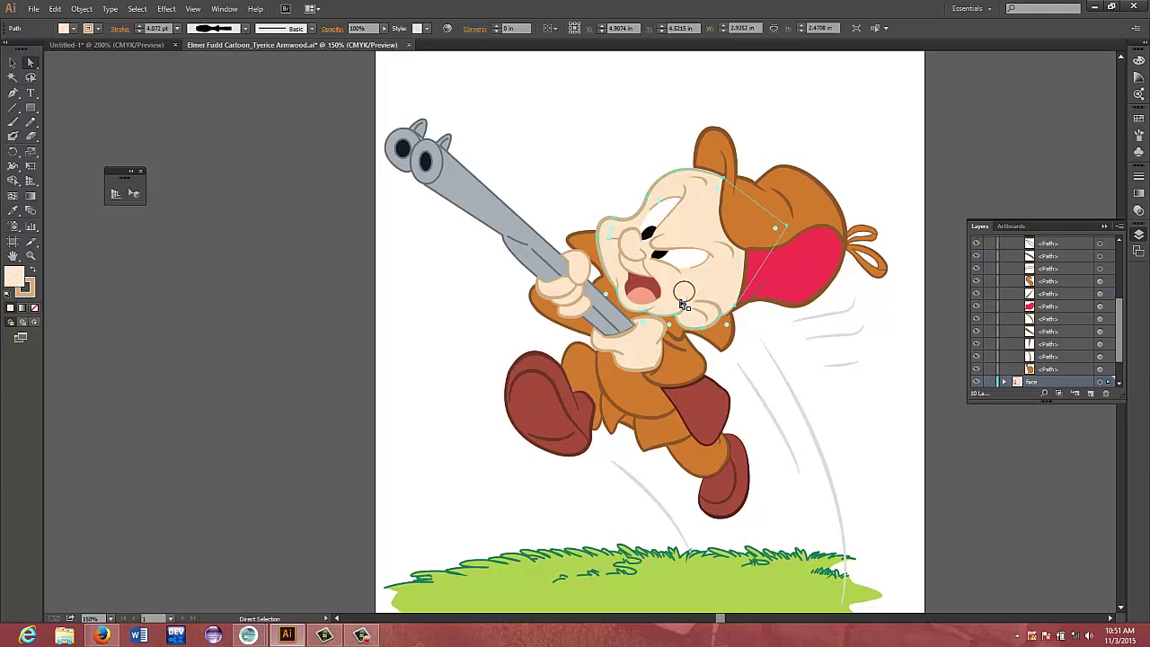
left_click(682, 301)
left_click(685, 304)
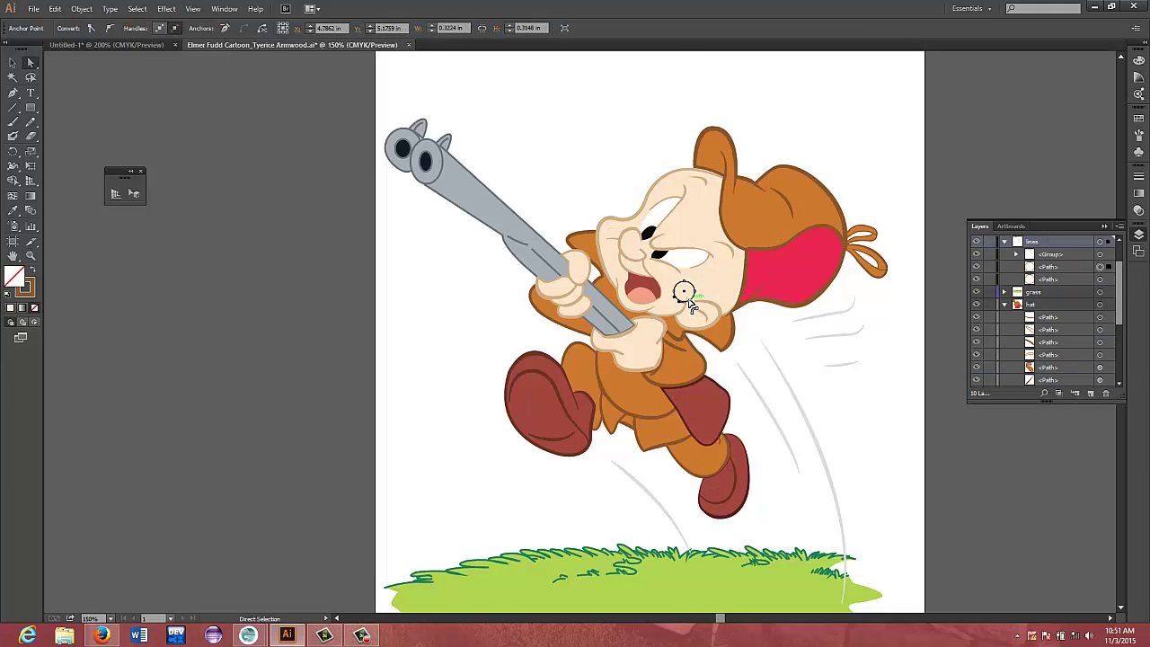
left_click_drag(719, 301, 865, 297)
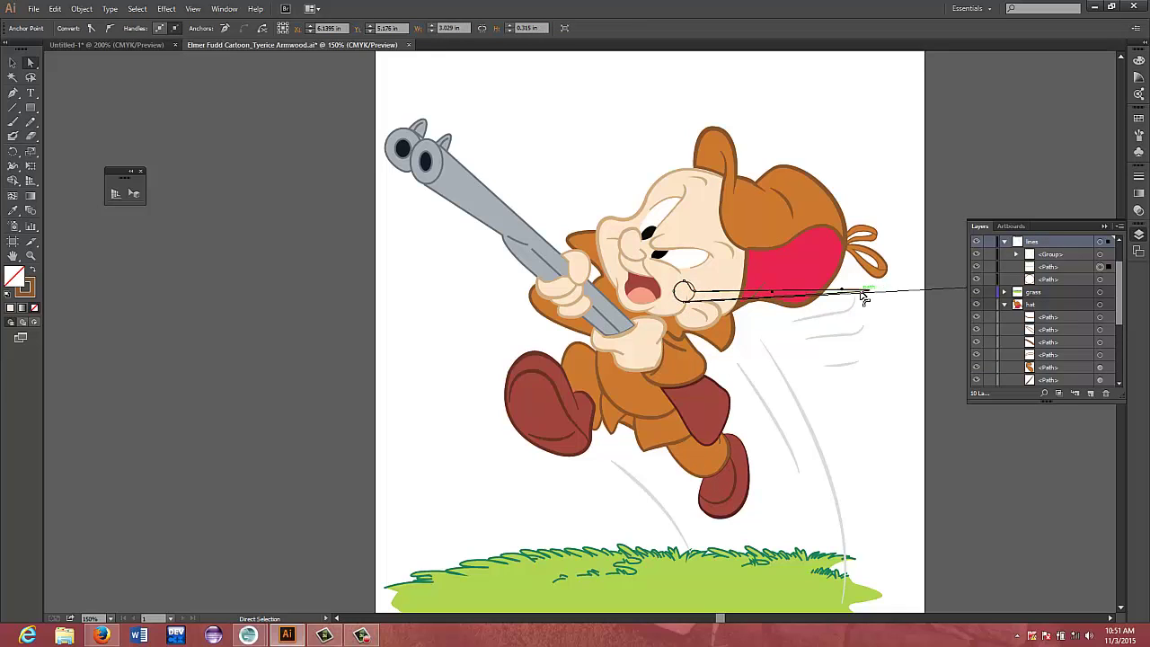
key("Delete")
key("Delete")
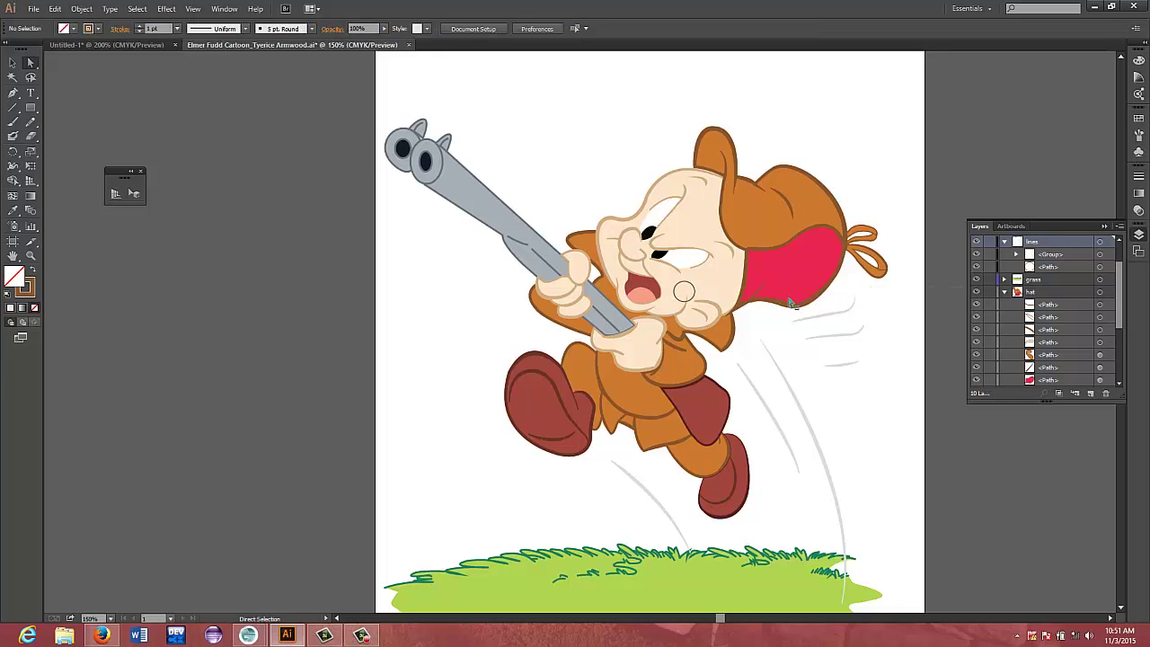
Delete the remaining small circle path on the cheek, and collapse the lines layer
left_click(686, 293)
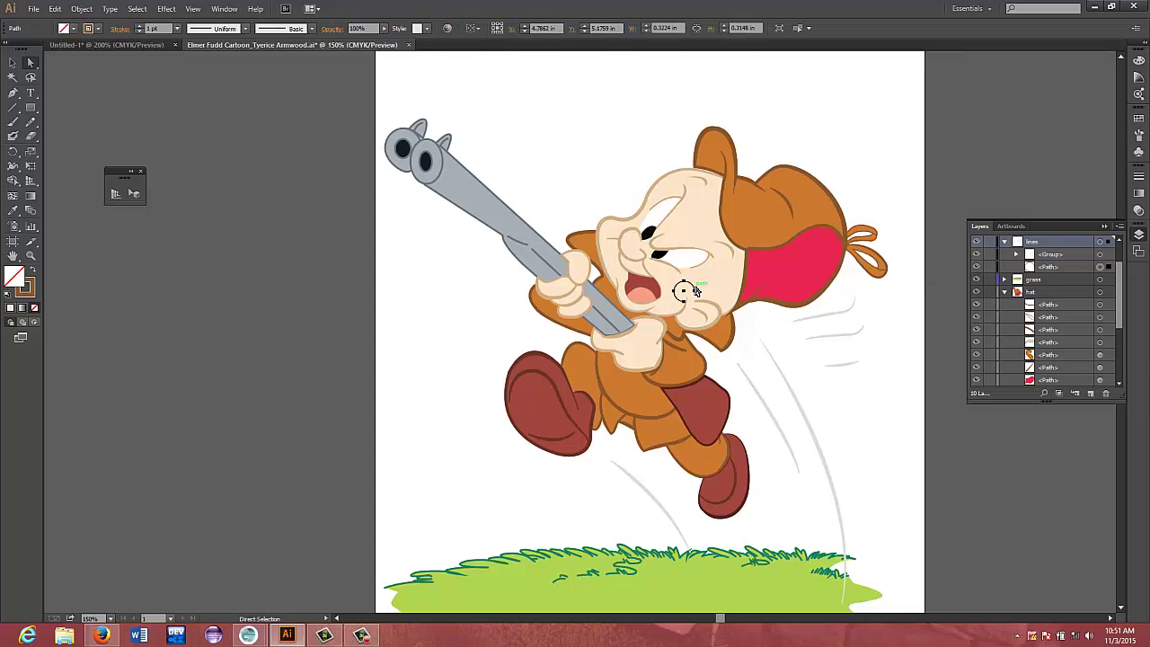
key("Delete")
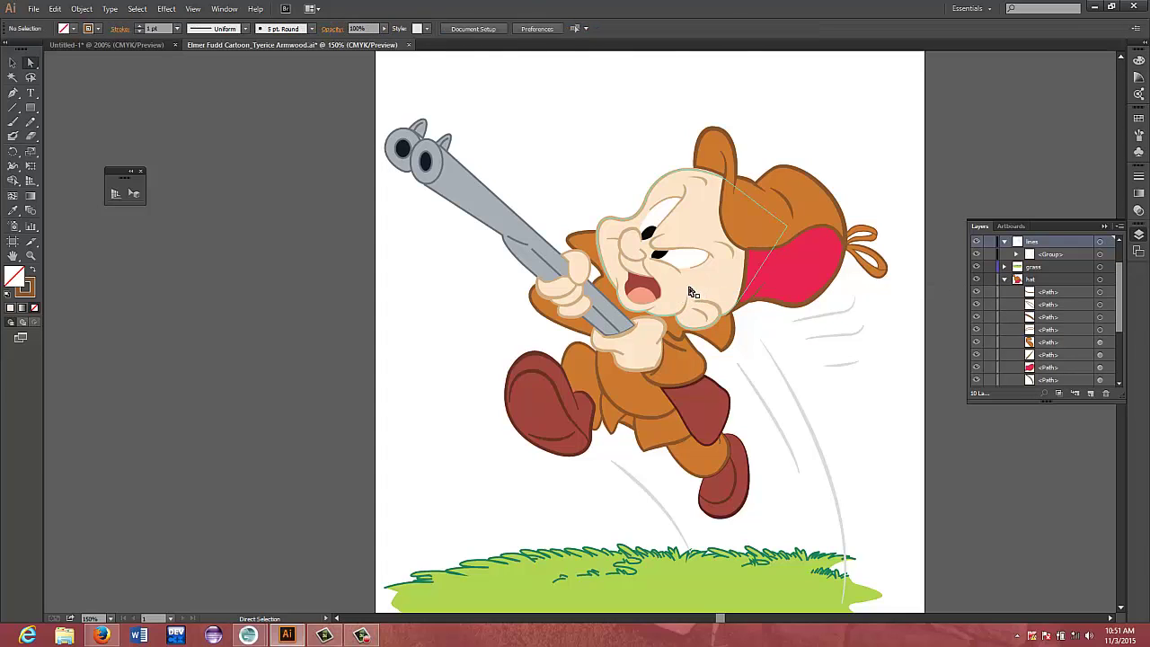
left_click(1005, 243)
Group all the contents of the grass layer, and collapse that layer
left_click(1004, 254)
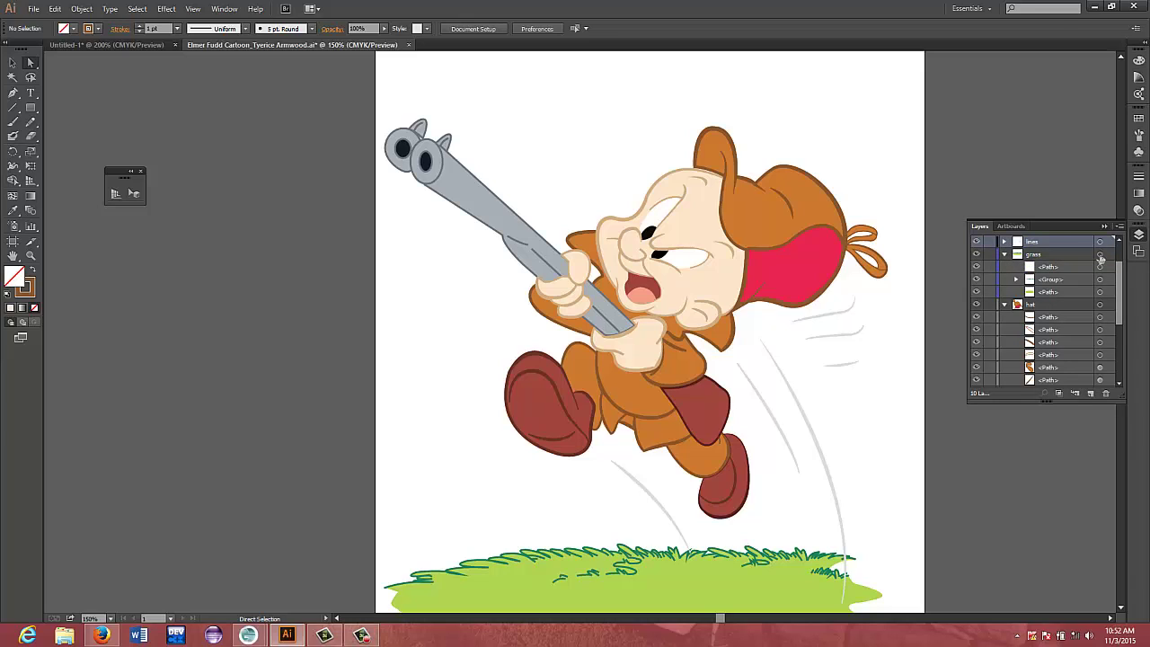
left_click(1100, 256)
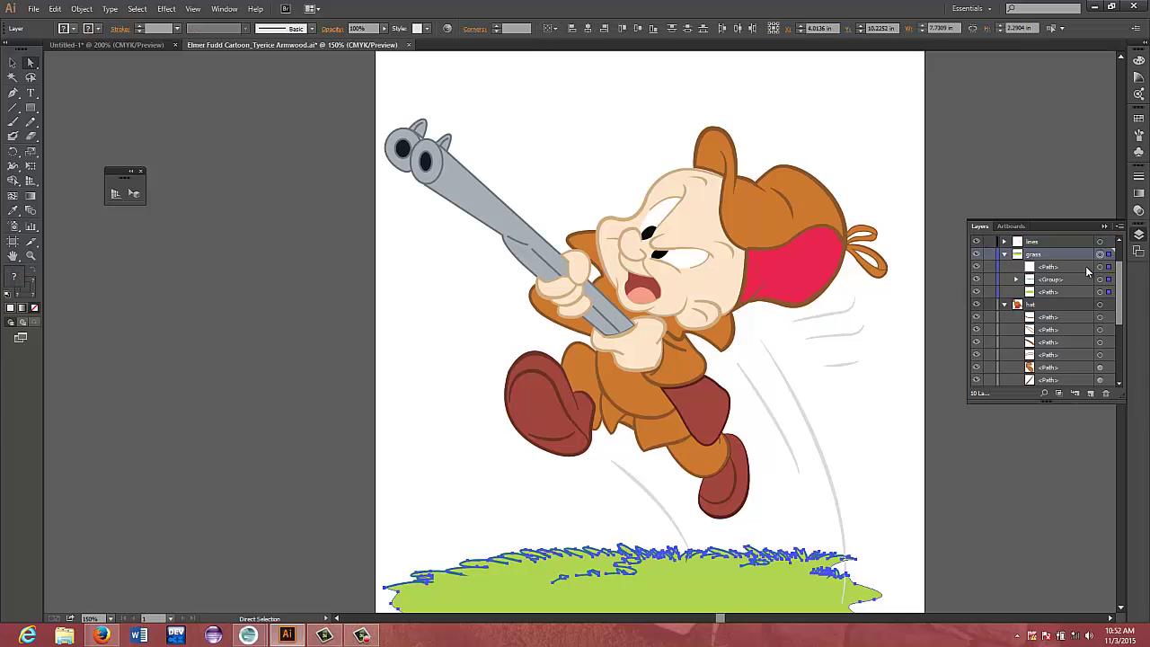
left_click(82, 9)
left_click(90, 51)
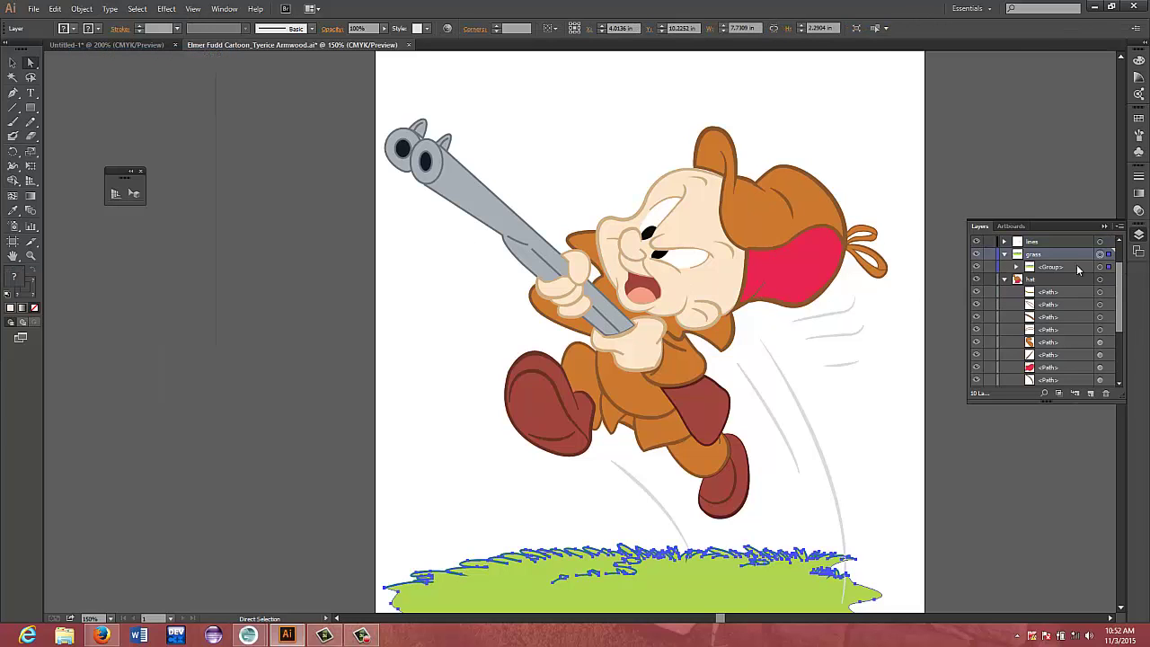
left_click(1005, 255)
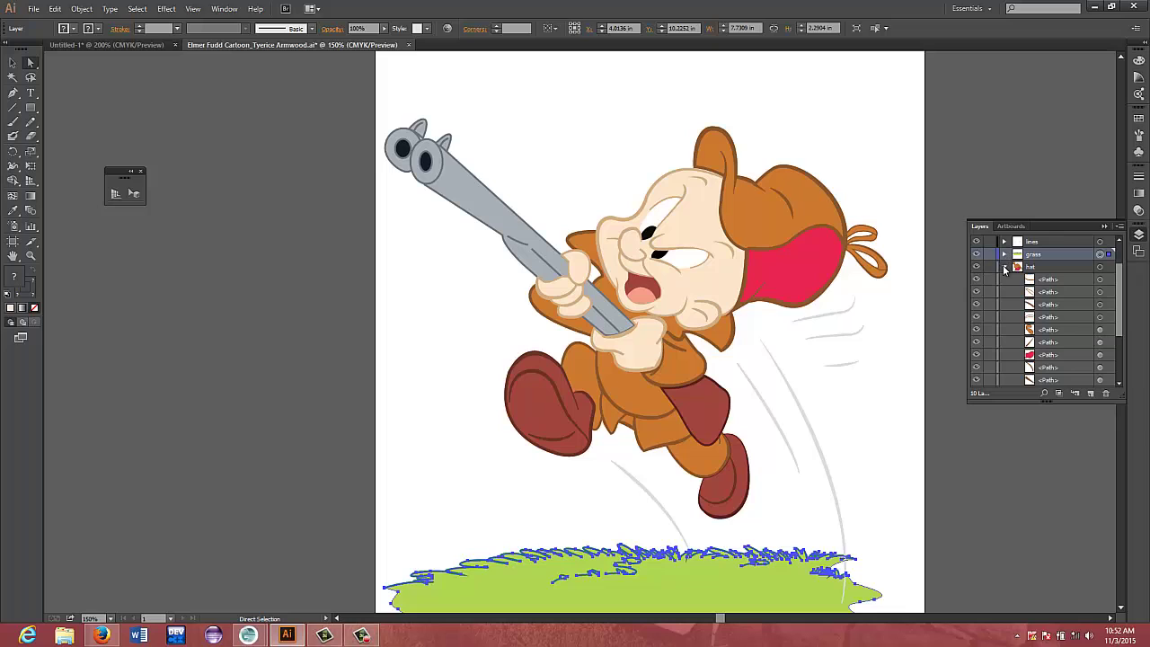
Group all the paths in the hat layer, and collapse that layer
left_click(1101, 268)
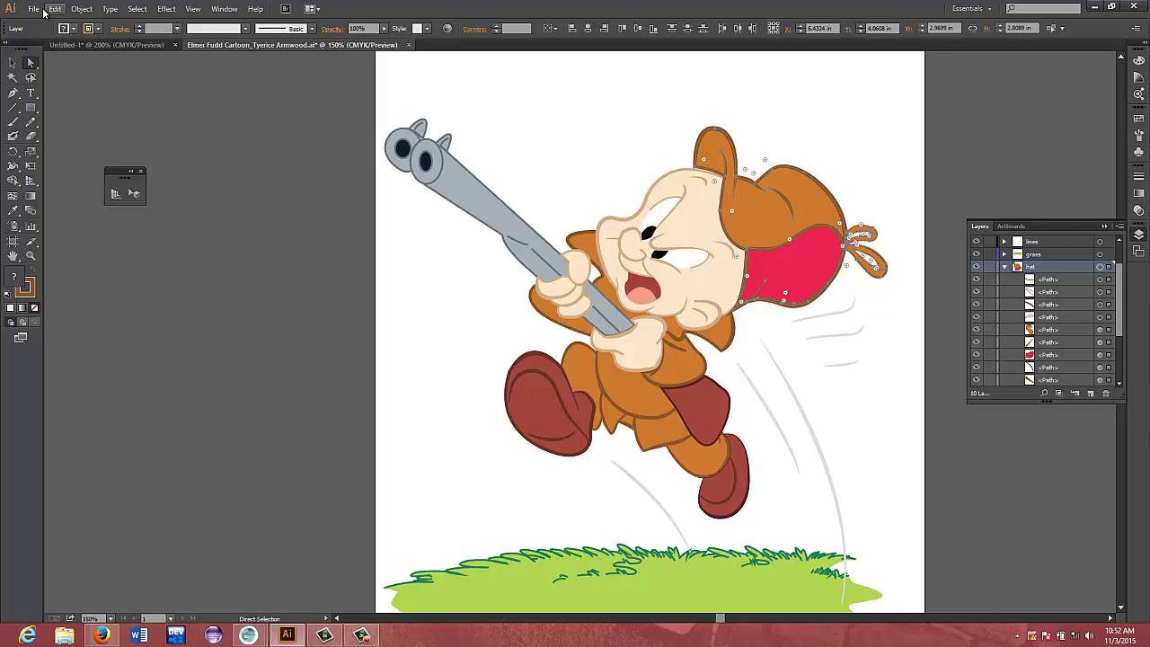
left_click(82, 10)
left_click(94, 51)
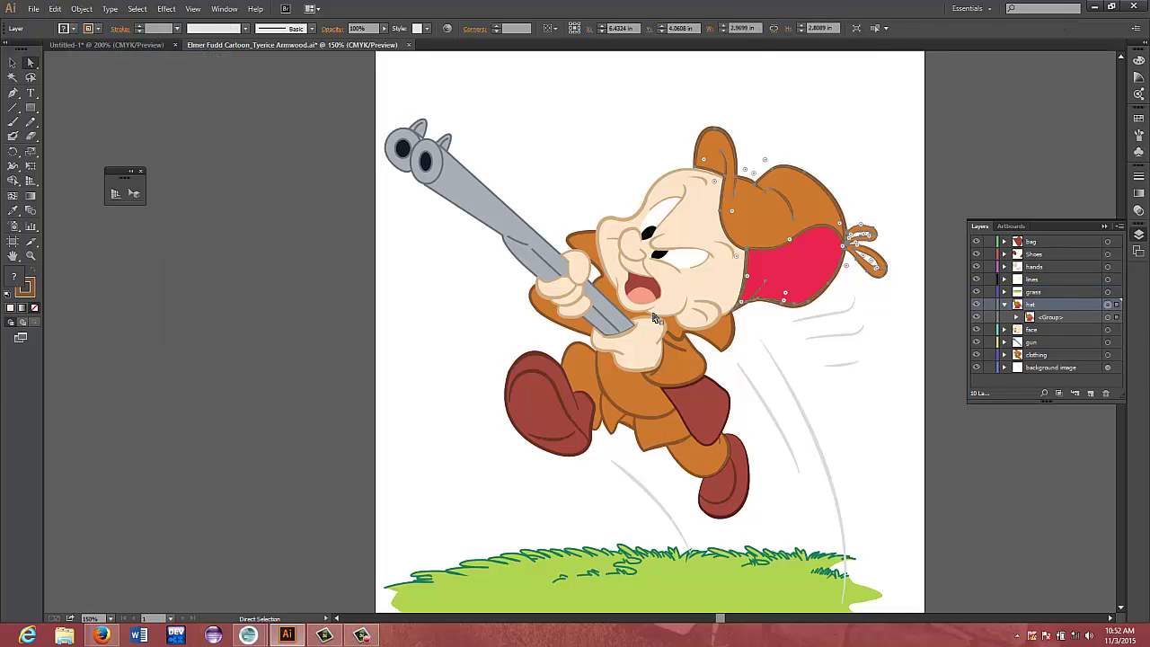
left_click(1004, 304)
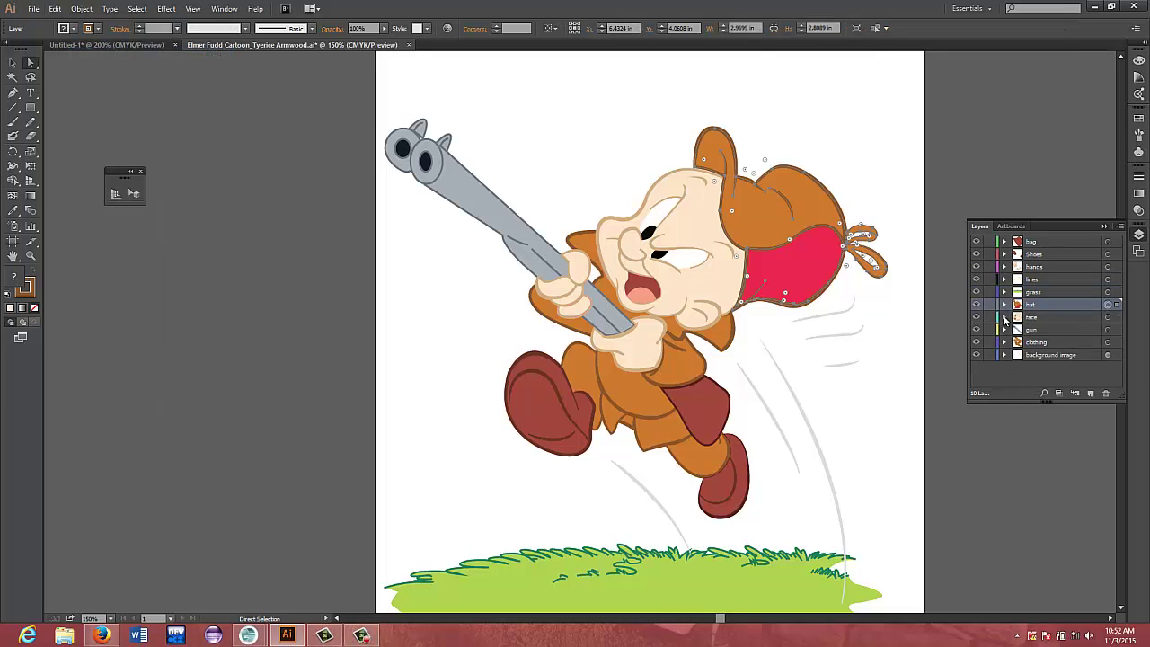
Group all the paths in the face layer, and collapse that layer
left_click(1004, 317)
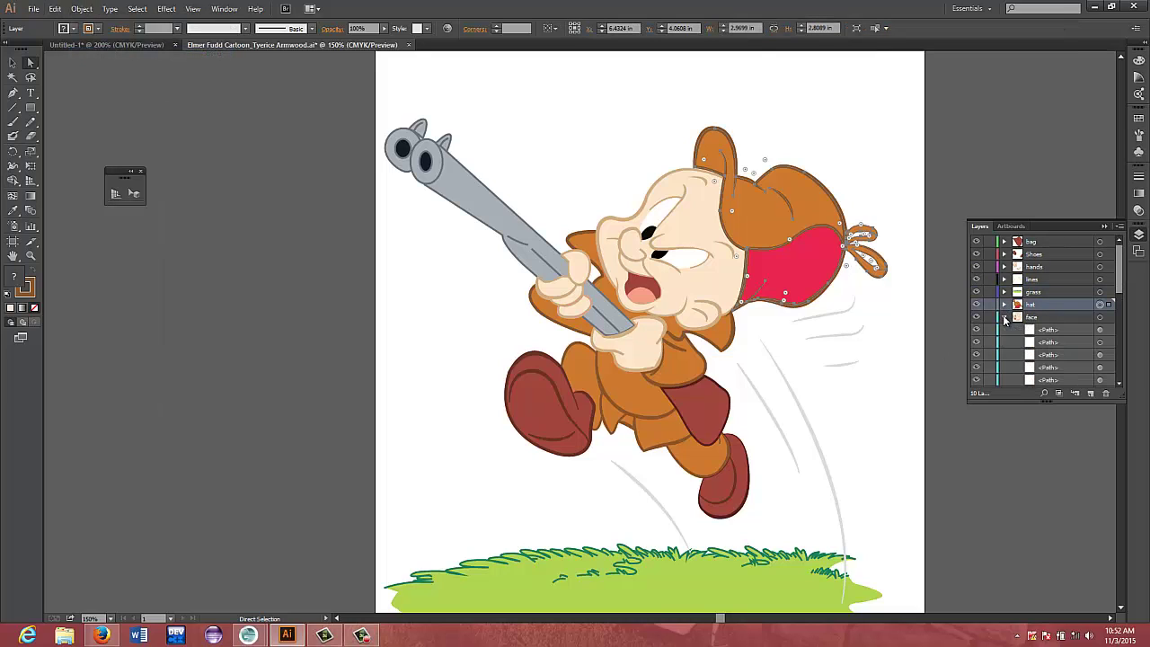
left_click(1100, 317)
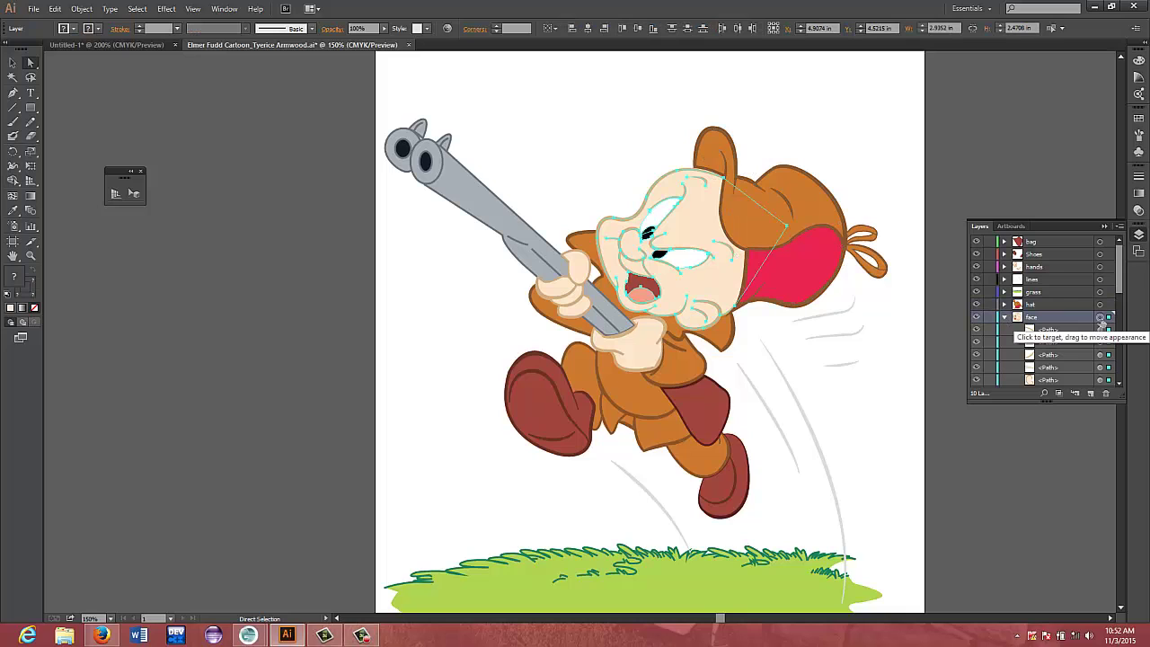
left_click(82, 10)
left_click(97, 53)
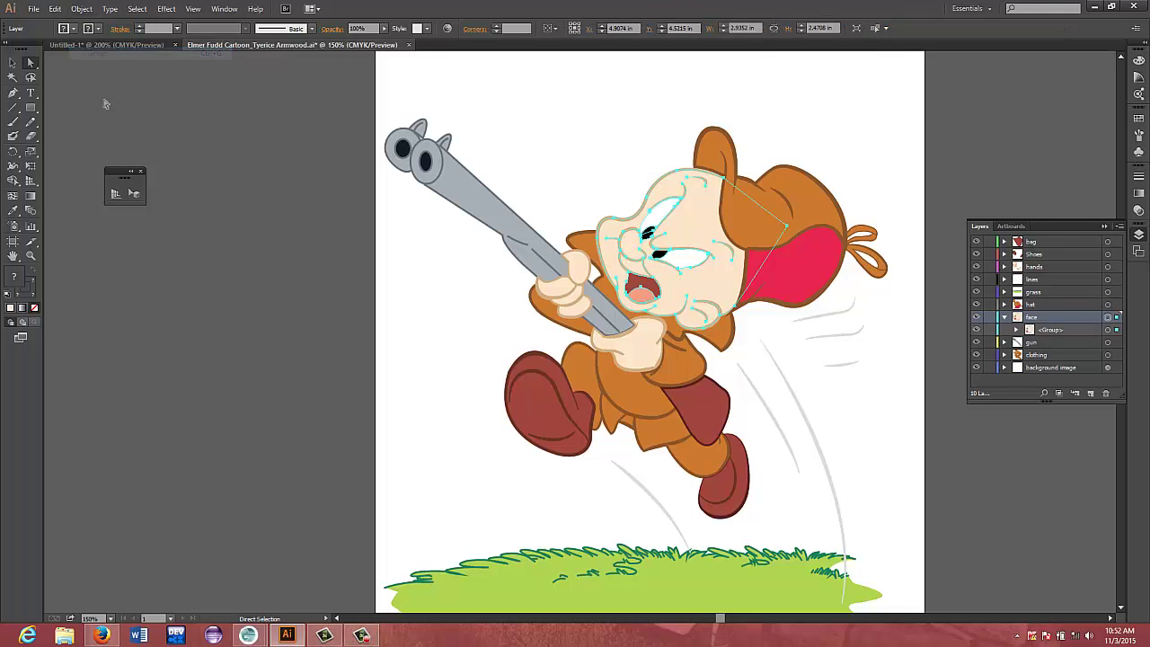
left_click(1004, 317)
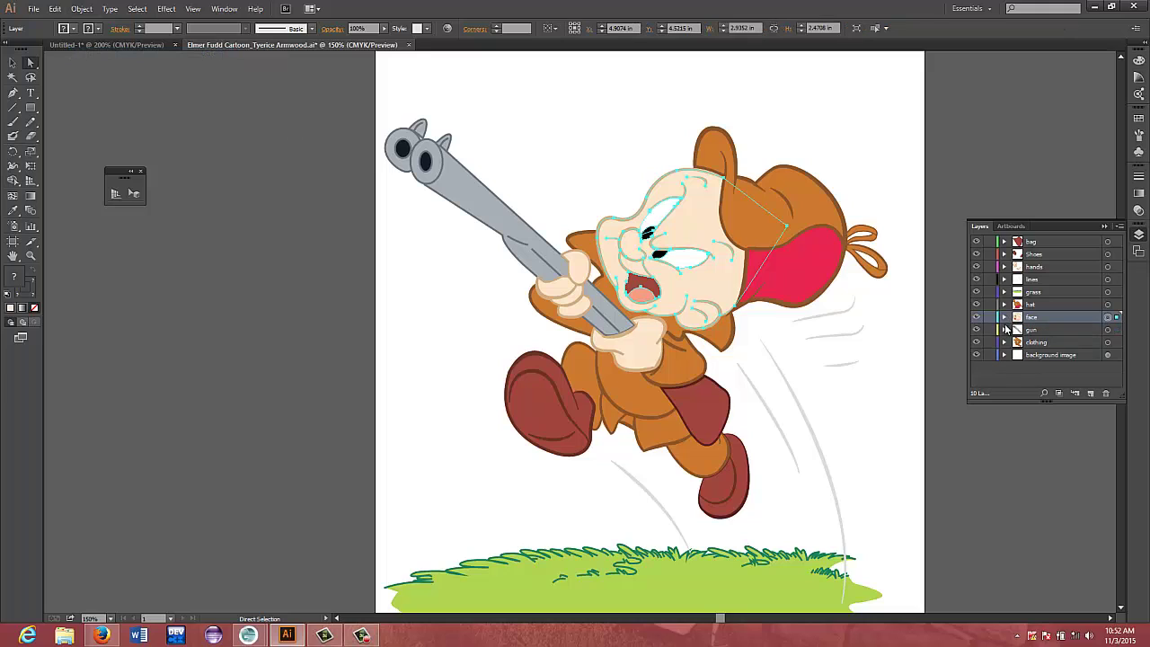
Group all the paths in the gun layer, and collapse that layer
left_click(1004, 329)
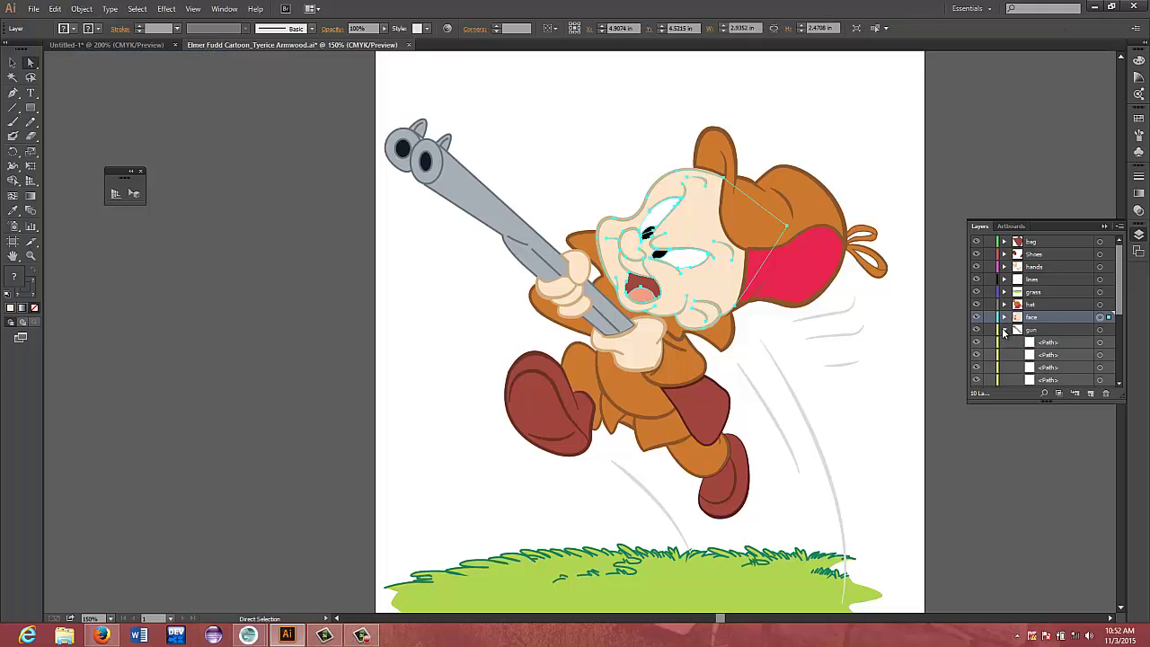
left_click(1099, 330)
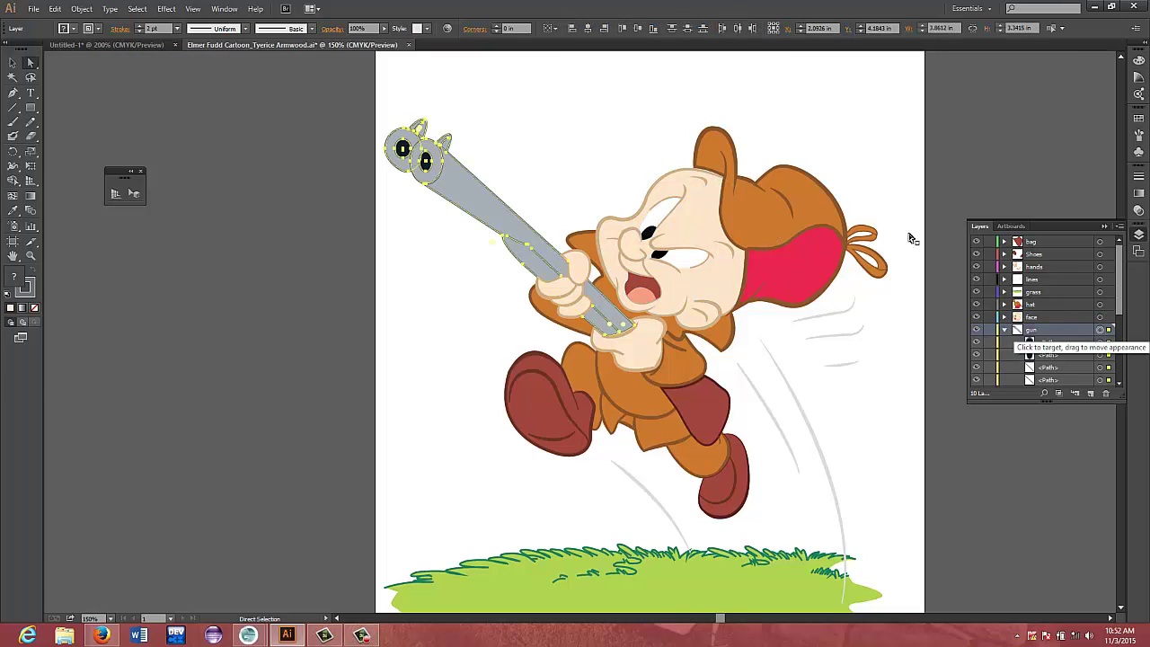
left_click(79, 12)
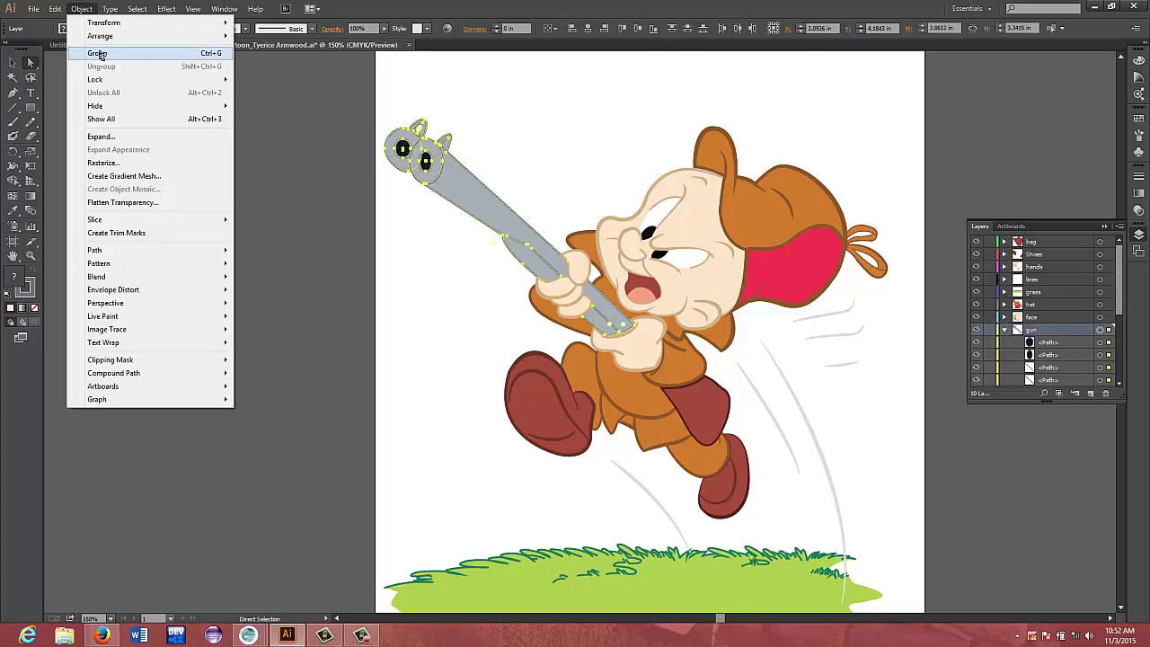
left_click(100, 52)
left_click(1005, 330)
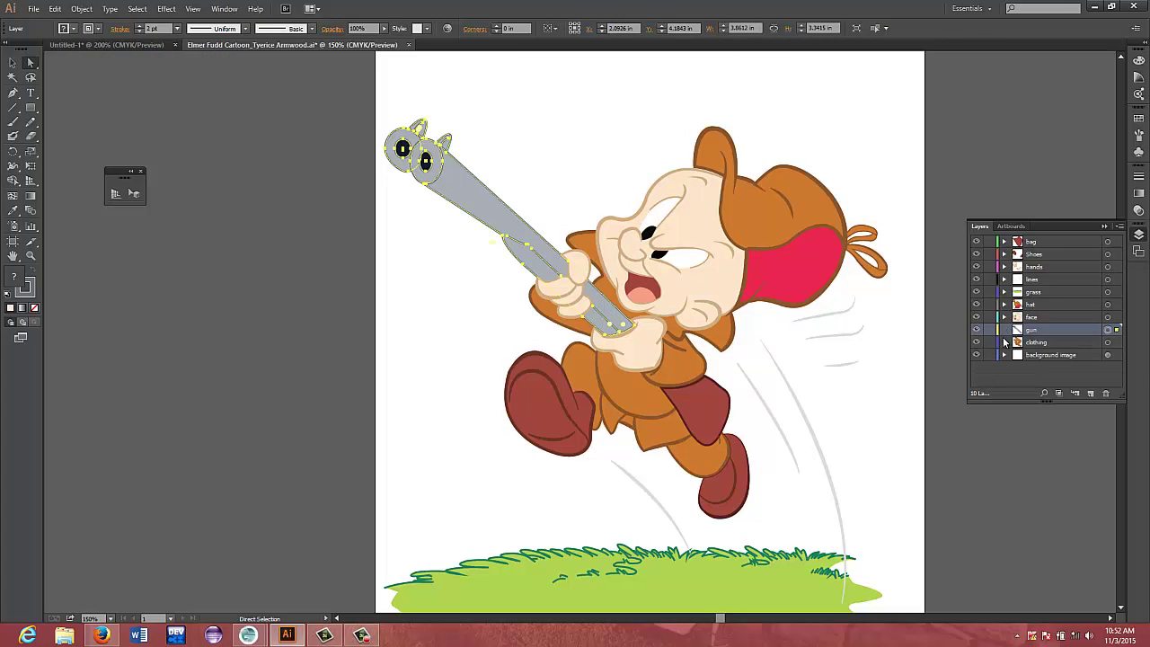
Group all the paths in the clothing layer, collapse it, and hide the background image layer
left_click(1004, 343)
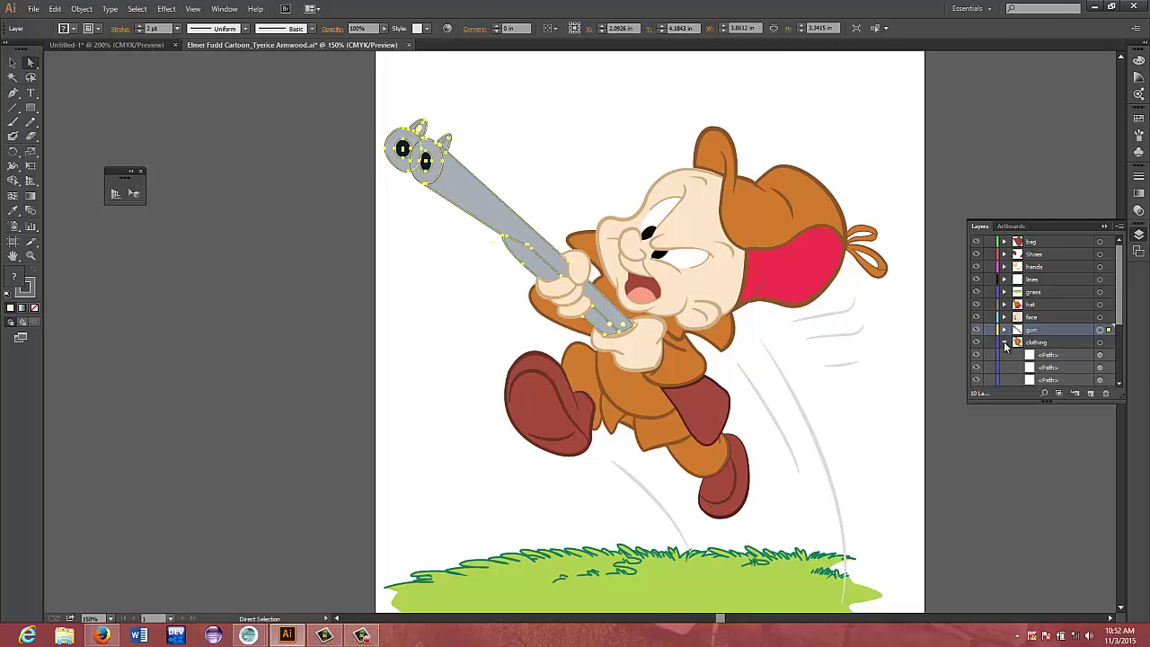
left_click(1100, 342)
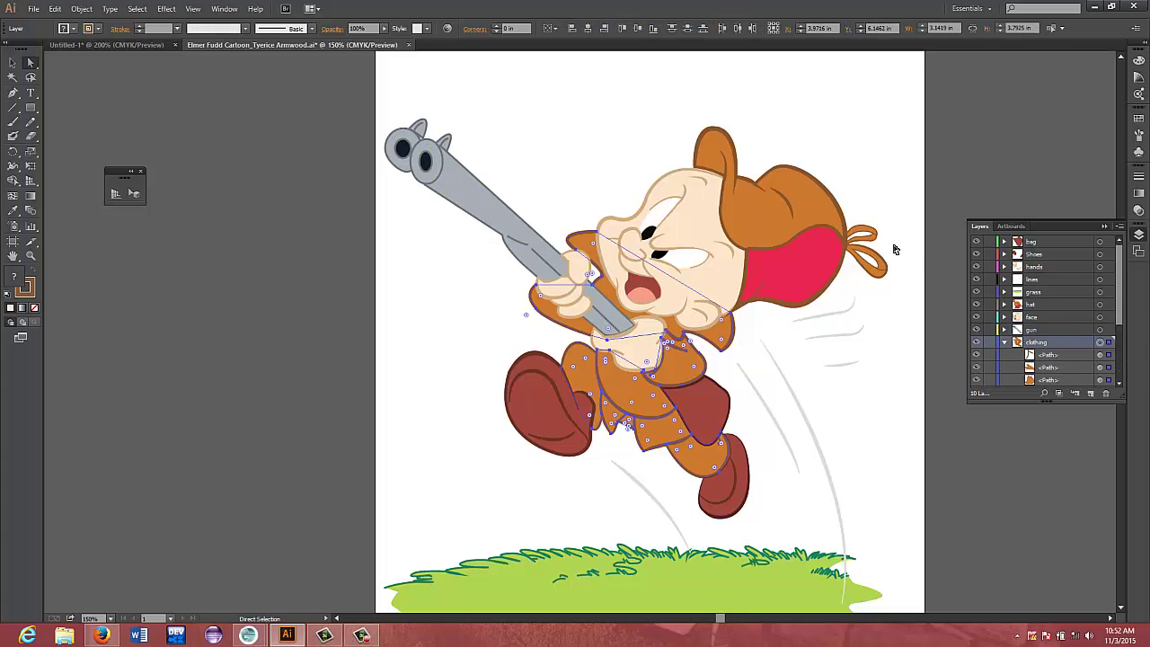
left_click(82, 9)
left_click(91, 53)
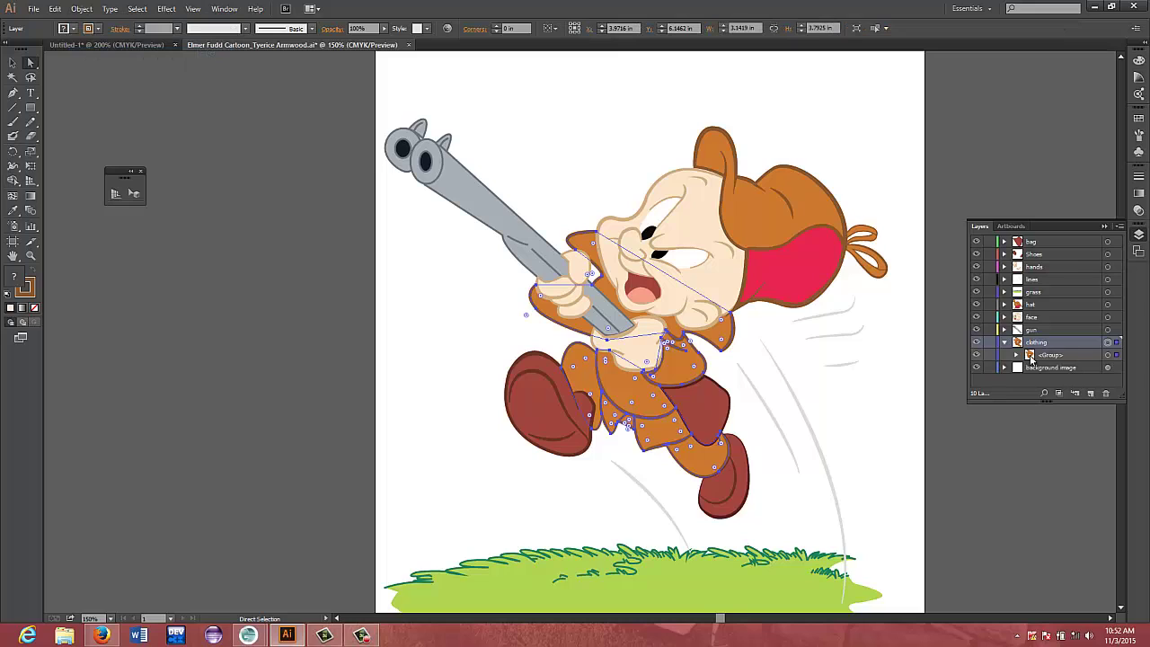
left_click(1005, 342)
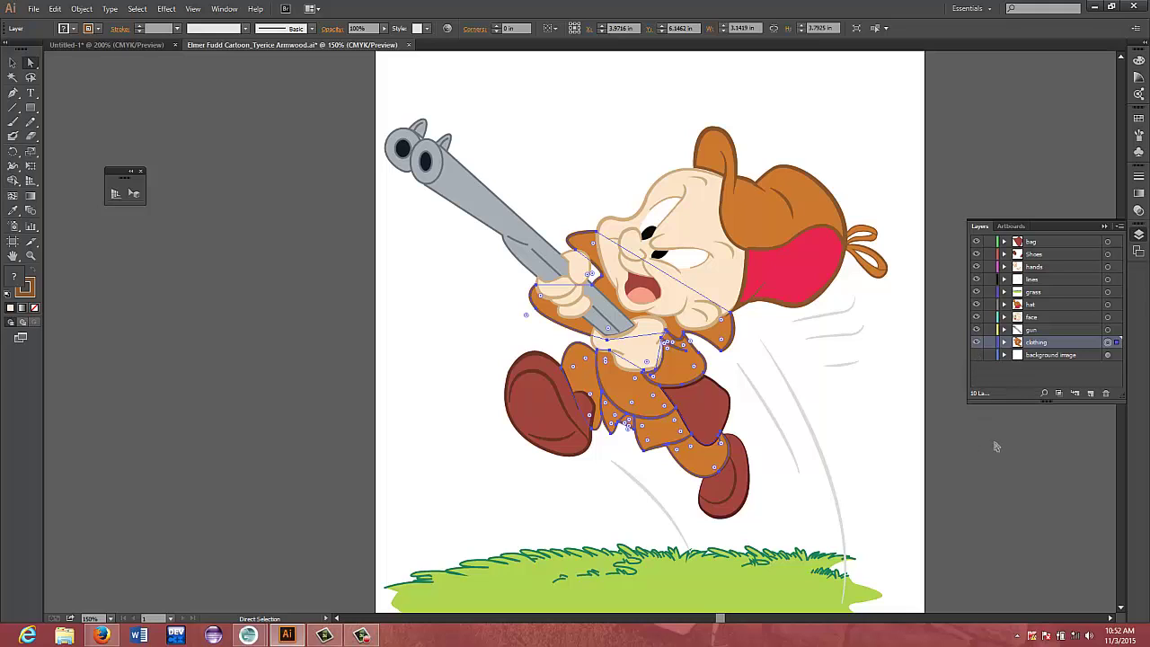
left_click(996, 446)
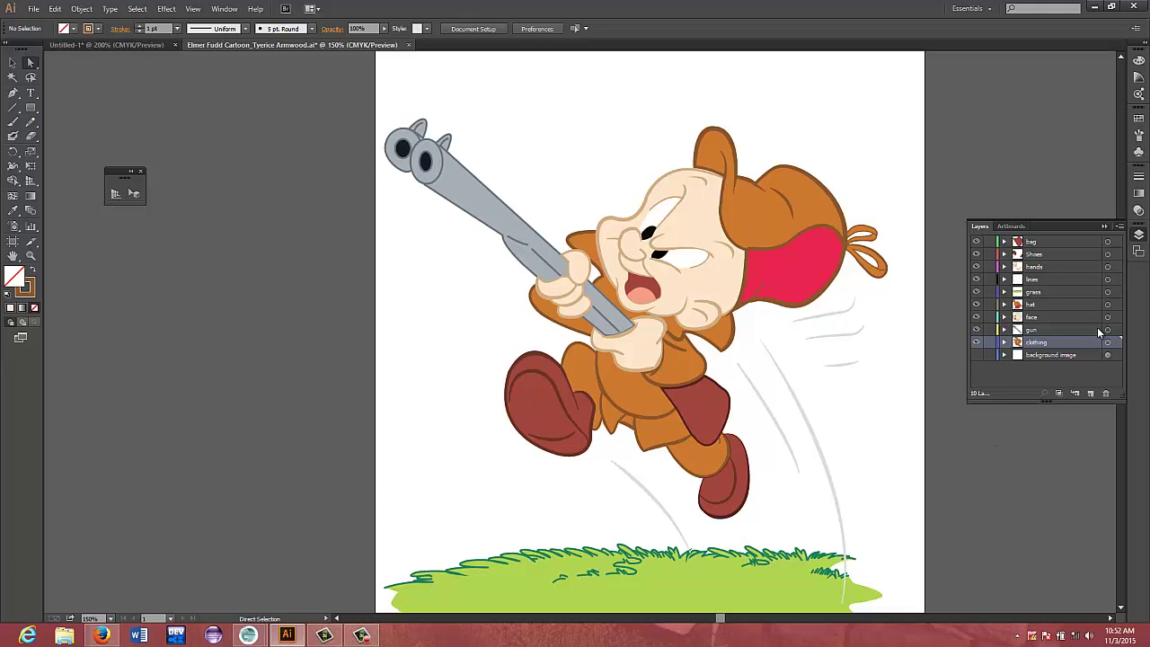
Try to group the artwork of all the layers from bag through clothing into a single group
left_click(1106, 253)
left_click(1106, 242)
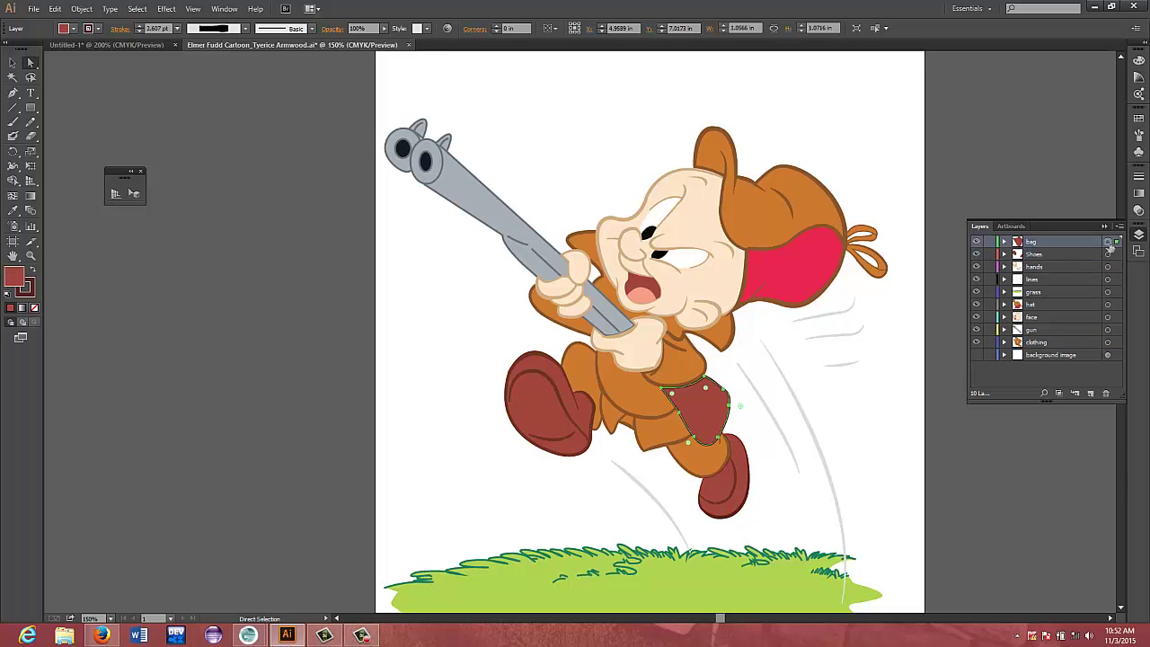
left_click(1107, 254, "shift")
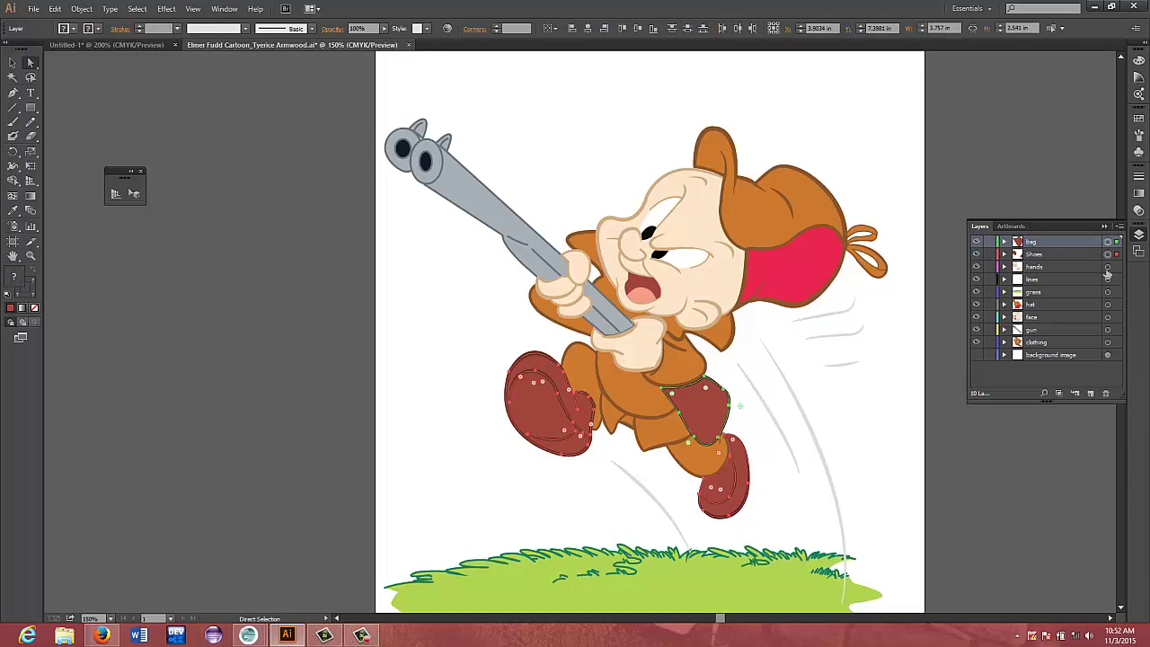
left_click(1107, 267, "shift")
left_click(1107, 280, "shift")
left_click(1107, 293, "shift")
left_click(1107, 305, "shift")
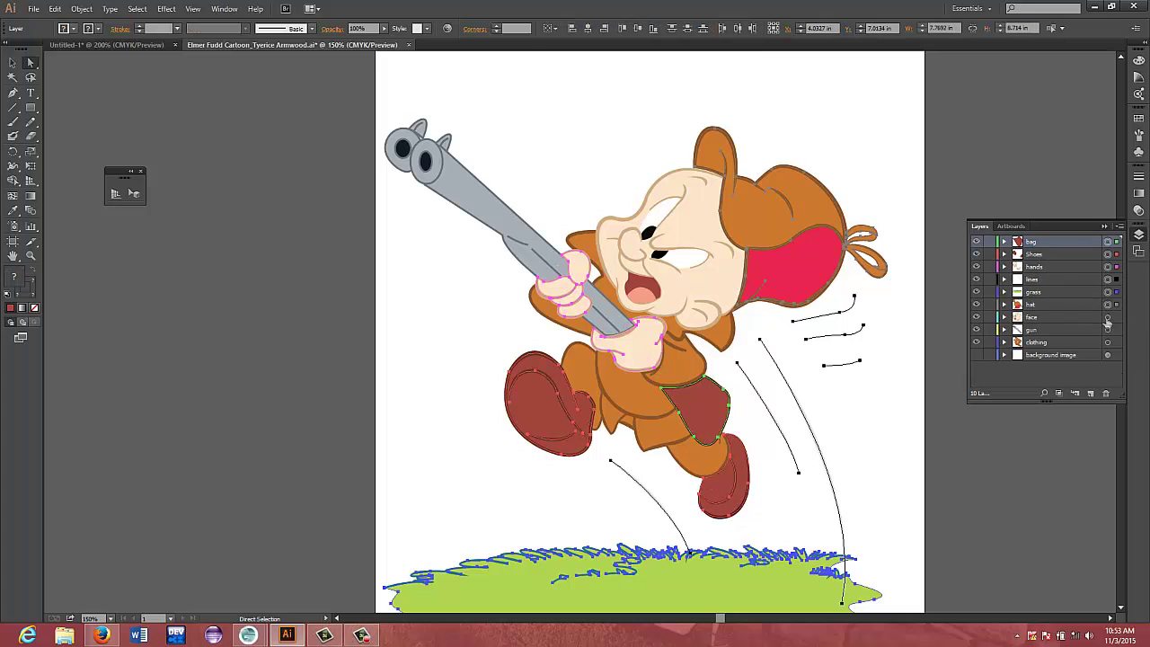
left_click(1107, 317, "shift")
left_click(1106, 330, "shift")
left_click(1107, 342, "shift")
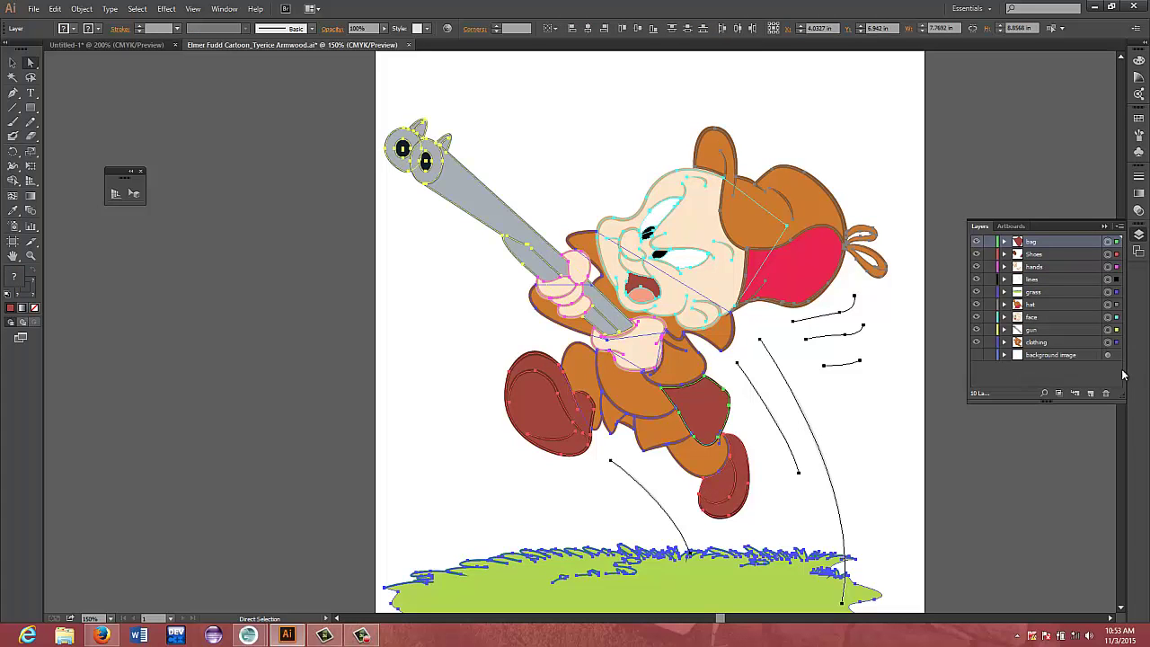
left_click(81, 9)
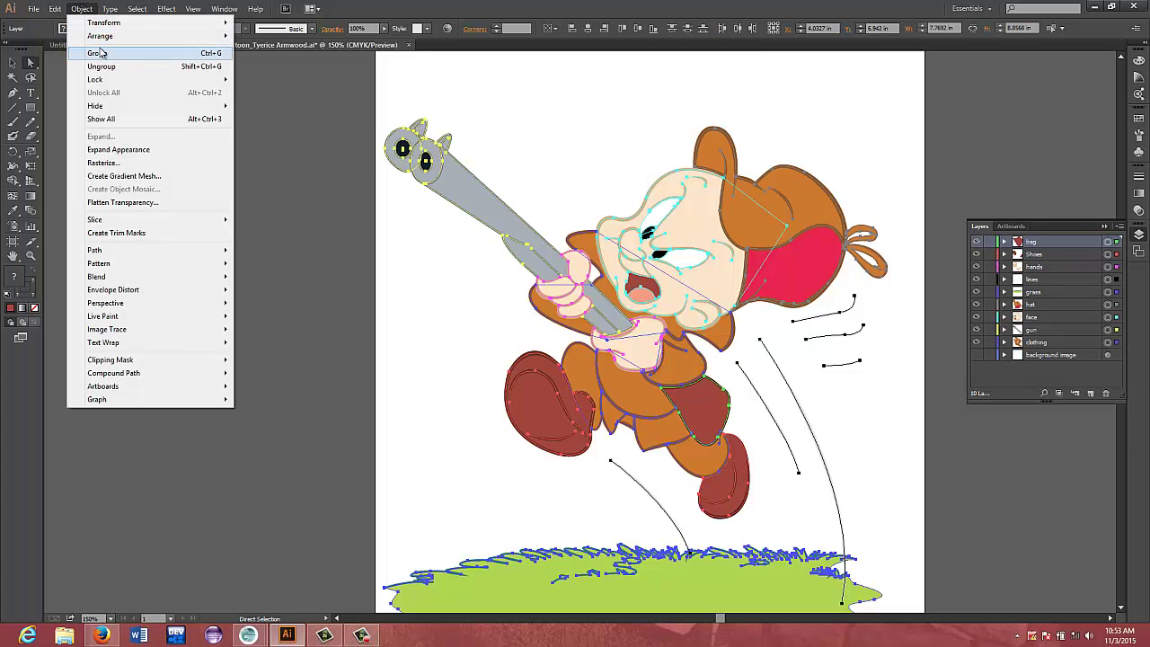
left_click(99, 47)
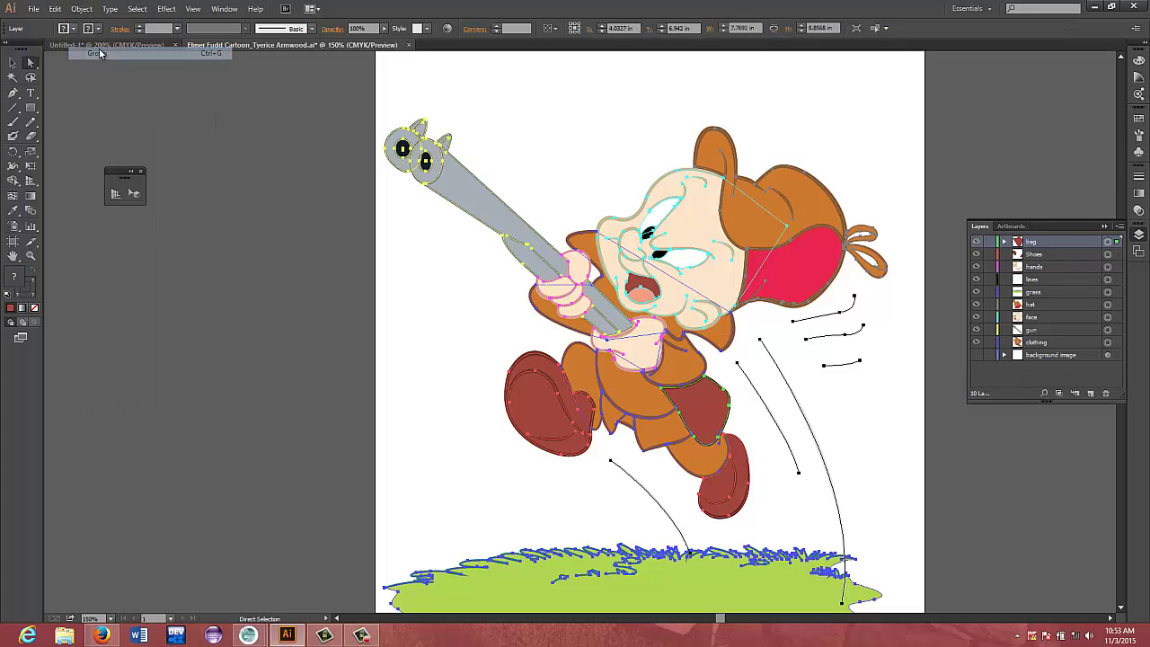
left_click(302, 225)
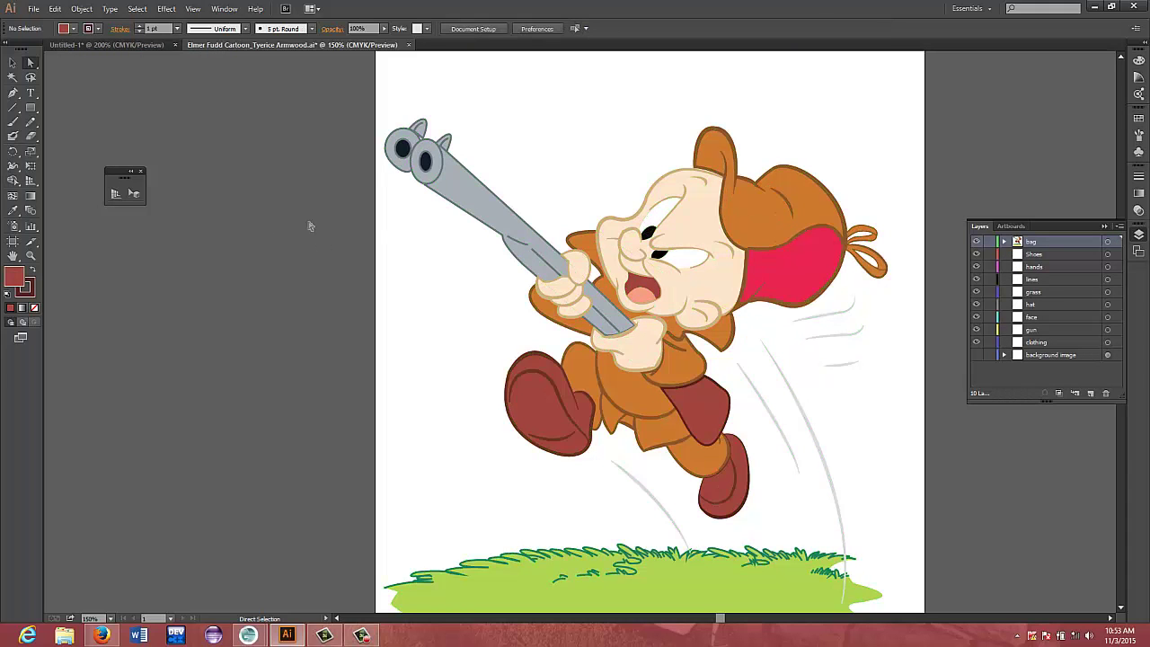
Inspect the contents of the bag layer, and undo the grouping of the whole drawing
left_click(722, 286)
left_click(260, 273)
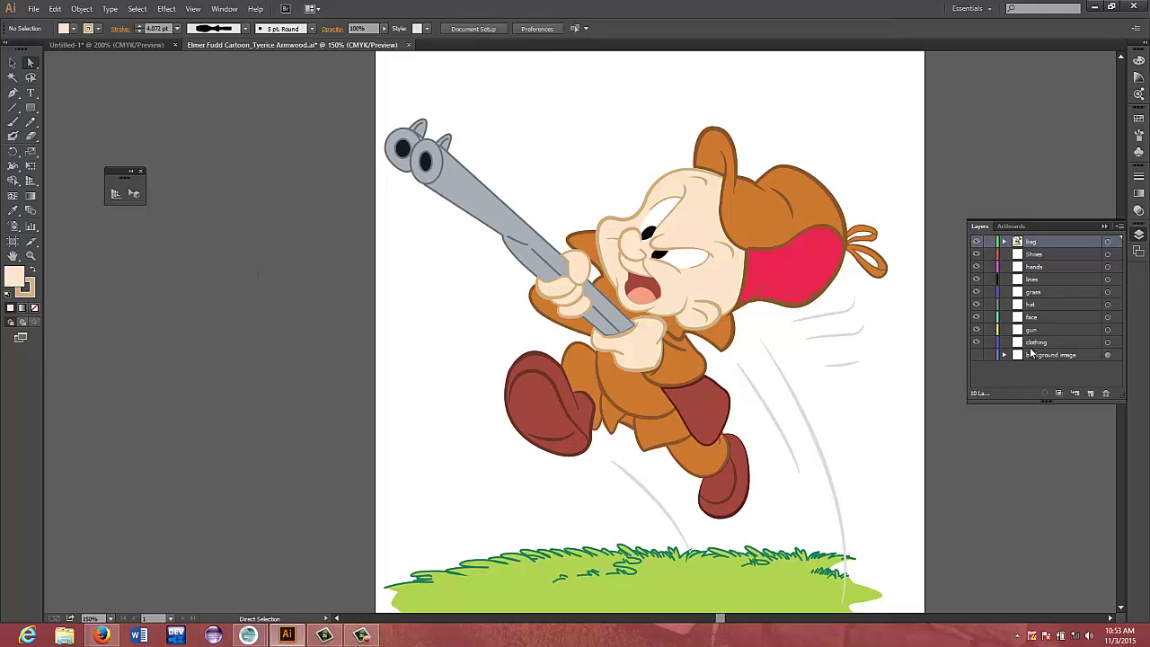
left_click(1005, 241)
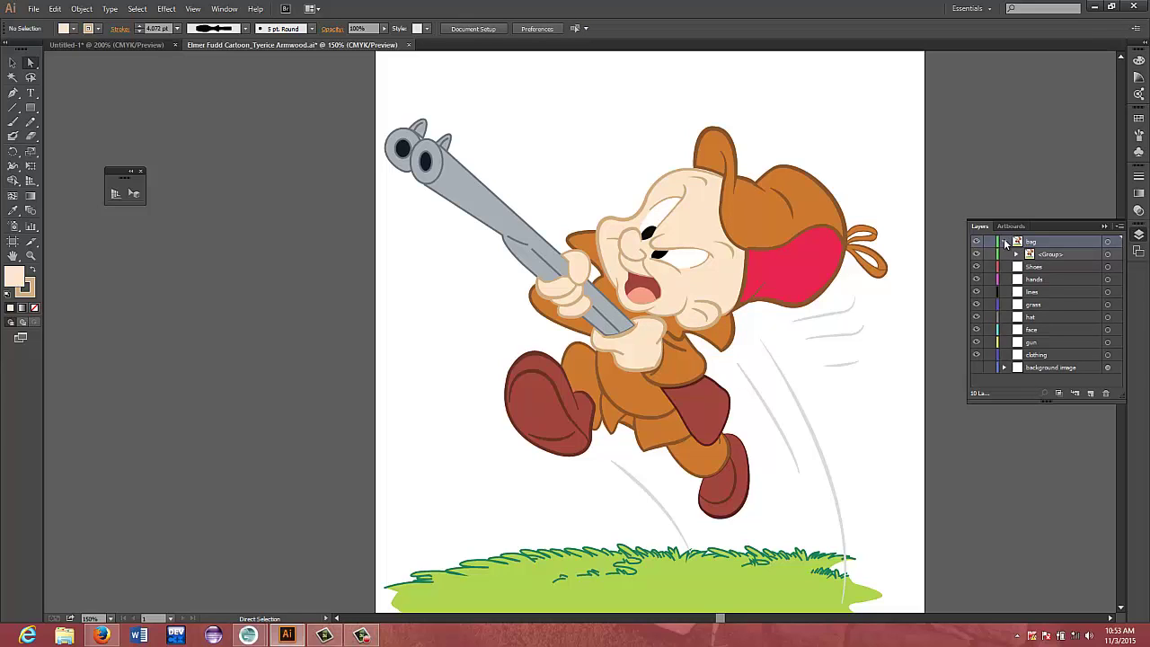
left_click(1005, 242)
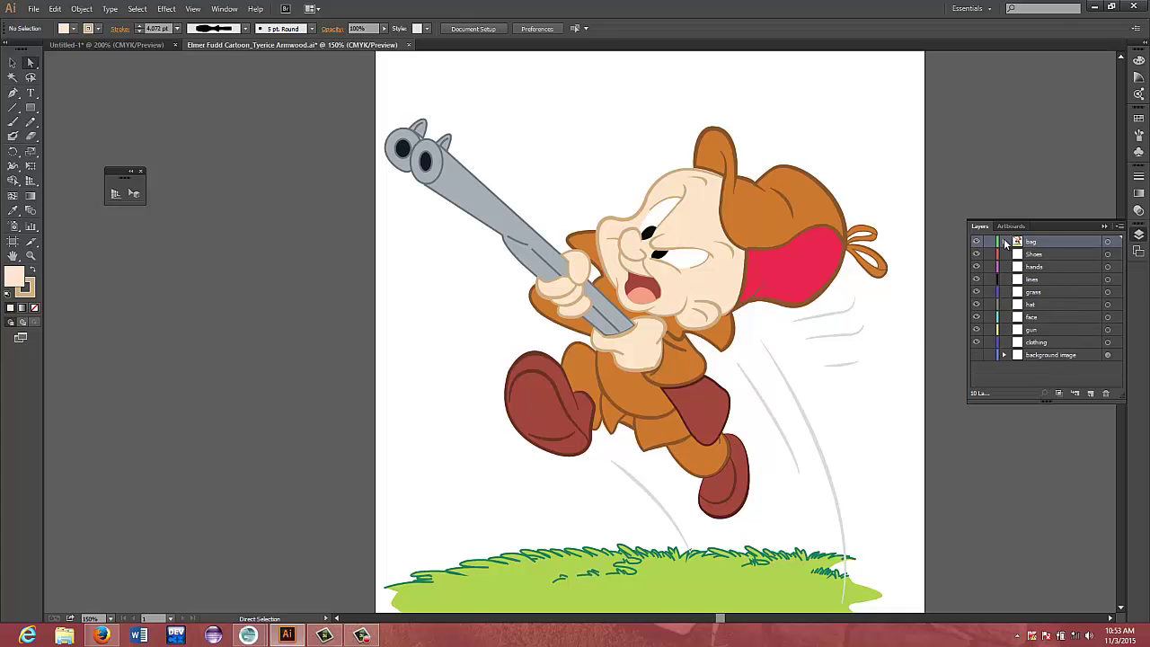
key("ctrl+a")
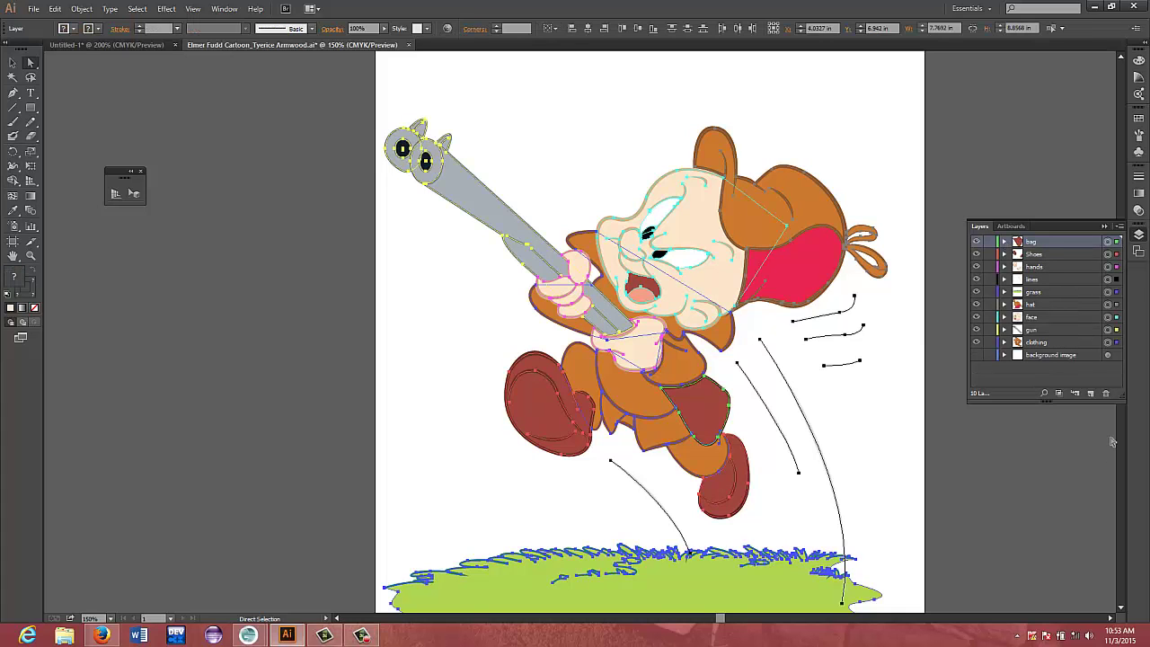
Add a new layer above the bag layer, give it a name starting with "Final Grouped Ima", and deselect the artwork
left_click(1090, 393)
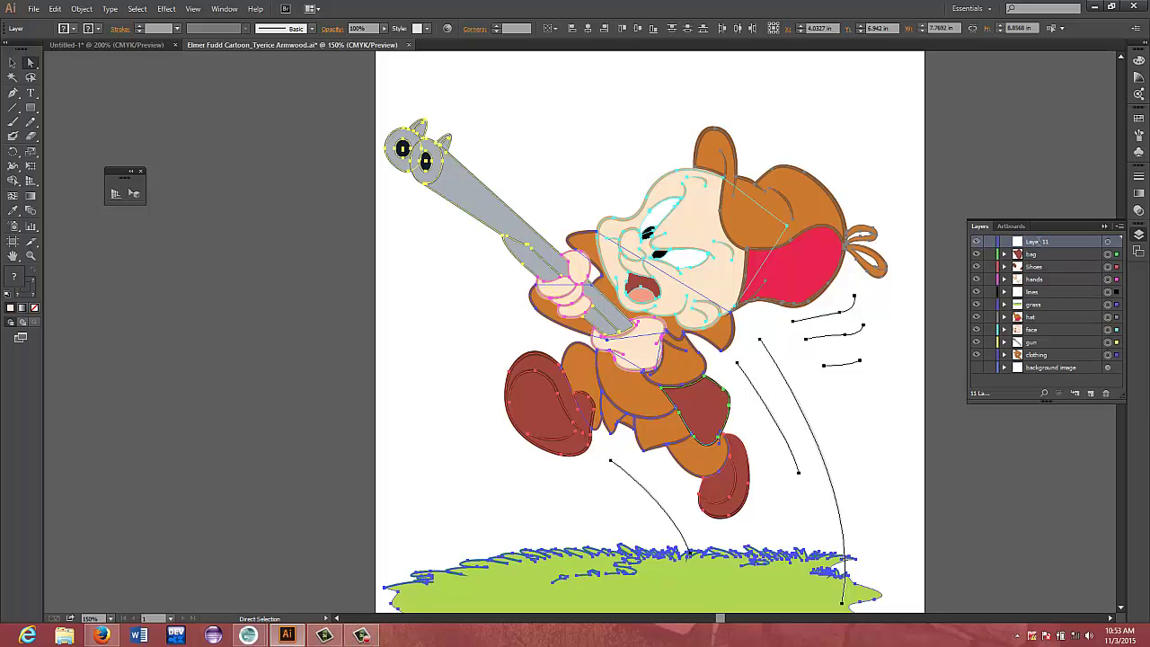
double_click(1037, 242)
type("Gr")
type("Final")
key("Return")
left_click(1042, 184)
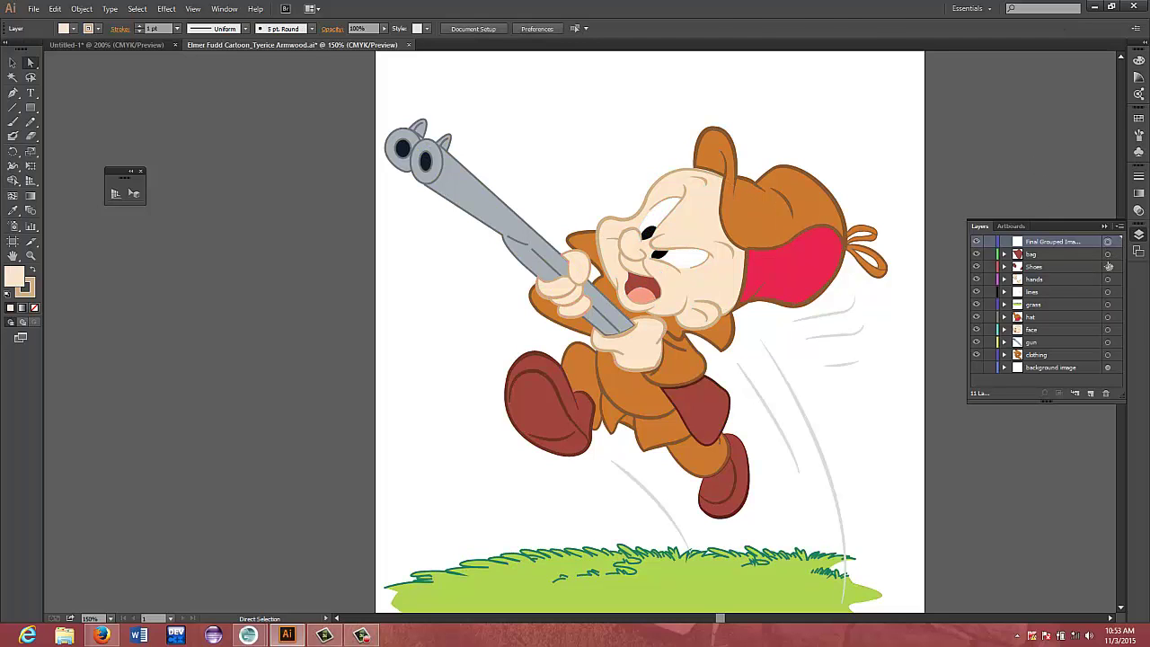
Target the Final Grouped layer together with the artwork of every layer from bag through clothing
left_click(1107, 266)
left_click(1108, 242)
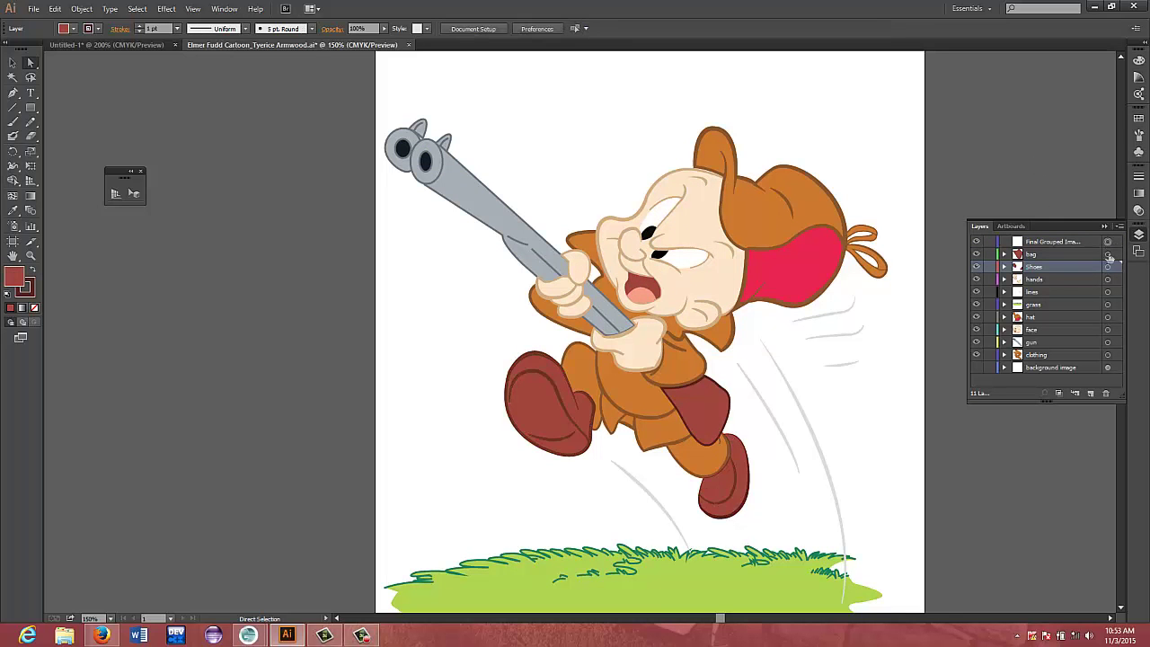
left_click(1107, 254, "shift")
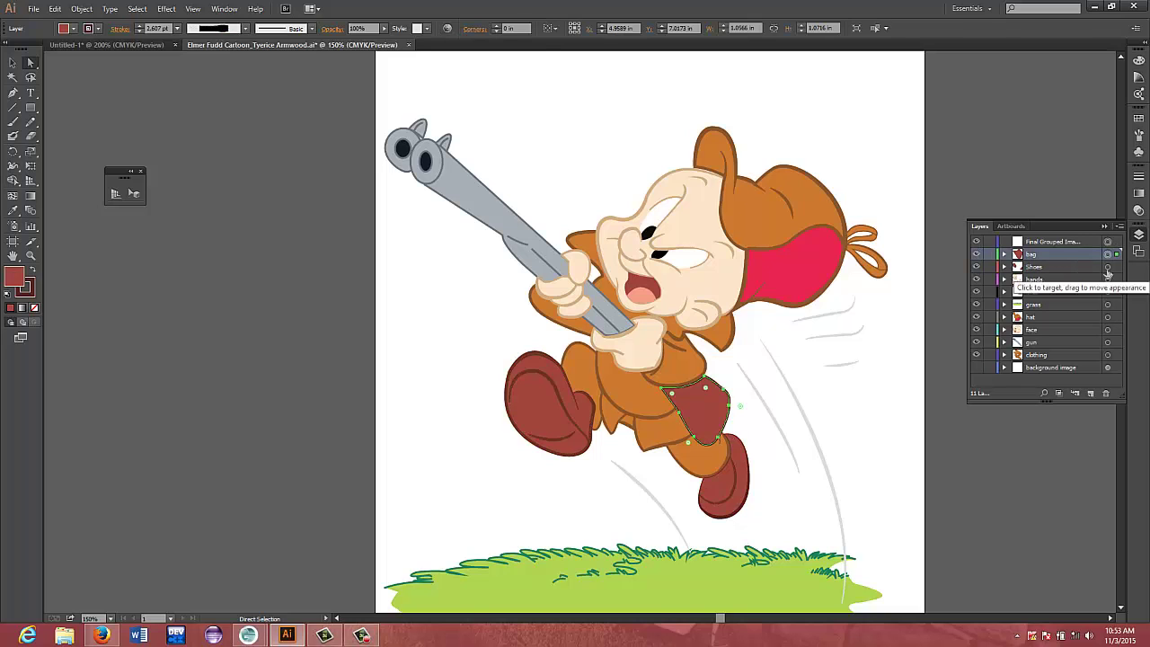
left_click(1108, 267, "shift")
left_click(1108, 279, "shift")
left_click(1107, 292, "shift")
left_click(1107, 305, "shift")
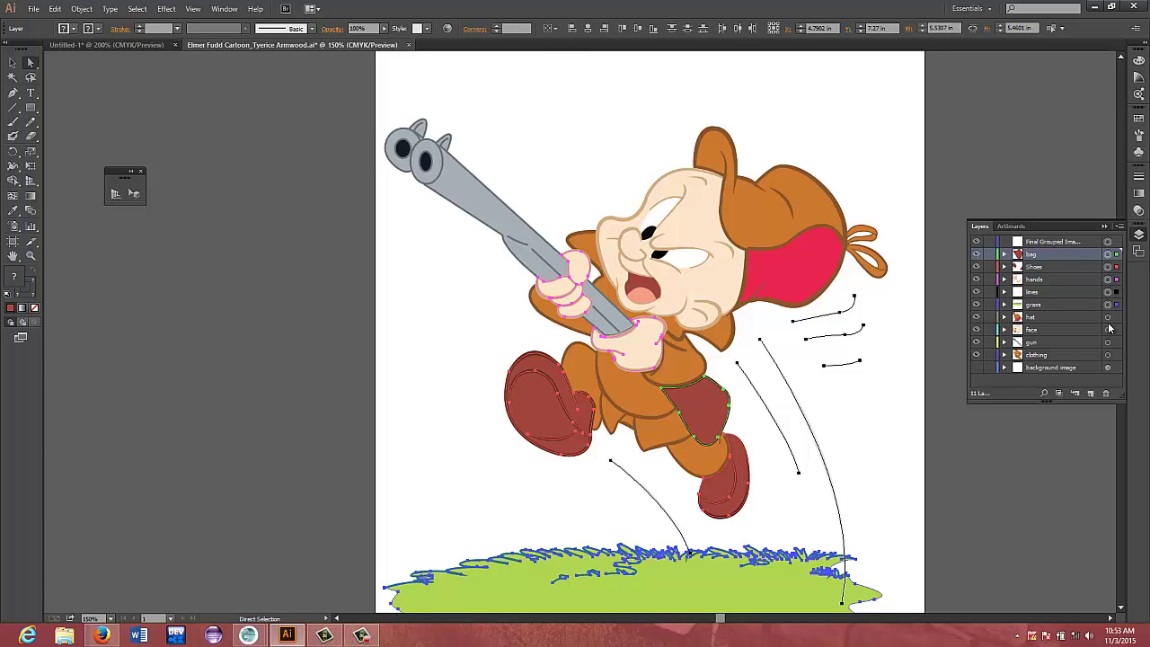
left_click(1108, 318, "shift")
left_click(1108, 331, "shift")
left_click(1108, 344, "shift")
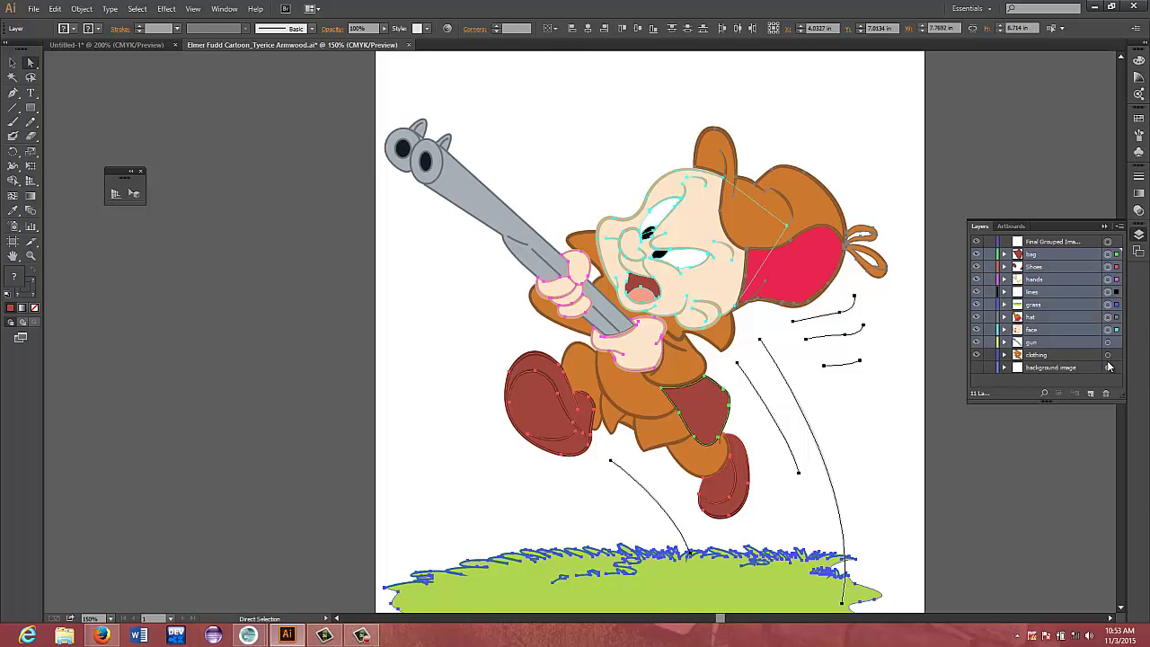
left_click(1109, 355, "shift")
left_click(1108, 342)
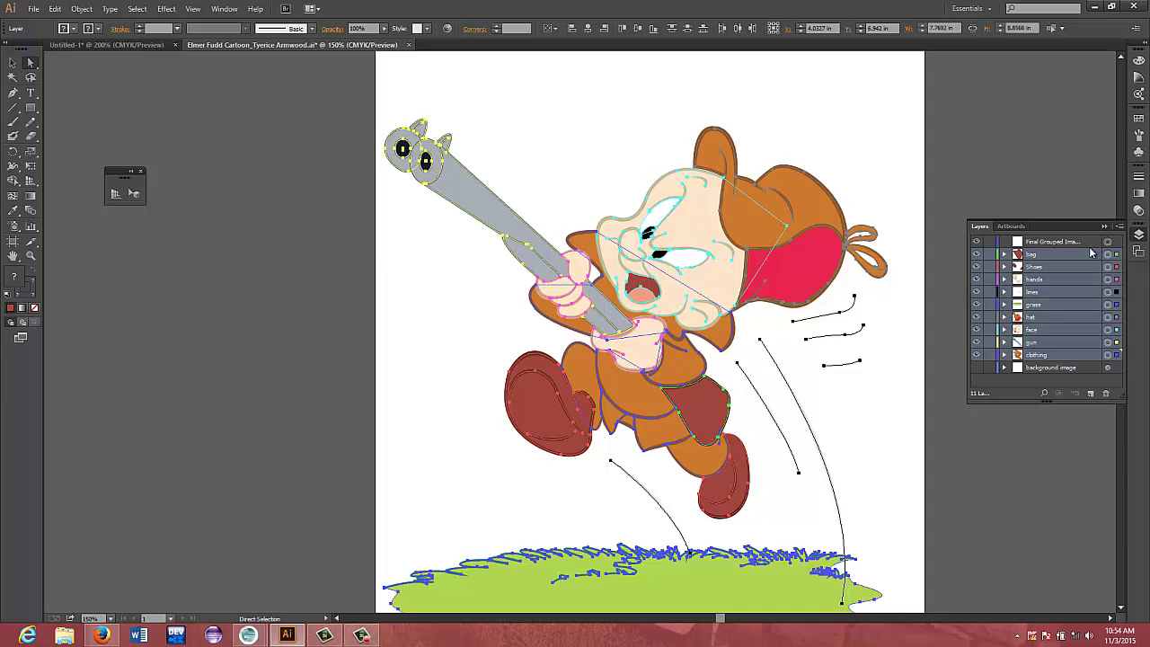
Try to group the artwork of the bag through clothing layers with the Final Grouped layer targeted first
left_click(1097, 244)
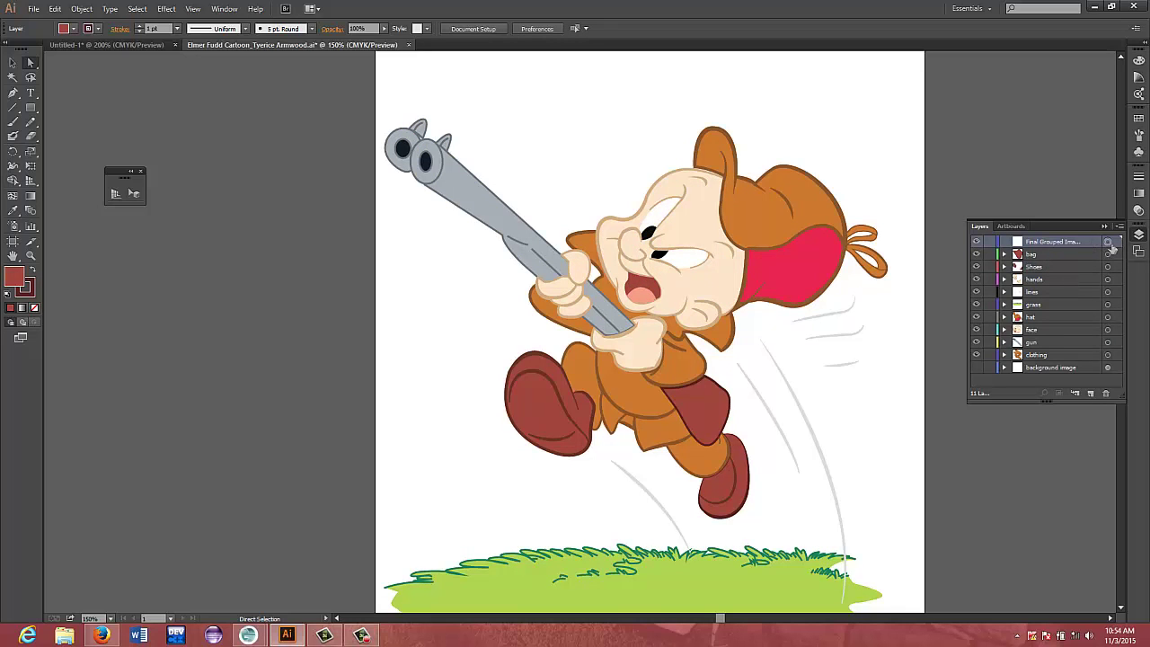
left_click(1108, 254, "shift")
left_click(1107, 267, "shift")
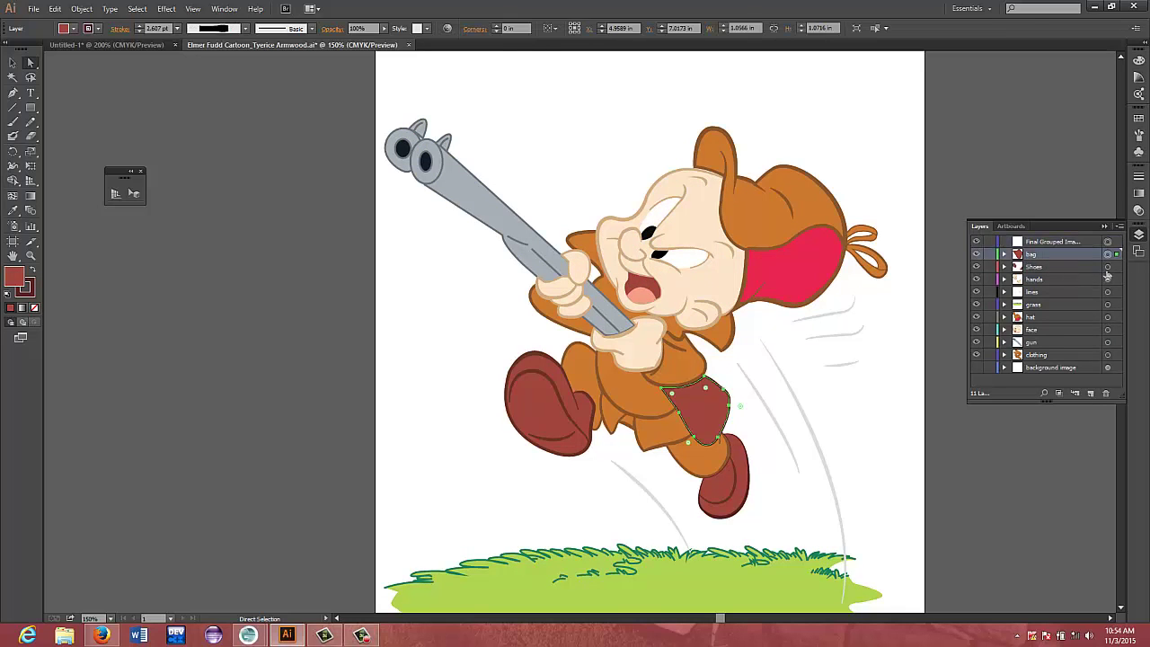
left_click(1108, 280, "shift")
left_click(1108, 292, "shift")
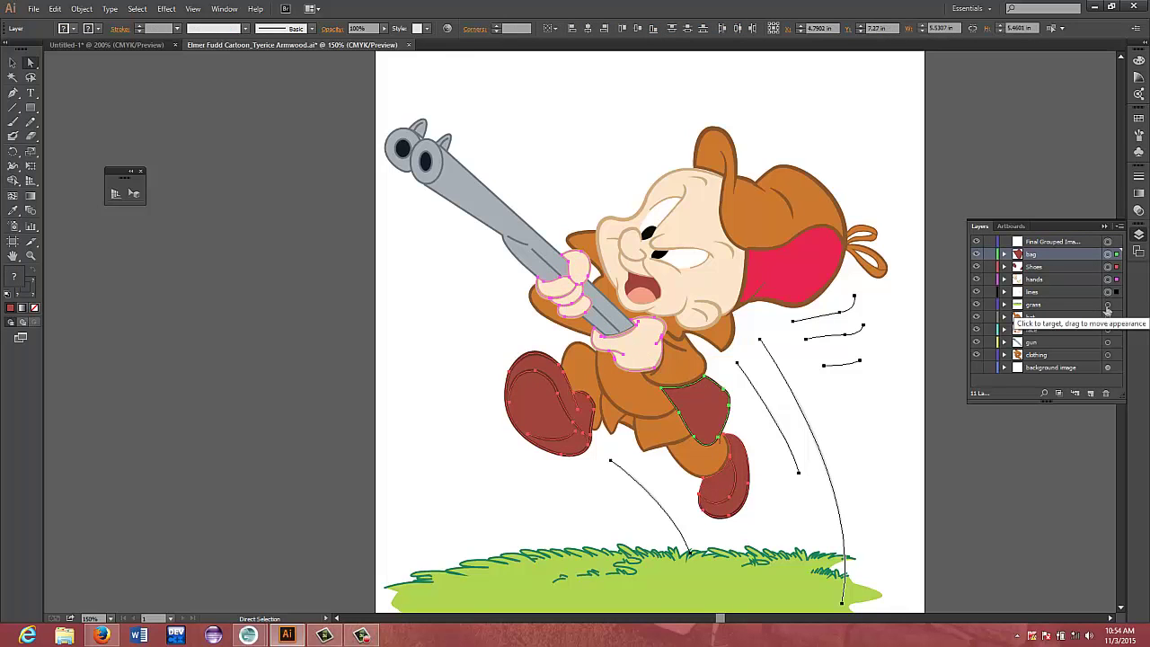
left_click(1108, 305, "shift")
left_click(1107, 317, "shift")
left_click(1107, 330, "shift")
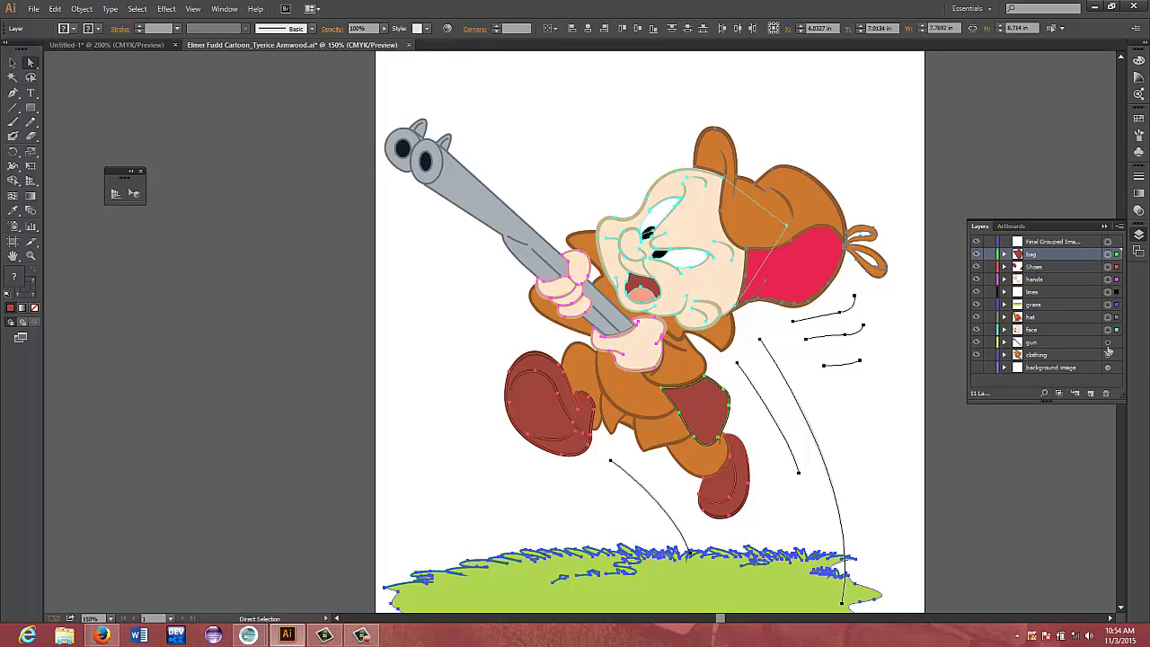
left_click(1108, 343, "shift")
left_click(1107, 355, "shift")
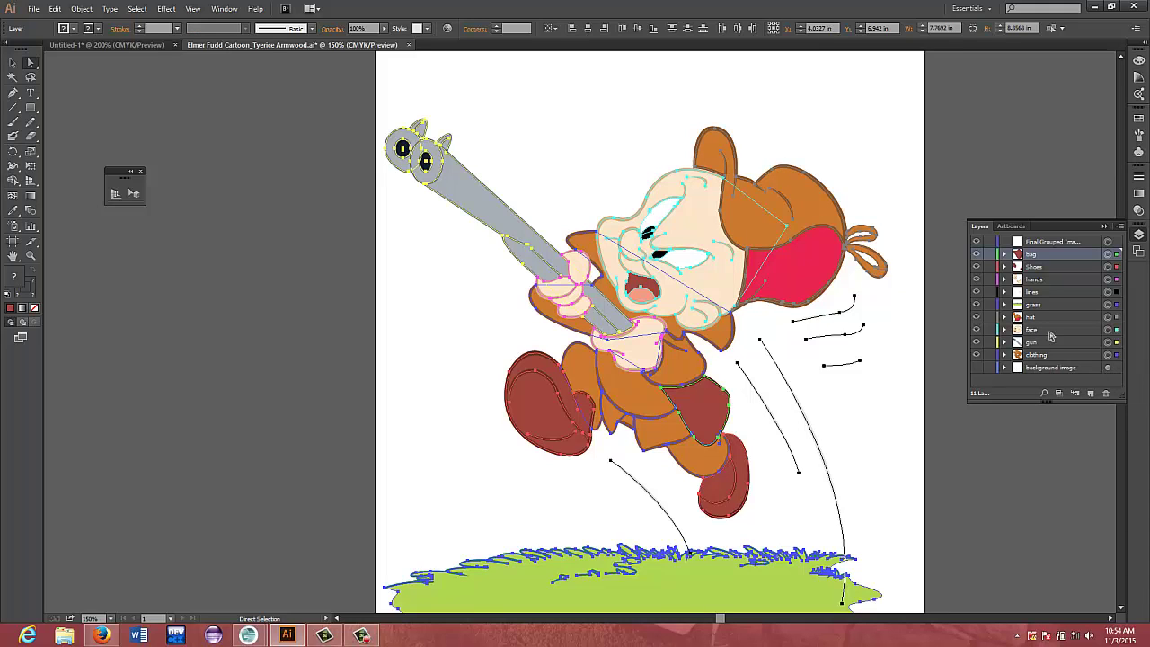
left_click(79, 13)
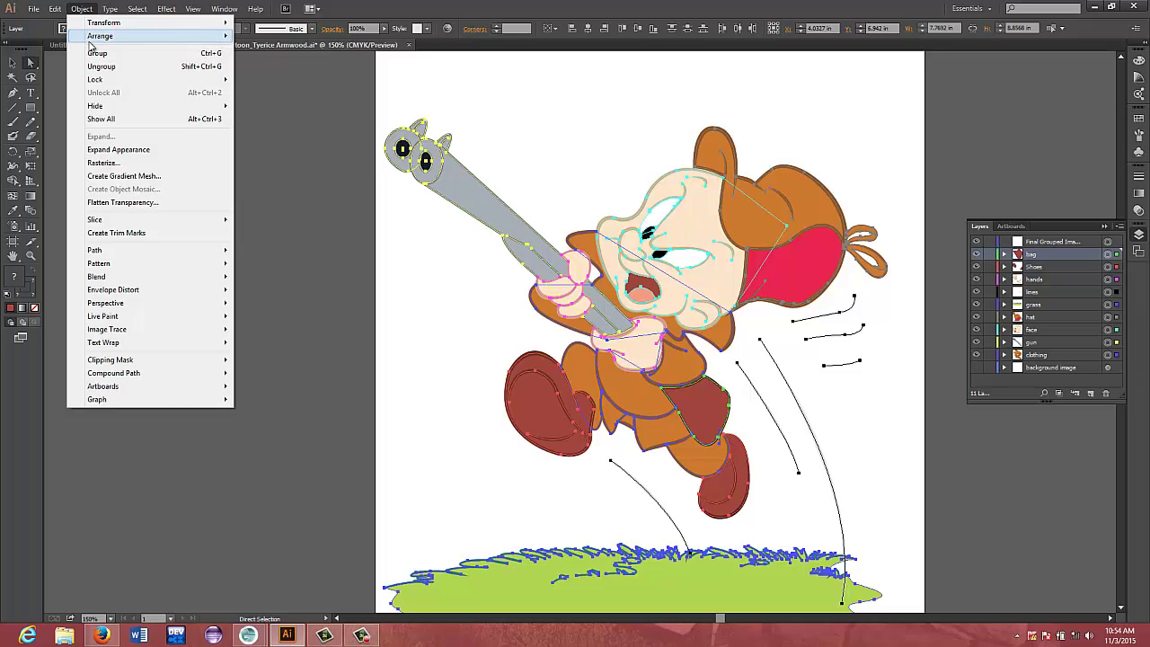
left_click(91, 52)
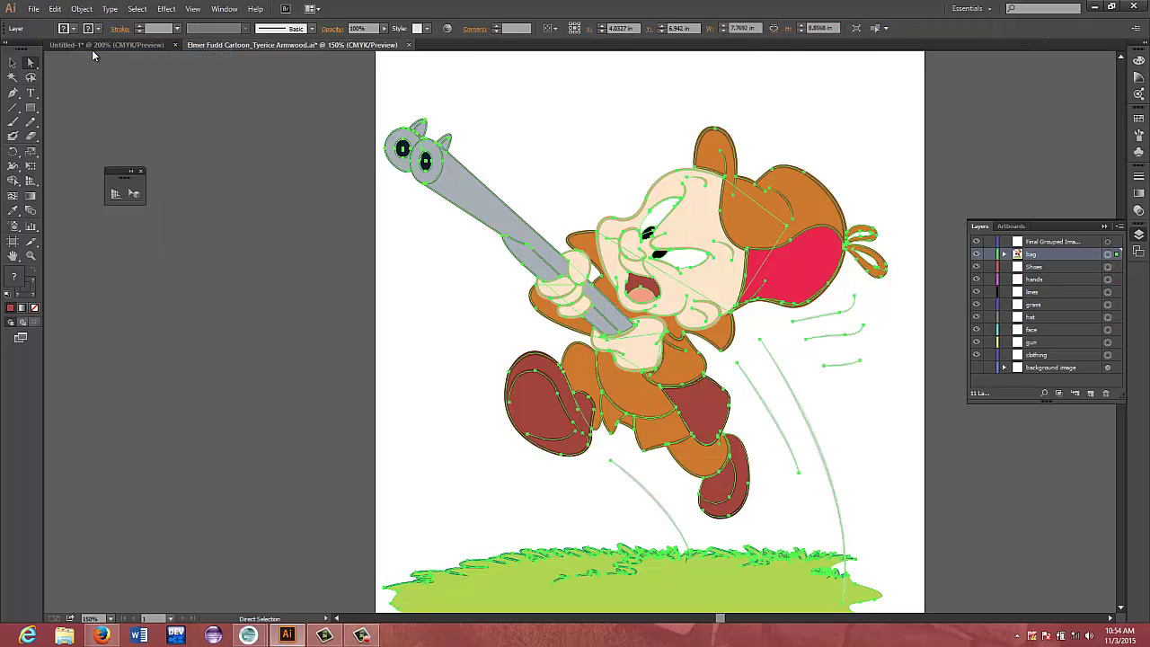
Inspect the group inside the bag layer, undo the grouping, collapse that layer, and deselect the artwork
left_click(1003, 254)
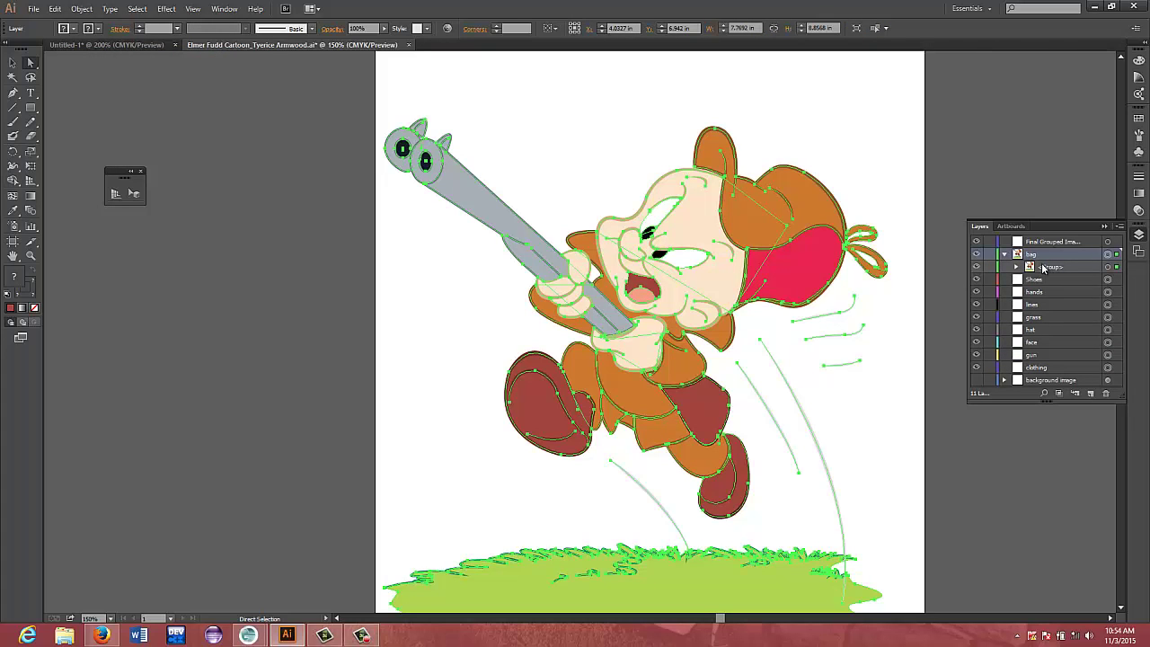
key("ctrl+z")
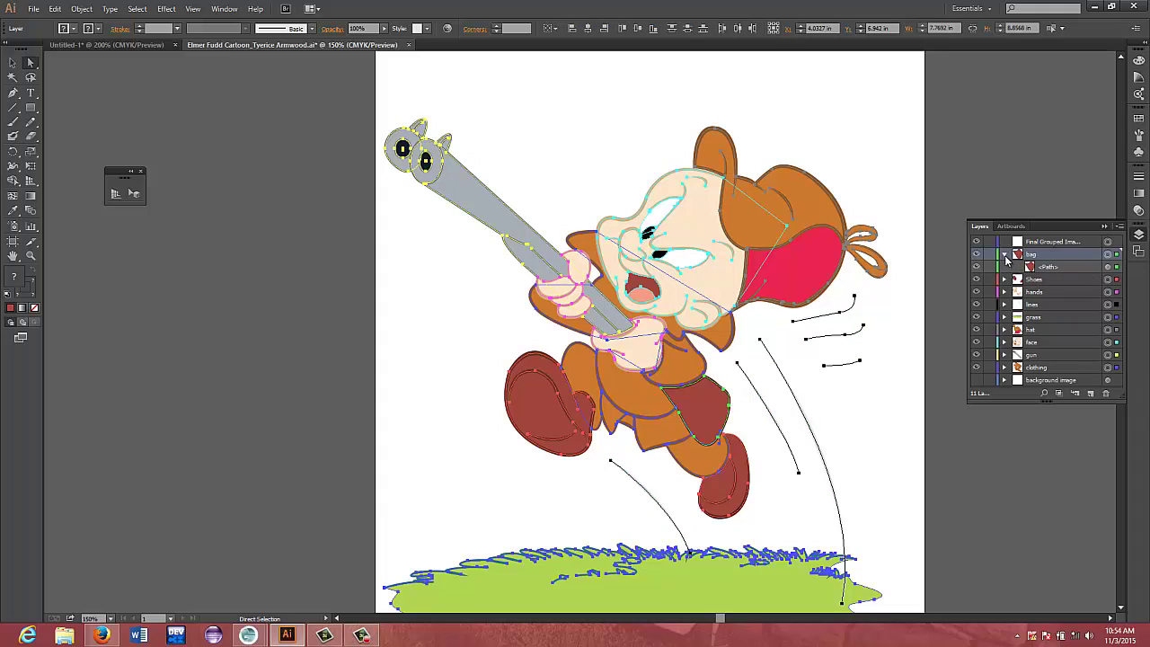
left_click(1004, 255)
left_click(1061, 244)
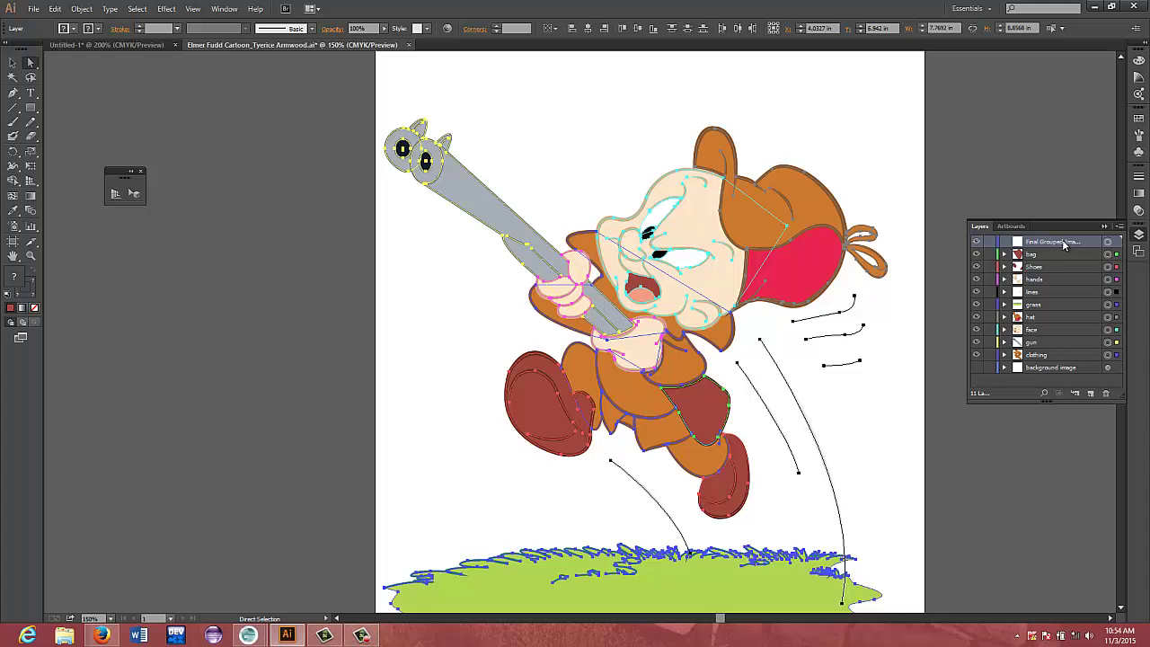
left_click(1058, 205)
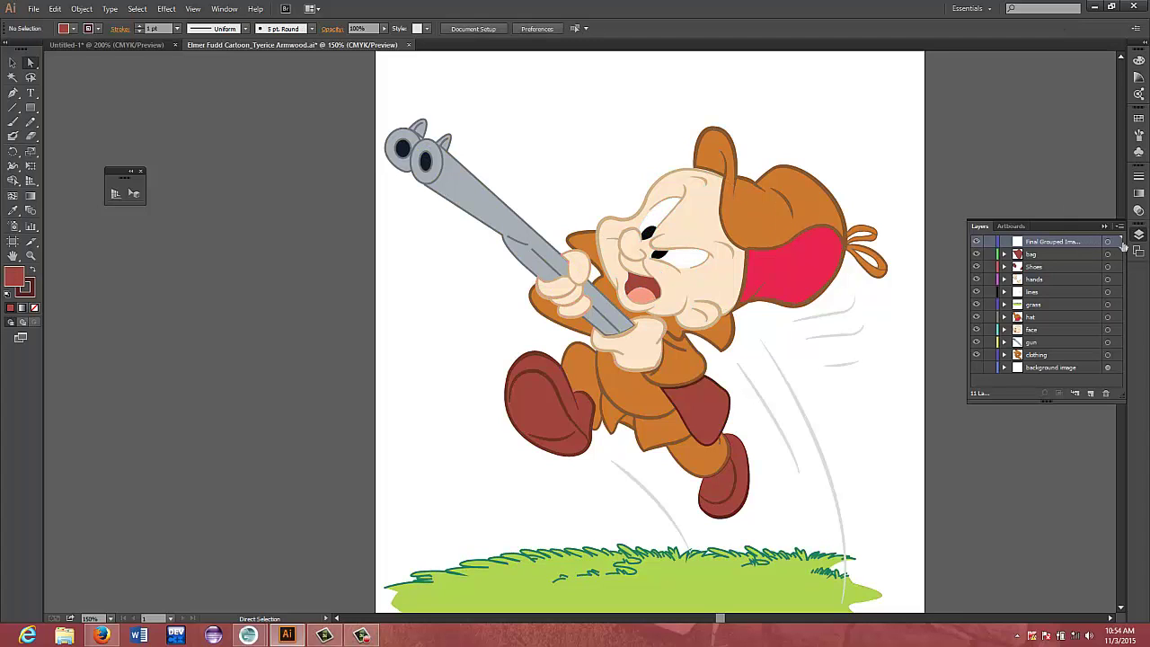
Highlight the layers from bag through clothing and try to group them, leaving the background image layer active
left_click(1106, 241)
left_click(81, 9)
left_click(81, 9)
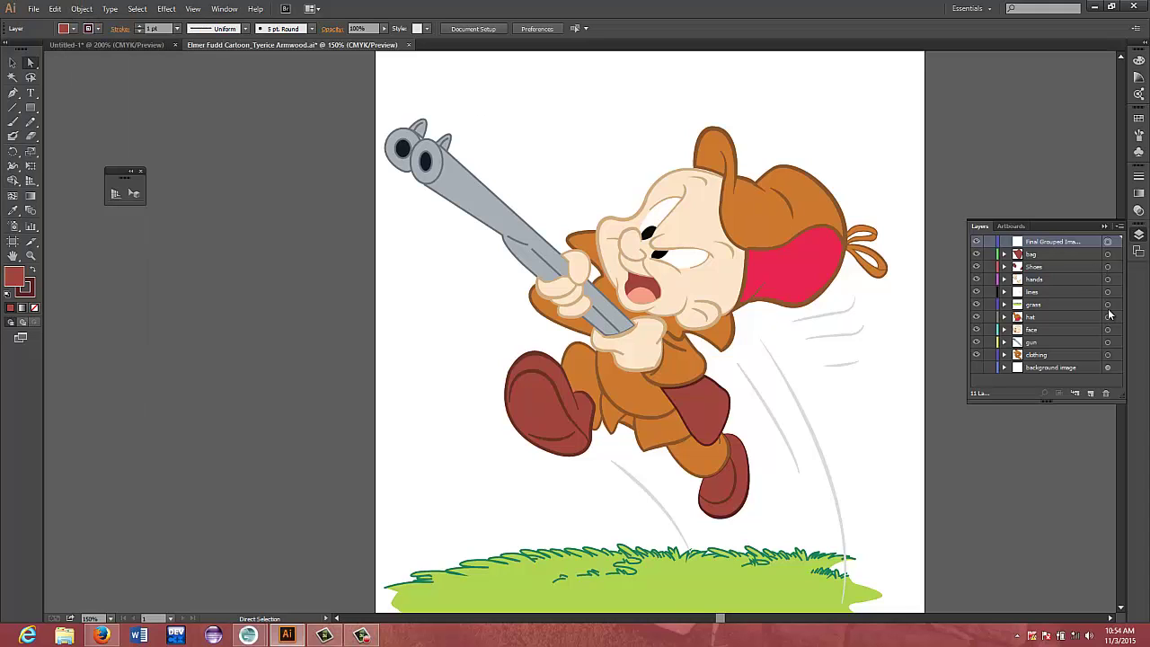
left_click(1069, 253)
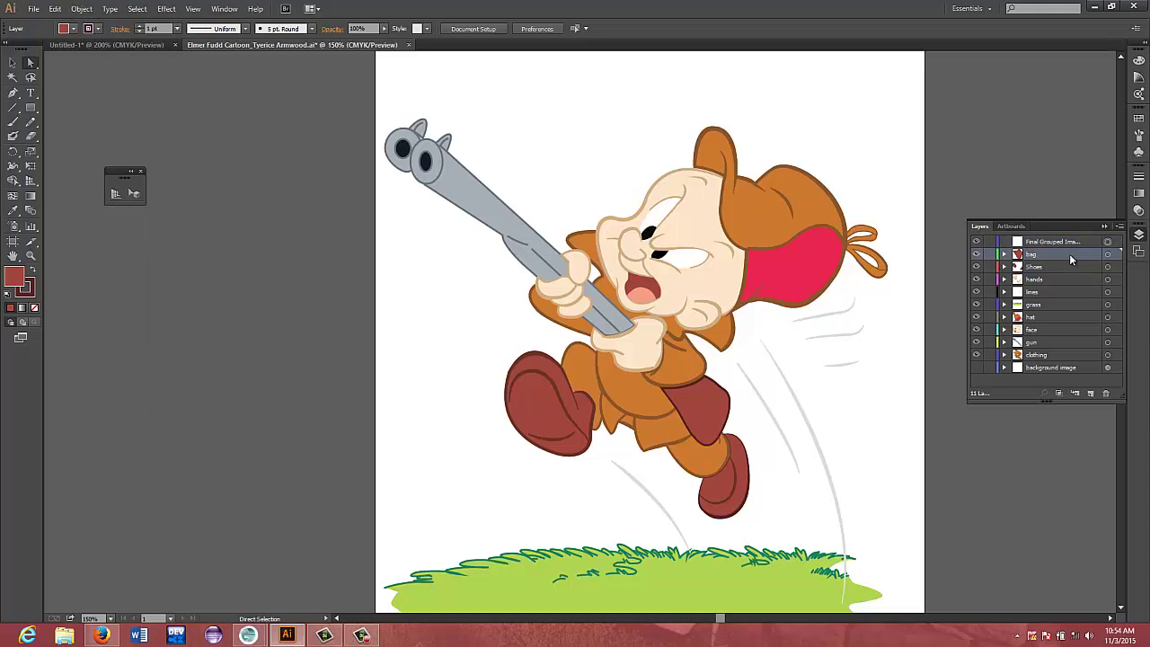
left_click(1073, 355, "shift")
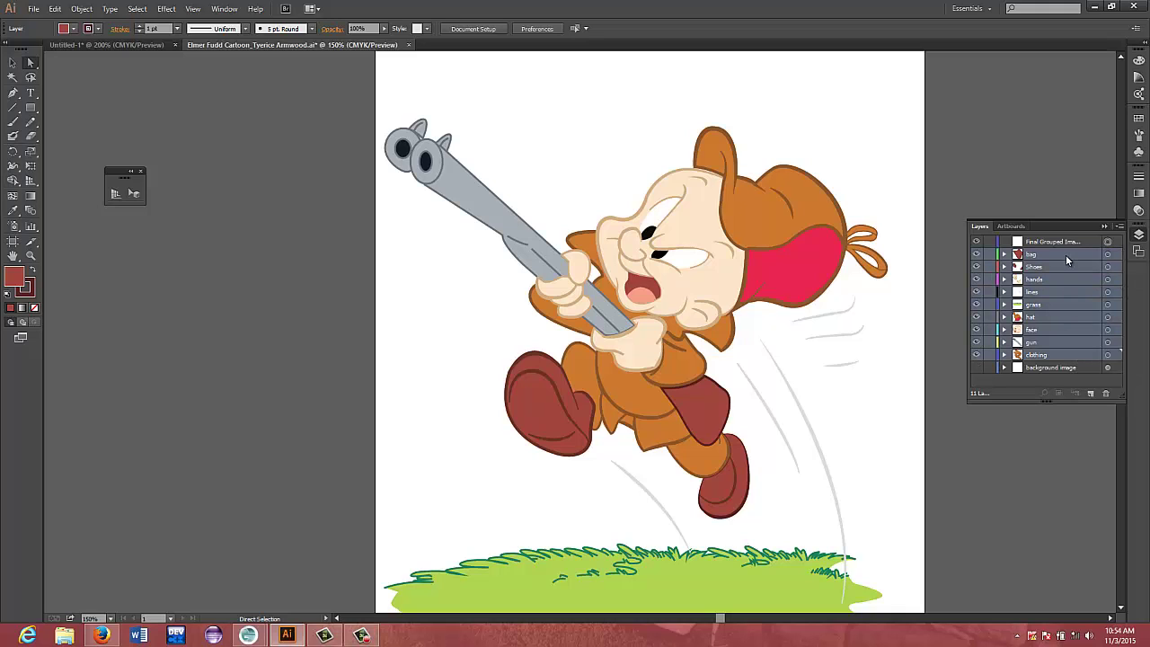
left_click(81, 9)
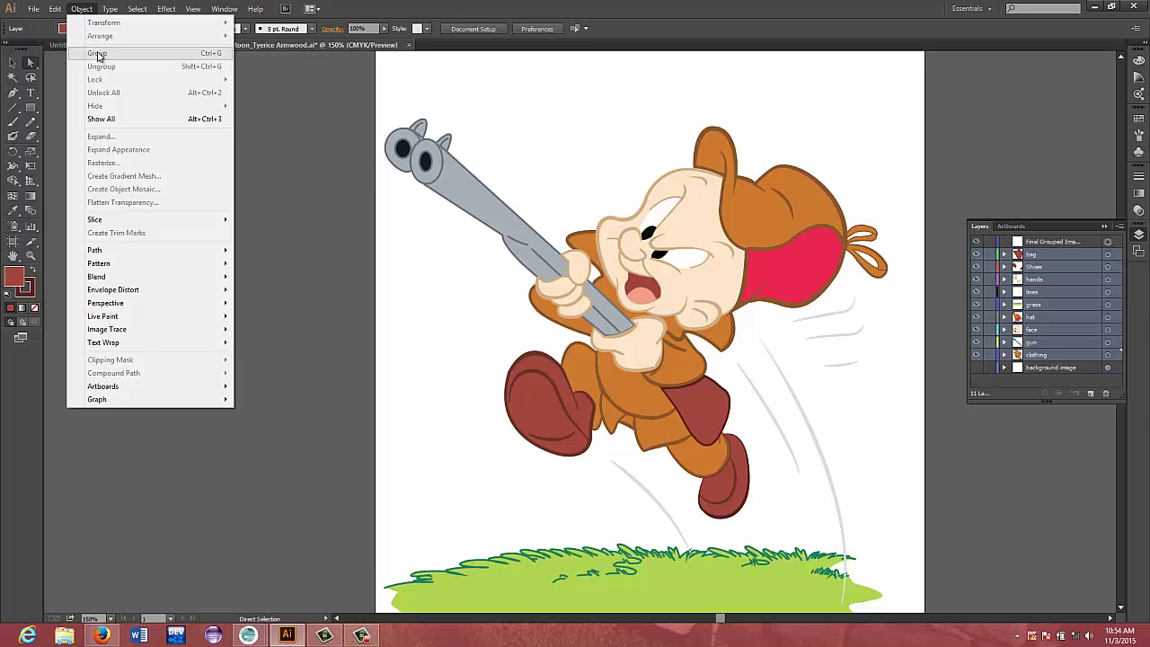
left_click(305, 146)
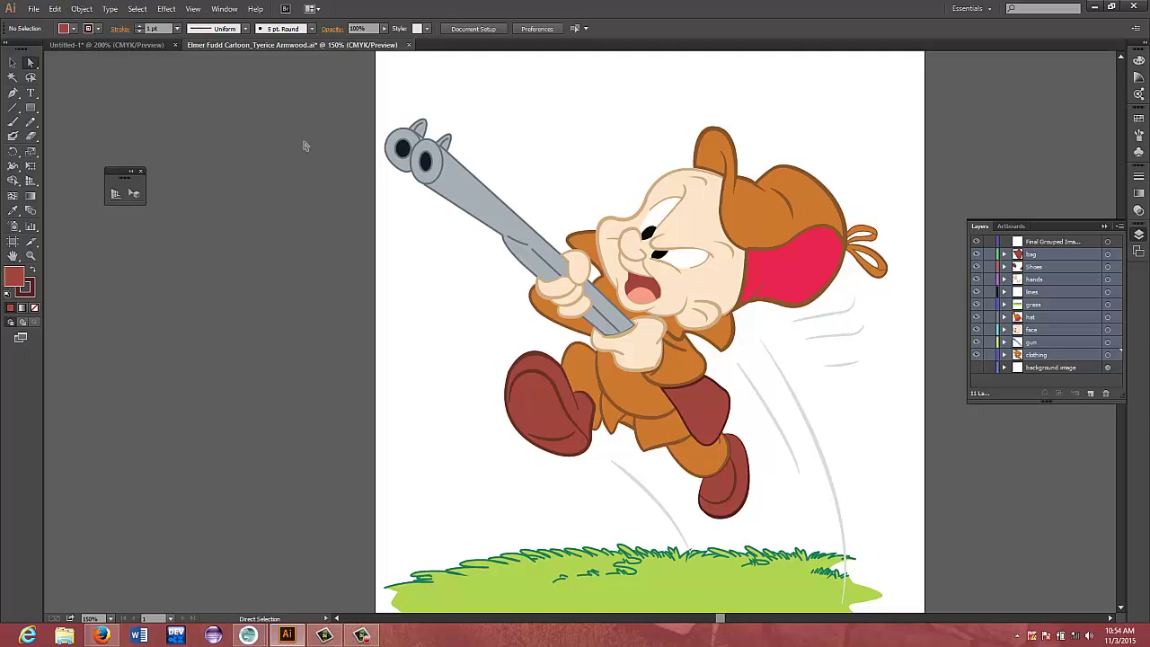
left_click(1075, 368)
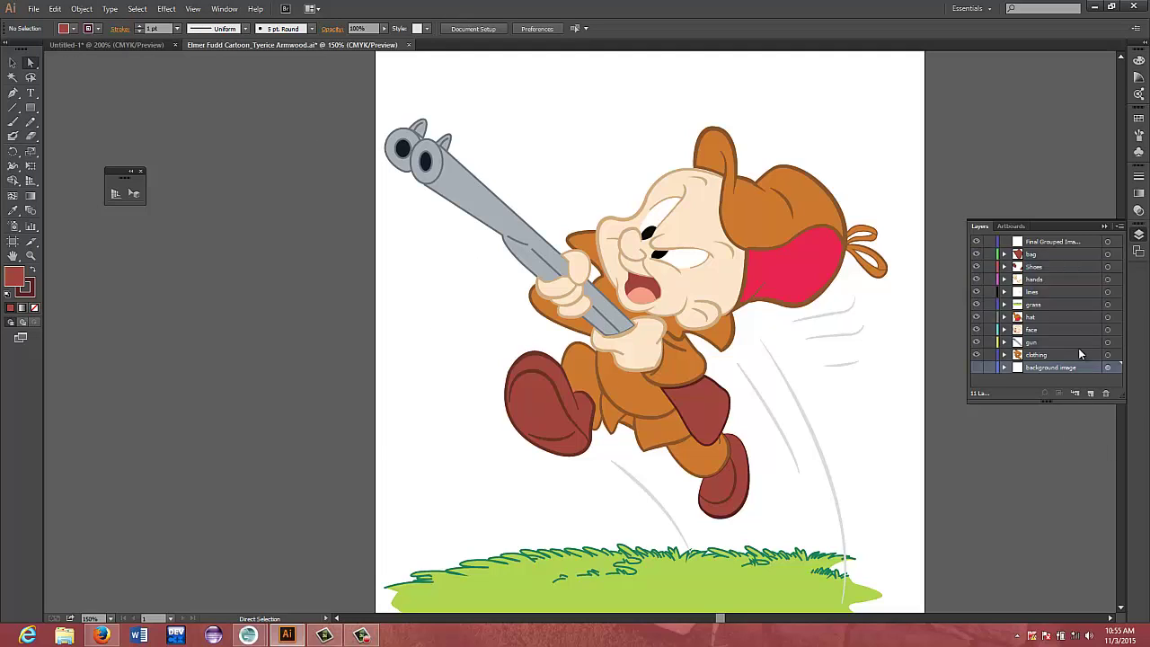
left_click(1108, 255)
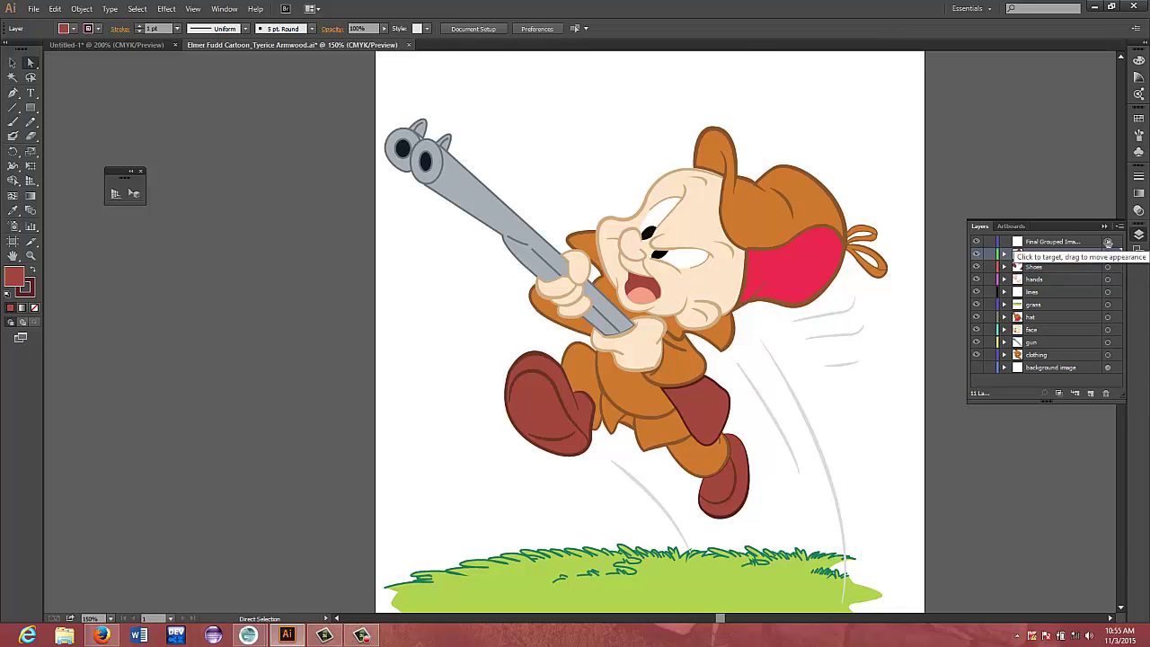
left_click(1036, 244)
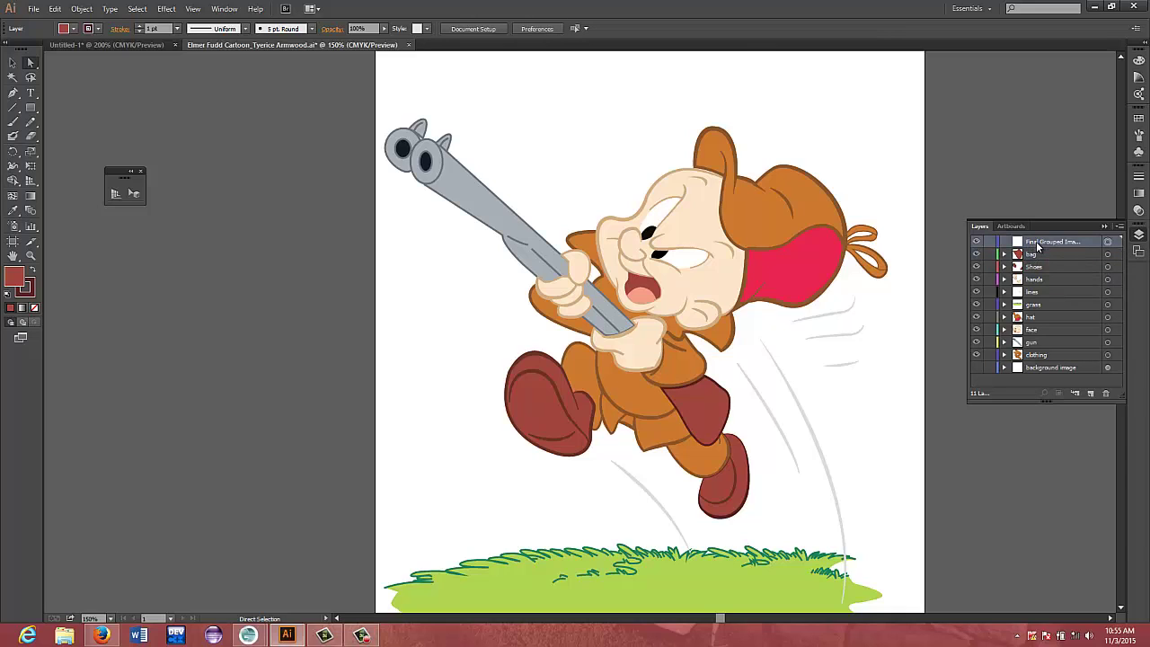
left_click(1008, 471)
Group the artwork of every layer from bag through clothing, targeting the bag layer first and adding the other layers to the selection
left_click(1106, 241)
left_click(1107, 255)
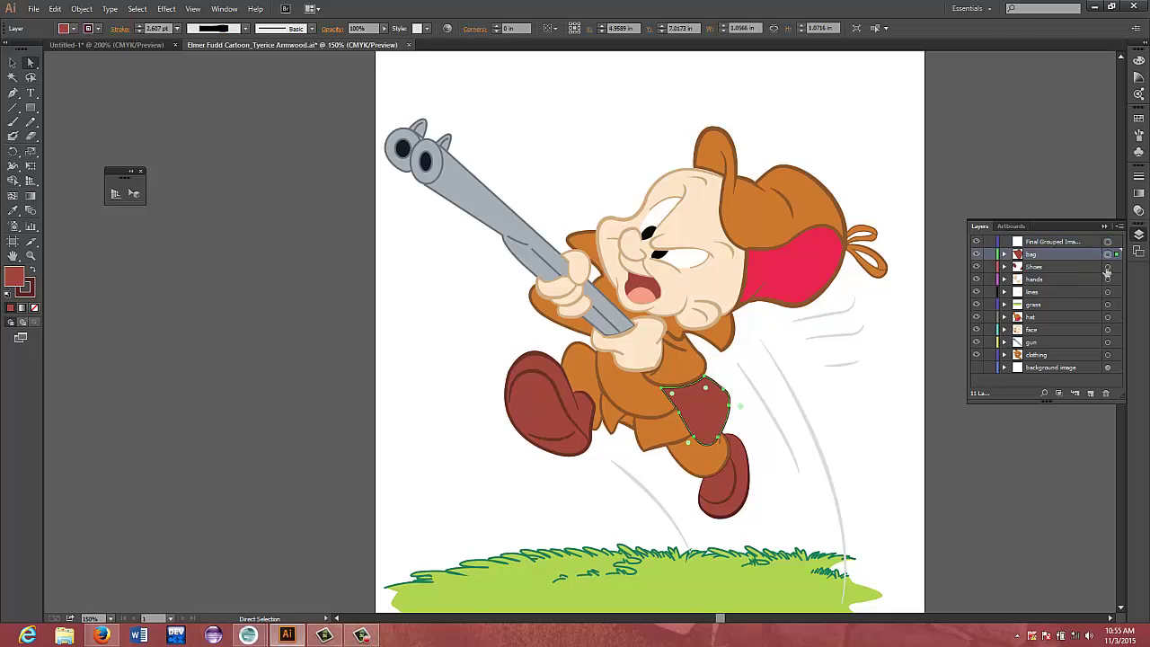
left_click(1107, 267, "shift")
left_click(1107, 280, "shift")
left_click(1107, 292, "shift")
left_click(1107, 305, "shift")
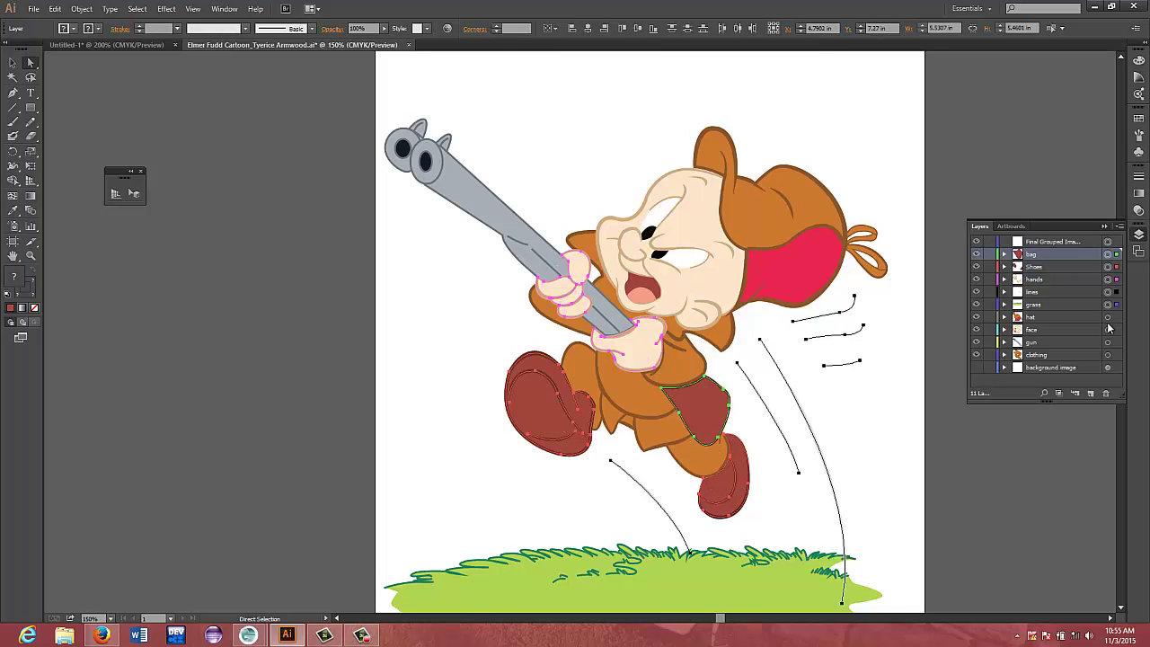
left_click(1107, 317, "shift")
left_click(1106, 329, "shift")
left_click(1107, 343, "shift")
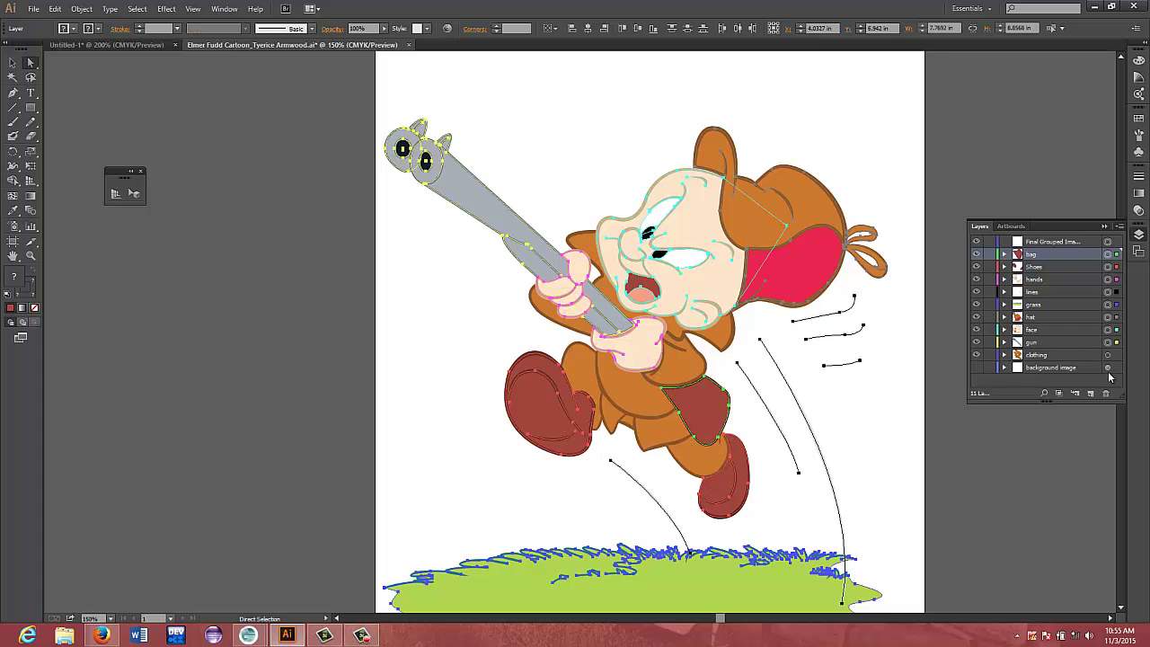
left_click(1107, 355, "shift")
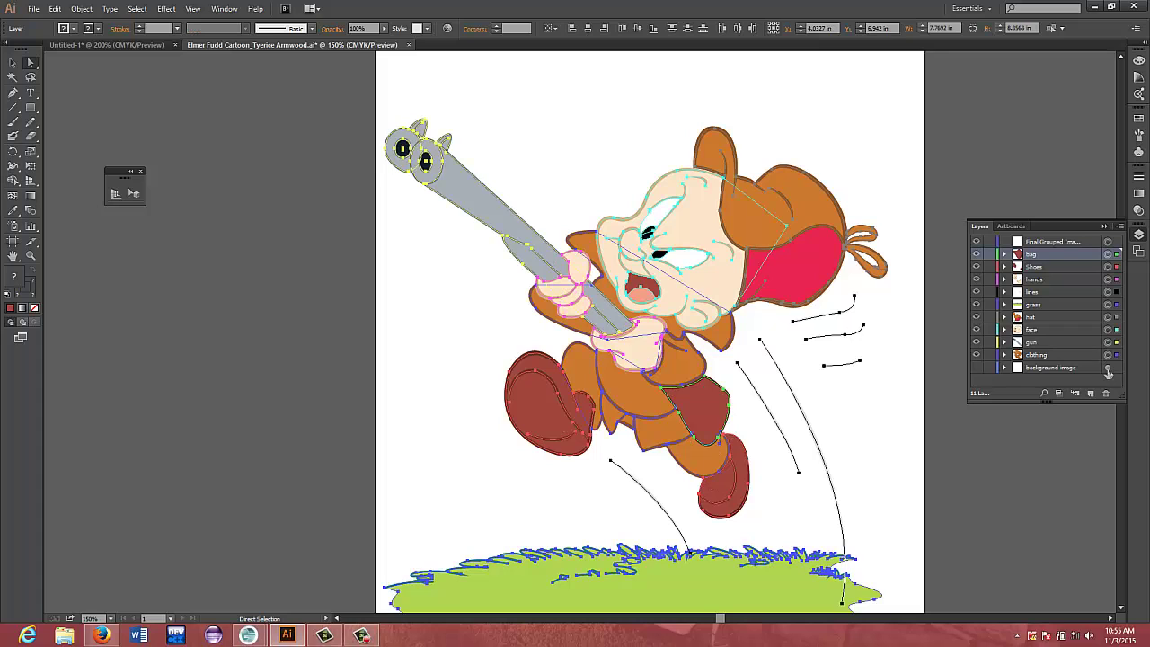
left_click(82, 9)
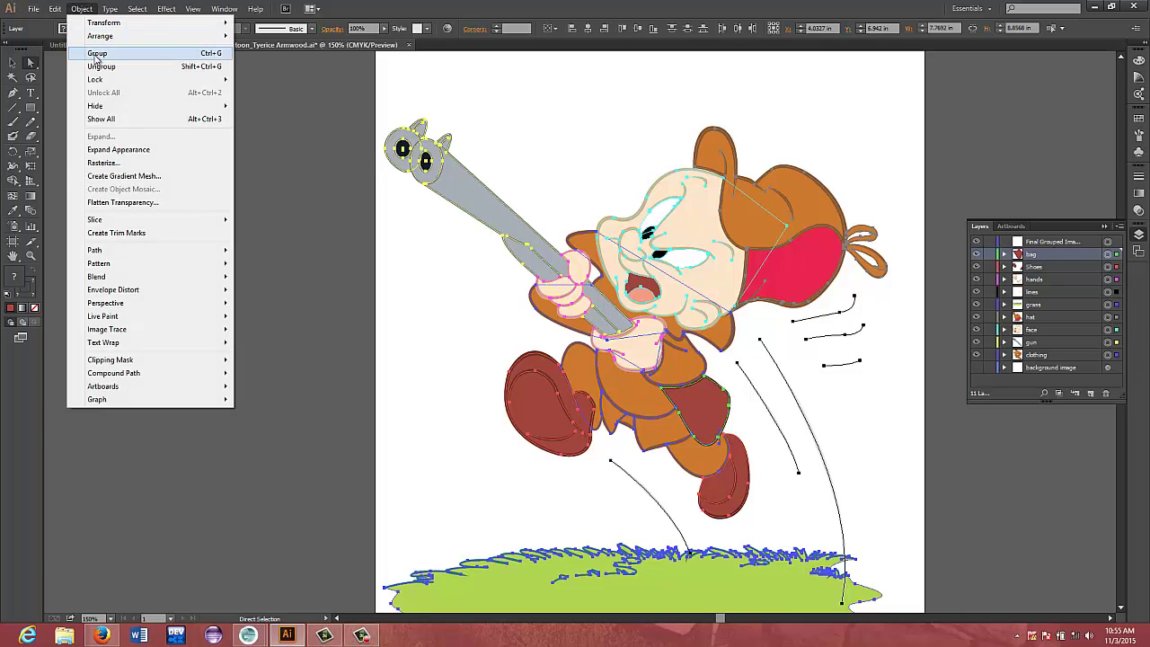
left_click(96, 54)
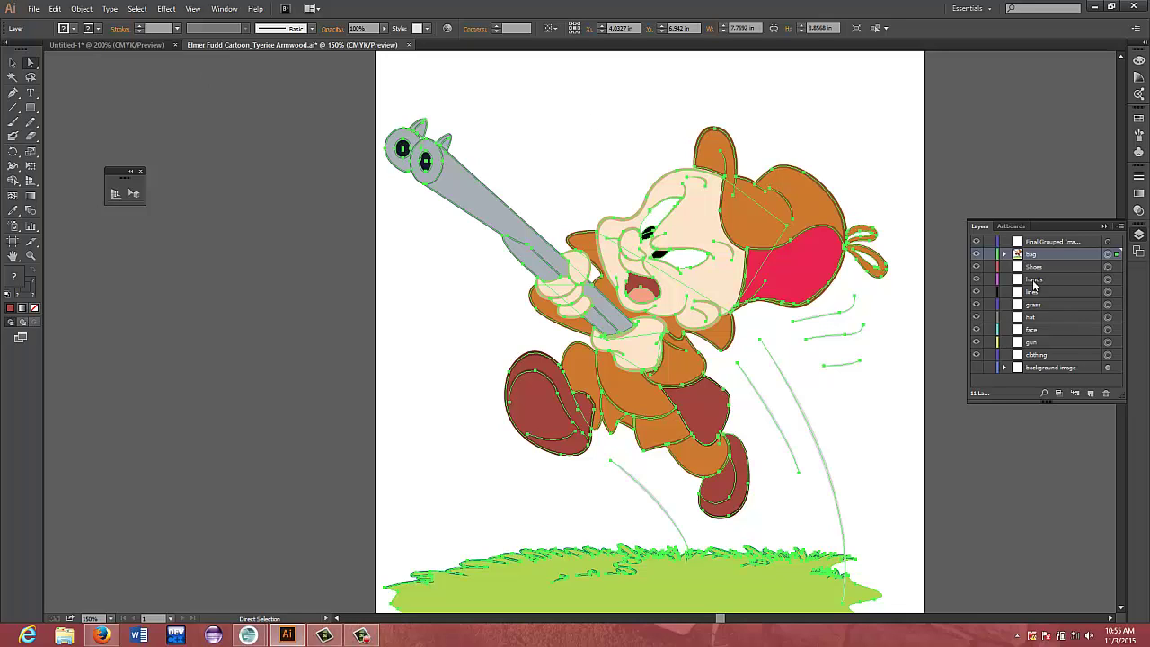
Move the combined group from the bag layer into the Final Grouped layer, deselect the artwork, and expand that layer to check the group
left_click(1005, 255)
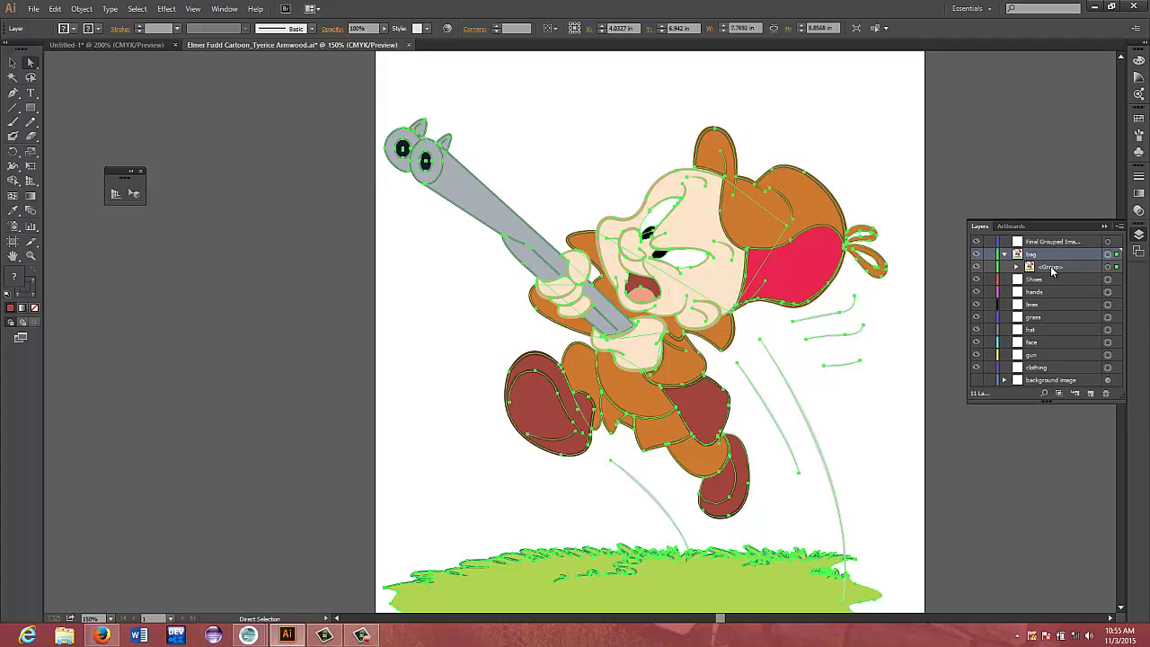
left_click_drag(1051, 267, 1051, 245)
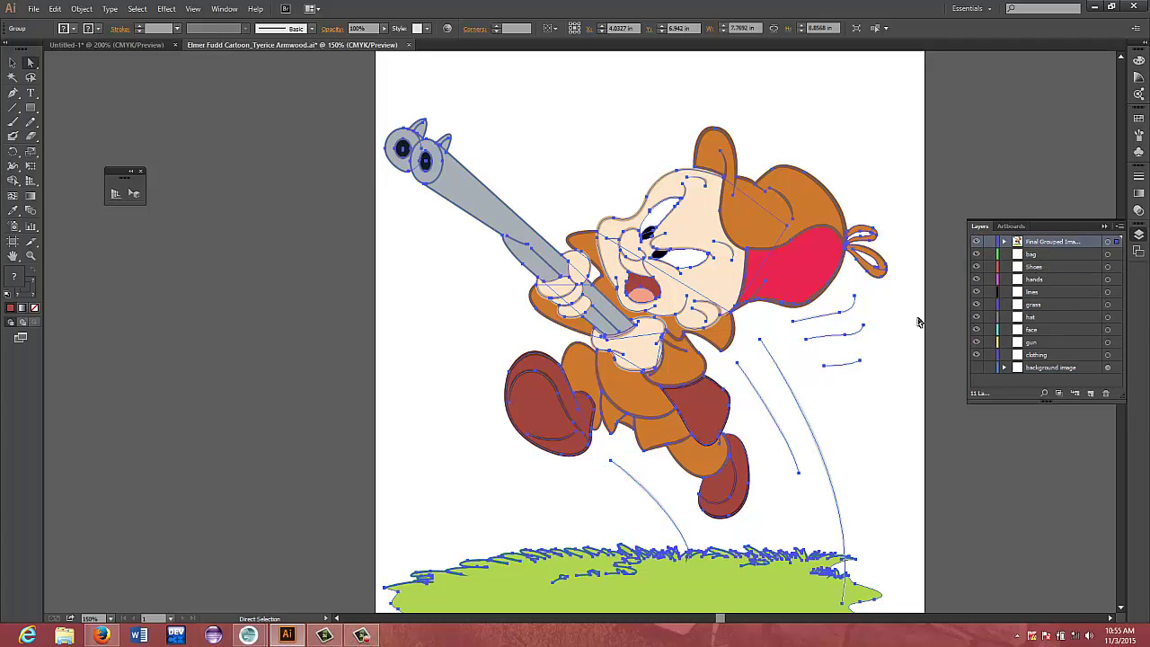
left_click(943, 304)
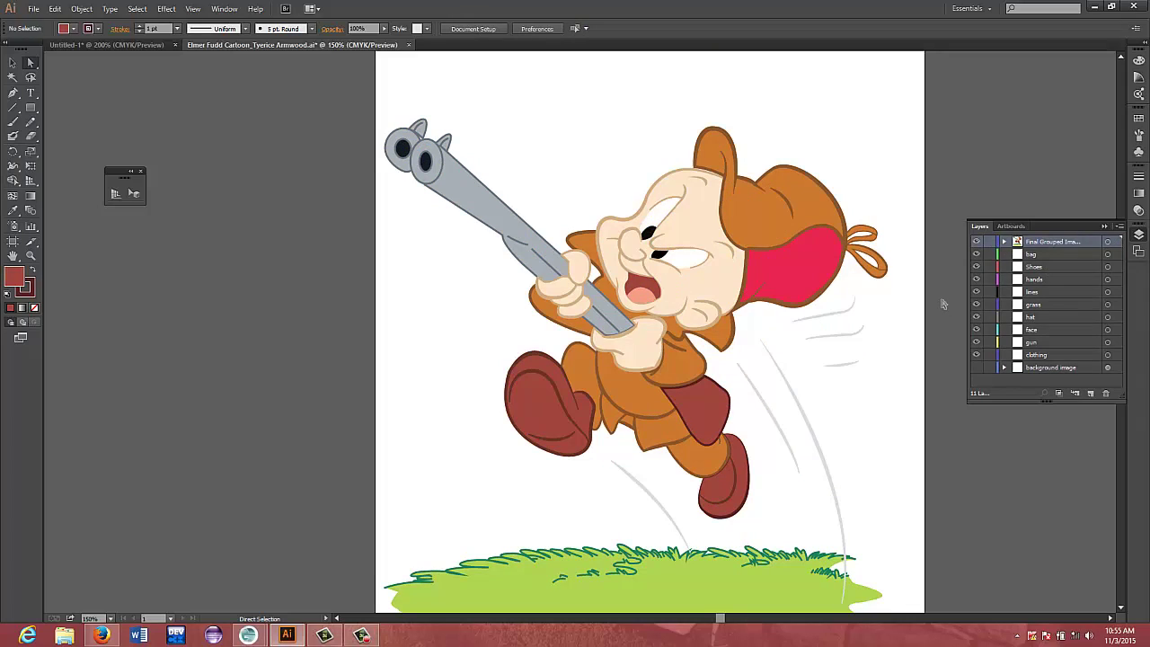
left_click(1004, 243)
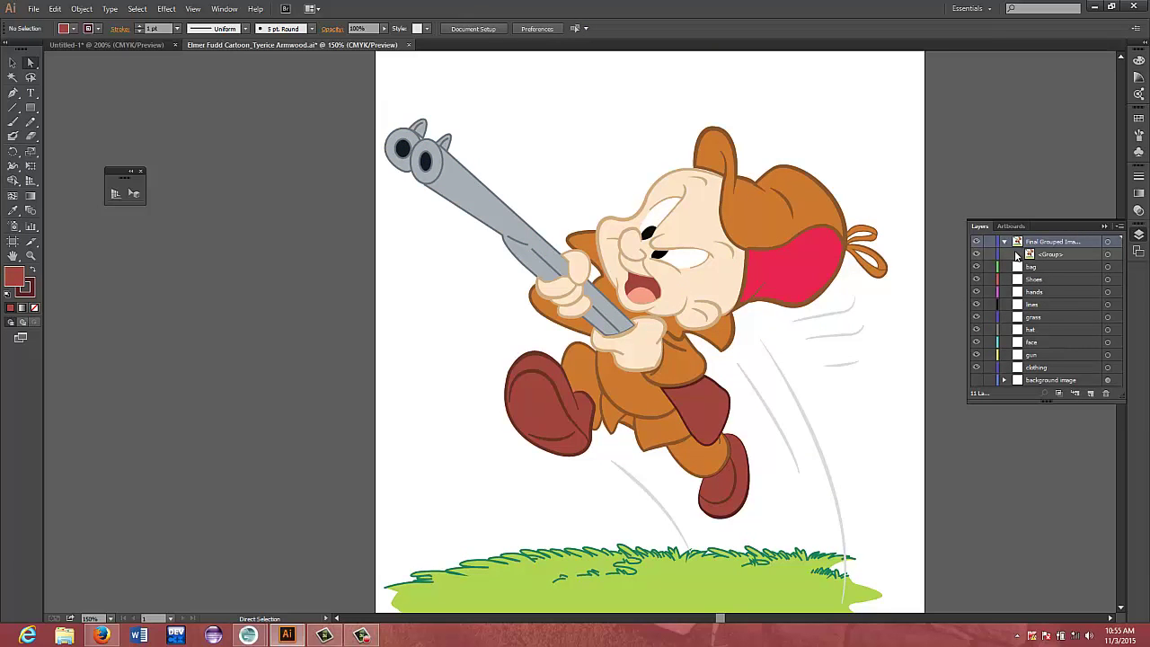
left_click(1017, 255)
left_click(1016, 254)
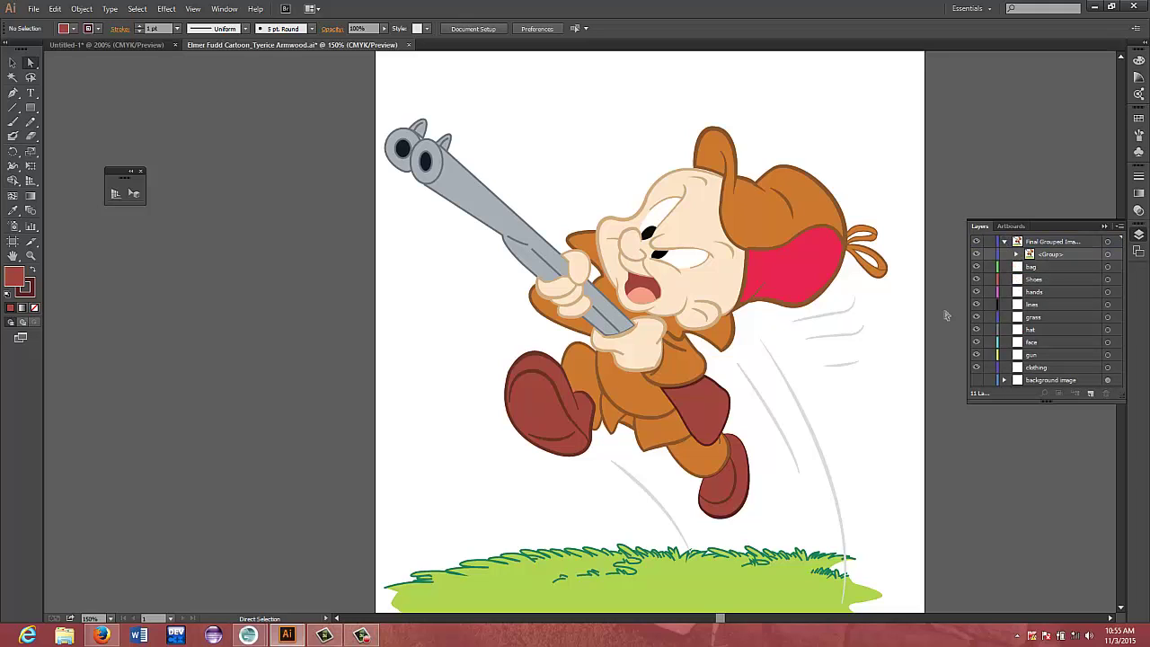
scroll(946, 315, "down", 3)
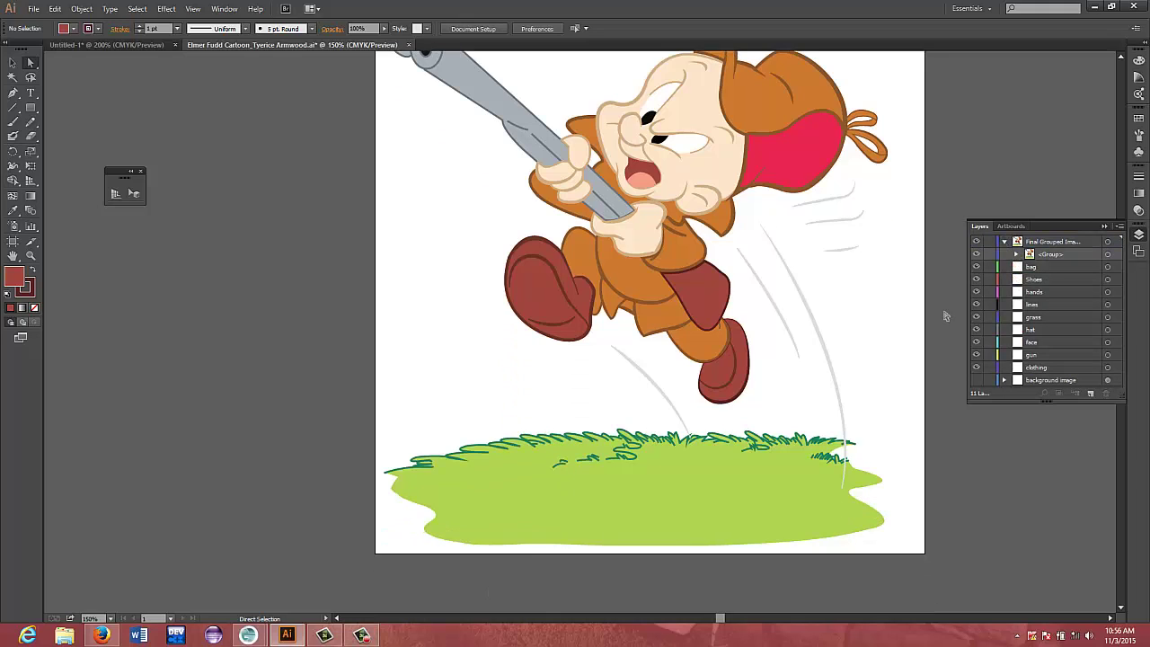
scroll(946, 315, "up", 3)
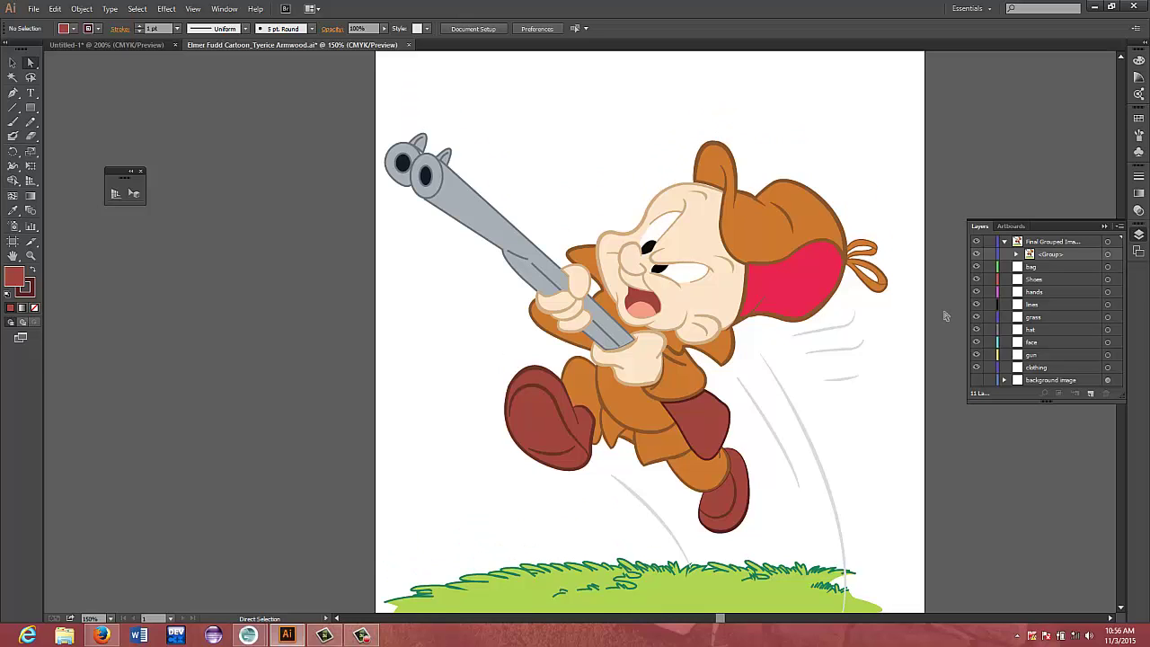
Try to save the illustration under its current name in its current folder
left_click(33, 9)
left_click(54, 106)
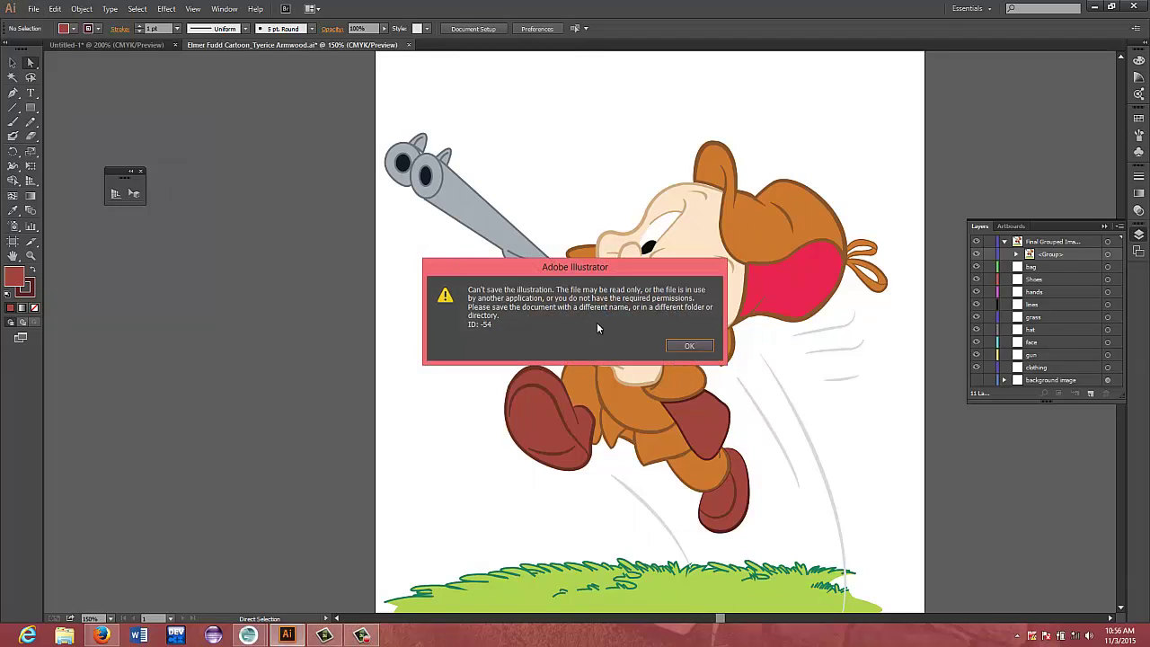
left_click(689, 346)
Save the illustration under its existing file name in Documents > GRD 151 > Elmer Fudd as an Illustrator CC file with the default options
left_click(36, 9)
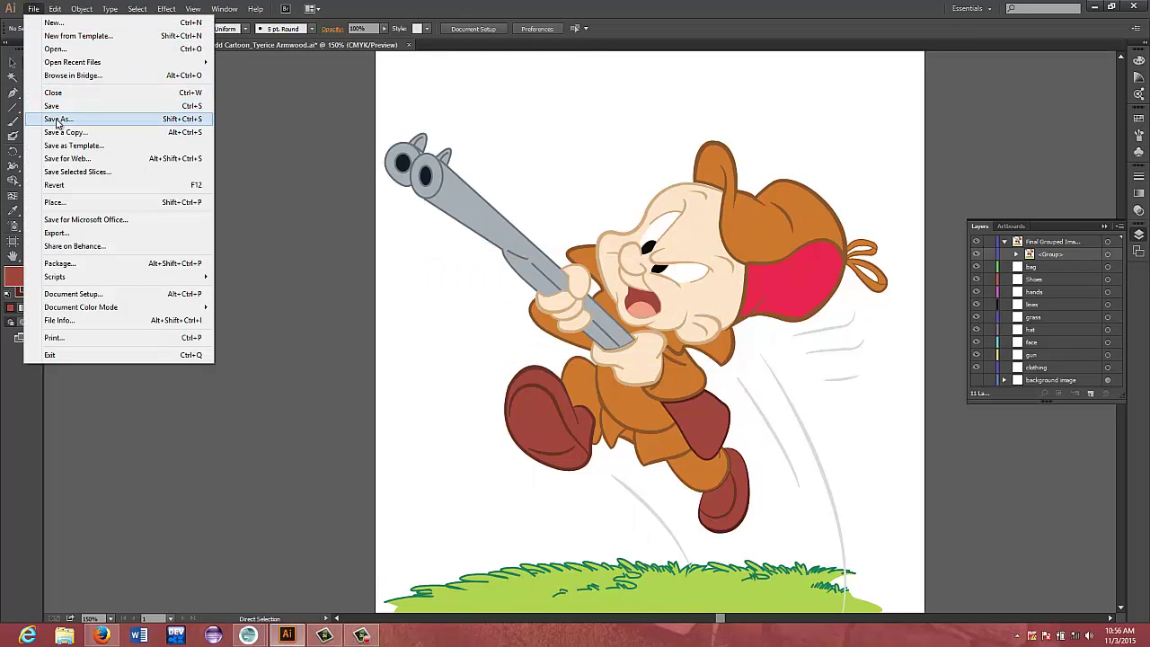
left_click(77, 118)
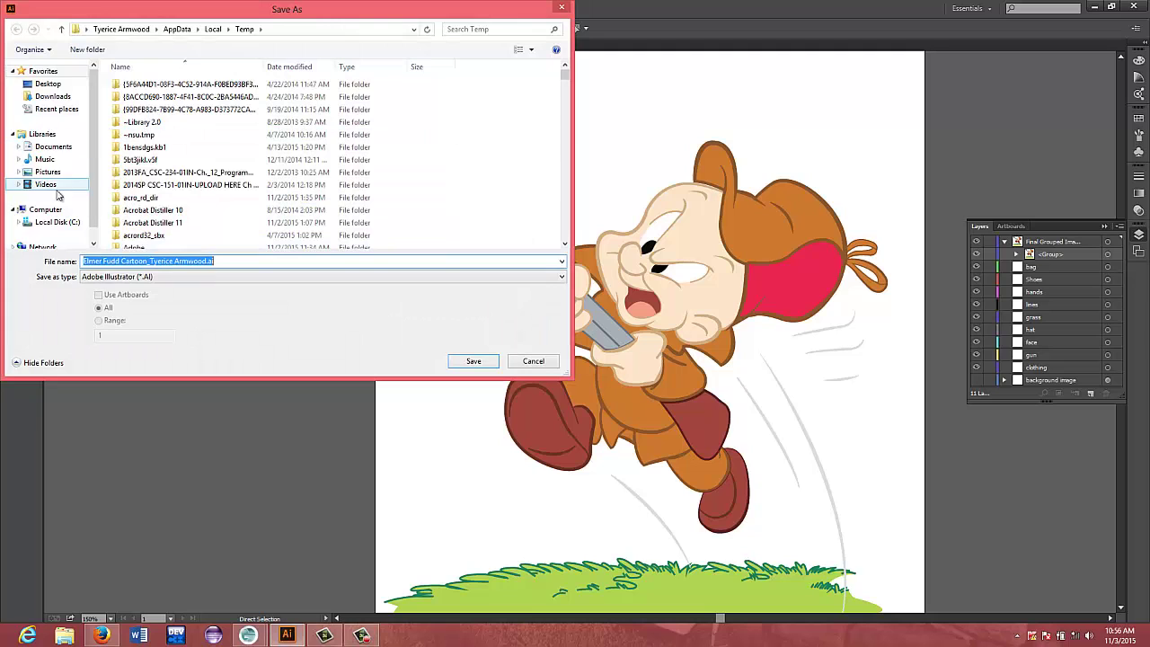
left_click(52, 148)
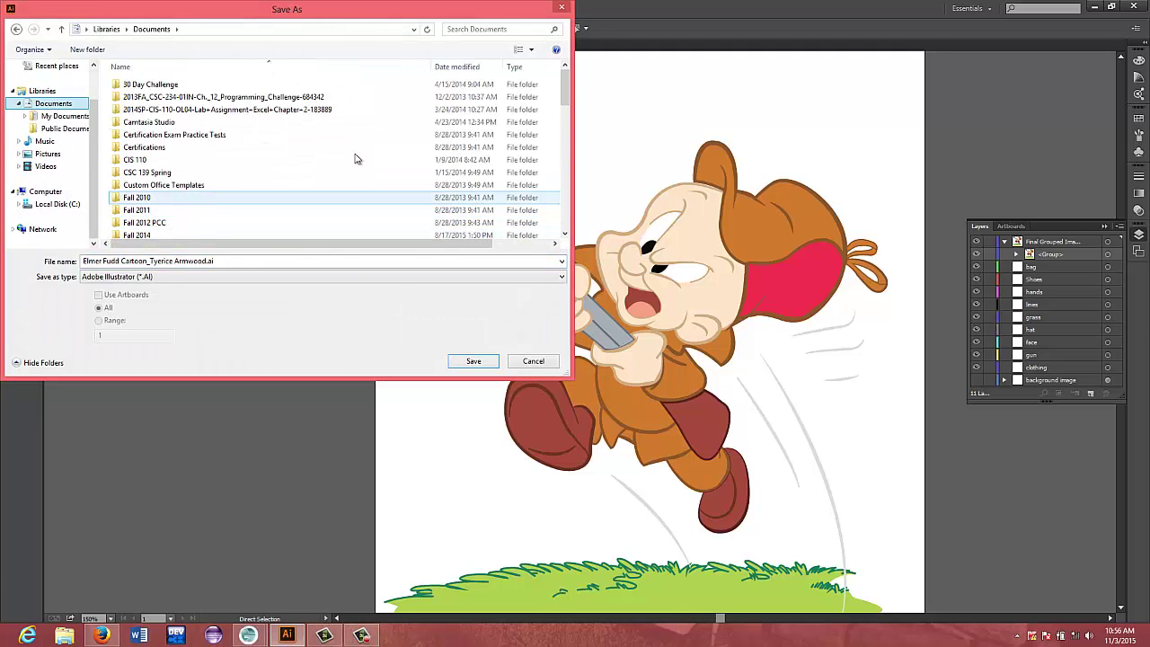
scroll(564, 88, "down", 4)
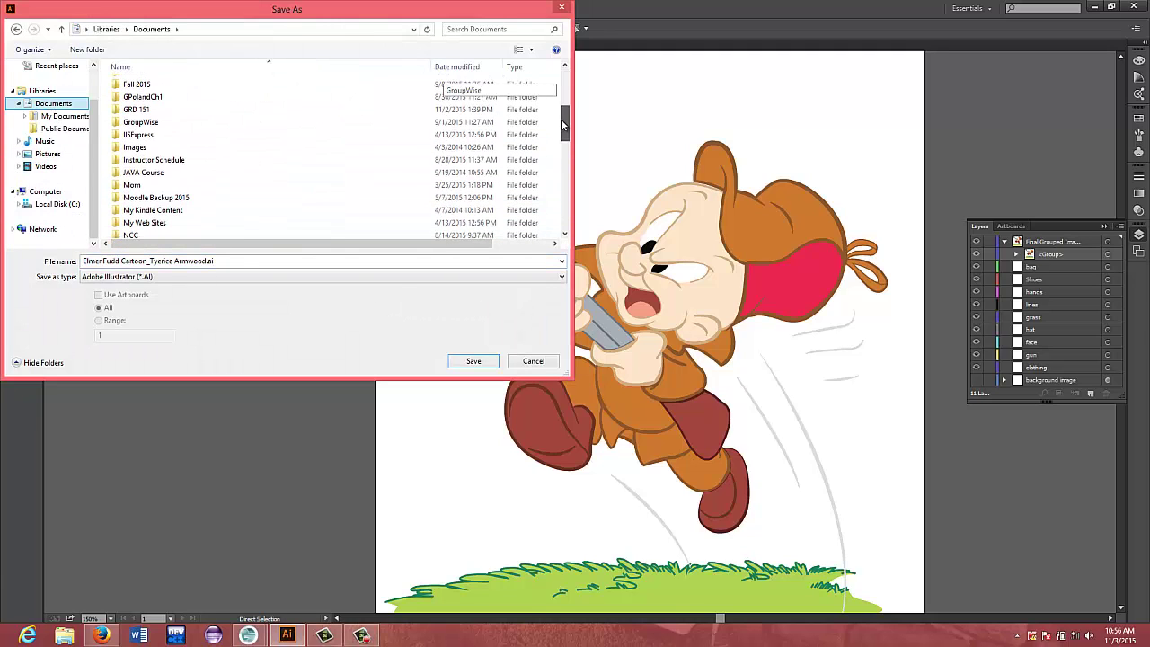
double_click(139, 109)
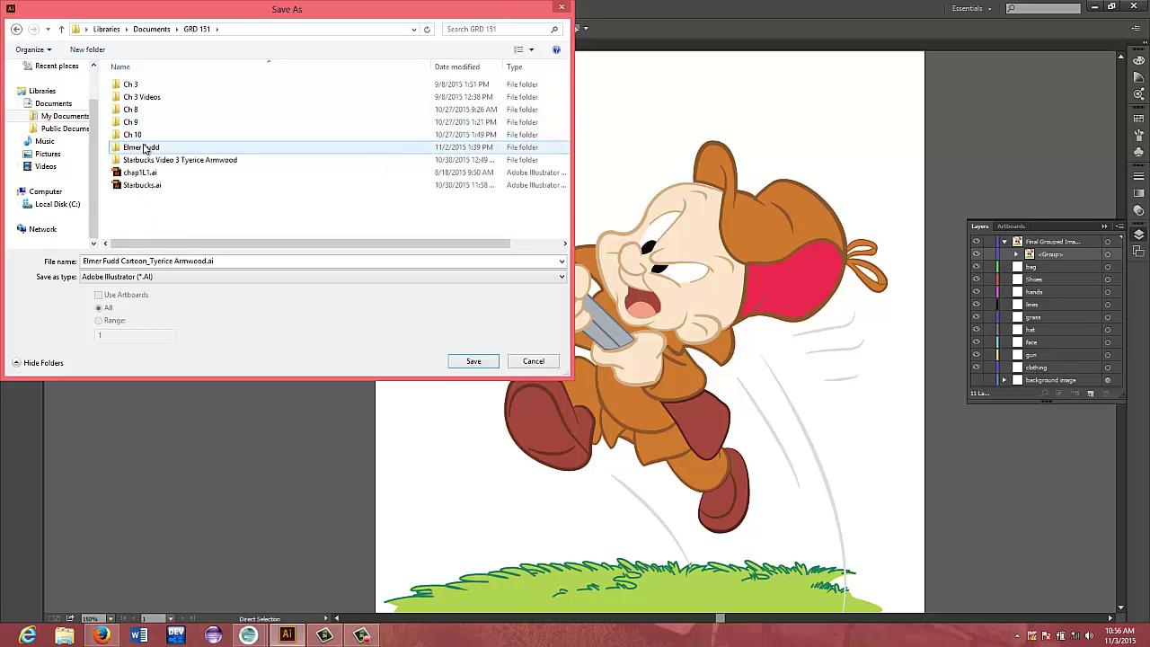
double_click(141, 148)
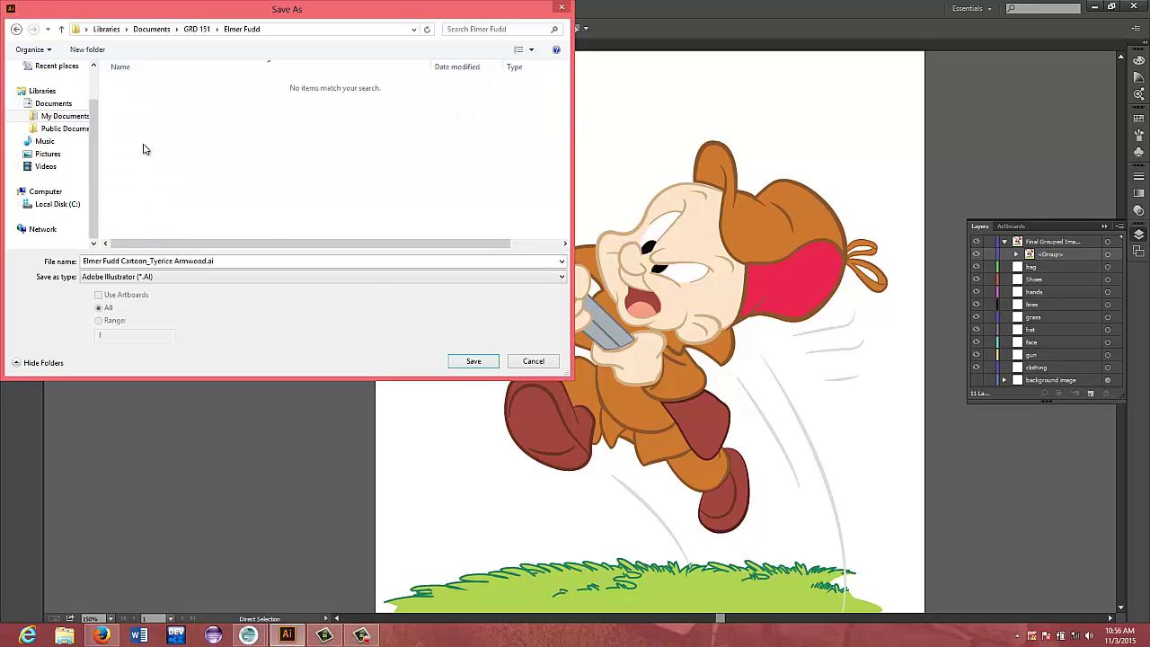
left_click(471, 364)
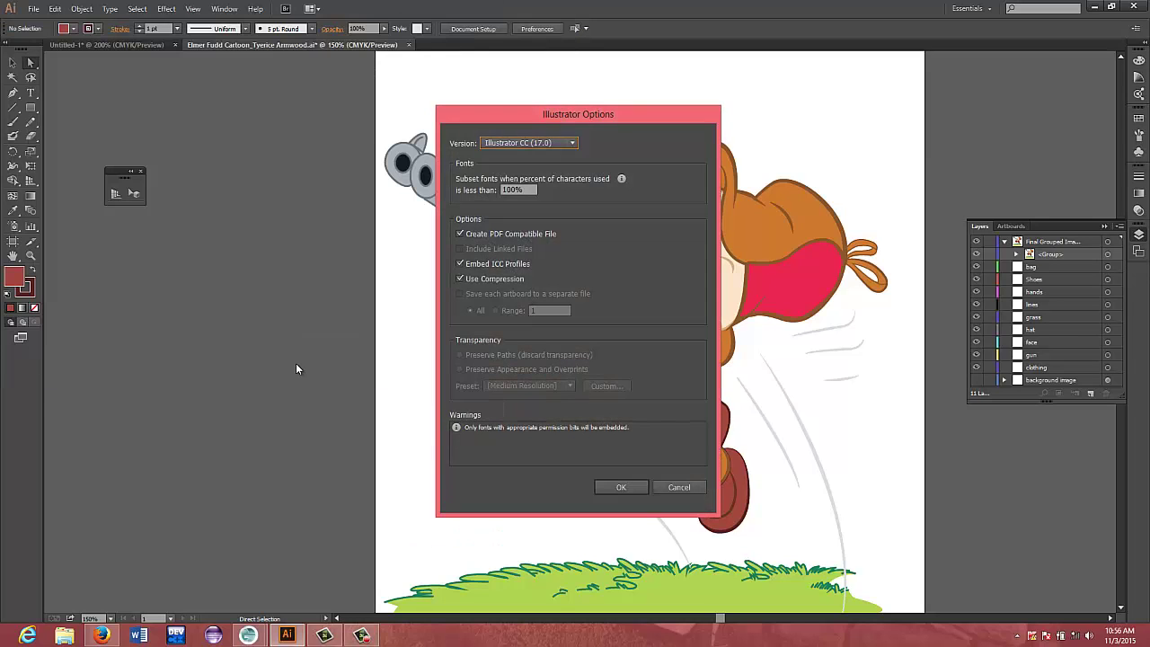
left_click(634, 487)
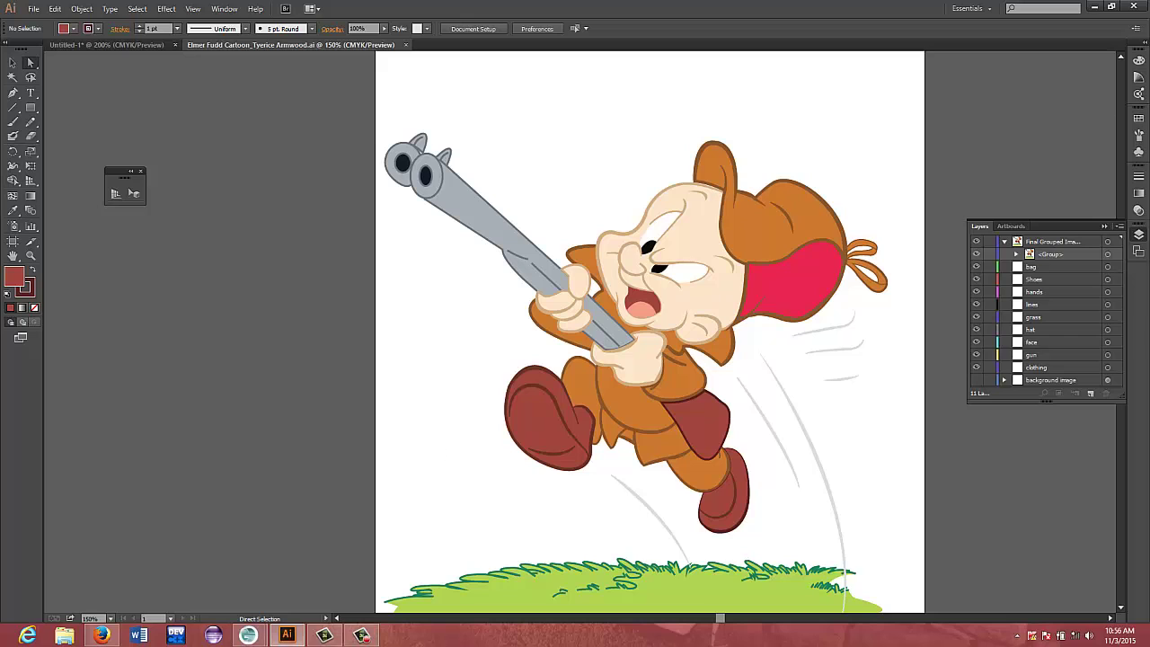
Quit Illustrator, discarding the changes to the Untitled-1 document and clearing the clipboard
left_click(1137, 8)
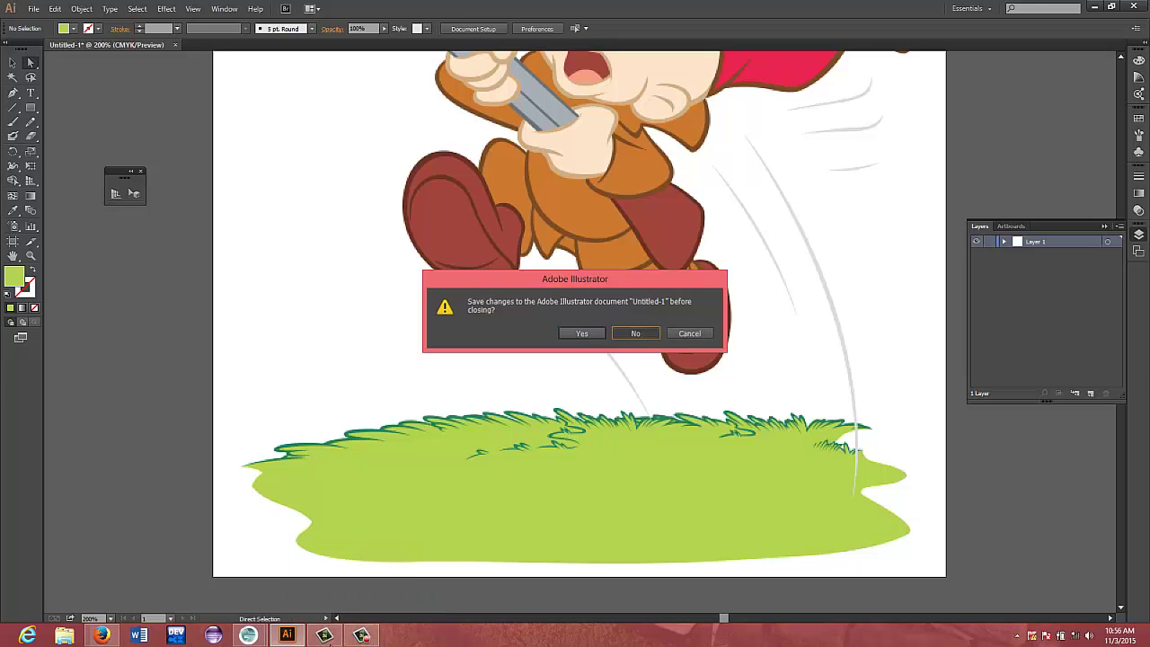
left_click(635, 333)
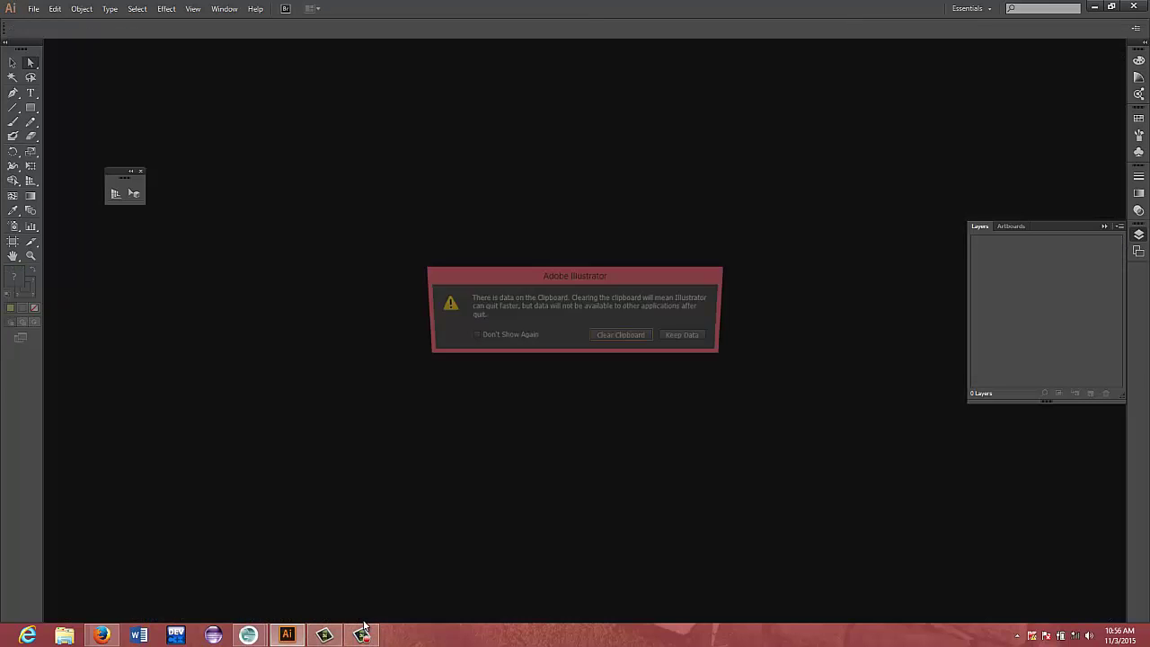
left_click(631, 335)
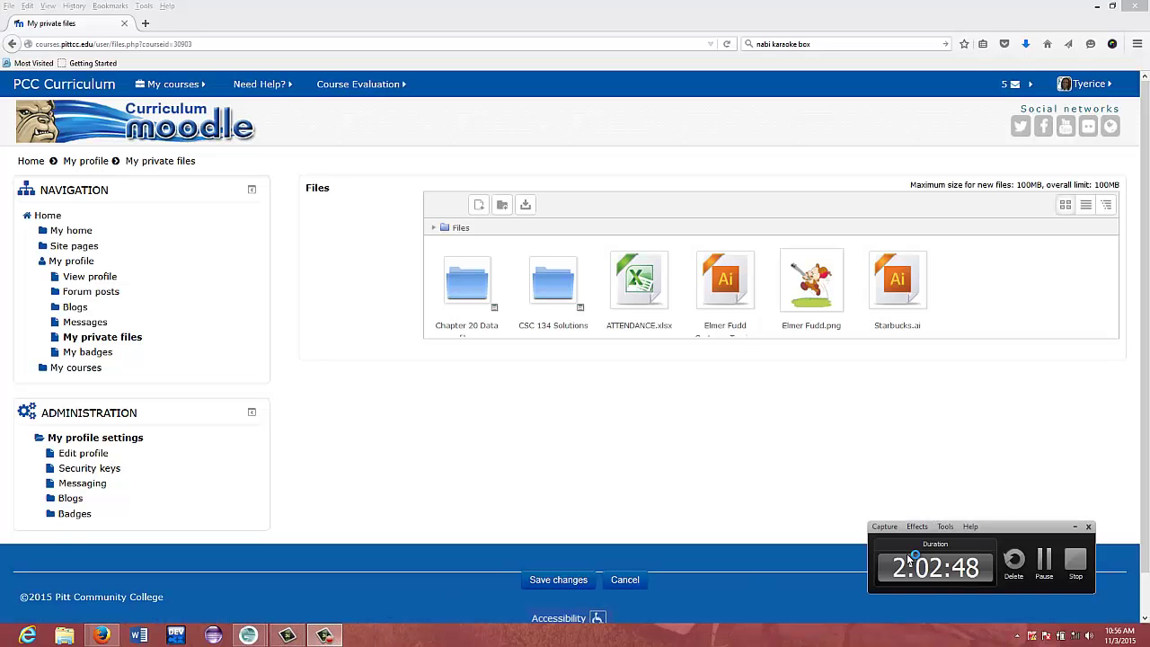